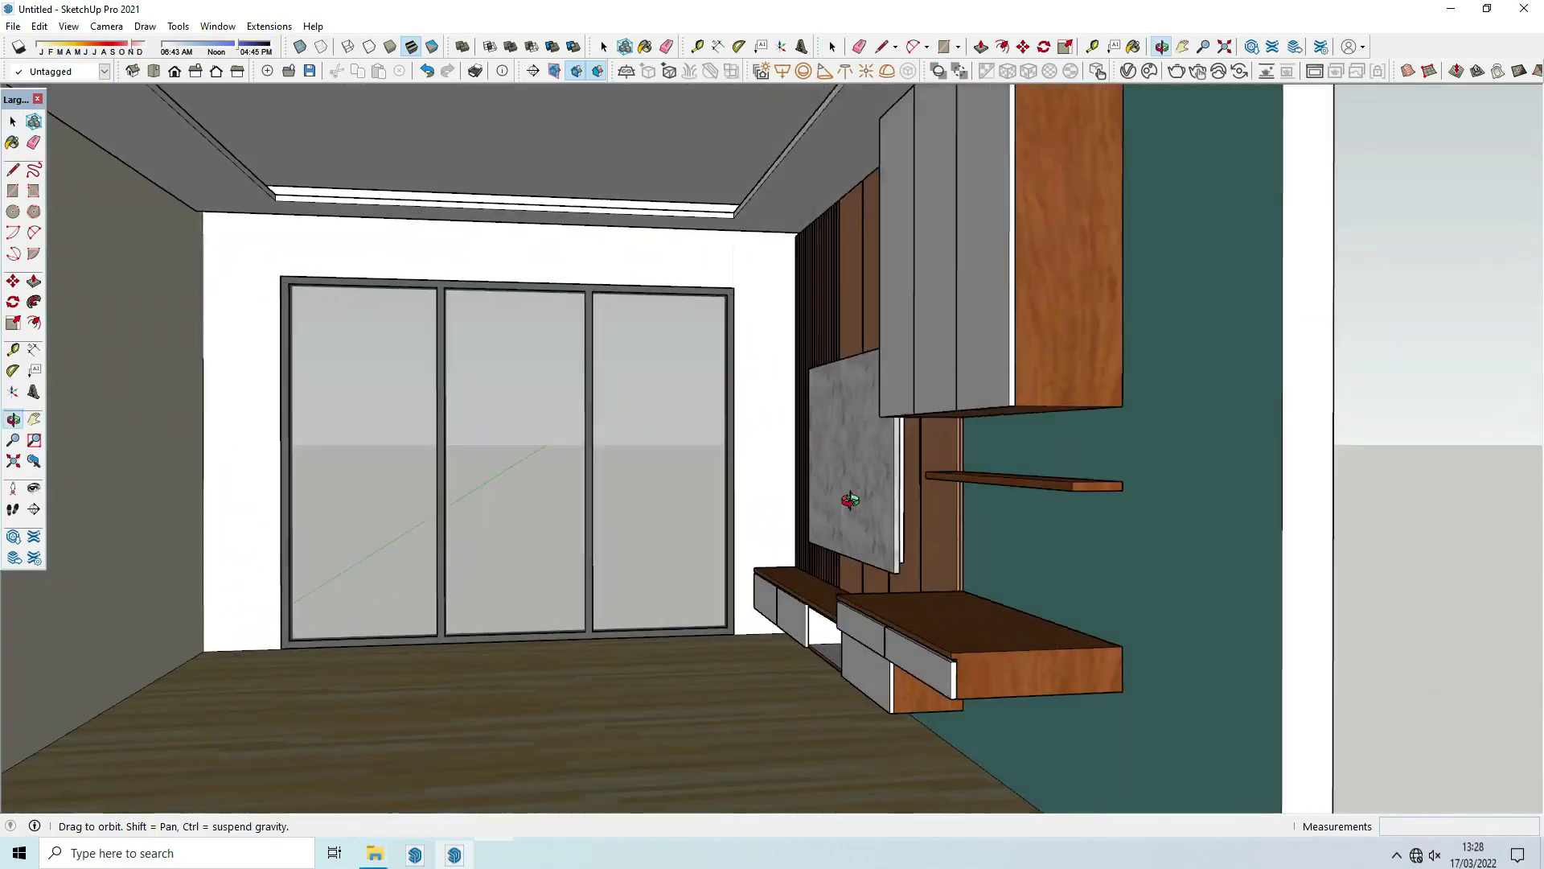
# Orbit the room toward the window and the teal wall.
pyautogui.scroll(5, 850, 500)
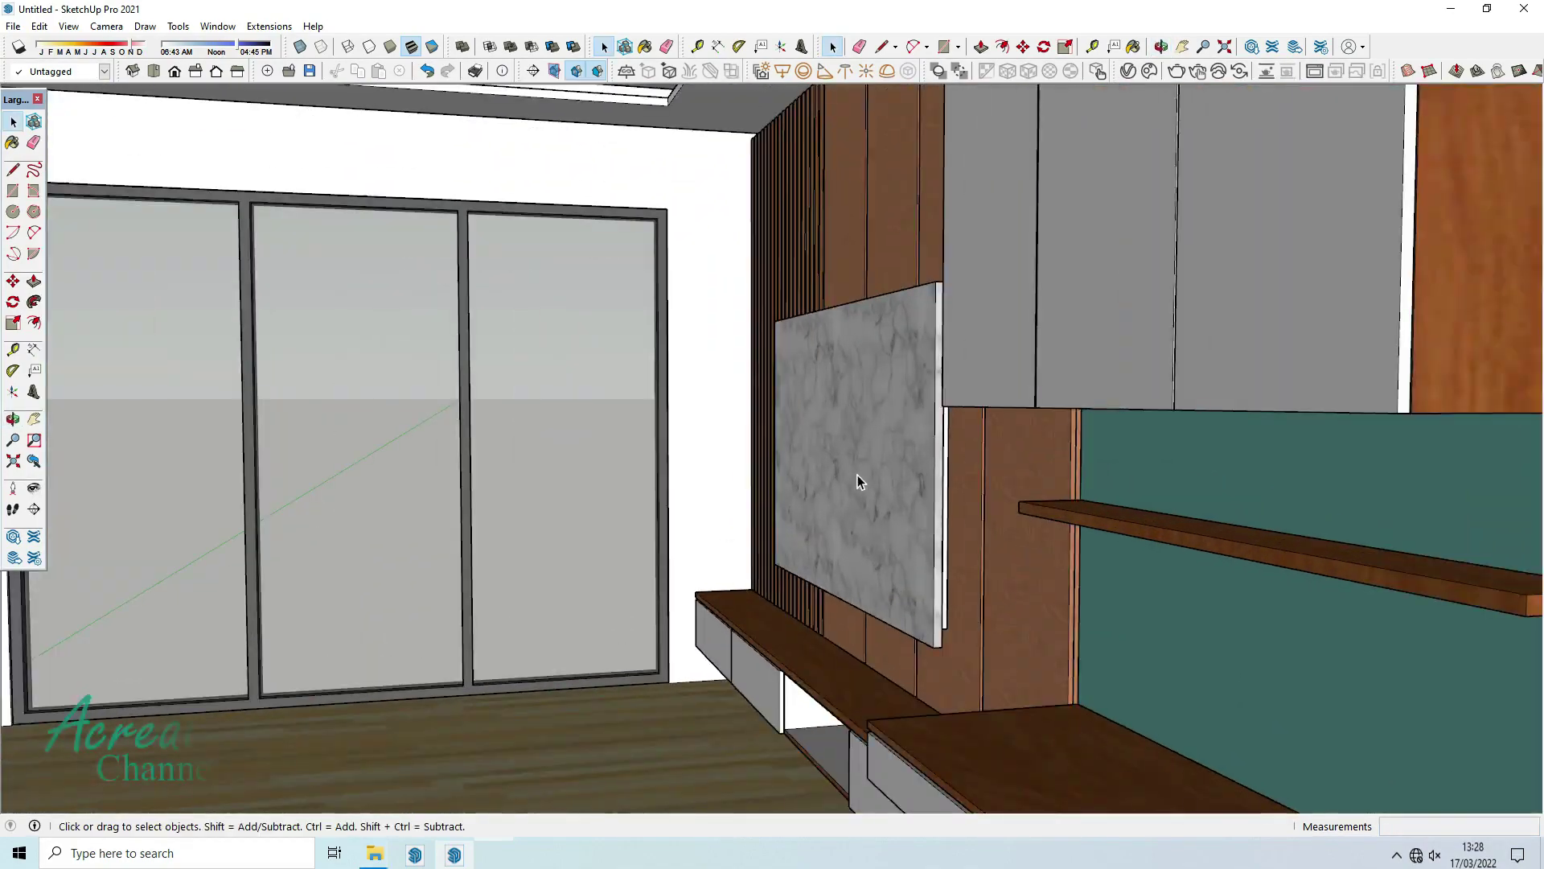
pyautogui.moveTo(857, 474); pyautogui.dragTo(1026, 460, button='middle')
pyautogui.scroll(-5, 1026, 460)
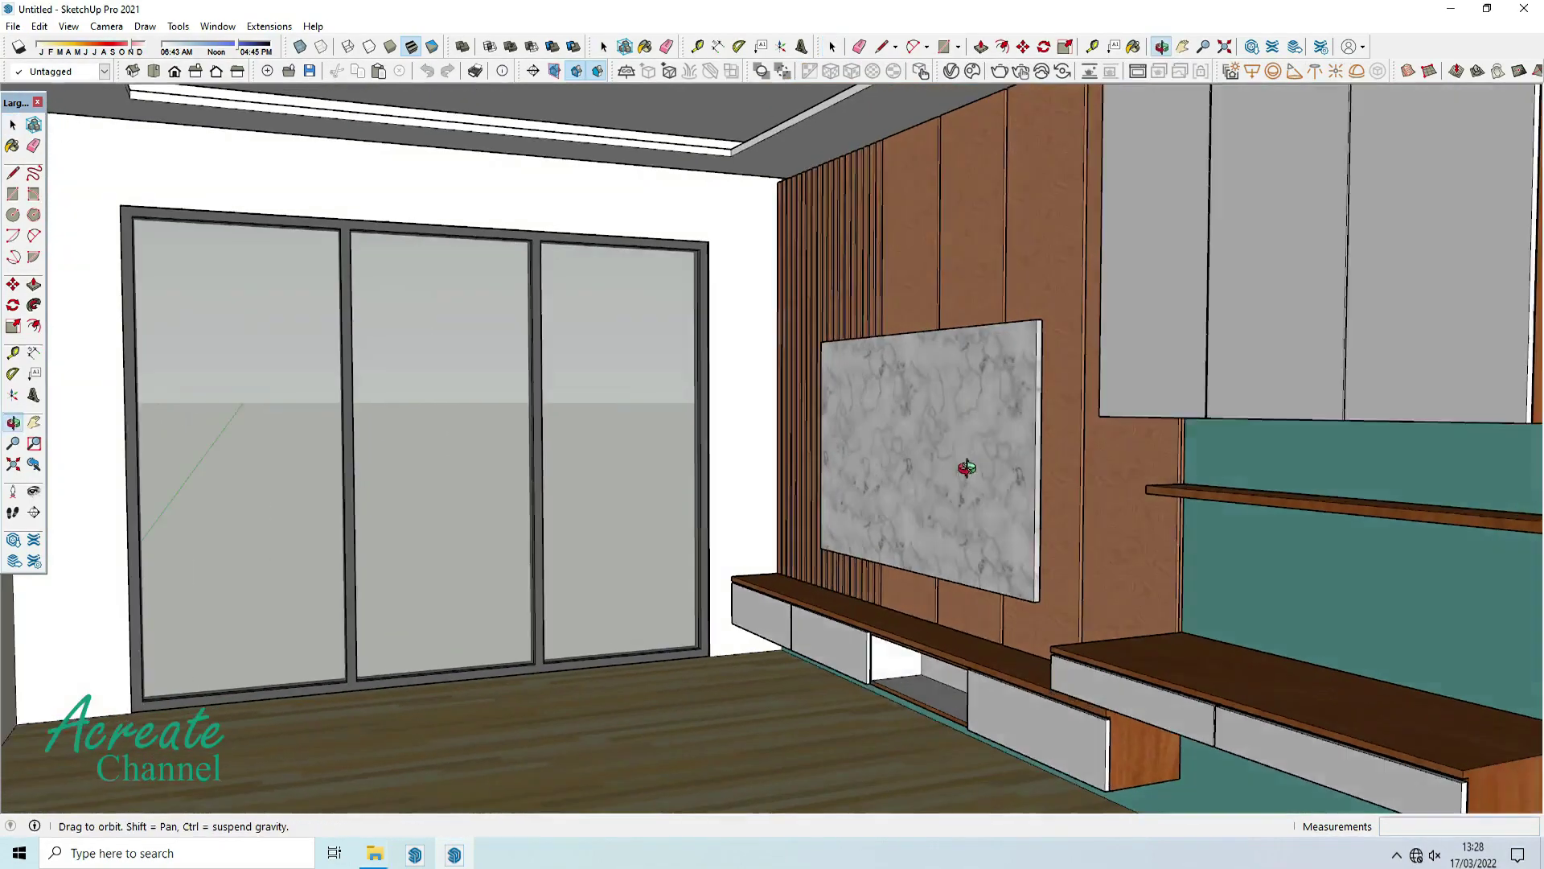
pyautogui.moveTo(899, 425); pyautogui.dragTo(1035, 534, button='middle')
pyautogui.scroll(3, 312, 402)
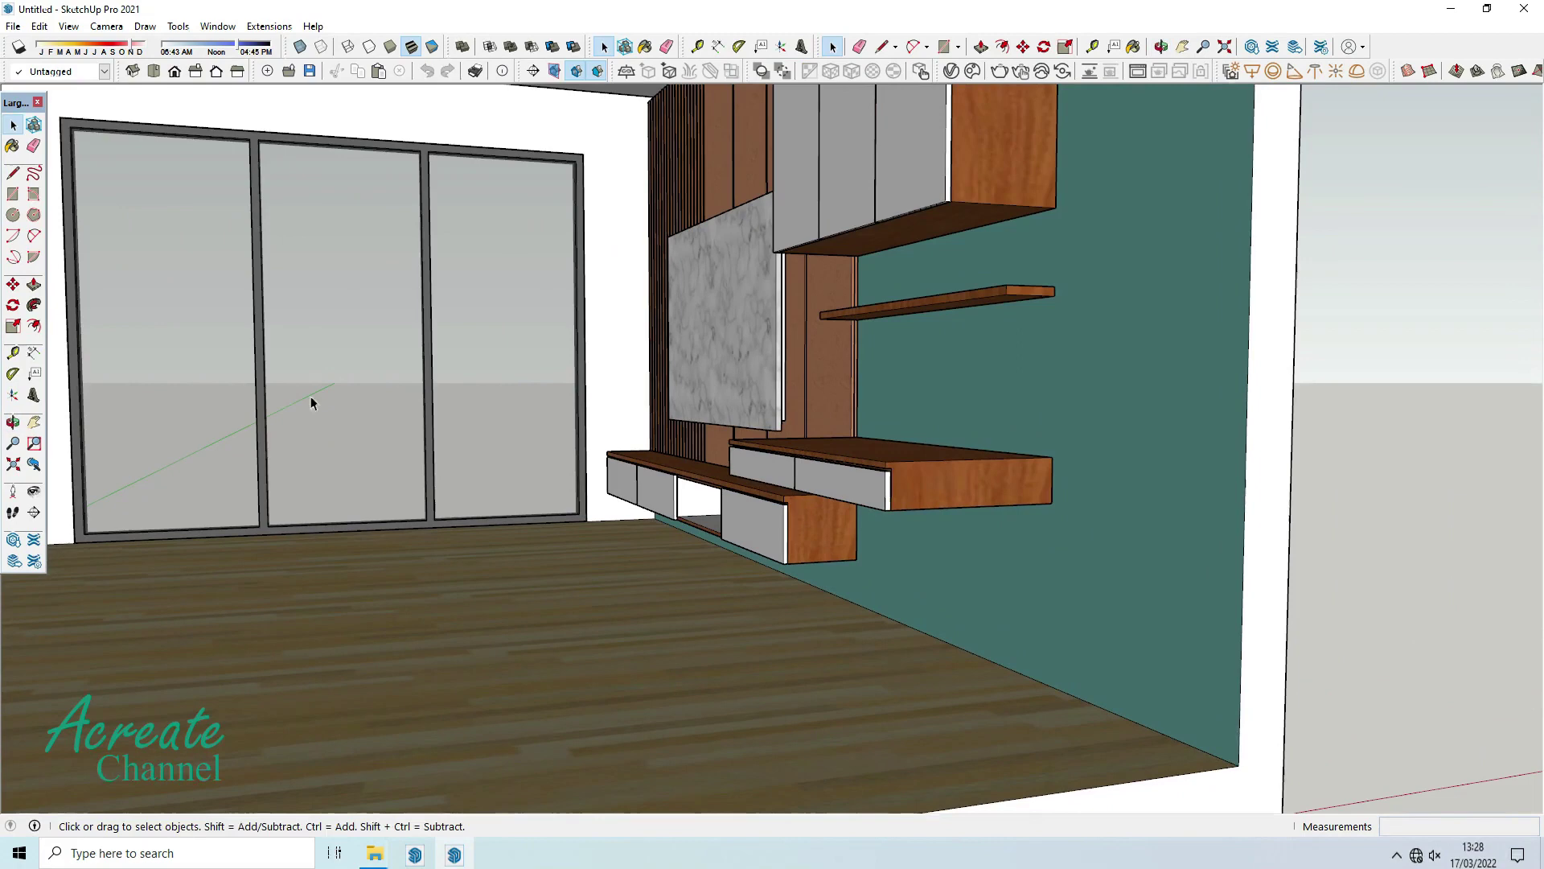
# Place Tape Measure guides 50 cm from the existing guide and 50 cm above the floor.
pyautogui.click(13, 353)
pyautogui.scroll(2, 1028, 541)
pyautogui.scroll(2, 1029, 537)
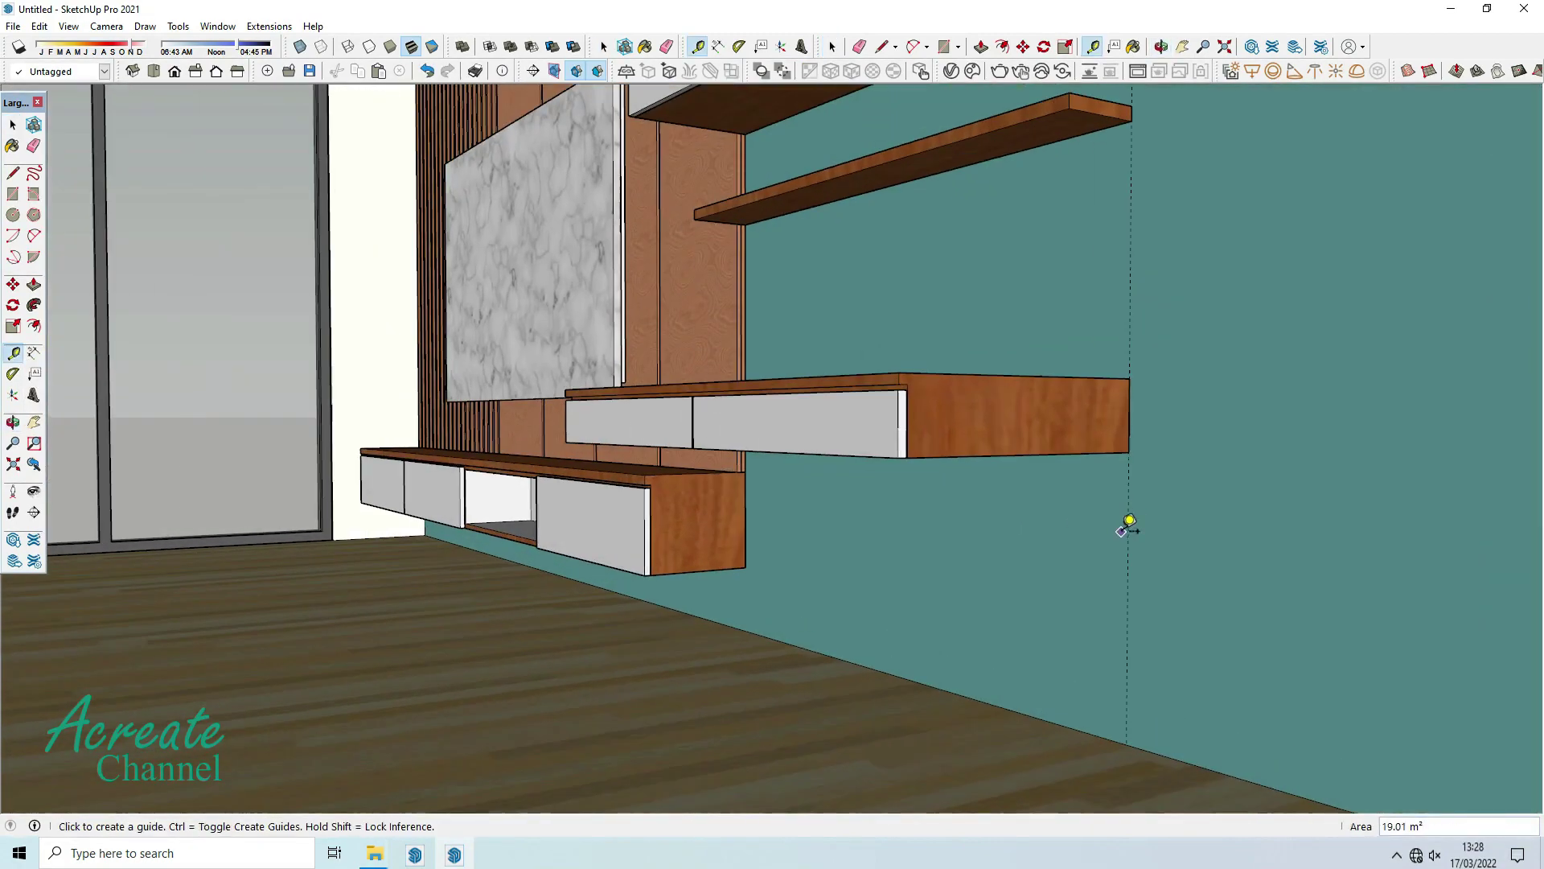
pyautogui.click(1127, 526)
pyautogui.scroll(1, 972, 482)
pyautogui.scroll(1, 969, 481)
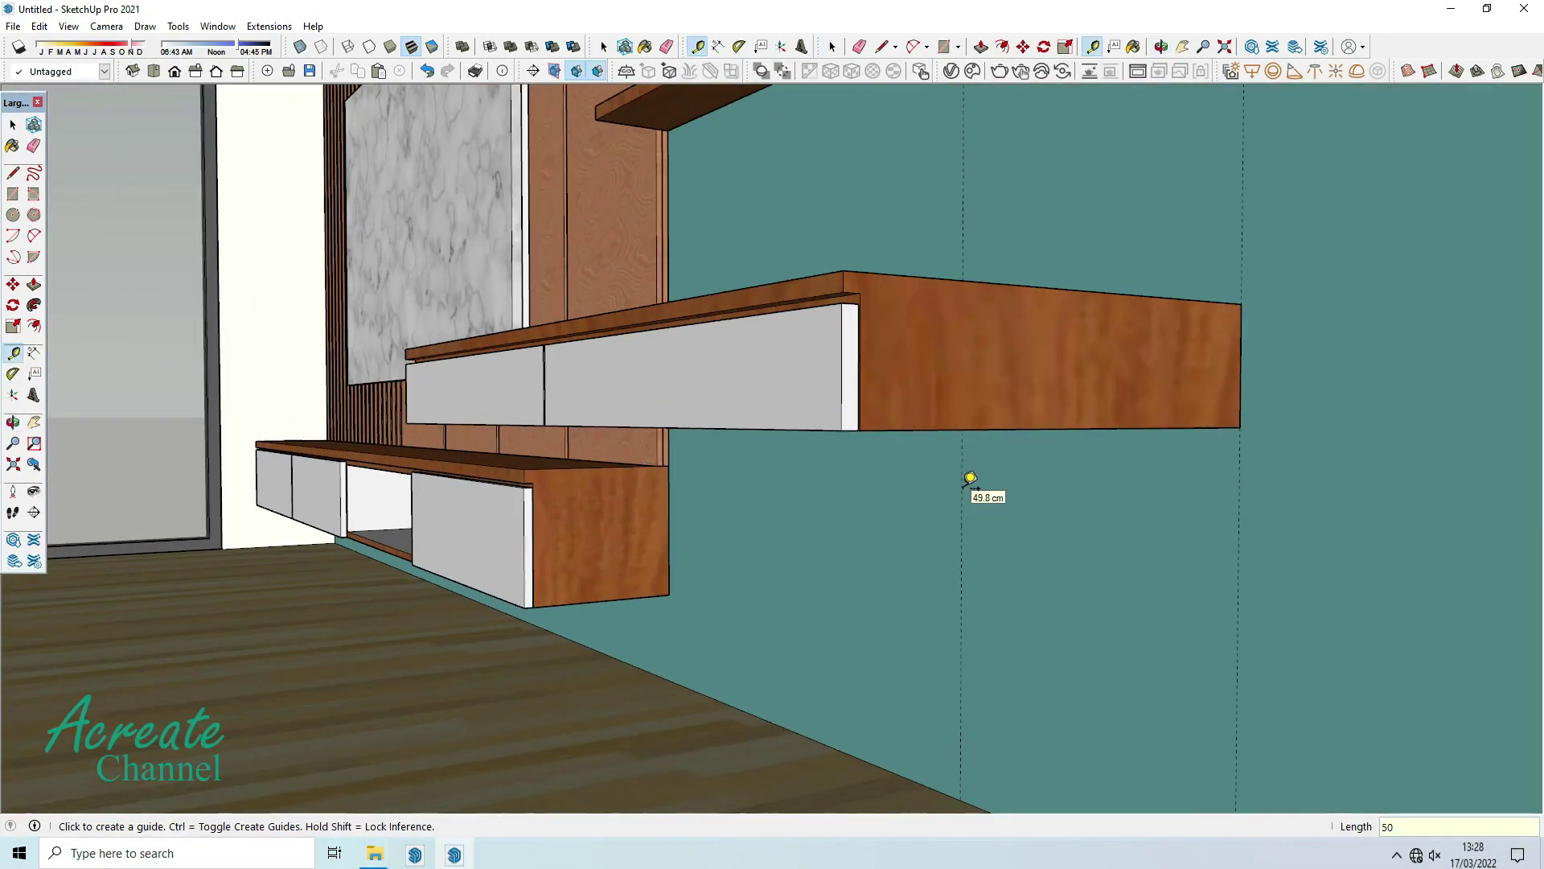
pyautogui.scroll(-1, 970, 478)
pyautogui.moveTo(972, 483); pyautogui.dragTo(992, 483, button='middle')
pyautogui.click(997, 756)
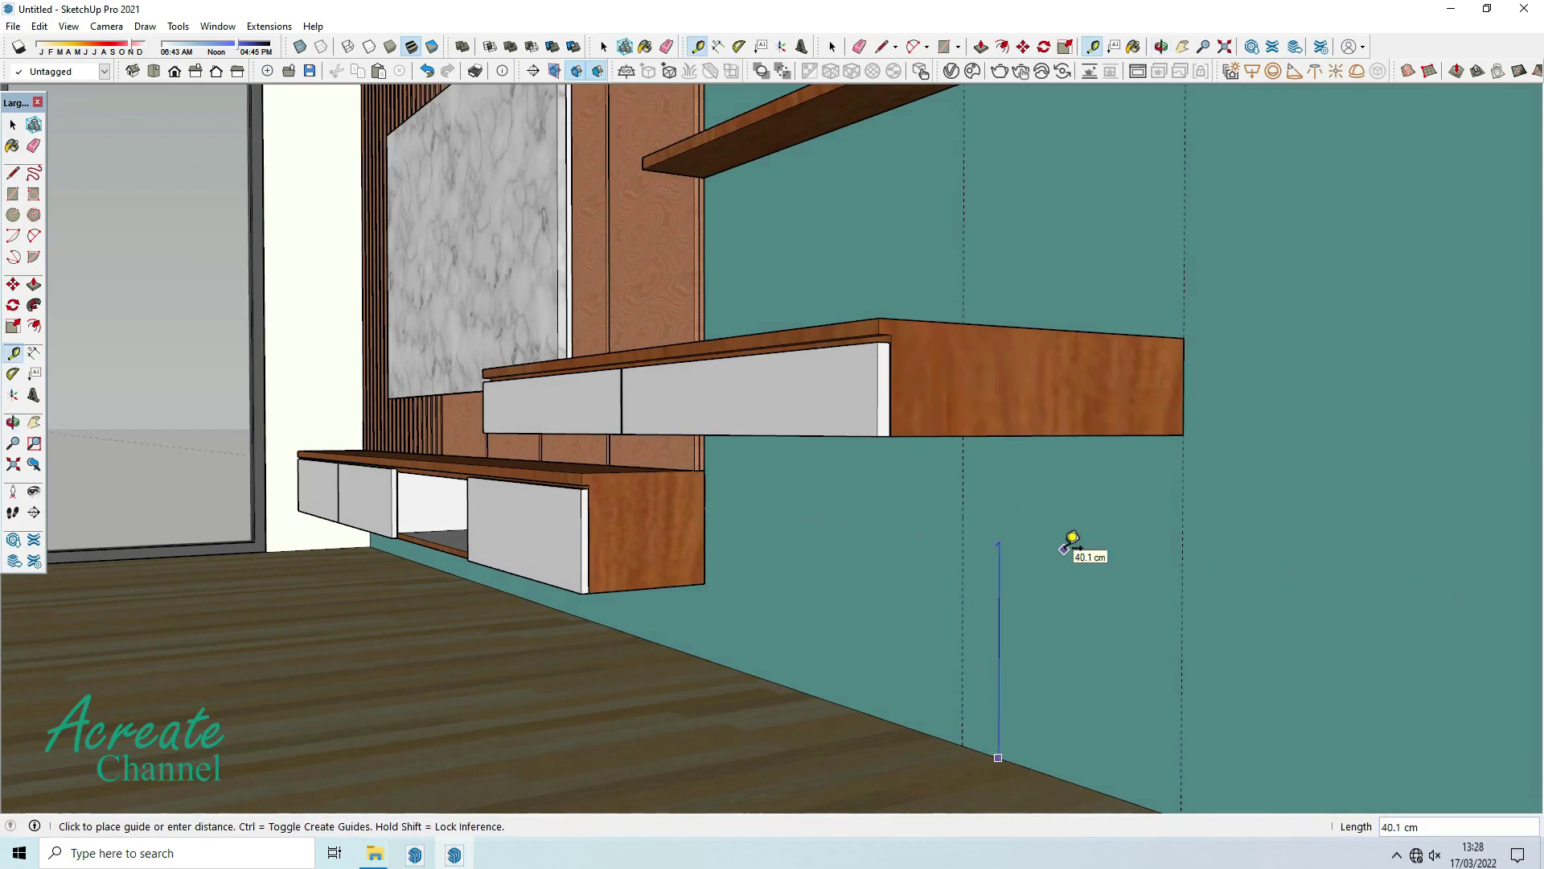
pyautogui.press('Return')
pyautogui.moveTo(1072, 537); pyautogui.dragTo(1025, 534, button='middle')
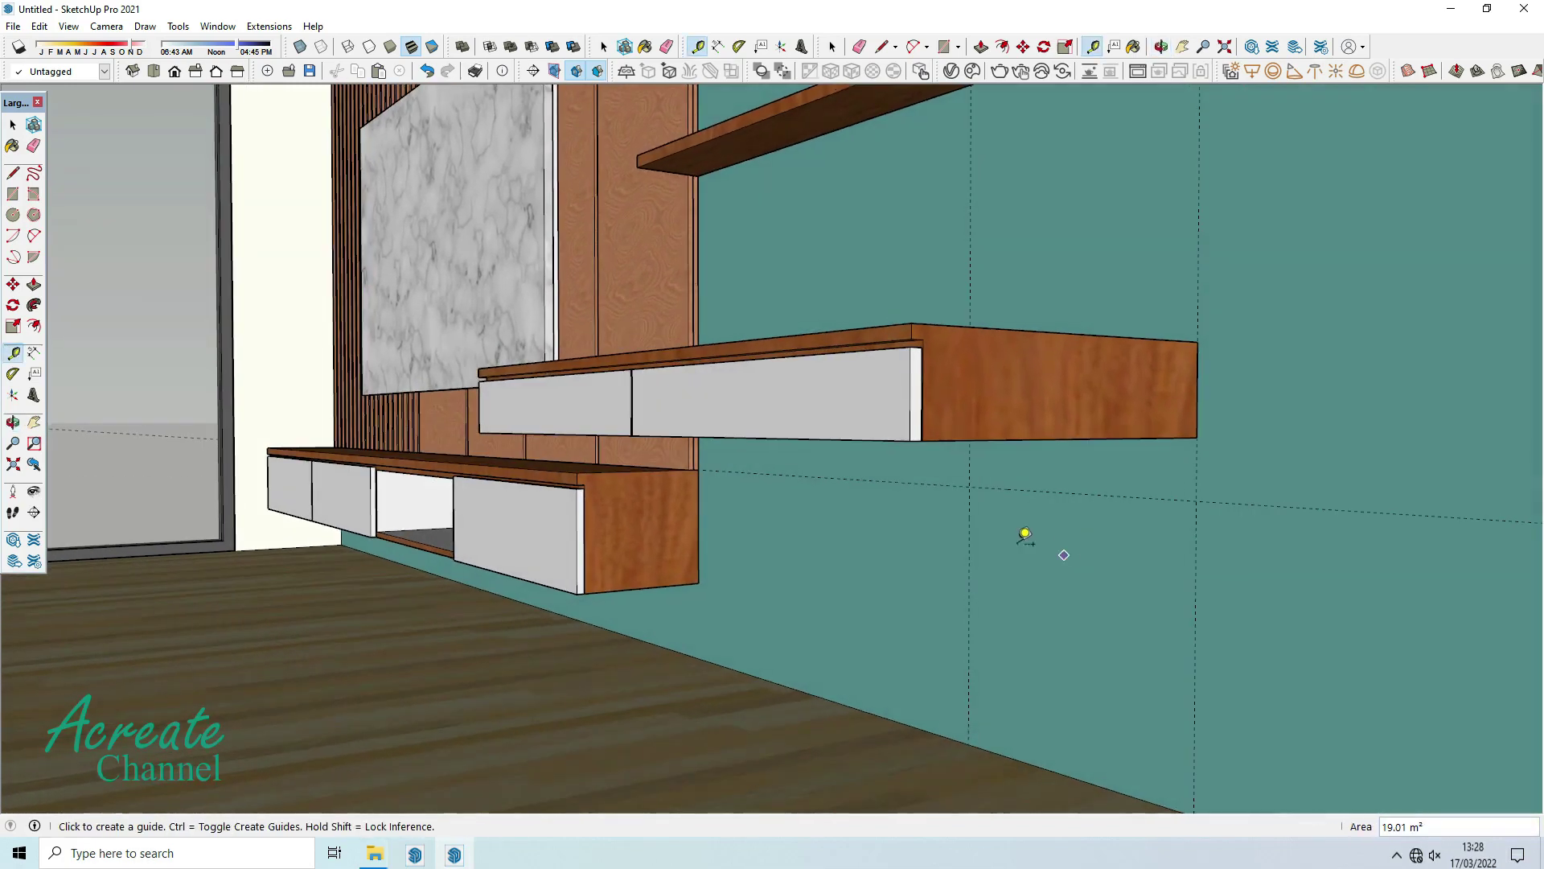
# Draw a 50 × 50 cm rectangle at the guide intersection on the wall and group it.
pyautogui.click(10, 199)
pyautogui.click(968, 482)
pyautogui.scroll(-1, 969, 482)
pyautogui.click(1132, 720)
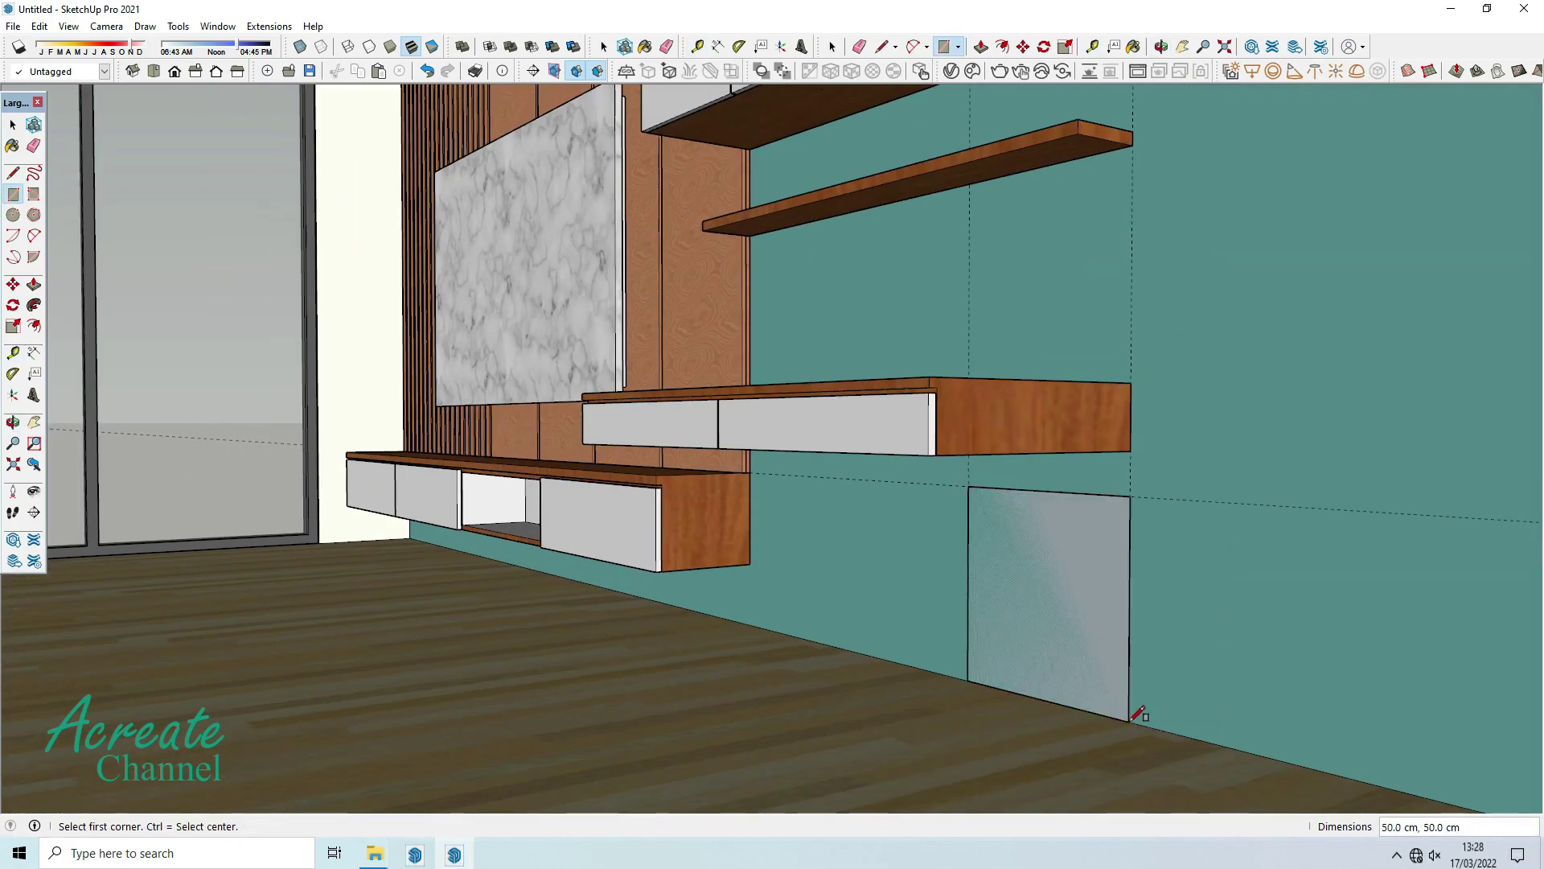
pyautogui.click(13, 125)
pyautogui.rightClick(1023, 549)
pyautogui.click(1047, 483)
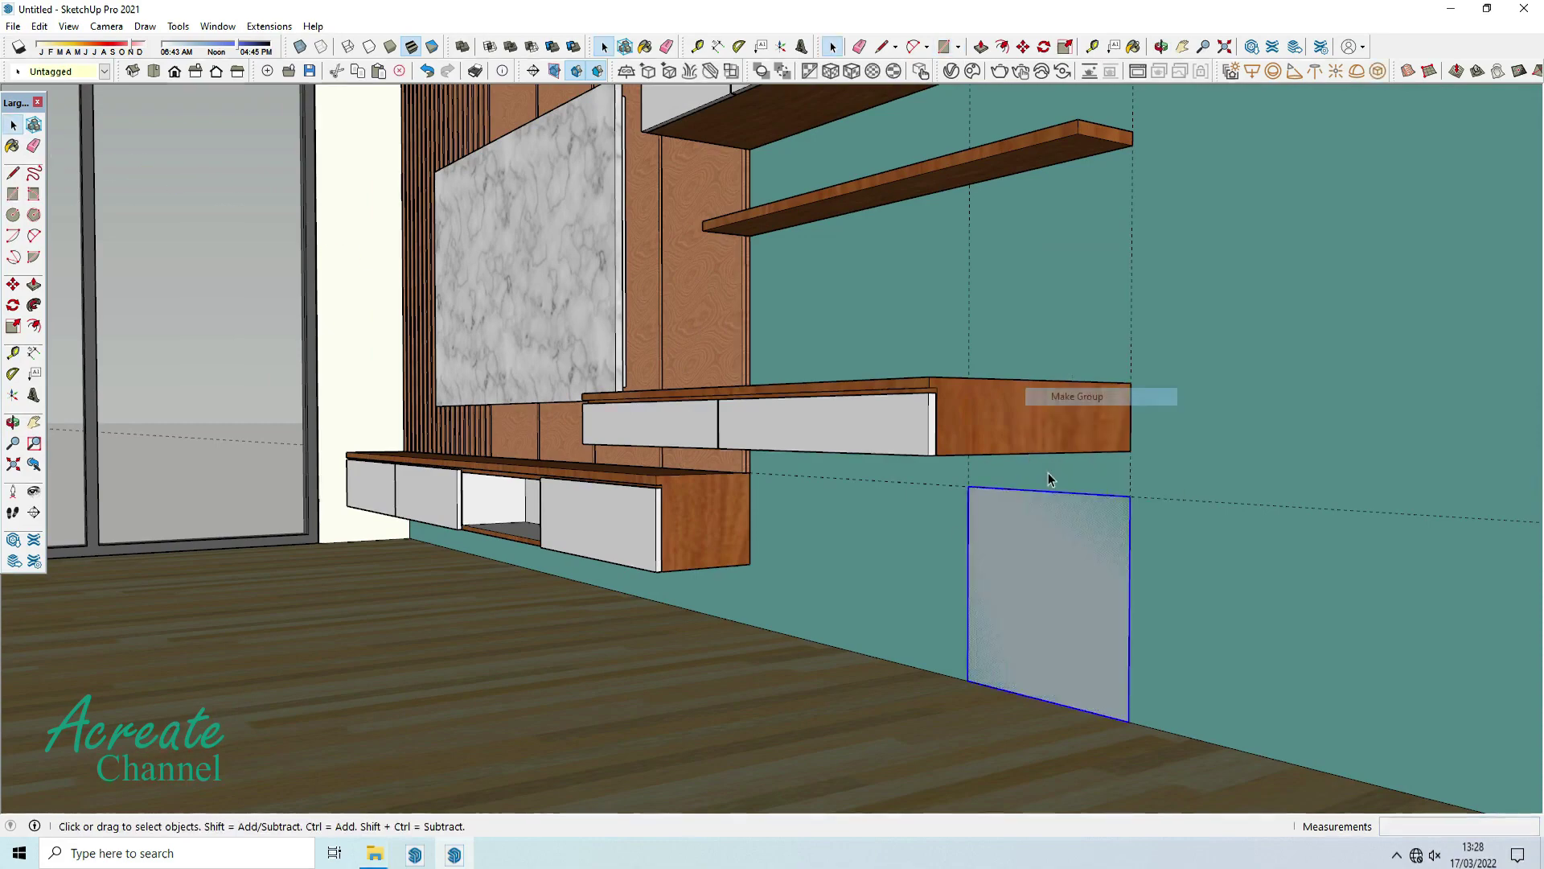
# Push/Pull the grouped rectangle out 60 cm into a box.
pyautogui.click(32, 286)
pyautogui.moveTo(982, 493); pyautogui.dragTo(932, 535)
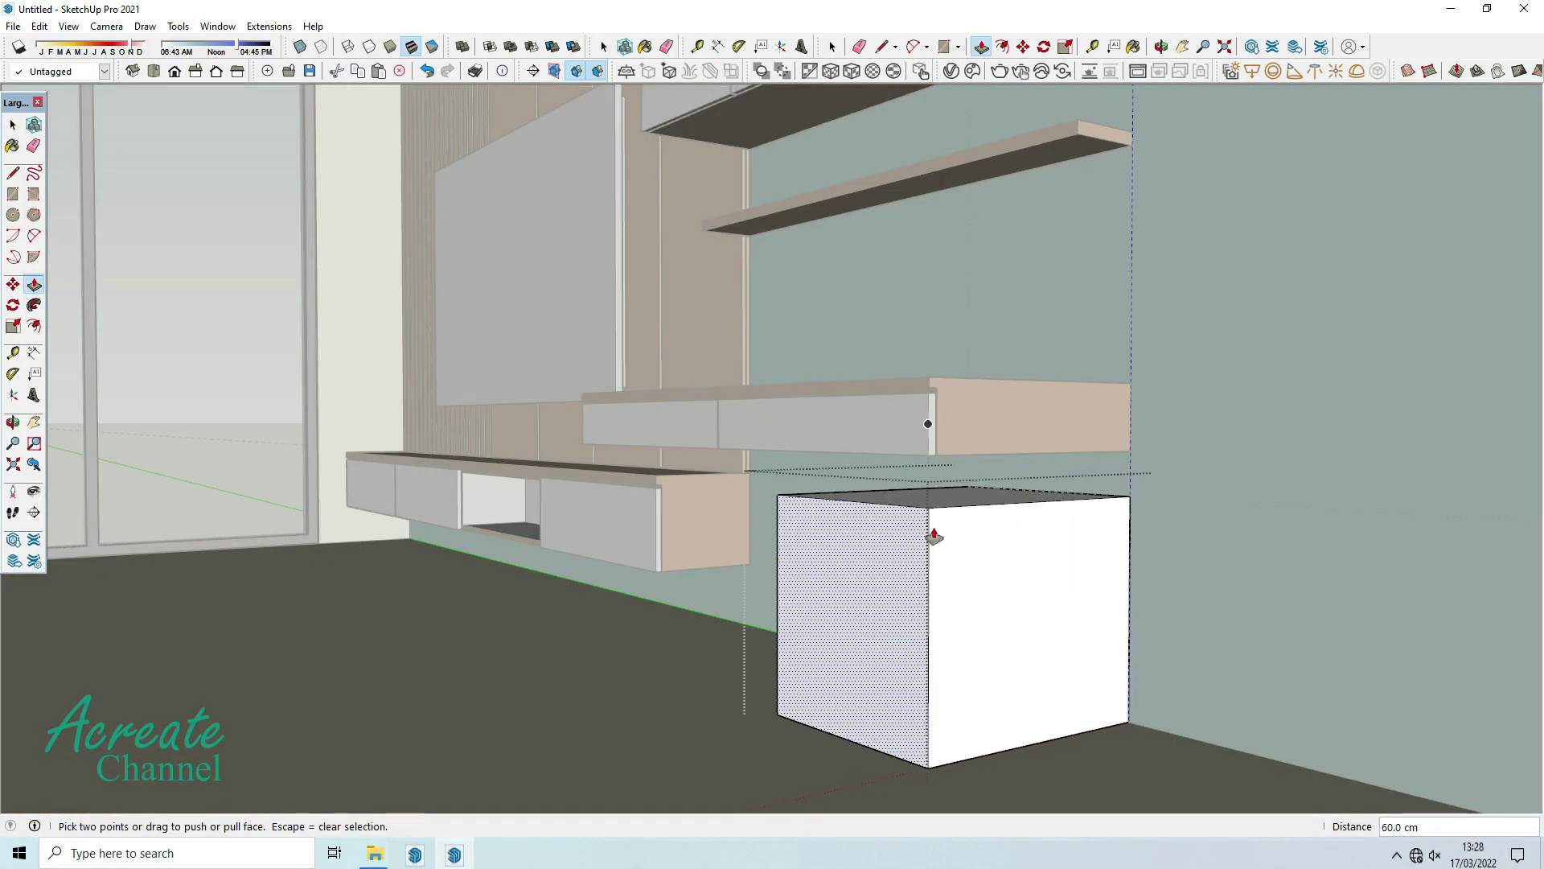
pyautogui.scroll(-2, 935, 575)
pyautogui.scroll(-2, 935, 571)
pyautogui.press('space')
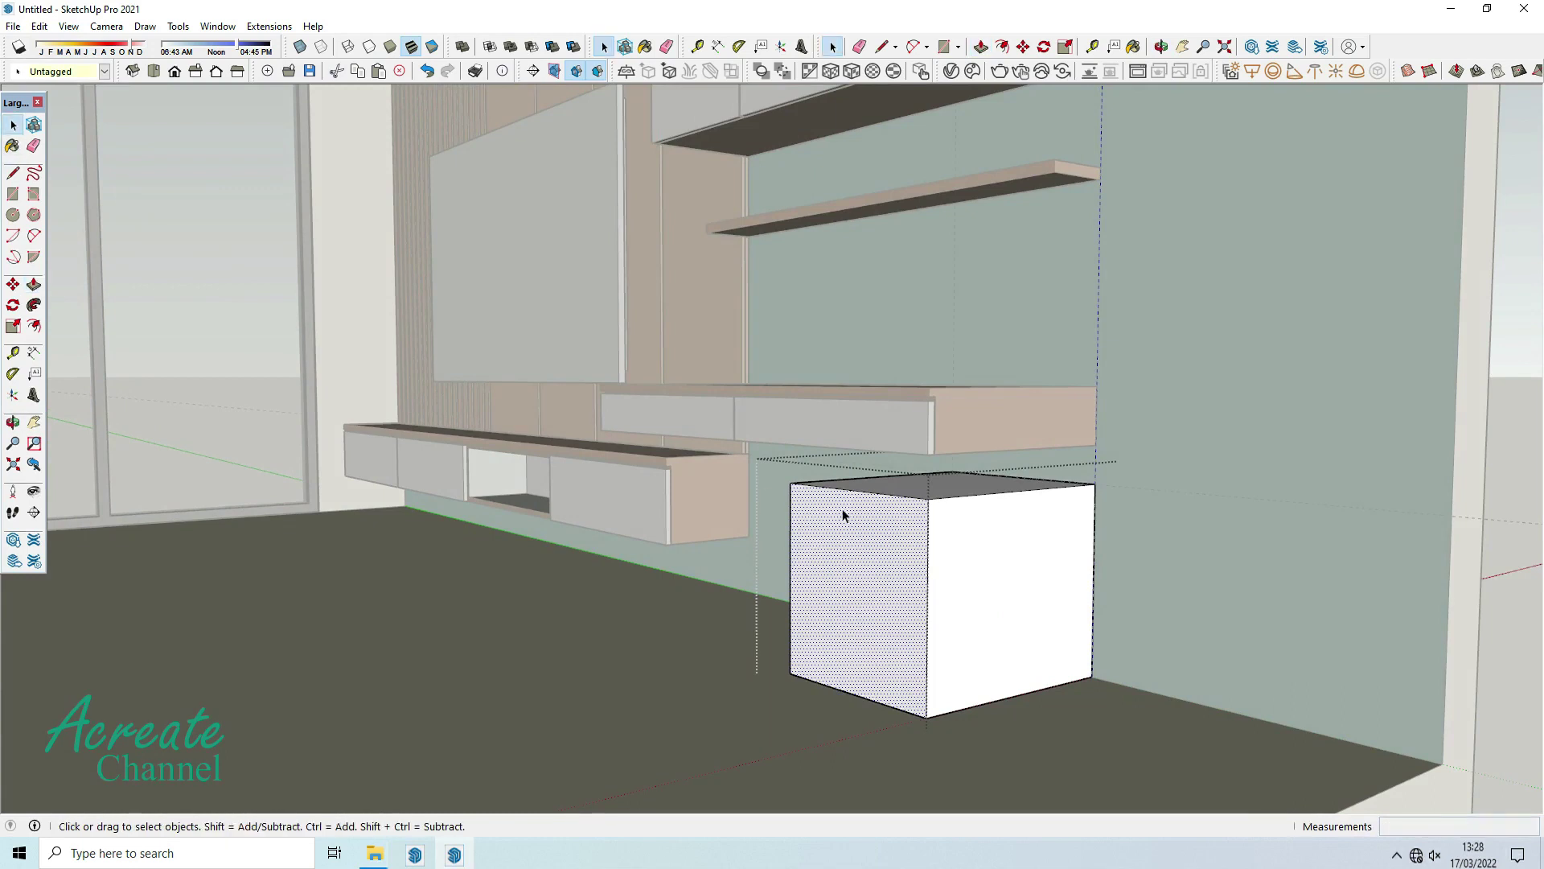
pyautogui.scroll(3, 914, 500)
# Copy the box's top front edge down 2 cm, then another 12 cm.
pyautogui.click(13, 284)
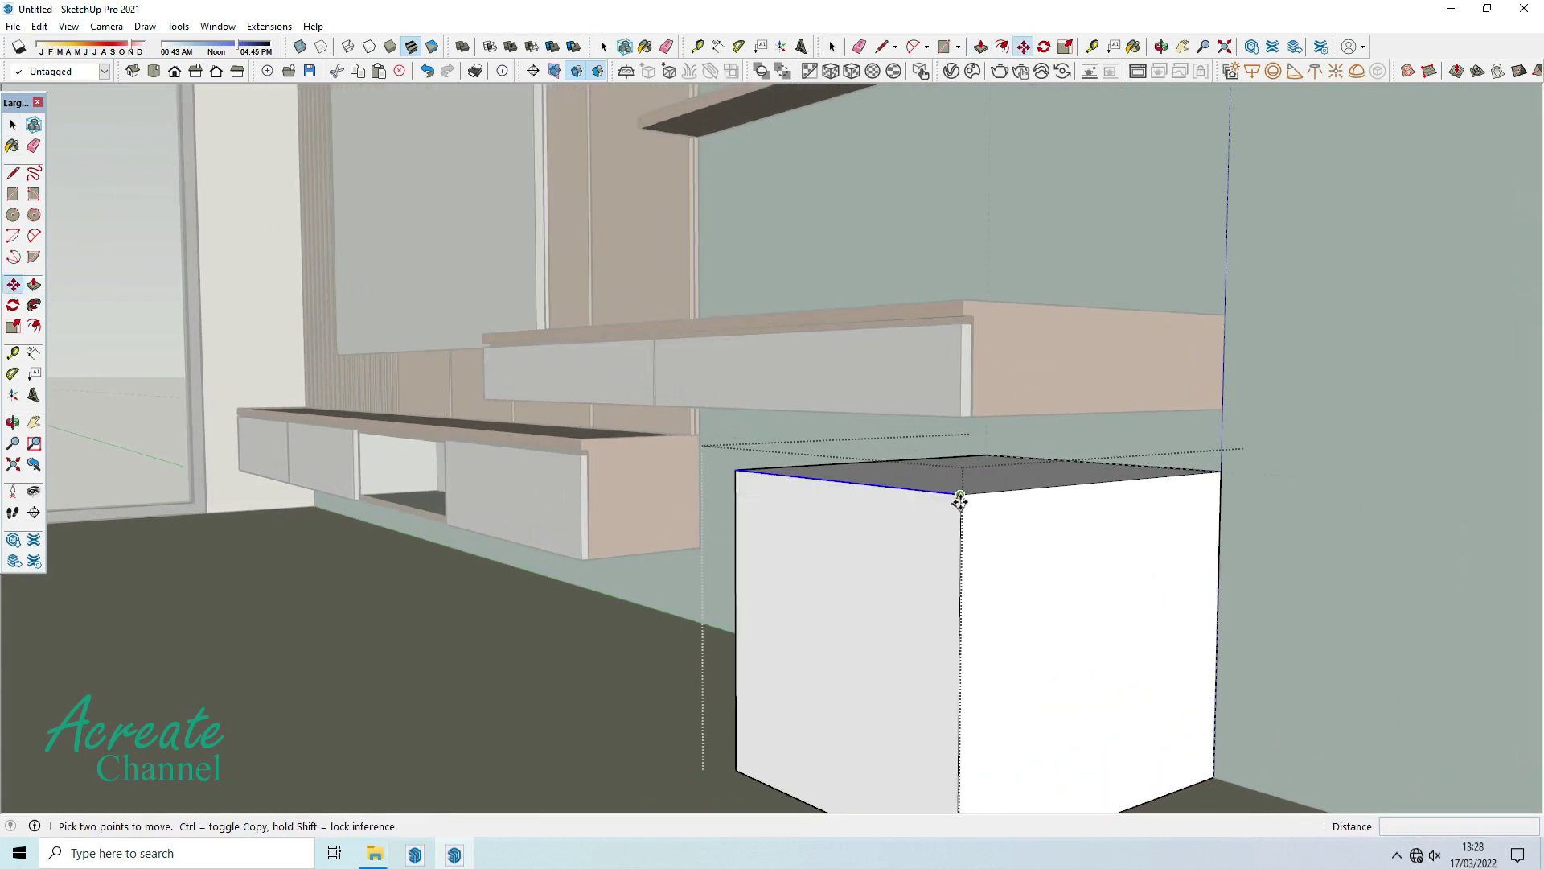
pyautogui.press('ctrl')
pyautogui.click(960, 495)
pyautogui.scroll(1, 961, 519)
pyautogui.scroll(1, 961, 519)
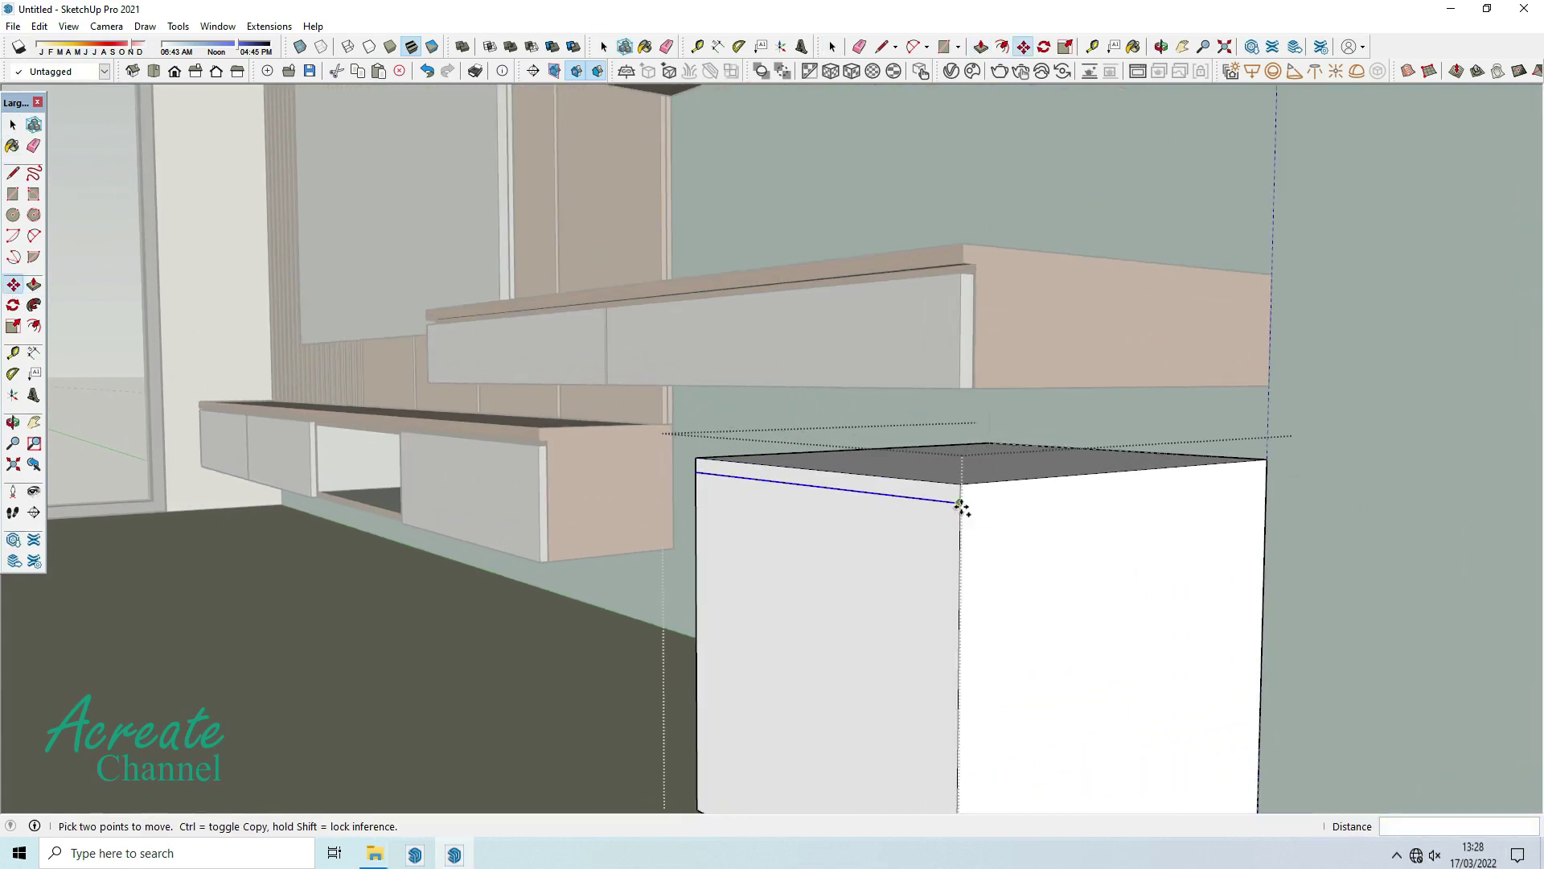
pyautogui.press('Return')
pyautogui.click(961, 519)
pyautogui.scroll(1, 960, 531)
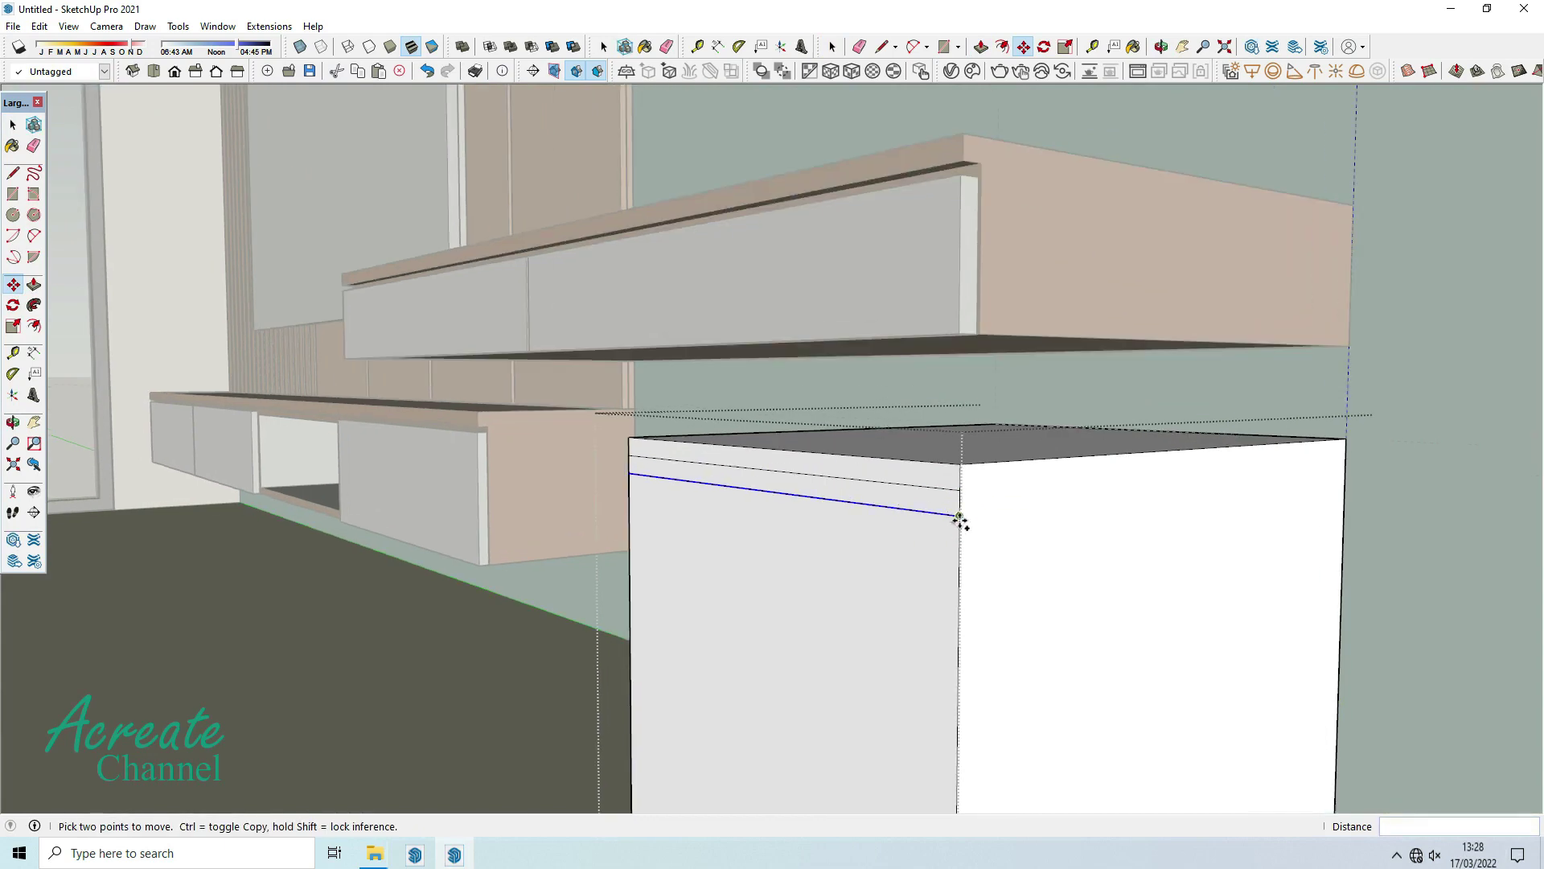
pyautogui.click(960, 515)
pyautogui.press('Return')
# Copy an edge 2 cm lower and the bottom edge 8 cm up for the plinth.
pyautogui.scroll(-2, 957, 577)
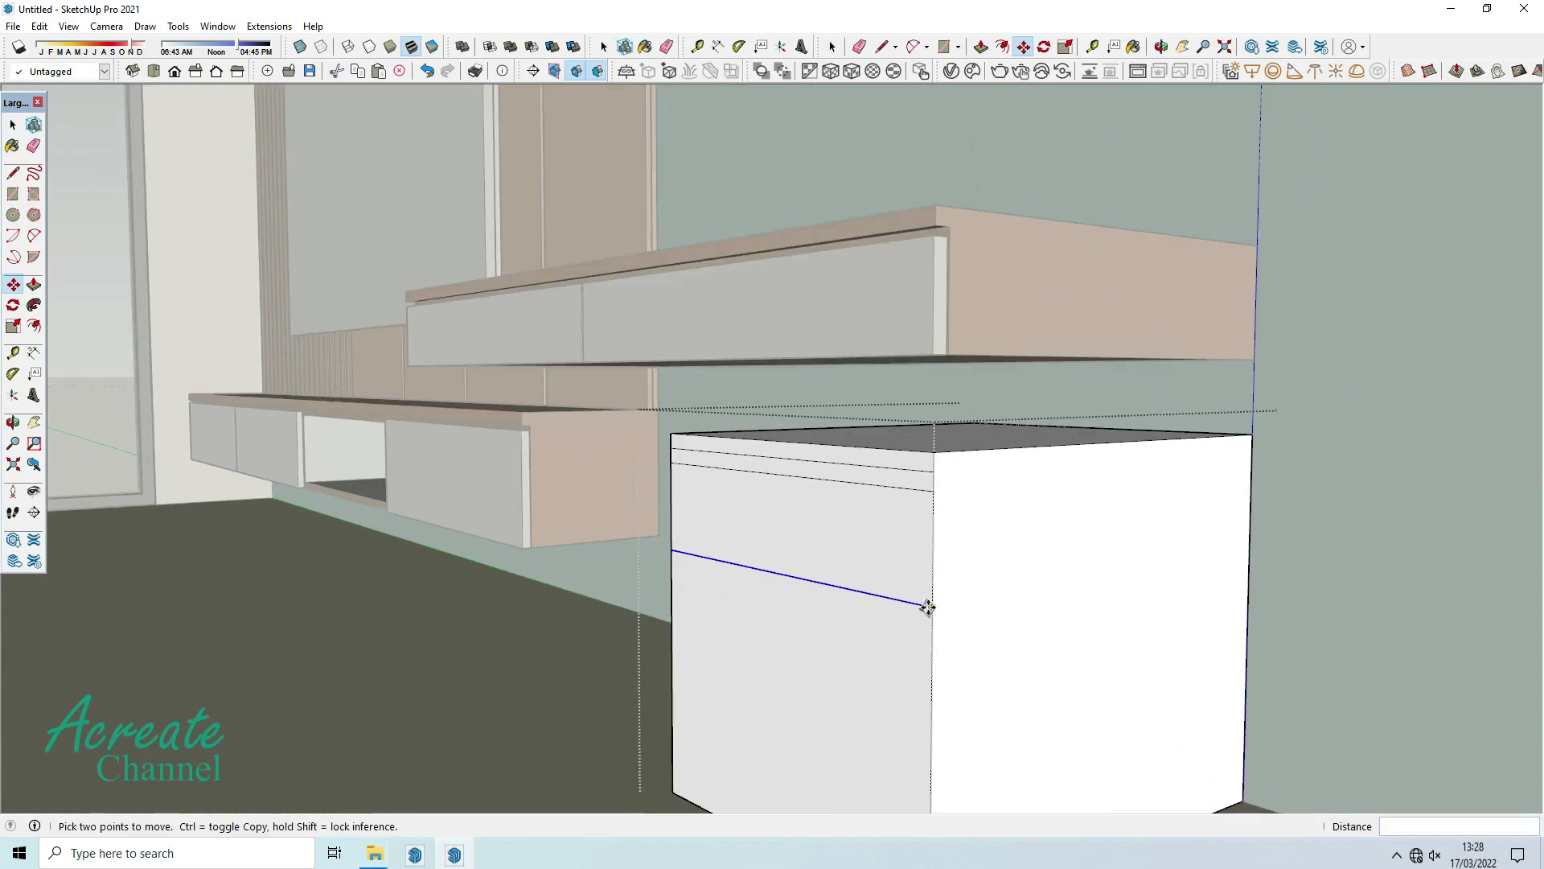
pyautogui.click(930, 607)
pyautogui.press('Return')
pyautogui.scroll(-2, 929, 621)
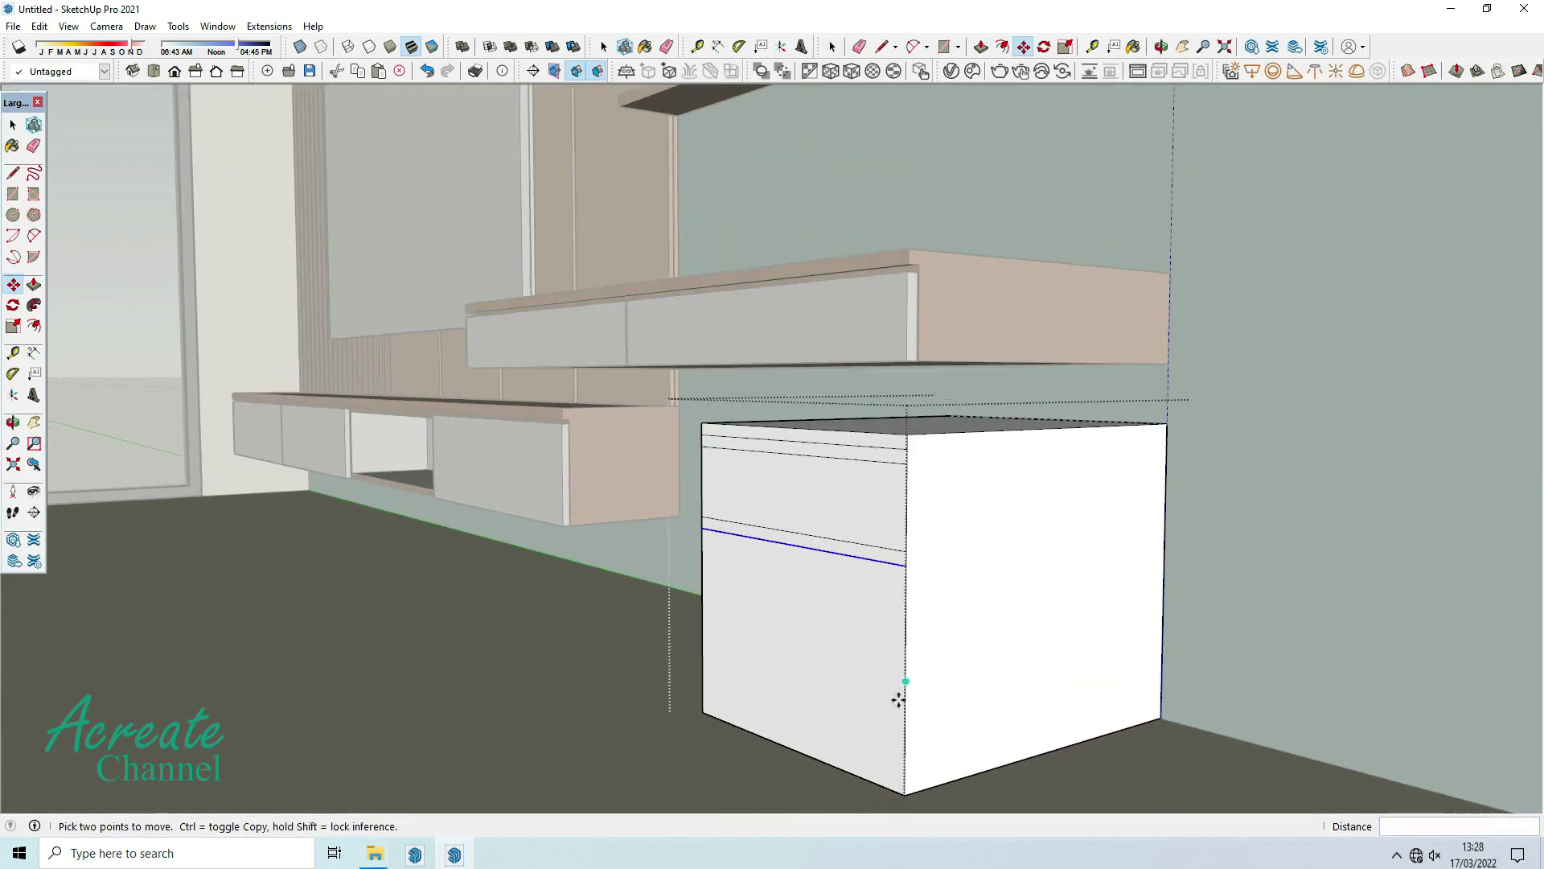
pyautogui.click(12, 129)
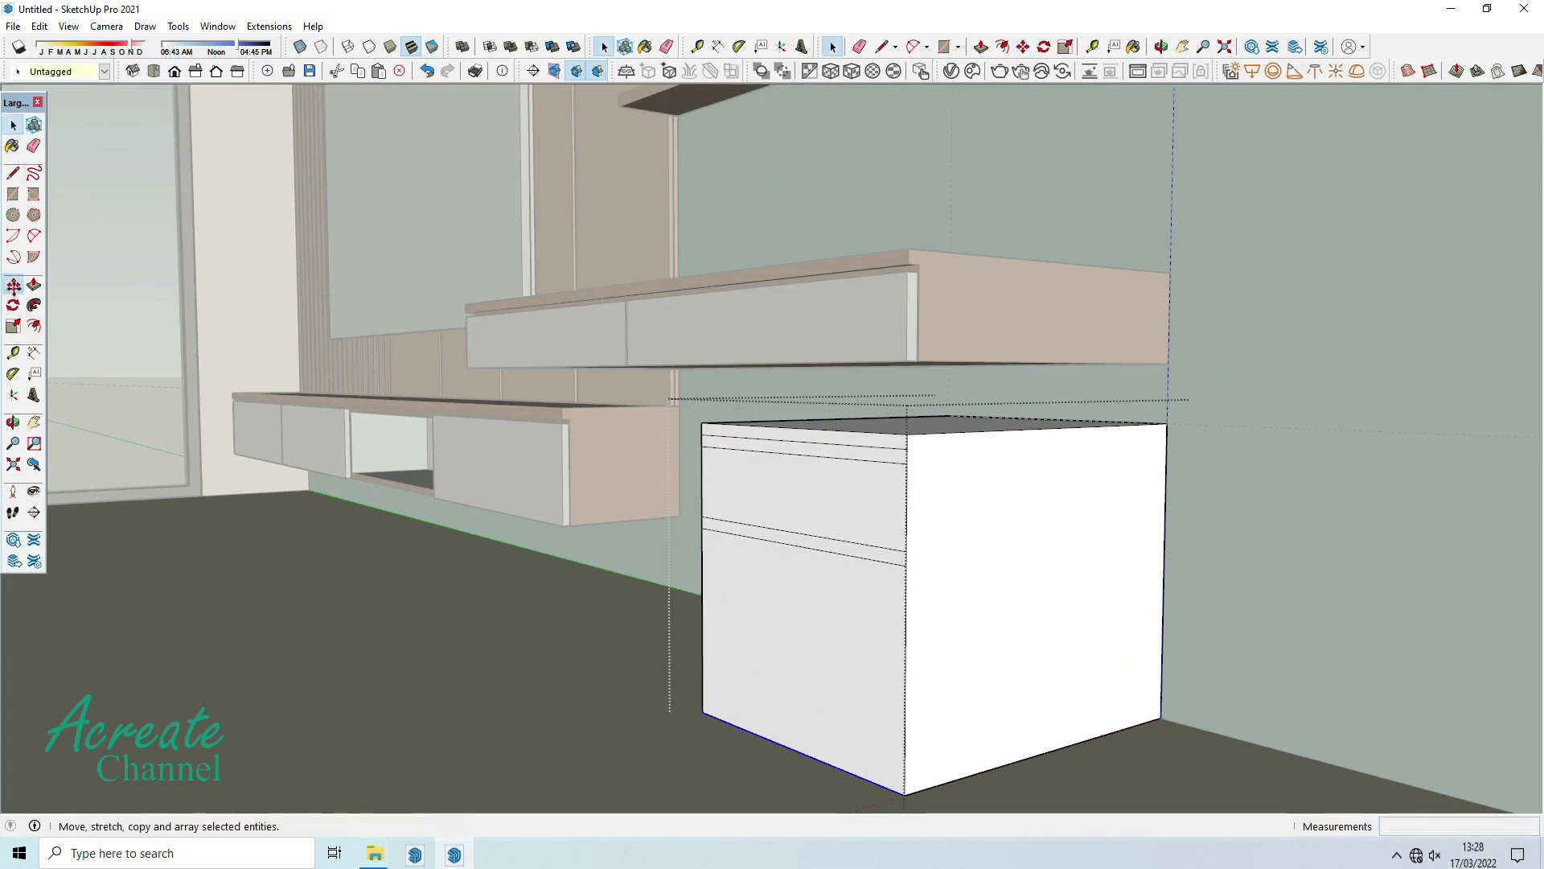
pyautogui.click(14, 285)
pyautogui.click(905, 795)
pyautogui.press('ctrl')
pyautogui.write('8')
pyautogui.press('Return')
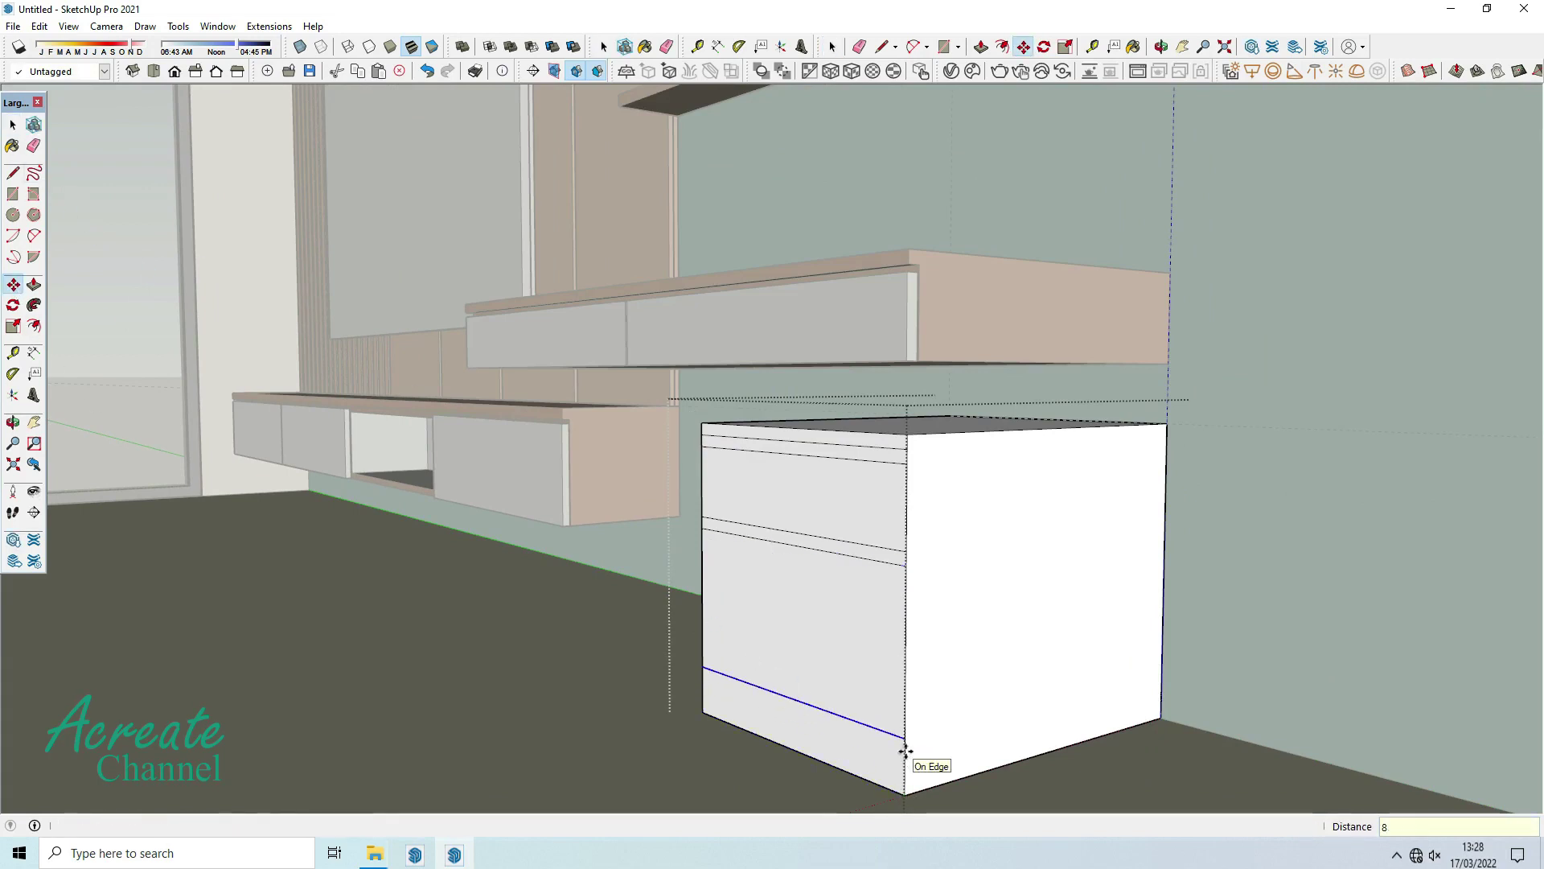
pyautogui.scroll(1, 857, 732)
# Push the two thin strips in as handle grooves and set the plinth back 2 cm.
pyautogui.click(33, 285)
pyautogui.scroll(1, 827, 455)
pyautogui.click(876, 421)
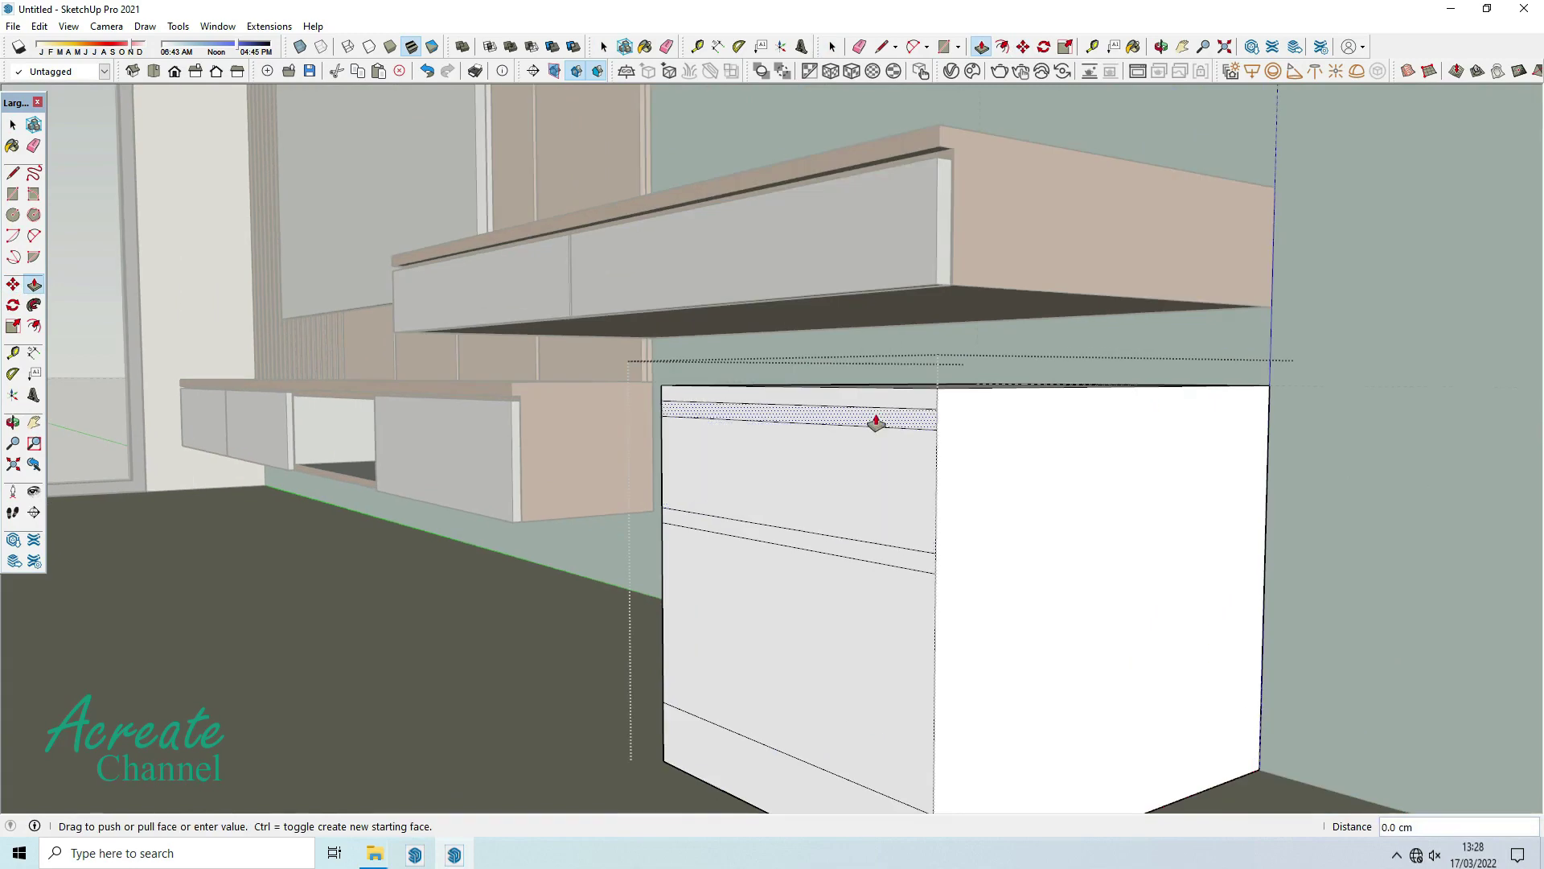
pyautogui.click(885, 427)
pyautogui.doubleClick(885, 554)
pyautogui.scroll(-1, 885, 553)
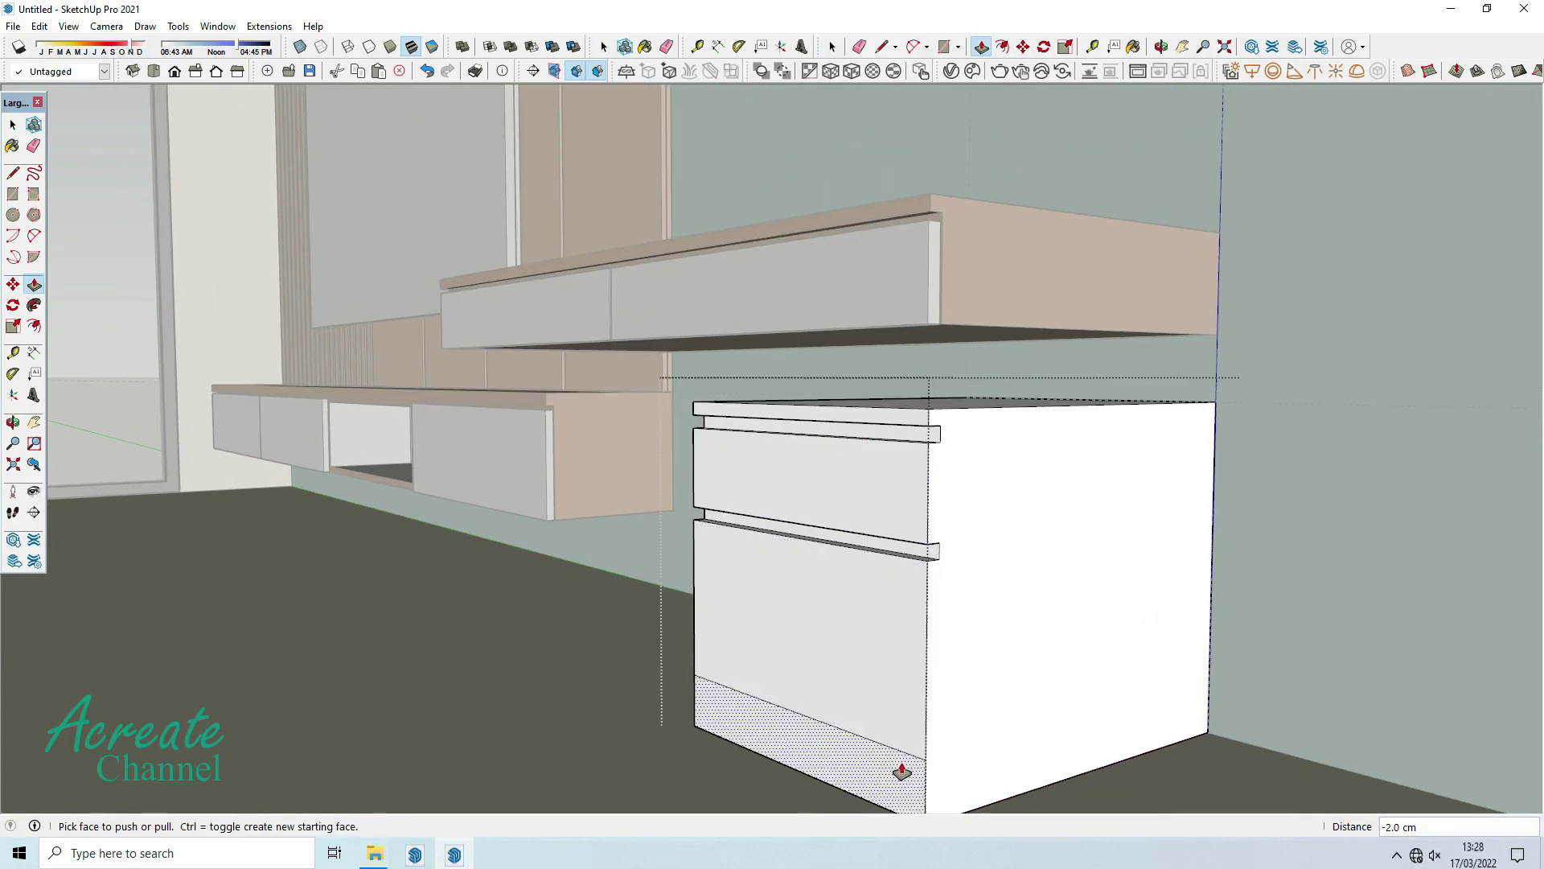
pyautogui.click(890, 764)
pyautogui.click(931, 575)
# Draw a rectangle starting at the cabinet's top corner for the top panel.
pyautogui.press('r')
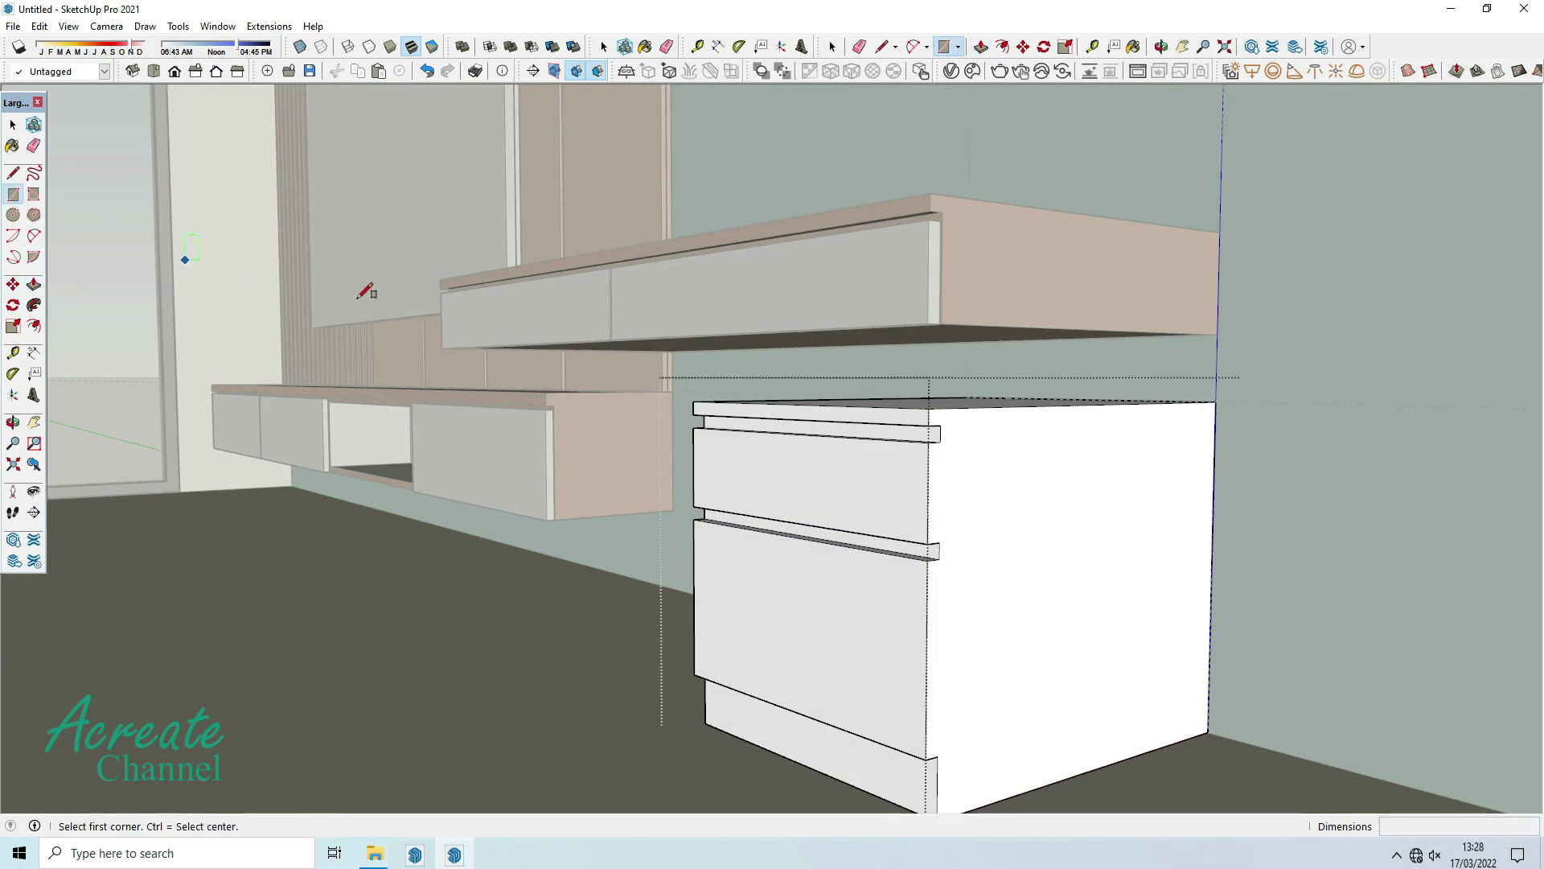
pyautogui.scroll(2, 799, 487)
pyautogui.scroll(2, 656, 421)
pyautogui.click(656, 422)
pyautogui.scroll(-3, 828, 362)
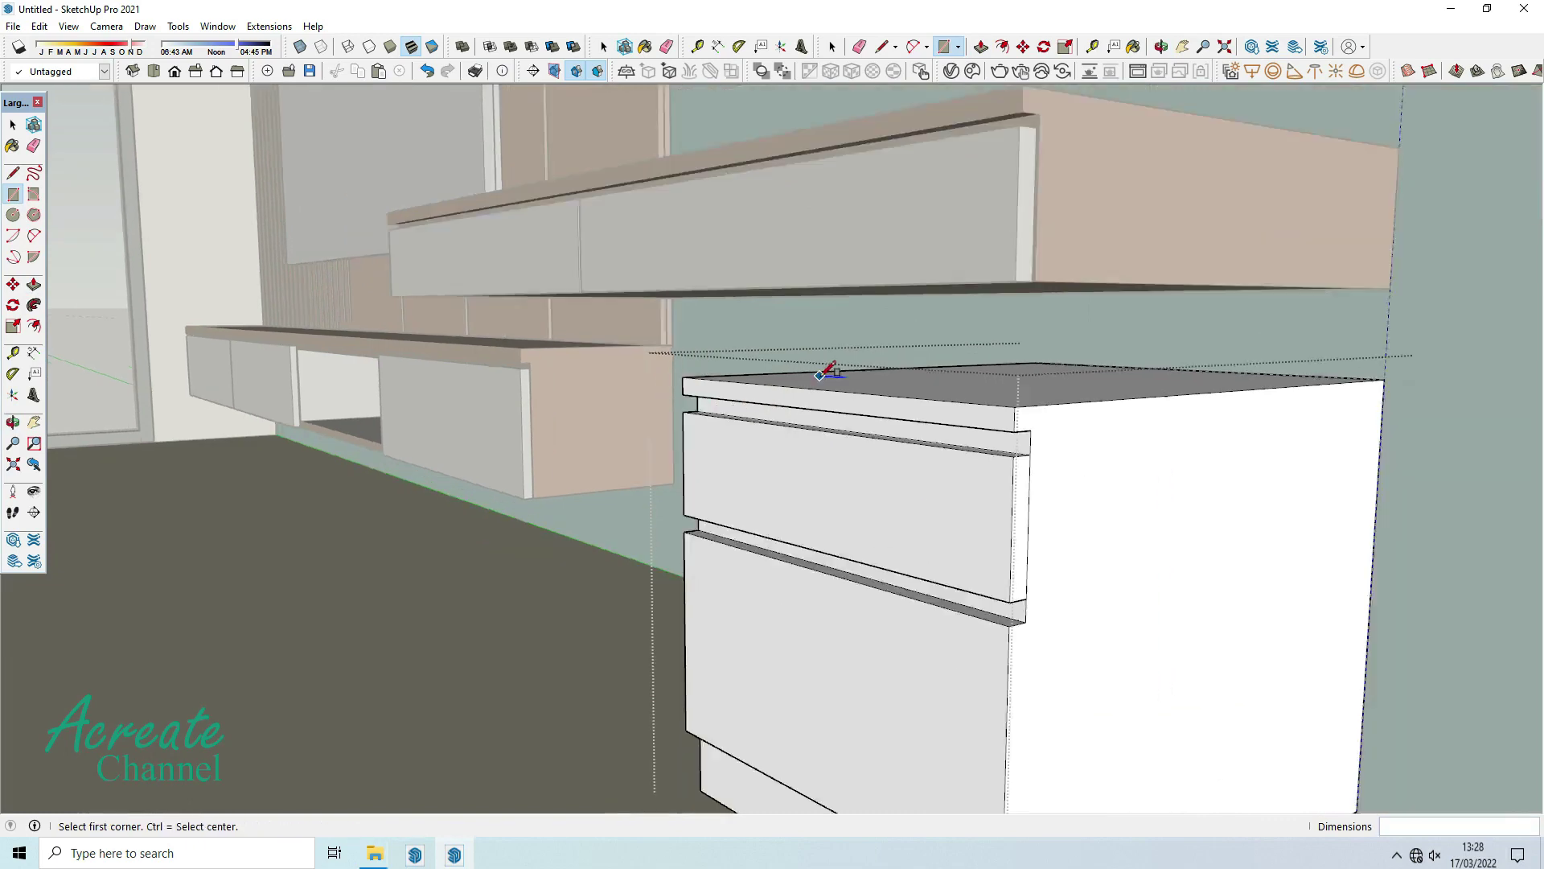
pyautogui.scroll(3, 708, 500)
pyautogui.scroll(-1, 709, 444)
pyautogui.scroll(-1, 709, 447)
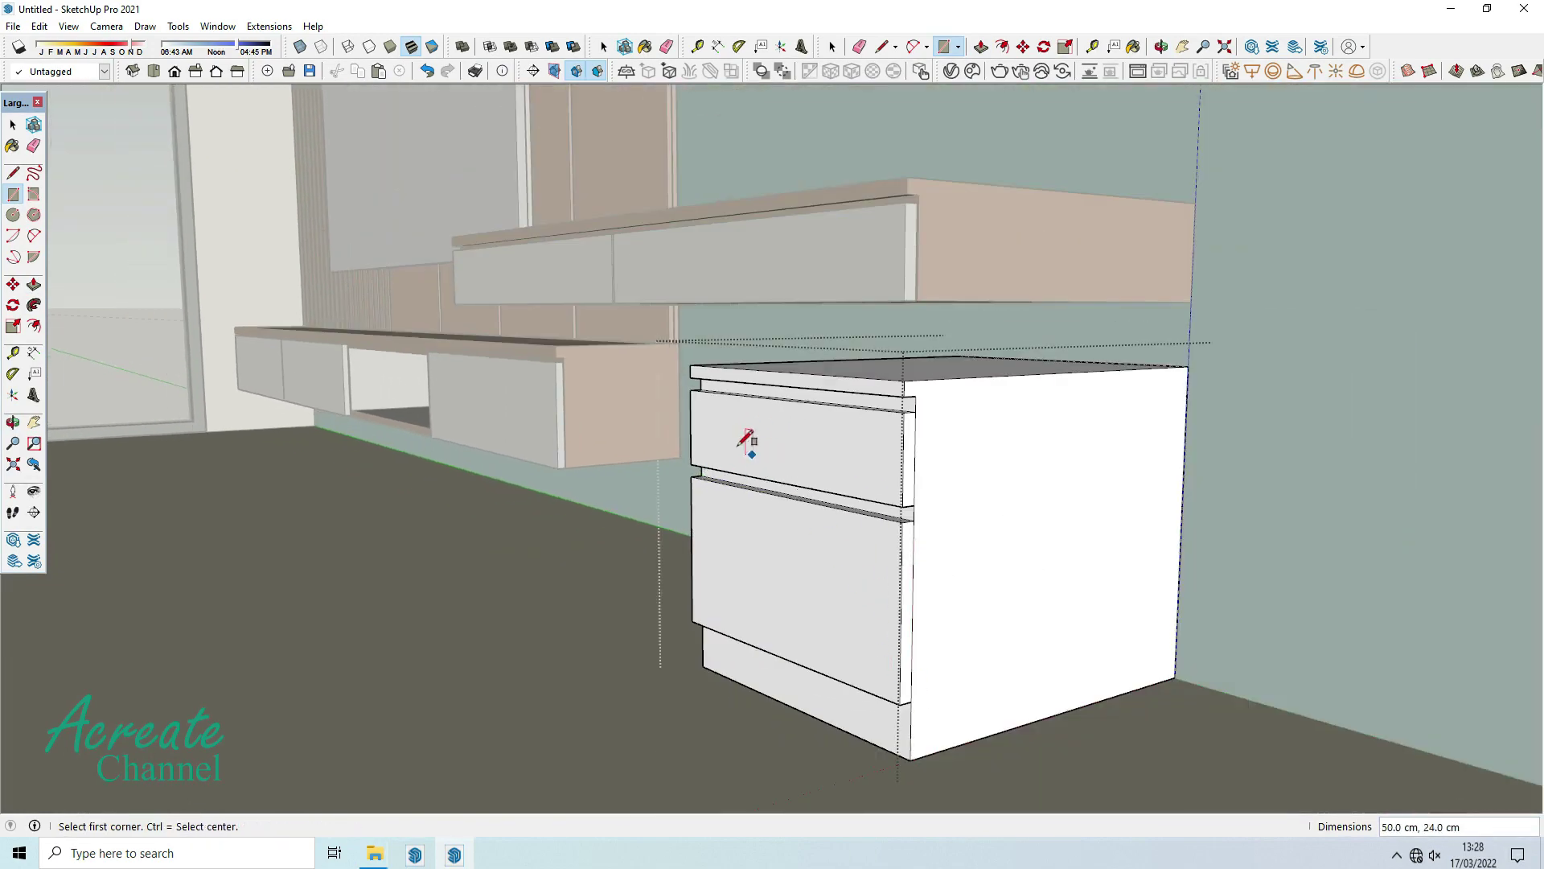
# Pull the top drawer front out 1 cm.
pyautogui.click(13, 125)
pyautogui.scroll(2, 920, 413)
pyautogui.scroll(2, 909, 378)
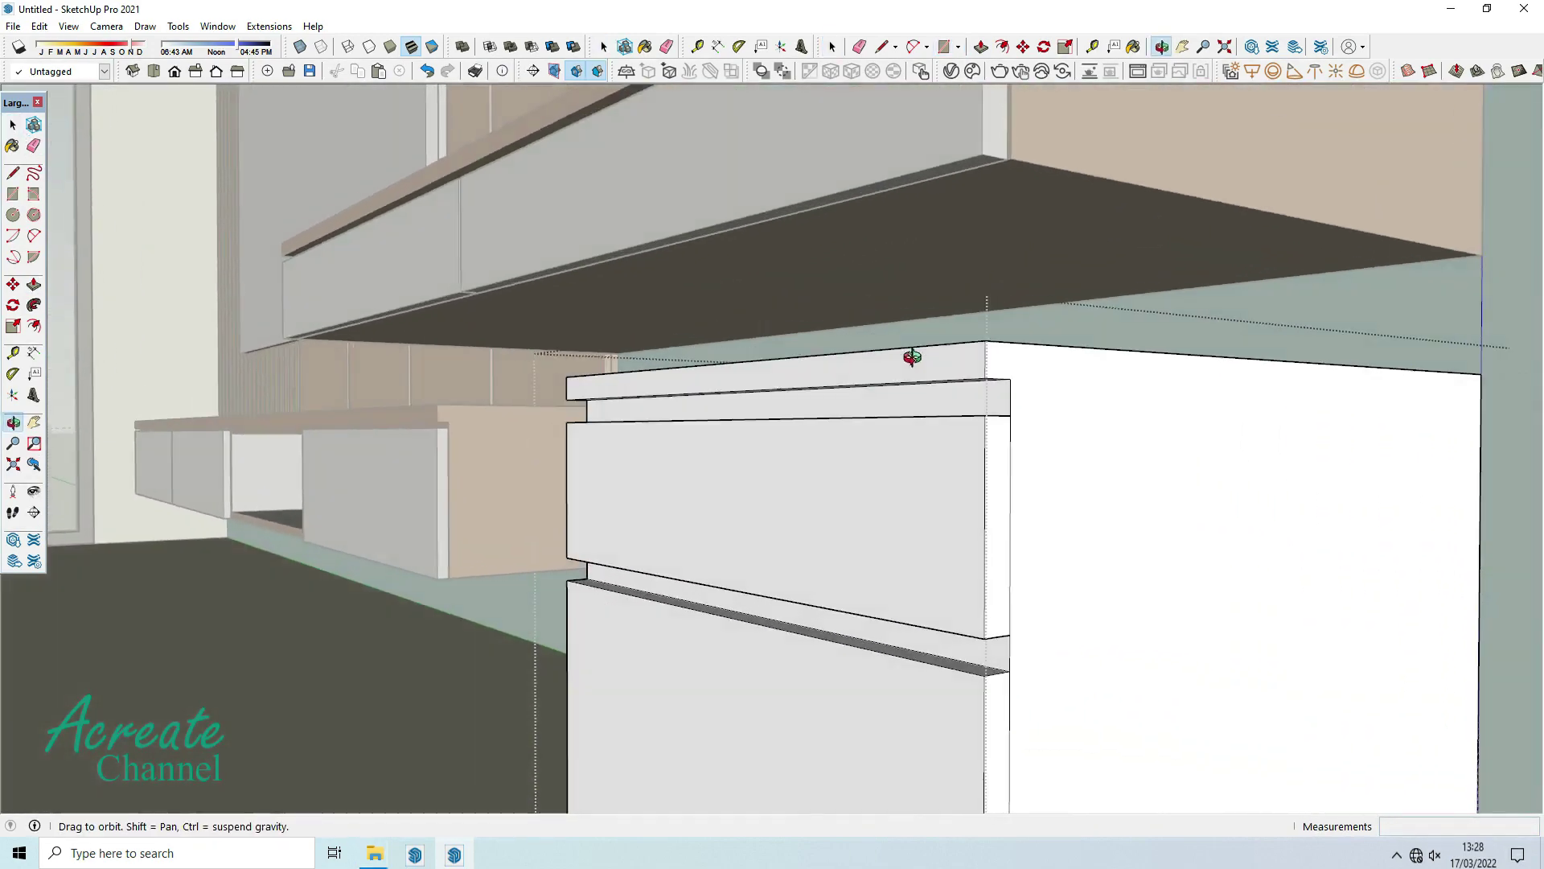
pyautogui.scroll(2, 914, 355)
pyautogui.click(33, 286)
pyautogui.click(818, 492)
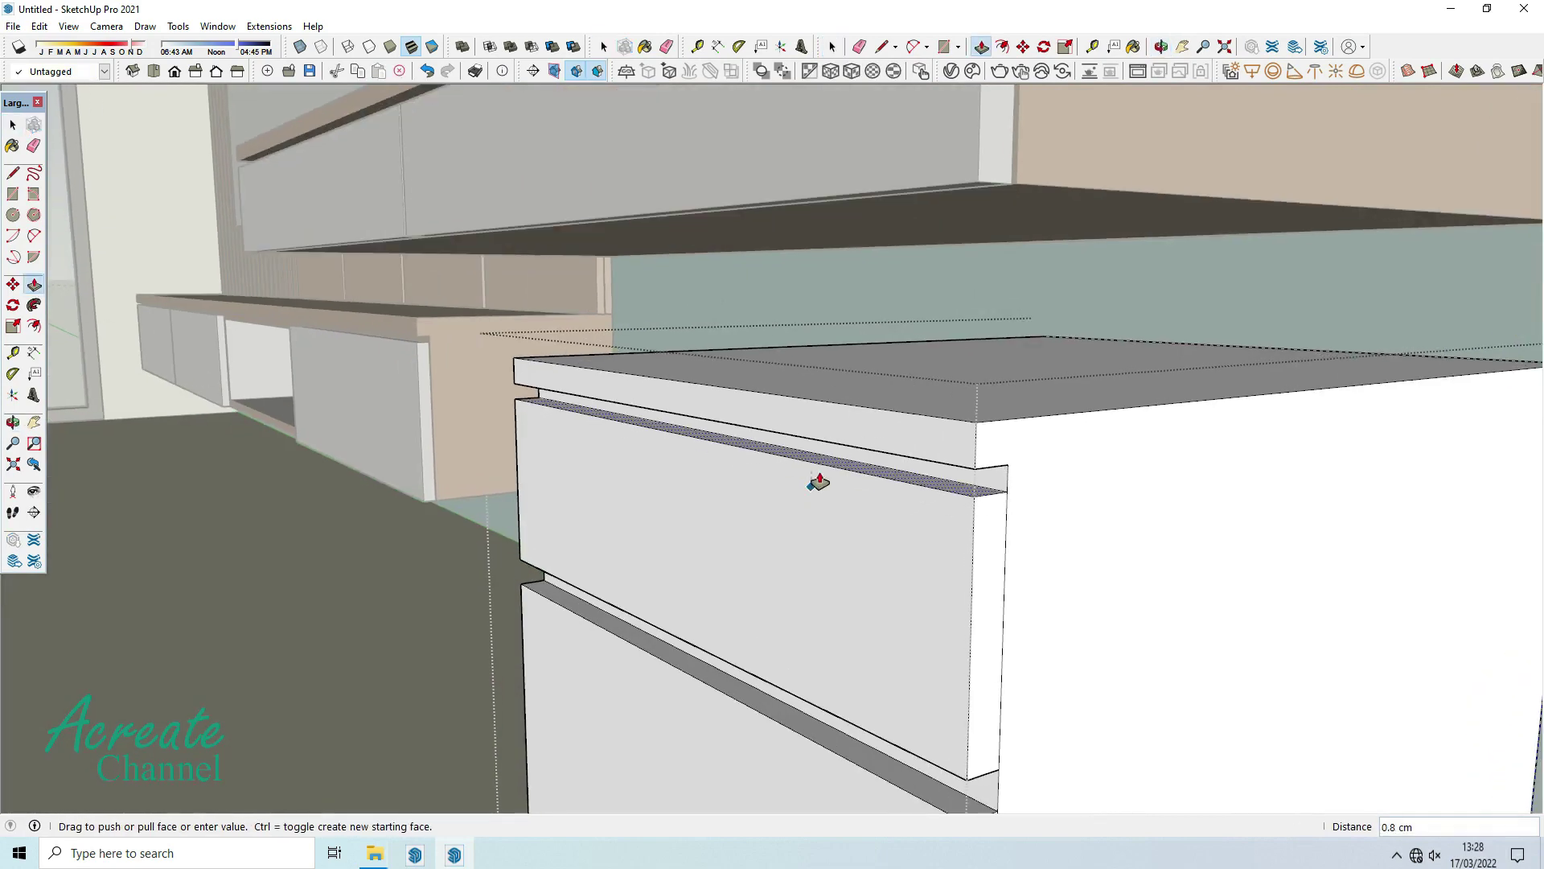
pyautogui.press('Return')
pyautogui.scroll(-3, 819, 483)
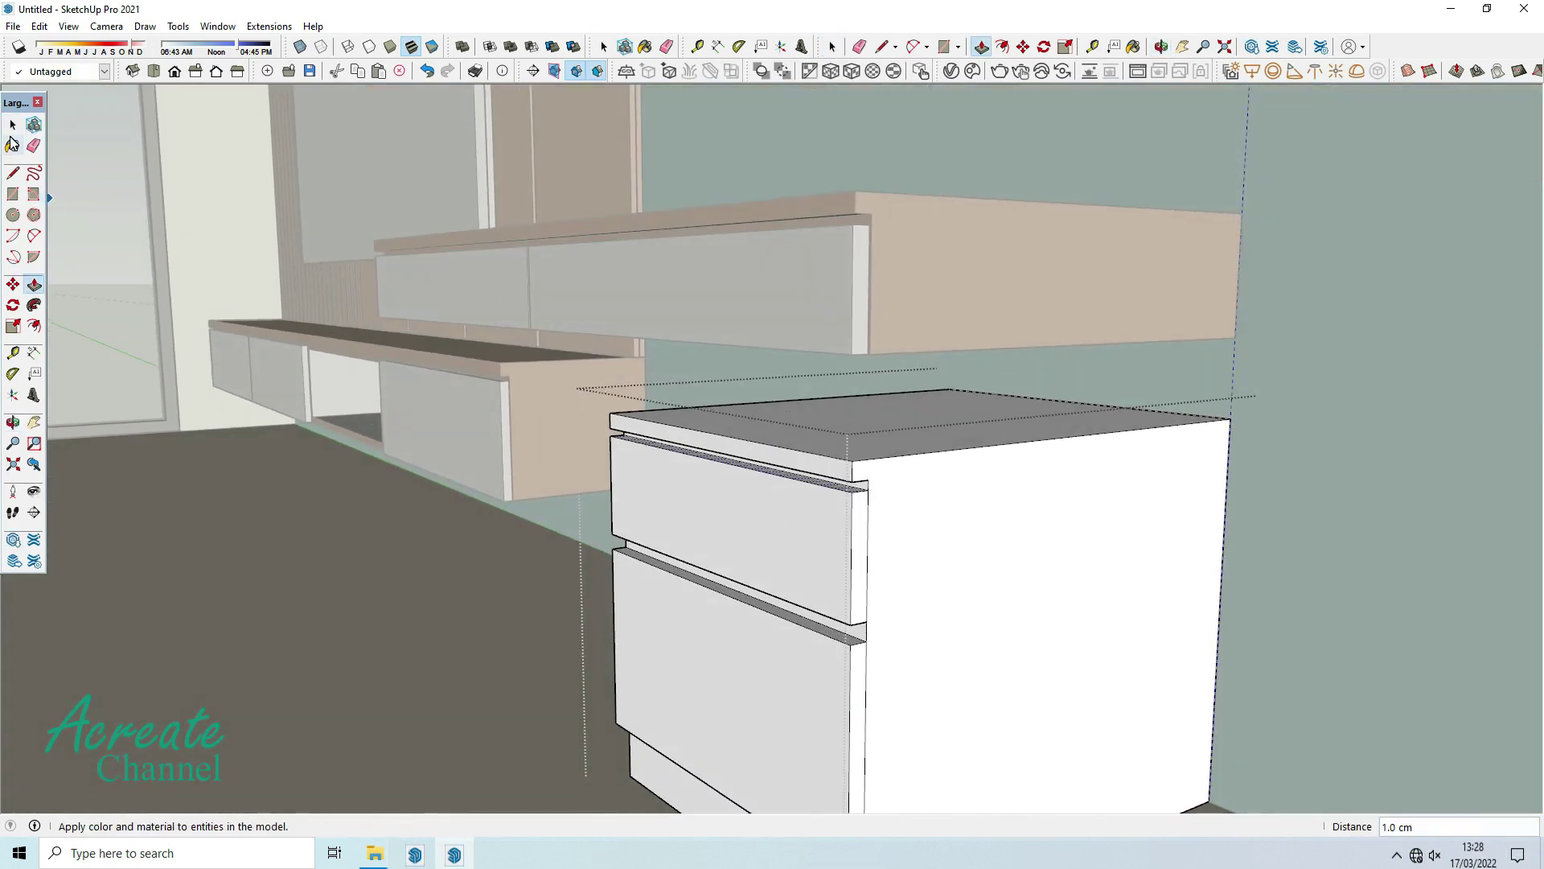
# Paint the cabinet's right side, top and drawer grooves Wood Cherry Original.
pyautogui.click(12, 145)
pyautogui.keyDown('alt'); pyautogui.click(1097, 304); pyautogui.keyUp('alt')
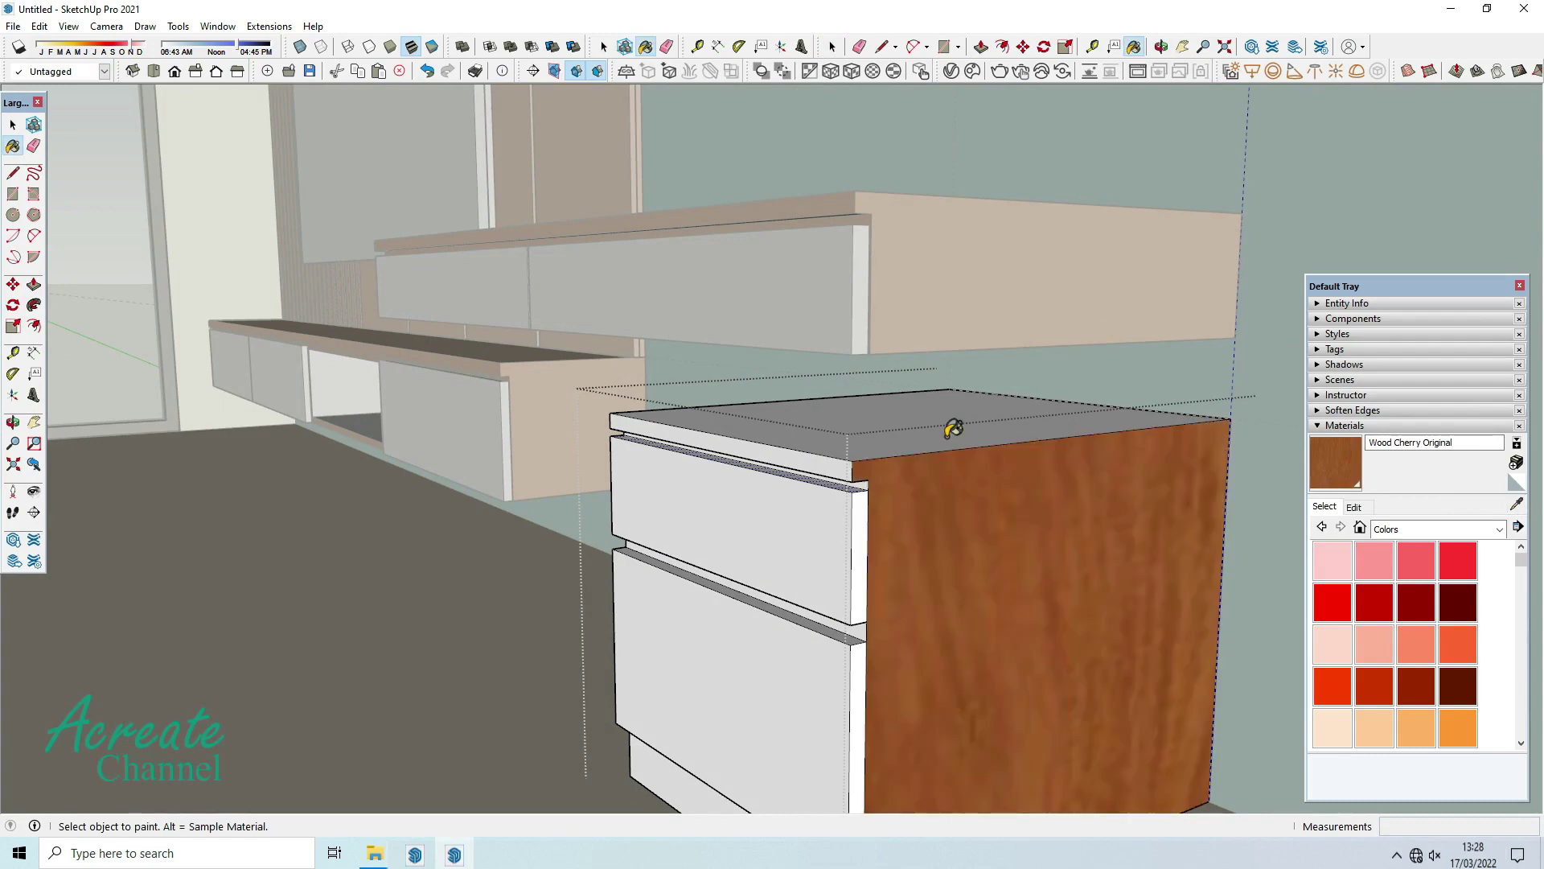
pyautogui.click(1045, 563)
pyautogui.click(945, 426)
pyautogui.scroll(2, 945, 426)
pyautogui.click(885, 639)
pyautogui.click(851, 641)
pyautogui.scroll(-3, 851, 641)
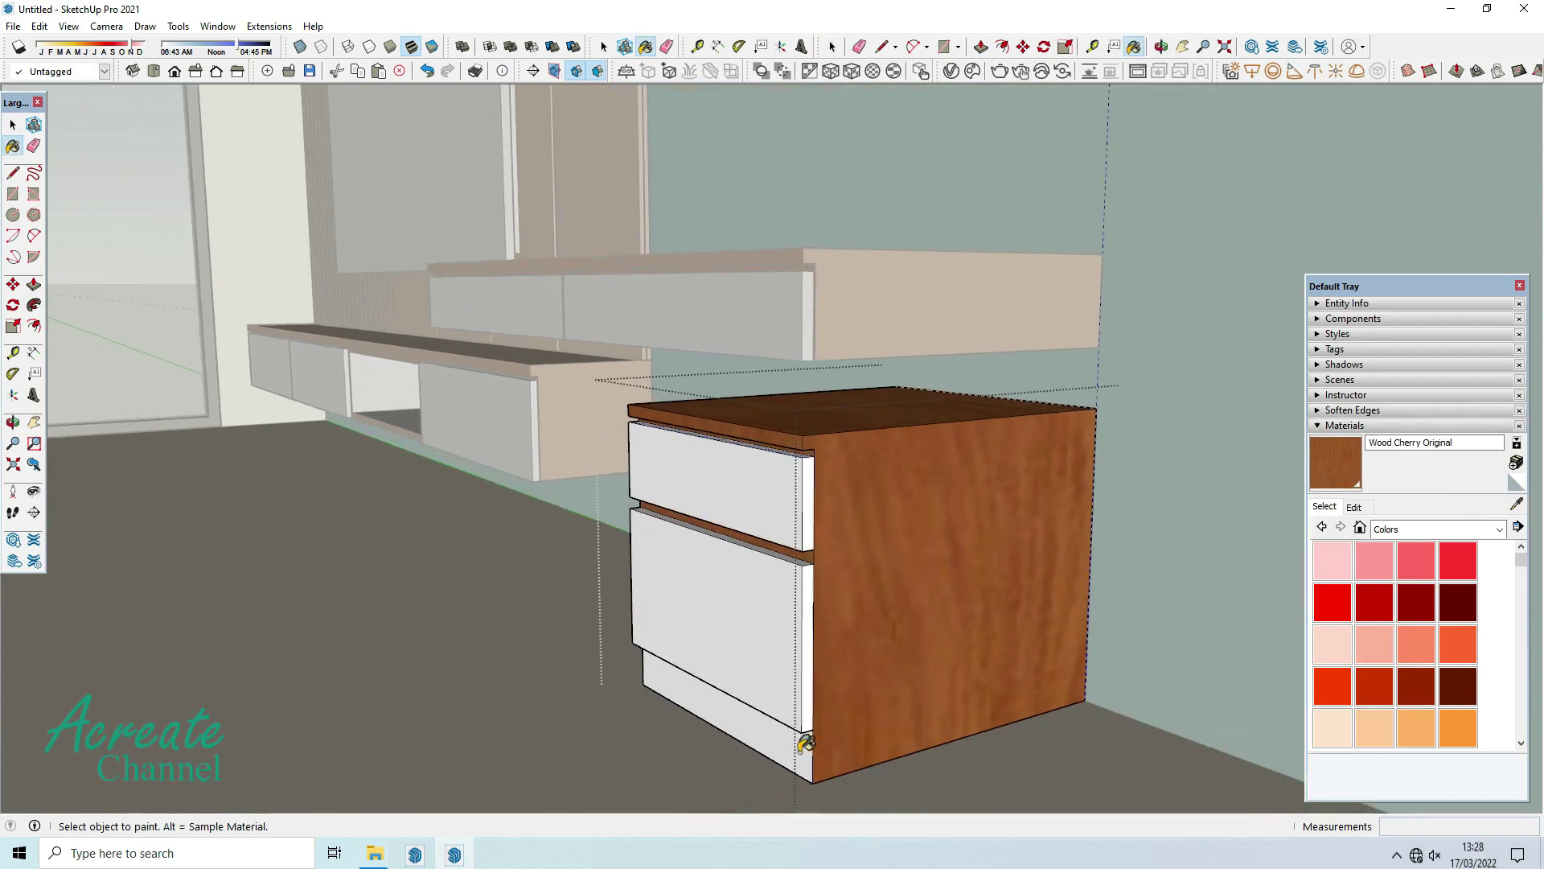
# Paint the cabinet's left side cherry wood and exit the group.
pyautogui.moveTo(804, 728); pyautogui.dragTo(776, 414, button='middle')
pyautogui.scroll(5, 884, 426)
pyautogui.click(1043, 441)
pyautogui.scroll(-5, 1043, 441)
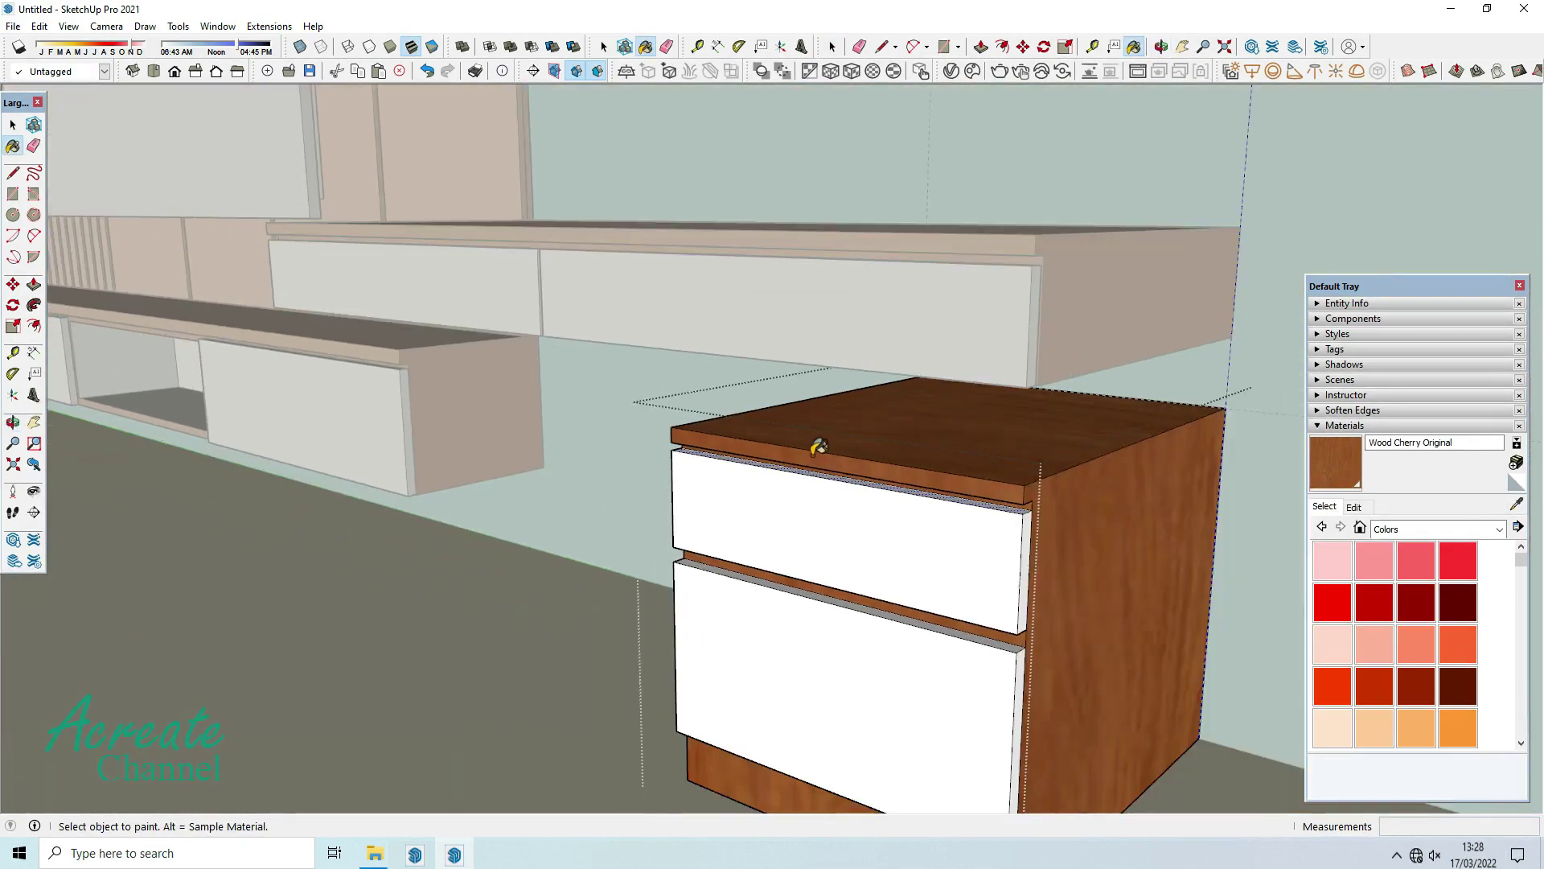
pyautogui.scroll(-1, 817, 442)
pyautogui.click(13, 125)
pyautogui.scroll(2, 527, 562)
# Paint the drawer fronts the sampled grey, close the materials tray and zoom out to the room.
pyautogui.click(1516, 503)
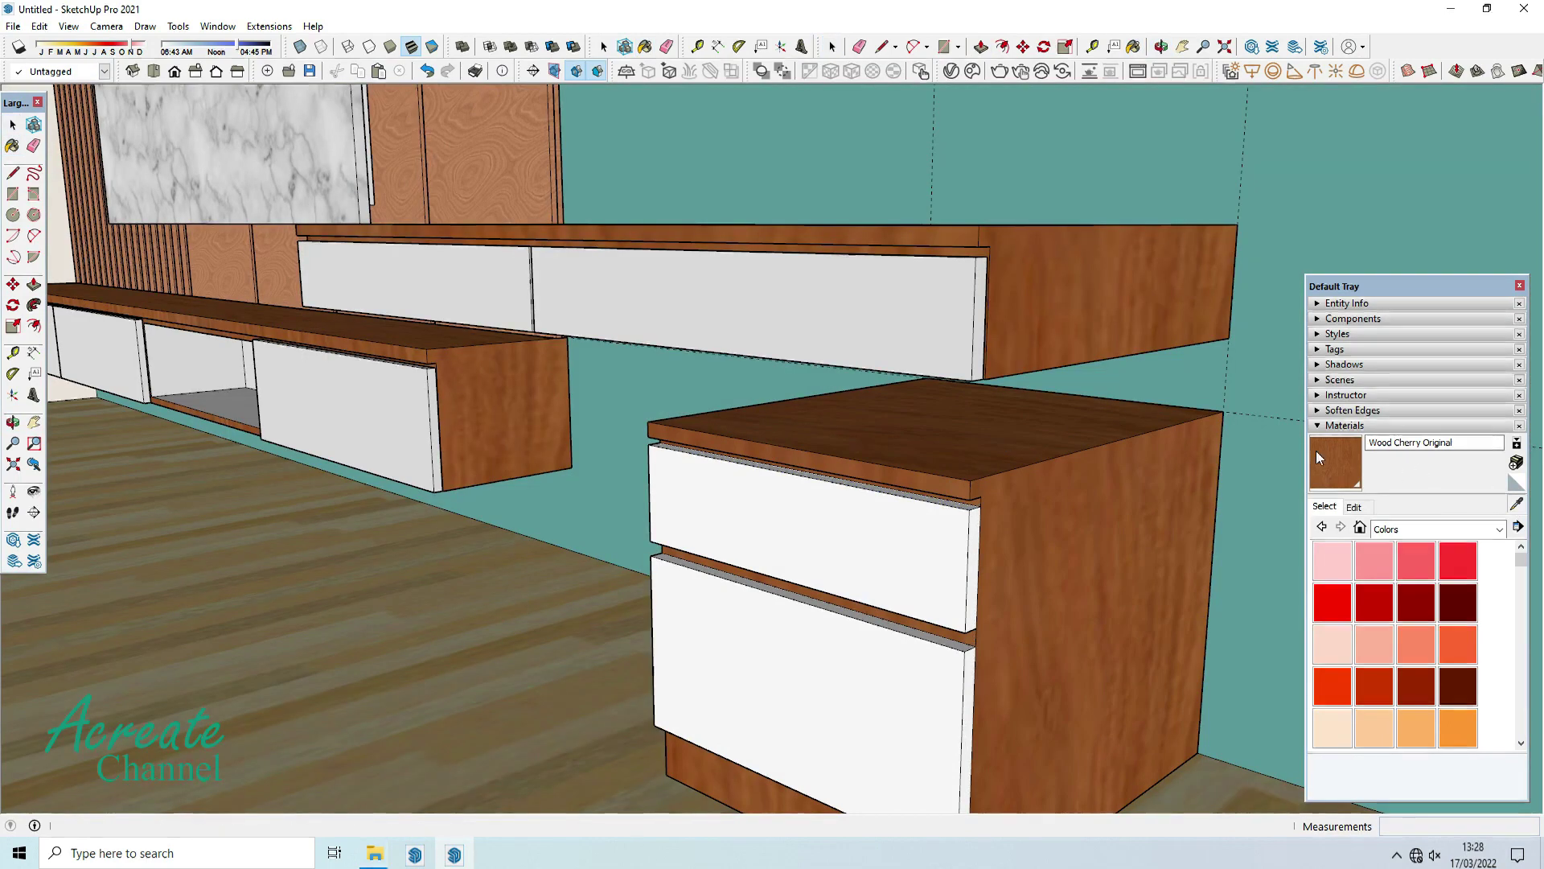
pyautogui.click(885, 545)
pyautogui.click(33, 148)
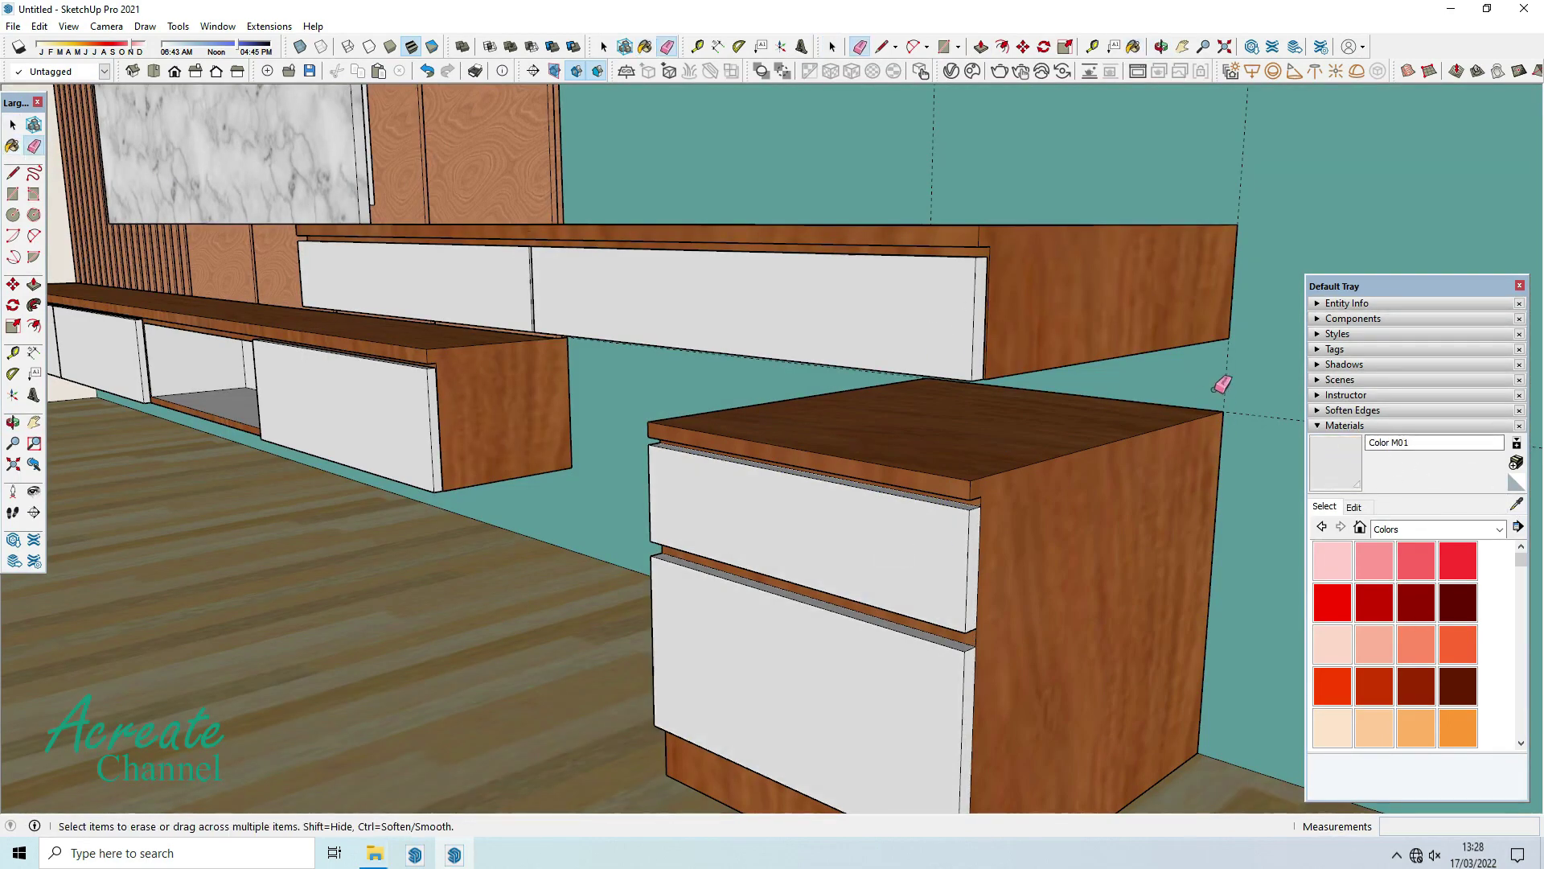
pyautogui.click(1520, 286)
pyautogui.scroll(-3, 995, 389)
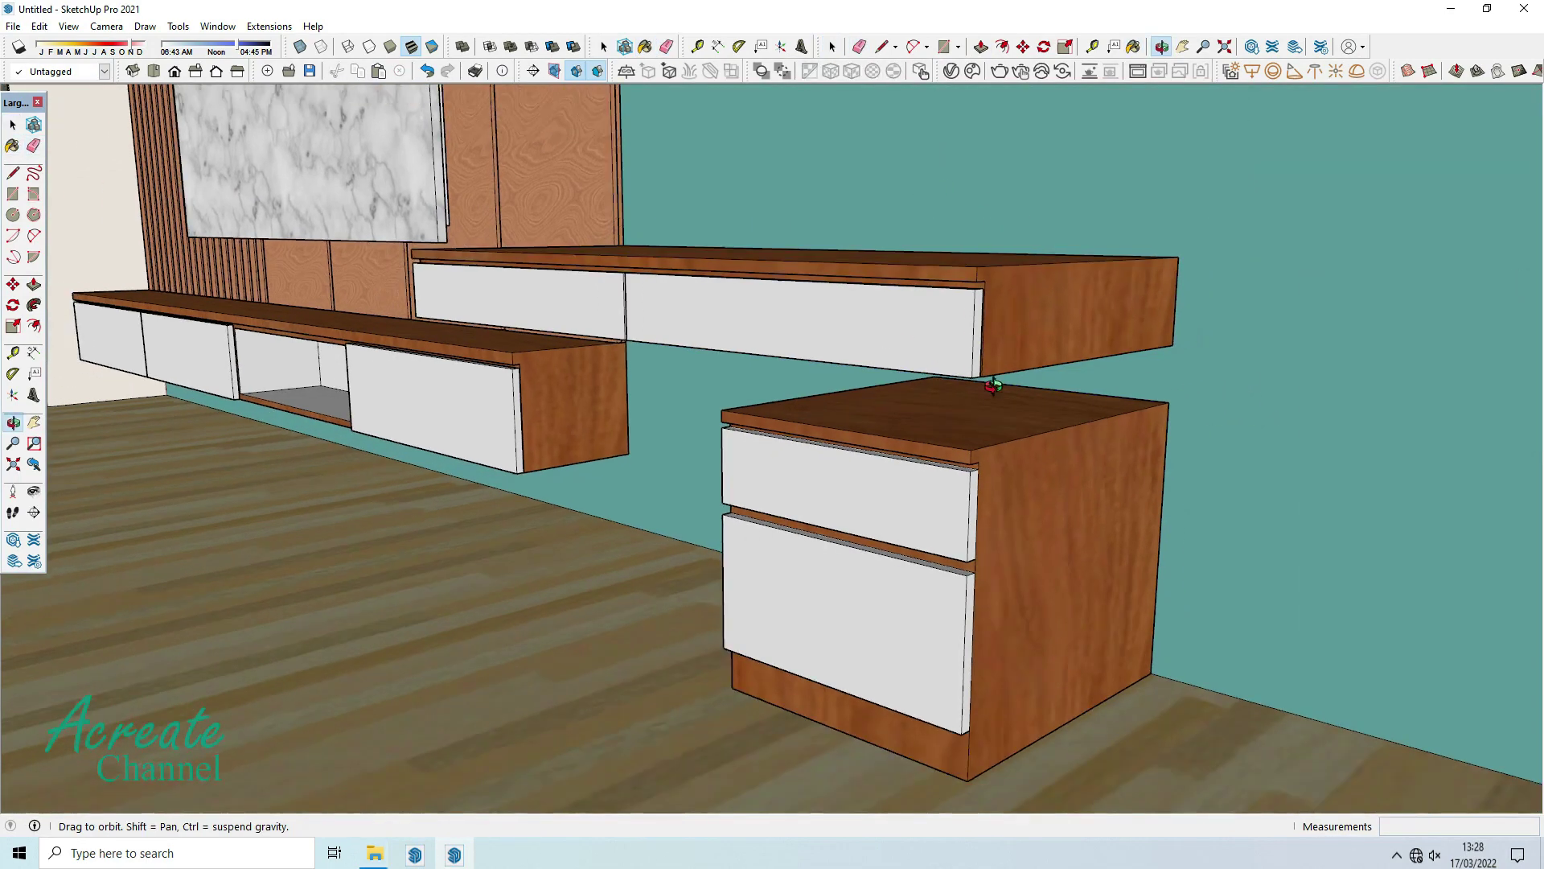
pyautogui.scroll(-3, 899, 390)
pyautogui.scroll(-3, 968, 410)
pyautogui.scroll(-3, 1001, 429)
# Orbit to the upper wall cabinet and place a guide from its bottom edge.
pyautogui.scroll(-3, 1001, 429)
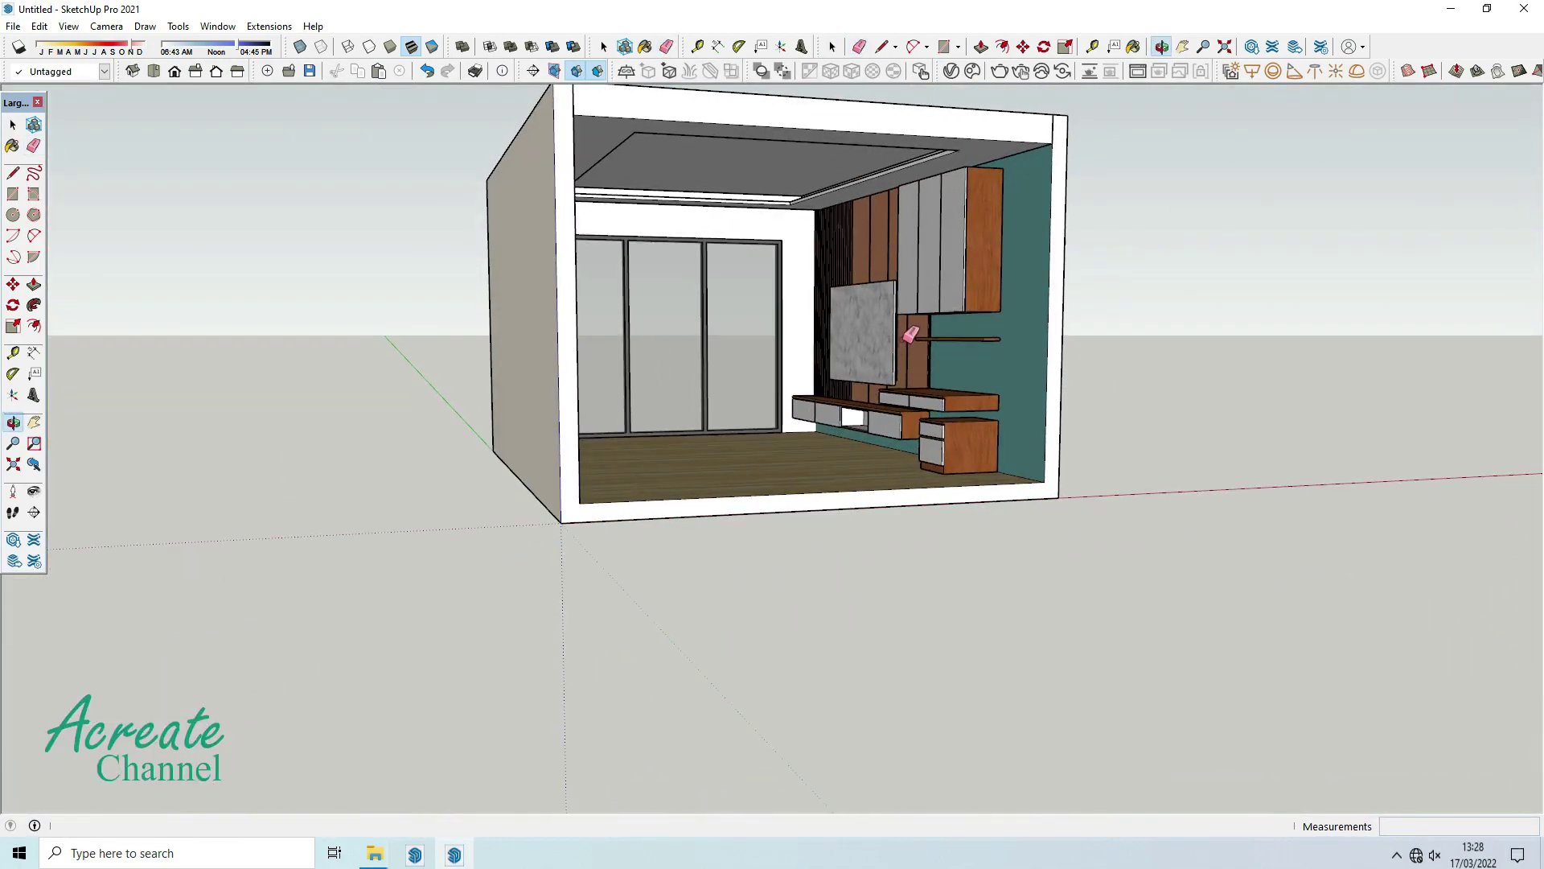
pyautogui.click(13, 125)
pyautogui.scroll(5, 989, 341)
pyautogui.moveTo(989, 341)
pyautogui.mouseDown(button='middle')
pyautogui.moveTo(930, 257)
pyautogui.moveTo(1005, 322)
pyautogui.mouseUp(button='middle')
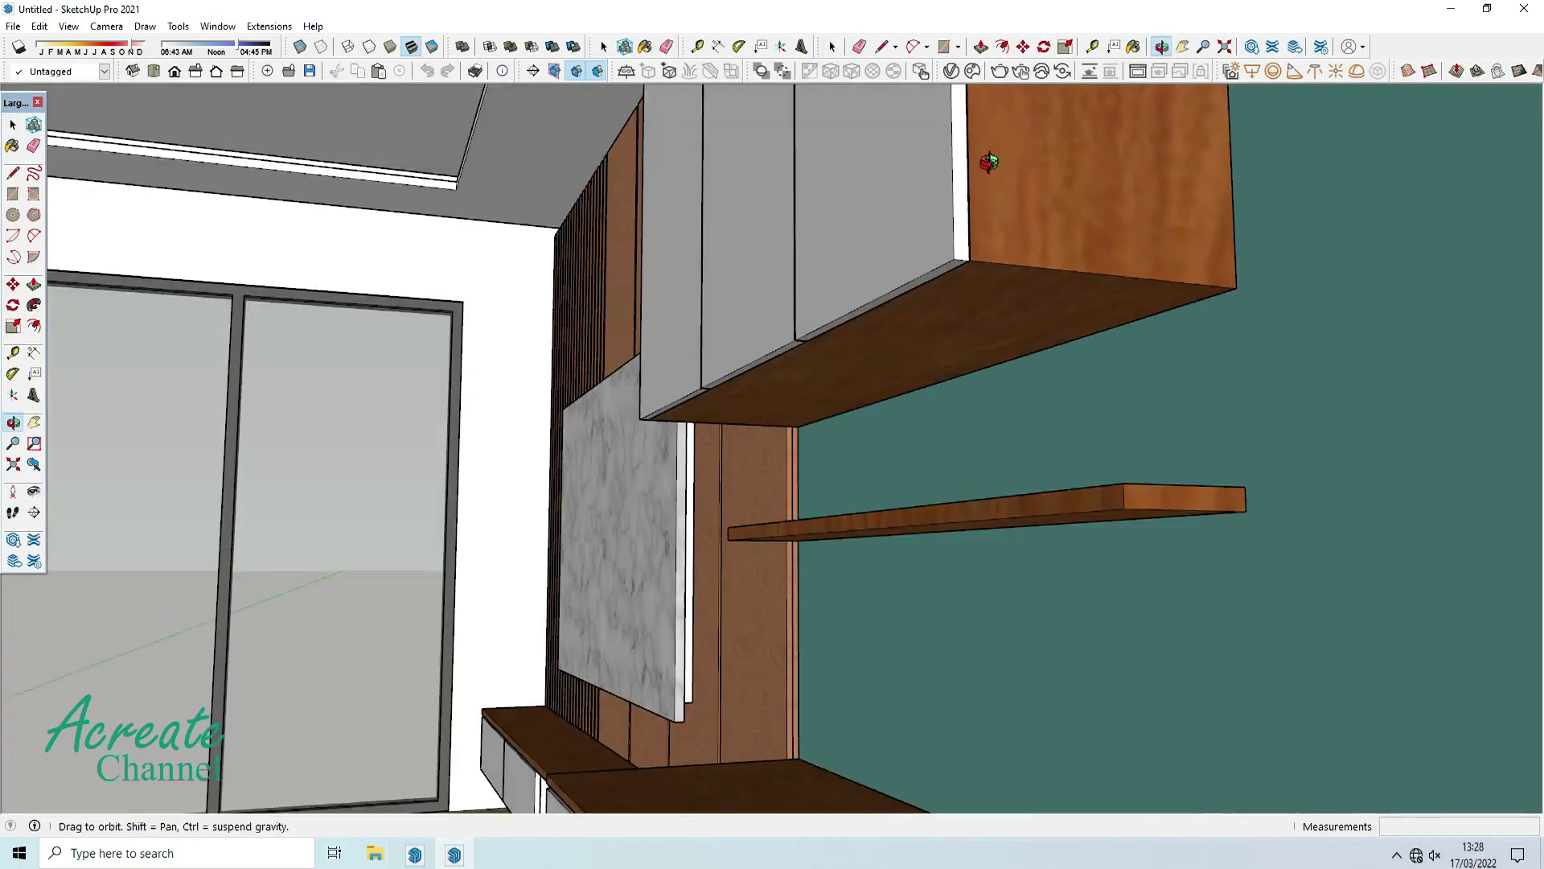
pyautogui.scroll(3, 1069, 316)
pyautogui.press('t')
pyautogui.click(1128, 344)
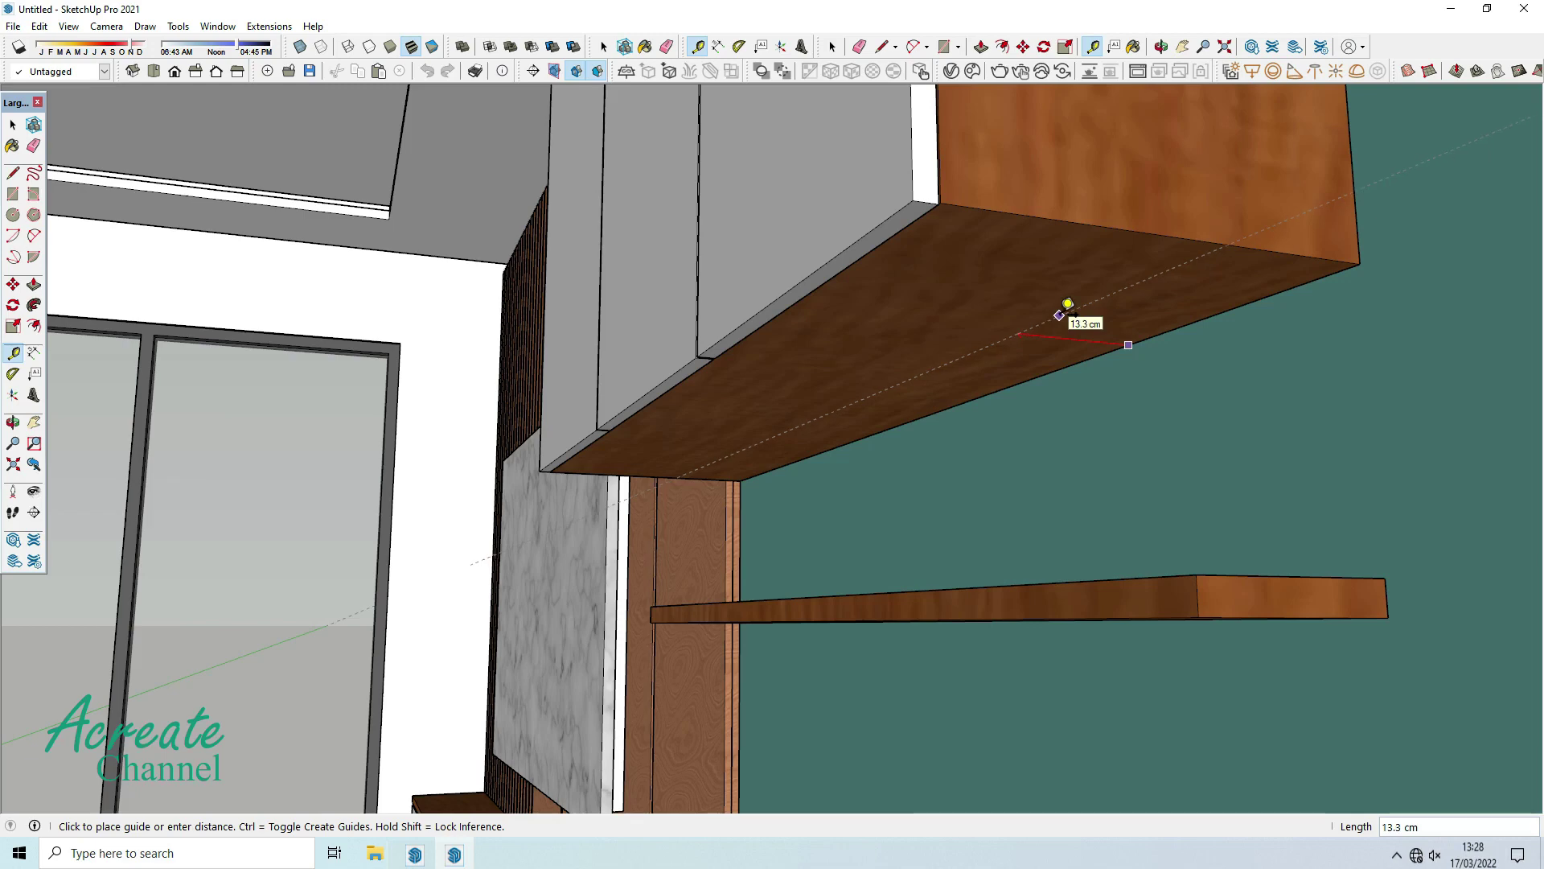
pyautogui.scroll(3, 1068, 304)
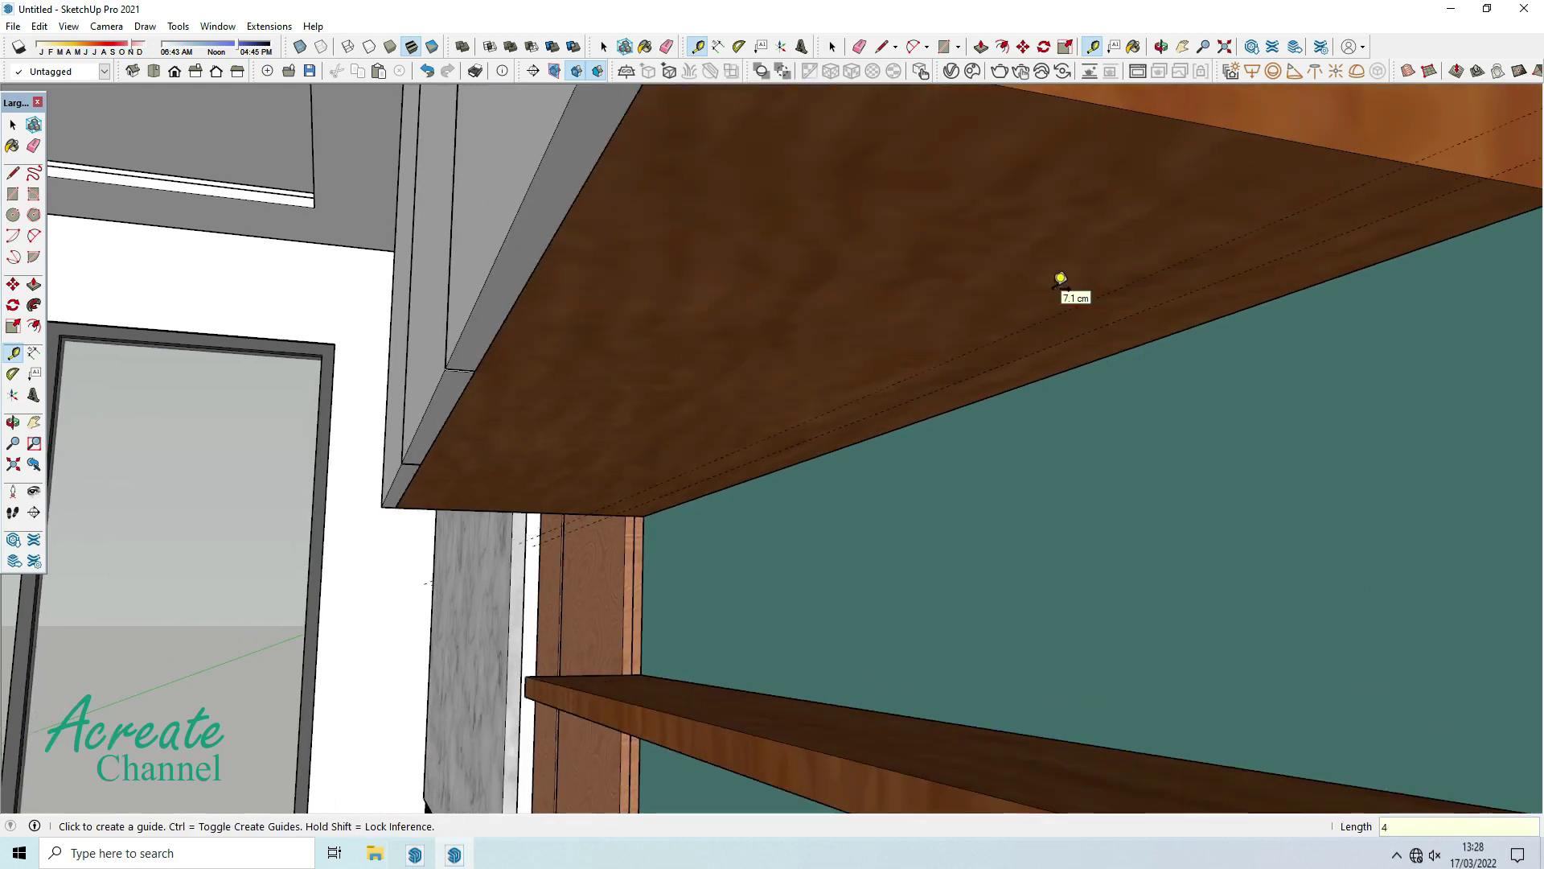
# Draw a 4 × 150 cm rectangle under the cabinet.
pyautogui.click(8, 195)
pyautogui.scroll(3, 555, 499)
pyautogui.scroll(-2, 555, 482)
pyautogui.click(555, 479)
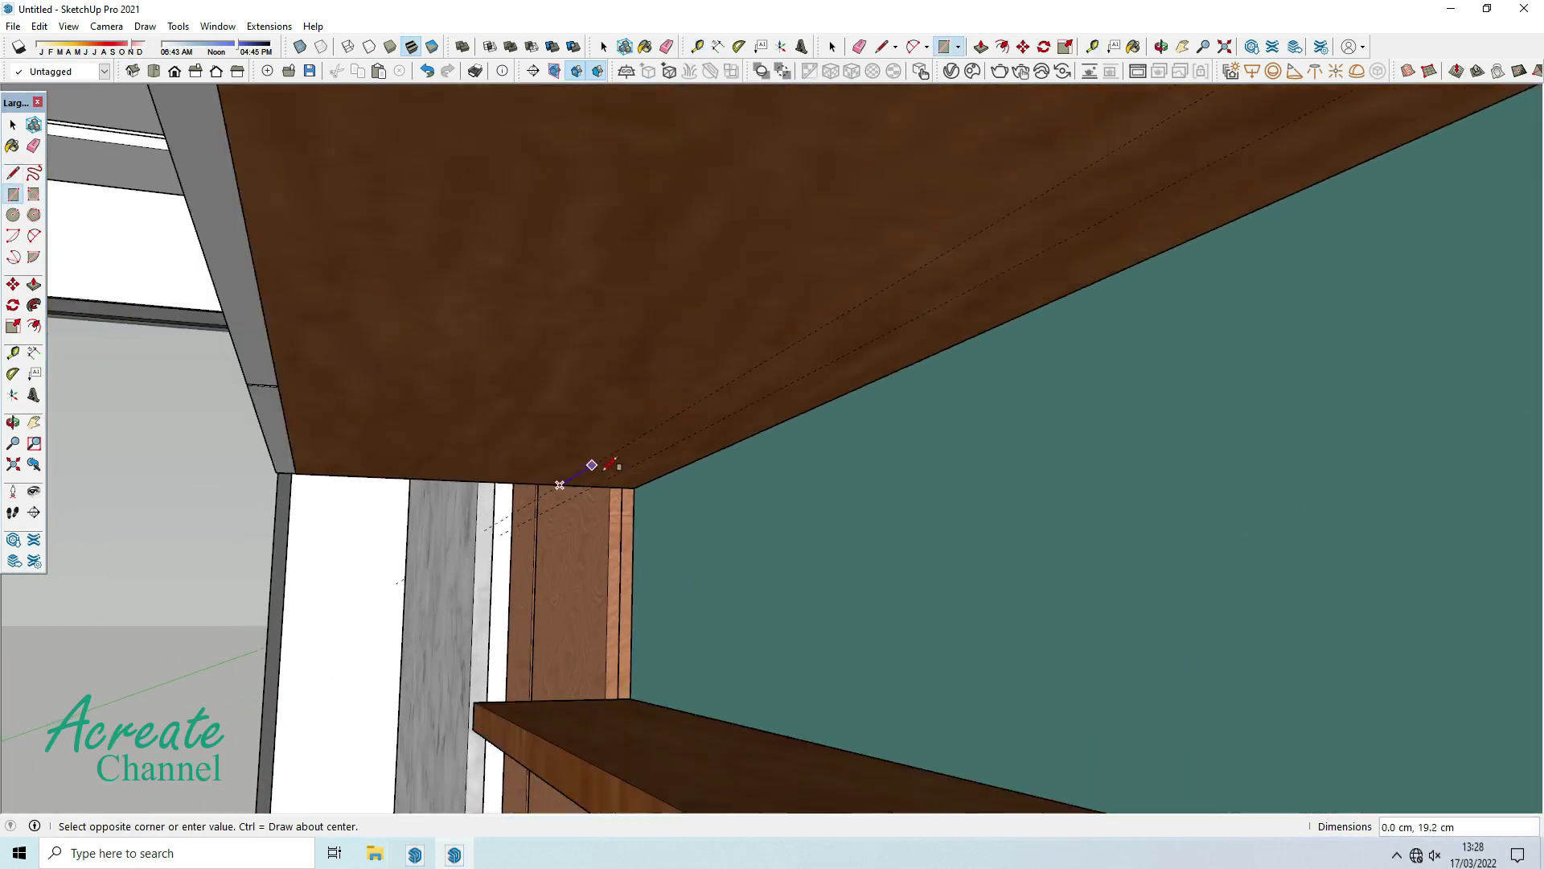
pyautogui.scroll(-2, 724, 419)
pyautogui.scroll(2, 809, 378)
pyautogui.write('4,150')
pyautogui.press('Return')
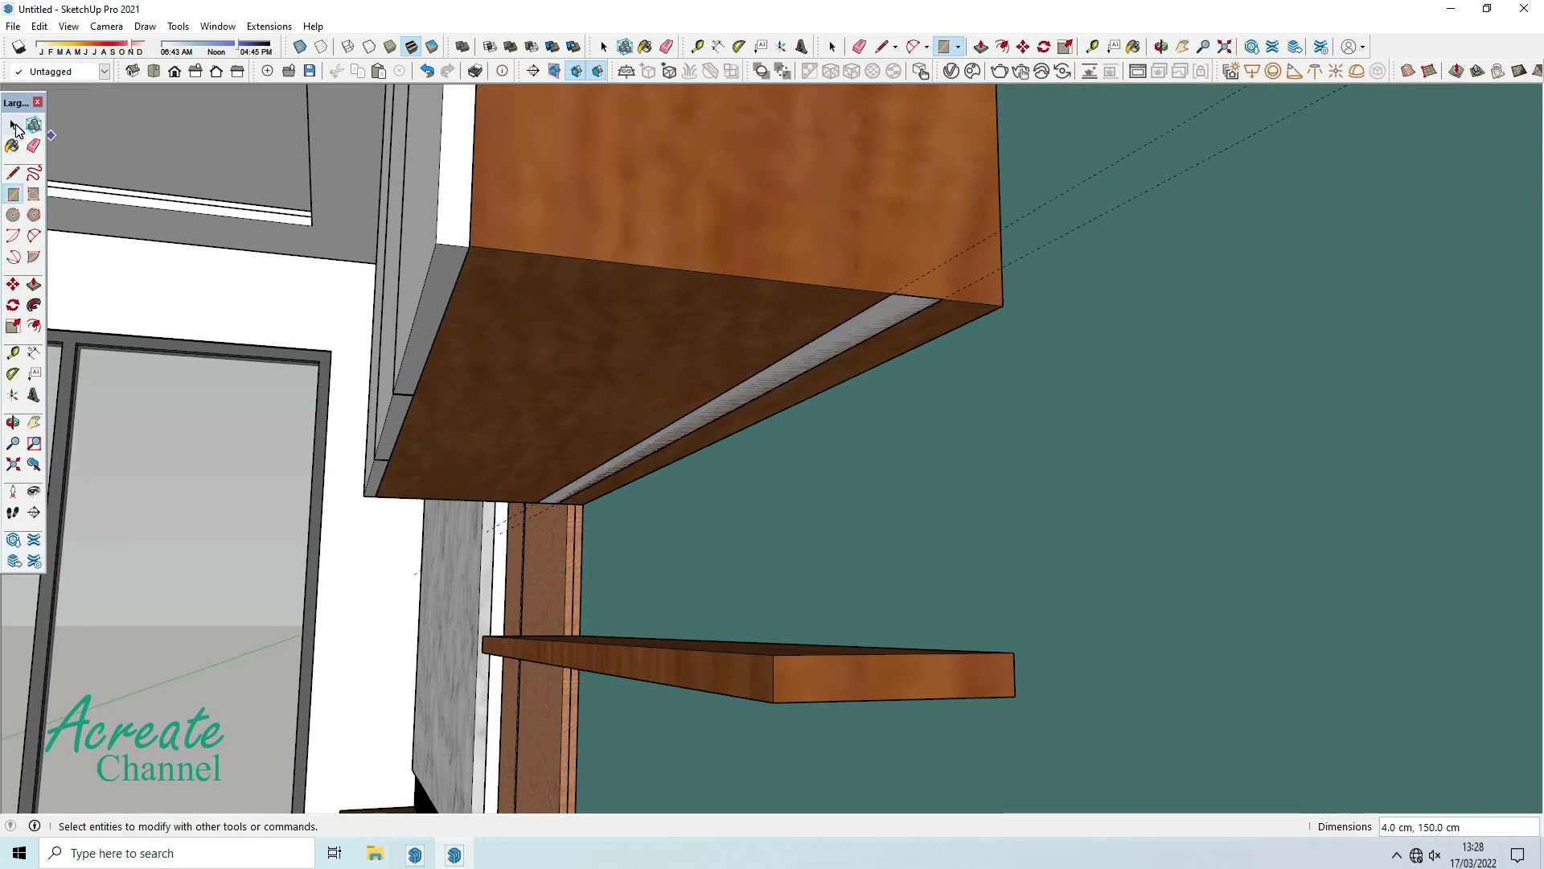
# Select the new strip with its edges and make it a group.
pyautogui.click(15, 129)
pyautogui.scroll(2, 873, 322)
pyautogui.doubleClick(877, 322)
pyautogui.rightClick(876, 322)
pyautogui.click(933, 359)
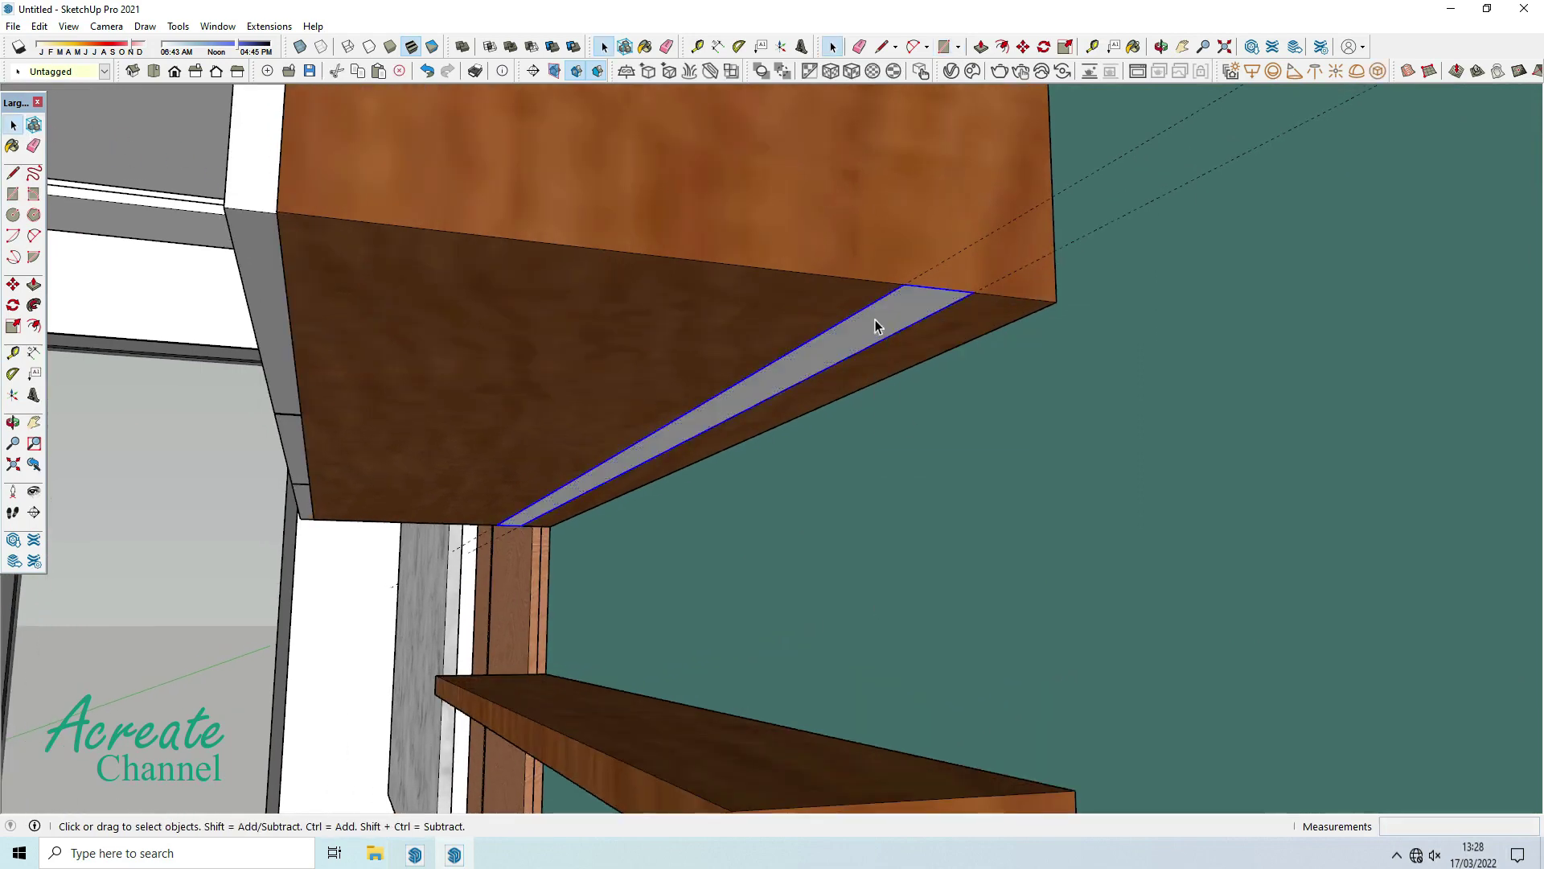
# Inside the group, Push/Pull the strip 0.5 cm and close the group.
pyautogui.doubleClick(876, 325)
pyautogui.click(34, 286)
pyautogui.click(784, 400)
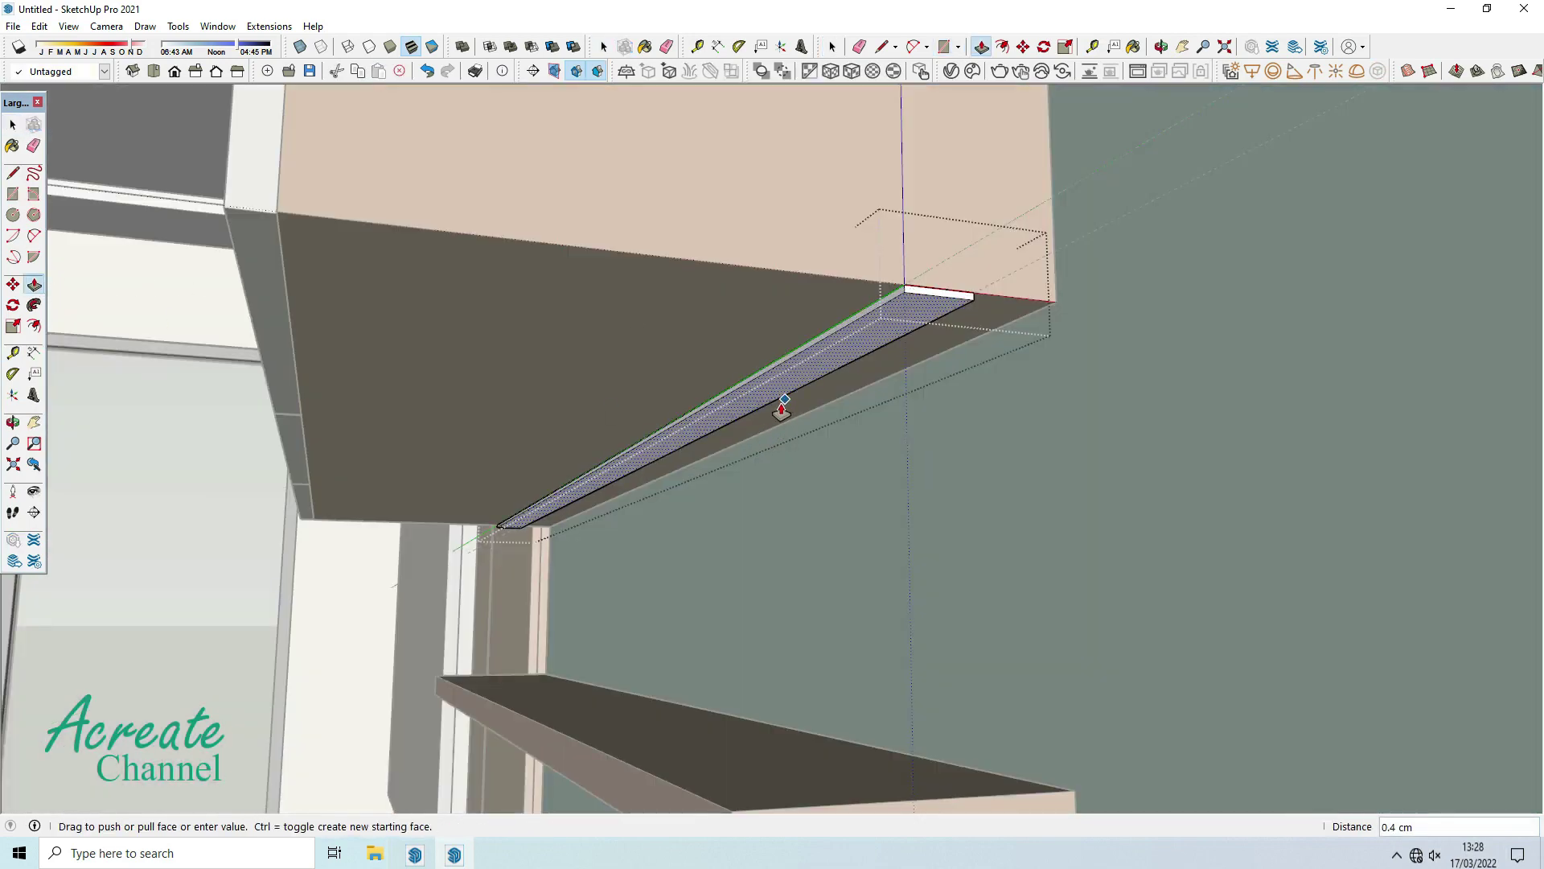
pyautogui.write('0.')
pyautogui.press('Return')
pyautogui.scroll(-3, 792, 419)
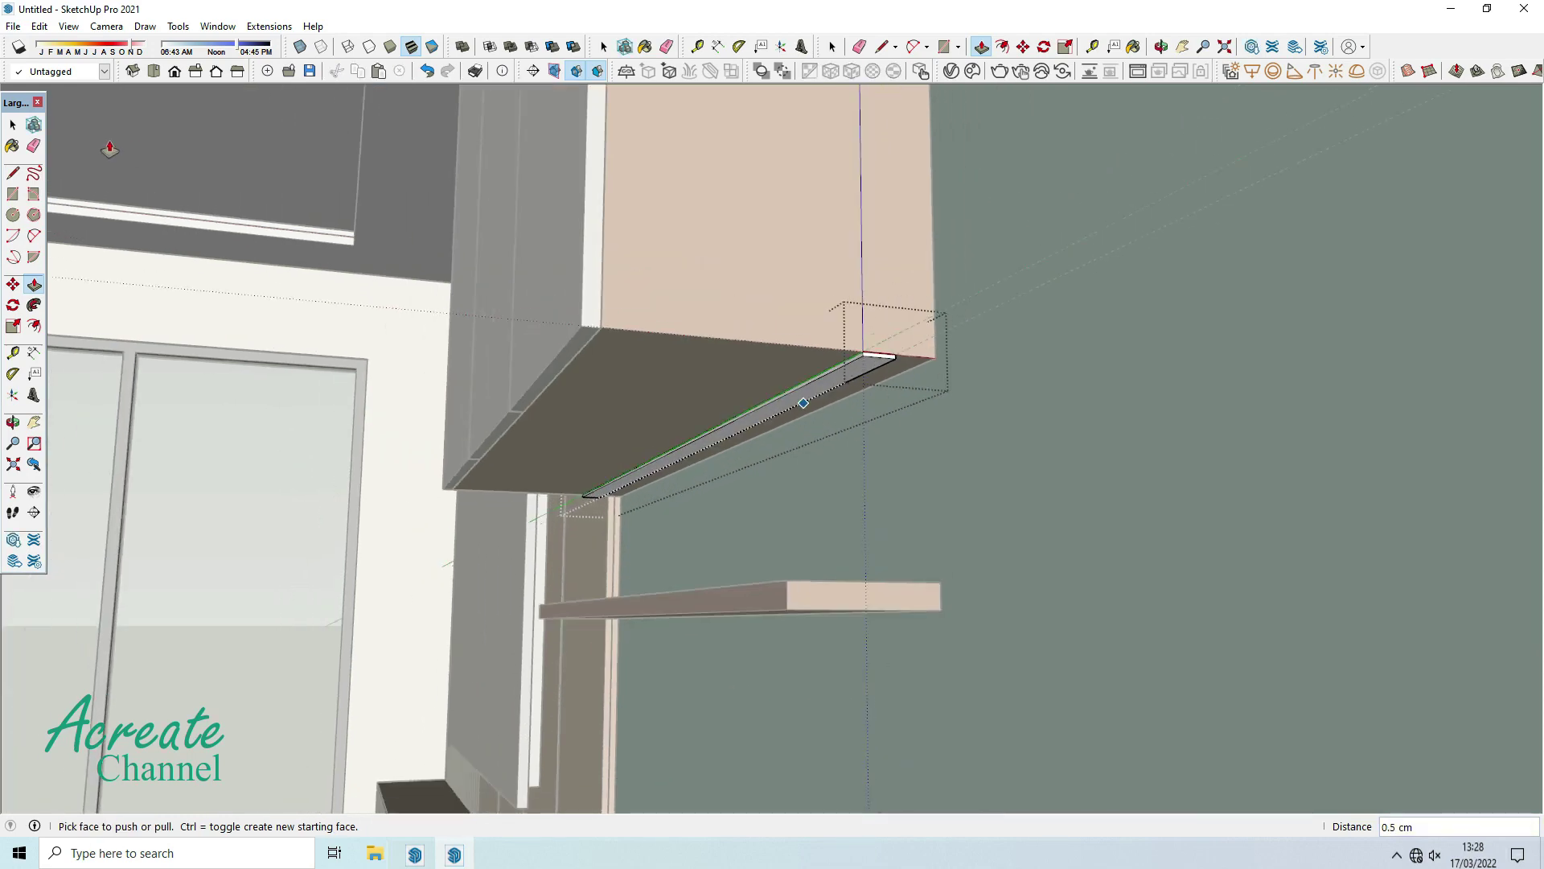
pyautogui.press('space')
pyautogui.scroll(-1, 793, 418)
pyautogui.click(1279, 324)
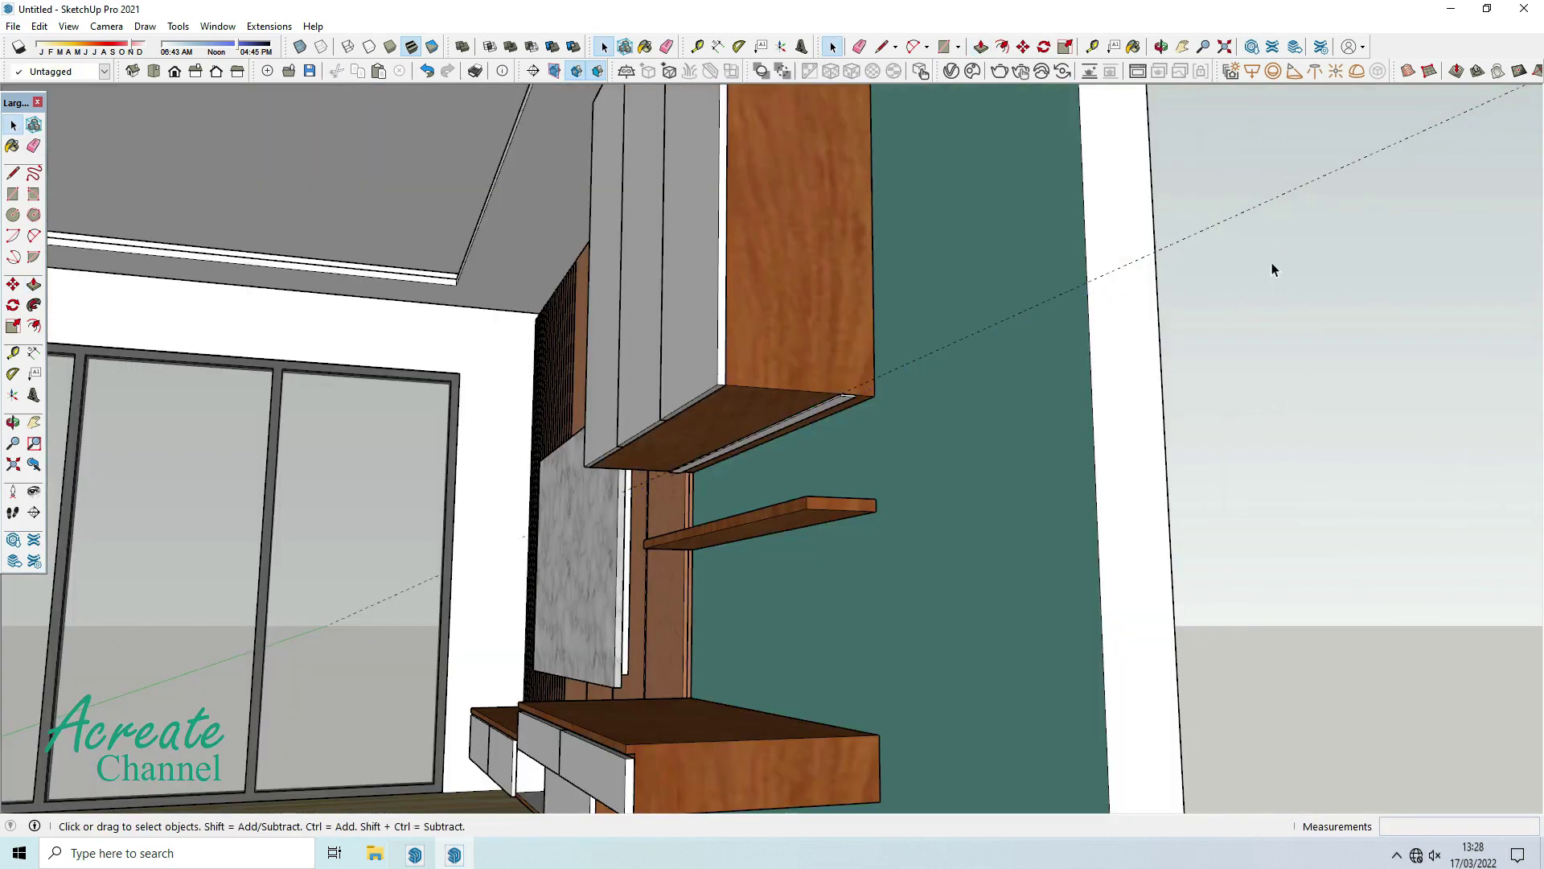
# Paint the strip under the upper cabinet with the yellow Color D03 material.
pyautogui.scroll(2, 813, 407)
pyautogui.scroll(3, 912, 414)
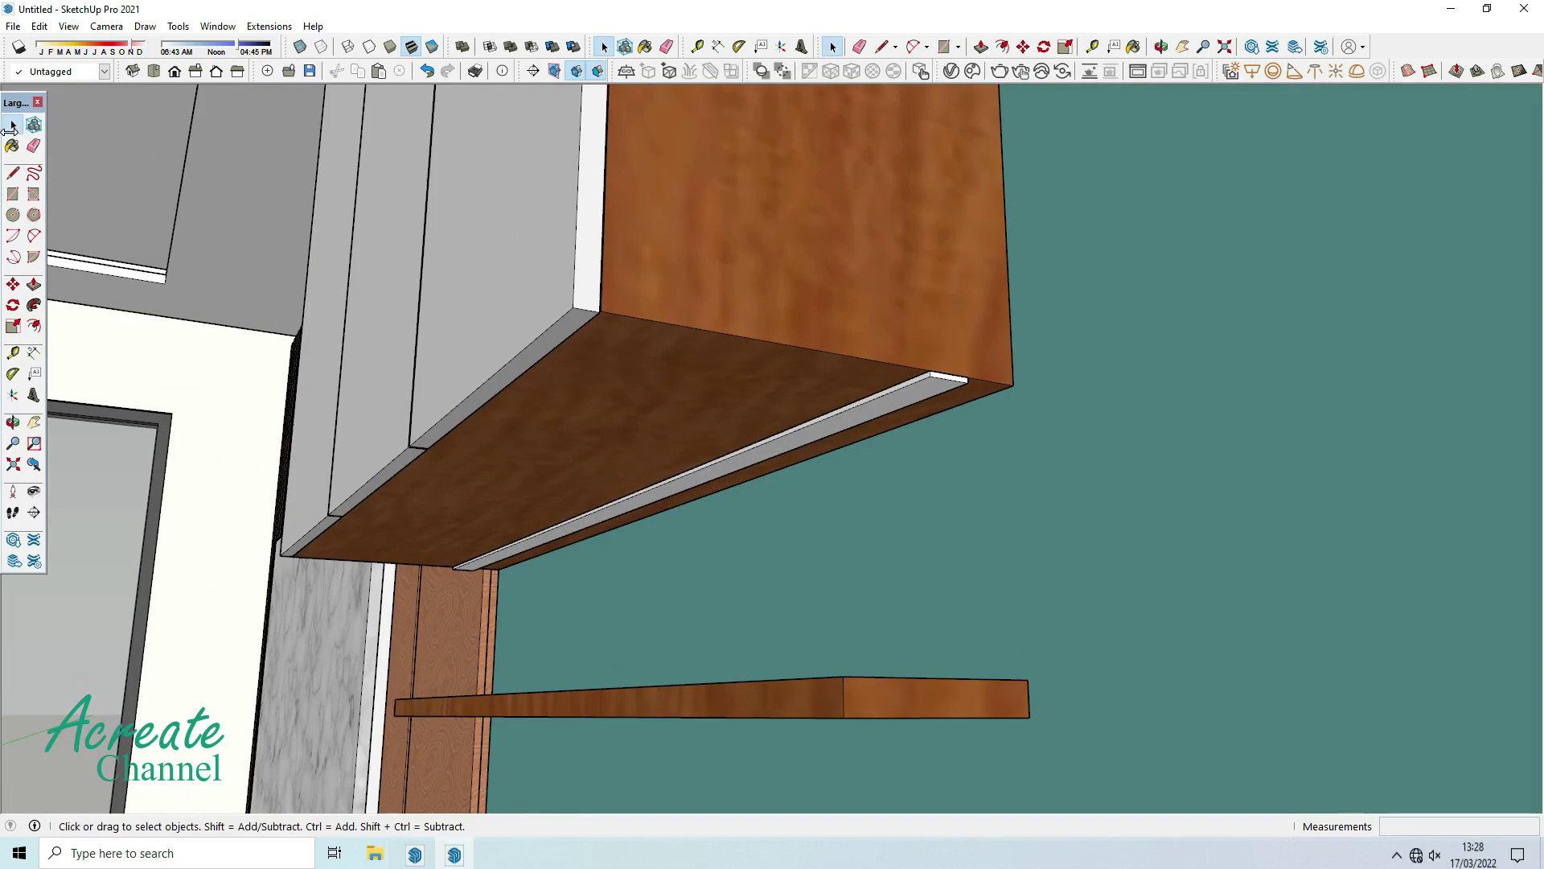
pyautogui.press('b')
pyautogui.scroll(-1, 1438, 692)
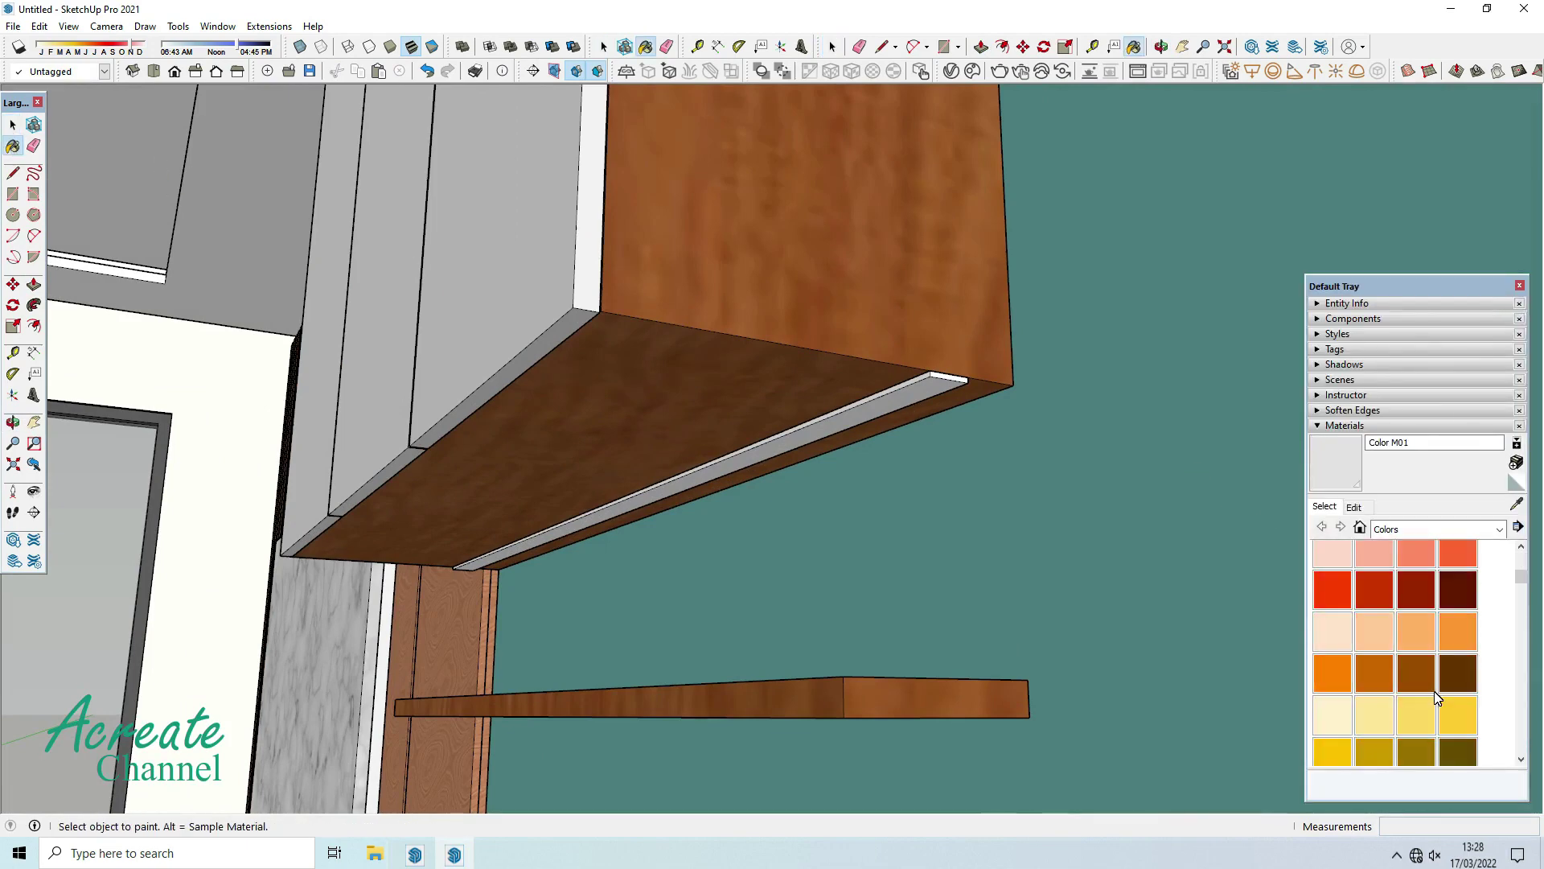
pyautogui.click(1407, 714)
pyautogui.click(933, 384)
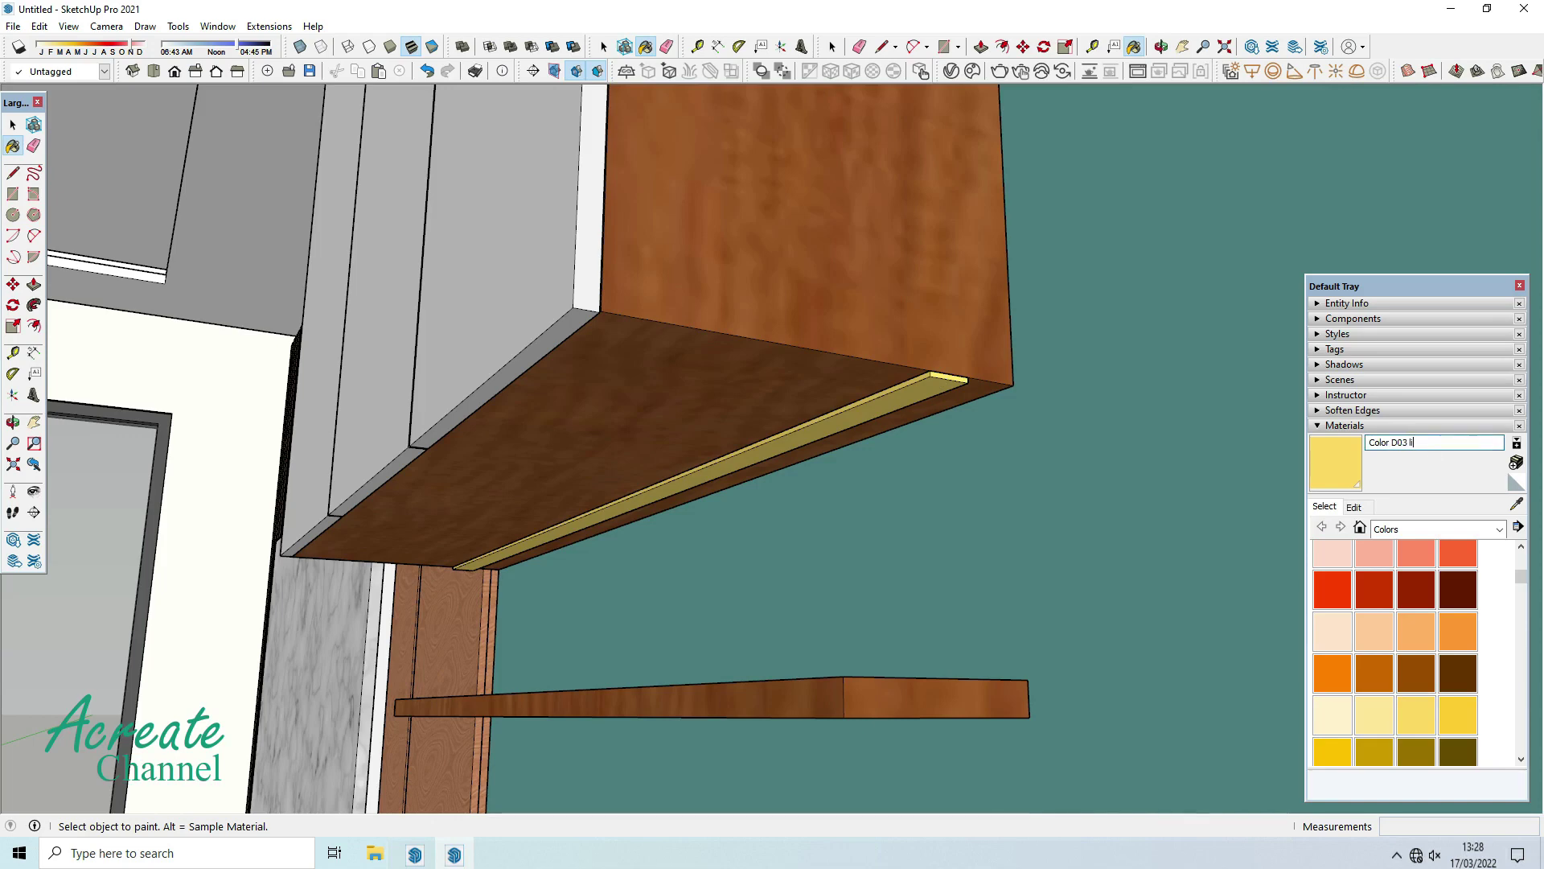
# Lighten the material, rename it 'Color D03 light' and close the tray.
pyautogui.click(1353, 505)
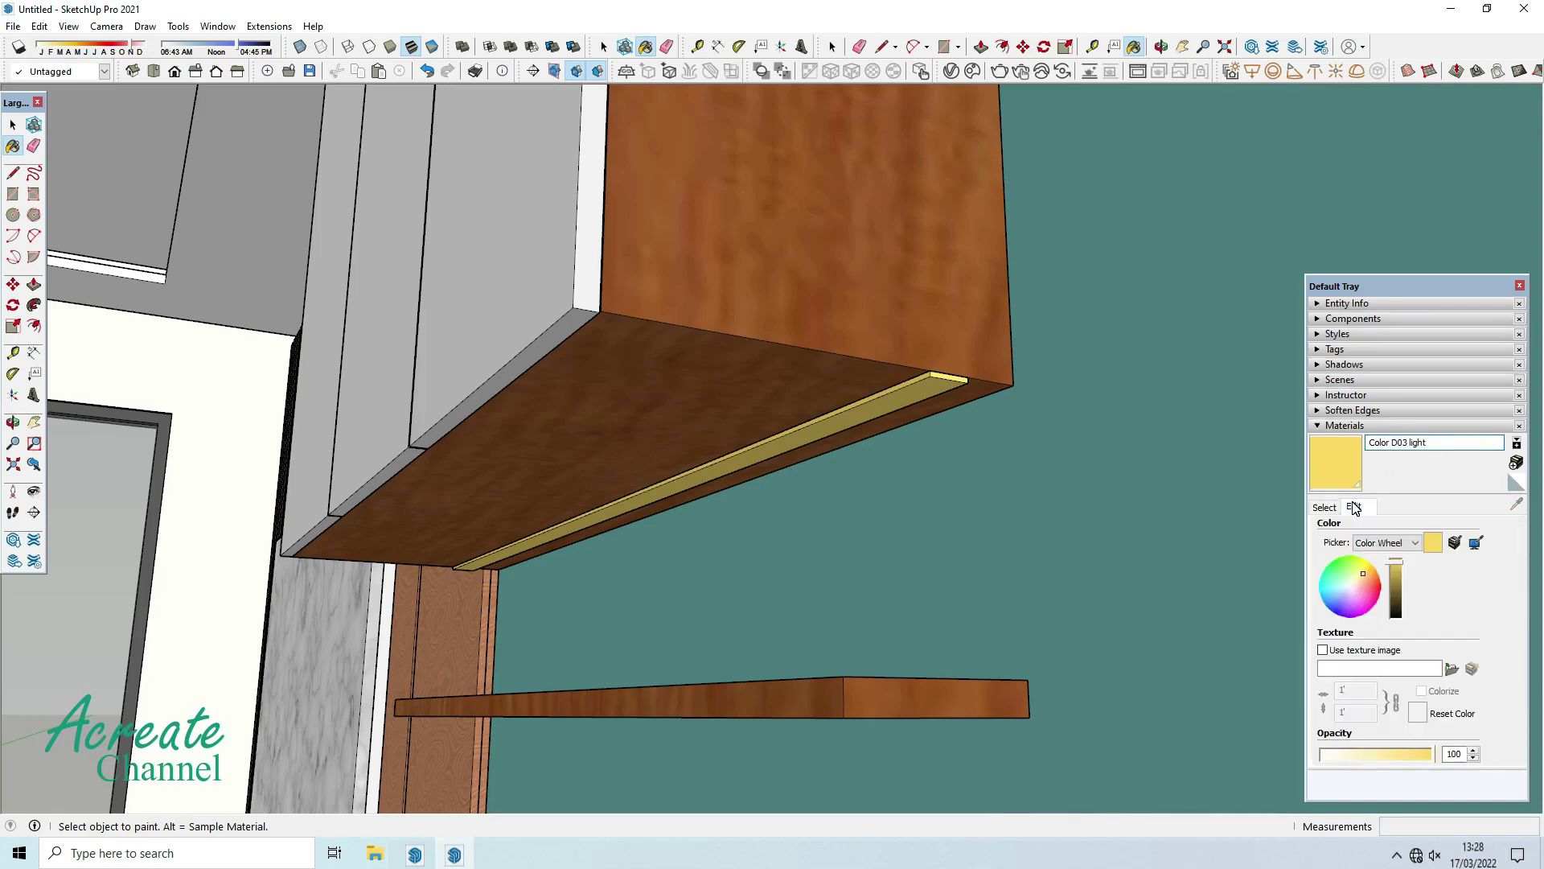
pyautogui.click(1361, 576)
pyautogui.click(1420, 442)
pyautogui.click(1519, 285)
# Bring in a round downlight and place it on the ceiling above the panelled wall.
pyautogui.click(13, 125)
pyautogui.scroll(-5, 982, 458)
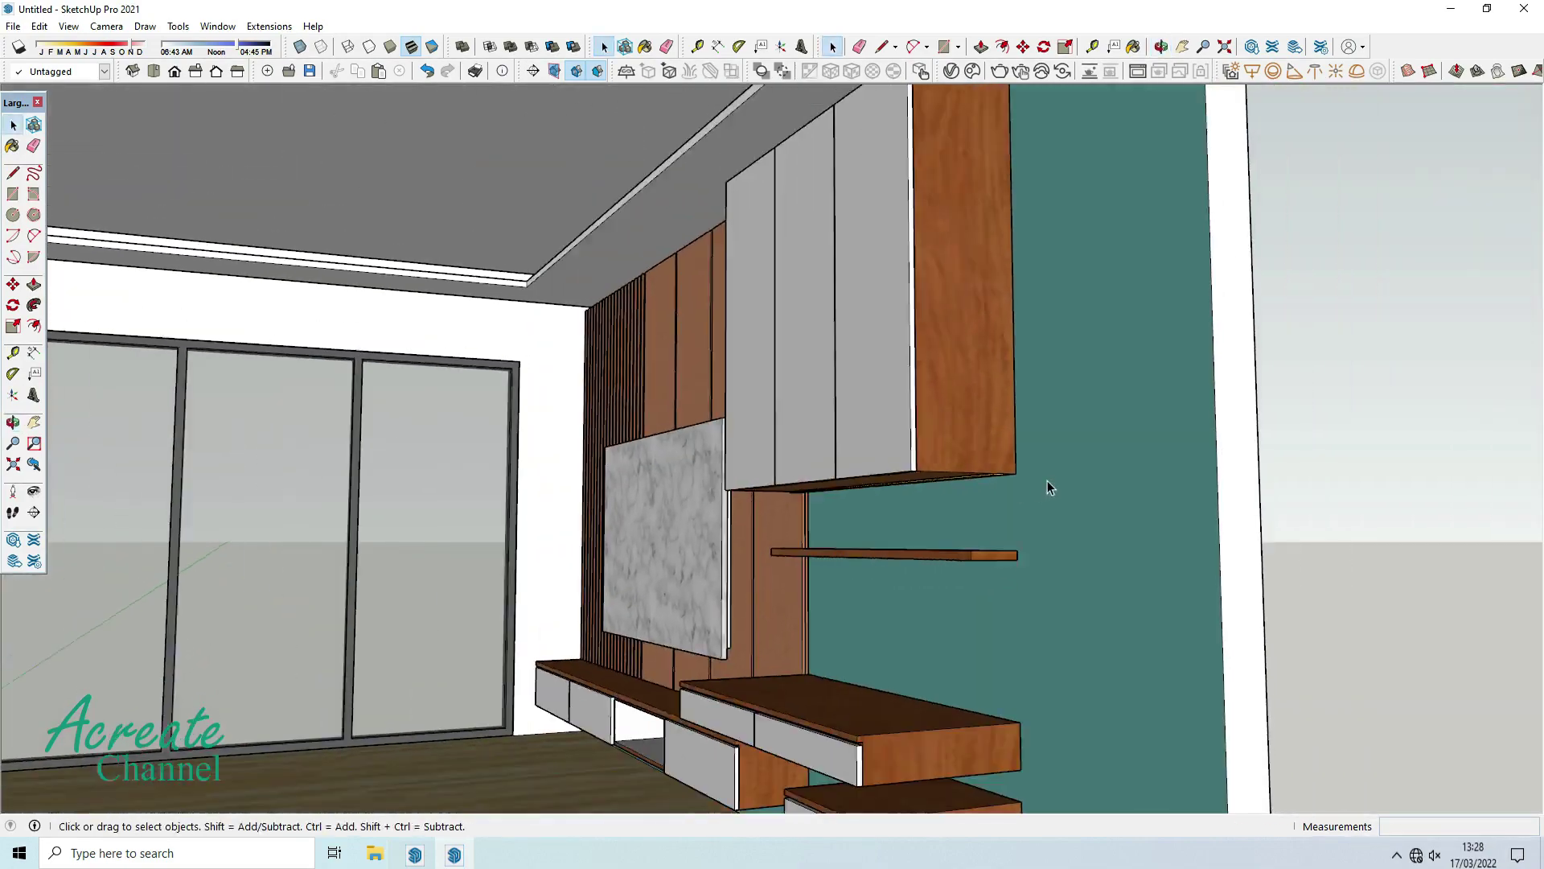
pyautogui.moveTo(1047, 480); pyautogui.dragTo(768, 377, button='middle')
pyautogui.scroll(3, 768, 377)
pyautogui.scroll(3, 841, 296)
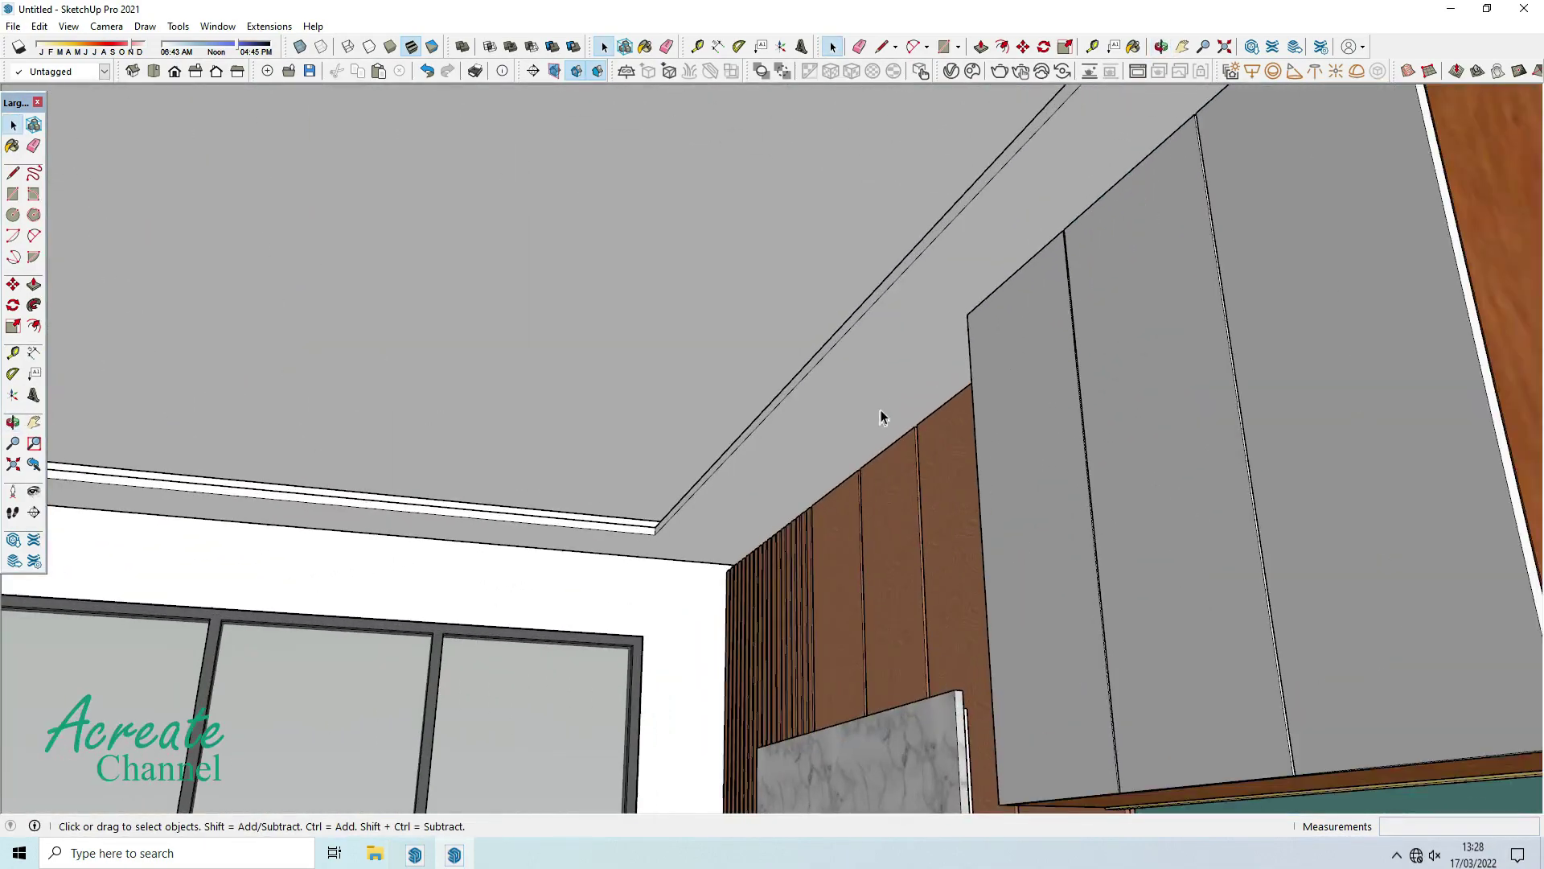
pyautogui.moveTo(882, 417)
pyautogui.mouseDown(button='middle')
pyautogui.moveTo(966, 378)
pyautogui.moveTo(1096, 403)
pyautogui.moveTo(1063, 459)
pyautogui.mouseUp(button='middle')
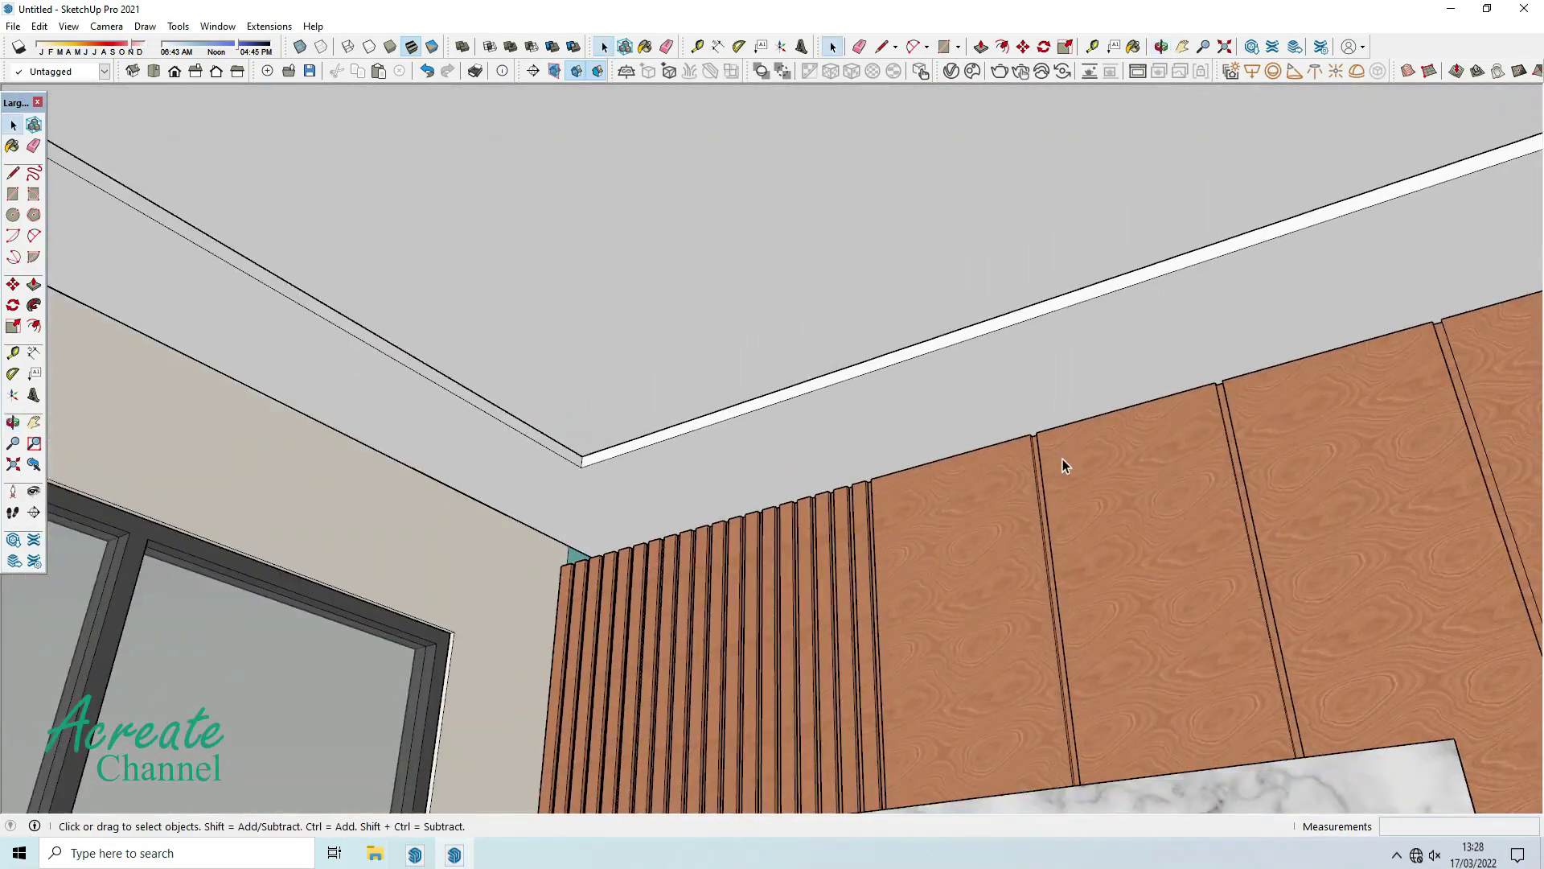
pyautogui.scroll(2, 1064, 458)
pyautogui.hotkey('ctrl', 'z')
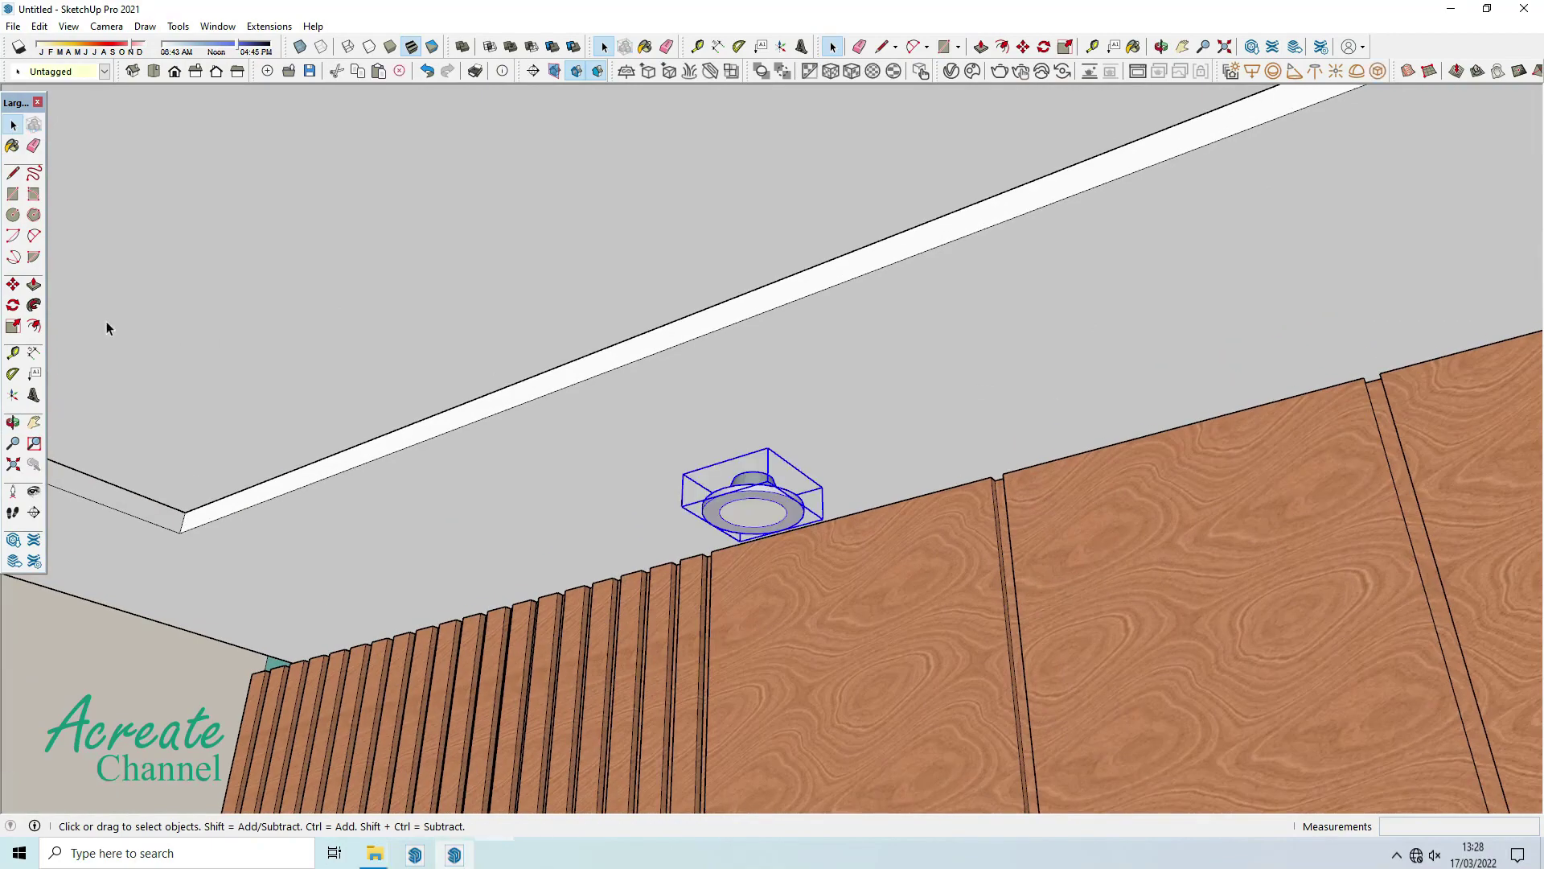
pyautogui.press('m')
pyautogui.moveTo(228, 321); pyautogui.dragTo(777, 486, button='middle')
pyautogui.click(776, 491)
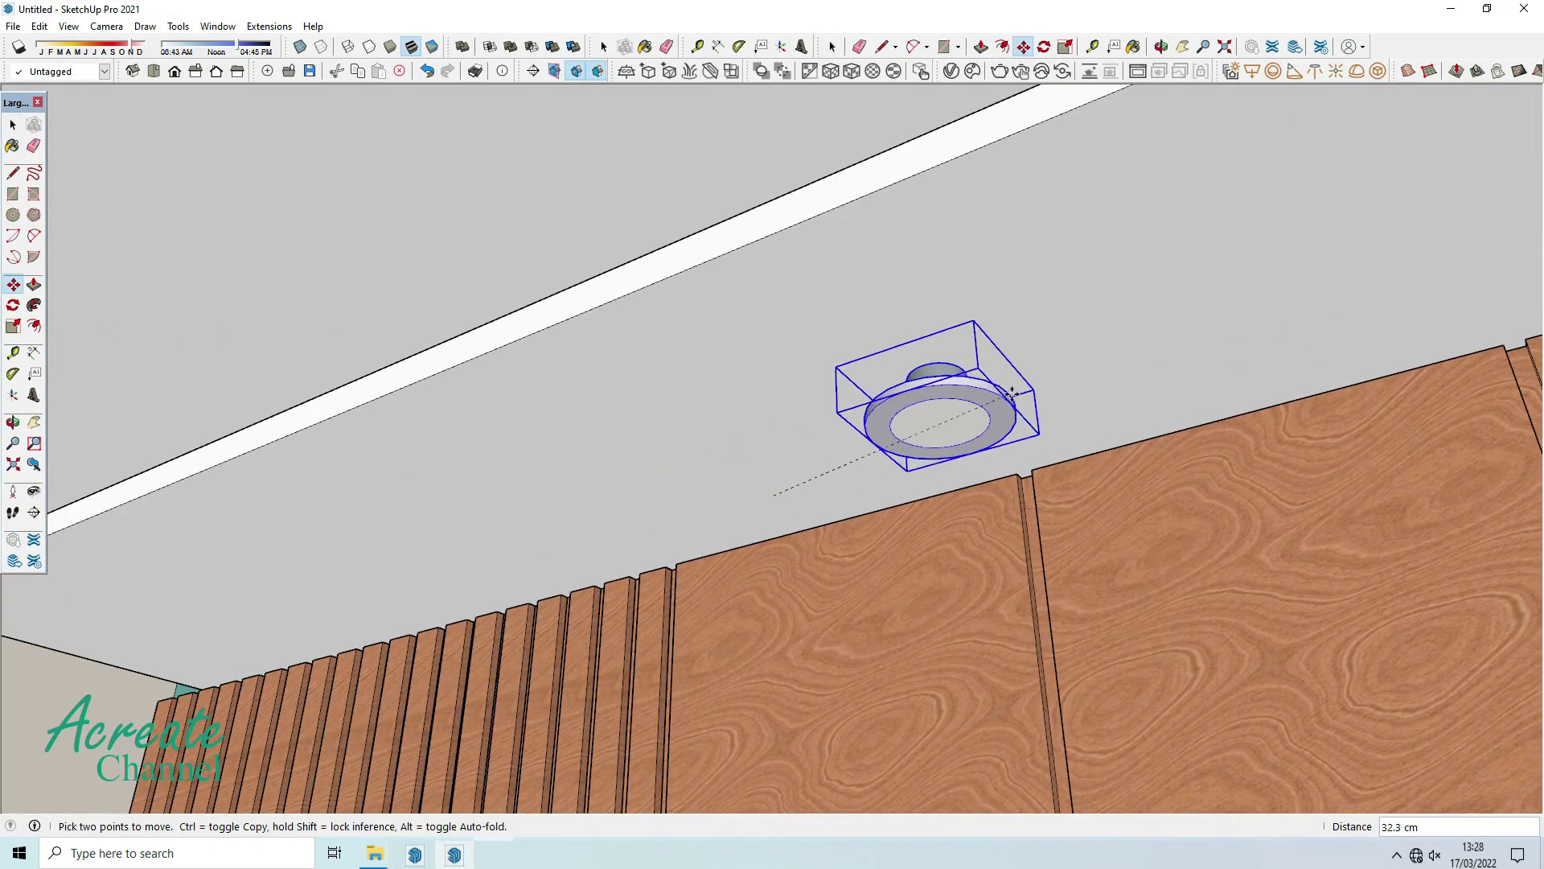
pyautogui.moveTo(1013, 362); pyautogui.dragTo(1142, 370, button='middle')
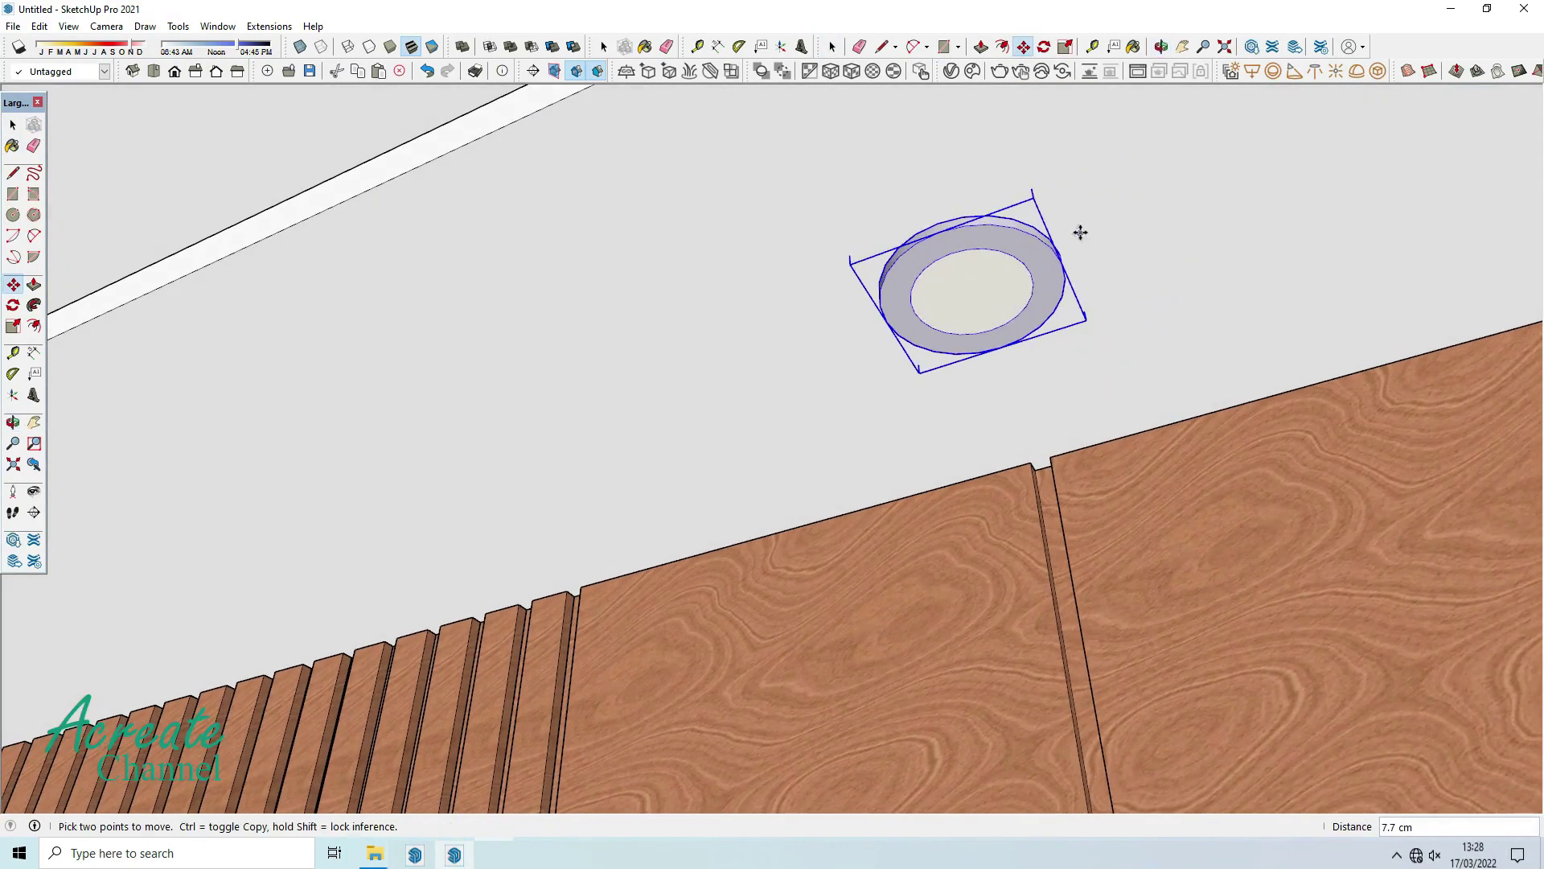
pyautogui.click(1102, 264)
# Ctrl-copy the downlight to further spots along the ceiling edge.
pyautogui.scroll(-1, 1062, 362)
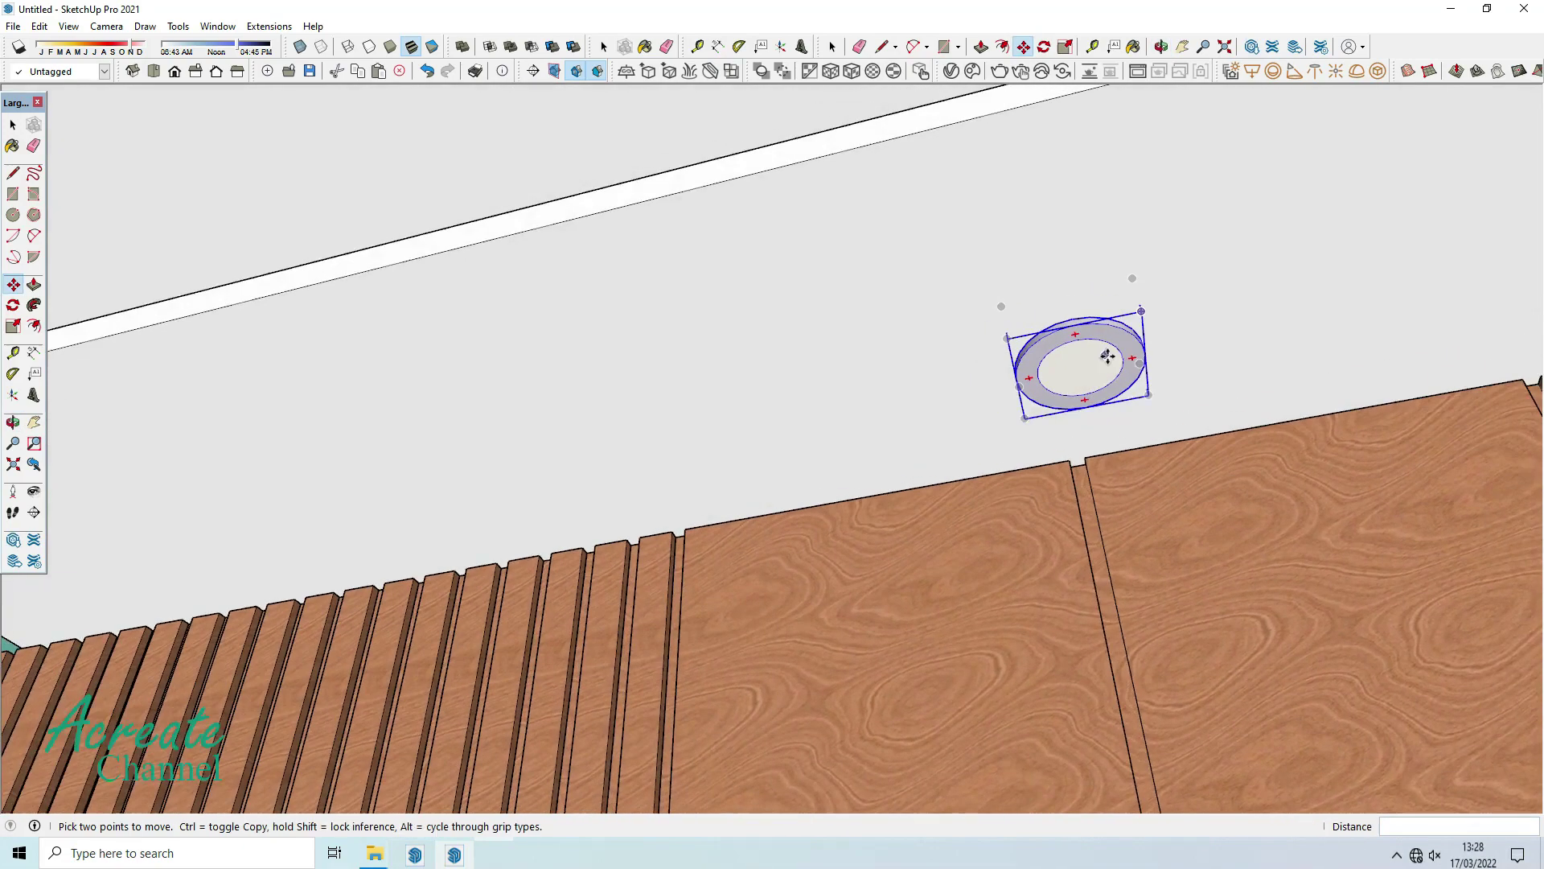
pyautogui.moveTo(1061, 362)
pyautogui.mouseDown(button='middle')
pyautogui.moveTo(1078, 354)
pyautogui.moveTo(845, 434)
pyautogui.moveTo(1084, 419)
pyautogui.moveTo(1058, 359)
pyautogui.mouseUp(button='middle')
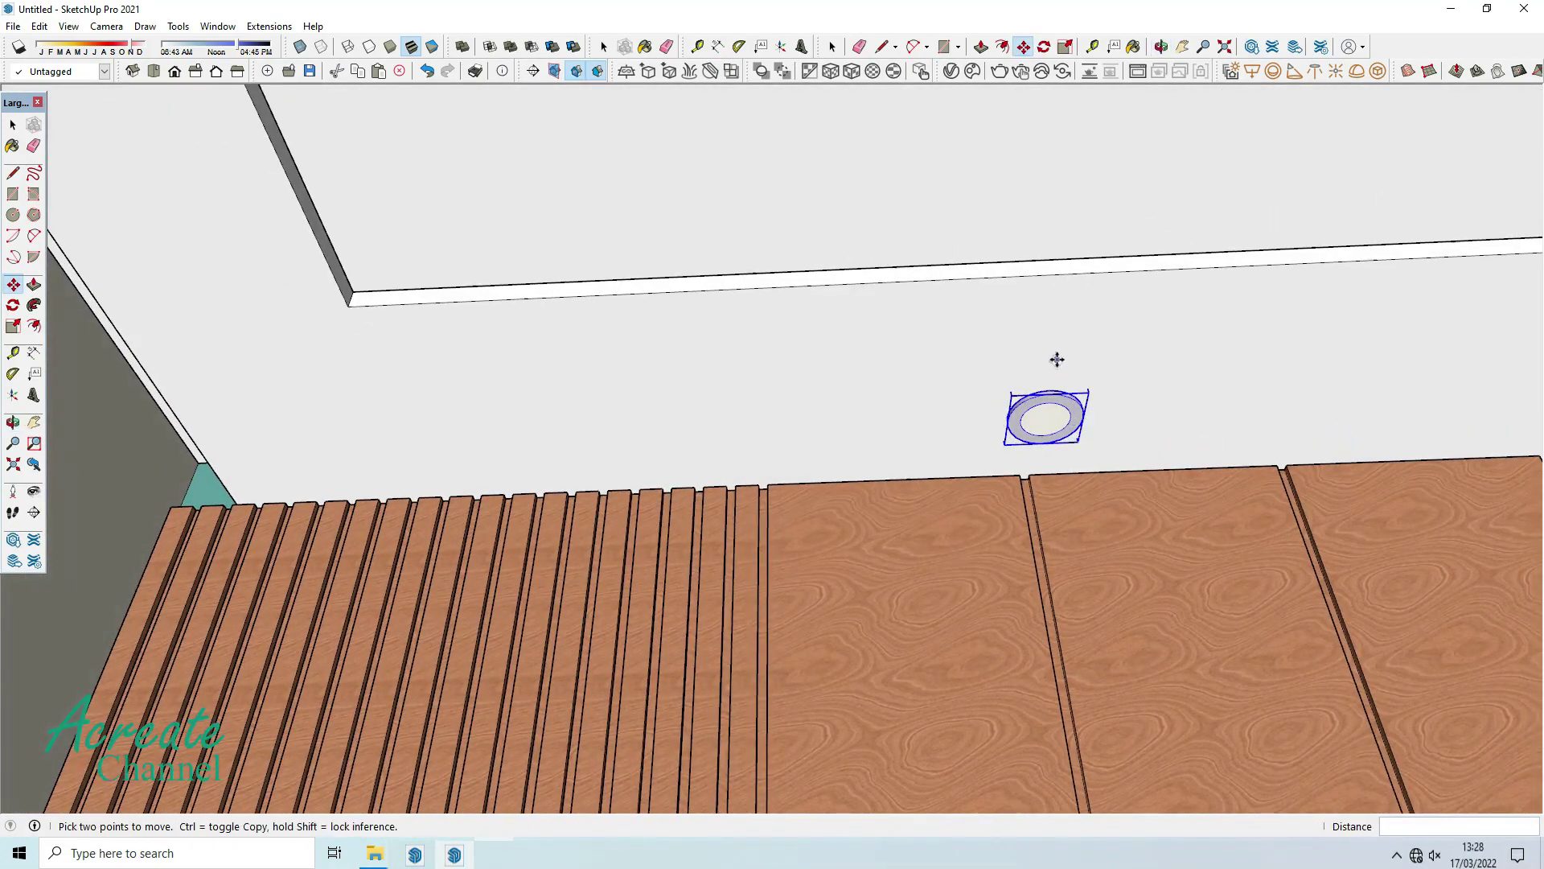
pyautogui.press('ctrl')
pyautogui.click(1055, 359)
pyautogui.moveTo(741, 501); pyautogui.dragTo(1005, 519, button='middle')
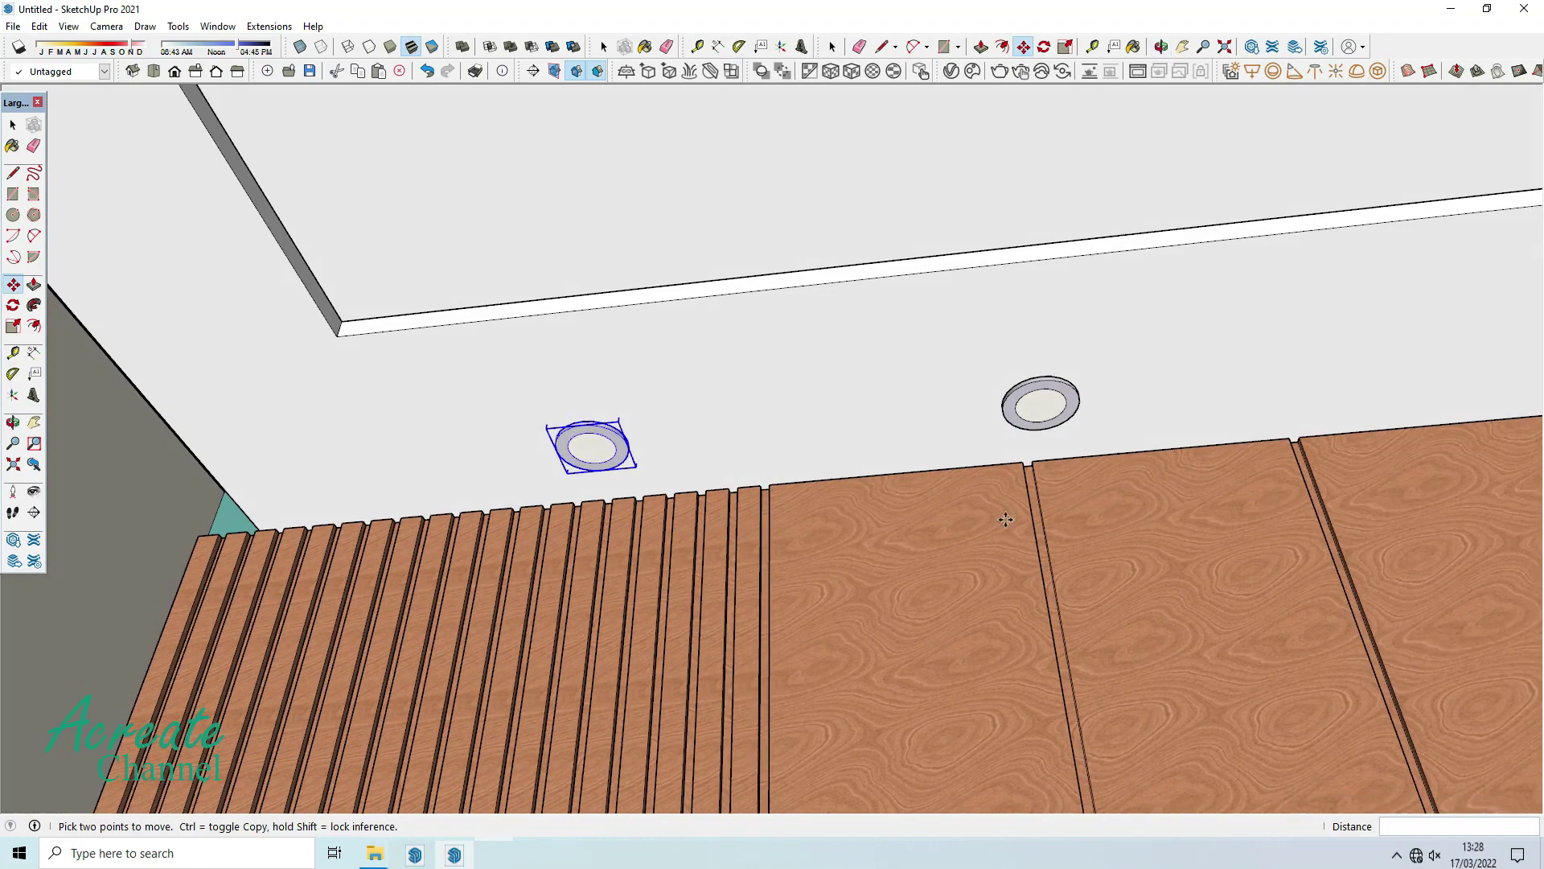
pyautogui.click(14, 128)
pyautogui.click(1042, 402)
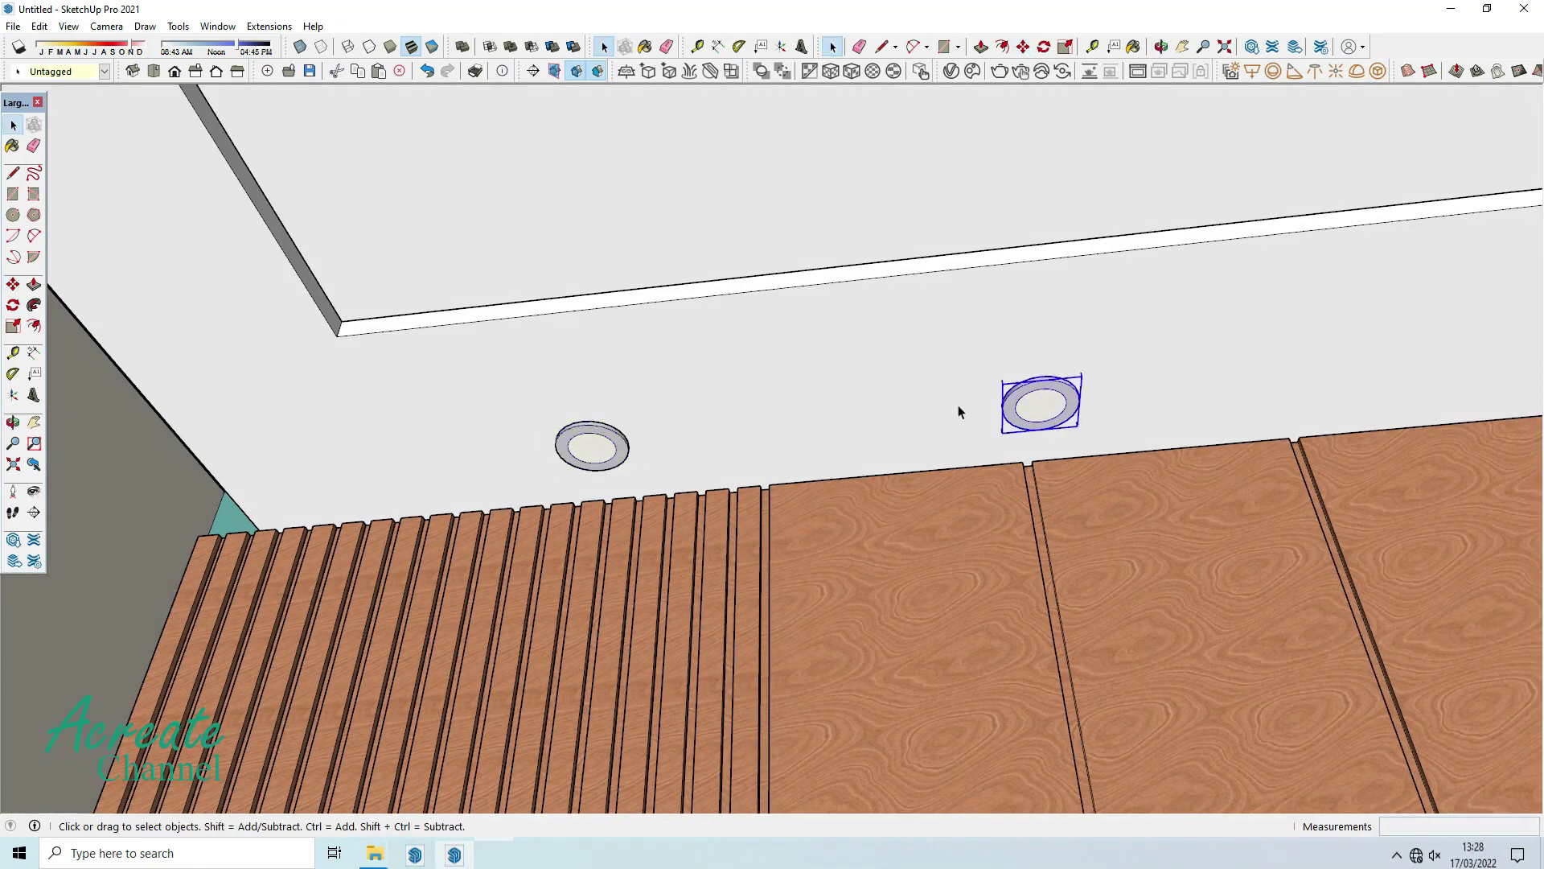
pyautogui.press('ctrl')
pyautogui.click(583, 399)
pyautogui.moveTo(1034, 355)
pyautogui.mouseDown(button='middle')
pyautogui.moveTo(804, 400)
pyautogui.moveTo(634, 483)
pyautogui.moveTo(896, 337)
pyautogui.moveTo(820, 375)
pyautogui.moveTo(764, 437)
pyautogui.moveTo(812, 378)
pyautogui.moveTo(241, 500)
pyautogui.moveTo(354, 488)
pyautogui.moveTo(668, 514)
pyautogui.mouseUp(button='middle')
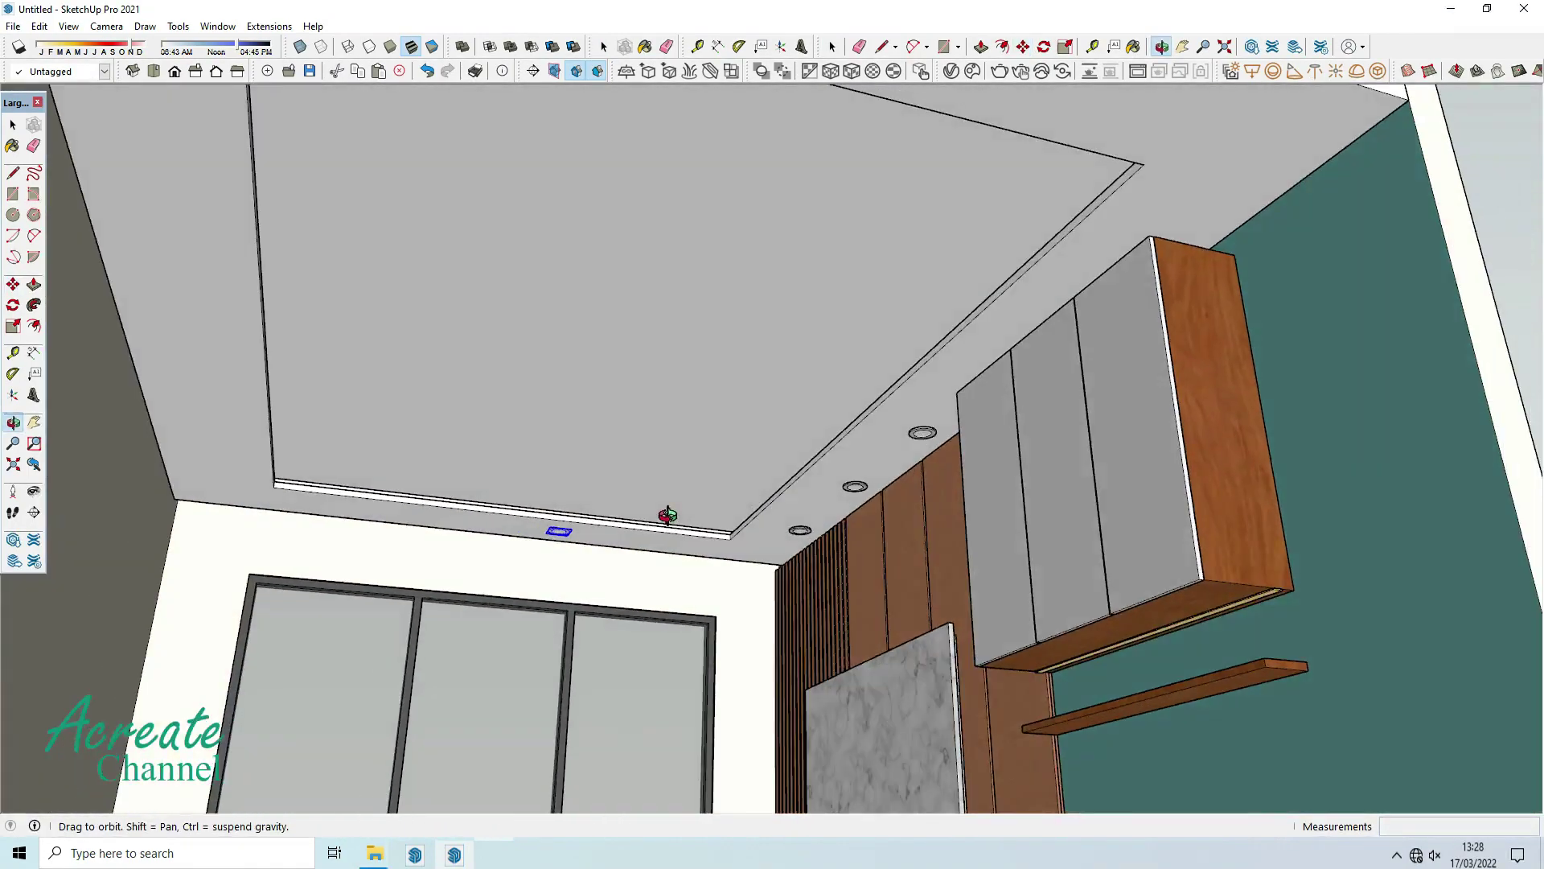
pyautogui.scroll(3, 667, 514)
pyautogui.scroll(1, 593, 527)
pyautogui.scroll(-1, 600, 483)
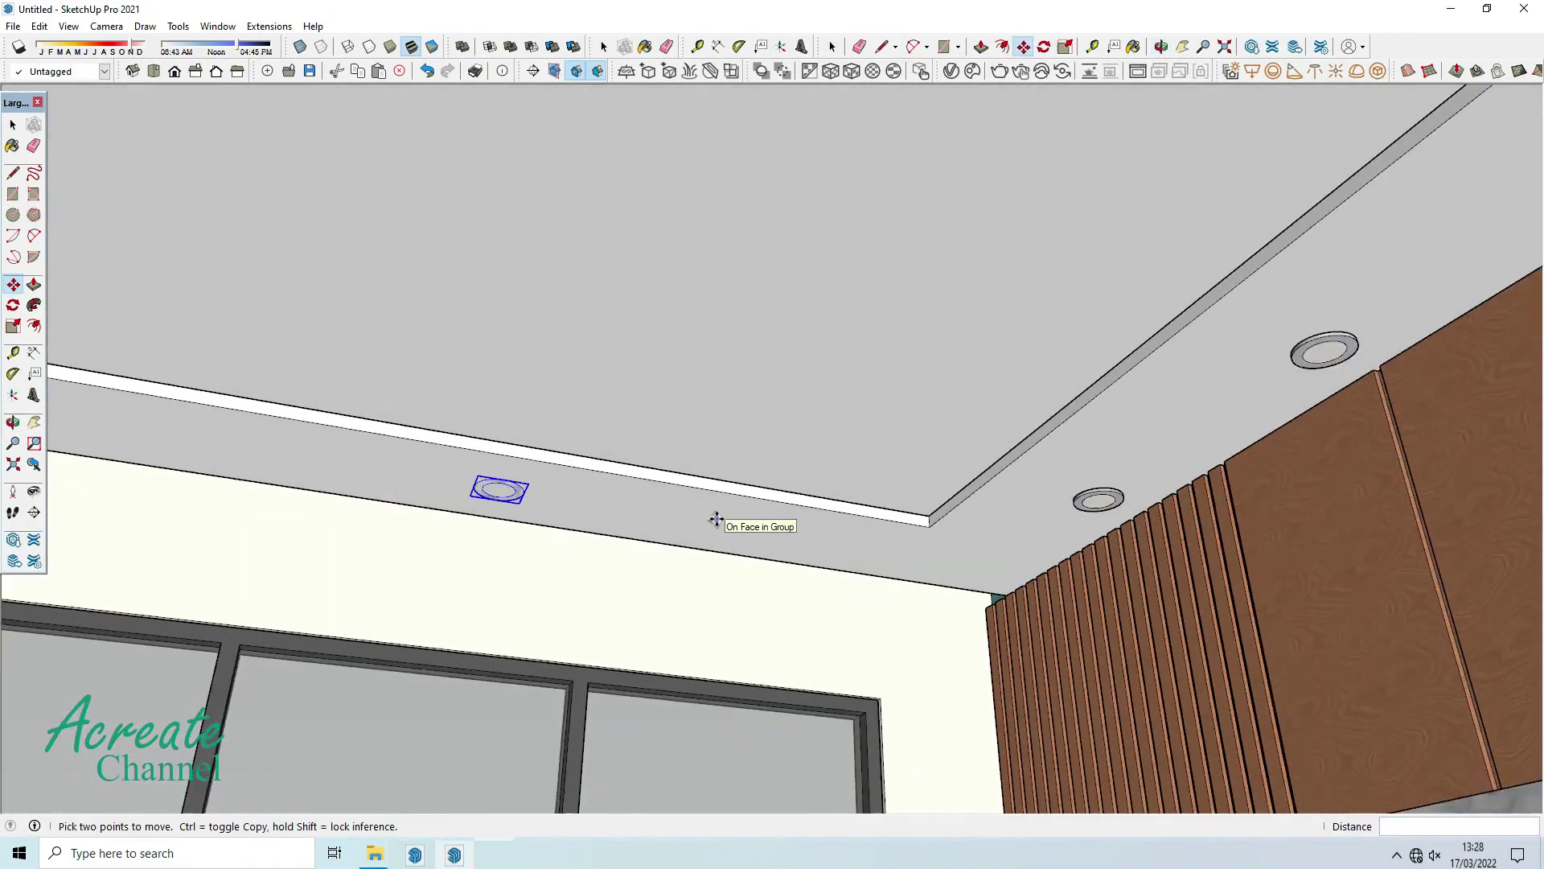
pyautogui.scroll(-3, 715, 519)
pyautogui.moveTo(675, 510)
pyautogui.mouseDown(button='middle')
pyautogui.moveTo(573, 511)
pyautogui.moveTo(688, 523)
pyautogui.mouseUp(button='middle')
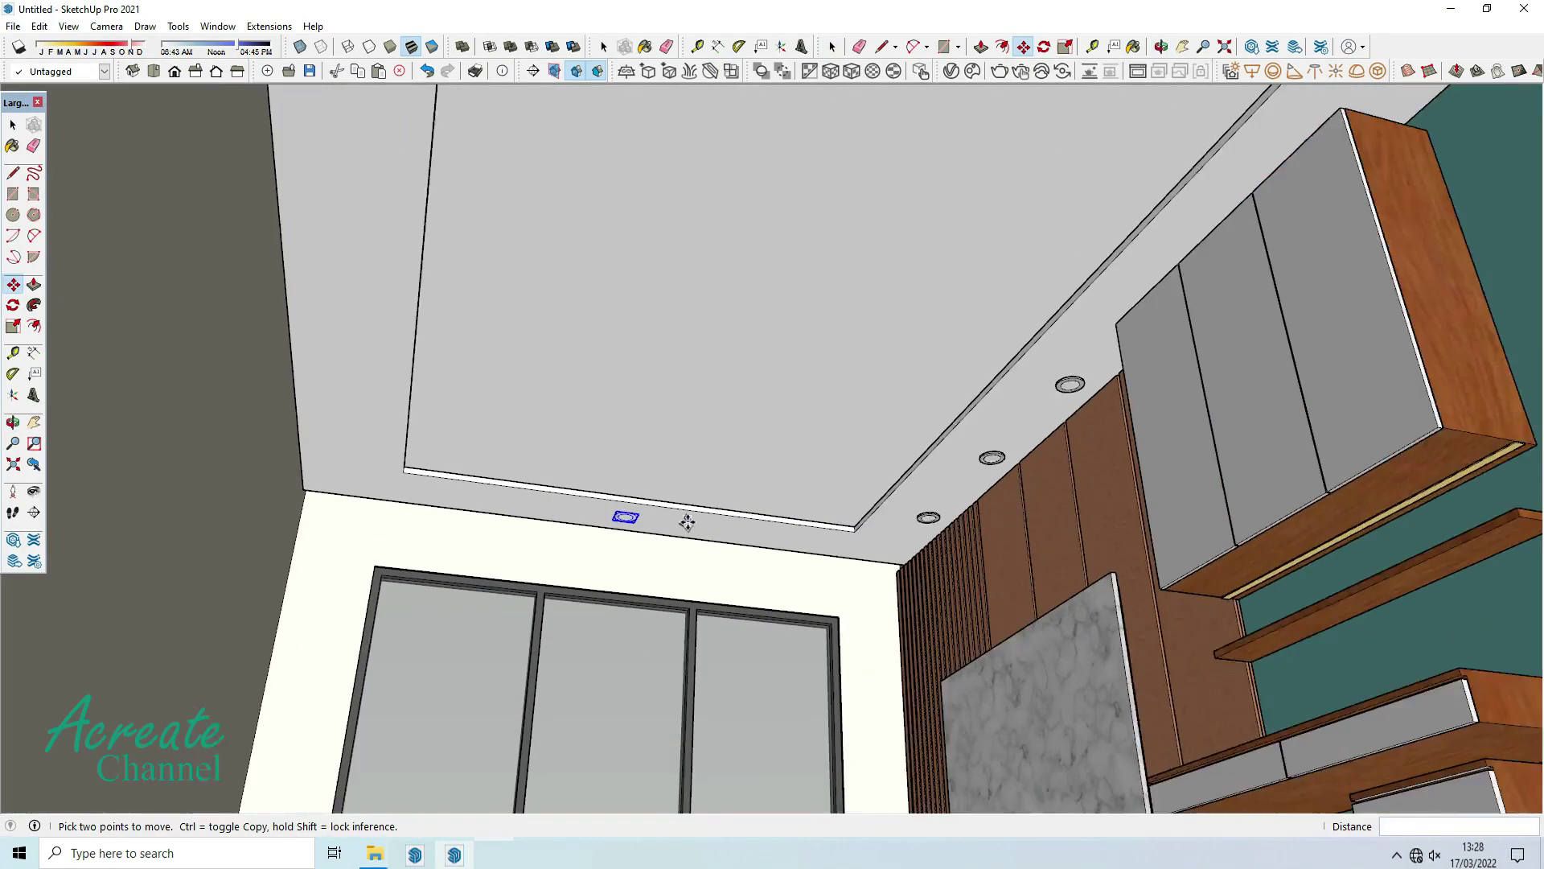
pyautogui.scroll(1, 688, 523)
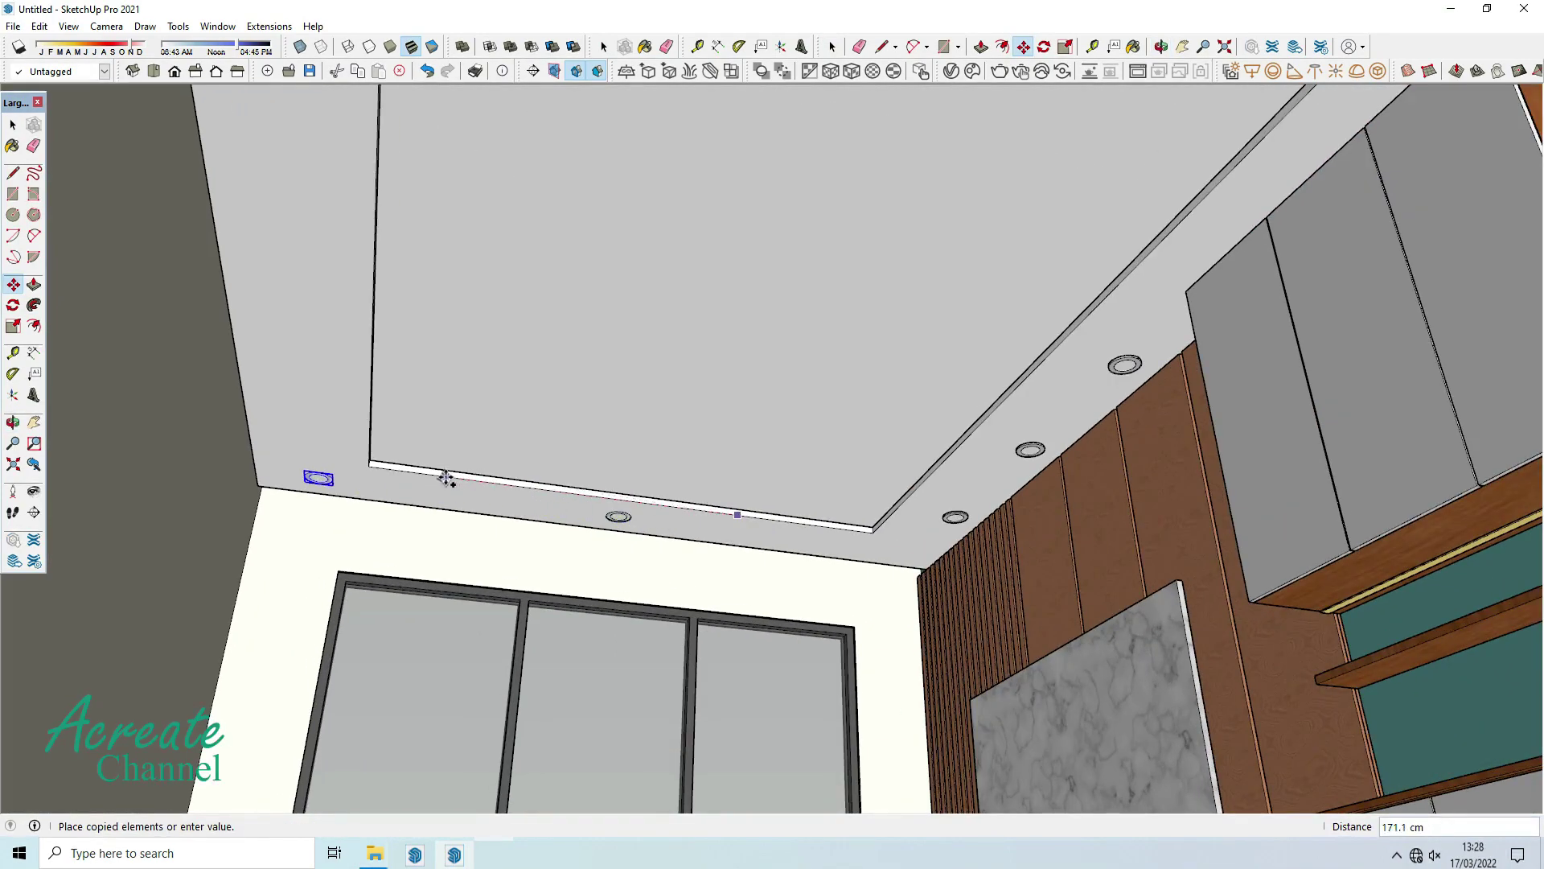
pyautogui.press('Escape')
# Copy another downlight across the room to the window-wall corner of the ceiling.
pyautogui.scroll(-2, 451, 487)
pyautogui.moveTo(459, 491); pyautogui.dragTo(448, 493, button='middle')
pyautogui.scroll(-2, 418, 491)
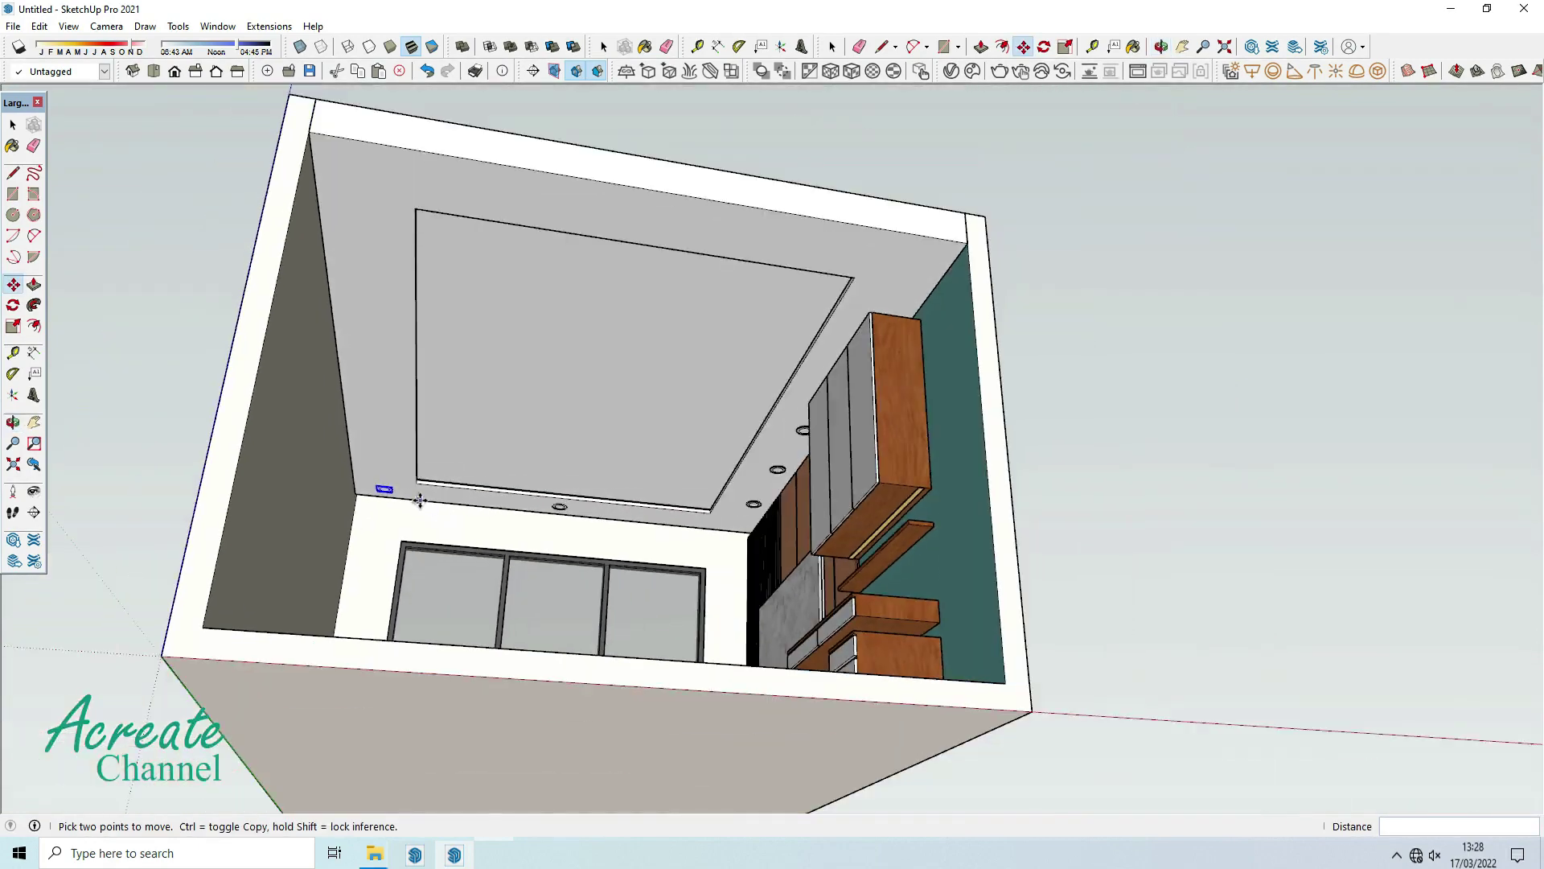
pyautogui.scroll(4, 399, 488)
pyautogui.keyDown('ctrl'); pyautogui.click(399, 489); pyautogui.keyUp('ctrl')
pyautogui.scroll(-5, 399, 489)
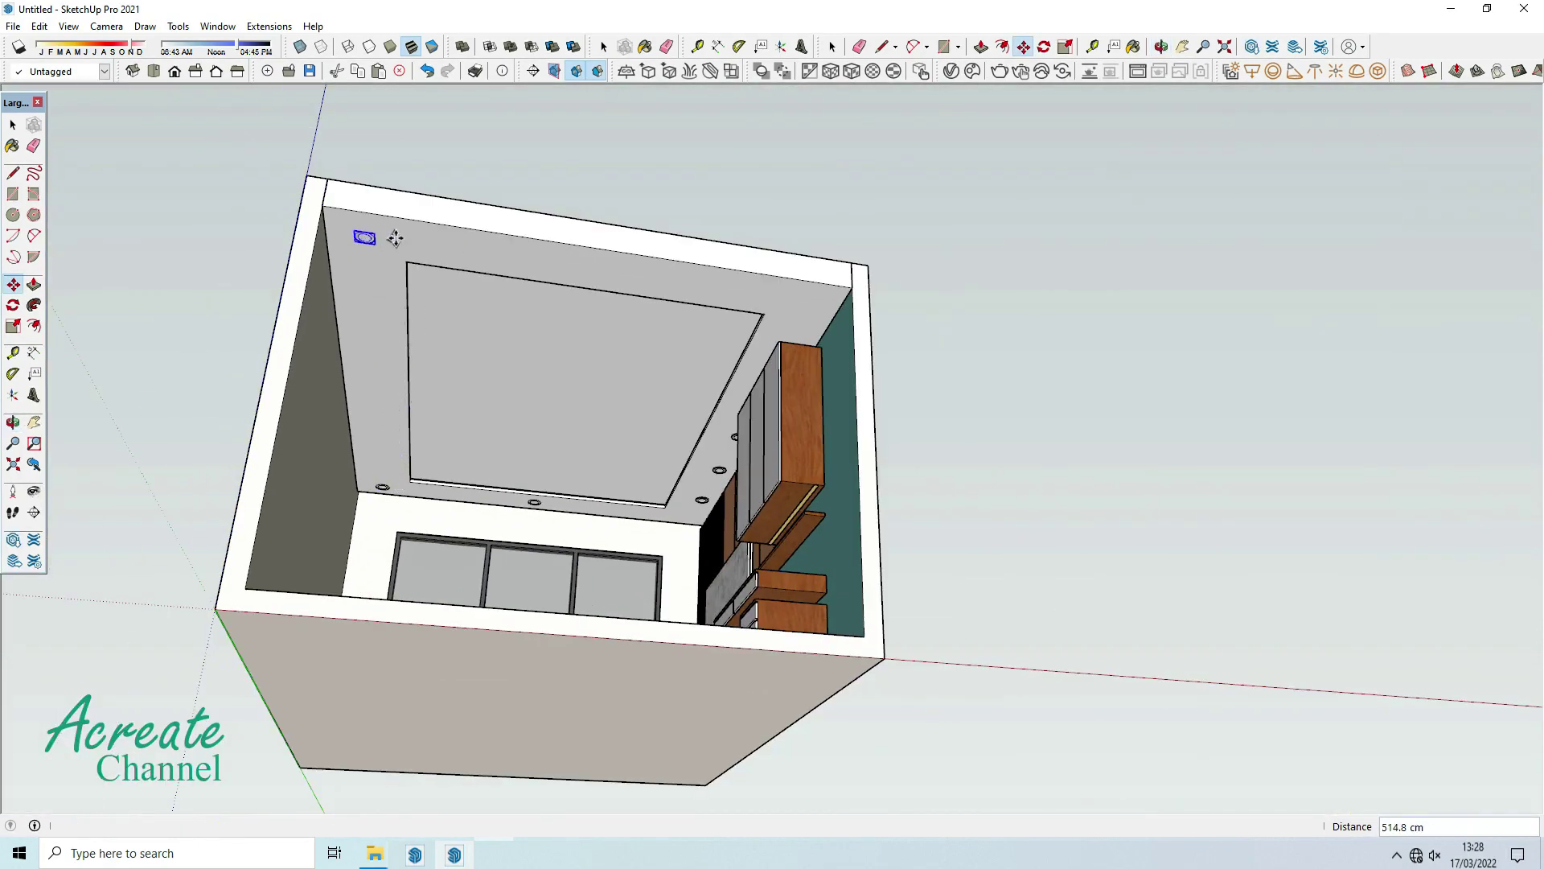
pyautogui.press('space')
pyautogui.moveTo(395, 238); pyautogui.dragTo(563, 362, button='middle')
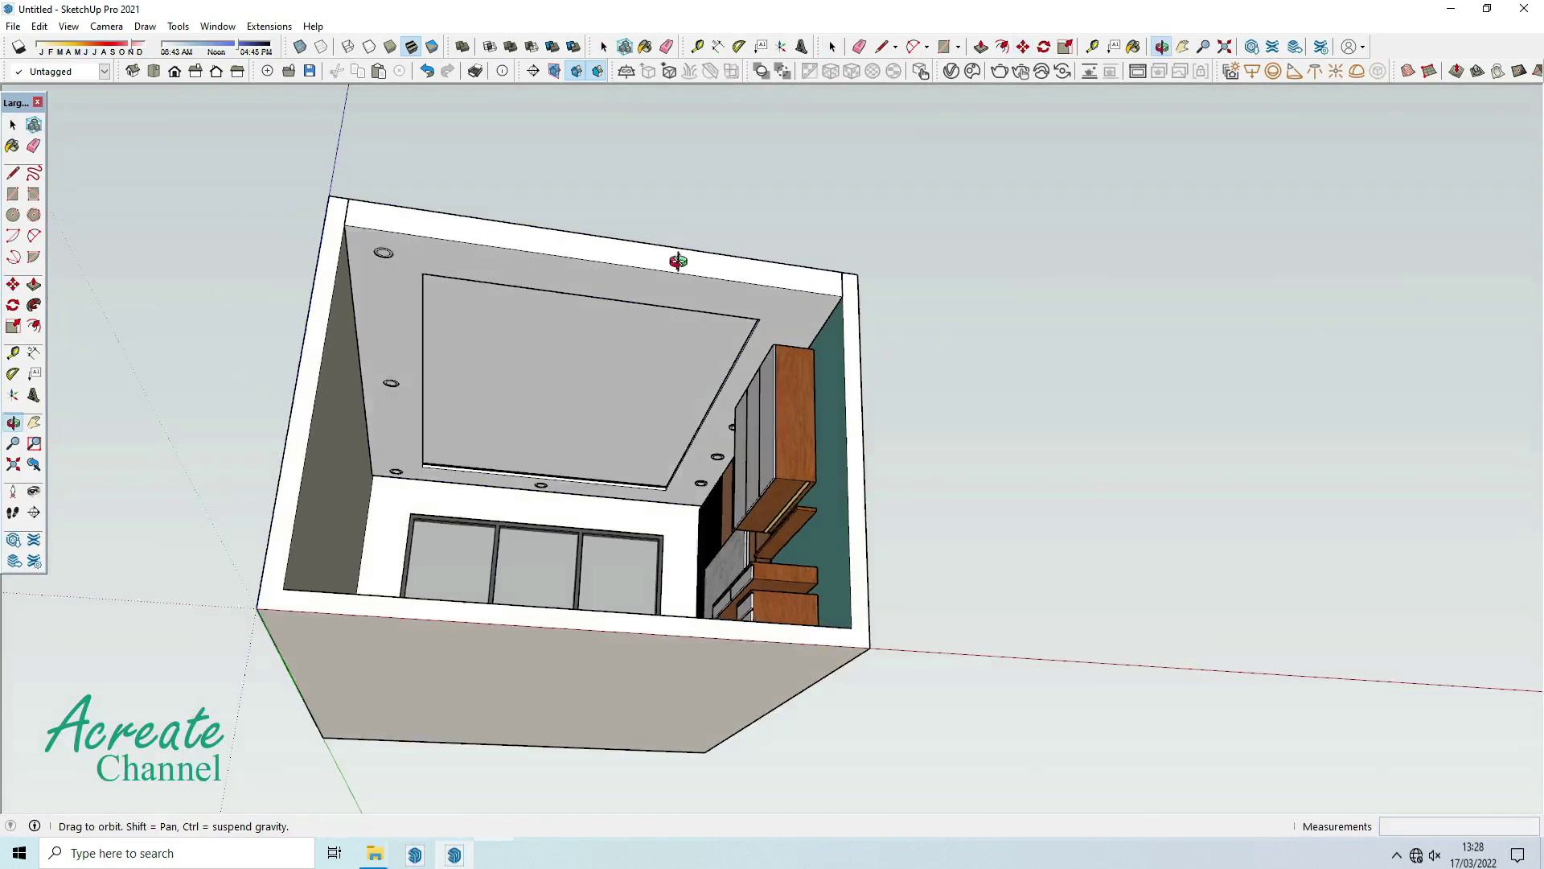
pyautogui.scroll(-3, 725, 450)
pyautogui.scroll(3, 596, 509)
pyautogui.moveTo(596, 508)
pyautogui.mouseDown(button='middle')
pyautogui.moveTo(1108, 486)
pyautogui.moveTo(1016, 448)
pyautogui.mouseUp(button='middle')
pyautogui.scroll(3, 775, 528)
pyautogui.scroll(2, 774, 528)
# Undo to restore the black TV panel and move it onto the marble wall panel.
pyautogui.scroll(-2, 1121, 466)
pyautogui.scroll(3, 1016, 448)
pyautogui.scroll(2, 1025, 428)
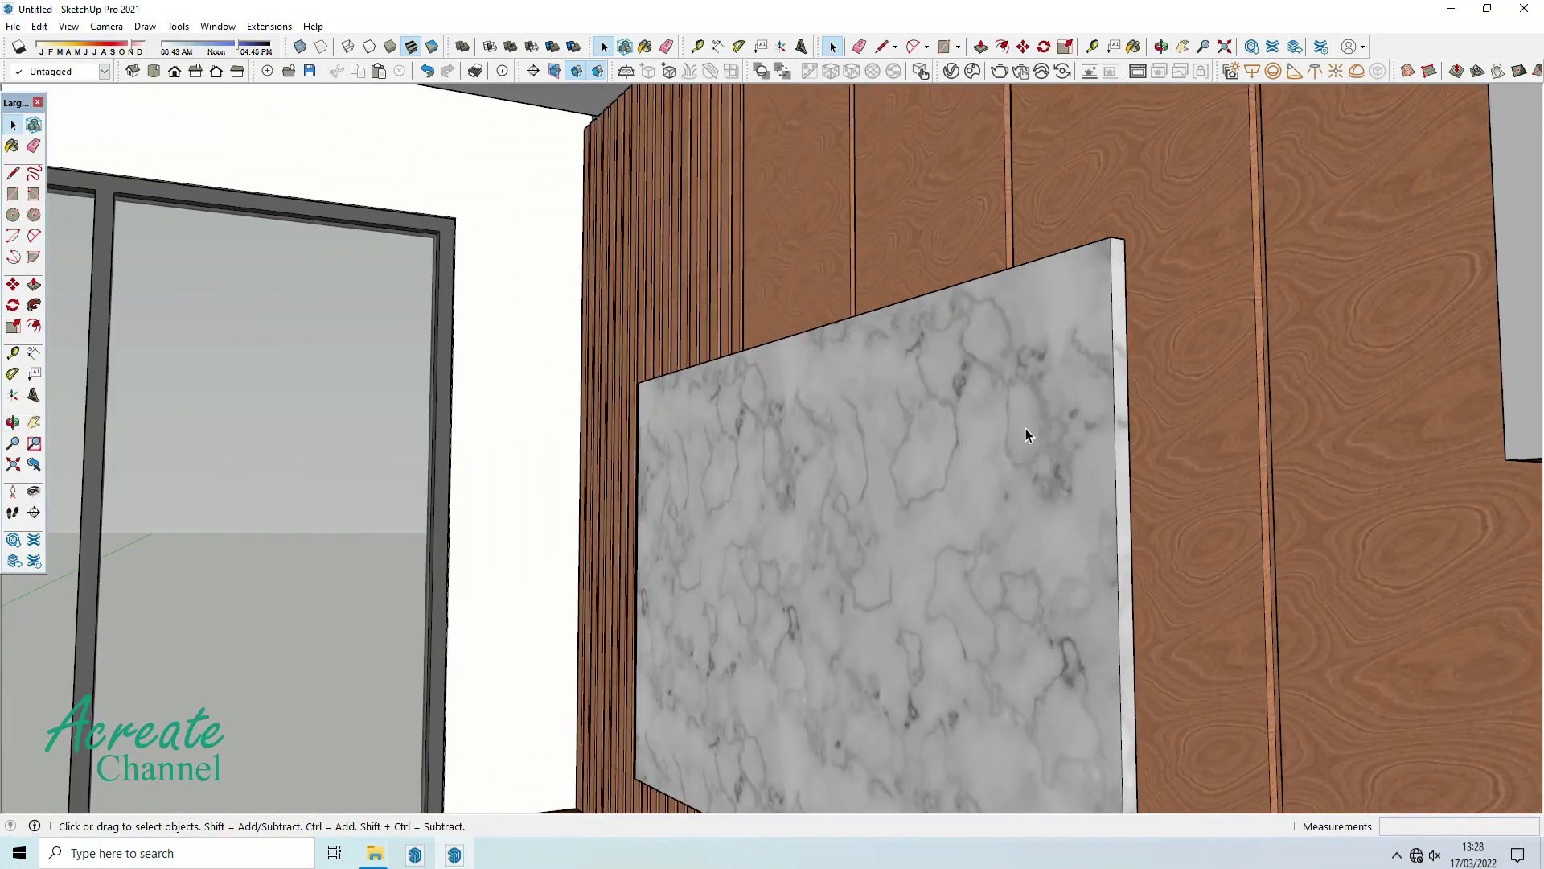
pyautogui.hotkey('ctrl', 'z')
pyautogui.press('m')
pyautogui.scroll(1, 972, 487)
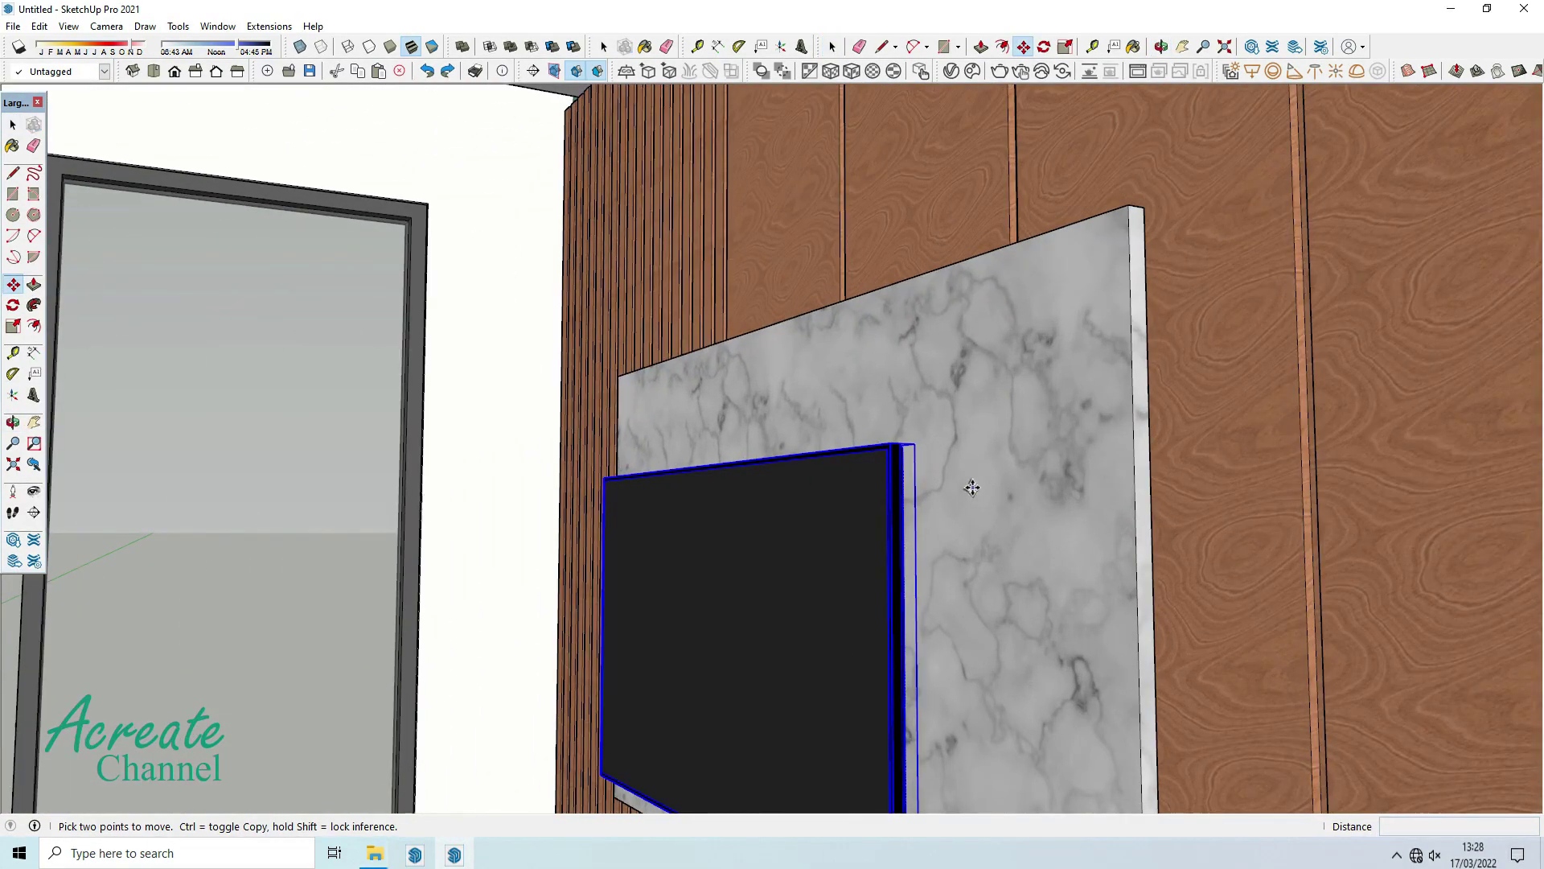
pyautogui.click(916, 444)
pyautogui.click(993, 403)
pyautogui.moveTo(993, 403); pyautogui.dragTo(1186, 455, button='middle')
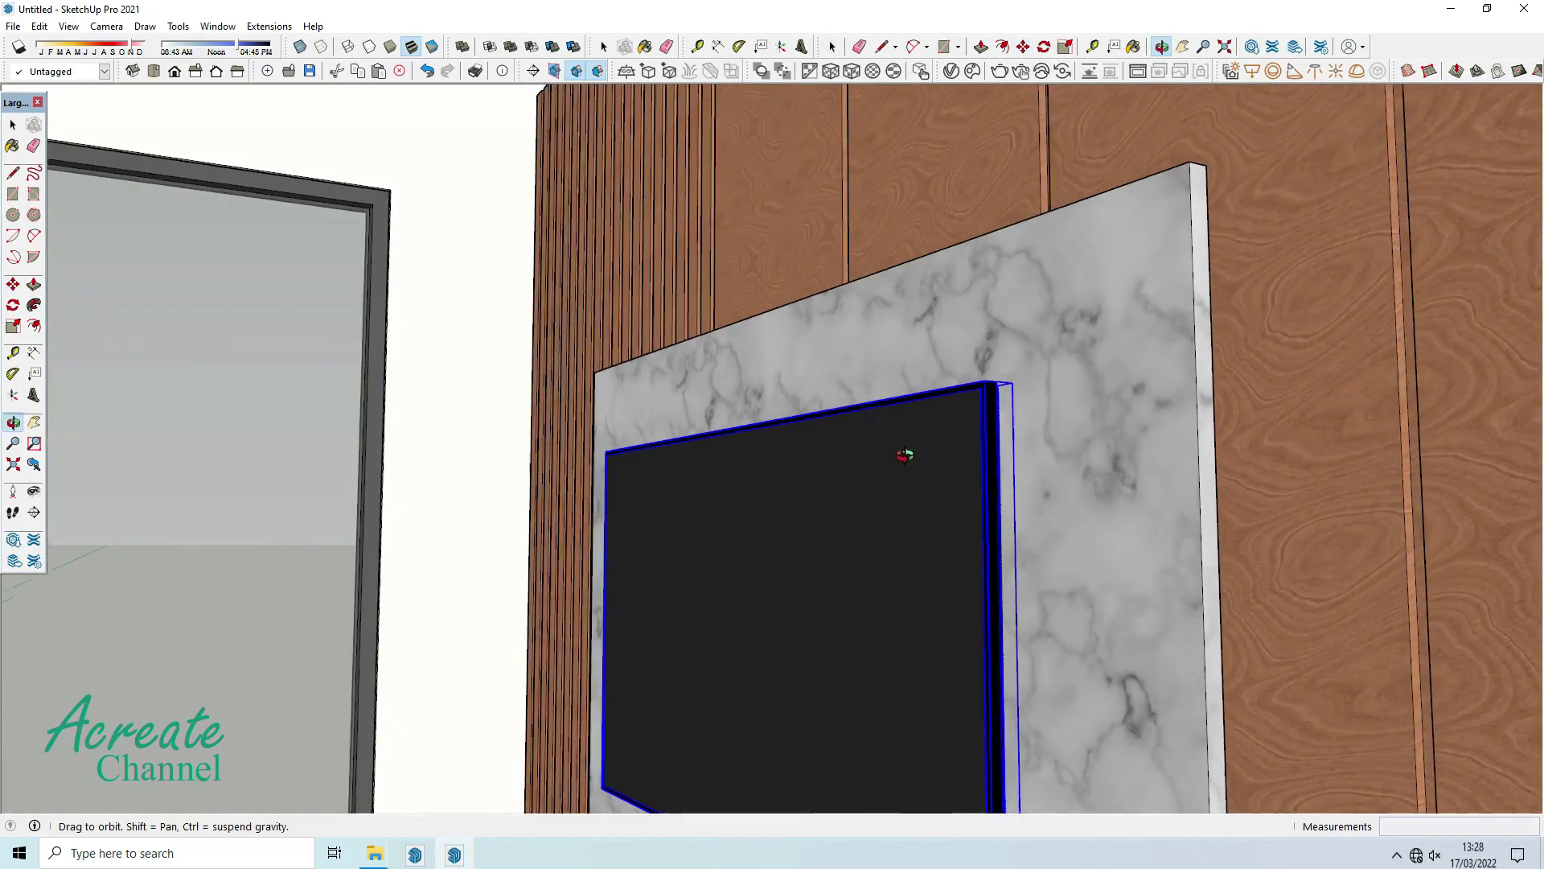
# Fine-tune the TV's position on the marble panel beside the slatted wood wall.
pyautogui.scroll(2, 1186, 455)
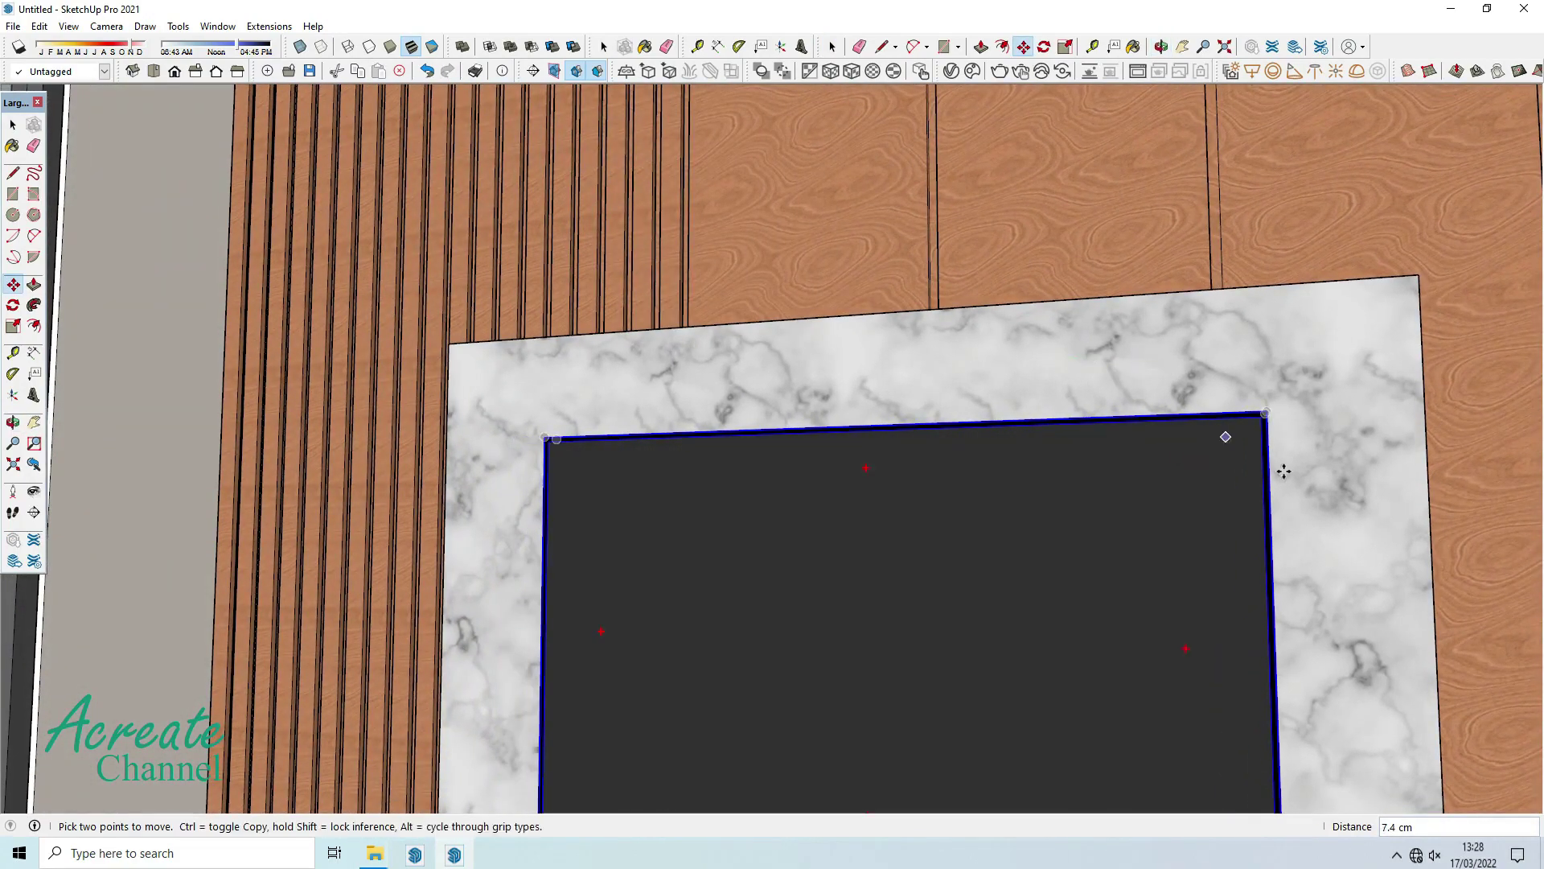
pyautogui.moveTo(1282, 469); pyautogui.dragTo(910, 374, button='middle')
pyautogui.scroll(-3, 910, 374)
pyautogui.scroll(-1, 1110, 442)
pyautogui.click(1136, 442)
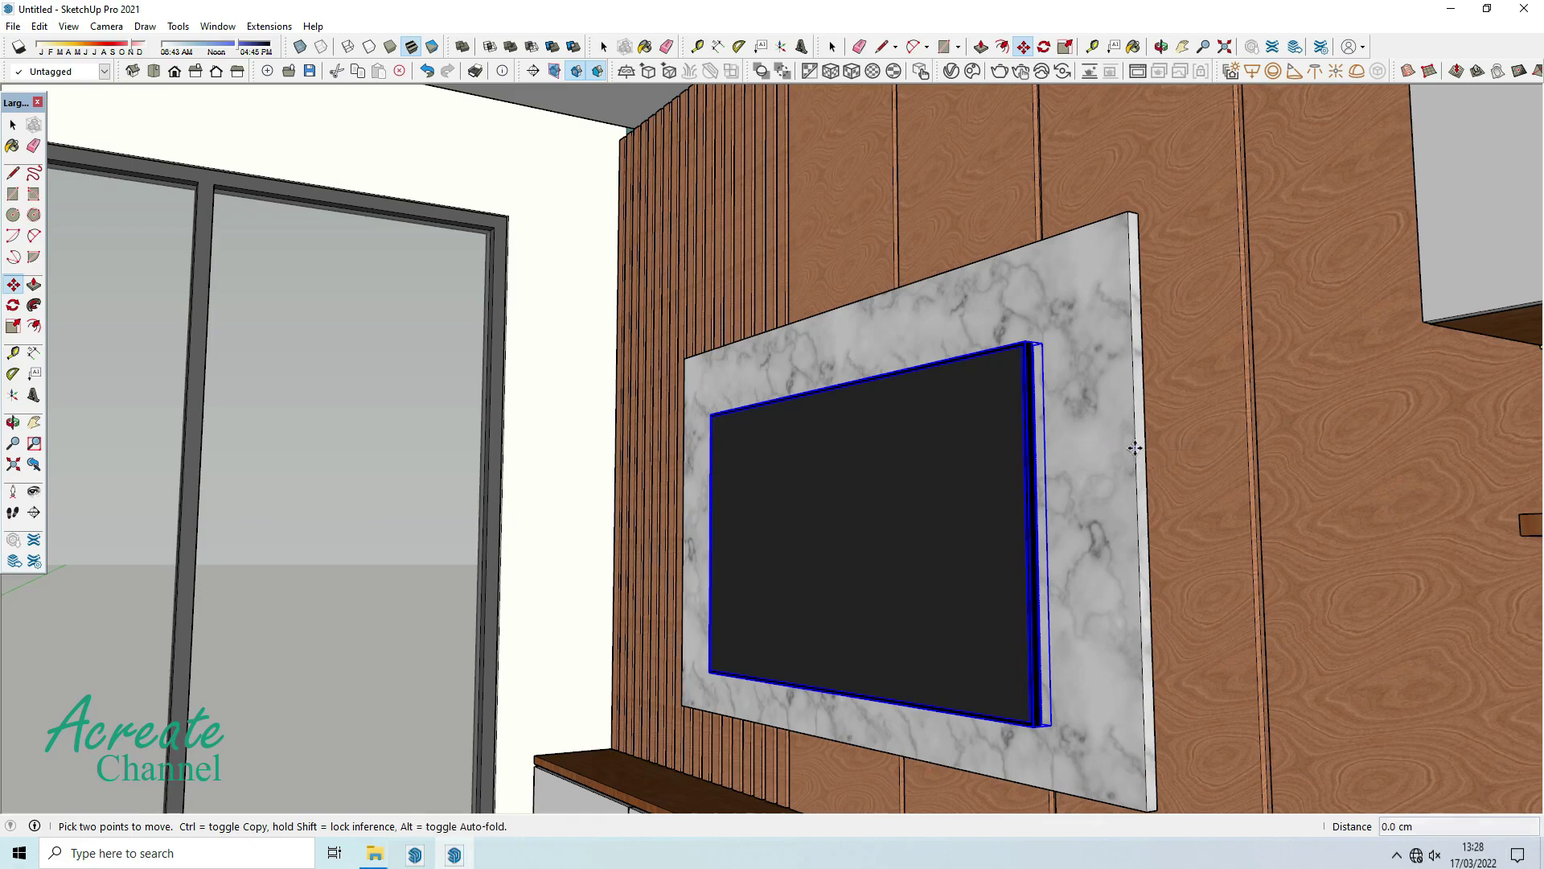
pyautogui.press('space')
pyautogui.scroll(-3, 1076, 487)
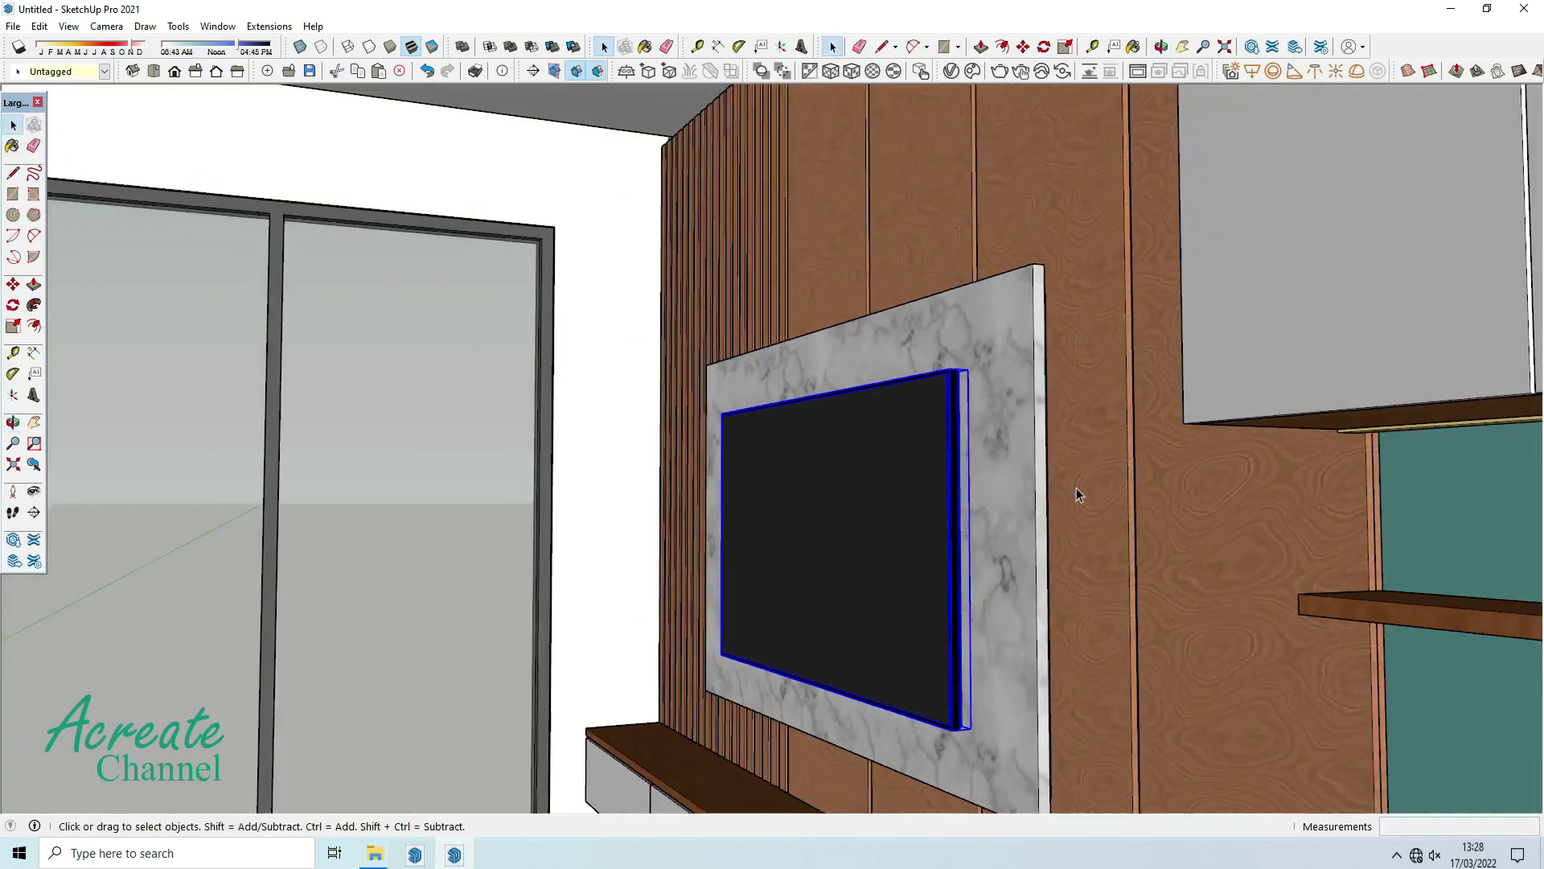
pyautogui.scroll(-3, 995, 485)
pyautogui.scroll(-2, 1032, 481)
pyautogui.moveTo(1033, 481); pyautogui.dragTo(923, 465, button='middle')
# Show the room straight on from the Front view.
pyautogui.scroll(-3, 833, 483)
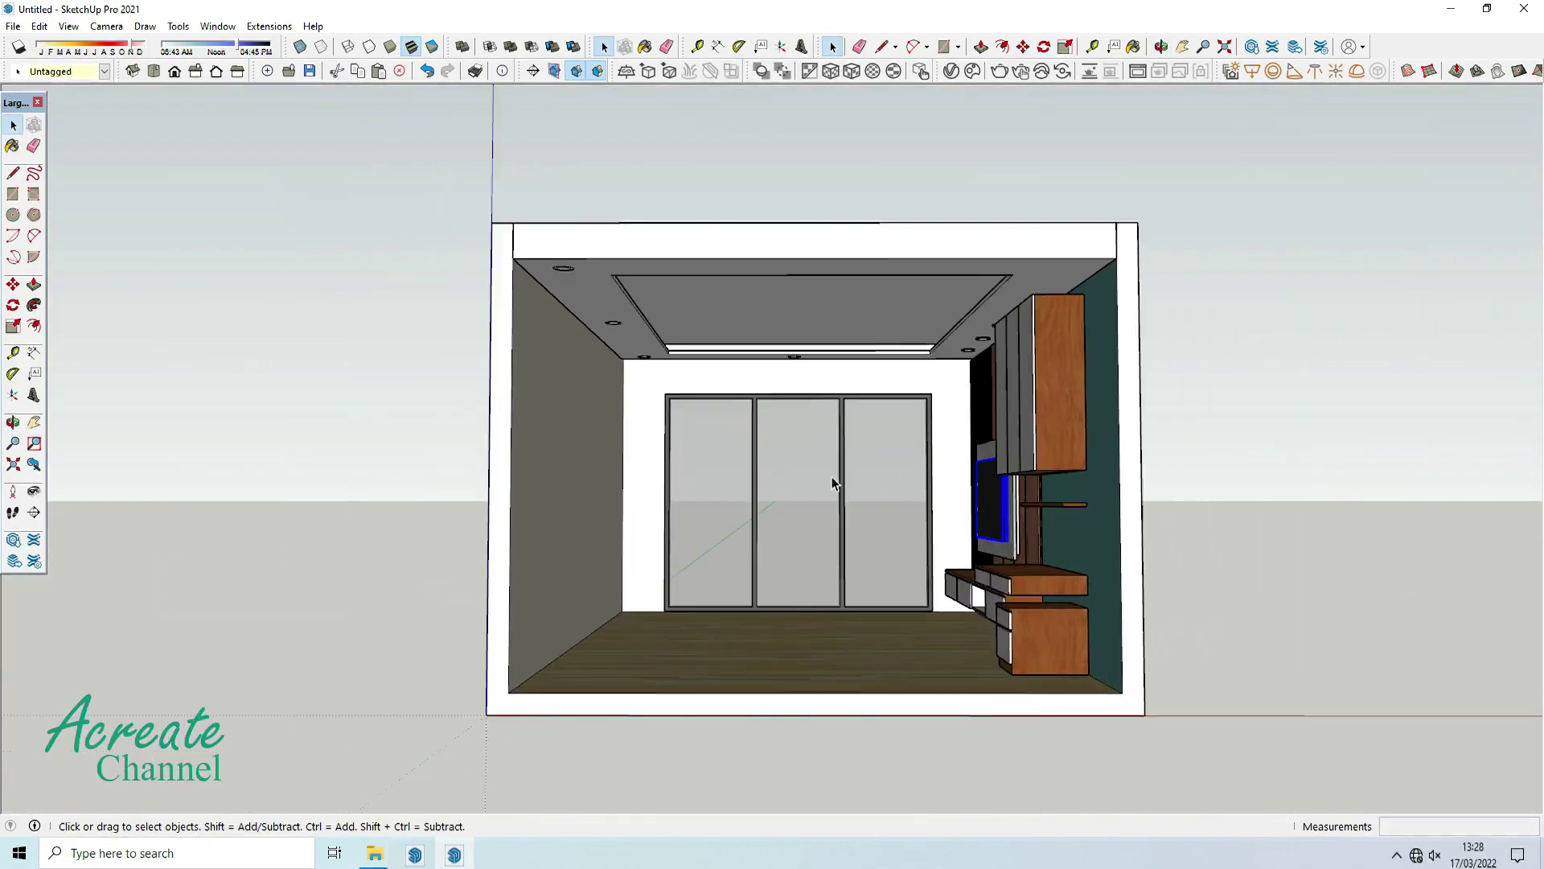
pyautogui.click(174, 74)
pyautogui.scroll(3, 891, 425)
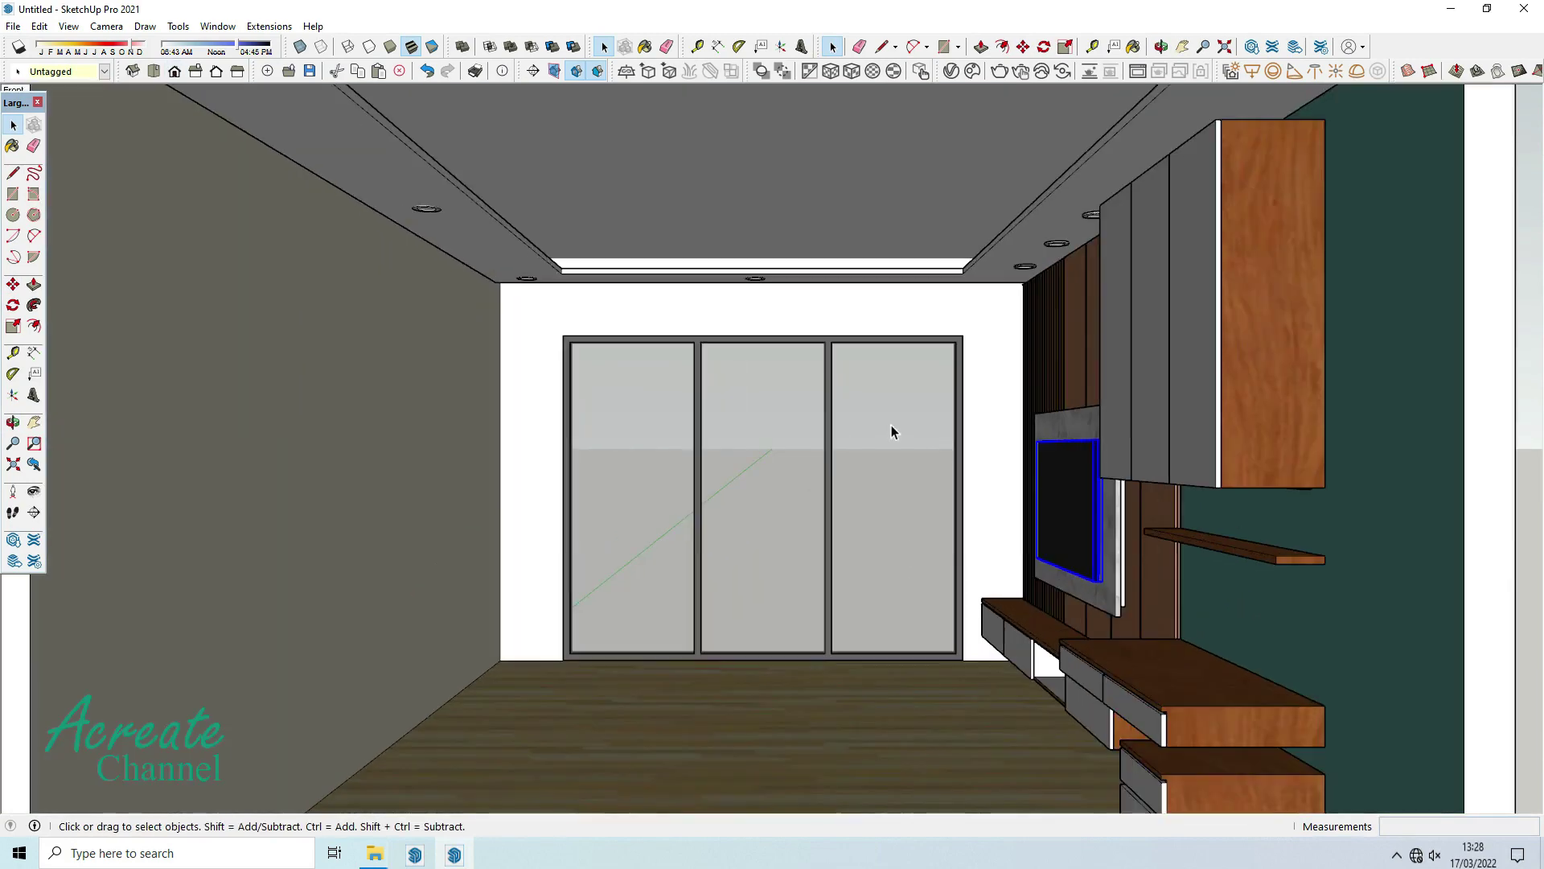
pyautogui.scroll(1, 892, 424)
pyautogui.scroll(-4, 1398, 599)
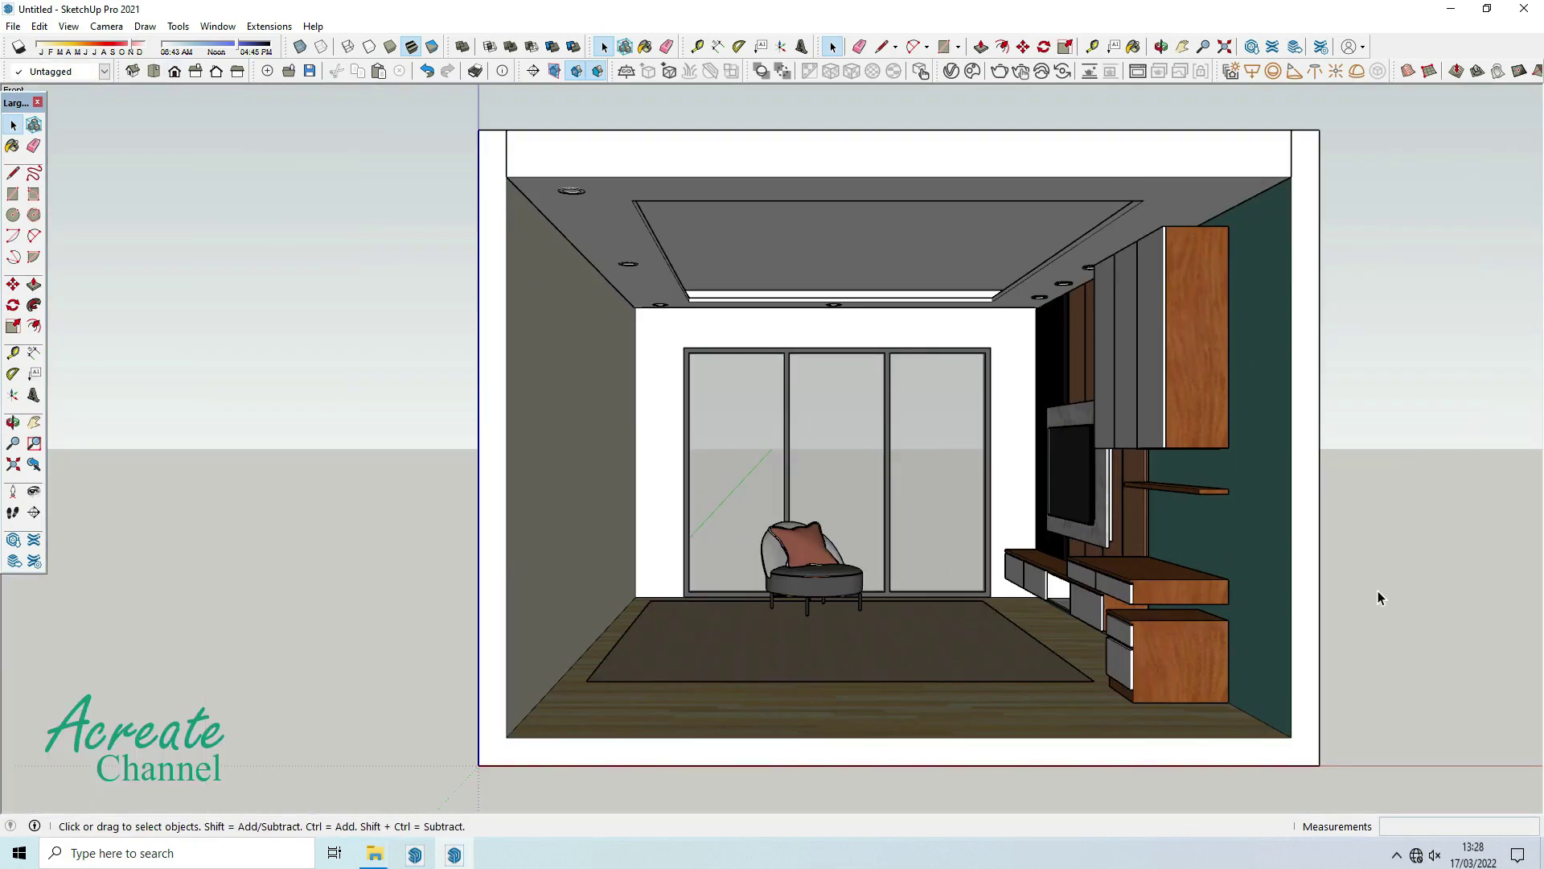
# Redo to restore the floor lamp, sofa, blanket, desk chair, books and laptop, then return to the previous view.
pyautogui.hotkey('ctrl', 'y')
pyautogui.hotkey('ctrl', 'y')
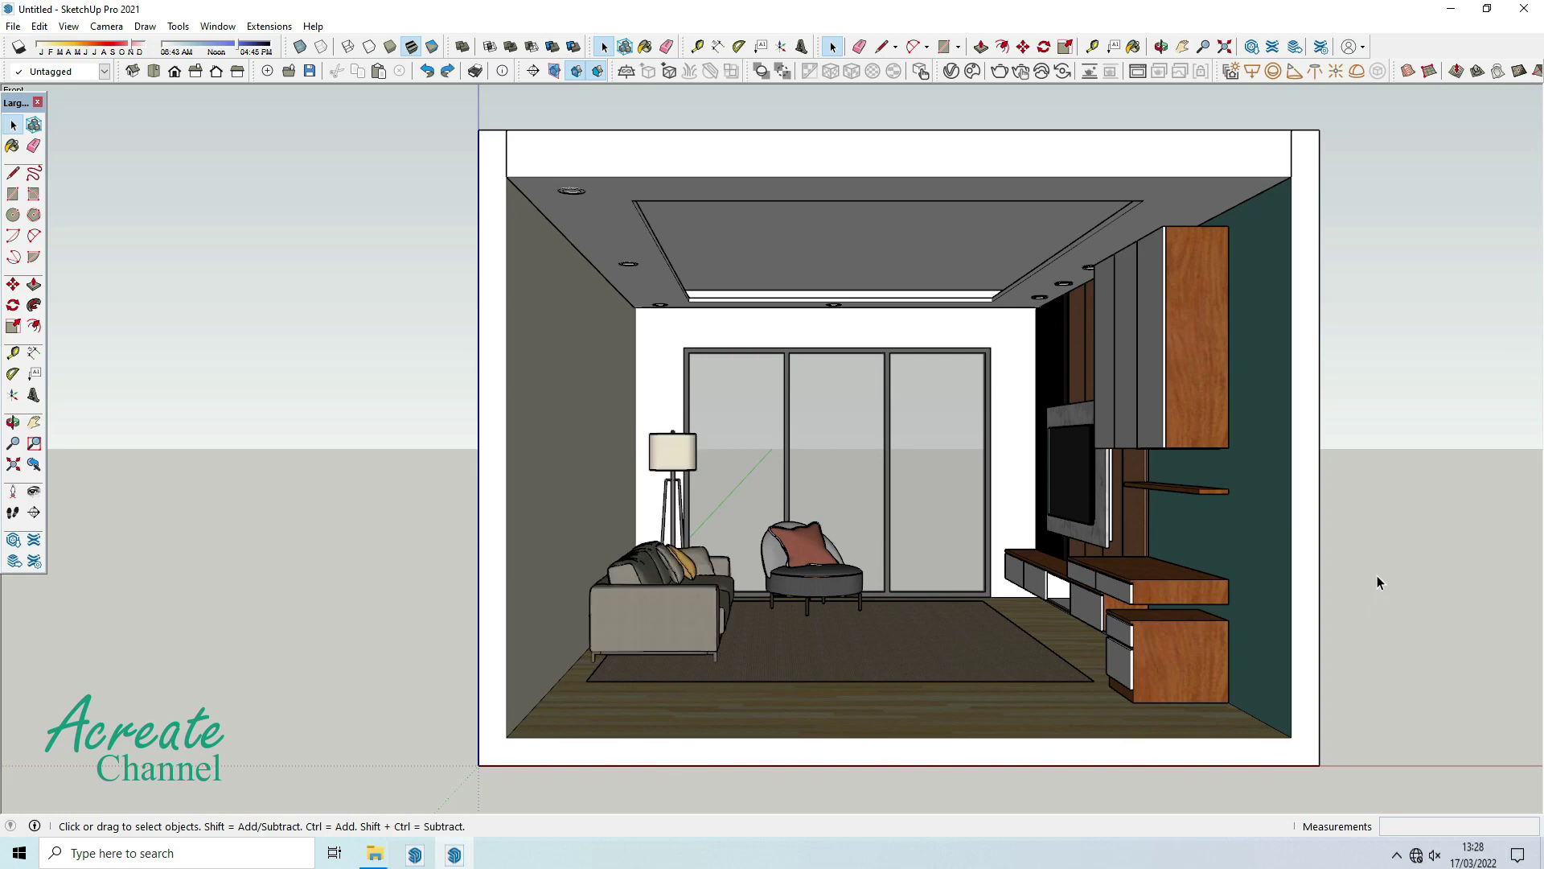
pyautogui.hotkey('ctrl', 'y')
pyautogui.hotkey('ctrl', 'y')
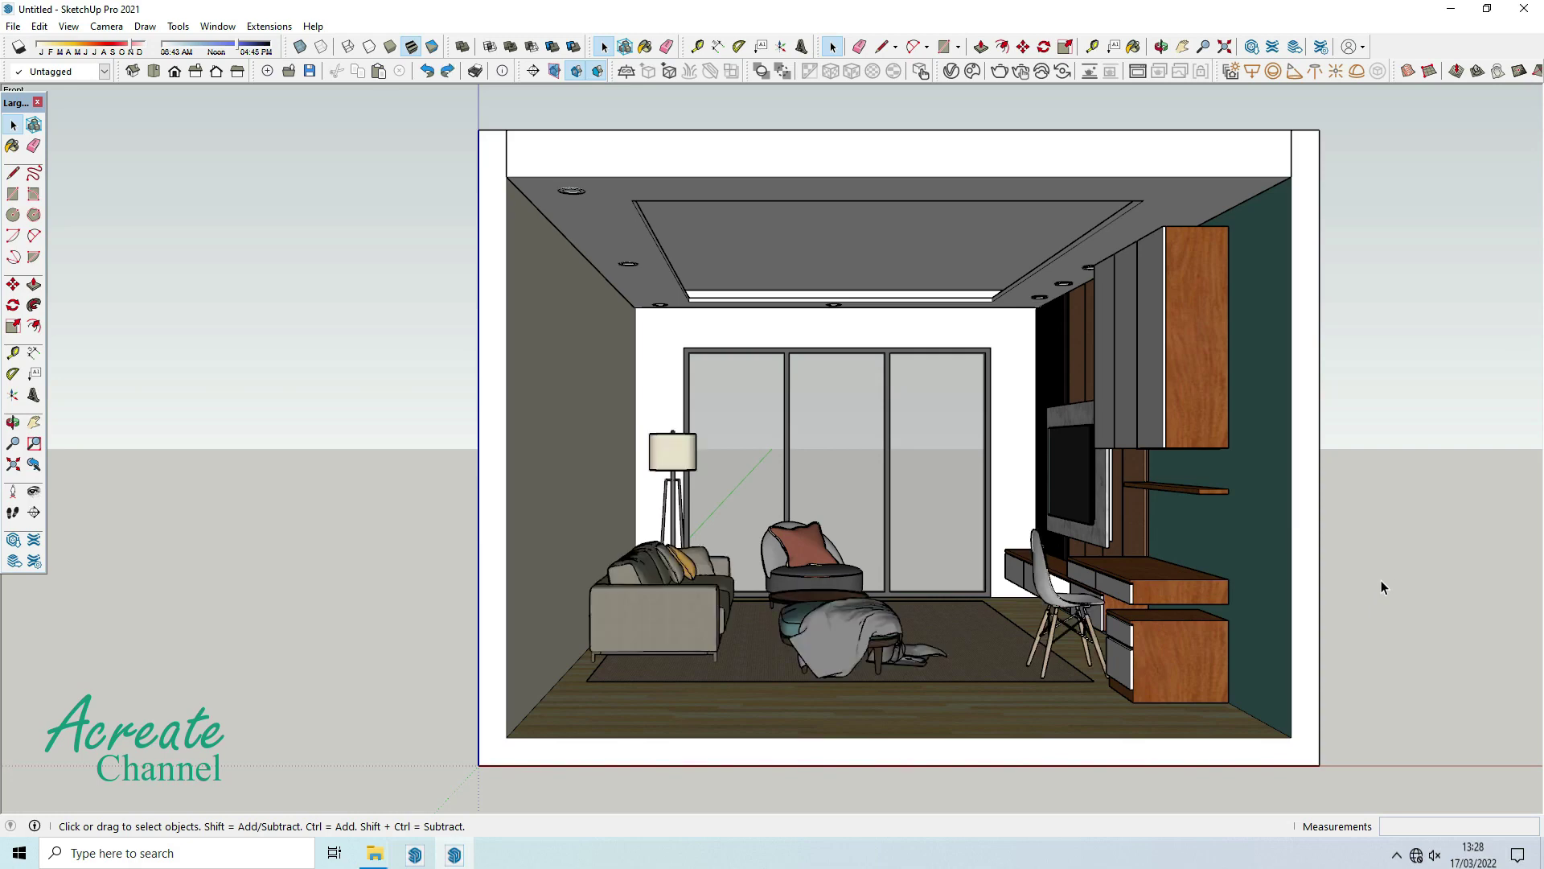
pyautogui.hotkey('ctrl', 'y')
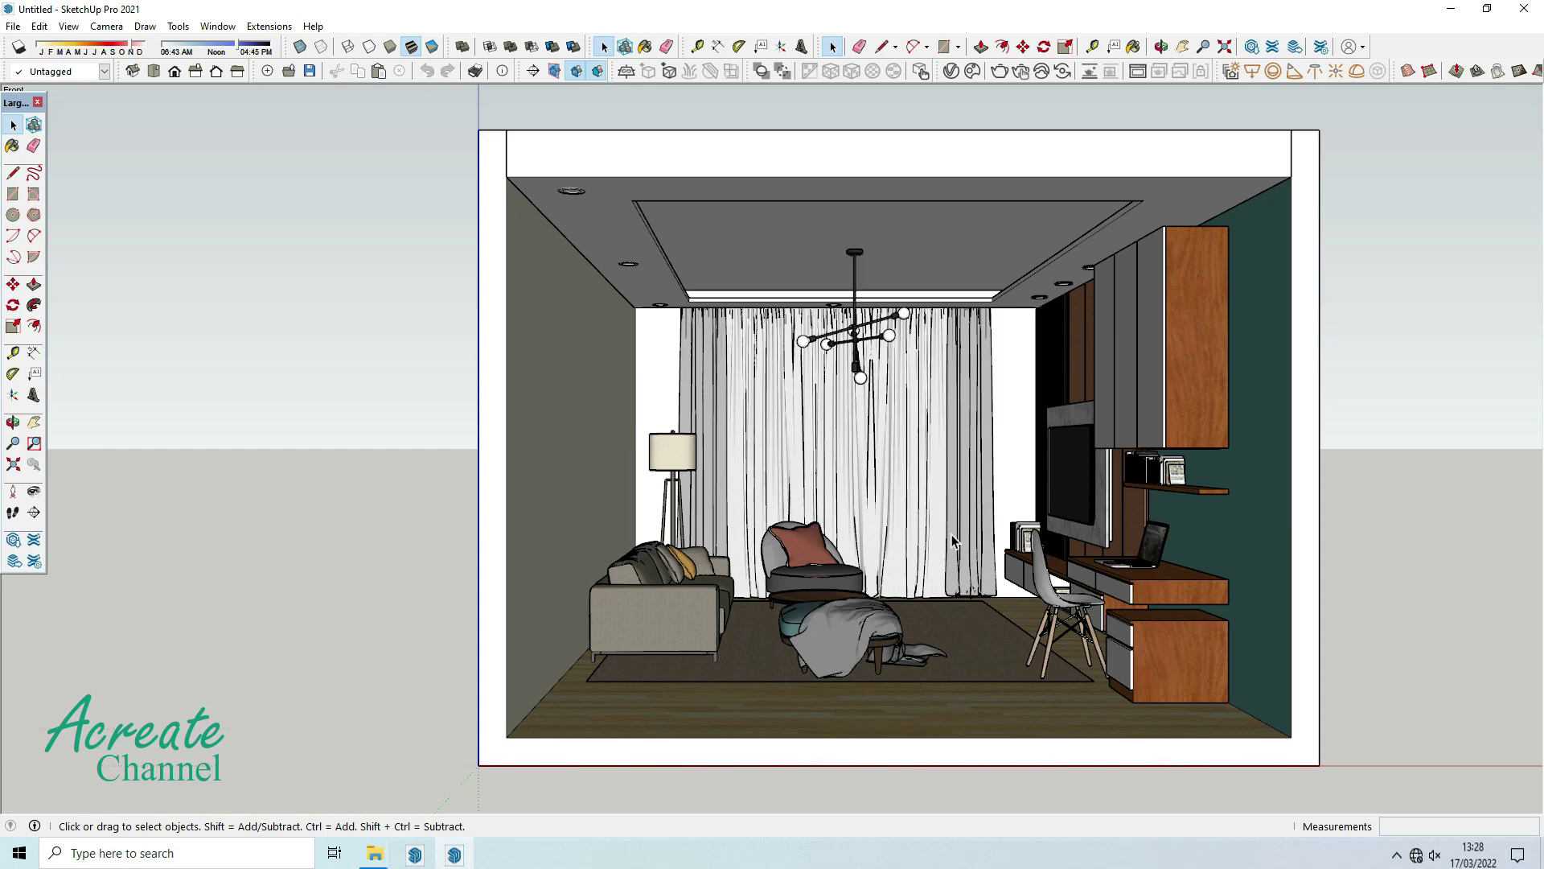
pyautogui.click(34, 464)
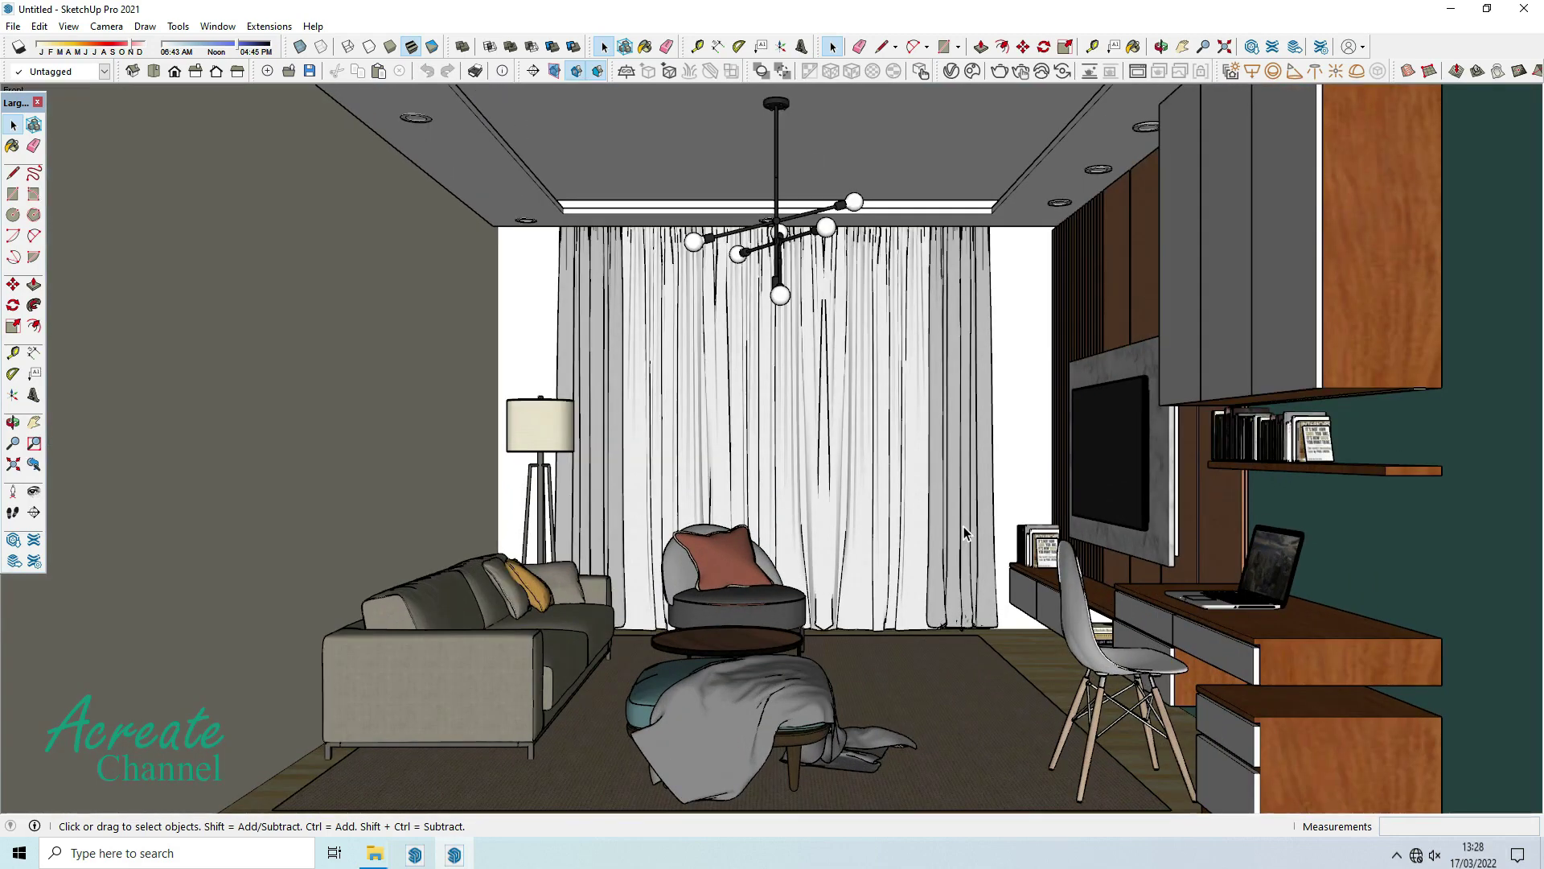
pyautogui.scroll(2, 965, 532)
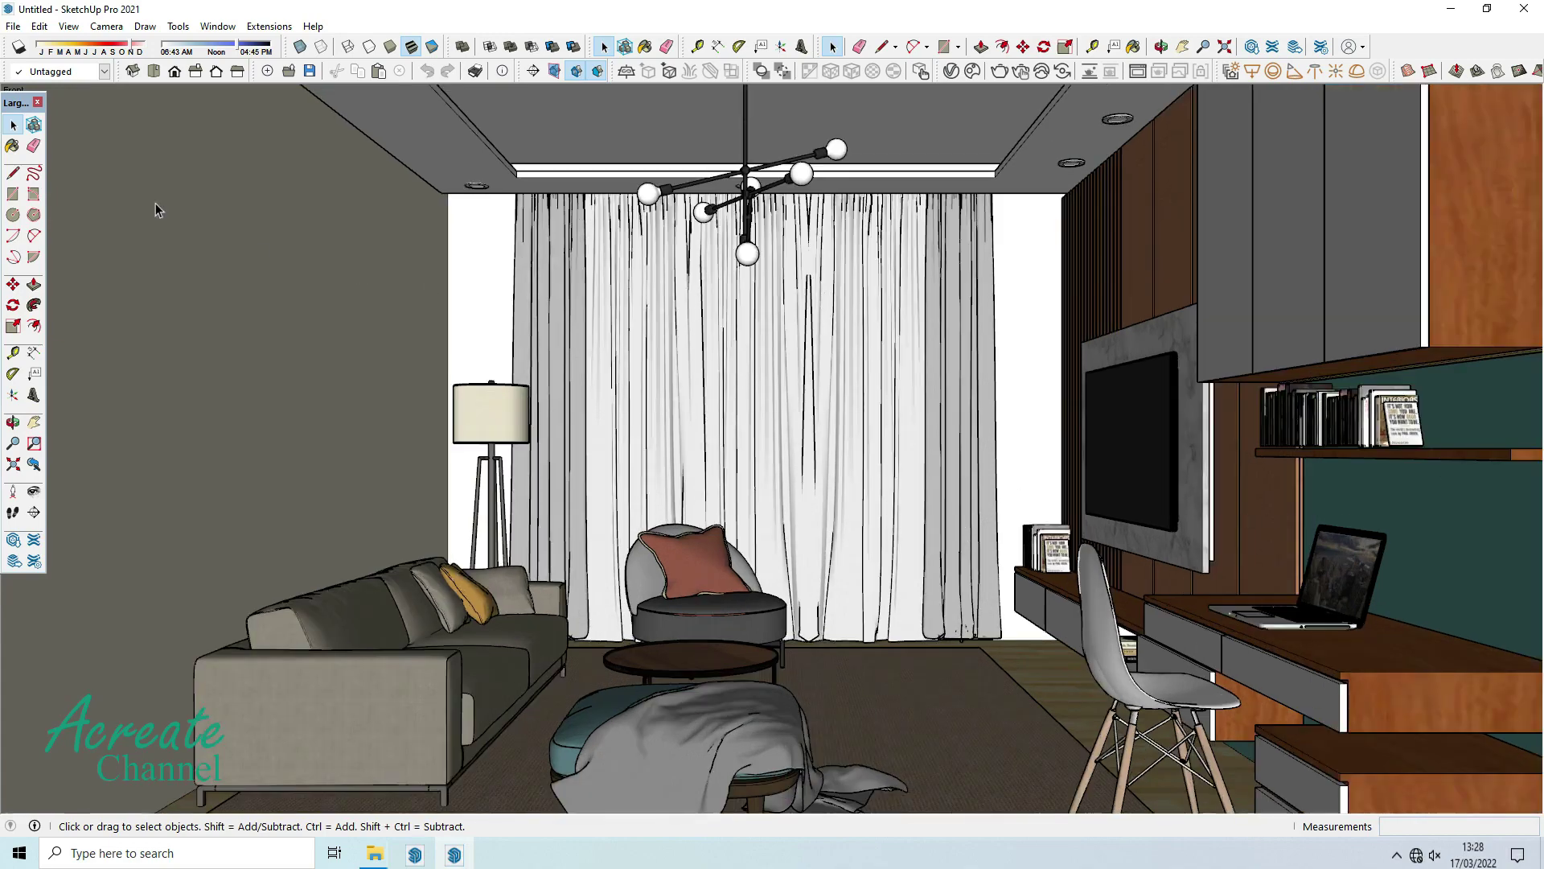
pyautogui.click(70, 26)
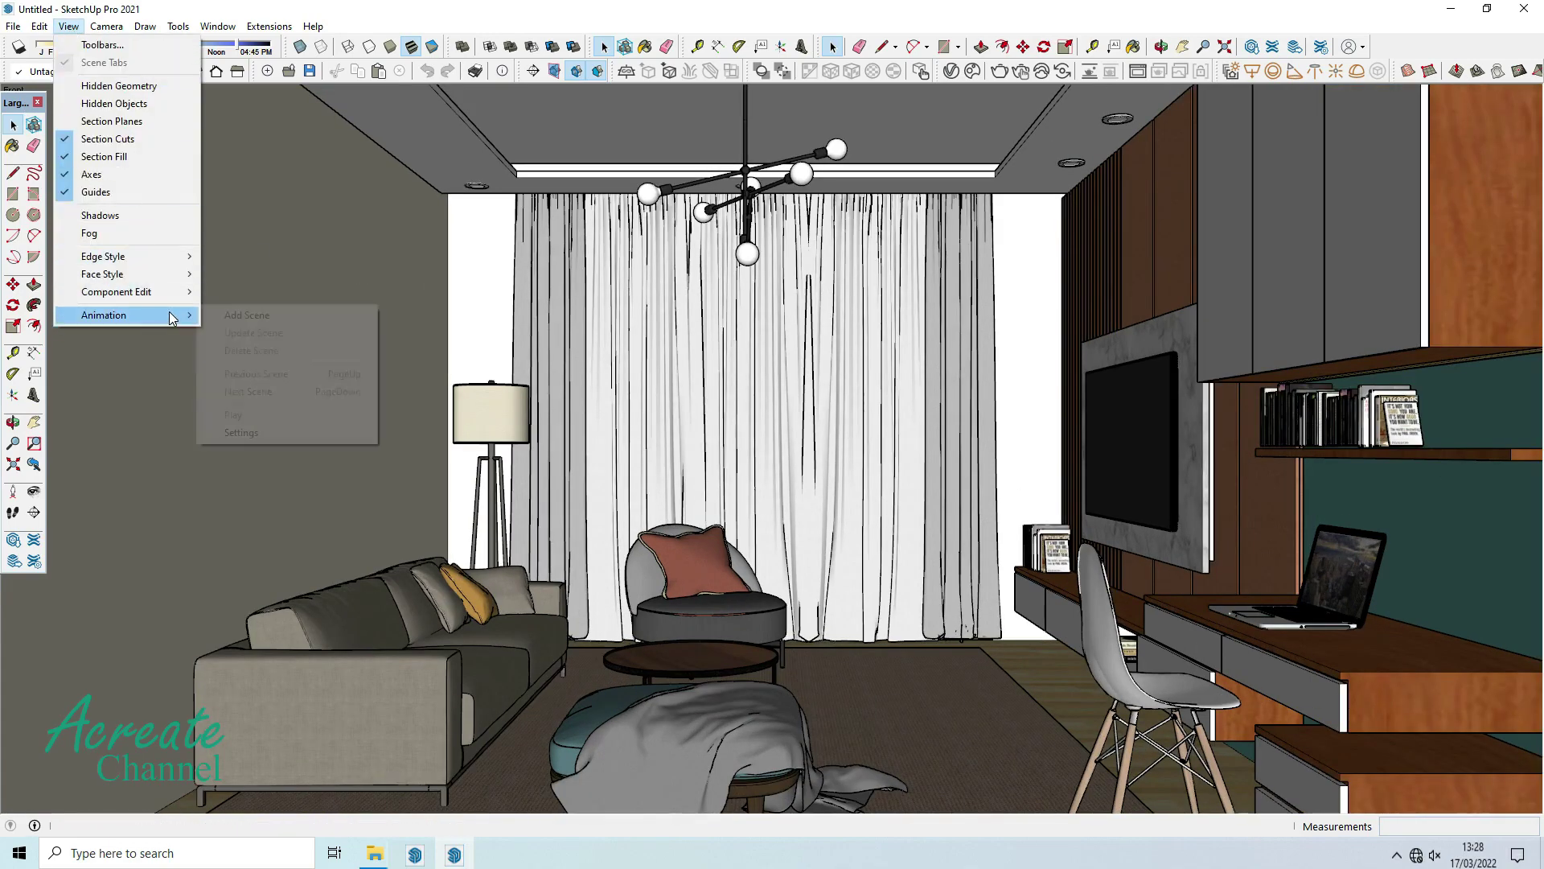
# Save the current view as Scene 1, show the Enscape toolbar and start Enscape.
pyautogui.click(272, 316)
pyautogui.moveTo(28, 109); pyautogui.dragTo(23, 126)
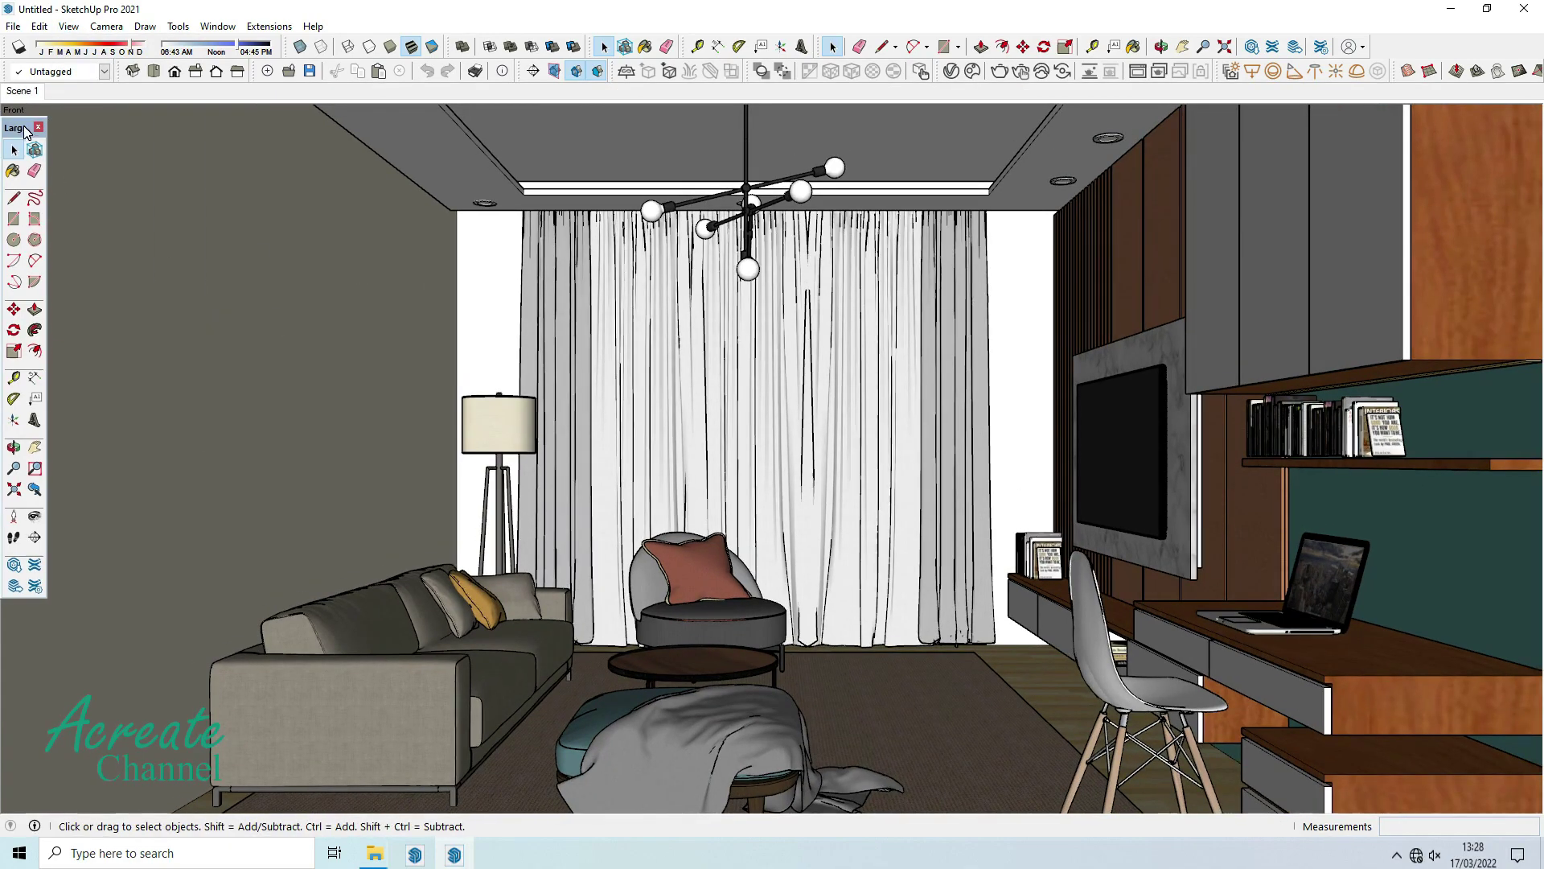
pyautogui.rightClick(1409, 83)
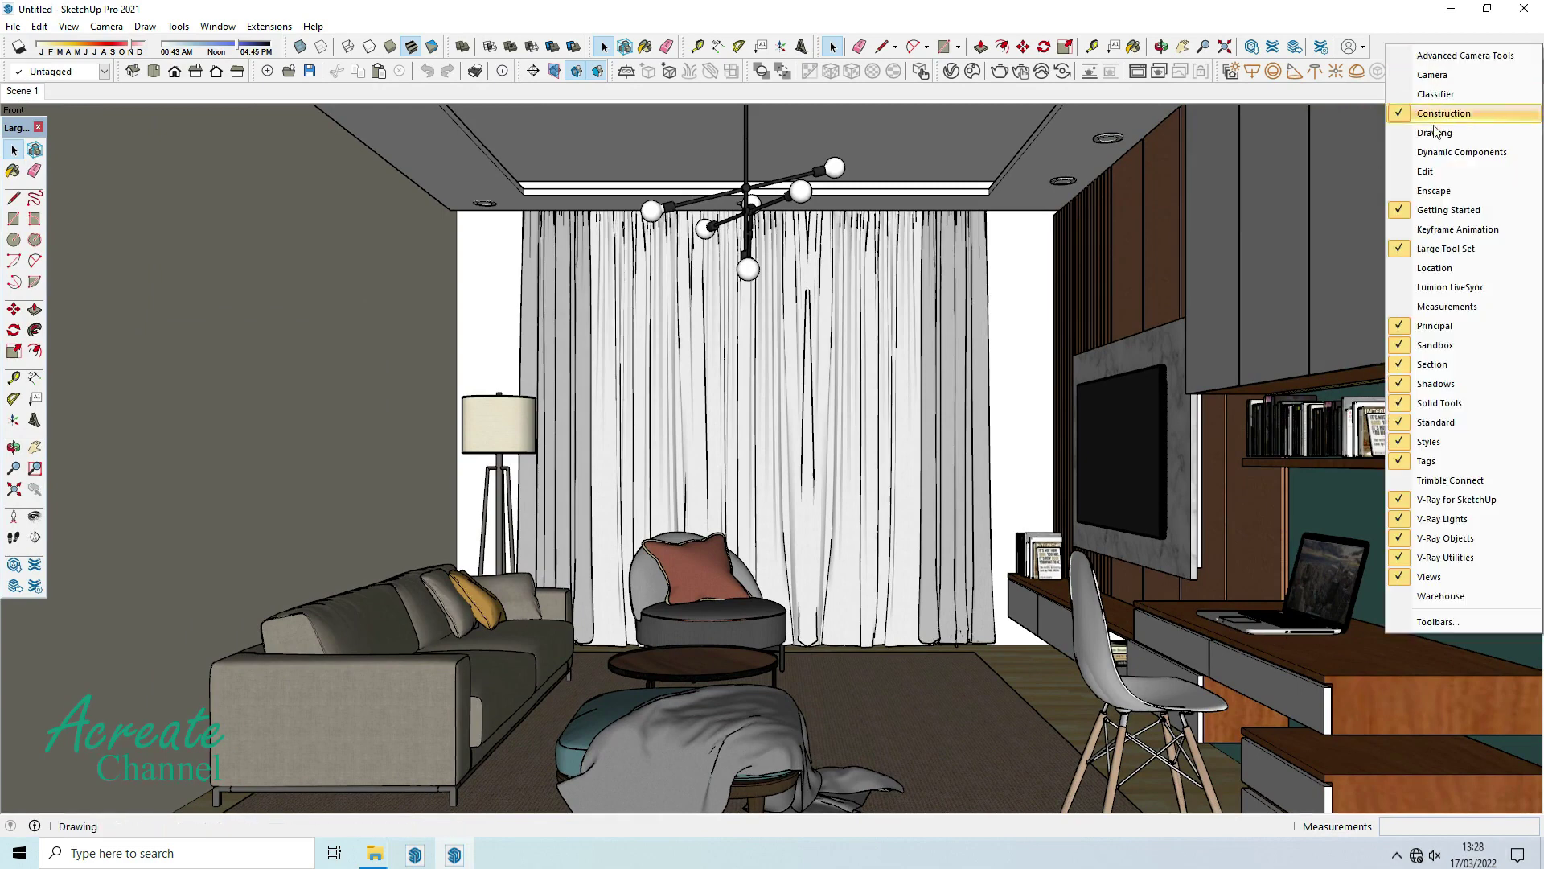
pyautogui.click(1448, 196)
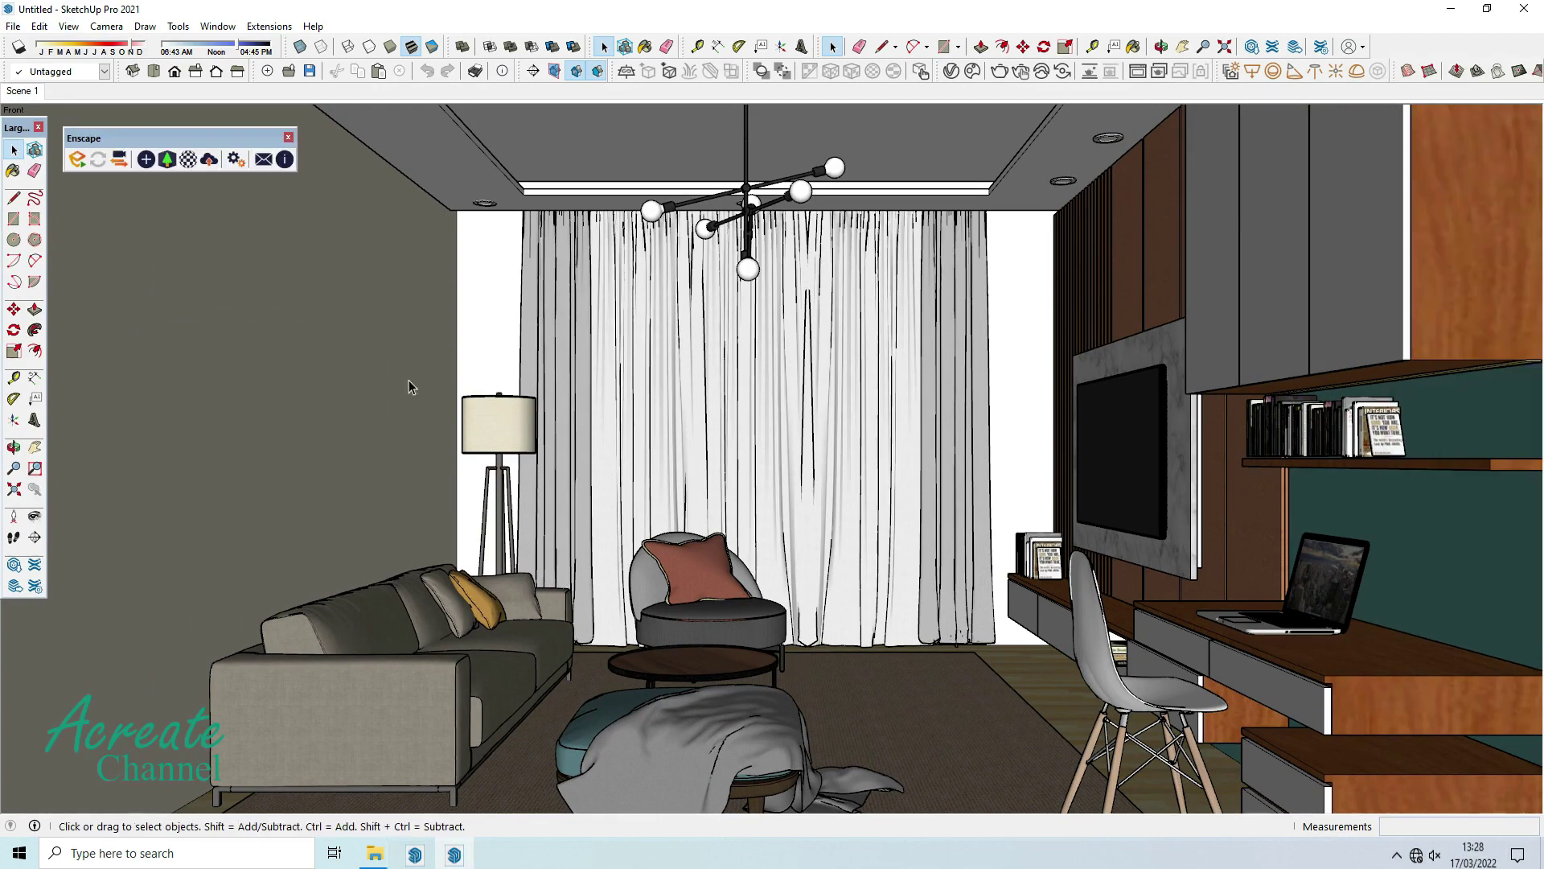
pyautogui.click(84, 169)
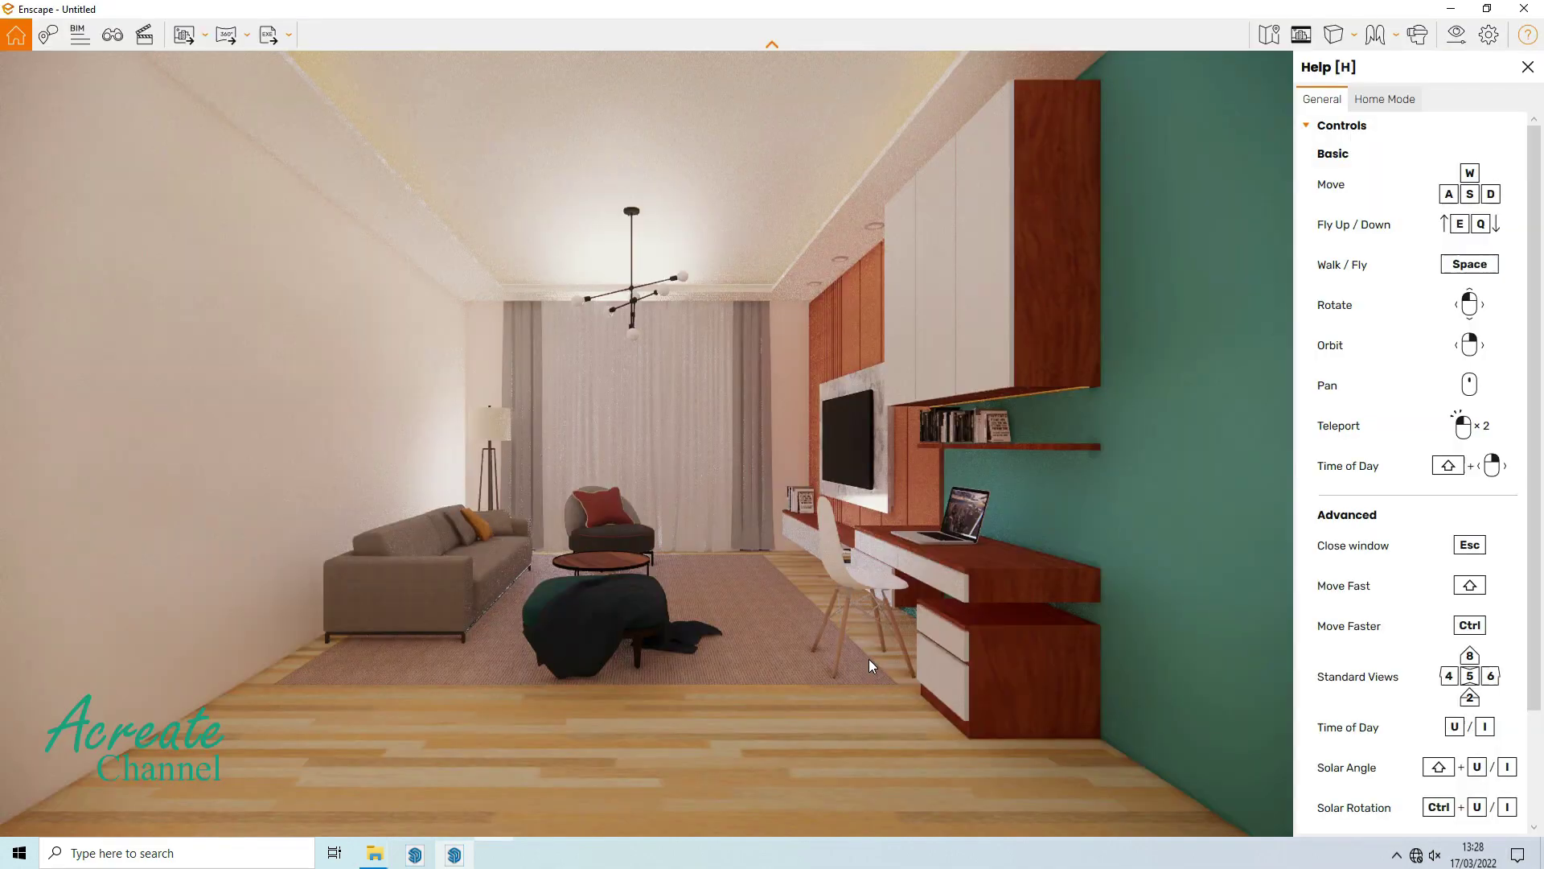
# Close Enscape Help and tile the Enscape render and SketchUp side by side.
pyautogui.click(1527, 68)
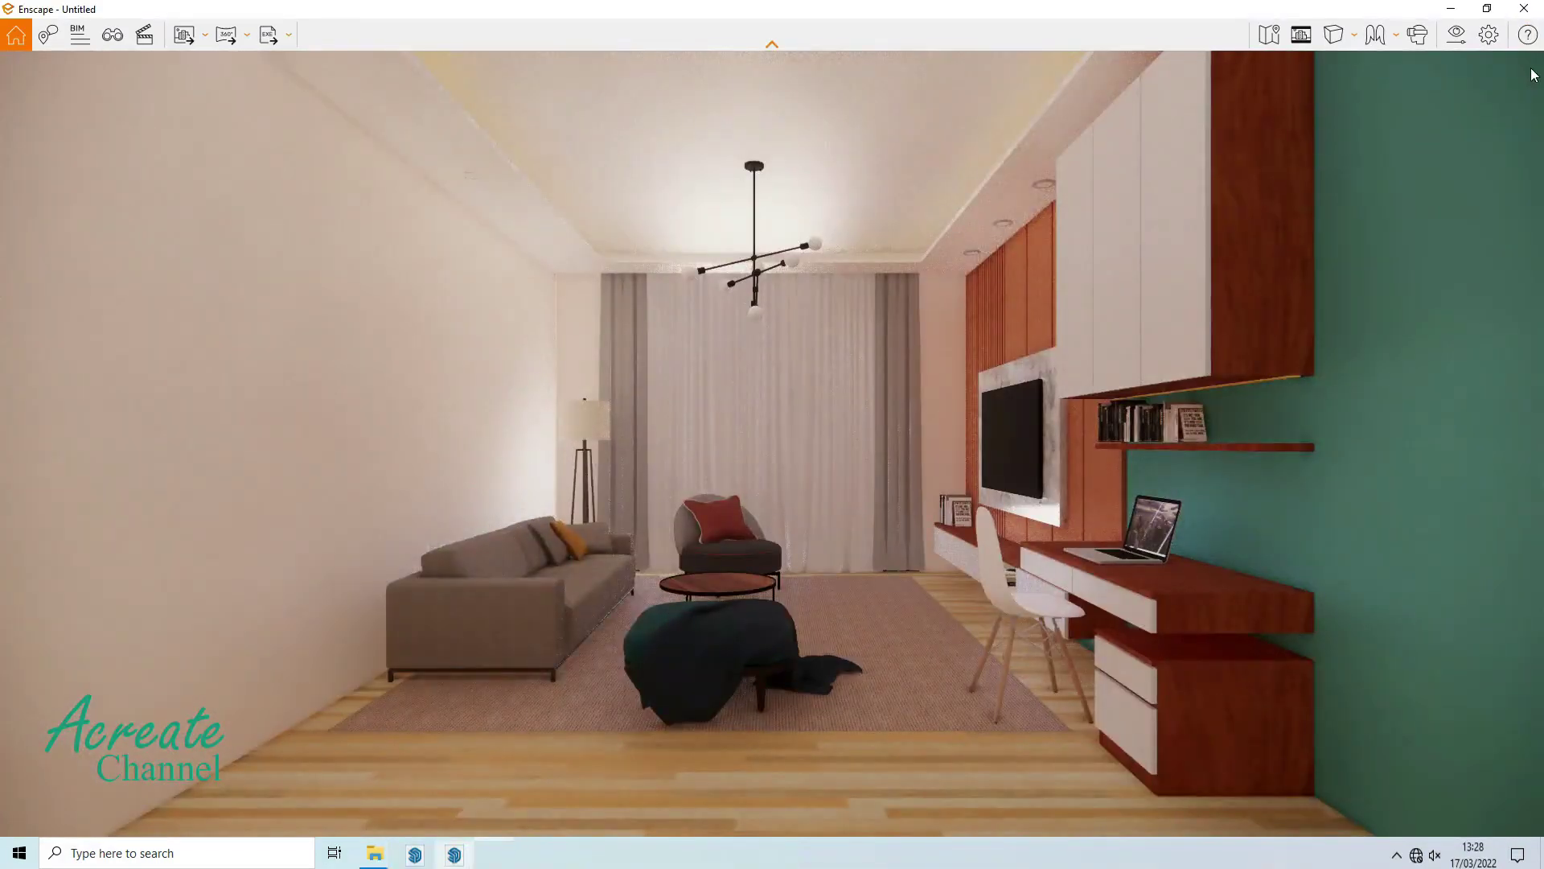
pyautogui.click(1488, 11)
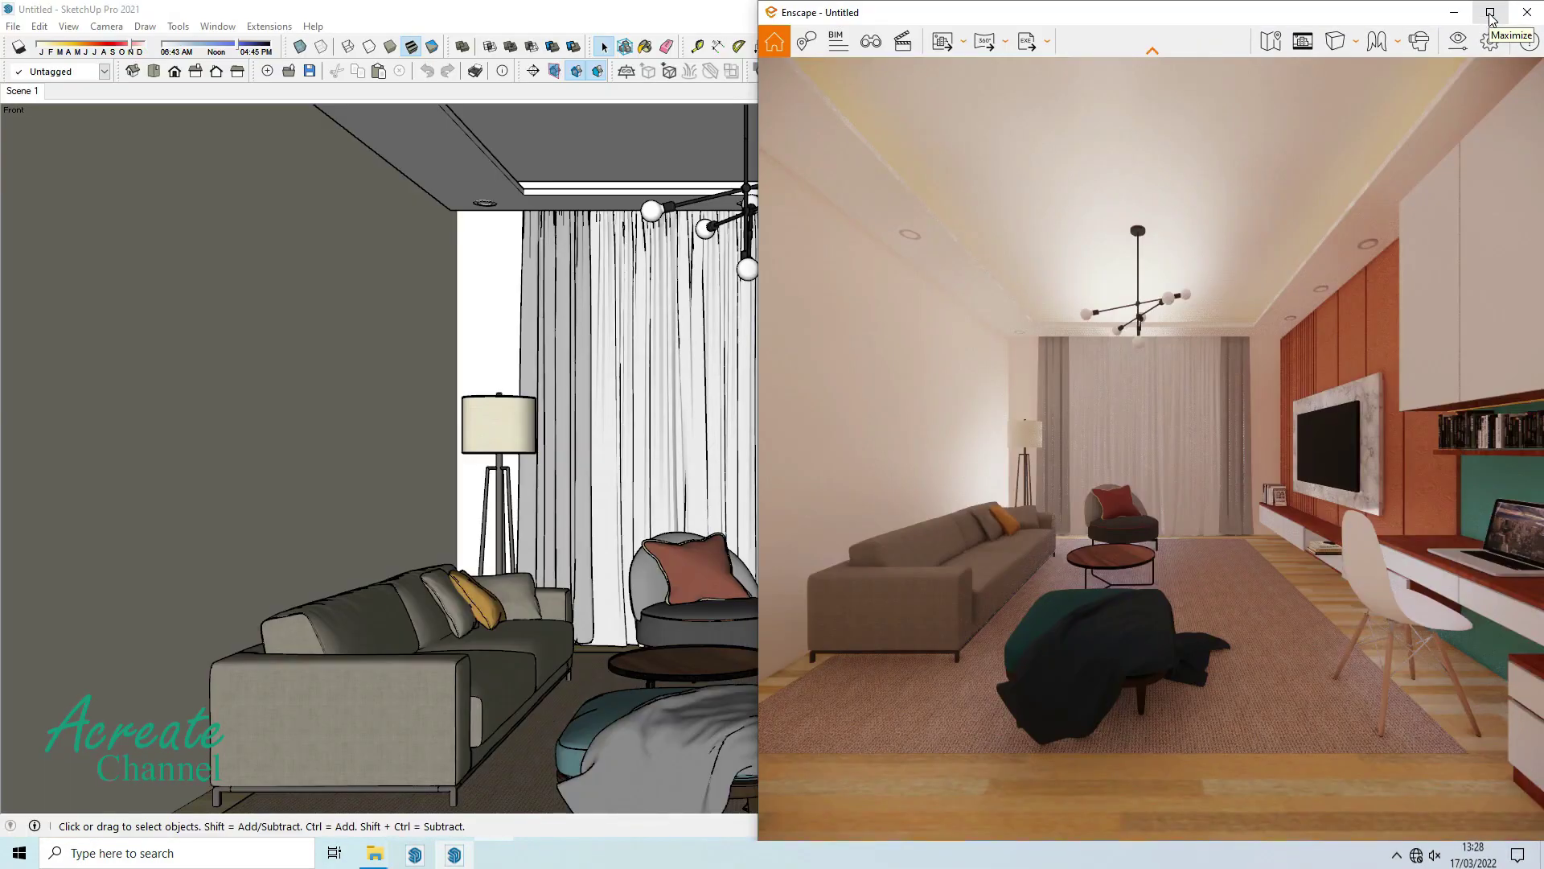
pyautogui.doubleClick(710, 16)
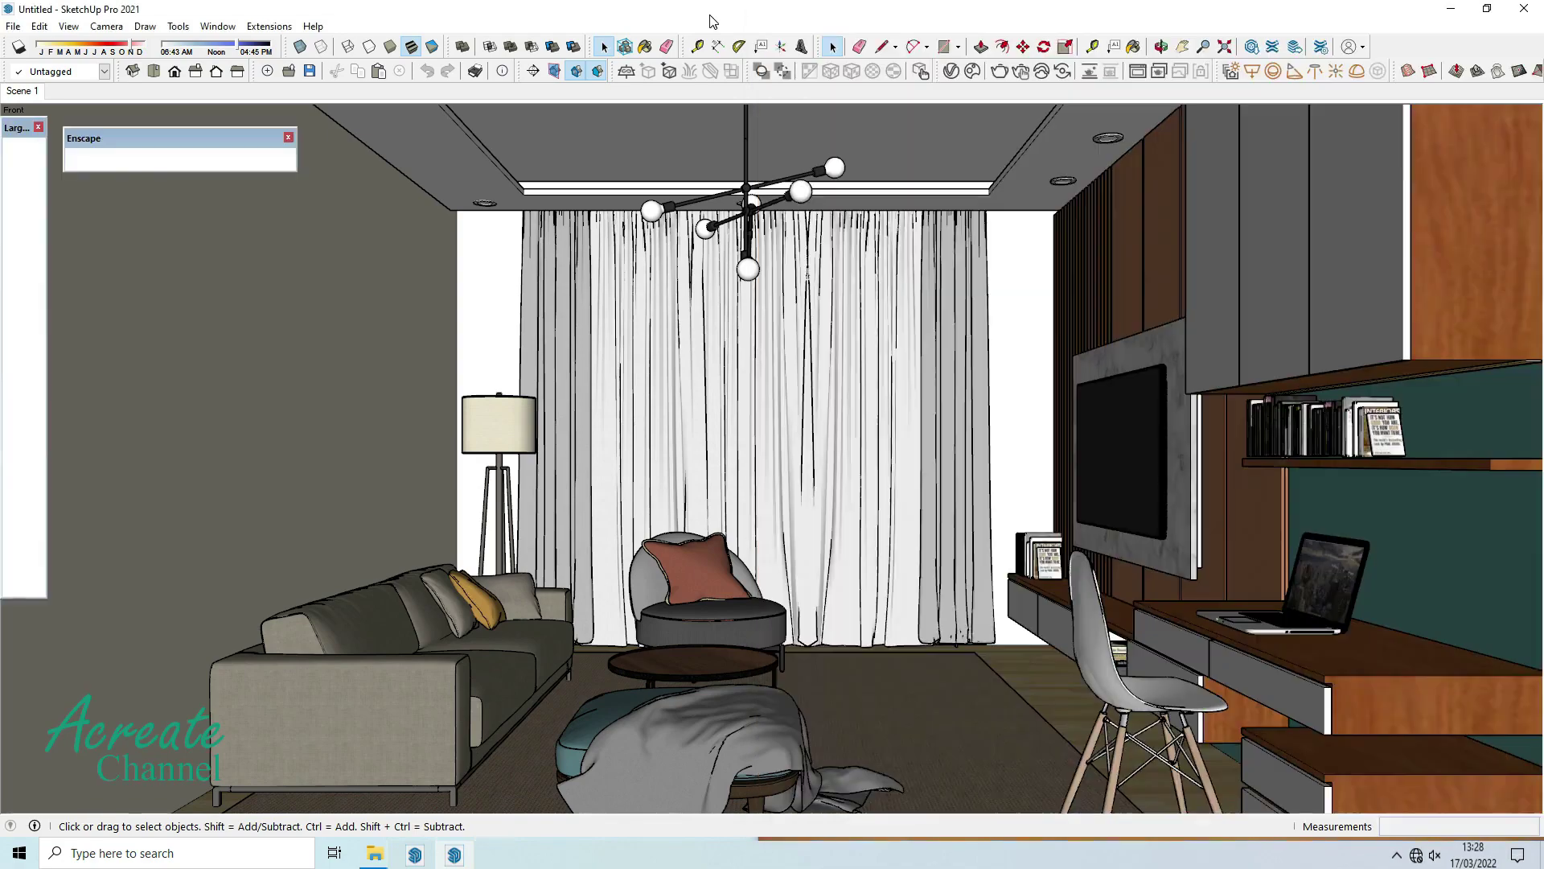
pyautogui.click(1484, 11)
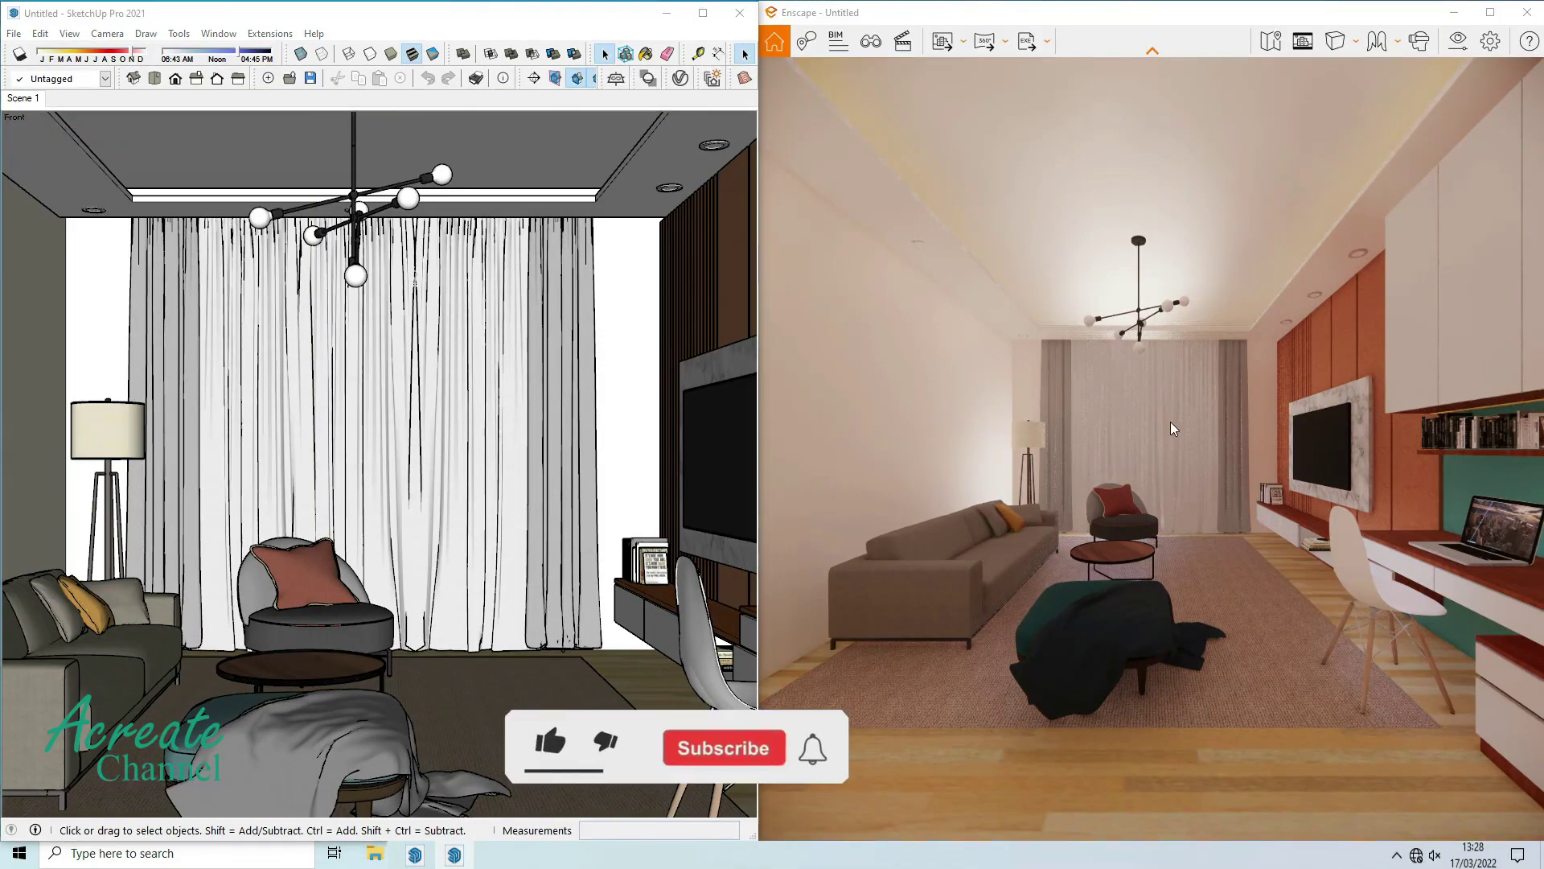
pyautogui.scroll(5, 1170, 422)
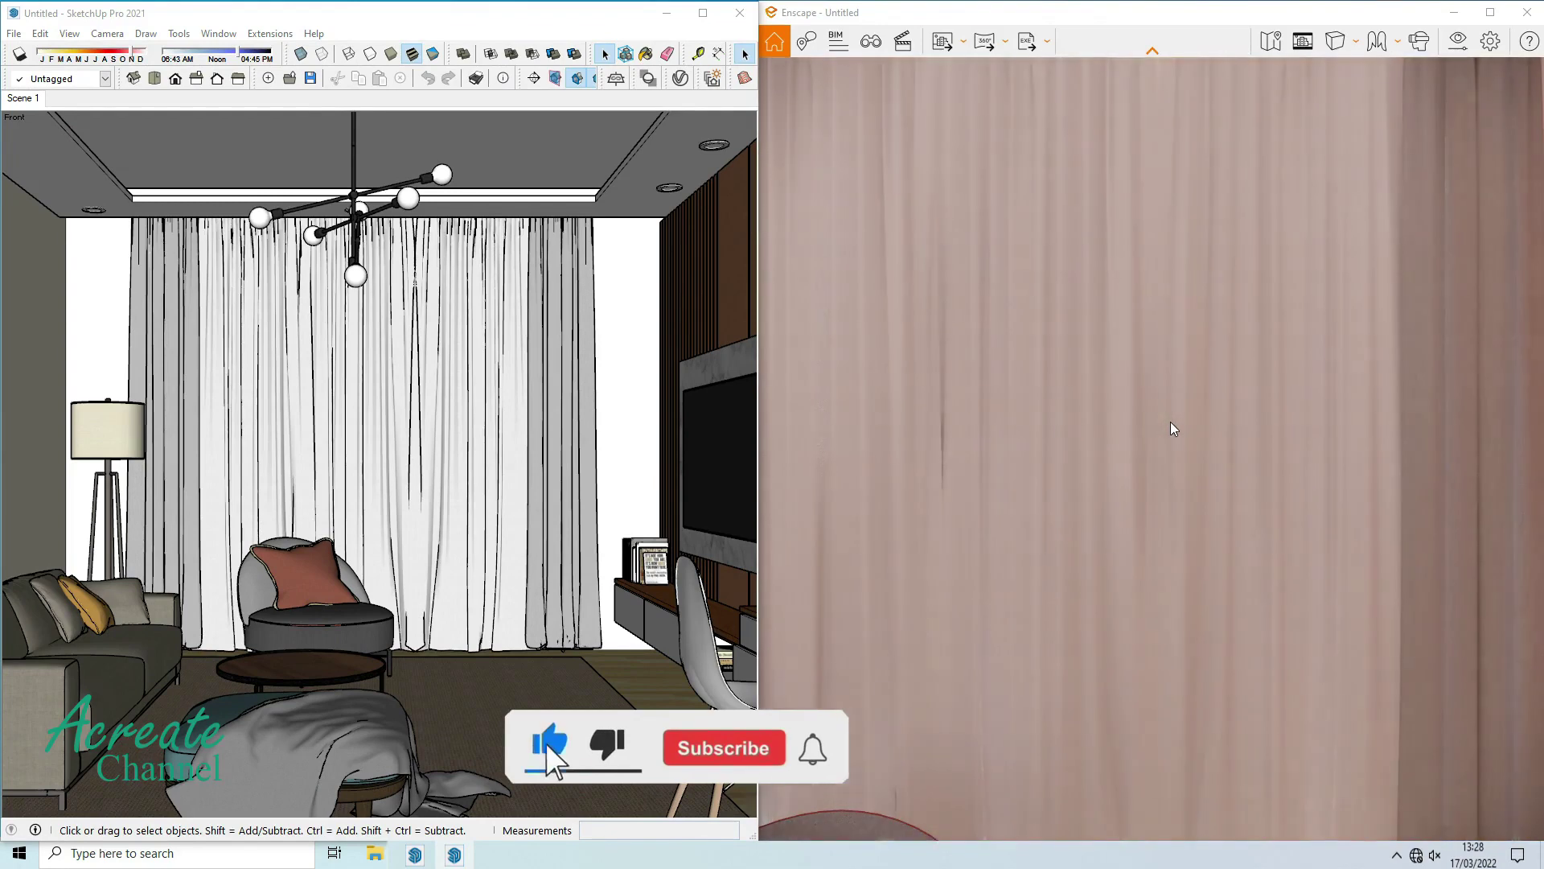
pyautogui.click(120, 105)
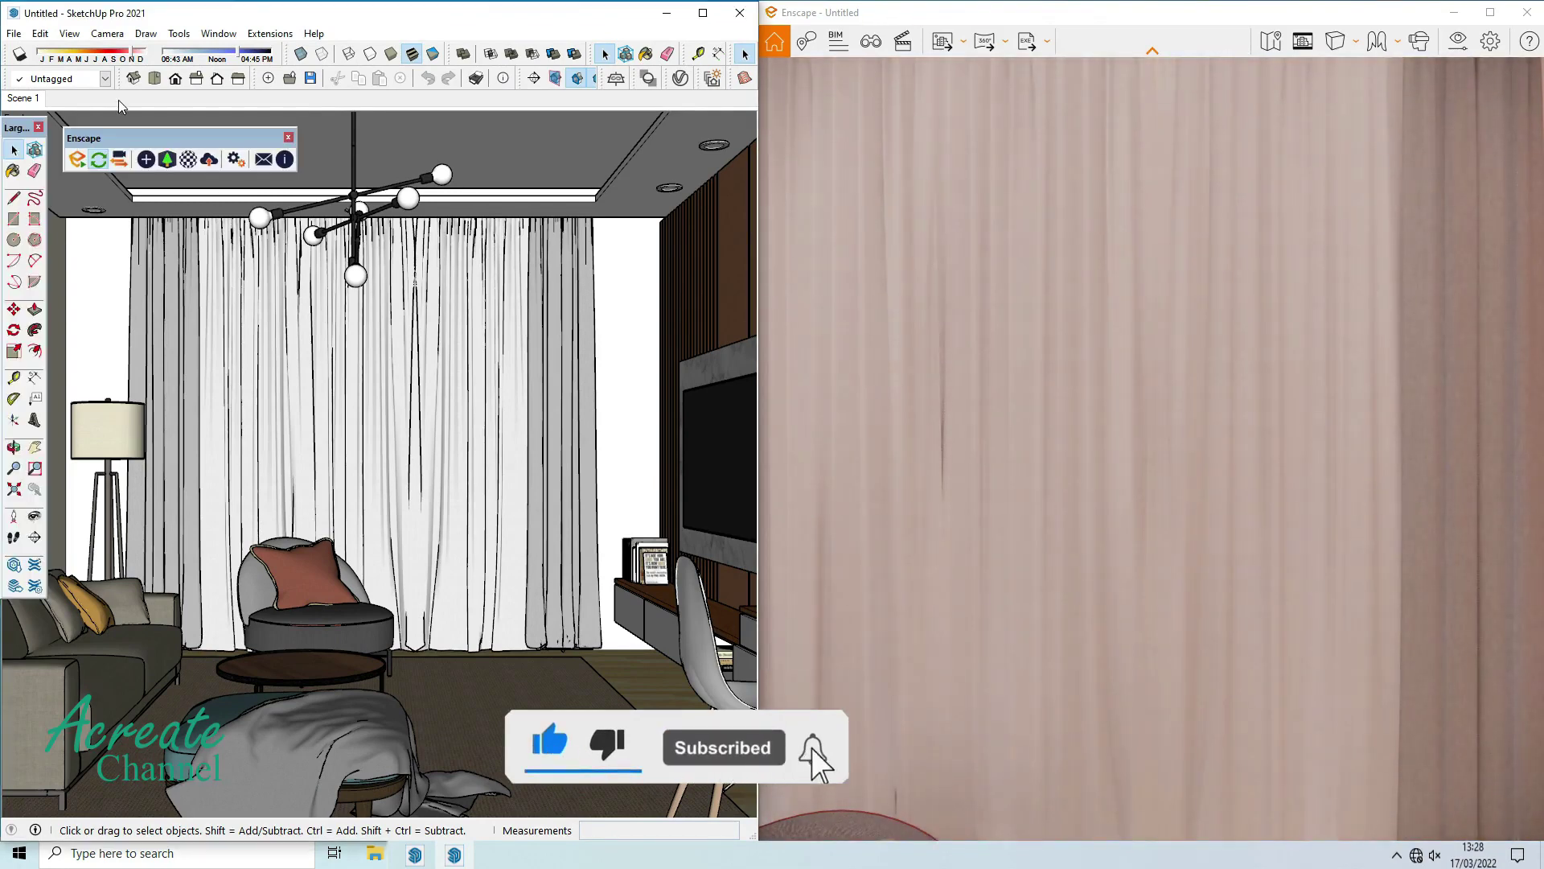
# Sample the shtora-tul curtain and give it 029_070_diffuse_1.jpg as its Enscape transparency texture.
pyautogui.click(14, 172)
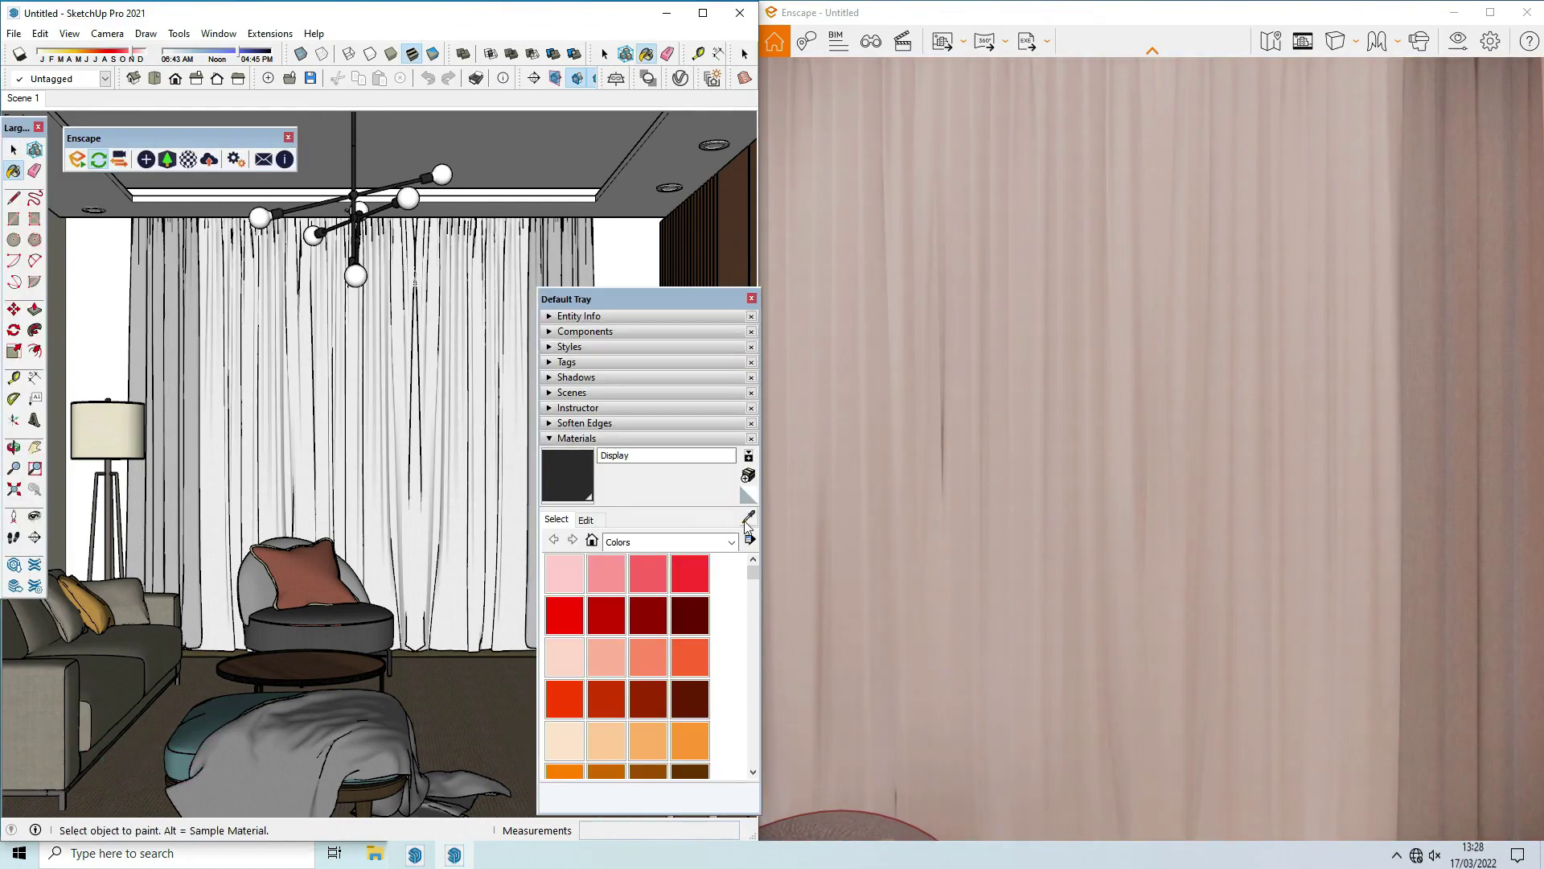
pyautogui.keyDown('alt'); pyautogui.click(477, 426); pyautogui.keyUp('alt')
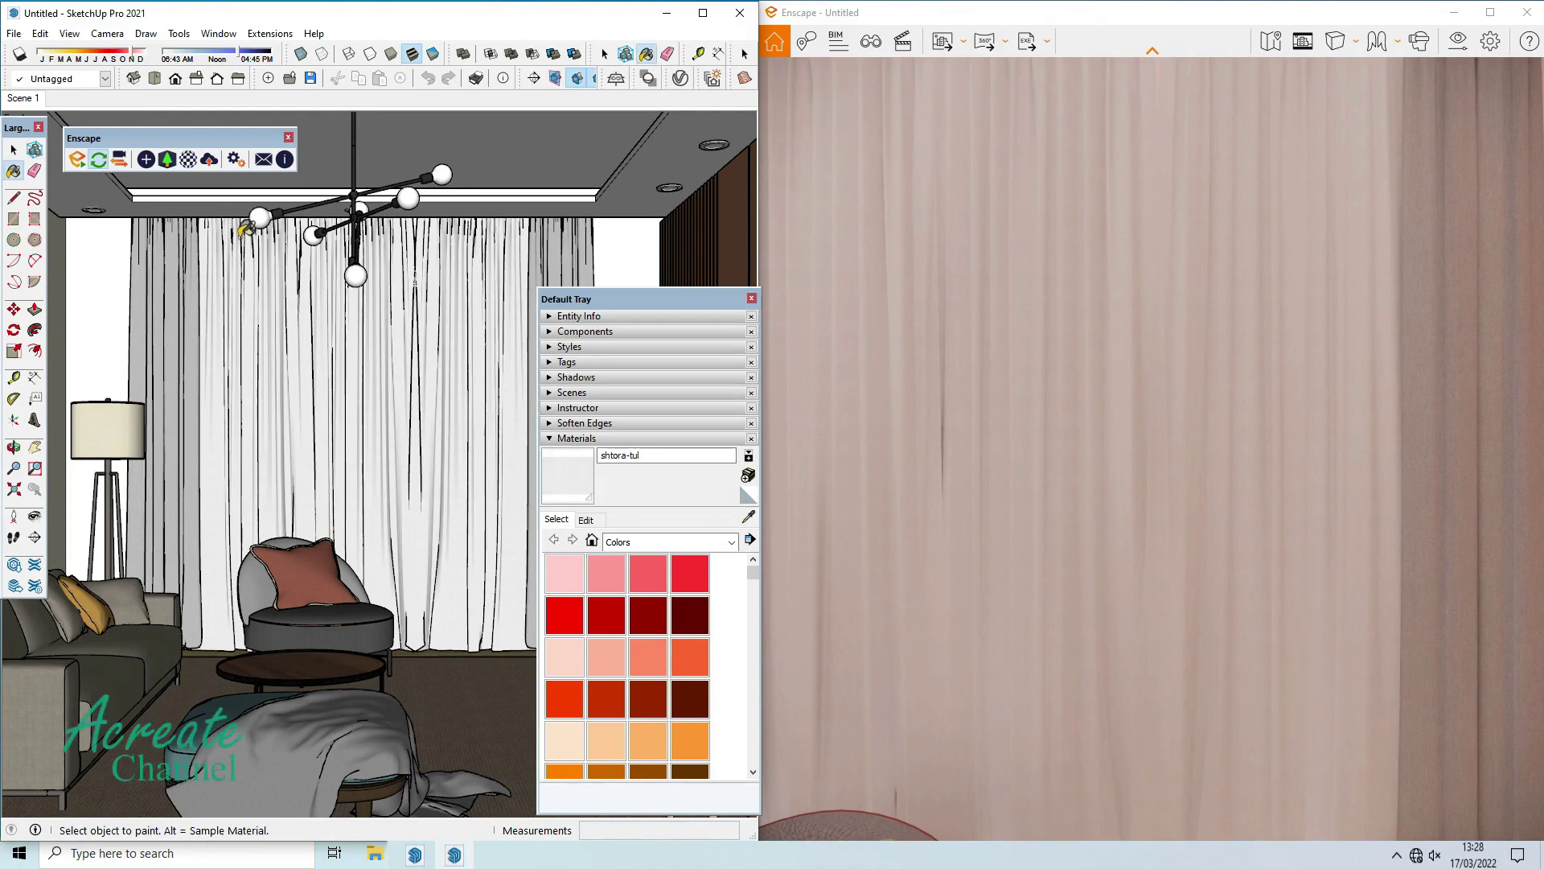
pyautogui.click(189, 161)
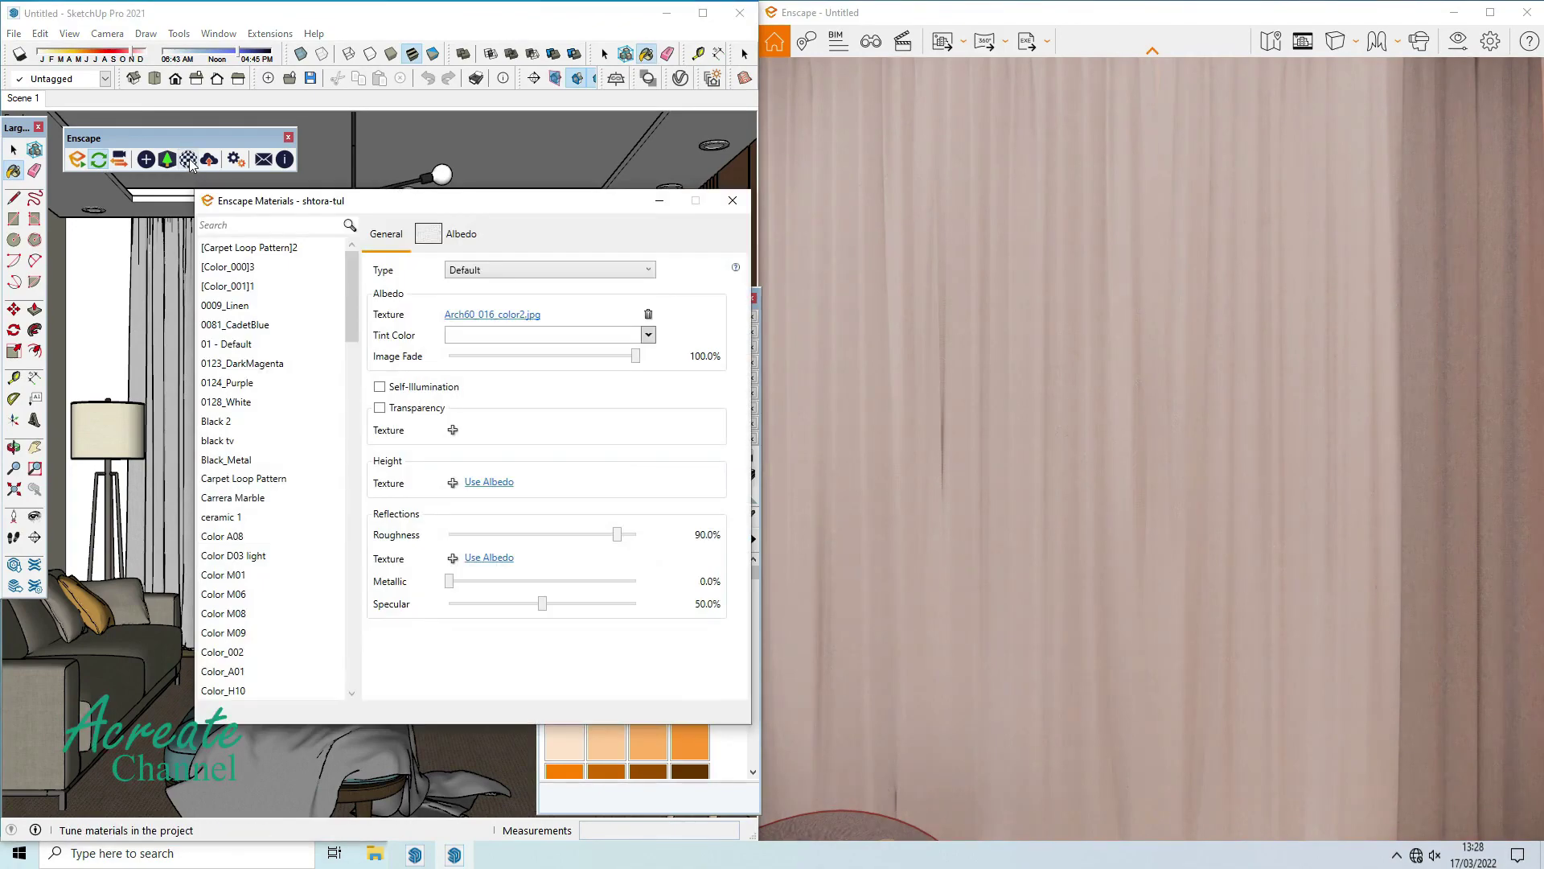
pyautogui.click(452, 431)
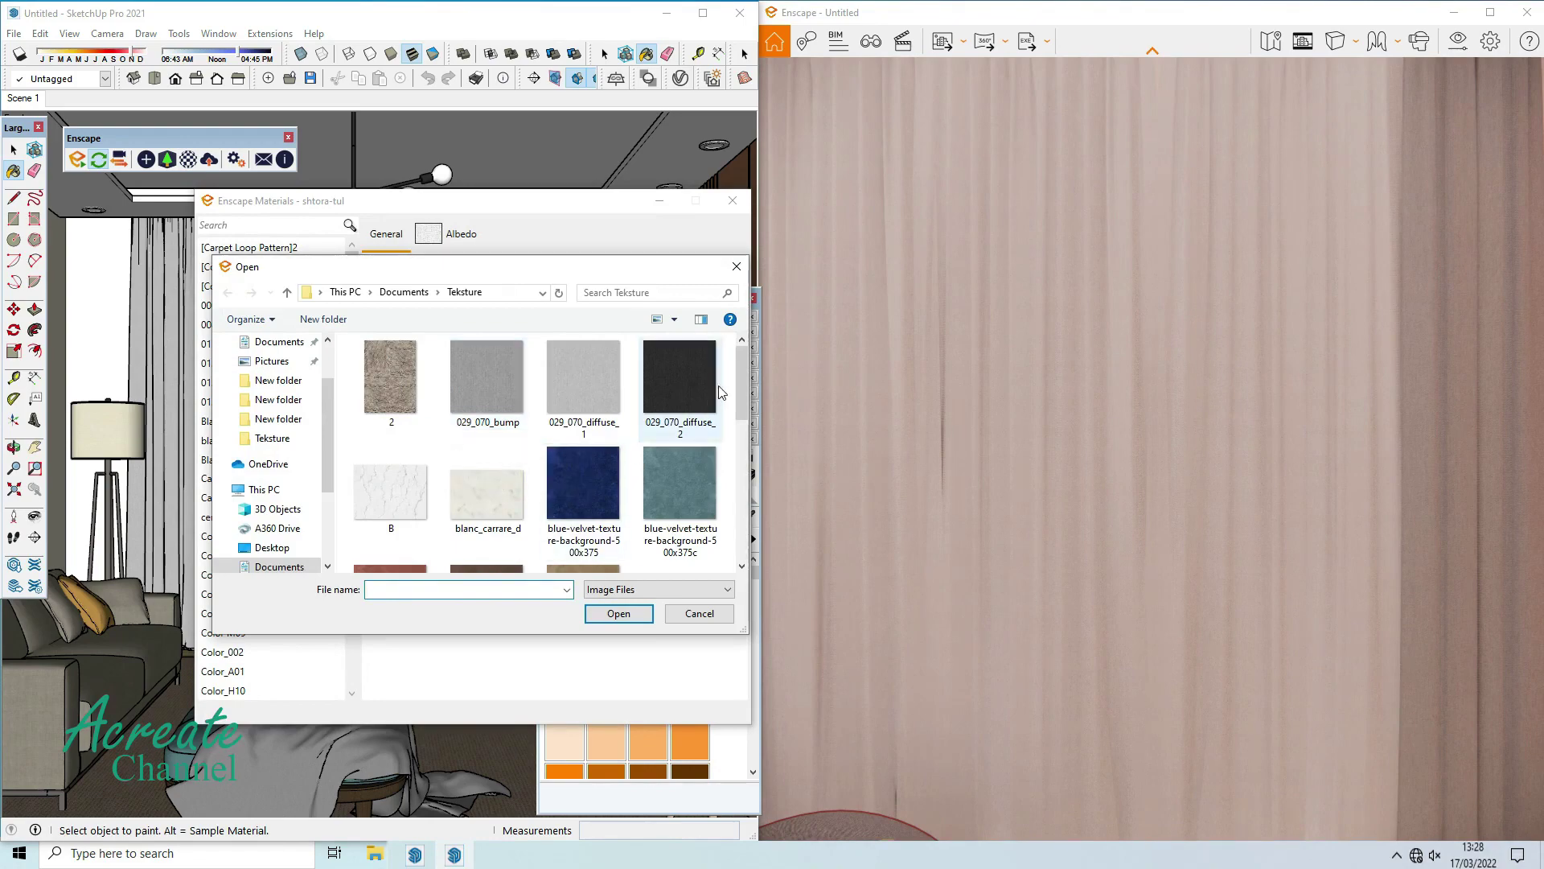
pyautogui.scroll(-2, 722, 499)
pyautogui.scroll(-2, 722, 498)
pyautogui.scroll(-2, 722, 499)
pyautogui.moveTo(736, 489); pyautogui.dragTo(735, 373)
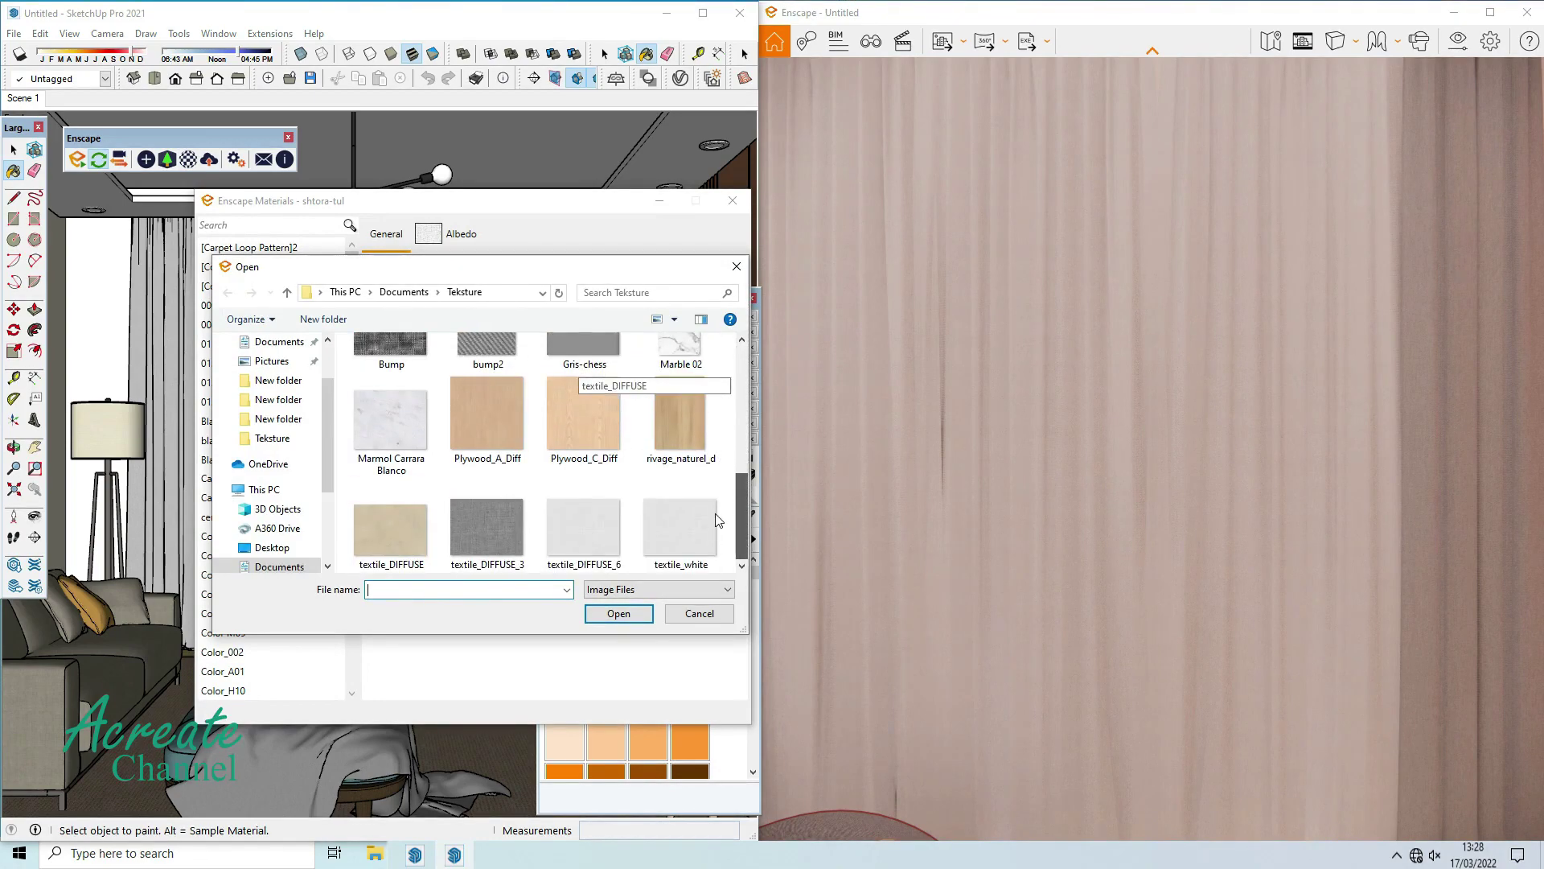
pyautogui.click(603, 390)
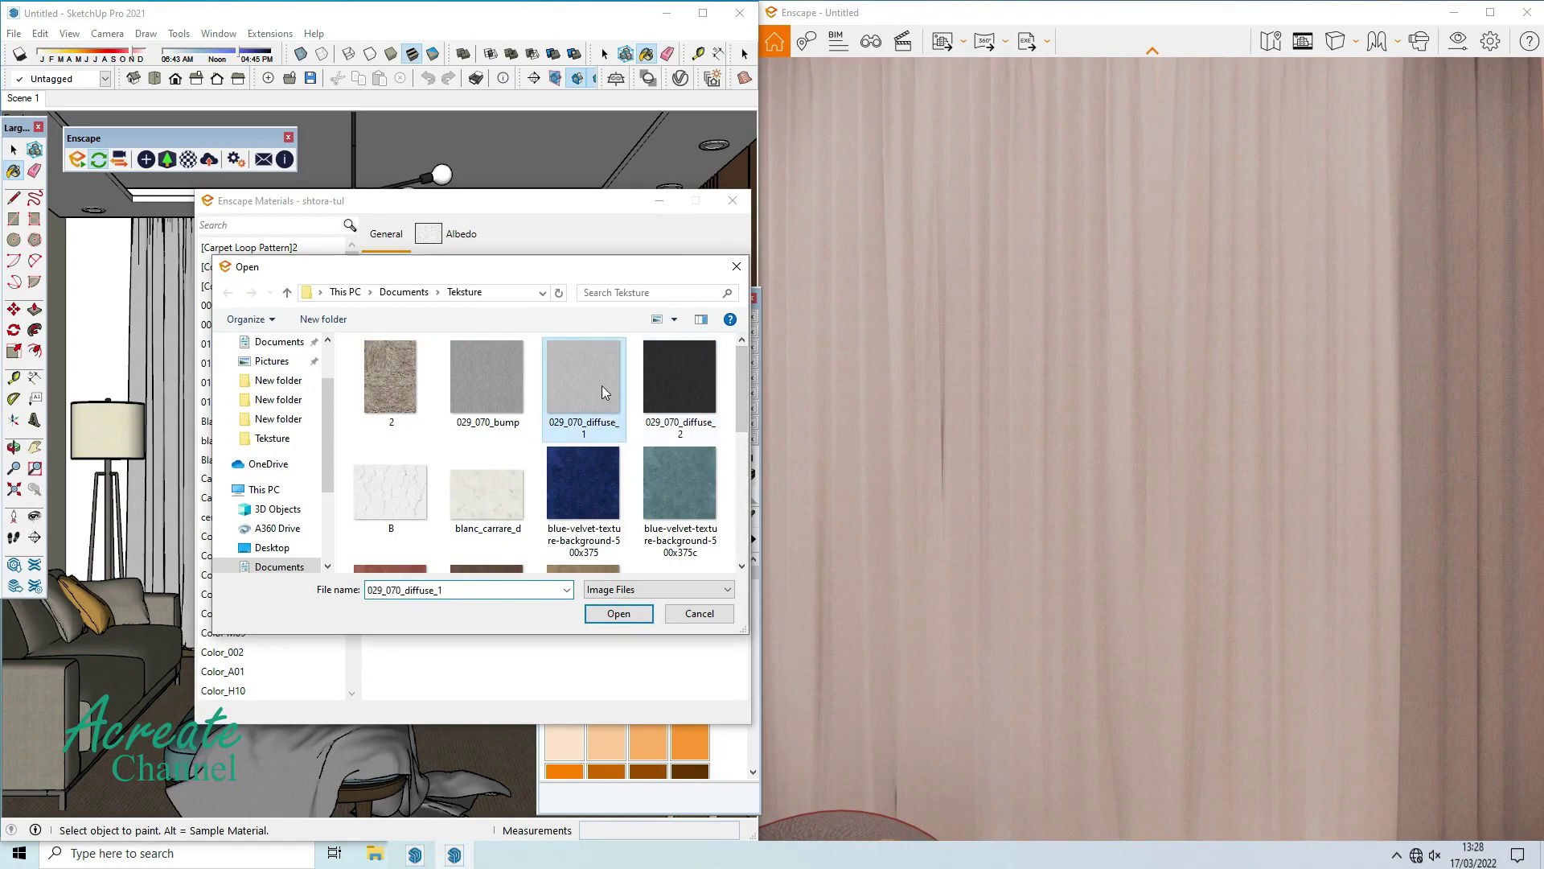
pyautogui.click(618, 615)
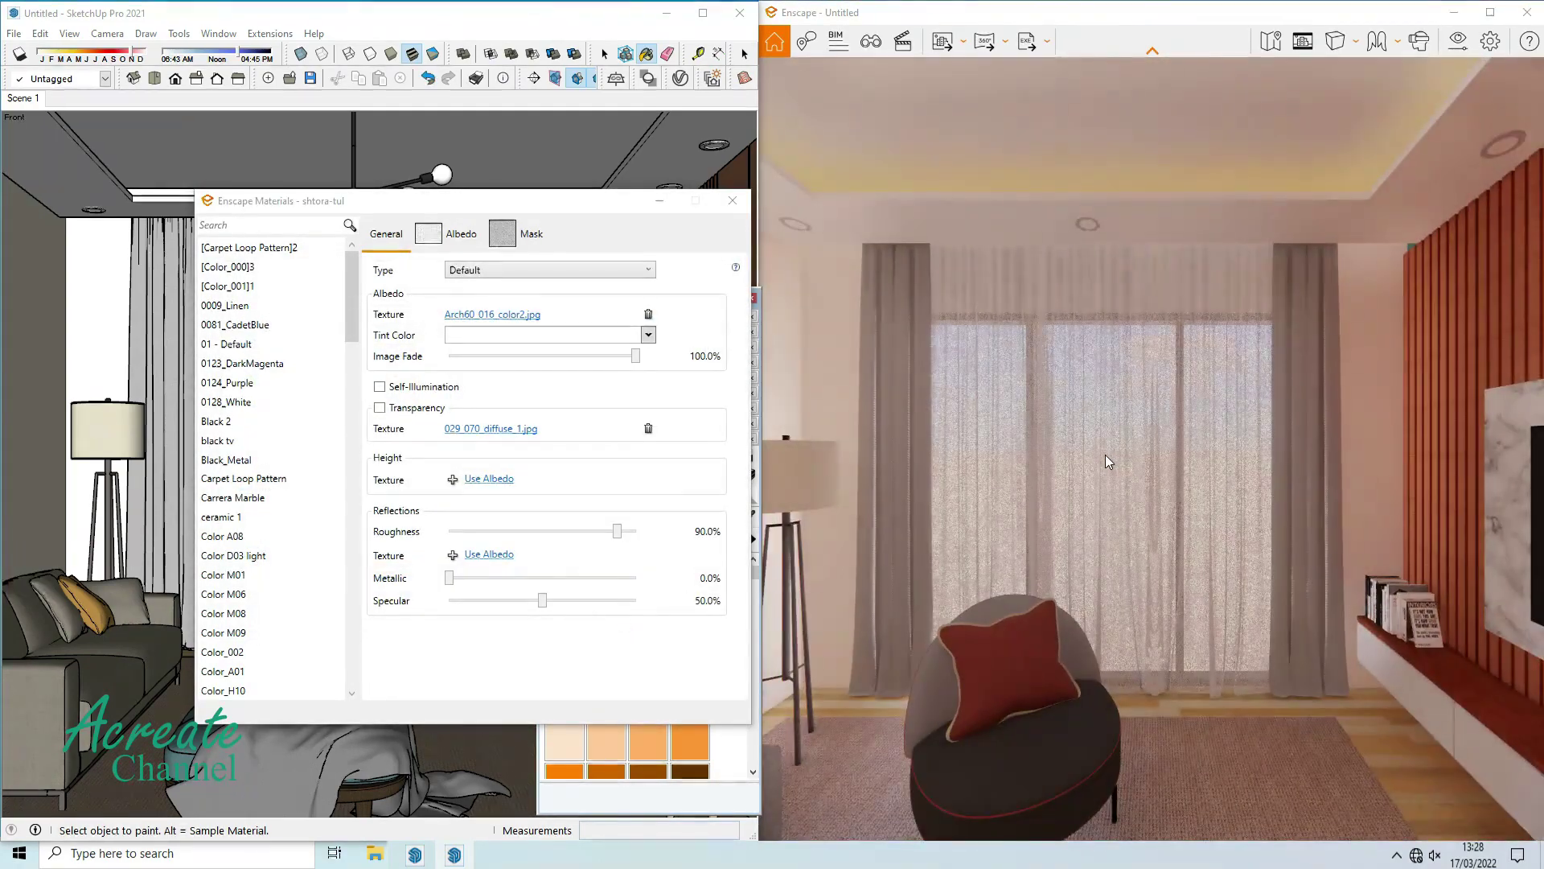
# In Visual Settings, set the Sky horizon source to Urban, rotated to 137°.
pyautogui.click(1457, 41)
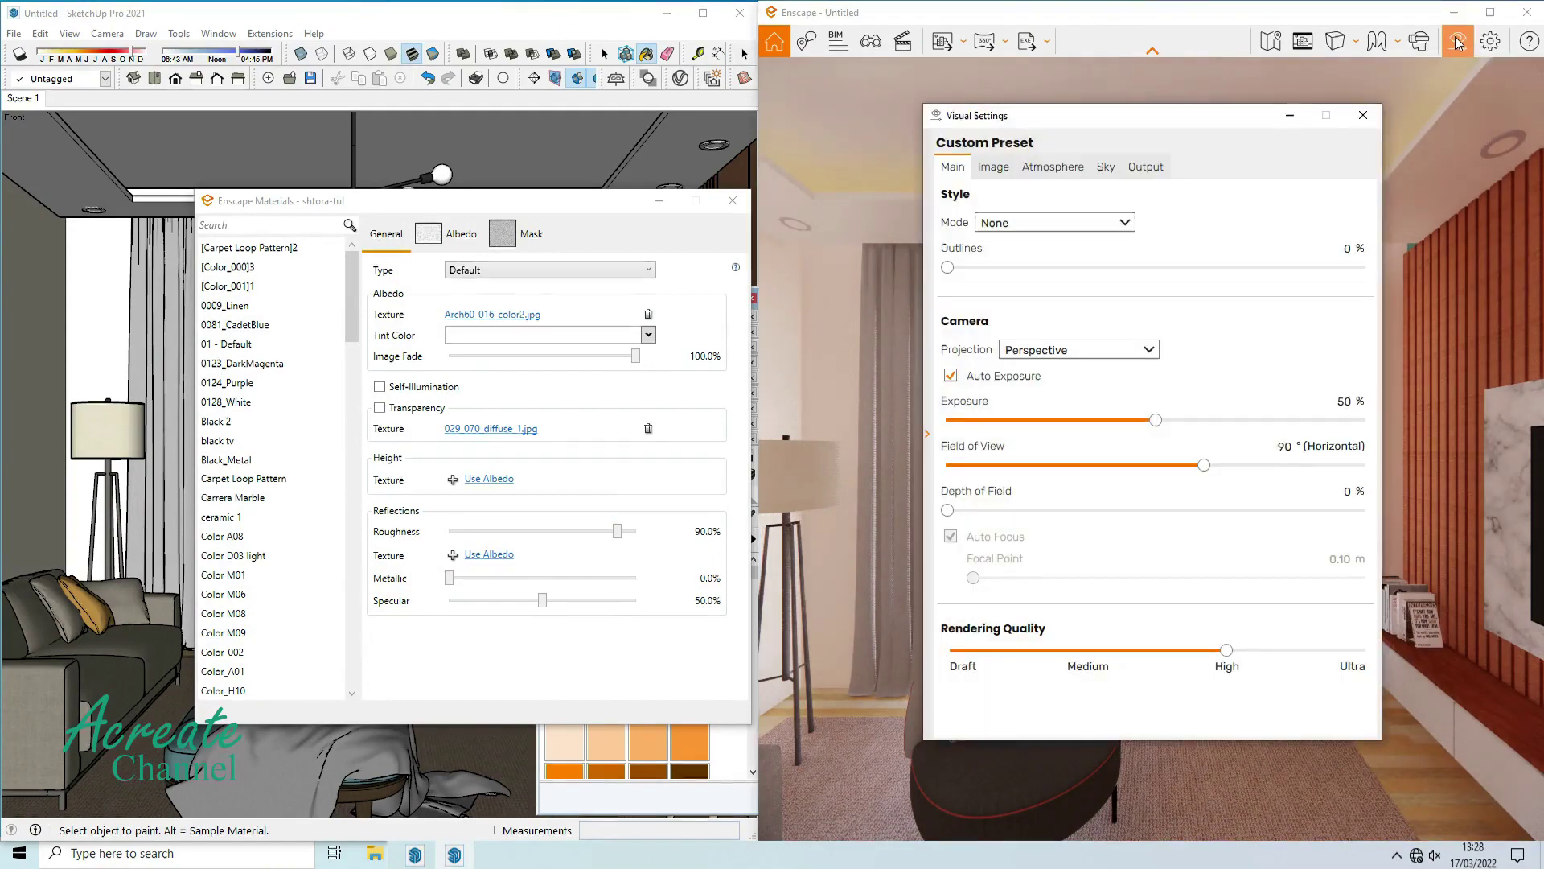
pyautogui.click(1107, 168)
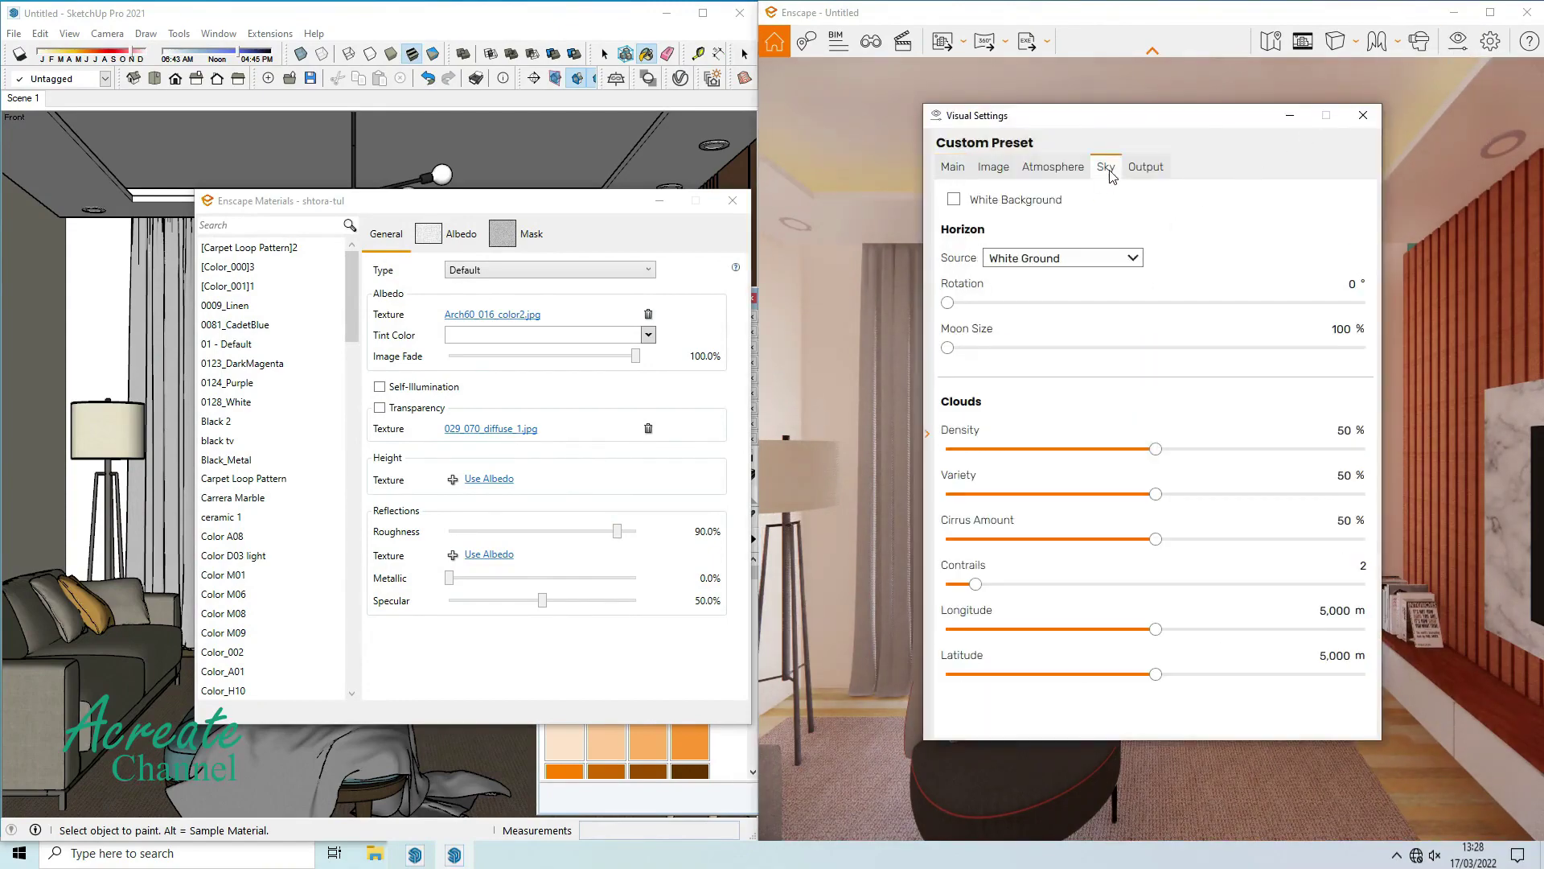
pyautogui.moveTo(1166, 123); pyautogui.dragTo(676, 180)
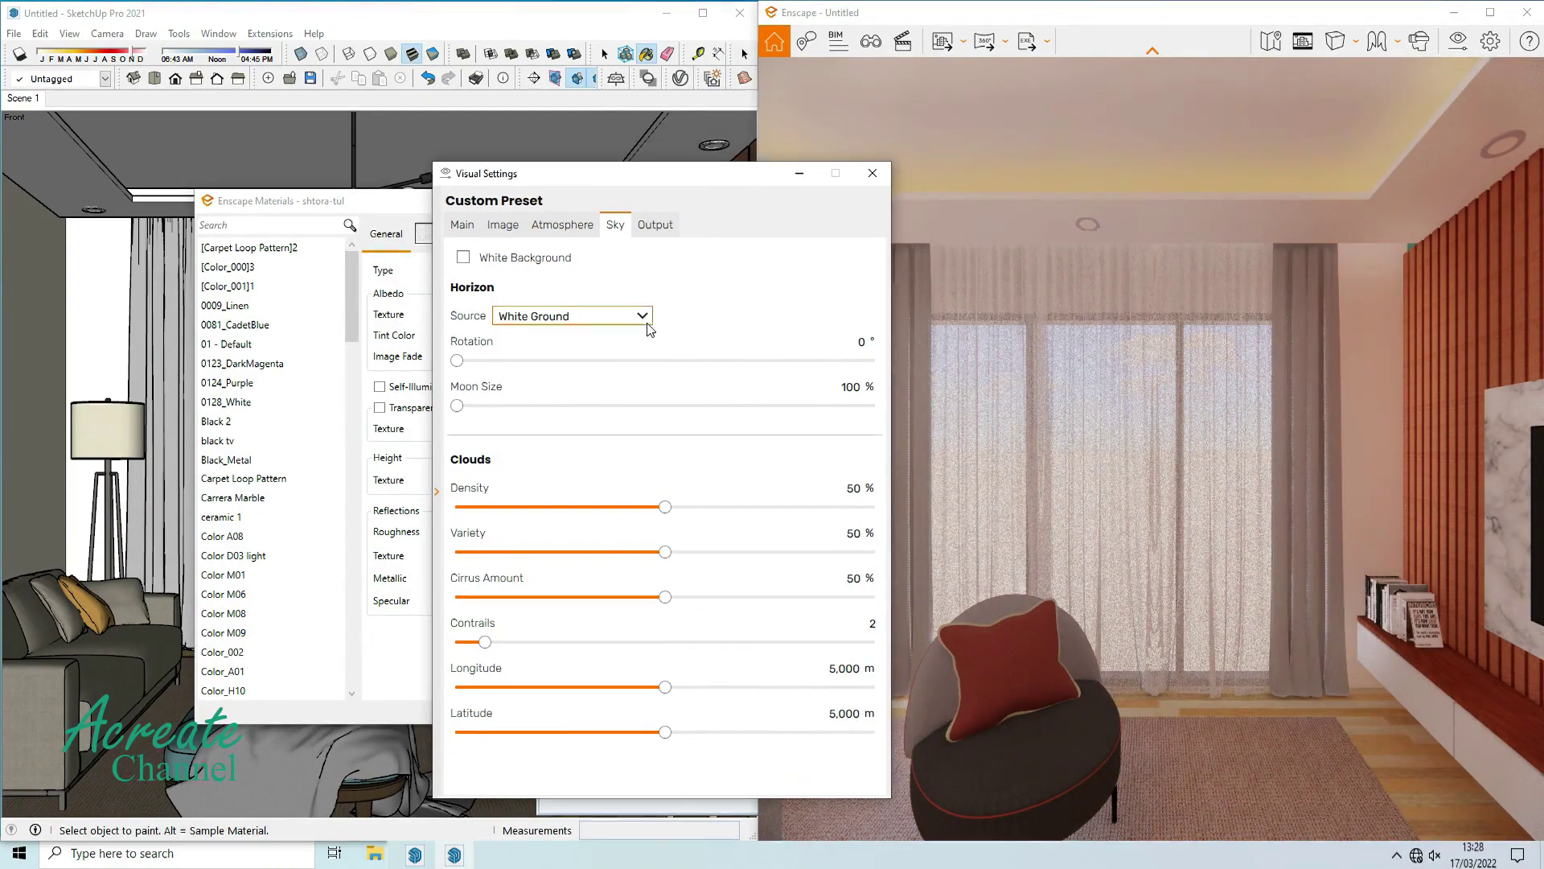
pyautogui.click(642, 318)
pyautogui.click(599, 426)
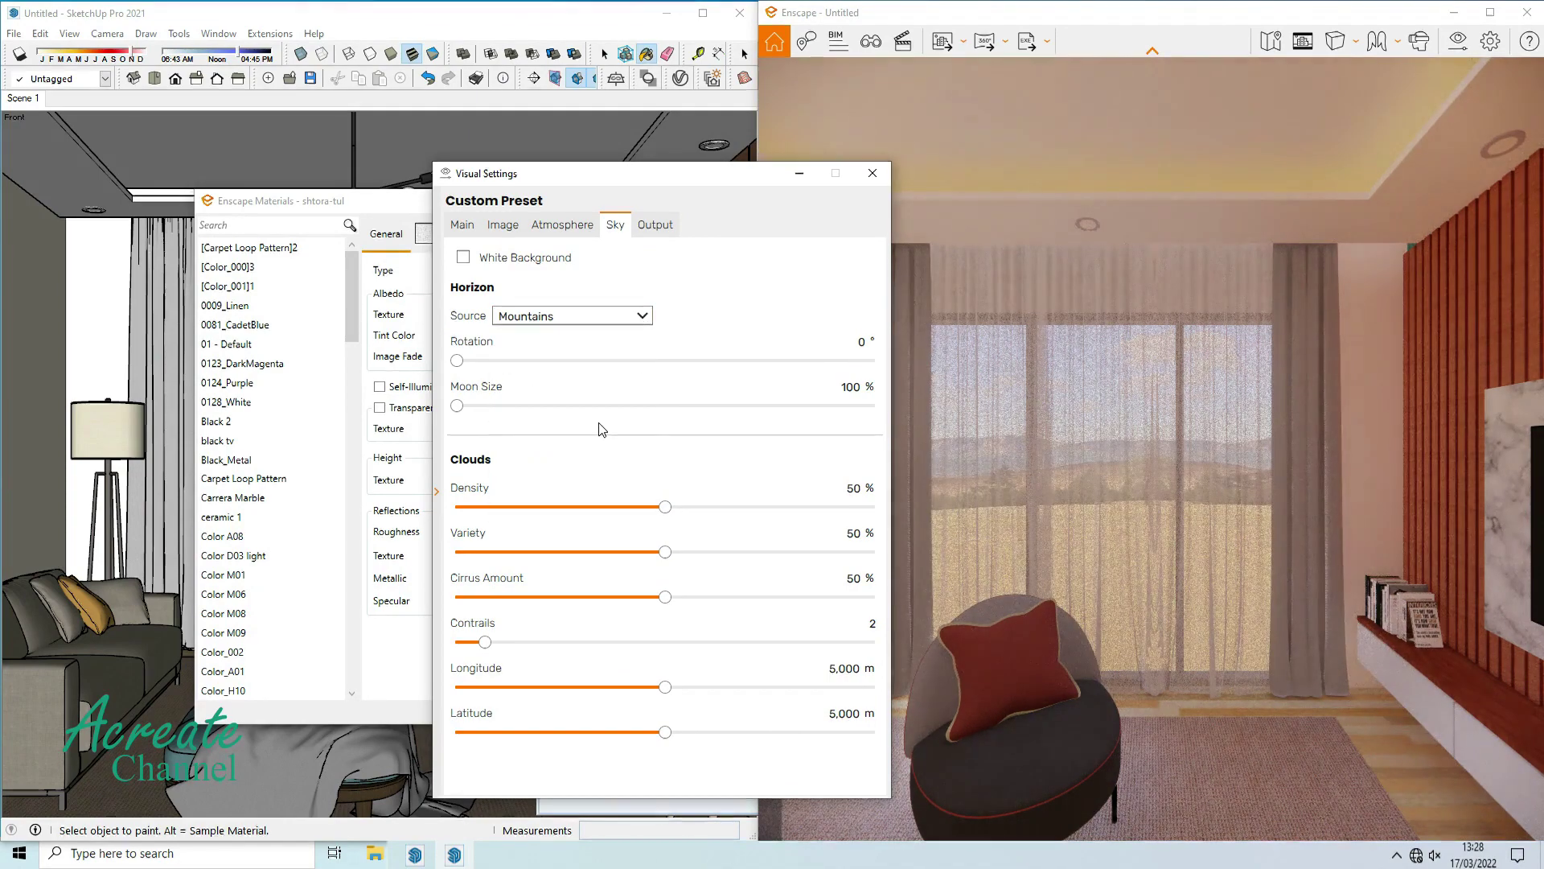
pyautogui.click(643, 316)
pyautogui.click(586, 441)
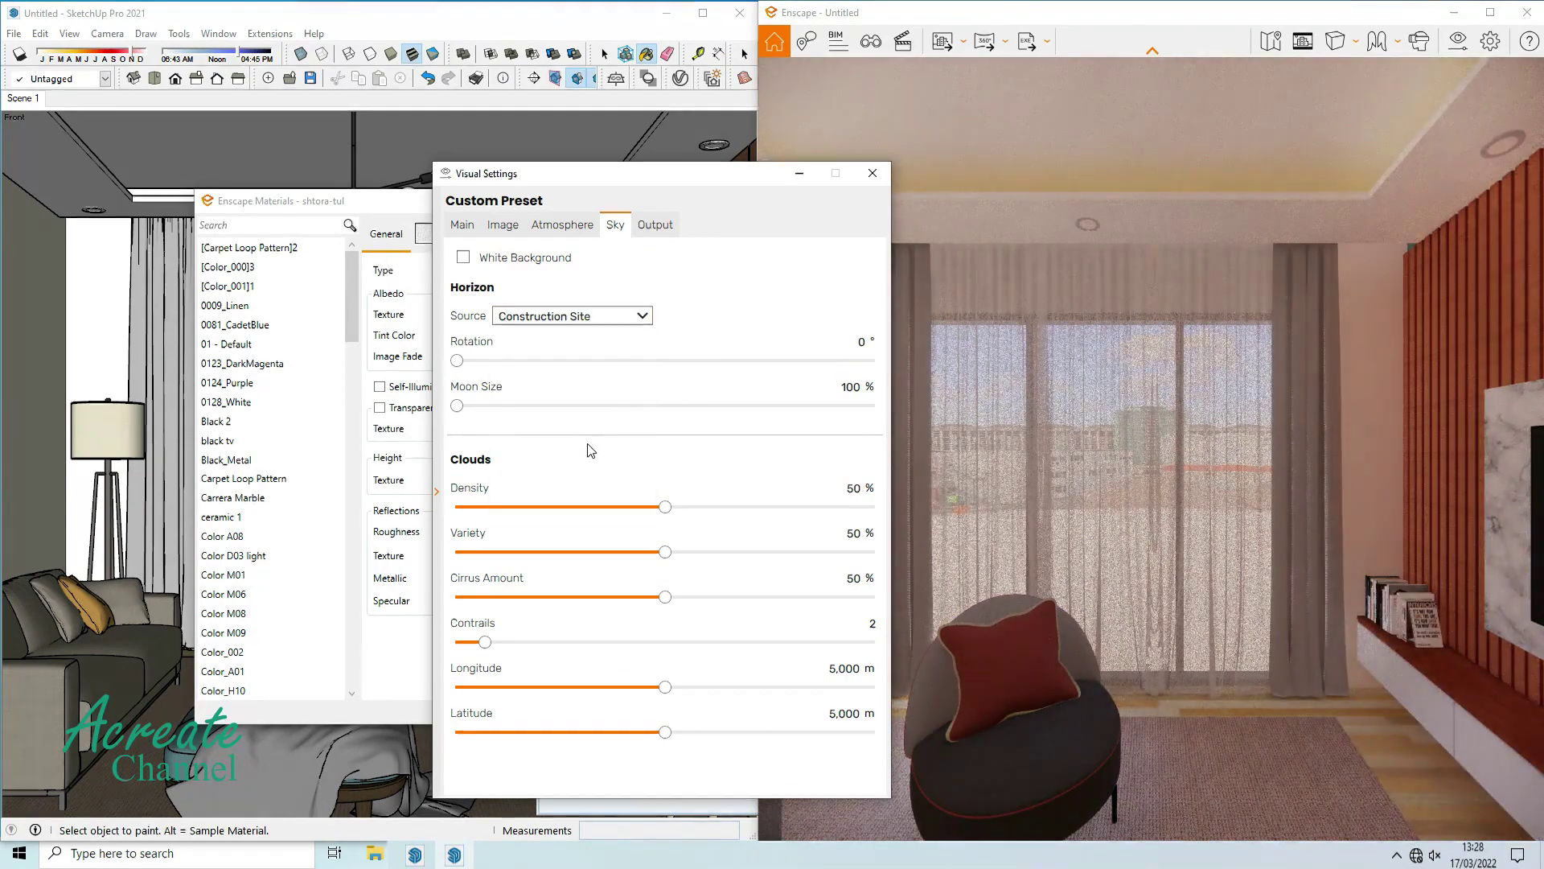
pyautogui.click(647, 315)
pyautogui.click(595, 464)
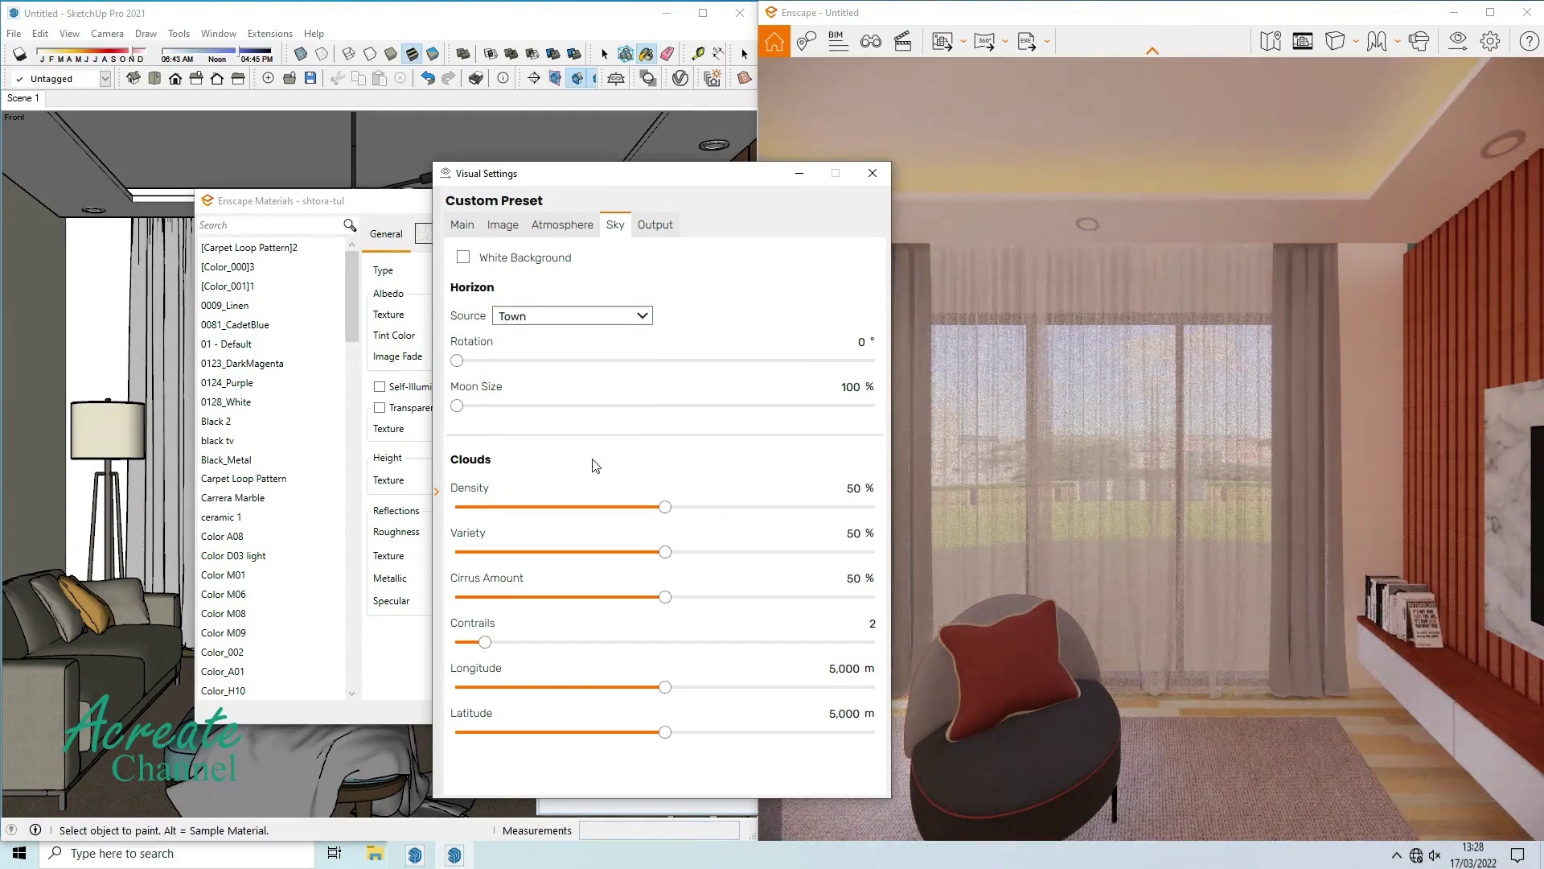
pyautogui.click(642, 317)
pyautogui.click(576, 488)
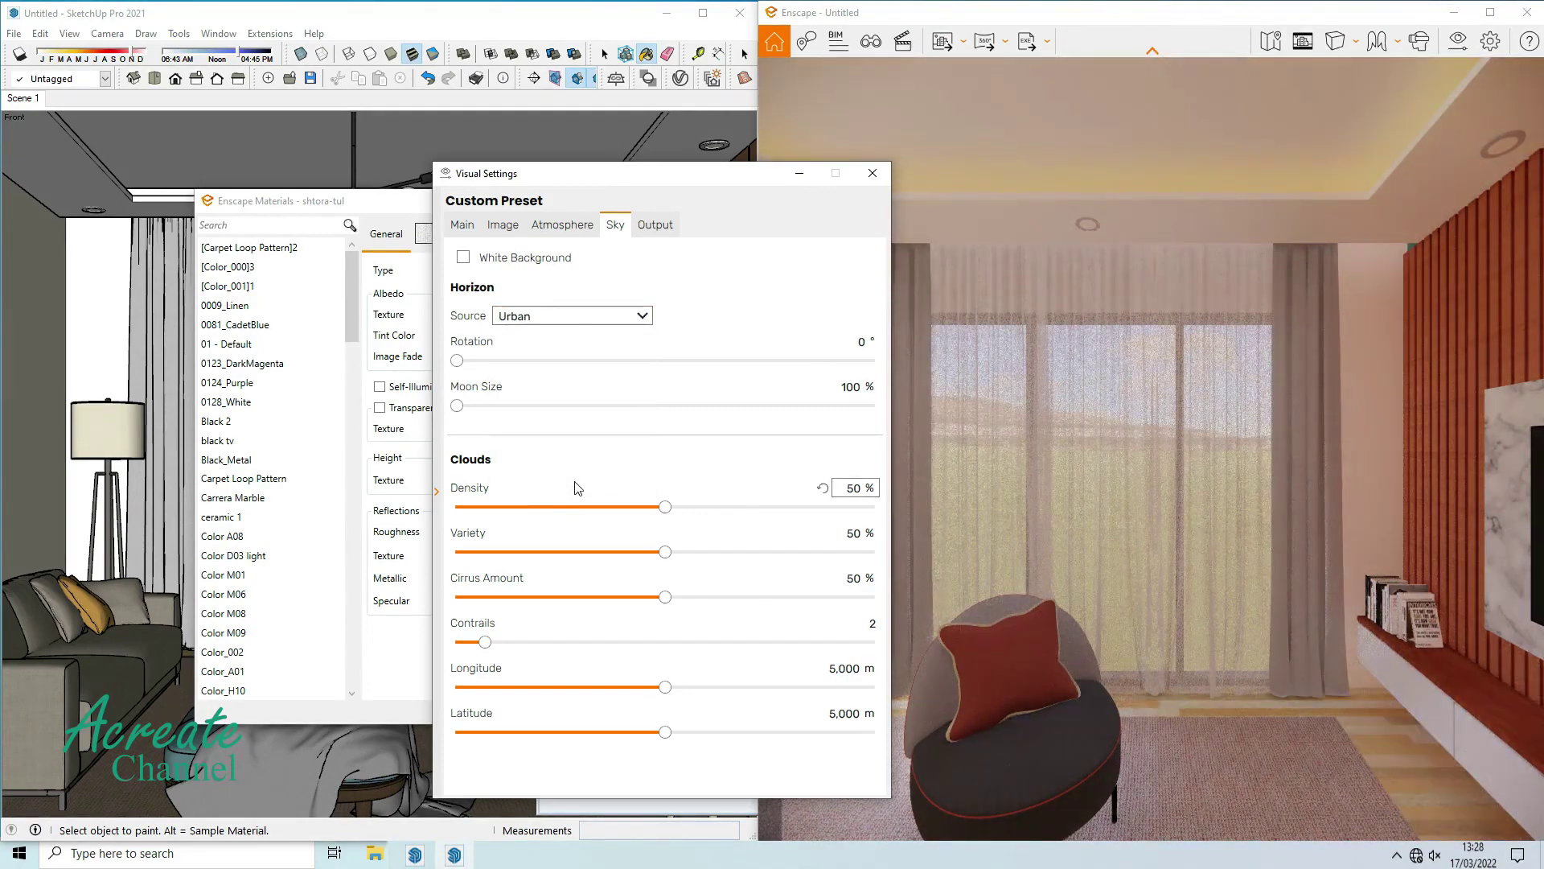
pyautogui.moveTo(709, 177); pyautogui.dragTo(583, 173)
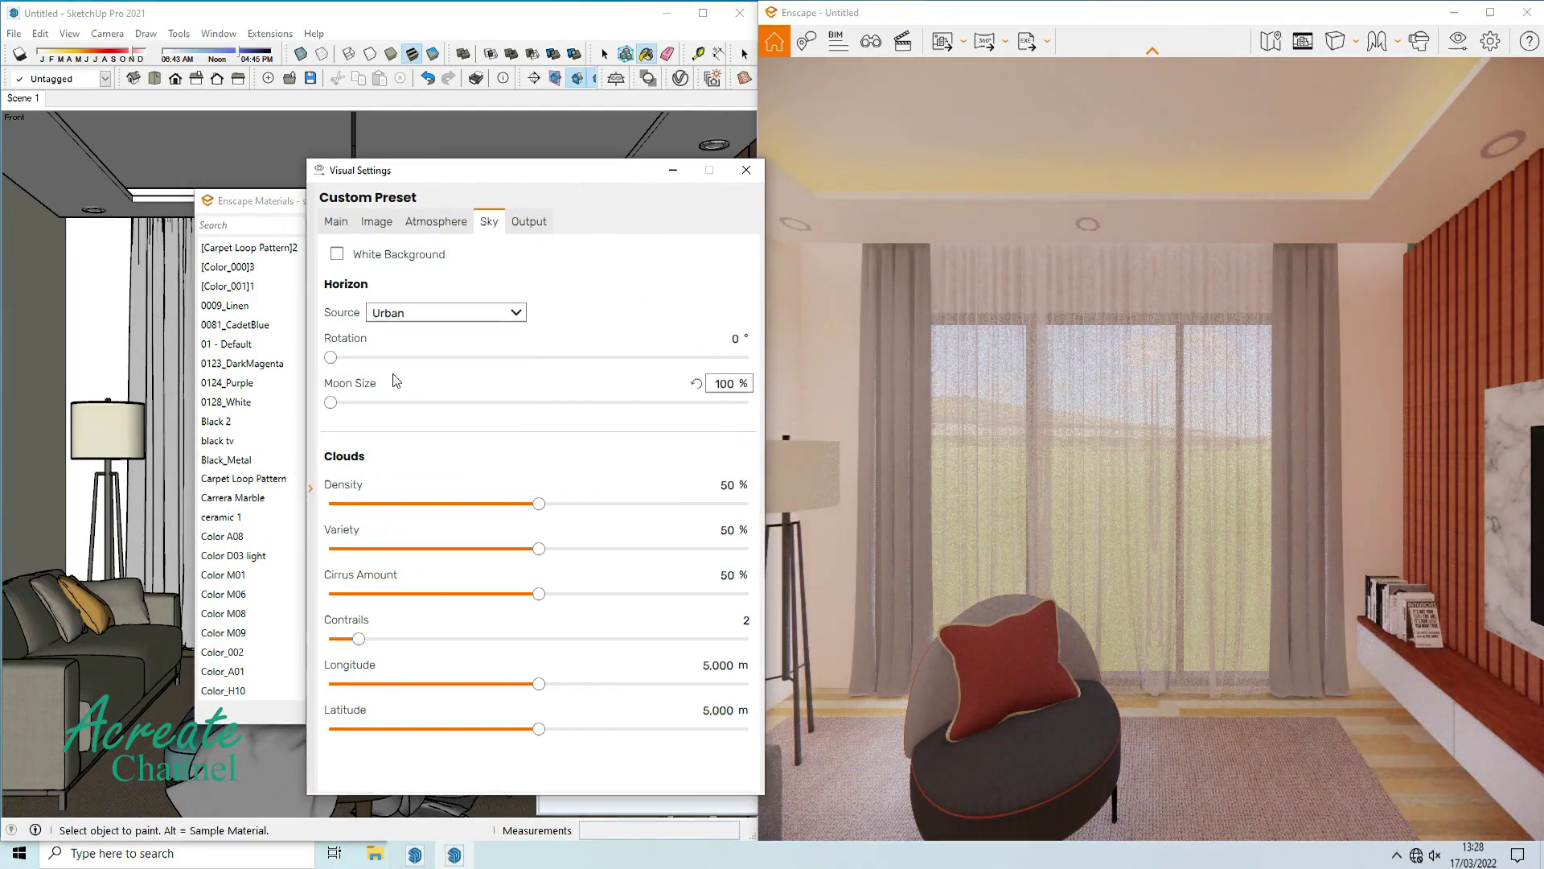
pyautogui.moveTo(331, 357); pyautogui.dragTo(494, 359)
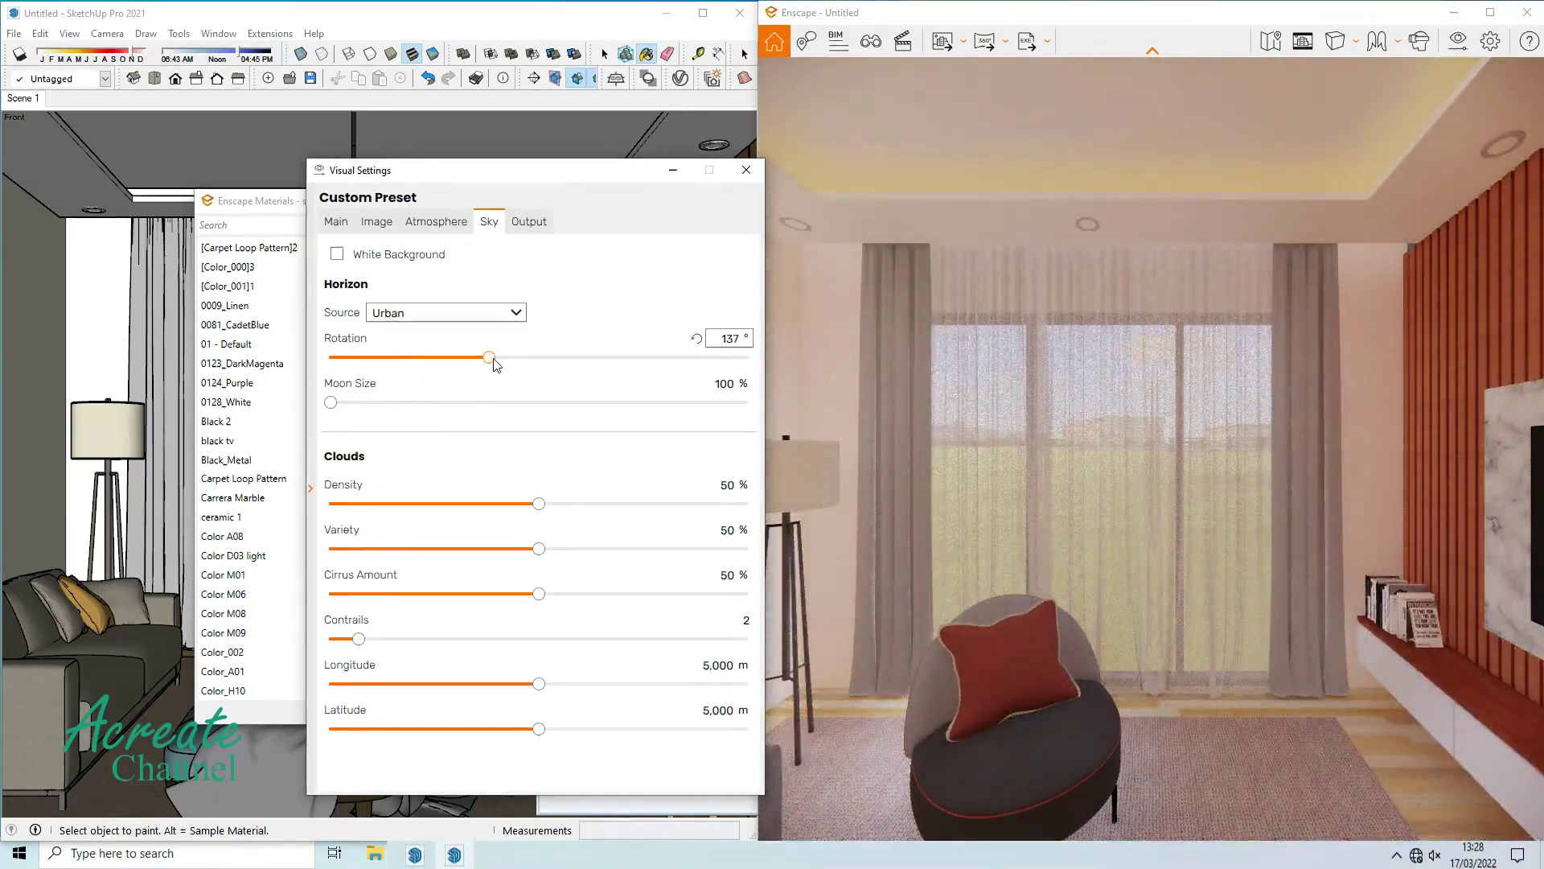
# Lower Main exposure to 47% and Atmosphere sun brightness to 76%.
pyautogui.click(336, 222)
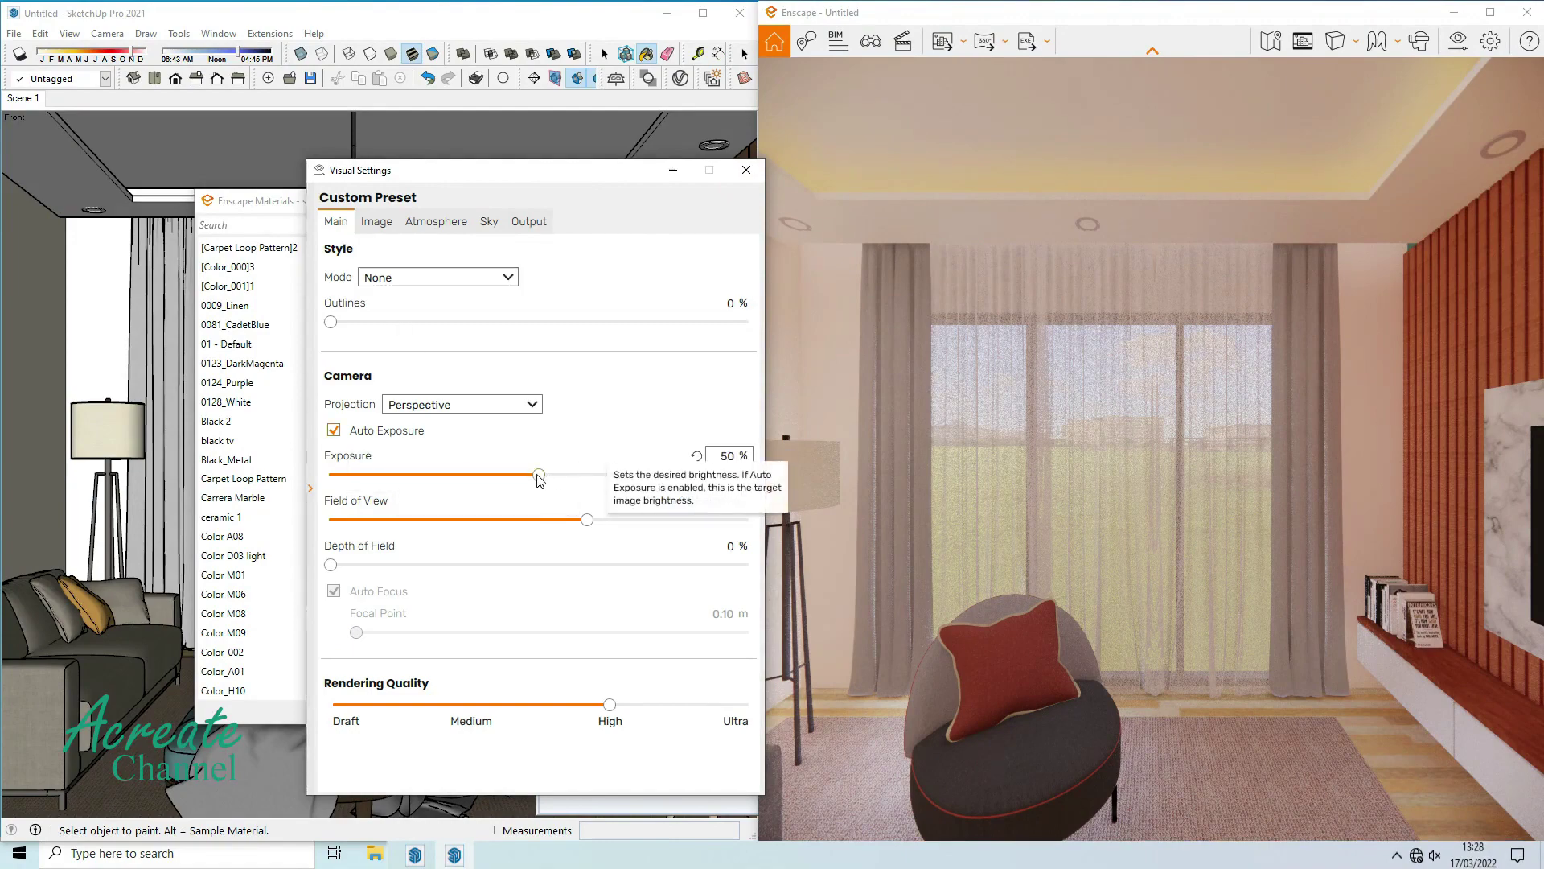
pyautogui.moveTo(539, 475)
pyautogui.mouseDown()
pyautogui.moveTo(561, 475)
pyautogui.moveTo(538, 488)
pyautogui.mouseUp()
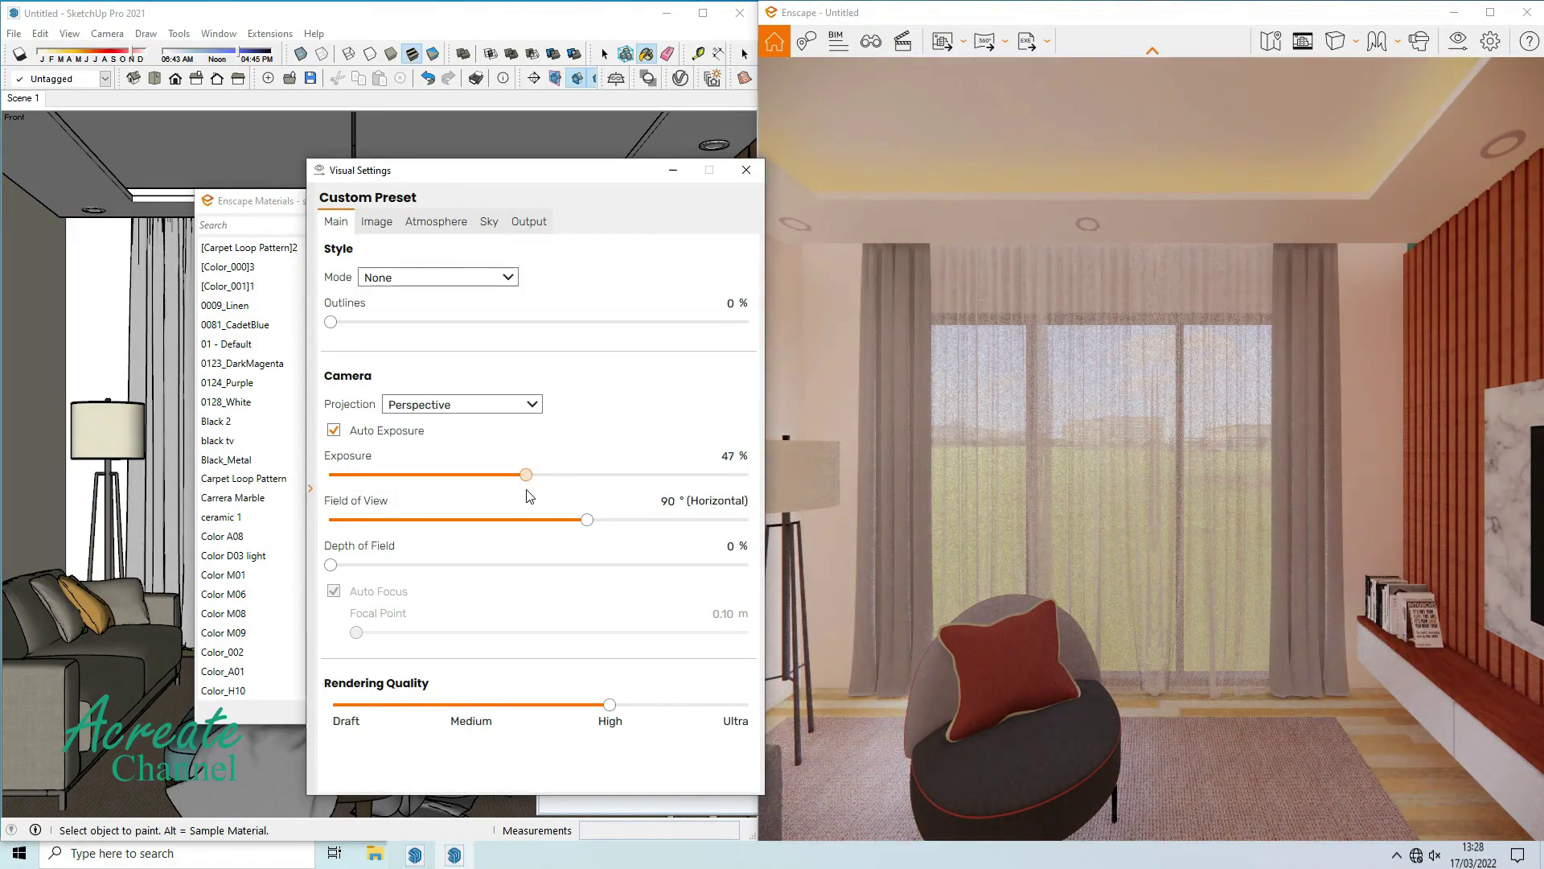
pyautogui.click(376, 222)
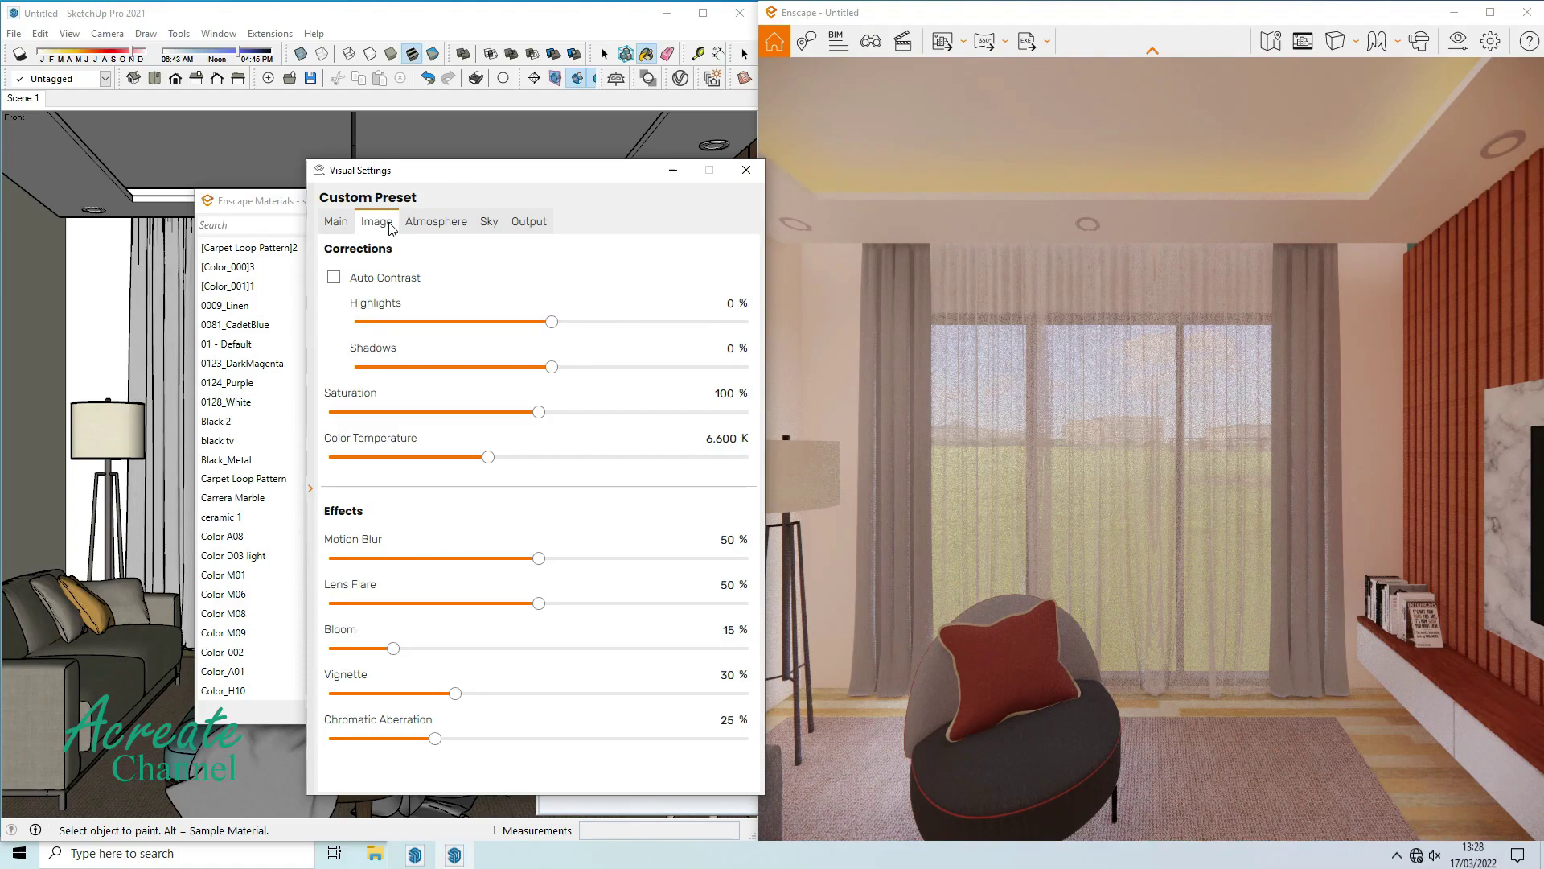
pyautogui.click(447, 230)
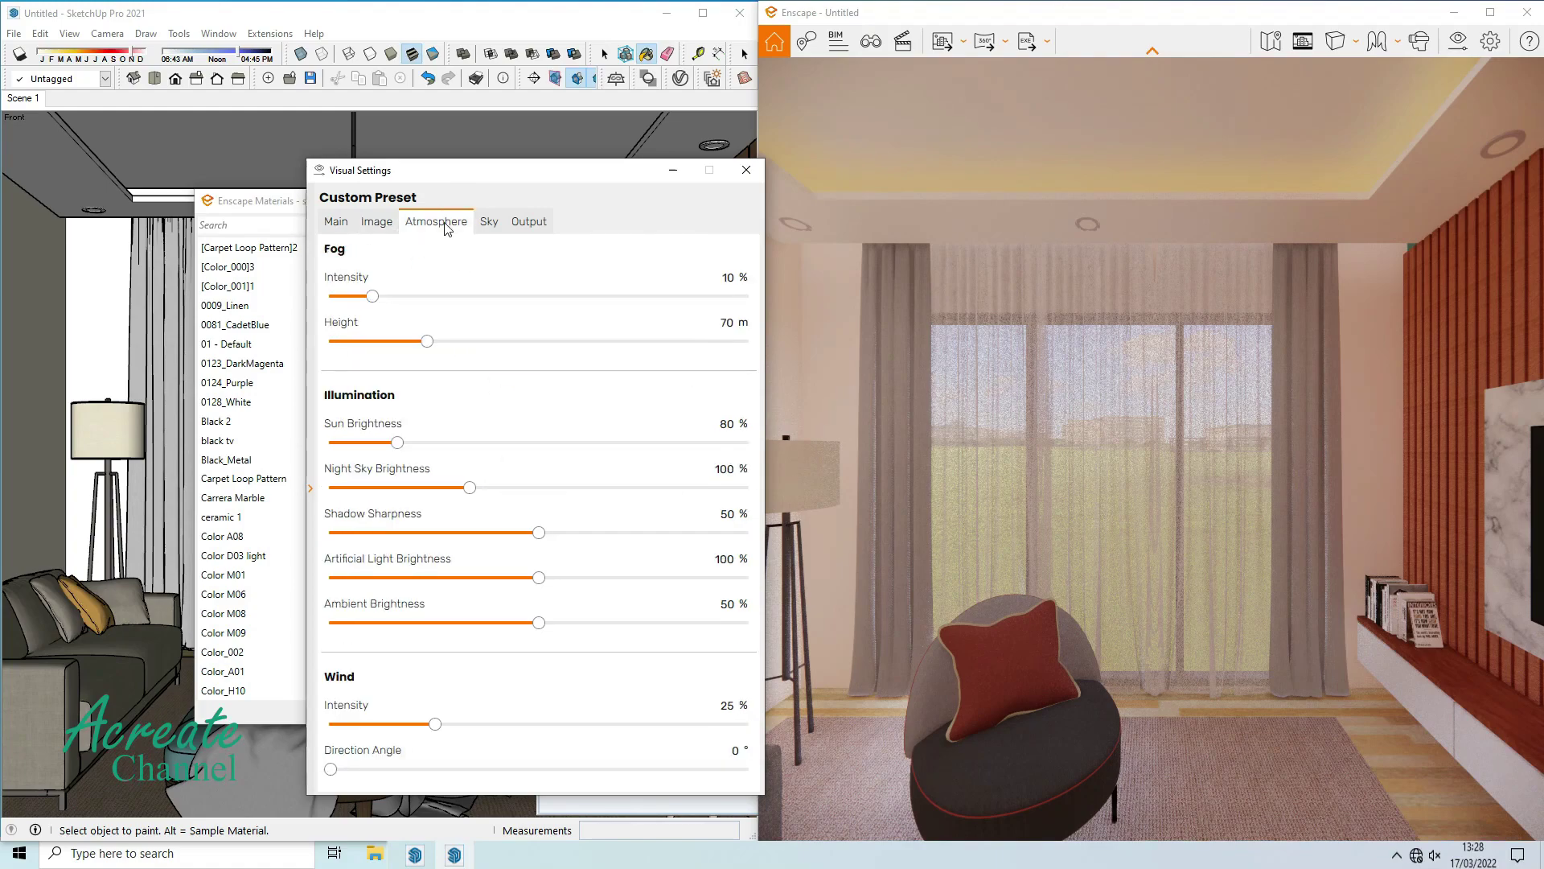
pyautogui.moveTo(399, 447); pyautogui.dragTo(396, 452)
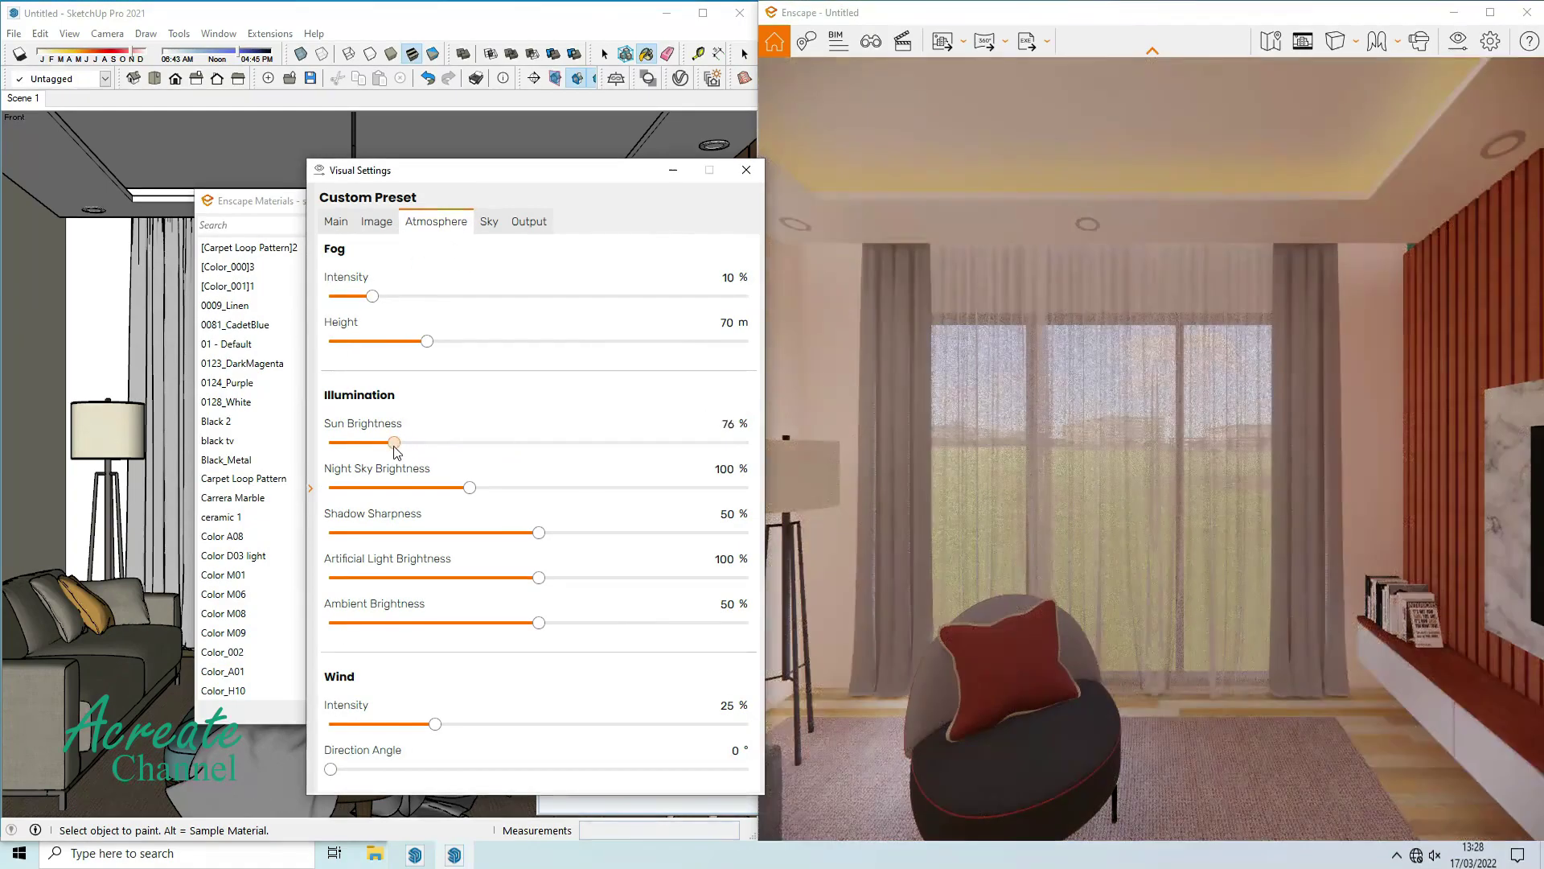
# Give the curtain's Material34 a 029_070_diffuse_1.jpg bump map at 3.00 in Enscape Materials.
pyautogui.click(748, 172)
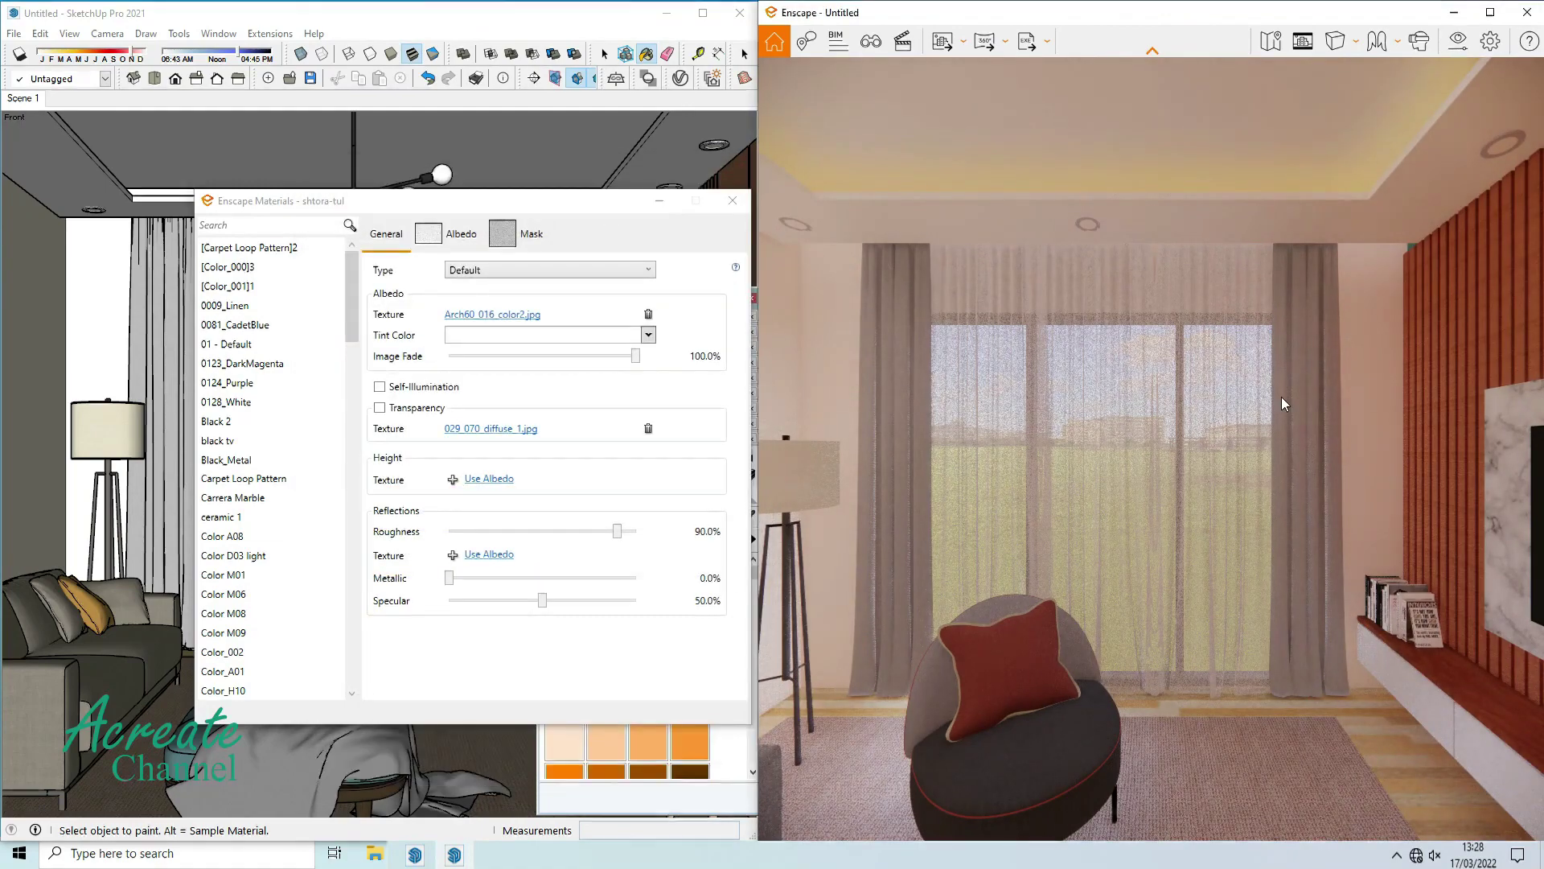
pyautogui.click(753, 519)
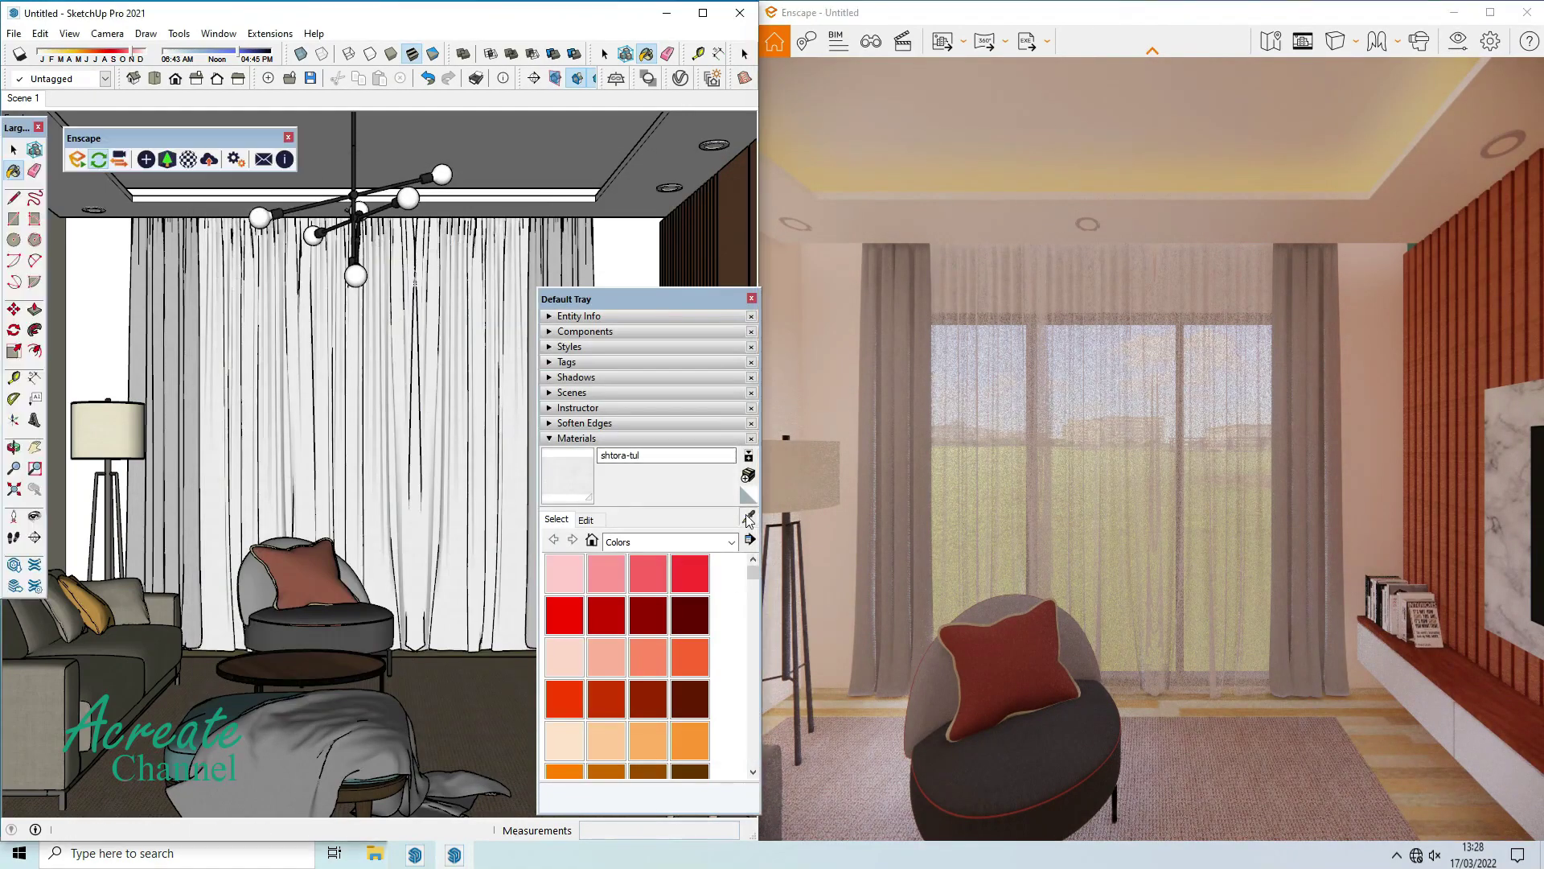
pyautogui.click(193, 343)
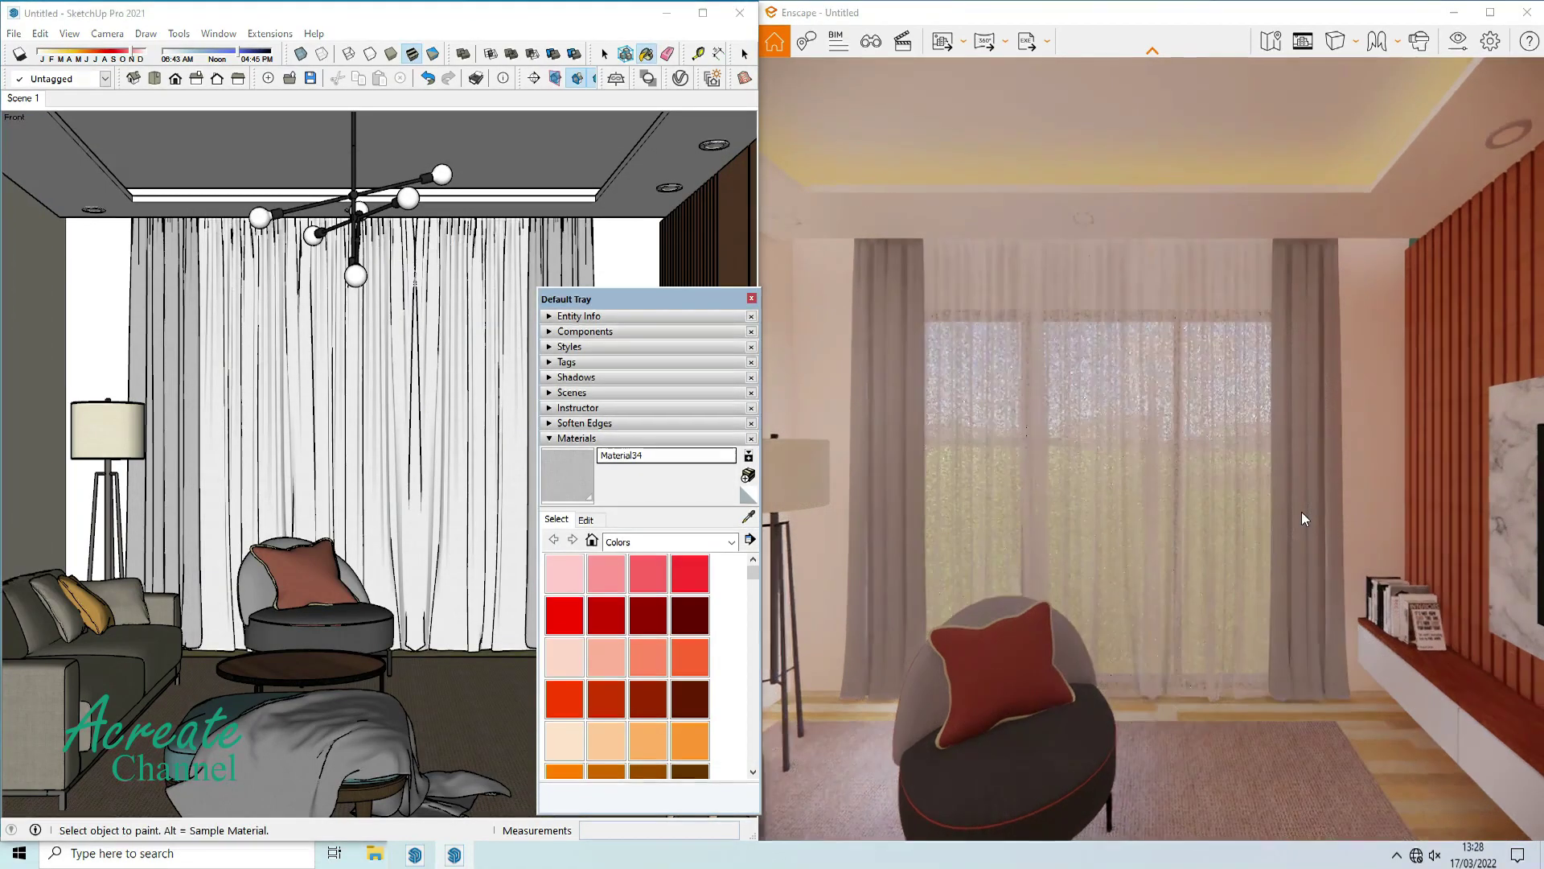
pyautogui.scroll(5, 1302, 513)
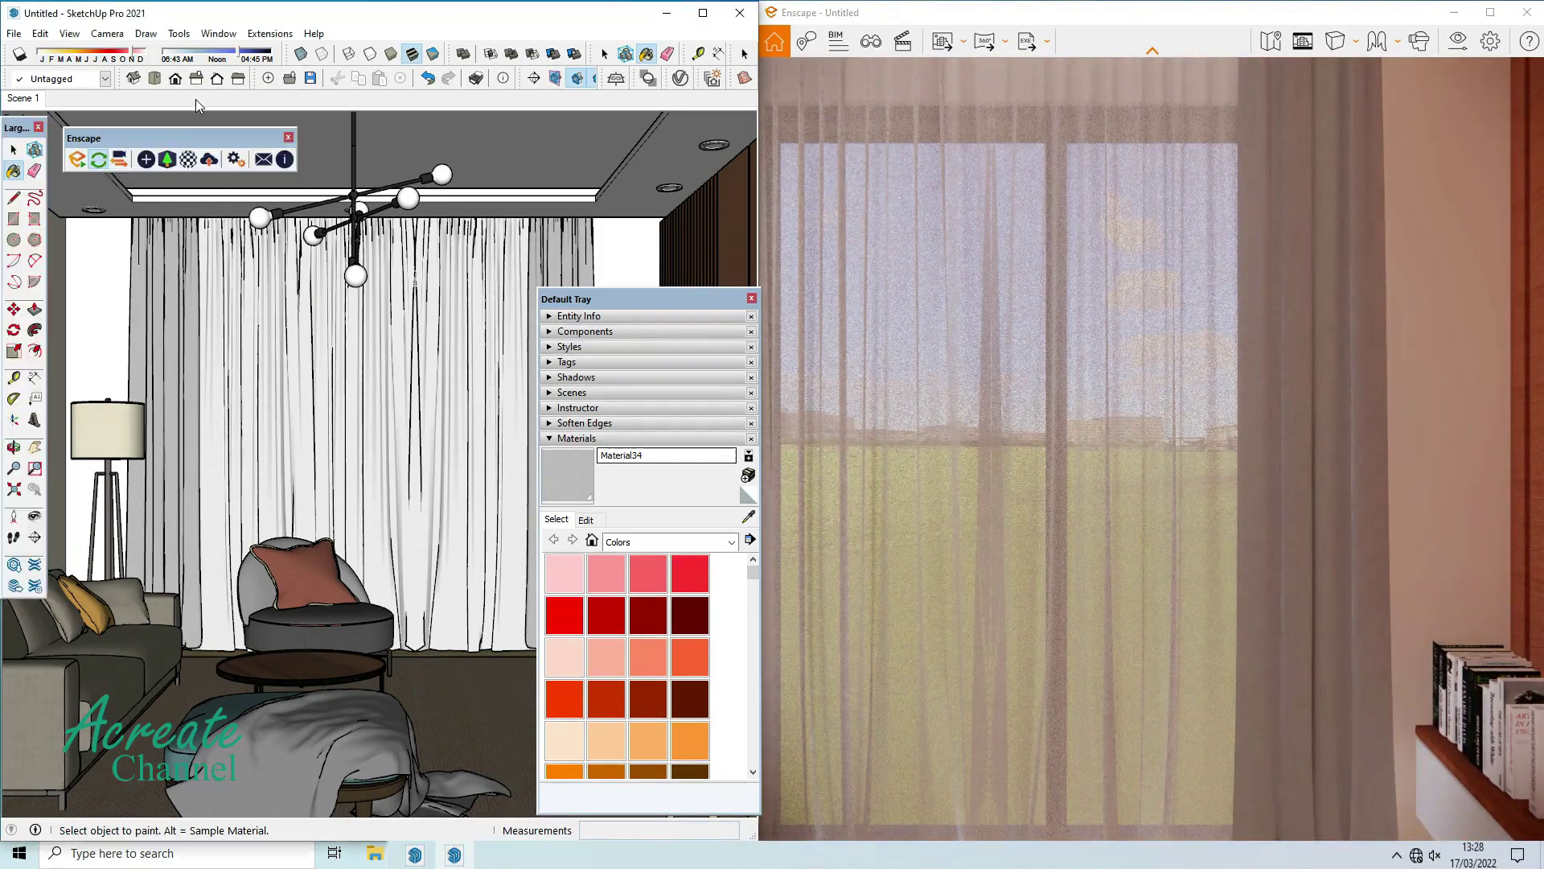
pyautogui.click(188, 162)
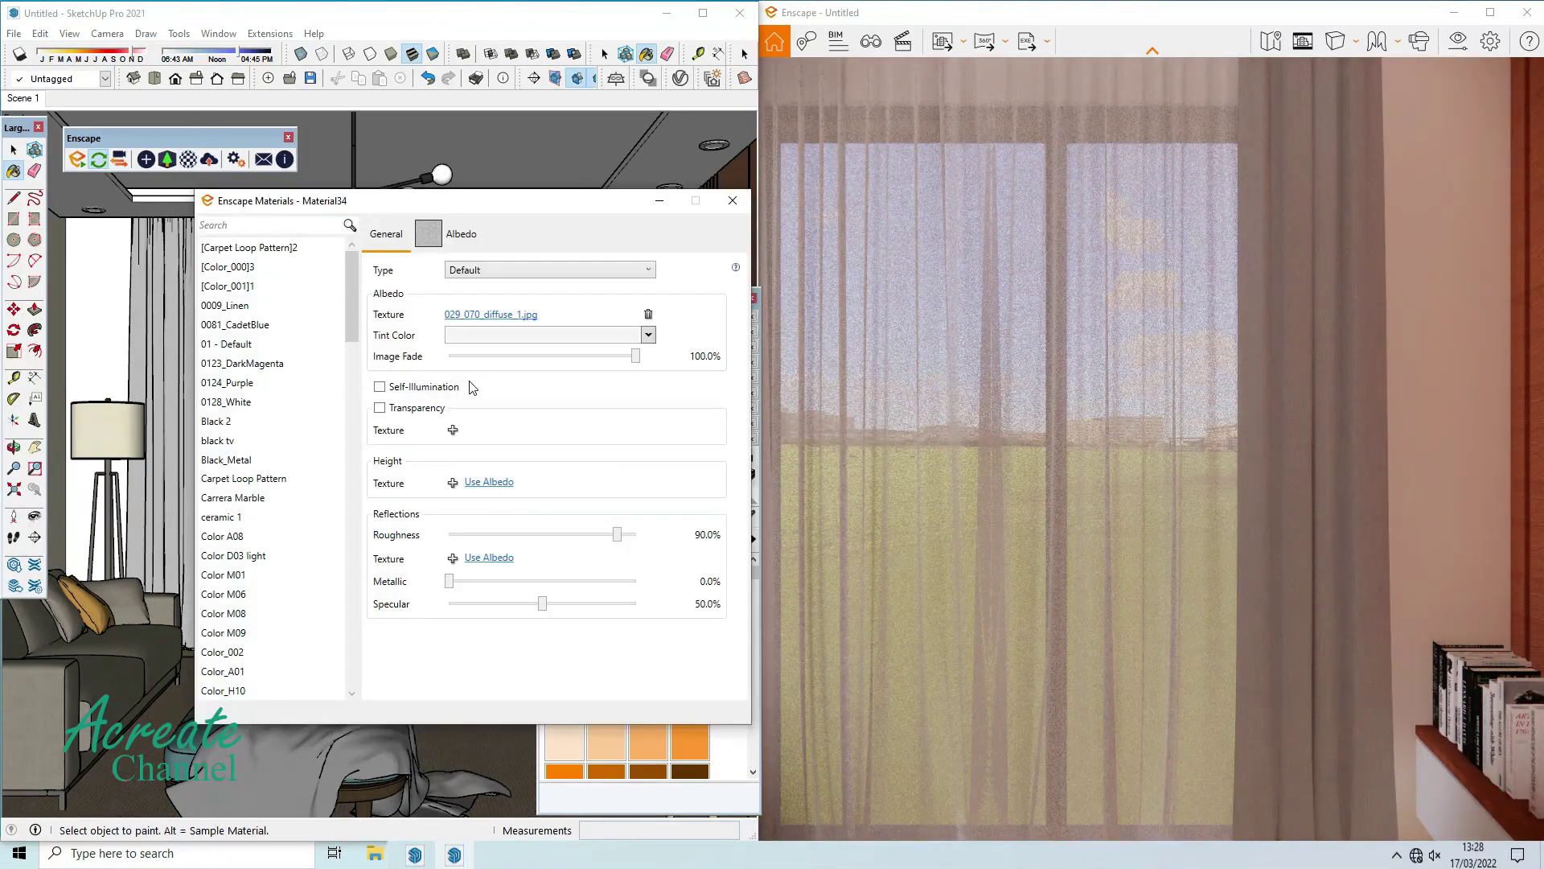
pyautogui.click(489, 481)
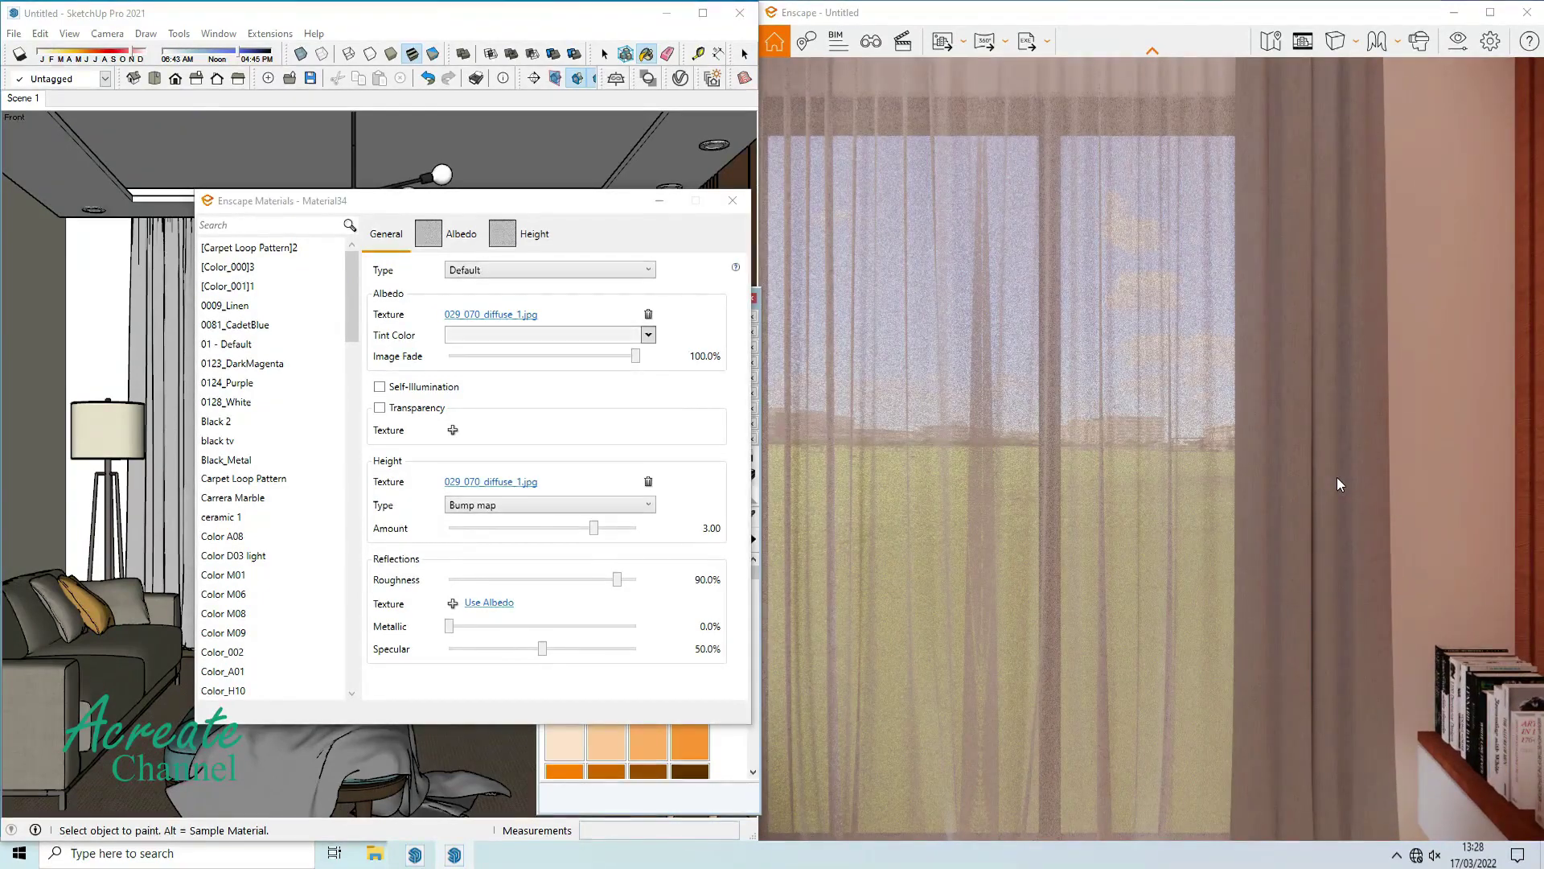
pyautogui.click(732, 201)
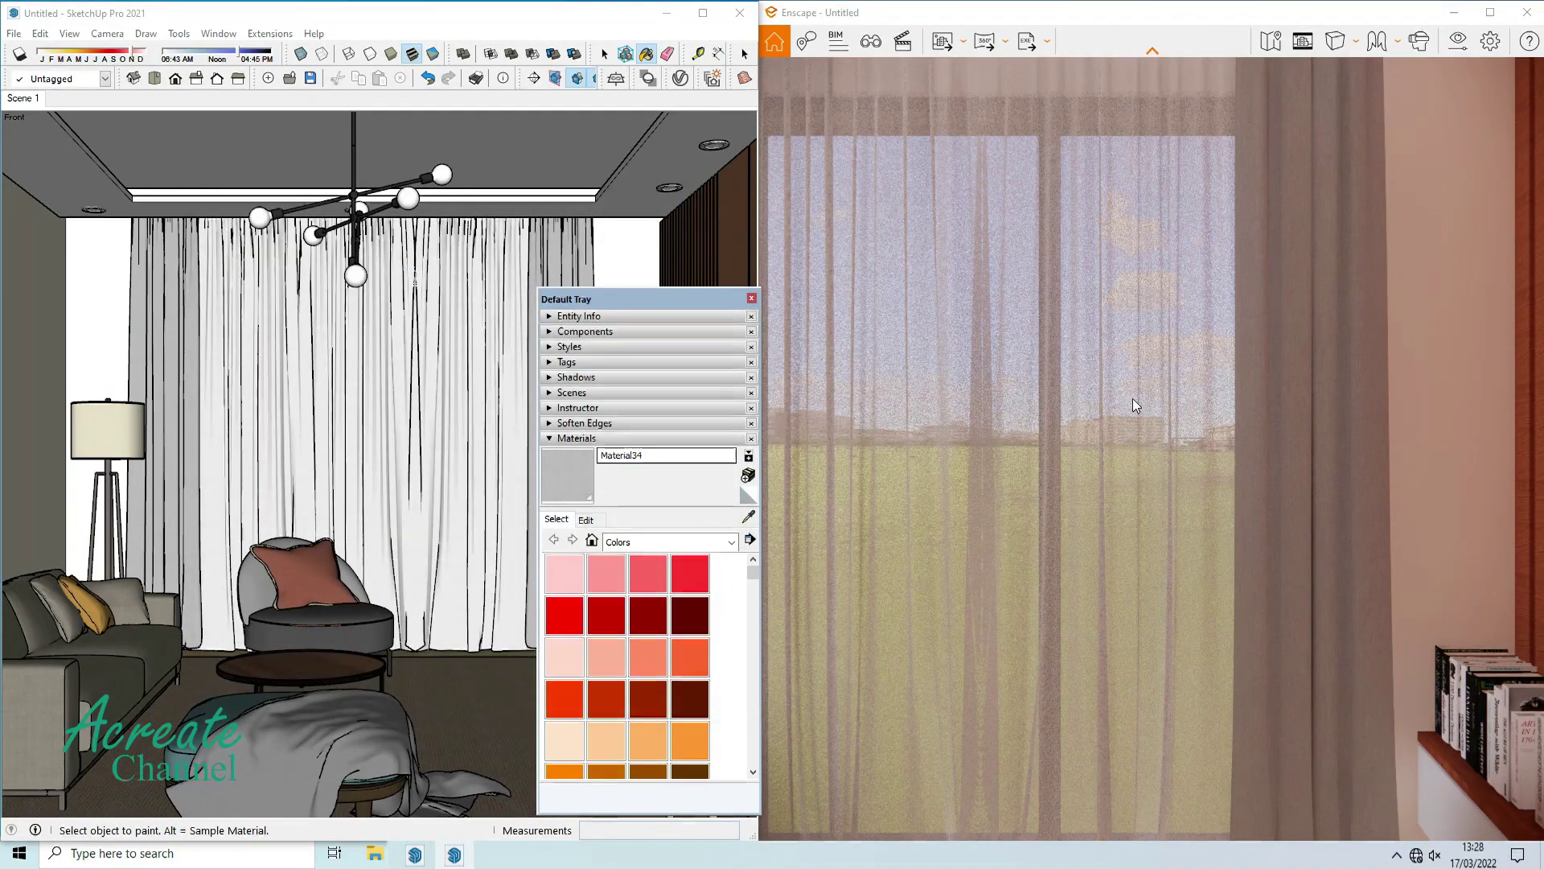
# Eyedrop Wood Veneer 02 from the slatted wood wall.
pyautogui.scroll(-5, 1132, 398)
pyautogui.scroll(5, 1155, 389)
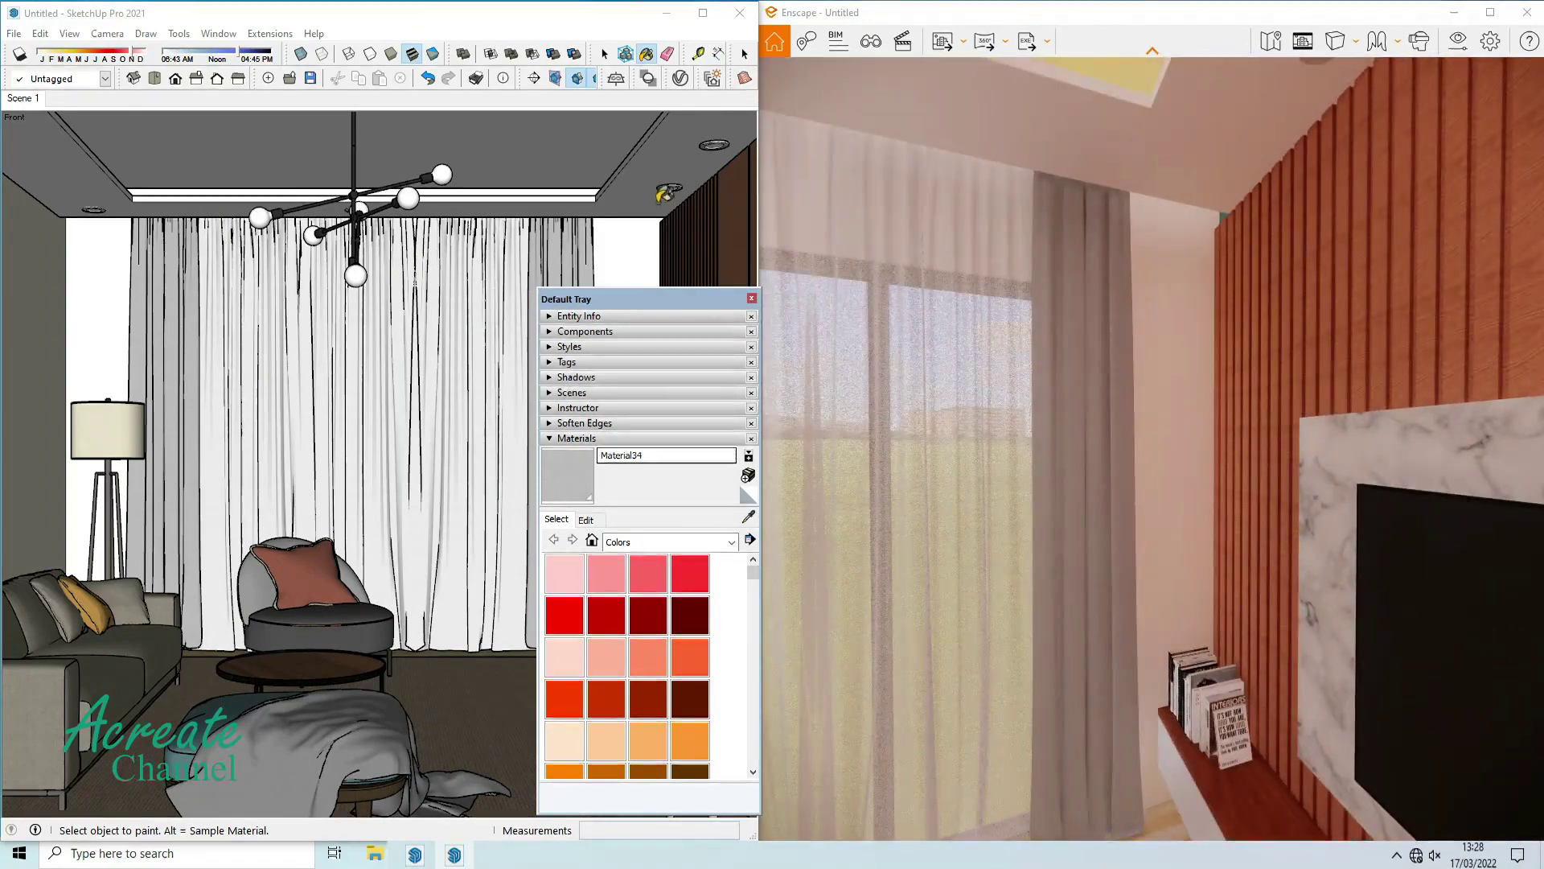
pyautogui.moveTo(643, 300); pyautogui.dragTo(371, 320)
pyautogui.click(477, 536)
pyautogui.click(732, 276)
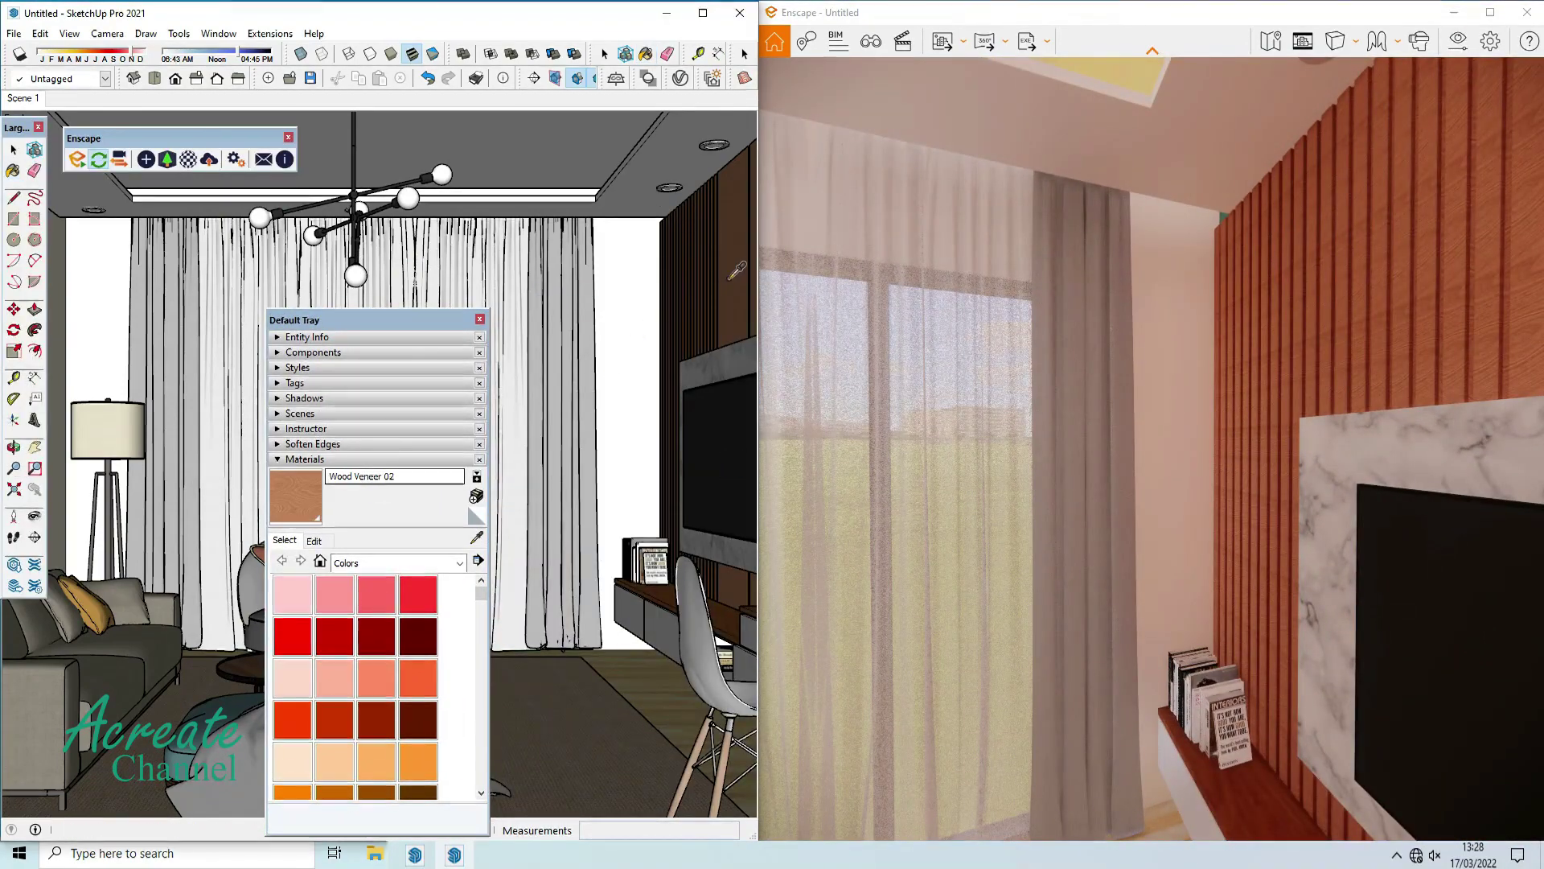
# Replace Wood Veneer 02's albedo with Plywood_A_Diff and enable explicit texture size.
pyautogui.click(190, 164)
pyautogui.click(481, 316)
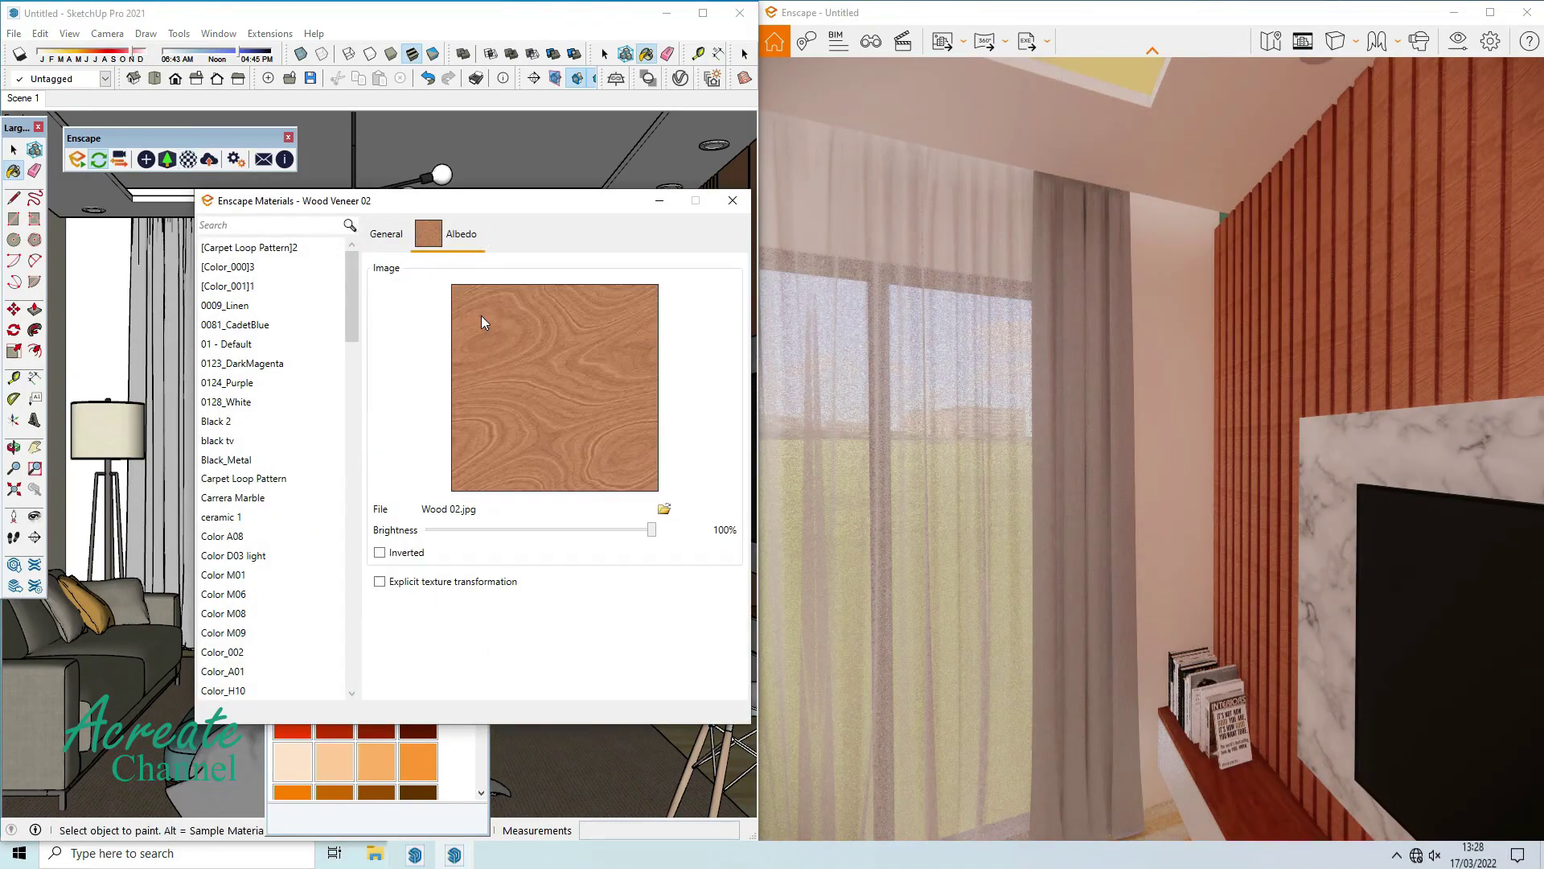
pyautogui.click(663, 508)
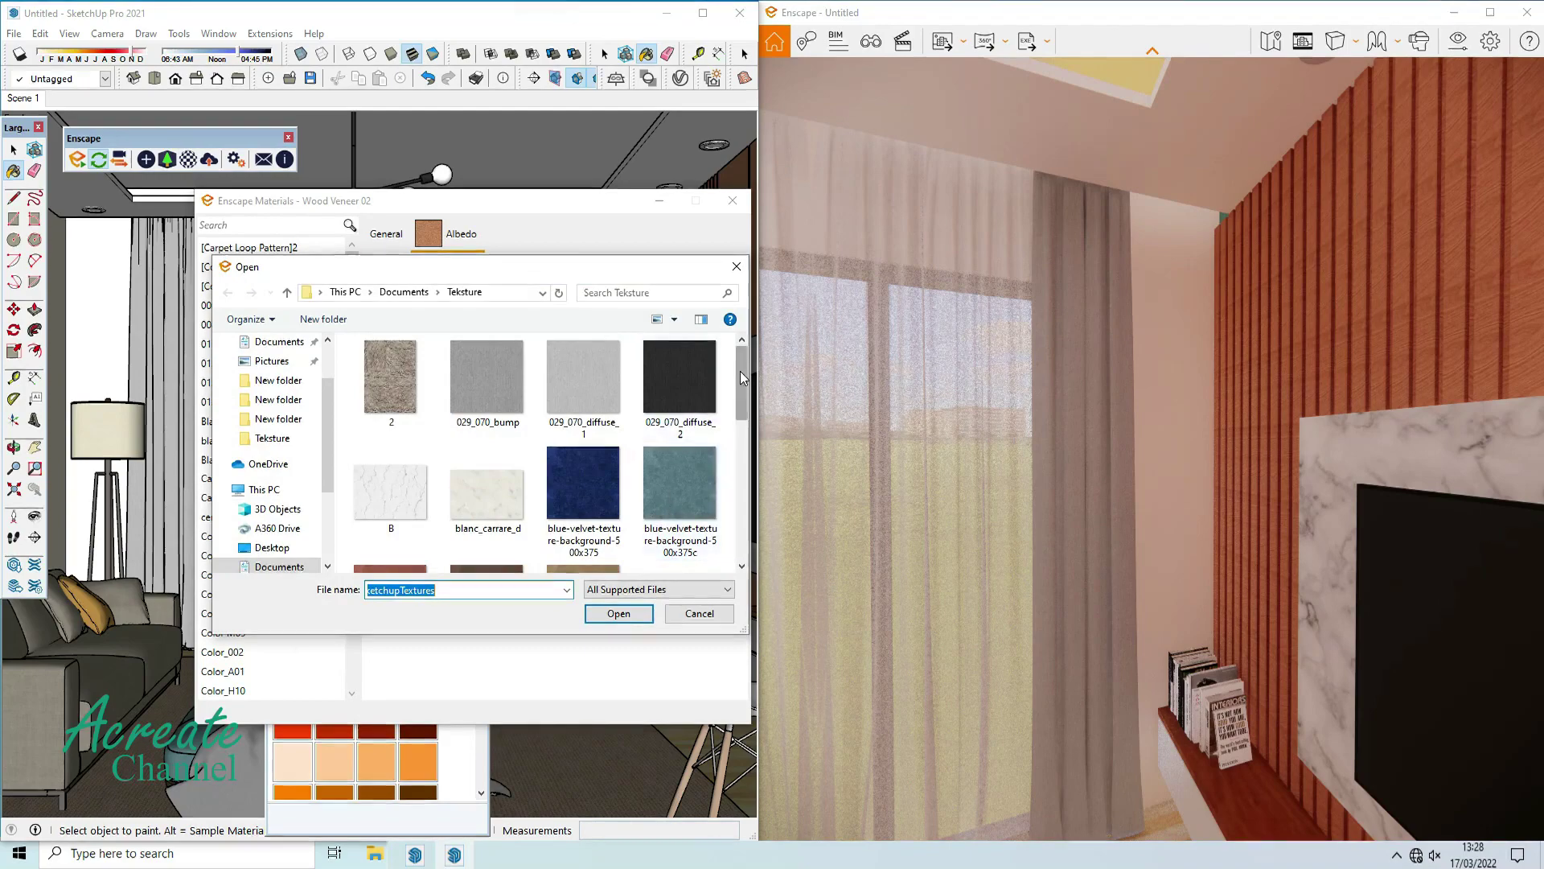
pyautogui.moveTo(740, 372); pyautogui.dragTo(731, 474)
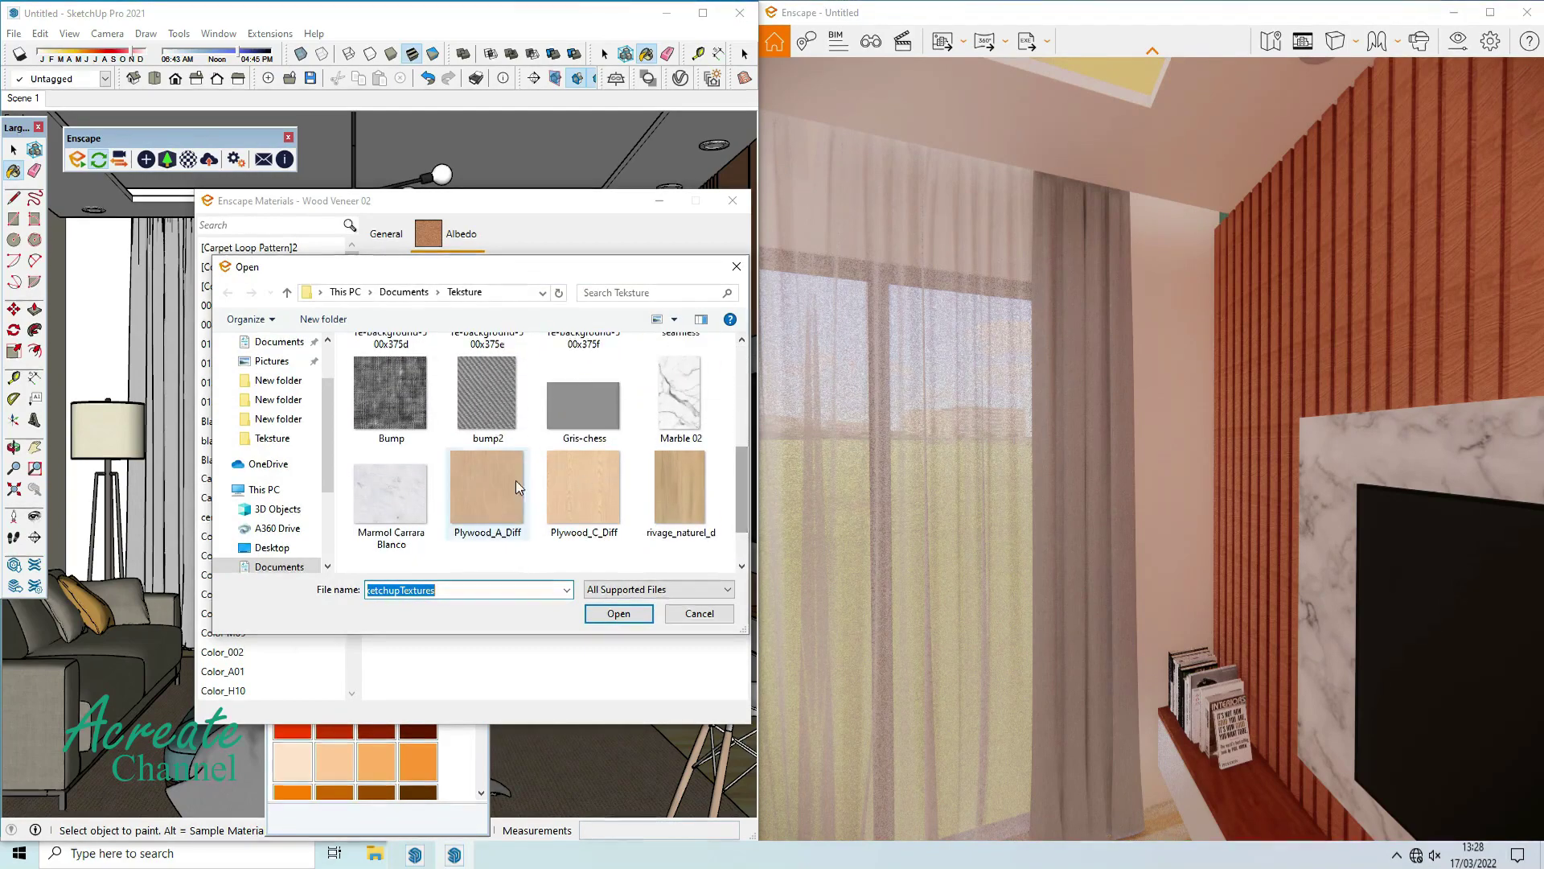
pyautogui.click(515, 480)
pyautogui.click(619, 612)
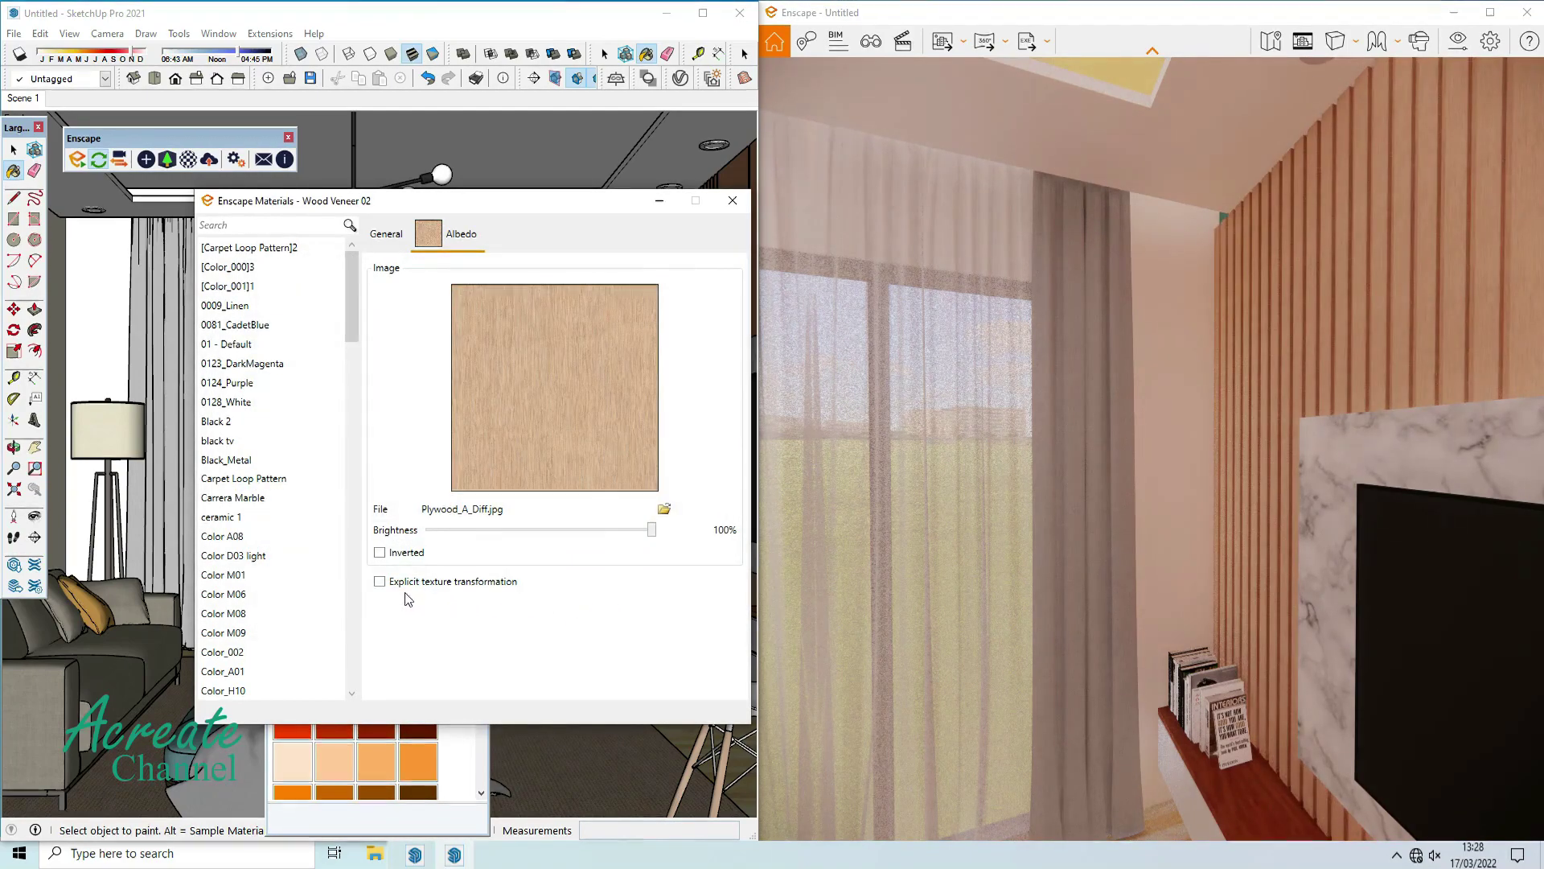
pyautogui.click(380, 582)
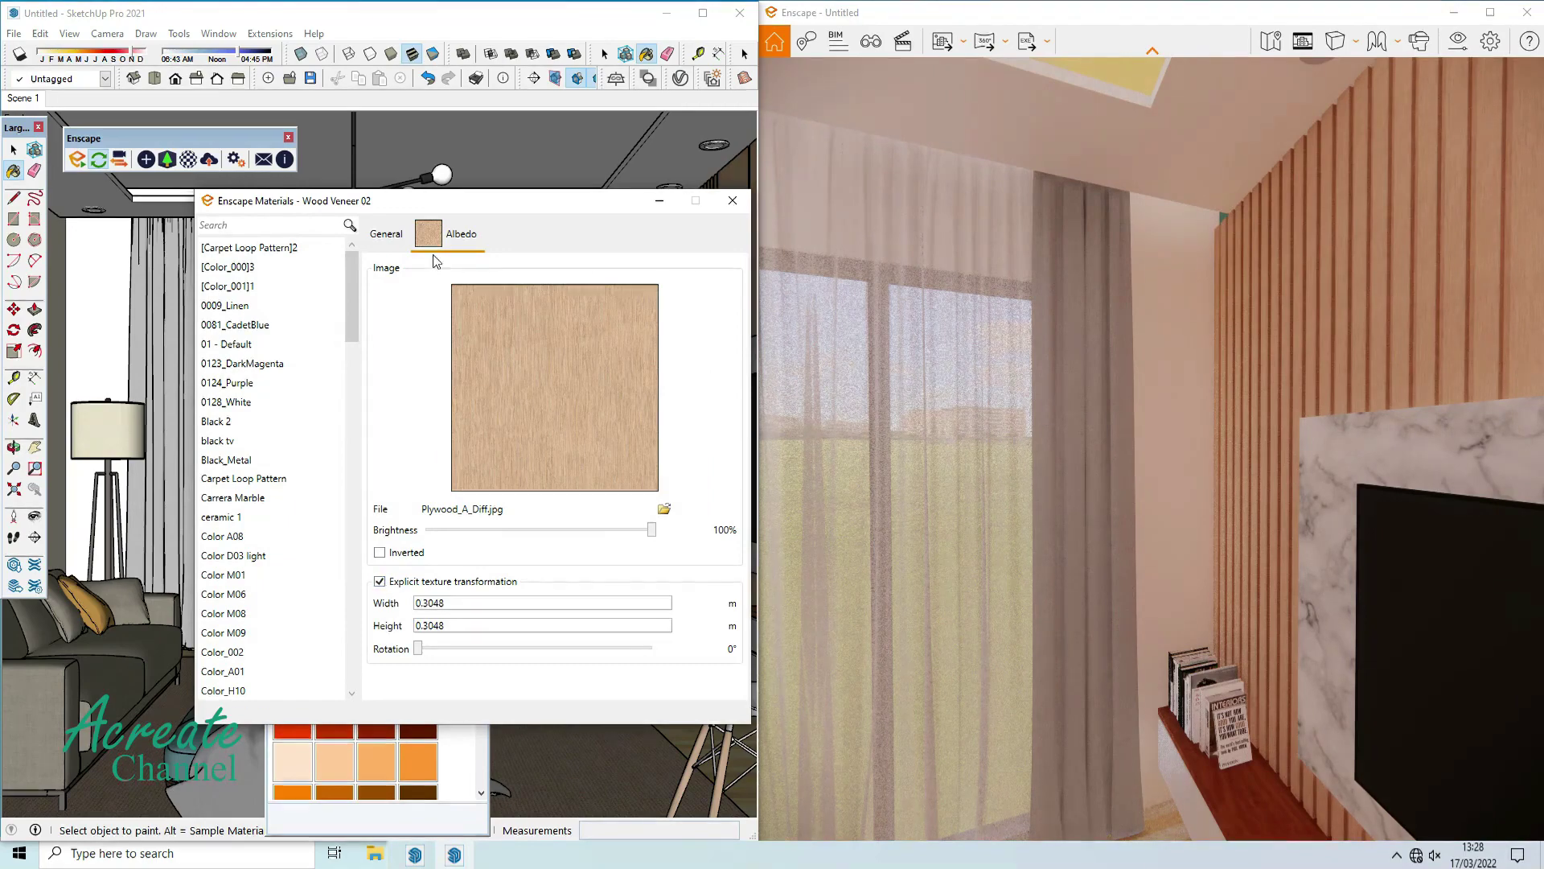
# Use the plywood texture as a 3.00 bump map and roughness texture.
pyautogui.click(399, 245)
pyautogui.click(488, 482)
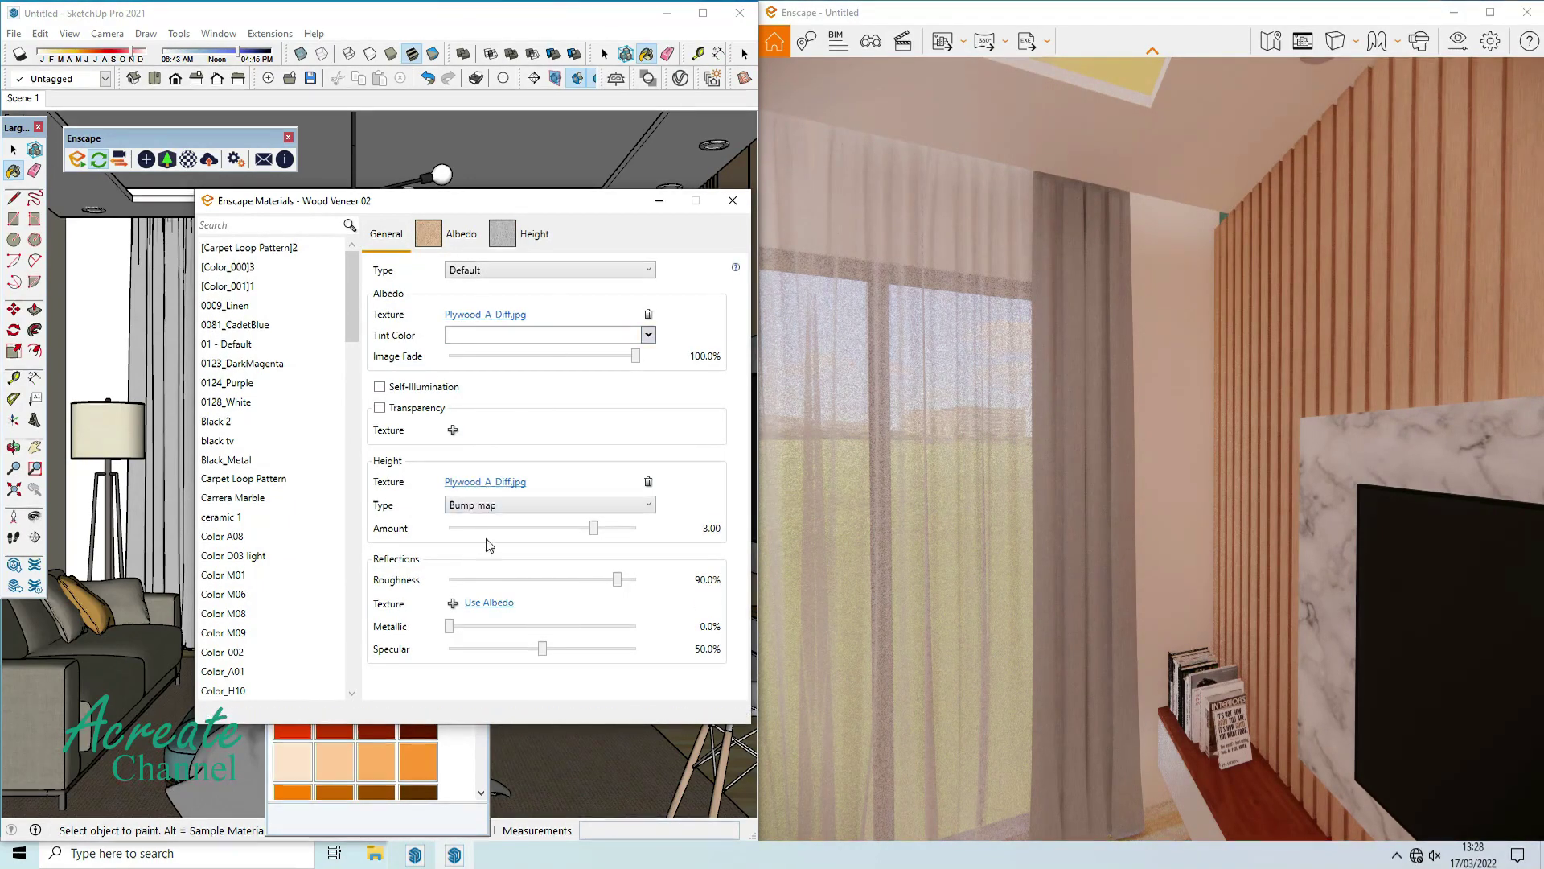
pyautogui.click(488, 602)
# Tint Wood Veneer 02 light grey #BABABA.
pyautogui.click(530, 336)
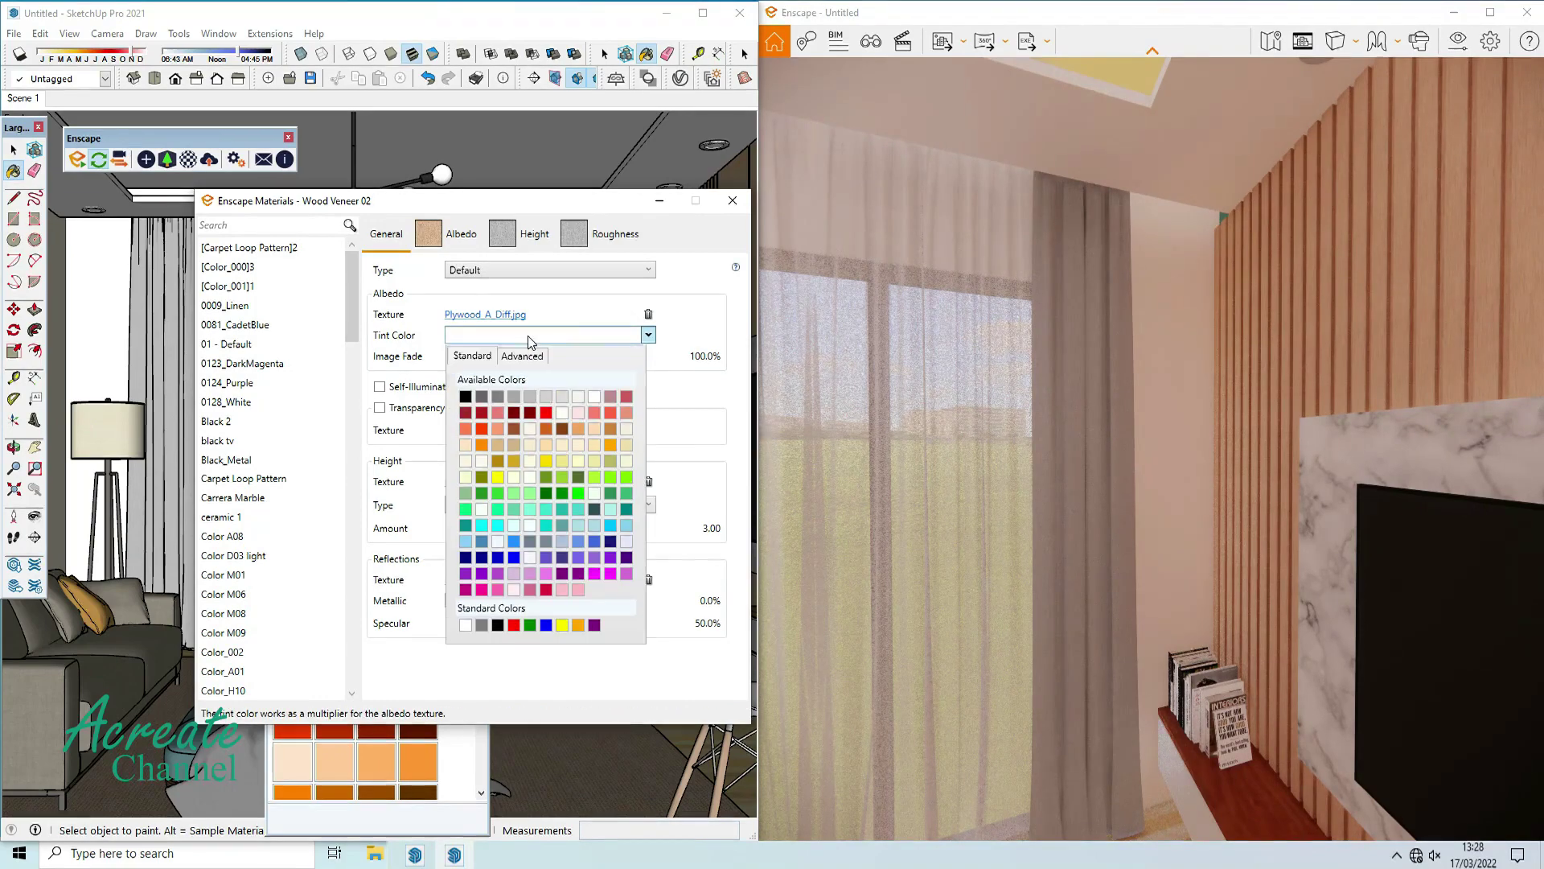
pyautogui.click(546, 396)
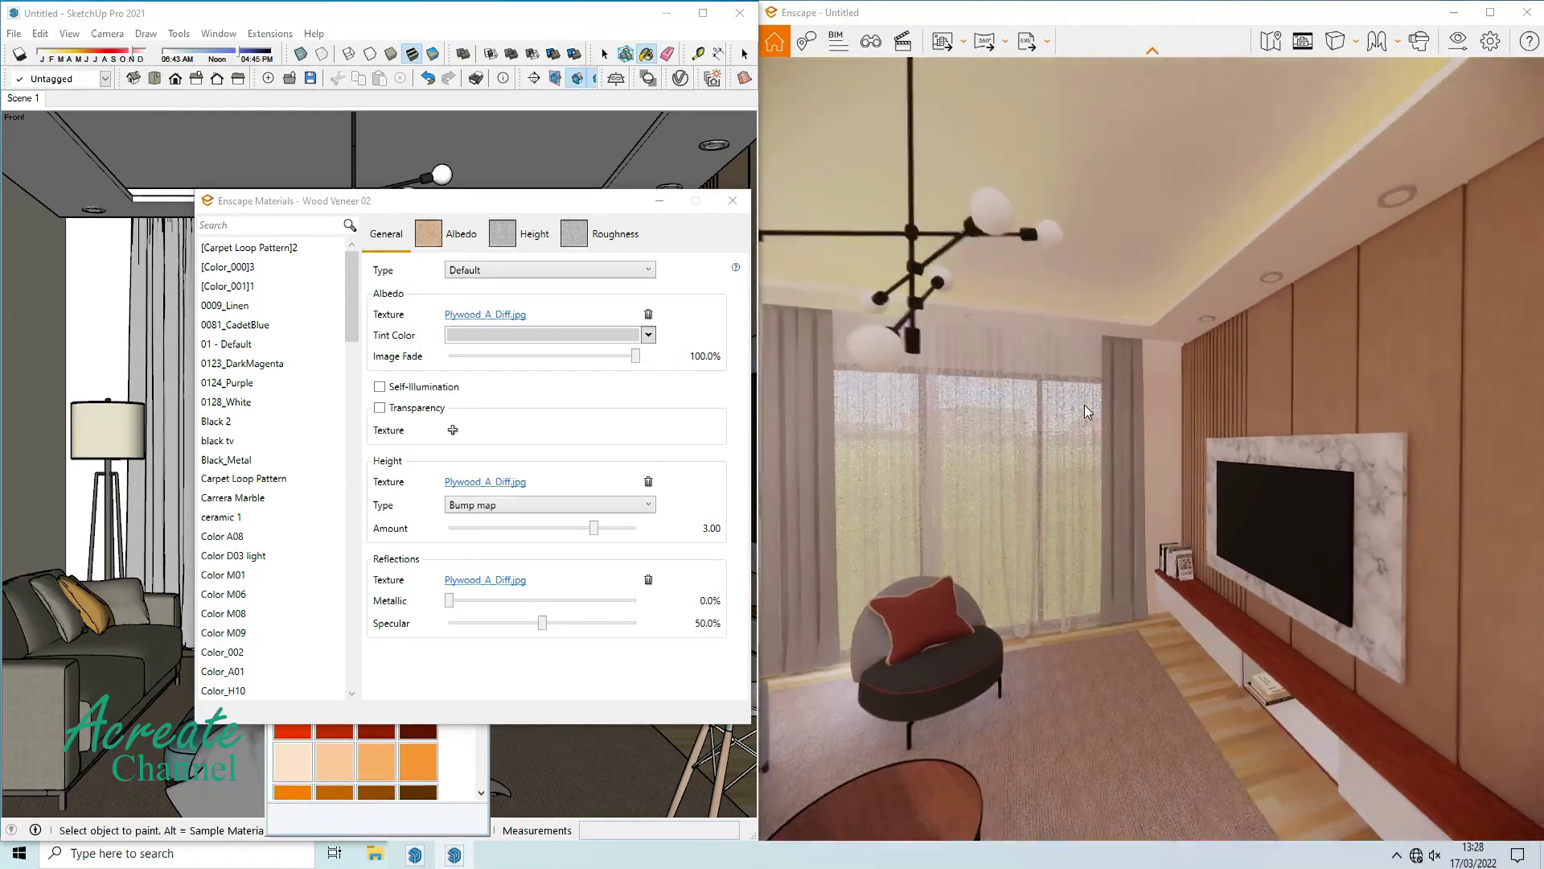
pyautogui.click(587, 339)
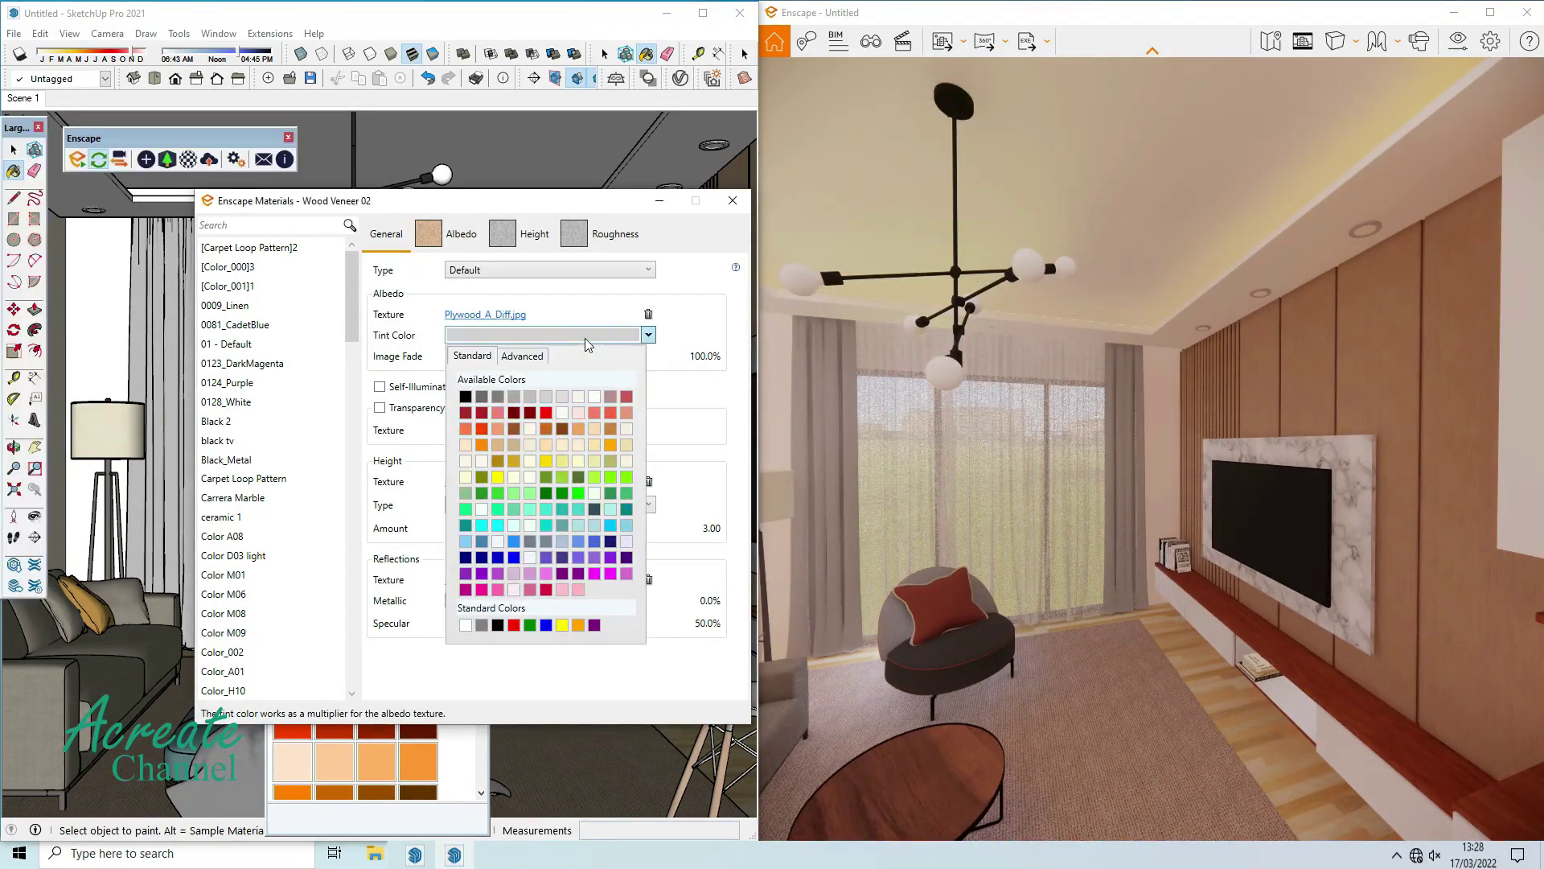
pyautogui.click(523, 355)
pyautogui.moveTo(470, 398); pyautogui.dragTo(456, 396)
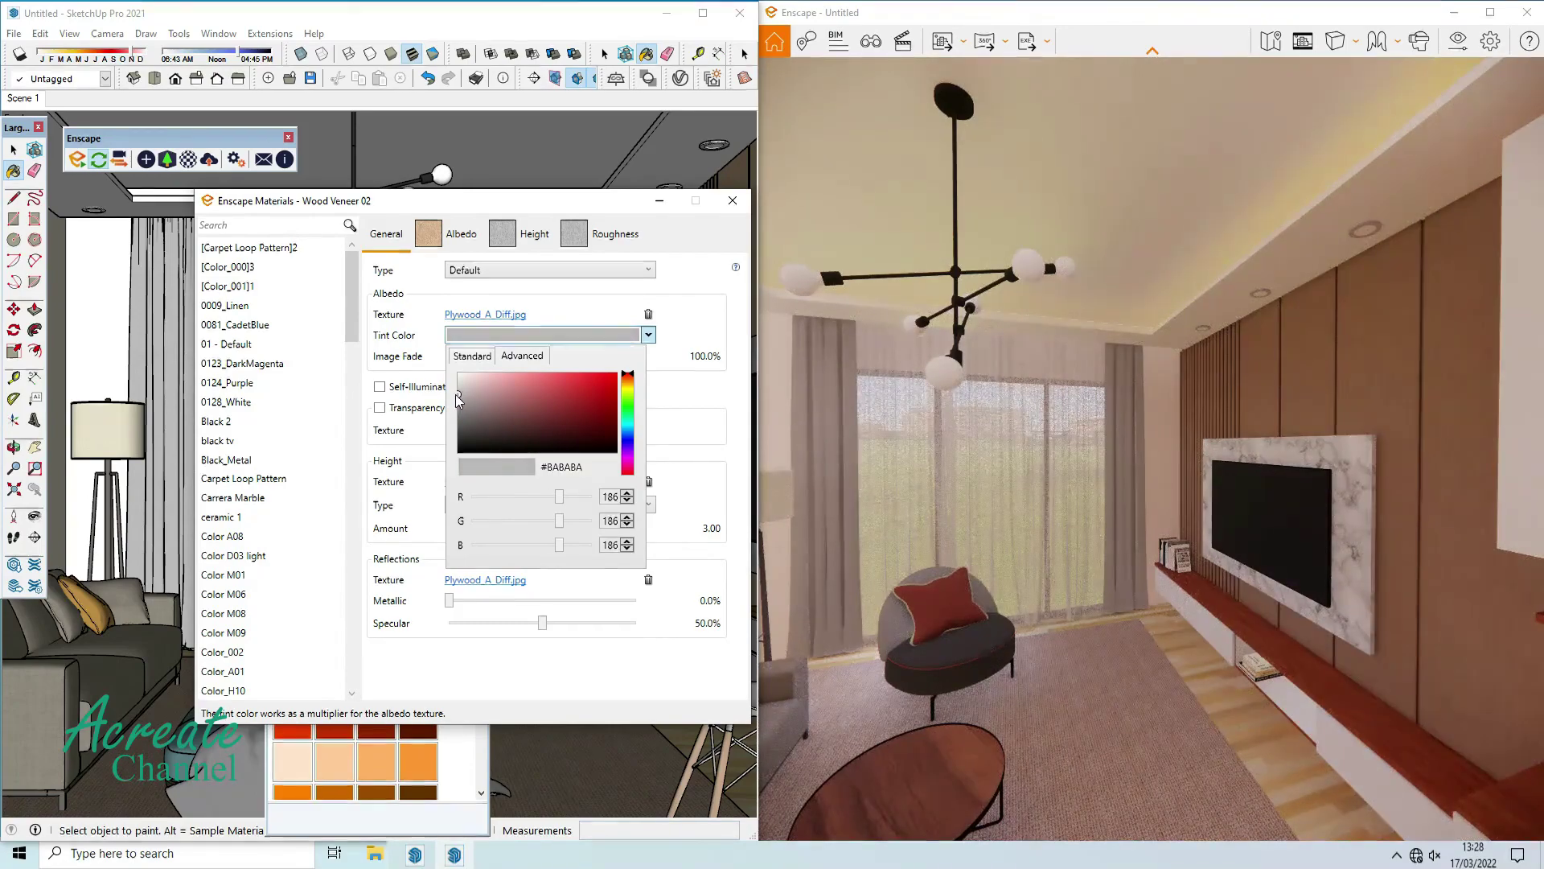
# Close the Wood Veneer 02 settings and eyedrop the cherry shelf material.
pyautogui.click(739, 214)
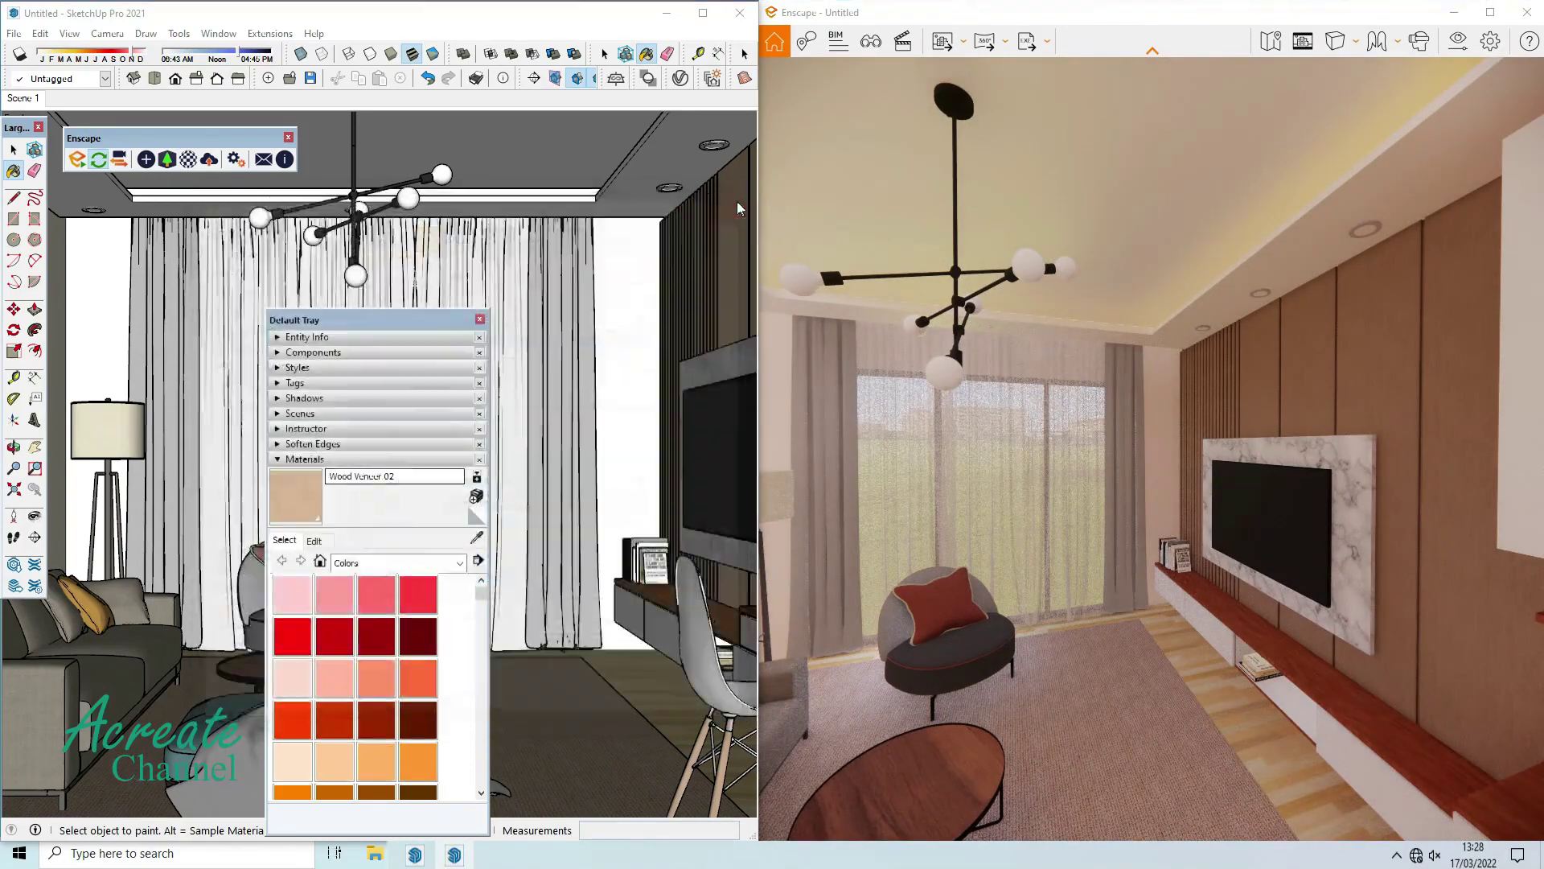
pyautogui.scroll(5, 1270, 648)
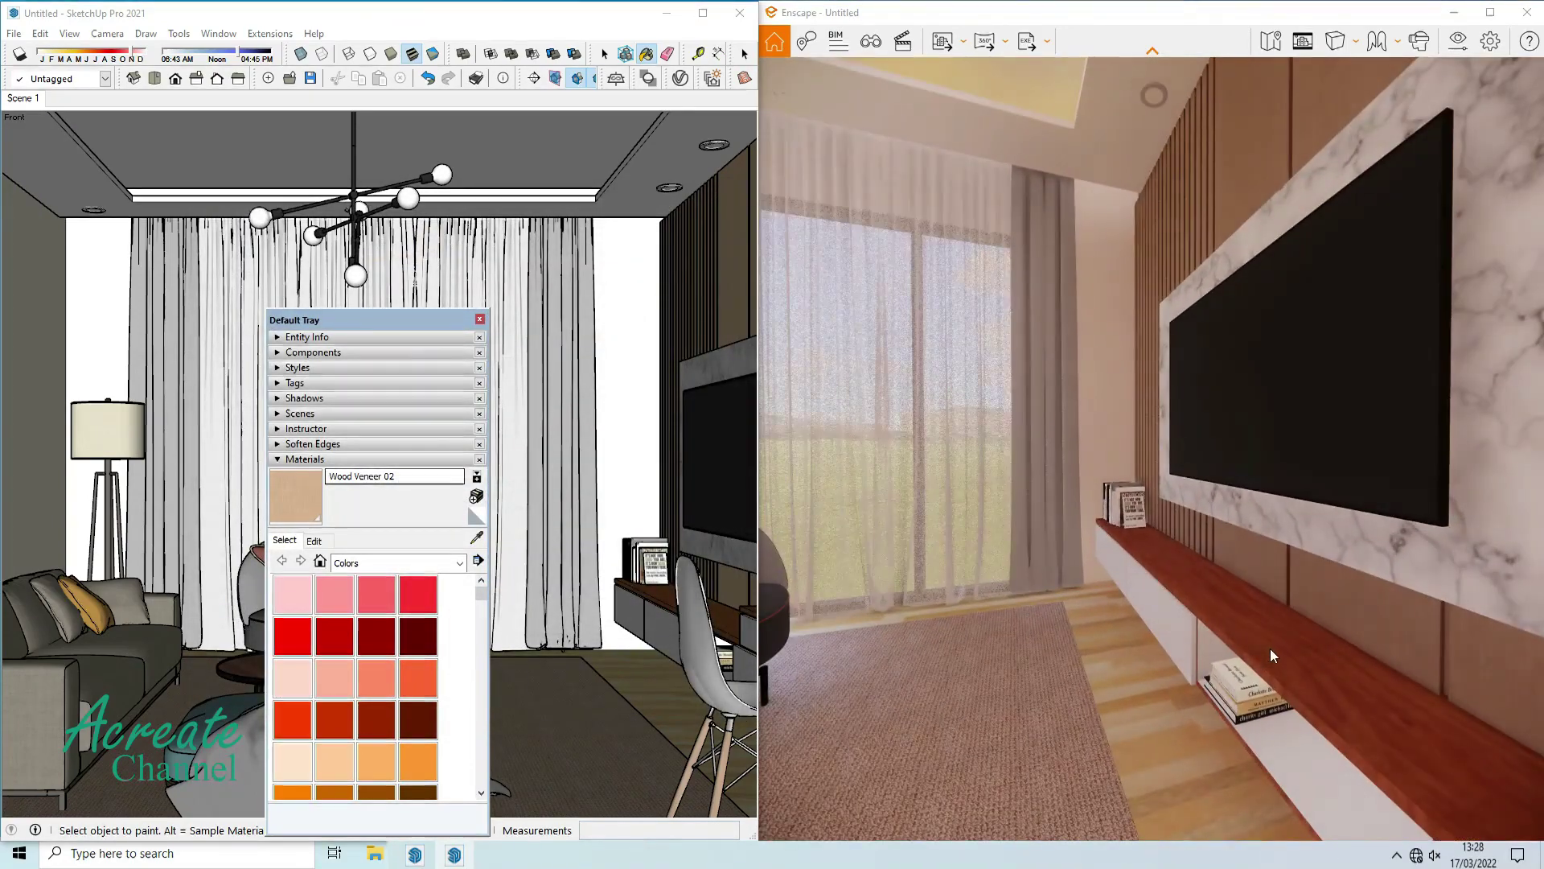
pyautogui.click(480, 540)
pyautogui.scroll(3, 708, 595)
pyautogui.scroll(2, 707, 596)
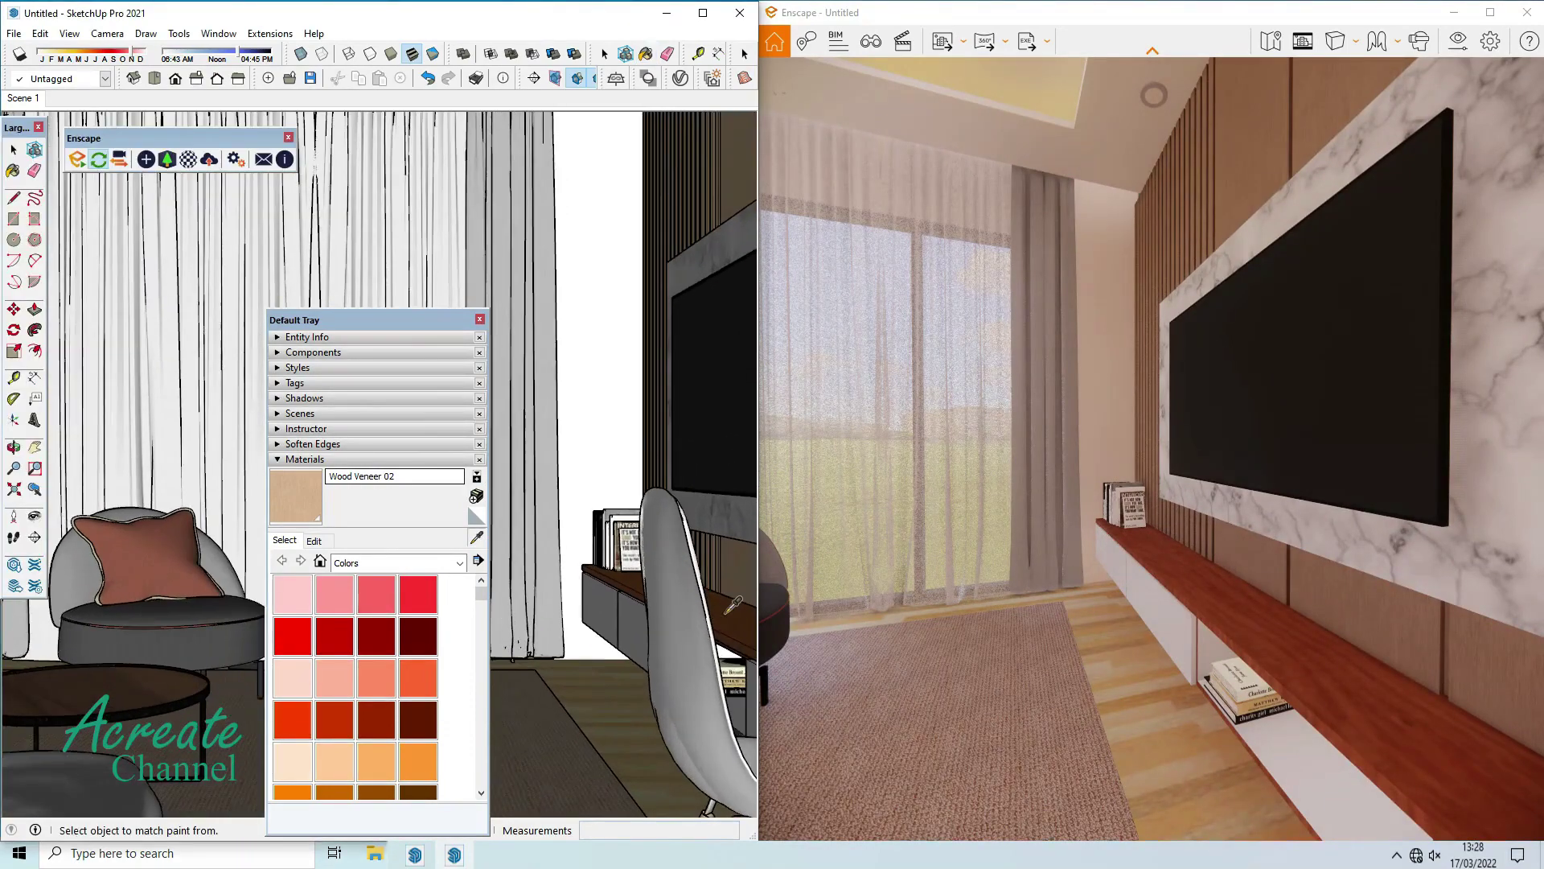
pyautogui.click(708, 595)
# Replace Wood Cherry Original's albedo texture with rivage_naturel_d.jpg.
pyautogui.click(189, 161)
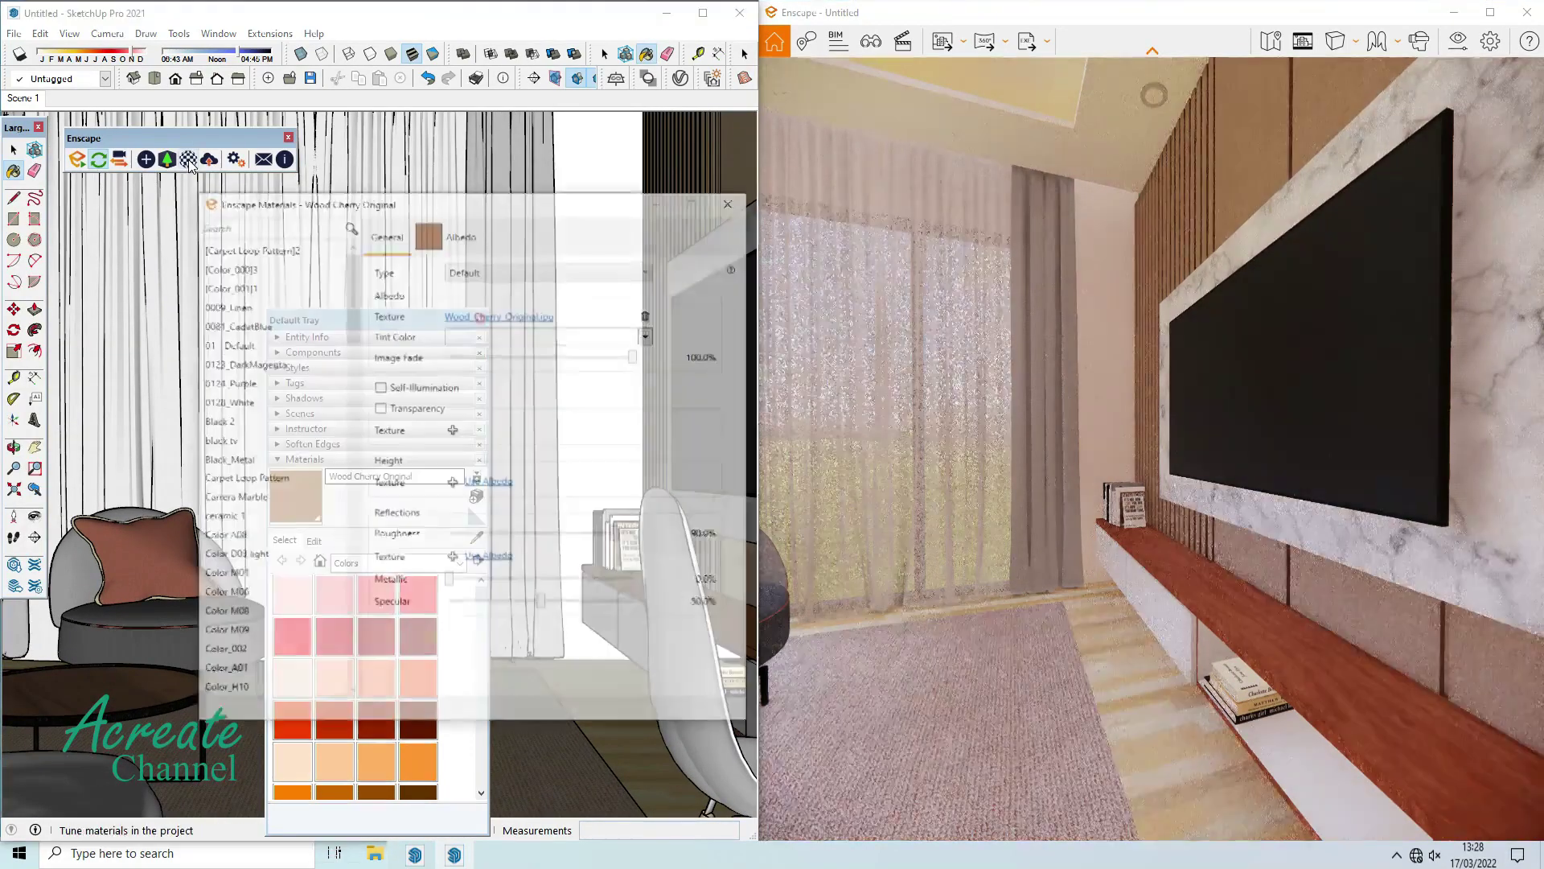
pyautogui.click(540, 319)
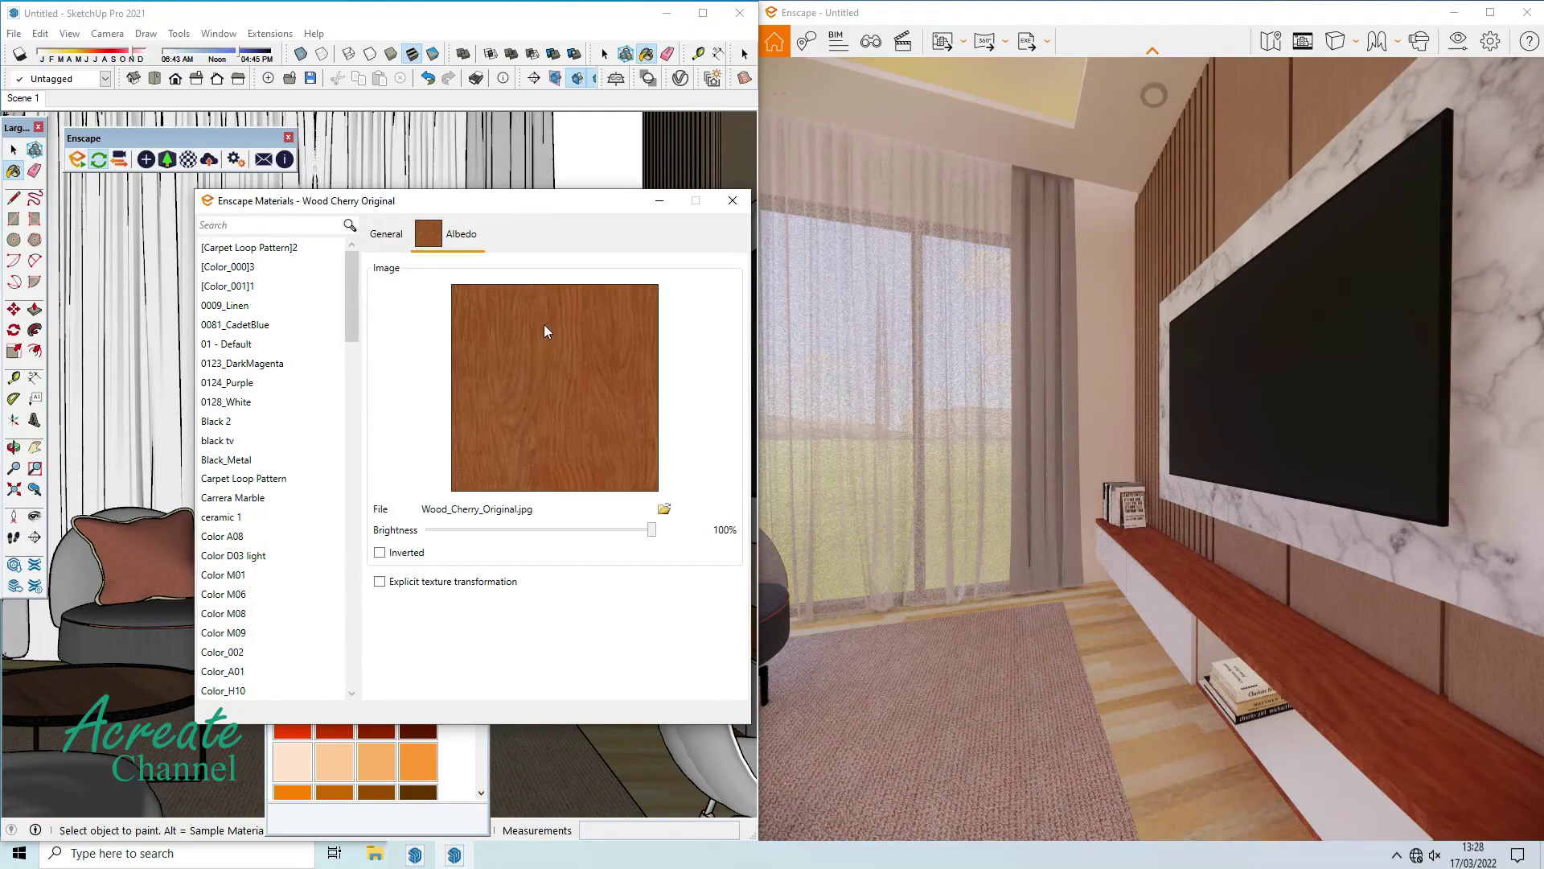
pyautogui.click(659, 509)
pyautogui.moveTo(742, 387); pyautogui.dragTo(731, 517)
pyautogui.doubleClick(654, 547)
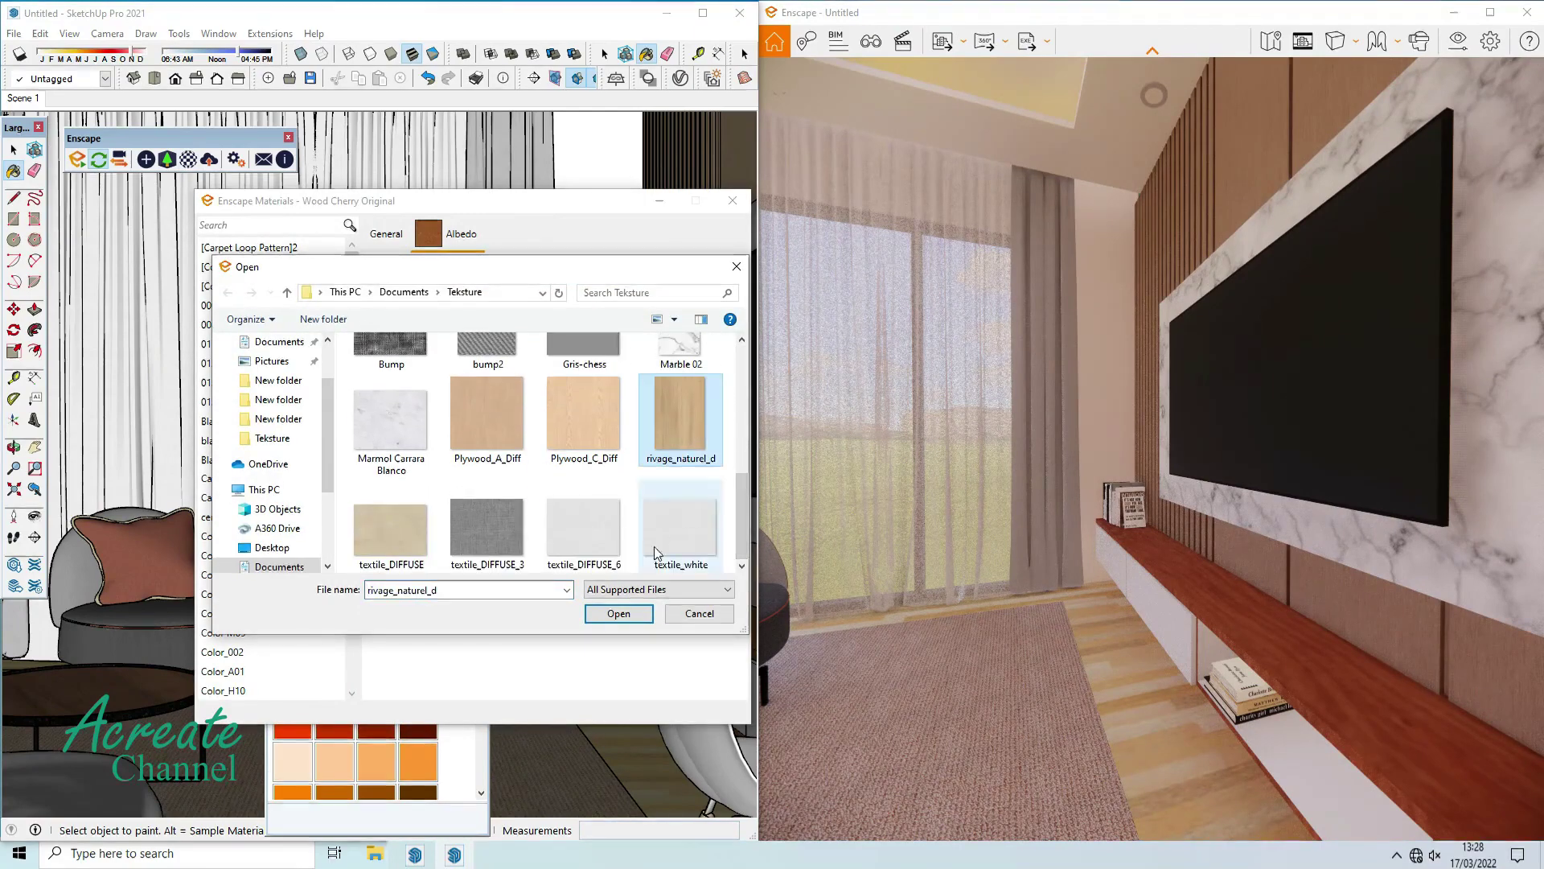
pyautogui.scroll(-5, 996, 476)
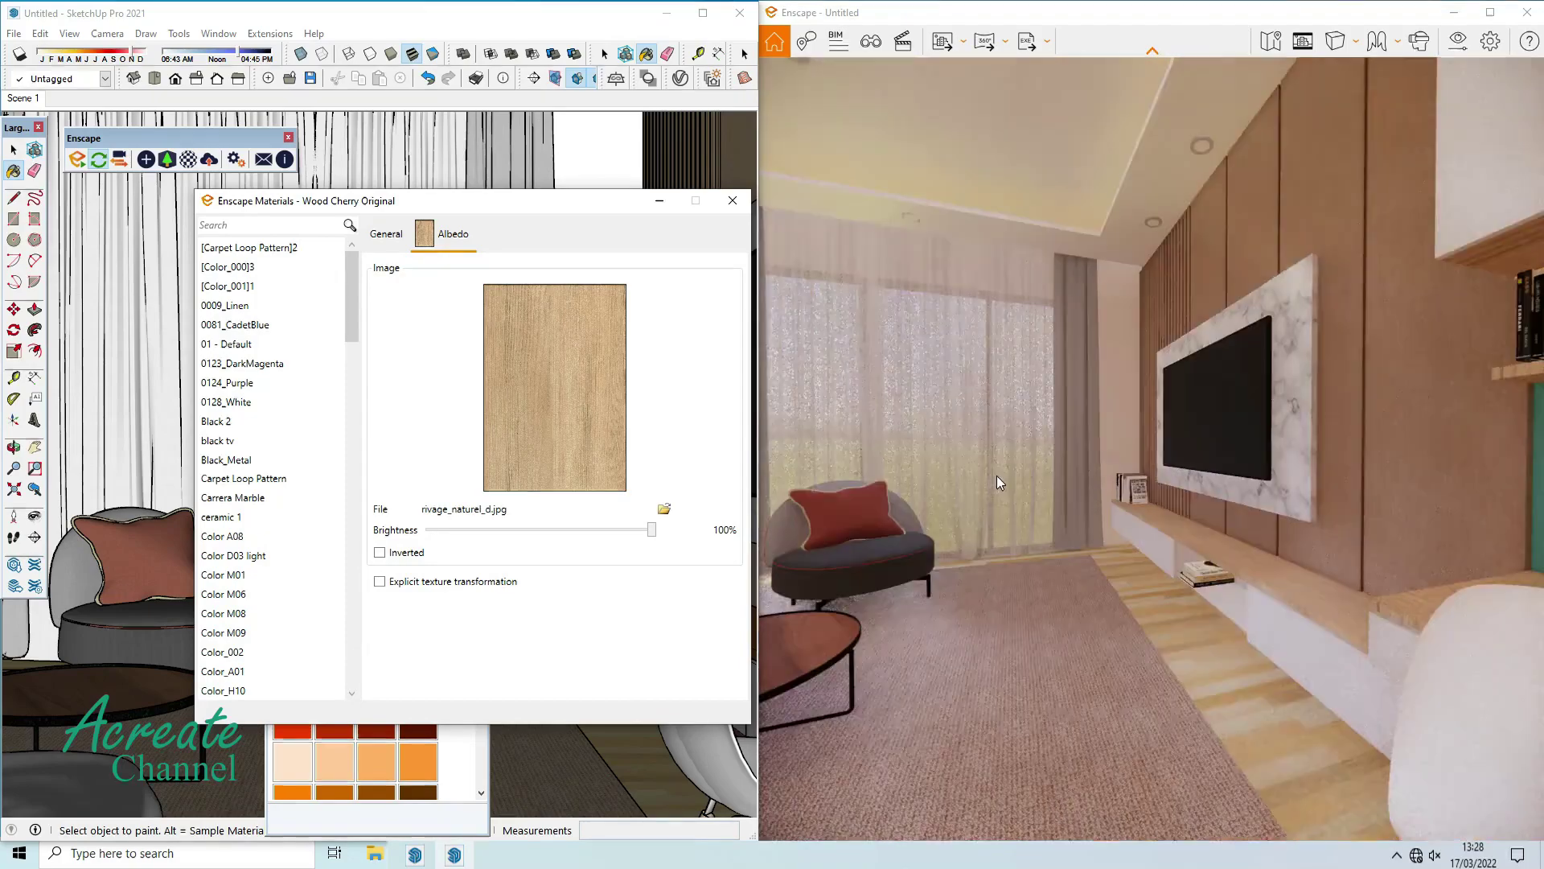
pyautogui.moveTo(1320, 592); pyautogui.dragTo(1254, 595, button='right')
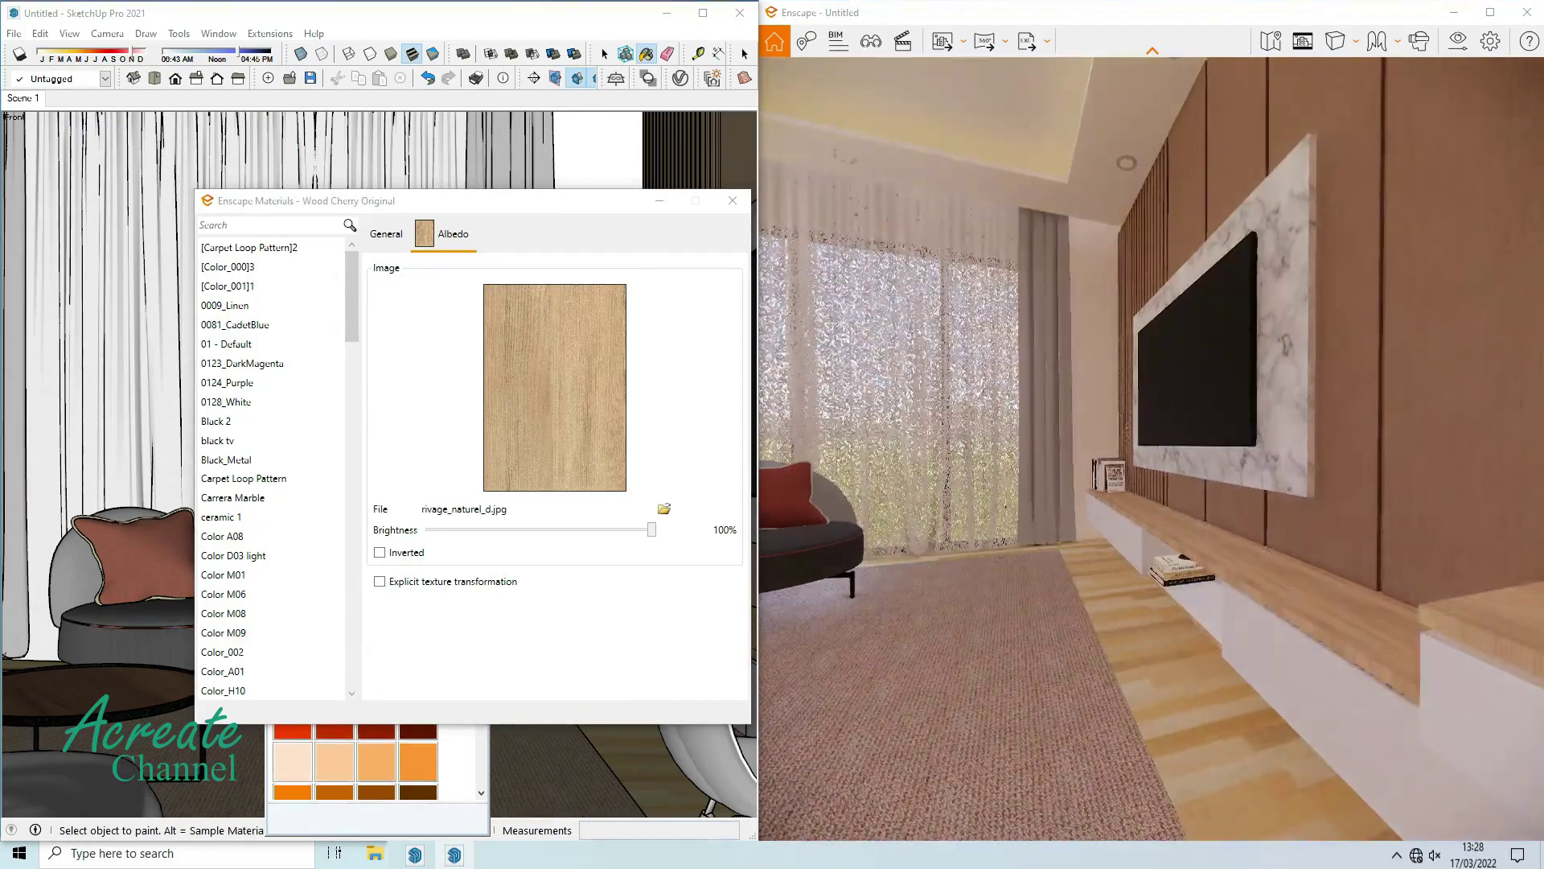
# Give the cherry albedo texture an explicit 1 m by 10 m size.
pyautogui.click(380, 581)
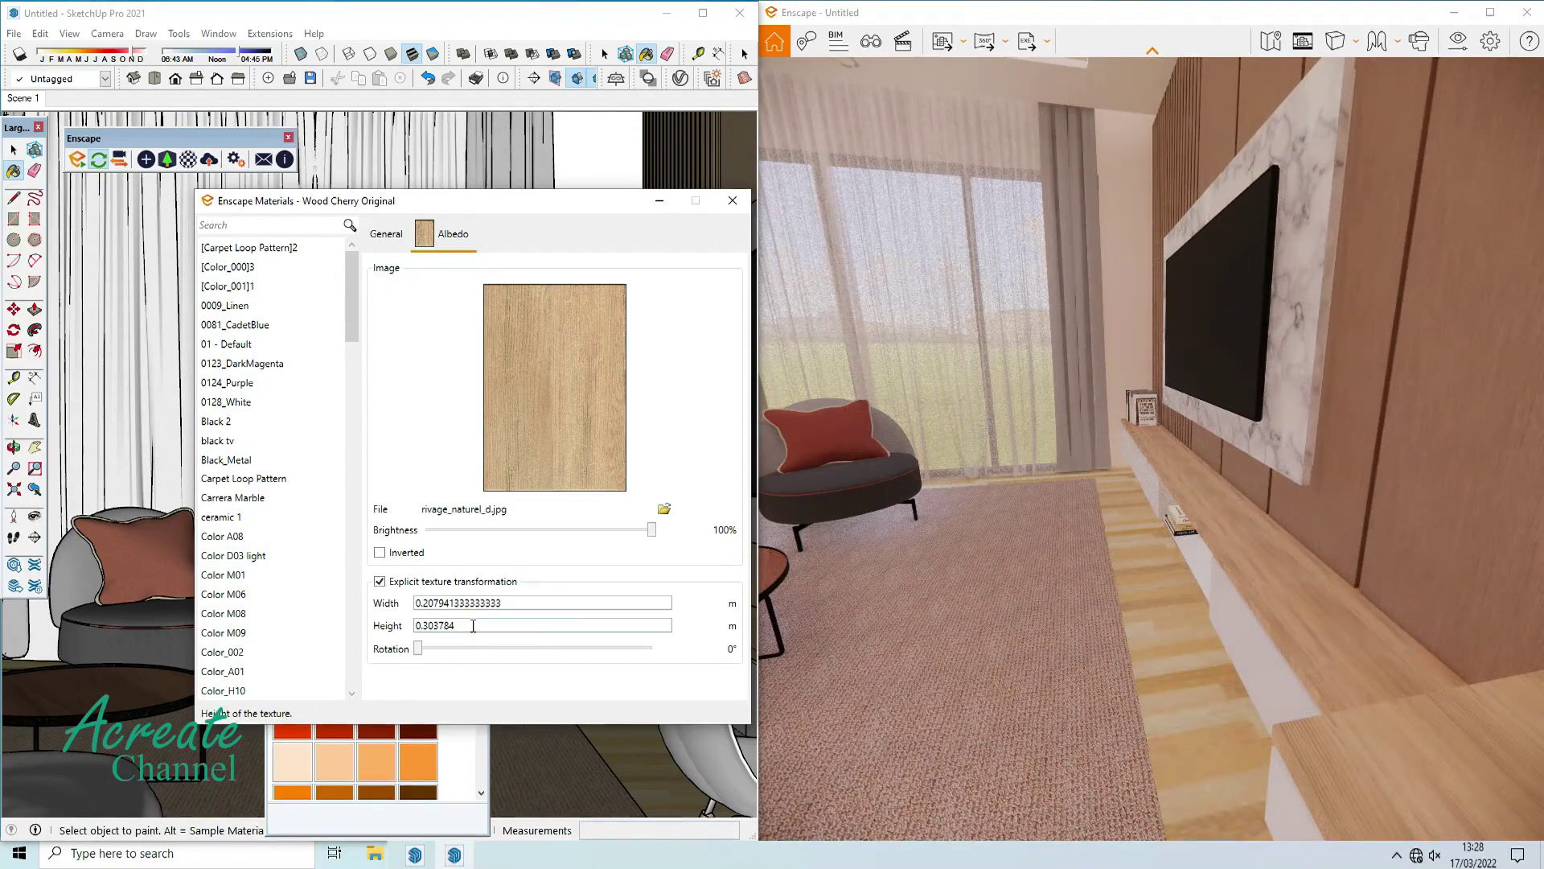
pyautogui.moveTo(502, 603); pyautogui.dragTo(410, 611)
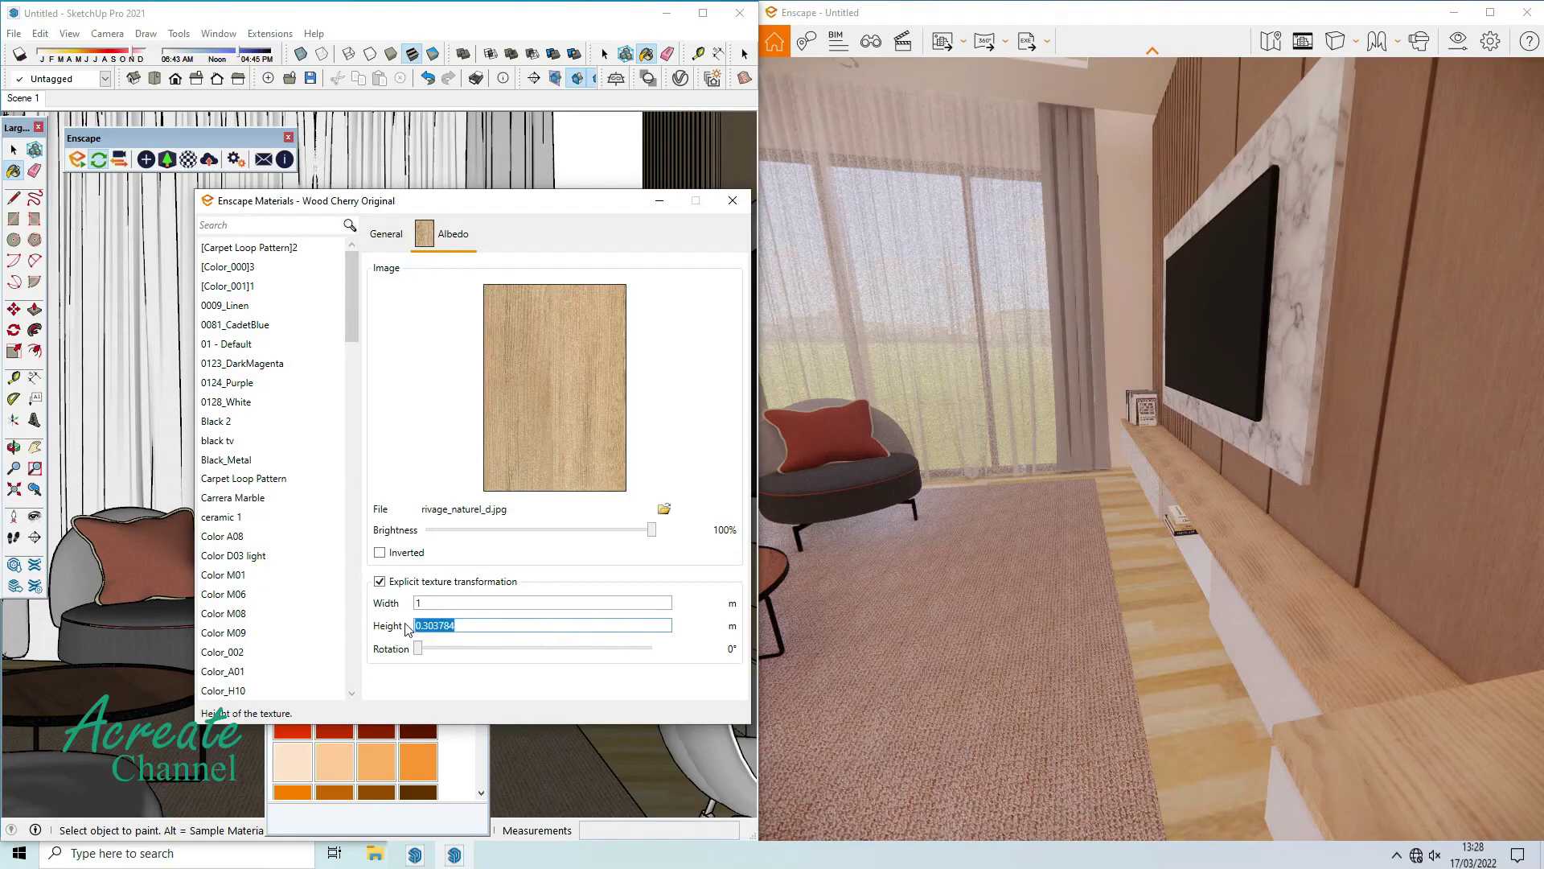
pyautogui.write('10')
pyautogui.click(474, 608)
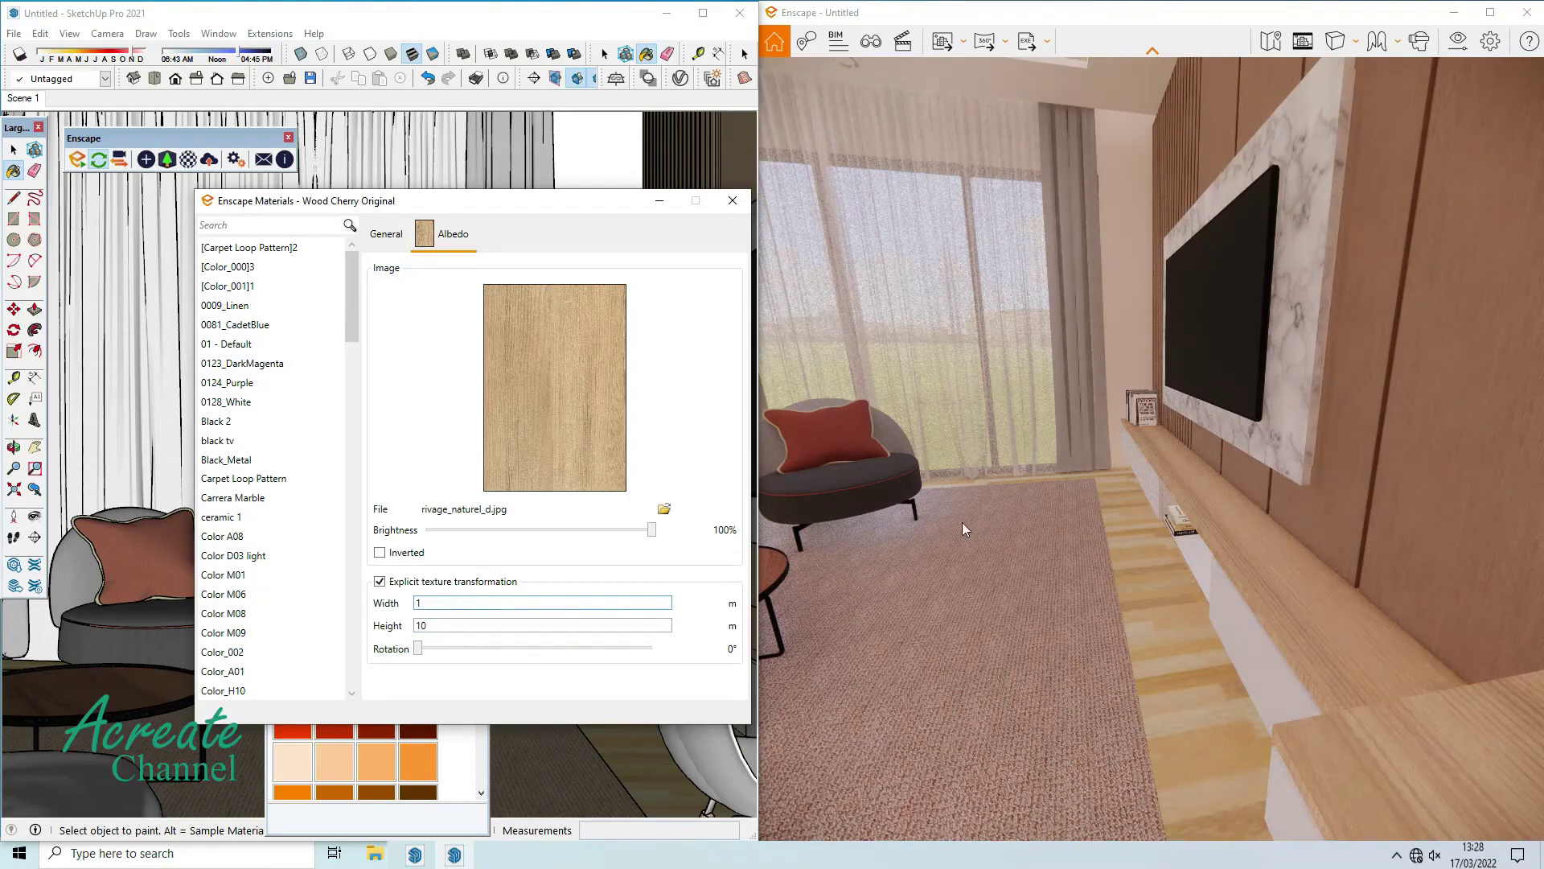
pyautogui.moveTo(965, 530); pyautogui.dragTo(1014, 537, button='right')
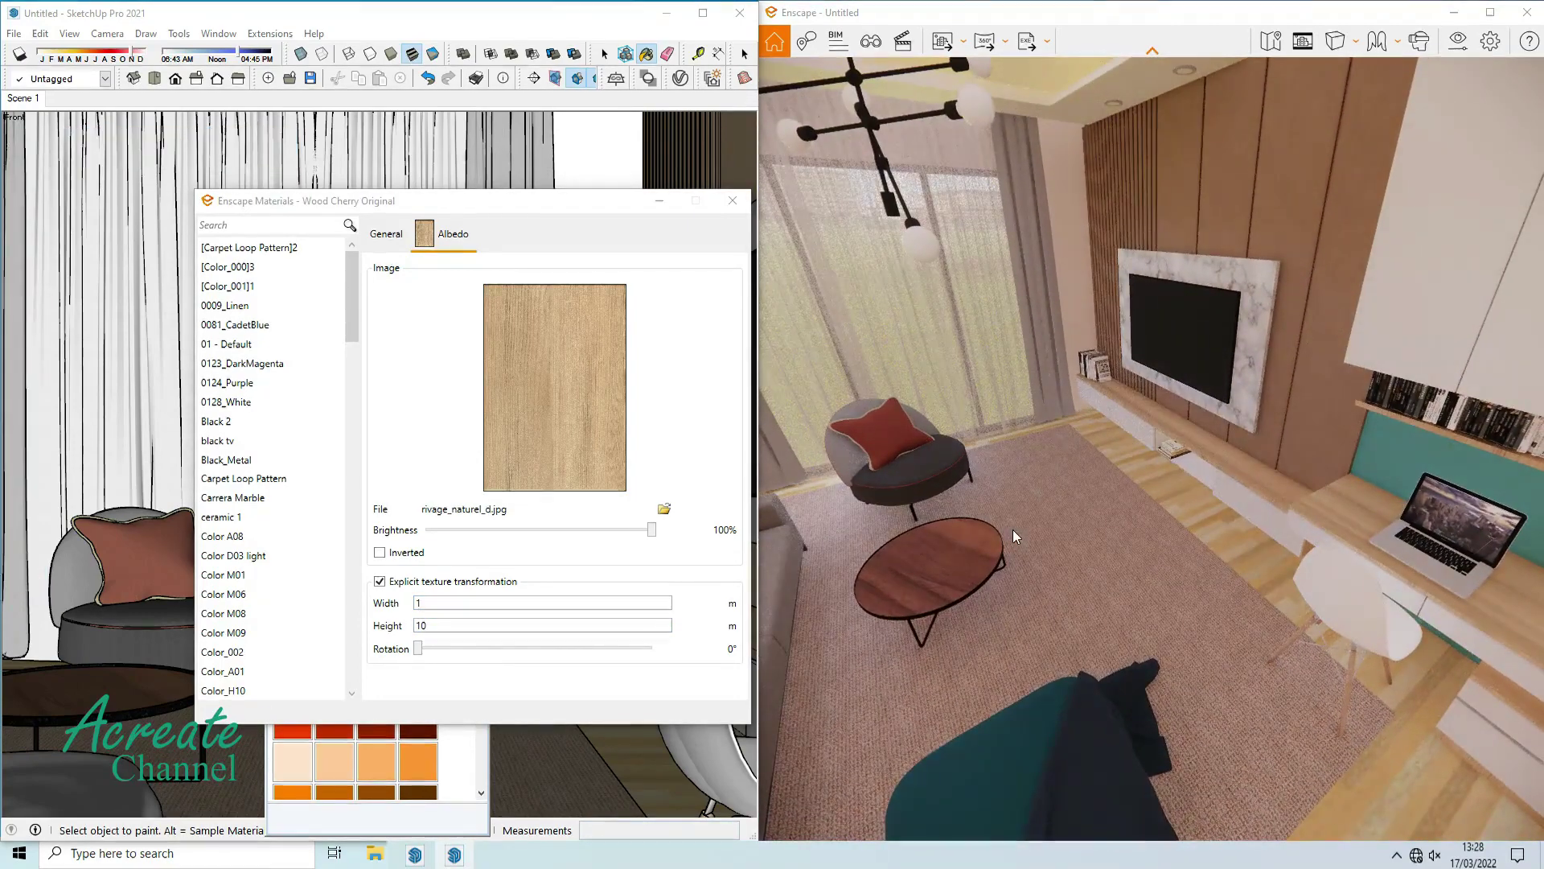
pyautogui.scroll(5, 1012, 529)
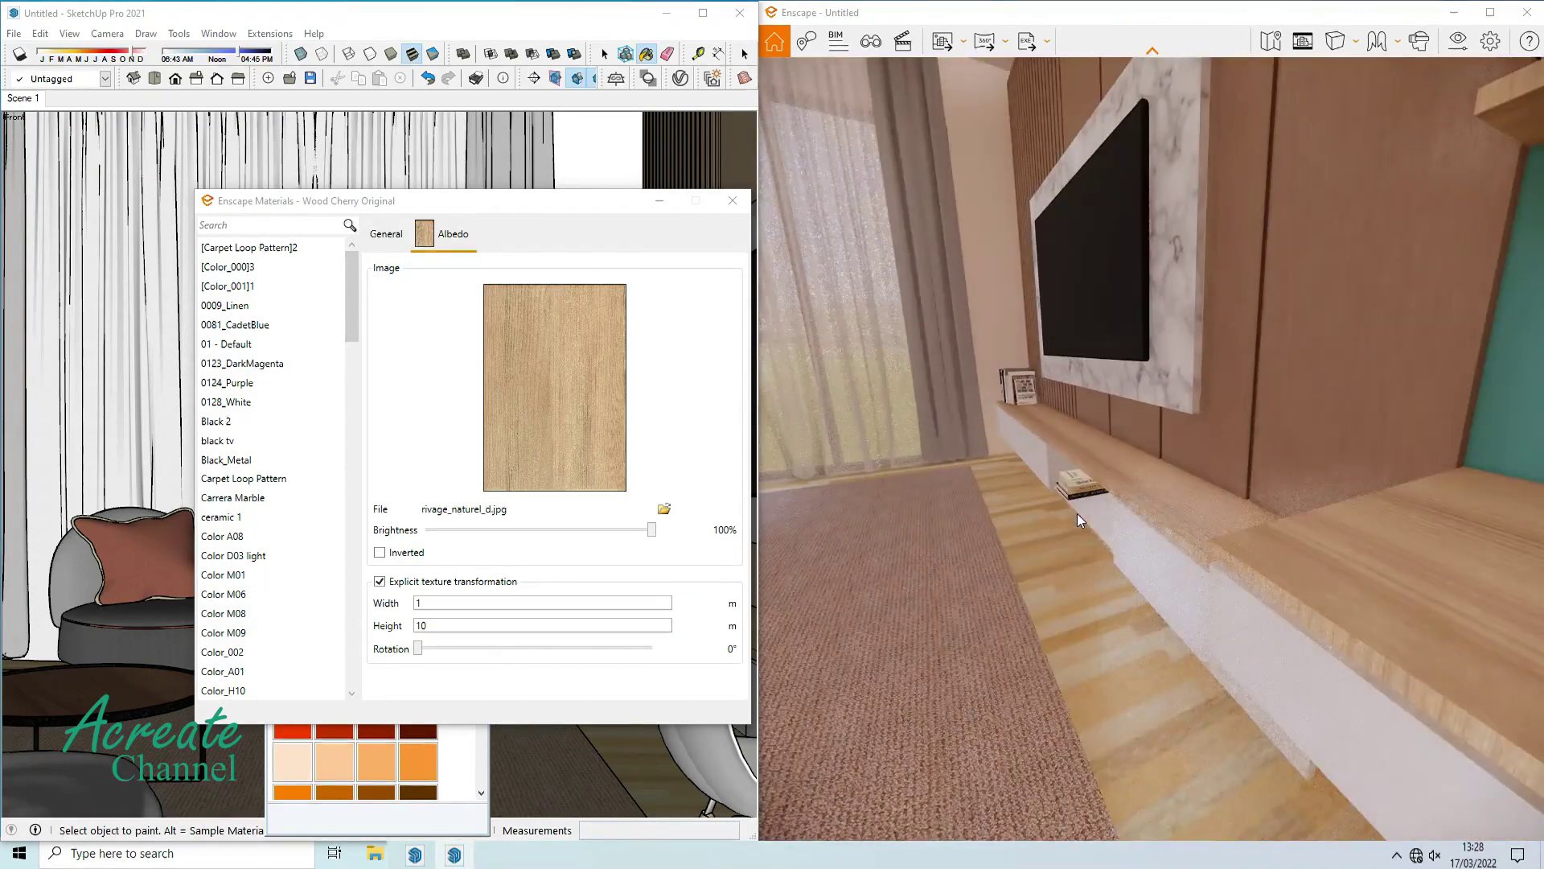
pyautogui.scroll(2, 1080, 521)
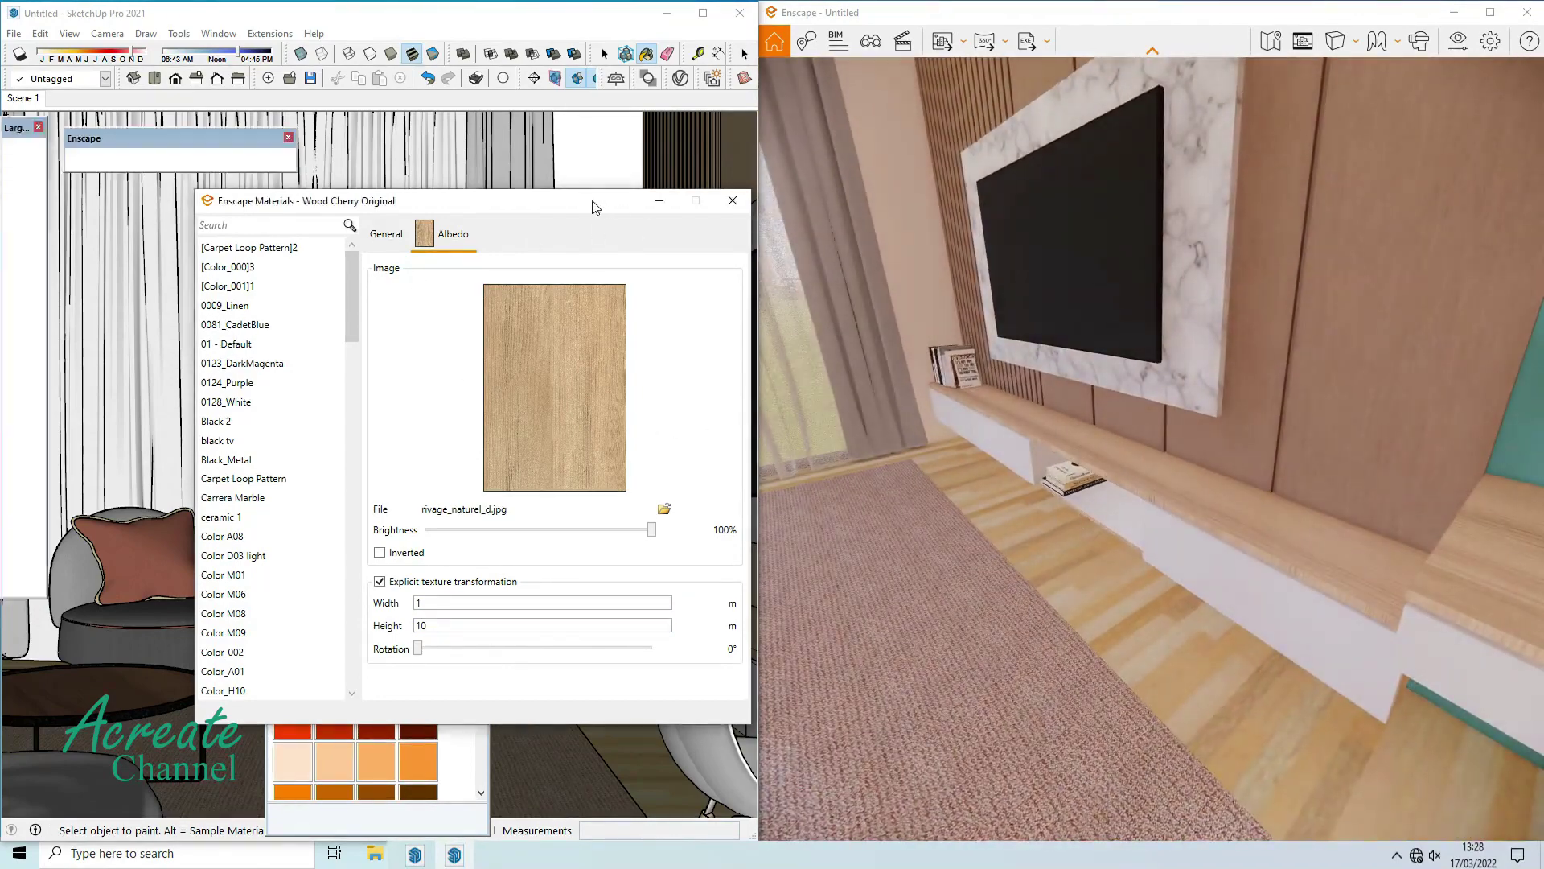
pyautogui.moveTo(592, 201); pyautogui.dragTo(490, 160)
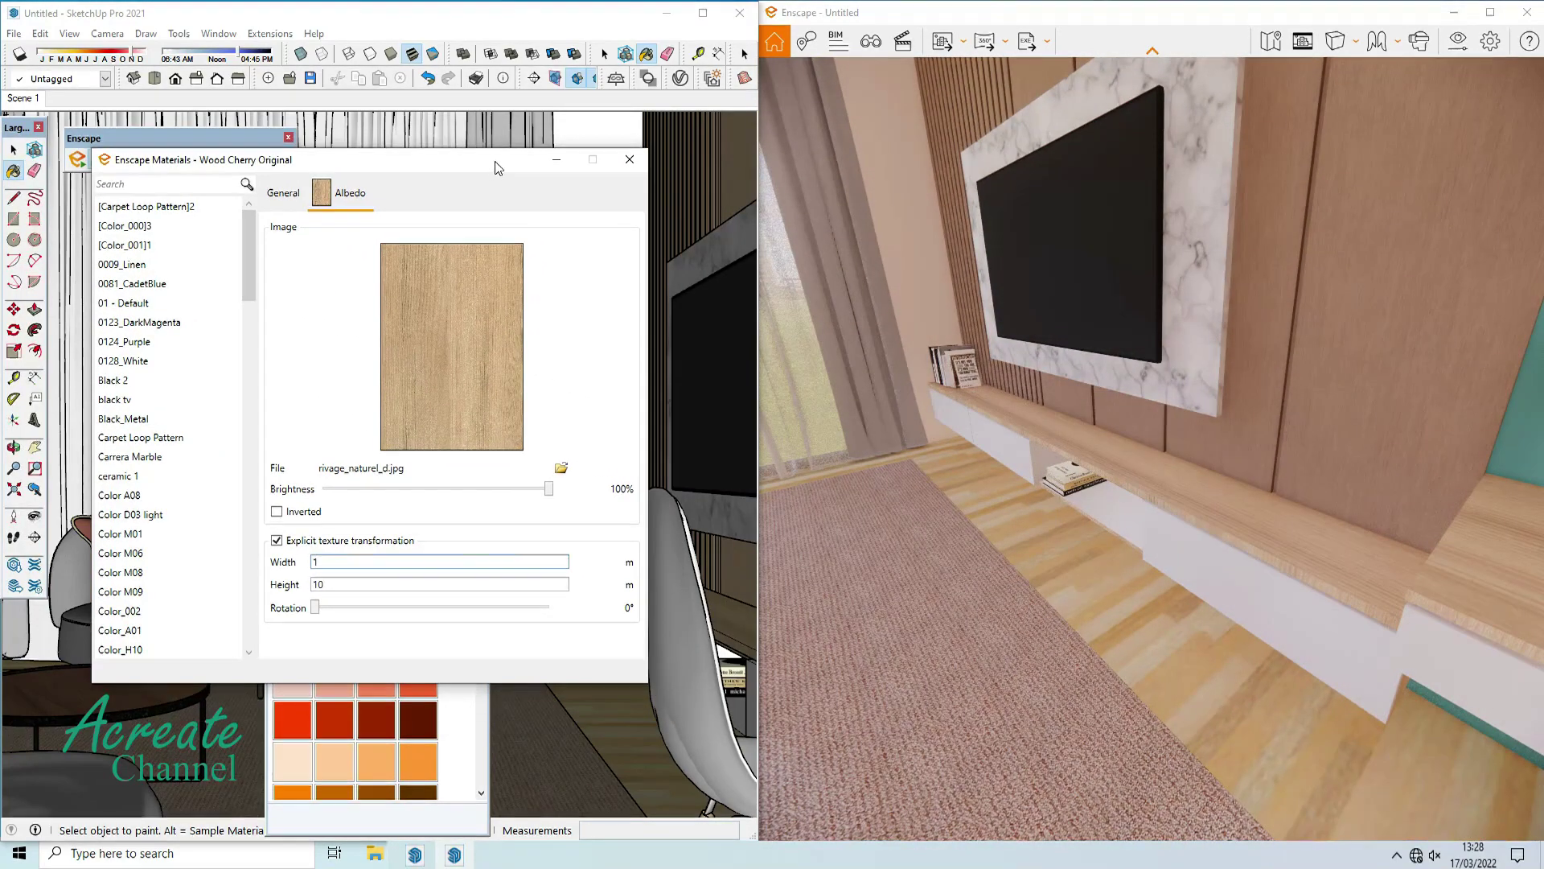
# Rearrange the material windows and eyedrop the Color M01 material.
pyautogui.click(445, 728)
pyautogui.moveTo(401, 319); pyautogui.dragTo(819, 382)
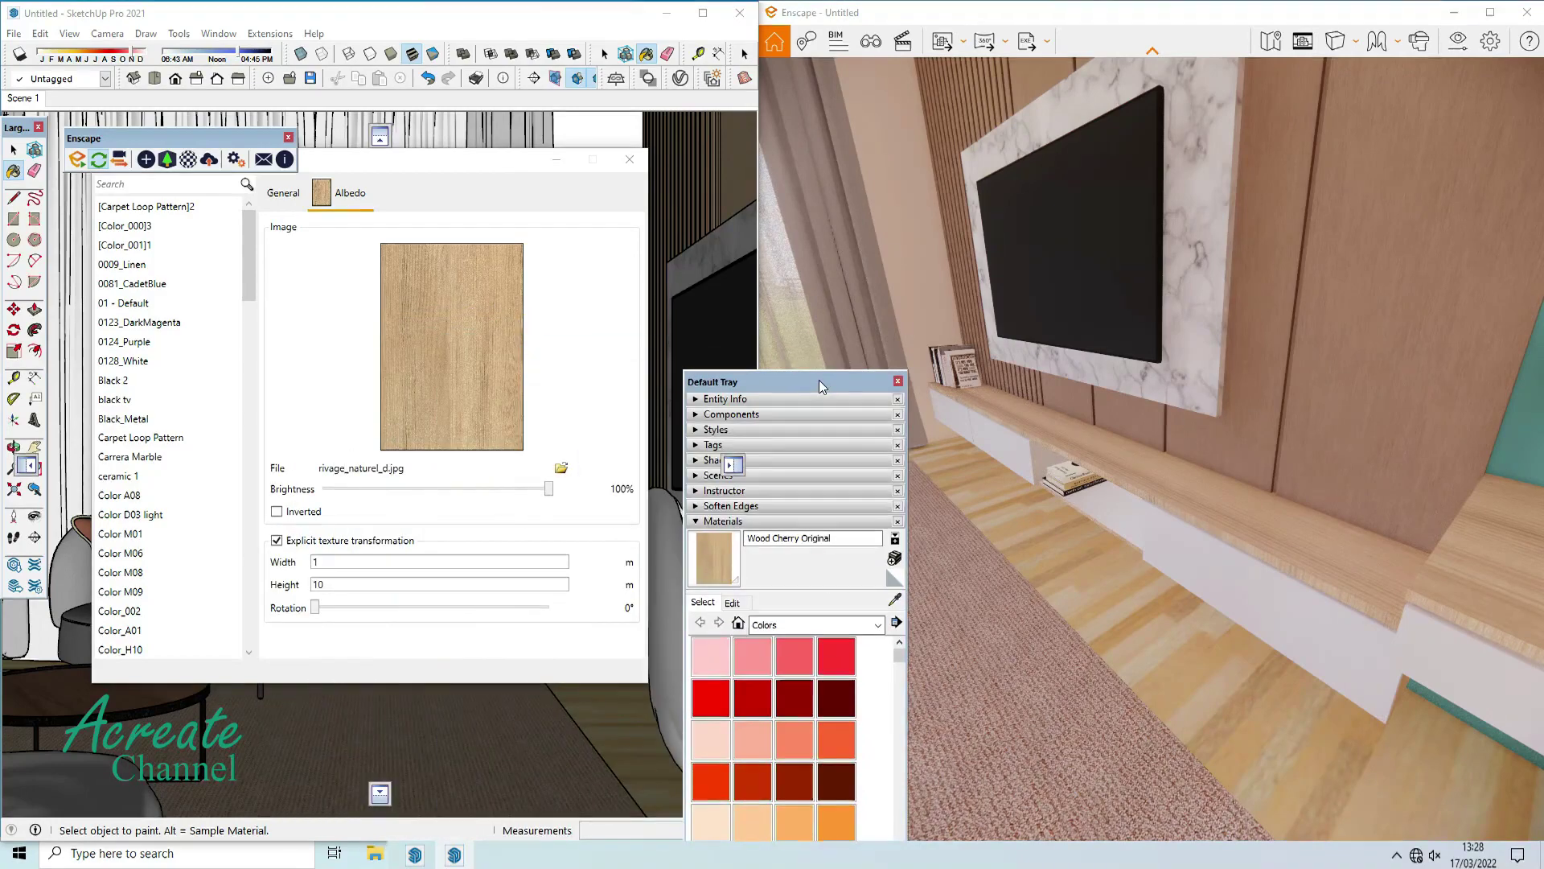
pyautogui.moveTo(507, 162); pyautogui.dragTo(350, 316)
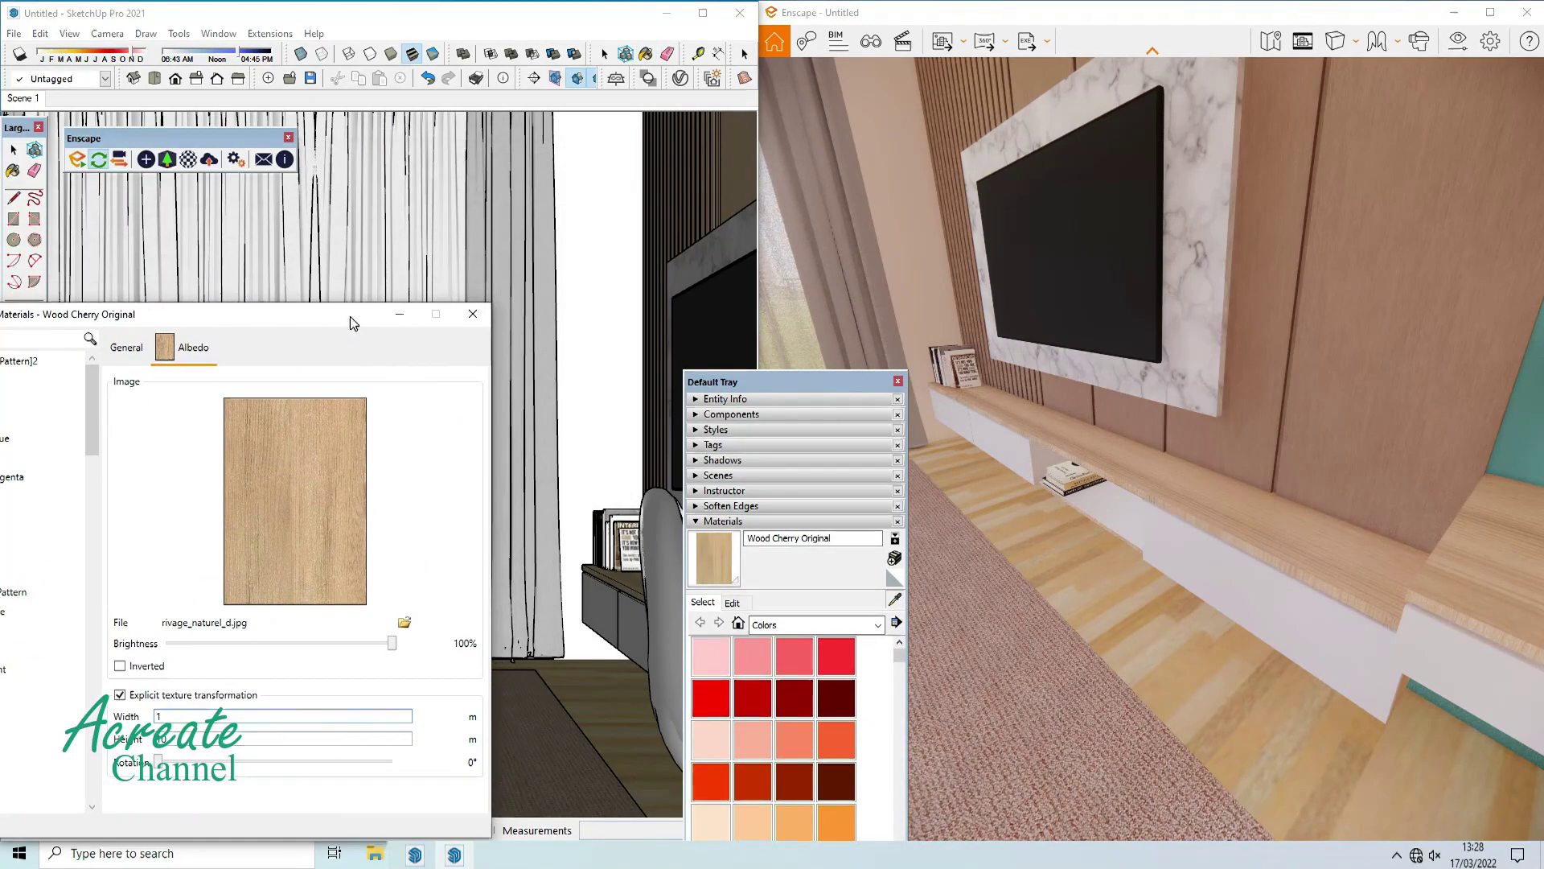
pyautogui.press('b')
pyautogui.keyDown('alt'); pyautogui.click(632, 613); pyautogui.keyUp('alt')
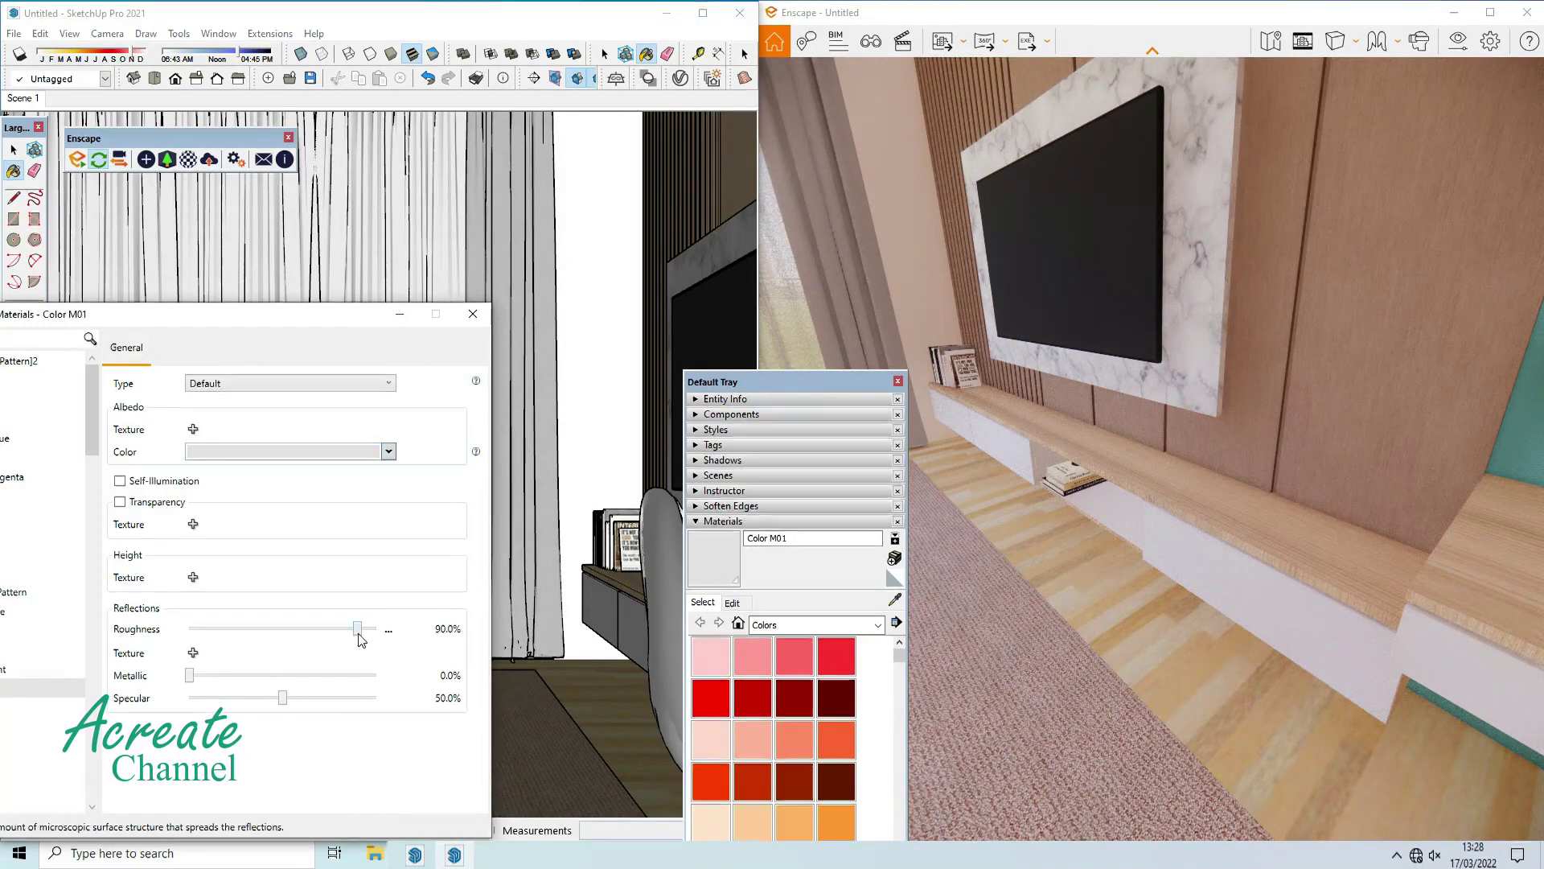
# Set Color M01 to 50.4% roughness and a light grey colour.
pyautogui.moveTo(358, 629); pyautogui.dragTo(283, 629)
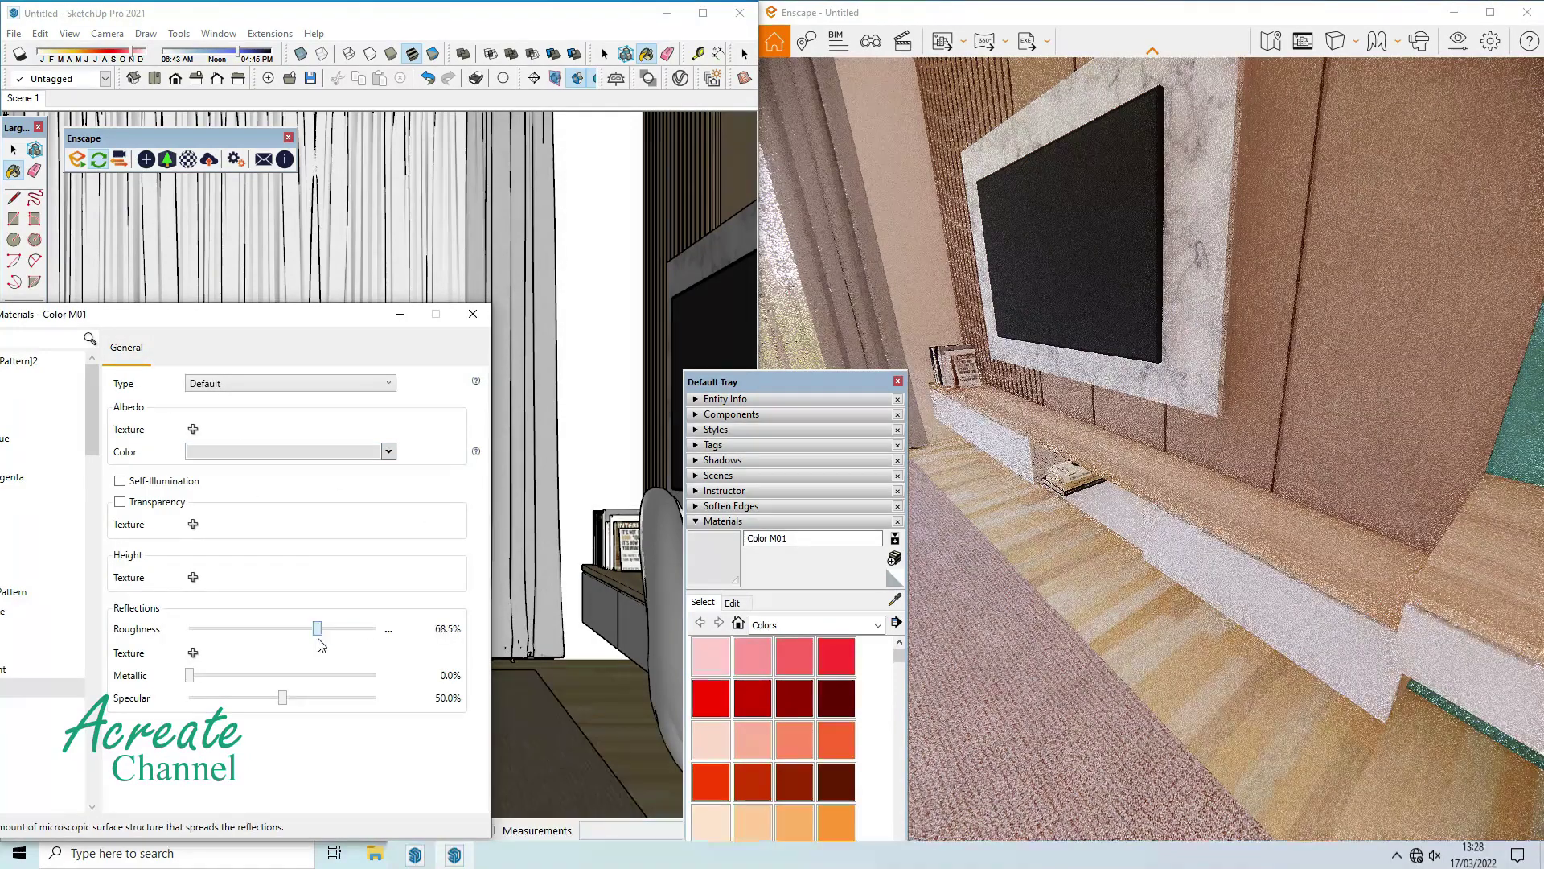
pyautogui.click(369, 459)
pyautogui.click(283, 513)
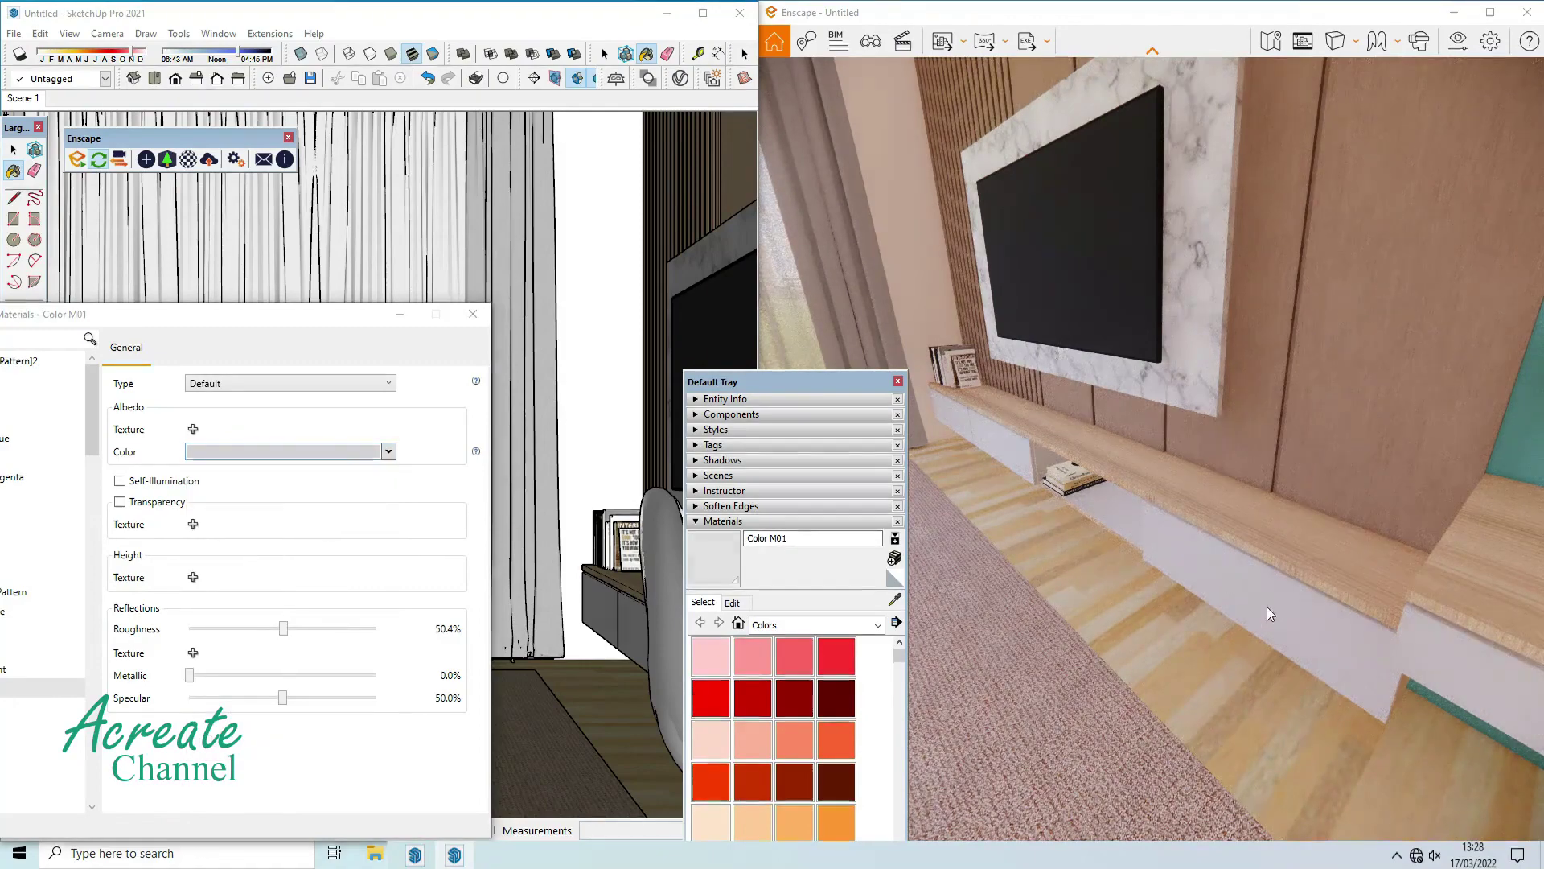
pyautogui.moveTo(1268, 606)
pyautogui.mouseDown()
pyautogui.moveTo(1182, 578)
pyautogui.moveTo(1196, 577)
pyautogui.mouseUp()
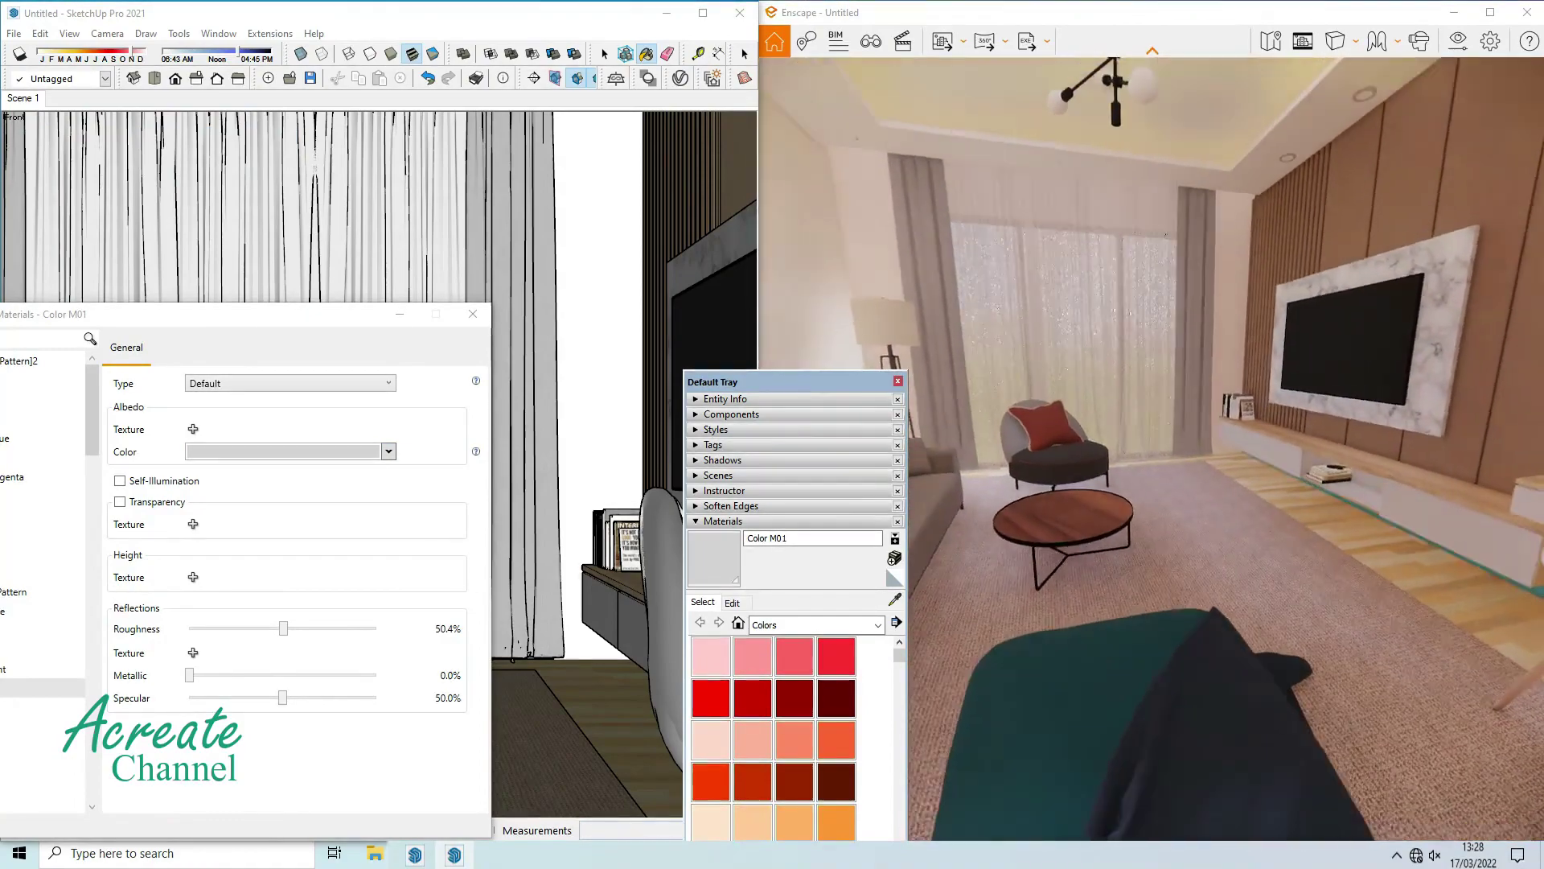
pyautogui.moveTo(1198, 578); pyautogui.dragTo(1045, 579)
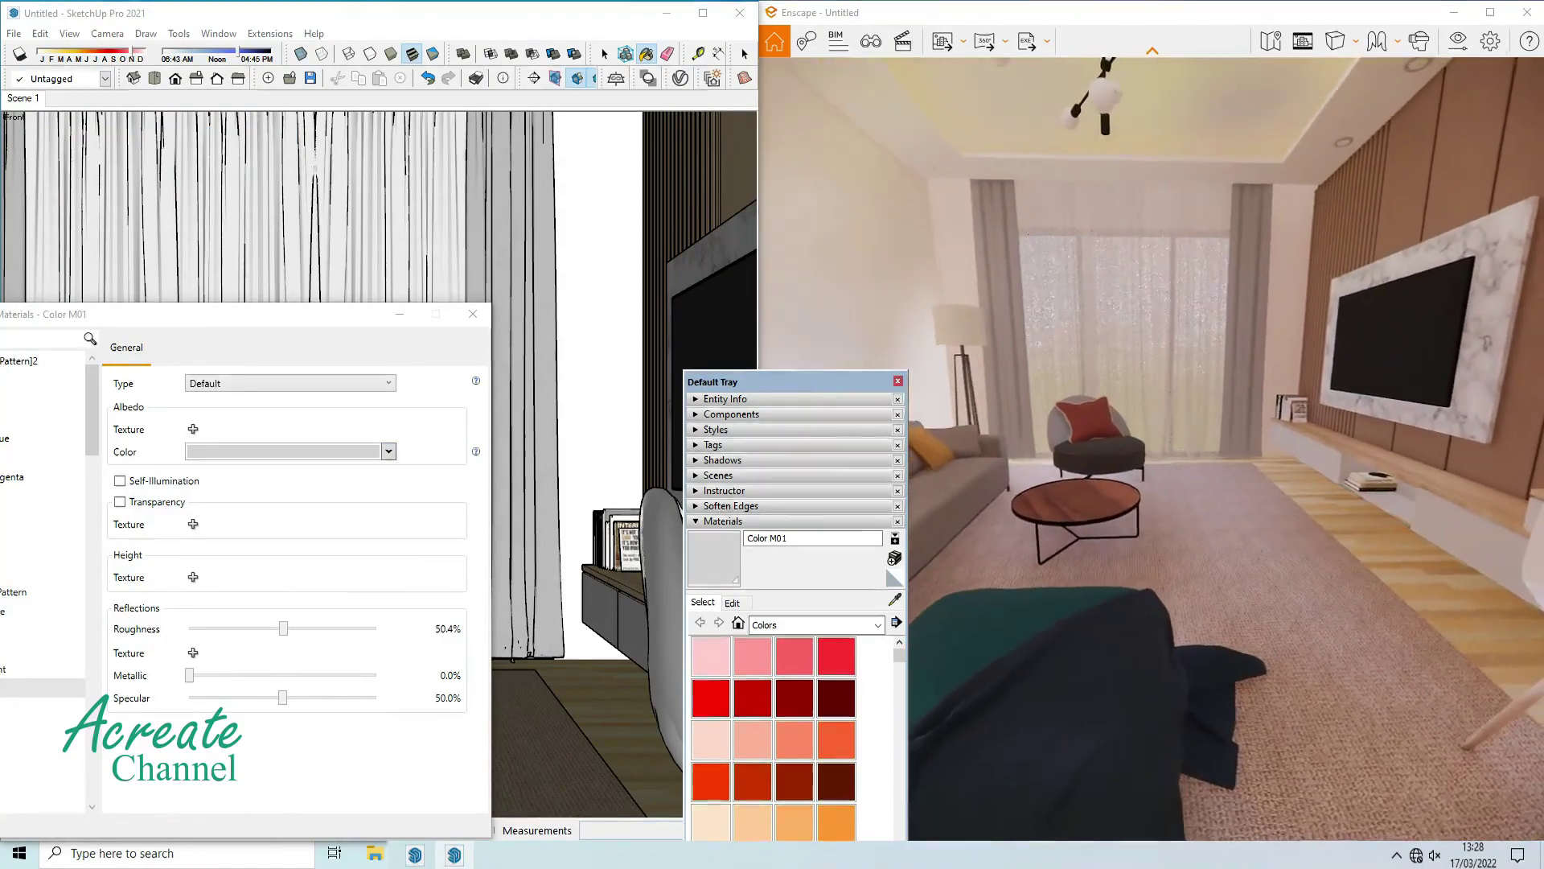
# Replace Wood Floor Light's albedo with the Marmol Carrara Blanco marble texture.
pyautogui.press('w')
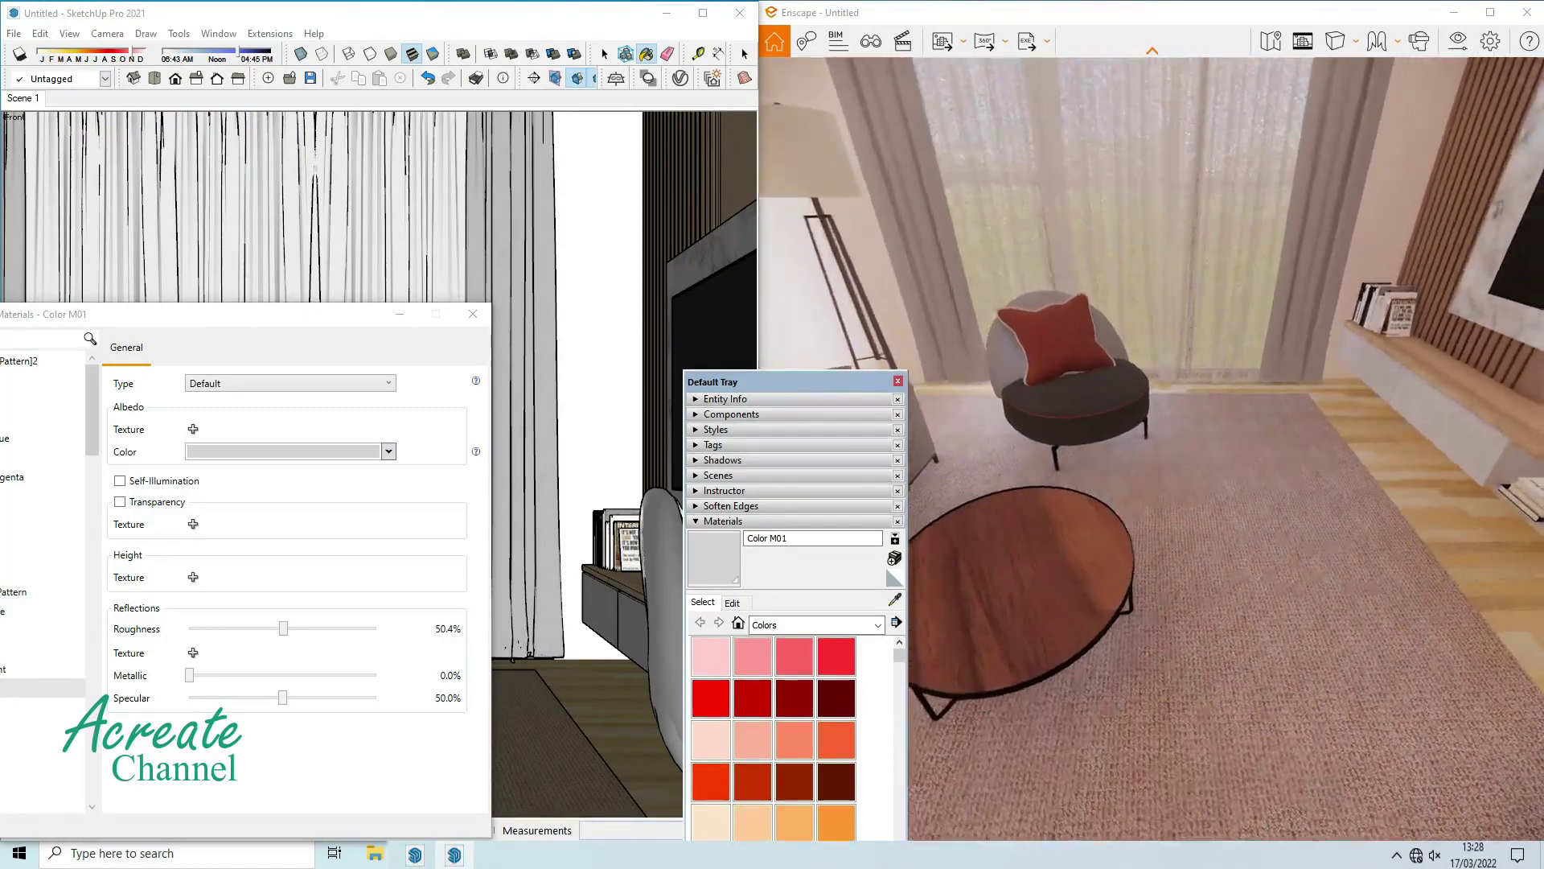
pyautogui.press('w')
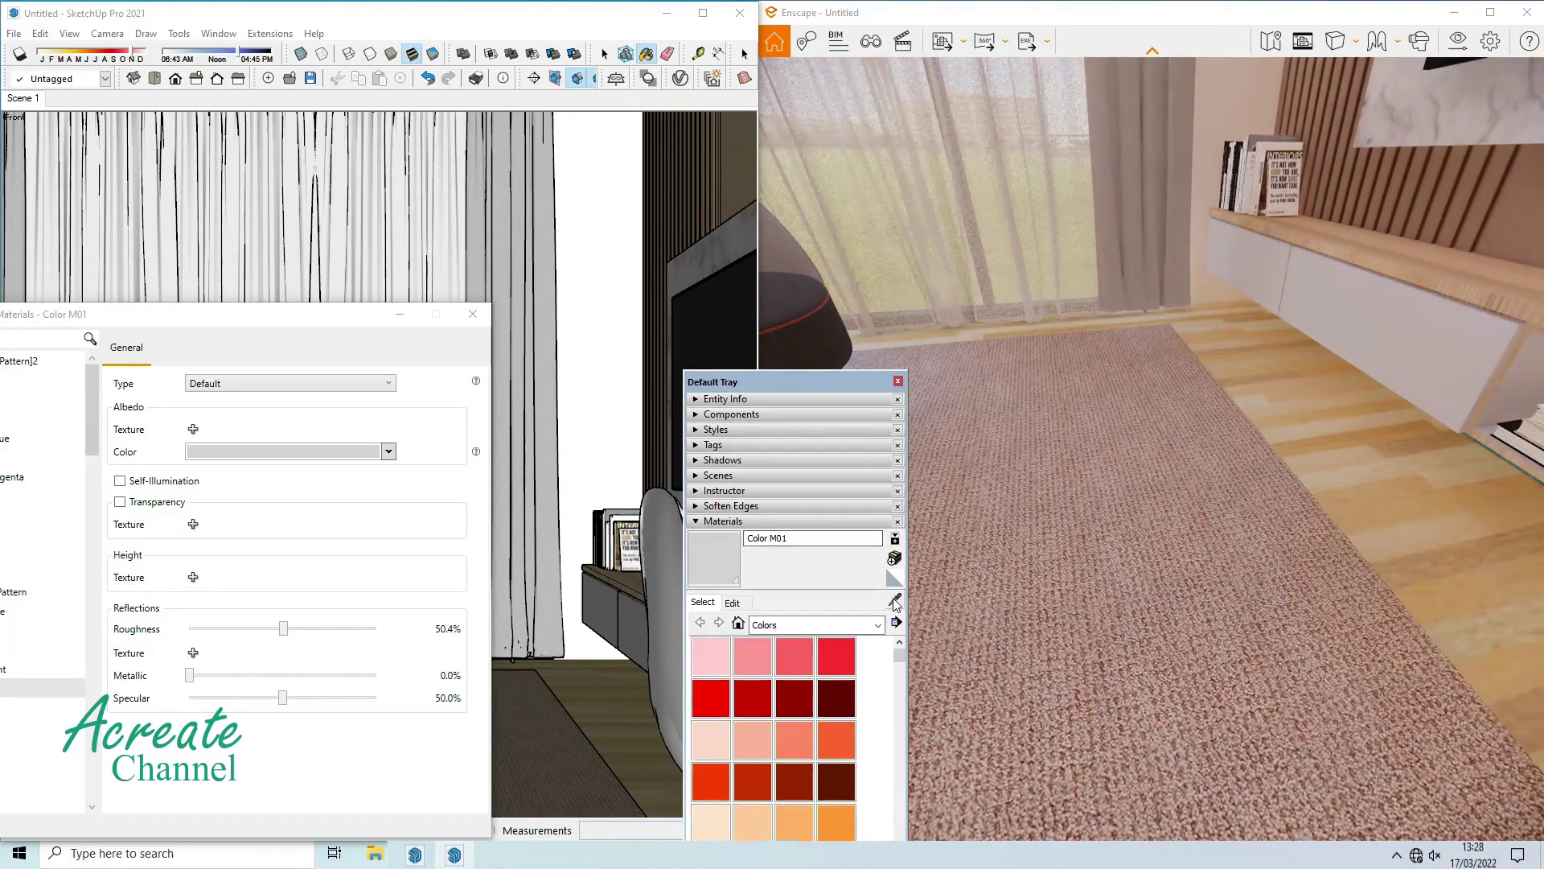
pyautogui.click(895, 599)
pyautogui.click(616, 708)
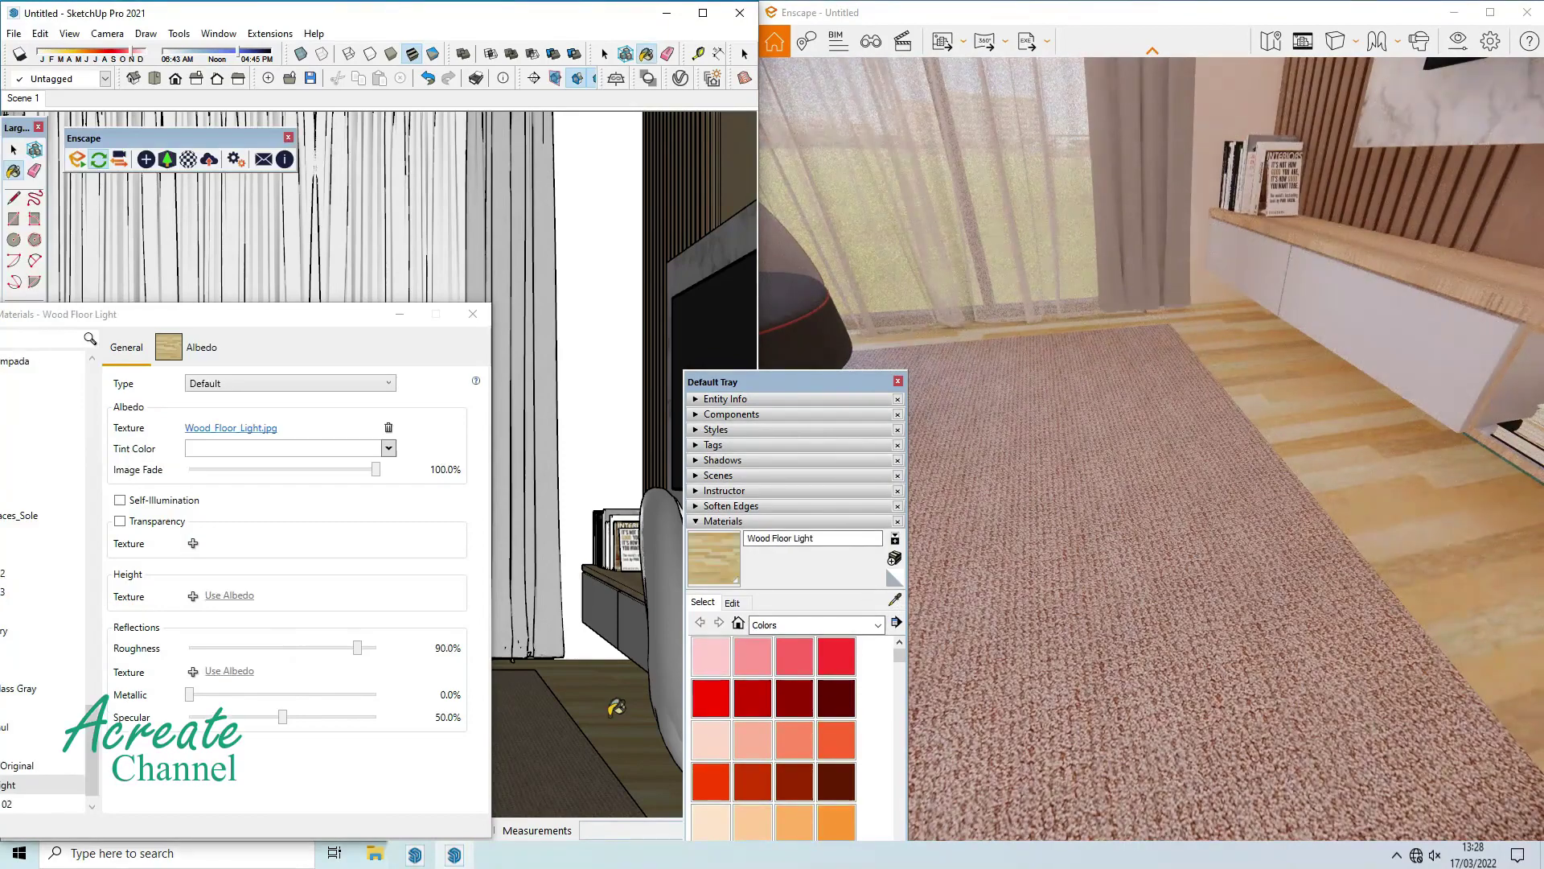
pyautogui.click(264, 427)
pyautogui.click(408, 626)
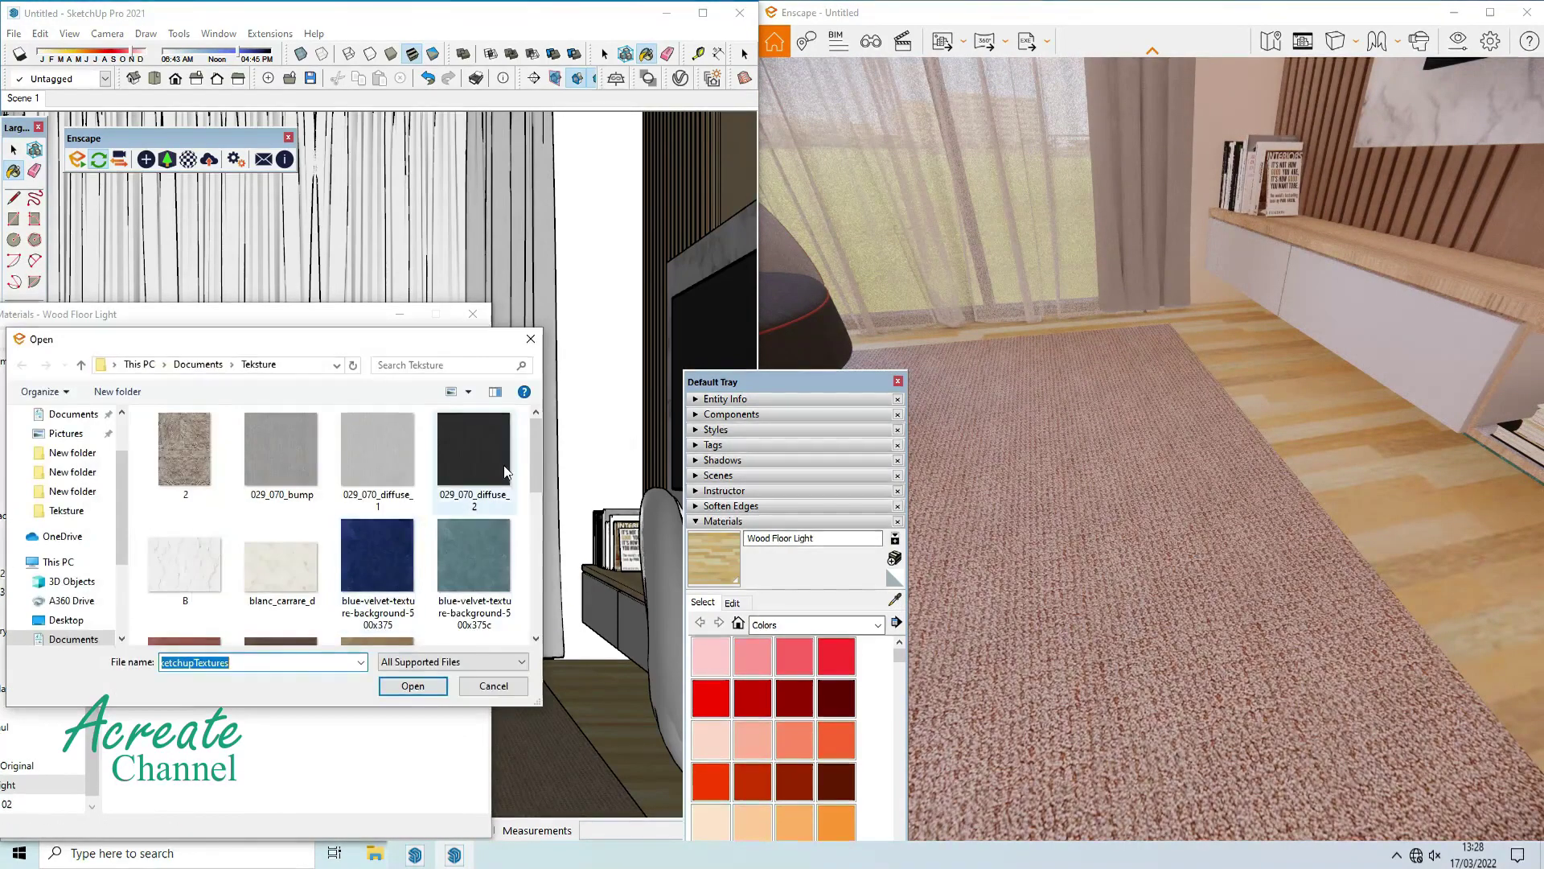
pyautogui.moveTo(534, 426); pyautogui.dragTo(521, 550)
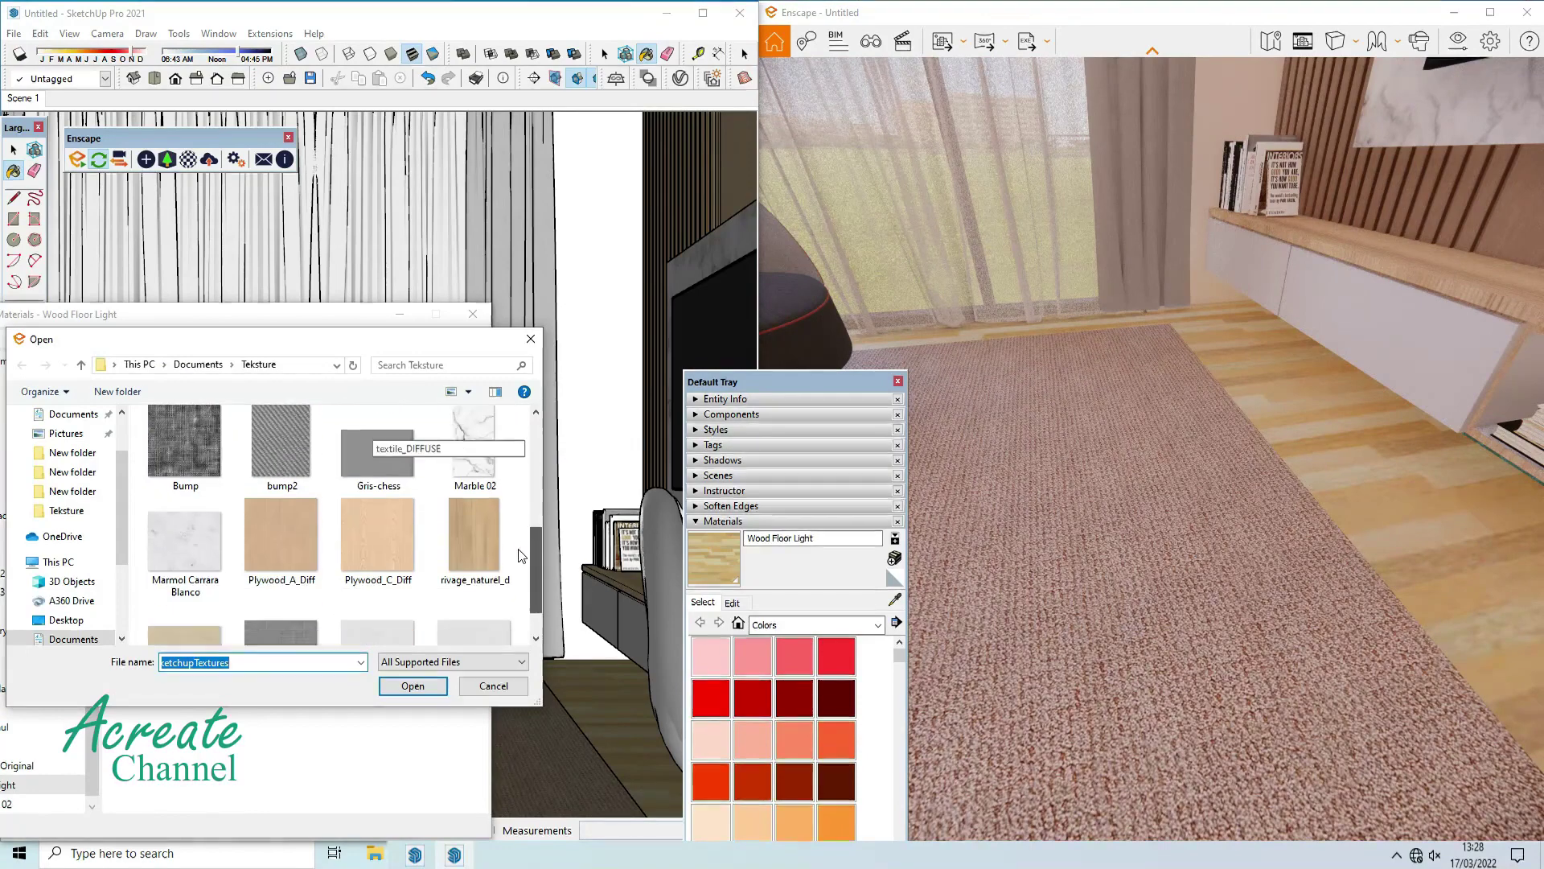
pyautogui.click(203, 546)
pyautogui.click(429, 686)
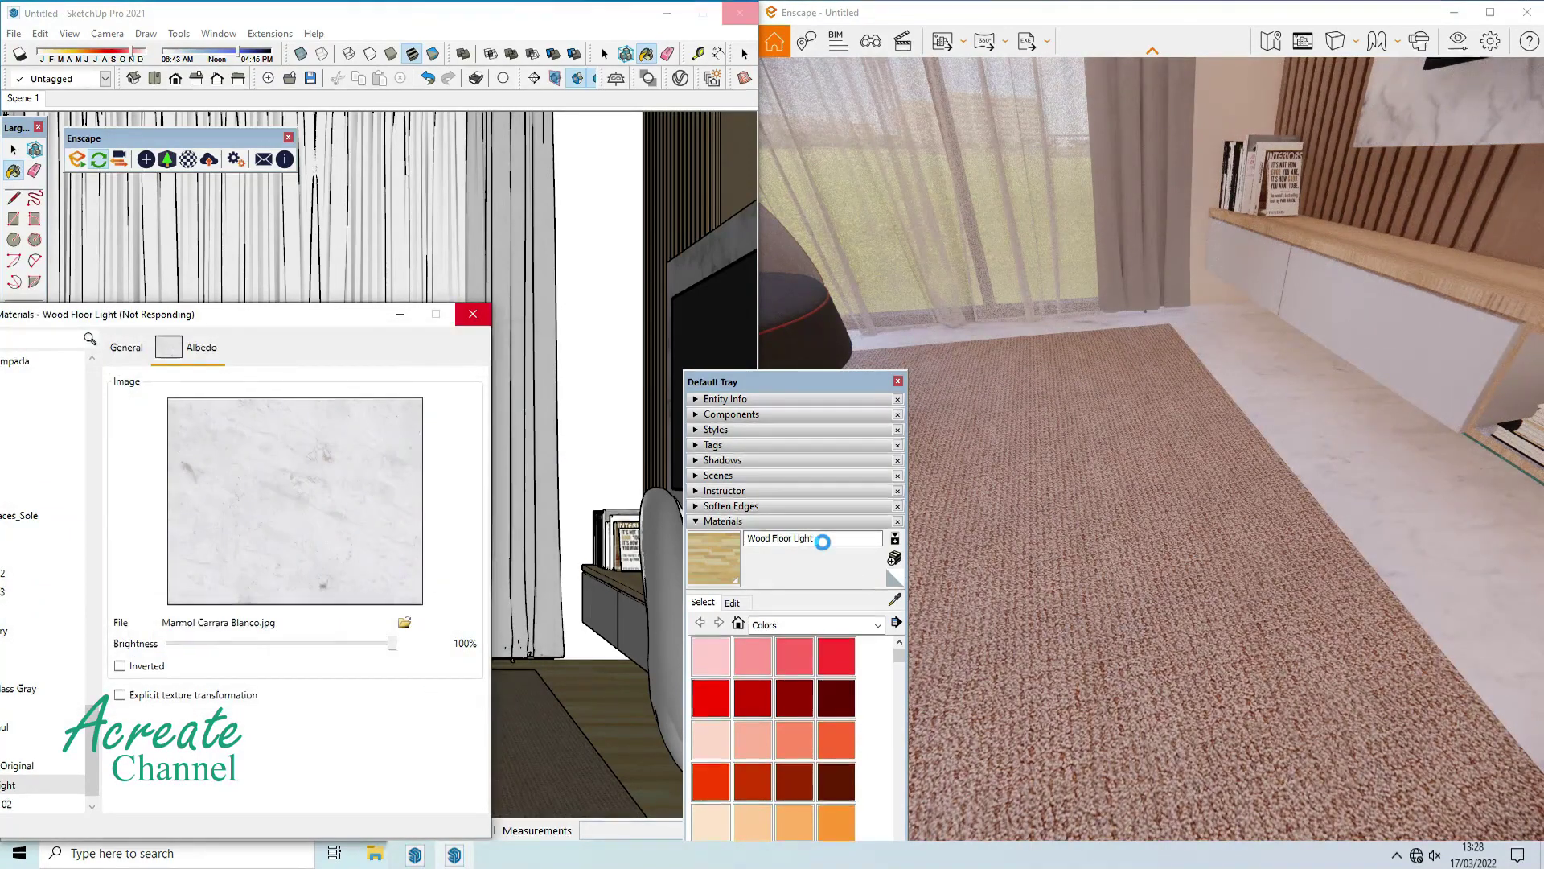
# Set the marble texture to an explicit 0.5 m width and 97% brightness.
pyautogui.click(120, 694)
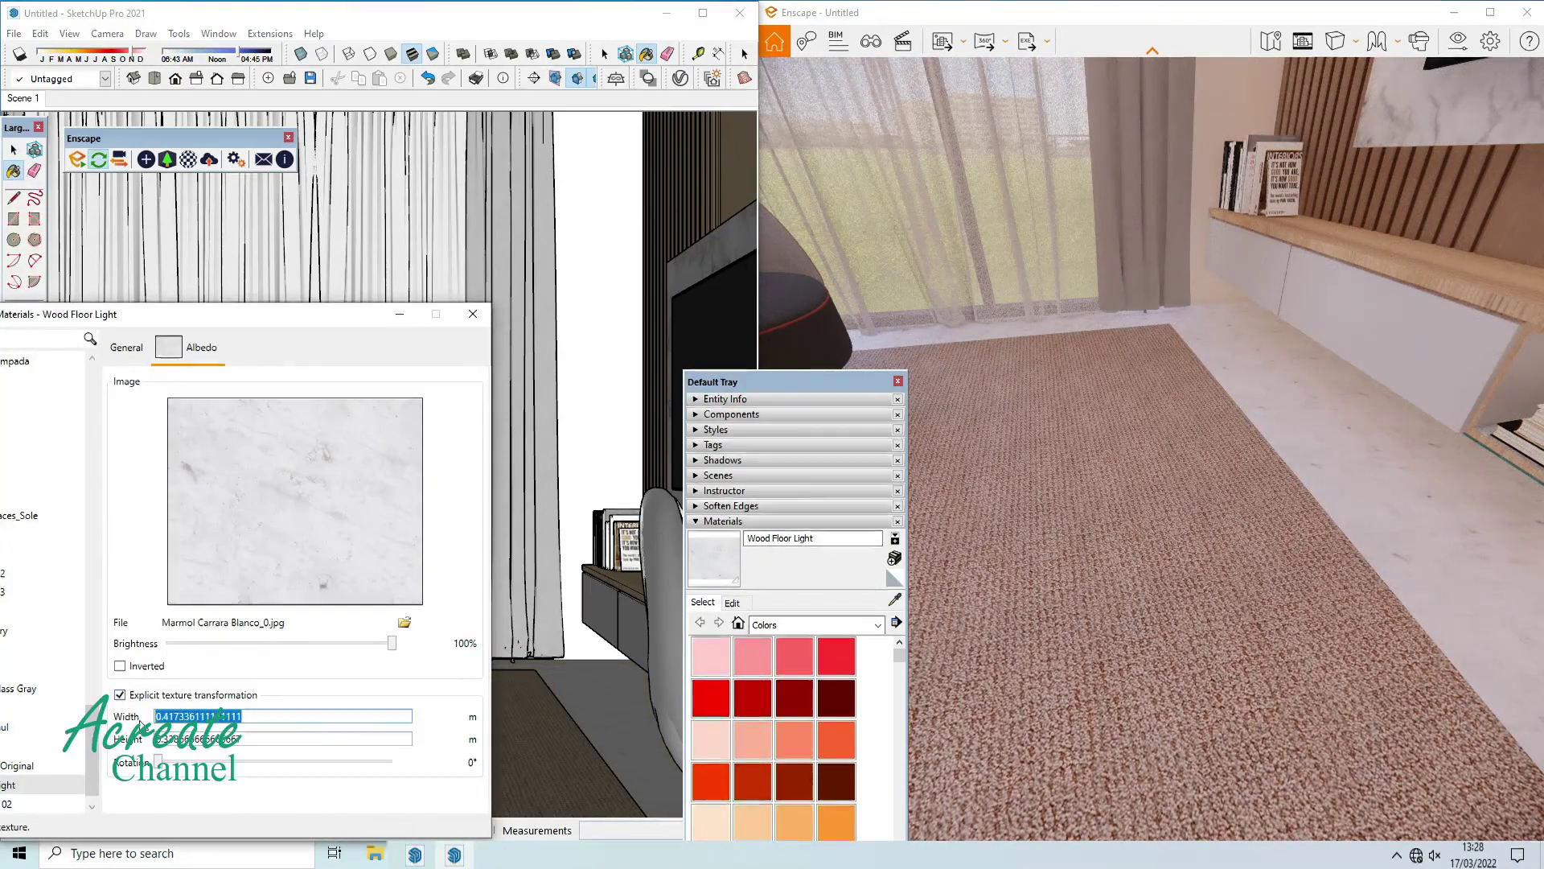
pyautogui.click(244, 738)
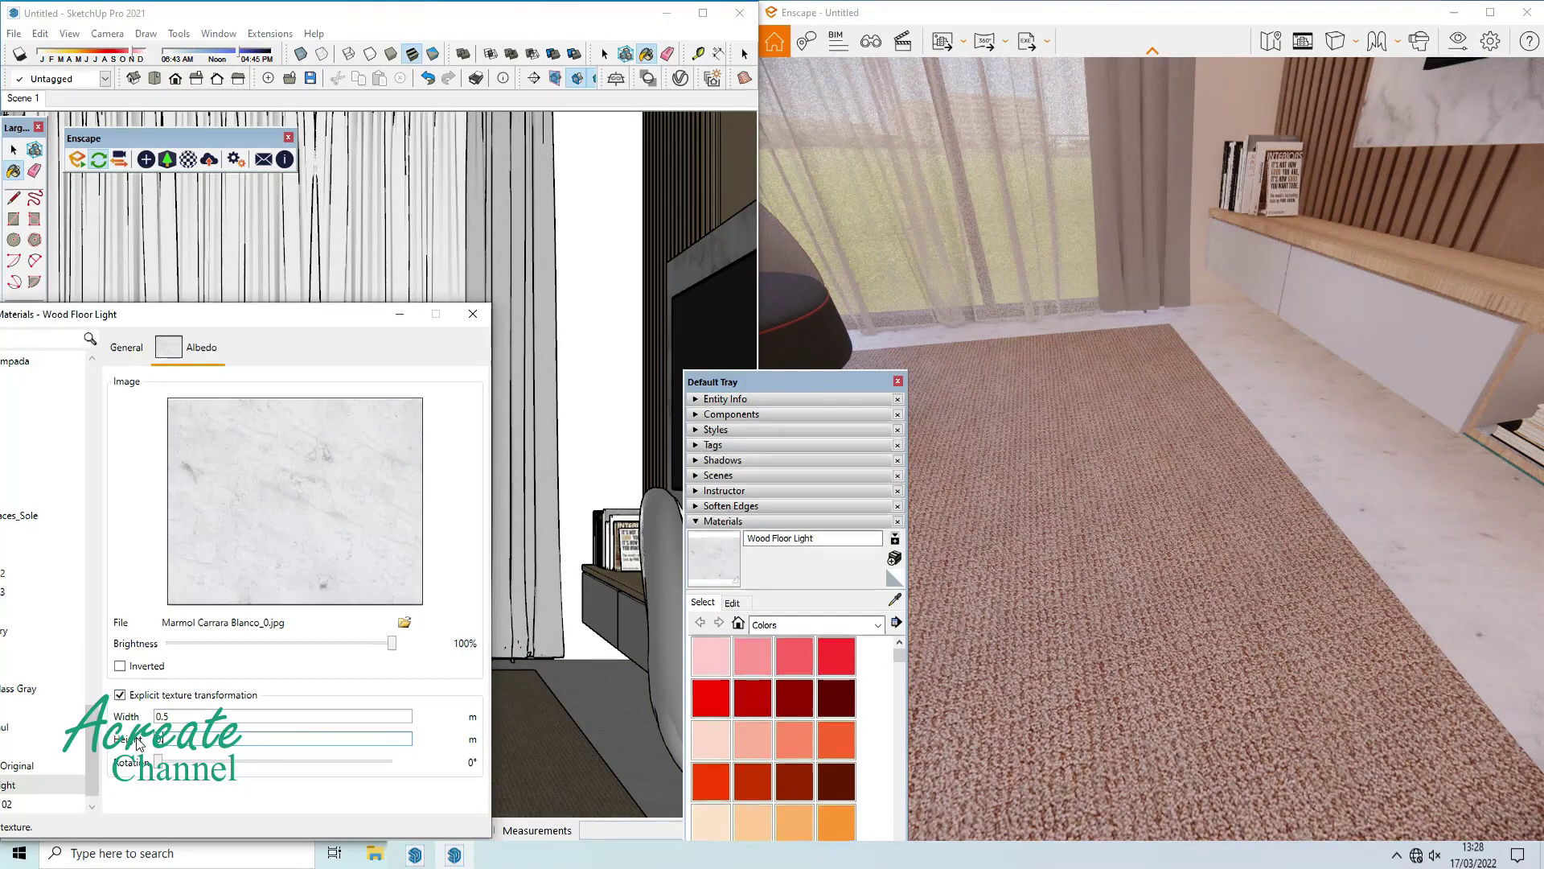
pyautogui.click(265, 716)
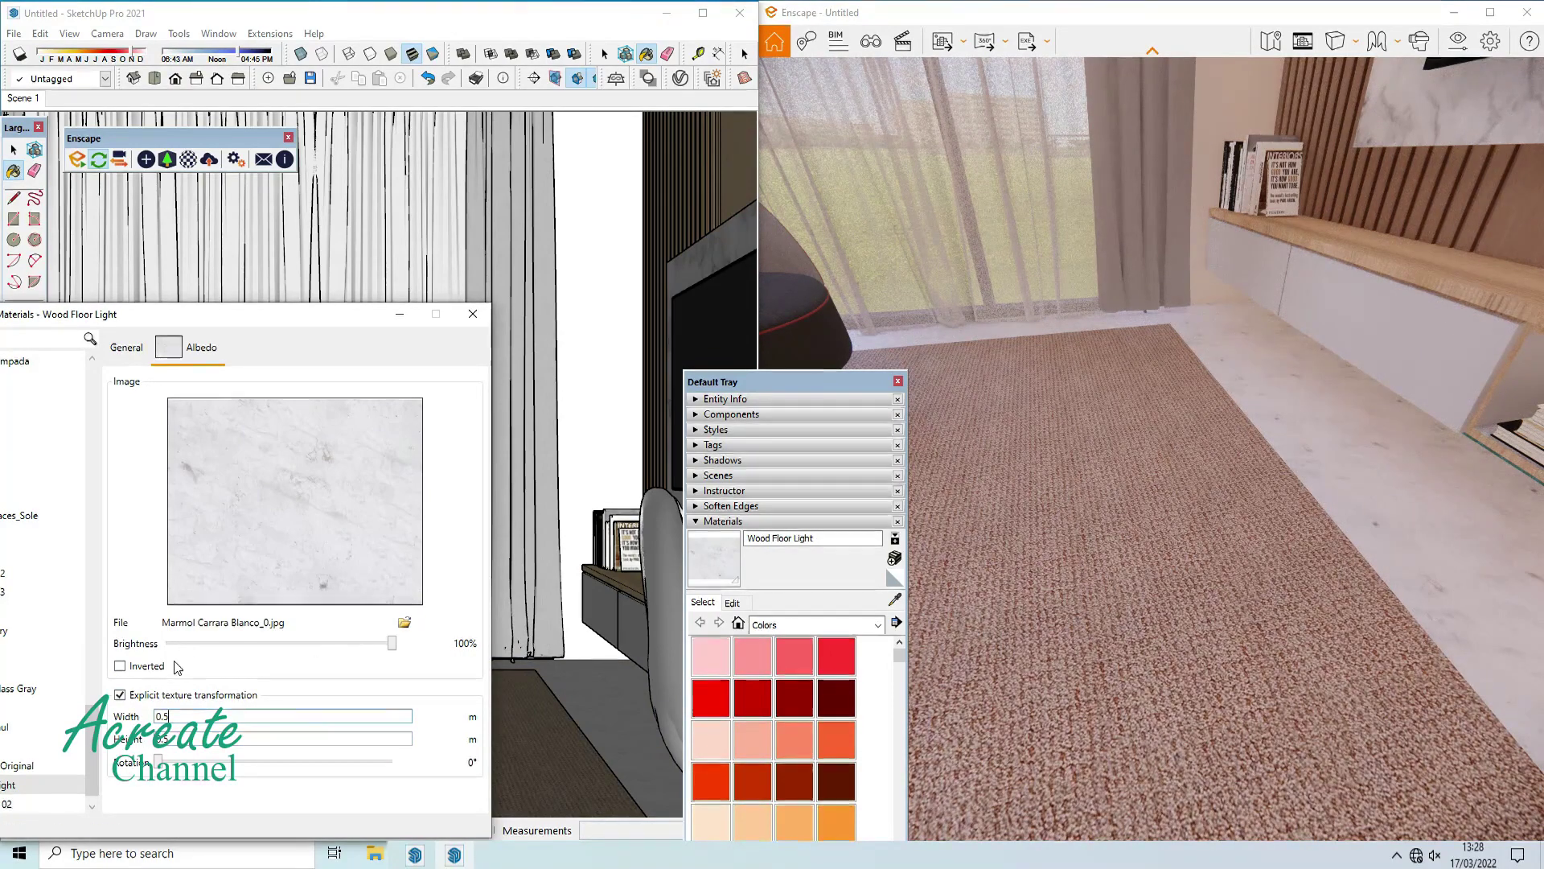
pyautogui.moveTo(392, 643); pyautogui.dragTo(387, 644)
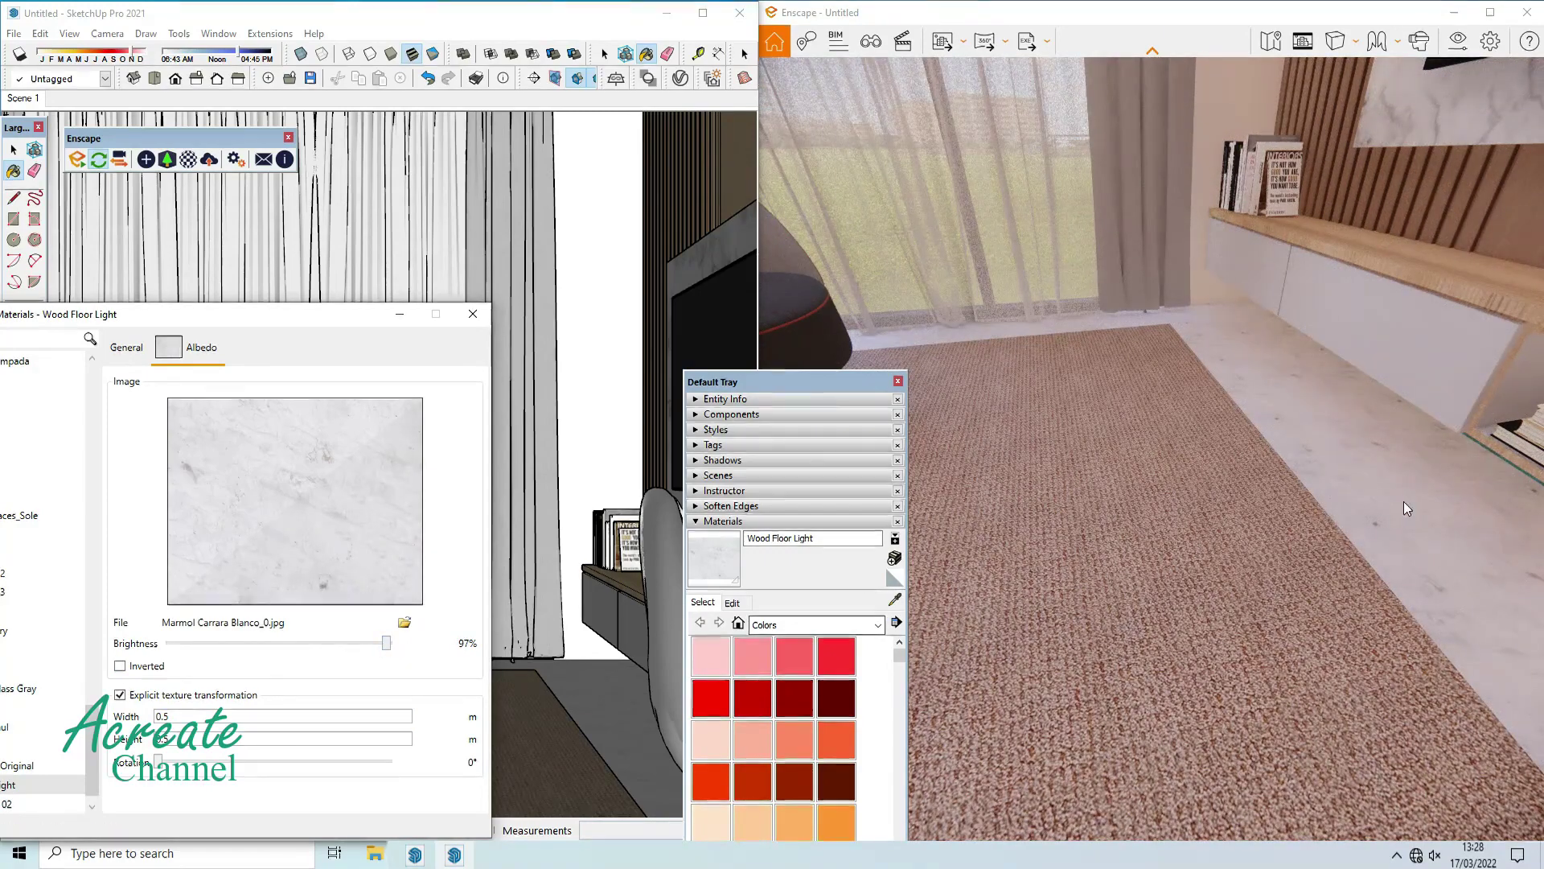
# Use the marble texture as a 3.00 bump map for Wood Floor Light.
pyautogui.click(897, 605)
pyautogui.click(530, 716)
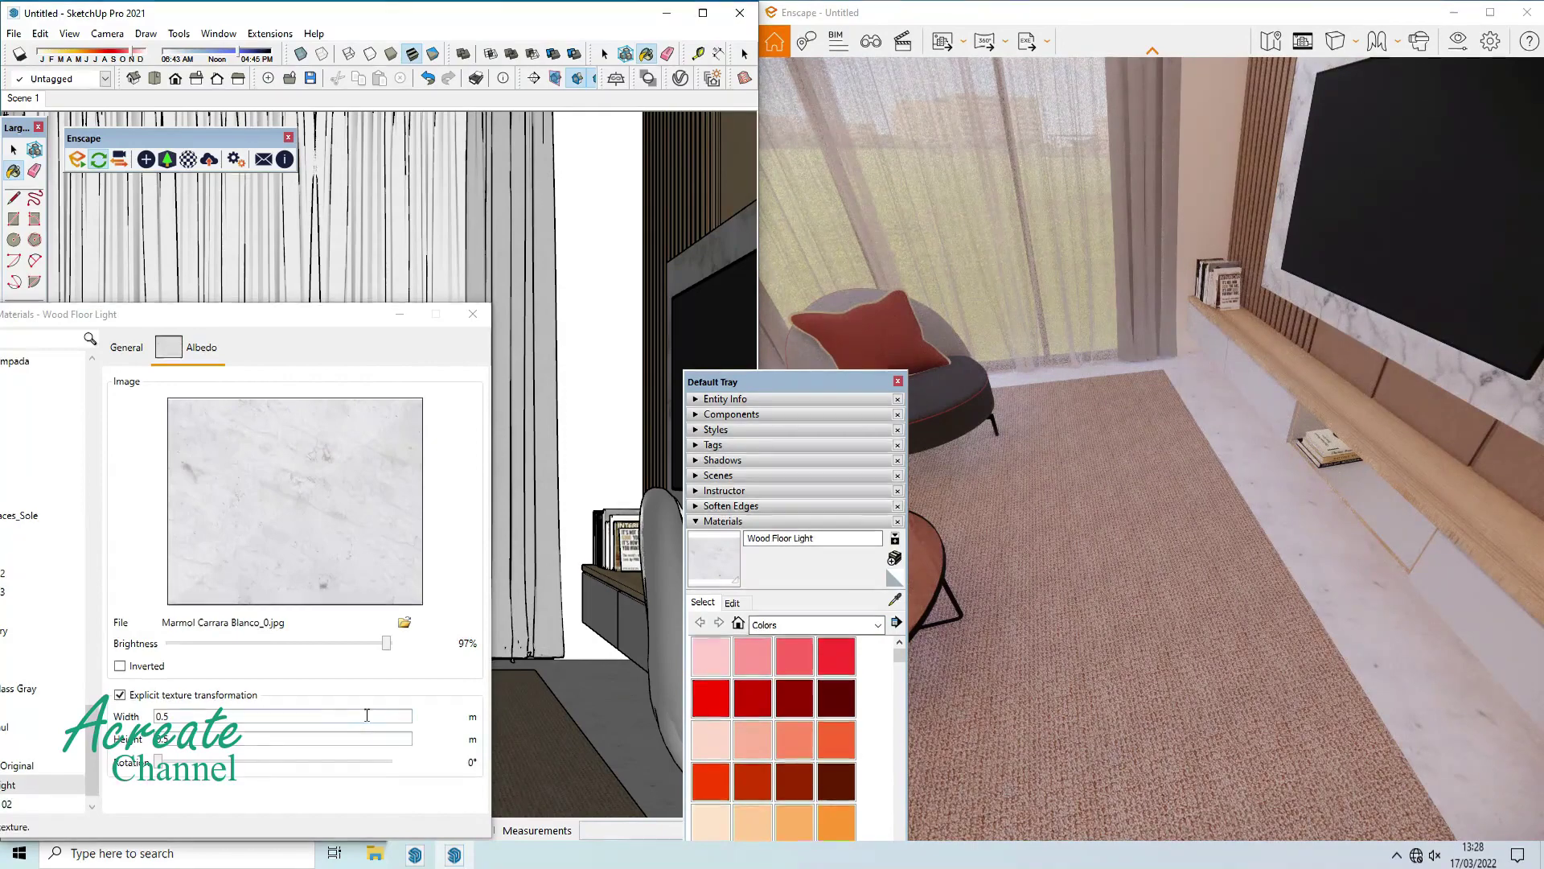
pyautogui.click(137, 351)
pyautogui.click(233, 596)
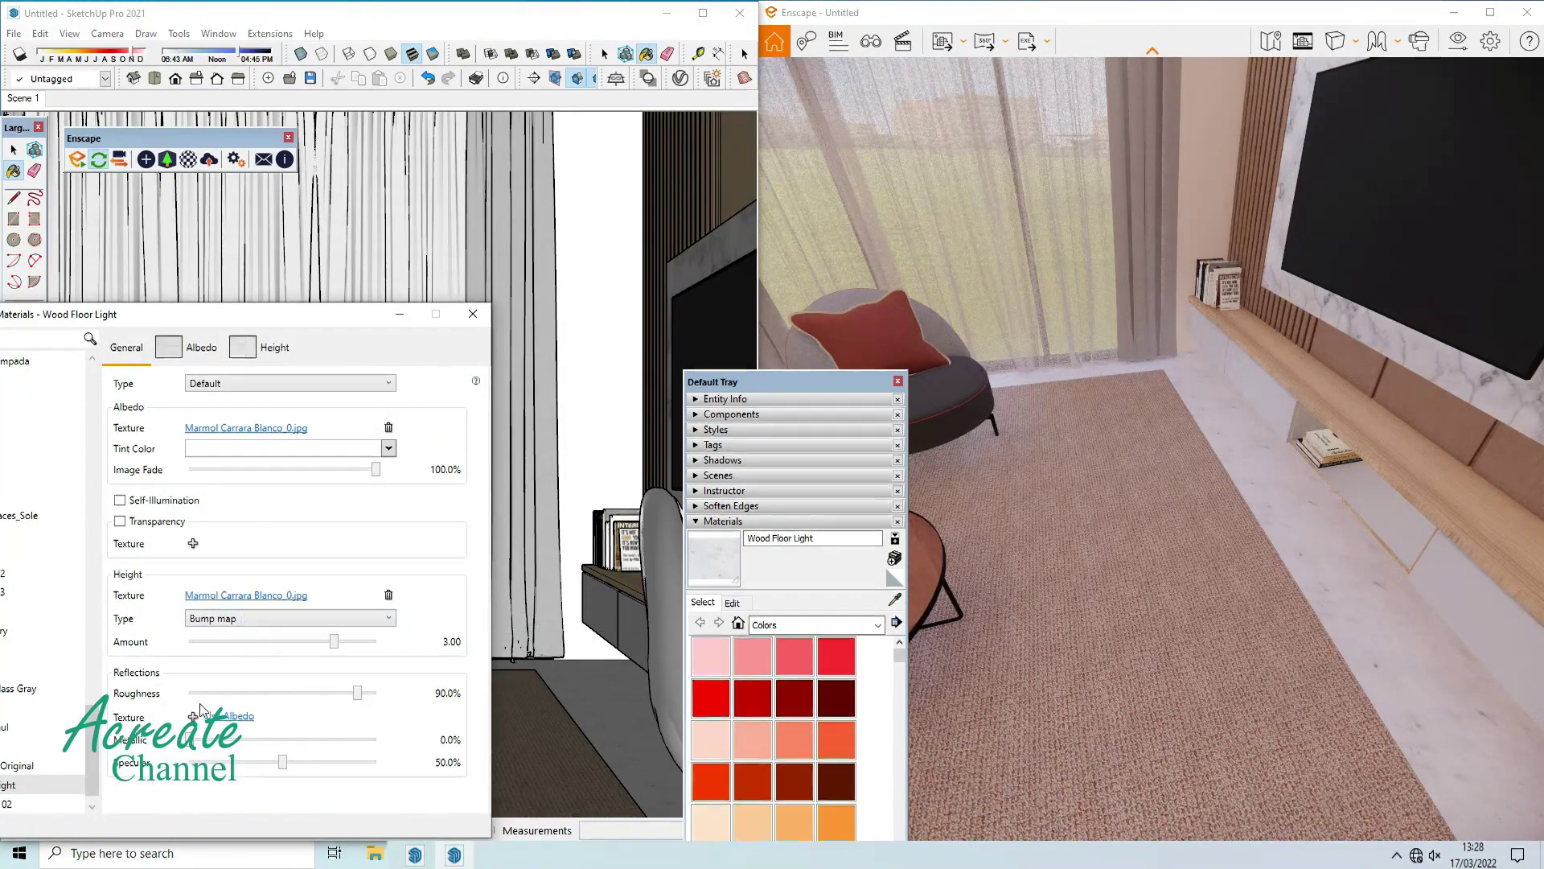
pyautogui.click(228, 717)
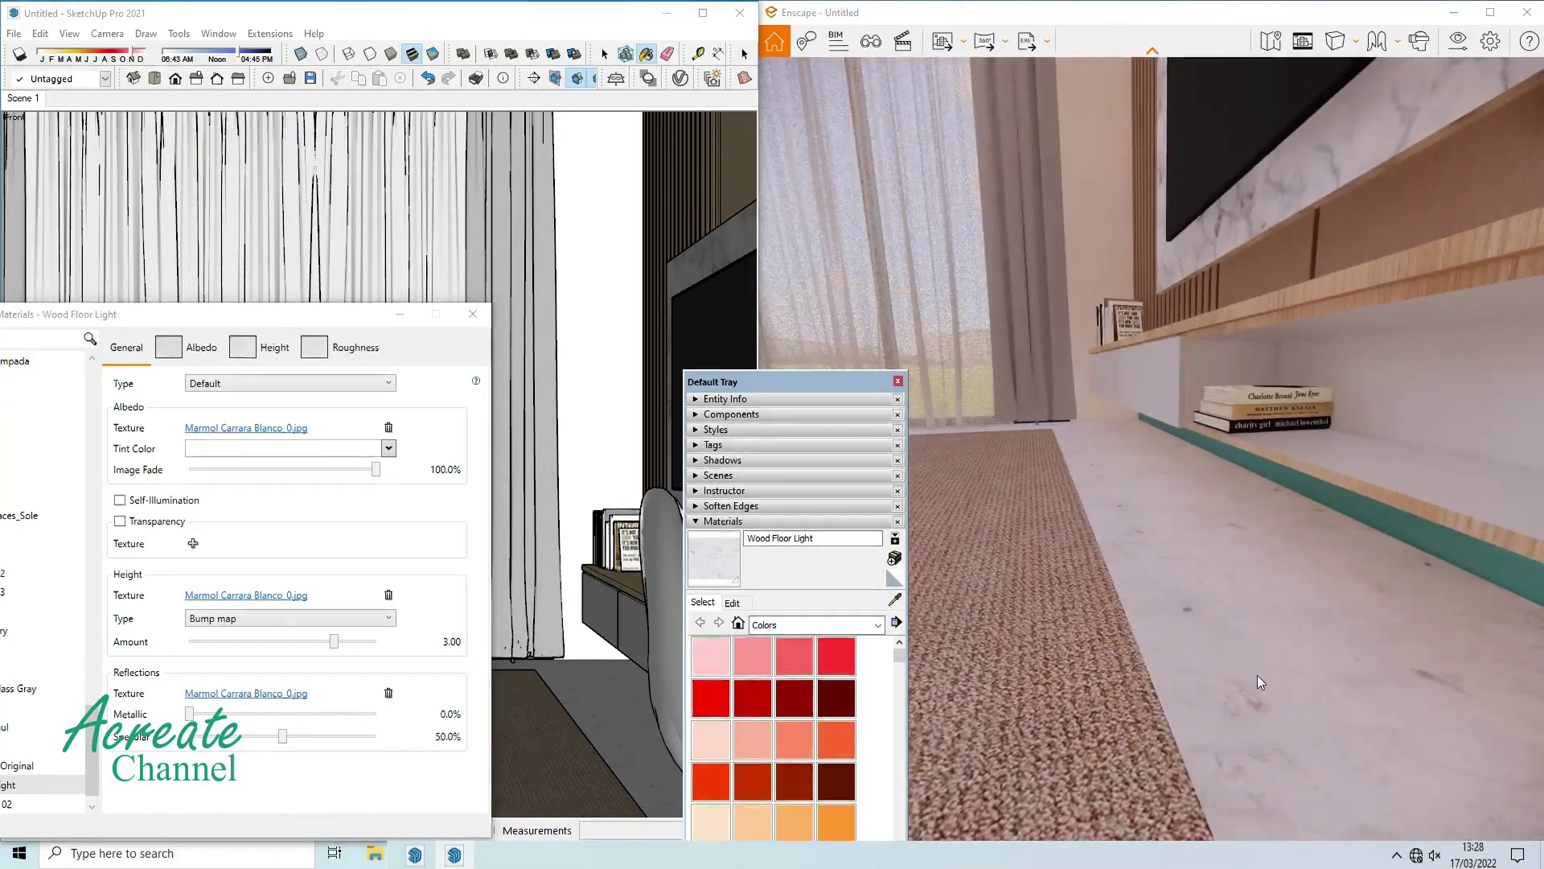
# Remove the roughness texture and set the marble floor's roughness to 29%.
pyautogui.click(388, 693)
pyautogui.moveTo(360, 693); pyautogui.dragTo(207, 708)
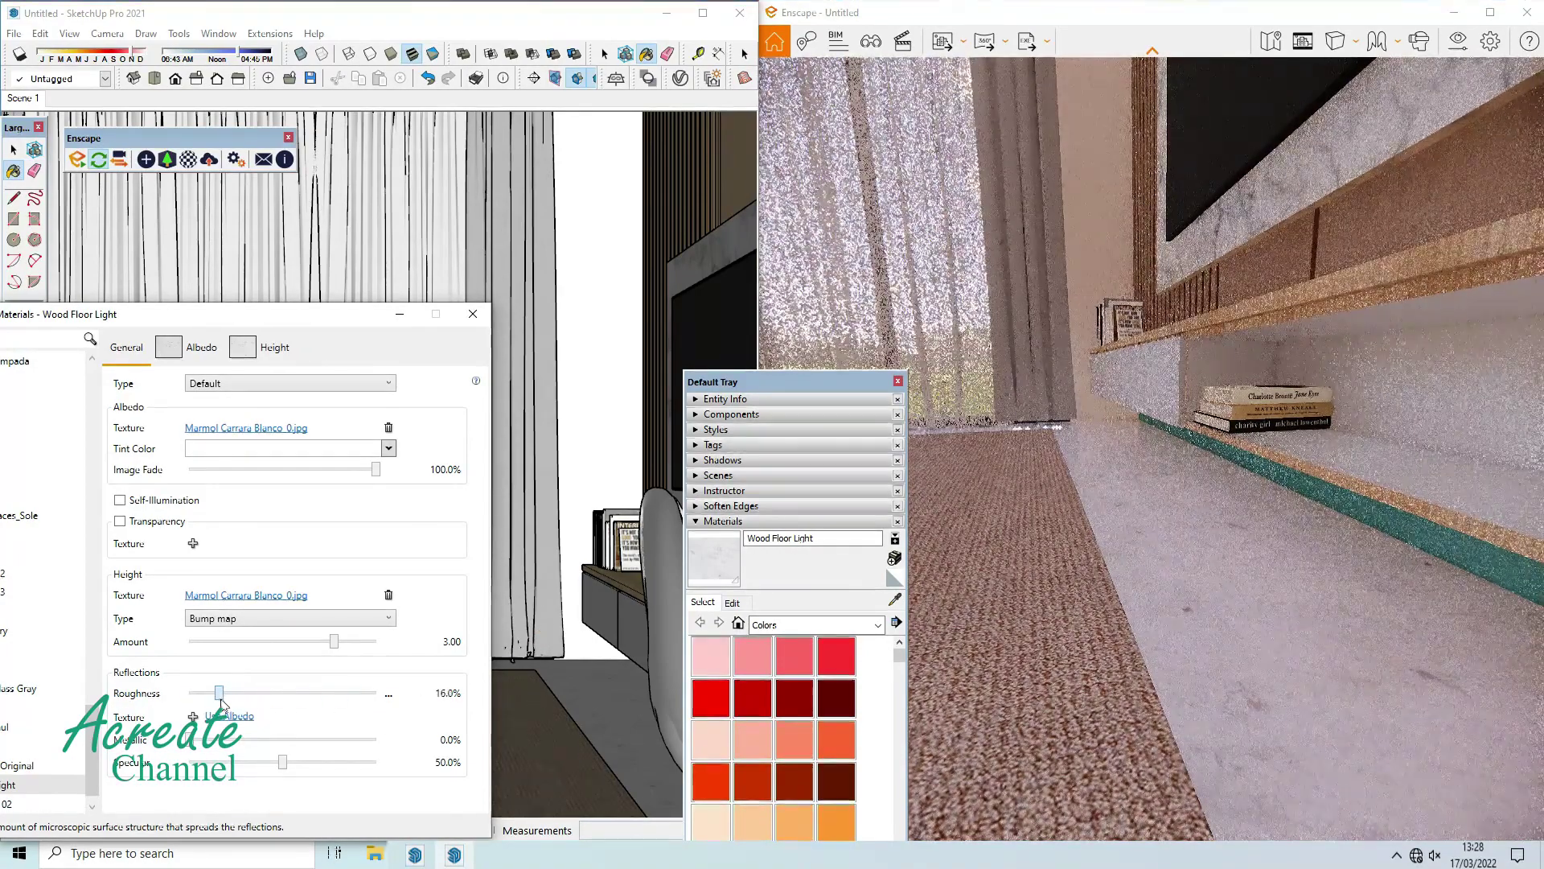
pyautogui.click(1213, 650)
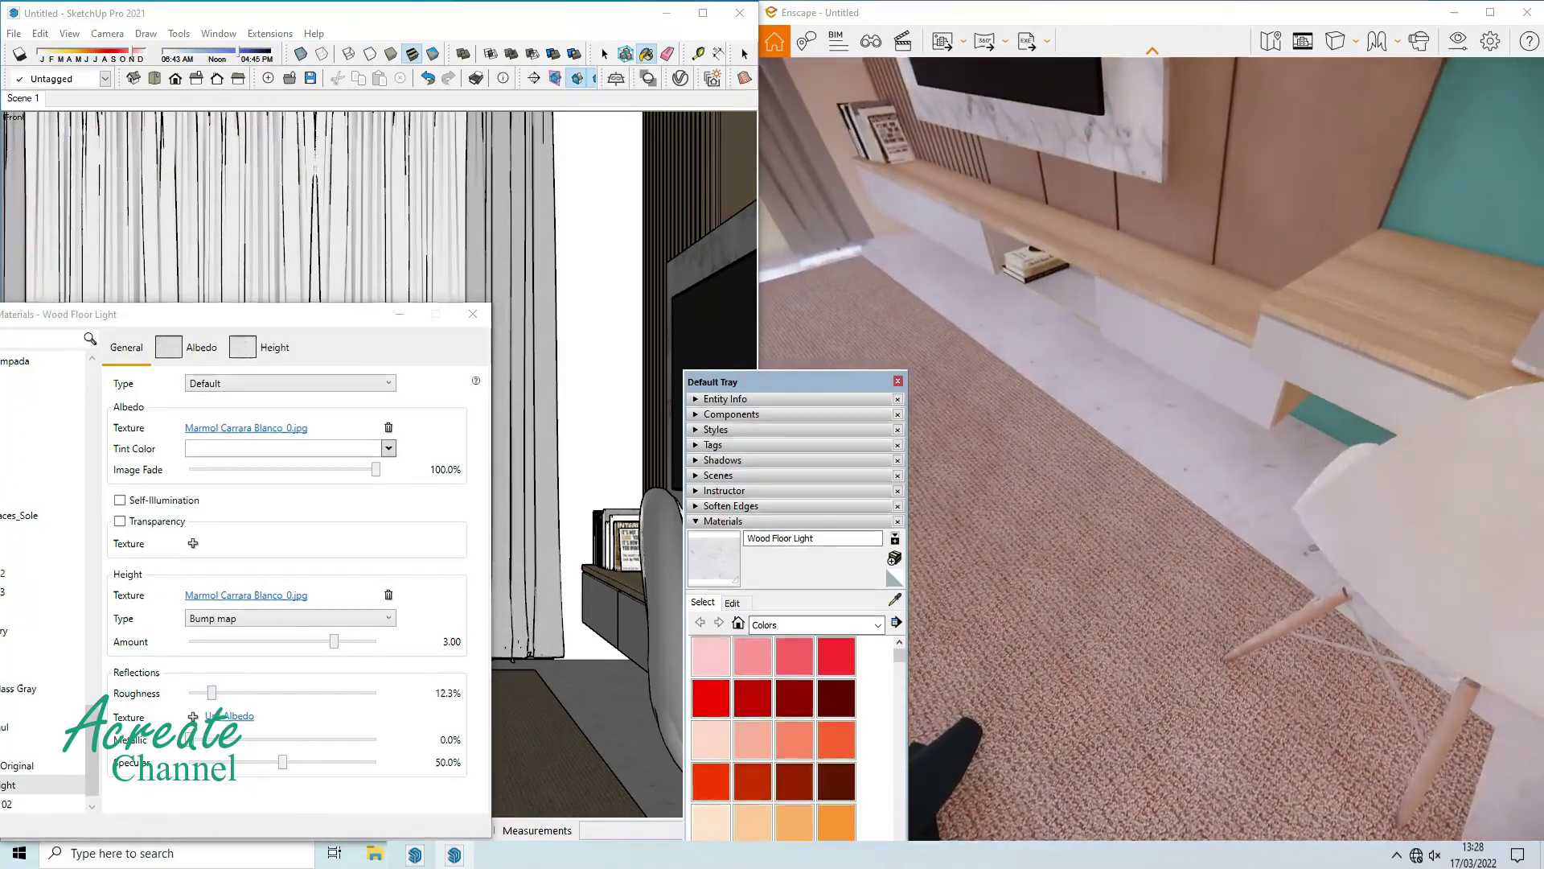
pyautogui.moveTo(1007, 281); pyautogui.dragTo(1016, 281)
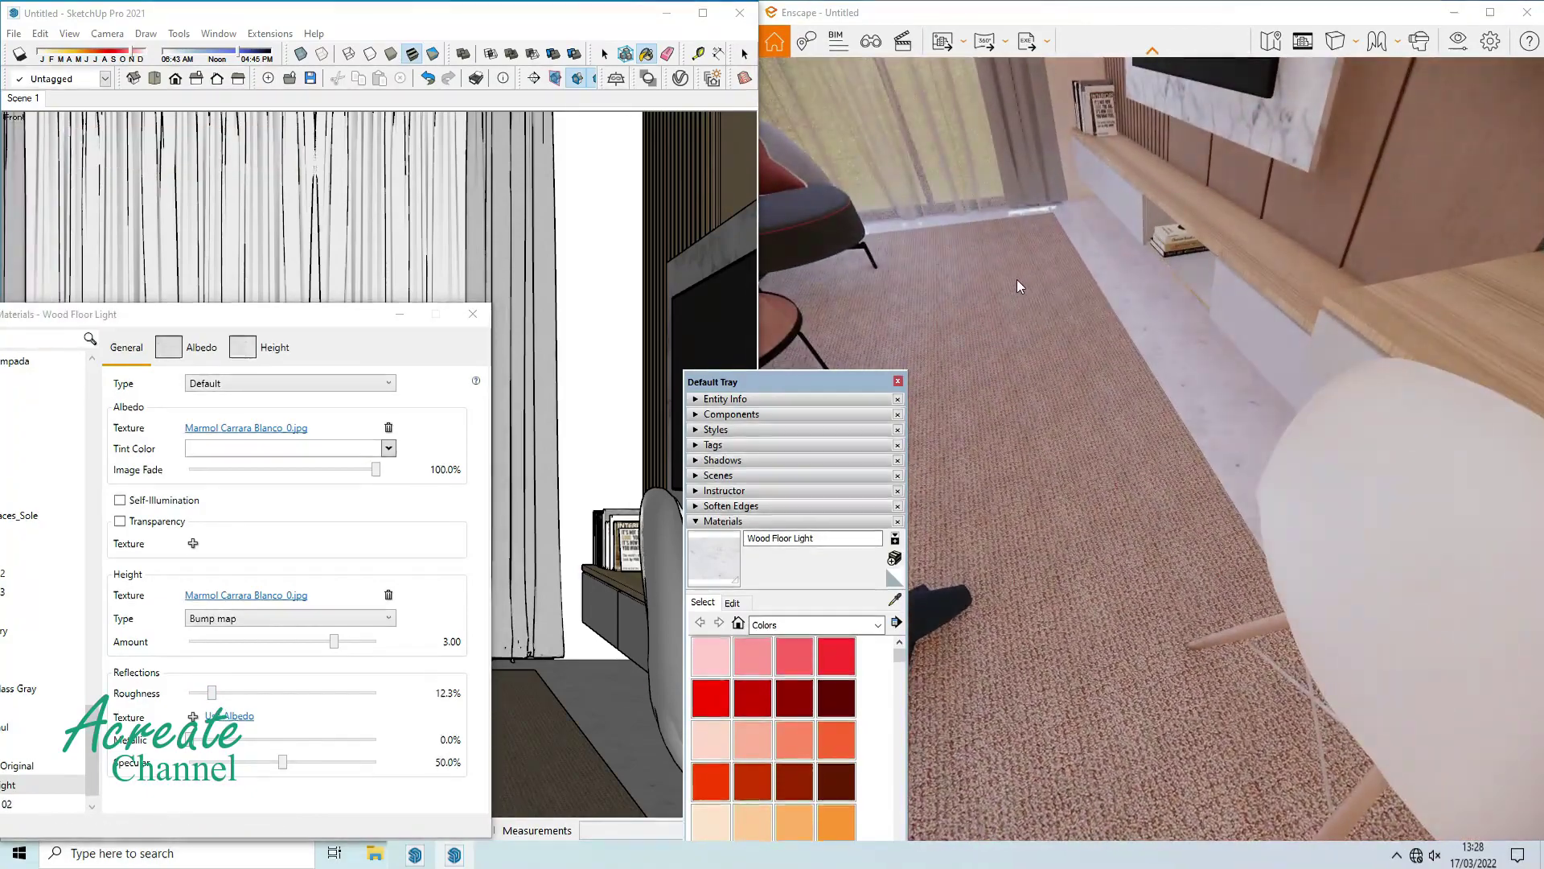
pyautogui.moveTo(996, 204); pyautogui.dragTo(1025, 380)
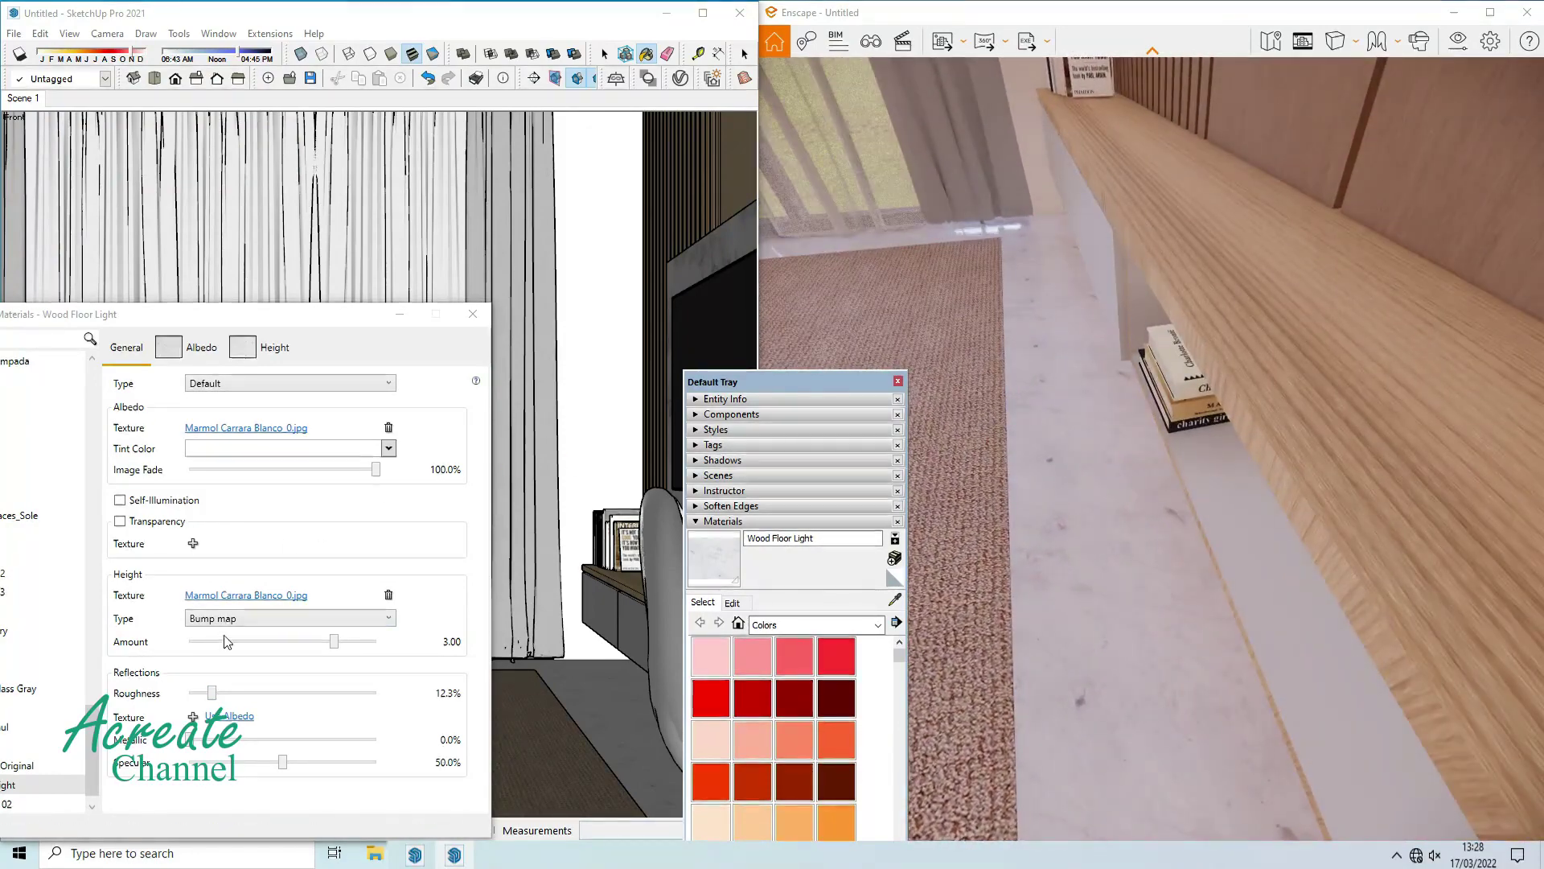
pyautogui.moveTo(217, 699); pyautogui.dragTo(237, 699)
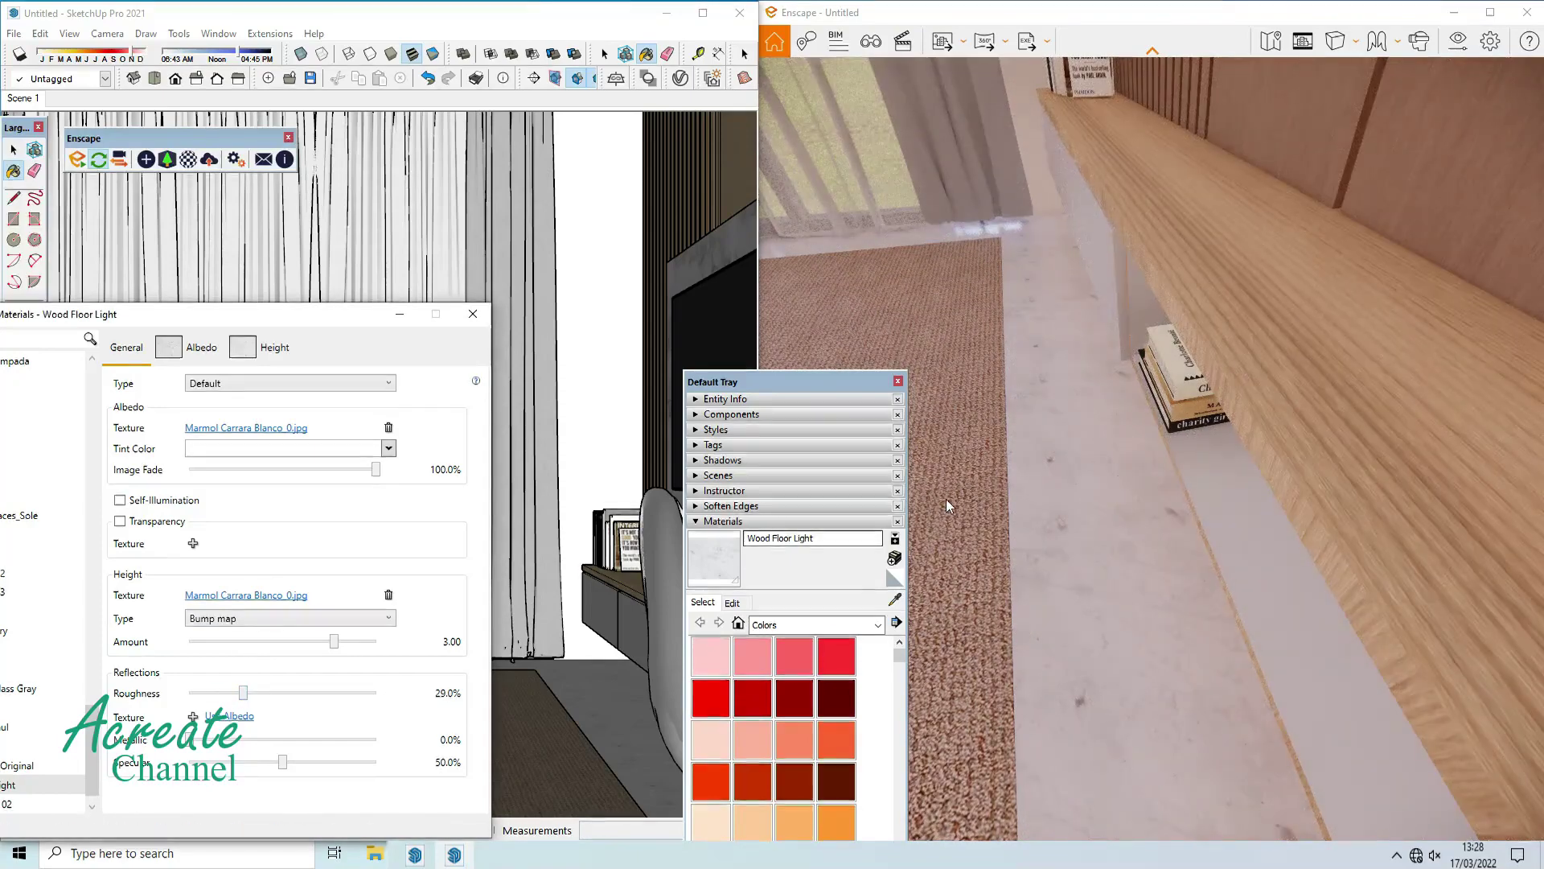
pyautogui.click(895, 601)
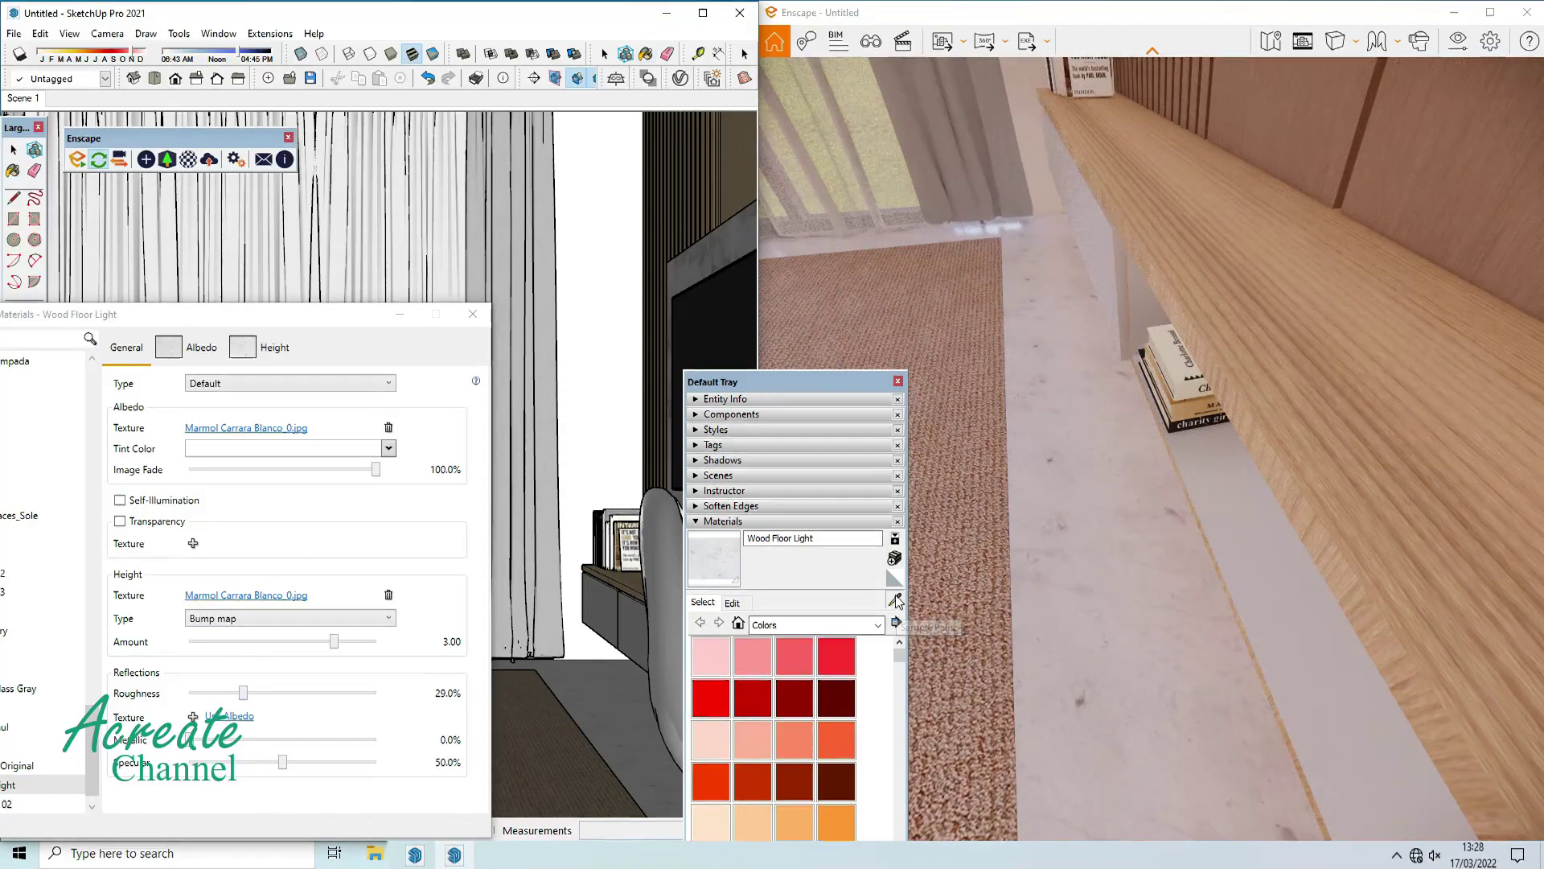
# Give Carpet Loop Pattern a -0.04 bump from its own texture and a light grey tint.
pyautogui.click(541, 722)
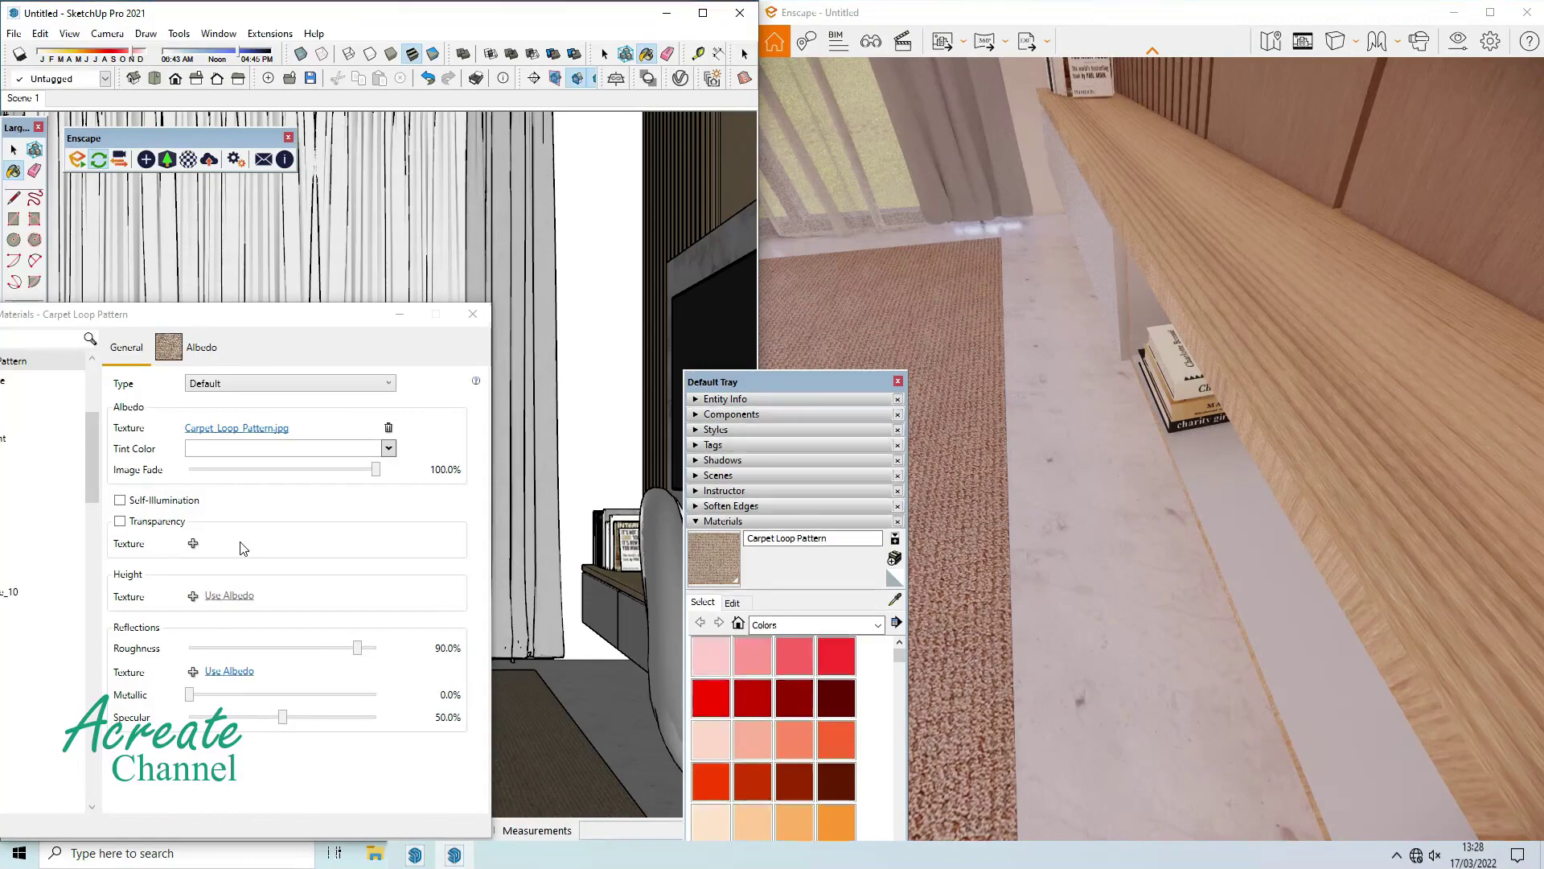
pyautogui.click(232, 601)
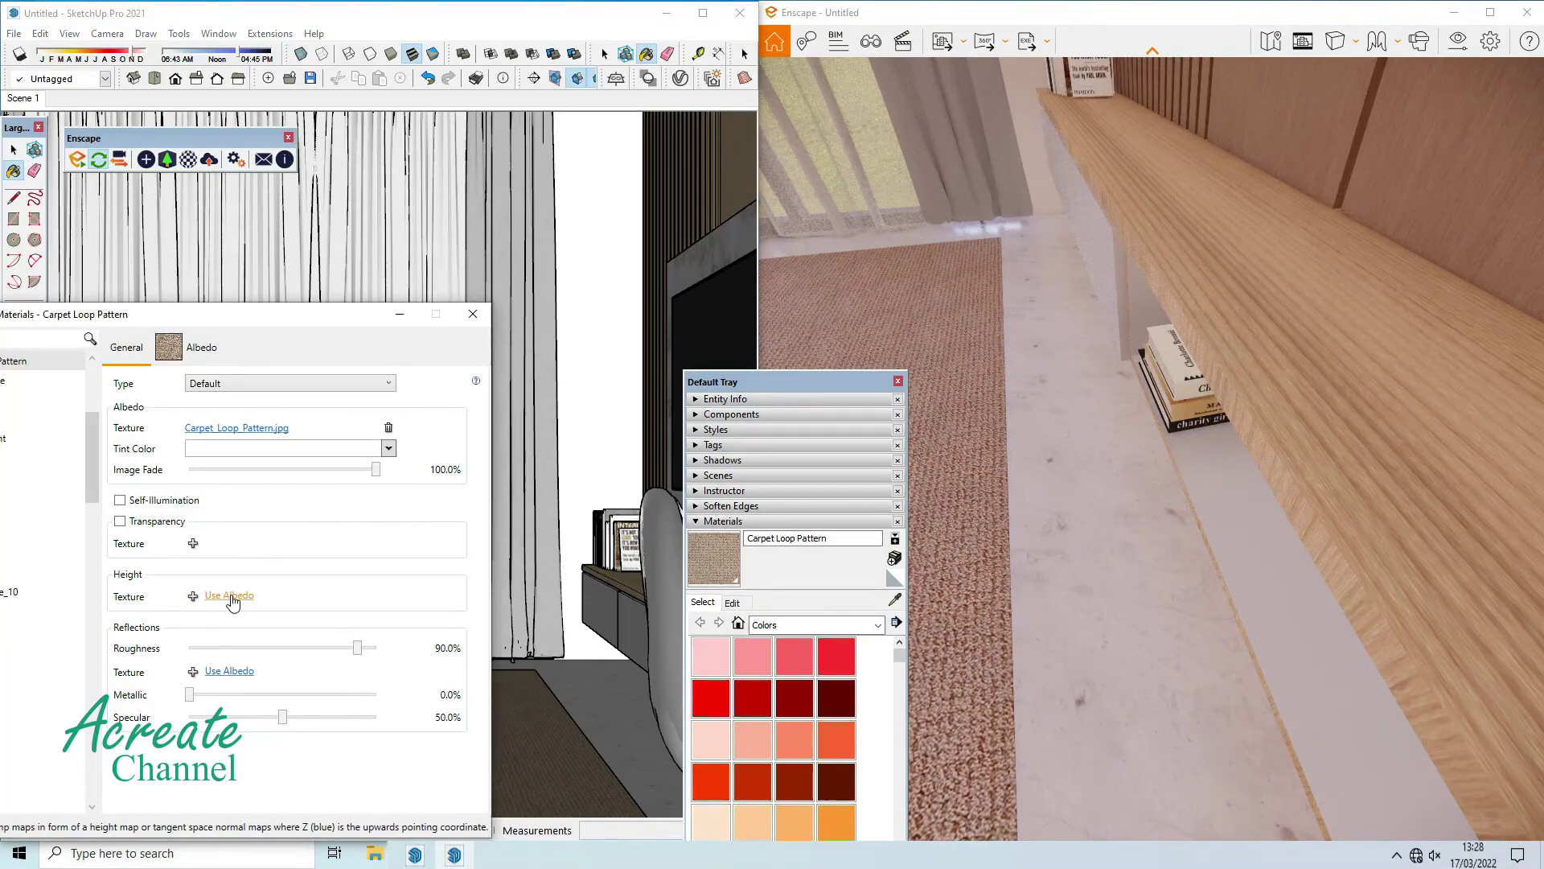
pyautogui.click(233, 599)
pyautogui.moveTo(333, 641); pyautogui.dragTo(269, 641)
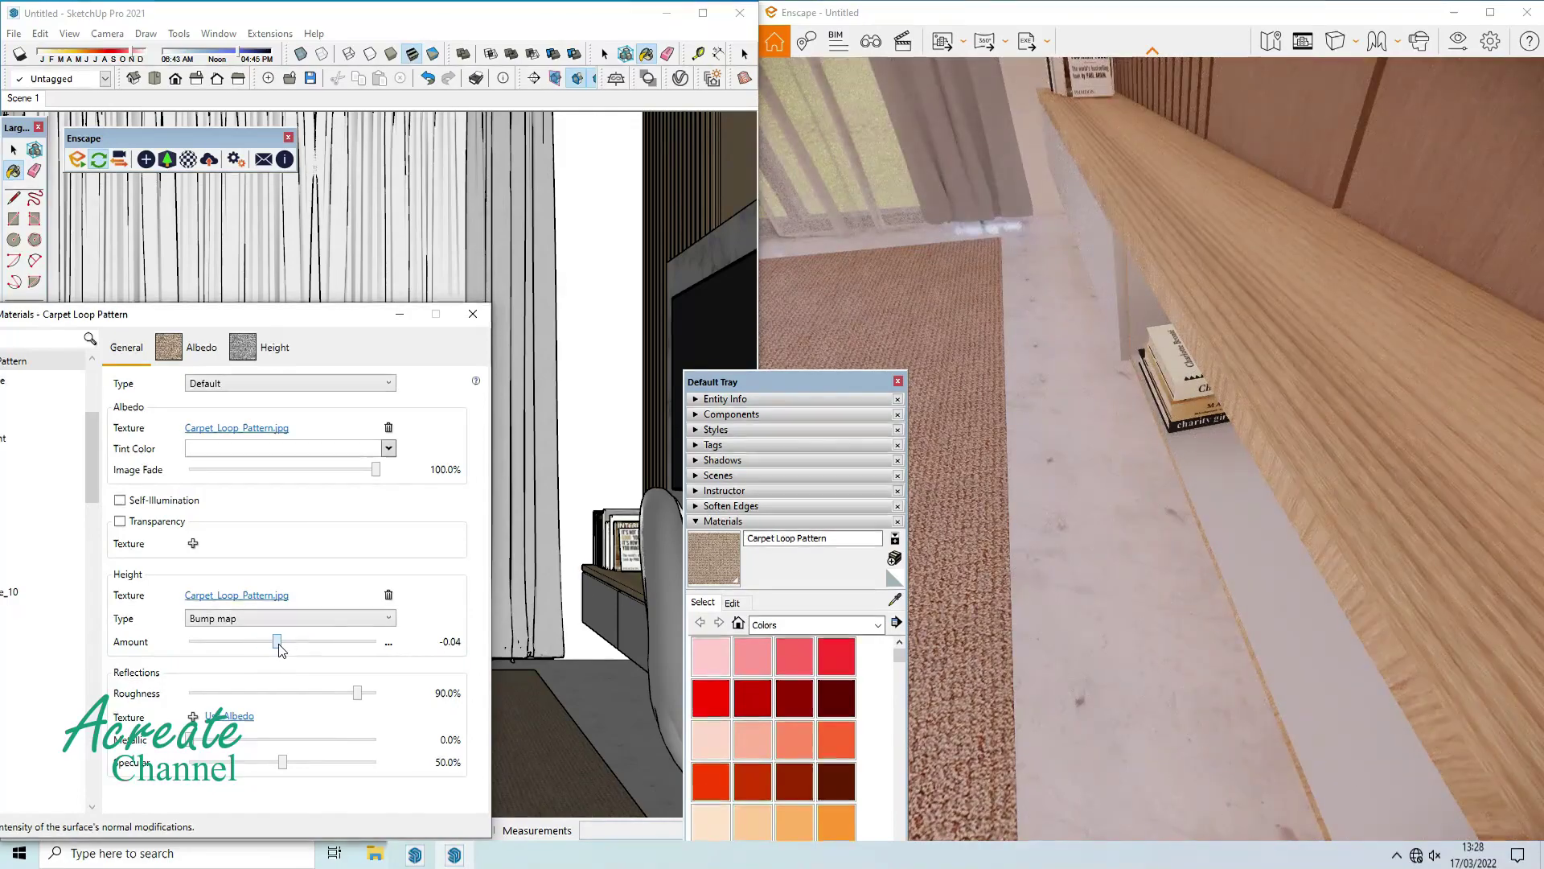
pyautogui.moveTo(1083, 567); pyautogui.dragTo(1083, 567)
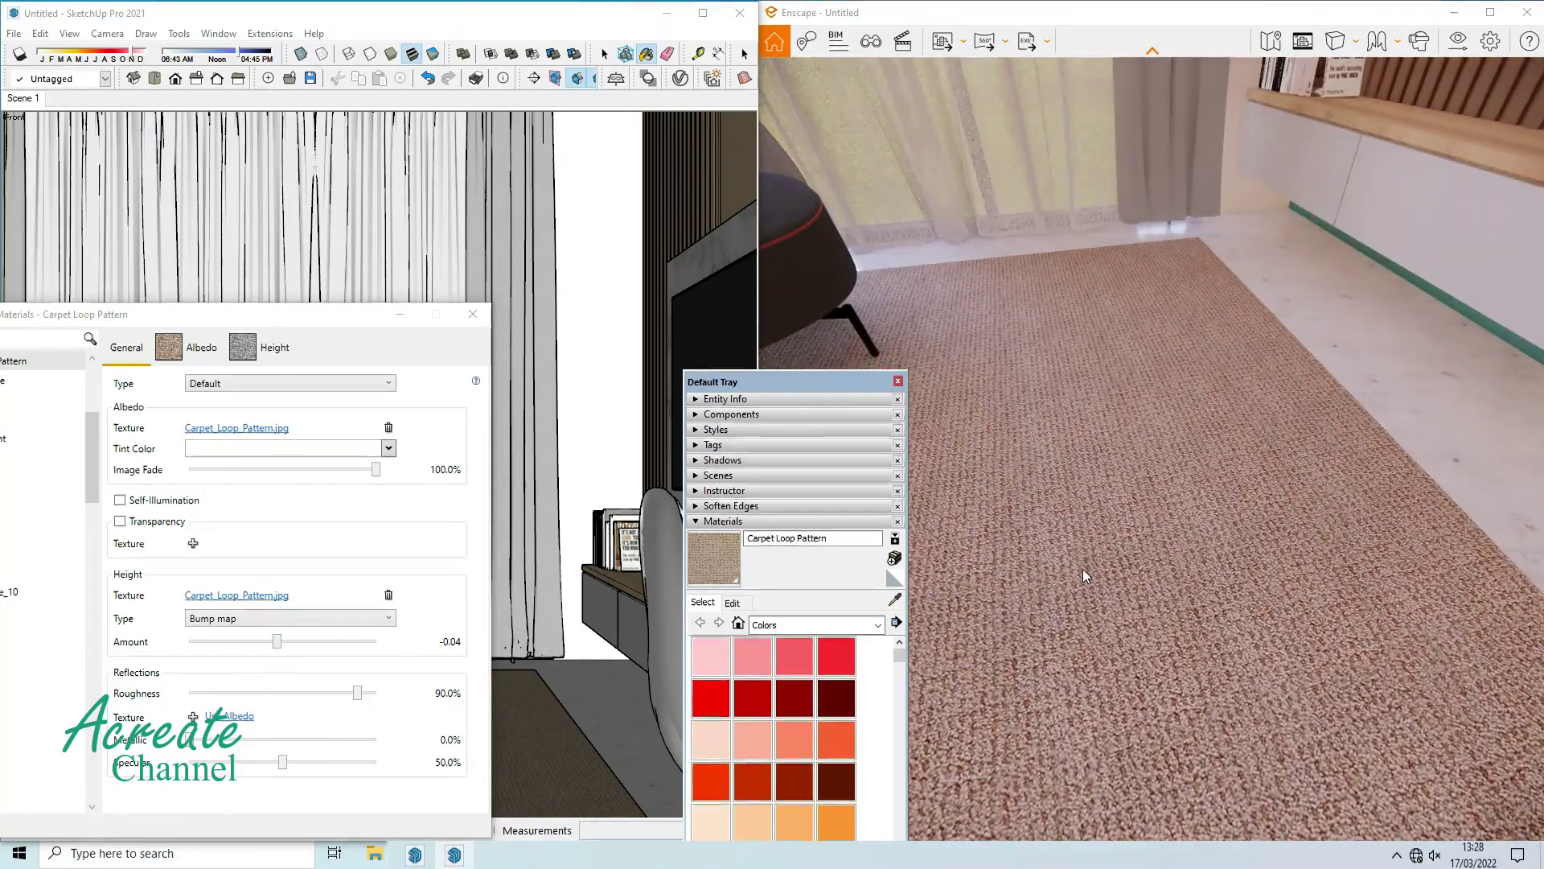
pyautogui.click(389, 448)
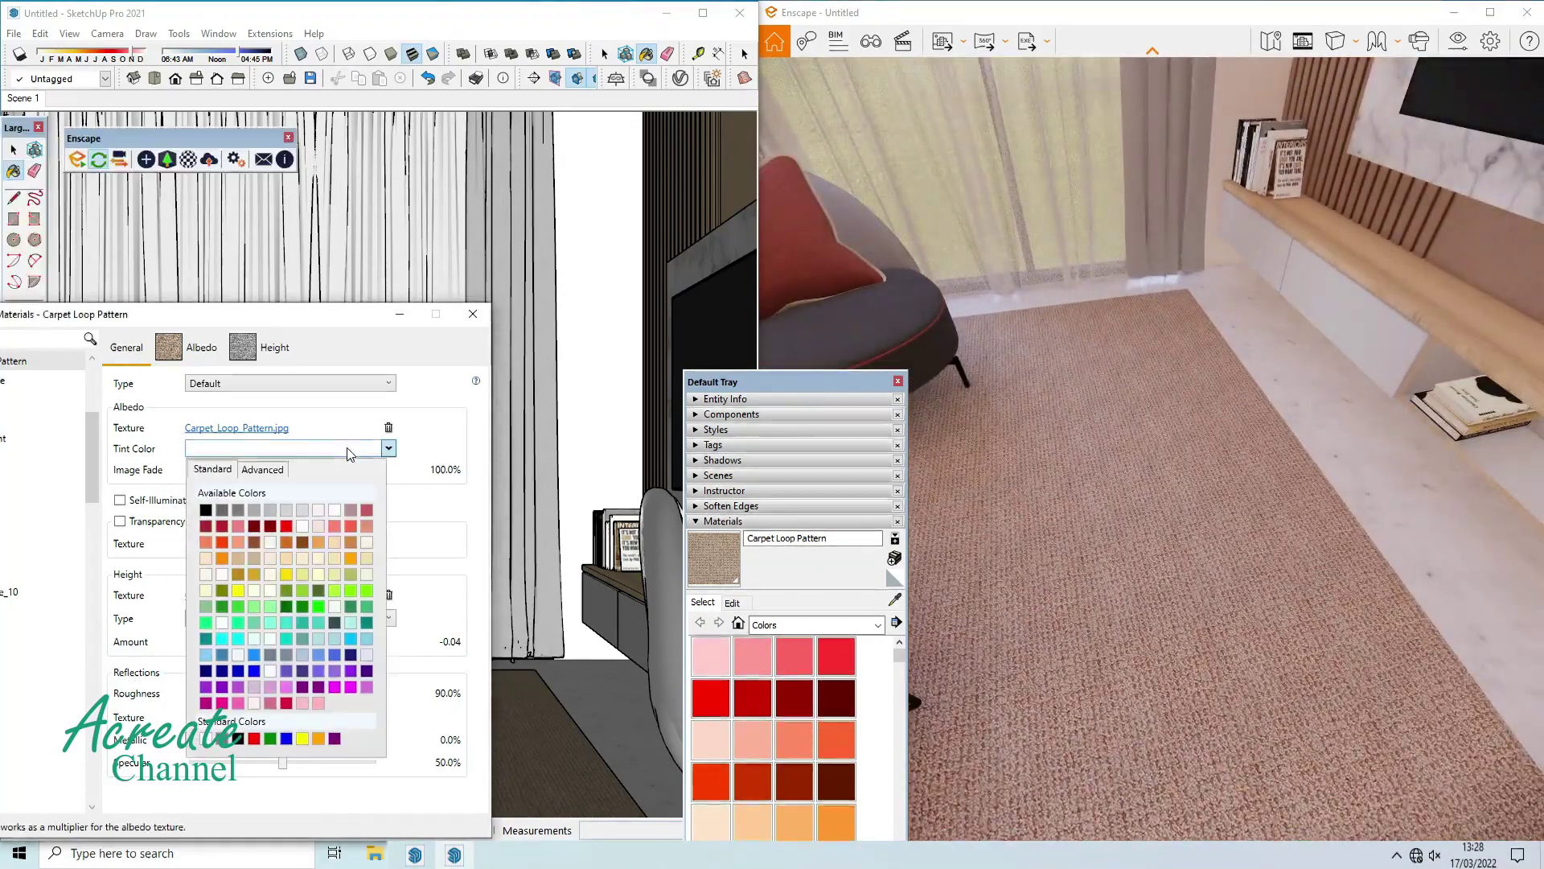
pyautogui.click(286, 509)
pyautogui.moveTo(1097, 514); pyautogui.dragTo(1098, 517)
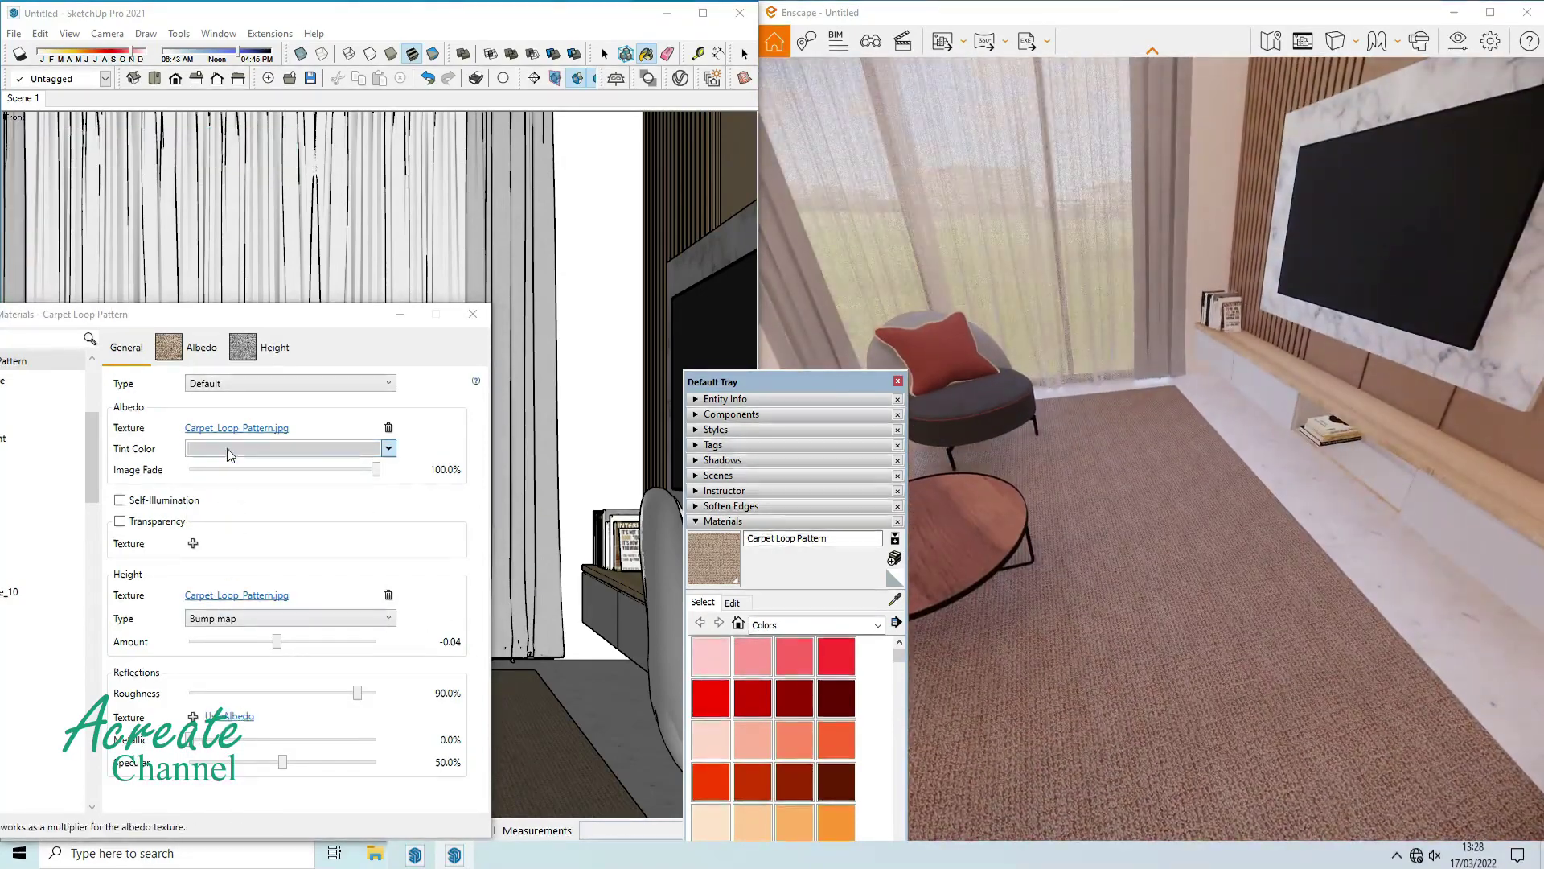
# Set the carpet texture to an explicit 0.2 m width and inspect the render.
pyautogui.click(120, 695)
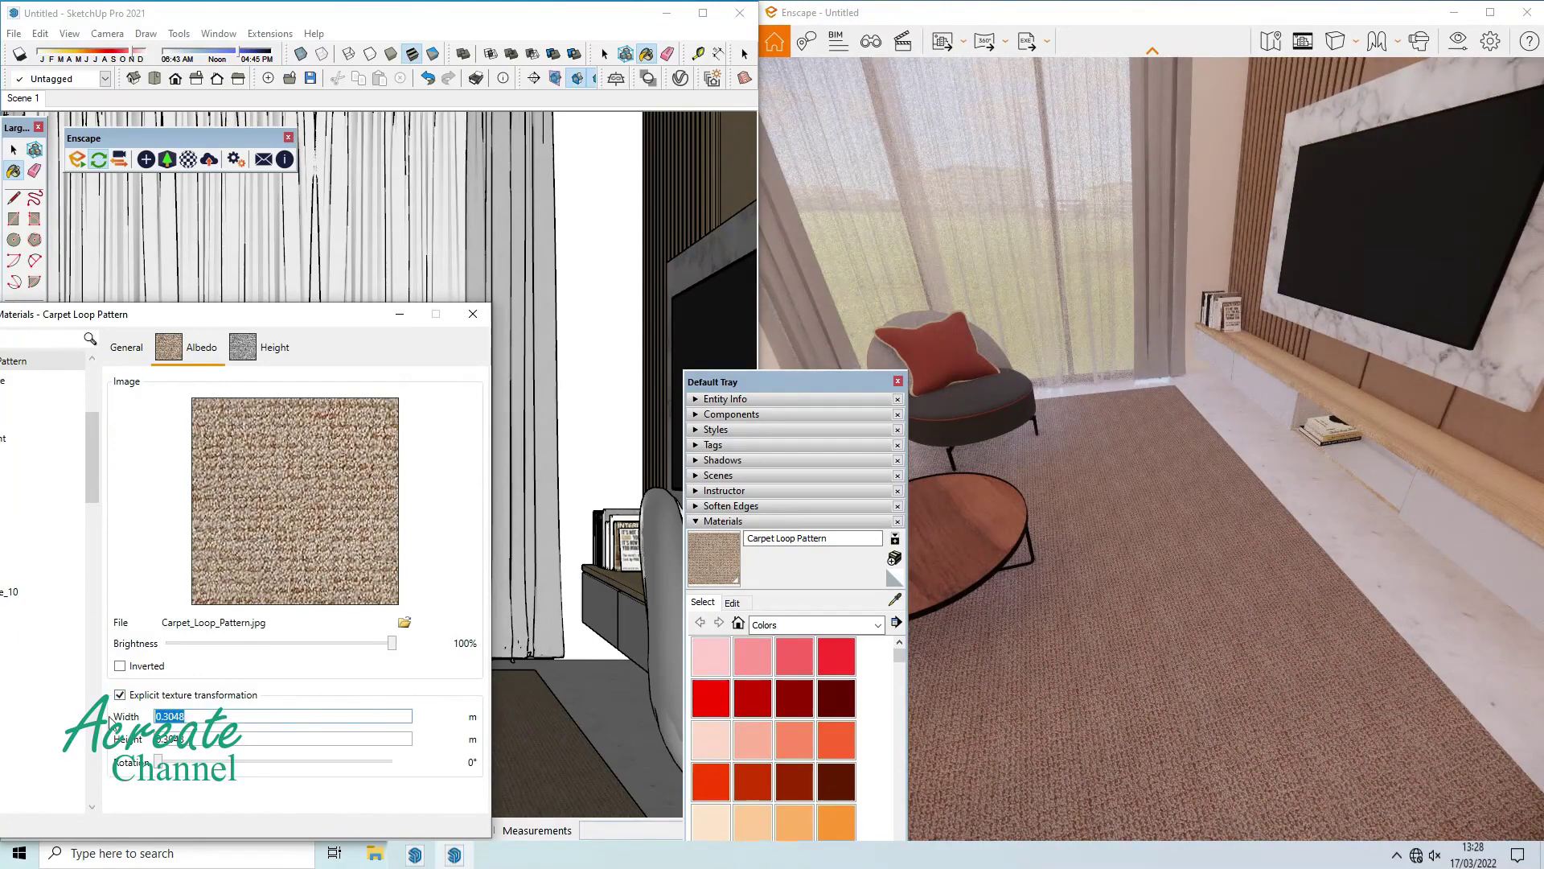
pyautogui.write('0.2')
pyautogui.press('Tab')
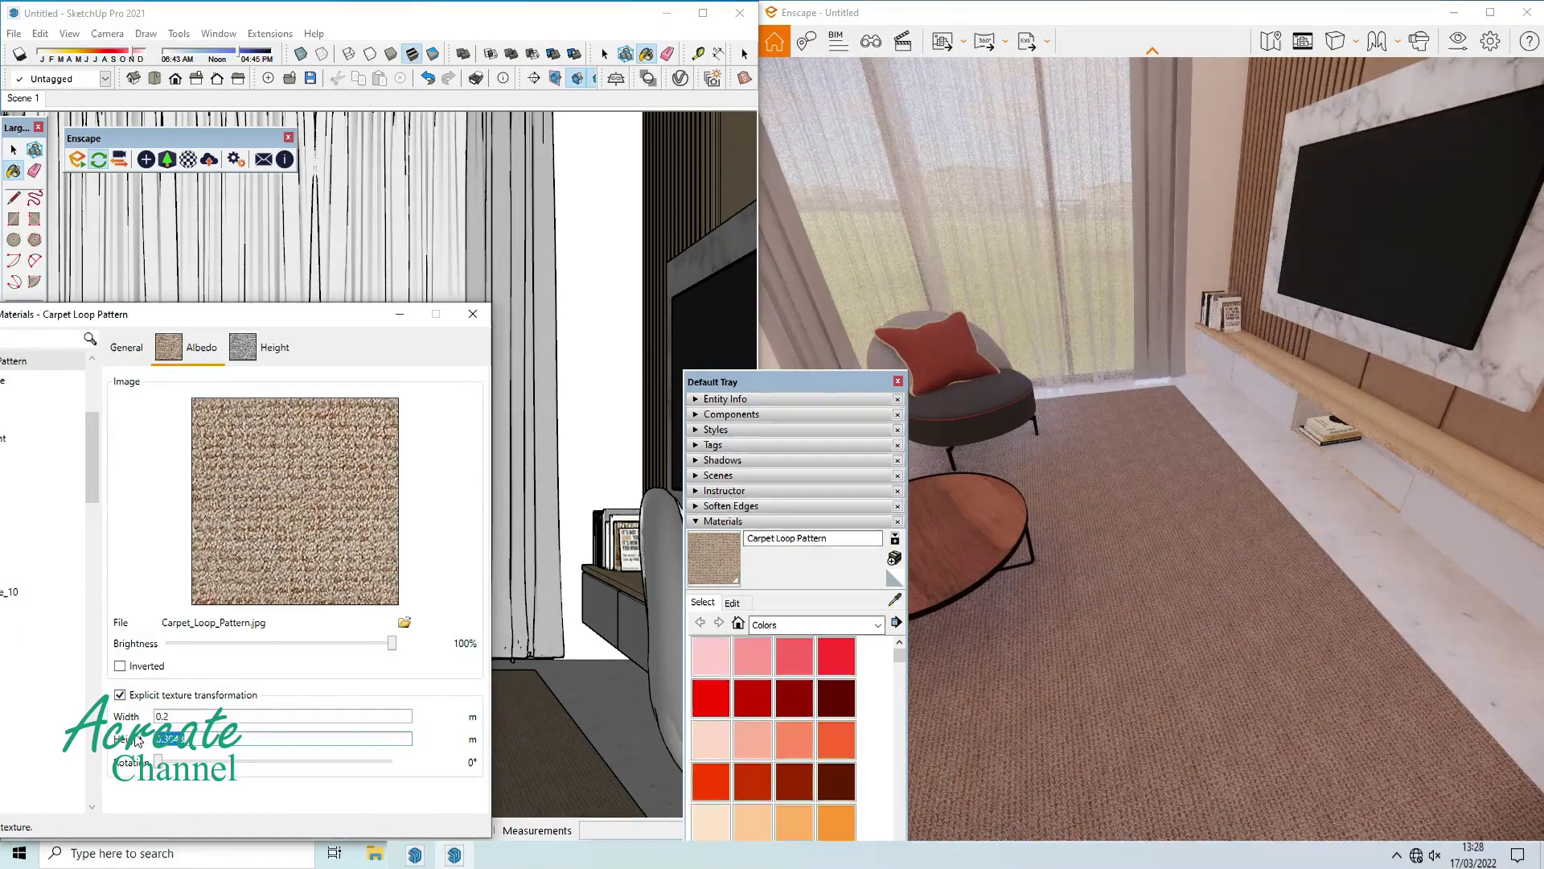
pyautogui.write('0.2')
pyautogui.click(1266, 635)
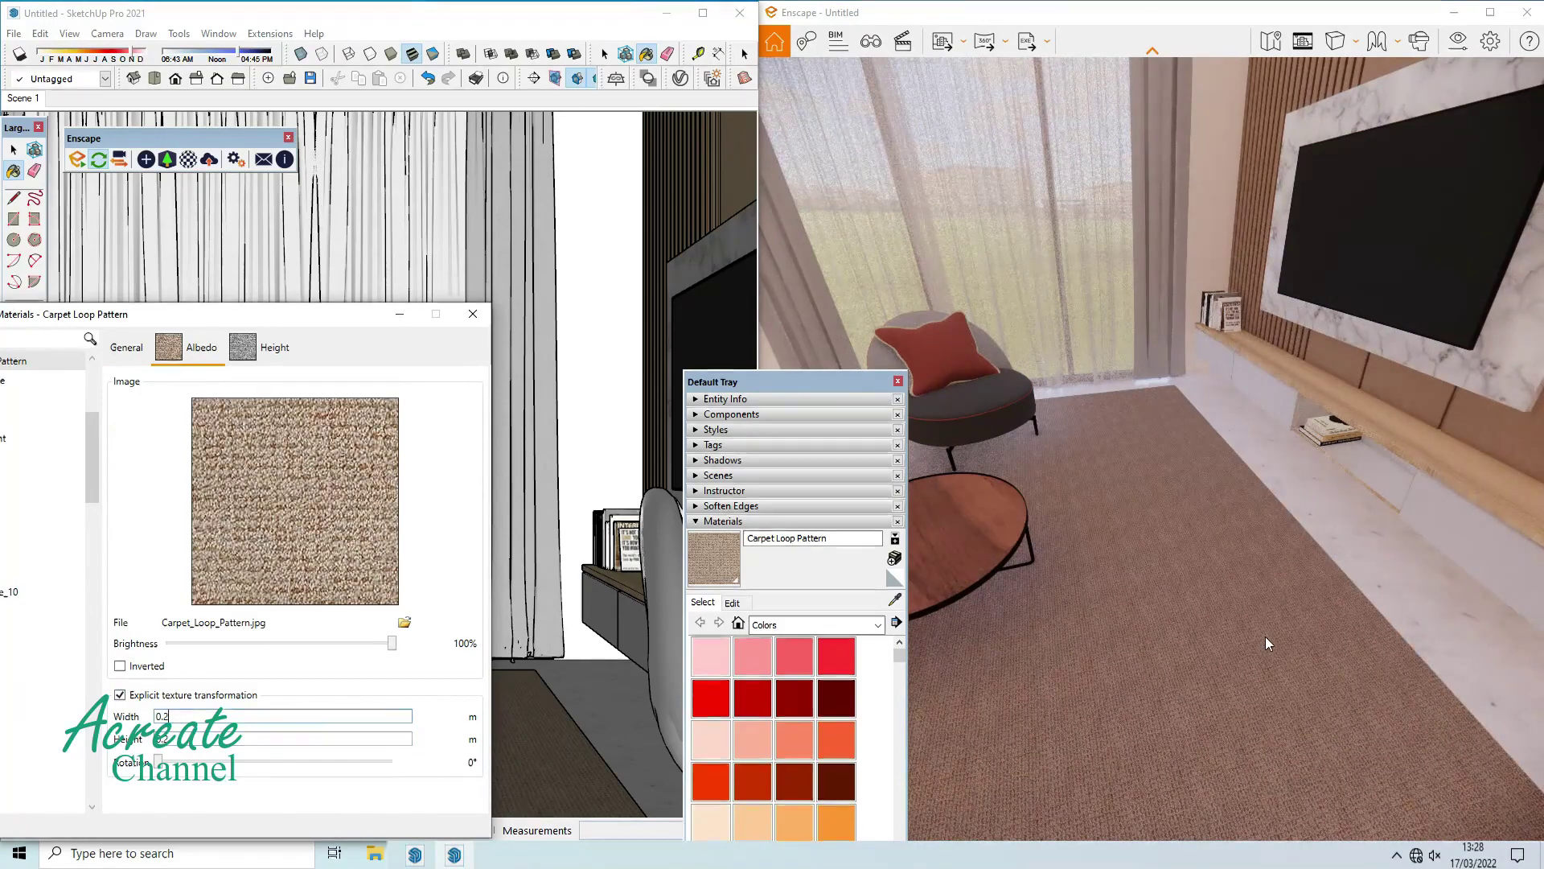
pyautogui.moveTo(1266, 636); pyautogui.dragTo(1266, 635)
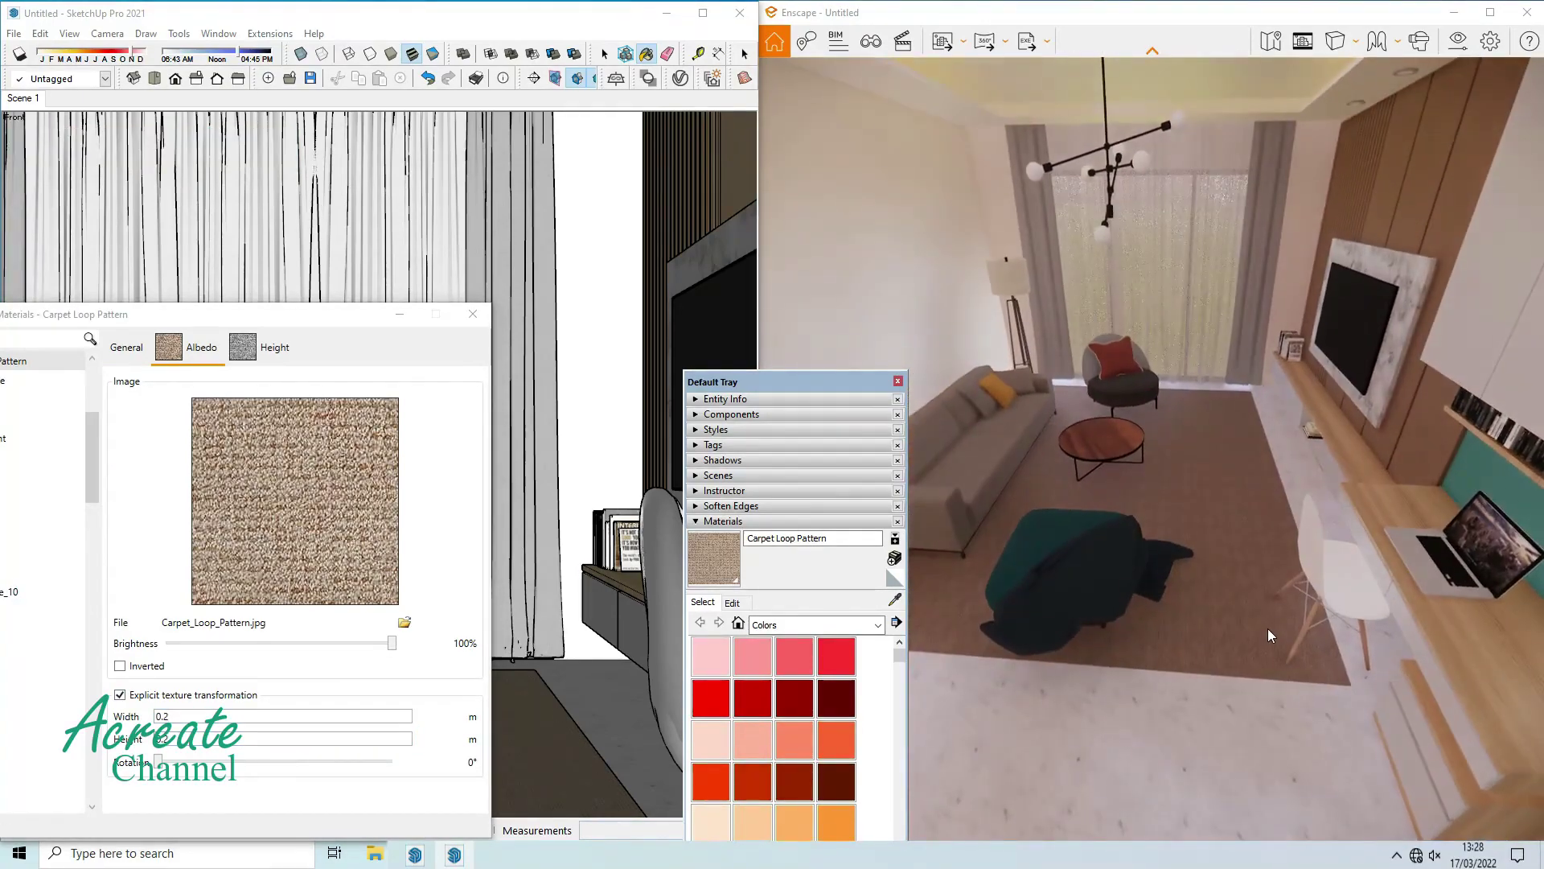
pyautogui.scroll(5, 1267, 631)
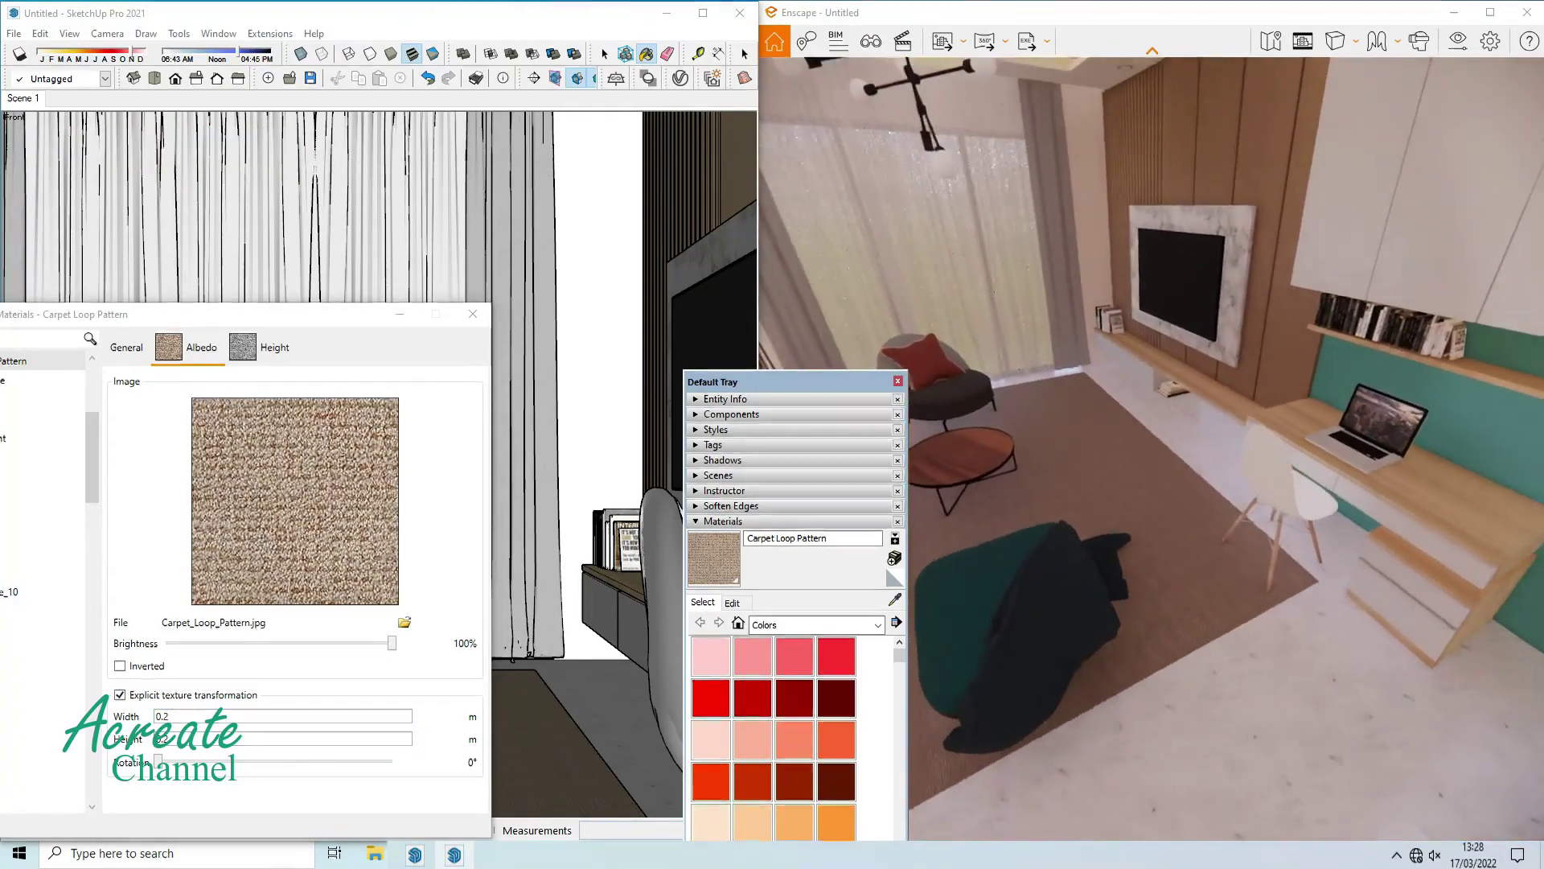
pyautogui.scroll(-5, 1266, 627)
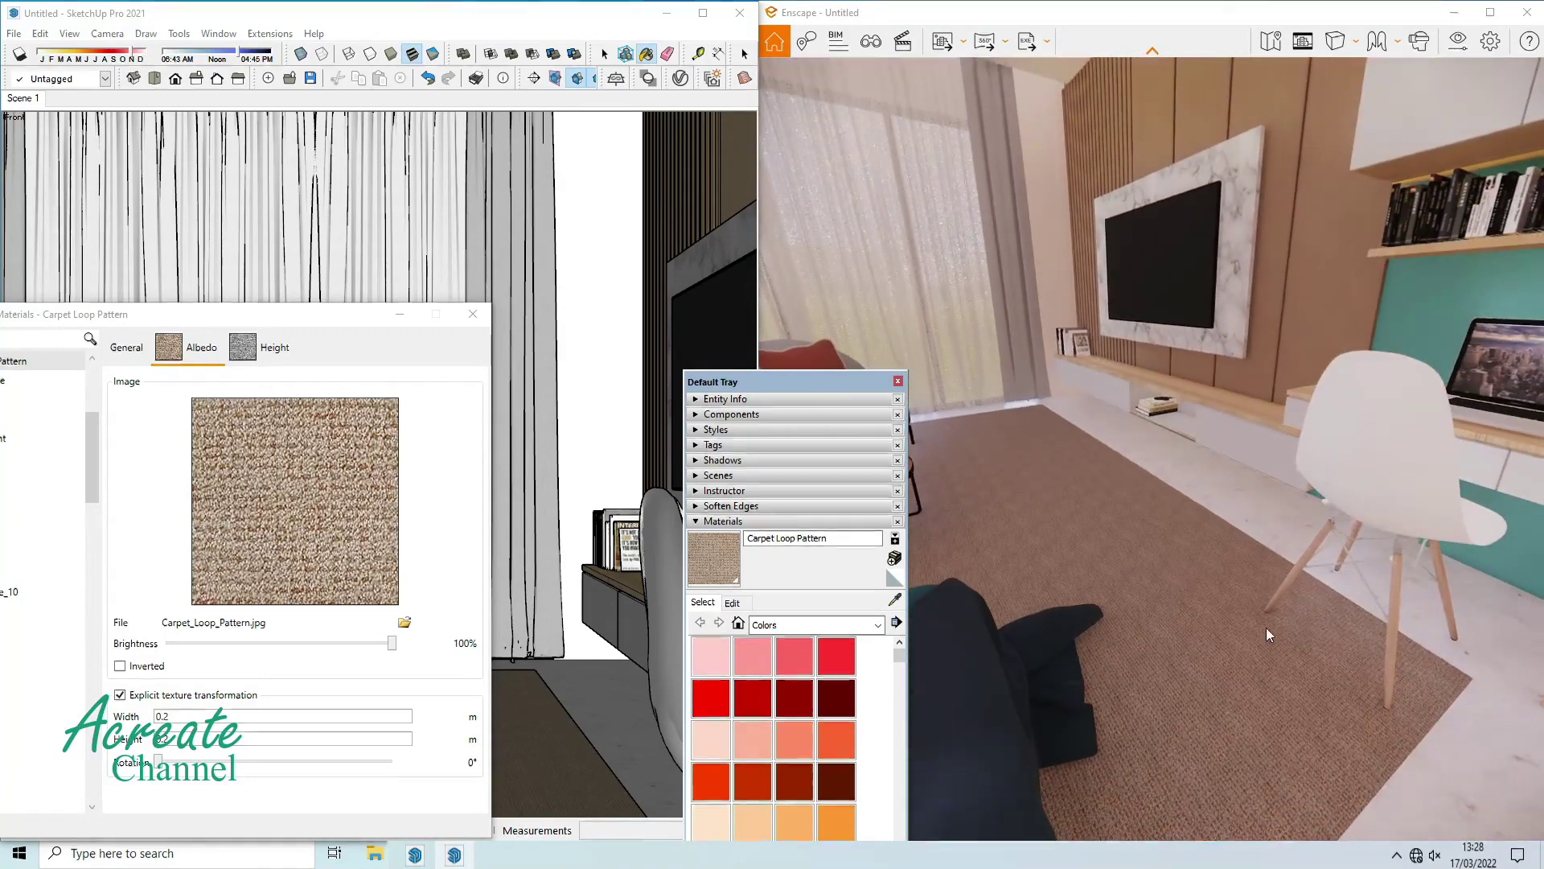
pyautogui.scroll(5, 1325, 624)
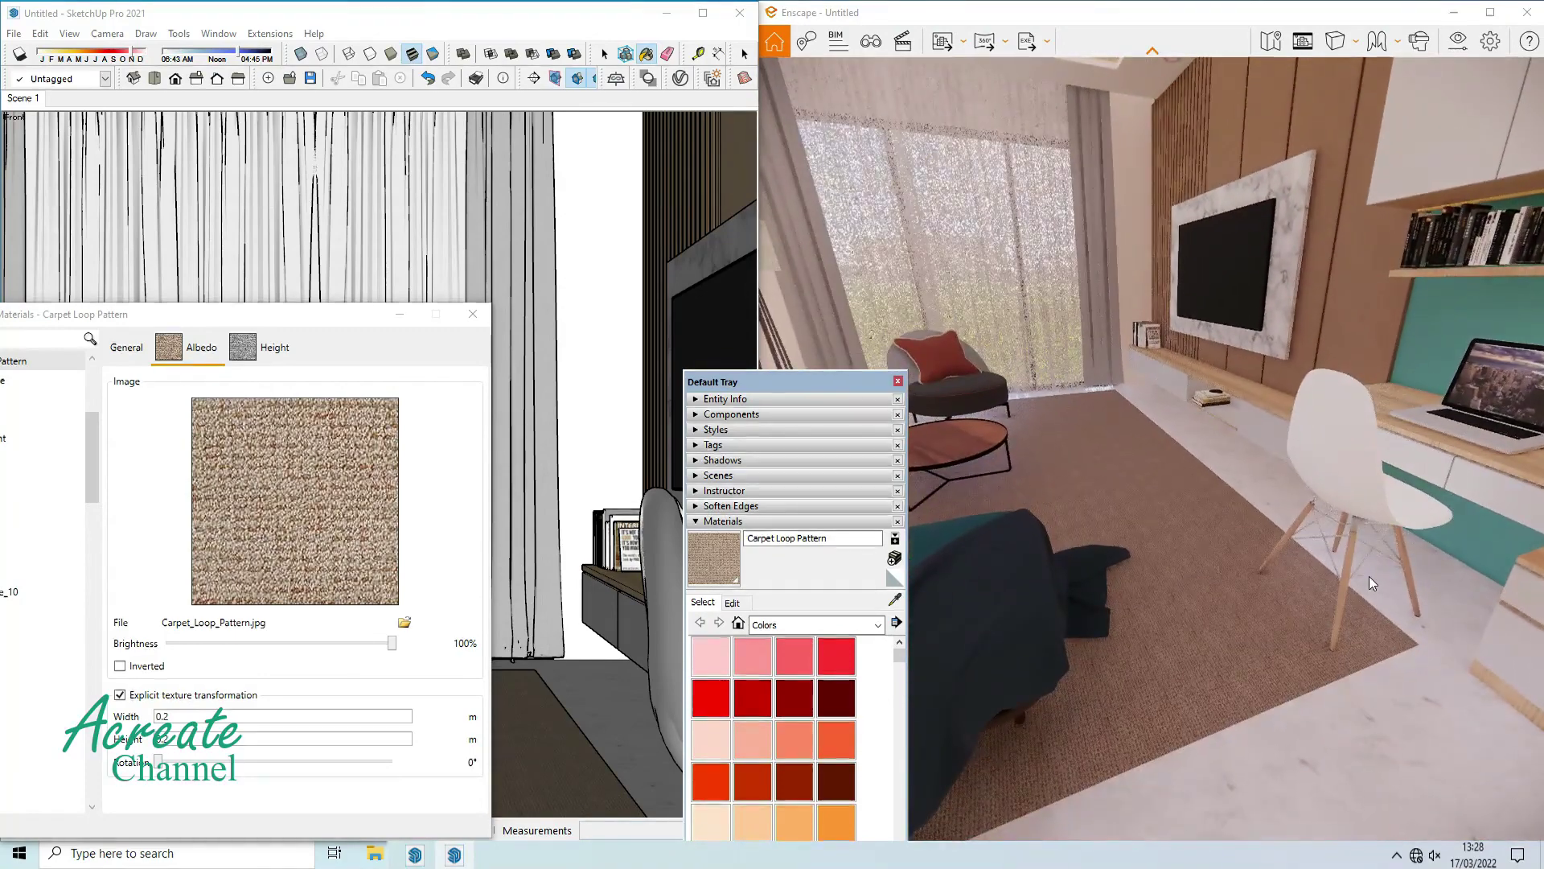
pyautogui.scroll(-5, 1369, 575)
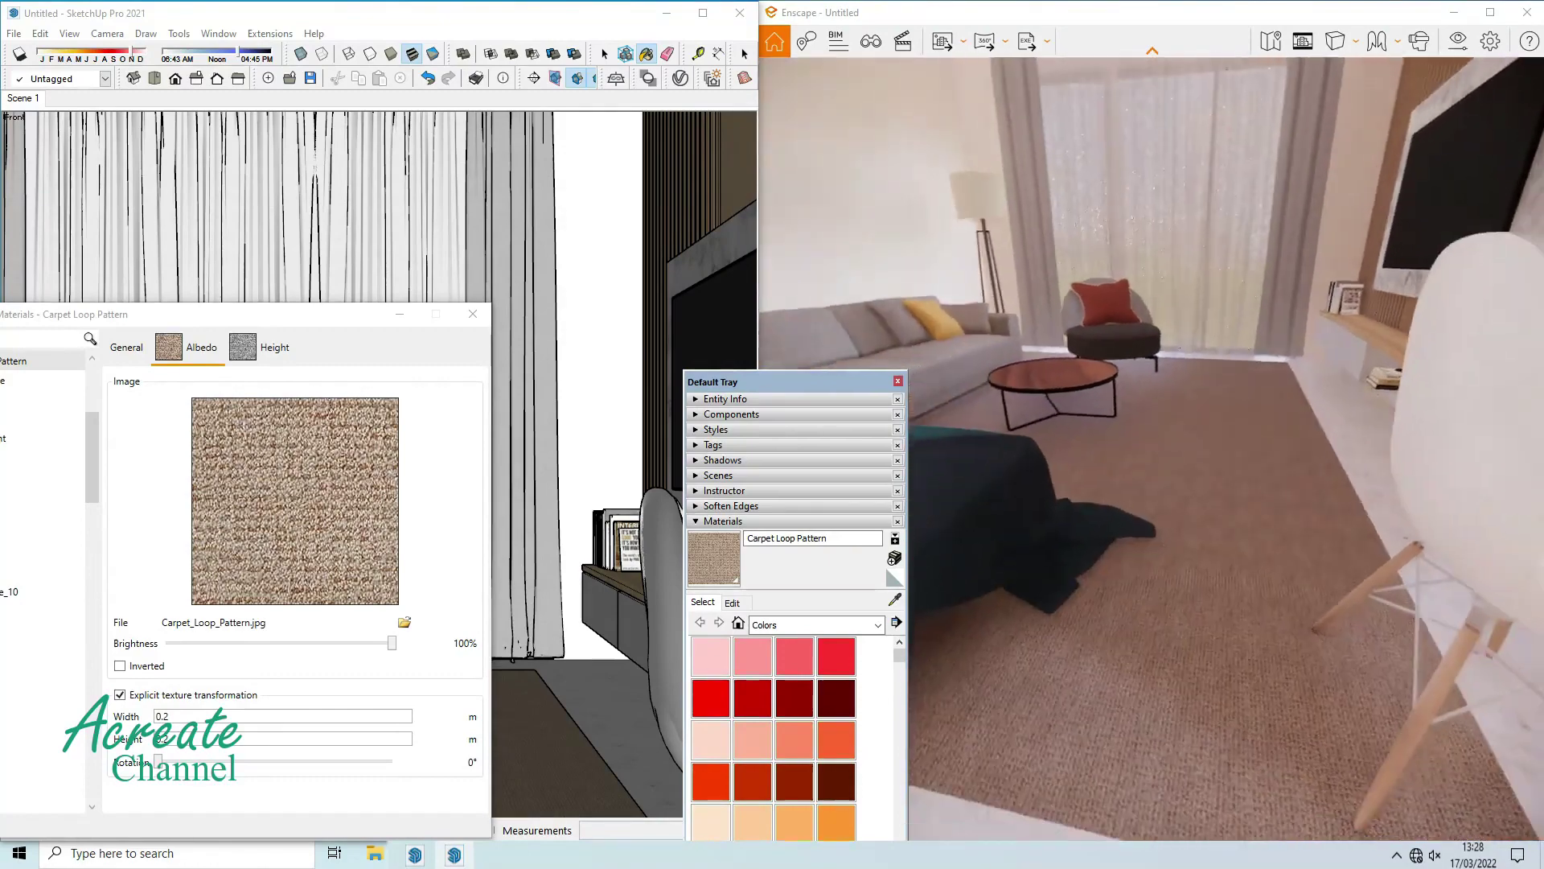
pyautogui.scroll(5, 1368, 576)
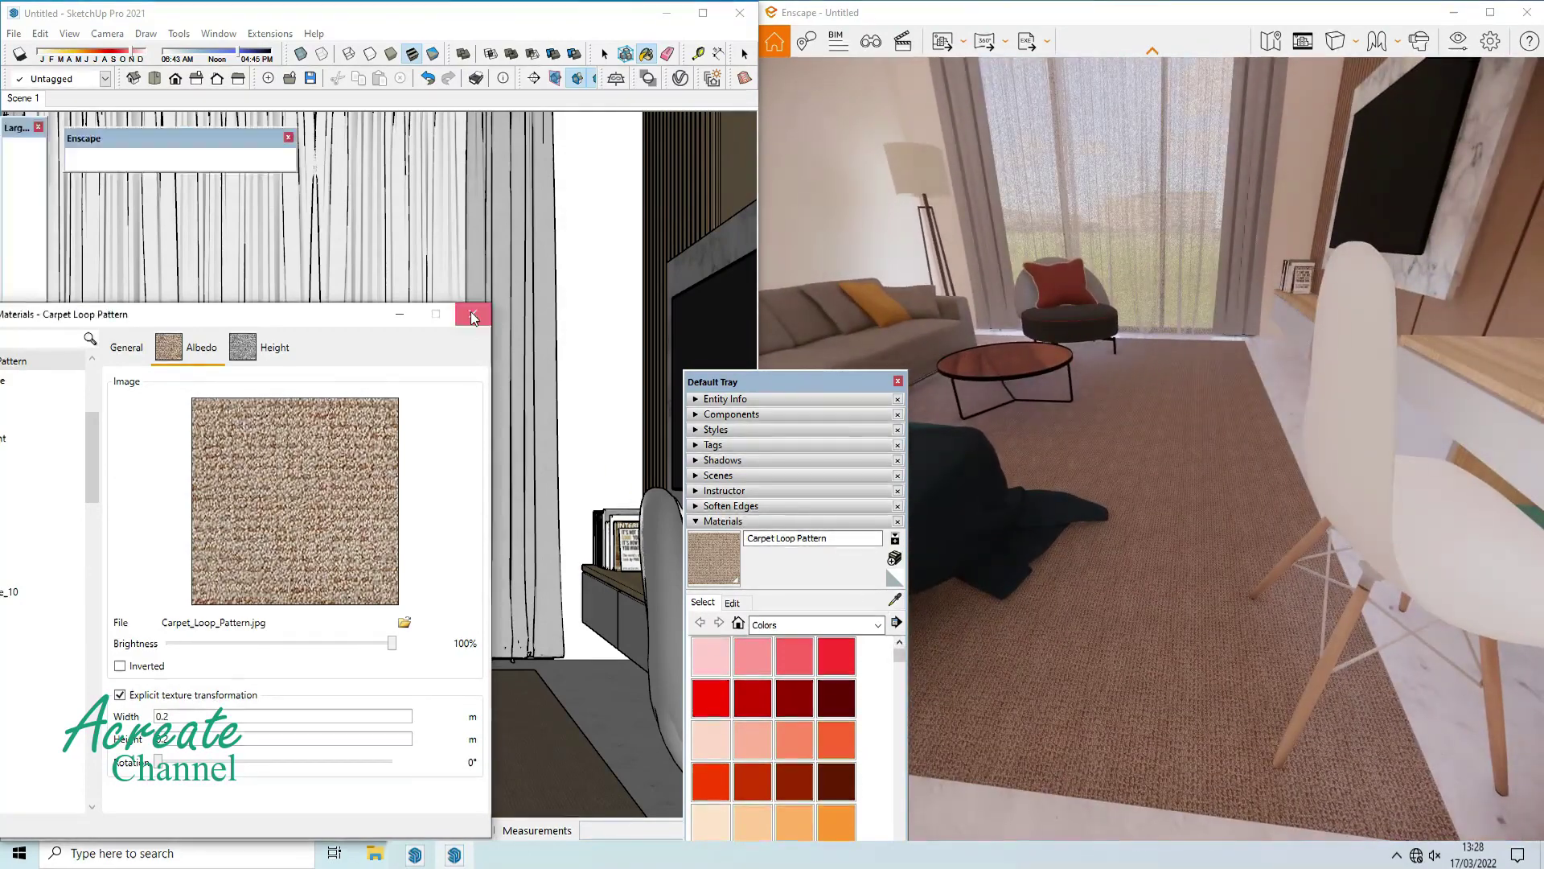
# Lower the white chair material Color_H10's roughness to about 50%.
pyautogui.click(473, 314)
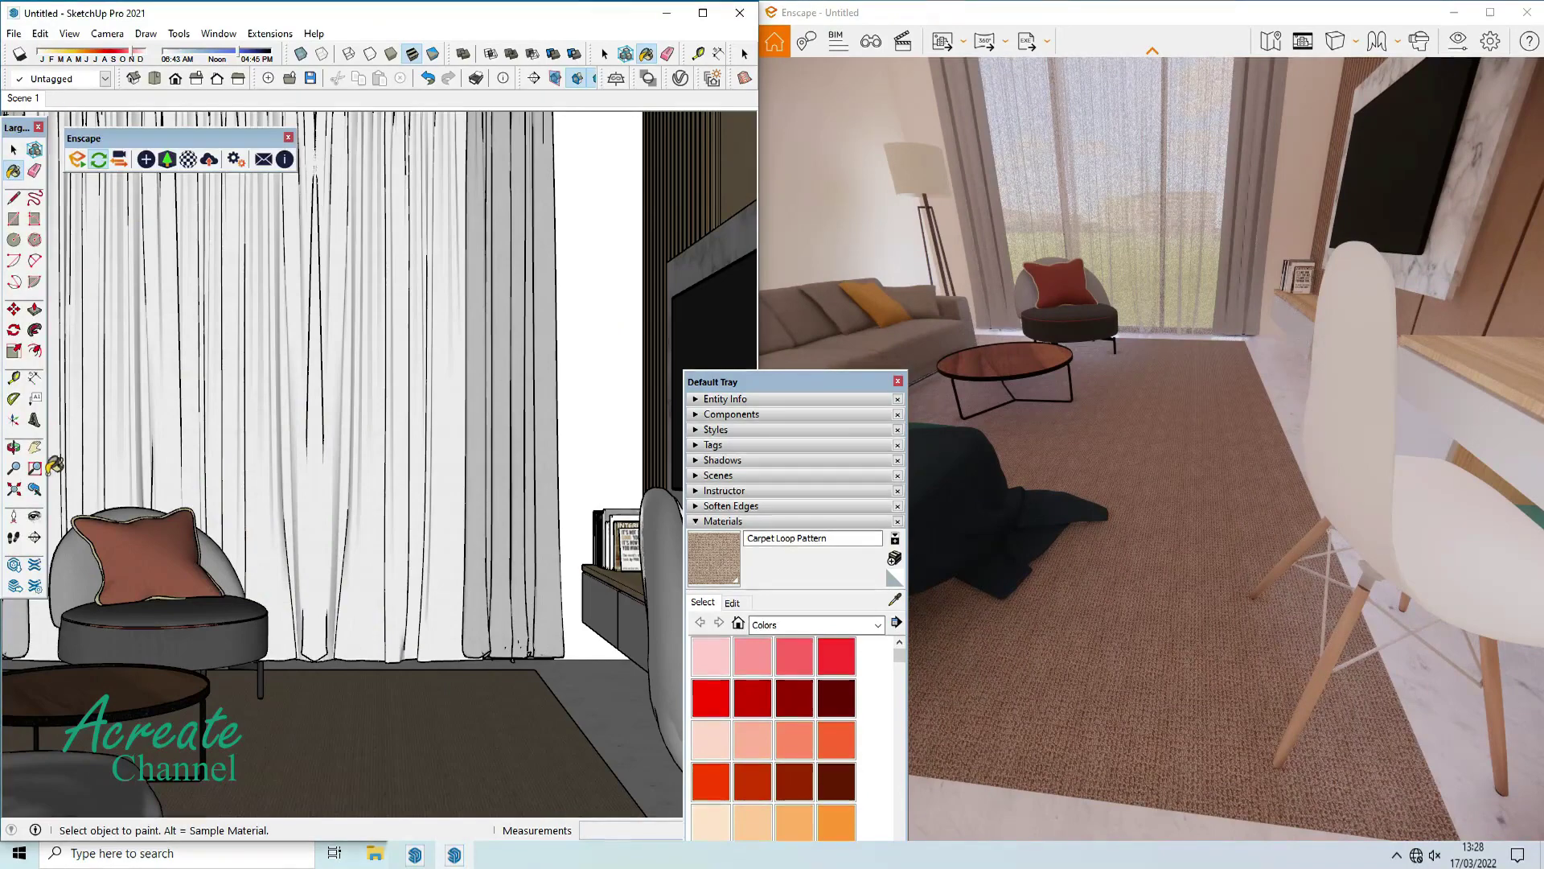
pyautogui.scroll(3, 555, 591)
pyautogui.scroll(2, 523, 579)
pyautogui.scroll(-2, 482, 567)
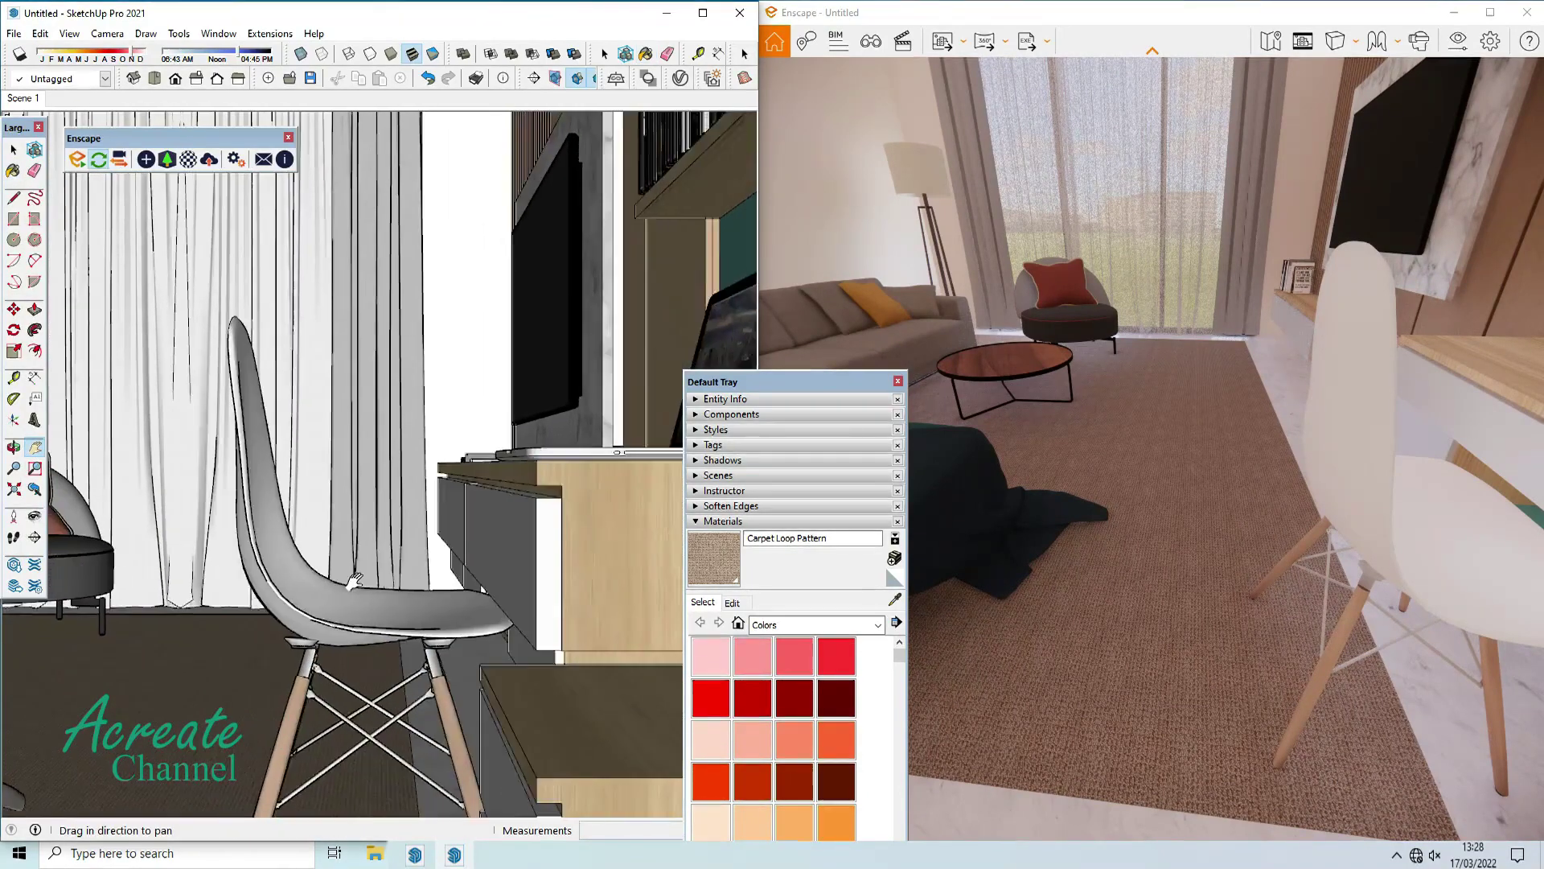
pyautogui.scroll(-1, 457, 557)
pyautogui.moveTo(456, 557)
pyautogui.mouseDown(button='middle')
pyautogui.moveTo(440, 557)
pyautogui.moveTo(524, 570)
pyautogui.mouseUp(button='middle')
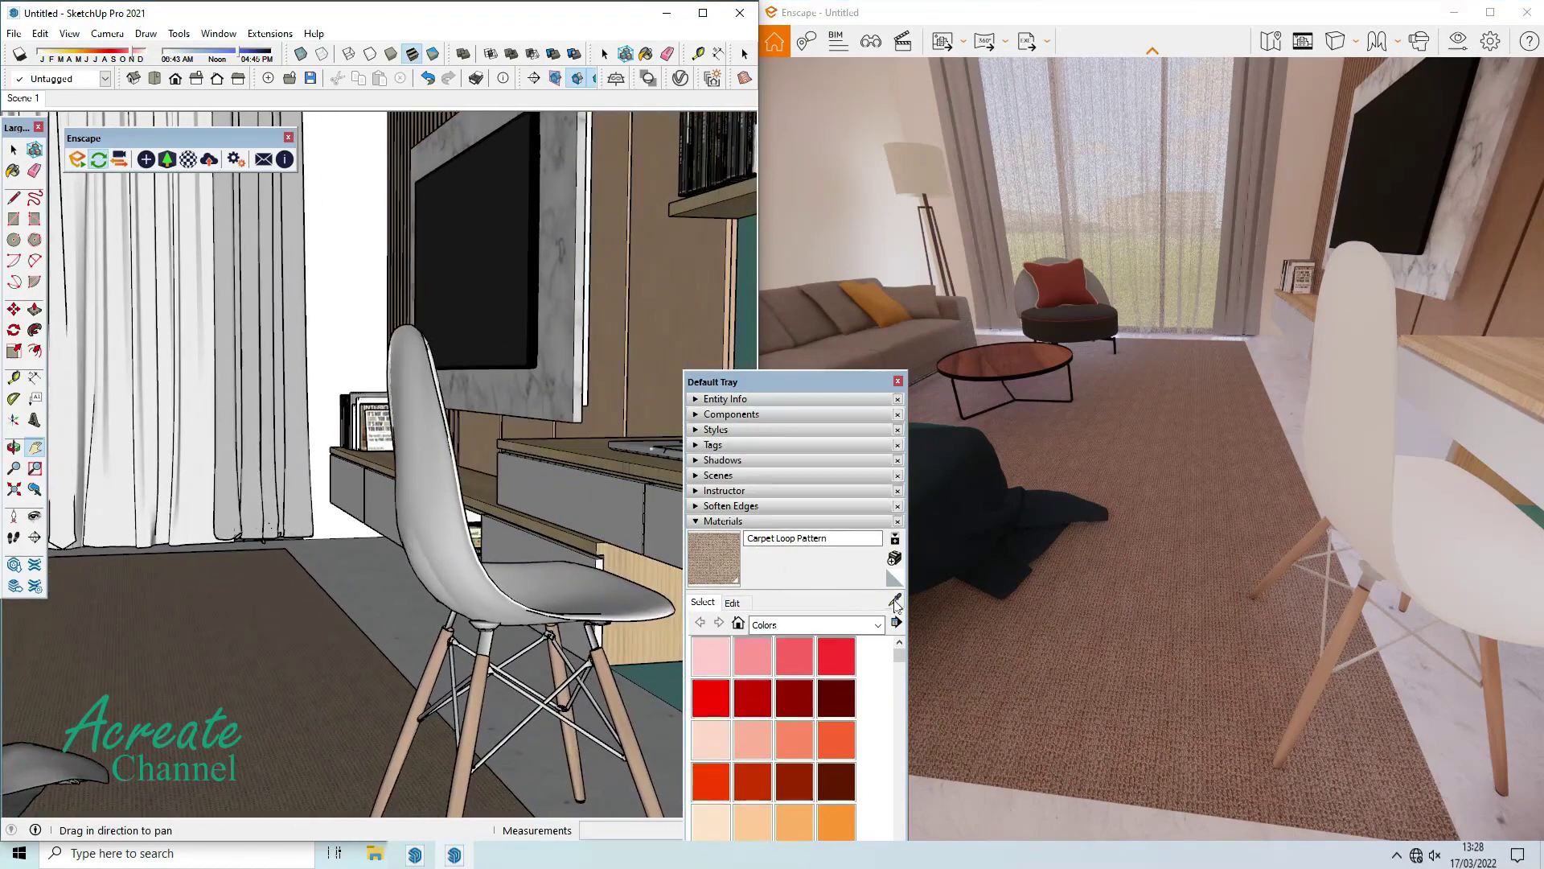
pyautogui.click(577, 589)
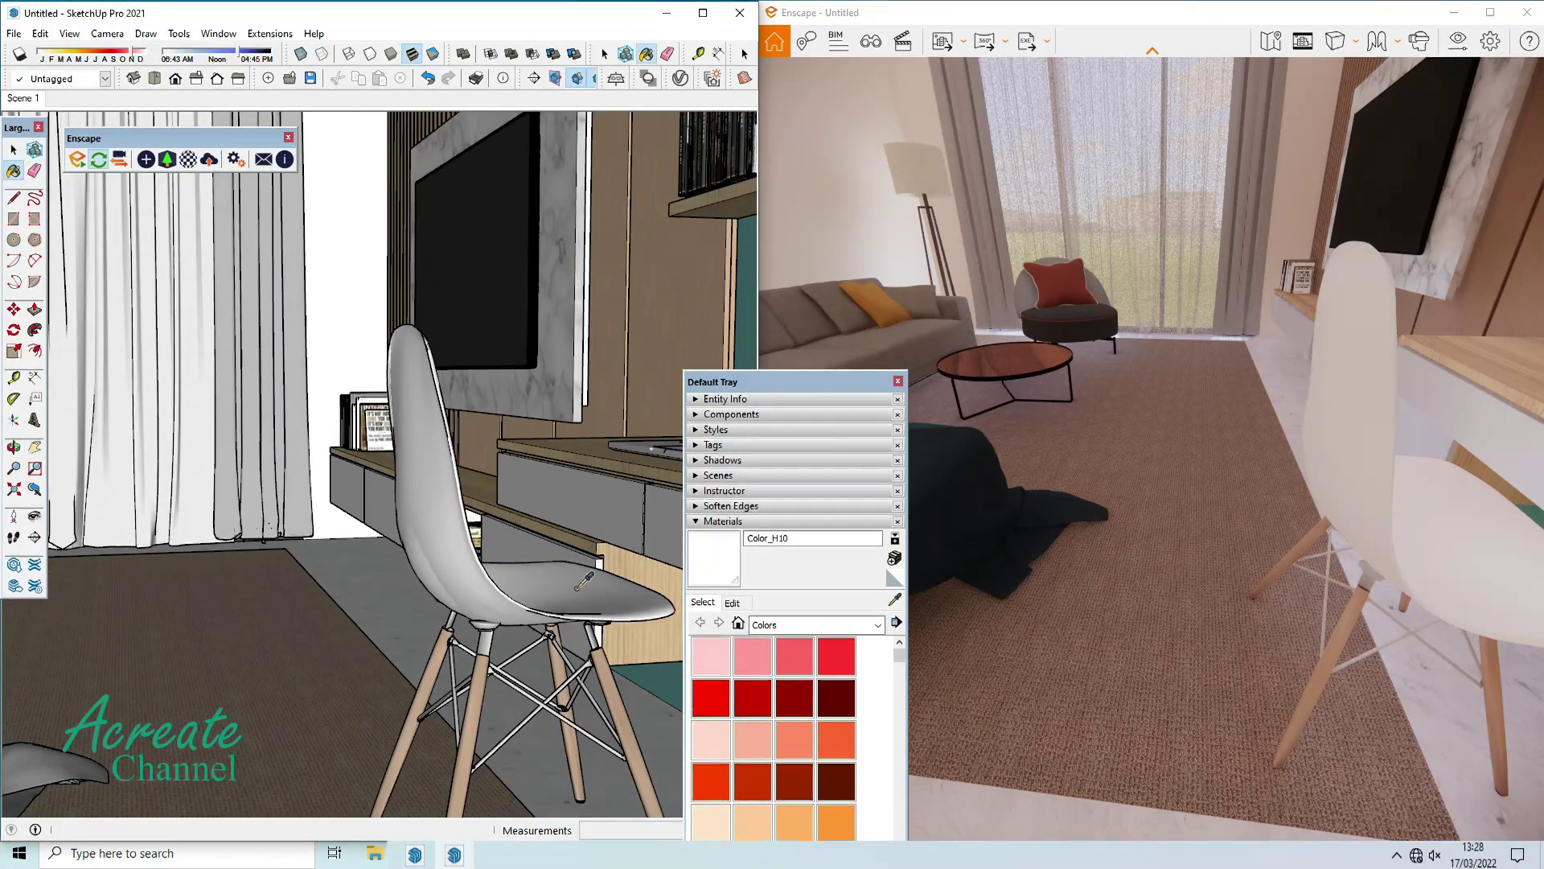
pyautogui.click(189, 160)
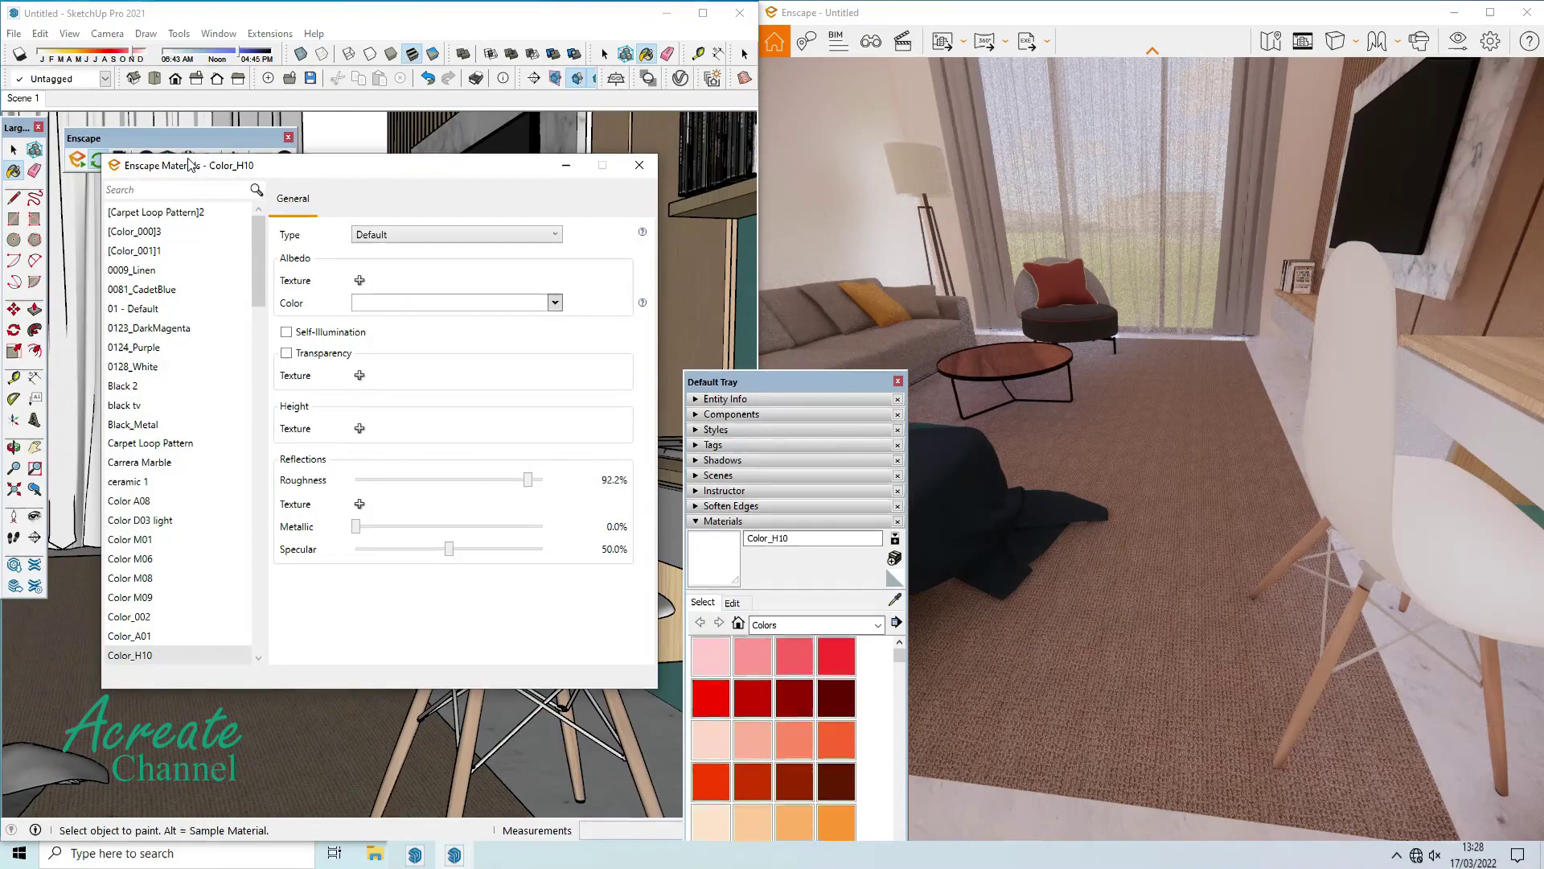
pyautogui.moveTo(524, 489); pyautogui.dragTo(450, 500)
pyautogui.moveTo(499, 169); pyautogui.dragTo(473, 35)
# Eyedrop the chair leg wood and lower its roughness to 27%.
pyautogui.click(895, 575)
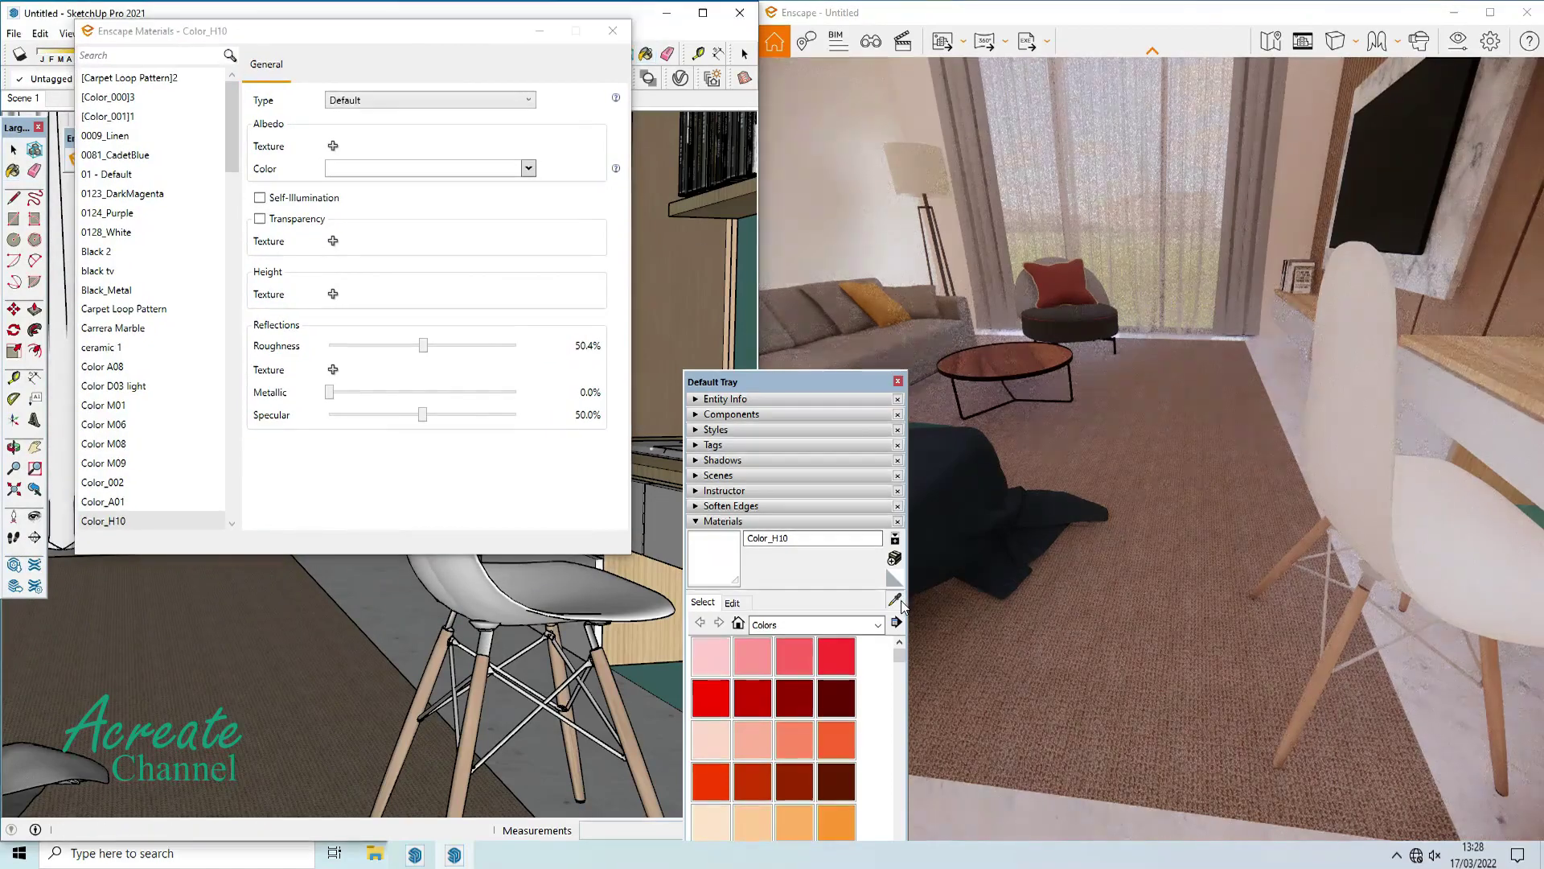
pyautogui.click(484, 683)
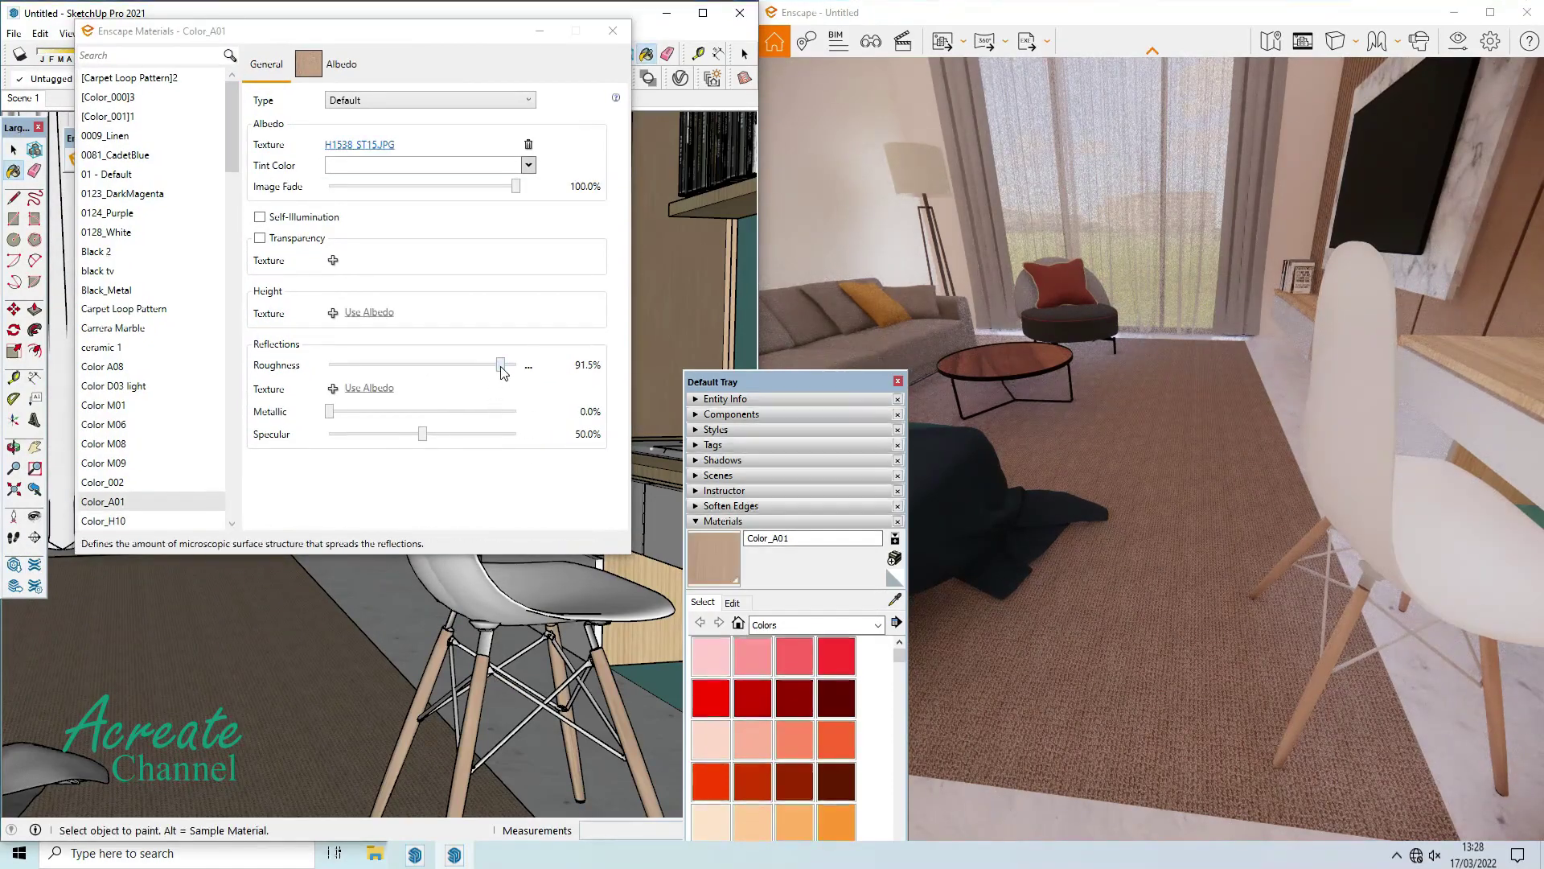
pyautogui.moveTo(501, 366); pyautogui.dragTo(381, 371)
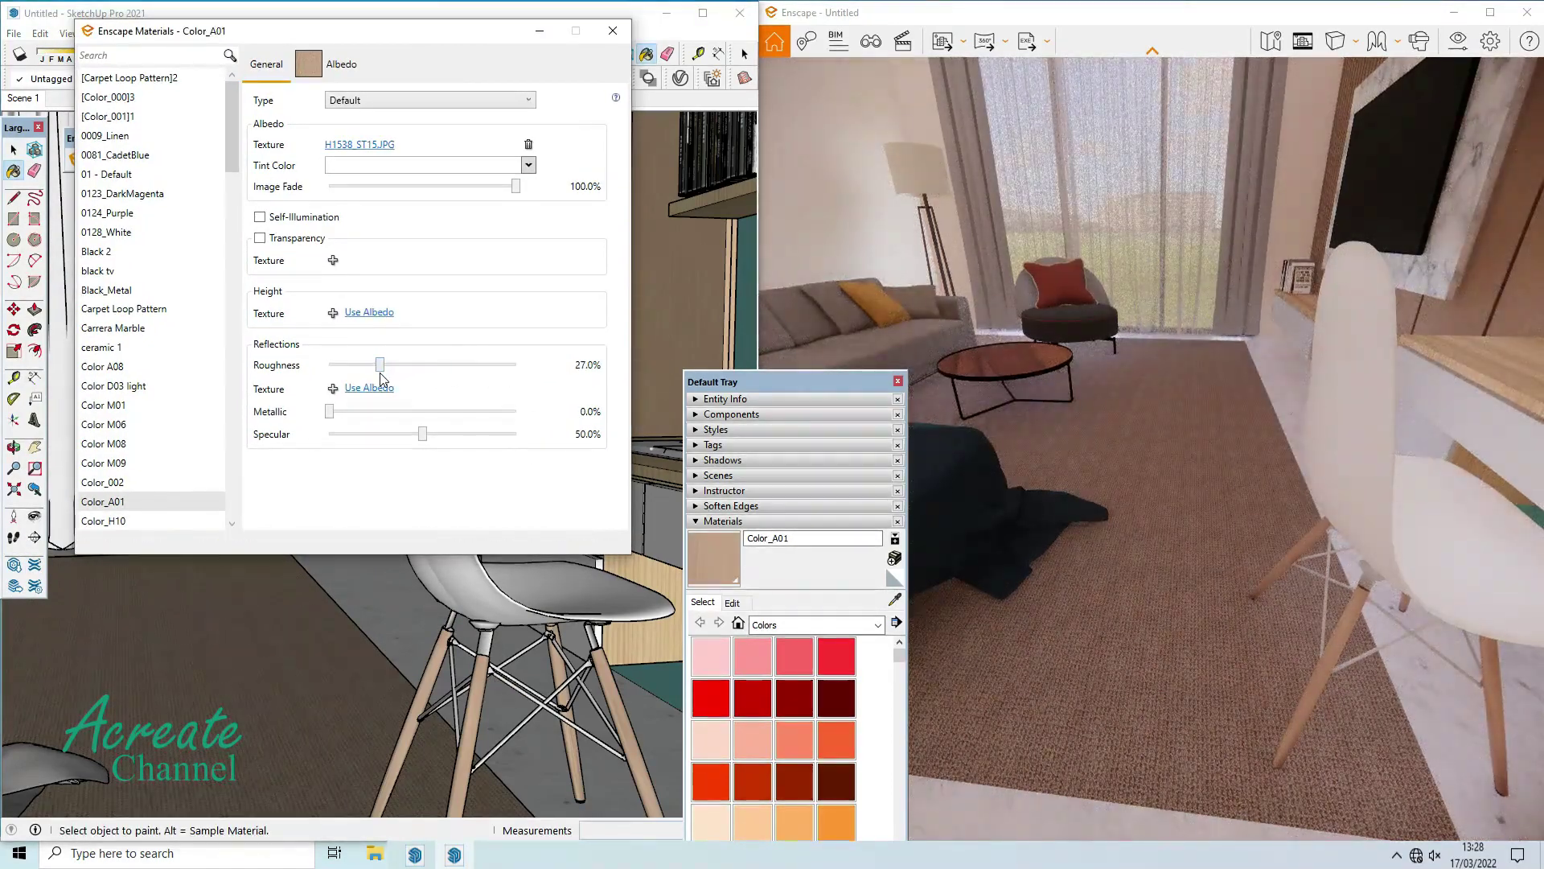
# Eyedrop the grey material, rename it 'Color_002 chrome', and check the render.
pyautogui.click(822, 604)
pyautogui.click(488, 637)
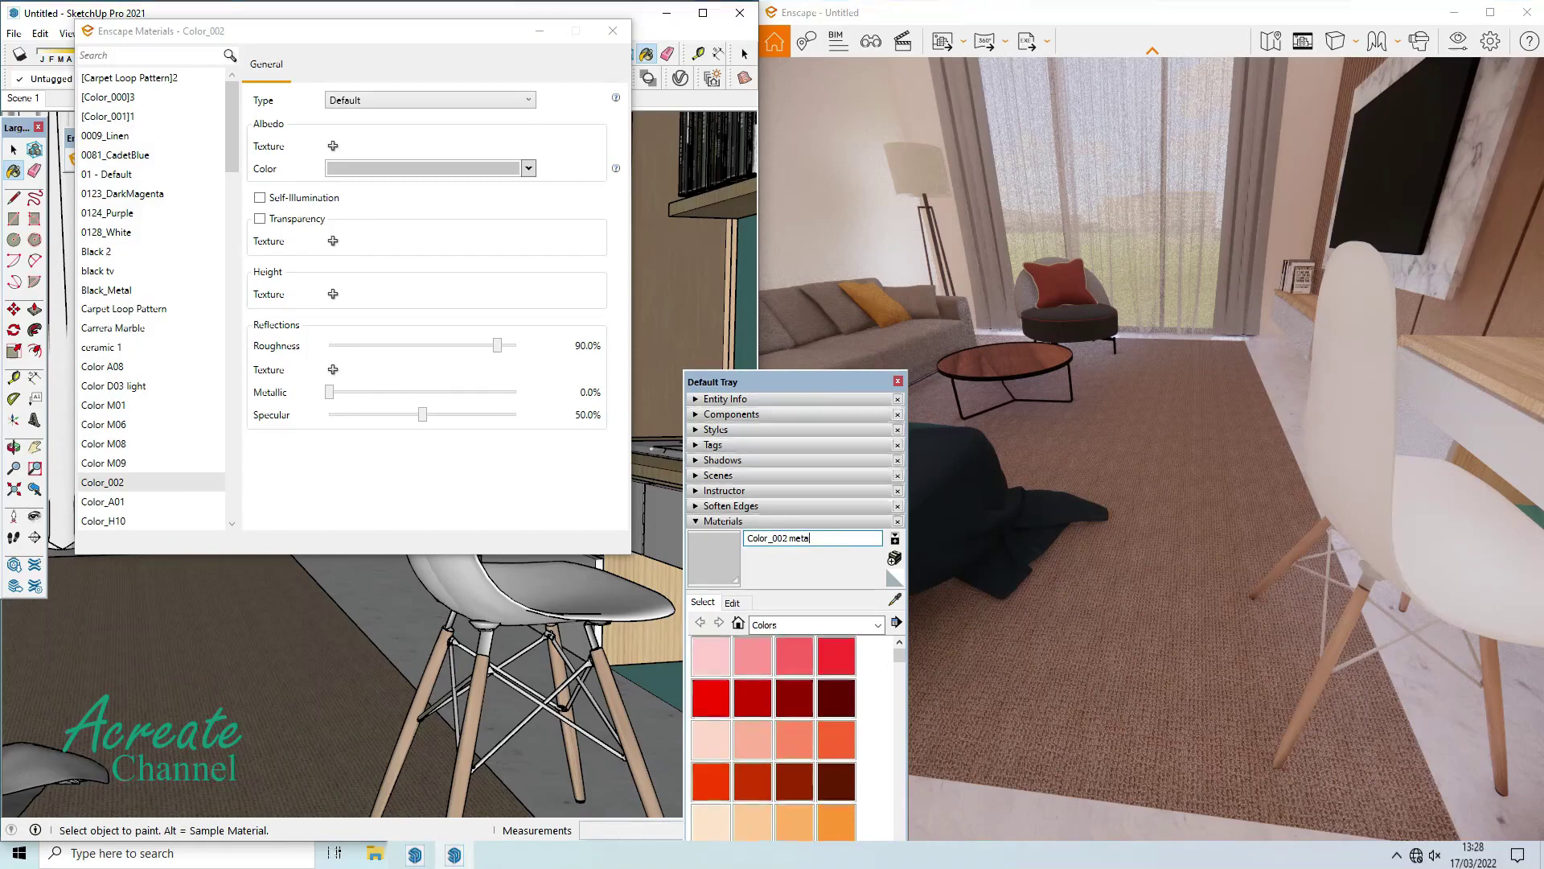
pyautogui.press('Return')
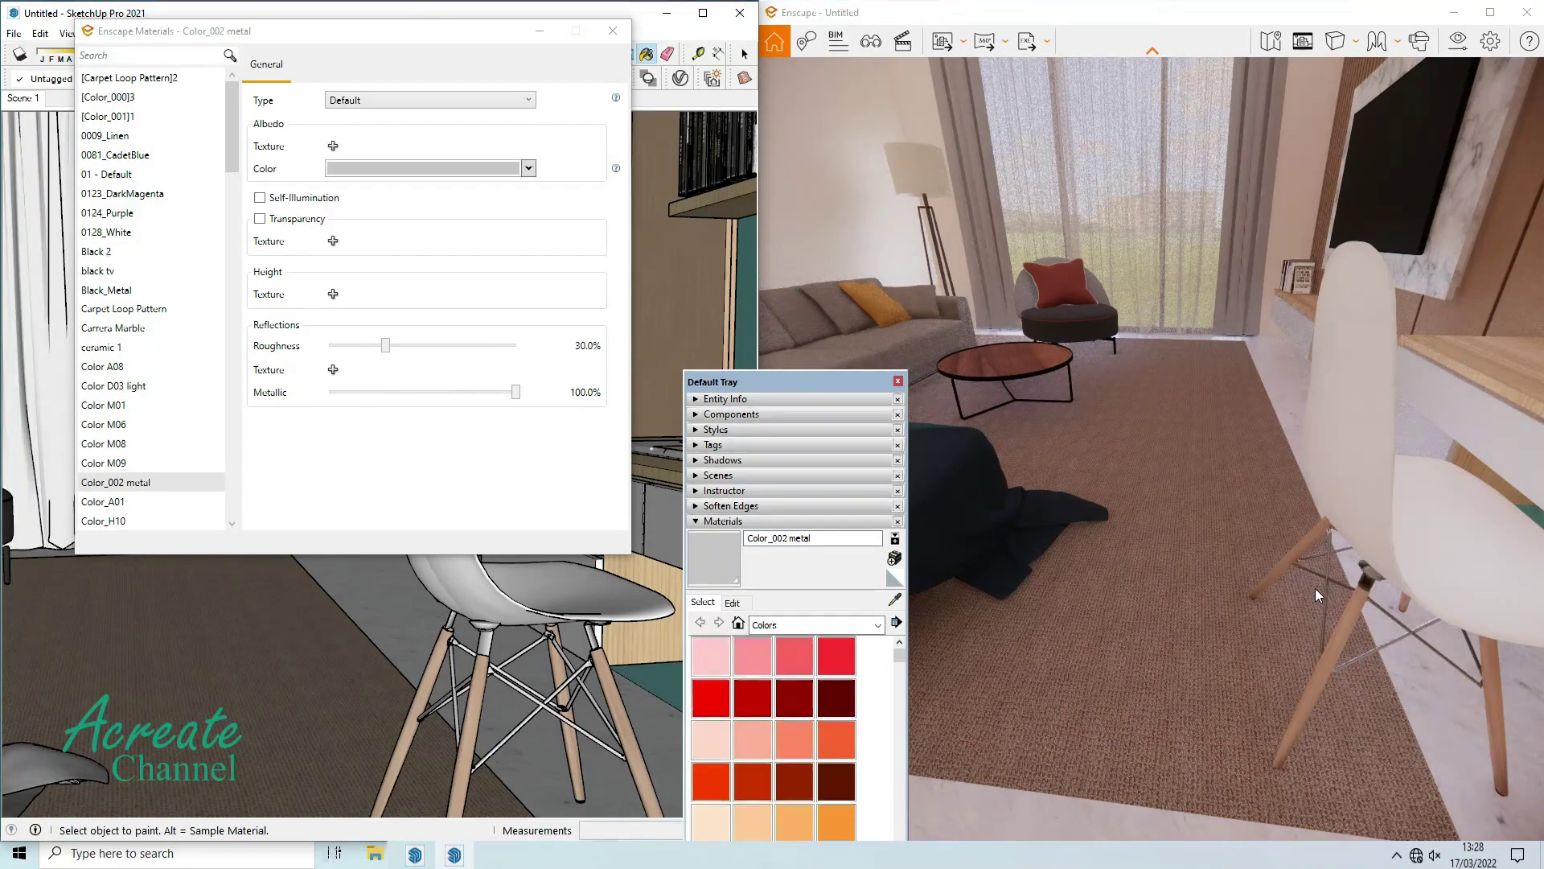
pyautogui.click(417, 168)
pyautogui.click(422, 215)
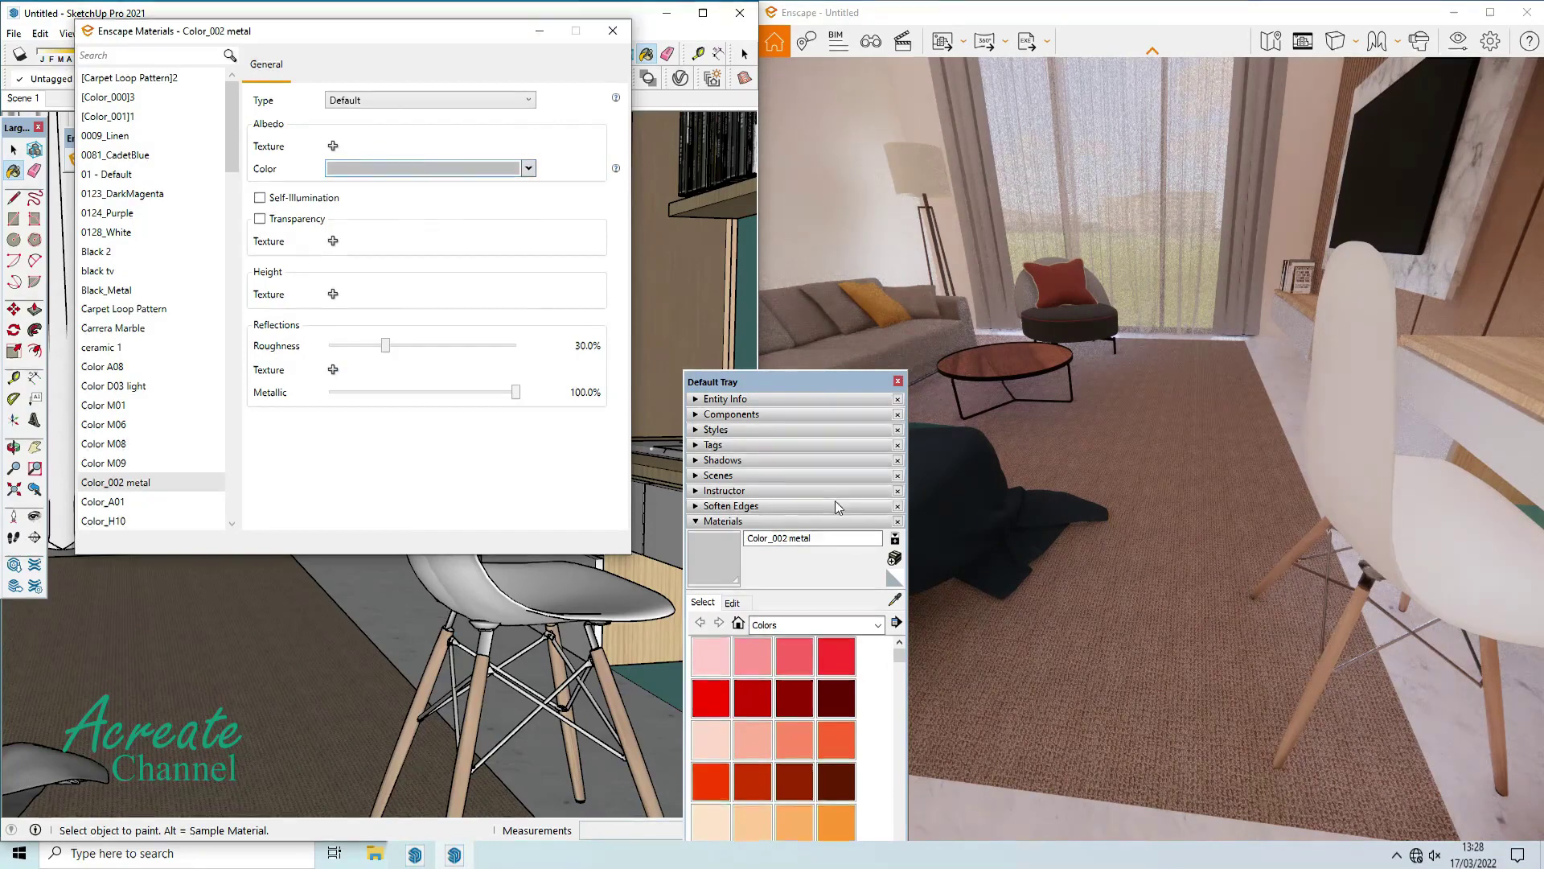
pyautogui.doubleClick(796, 538)
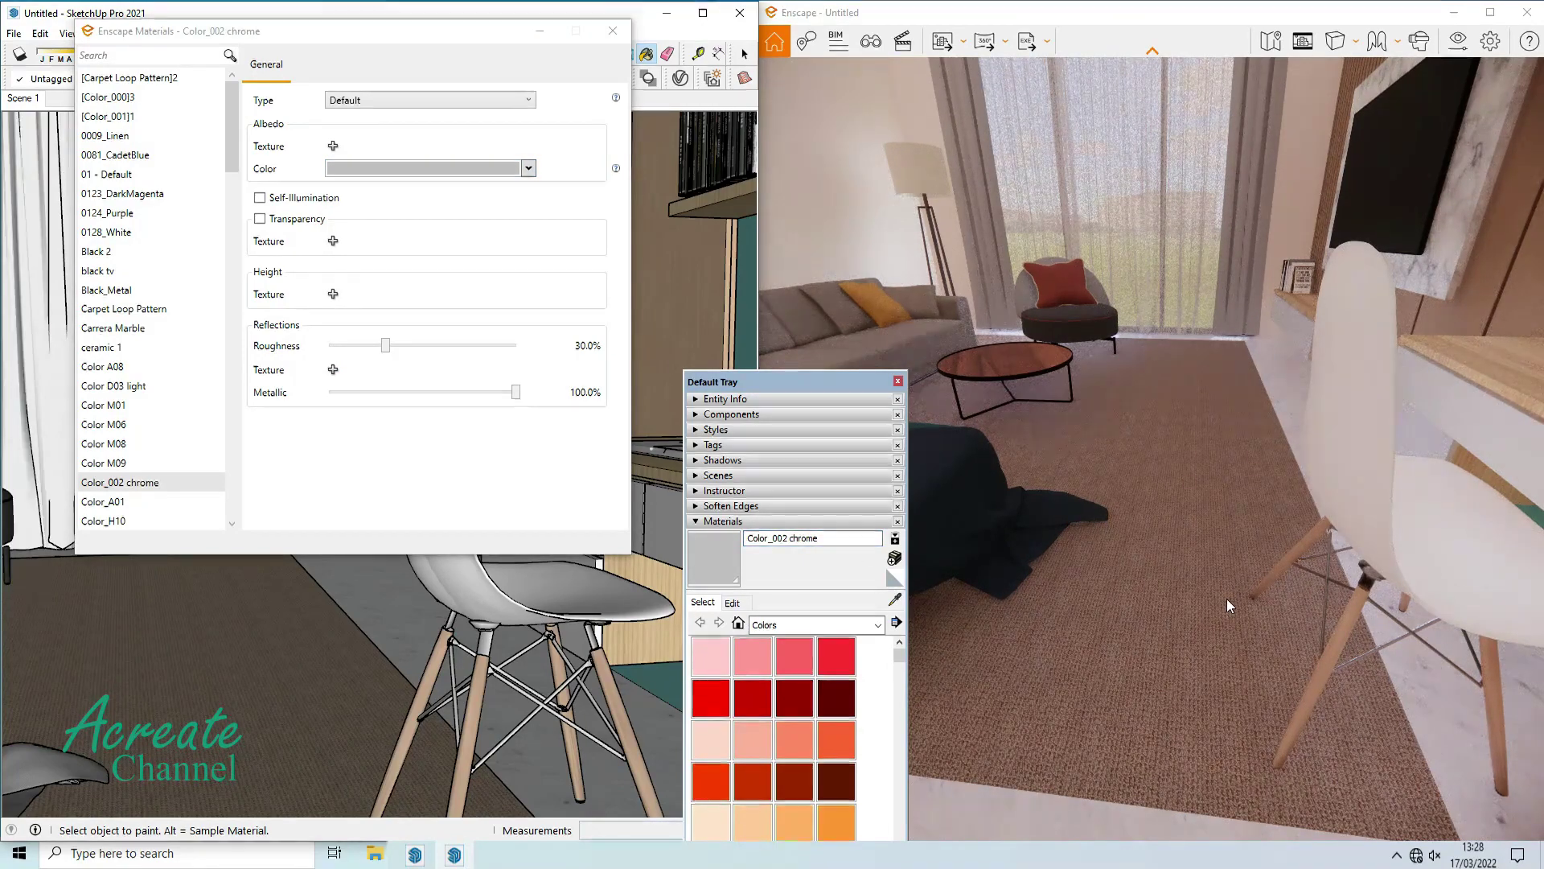
pyautogui.moveTo(1227, 598); pyautogui.dragTo(1372, 619)
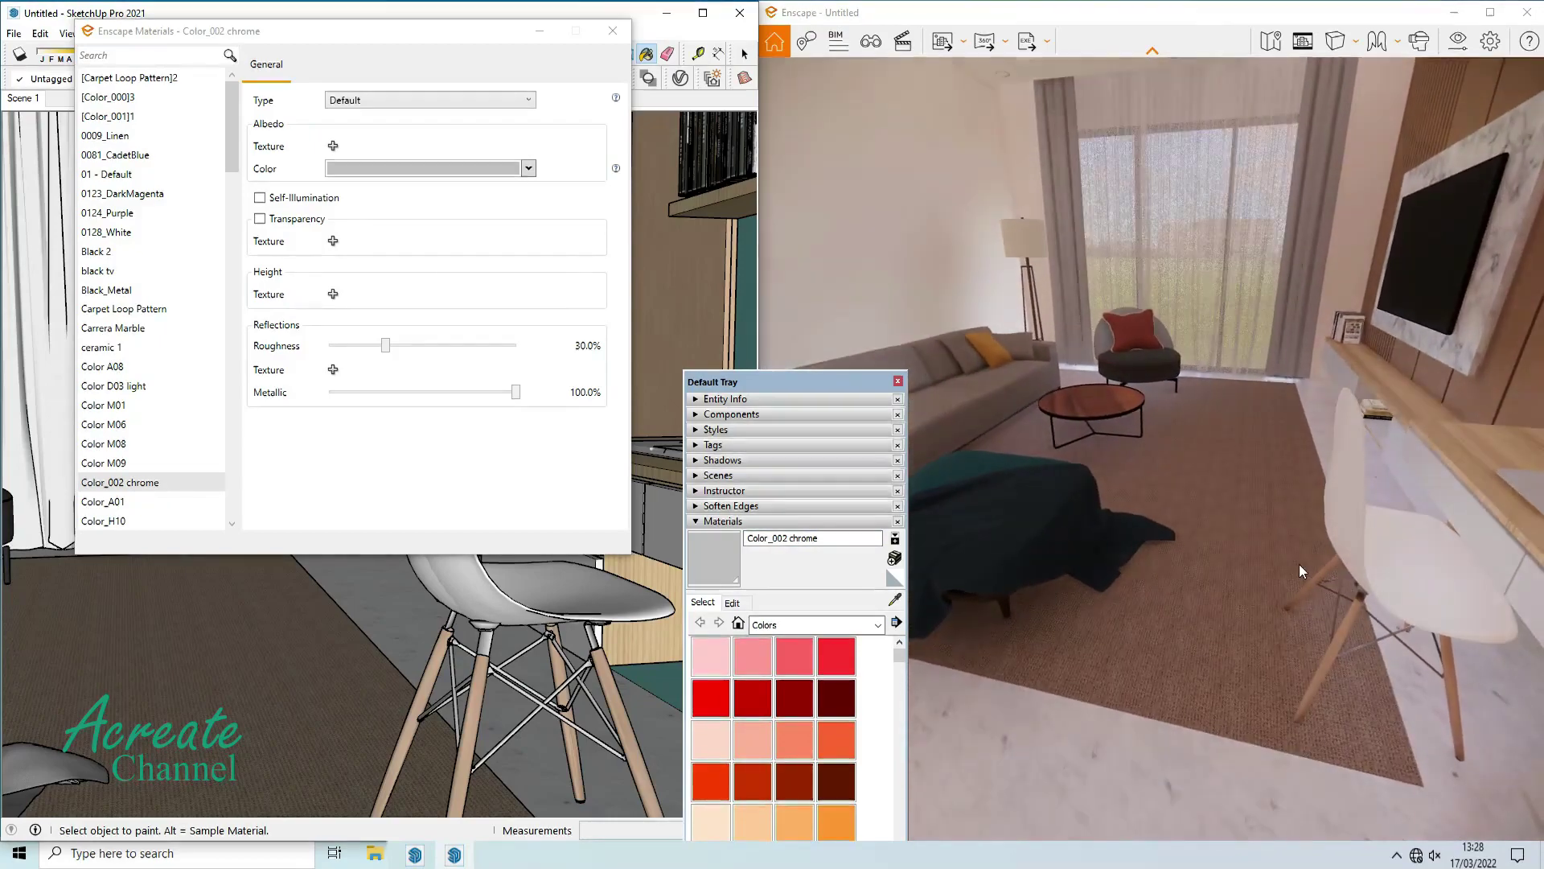
pyautogui.scroll(5, 1299, 563)
pyautogui.scroll(5, 1150, 335)
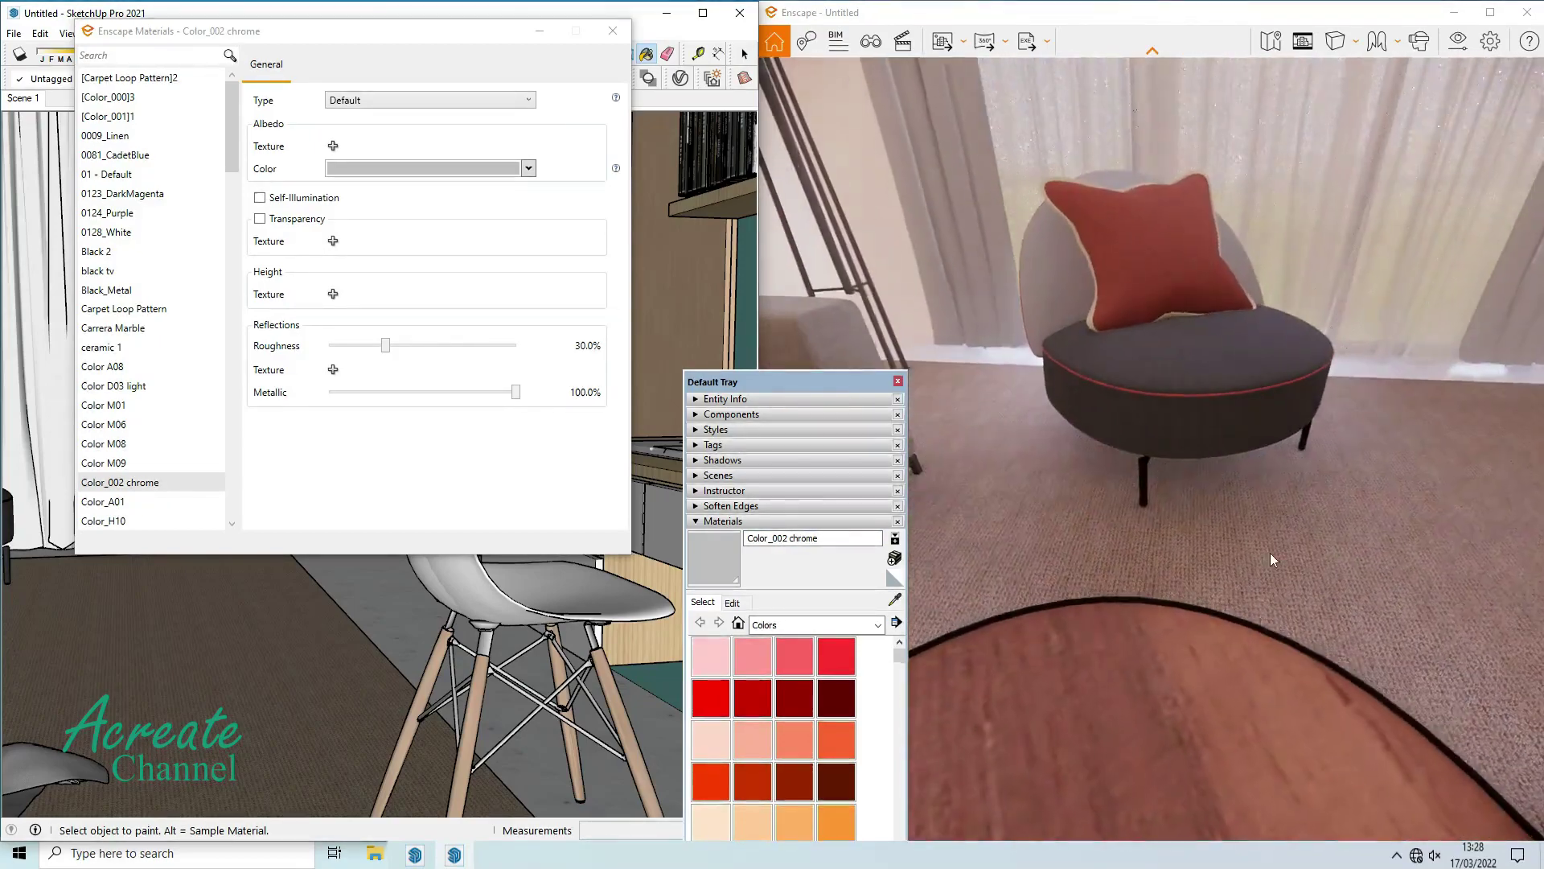
pyautogui.rightClick(1277, 701)
pyautogui.scroll(-5, 1193, 474)
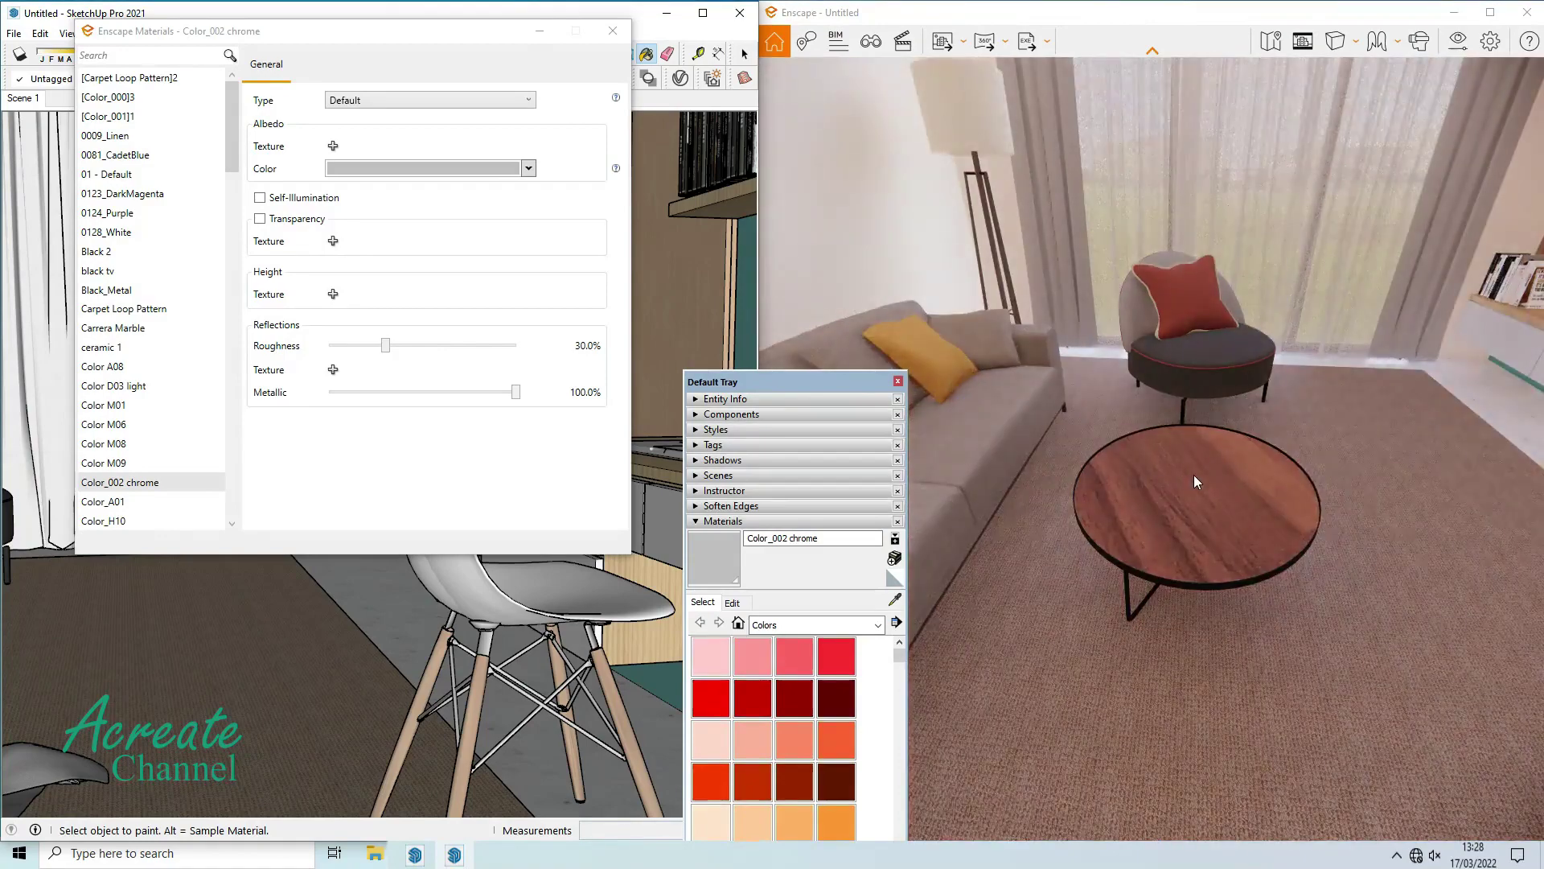
pyautogui.scroll(3, 1194, 475)
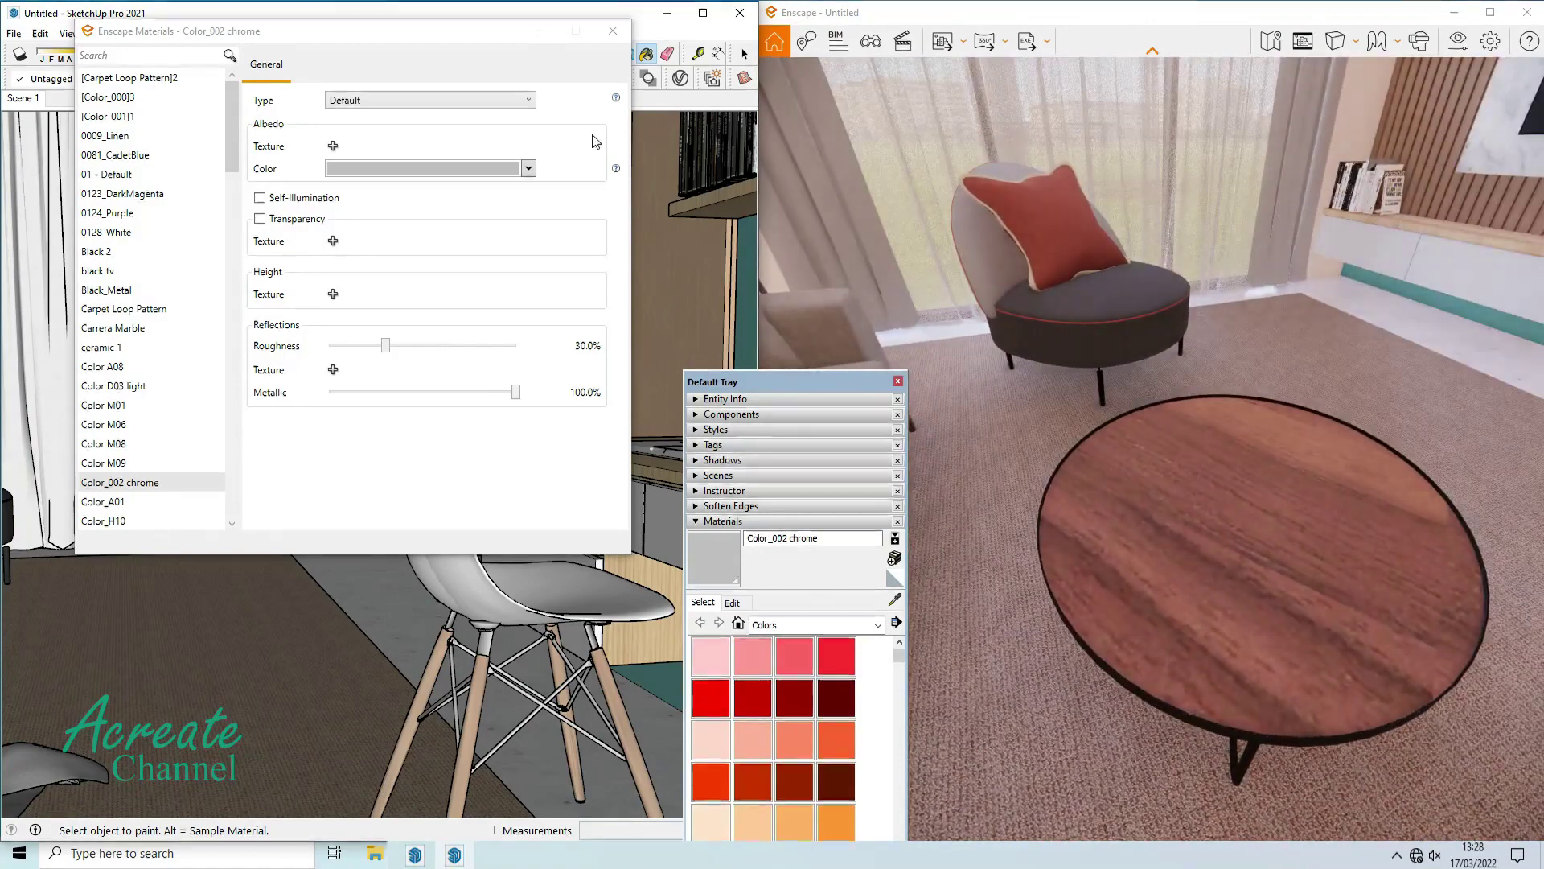
# Add Nogueira Fosco.jpg as Material9's bump and reflection texture, with bump lowered to -0.01.
pyautogui.click(613, 30)
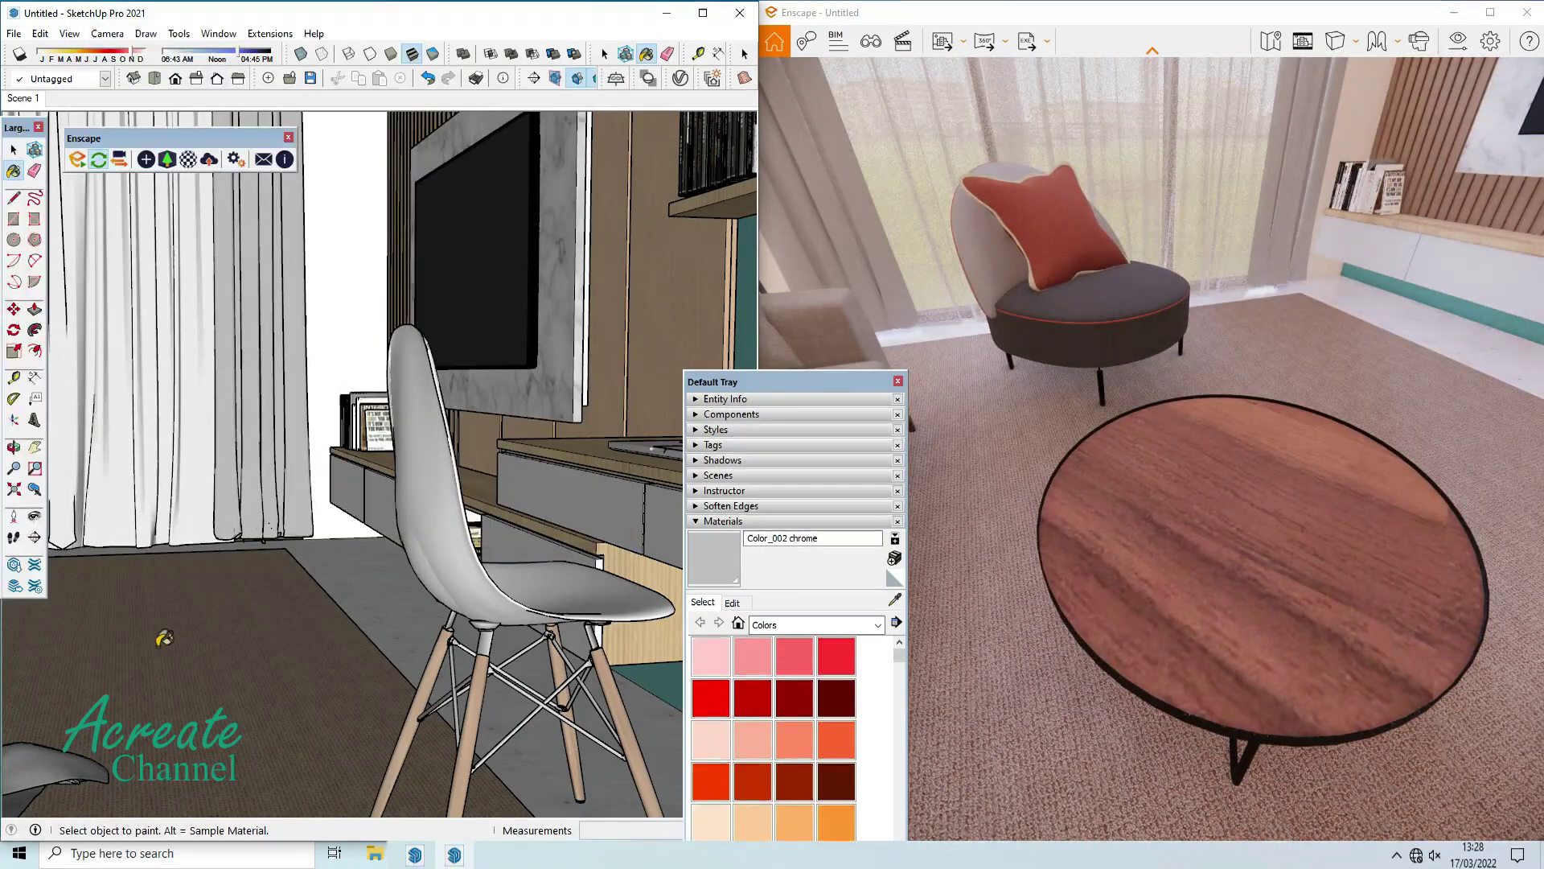
pyautogui.moveTo(159, 645)
pyautogui.mouseDown()
pyautogui.moveTo(552, 637)
pyautogui.moveTo(311, 645)
pyautogui.moveTo(448, 683)
pyautogui.moveTo(469, 715)
pyautogui.mouseUp()
pyautogui.scroll(3, 466, 667)
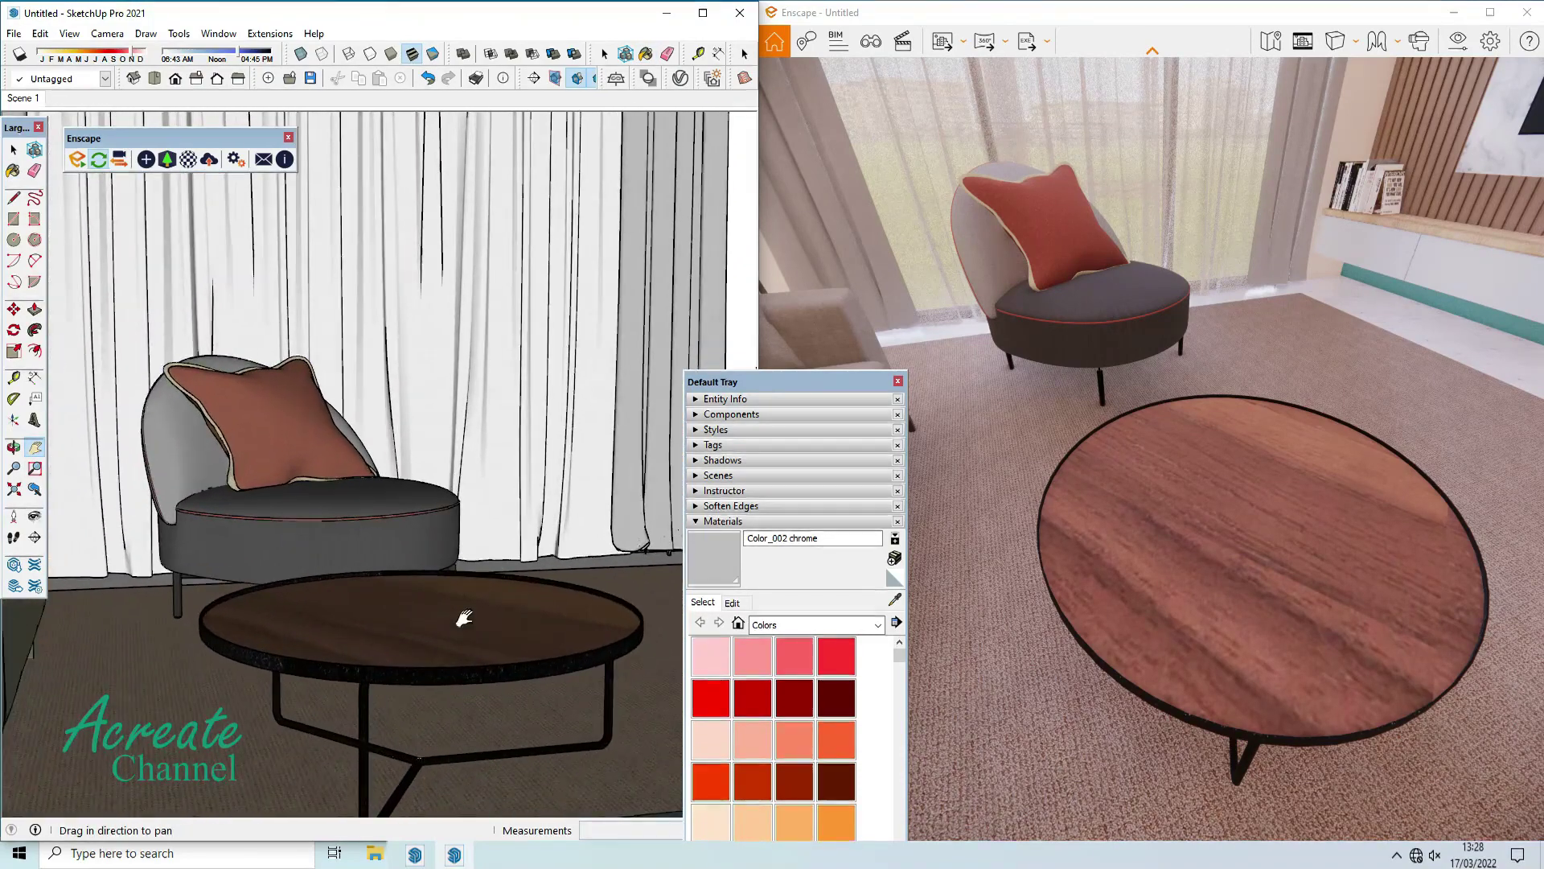
pyautogui.moveTo(462, 621); pyautogui.dragTo(453, 684, button='middle')
pyautogui.moveTo(453, 684)
pyautogui.mouseDown()
pyautogui.moveTo(441, 645)
pyautogui.moveTo(463, 585)
pyautogui.mouseUp()
pyautogui.click(895, 600)
pyautogui.click(492, 618)
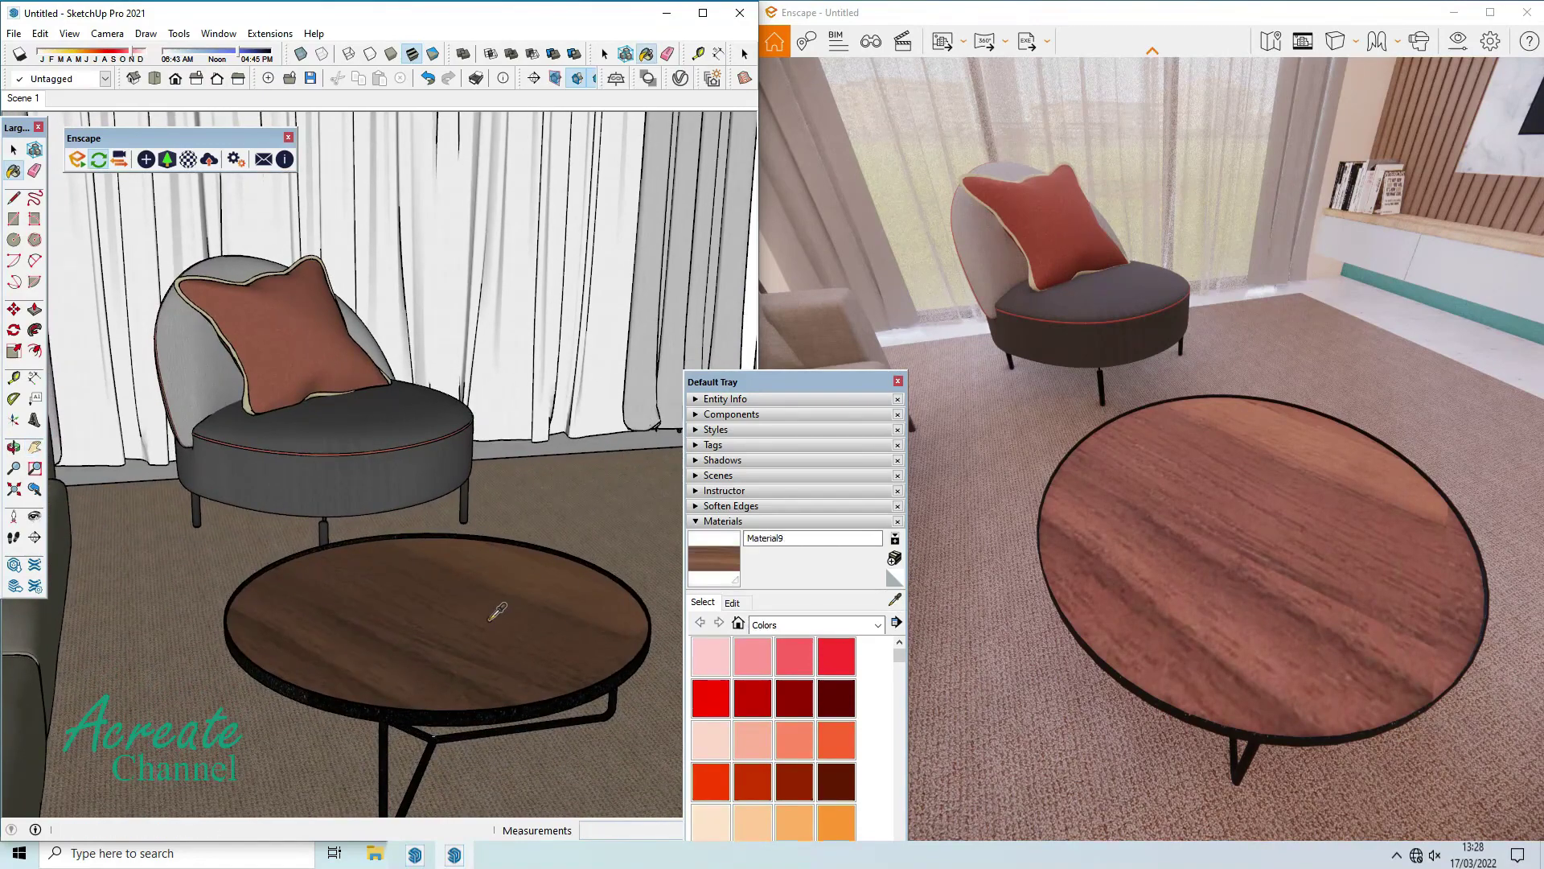
pyautogui.click(187, 159)
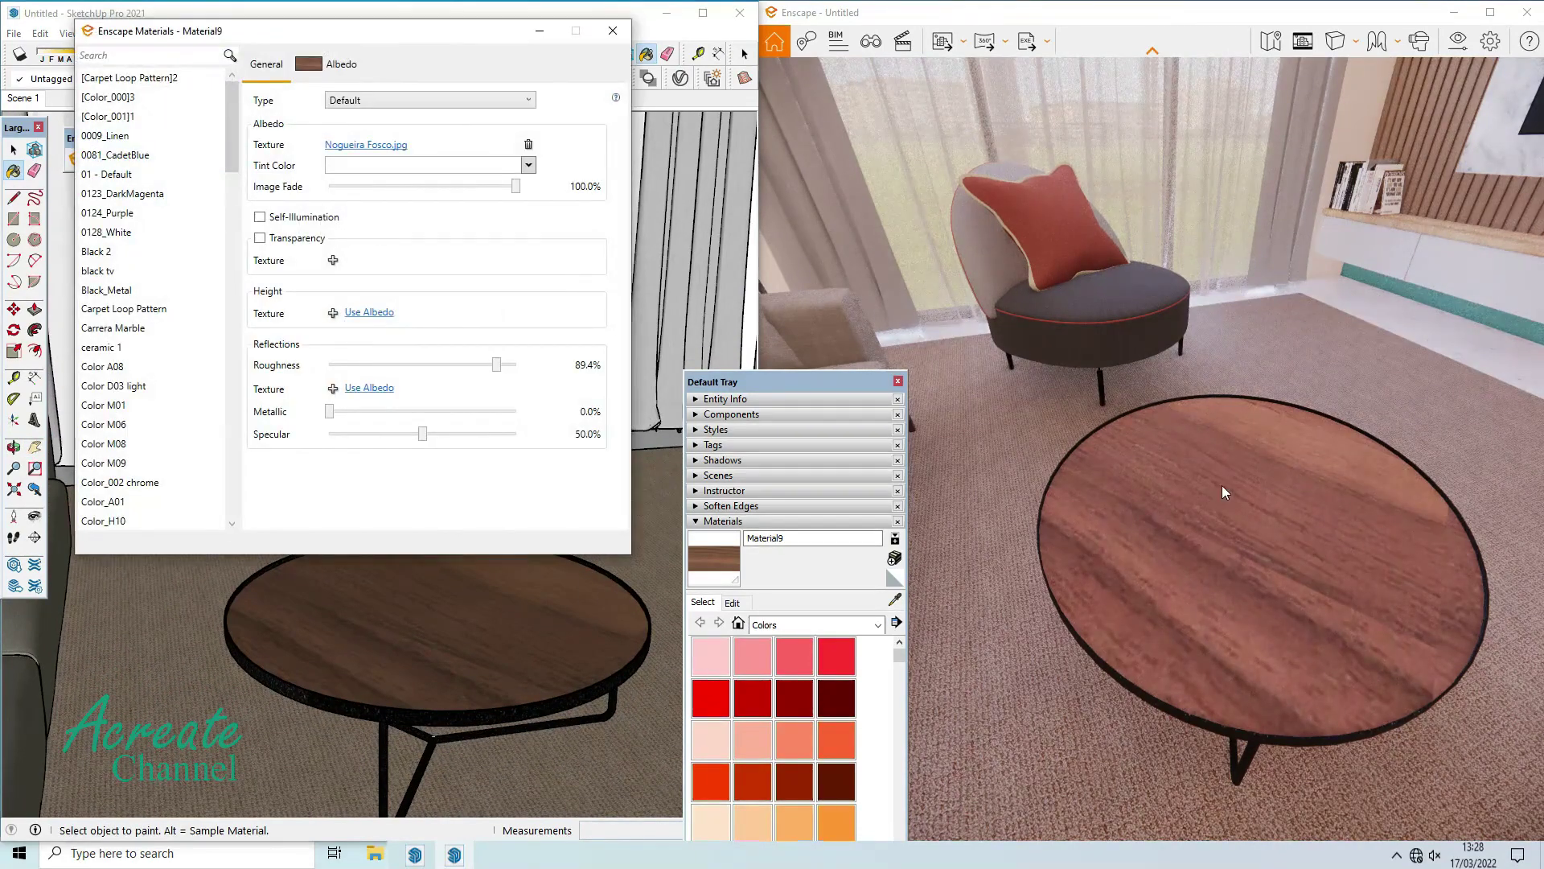
pyautogui.scroll(3, 1222, 485)
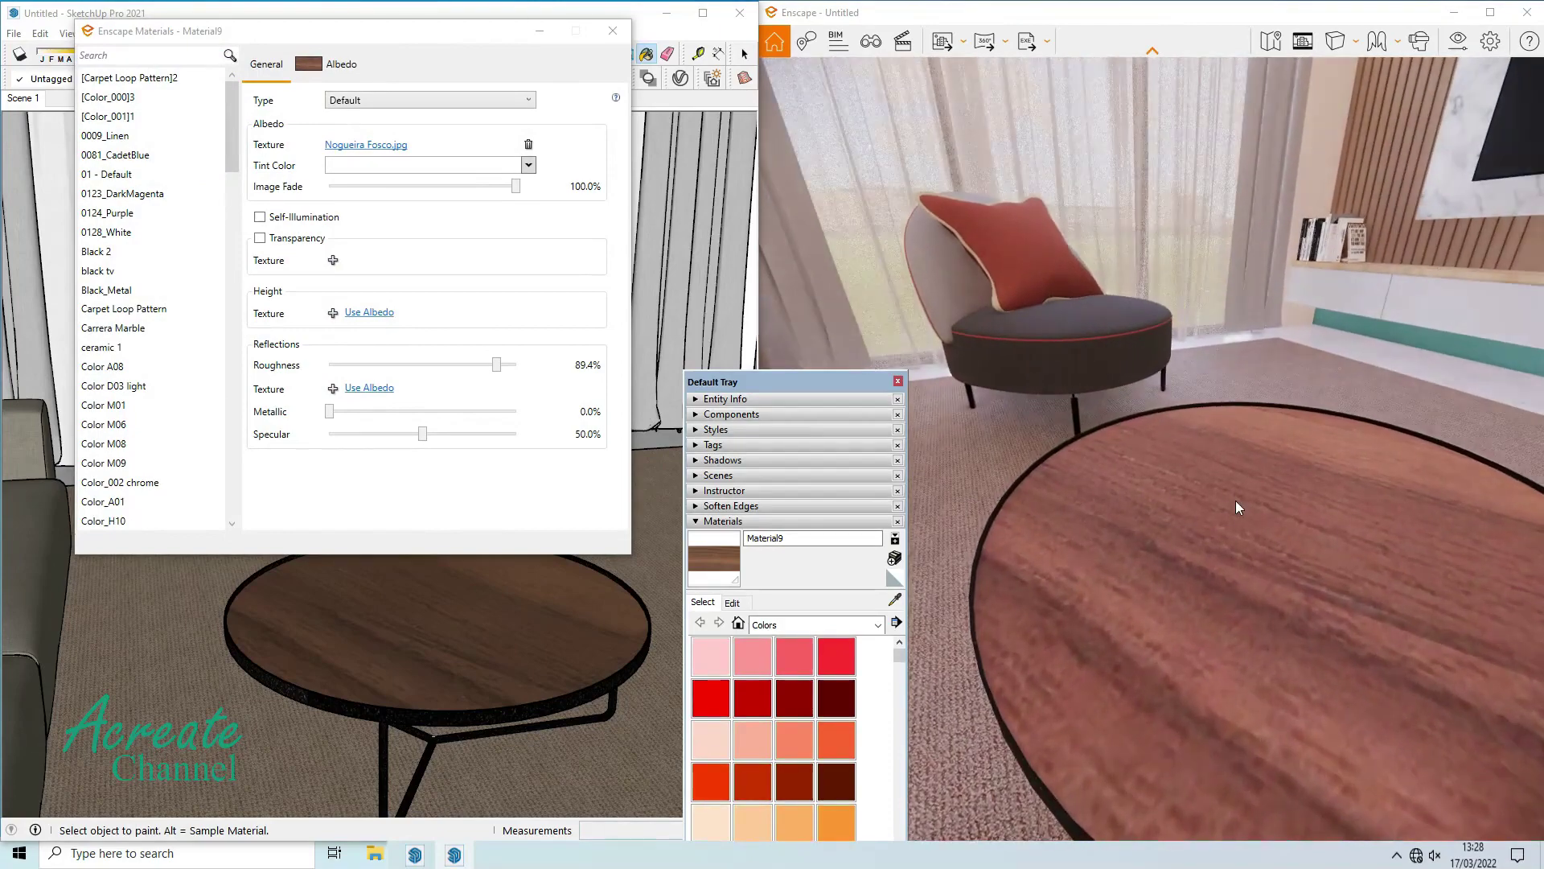
pyautogui.scroll(-3, 1235, 501)
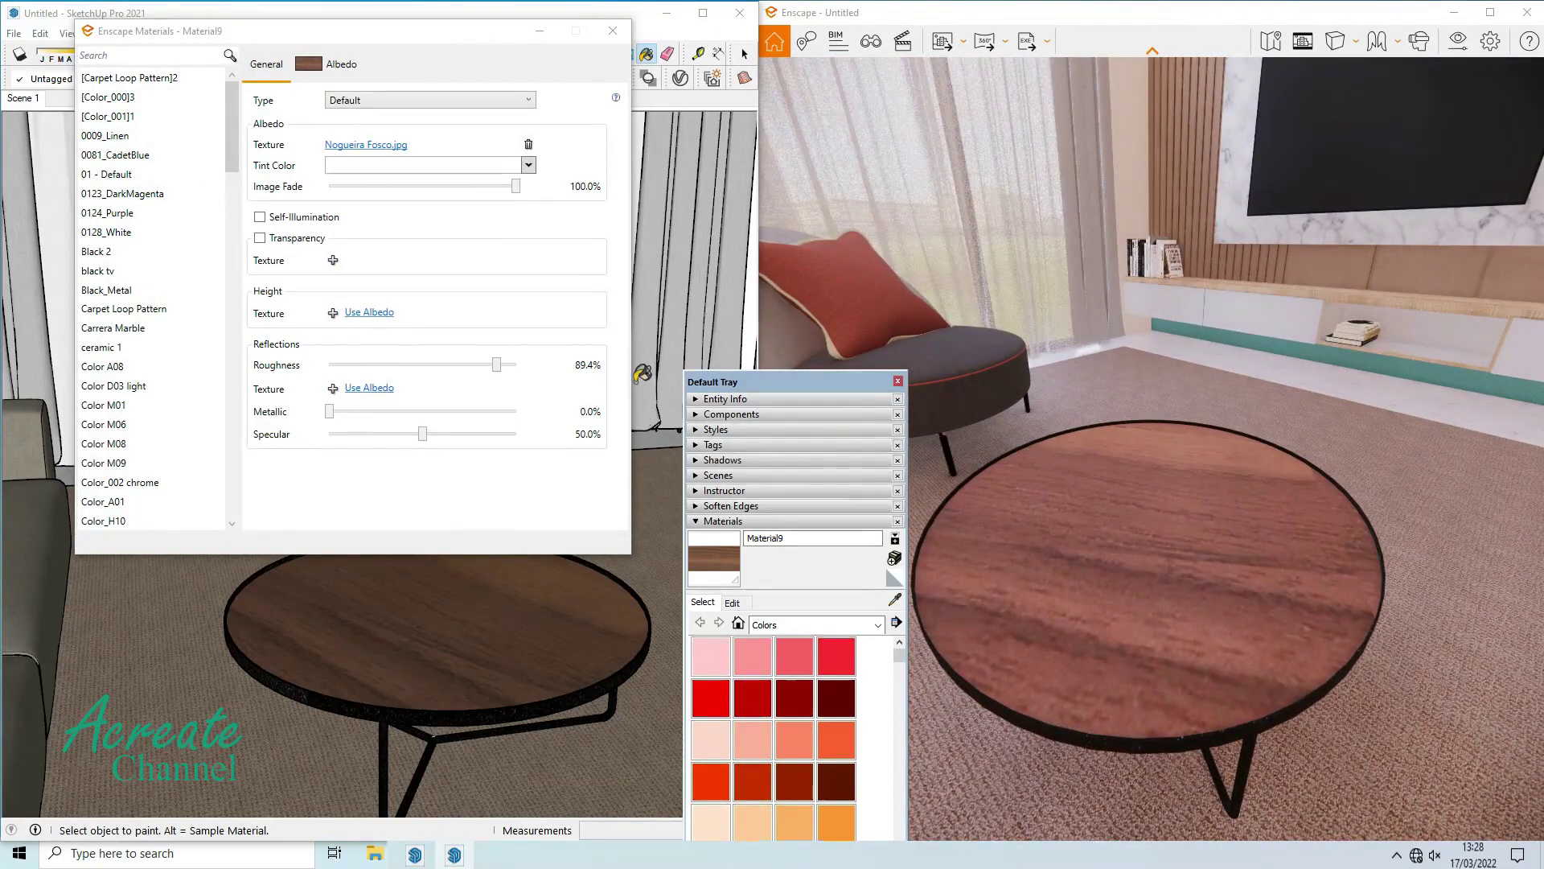
pyautogui.click(369, 312)
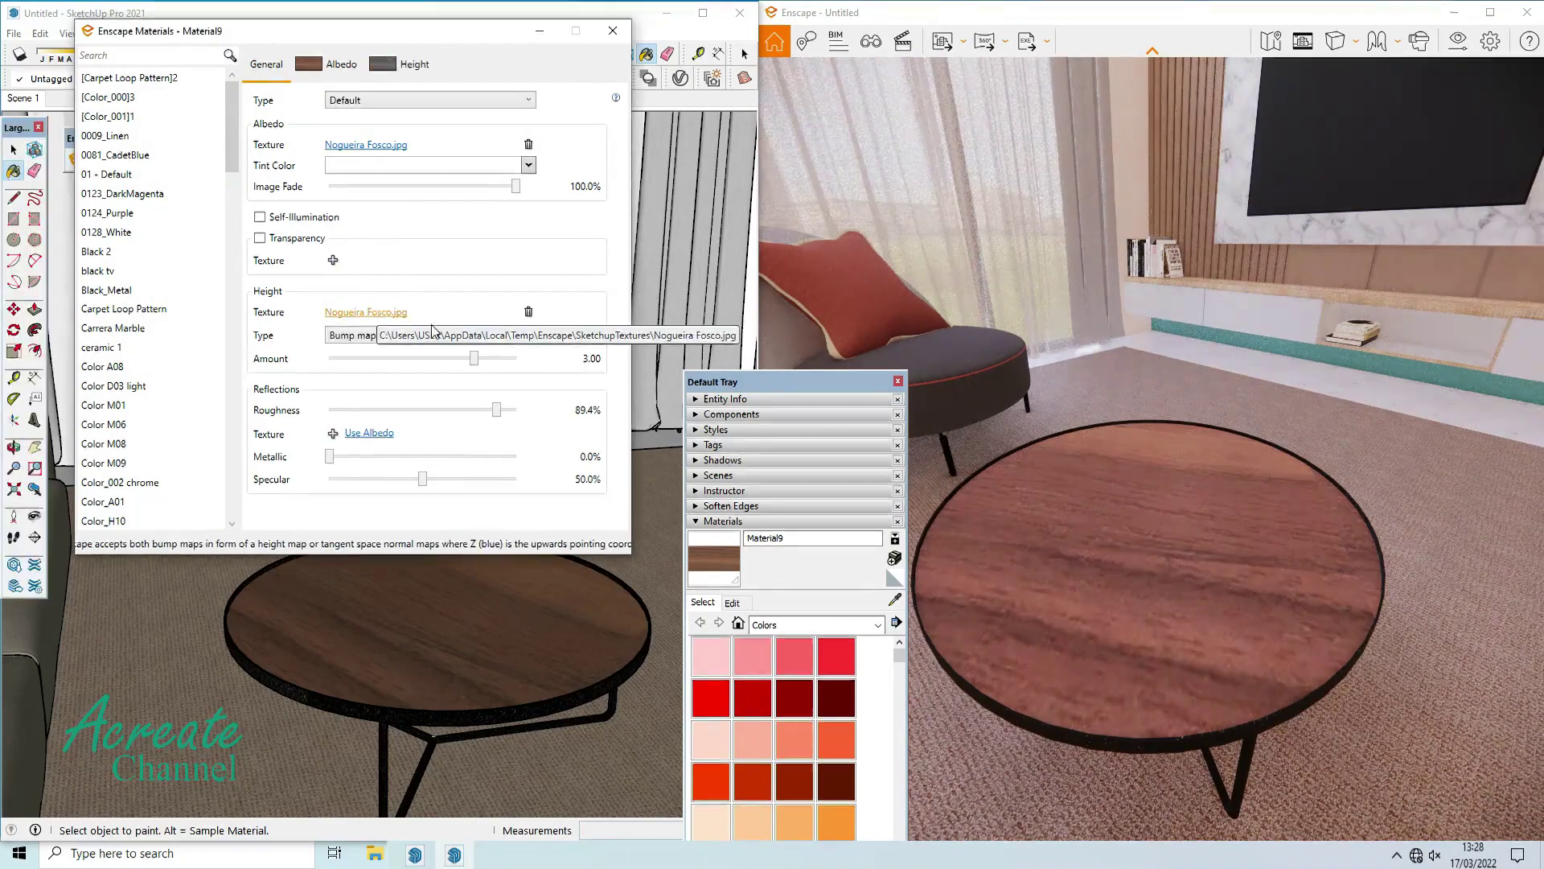
pyautogui.click(367, 434)
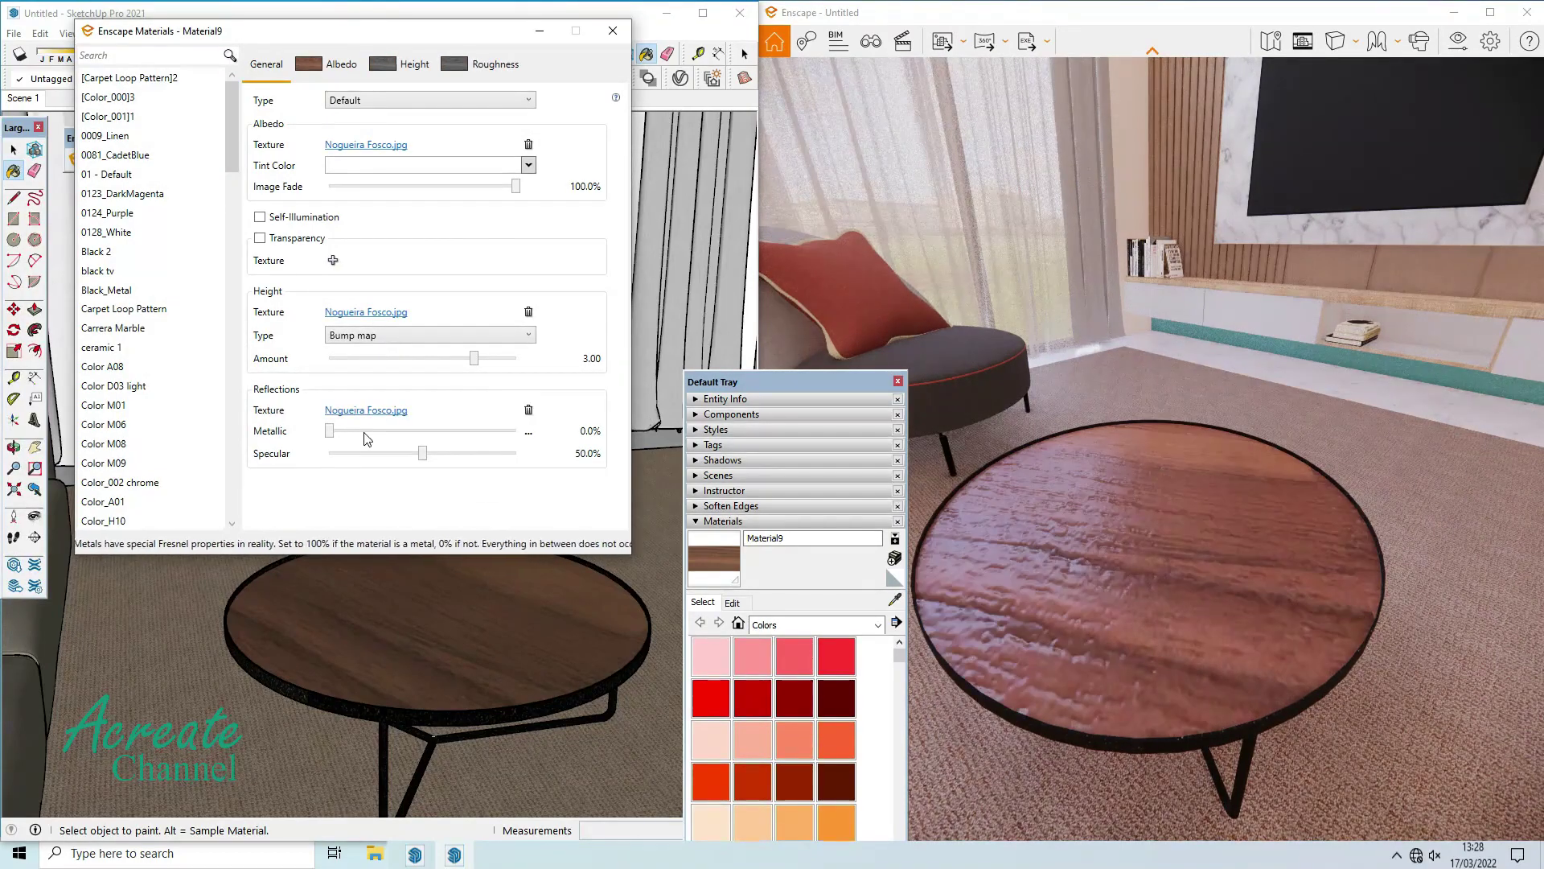
pyautogui.moveTo(474, 358); pyautogui.dragTo(419, 359)
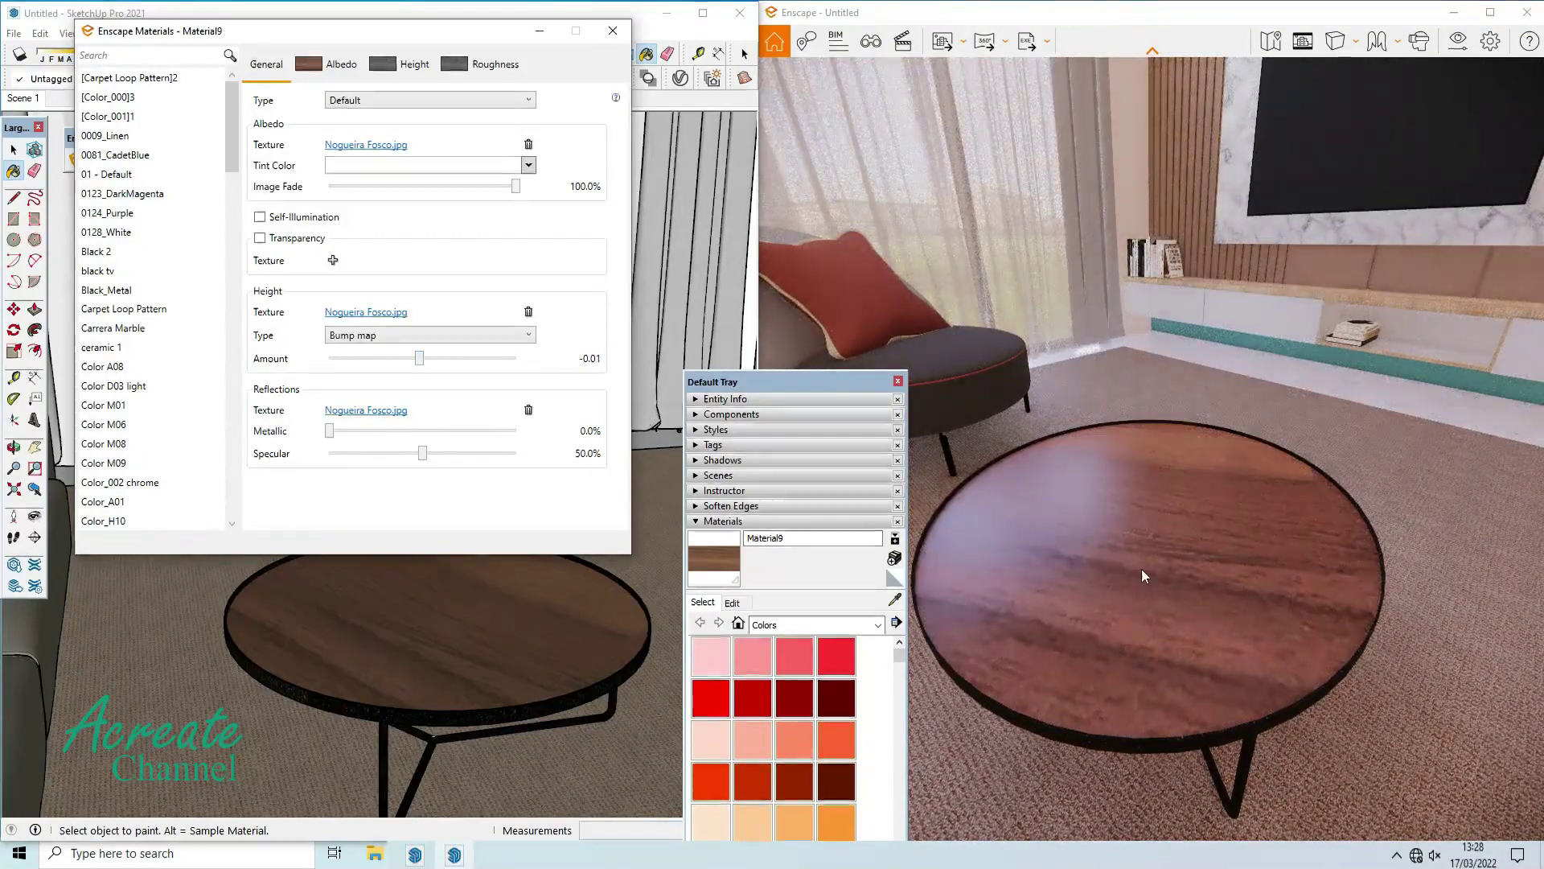
# Eyedrop black Material10 and set its roughness to 26.8%.
pyautogui.scroll(-3, 1144, 576)
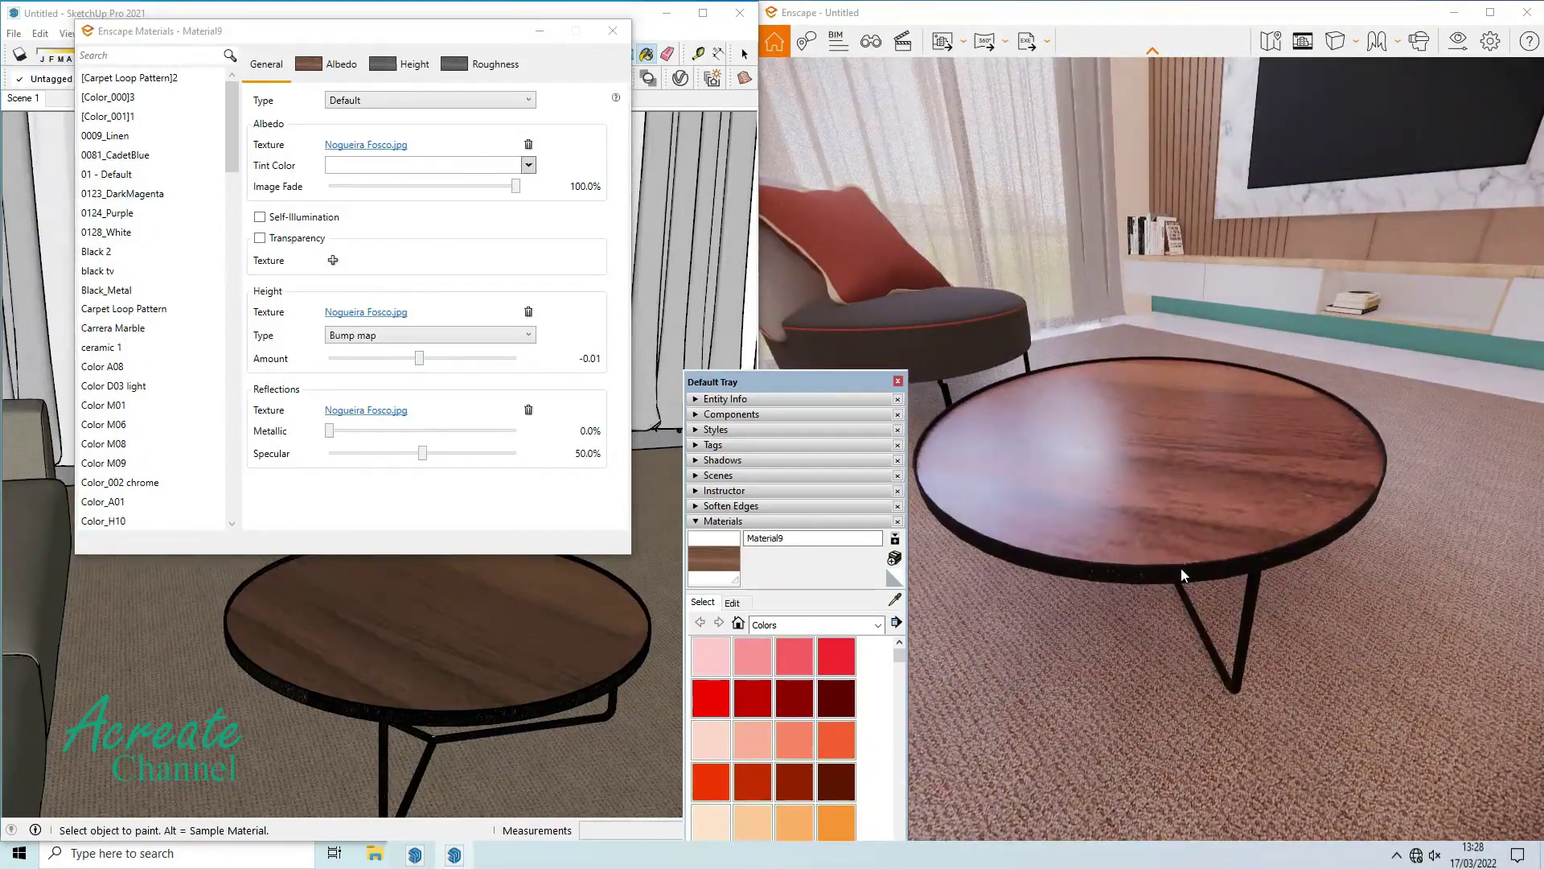
pyautogui.click(891, 603)
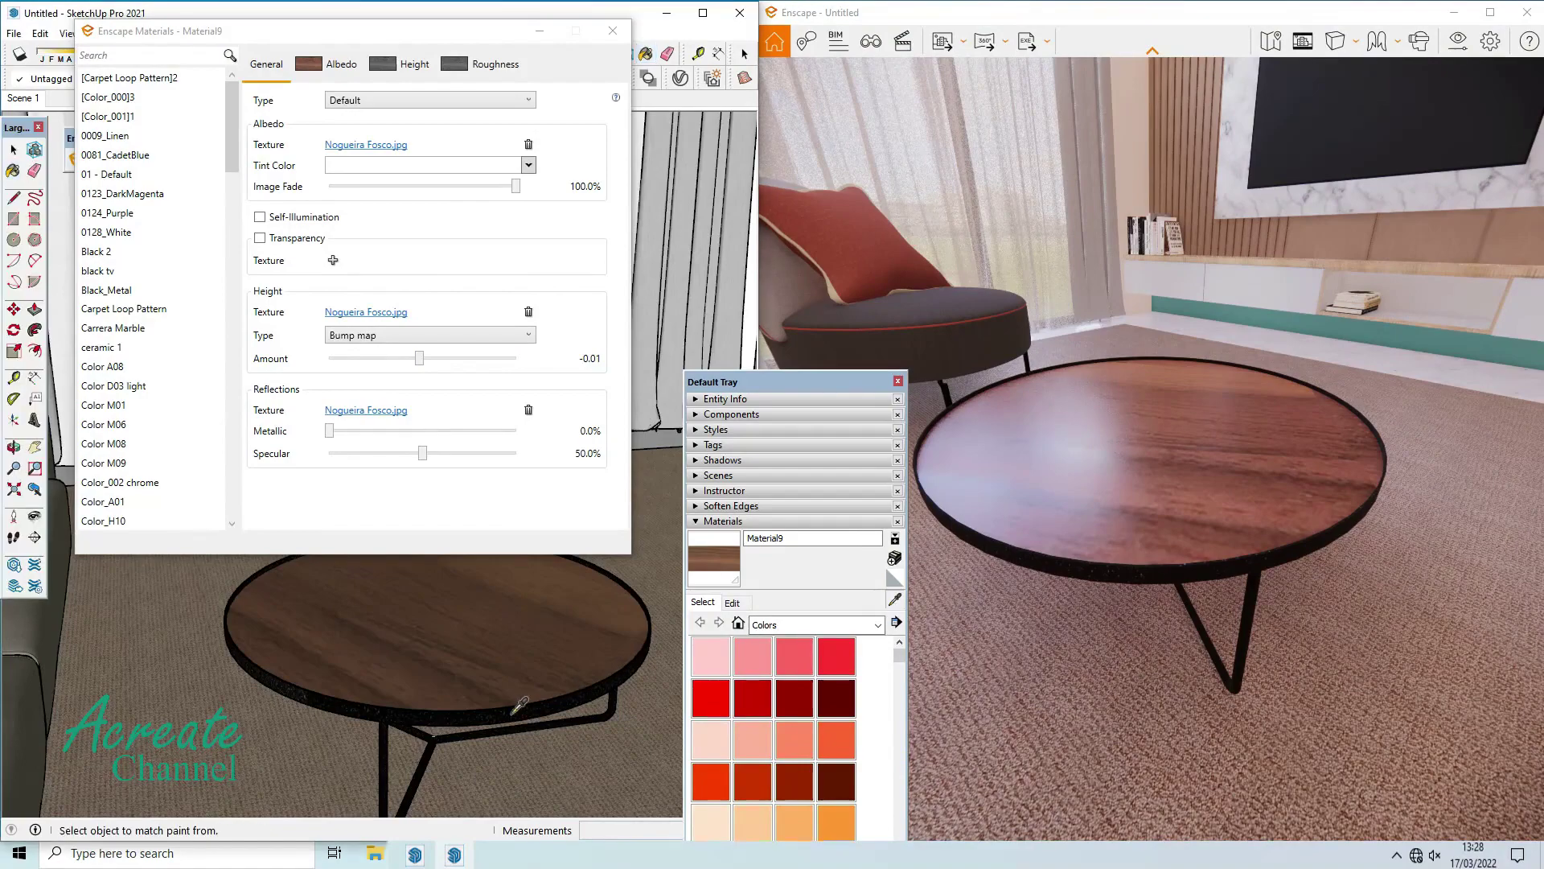
pyautogui.click(511, 713)
pyautogui.moveTo(500, 364); pyautogui.dragTo(379, 365)
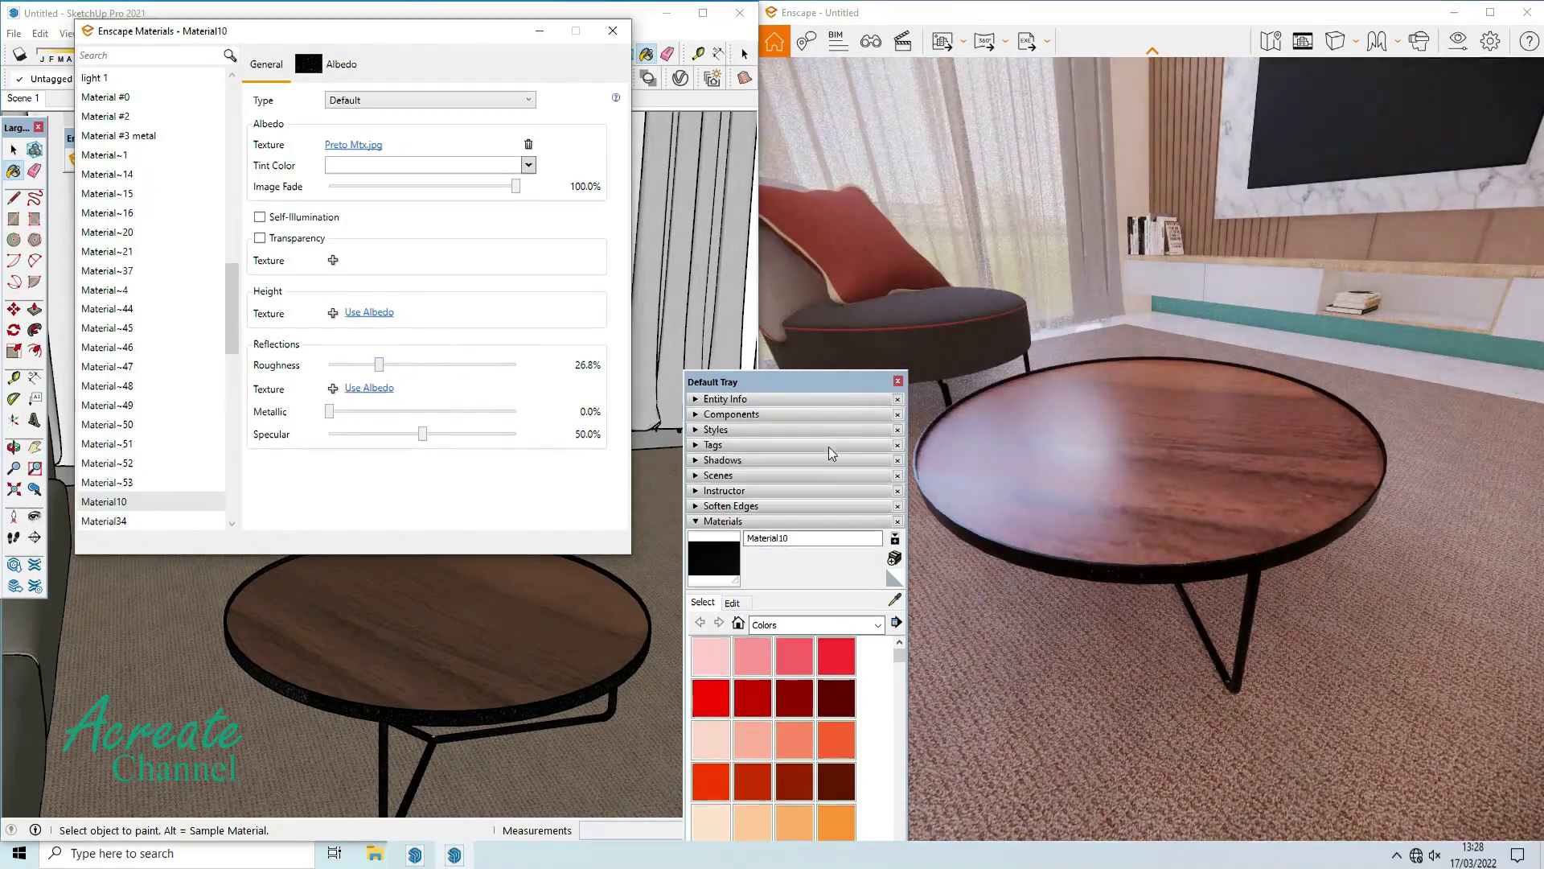
pyautogui.click(613, 30)
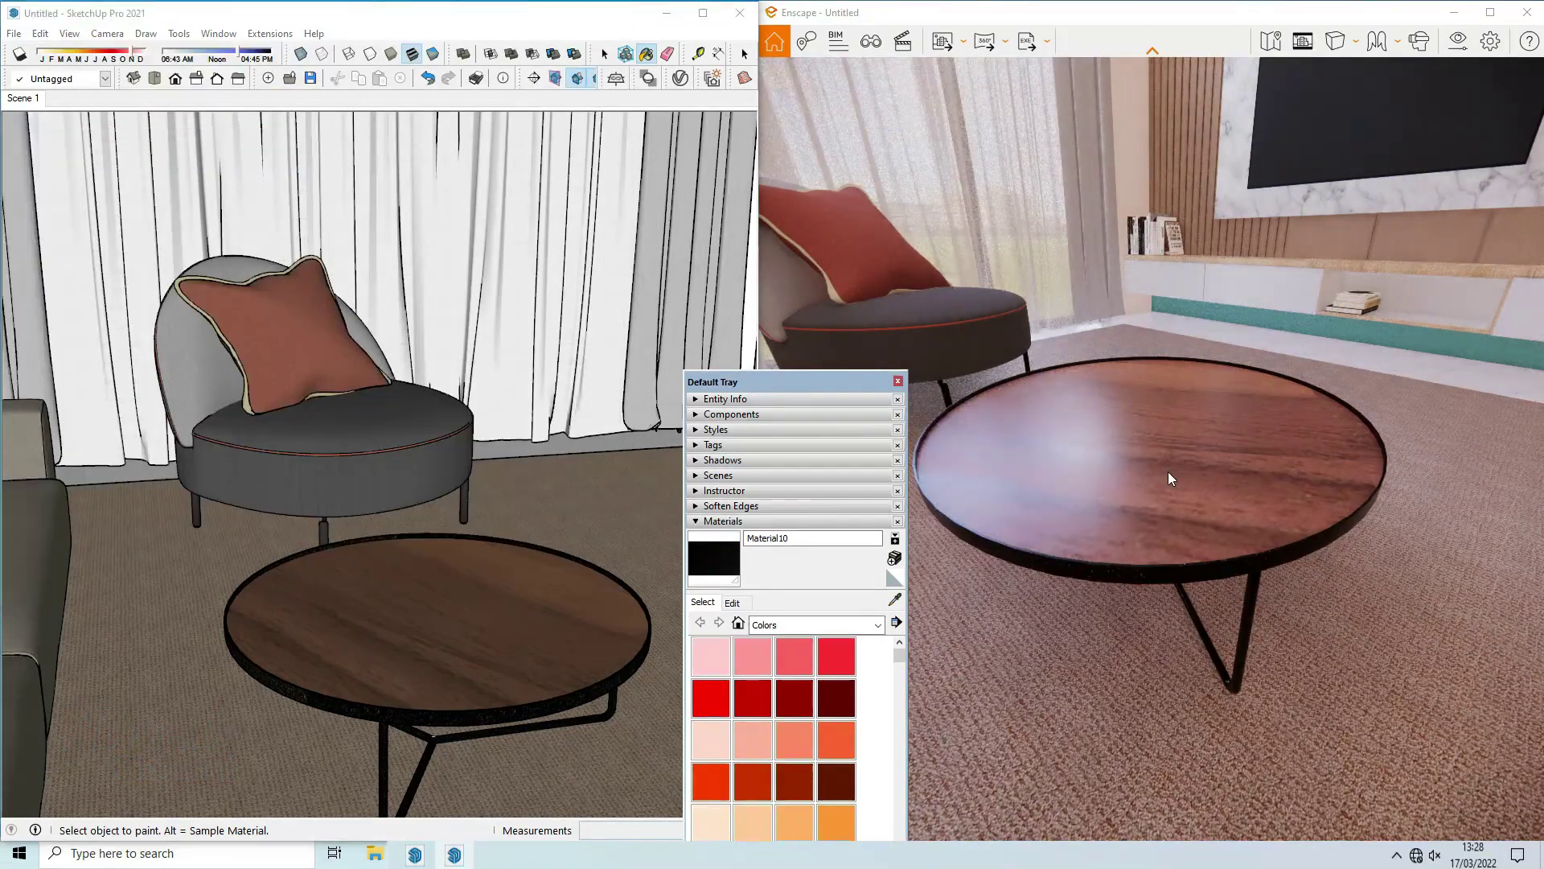
# Sample the grey sofa fabric Material #0 and lower its Enscape bump Height Amount to 0.49.
pyautogui.scroll(-5, 1168, 471)
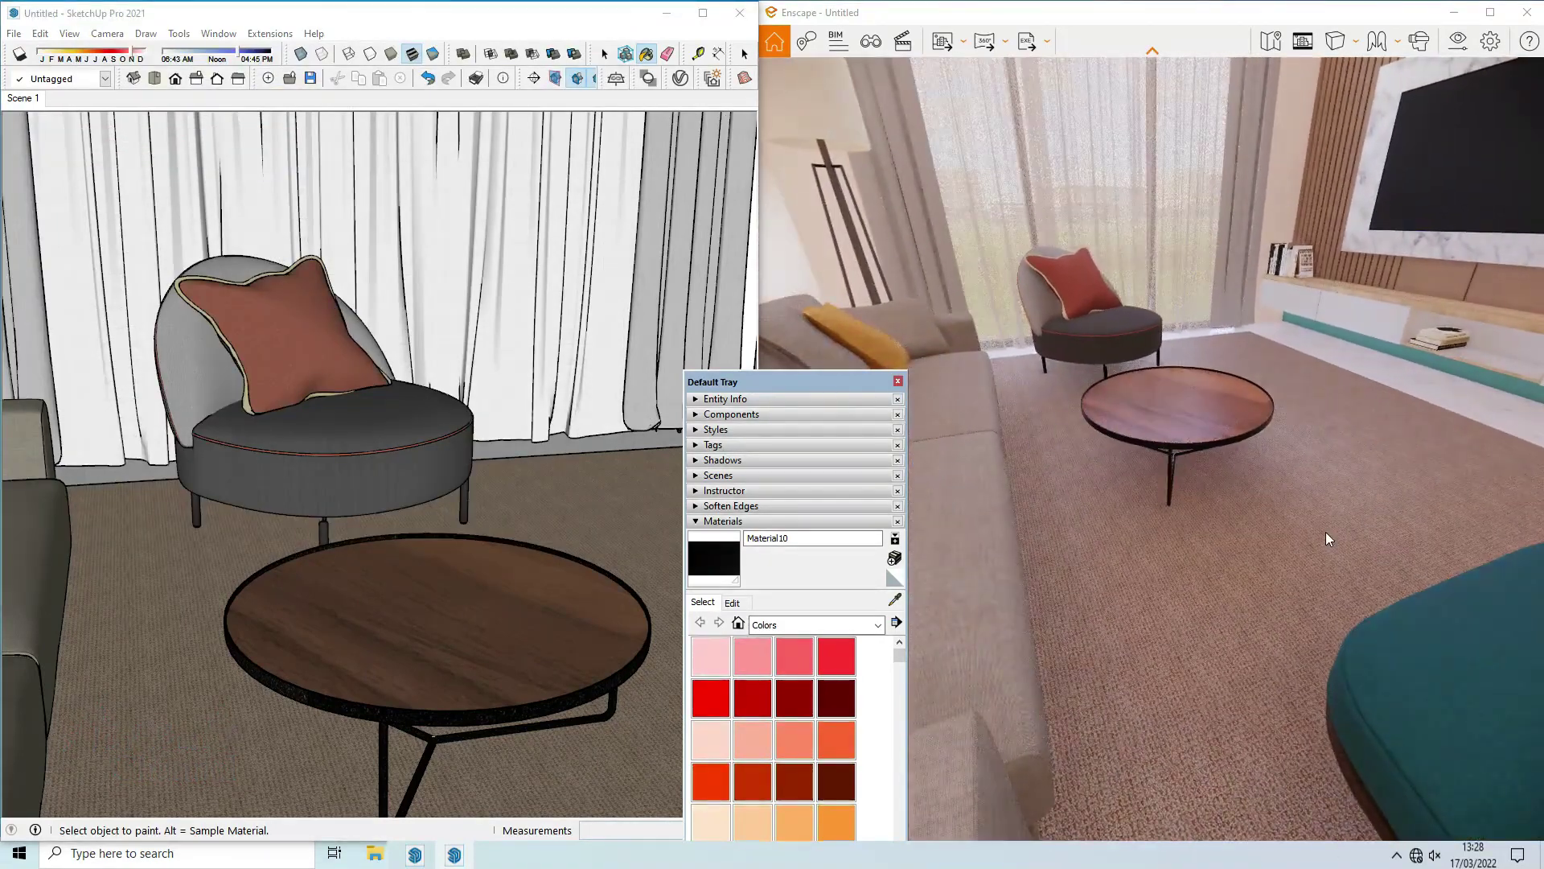
pyautogui.click(244, 536)
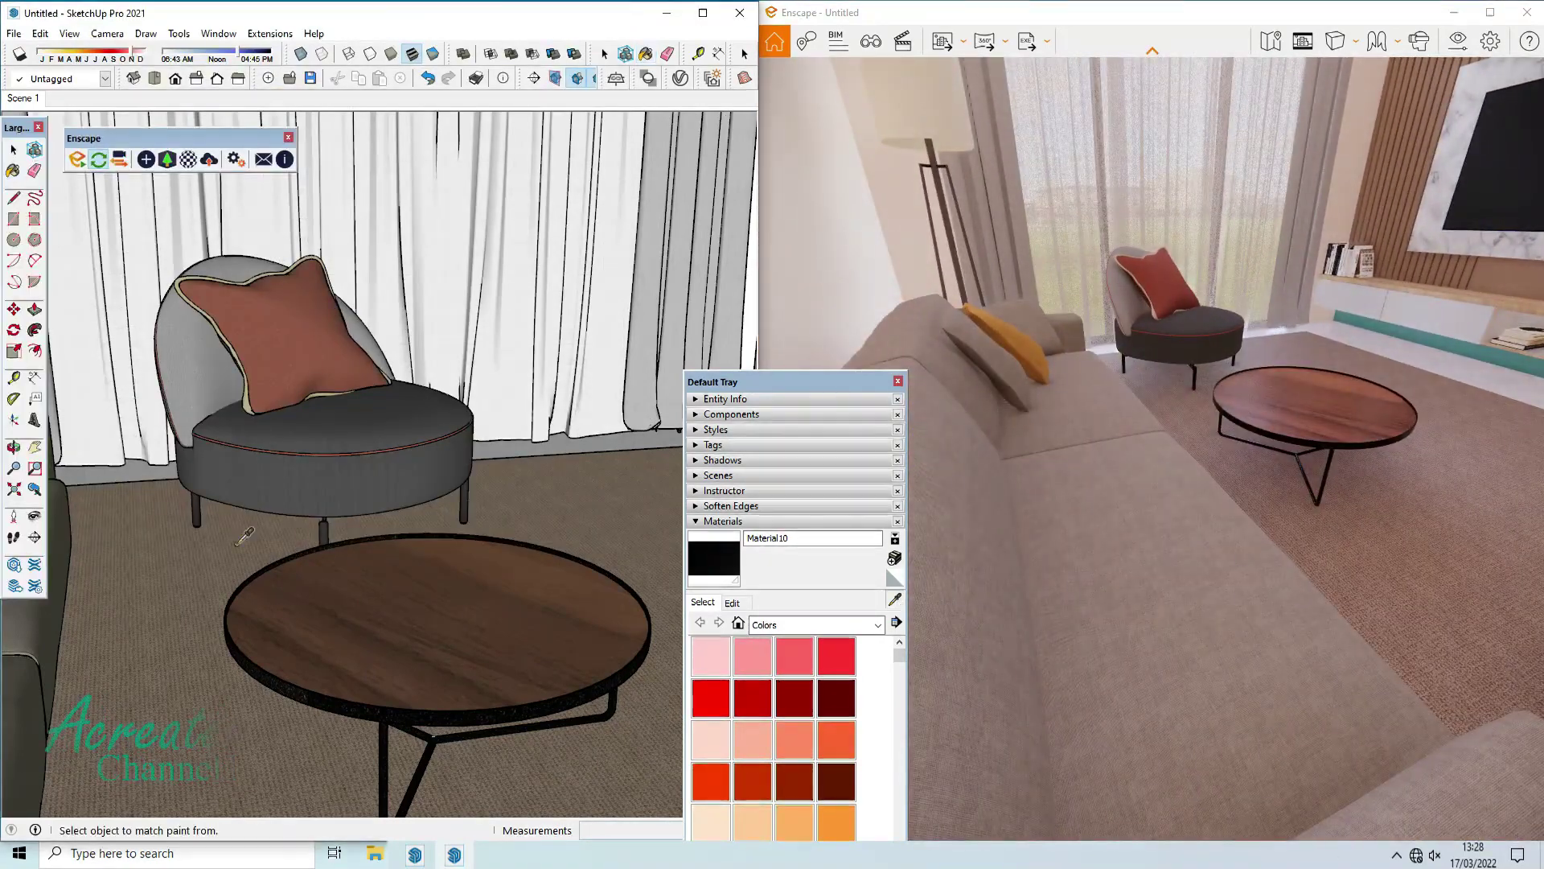
pyautogui.click(34, 446)
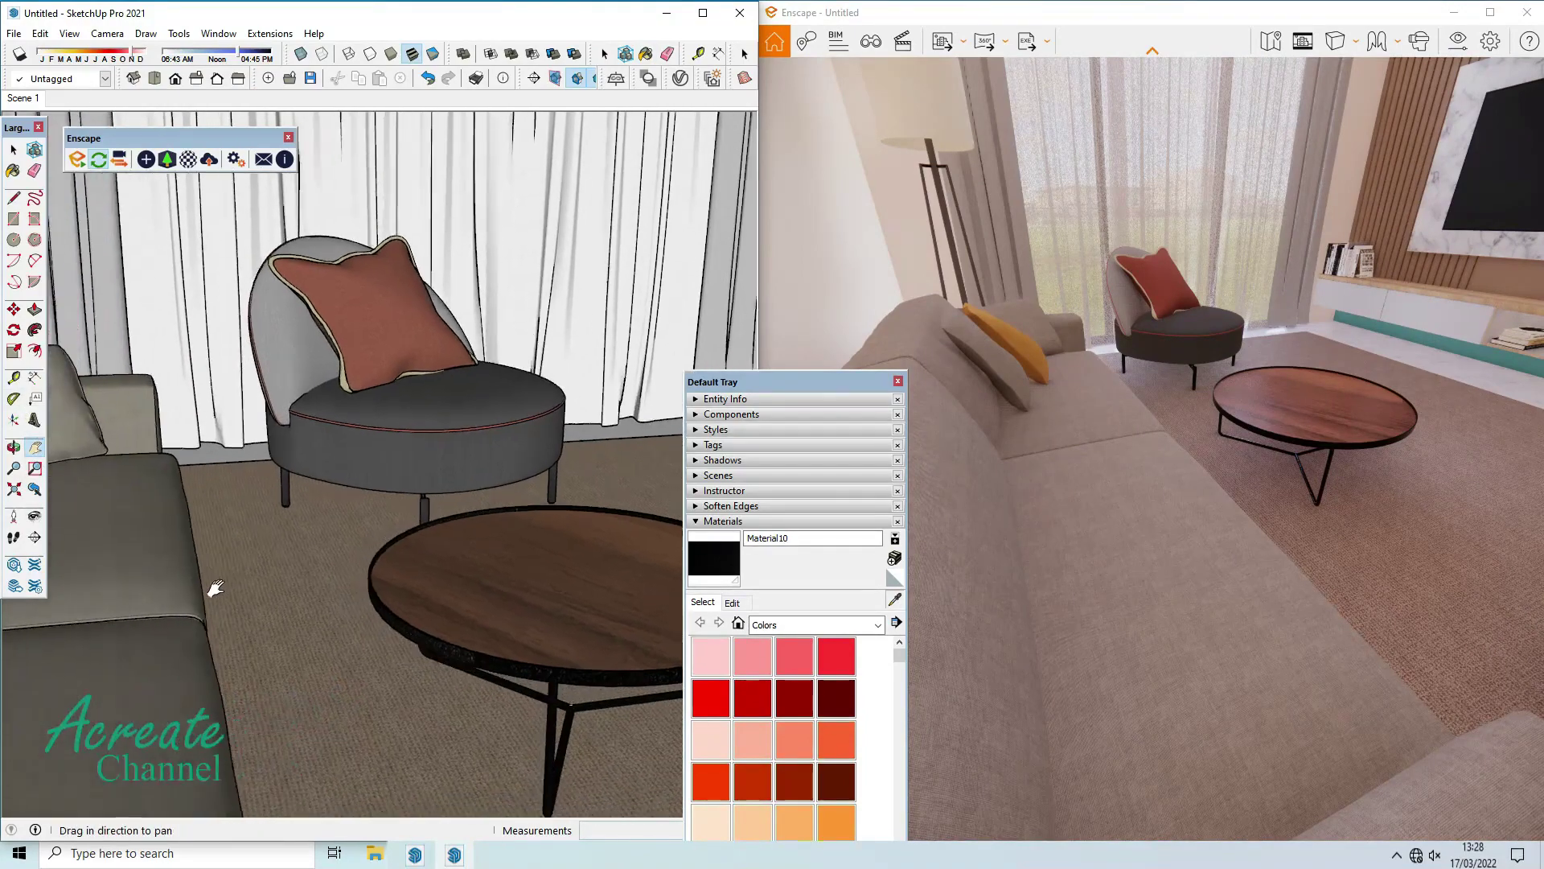
pyautogui.moveTo(201, 563); pyautogui.dragTo(859, 638)
pyautogui.keyDown('alt'); pyautogui.click(454, 669); pyautogui.keyUp('alt')
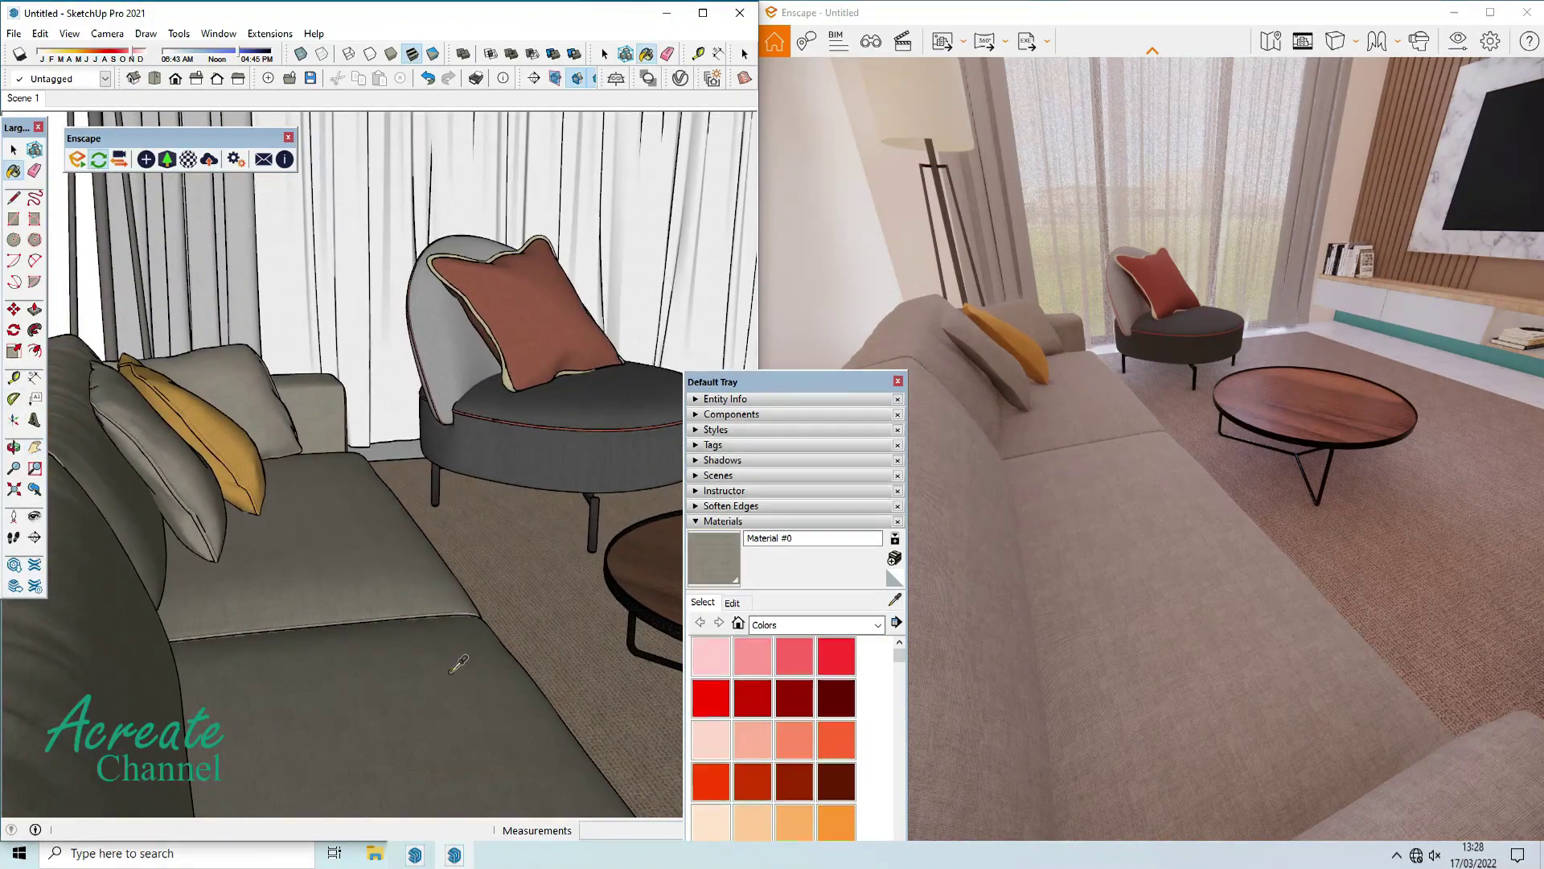
pyautogui.click(193, 165)
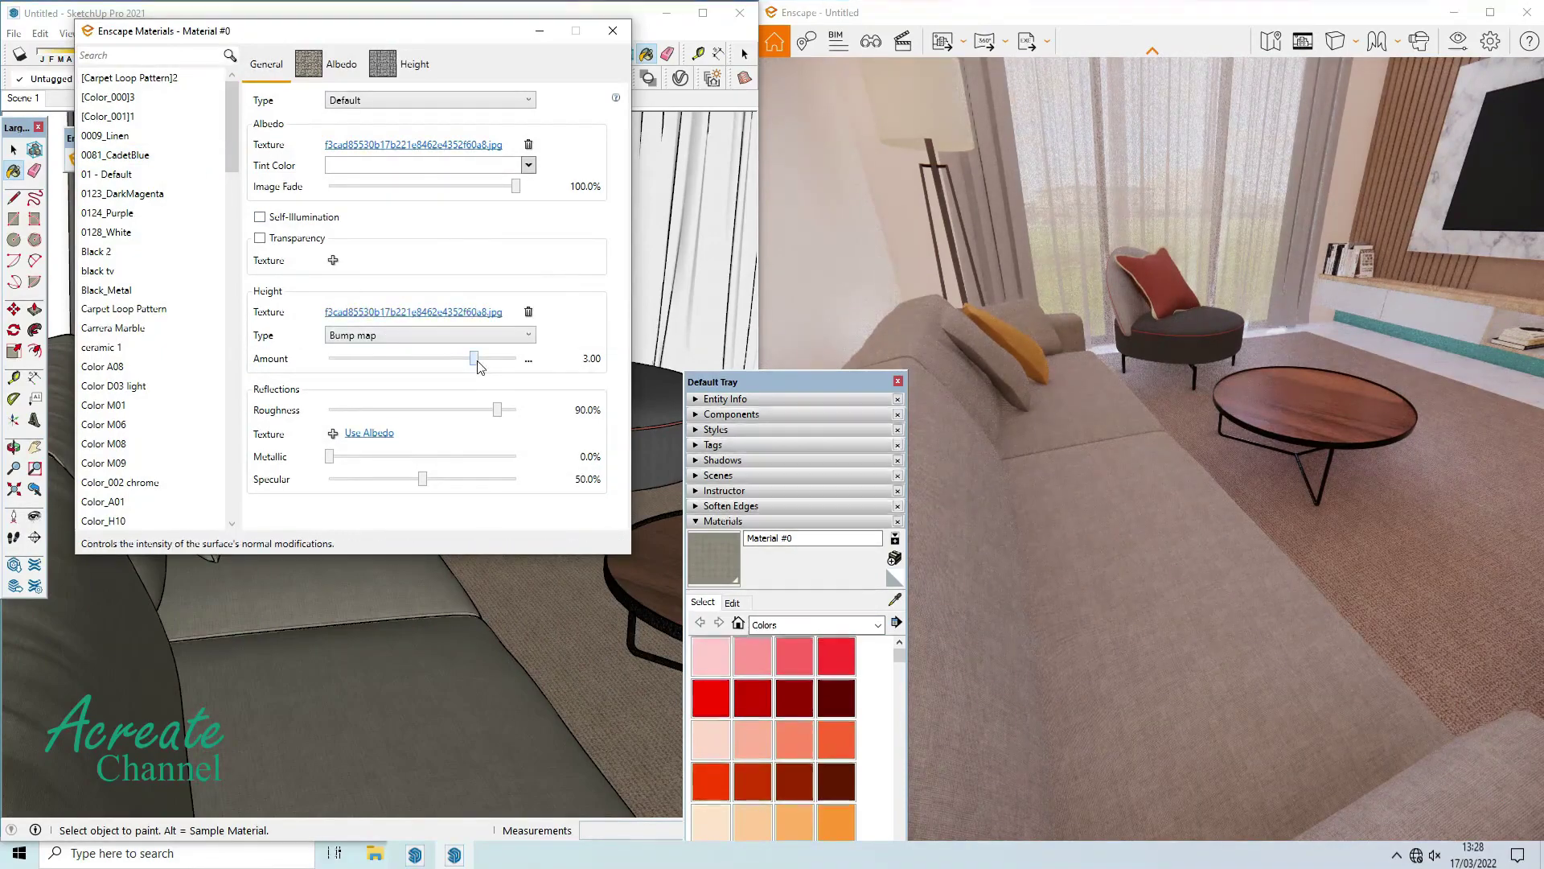
pyautogui.moveTo(473, 358)
pyautogui.mouseDown()
pyautogui.moveTo(390, 359)
pyautogui.moveTo(443, 358)
pyautogui.mouseUp()
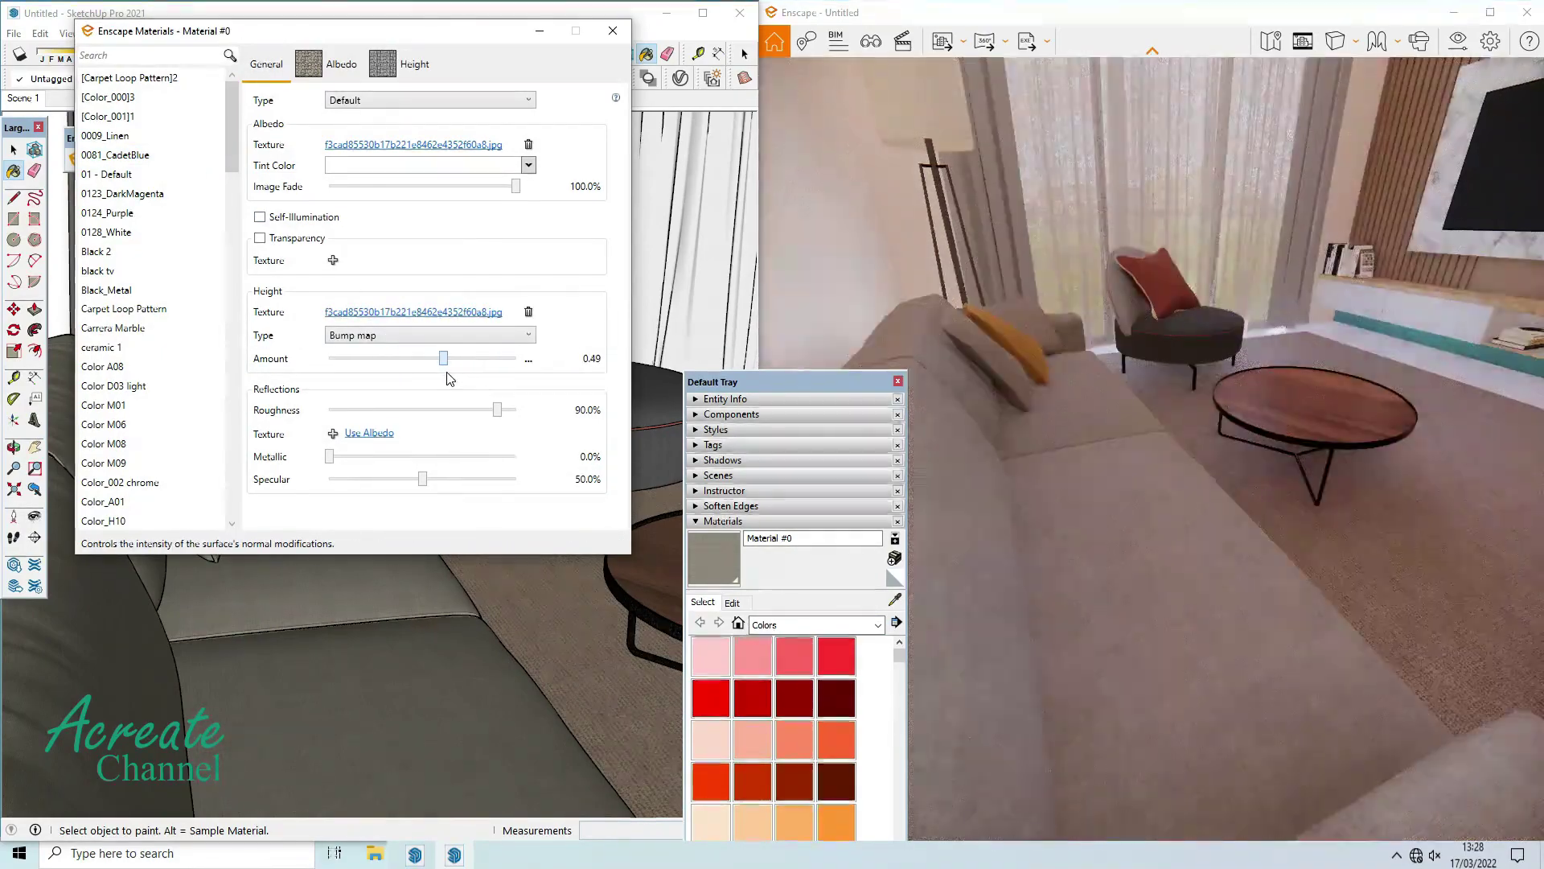
# Inspect the cushion's Material #2 (3.00 bump), close the editor, and move the render camera back.
pyautogui.click(869, 587)
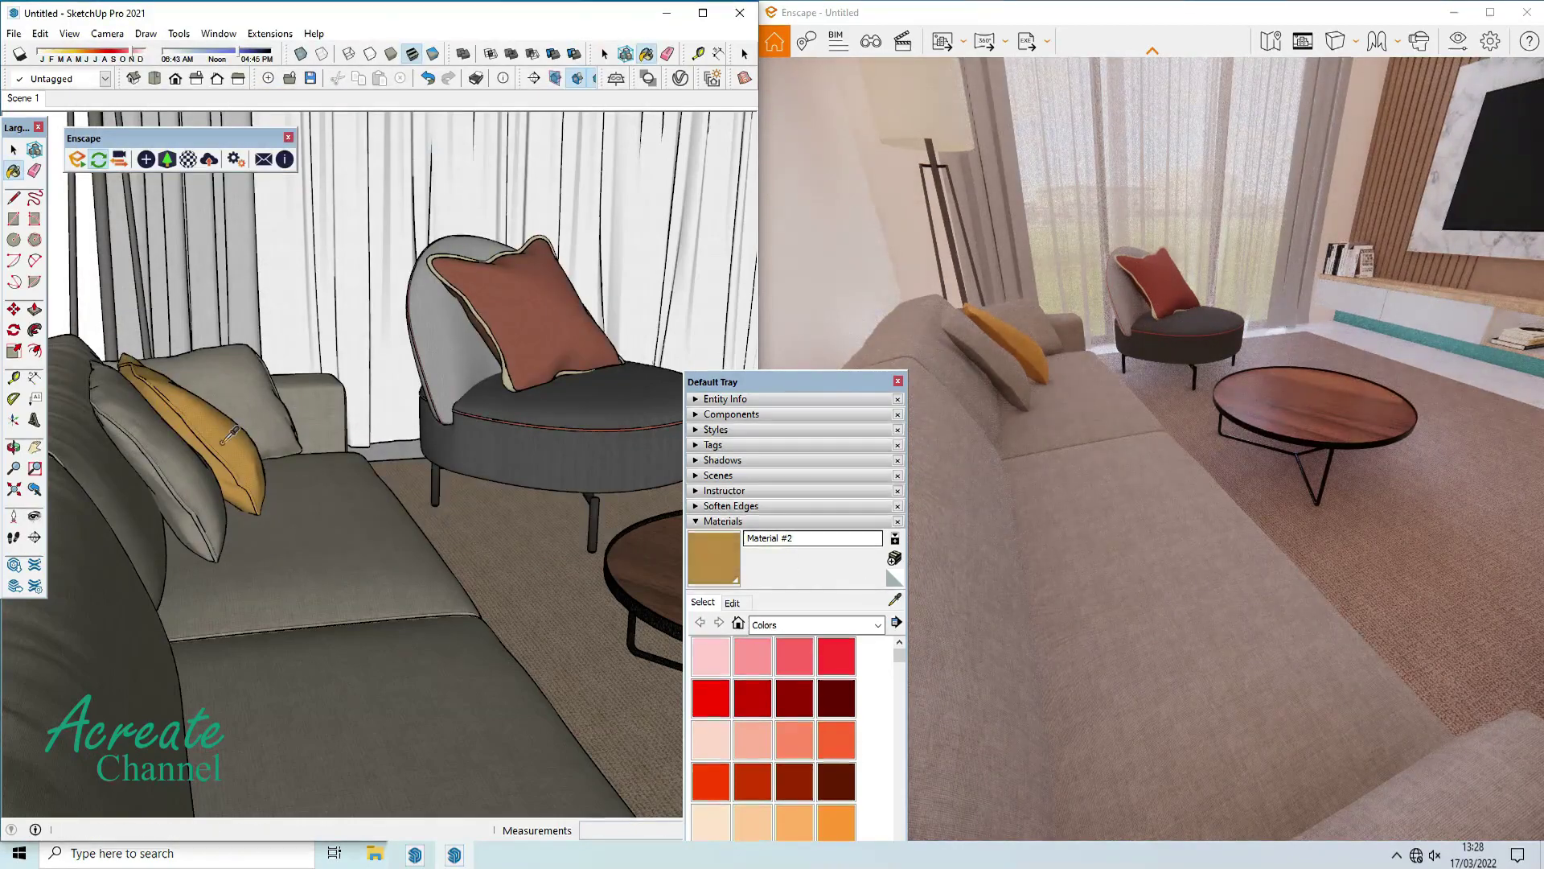
pyautogui.click(189, 161)
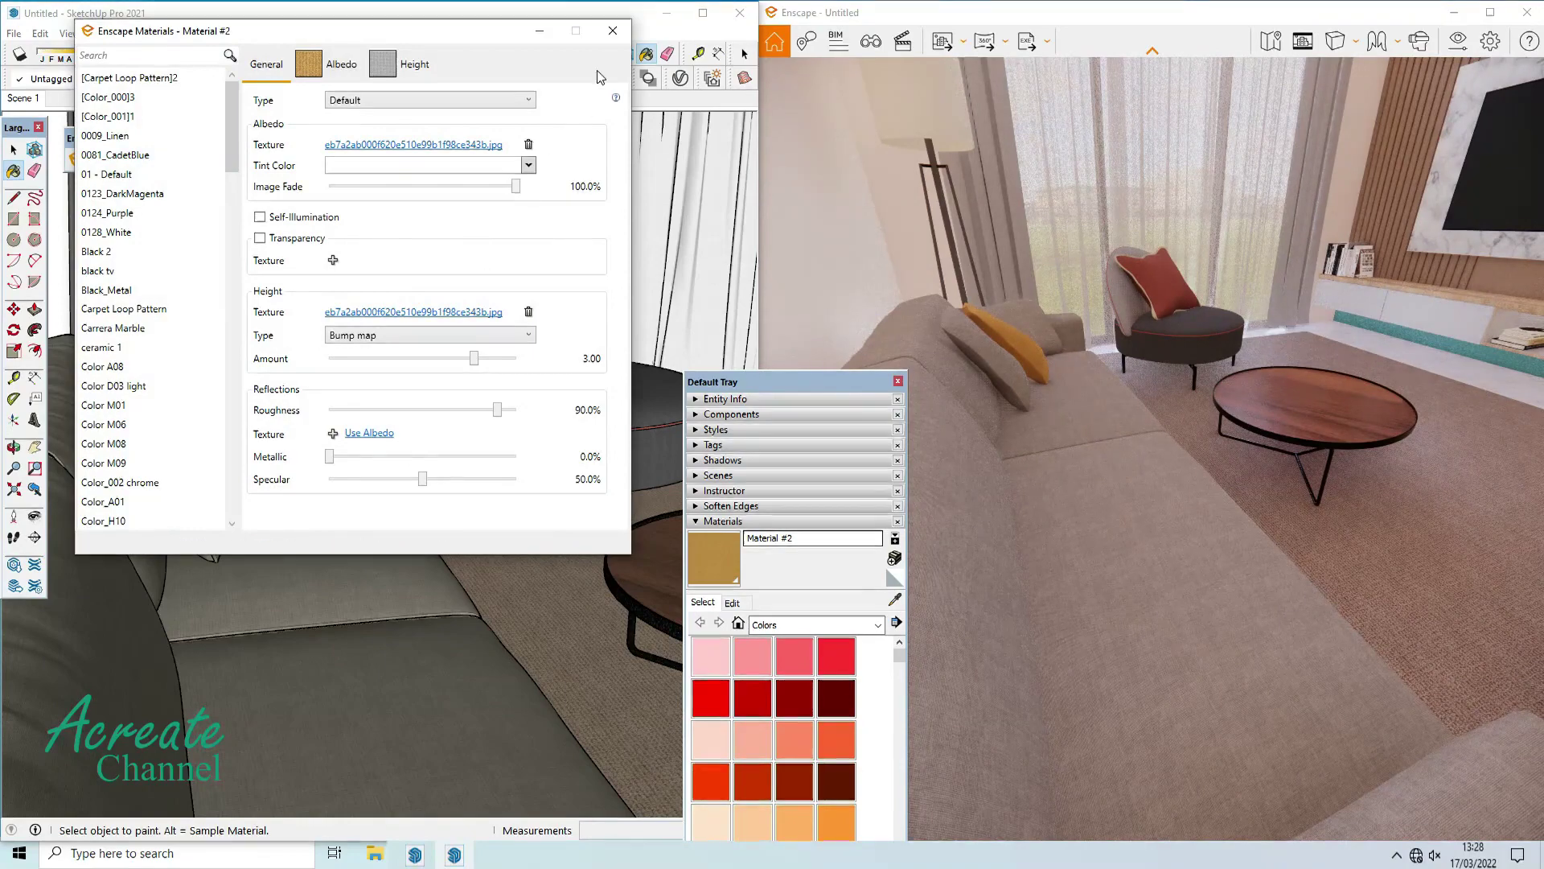
pyautogui.click(612, 31)
pyautogui.click(1160, 481)
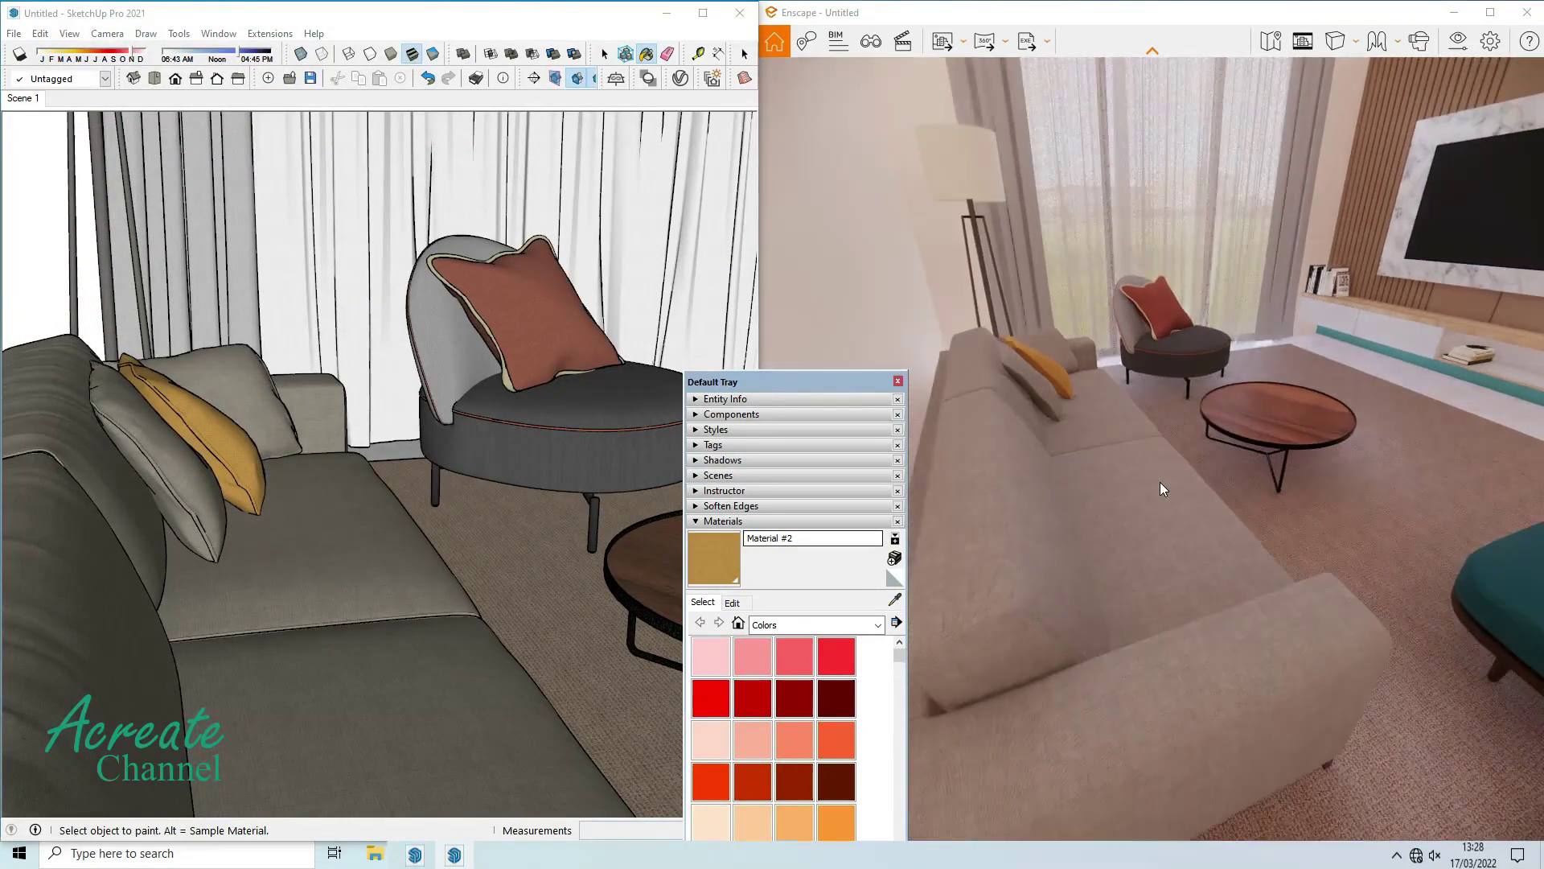
pyautogui.press('s')
pyautogui.press('s')
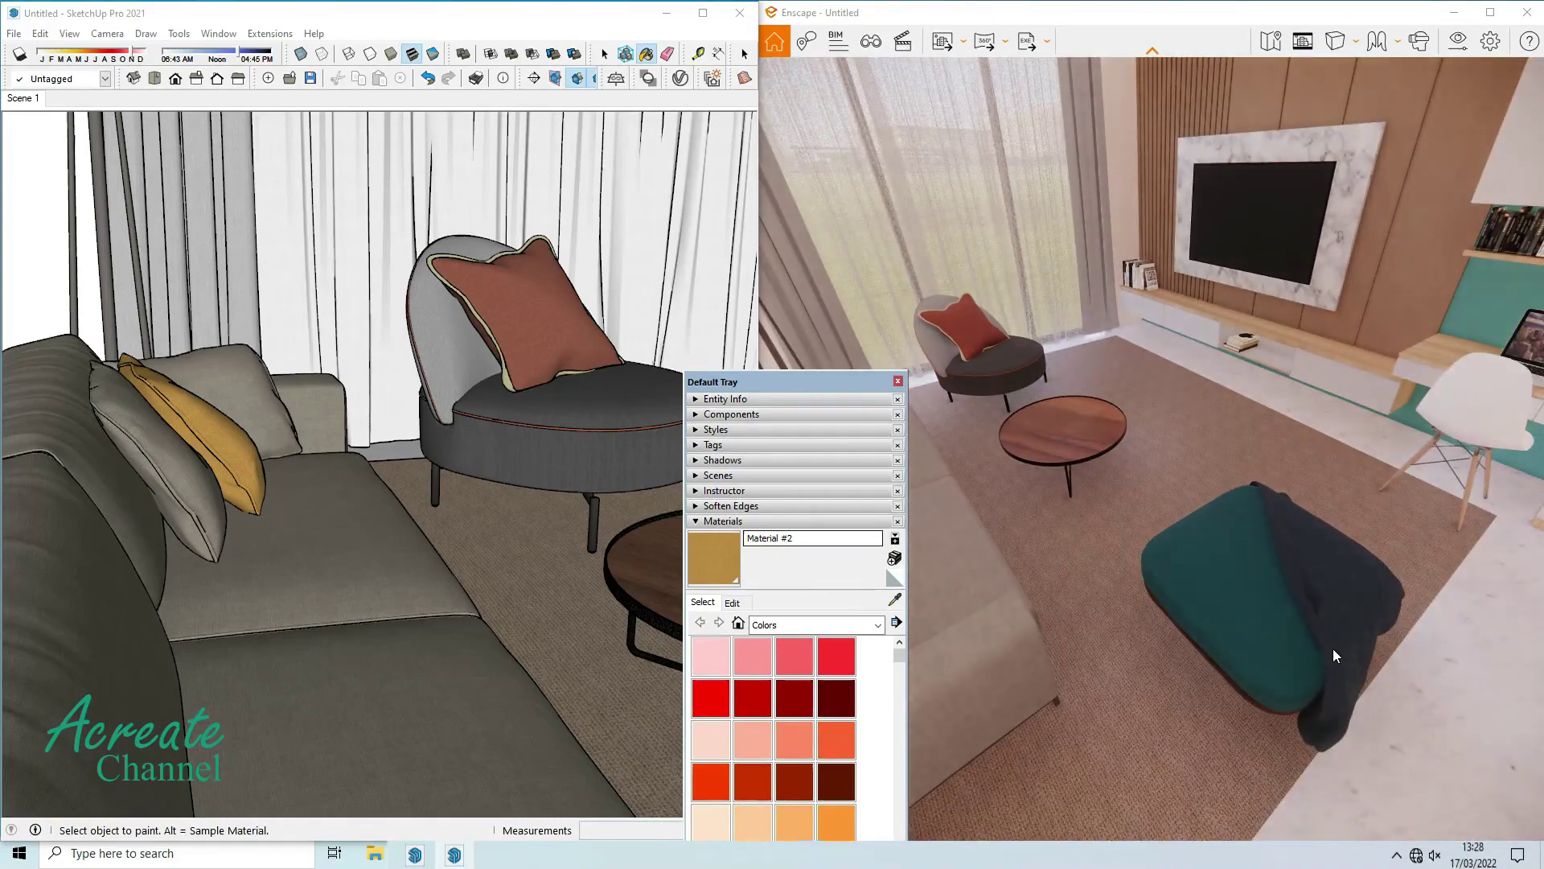
# Move the Enscape camera toward the ottoman and frame the coffee table and teal ottoman in the model view.
pyautogui.press('w')
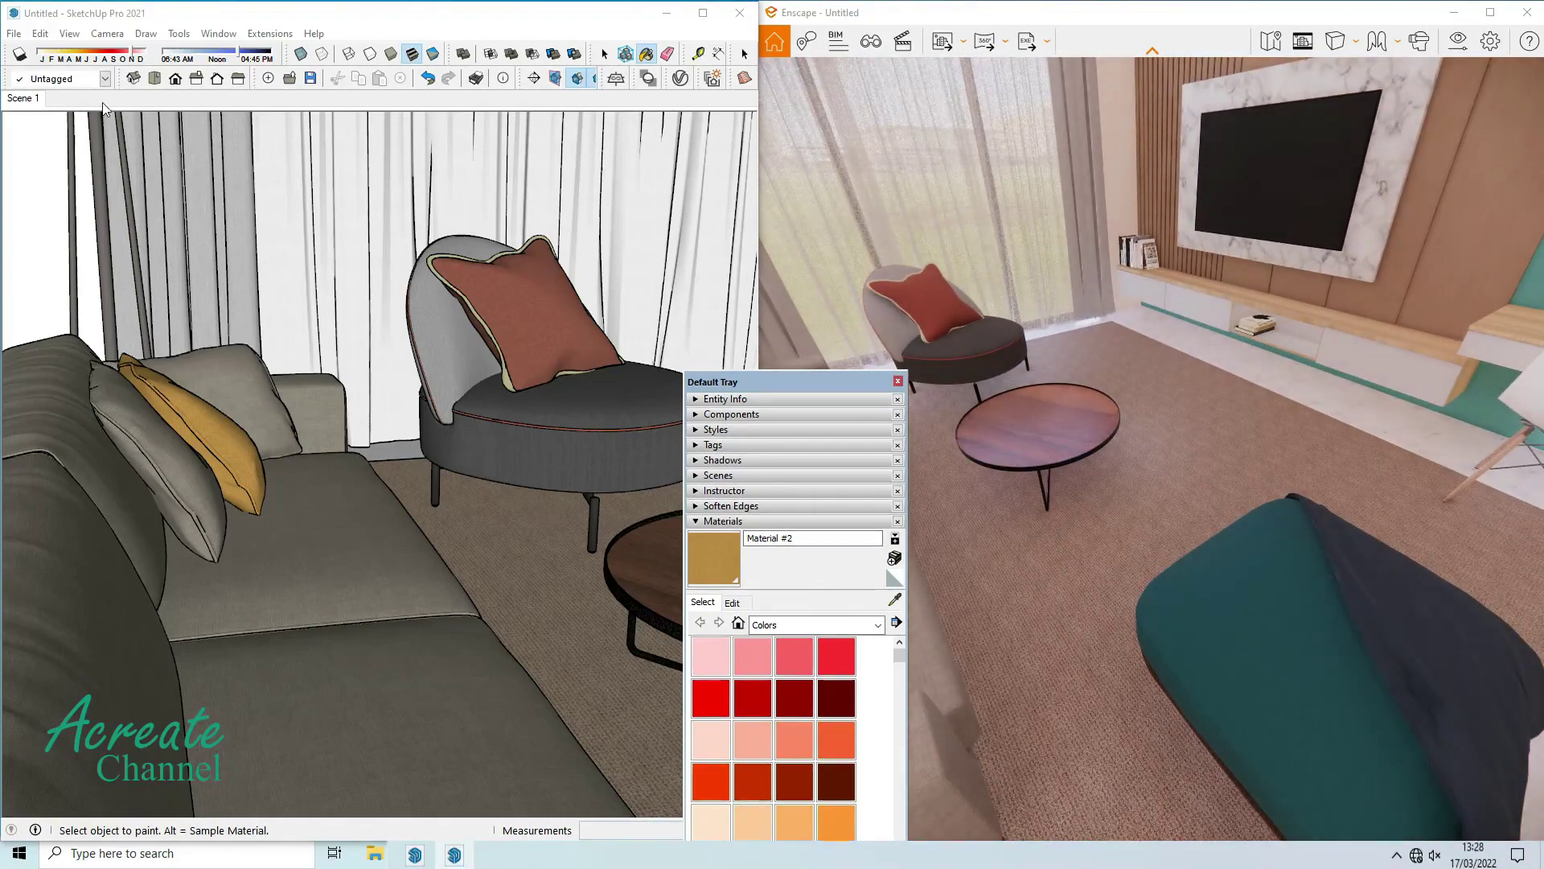
pyautogui.press('h')
pyautogui.moveTo(397, 562)
pyautogui.mouseDown()
pyautogui.moveTo(265, 417)
pyautogui.moveTo(434, 500)
pyautogui.moveTo(241, 483)
pyautogui.mouseUp()
pyautogui.moveTo(515, 611)
pyautogui.mouseDown()
pyautogui.moveTo(515, 514)
pyautogui.moveTo(387, 474)
pyautogui.mouseUp()
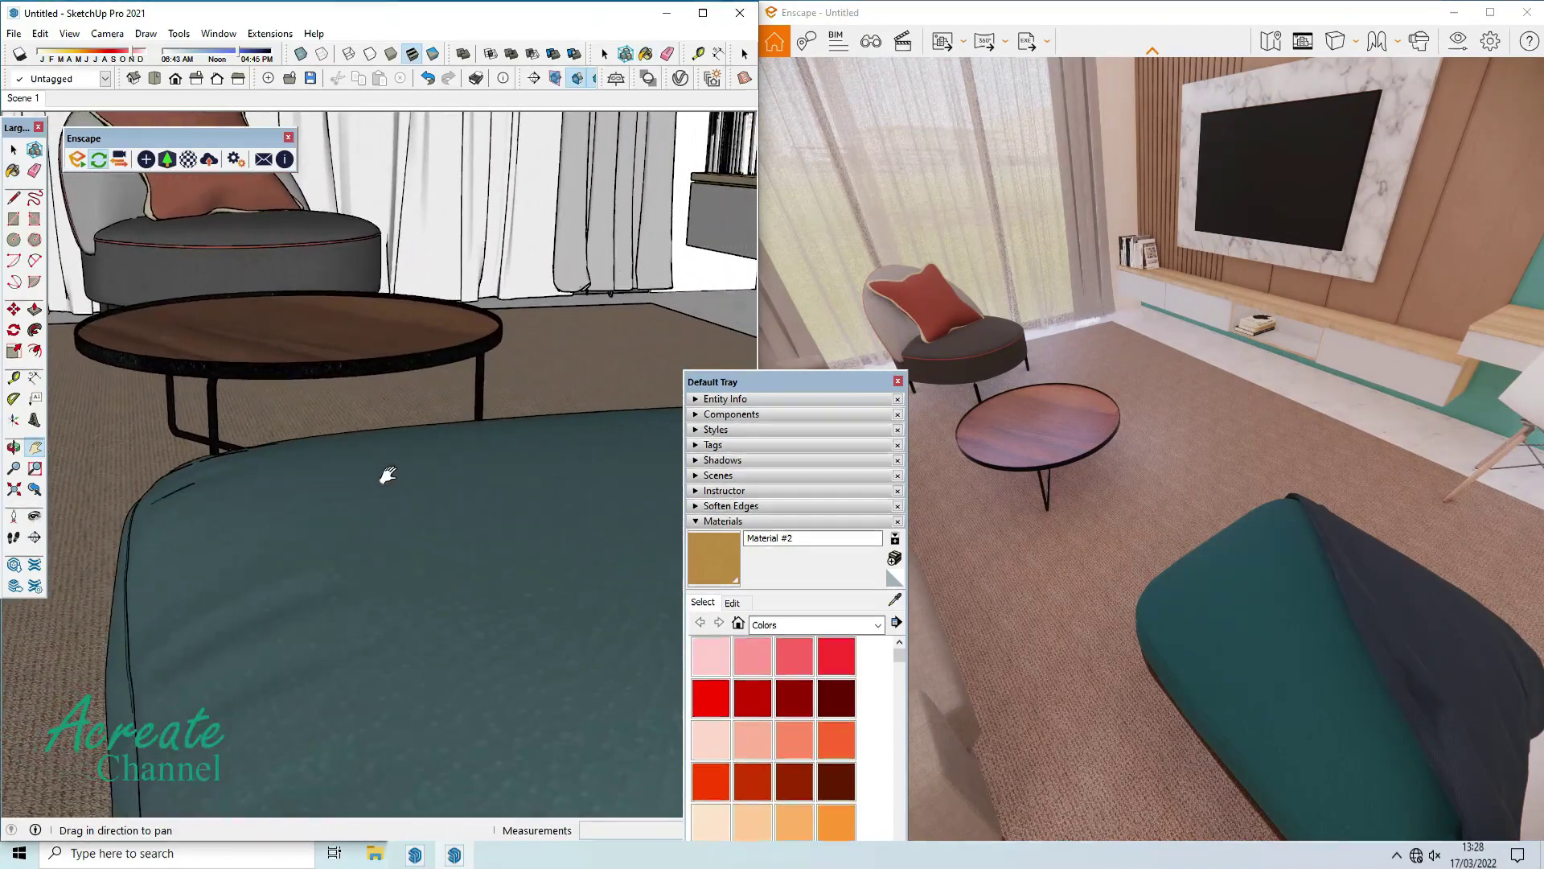
pyautogui.scroll(-3, 462, 534)
pyautogui.scroll(-3, 459, 529)
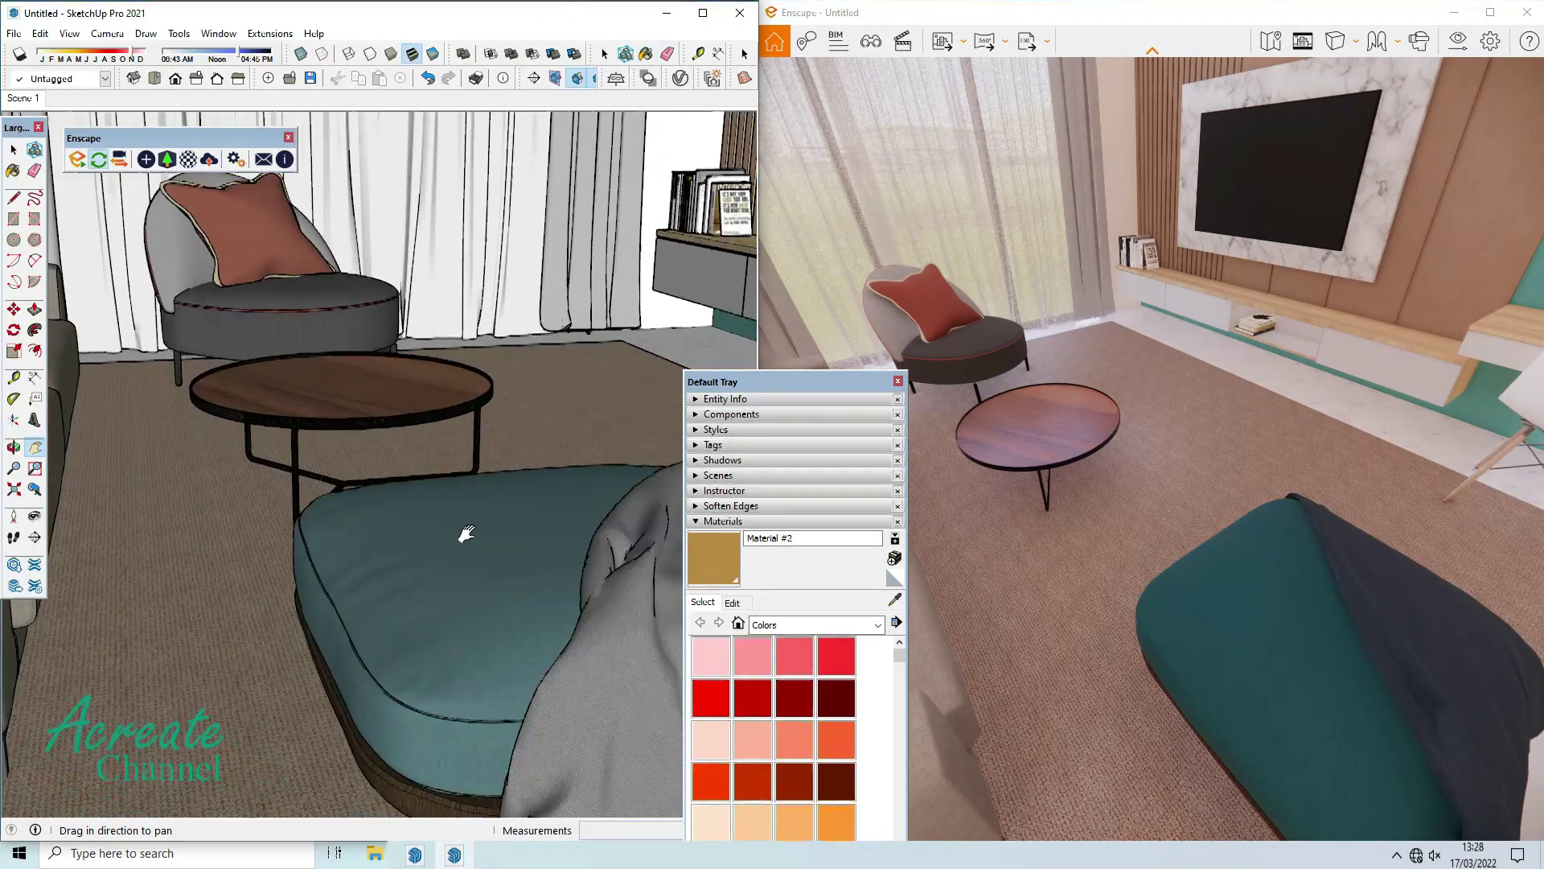
pyautogui.scroll(-1, 555, 482)
pyautogui.moveTo(500, 488); pyautogui.dragTo(410, 488)
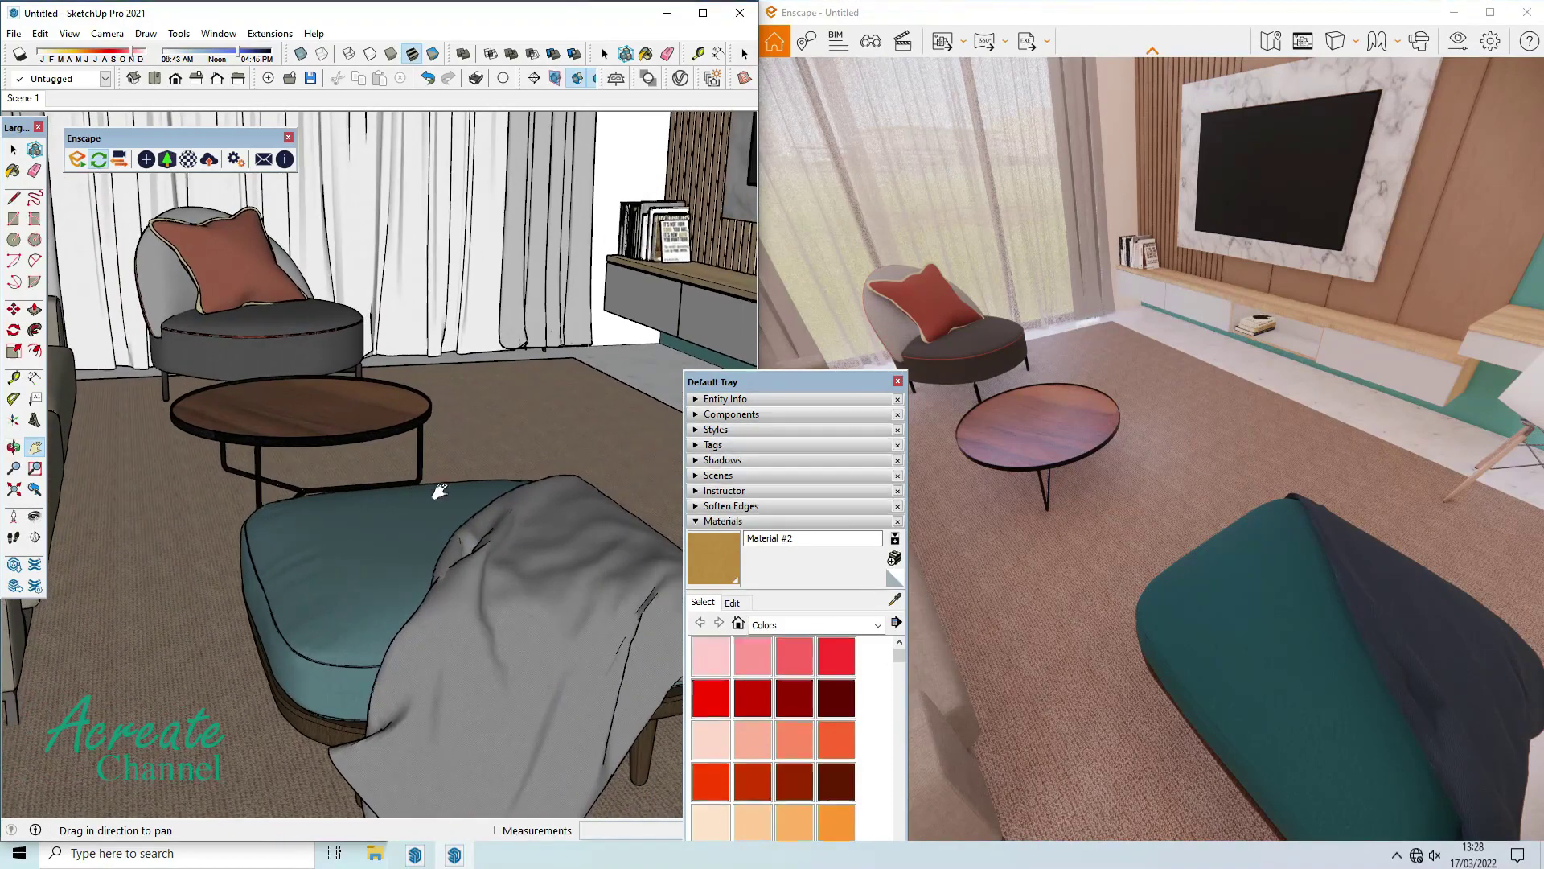
pyautogui.click(1307, 590)
pyautogui.press('d')
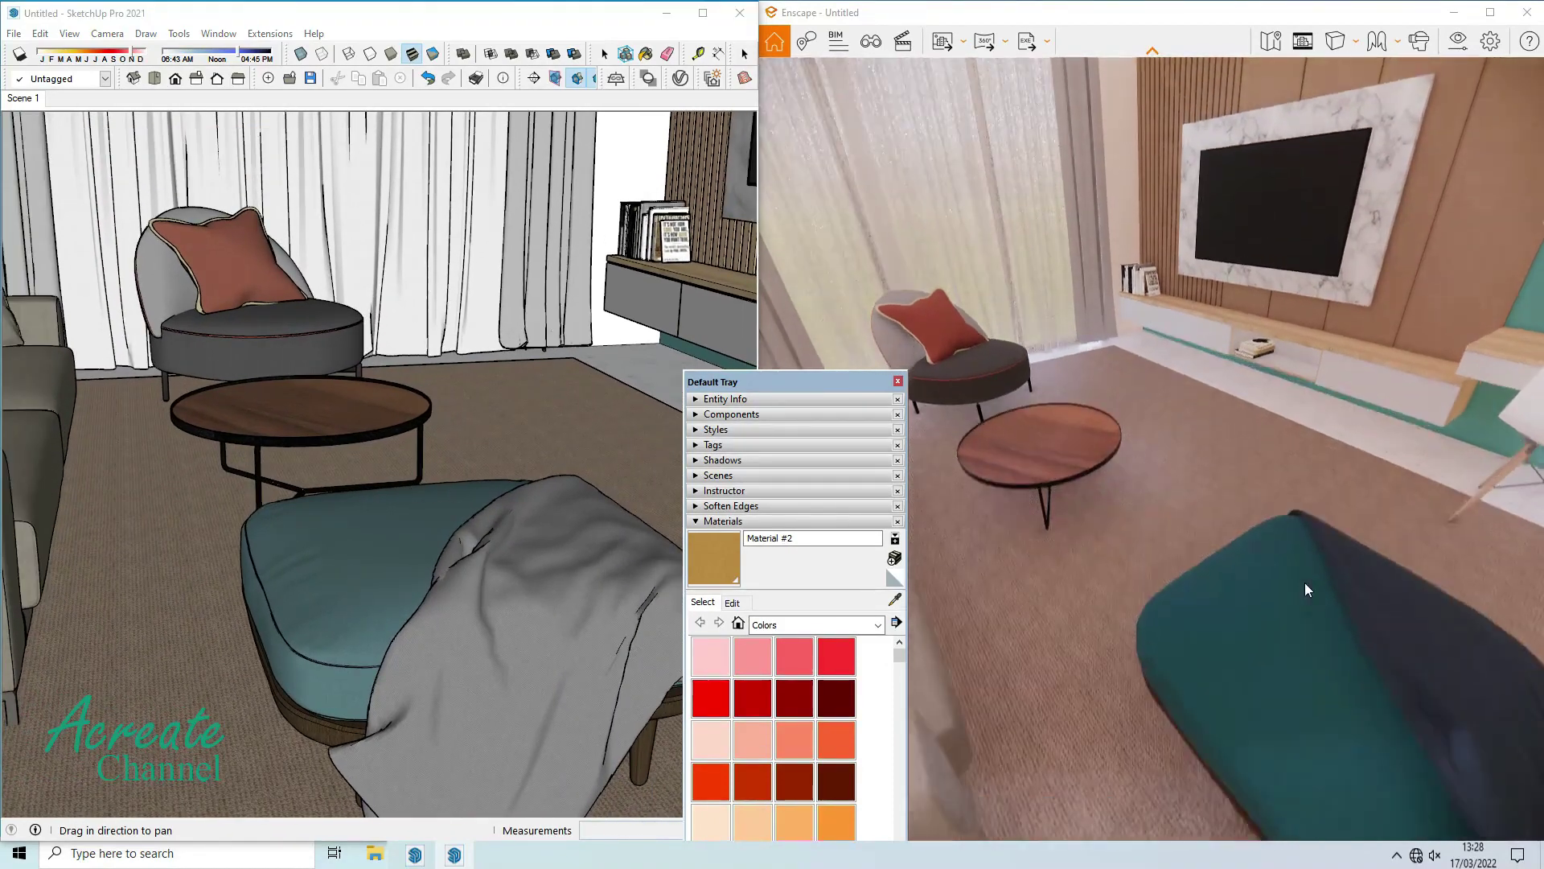
pyautogui.click(895, 605)
# Make the ottoman's [Color_000]3 velvet albedo its bump map at 0.00 amount, then close the editor.
pyautogui.click(416, 533)
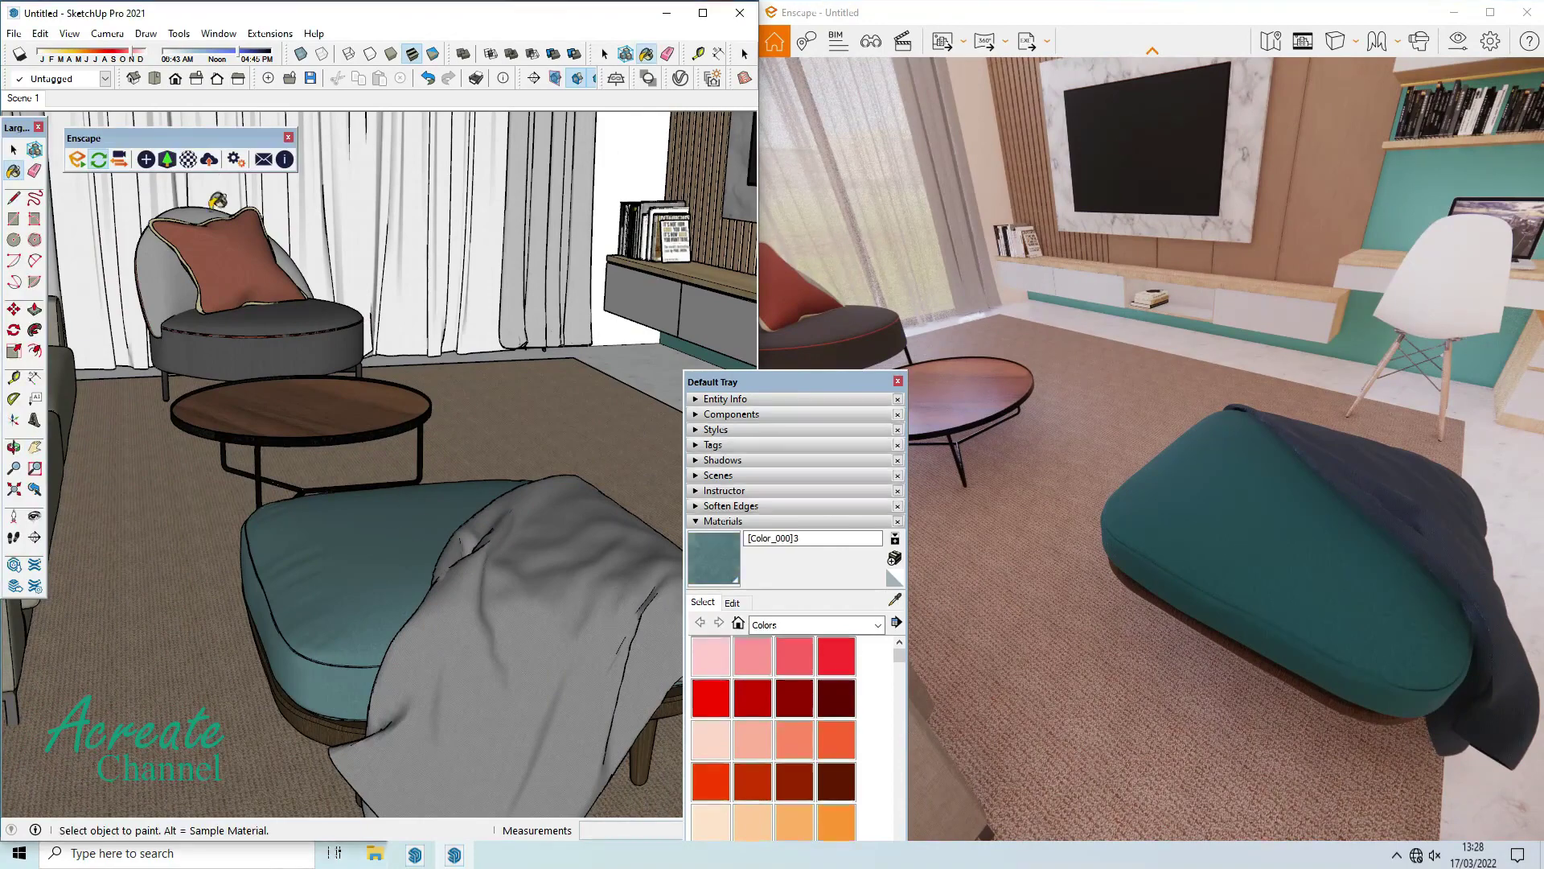
pyautogui.click(187, 160)
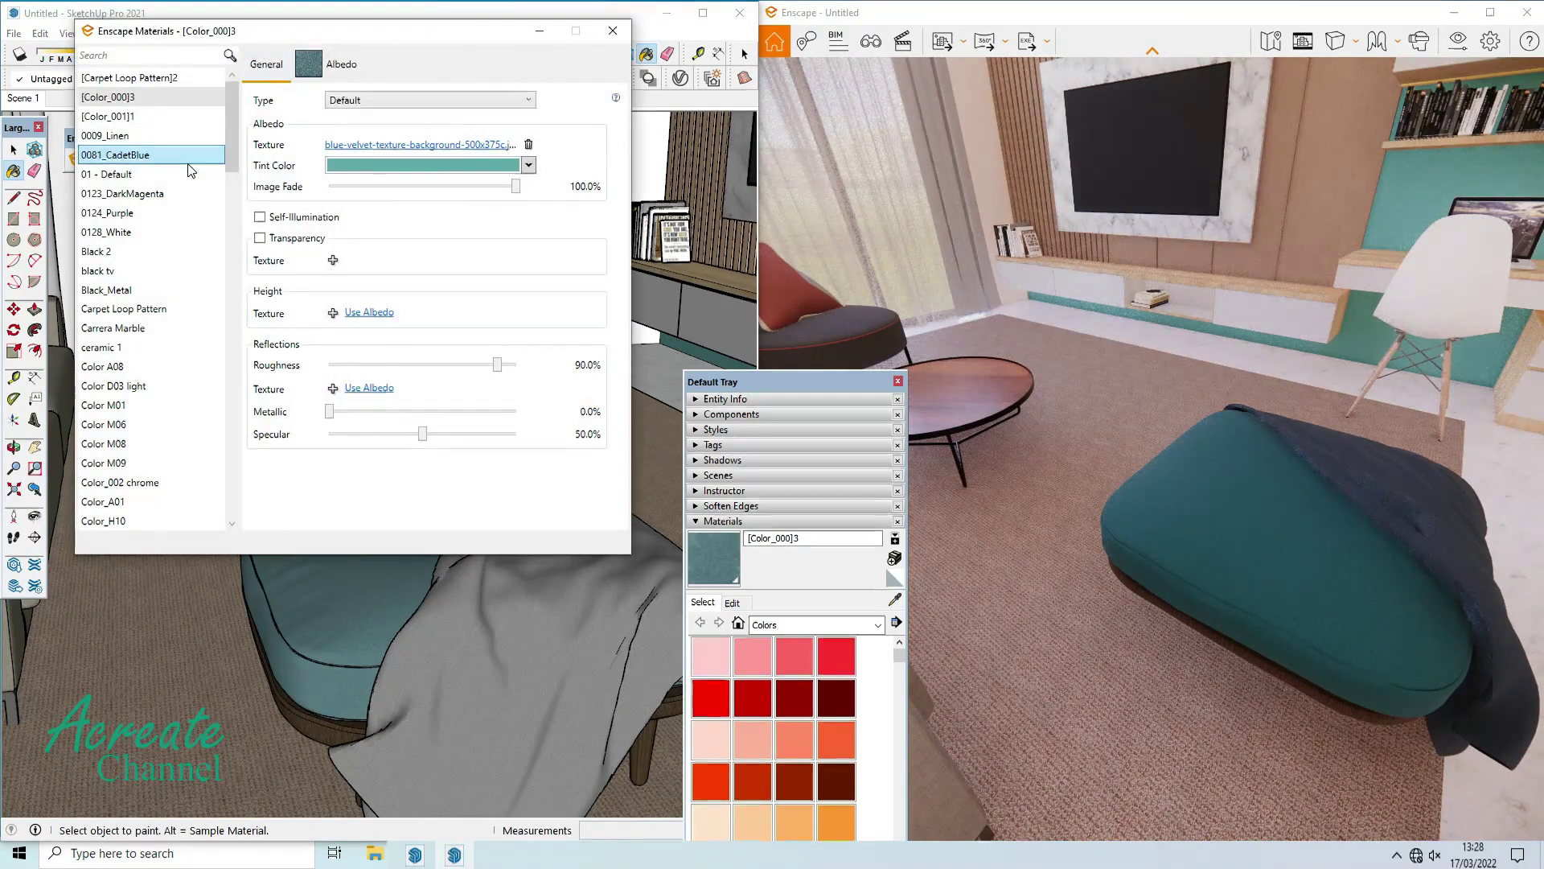
pyautogui.click(381, 313)
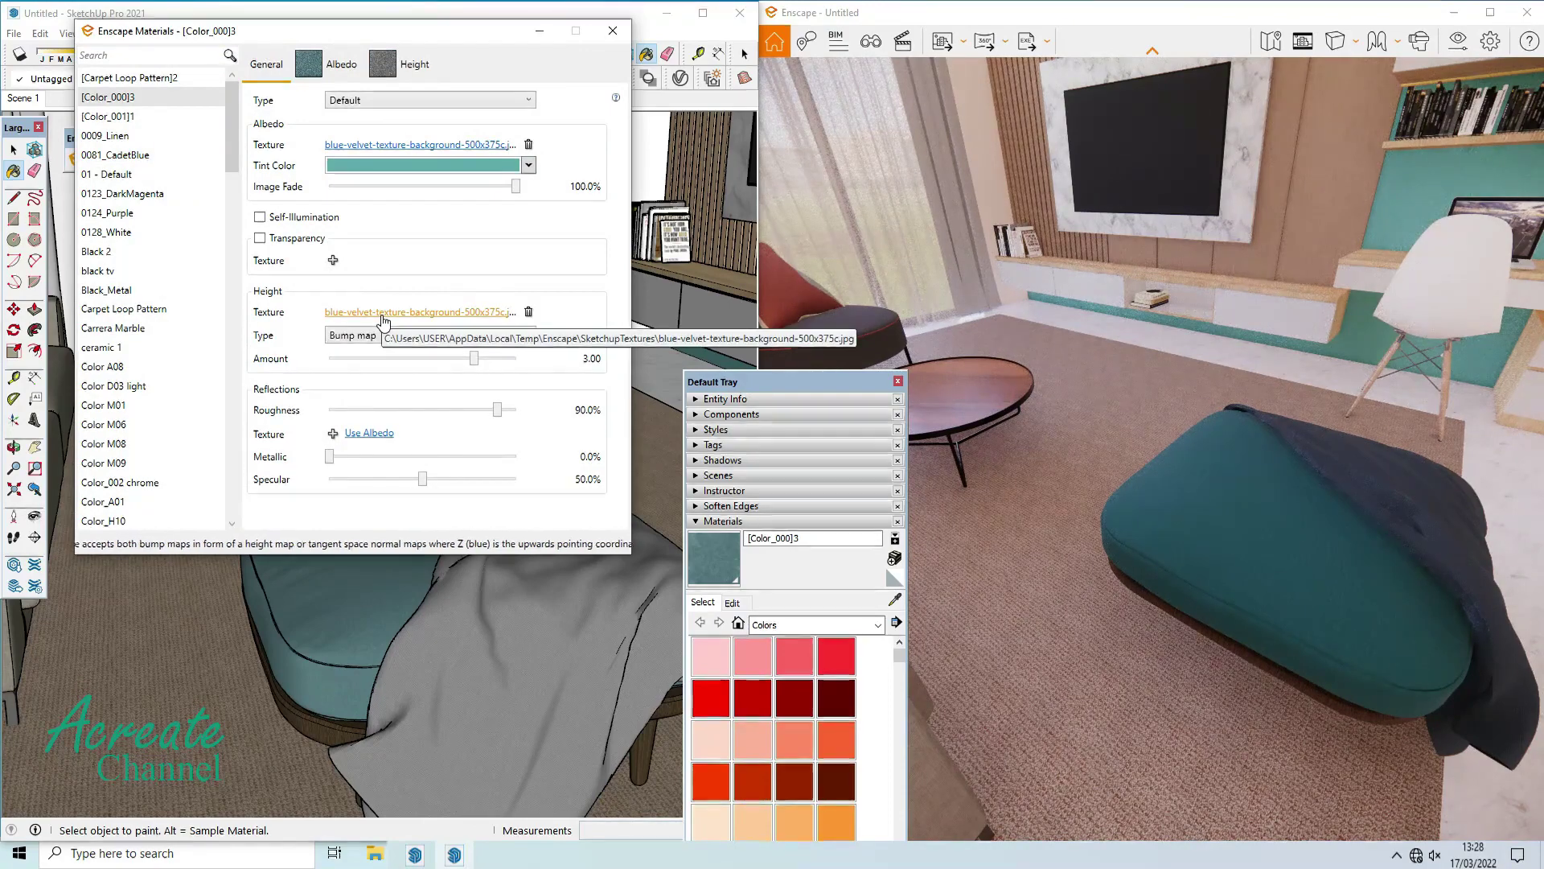
pyautogui.moveTo(516, 359); pyautogui.dragTo(461, 359)
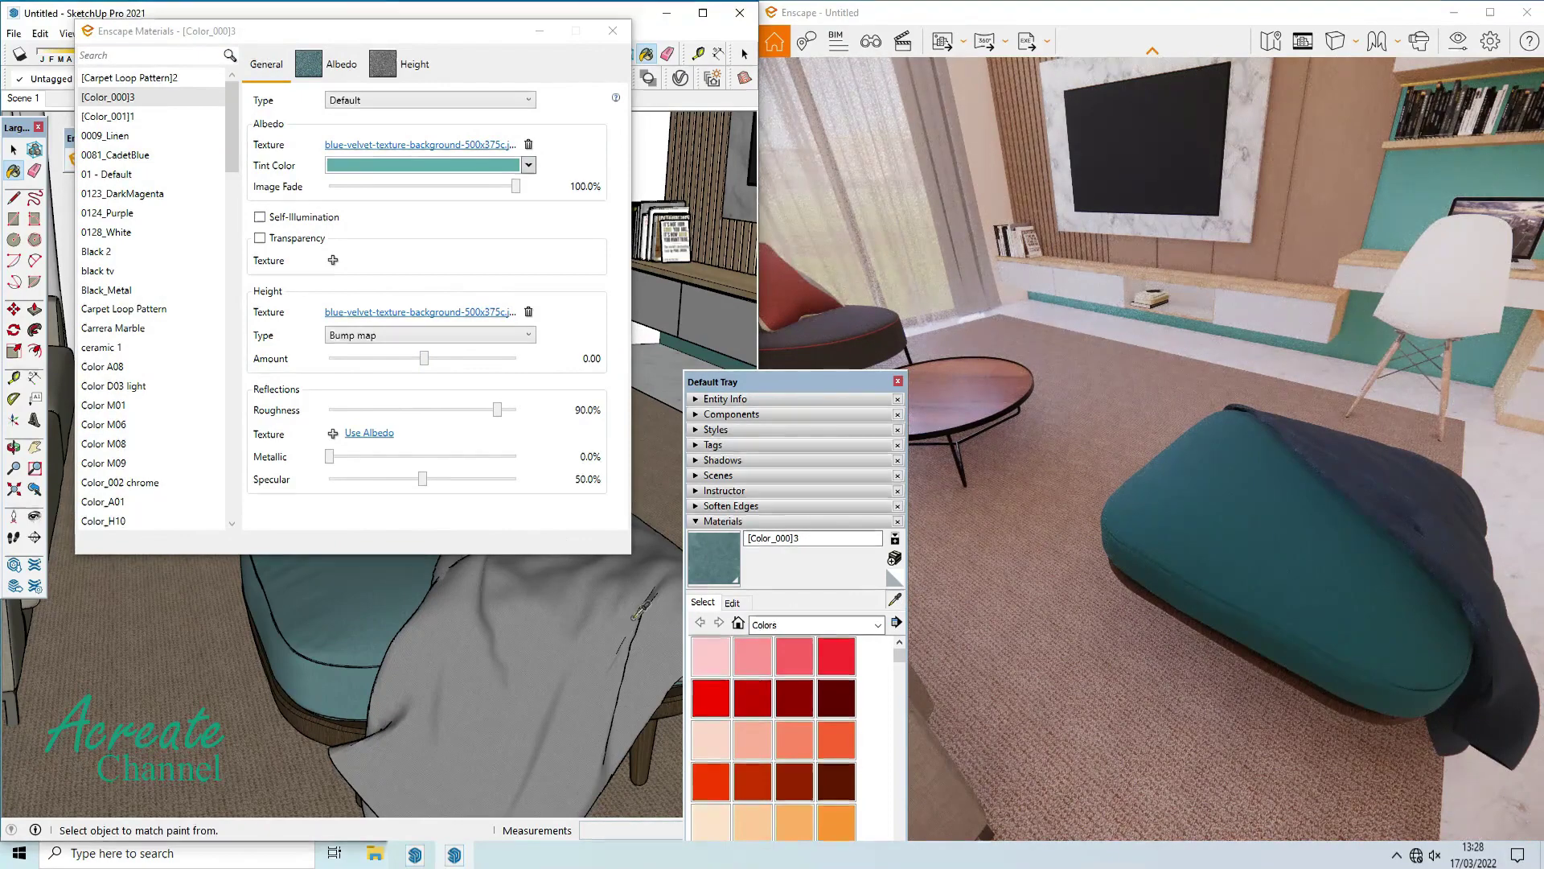
pyautogui.keyDown('alt'); pyautogui.click(611, 618); pyautogui.keyUp('alt')
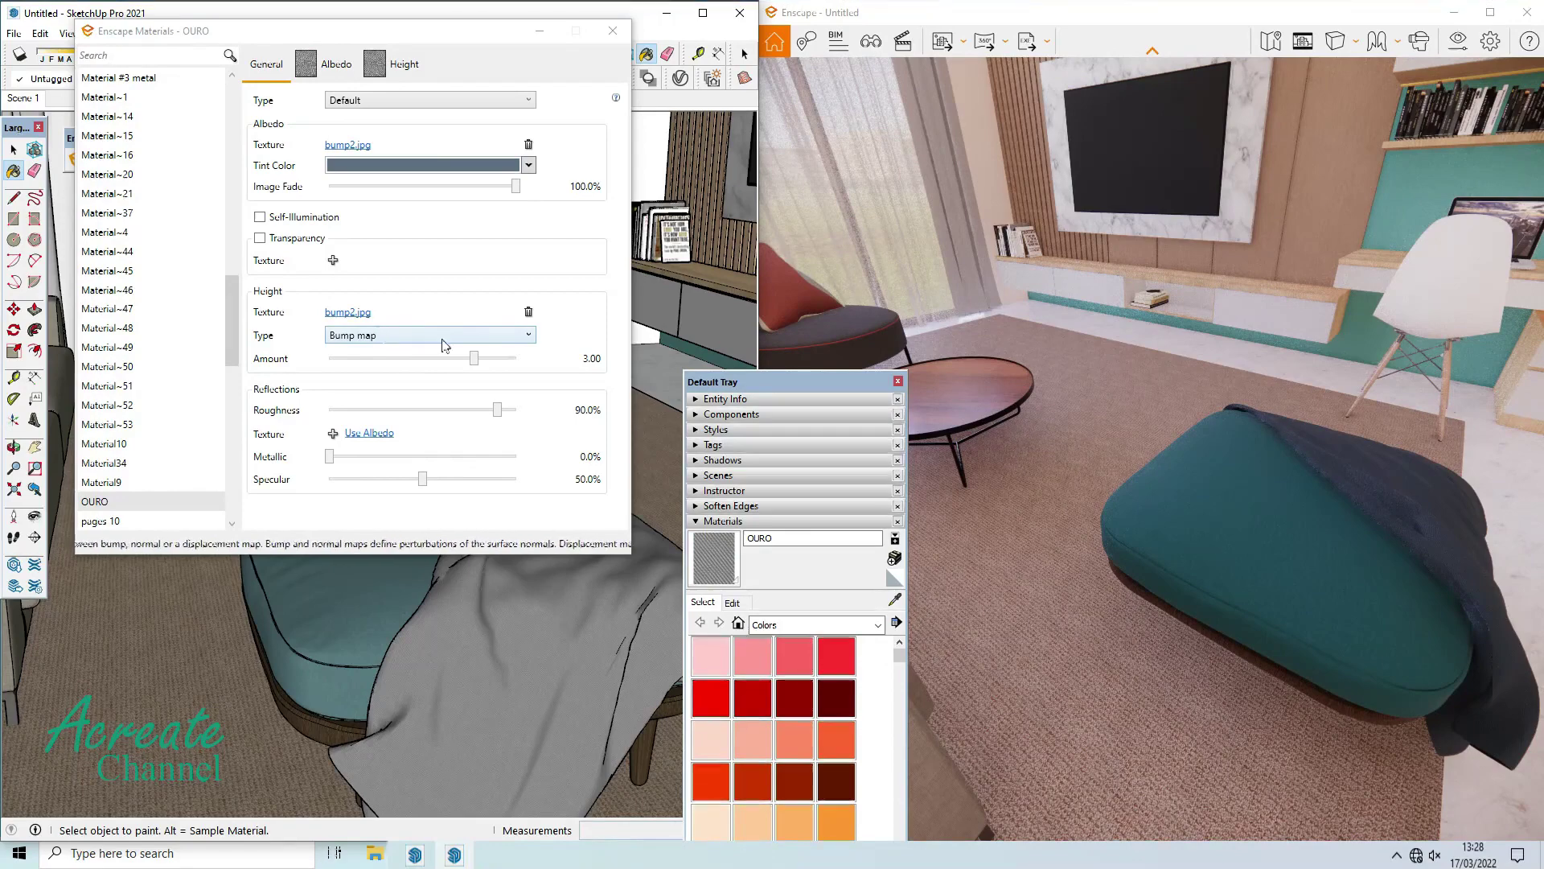
pyautogui.click(973, 515)
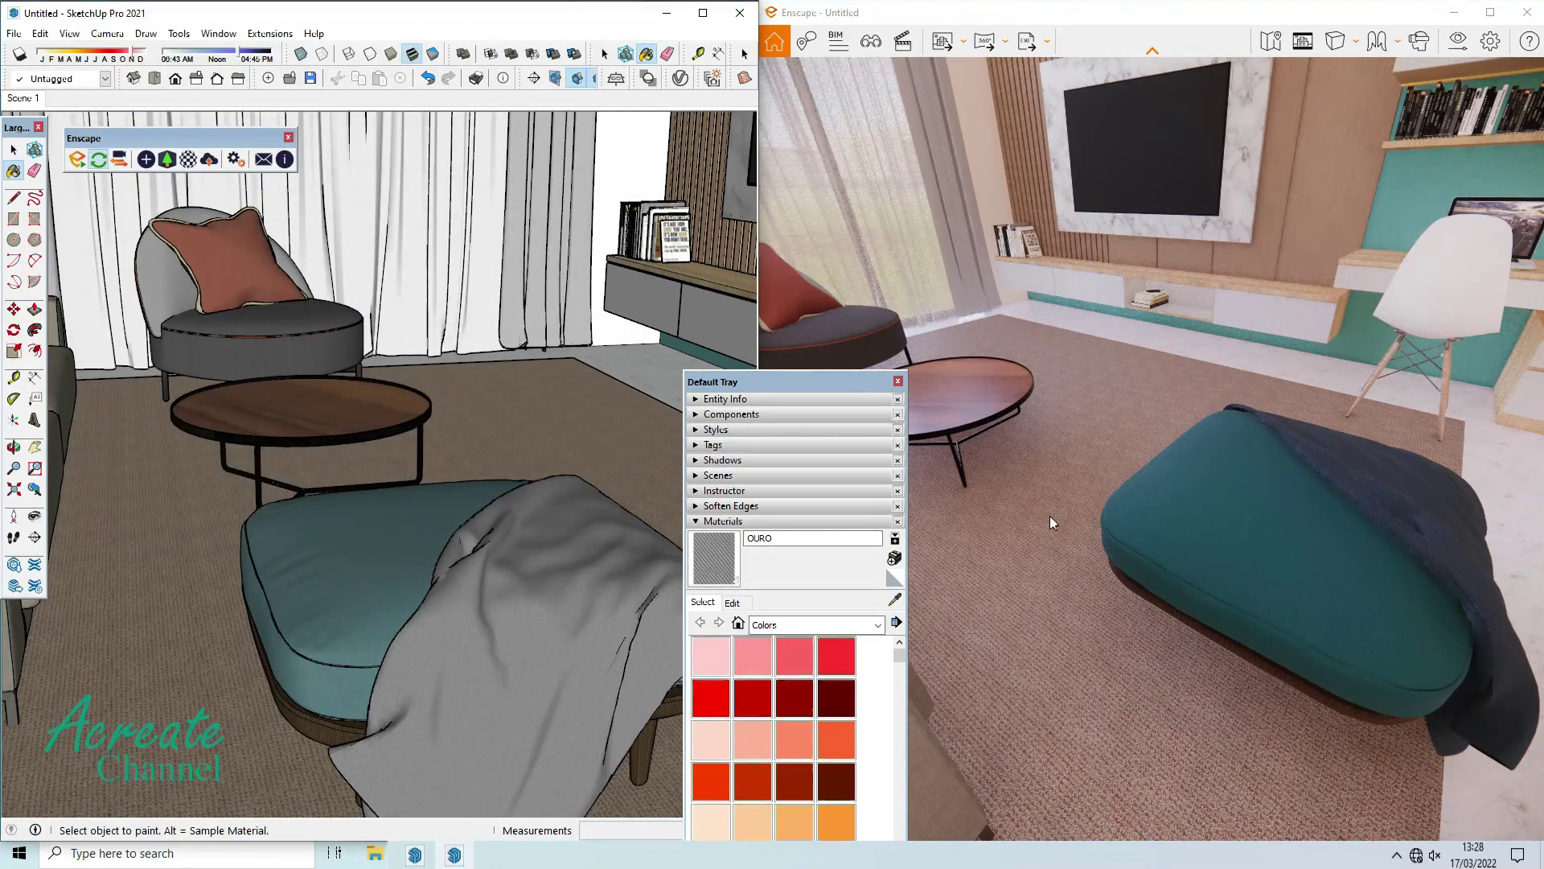
# Orbit and zoom the Enscape render camera back out from the ottoman toward the window.
pyautogui.moveTo(1102, 508); pyautogui.dragTo(1221, 441, button='right')
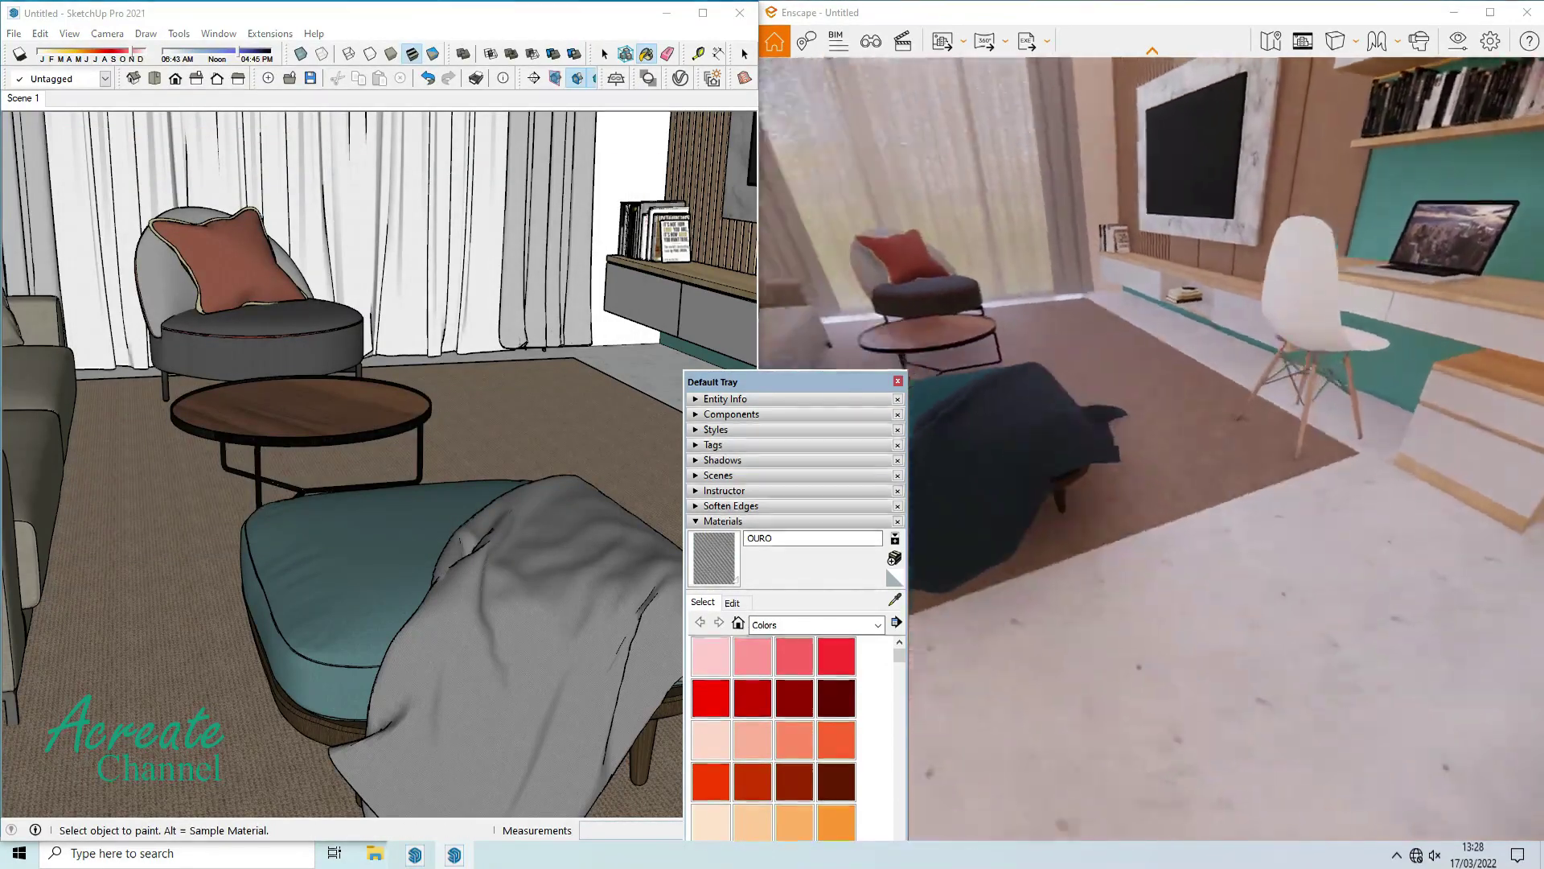
pyautogui.scroll(-3, 1223, 450)
pyautogui.scroll(-3, 1227, 462)
pyautogui.scroll(-3, 1230, 474)
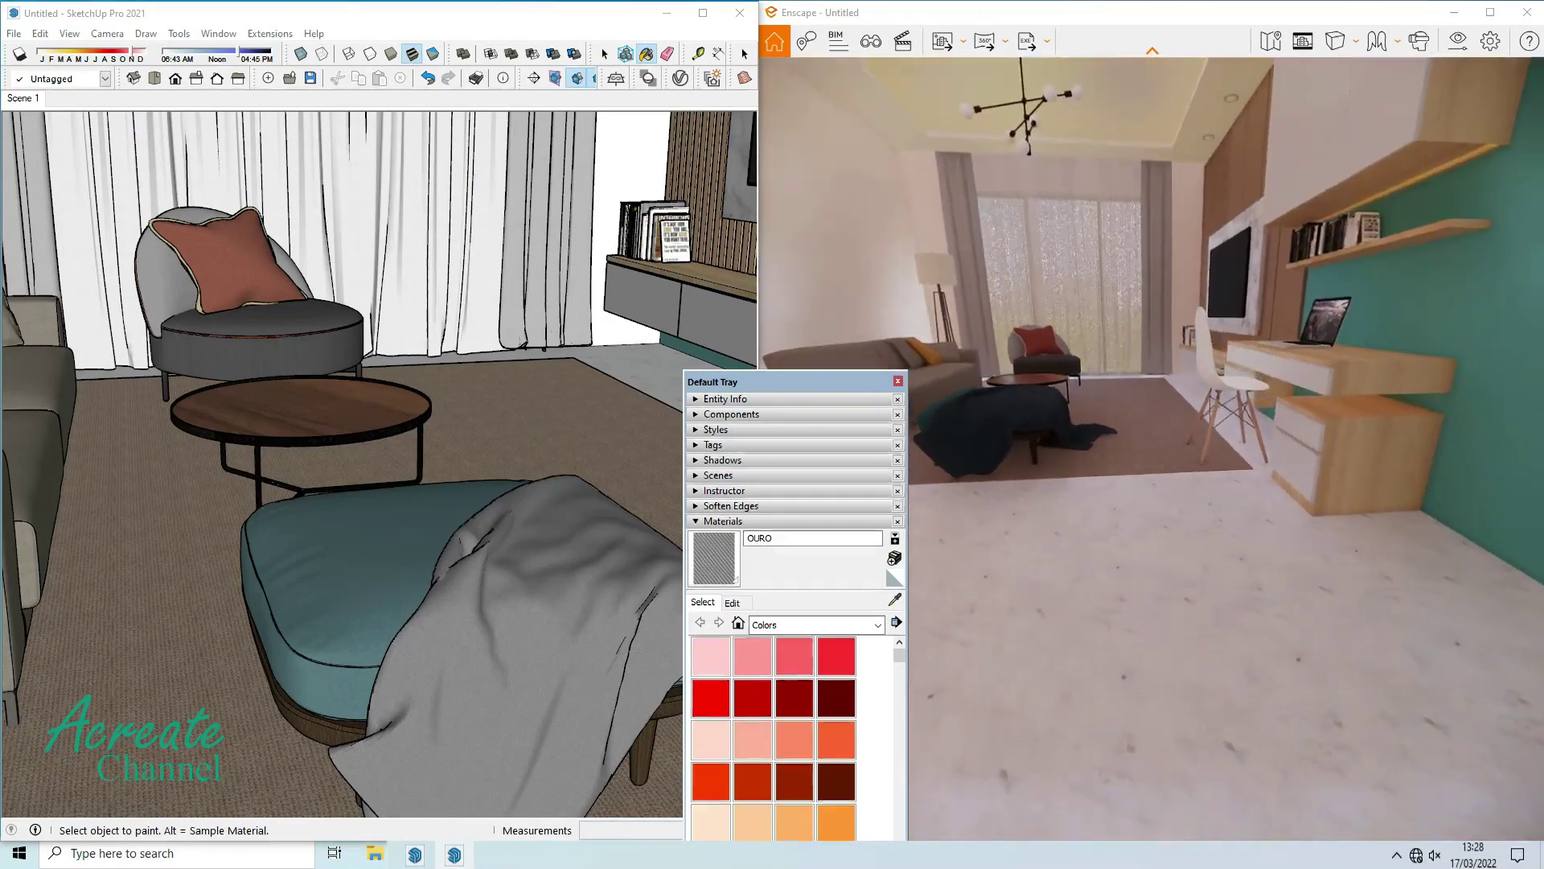
pyautogui.scroll(-2, 1237, 484)
pyautogui.moveTo(1237, 483); pyautogui.dragTo(1166, 483, button='right')
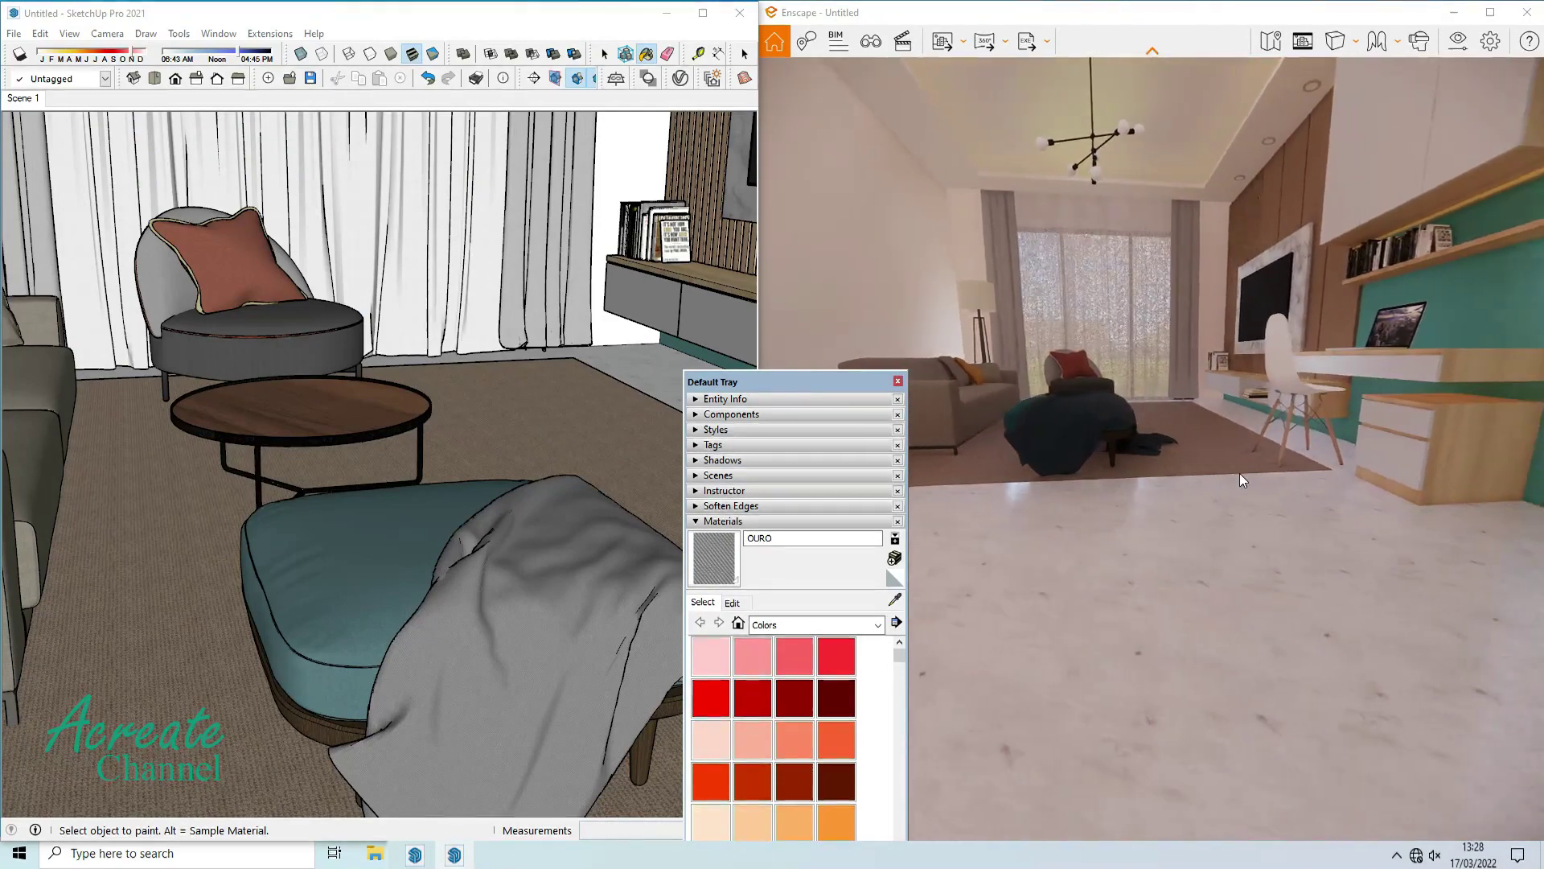
pyautogui.scroll(-4, 1240, 471)
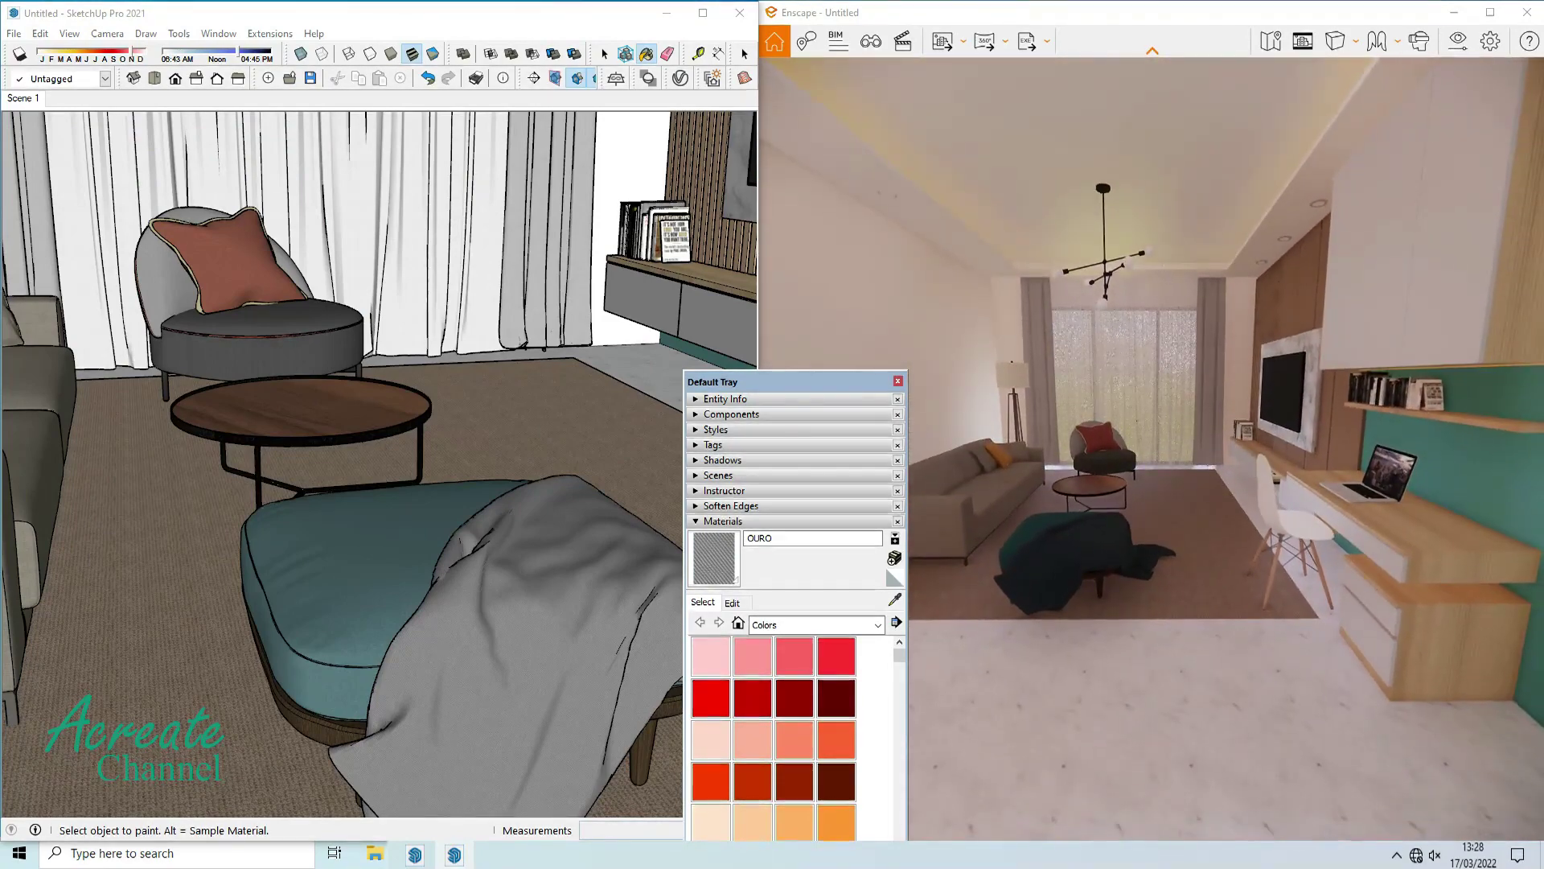
# Close the Default Tray, pan the model view to the white desk chair, and reopen Materials.
pyautogui.click(131, 123)
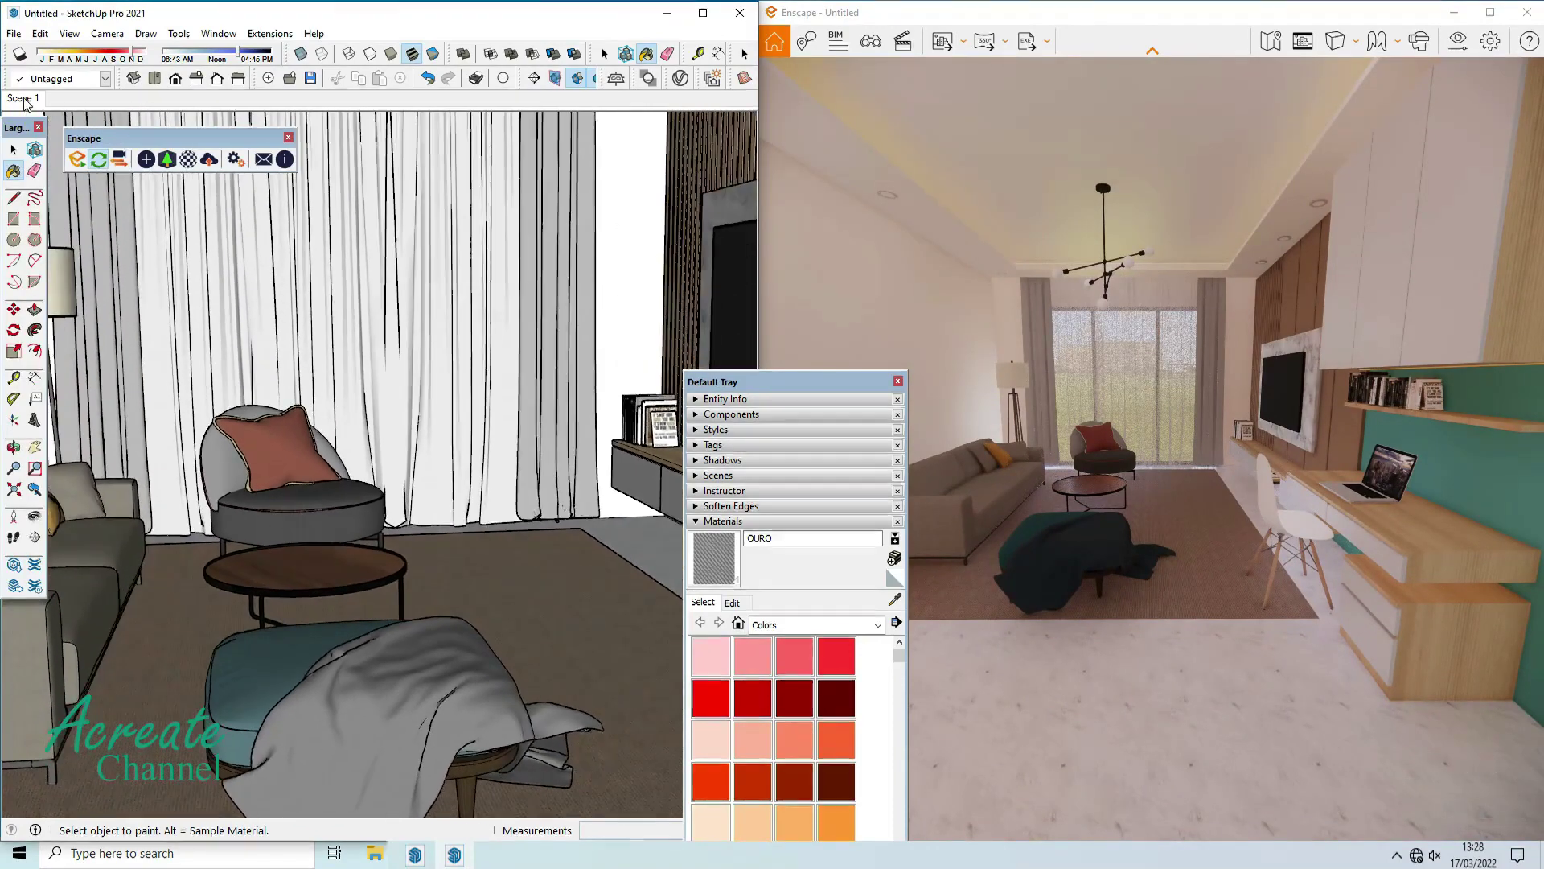
pyautogui.click(898, 382)
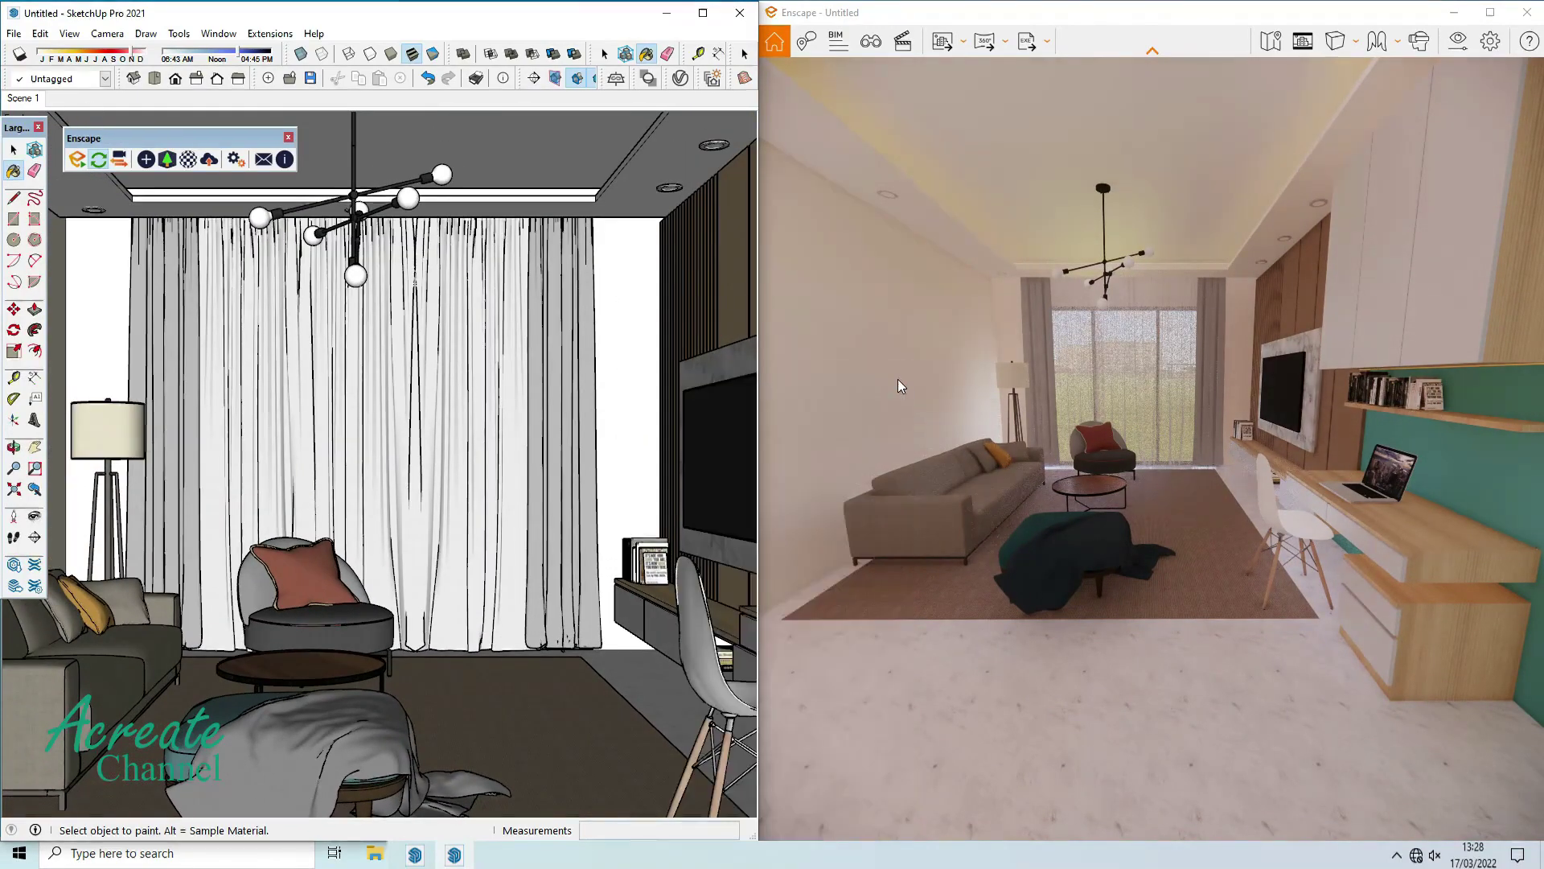
pyautogui.click(13, 150)
pyautogui.scroll(3, 584, 650)
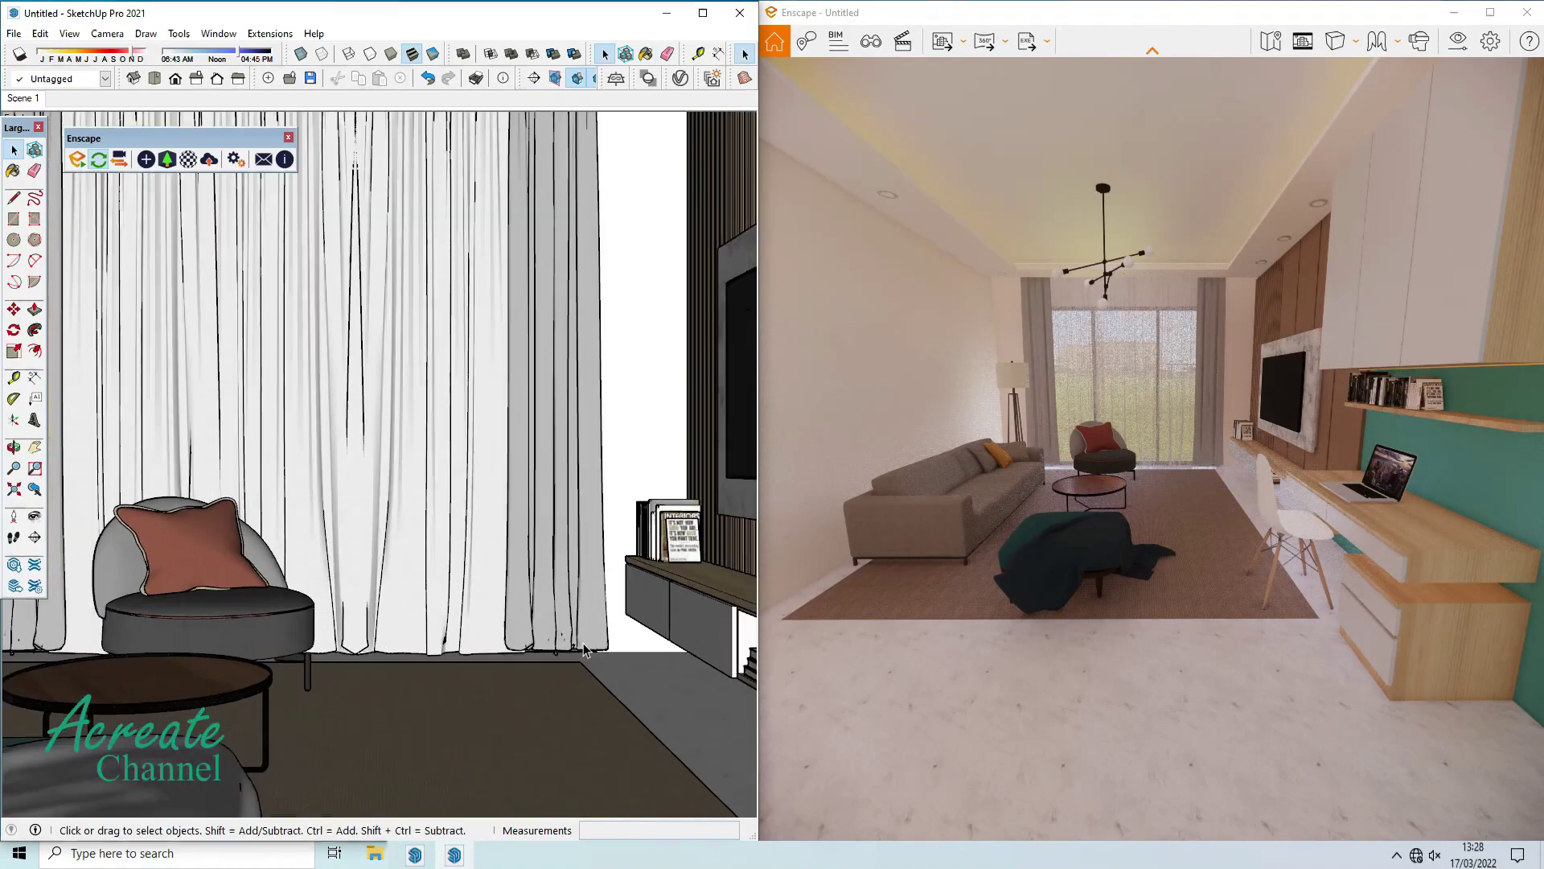
pyautogui.moveTo(578, 567); pyautogui.dragTo(467, 531)
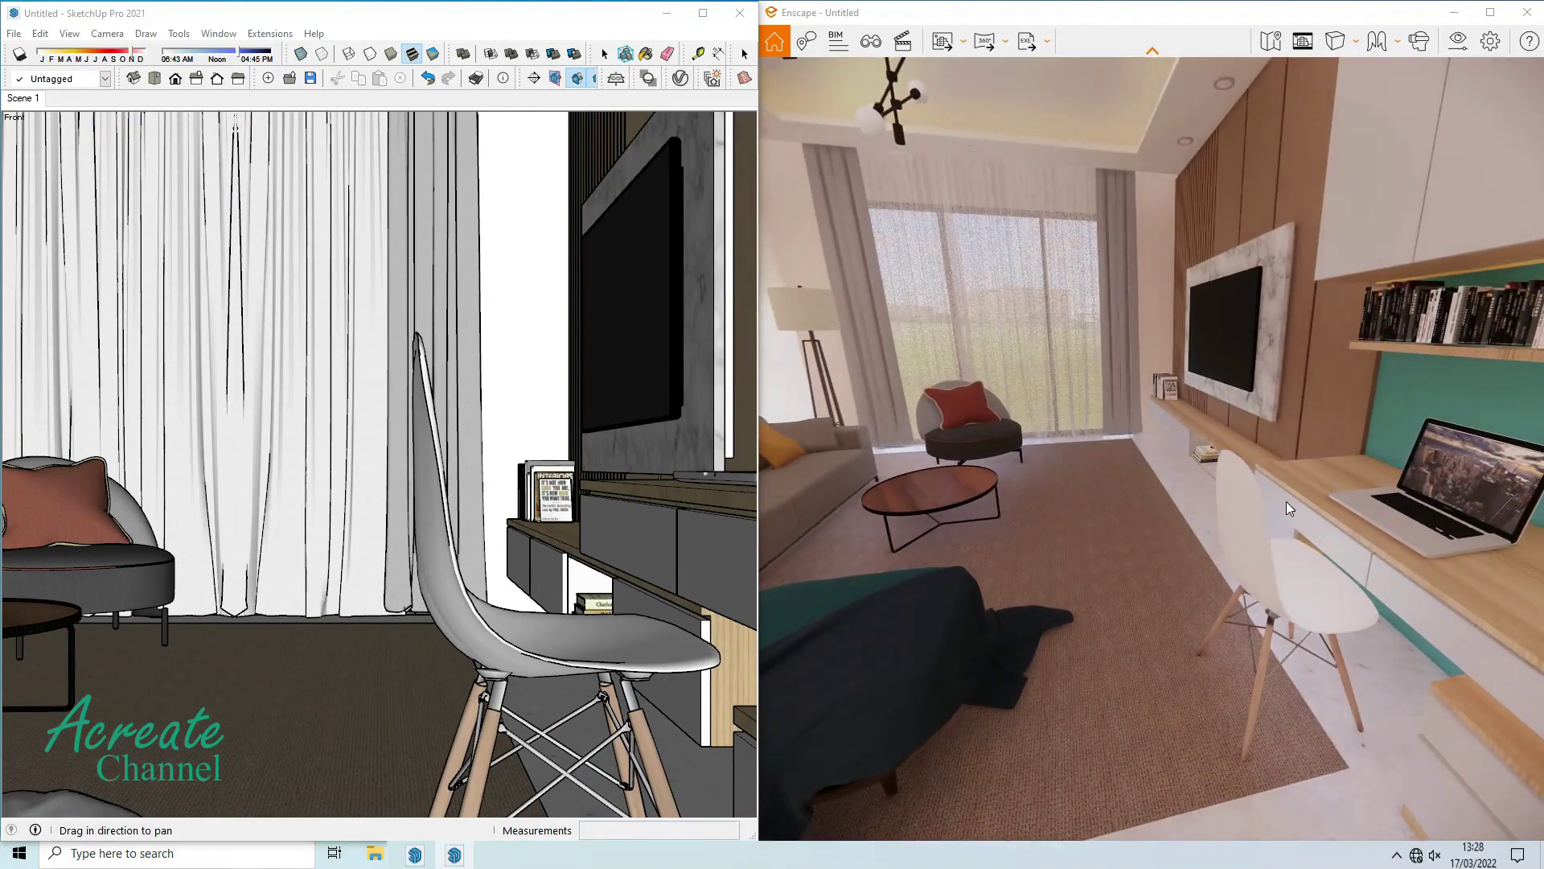
pyautogui.click(86, 107)
pyautogui.click(17, 171)
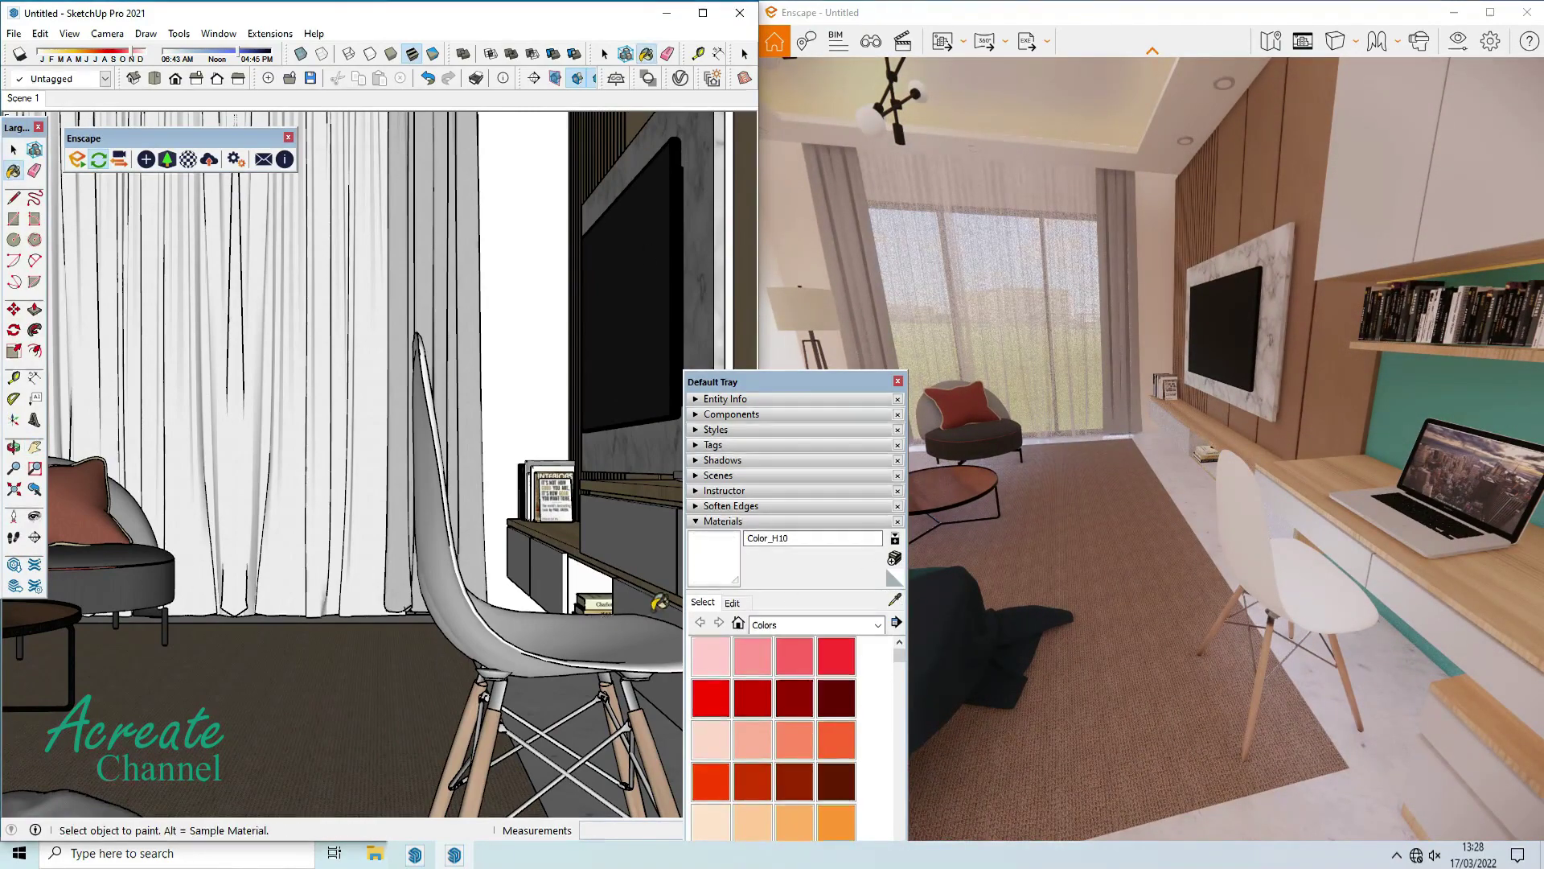
# Change Color_H10's Enscape albedo colour from white to the mid grey #827F7F.
pyautogui.click(190, 160)
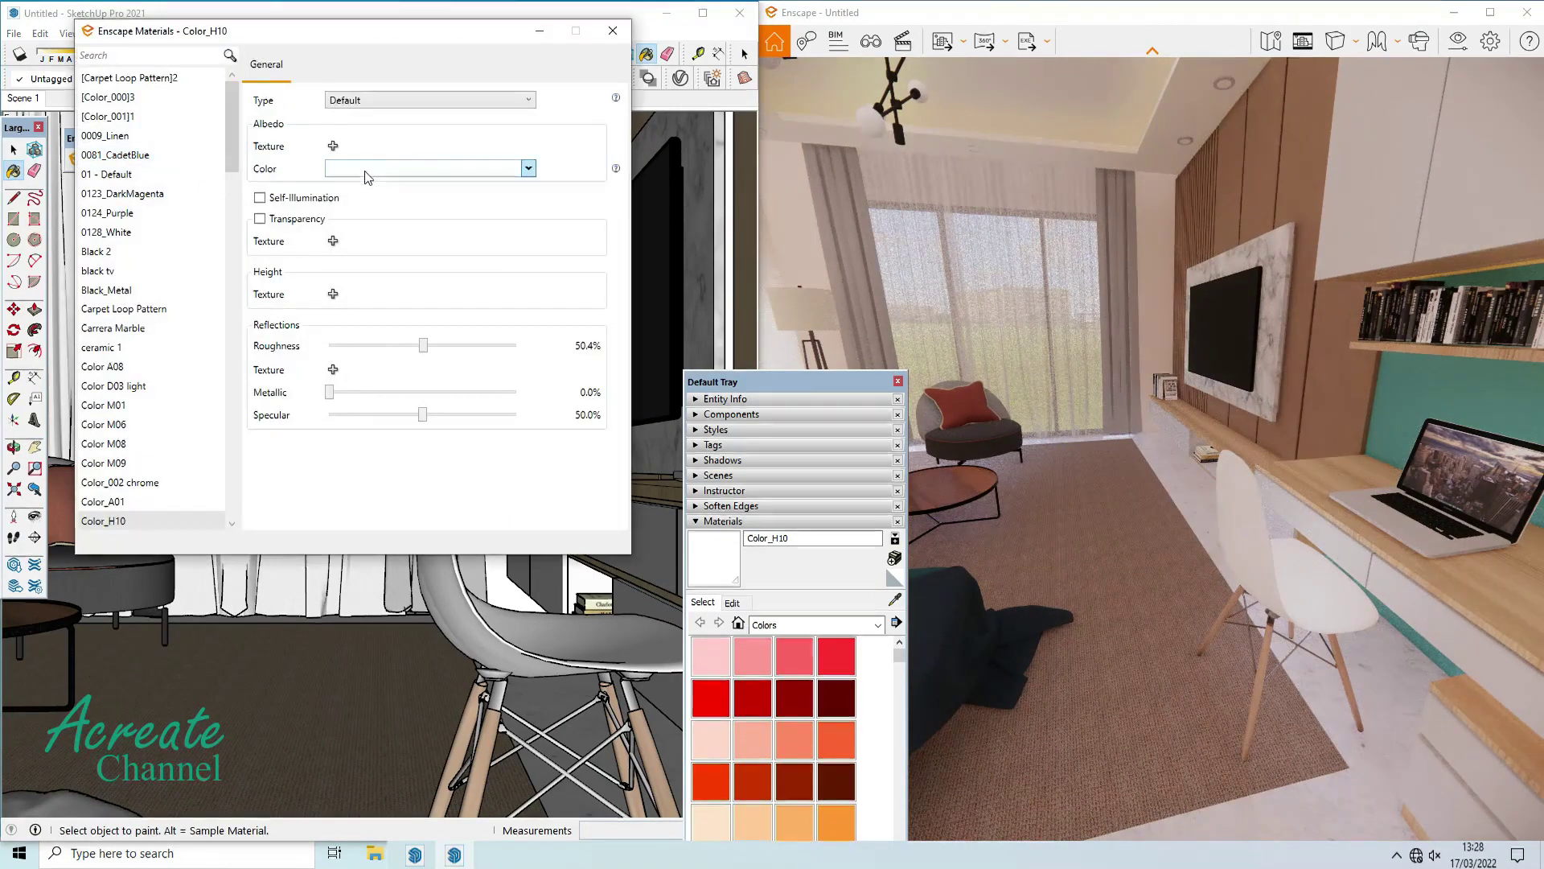
pyautogui.click(386, 168)
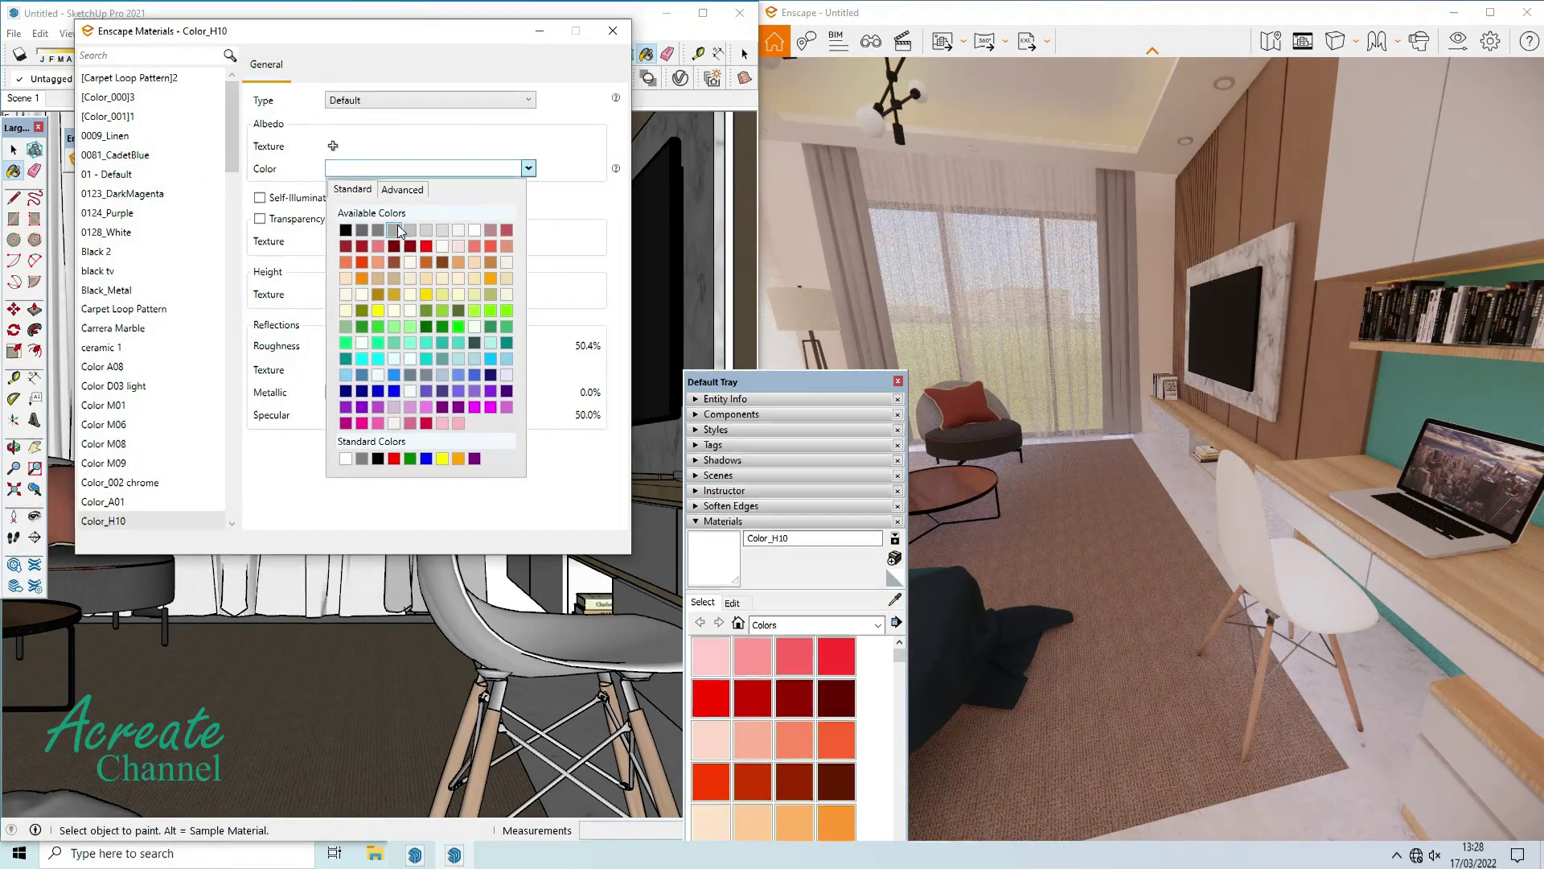
pyautogui.click(394, 230)
pyautogui.click(417, 170)
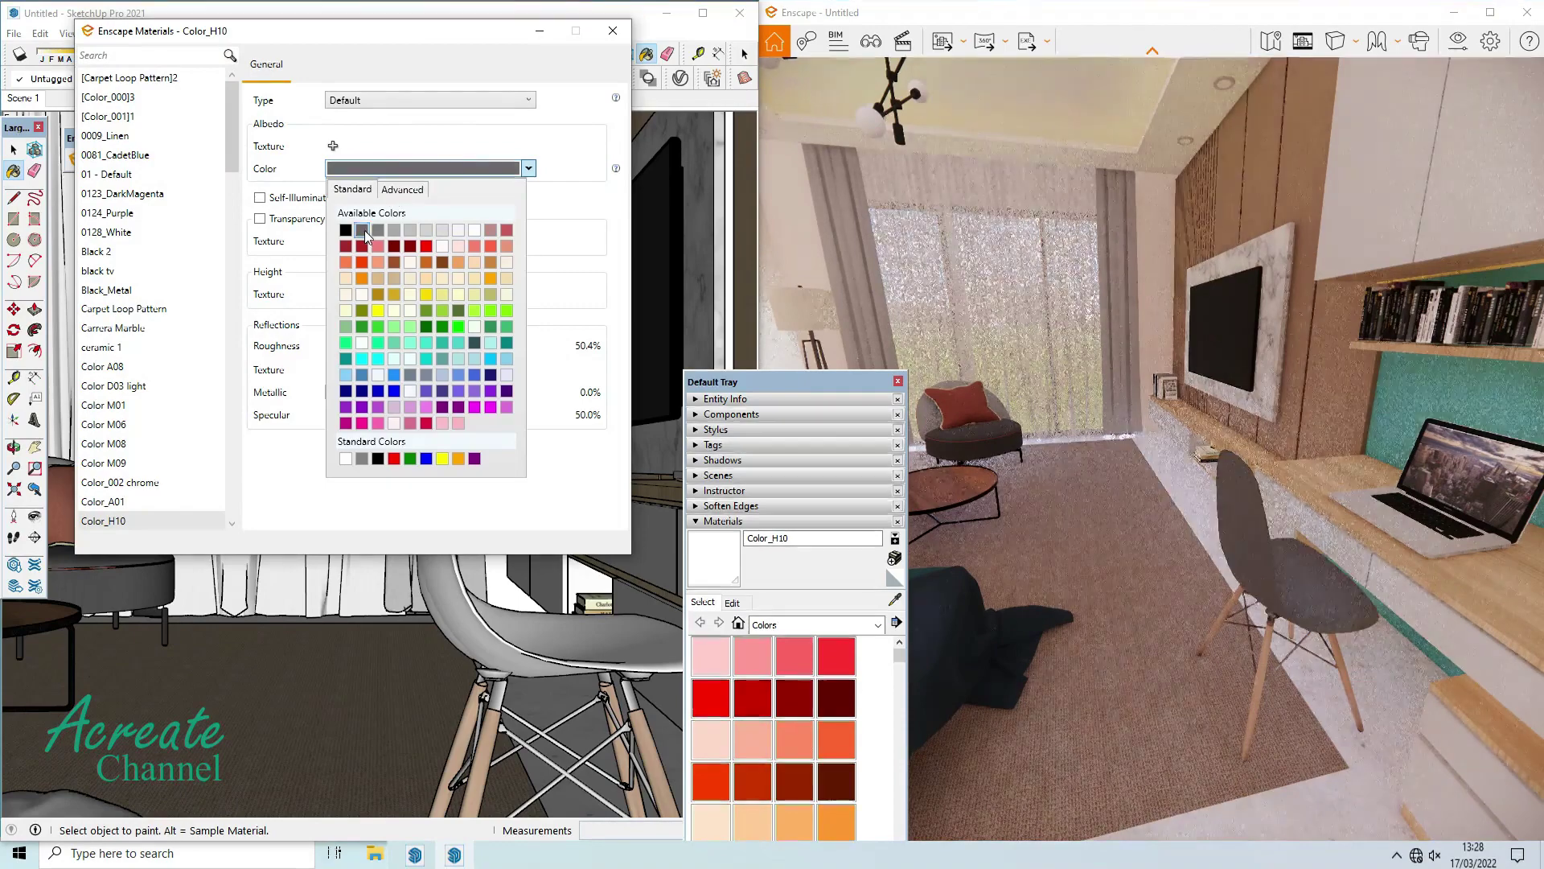
pyautogui.click(366, 235)
pyautogui.click(440, 174)
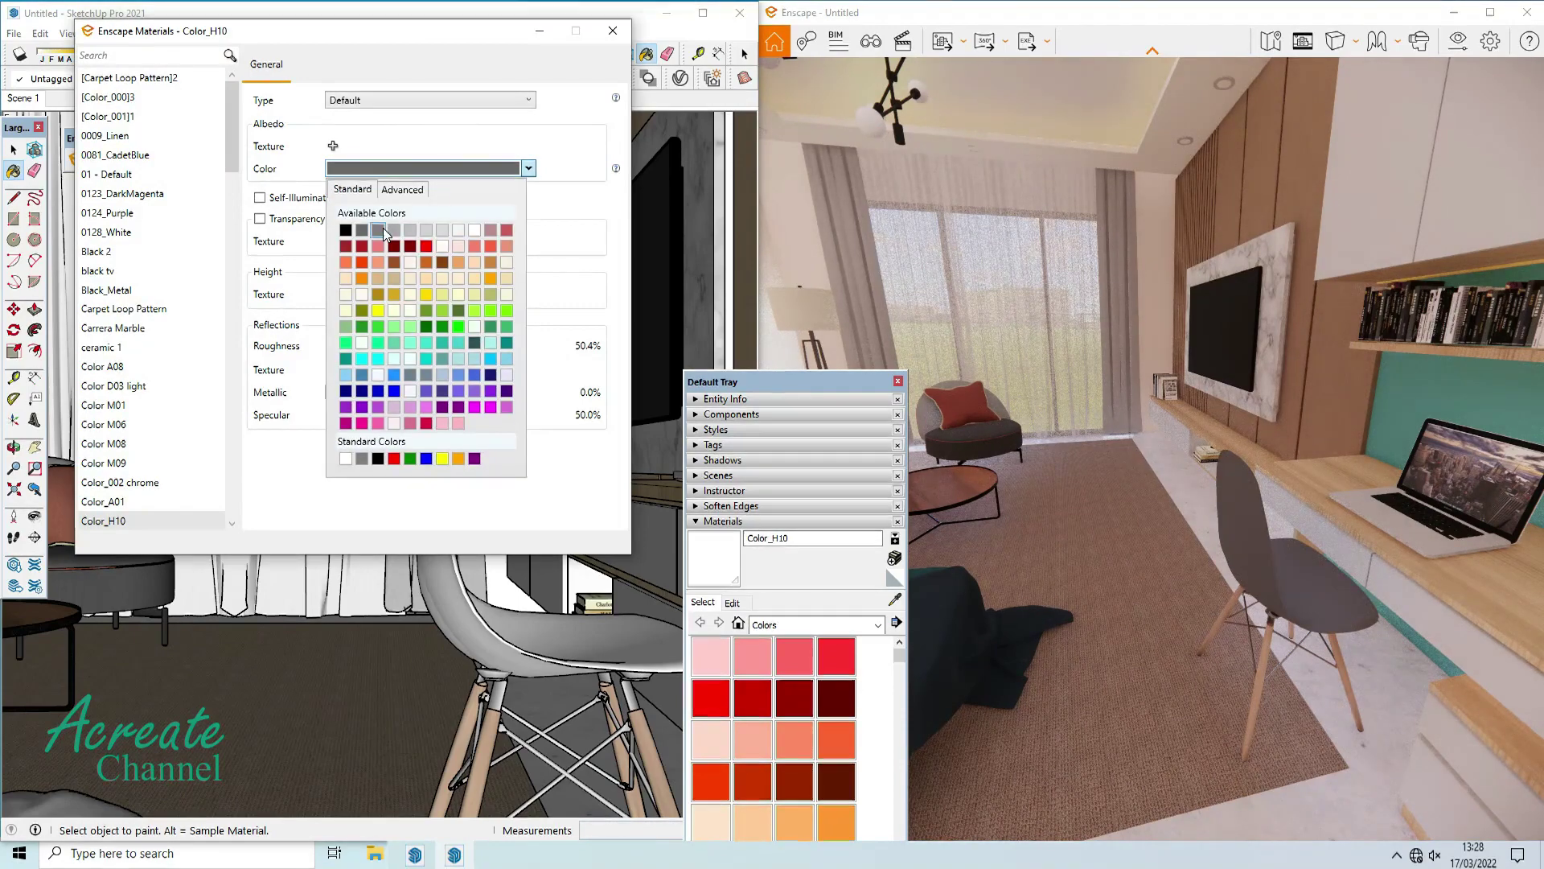
pyautogui.click(402, 189)
pyautogui.click(340, 241)
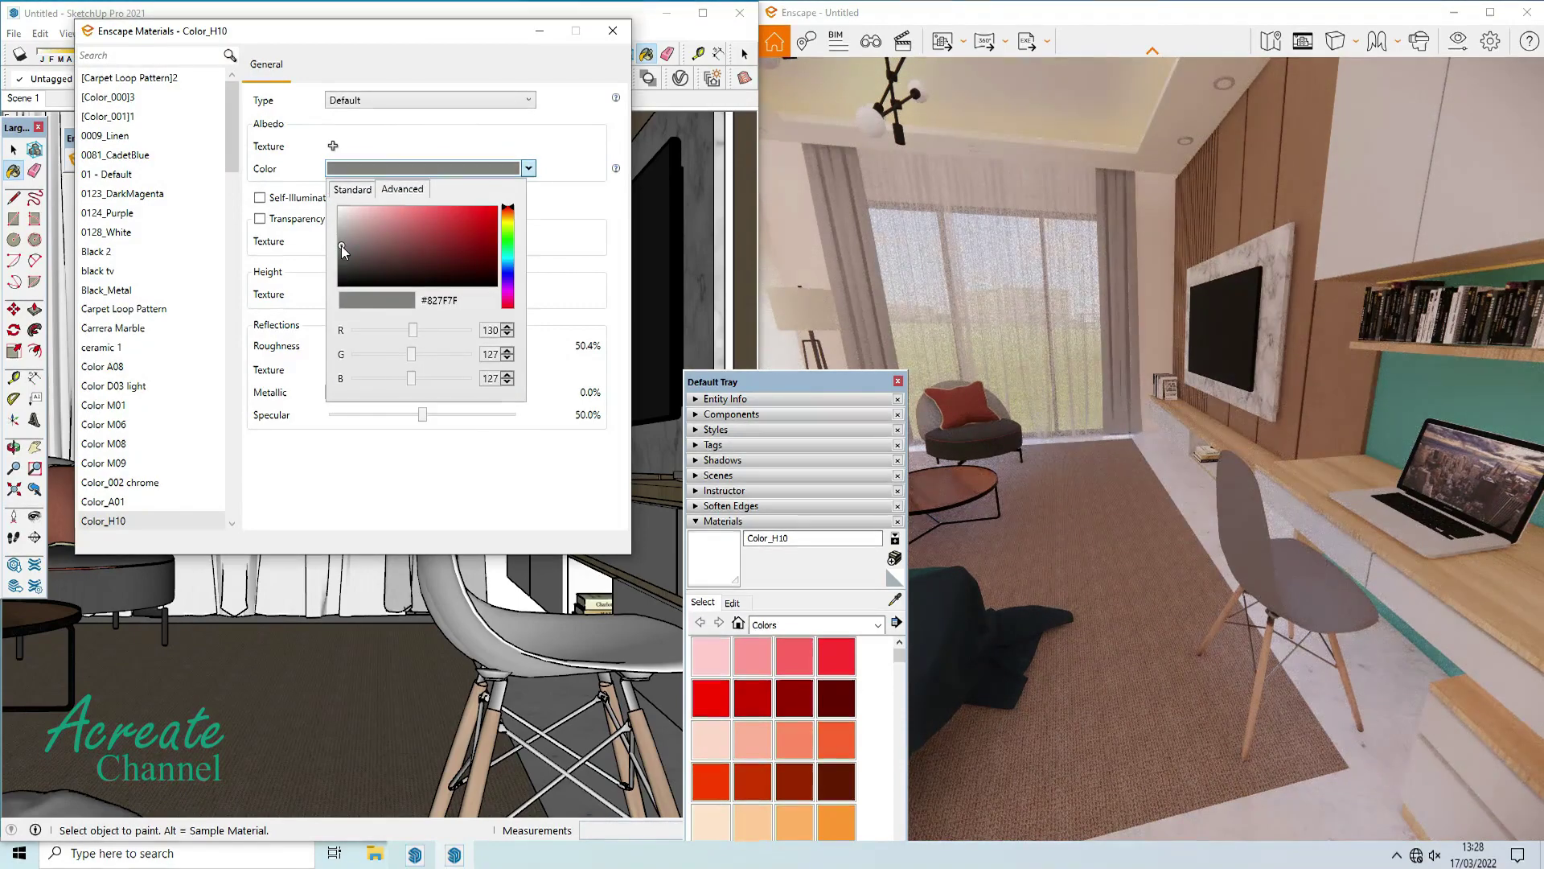
pyautogui.click(436, 170)
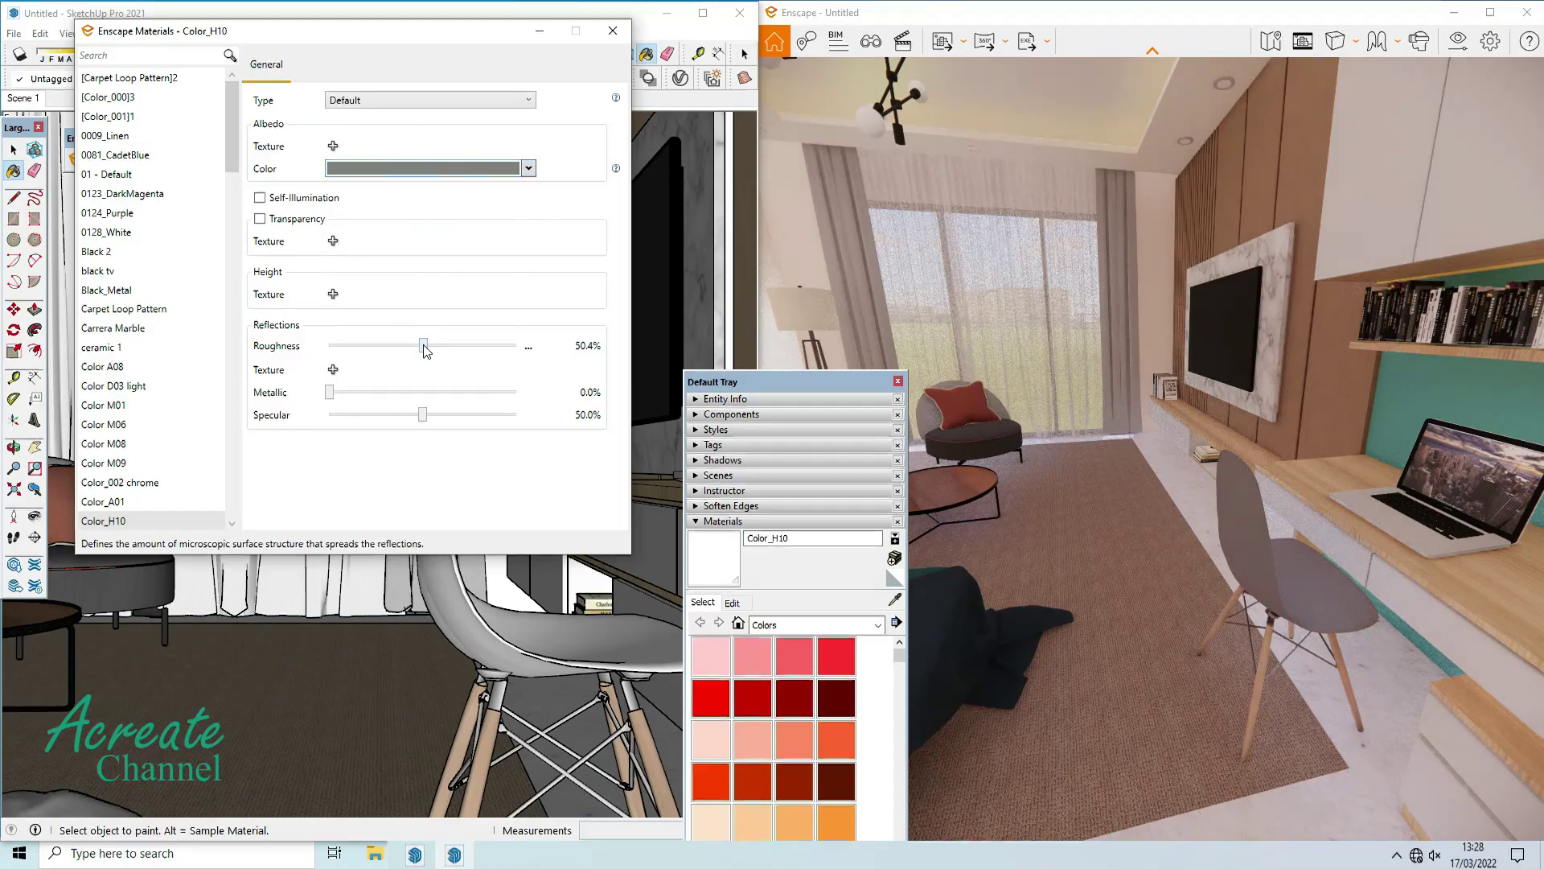
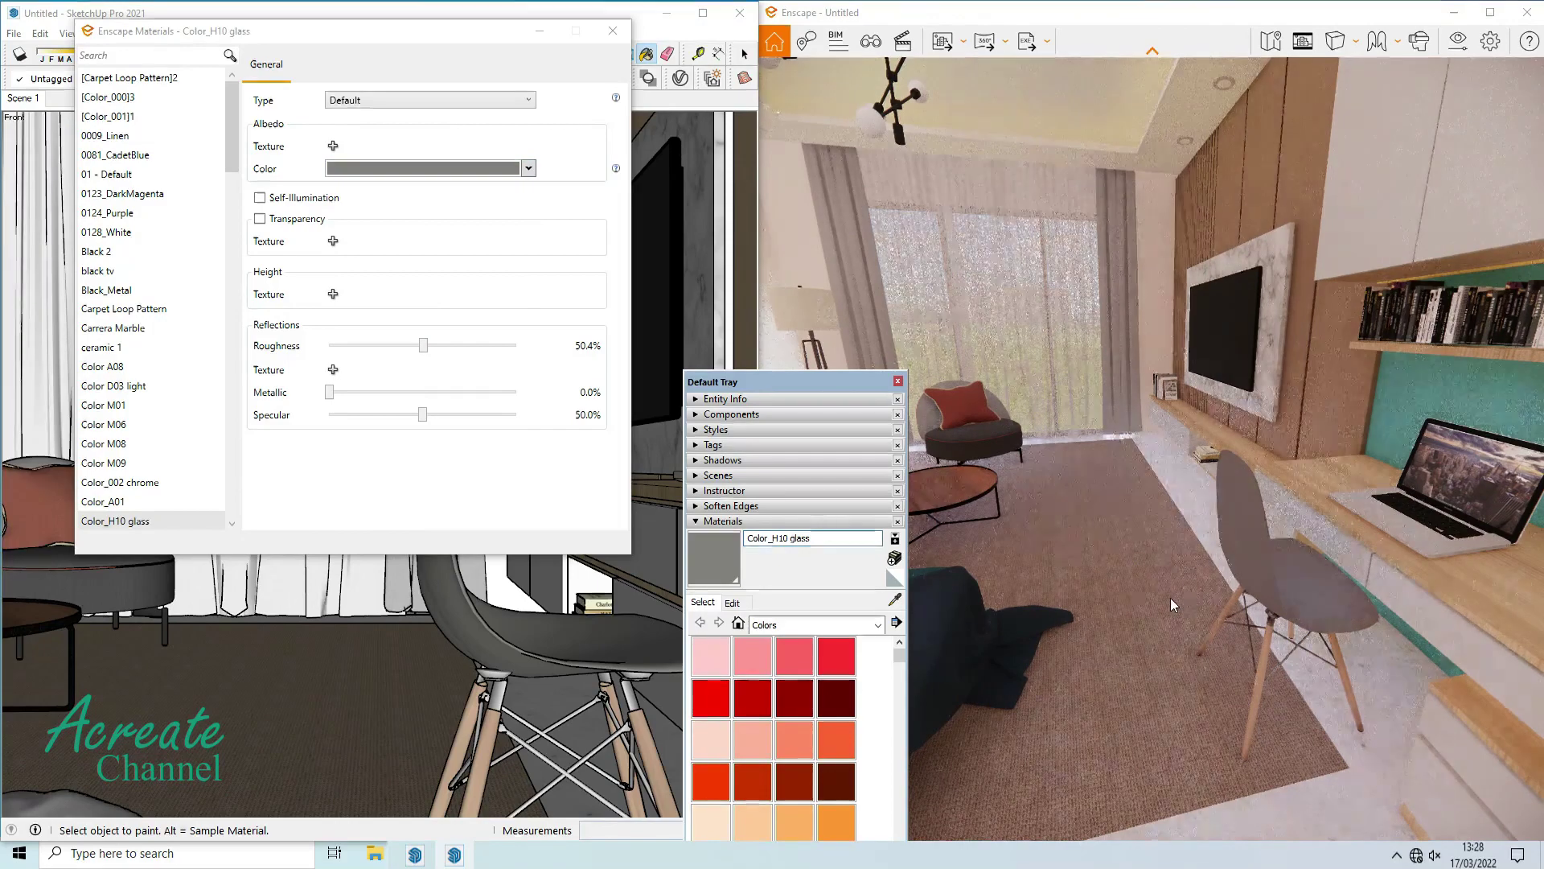
# Close the material editor, turn to the TV wall and sample its Carrera Marble surround.
pyautogui.moveTo(1170, 597); pyautogui.dragTo(1297, 605)
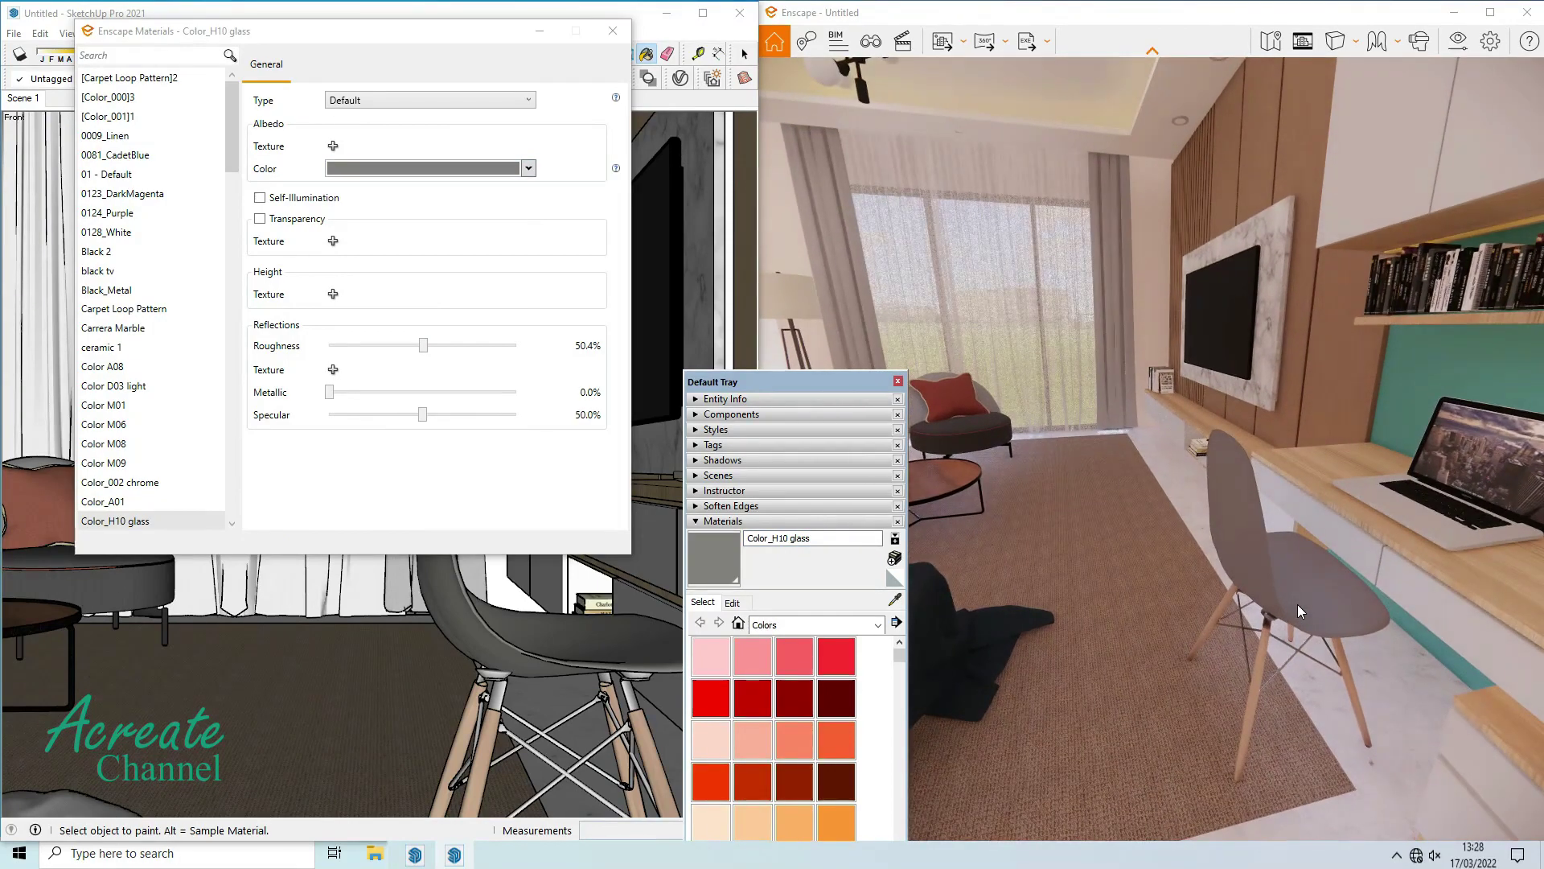
pyautogui.click(894, 599)
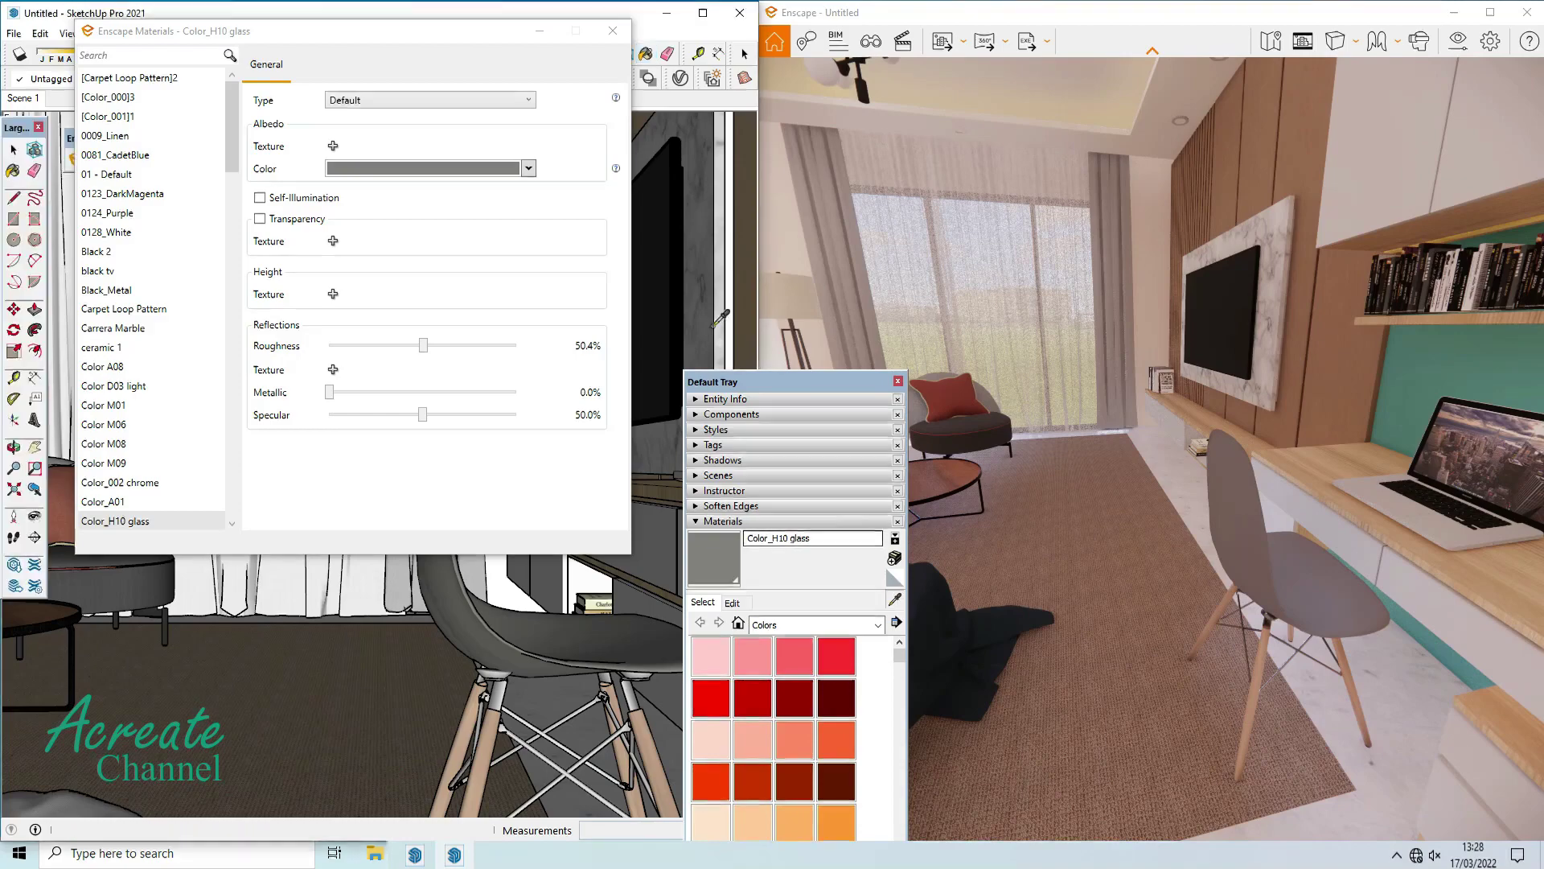
pyautogui.click(613, 30)
pyautogui.moveTo(714, 265); pyautogui.dragTo(632, 394, button='middle')
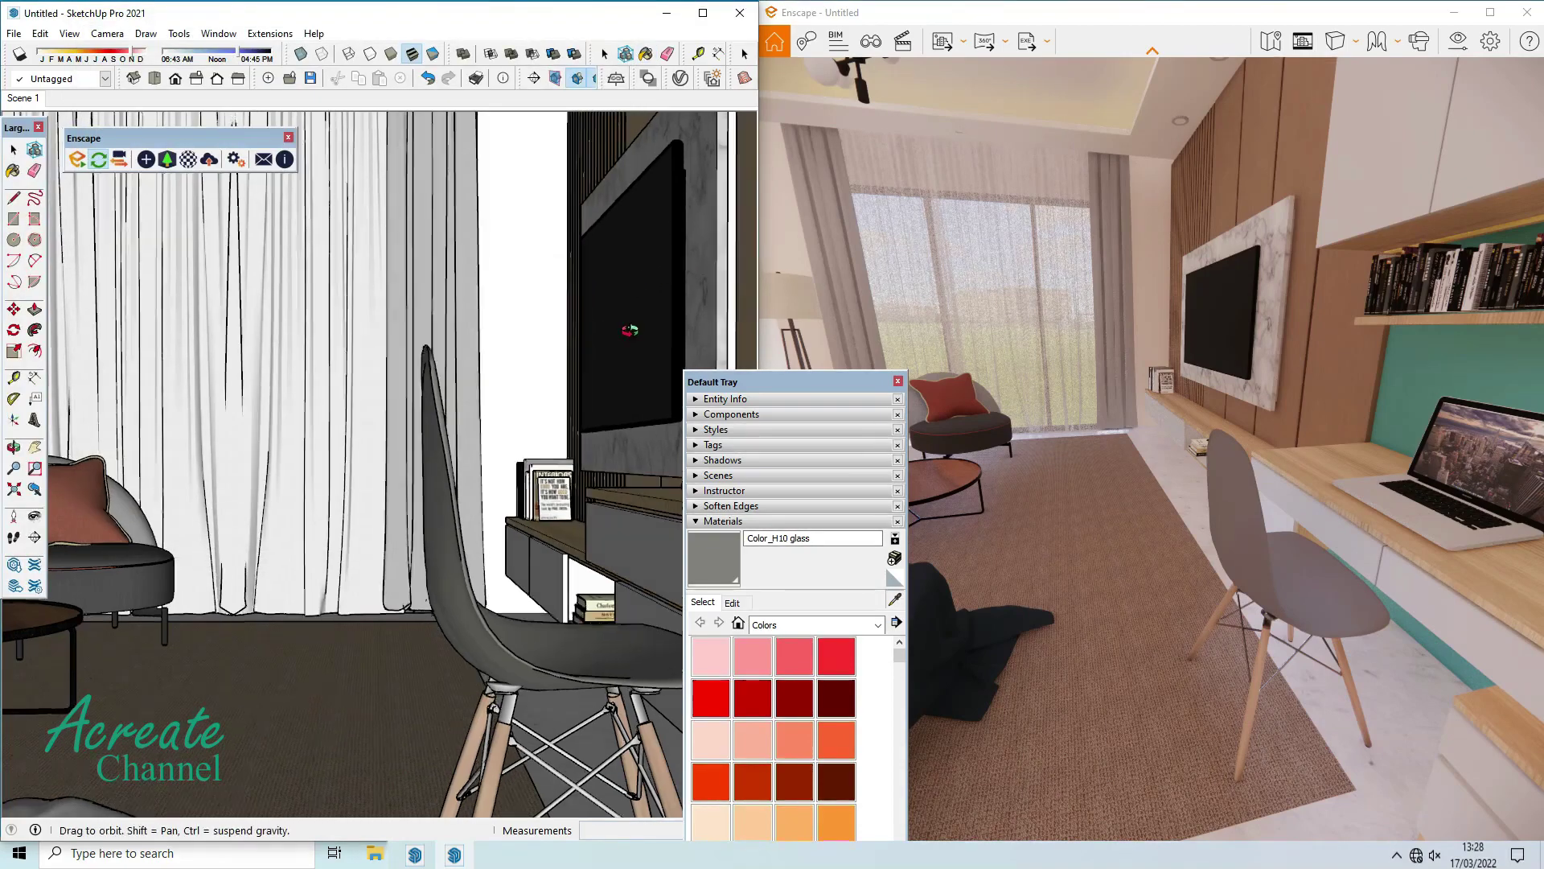
pyautogui.click(728, 194)
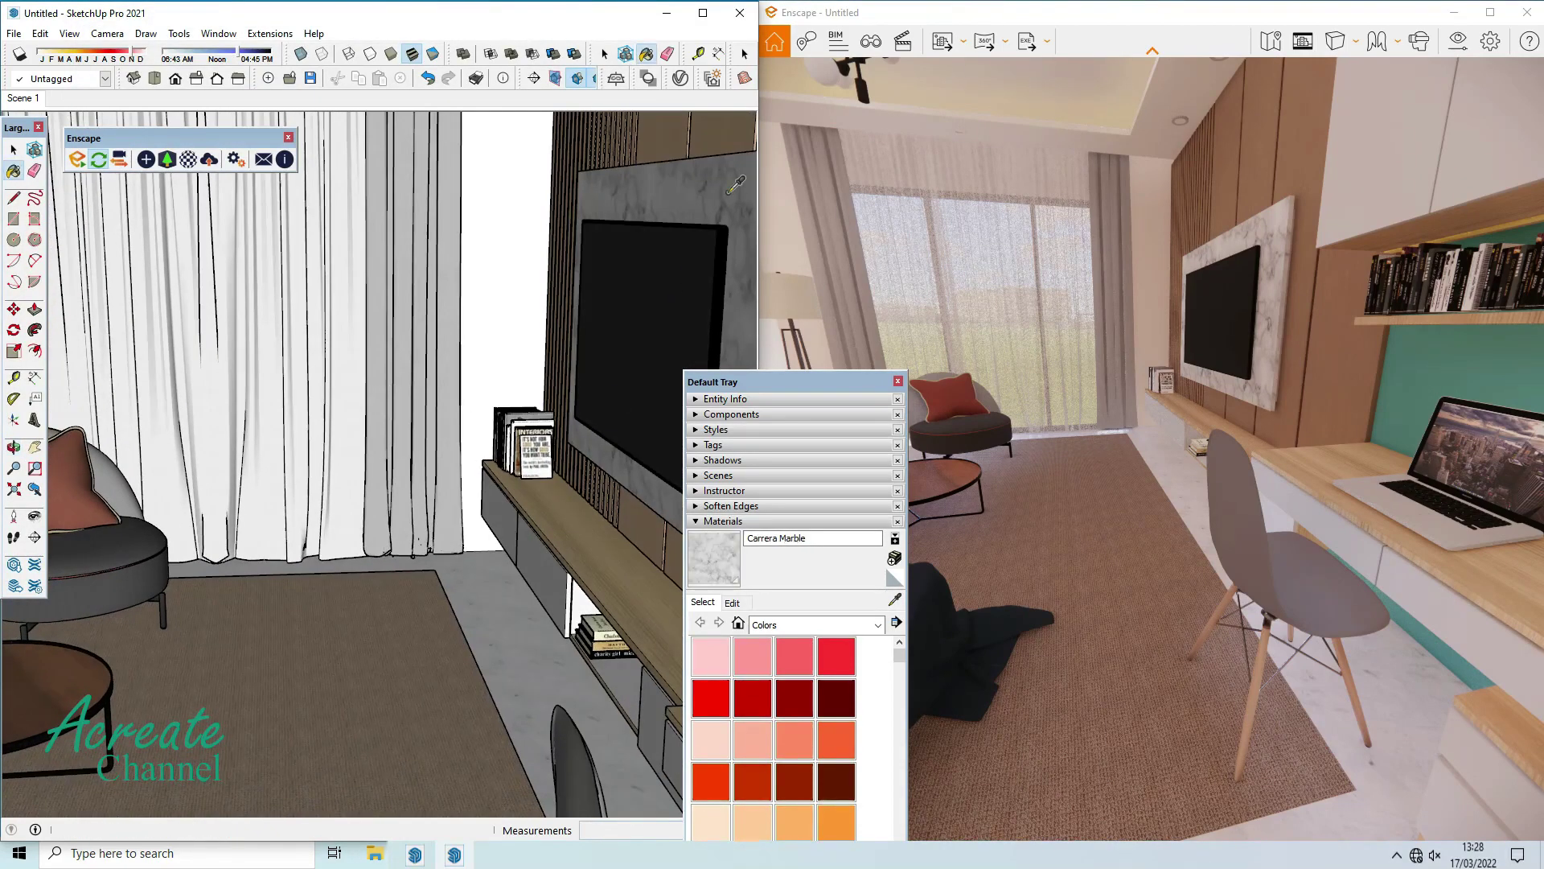
# Replace the Carrera Marble albedo texture with the Marble 02.jpg image.
pyautogui.click(183, 160)
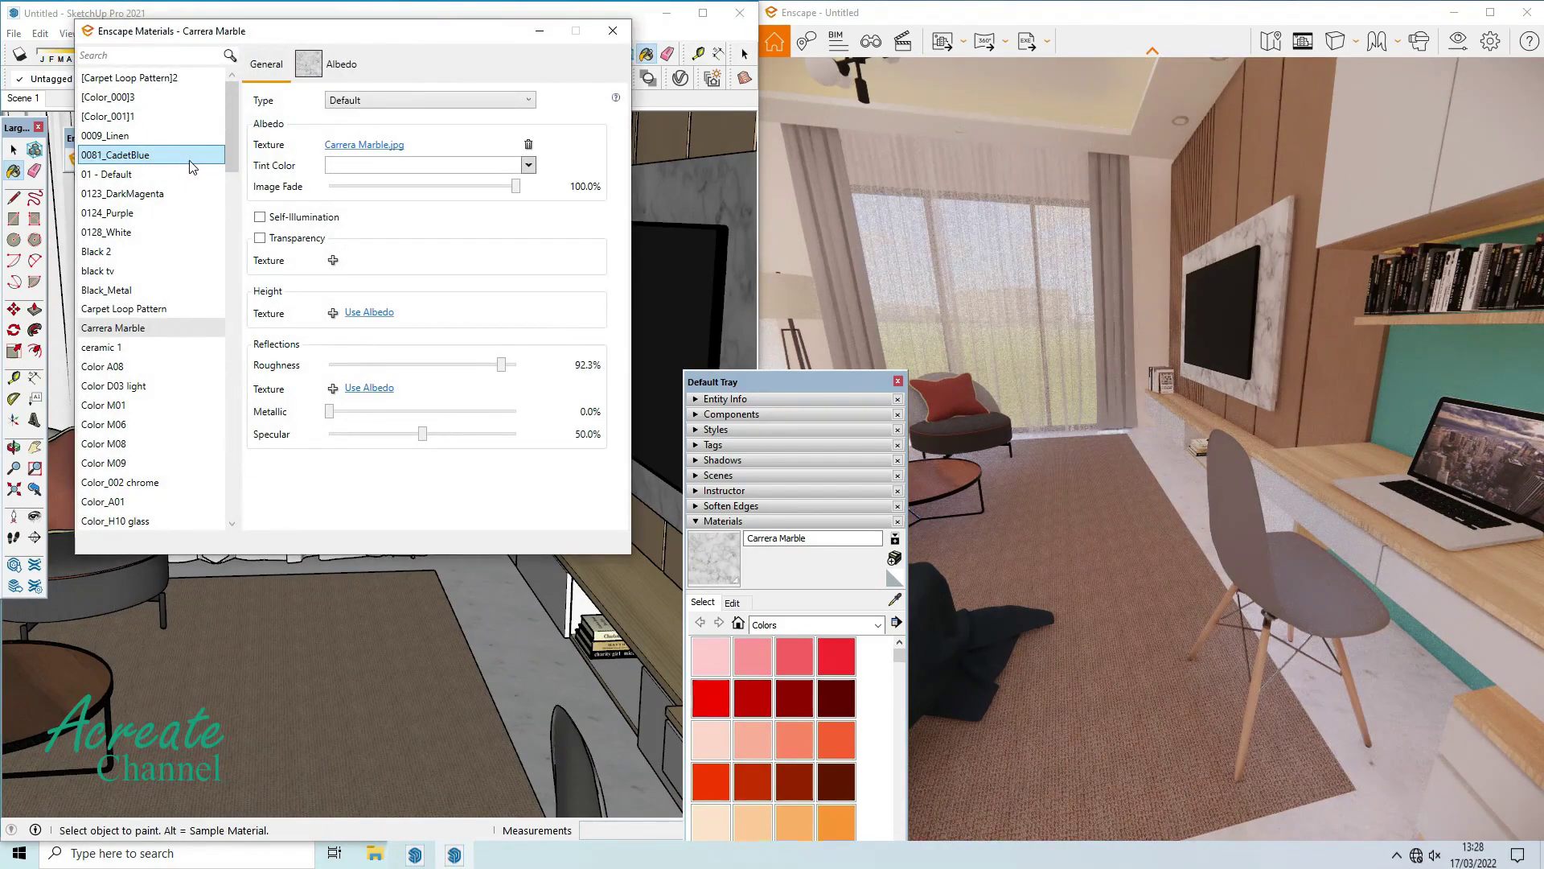
pyautogui.click(386, 151)
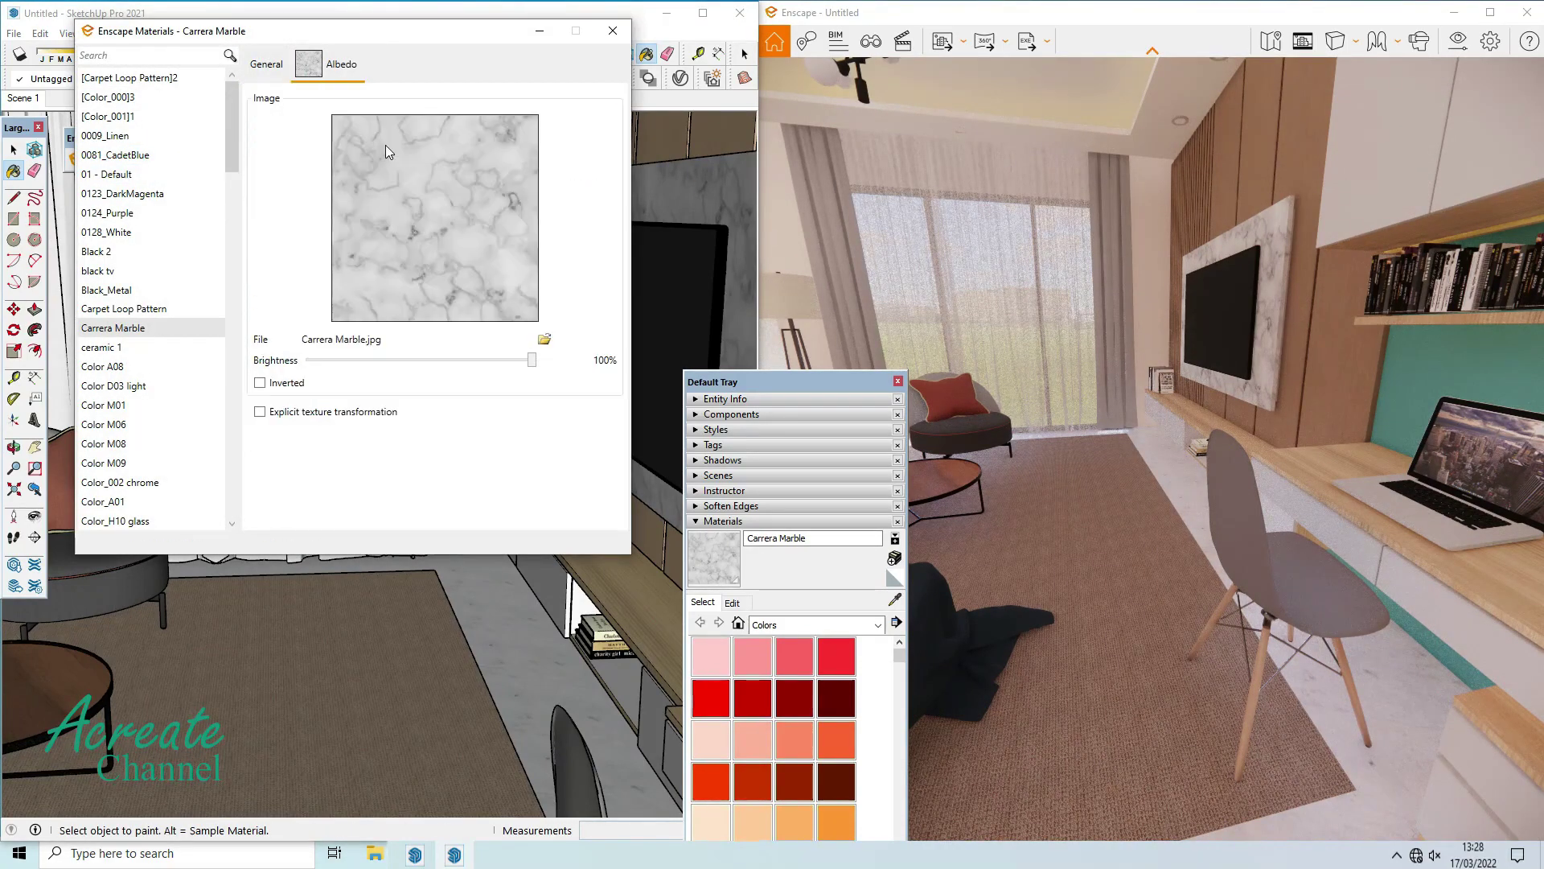
pyautogui.click(546, 342)
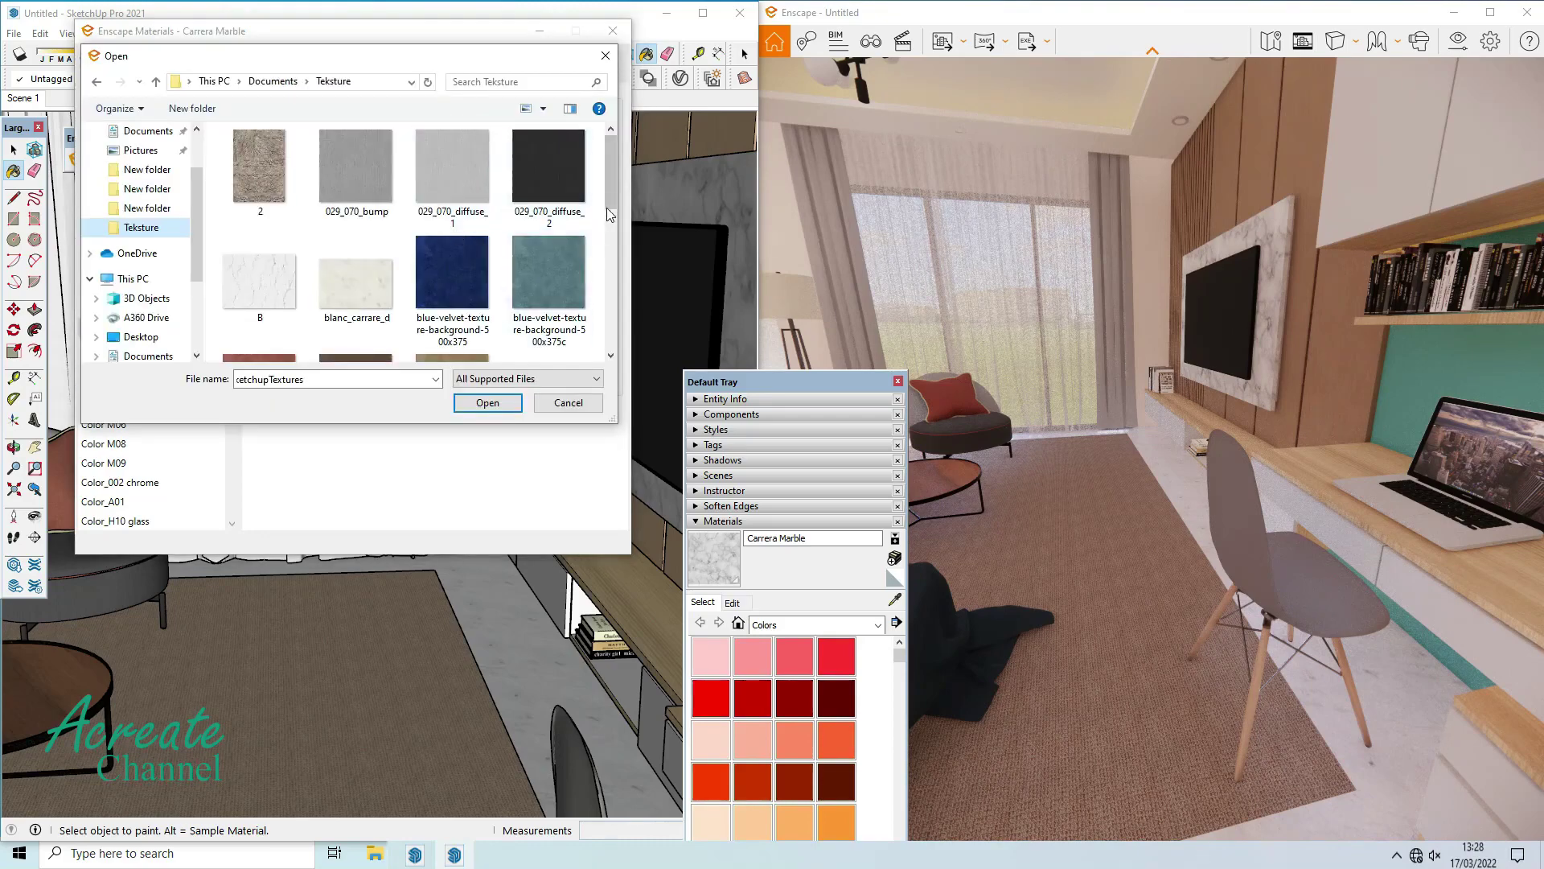
pyautogui.moveTo(606, 208); pyautogui.dragTo(600, 342)
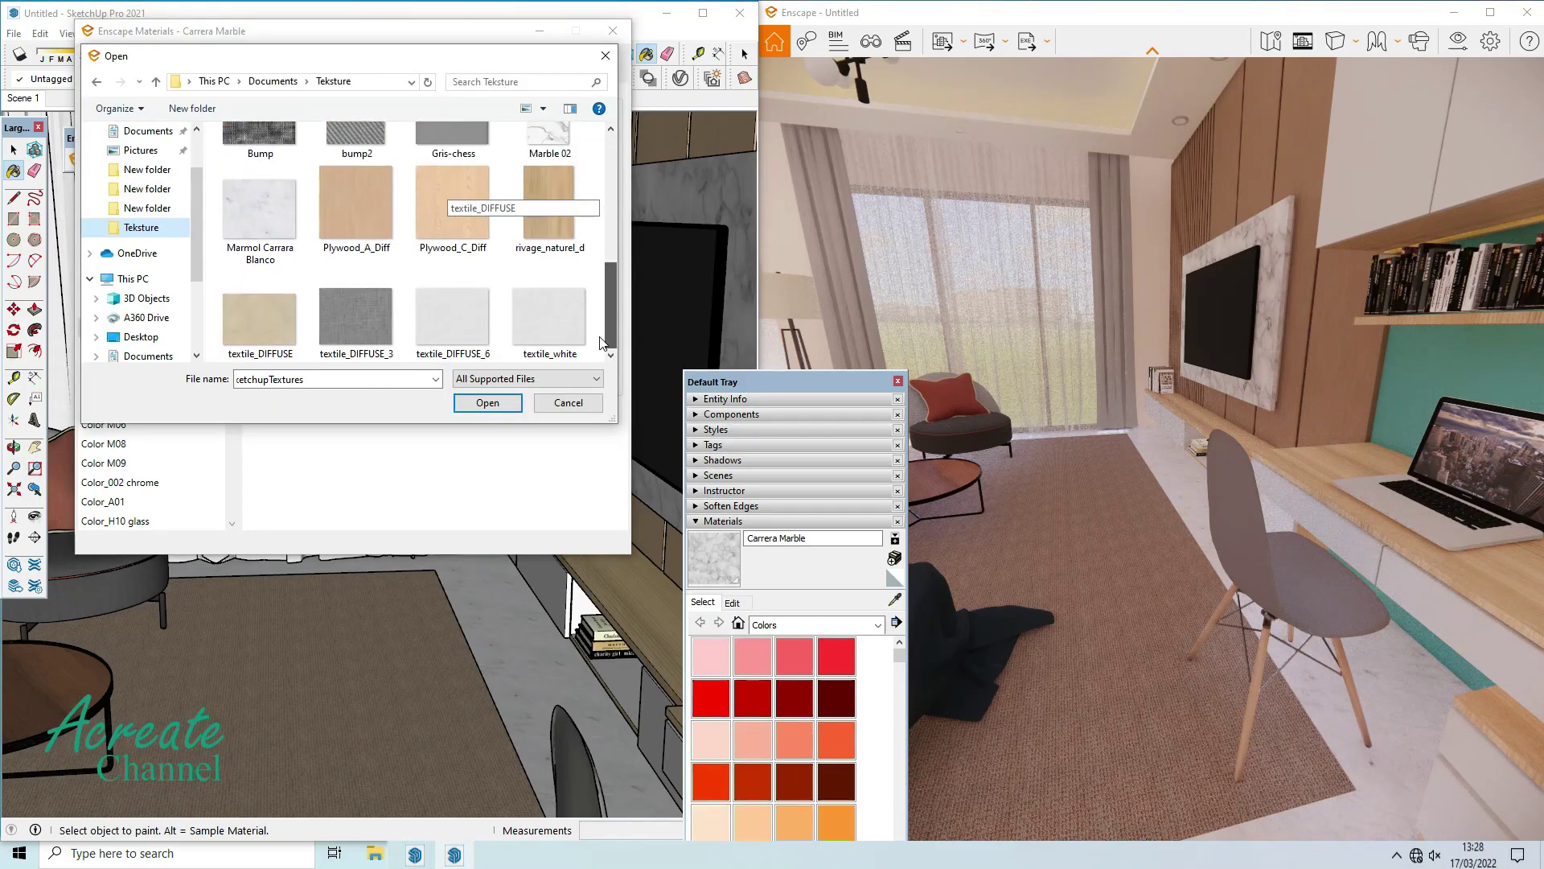
pyautogui.scroll(2, 600, 343)
pyautogui.click(558, 283)
pyautogui.click(487, 402)
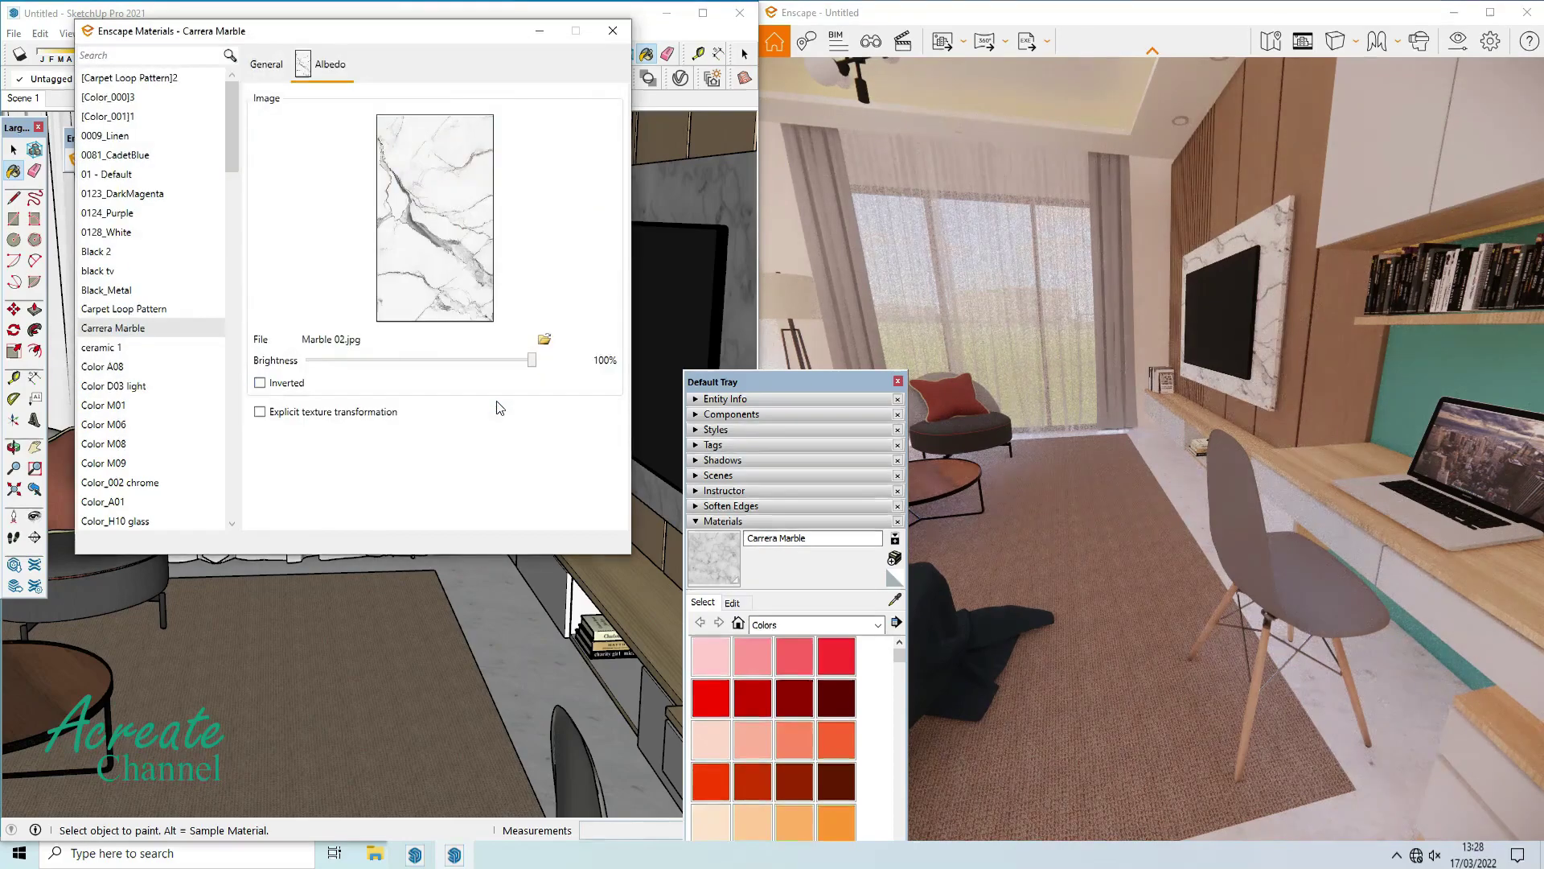
# Give the marble texture an explicit 1 × 1 m size and use it for reflections.
pyautogui.click(1224, 329)
pyautogui.scroll(5, 1224, 329)
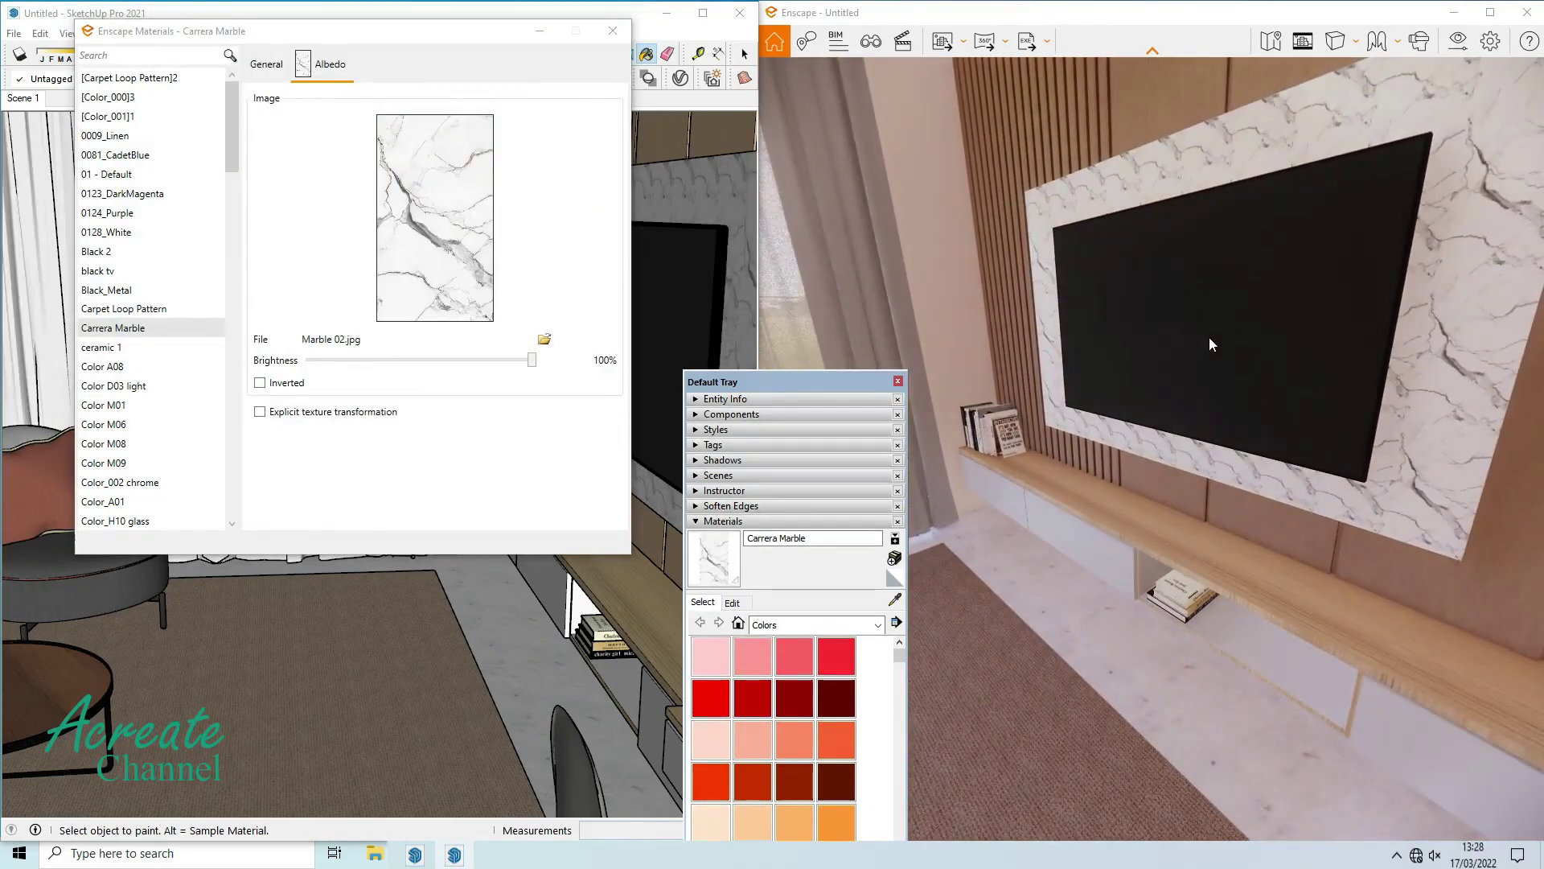
pyautogui.moveTo(1209, 336); pyautogui.dragTo(1318, 368, button='right')
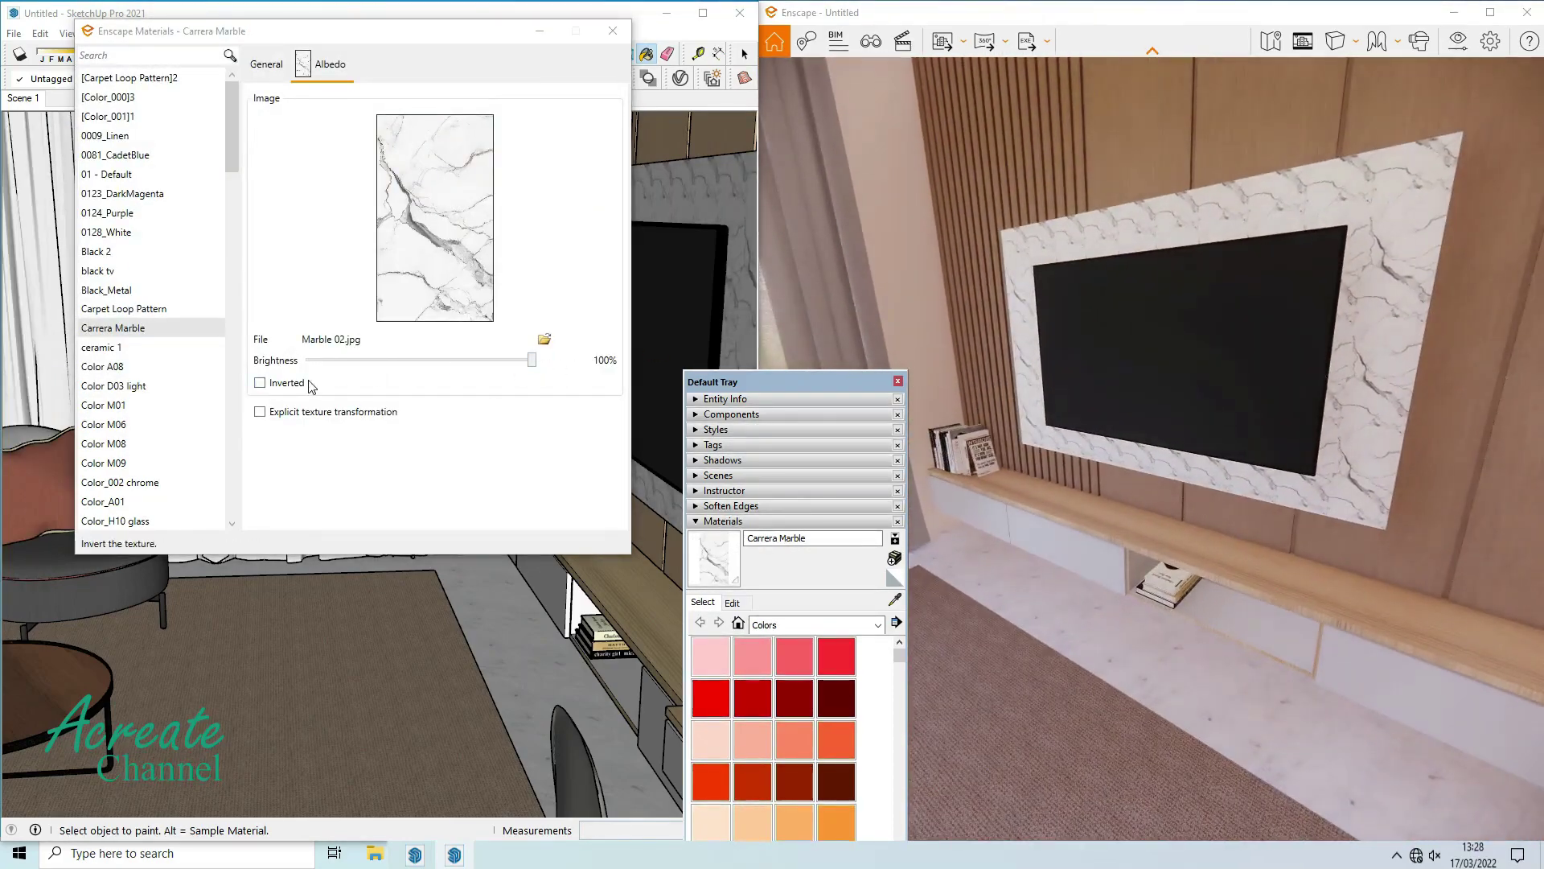
pyautogui.click(260, 413)
pyautogui.write('1')
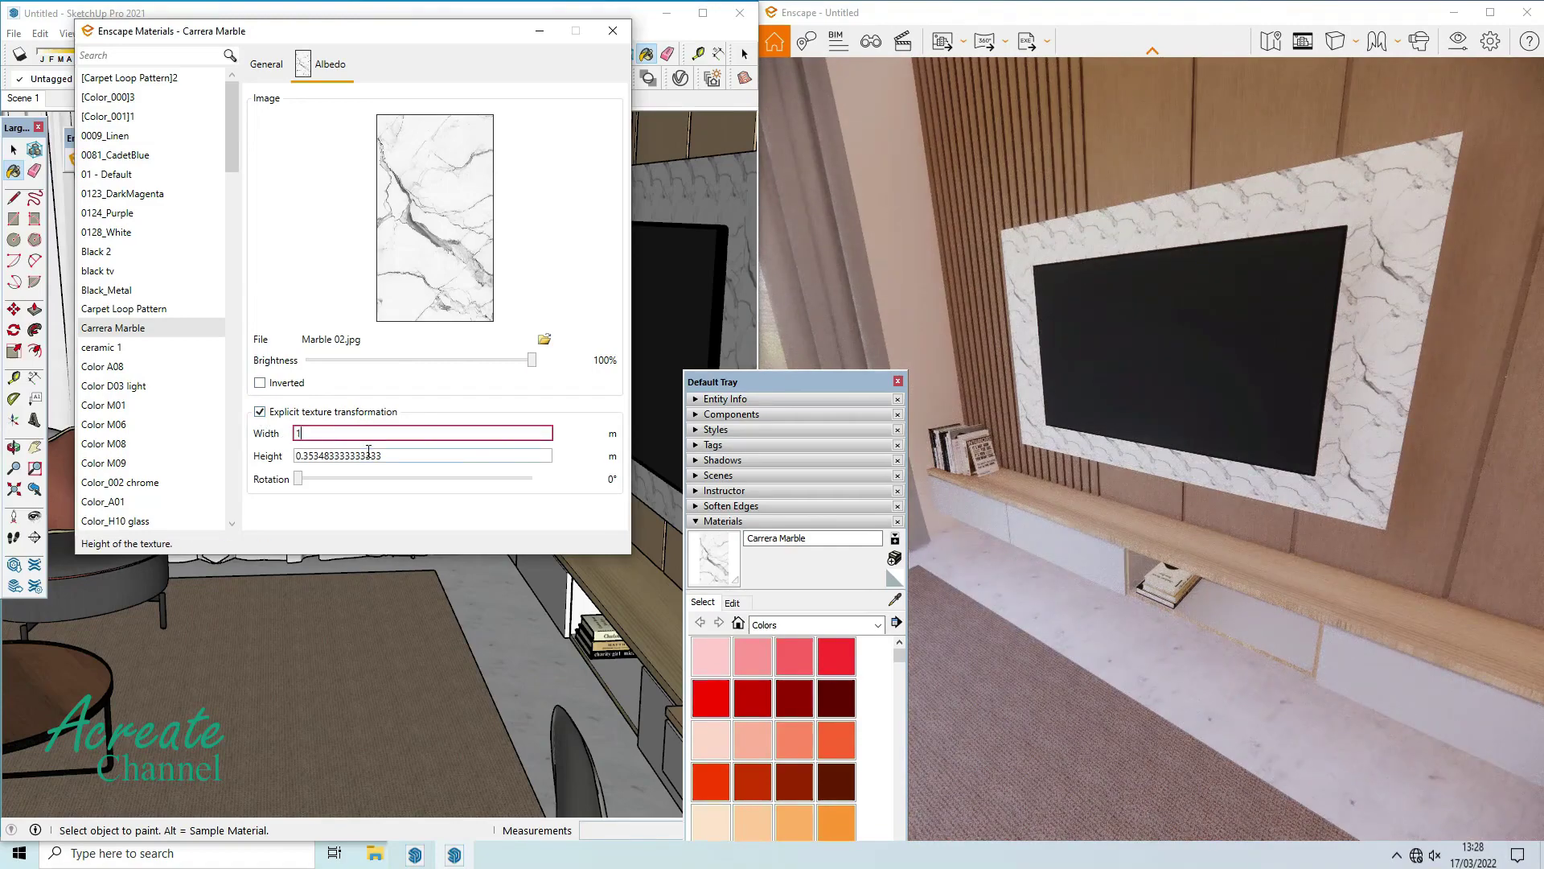
pyautogui.press('Tab')
pyautogui.write('1')
pyautogui.click(400, 436)
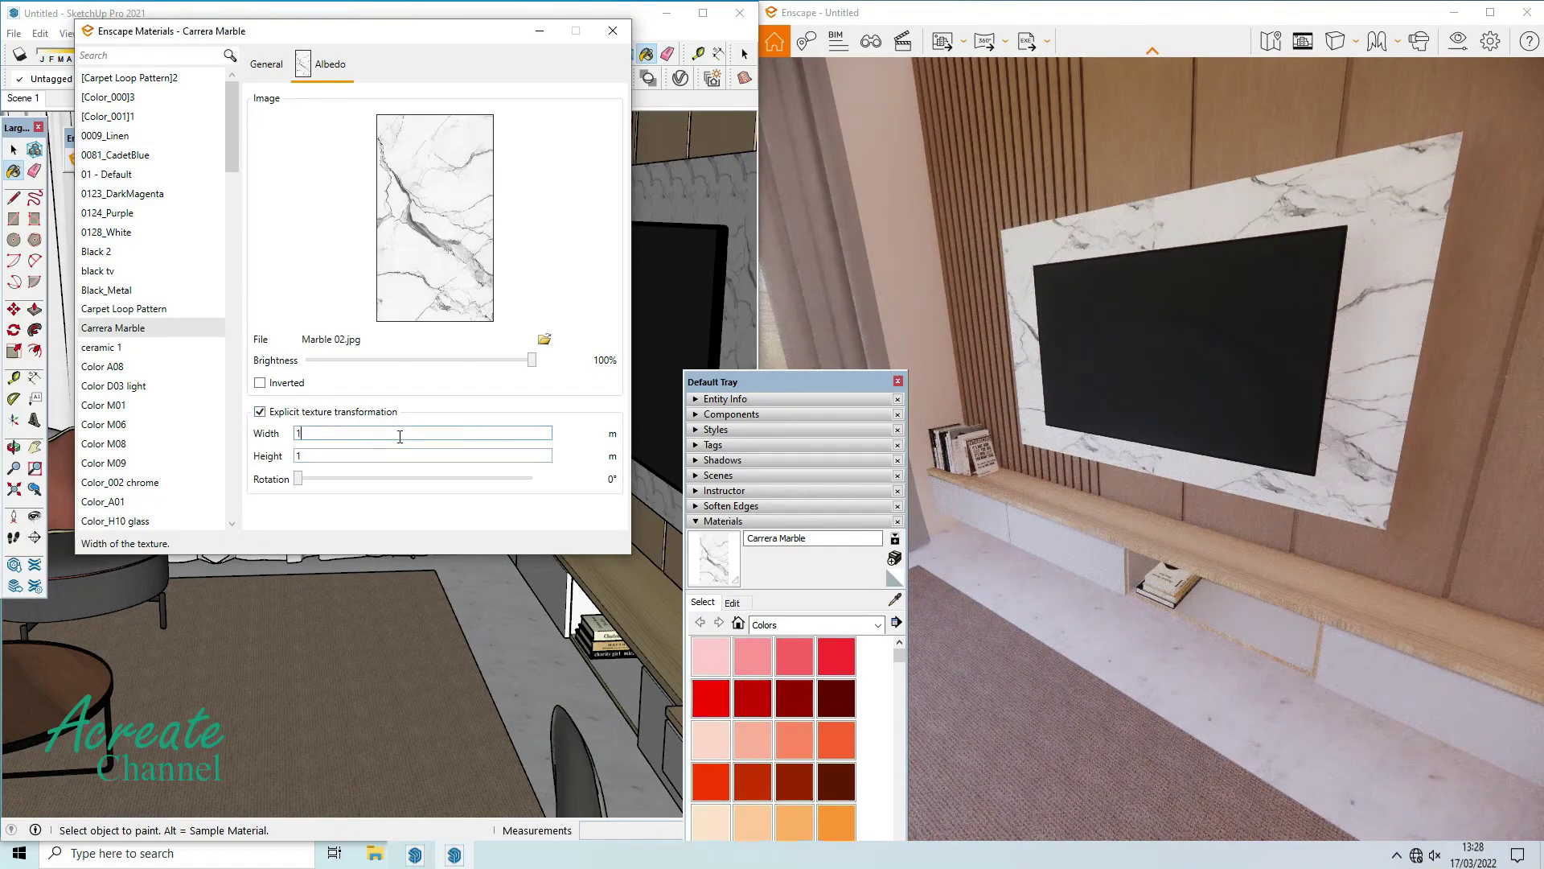
pyautogui.click(267, 66)
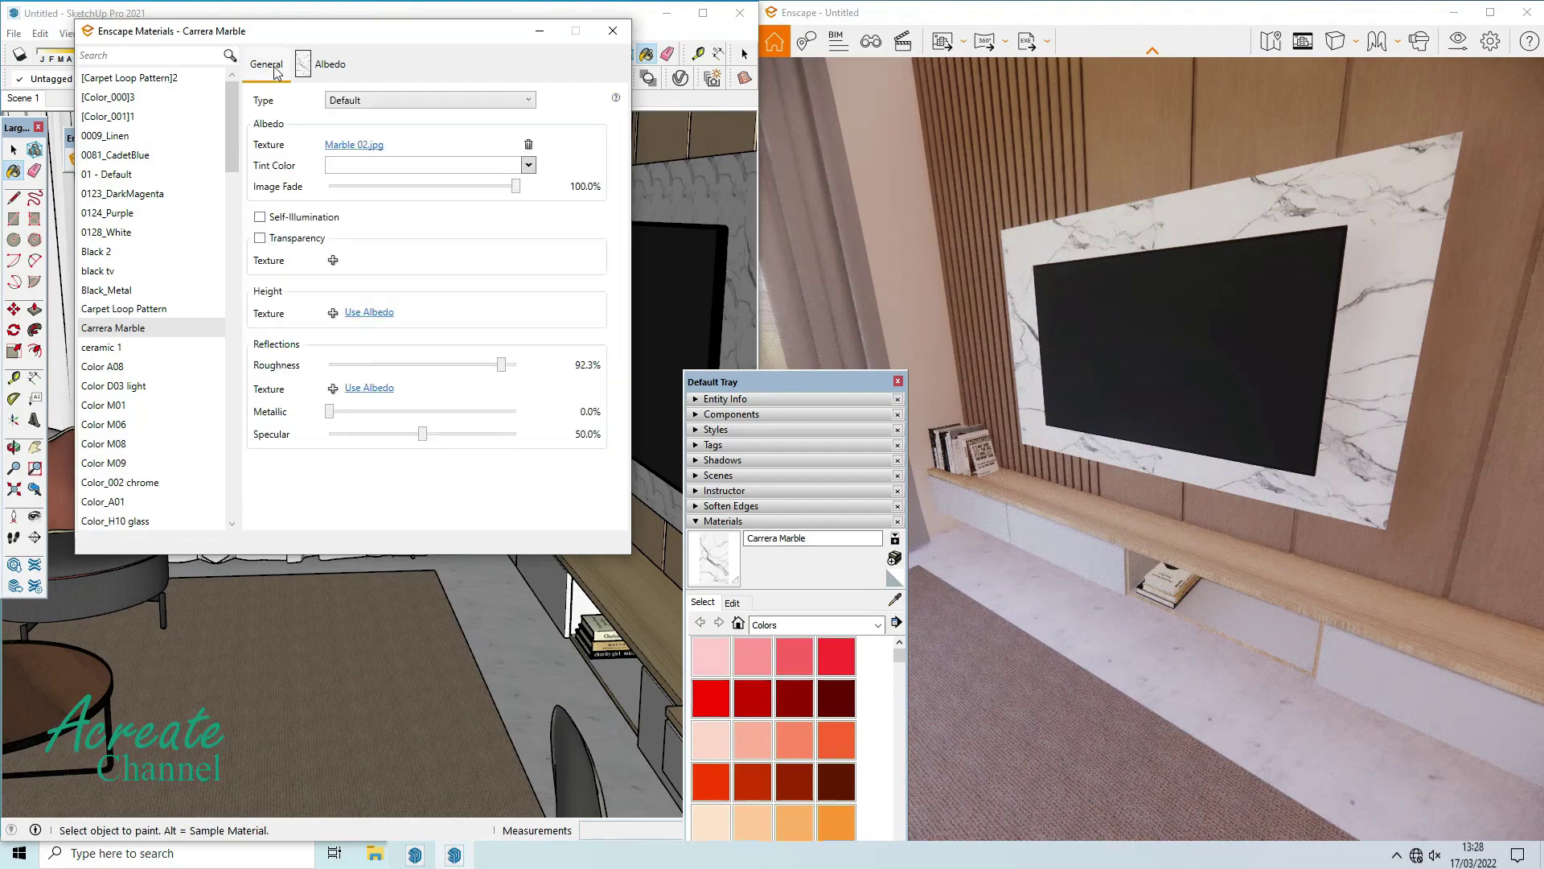
pyautogui.click(359, 389)
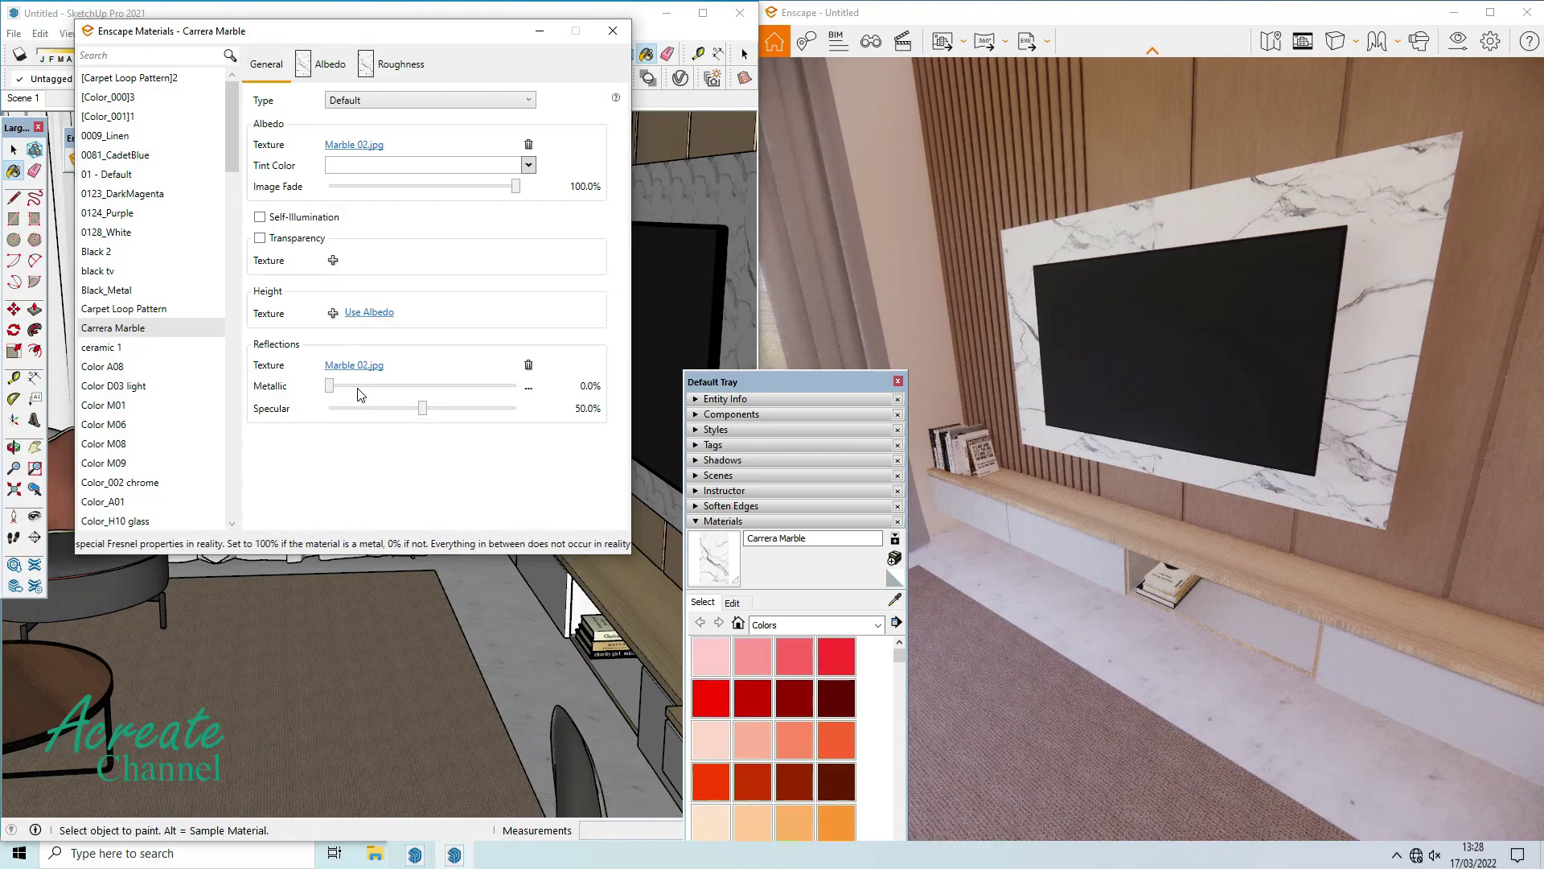
# Lower black tv roughness to 8.2% and the Display screen roughness to 14.2%.
pyautogui.click(895, 600)
pyautogui.click(724, 239)
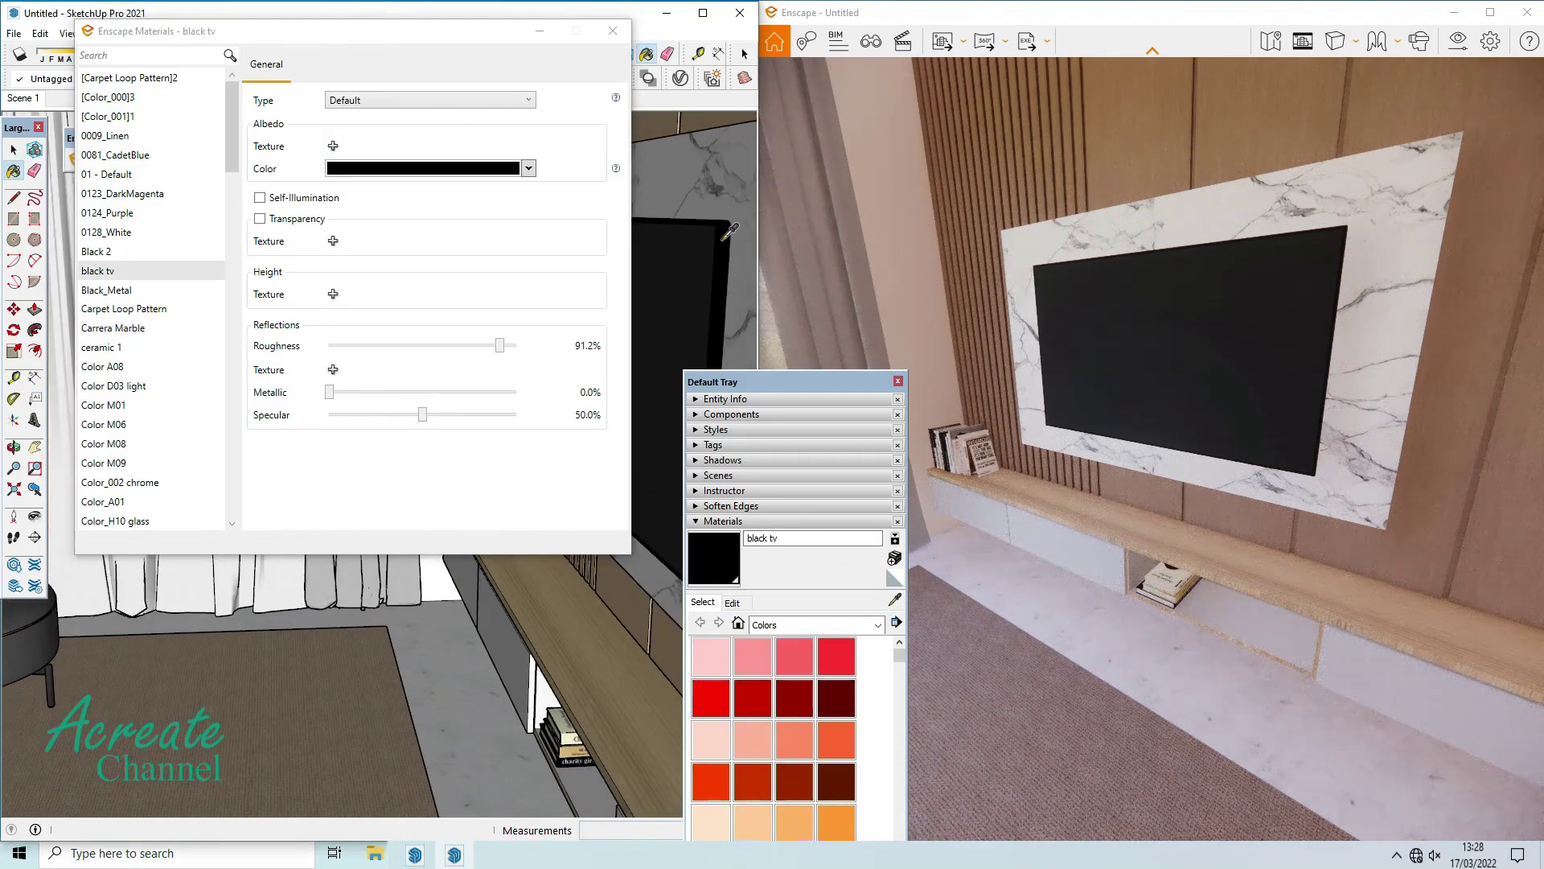
pyautogui.moveTo(499, 345); pyautogui.dragTo(344, 345)
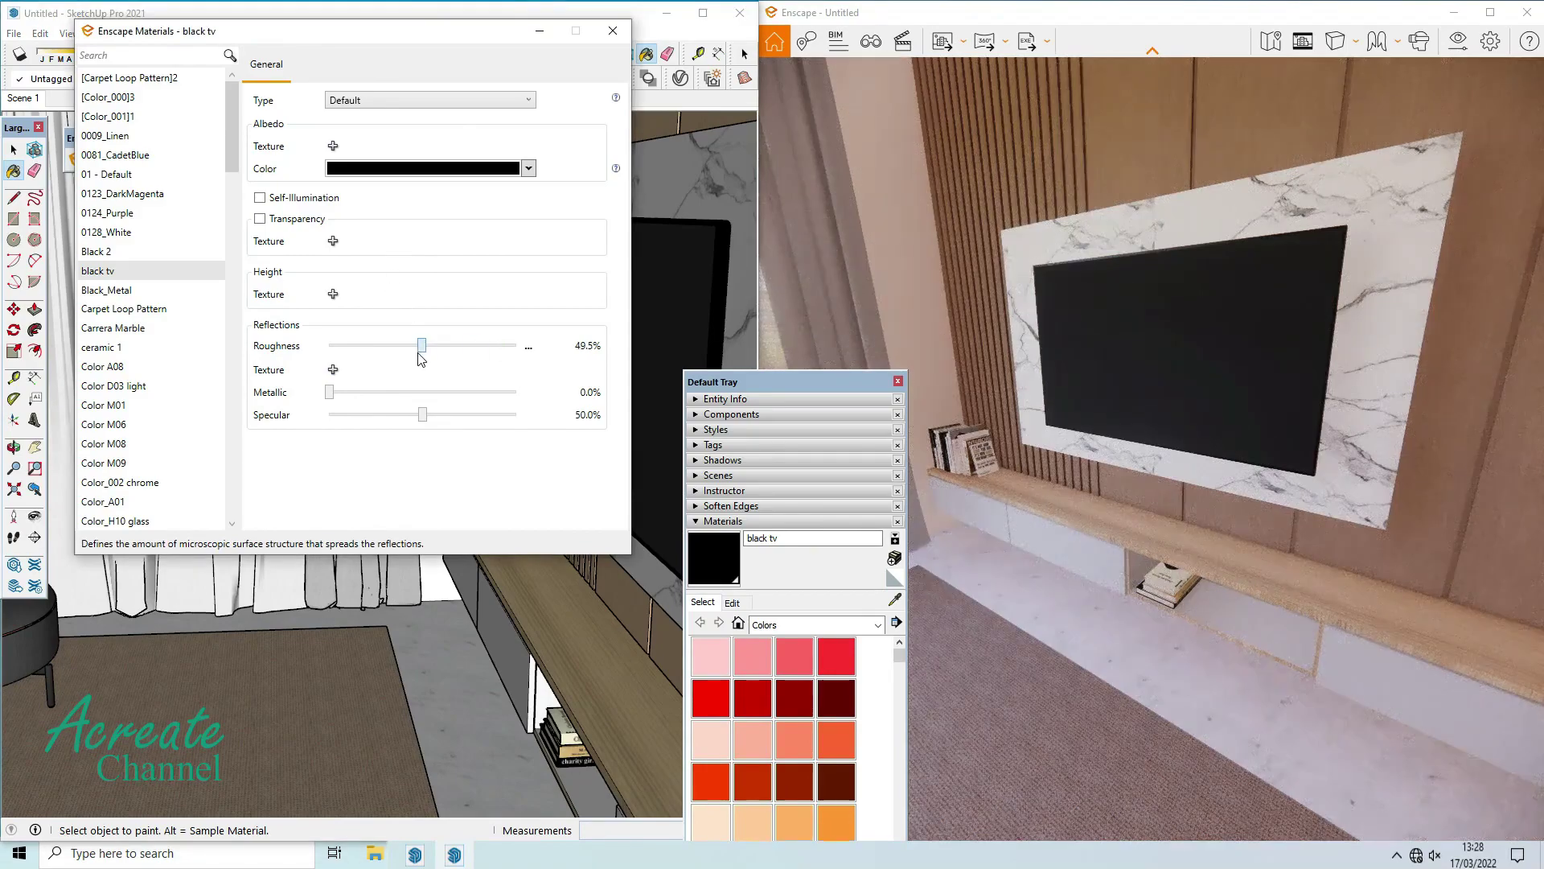
pyautogui.click(894, 595)
pyautogui.click(676, 298)
pyautogui.moveTo(500, 345); pyautogui.dragTo(363, 345)
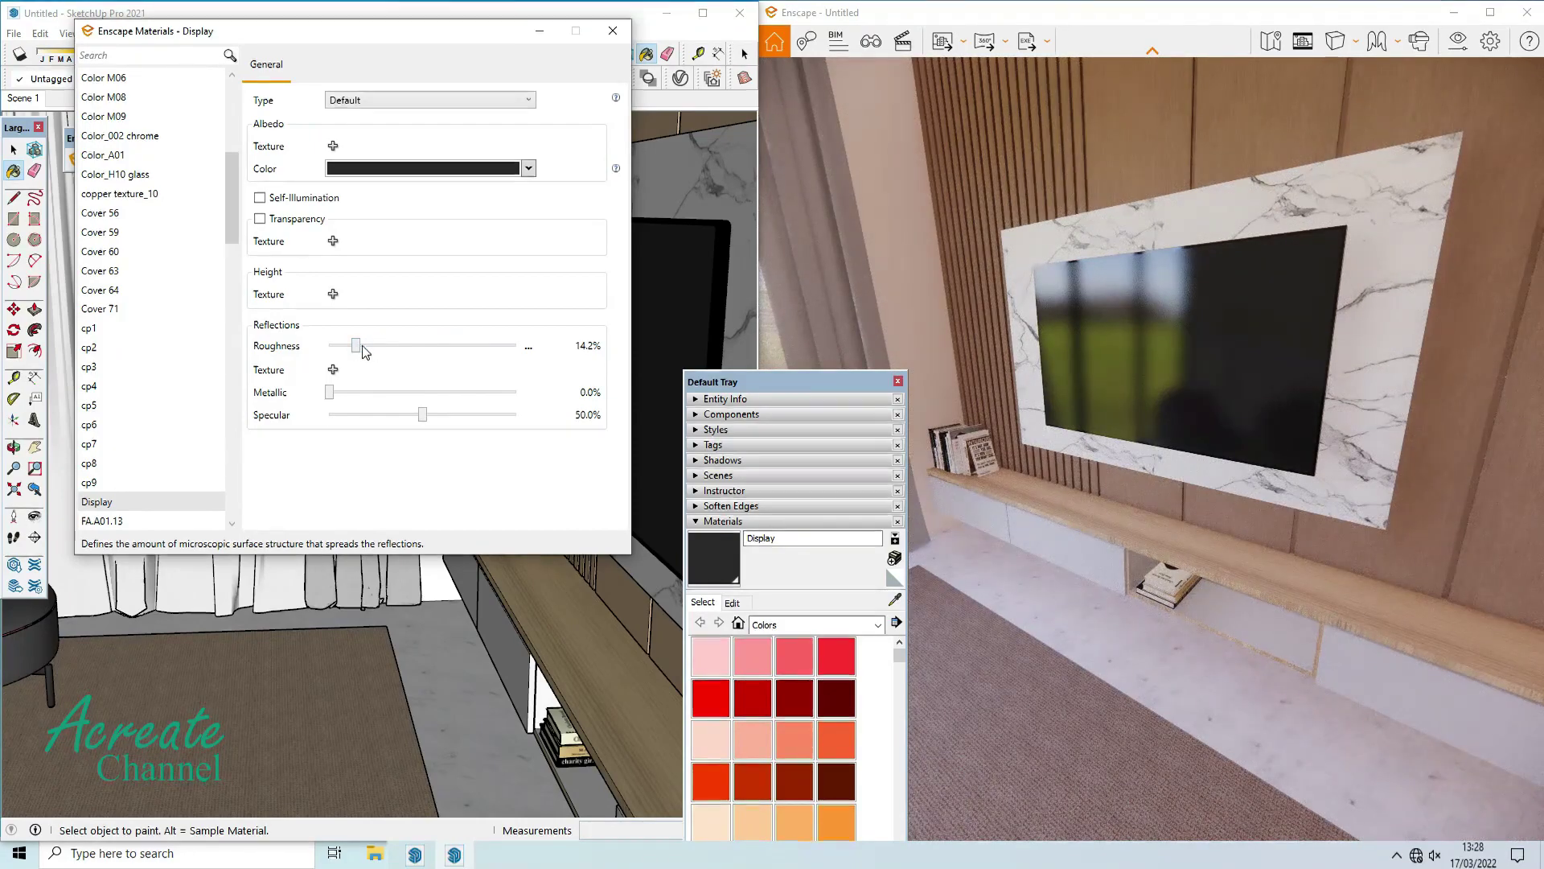
# Close the material editor and fly the Scene 1 camera up toward the chandelier.
pyautogui.click(612, 32)
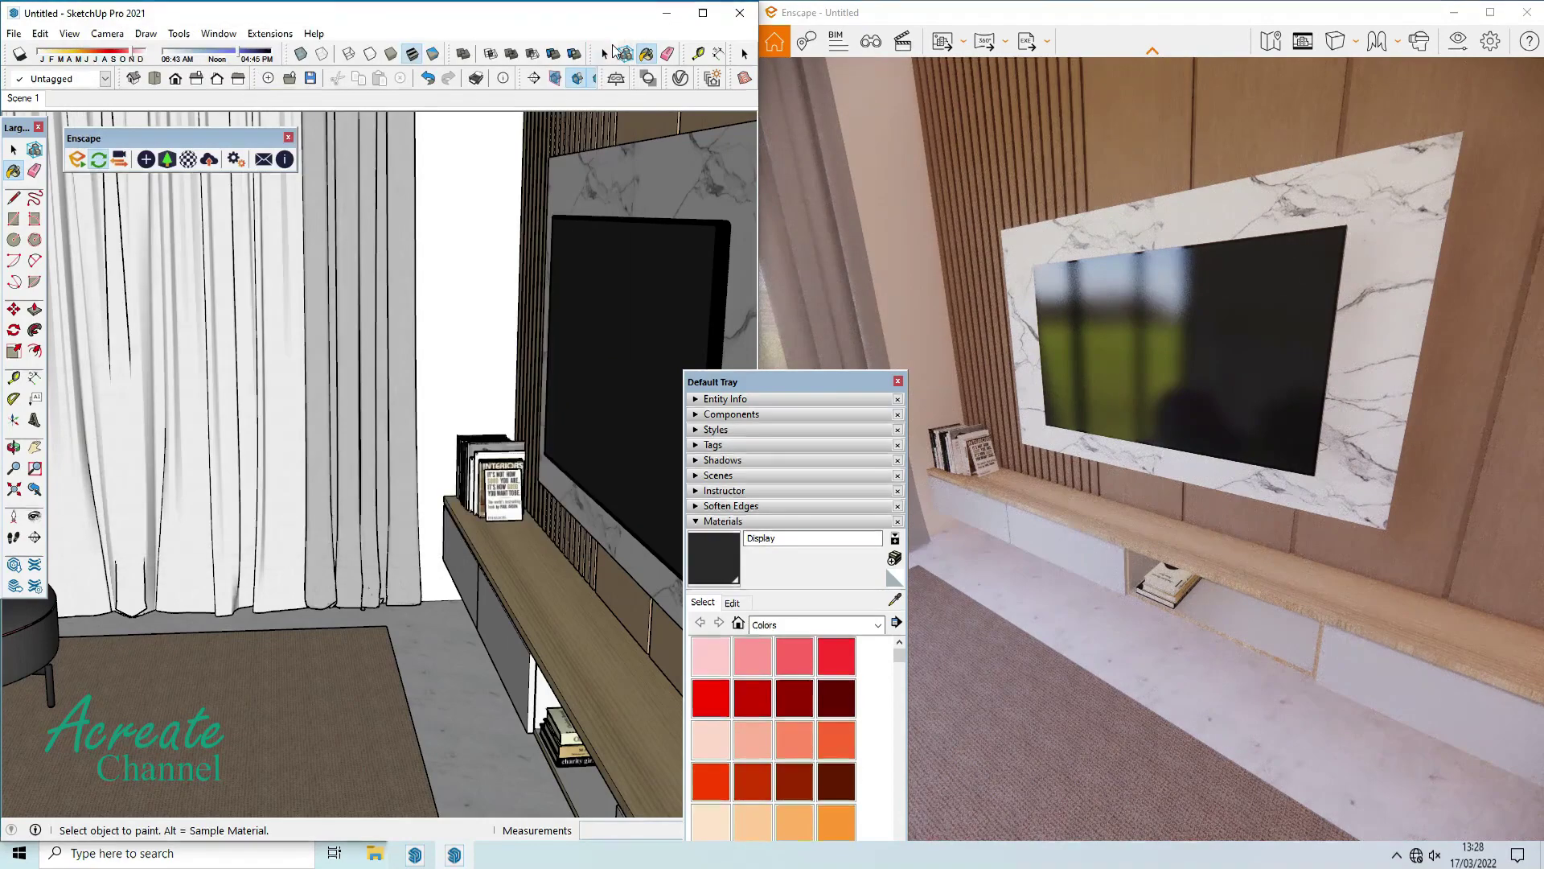
pyautogui.click(17, 103)
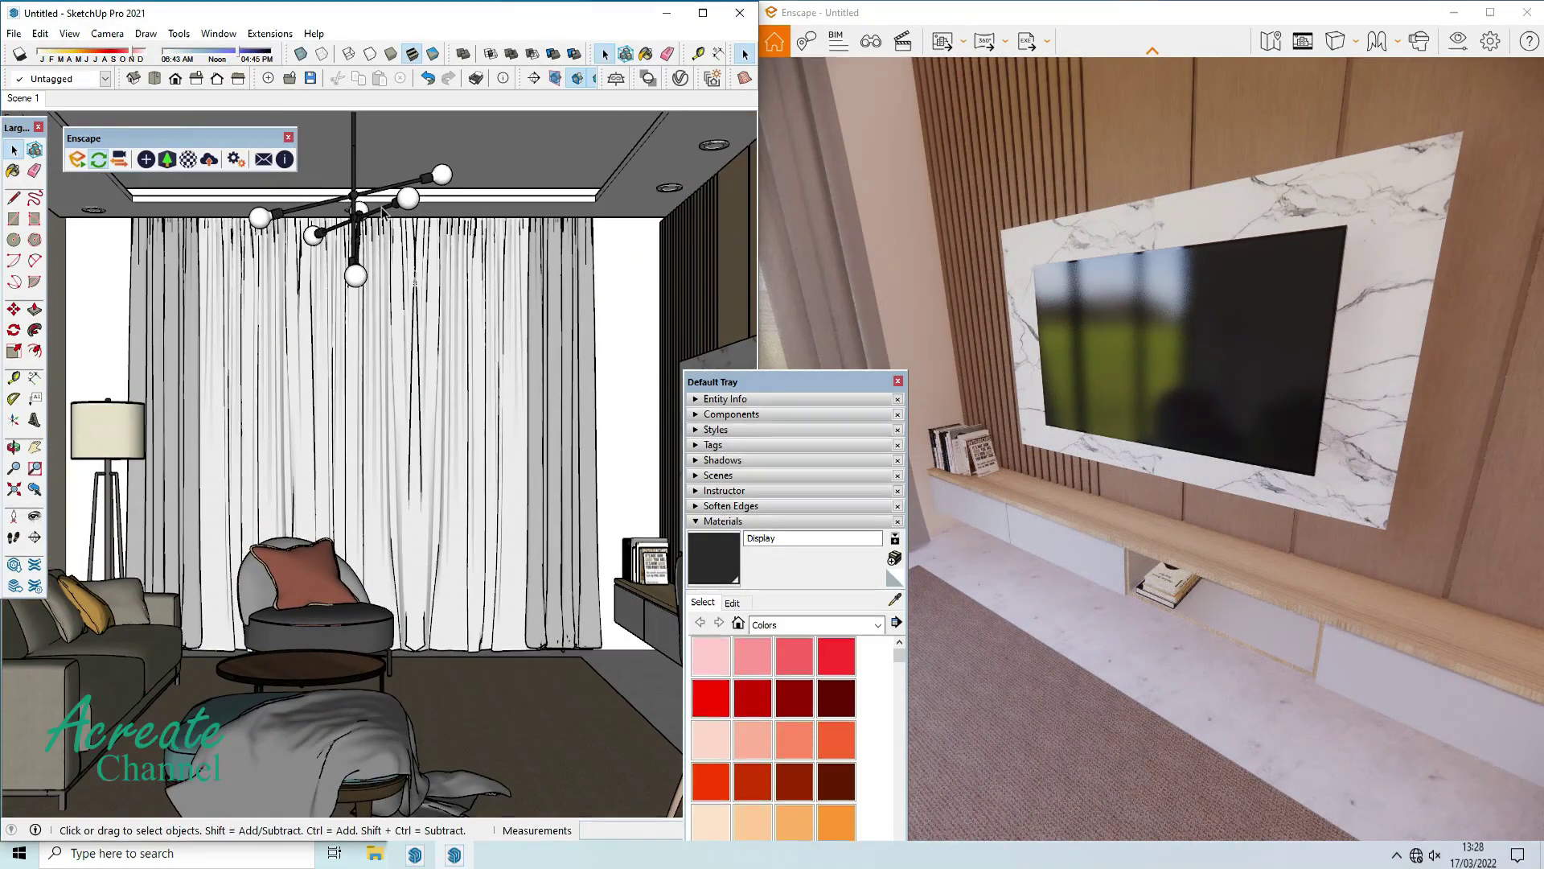
pyautogui.moveTo(1080, 346); pyautogui.dragTo(965, 354)
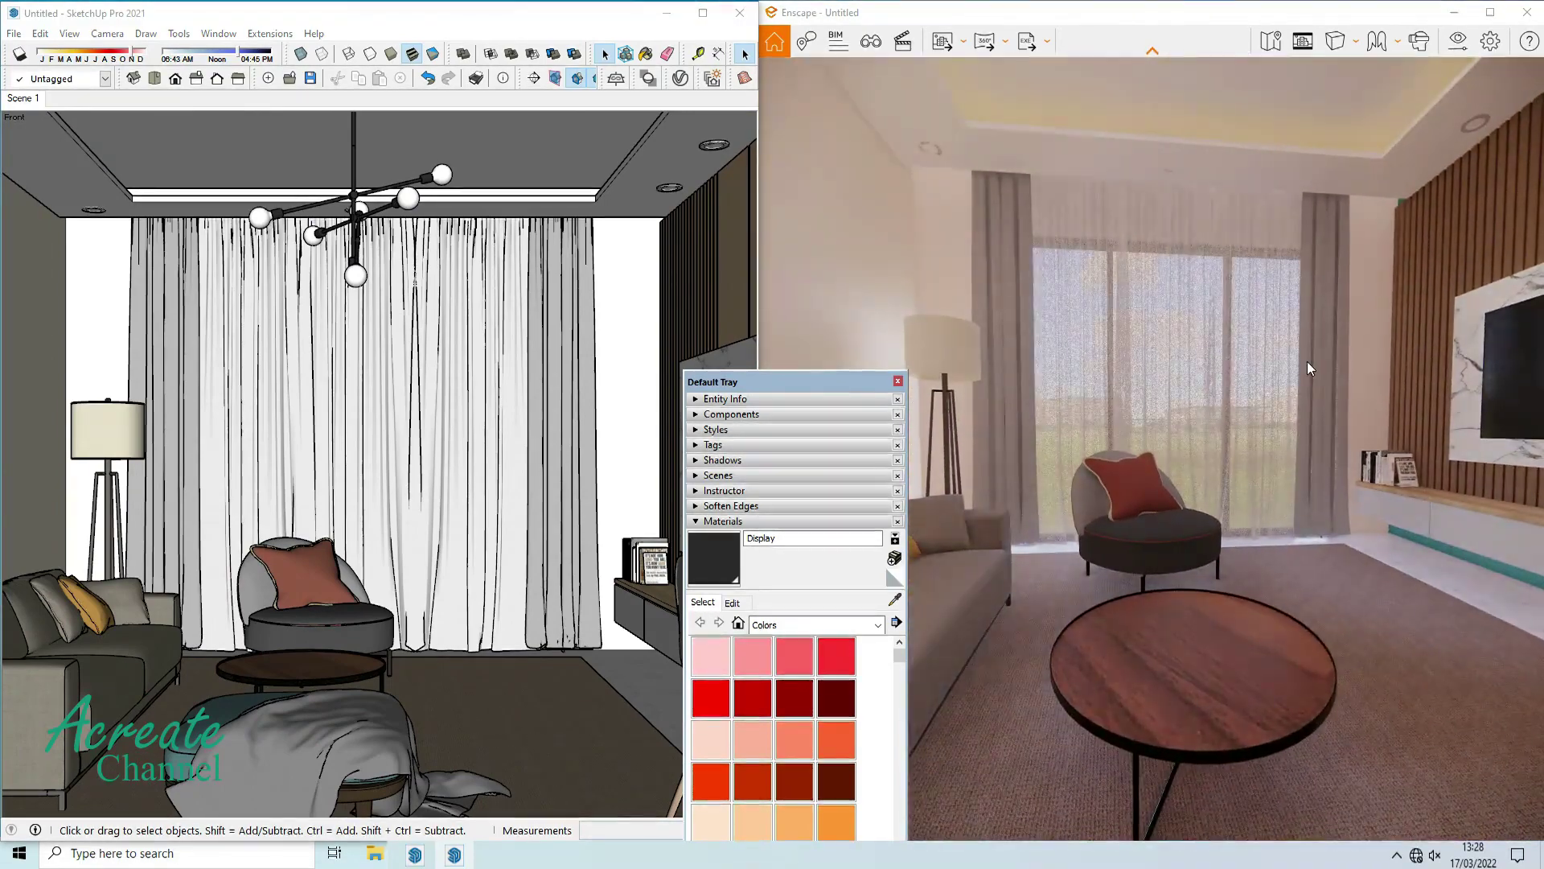
pyautogui.press('e')
pyautogui.press('d')
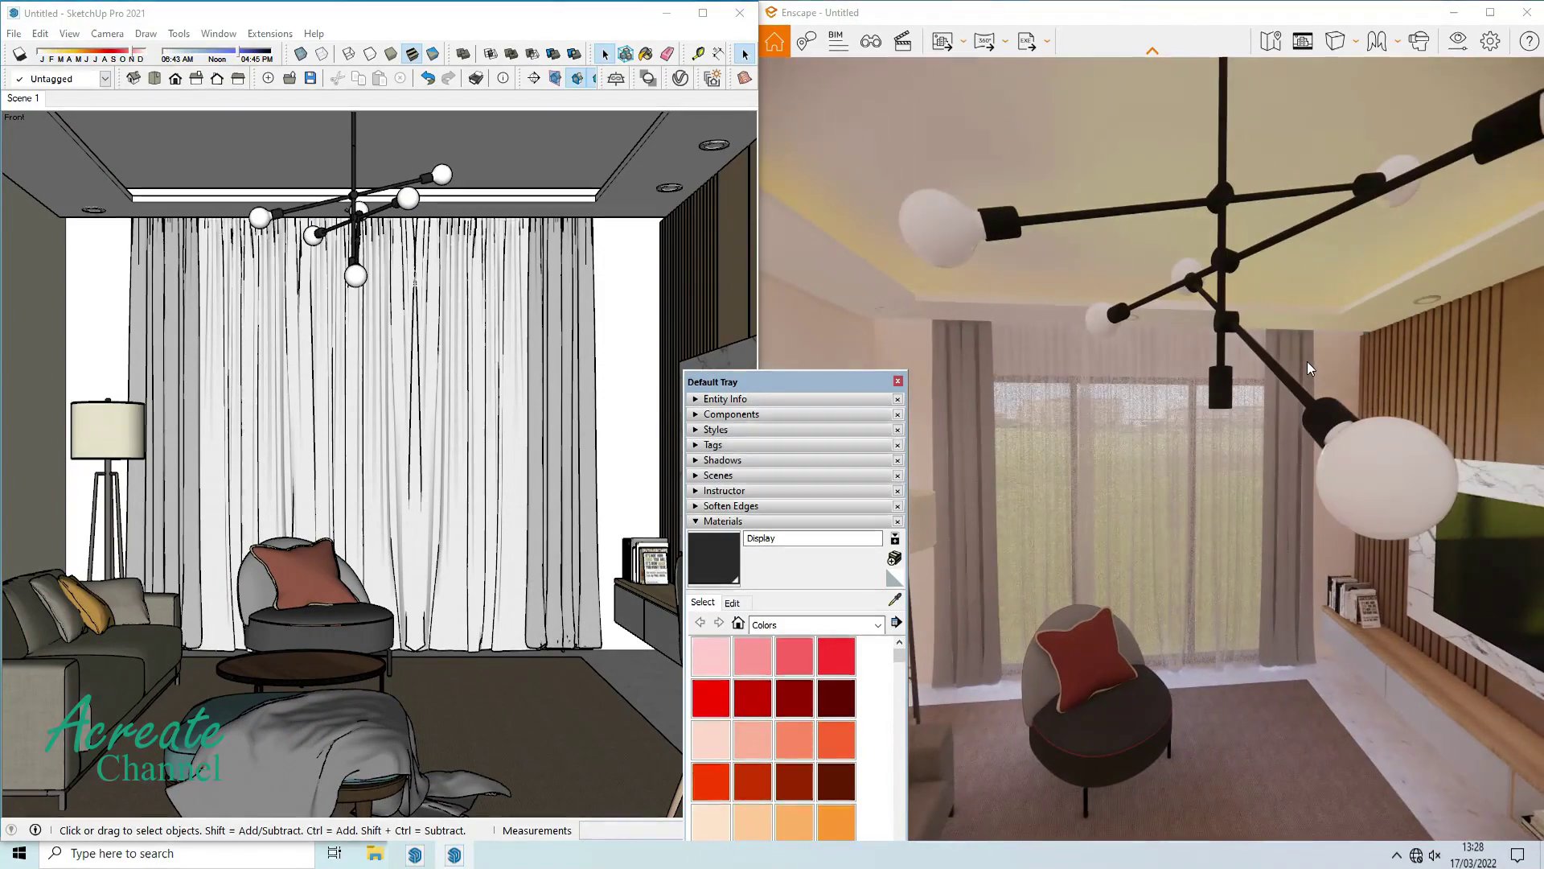
# Make the RM - Vidro Lampada bulb glass self-illuminate at 13232 cd/m².
pyautogui.click(894, 600)
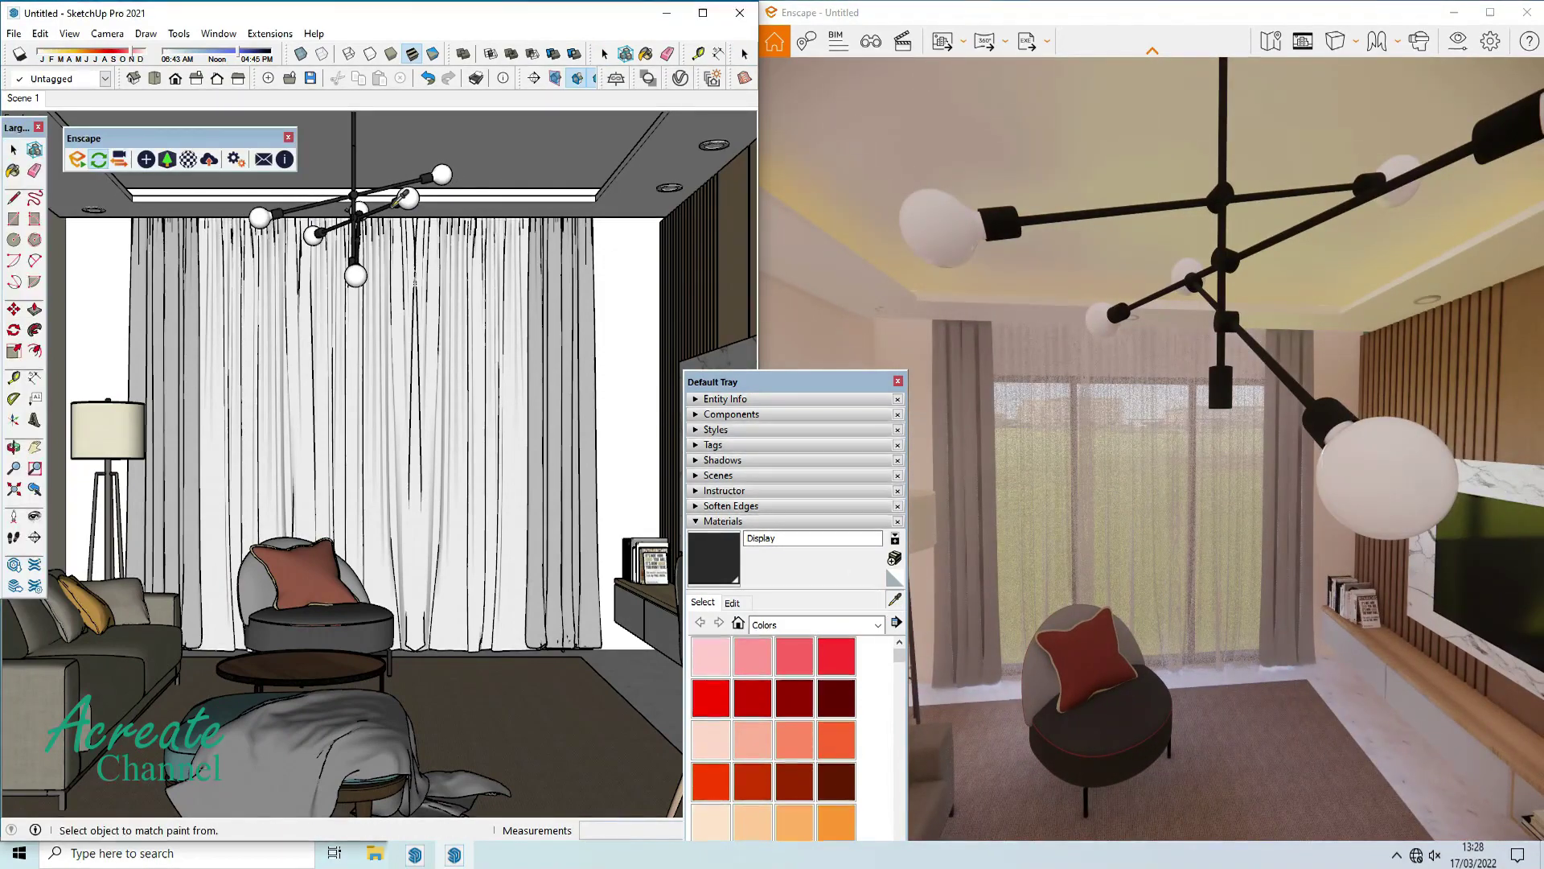
pyautogui.scroll(2, 400, 198)
pyautogui.click(435, 194)
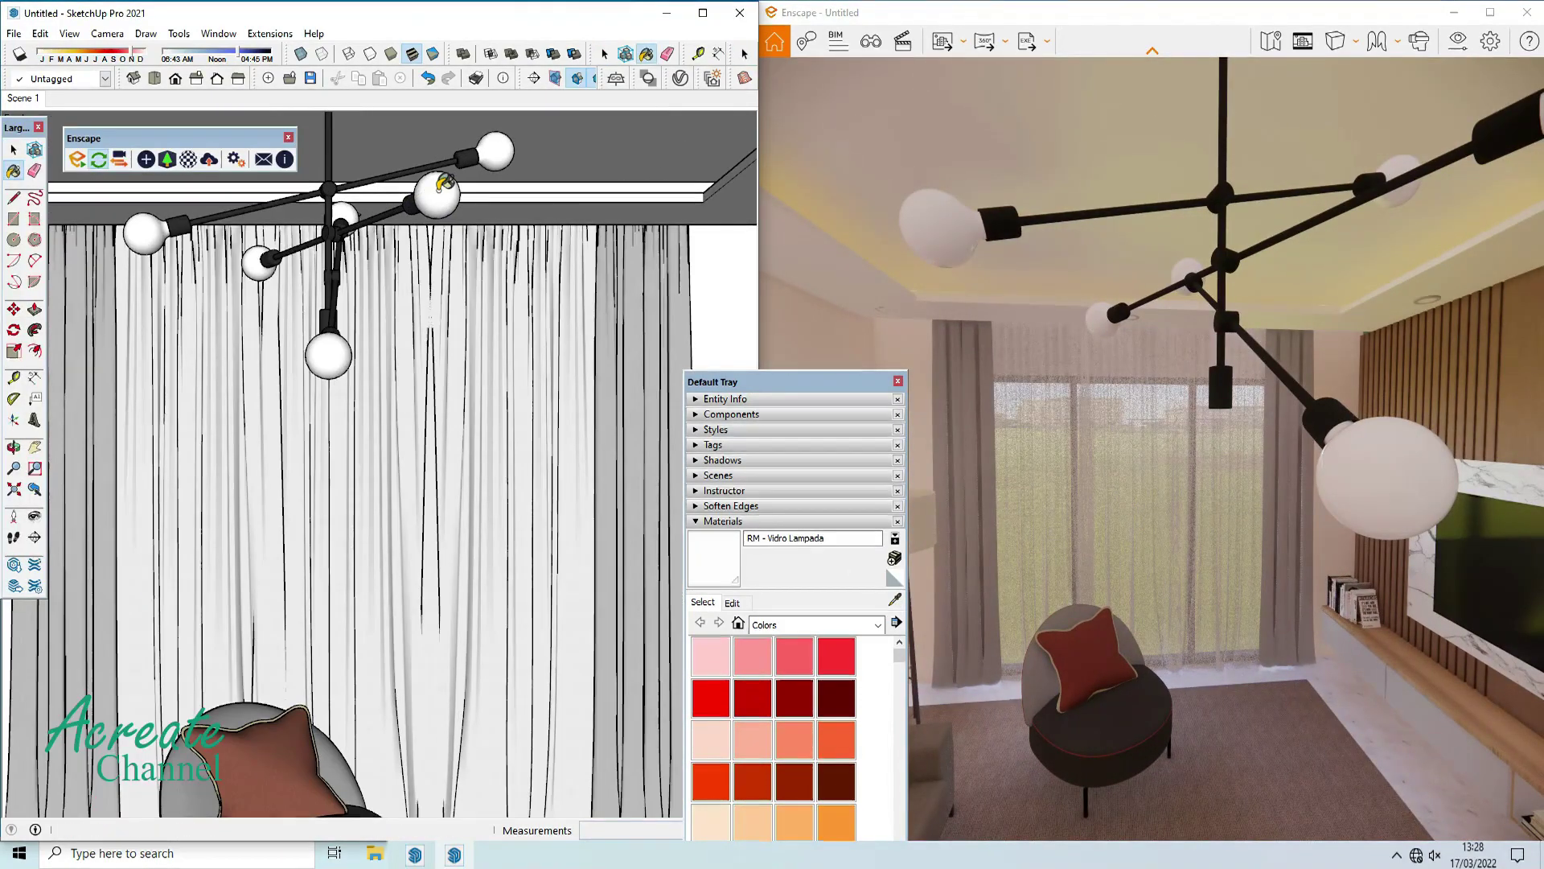
pyautogui.click(188, 160)
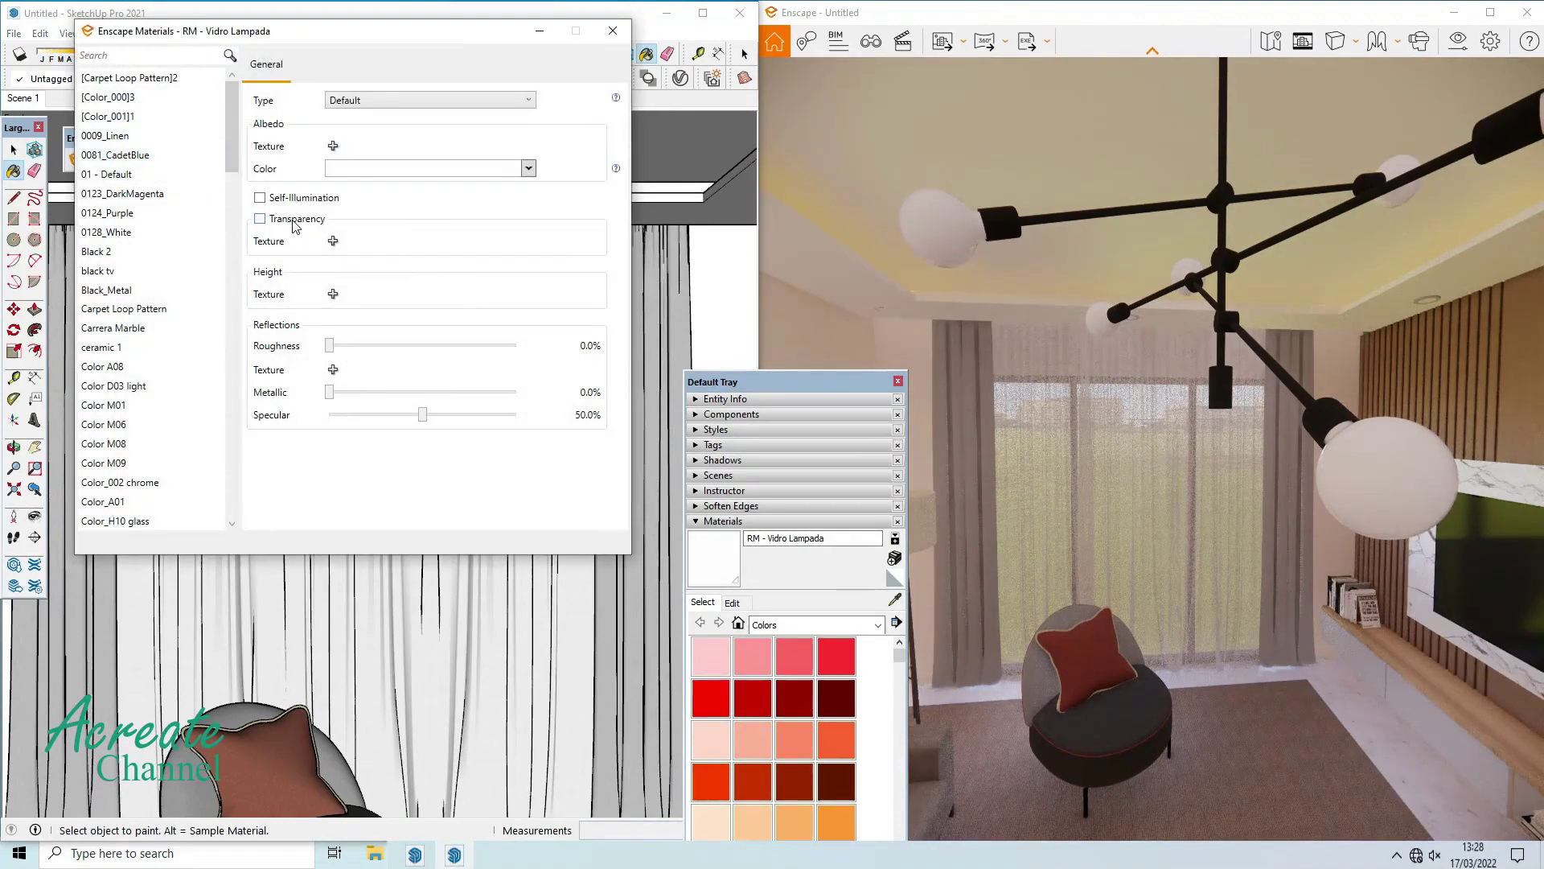
pyautogui.click(260, 198)
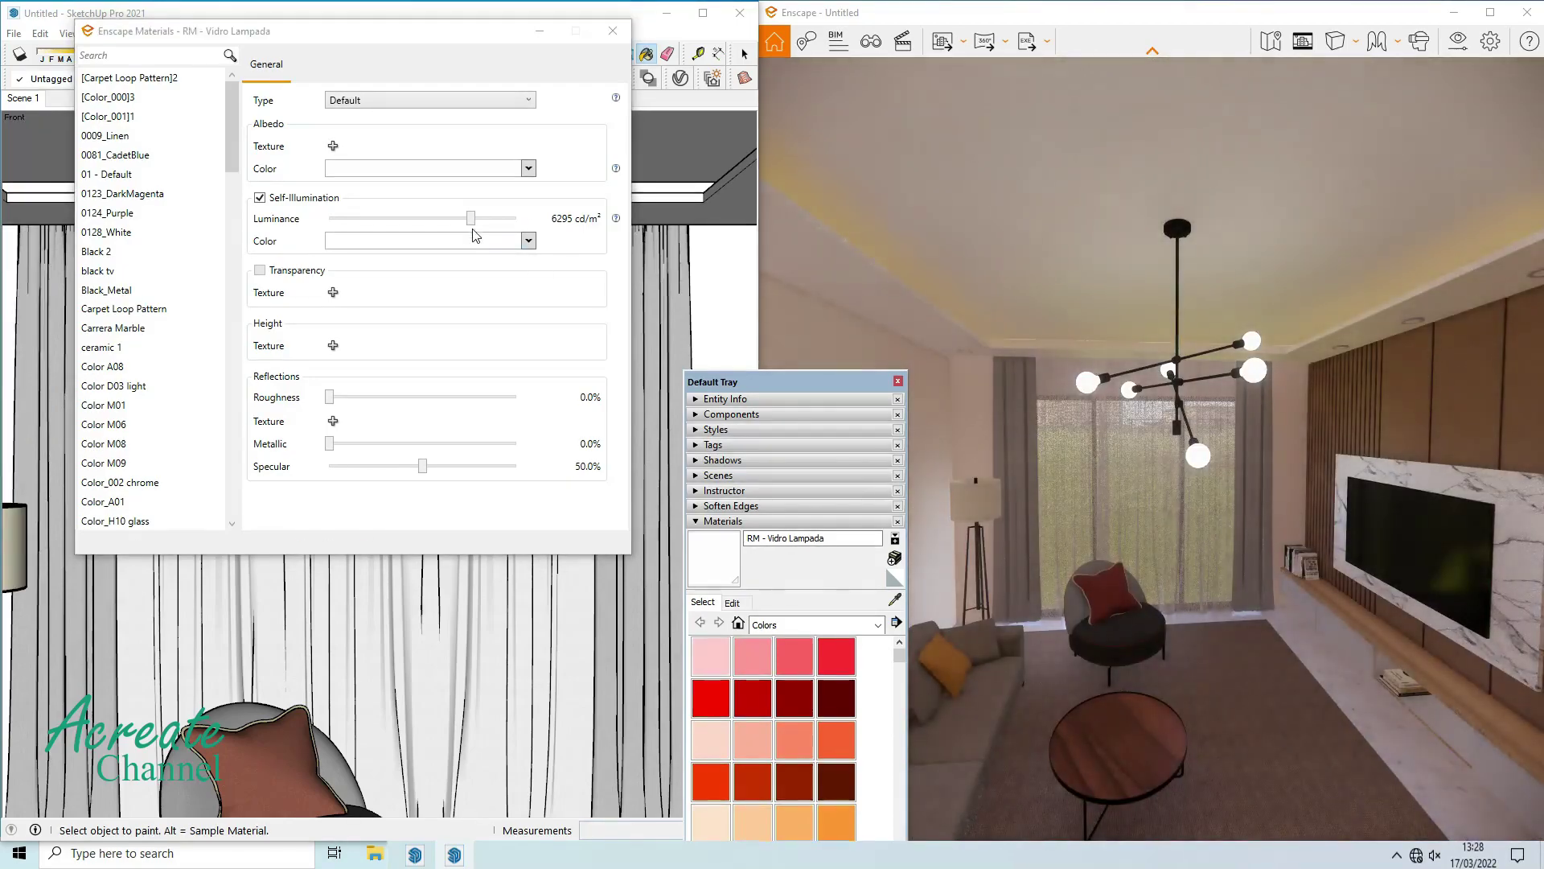
pyautogui.moveTo(471, 218); pyautogui.dragTo(486, 225)
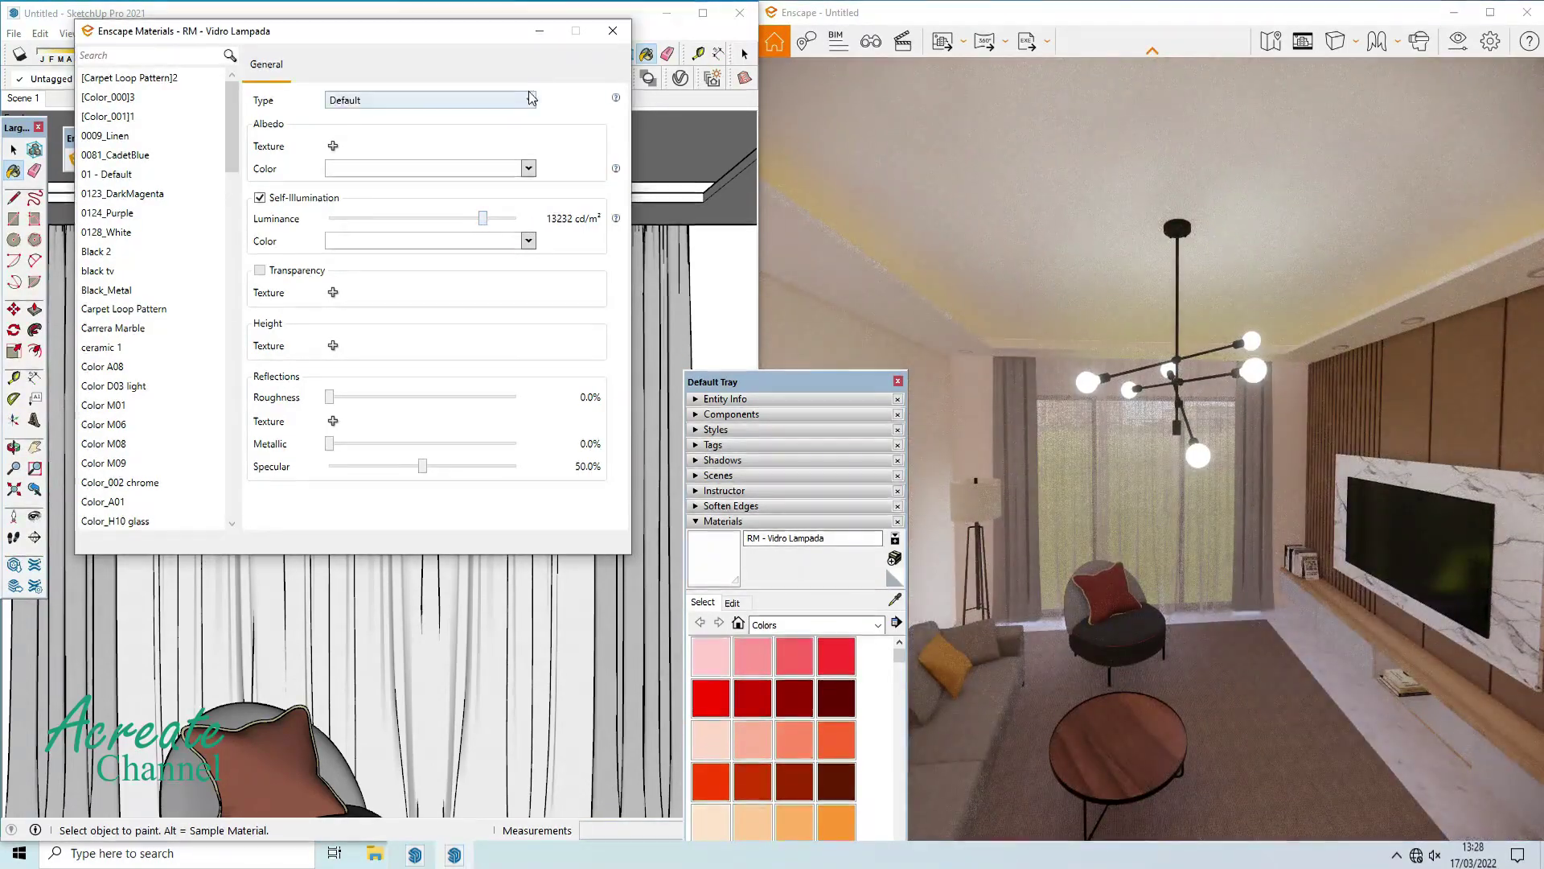
pyautogui.moveTo(495, 50); pyautogui.dragTo(488, 397)
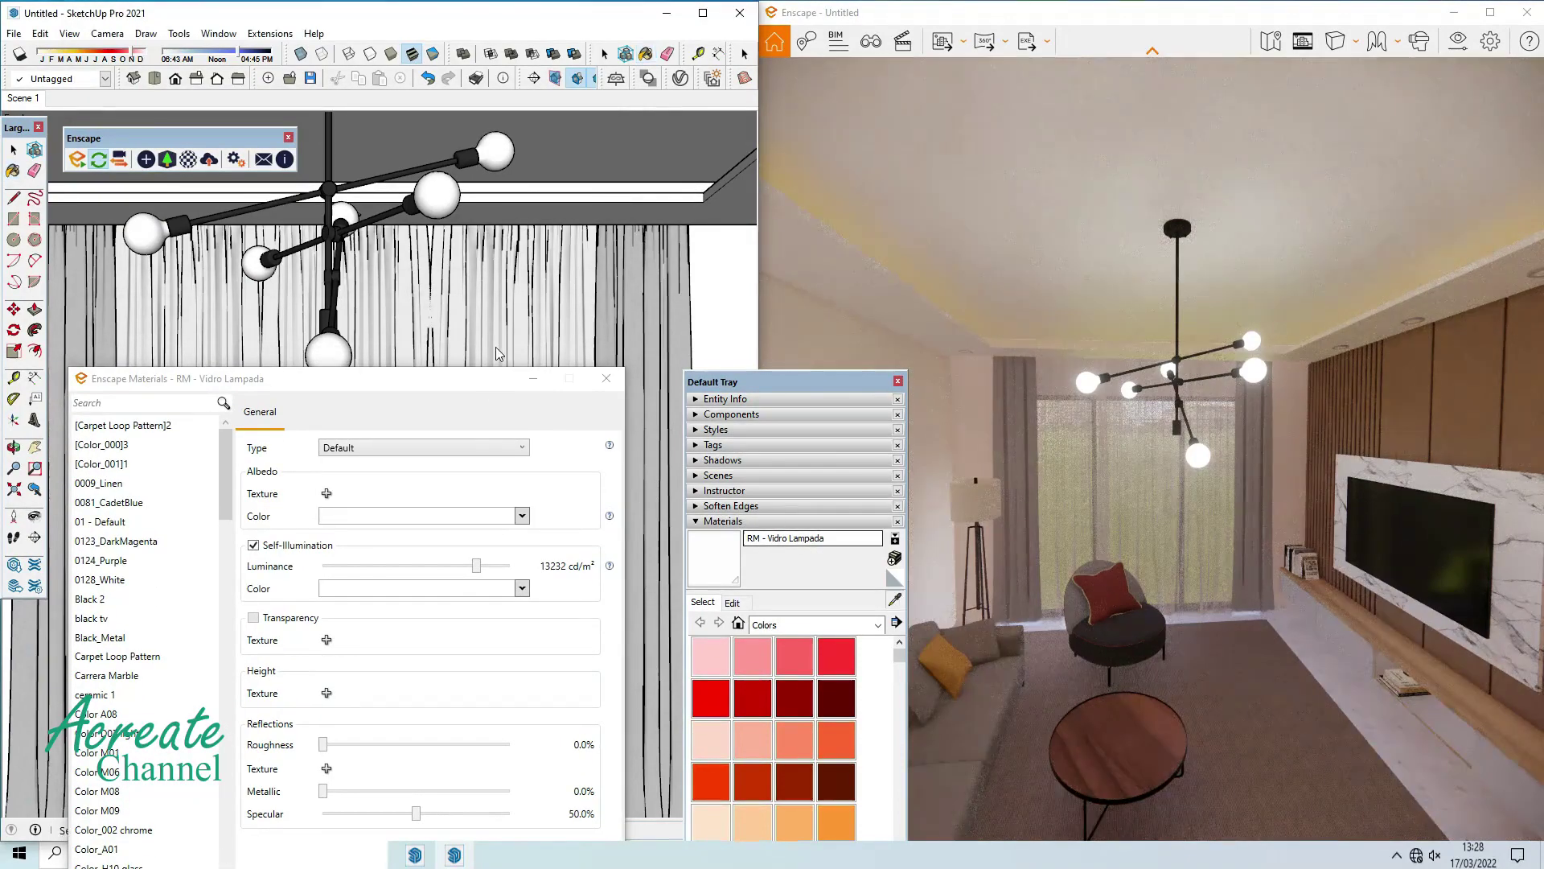
# Name the chandelier frame material RM - Preto metal and tint it grey #515151.
pyautogui.click(338, 176)
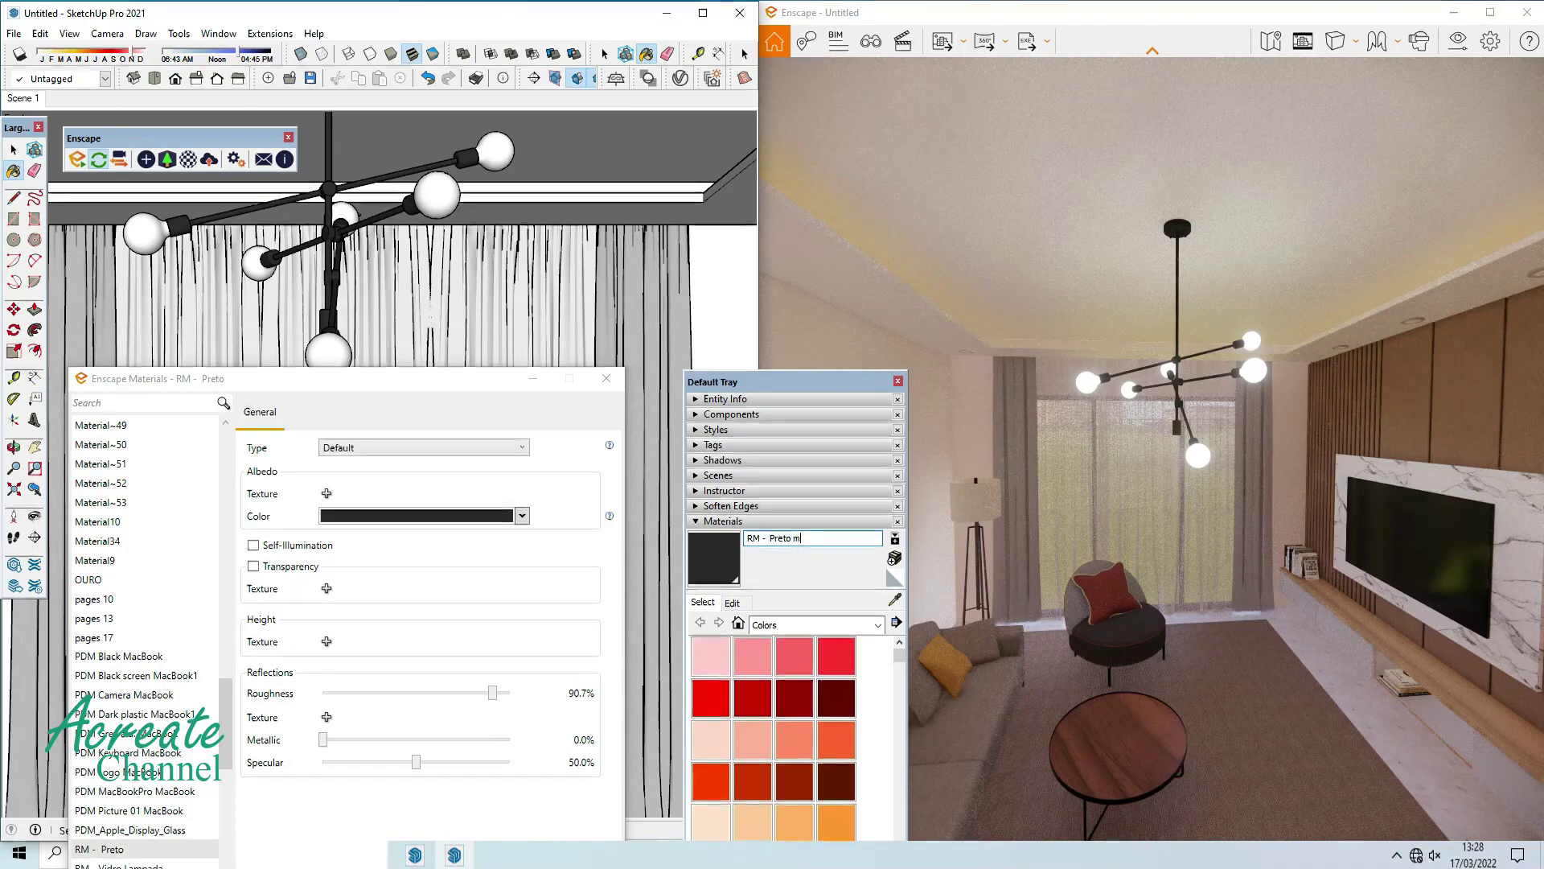
pyautogui.press('Return')
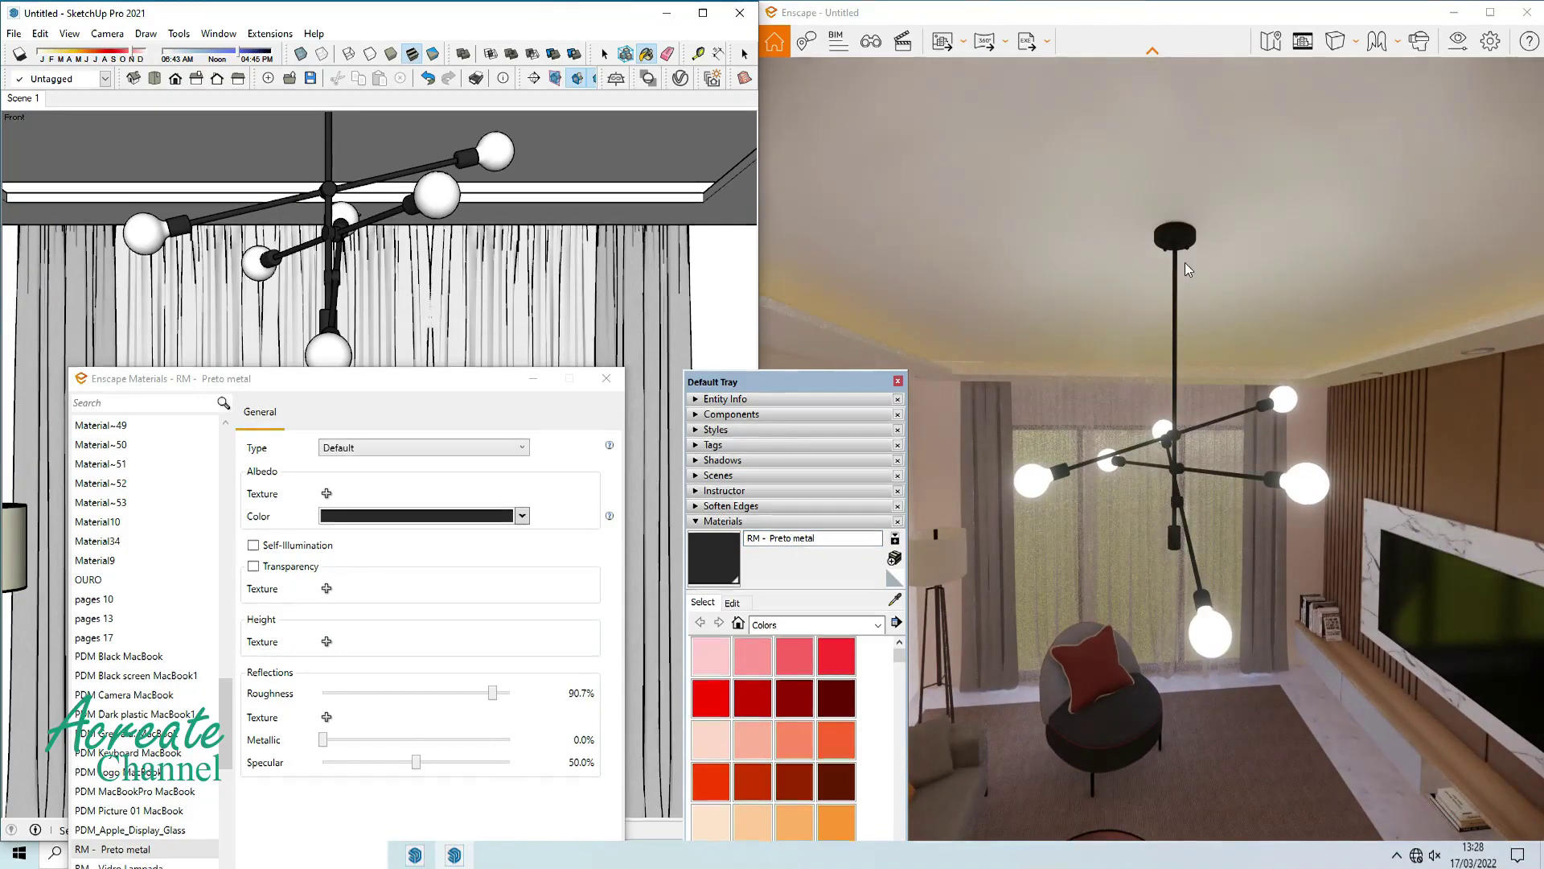
pyautogui.click(522, 516)
pyautogui.click(396, 536)
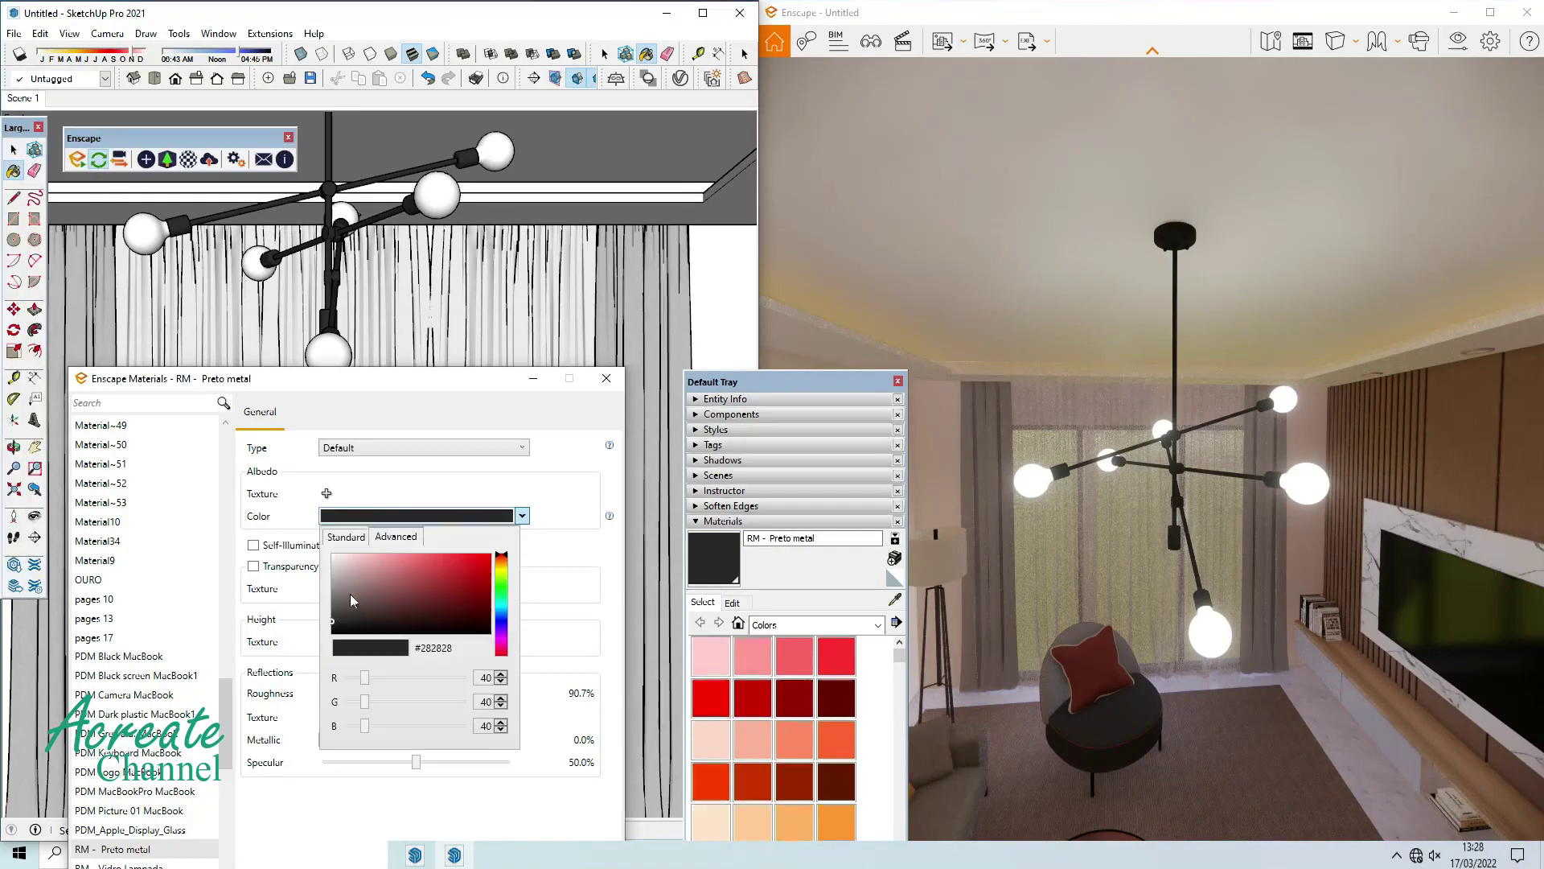
pyautogui.click(335, 614)
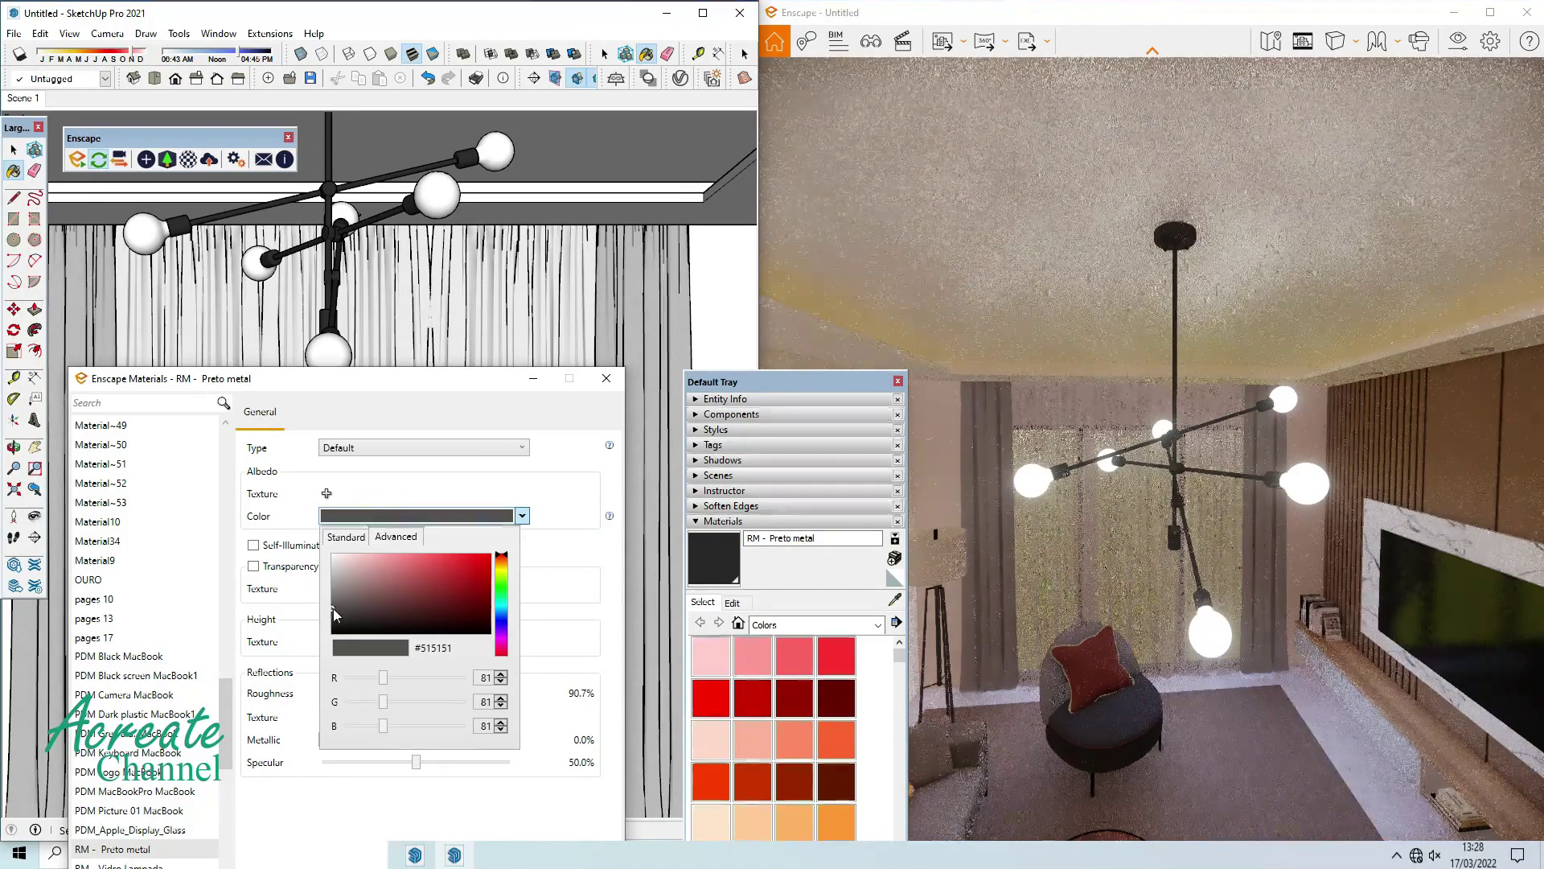
pyautogui.click(1199, 439)
# Orbit and zoom the Enscape render to inspect the chandelier.
pyautogui.moveTo(1200, 439); pyautogui.dragTo(1142, 450)
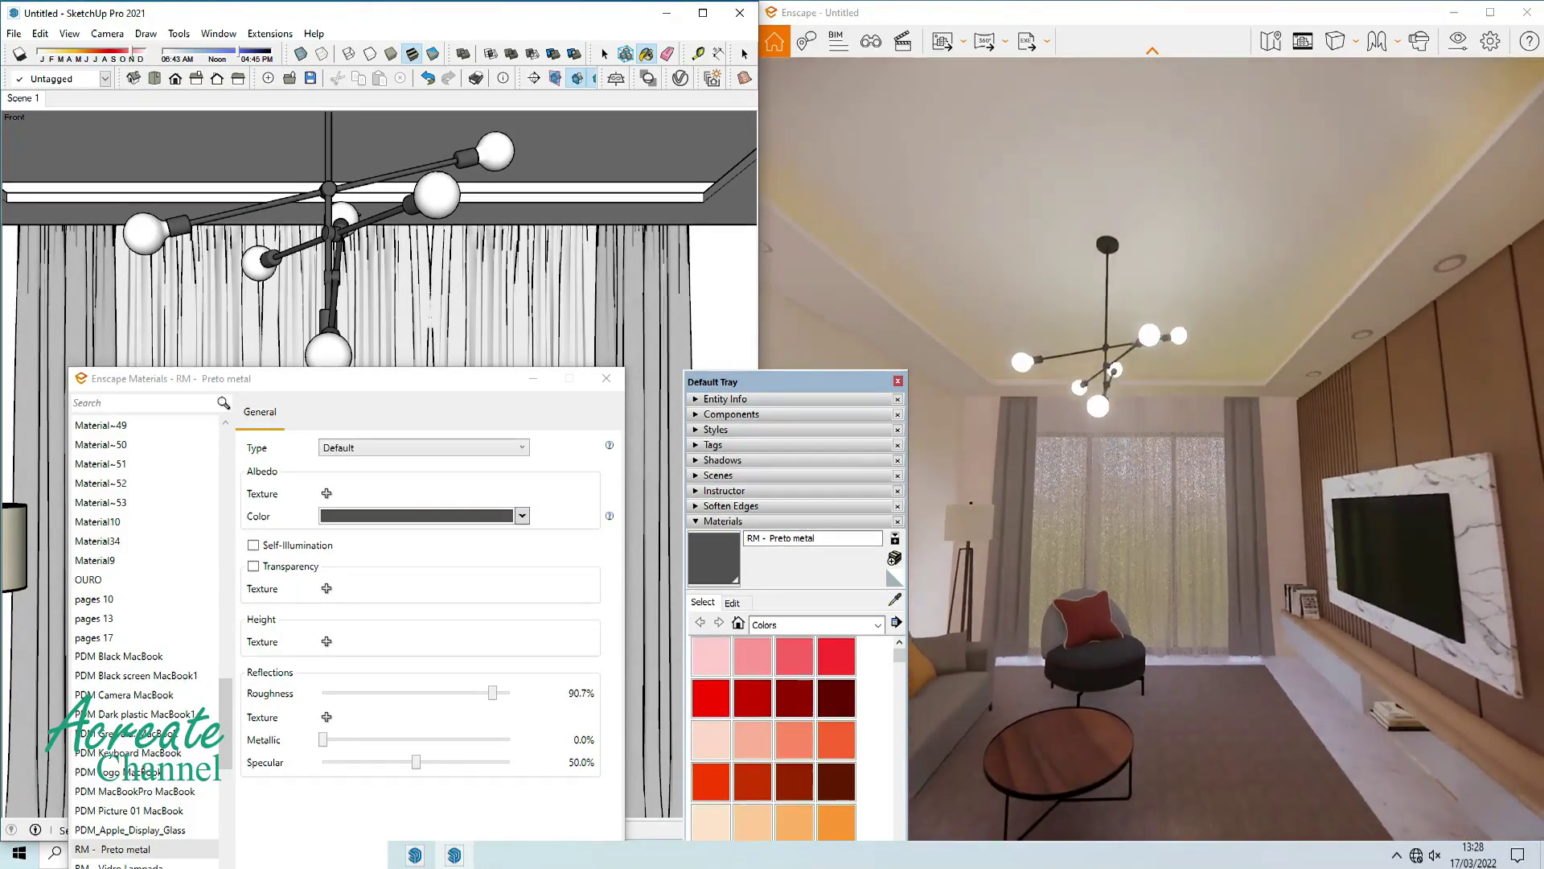
pyautogui.scroll(5, 1349, 407)
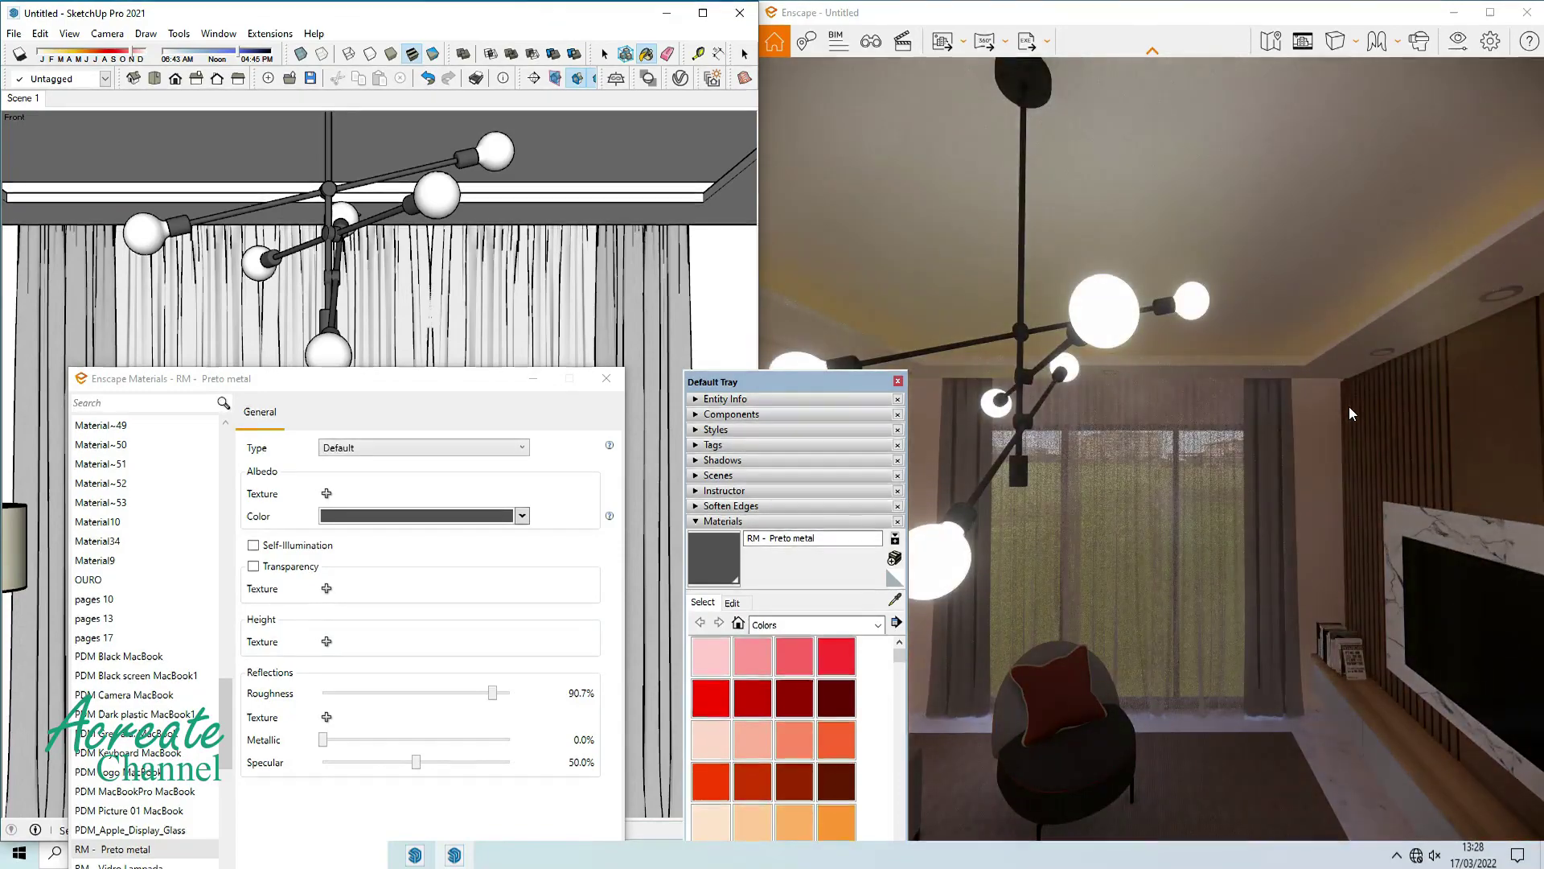
pyautogui.scroll(5, 1349, 407)
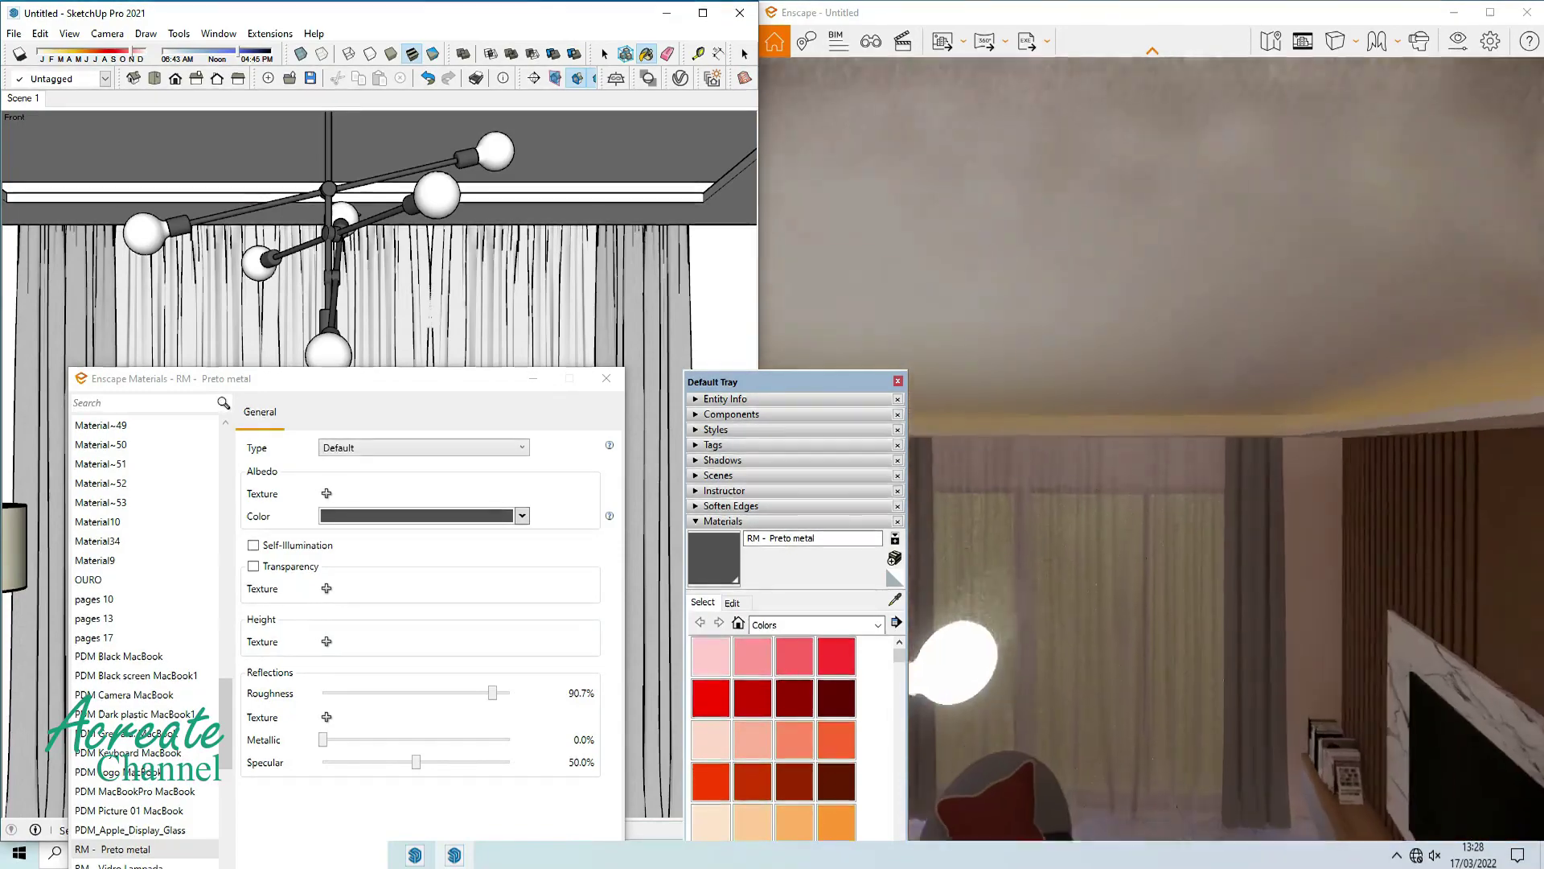
pyautogui.scroll(5, 1354, 413)
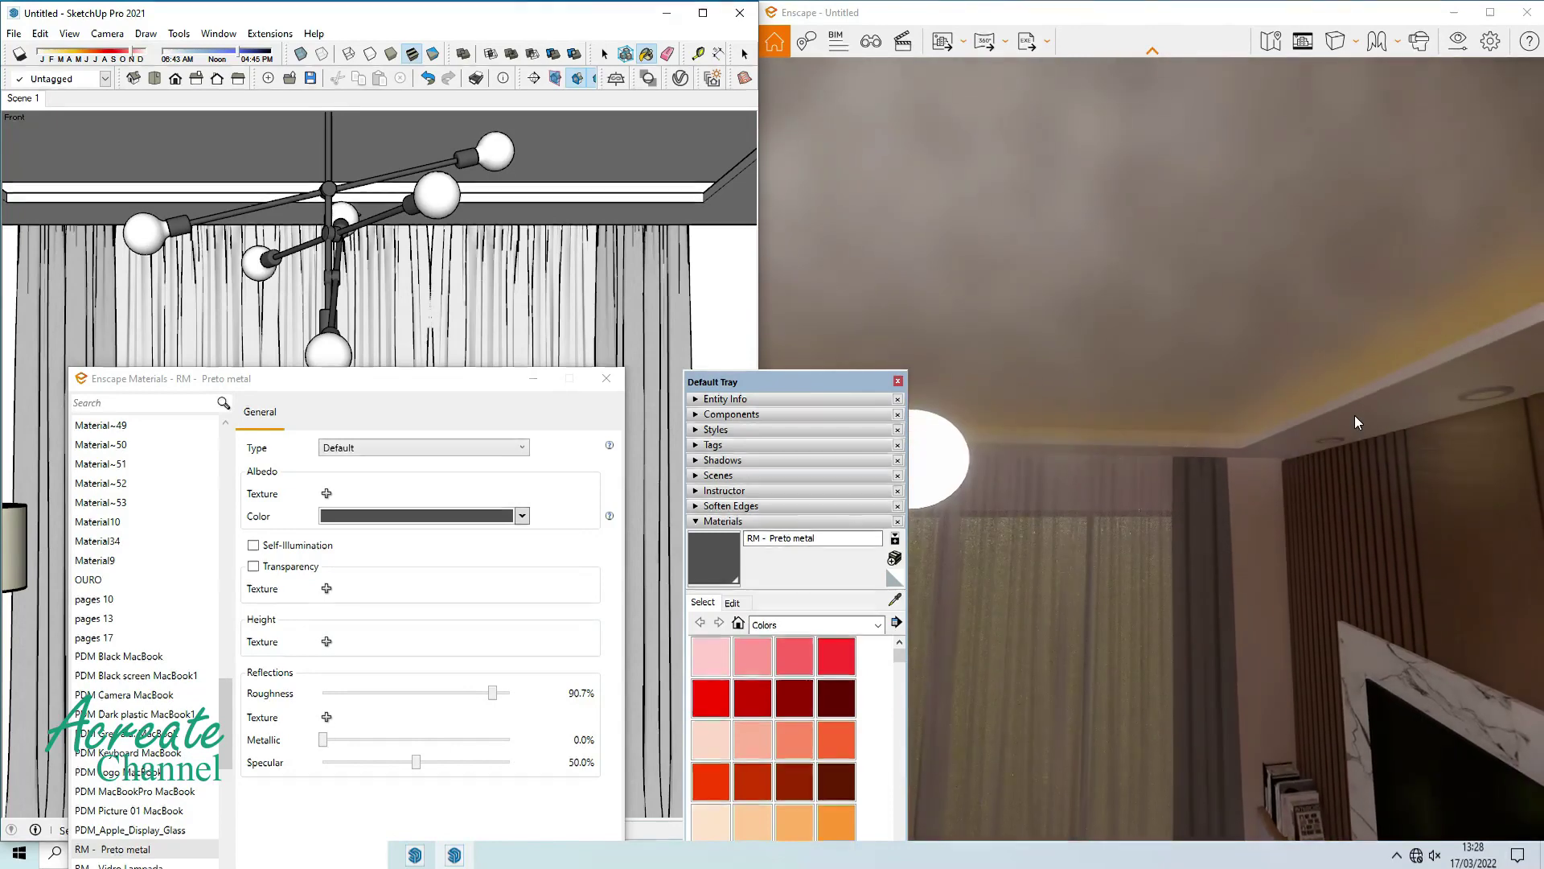
pyautogui.scroll(-5, 1356, 422)
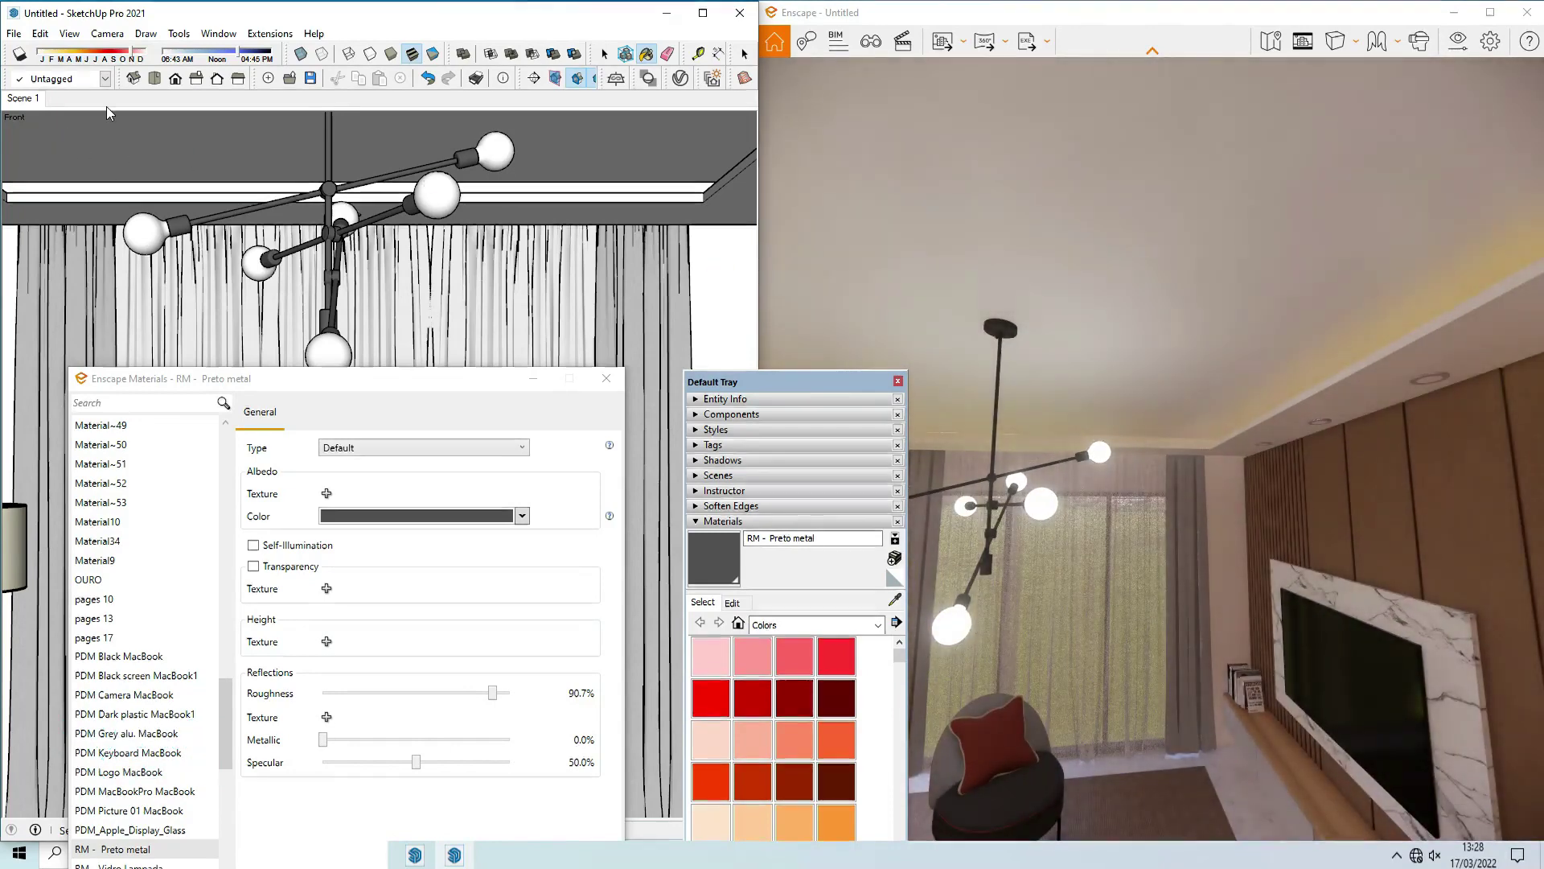
pyautogui.click(109, 113)
# Make the ceiling strip's light 1 material self-illuminate at 1682 cd/m².
pyautogui.click(14, 448)
pyautogui.moveTo(402, 282)
pyautogui.mouseDown()
pyautogui.moveTo(608, 362)
pyautogui.moveTo(657, 320)
pyautogui.moveTo(660, 354)
pyautogui.mouseUp()
pyautogui.press('h')
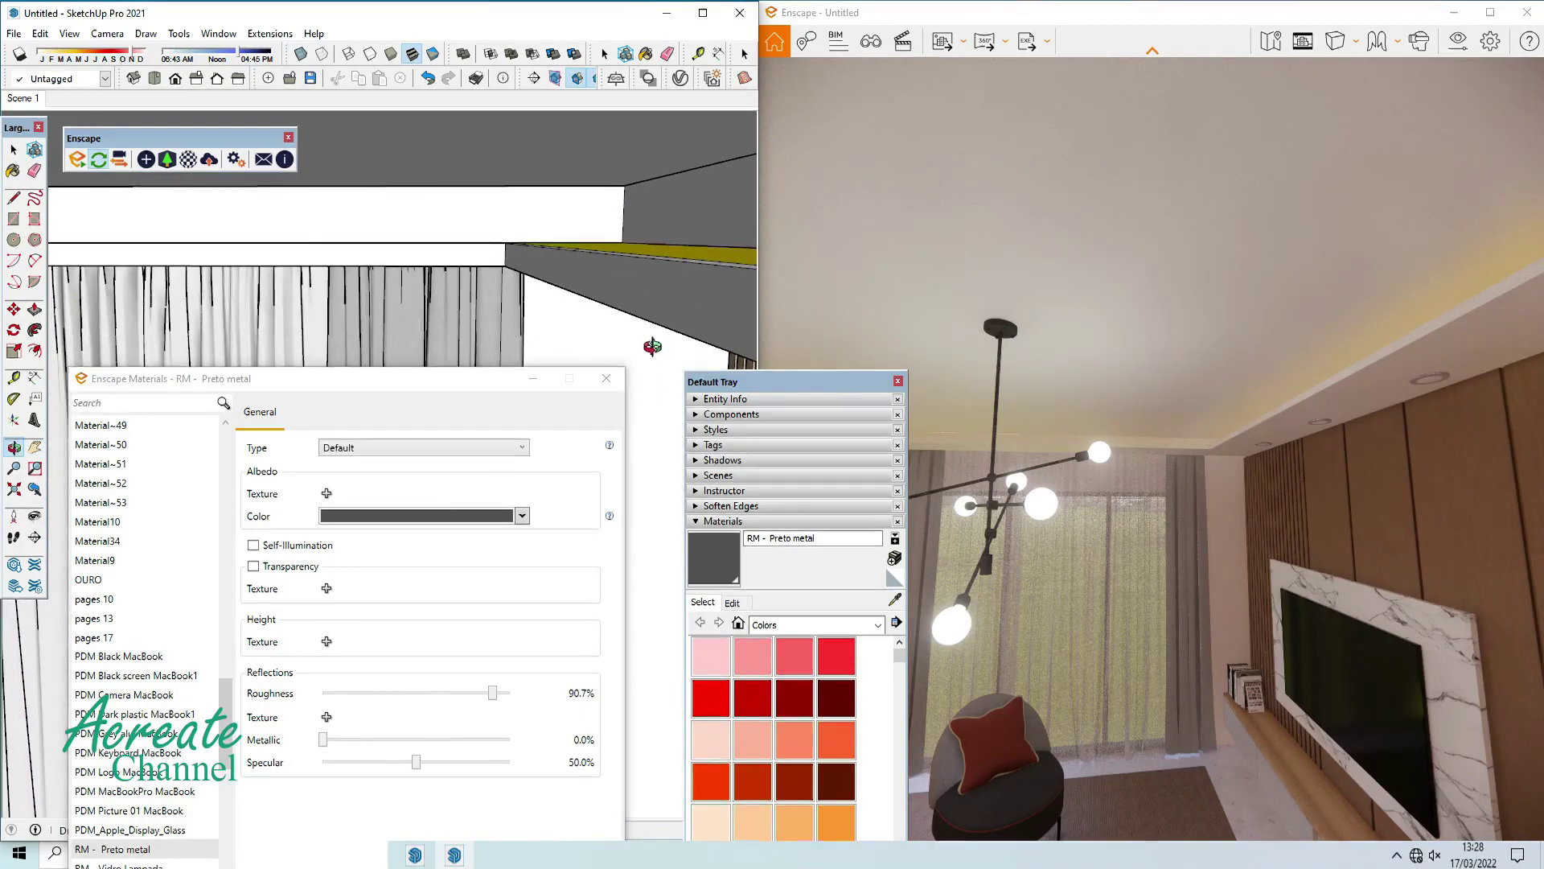
pyautogui.click(721, 243)
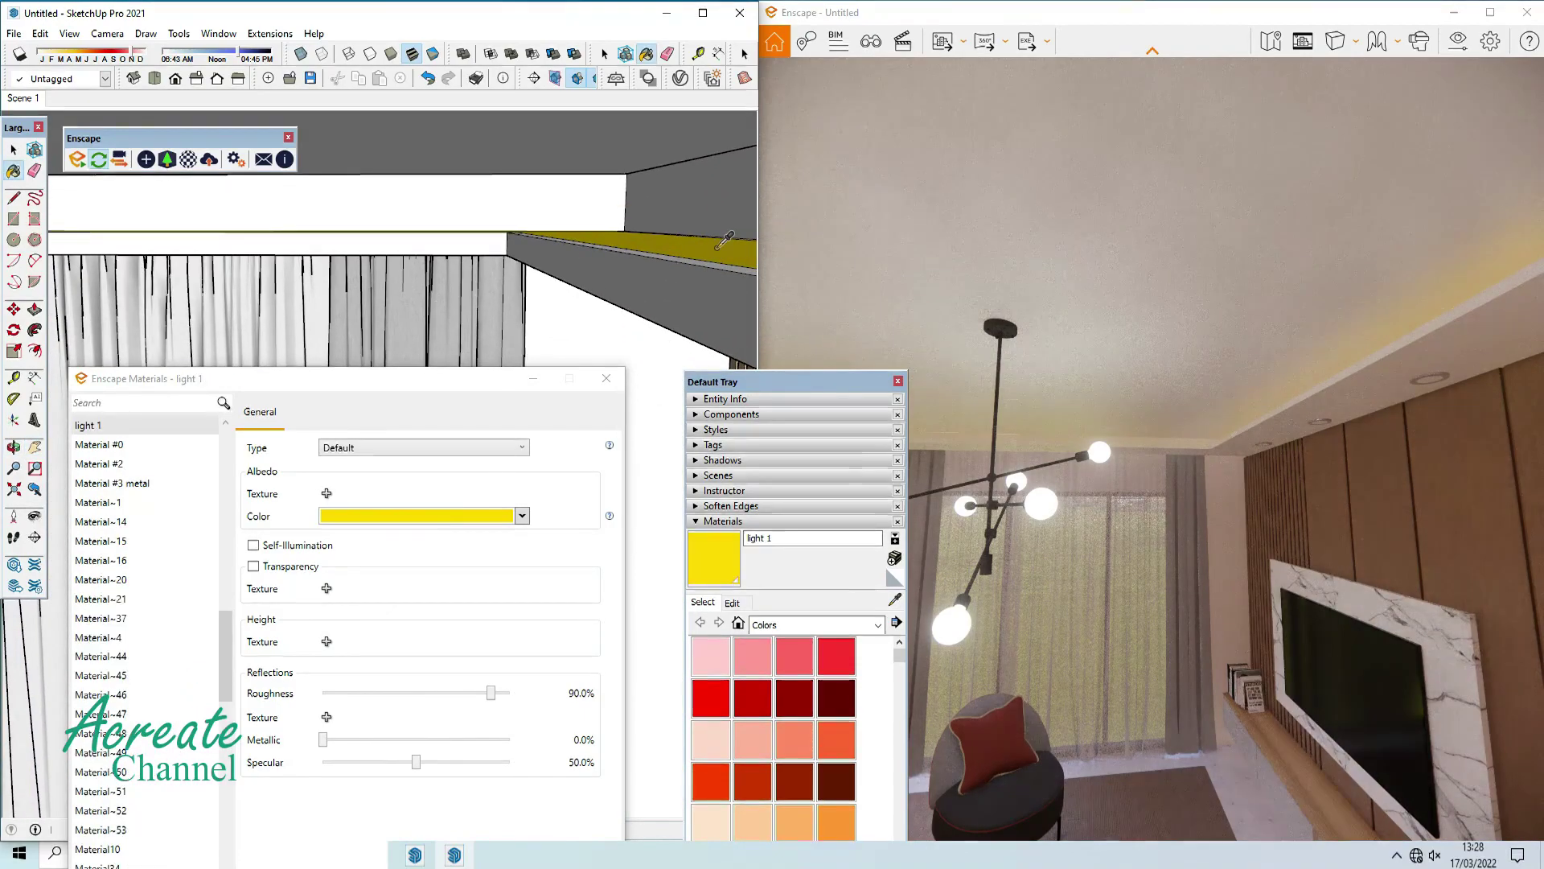
pyautogui.click(253, 545)
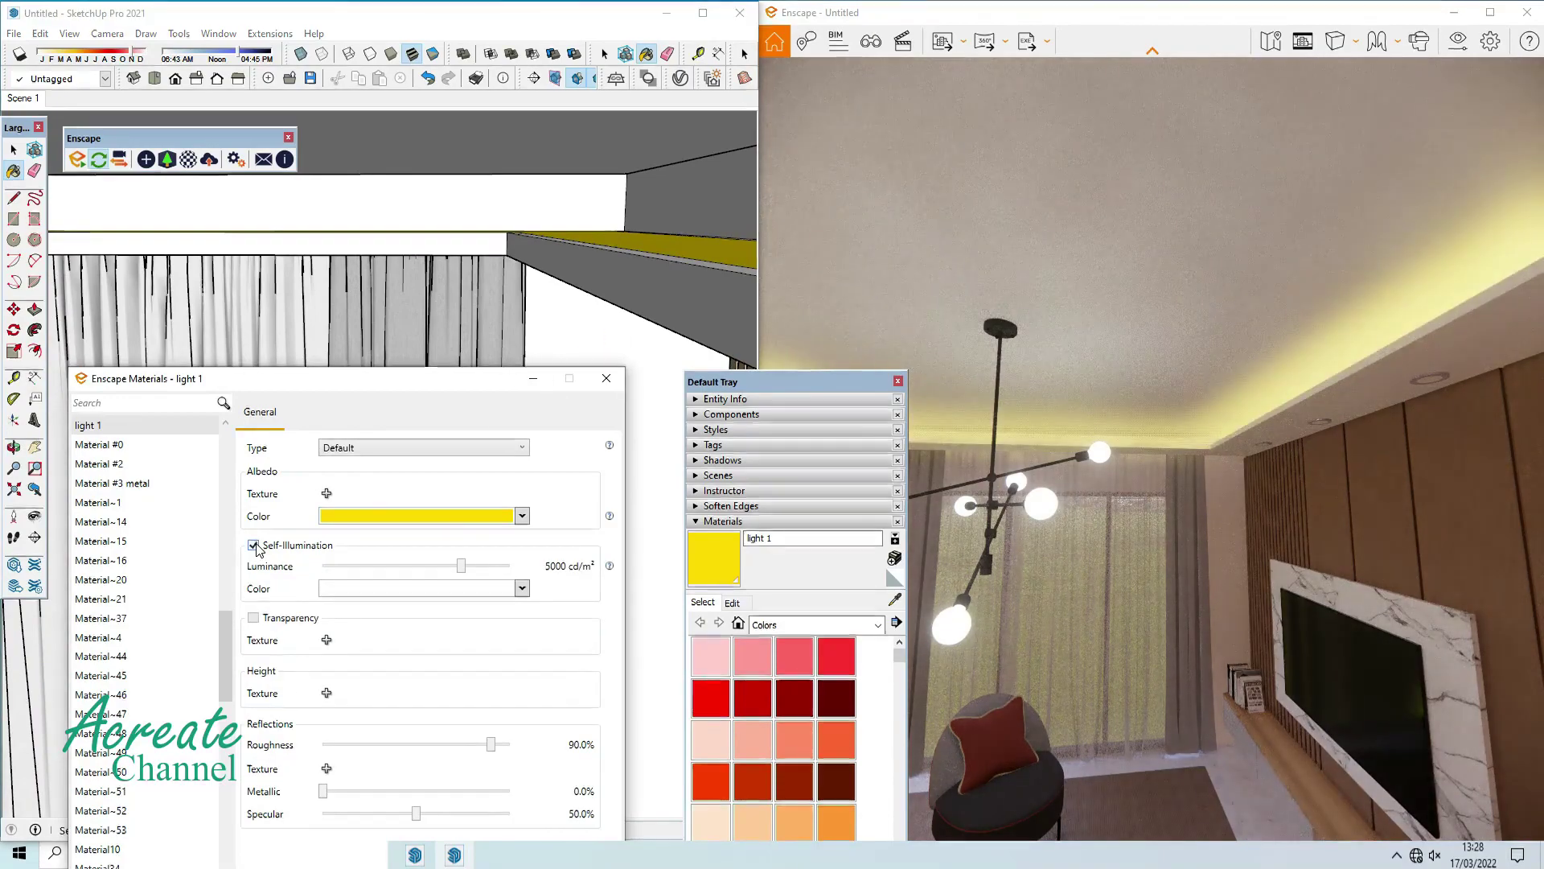
pyautogui.moveTo(460, 566); pyautogui.dragTo(446, 573)
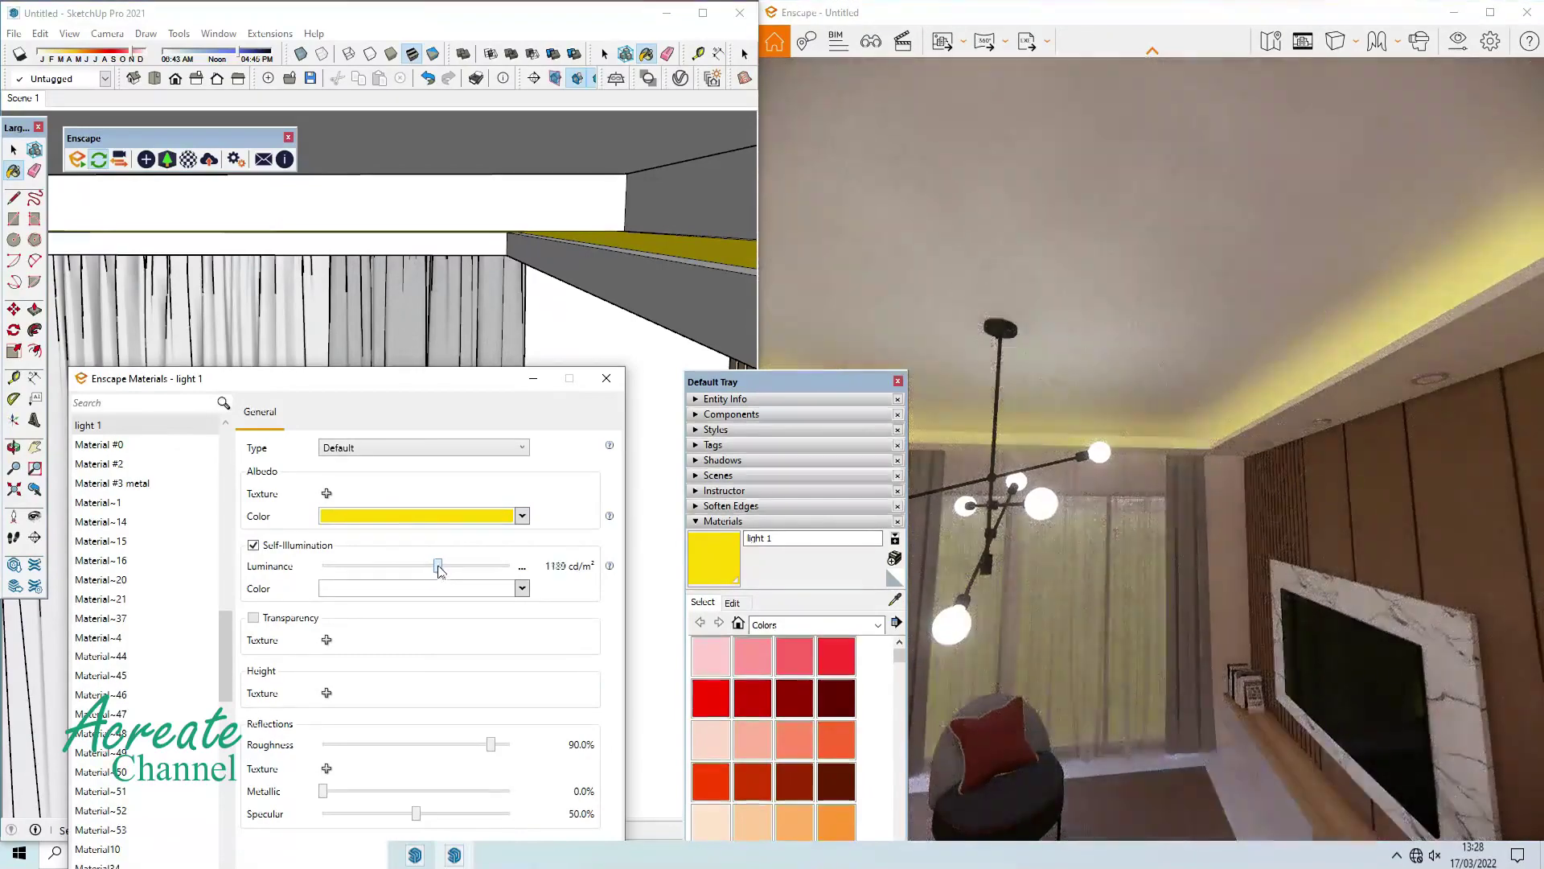
# Tint the light 1 strip a pale cream and close the material editor.
pyautogui.click(481, 517)
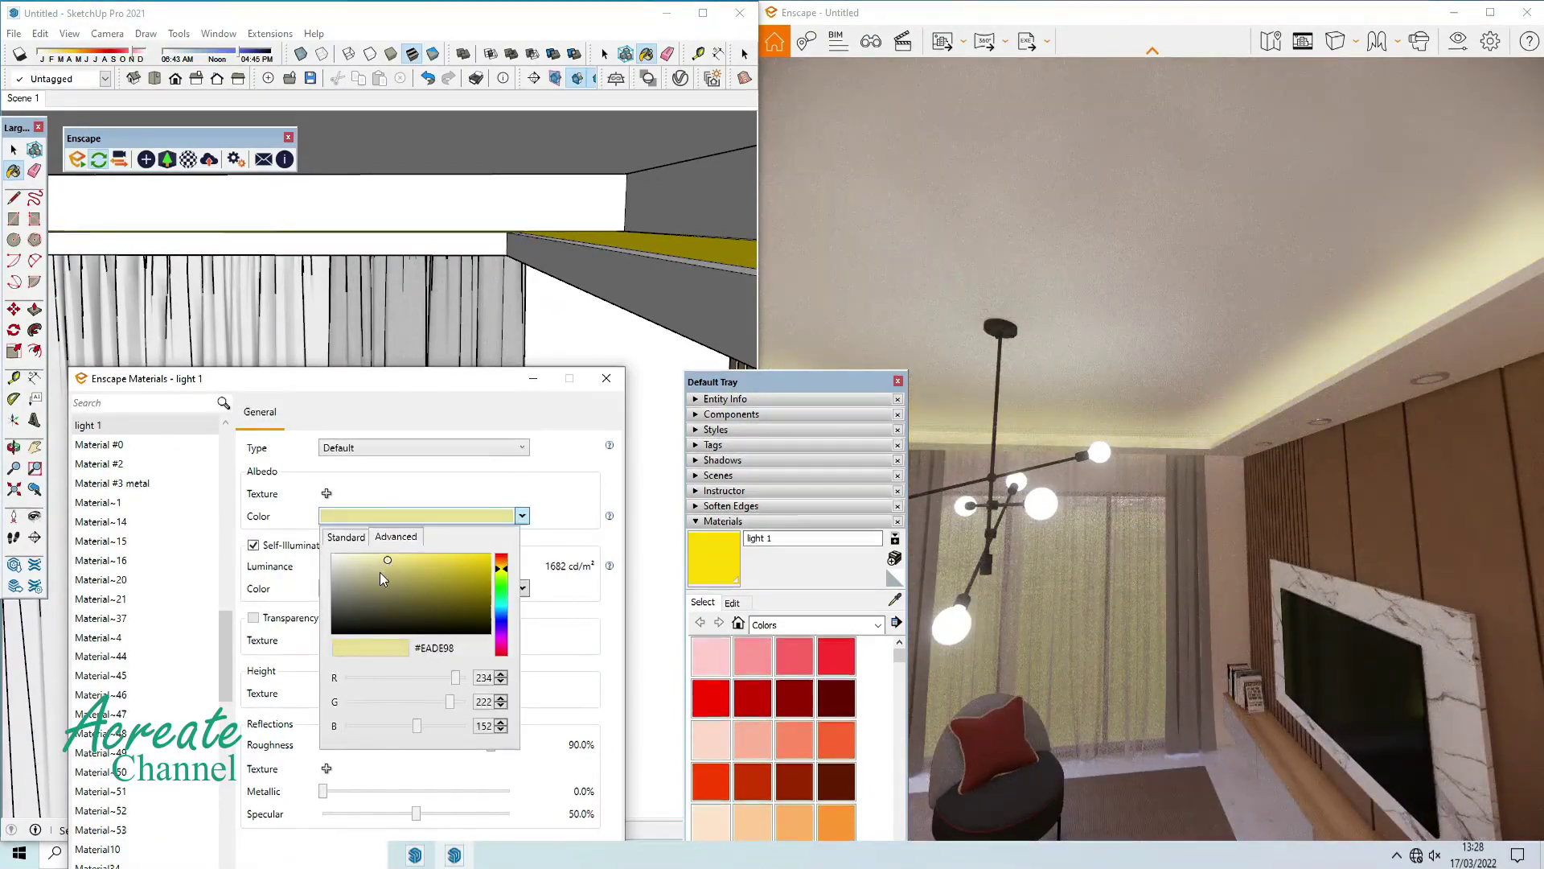
pyautogui.click(379, 571)
pyautogui.moveTo(380, 572); pyautogui.dragTo(370, 557)
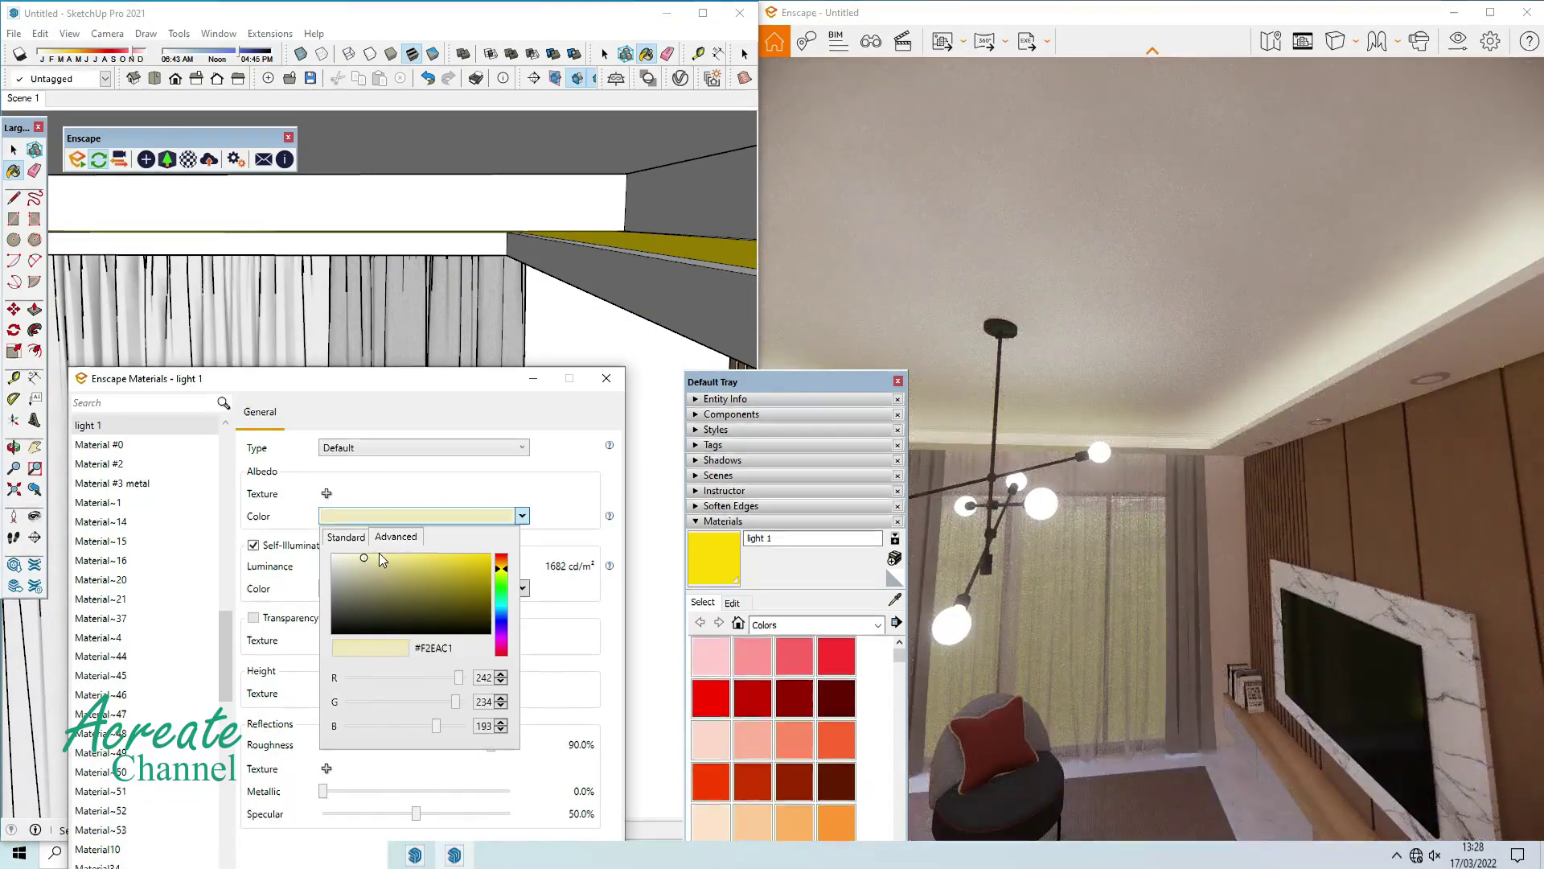
pyautogui.click(360, 554)
pyautogui.click(957, 366)
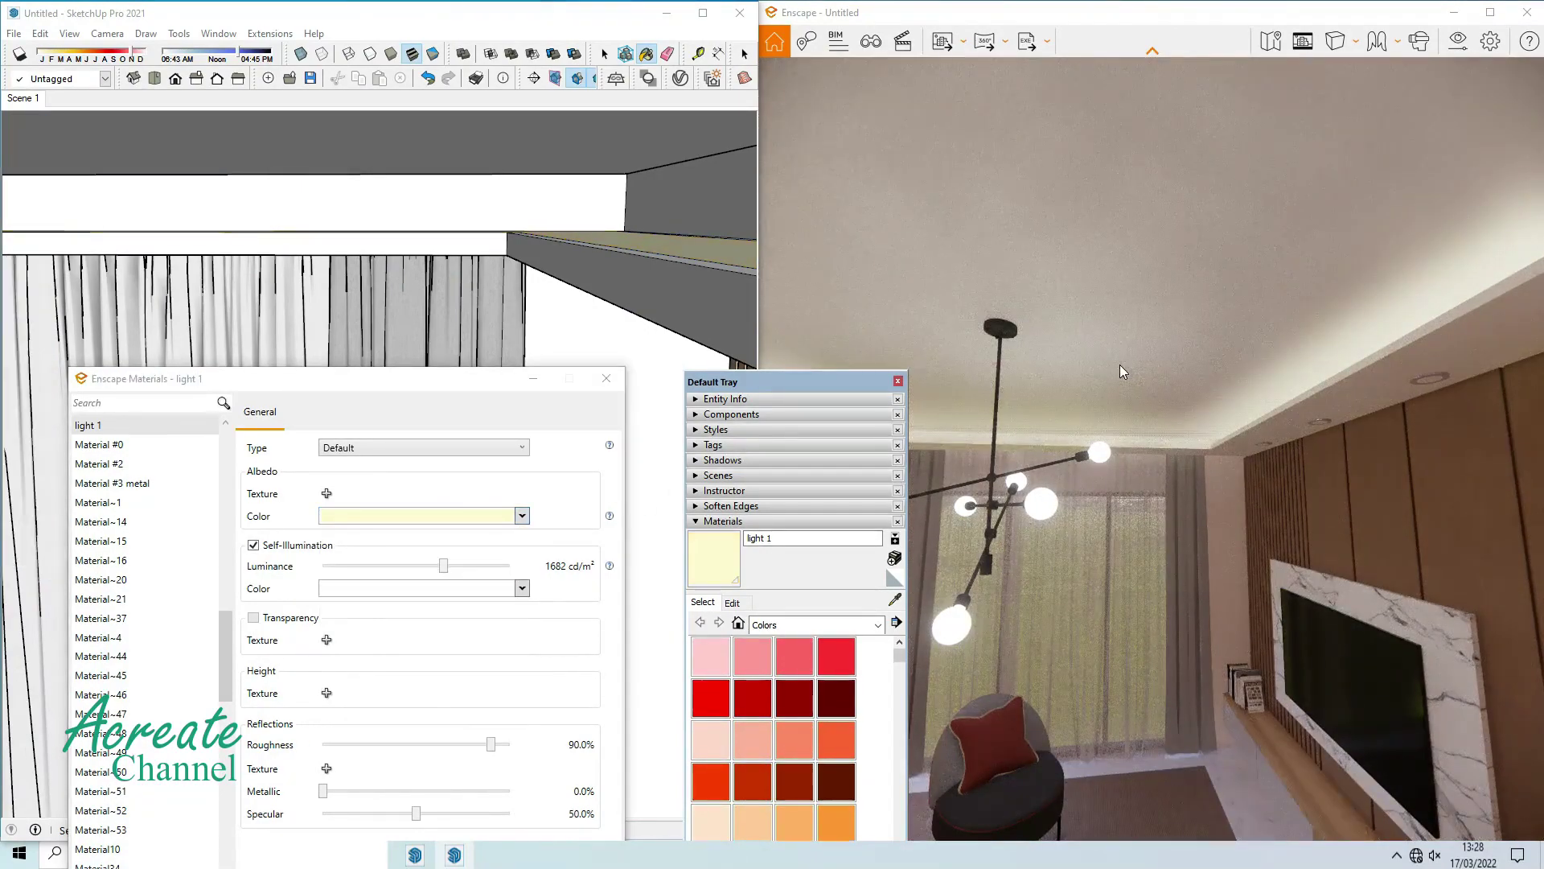
pyautogui.moveTo(1119, 364)
pyautogui.mouseDown()
pyautogui.moveTo(1069, 418)
pyautogui.moveTo(933, 360)
pyautogui.mouseUp()
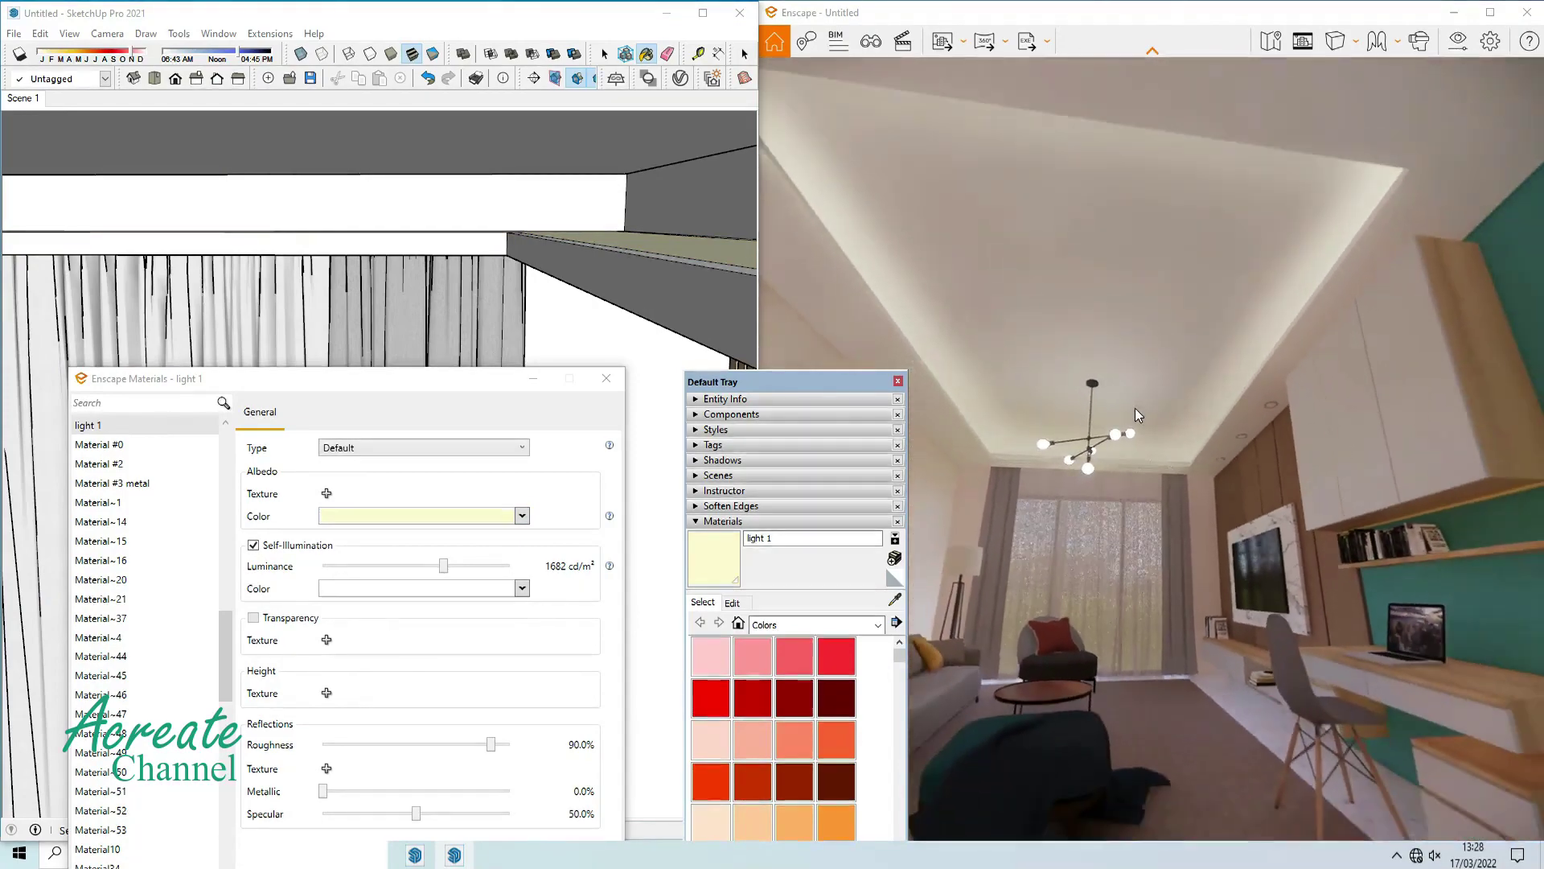
pyautogui.click(607, 378)
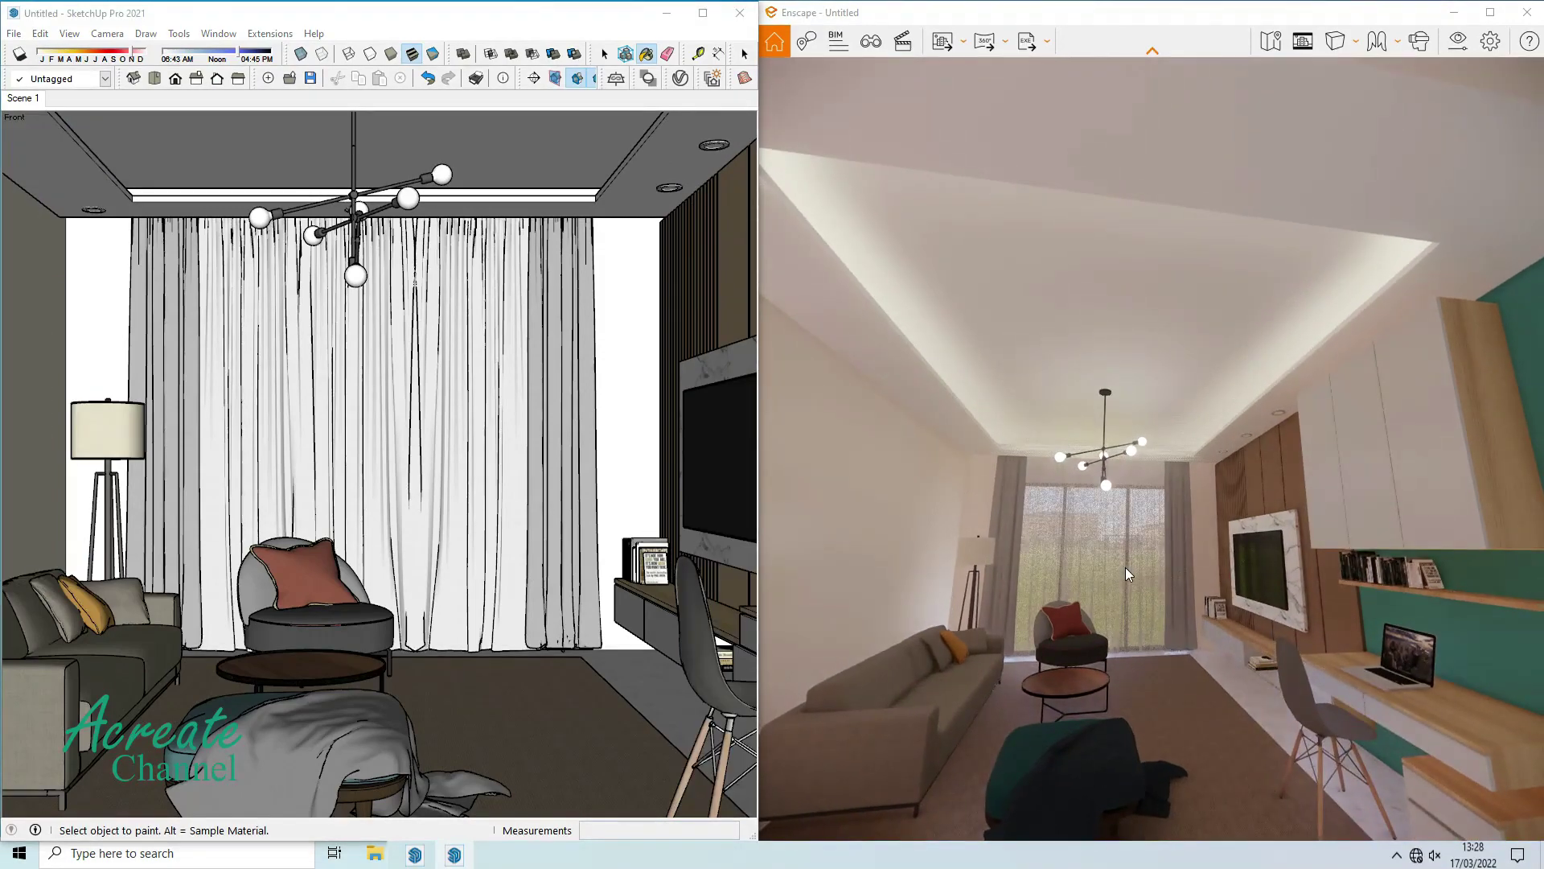
# Turn the Enscape camera toward the TV wall ceiling downlights.
pyautogui.moveTo(1125, 567); pyautogui.dragTo(1142, 627)
pyautogui.moveTo(1150, 451); pyautogui.dragTo(1126, 418)
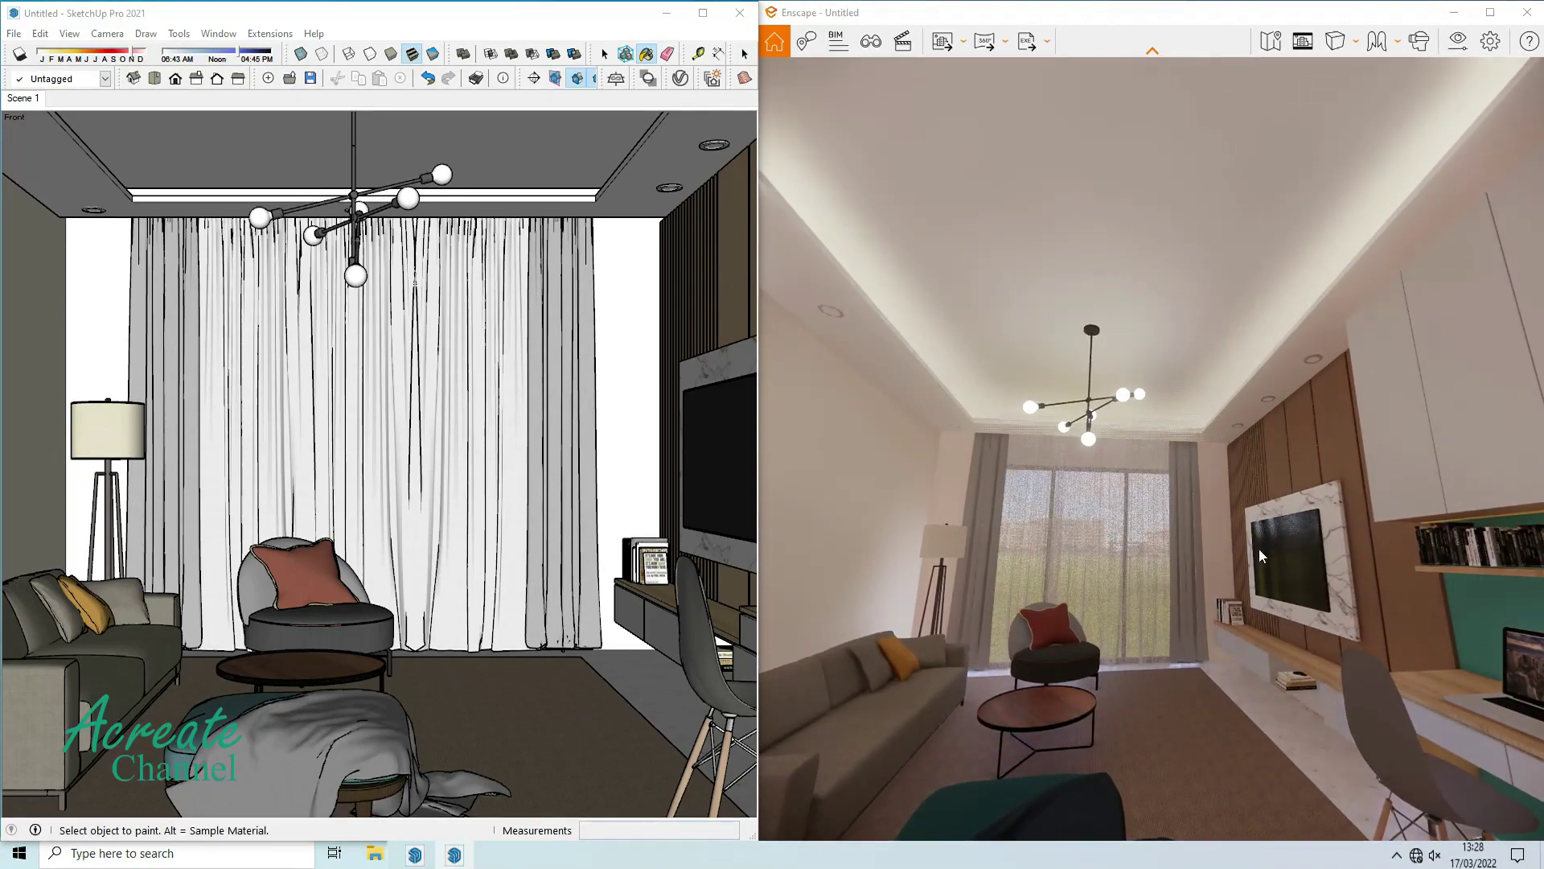
pyautogui.moveTo(1258, 548)
pyautogui.mouseDown()
pyautogui.moveTo(1360, 508)
pyautogui.moveTo(1285, 527)
pyautogui.mouseUp()
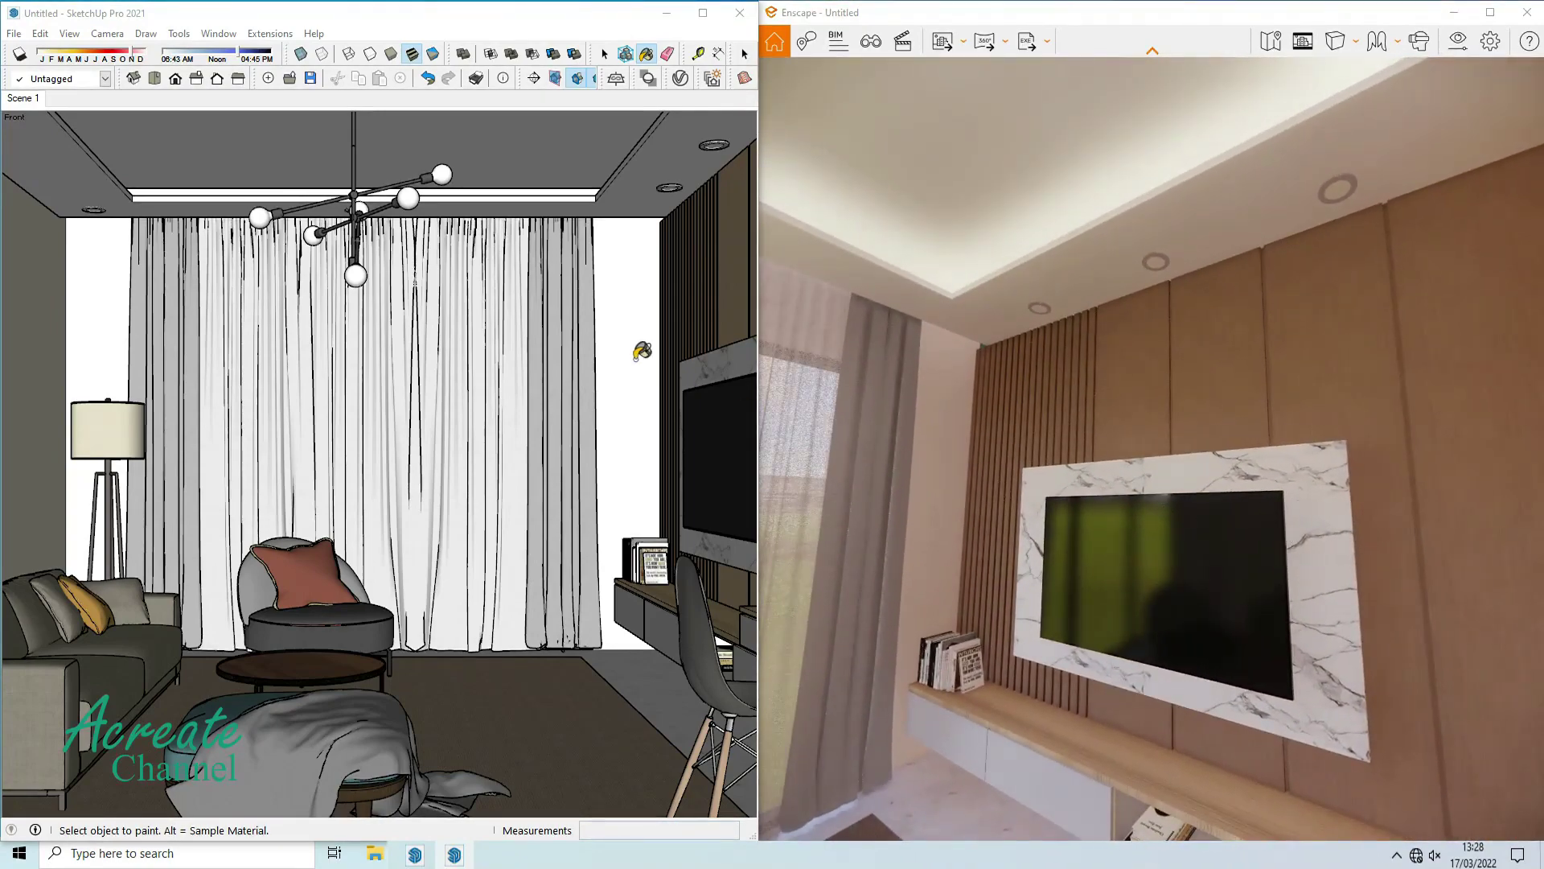
# Sample the downlight trim material and rename it 0124_Purple chrome.
pyautogui.click(71, 113)
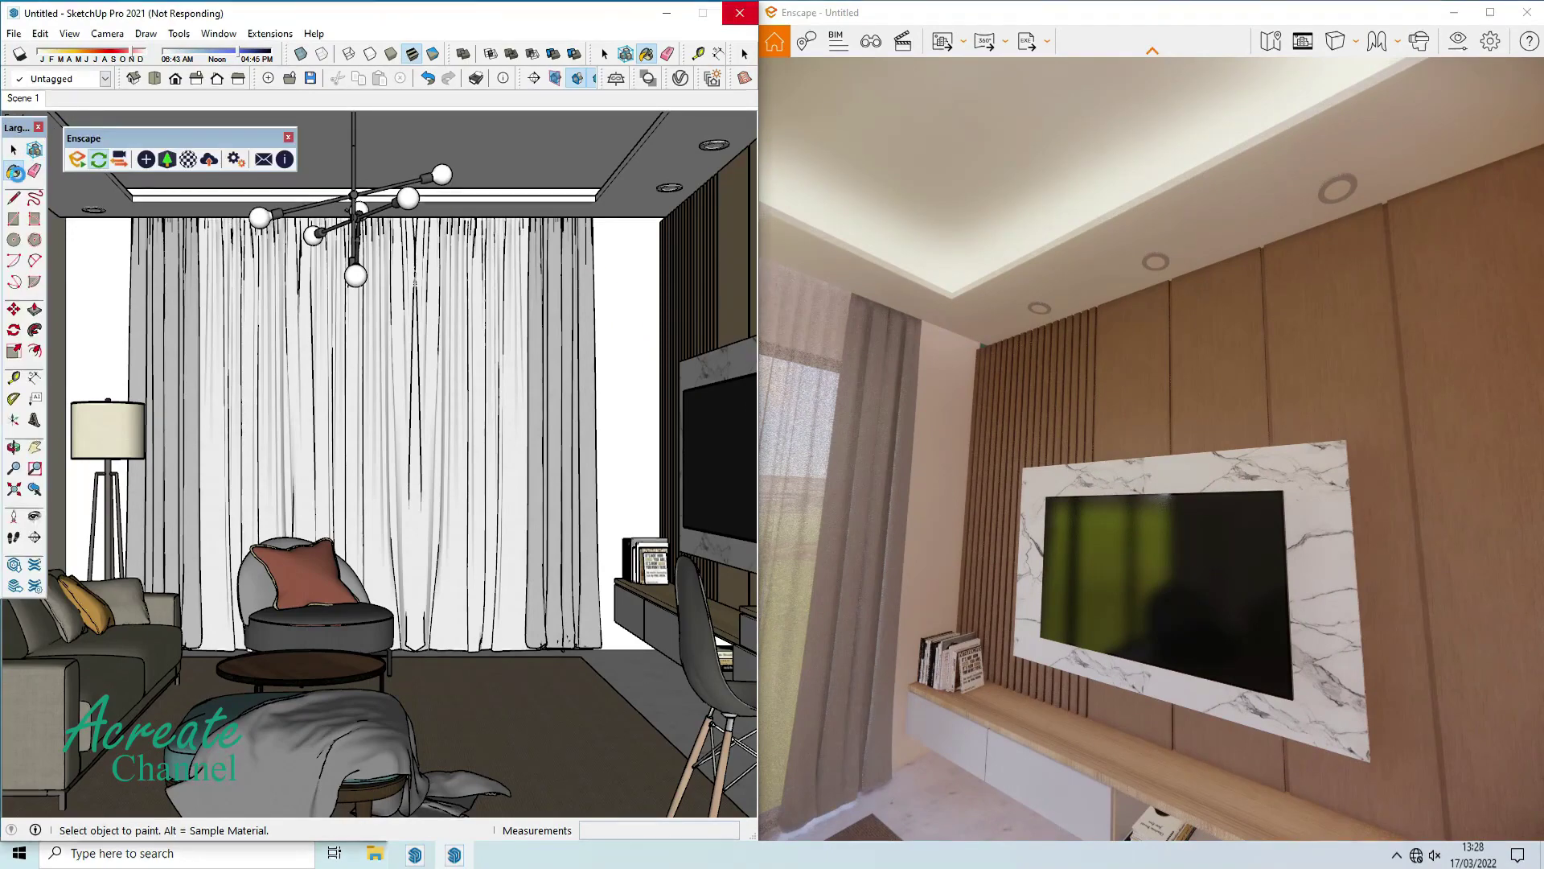
pyautogui.click(15, 172)
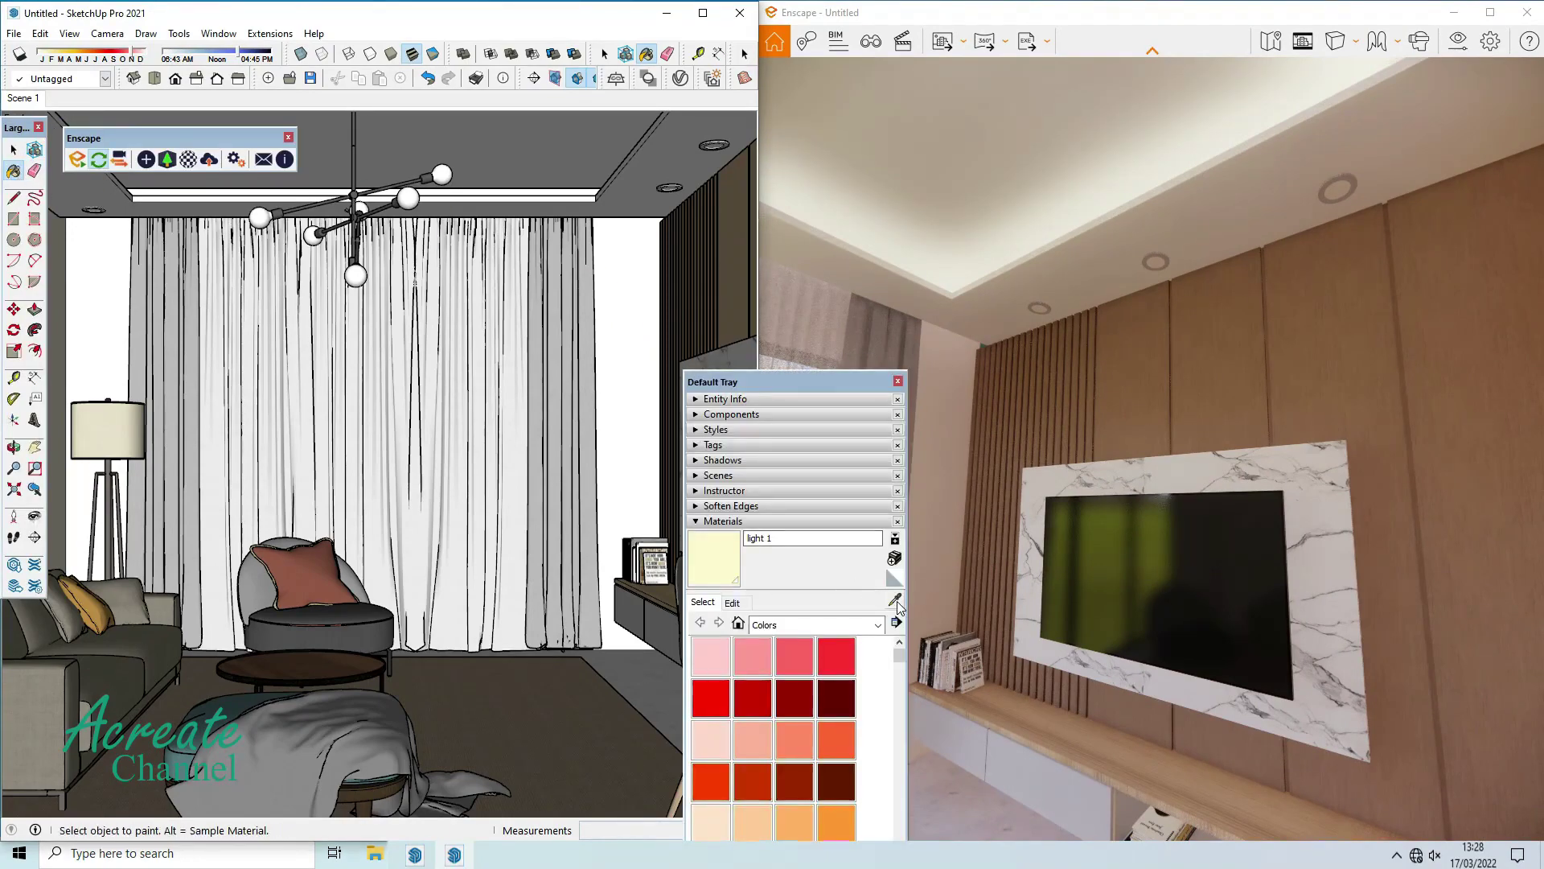
pyautogui.scroll(3, 724, 178)
pyautogui.scroll(3, 669, 177)
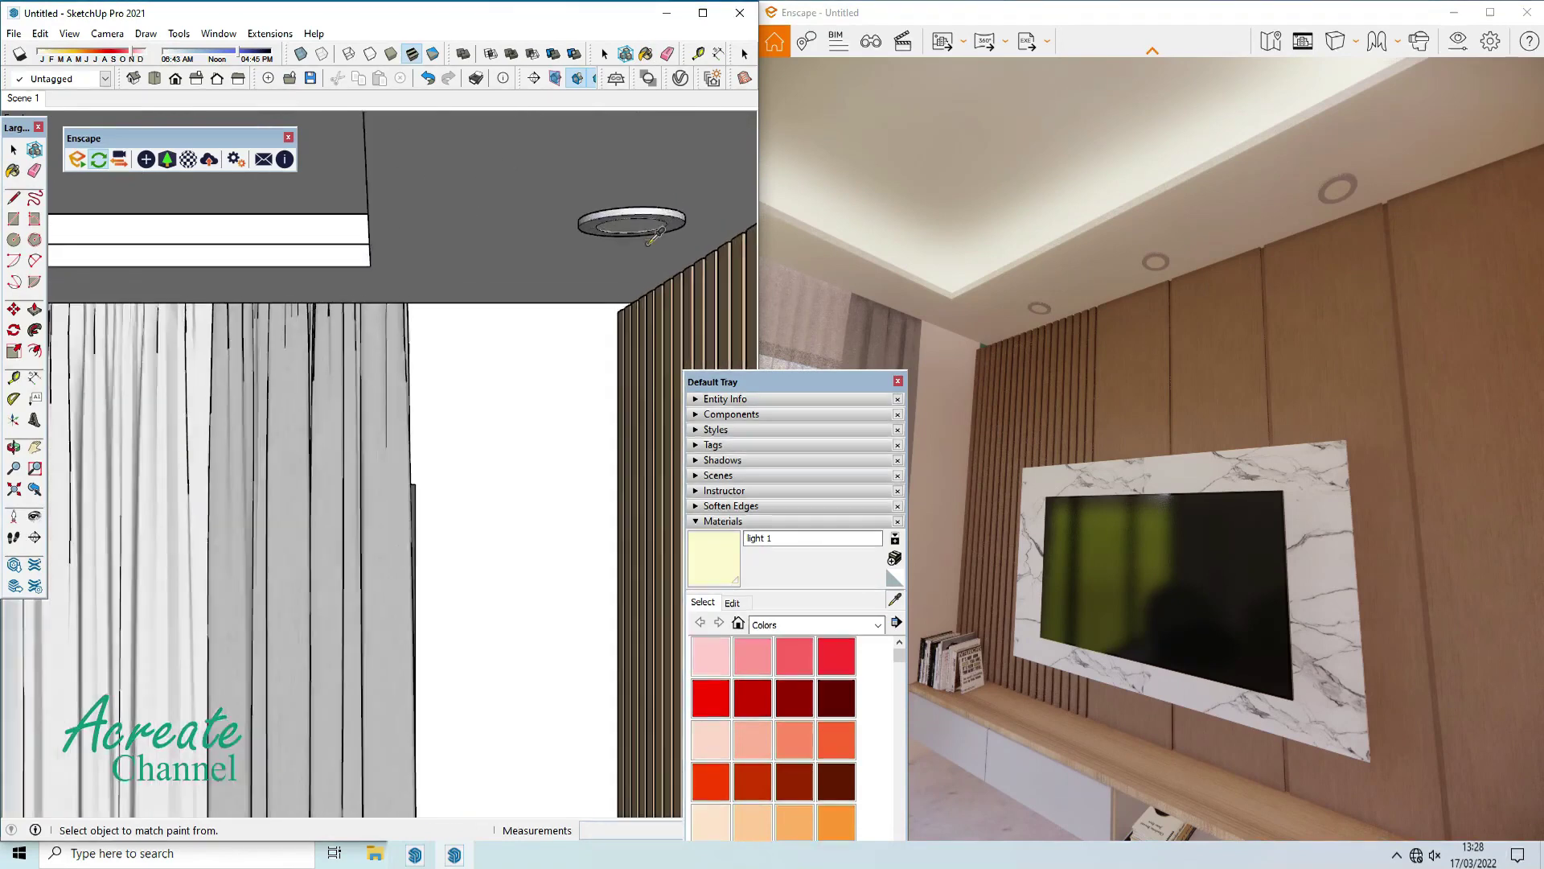
pyautogui.keyDown('alt'); pyautogui.click(241, 483); pyautogui.keyUp('alt')
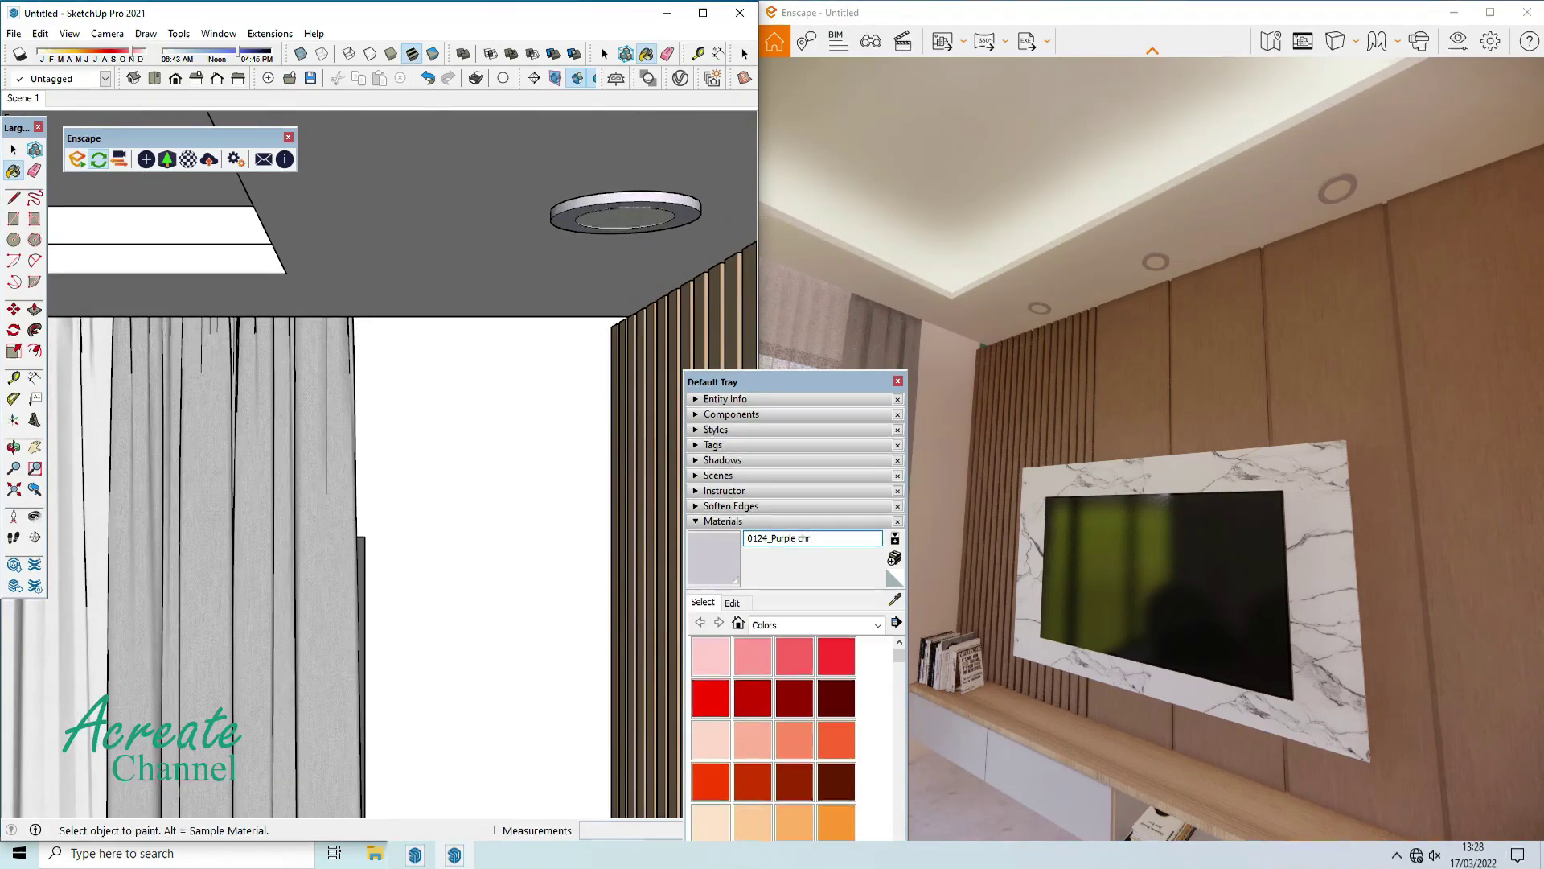
pyautogui.write('hrome')
pyautogui.press('Return')
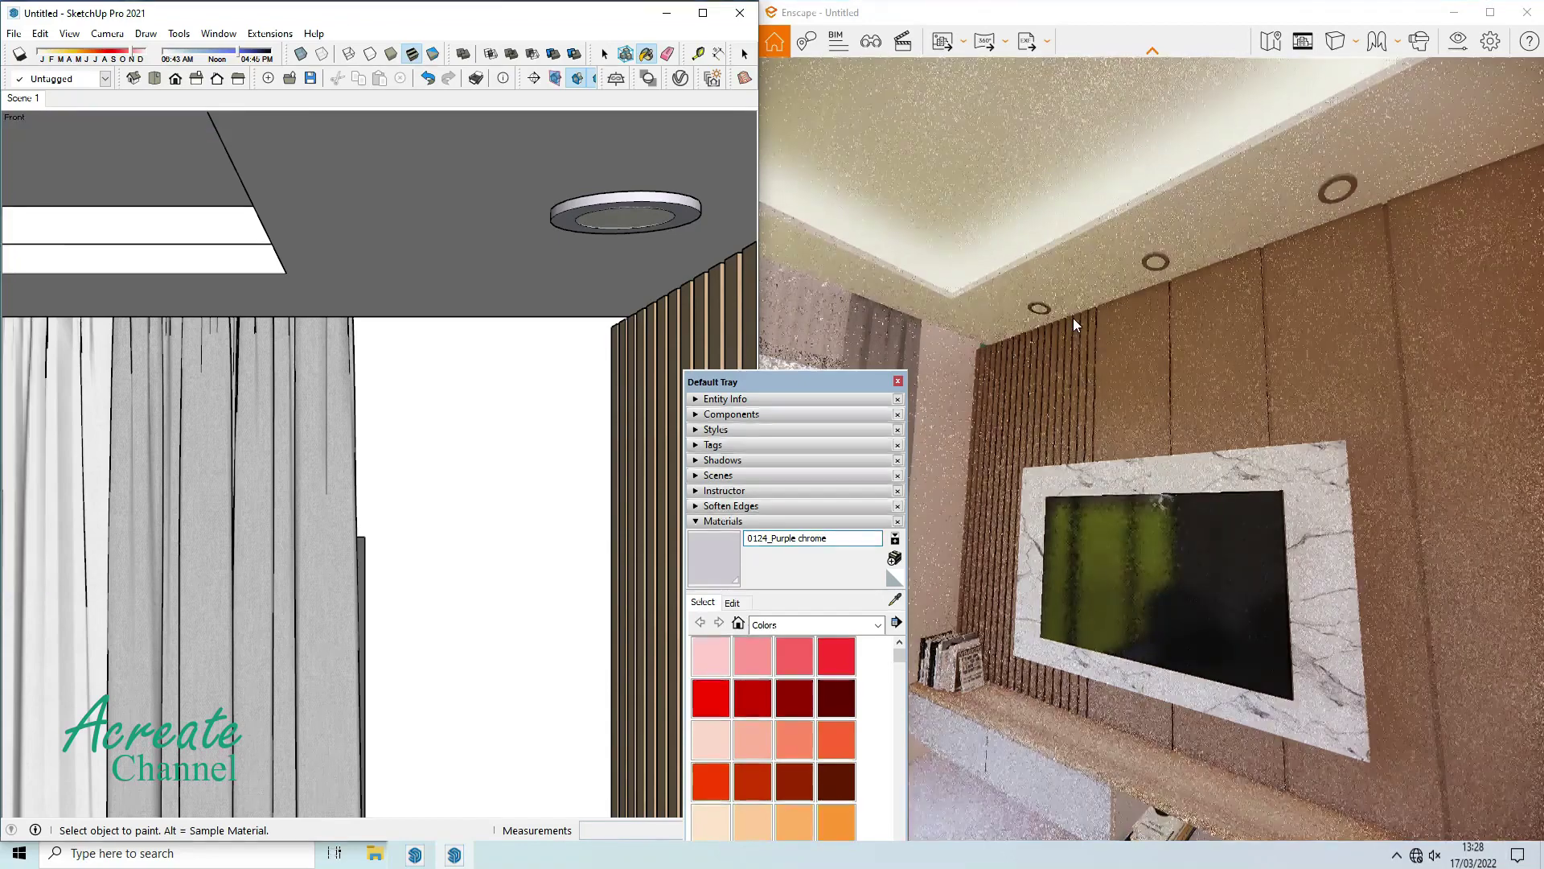
# Give 0124_Purple chrome a neutral grey colour, then sample the 0123_DarkMagenta lens.
pyautogui.click(187, 159)
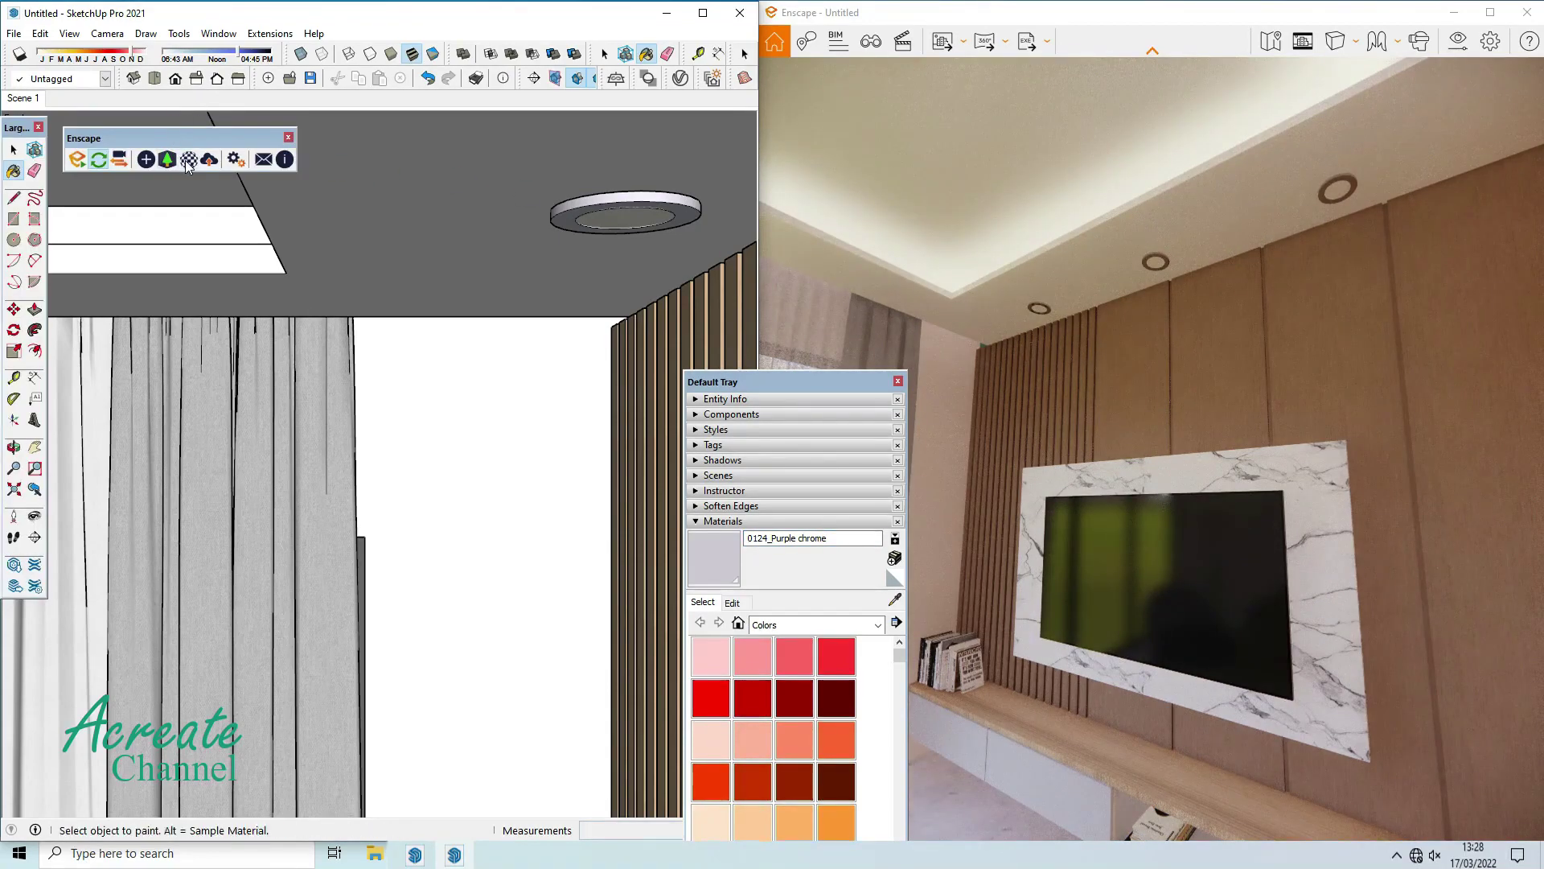
pyautogui.click(461, 517)
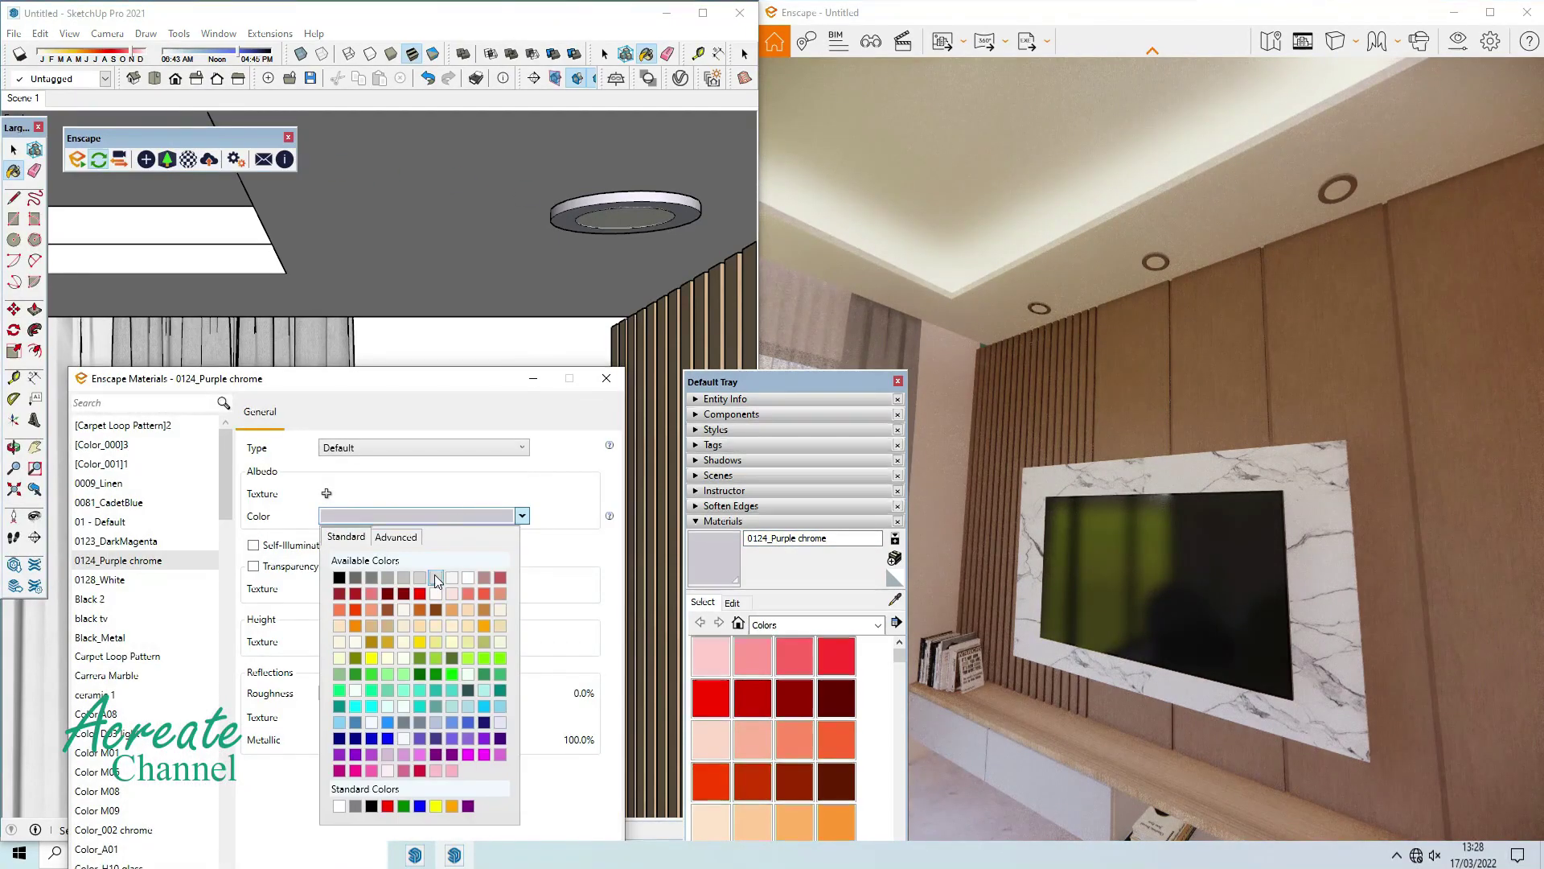
pyautogui.click(420, 576)
pyautogui.scroll(3, 1344, 174)
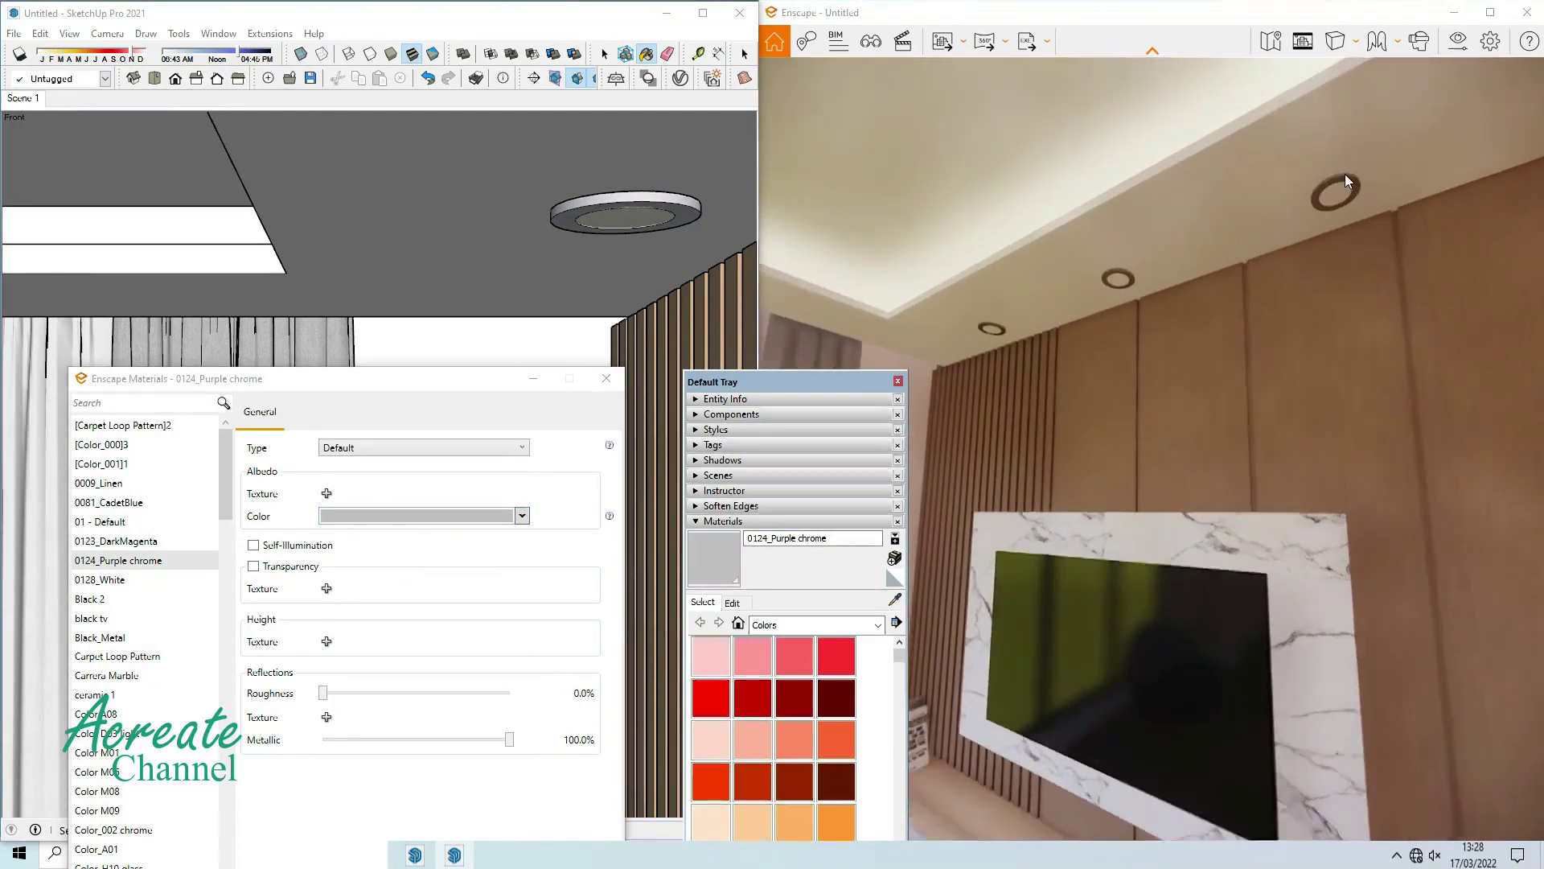
pyautogui.click(895, 600)
pyautogui.click(645, 211)
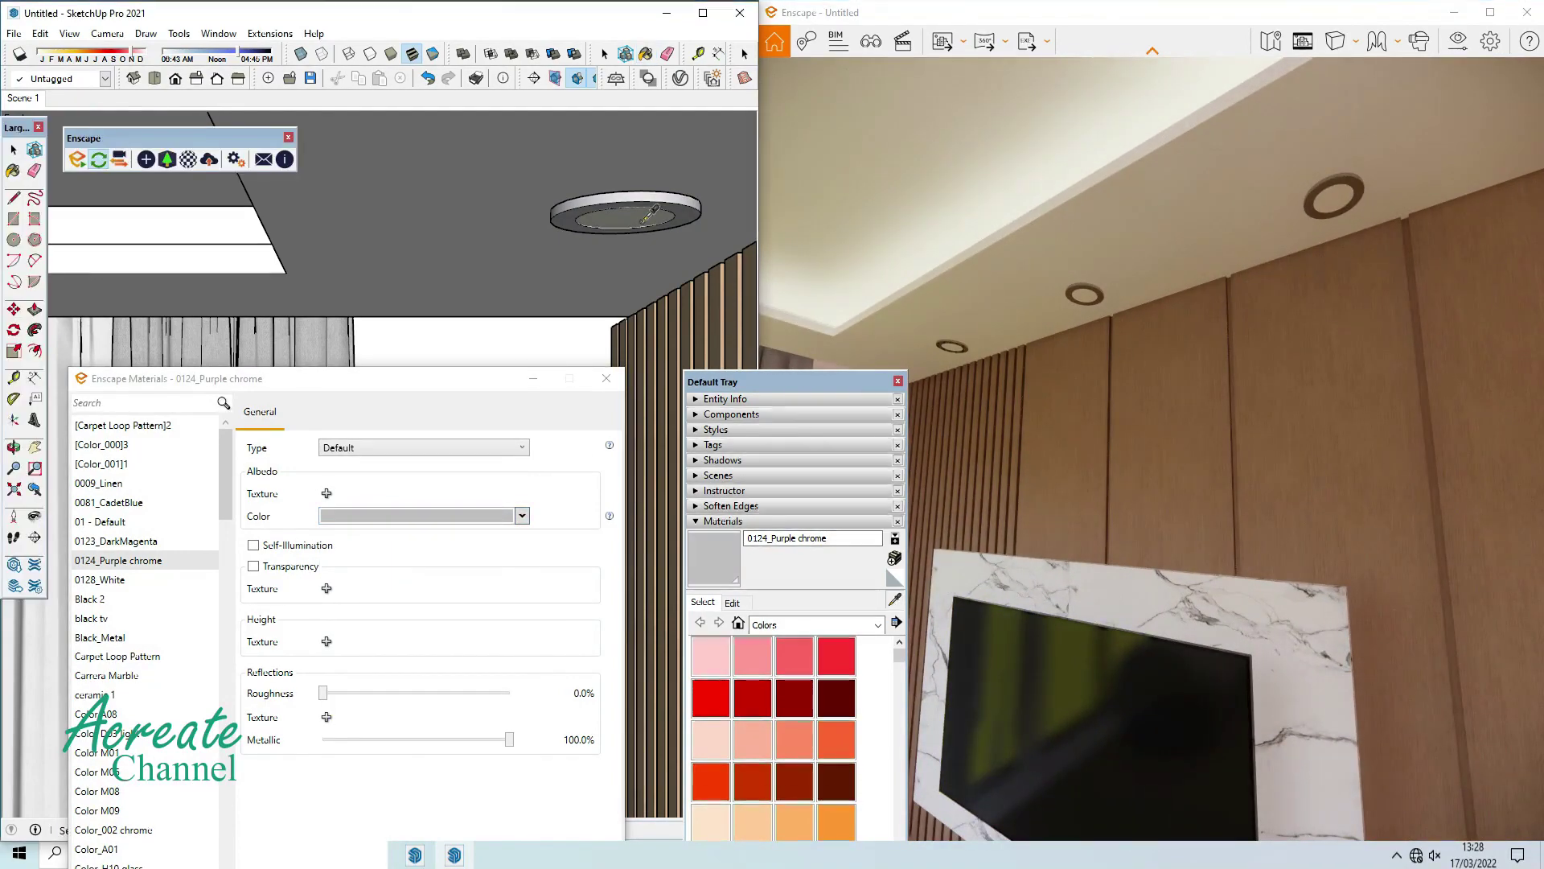
# Make the 0123_DarkMagenta downlight lens self-illuminate at 6730 cd/m².
pyautogui.click(254, 546)
pyautogui.moveTo(460, 566); pyautogui.dragTo(467, 575)
pyautogui.click(1249, 478)
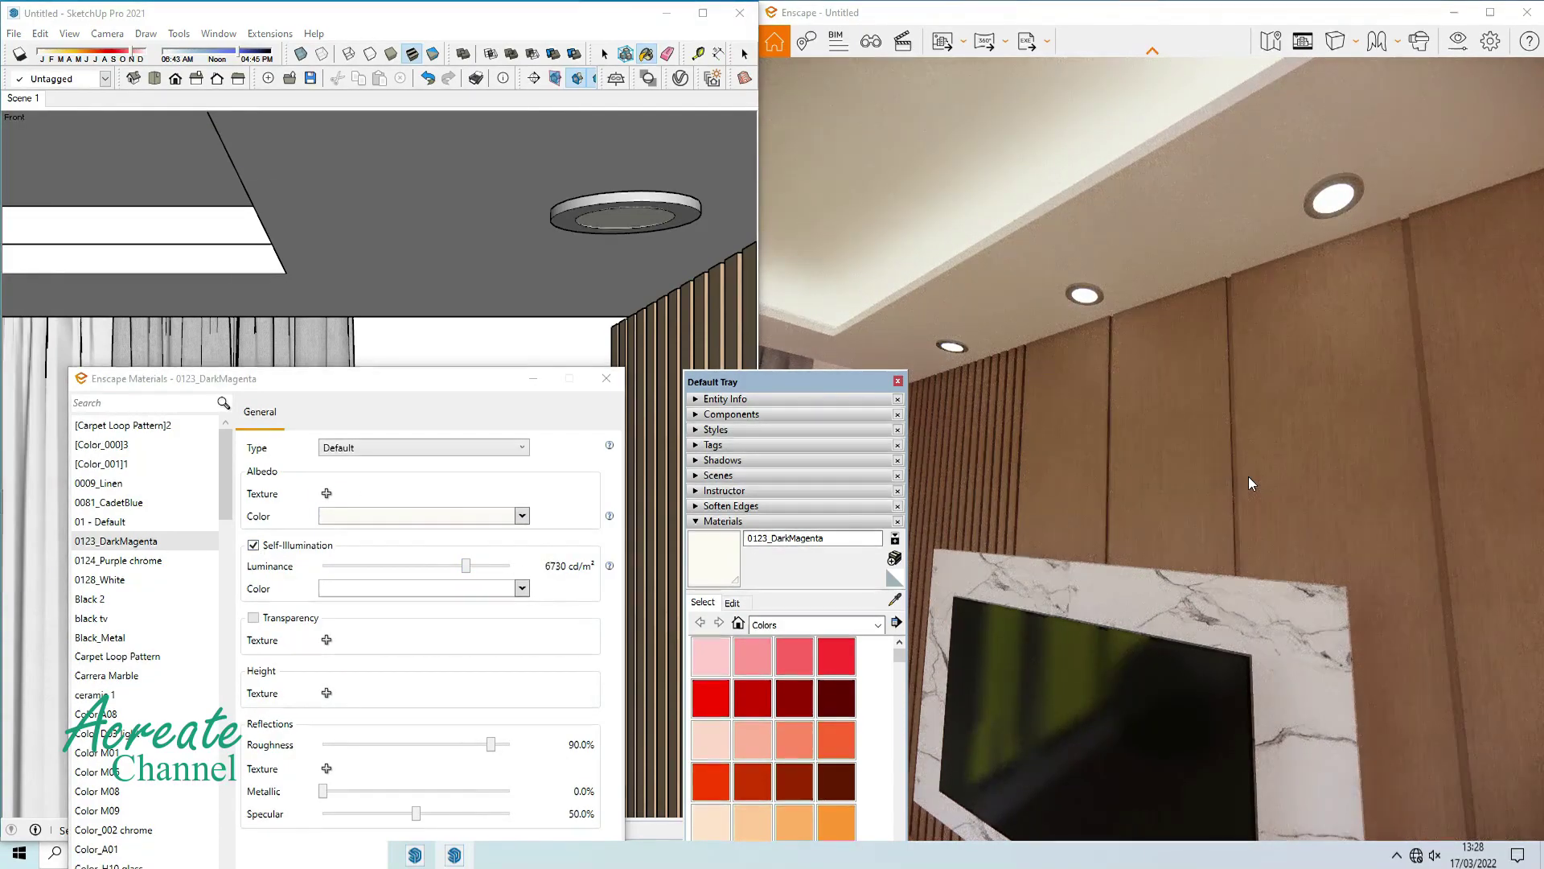
# Walk the Enscape camera back through the room to show the armchair, table and desk.
pyautogui.press('s')
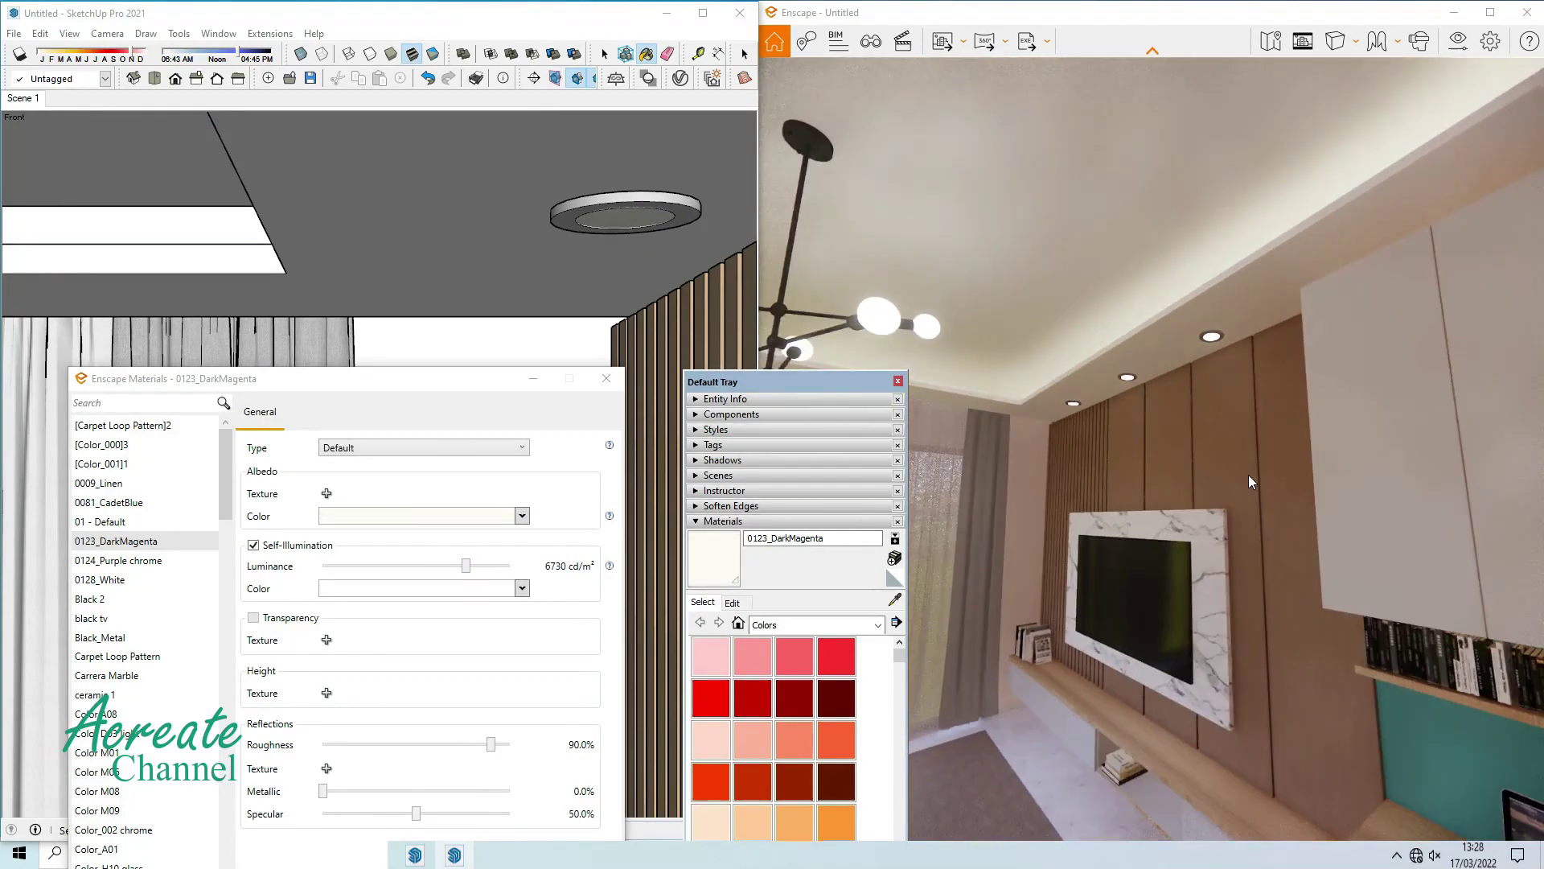
pyautogui.press('s')
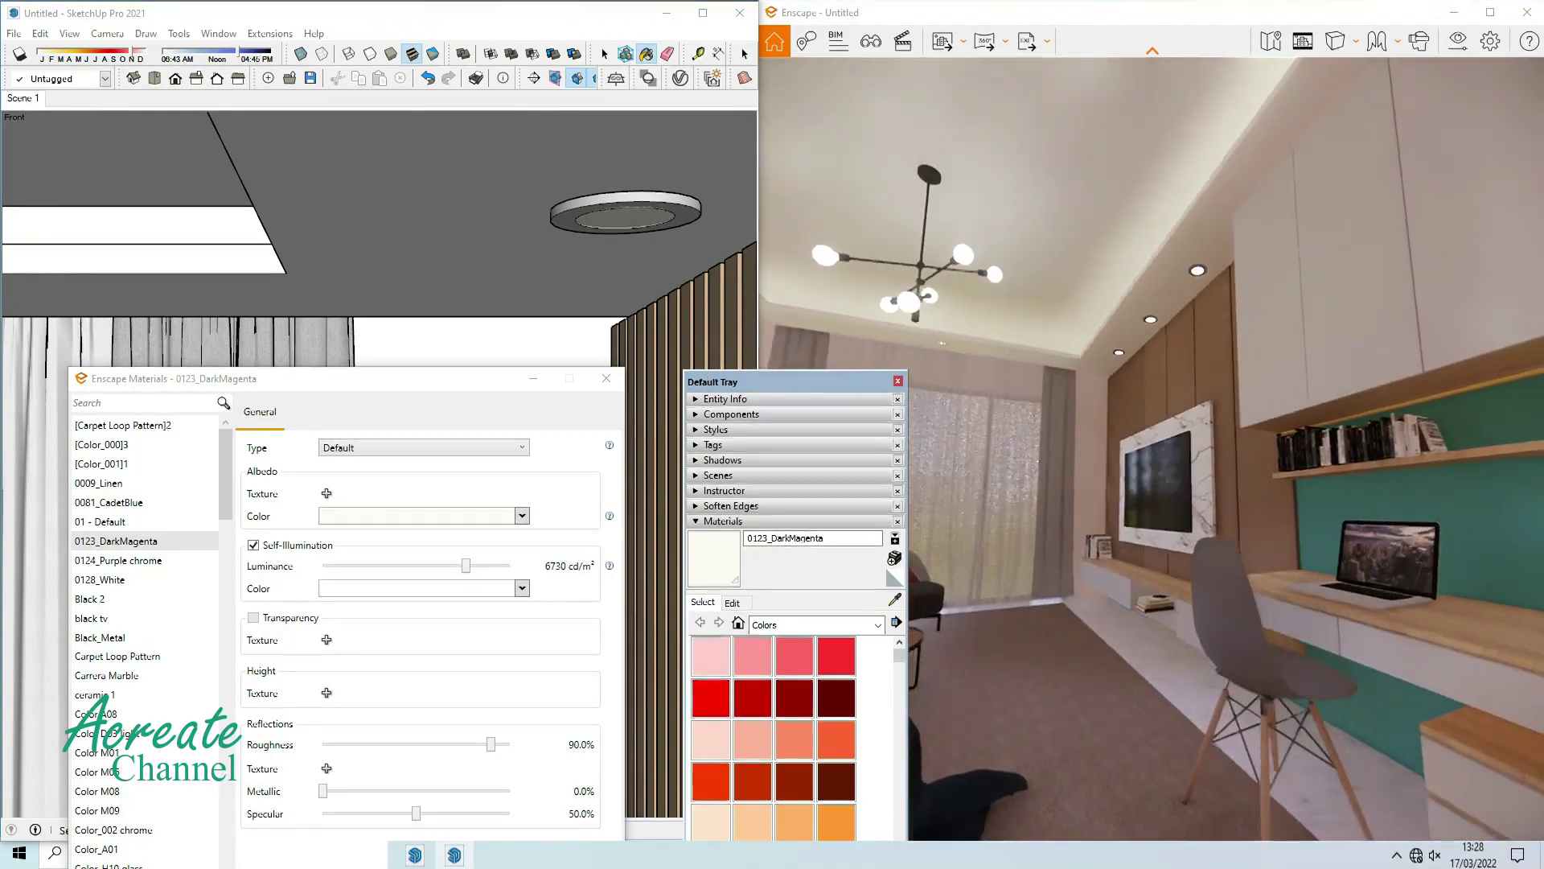
pyautogui.press('s')
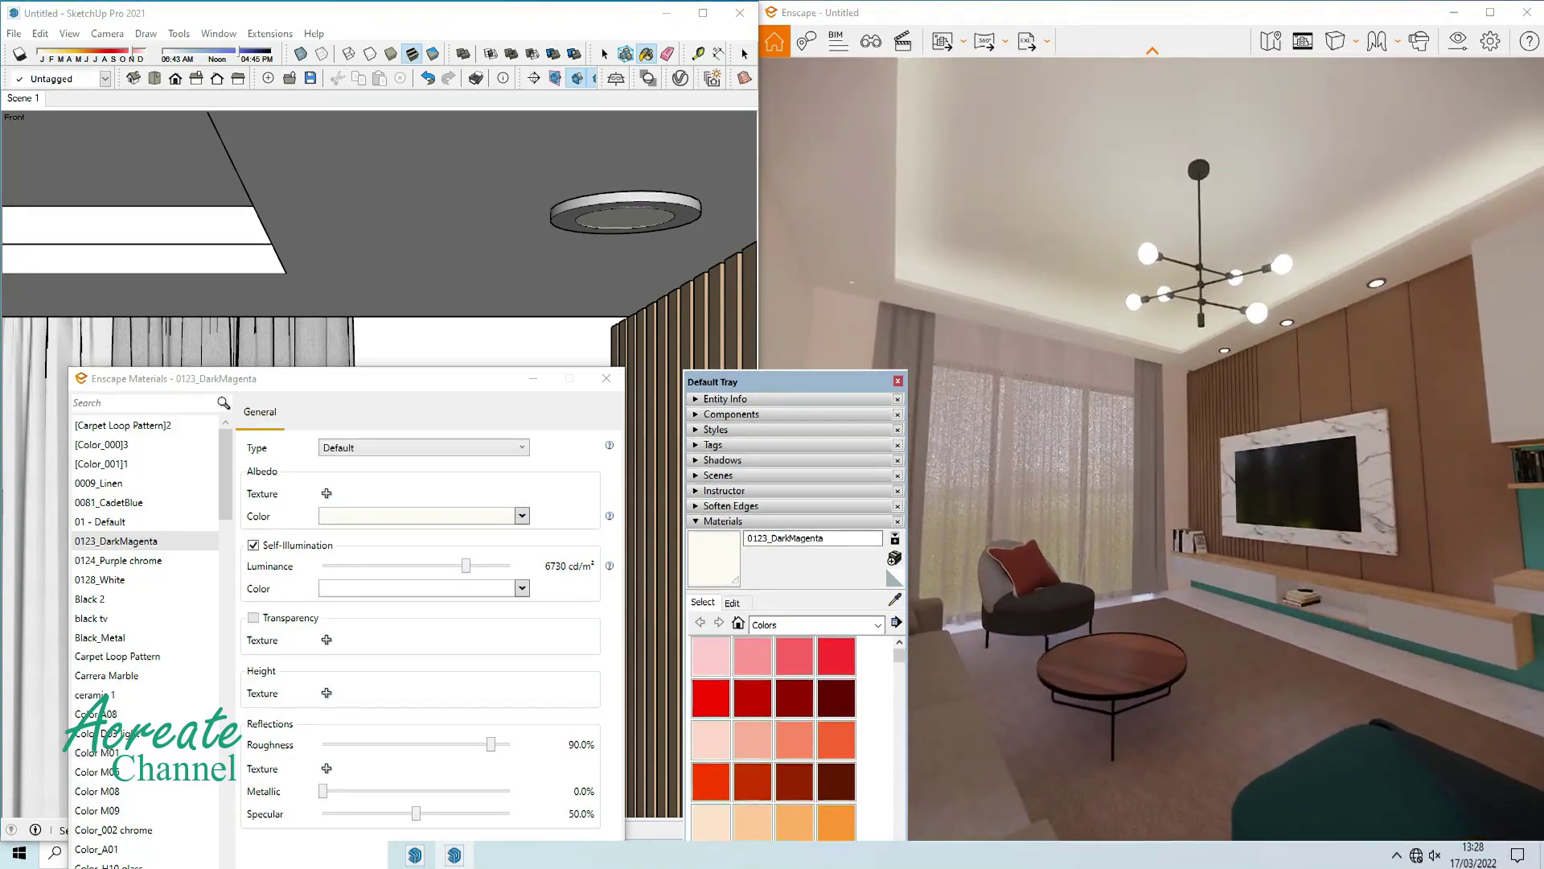
pyautogui.click(23, 98)
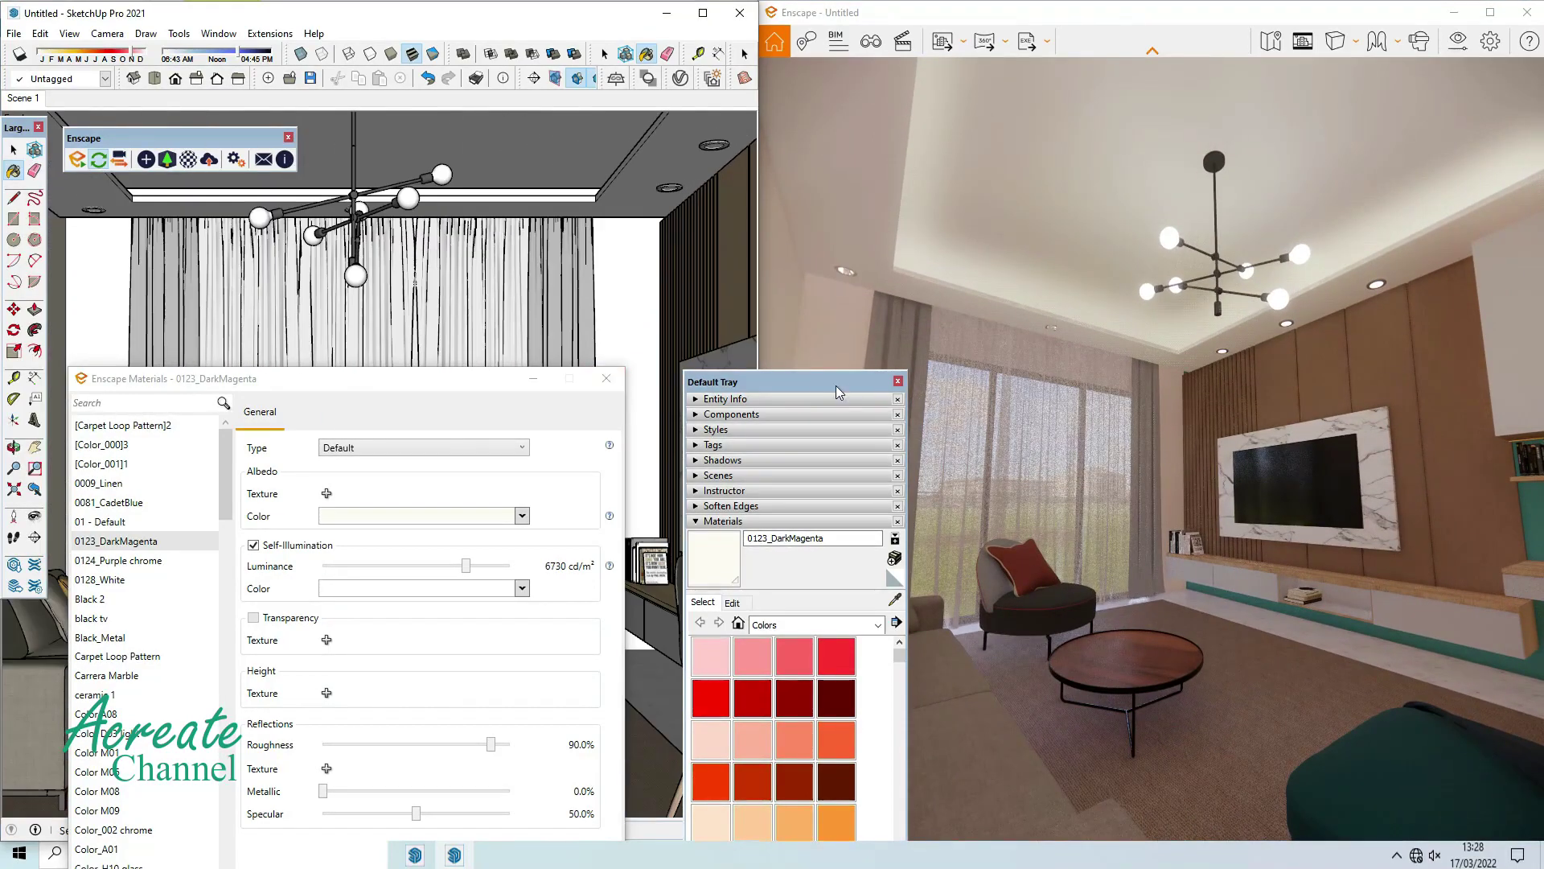
pyautogui.click(1190, 471)
pyautogui.press('s')
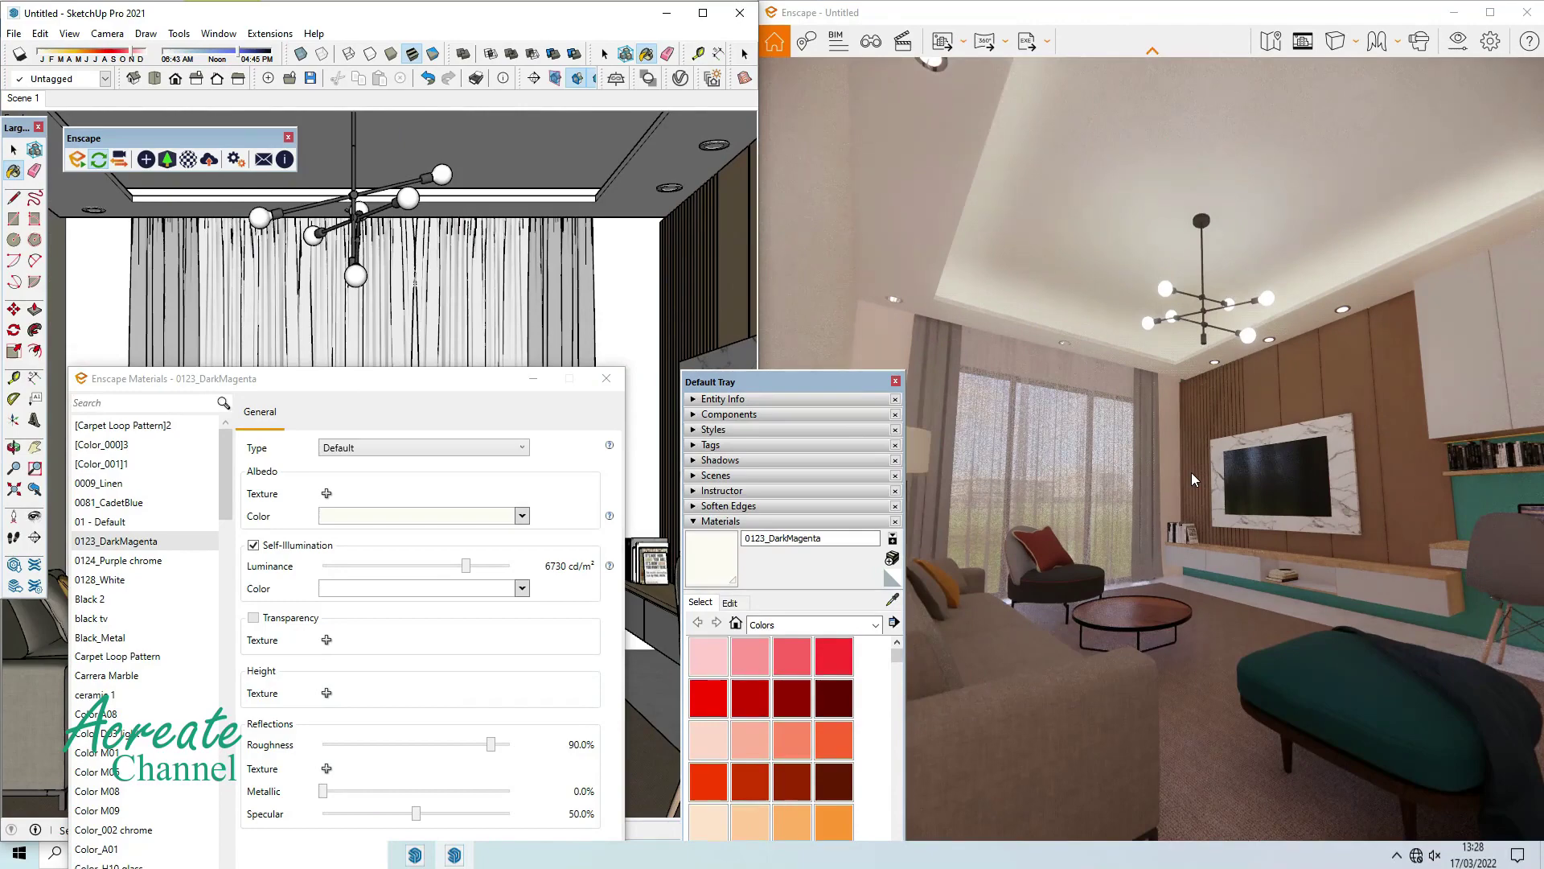
pyautogui.press('d')
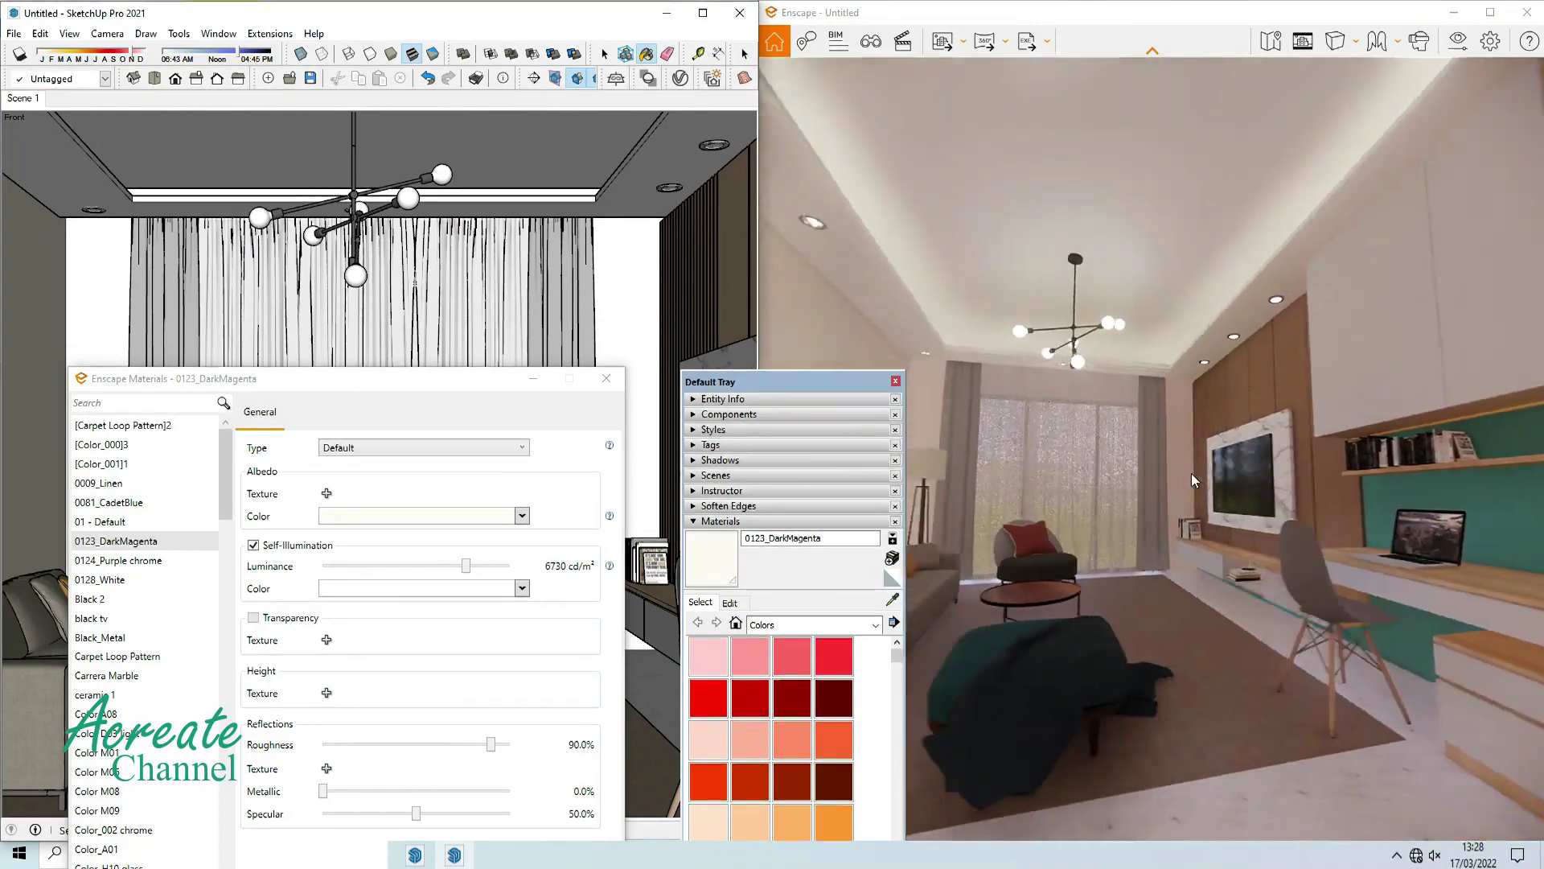
pyautogui.press('w')
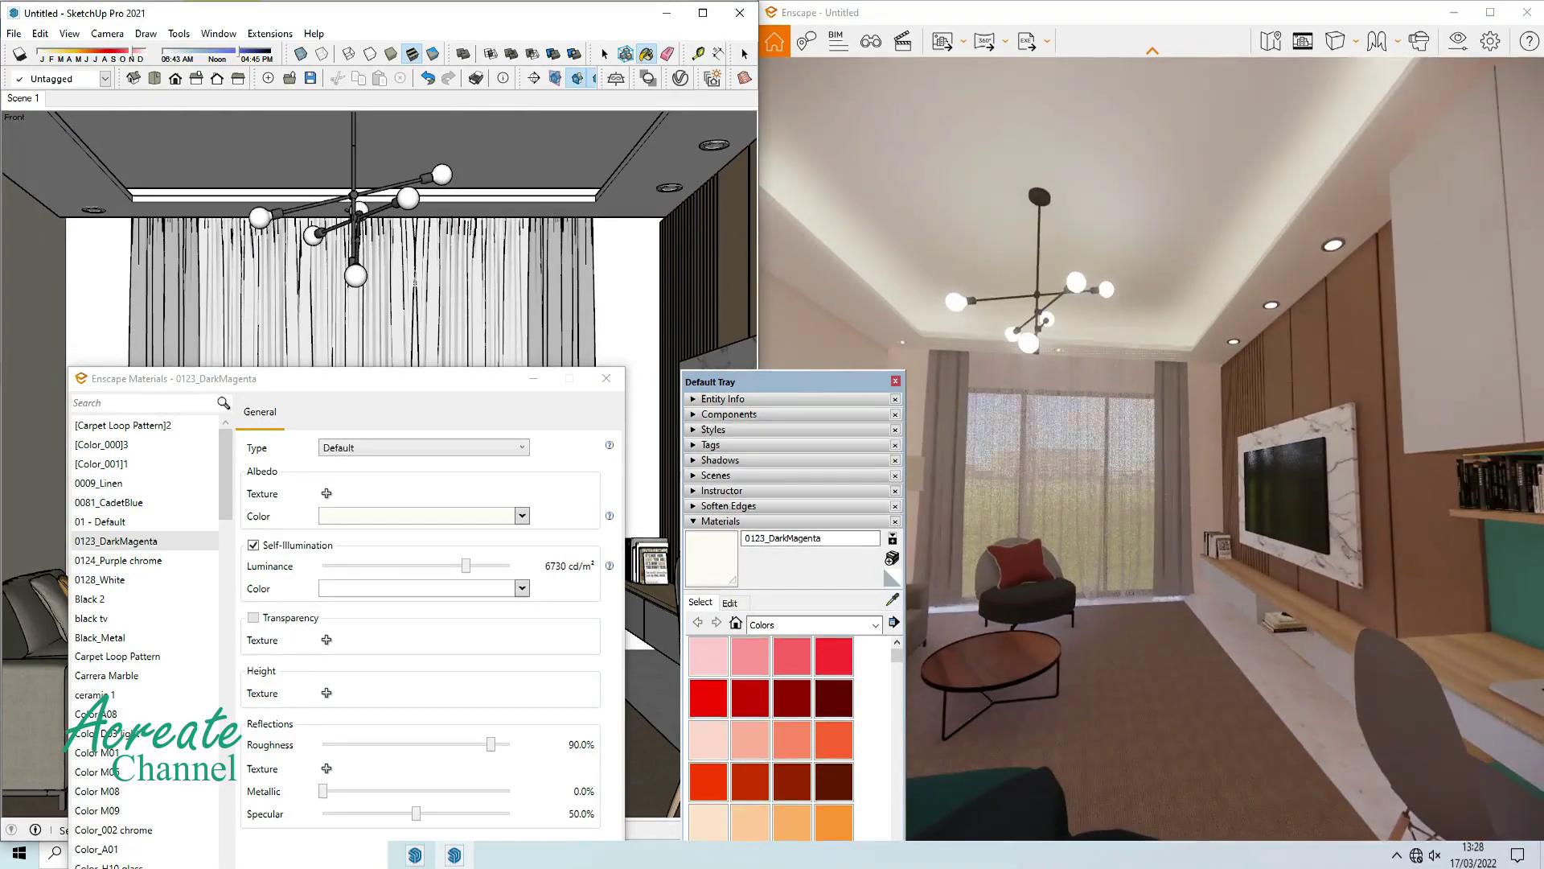
pyautogui.press('s')
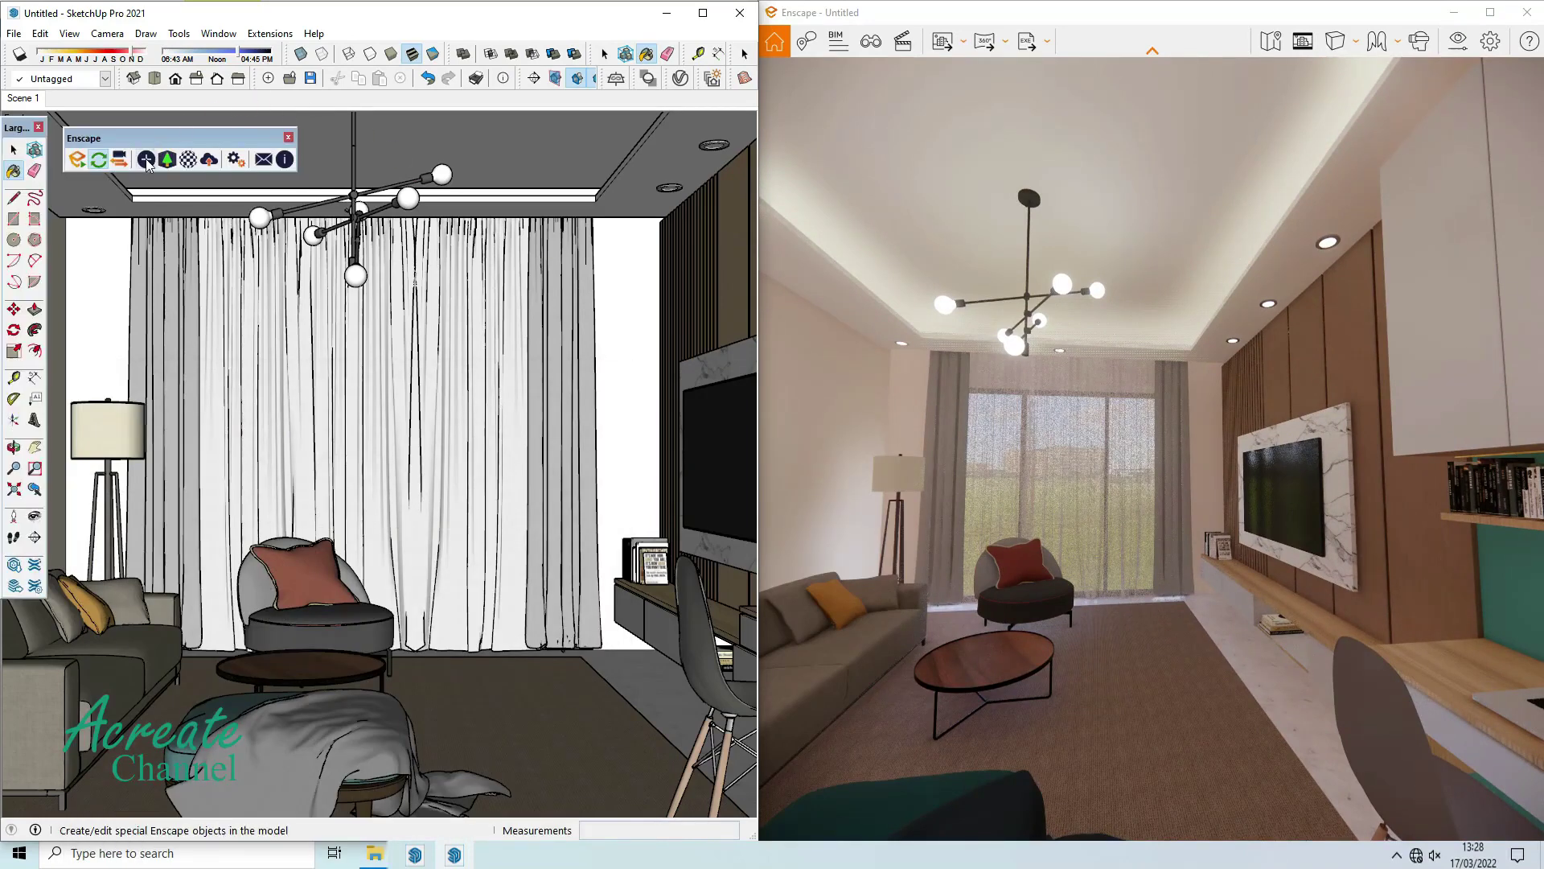
# Place an Enscape sphere light on the floor in front of the curtains.
pyautogui.click(147, 164)
pyautogui.click(99, 100)
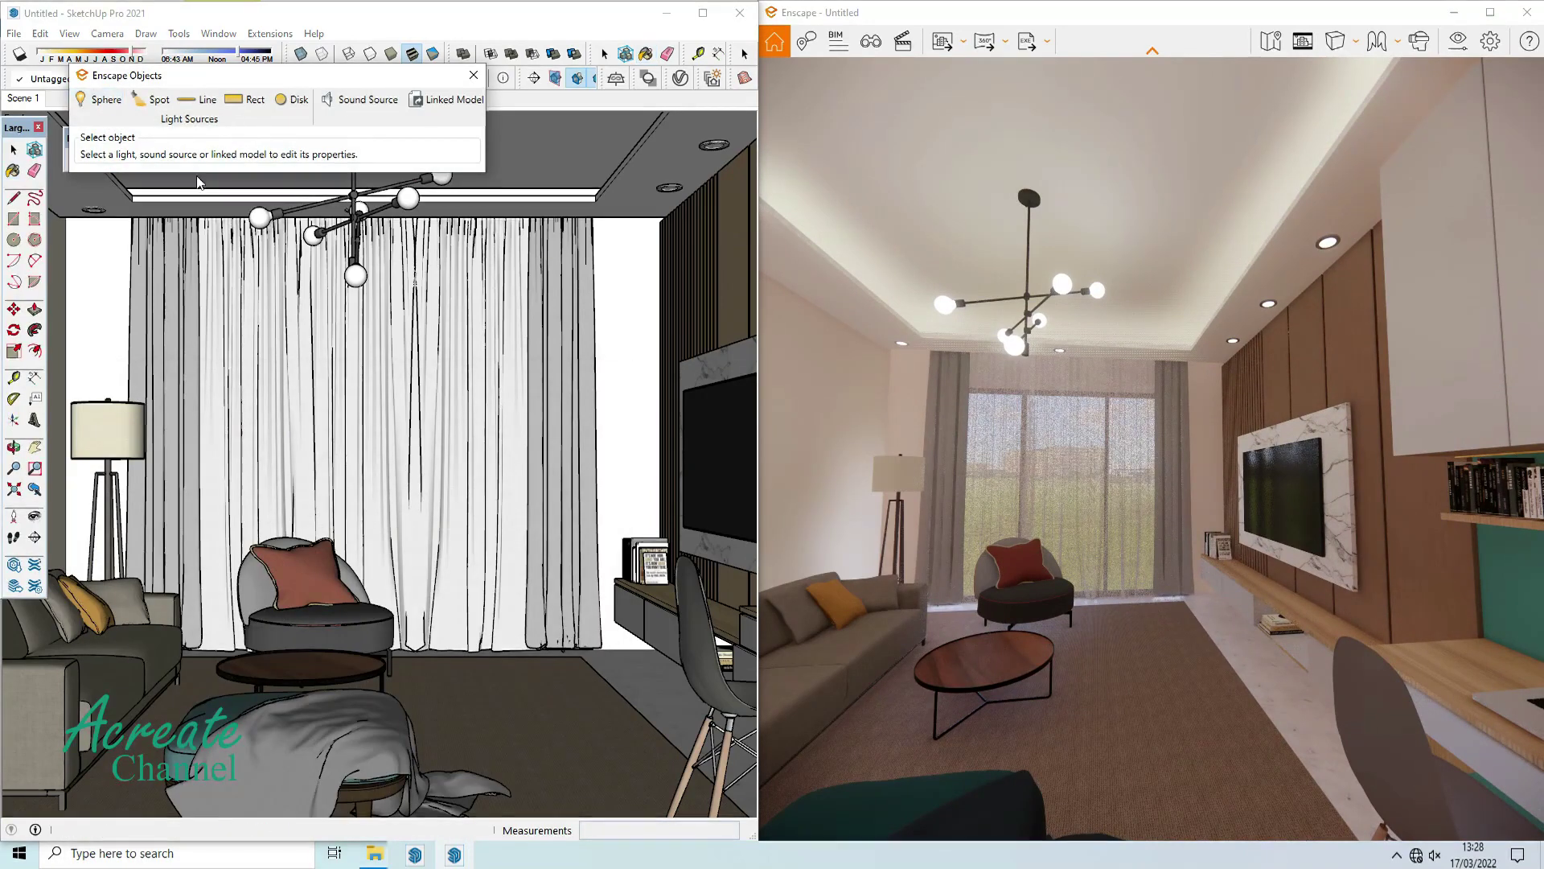
pyautogui.click(438, 723)
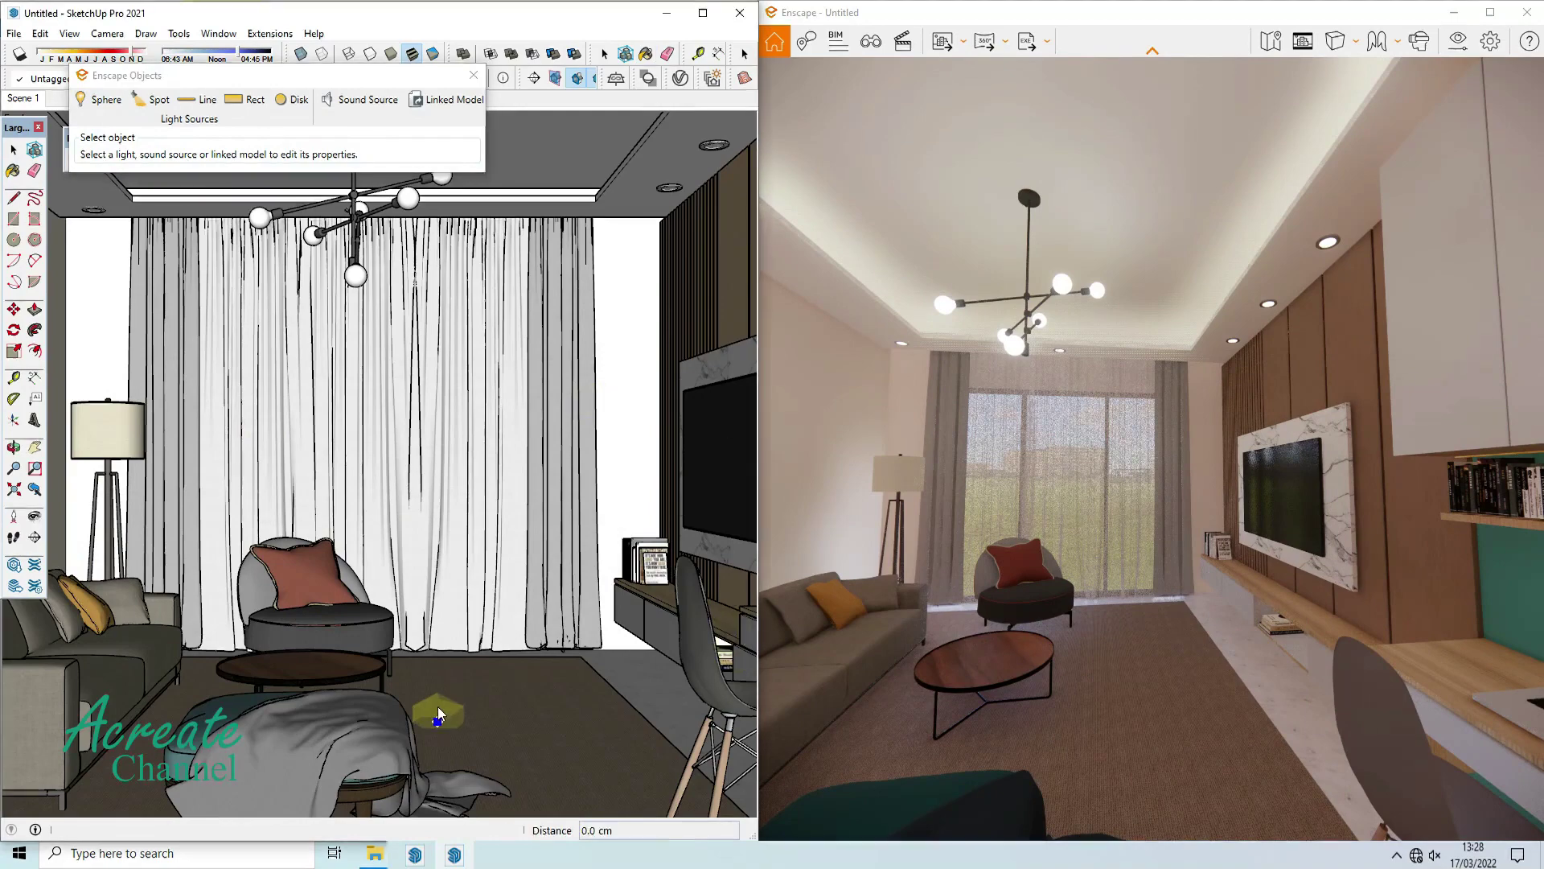
pyautogui.click(440, 690)
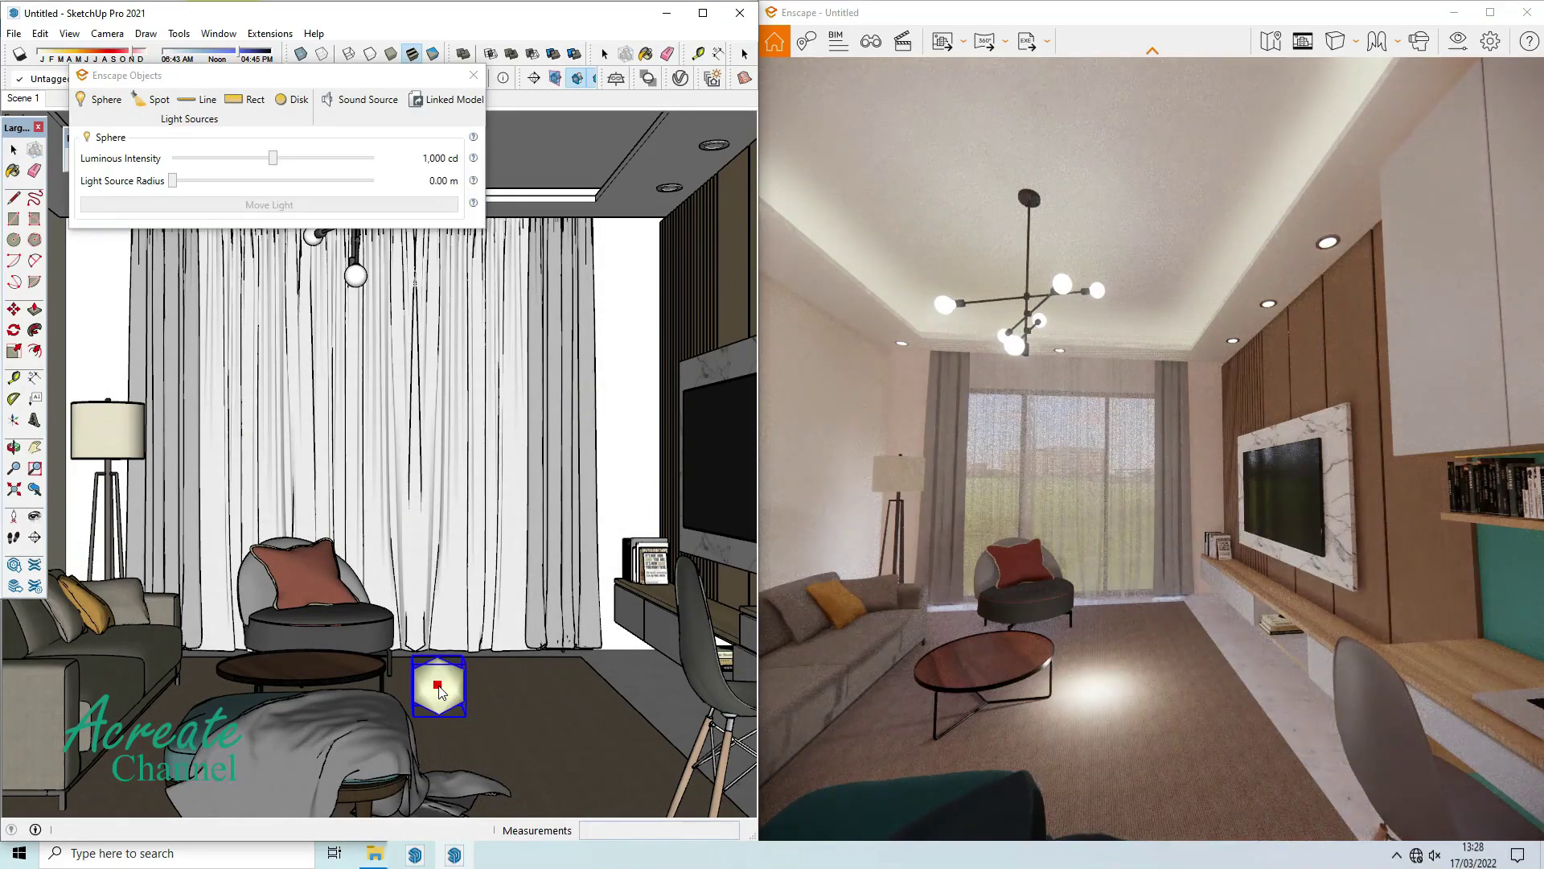
# Raise the sphere light 94.8 cm and set its intensity to about 2,563 cd.
pyautogui.click(626, 484)
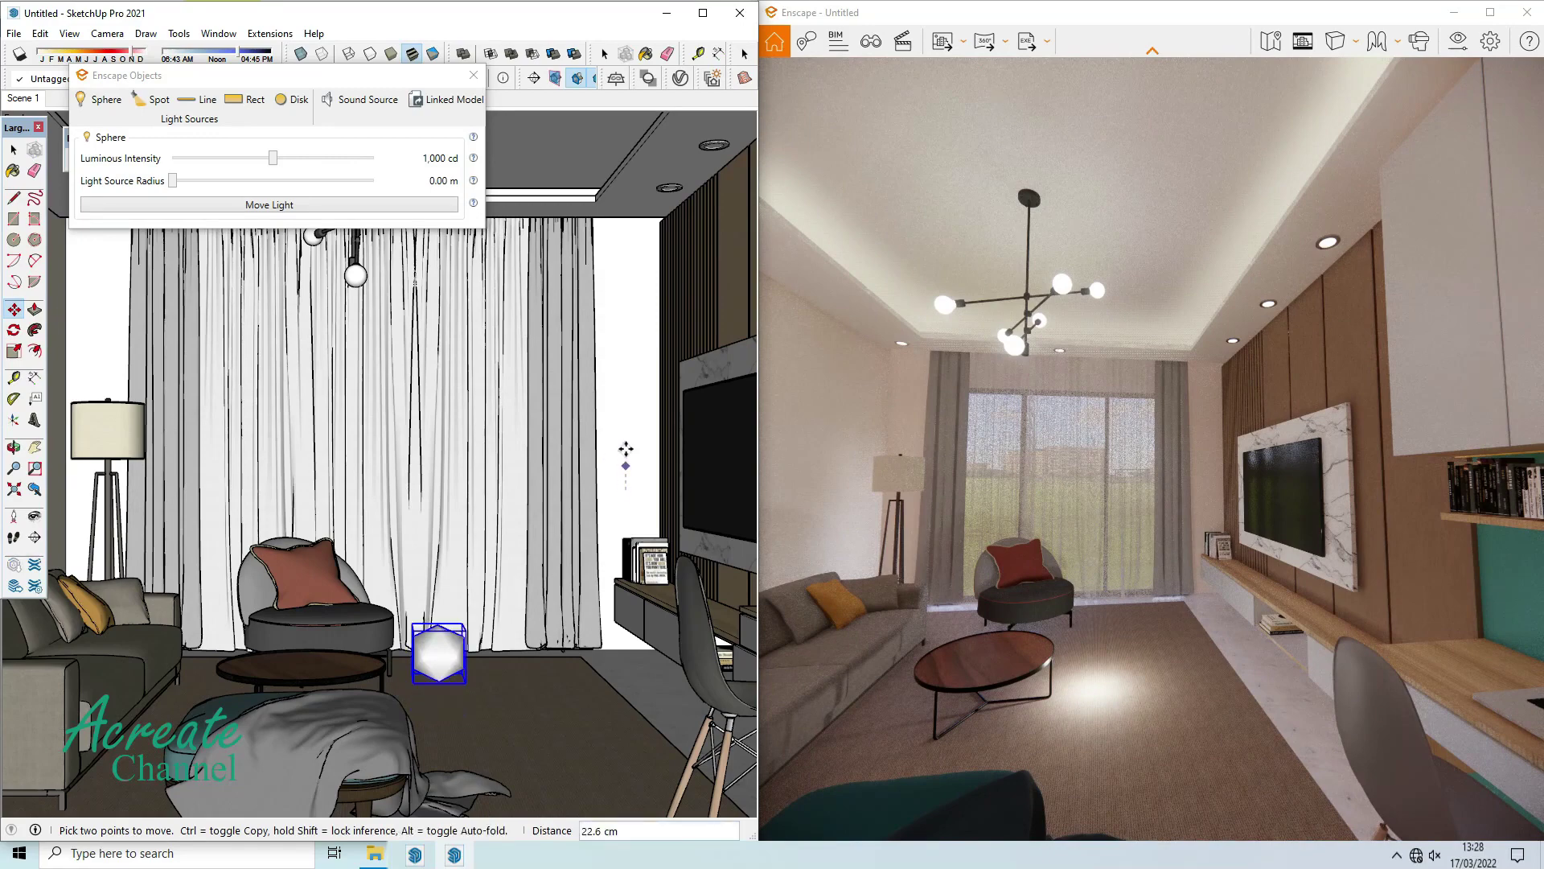
pyautogui.click(630, 360)
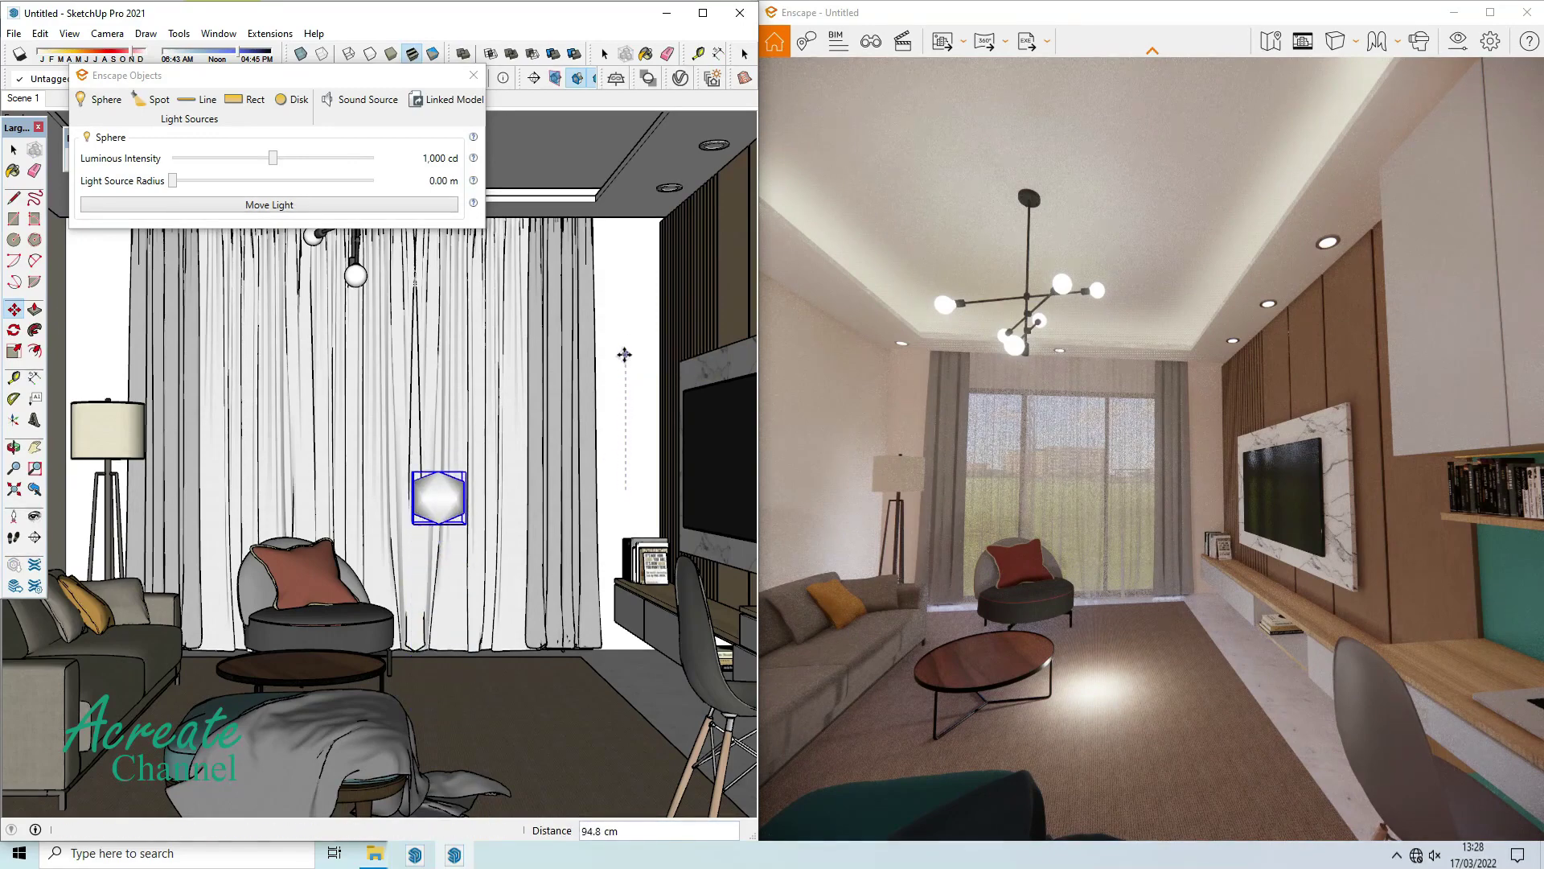
pyautogui.moveTo(273, 159); pyautogui.dragTo(292, 166)
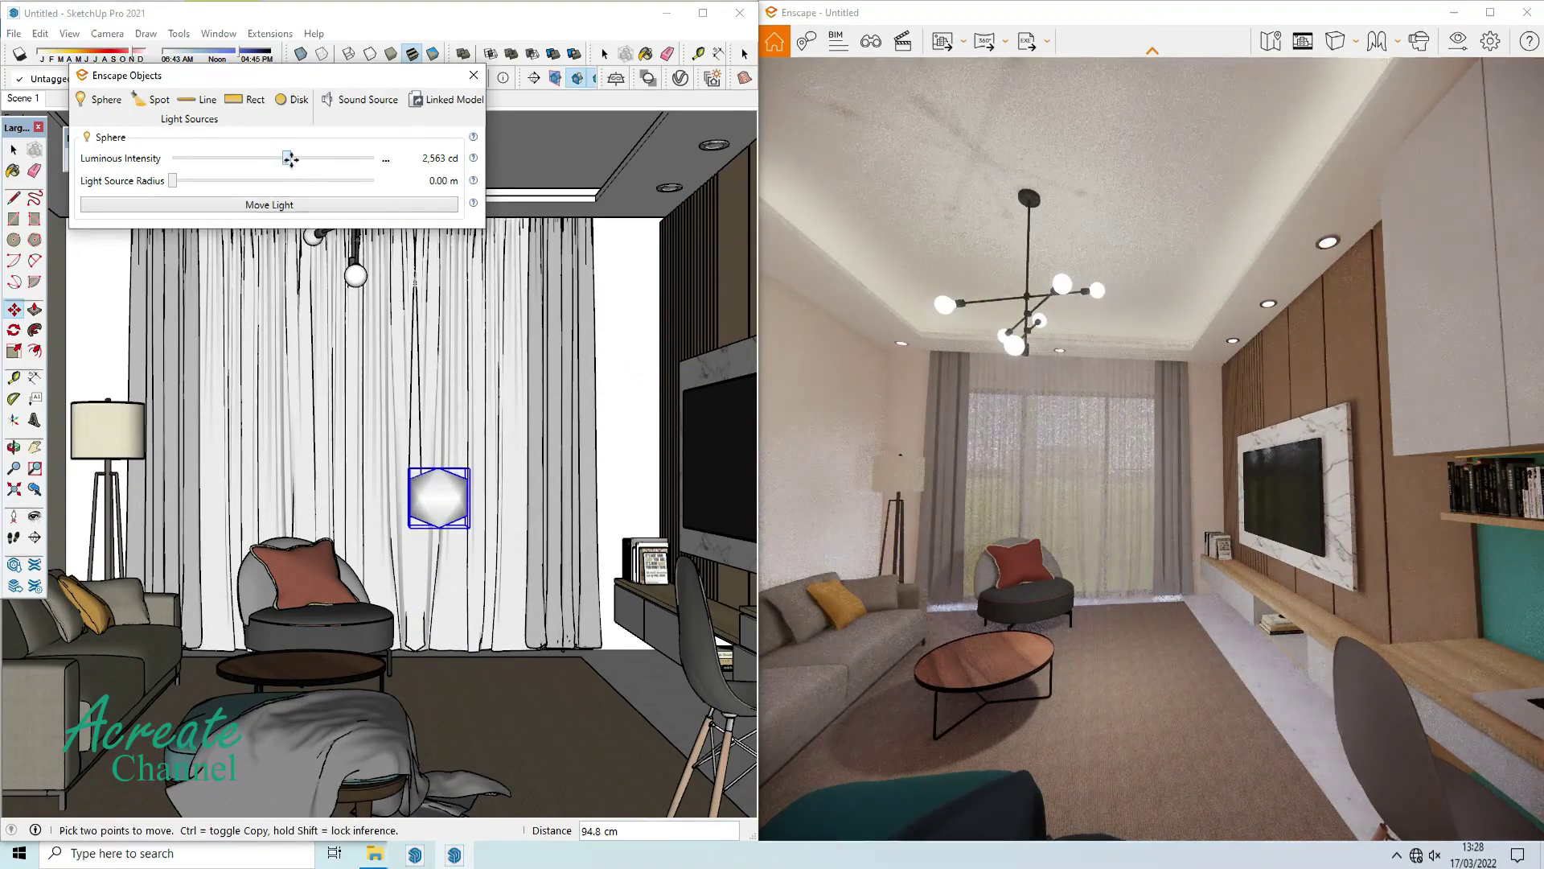
pyautogui.click(473, 75)
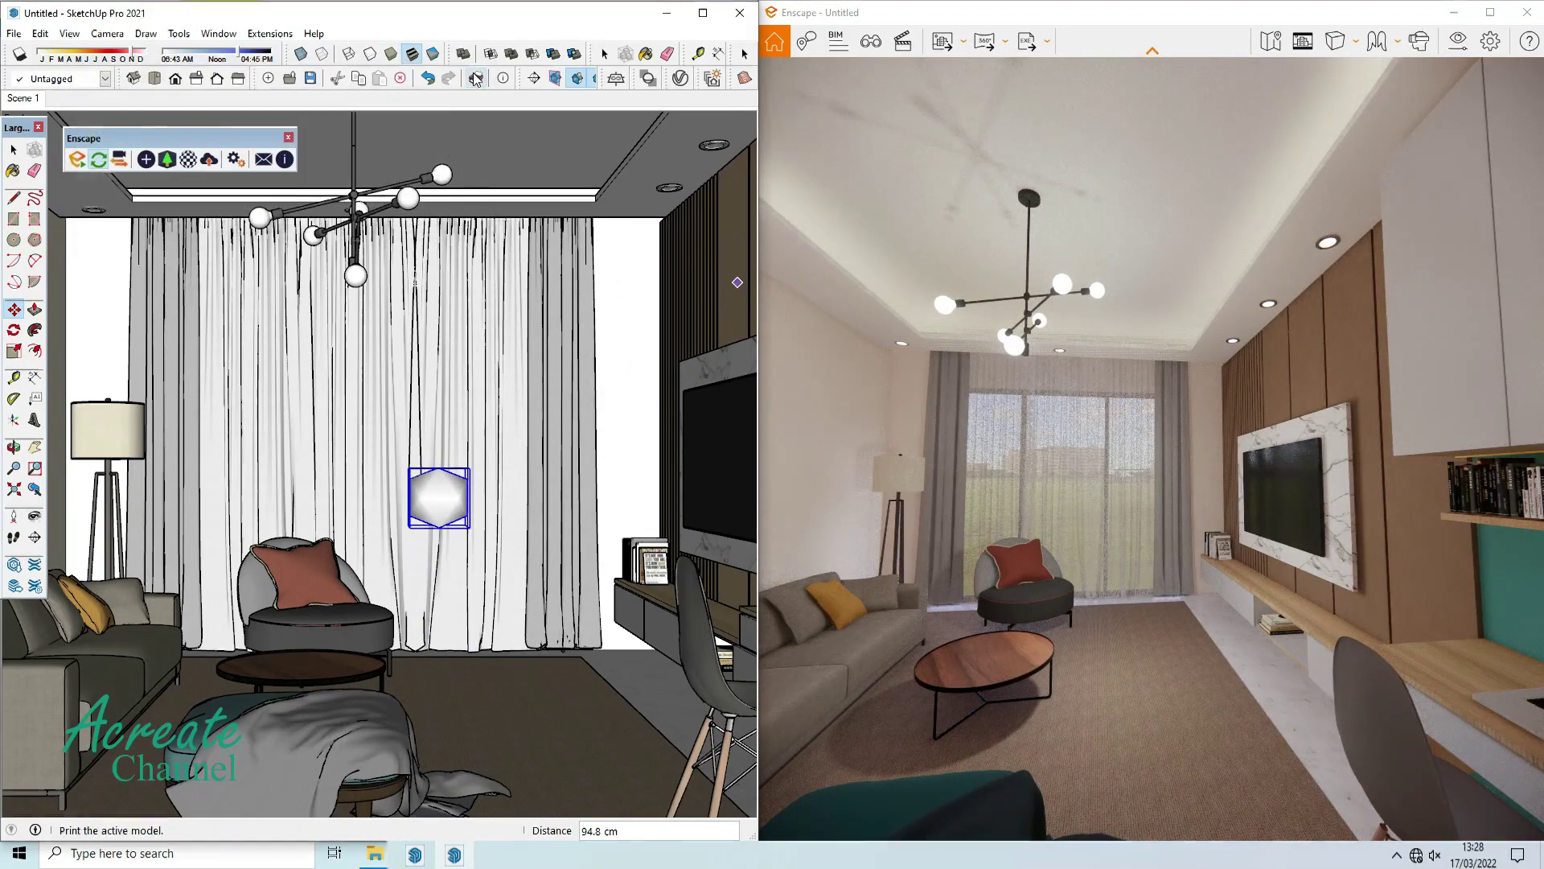
pyautogui.click(14, 171)
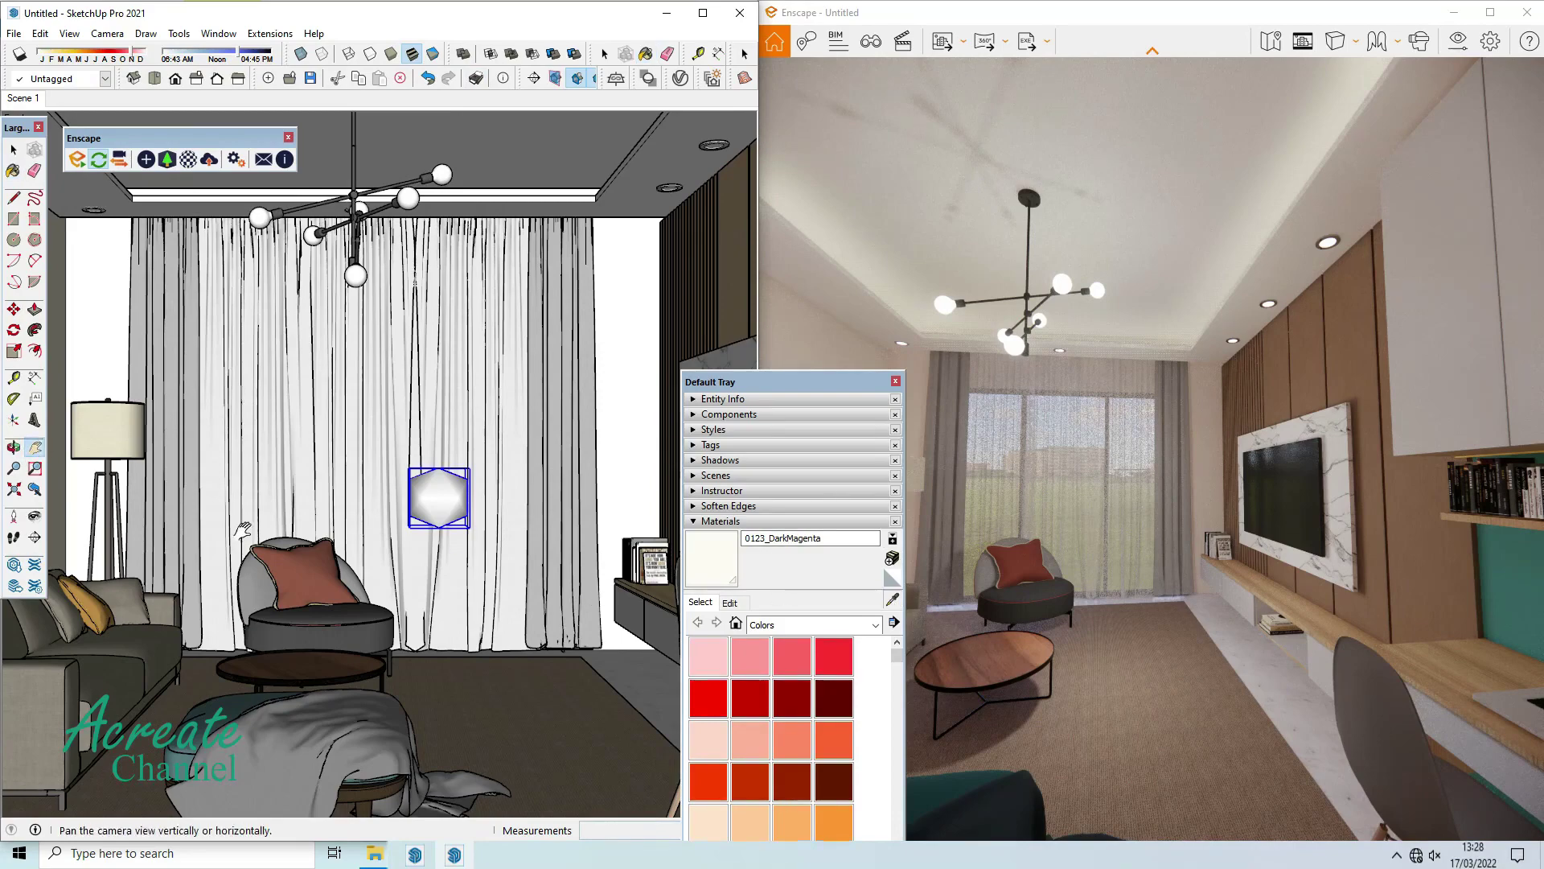
# Lower the desk's Color_H10 glass roughness to 36.7% in Enscape.
pyautogui.moveTo(243, 529); pyautogui.dragTo(386, 637)
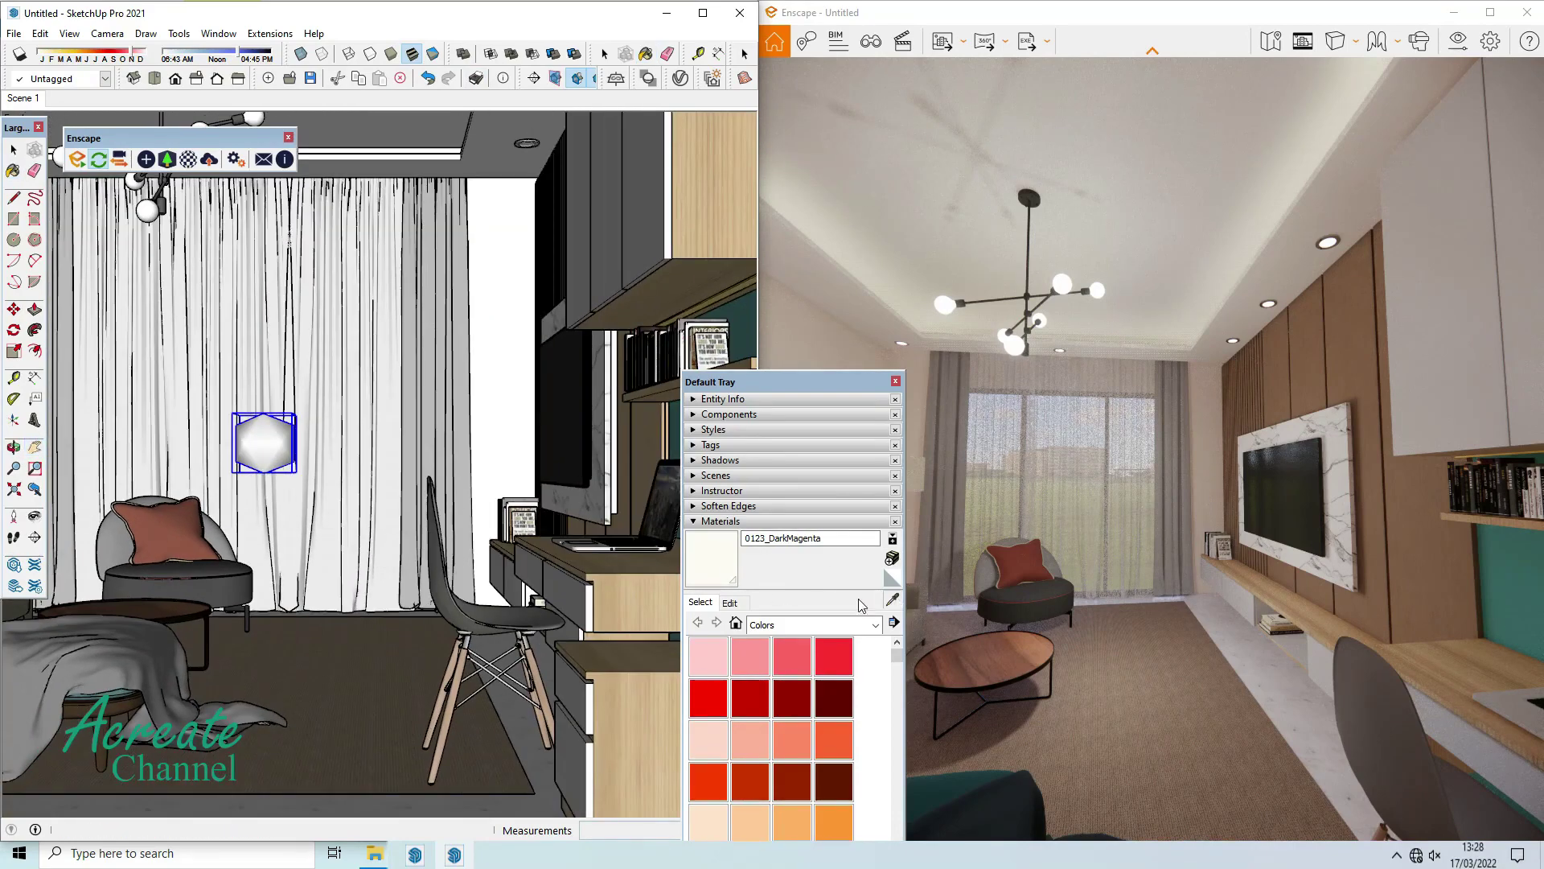
pyautogui.keyDown('alt'); pyautogui.click(443, 600); pyautogui.keyUp('alt')
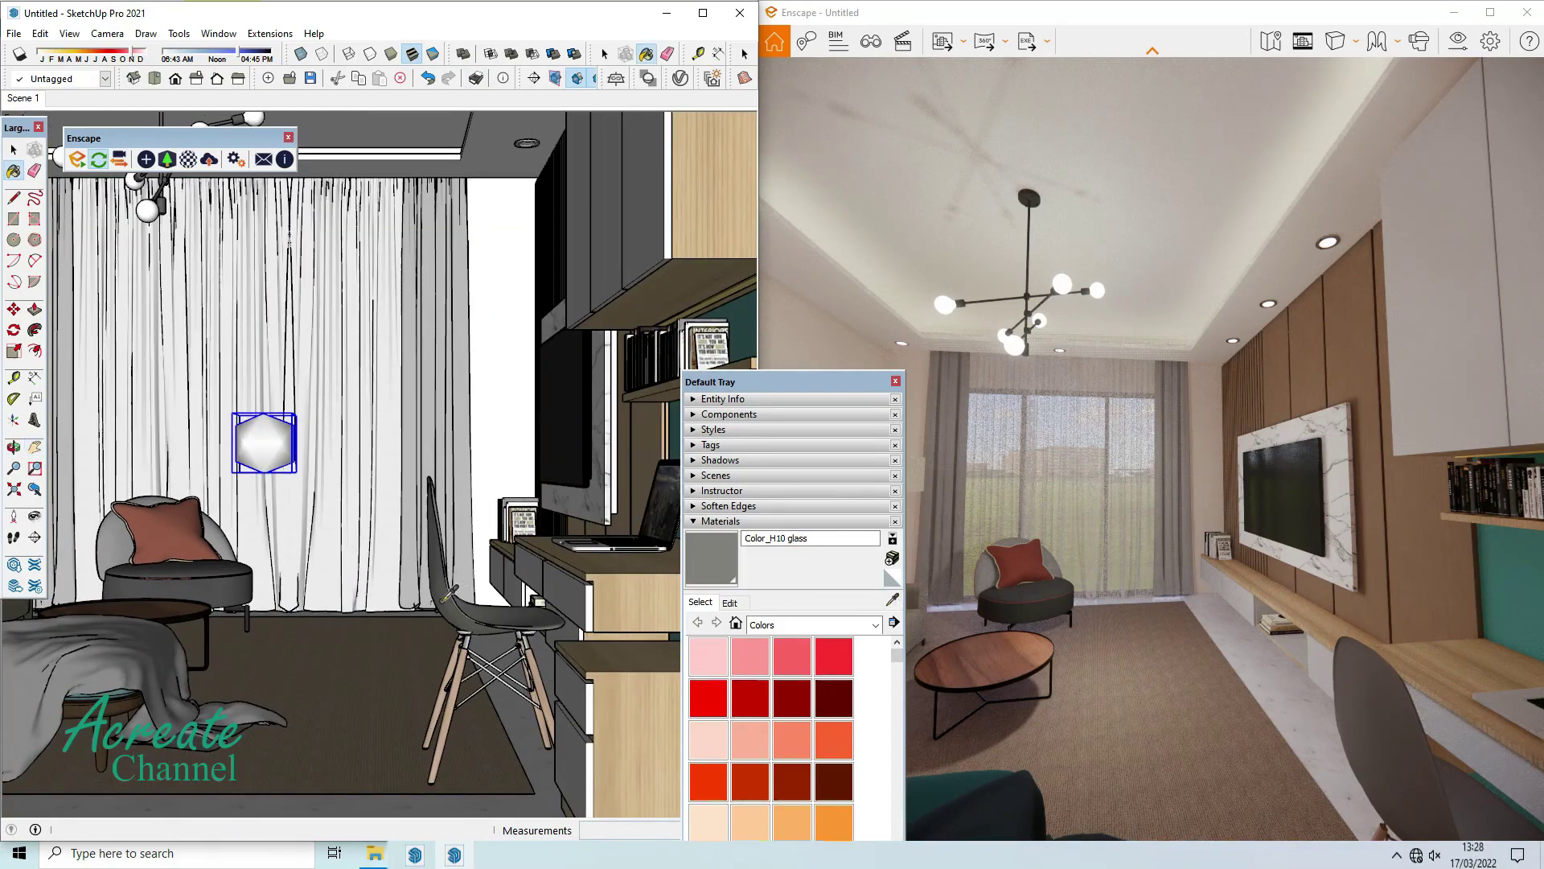
pyautogui.click(191, 163)
pyautogui.click(1322, 704)
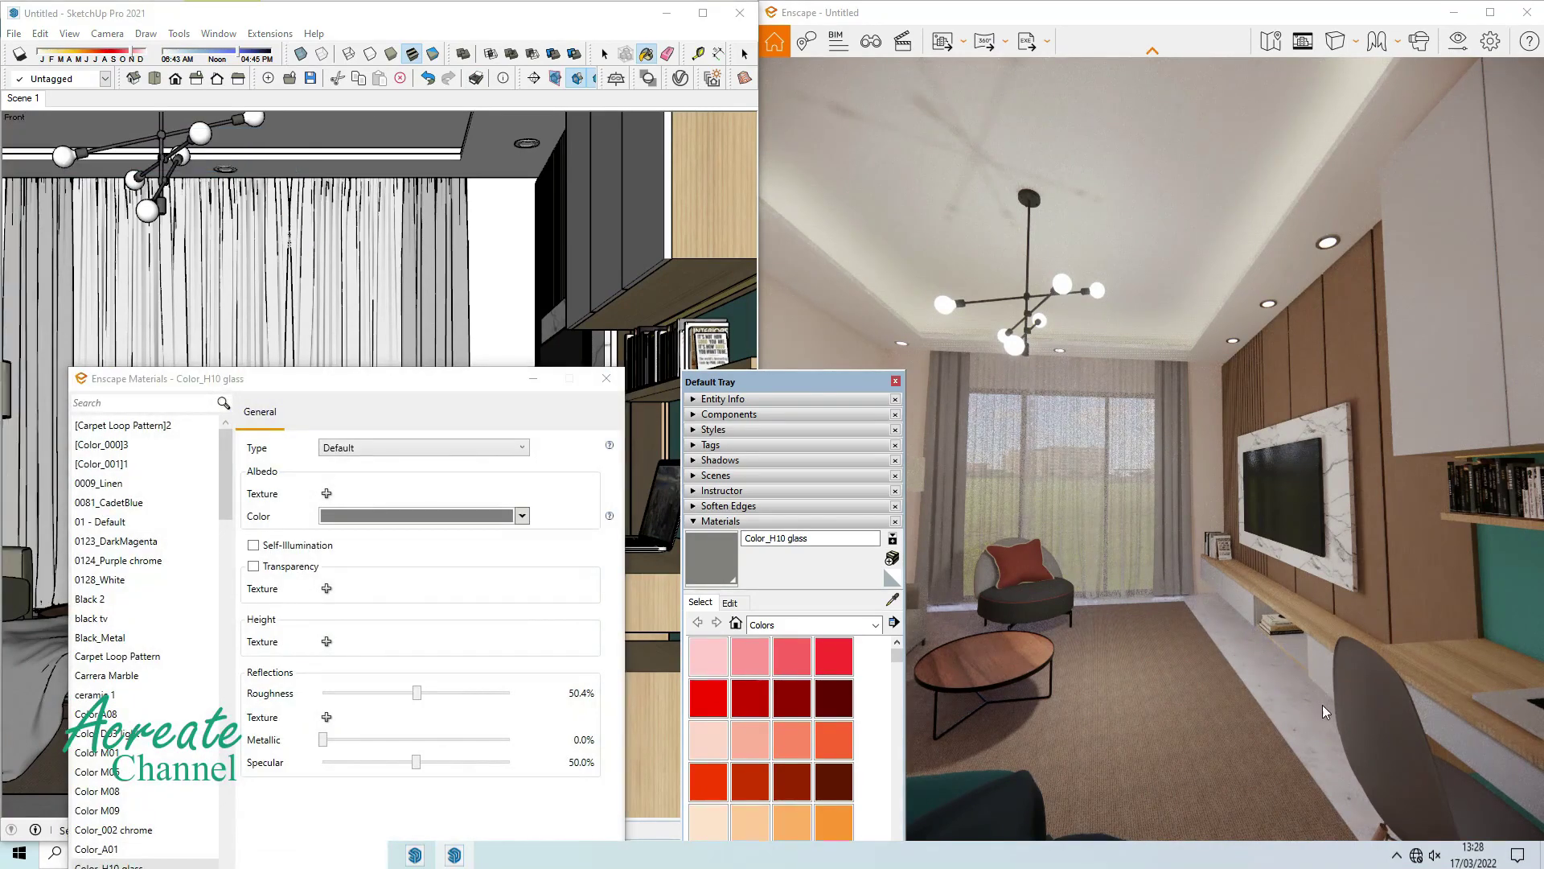
pyautogui.moveTo(1368, 706); pyautogui.dragTo(1295, 667)
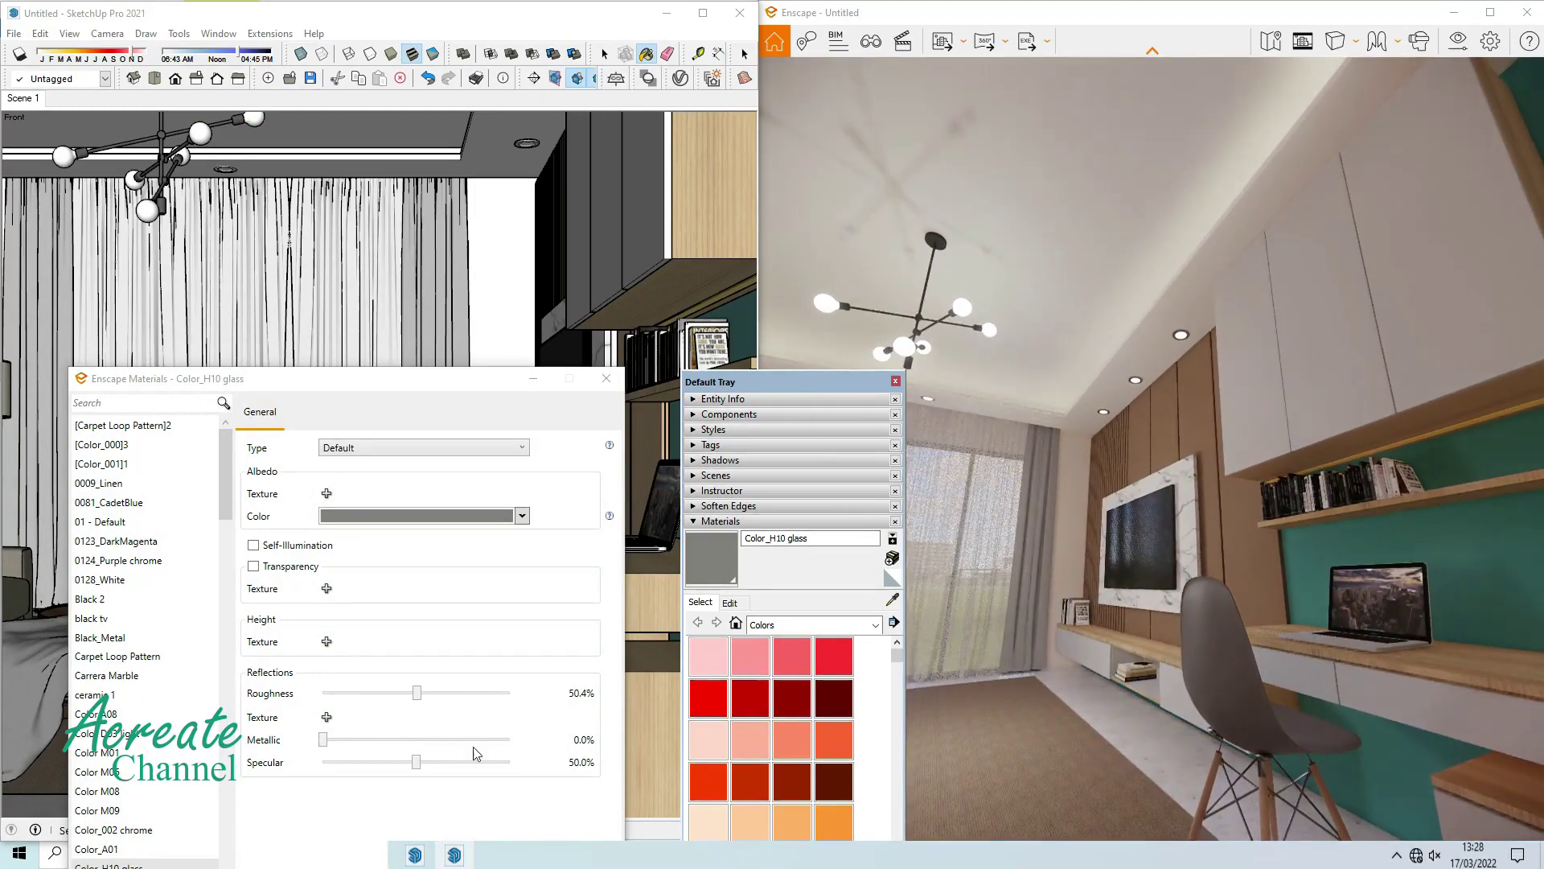
pyautogui.click(419, 698)
pyautogui.moveTo(419, 698); pyautogui.dragTo(393, 701)
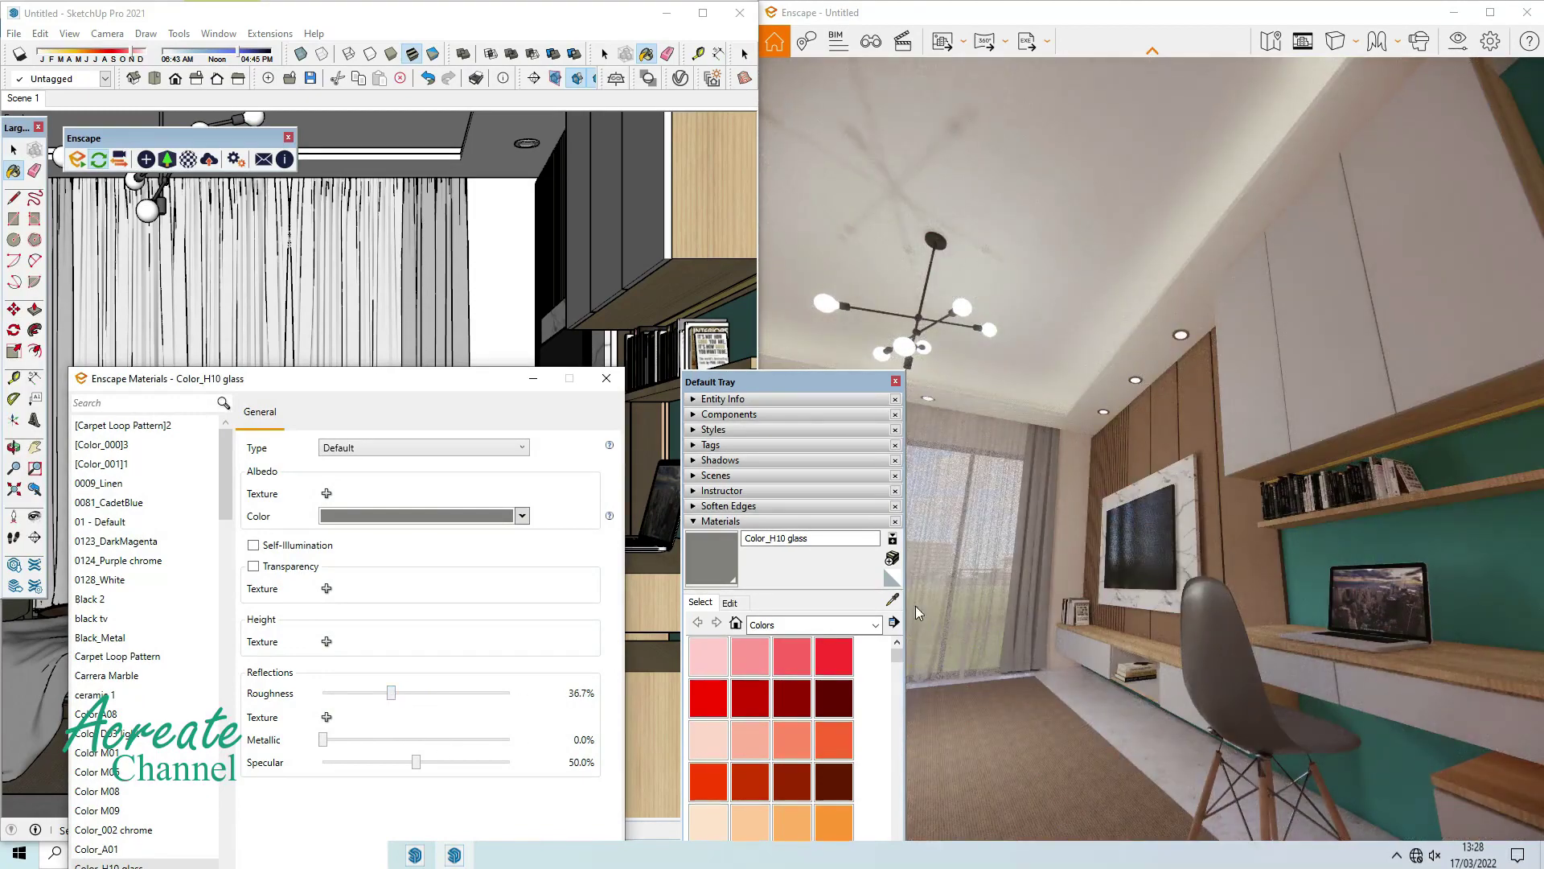
pyautogui.moveTo(1251, 553); pyautogui.dragTo(1221, 499)
pyautogui.scroll(3, 1221, 499)
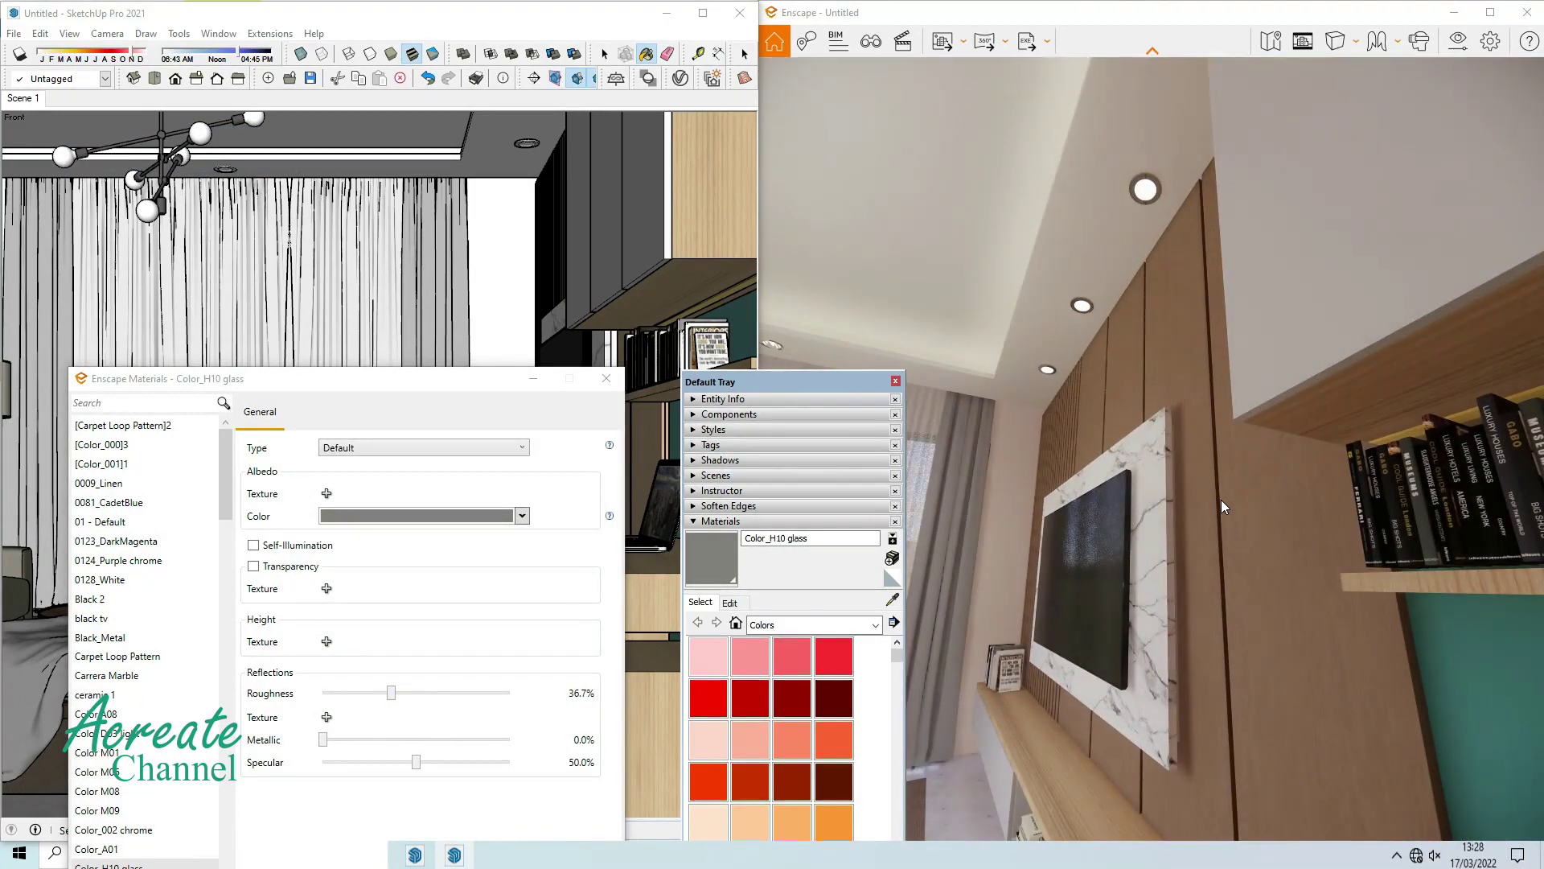
pyautogui.click(607, 380)
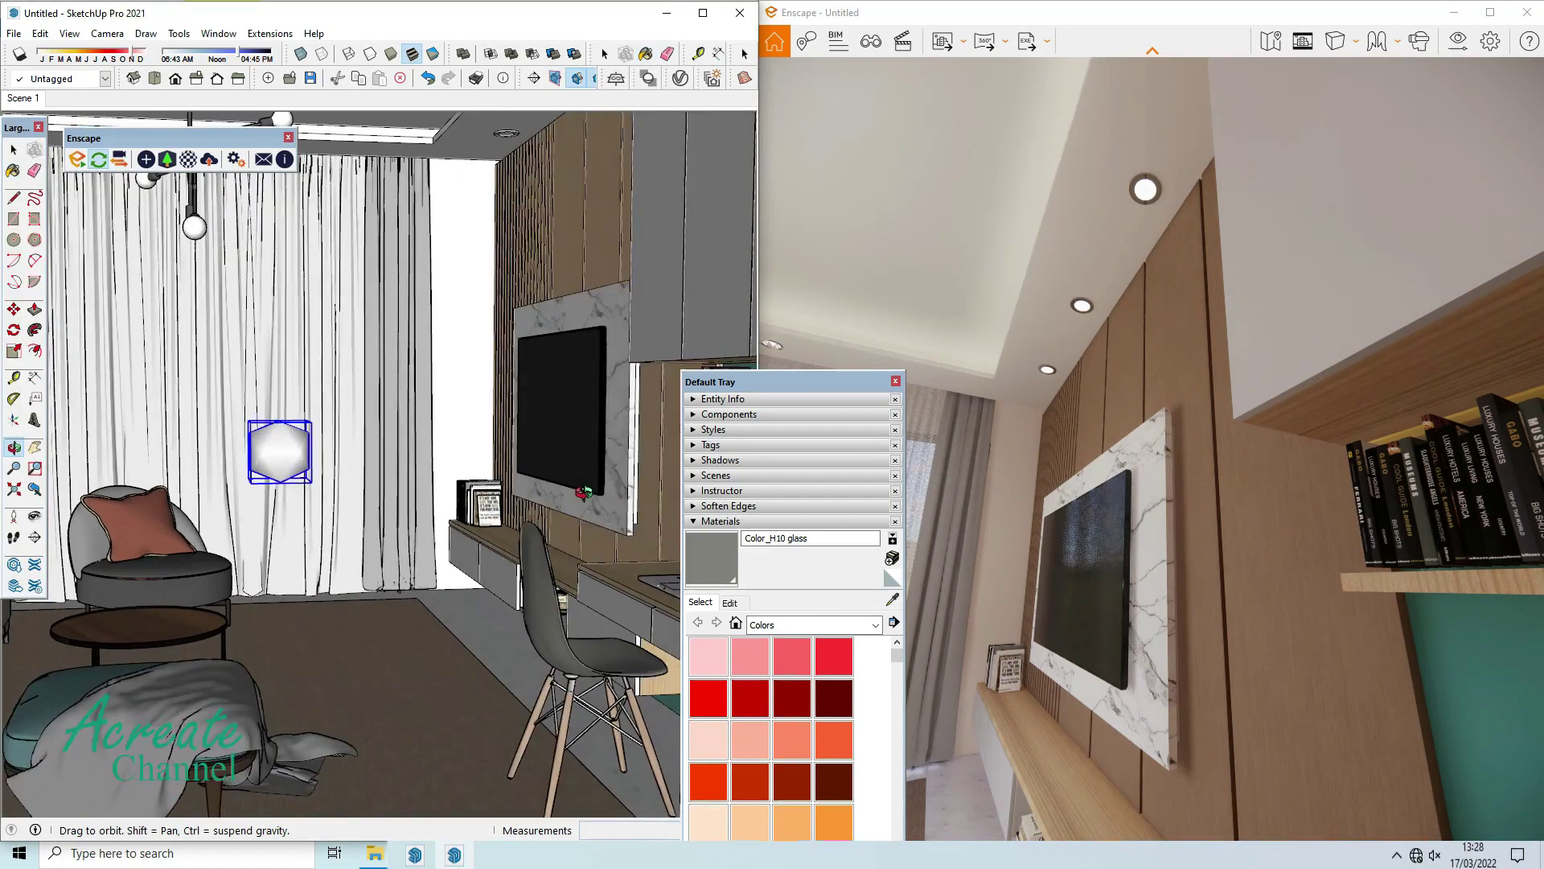
# Tint the TV-wall Wood Veneer 02 panels a darker, muted grey.
pyautogui.click(892, 601)
pyautogui.click(658, 444)
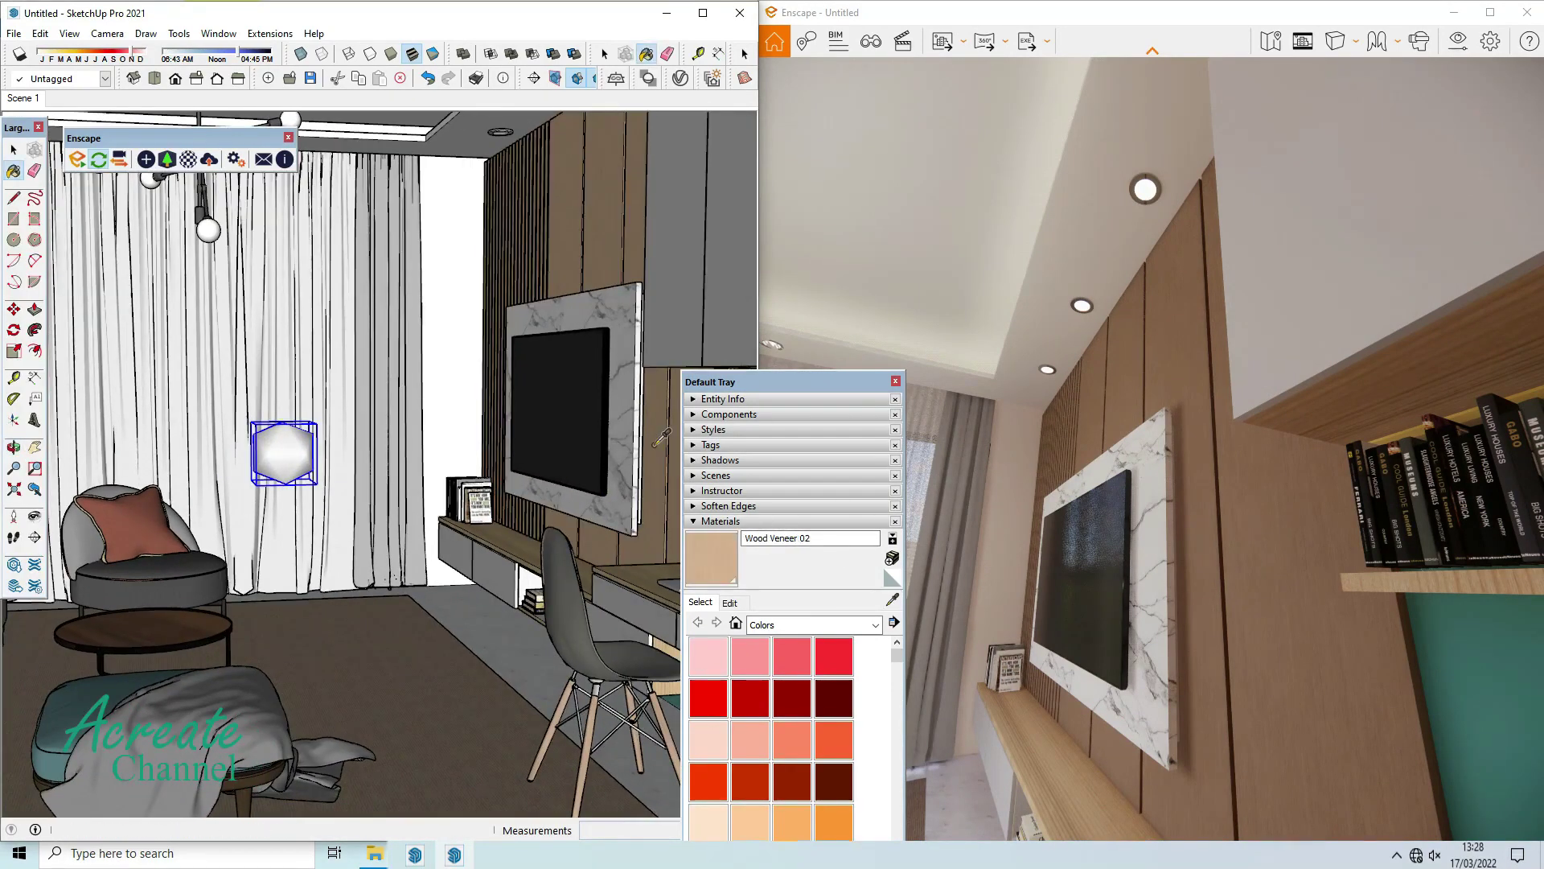
pyautogui.click(730, 603)
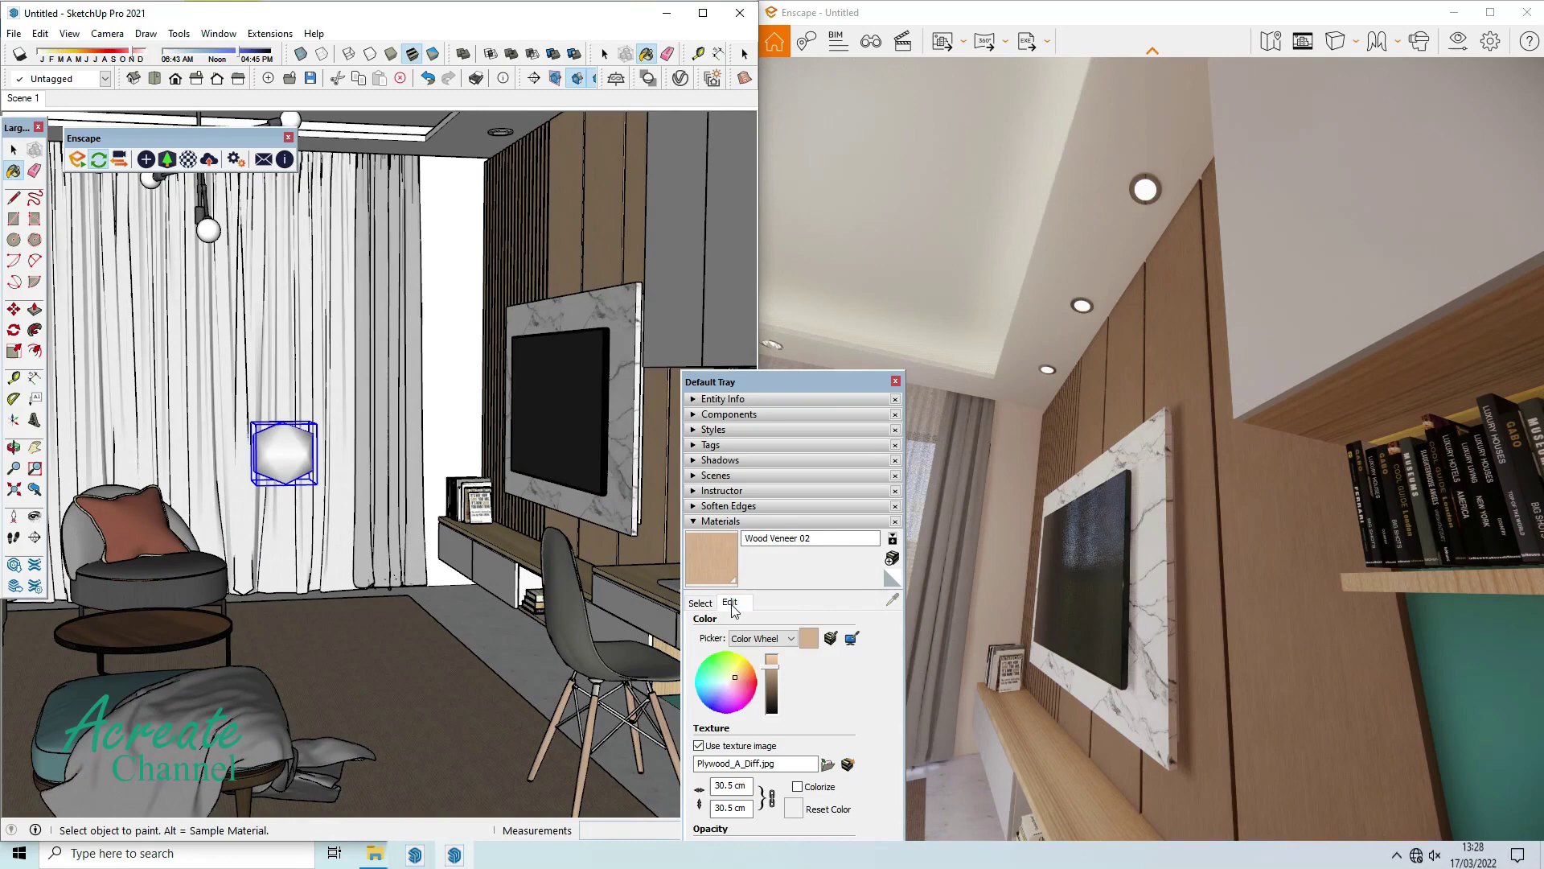
pyautogui.click(729, 682)
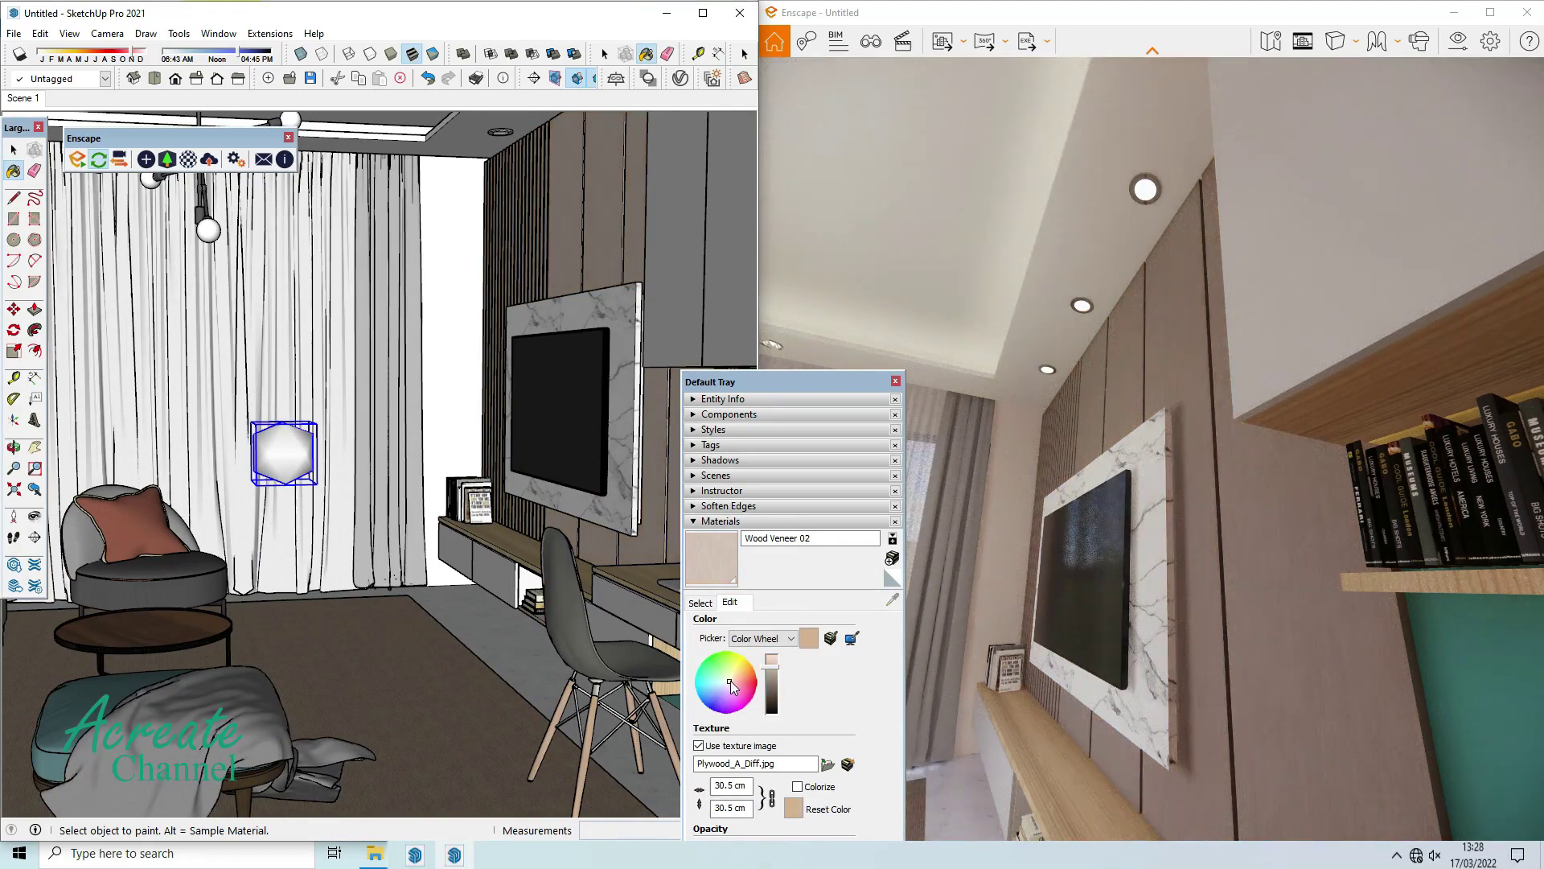
pyautogui.click(772, 668)
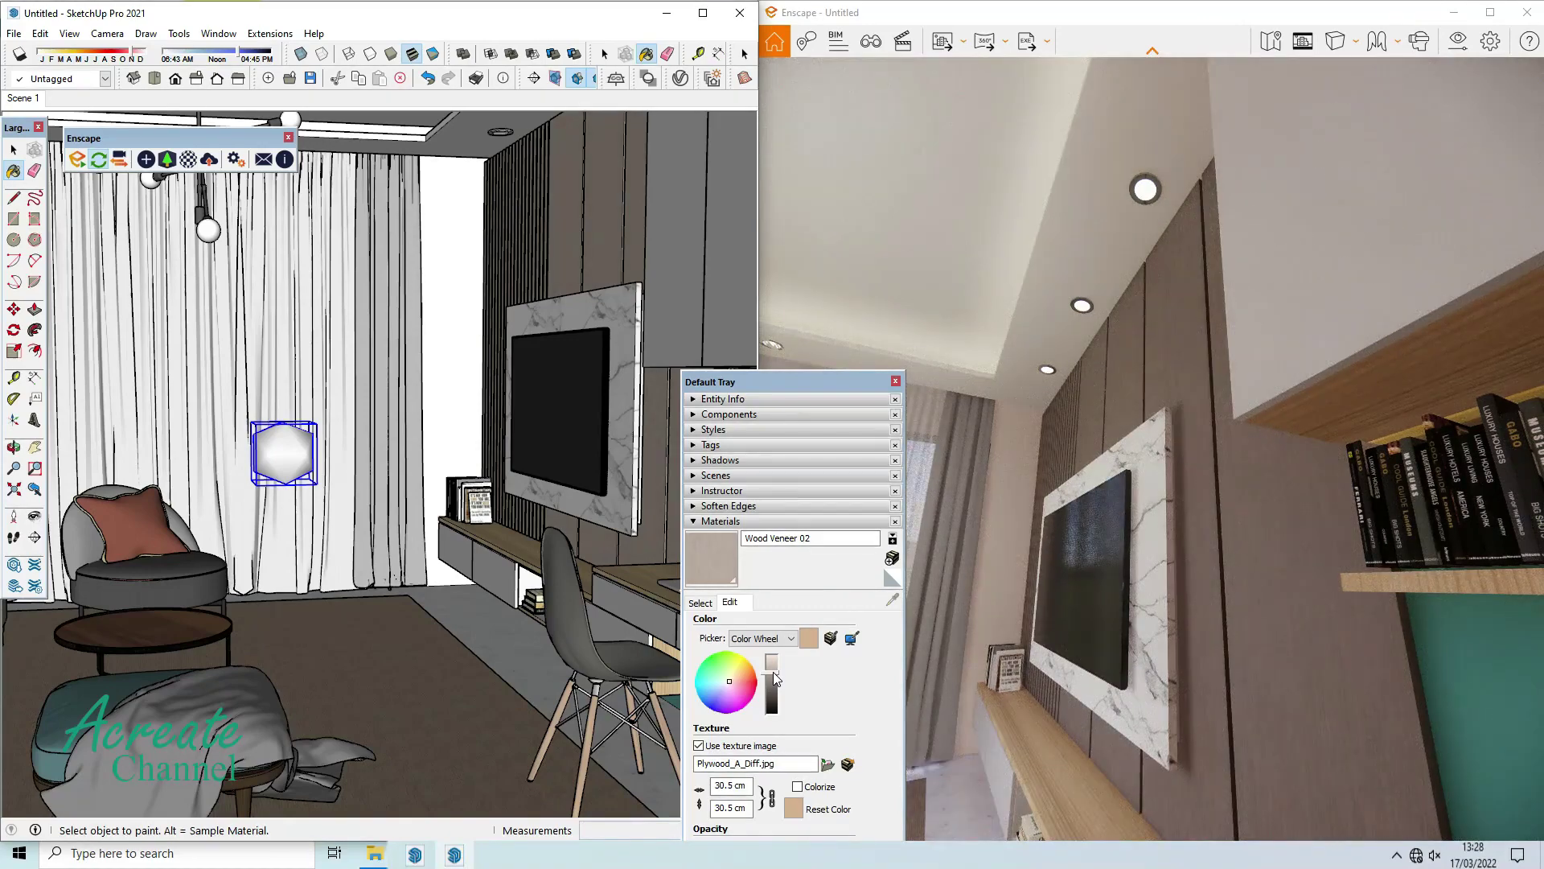
pyautogui.moveTo(1126, 483); pyautogui.dragTo(1126, 402)
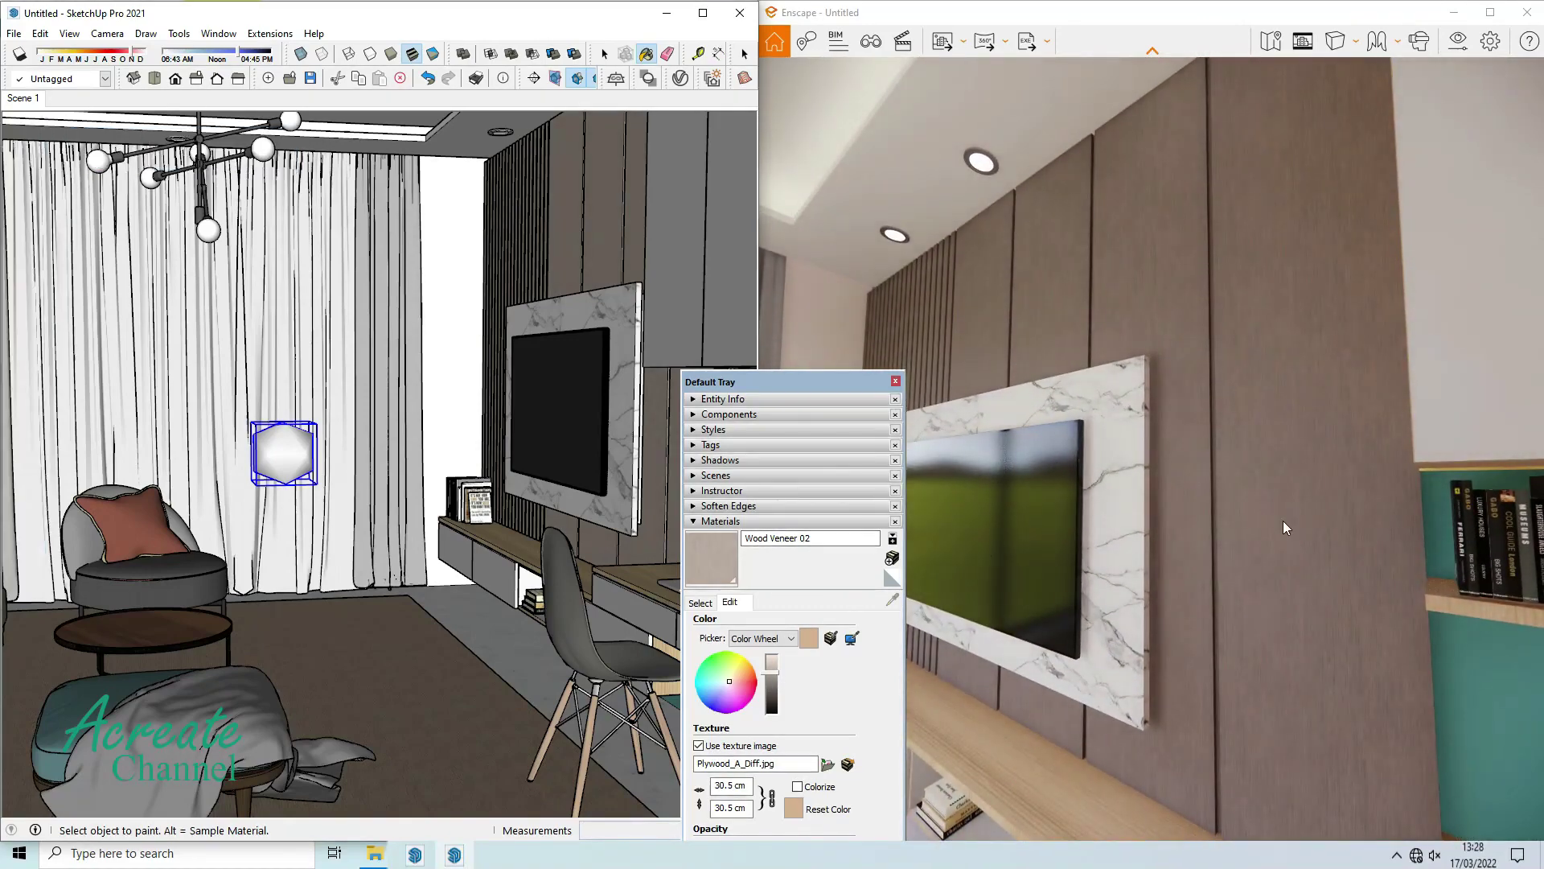
# Give Wood Cherry Original a bump map from its wood texture at 0.01 amount.
pyautogui.press('s')
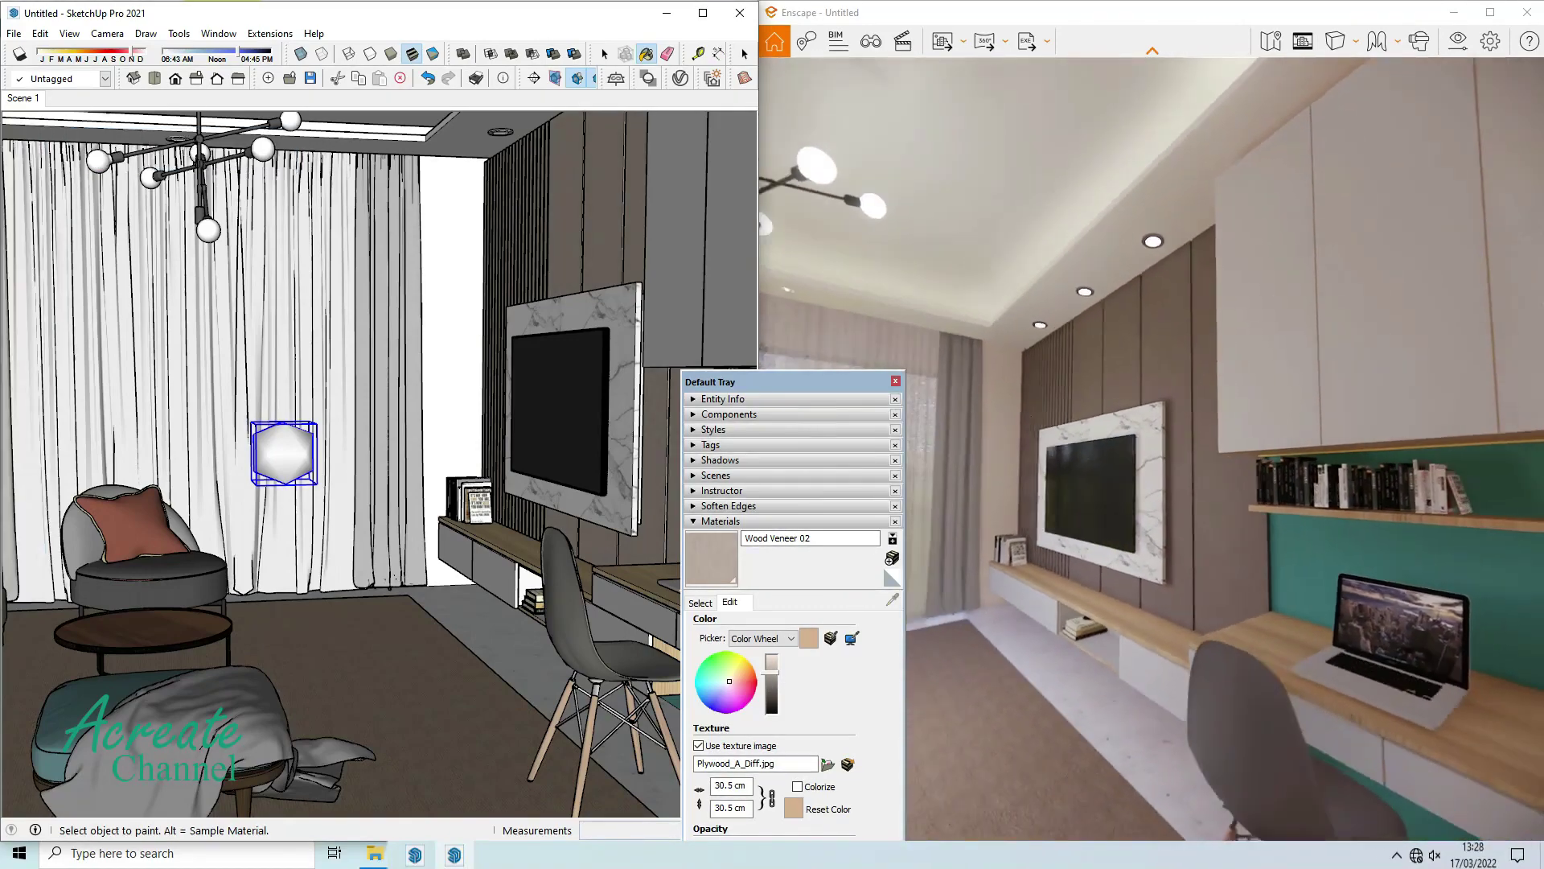
pyautogui.press('w')
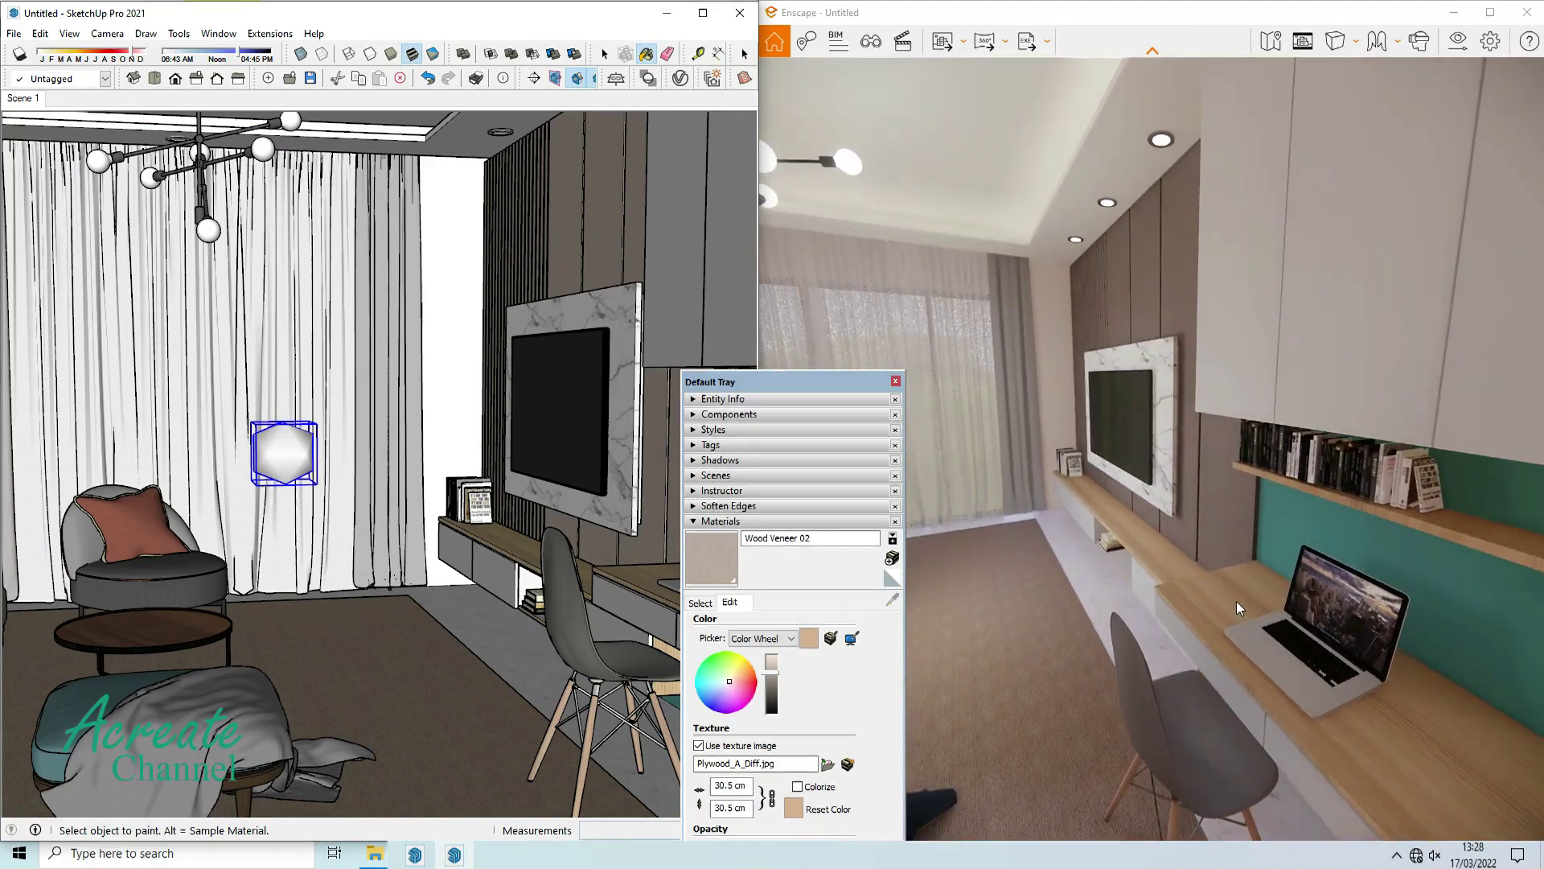
pyautogui.press('w')
pyautogui.click(713, 603)
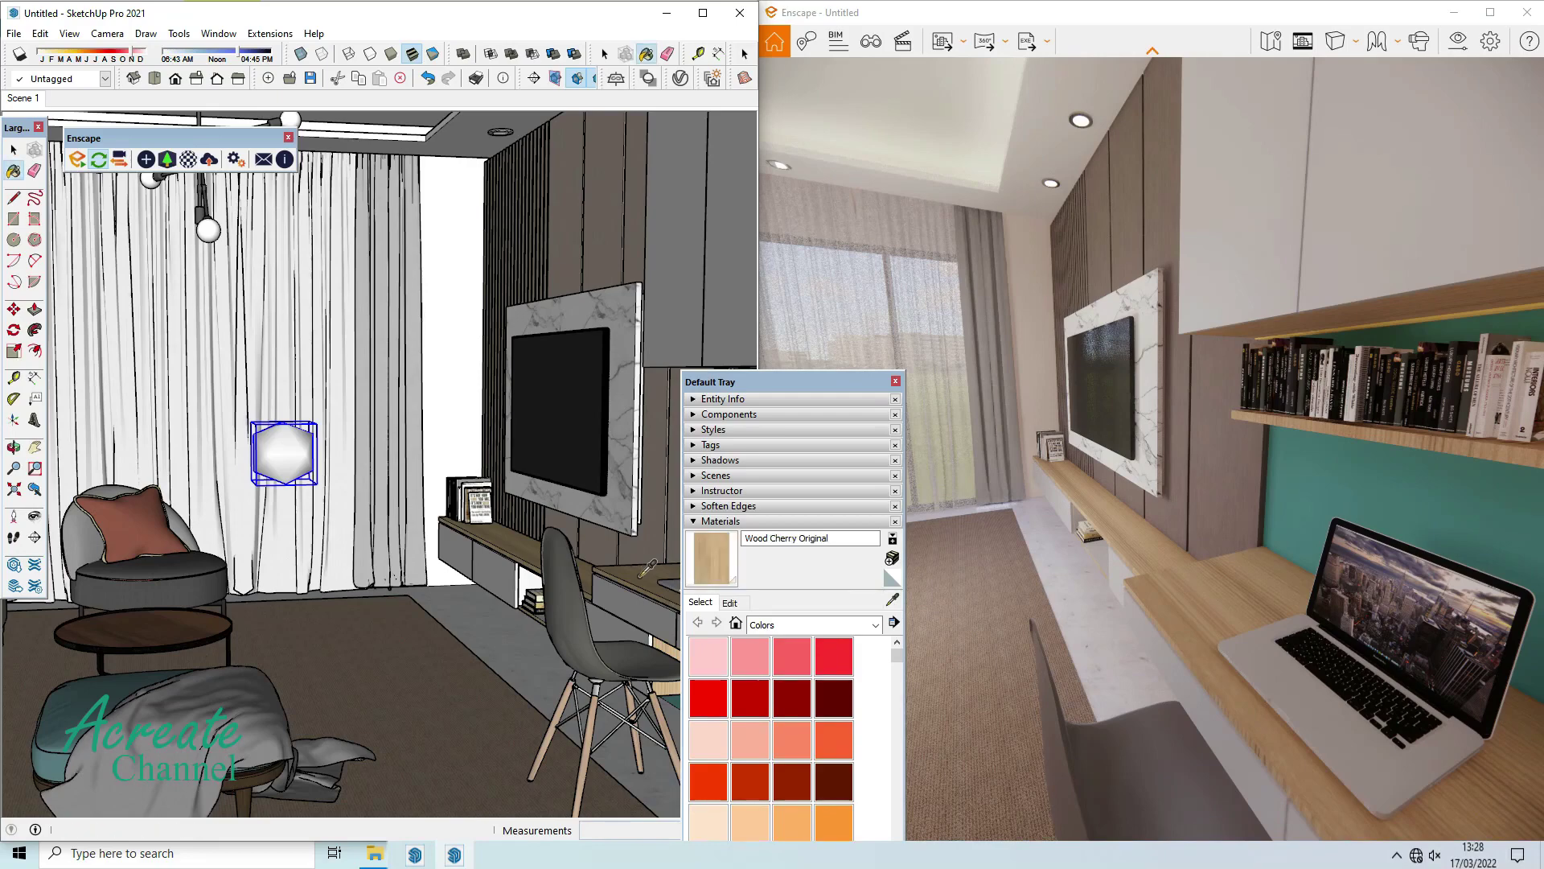
pyautogui.click(193, 167)
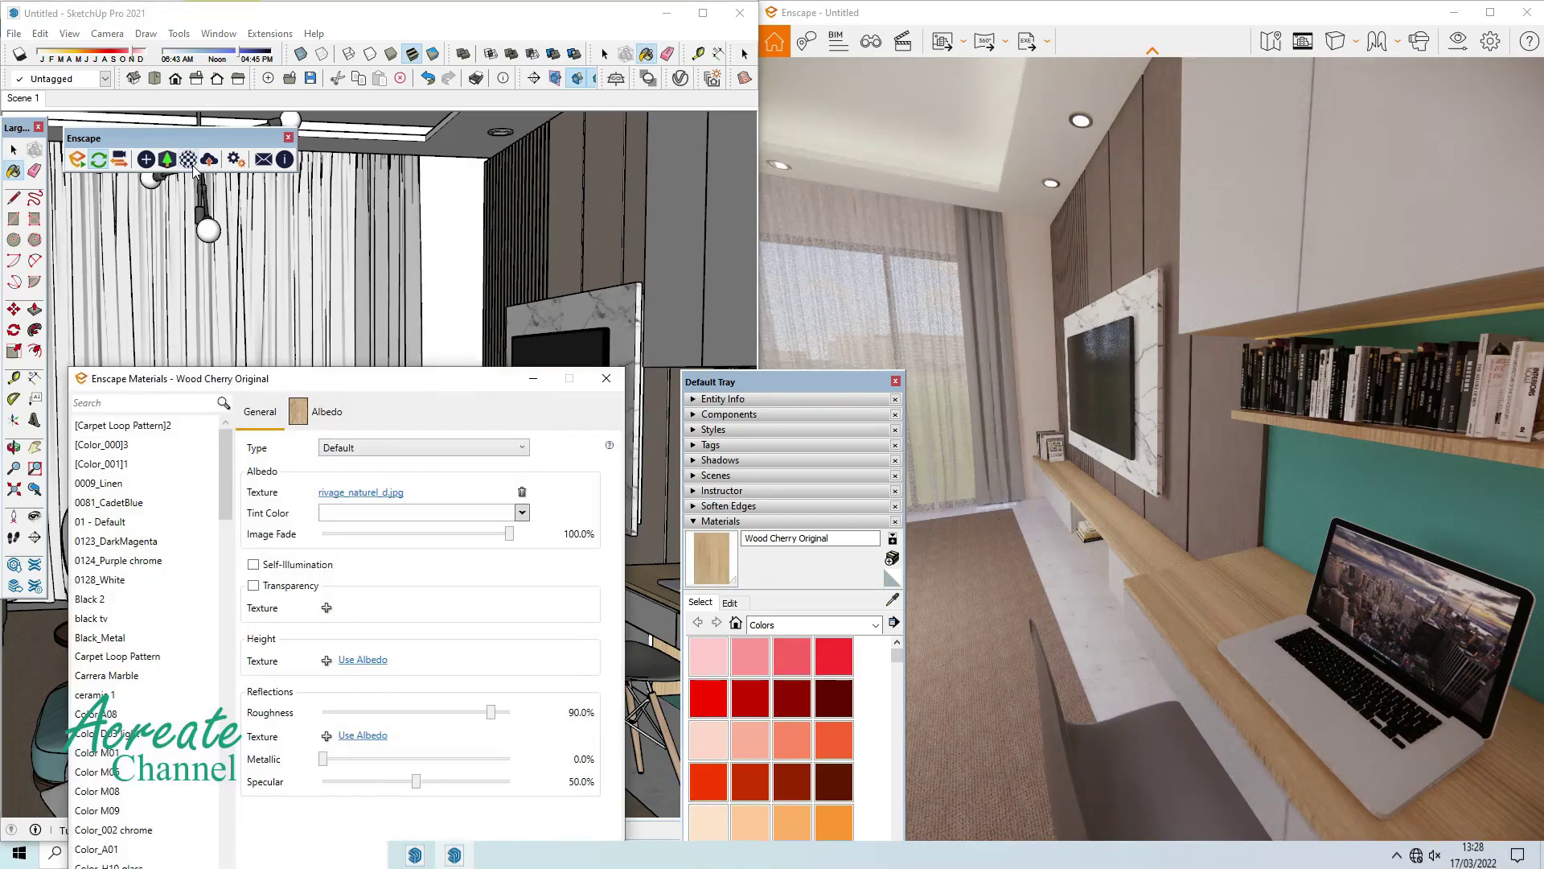
pyautogui.click(366, 660)
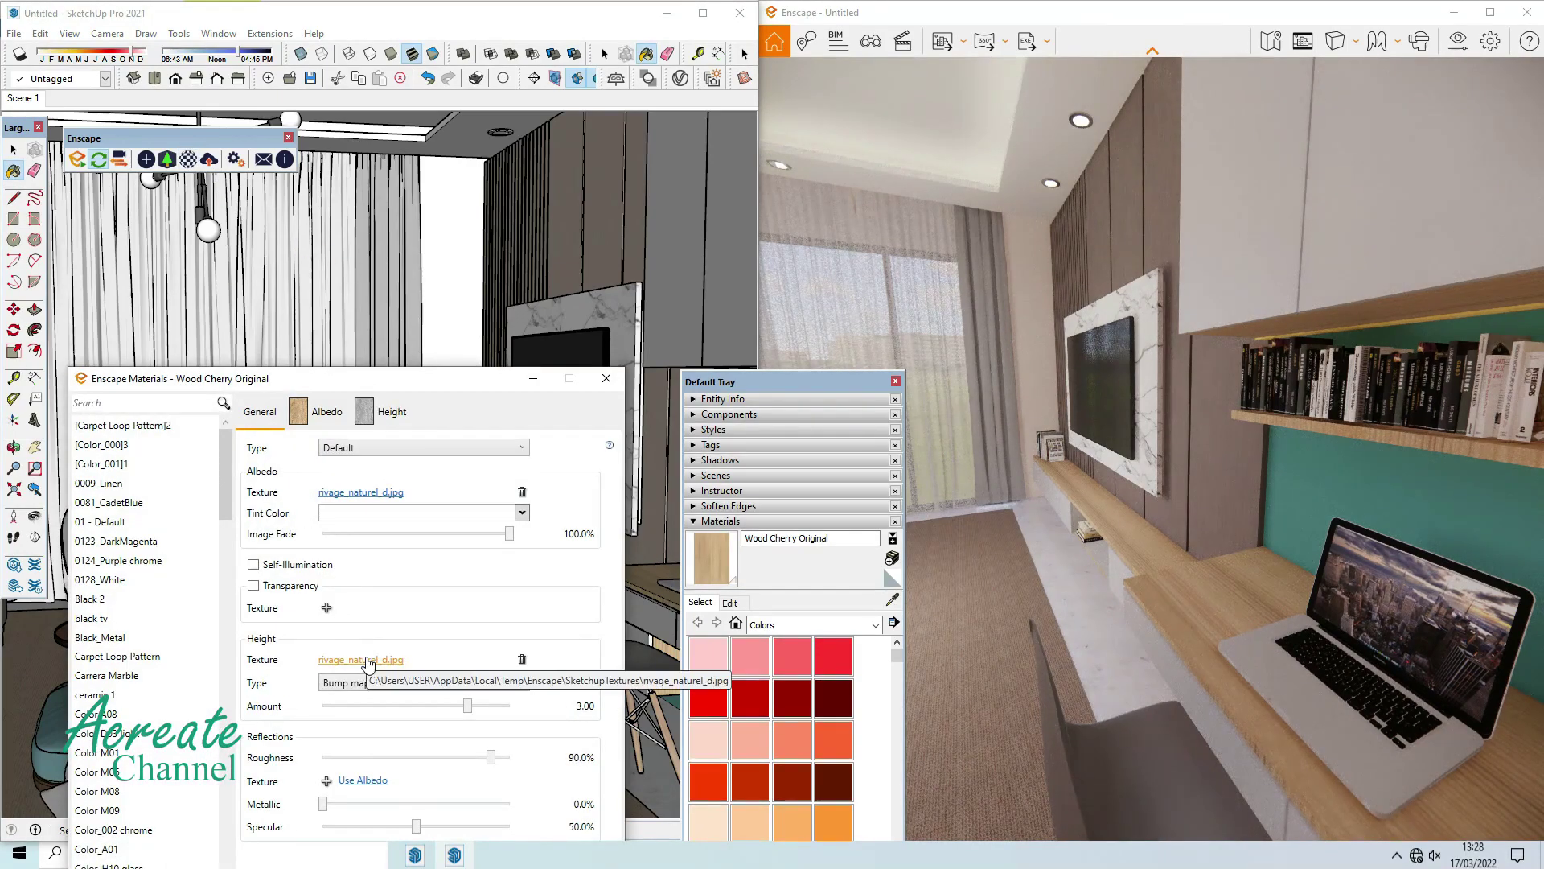
pyautogui.moveTo(470, 710); pyautogui.dragTo(420, 706)
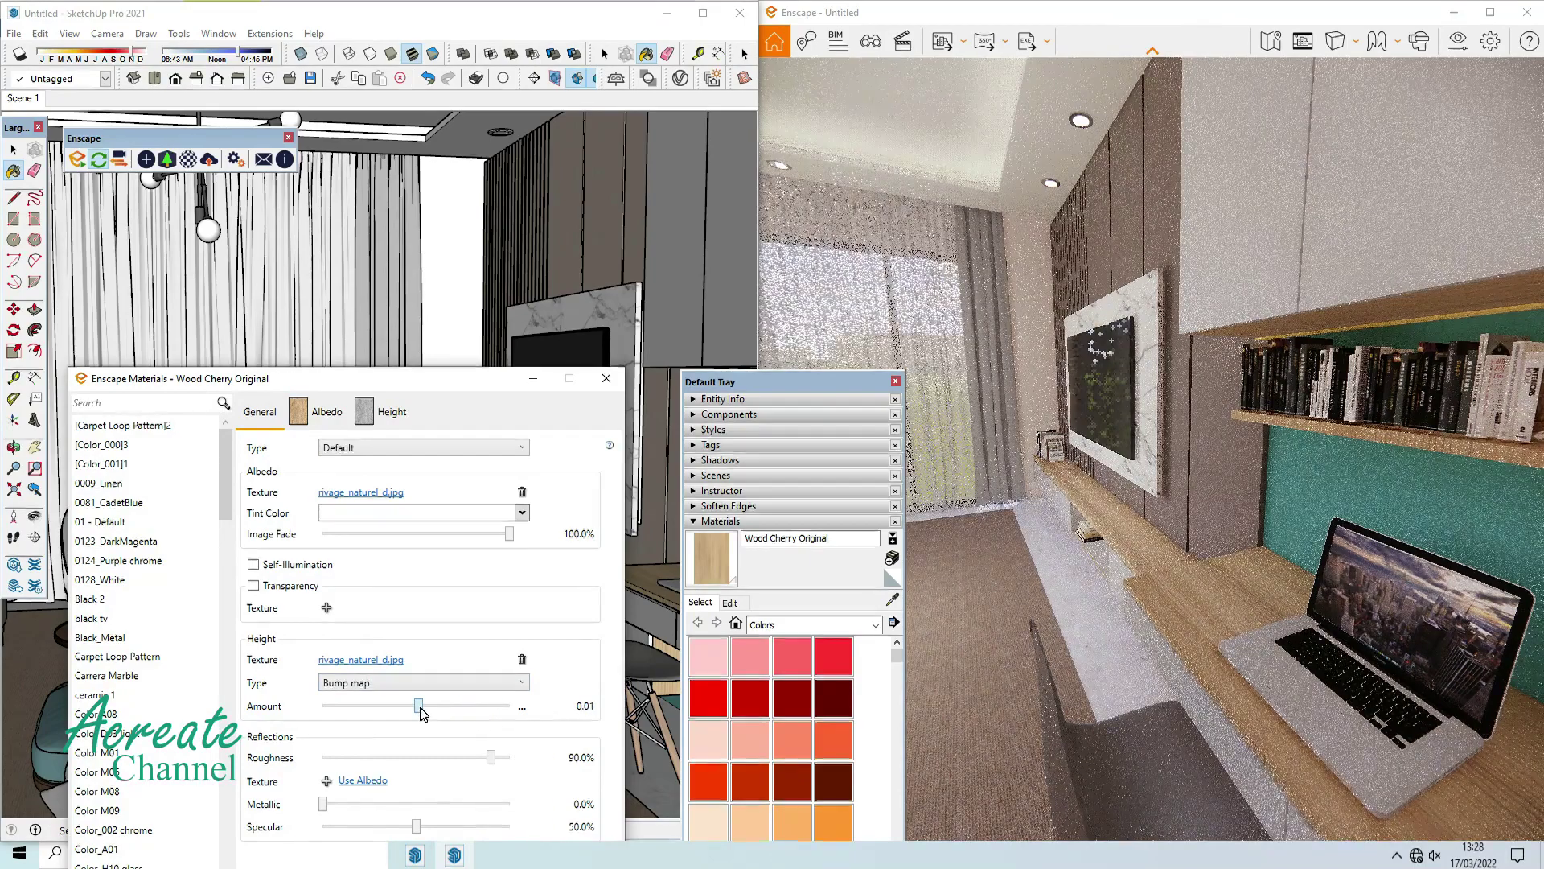
# Size the wood texture to 0.5 m × 10 m, then sample Carrera Marble from the TV frame.
pyautogui.scroll(2, 1234, 694)
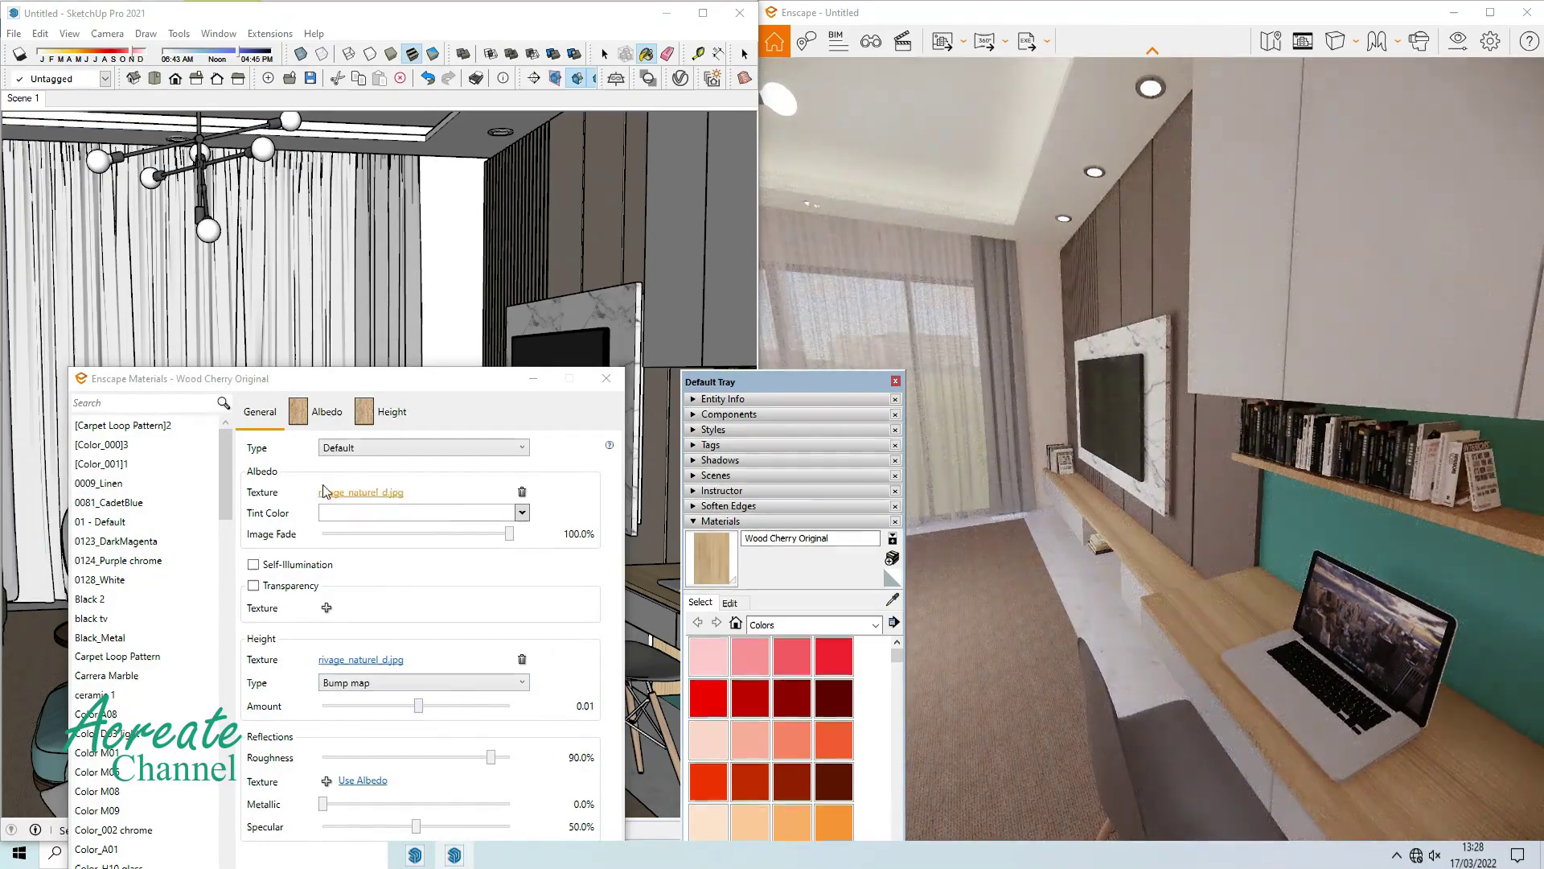
pyautogui.click(306, 417)
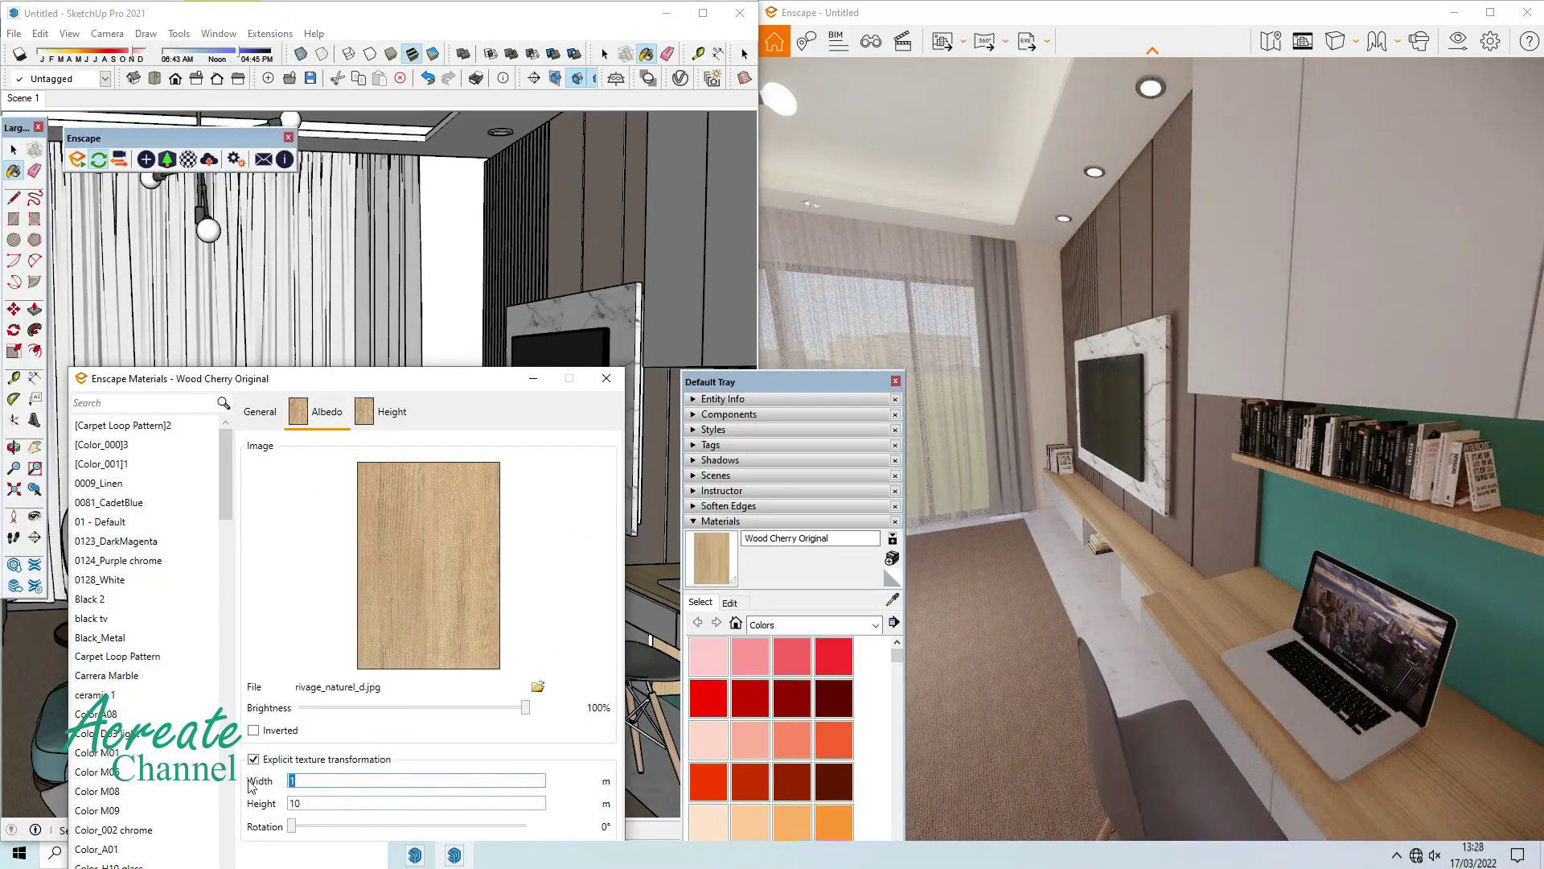
pyautogui.click(343, 801)
pyautogui.write('0.5')
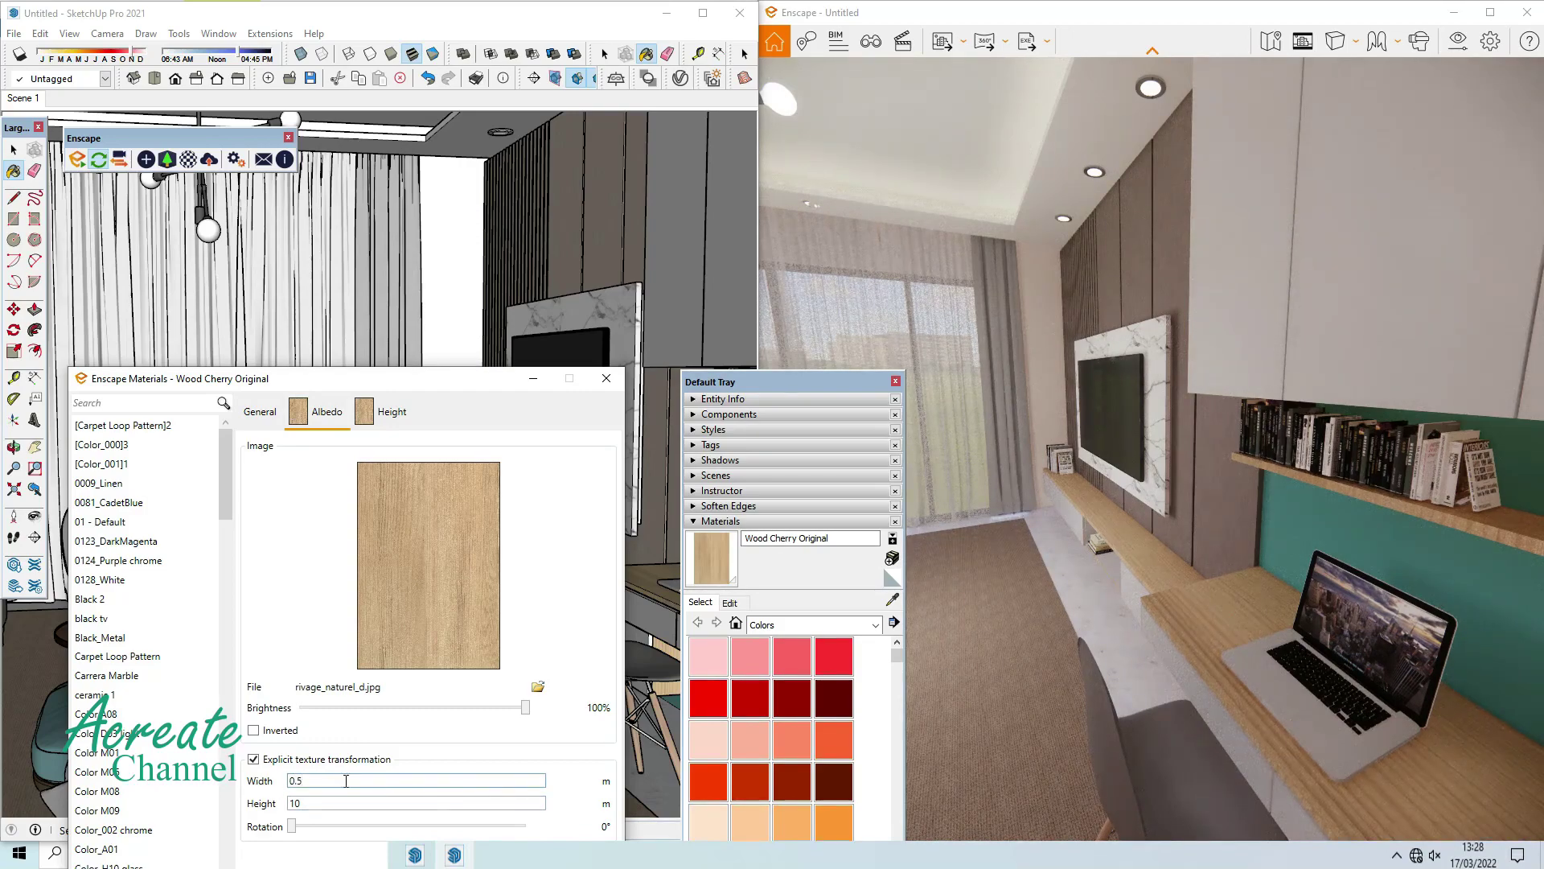
pyautogui.click(432, 800)
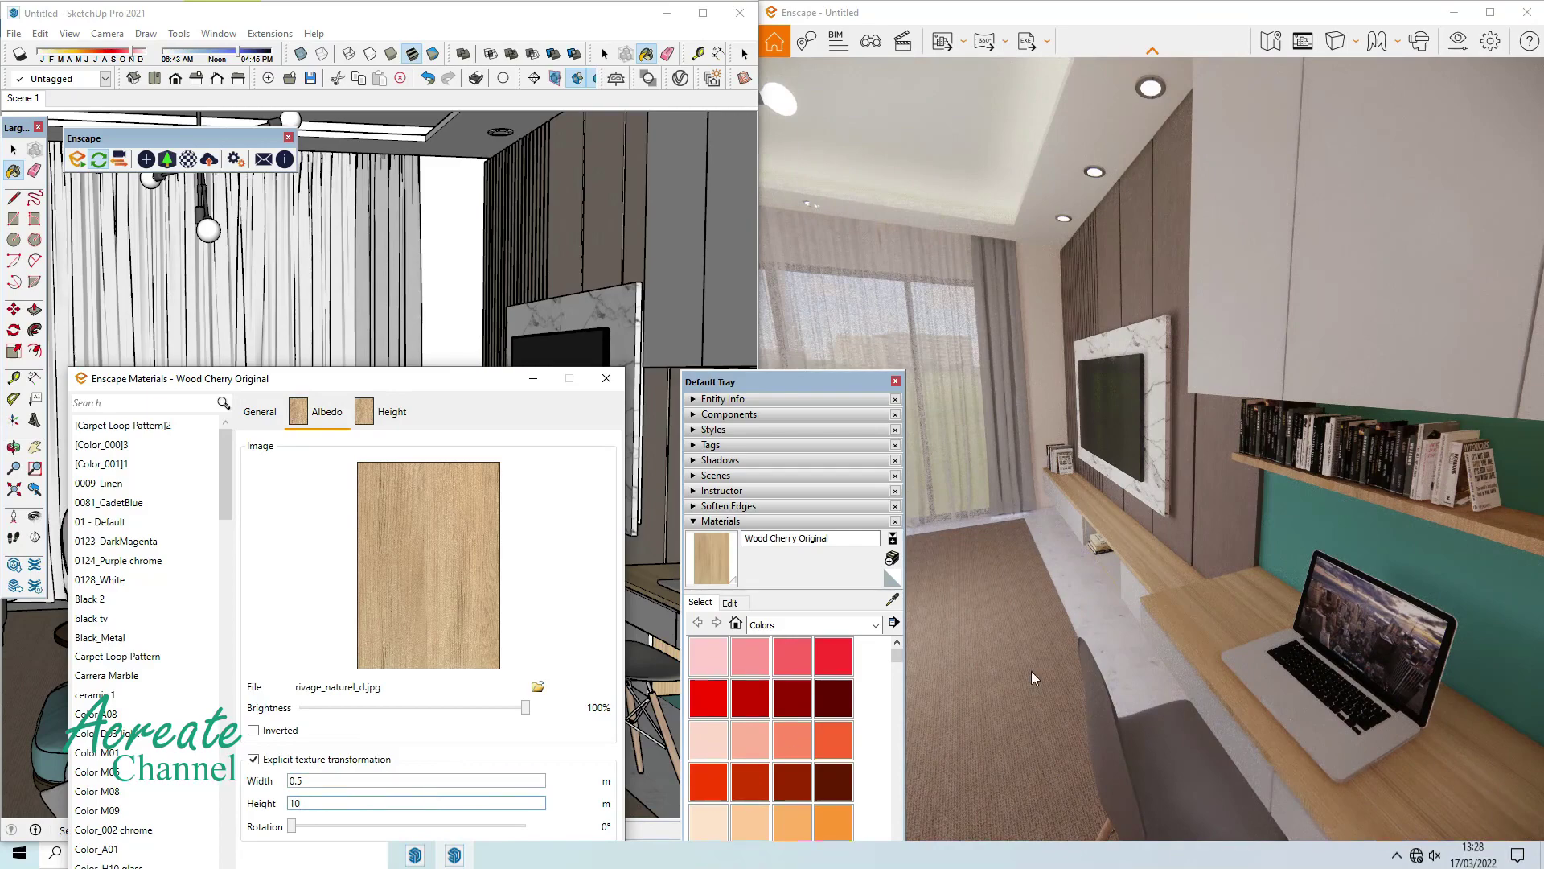
pyautogui.scroll(3, 1033, 678)
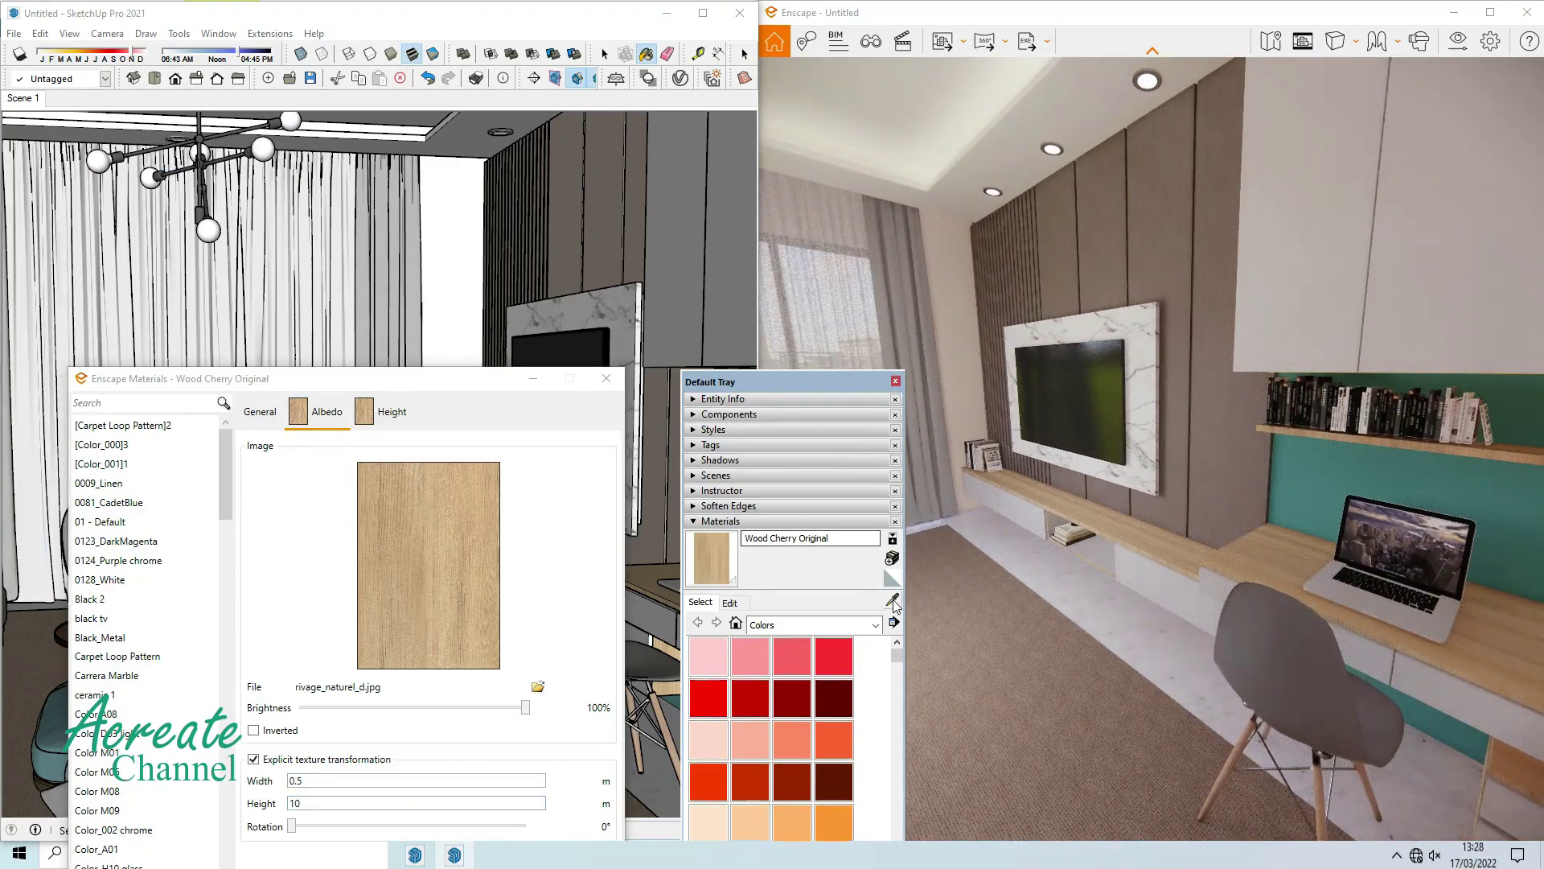
pyautogui.click(893, 602)
pyautogui.click(618, 315)
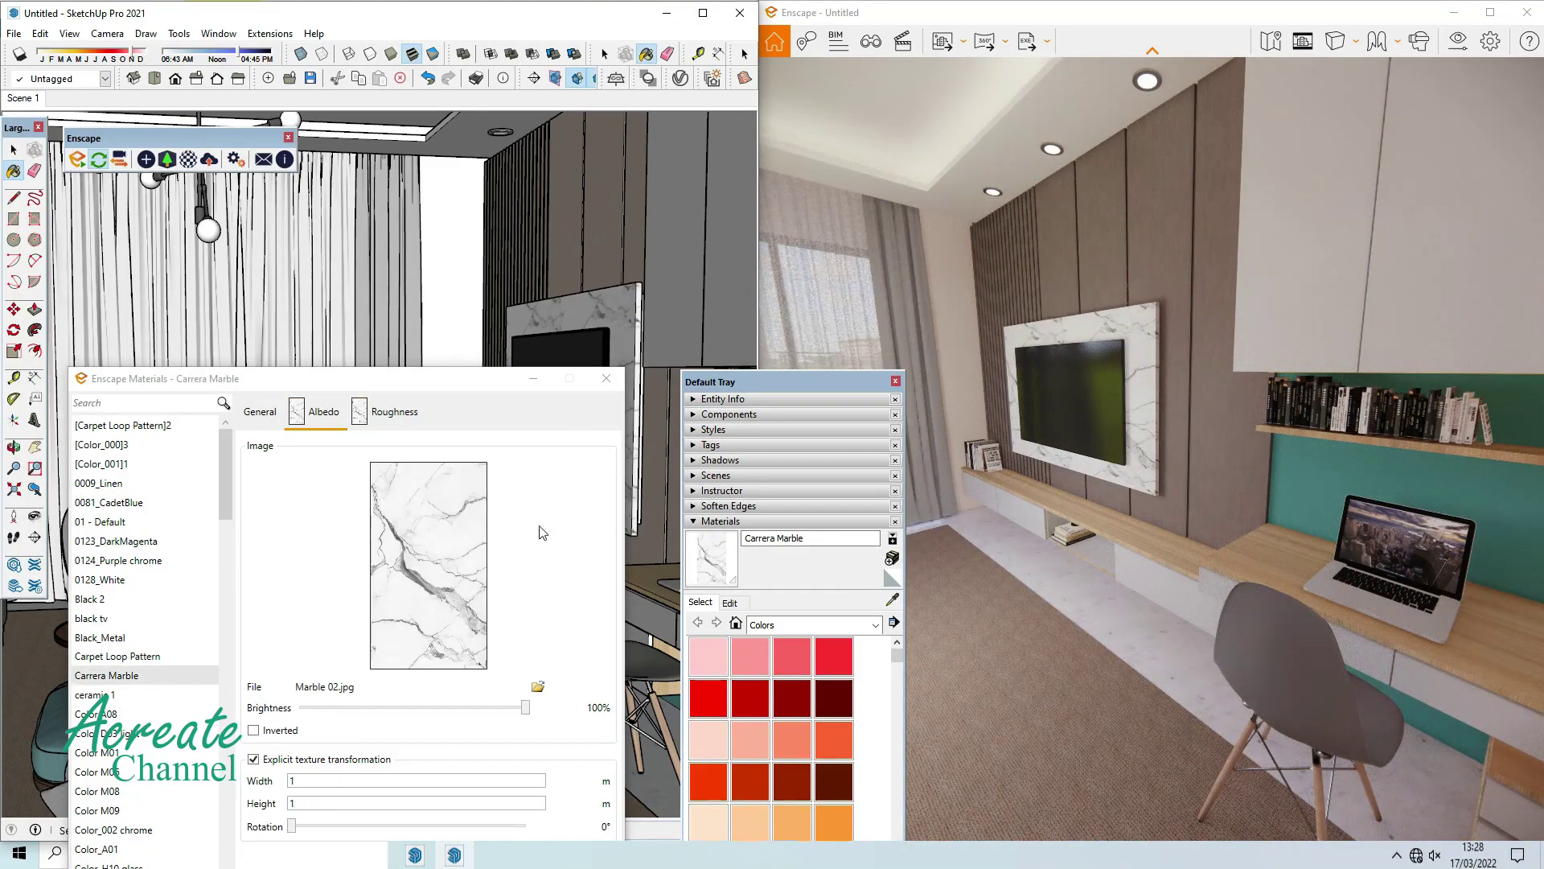
# Tint Carrera Marble light grey in its General settings.
pyautogui.click(273, 415)
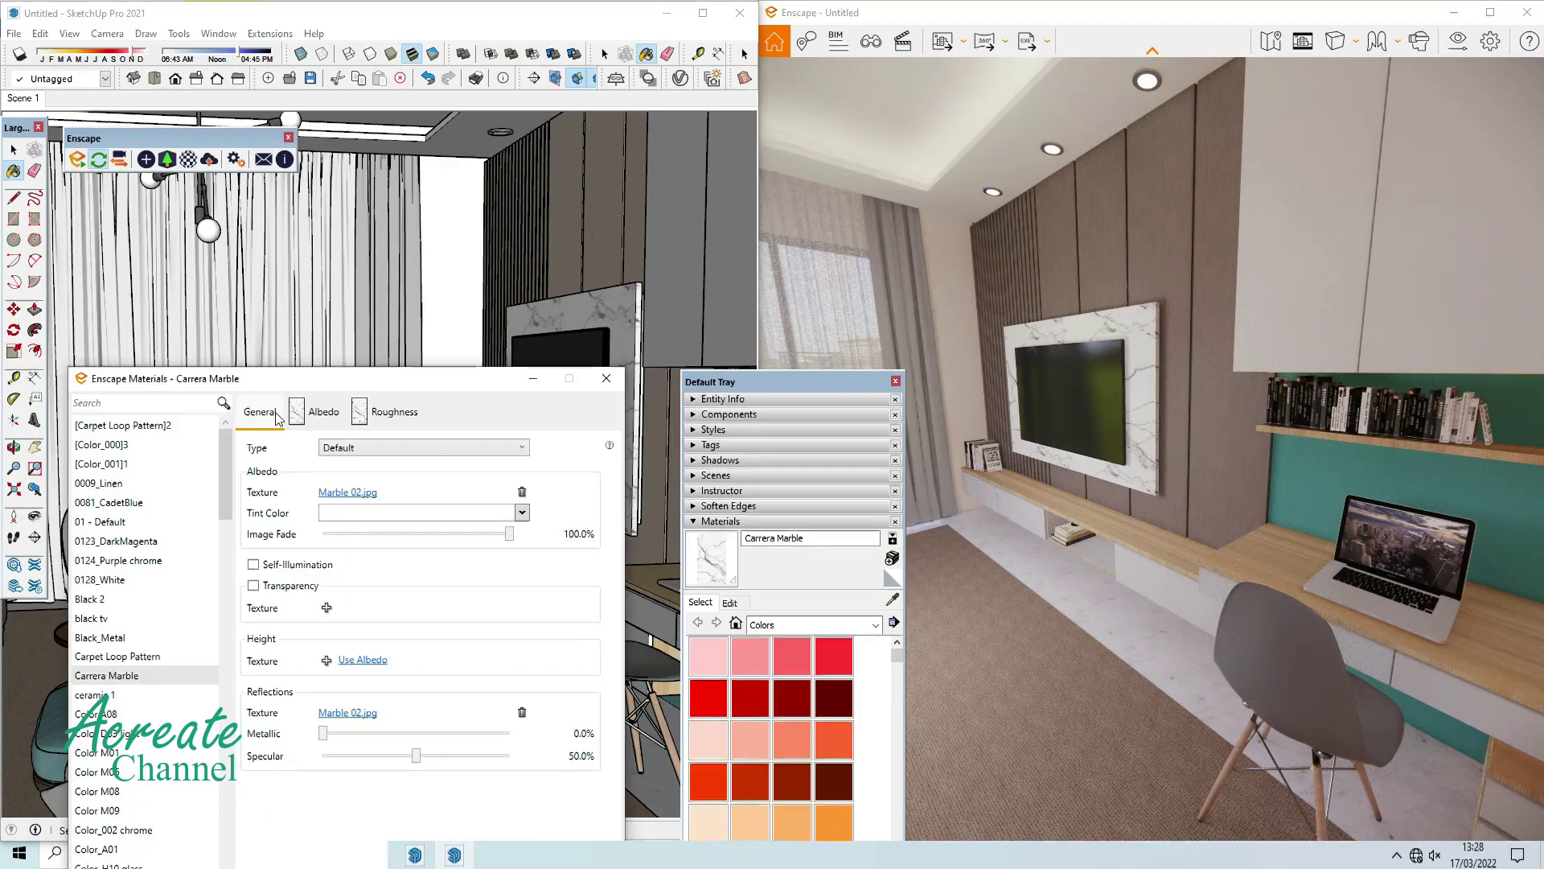
pyautogui.click(415, 512)
pyautogui.click(441, 576)
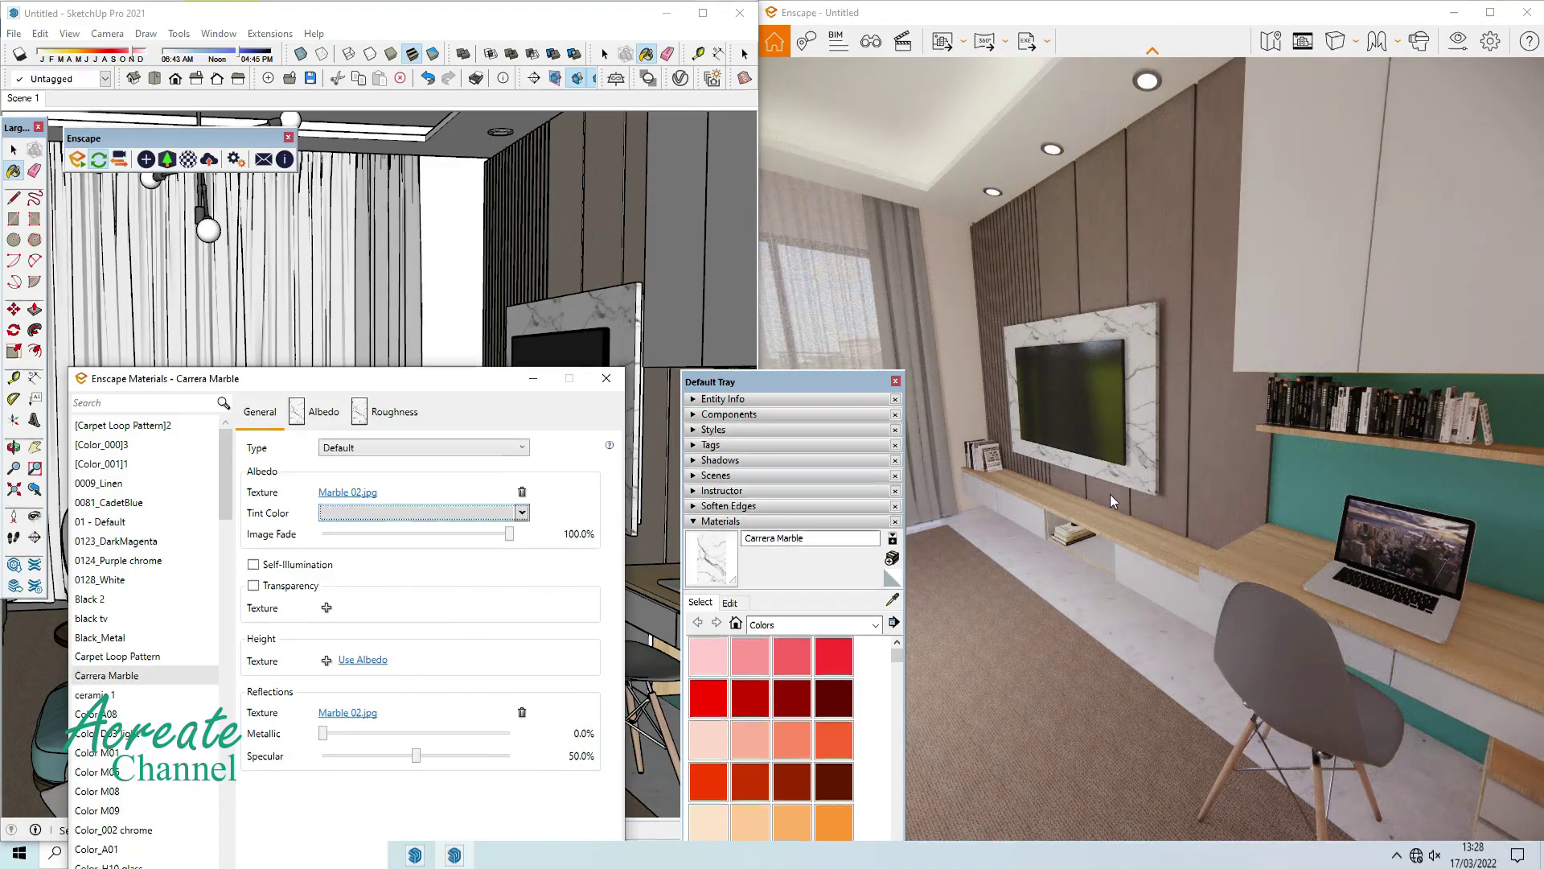
pyautogui.moveTo(1162, 499); pyautogui.dragTo(1166, 505, button='right')
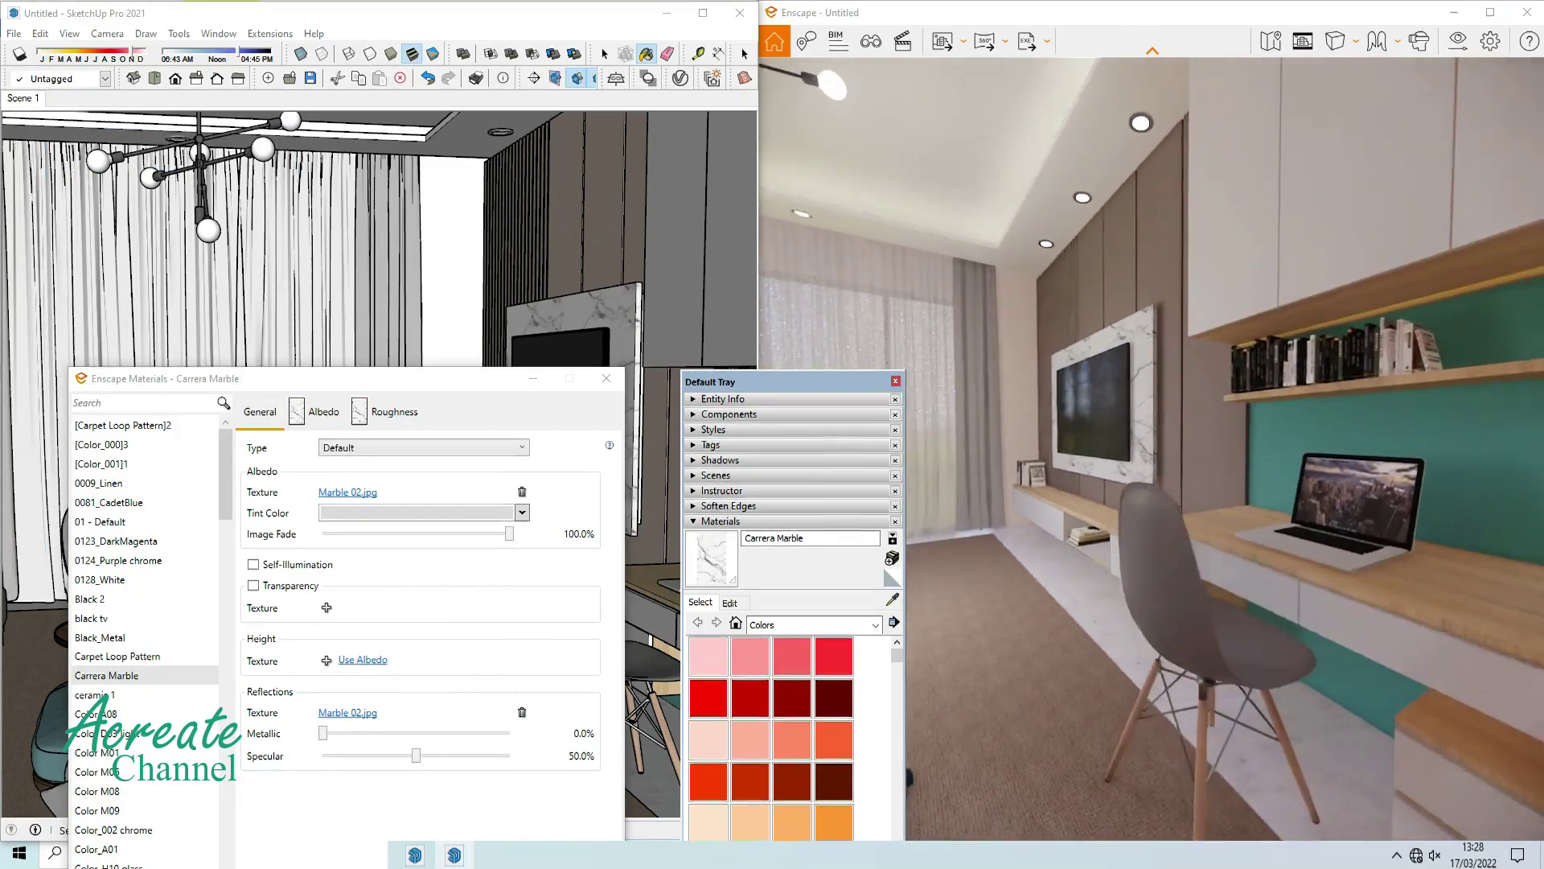
# Close the marble settings and pan the model view to the desk and cabinets.
pyautogui.click(22, 96)
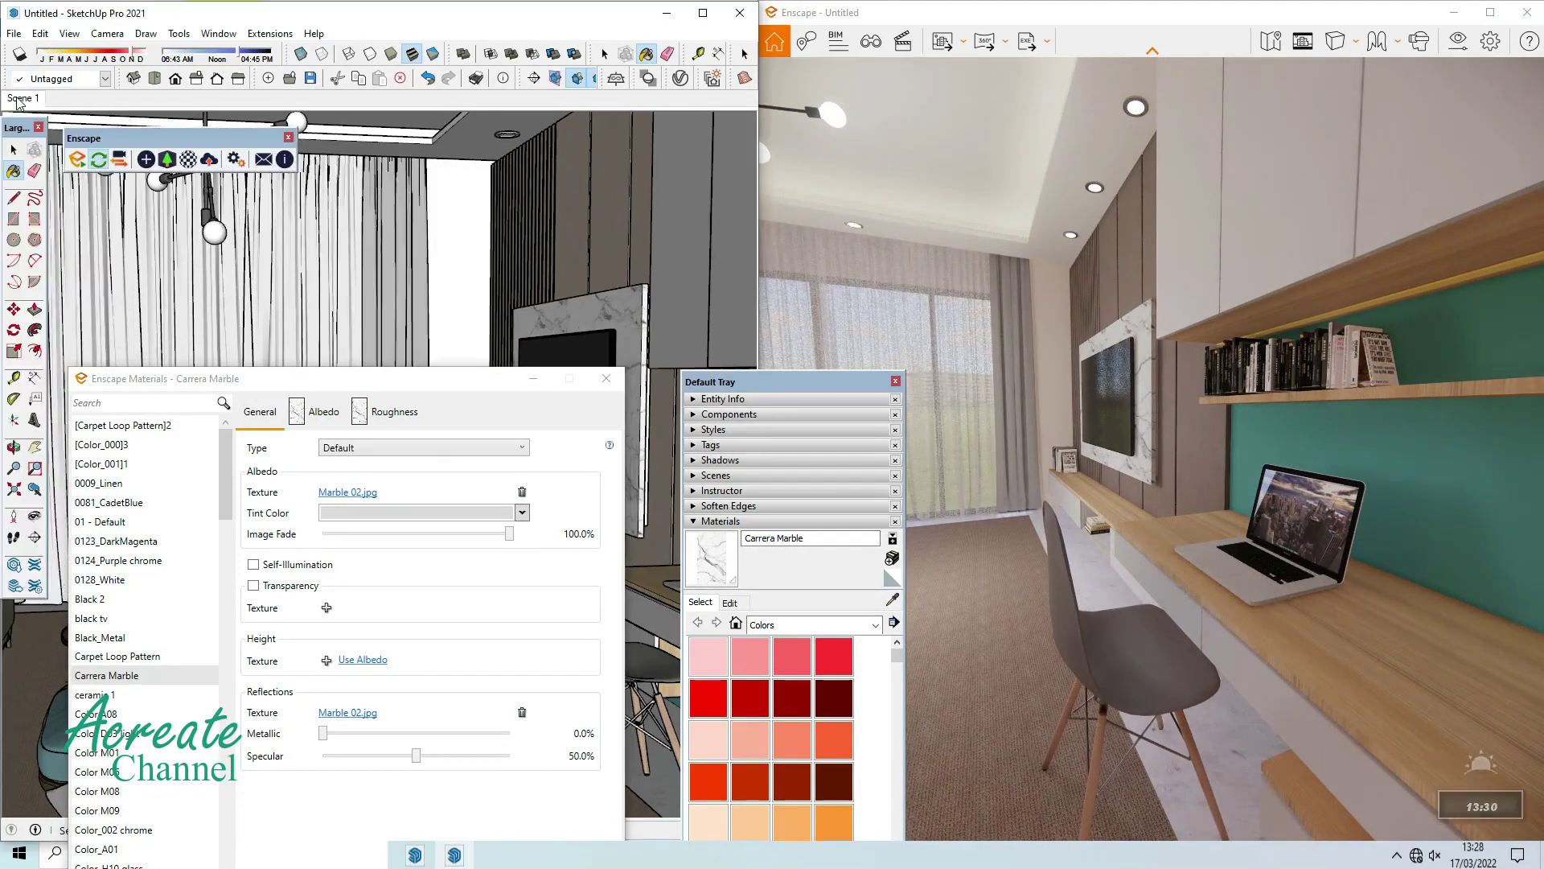
pyautogui.click(36, 449)
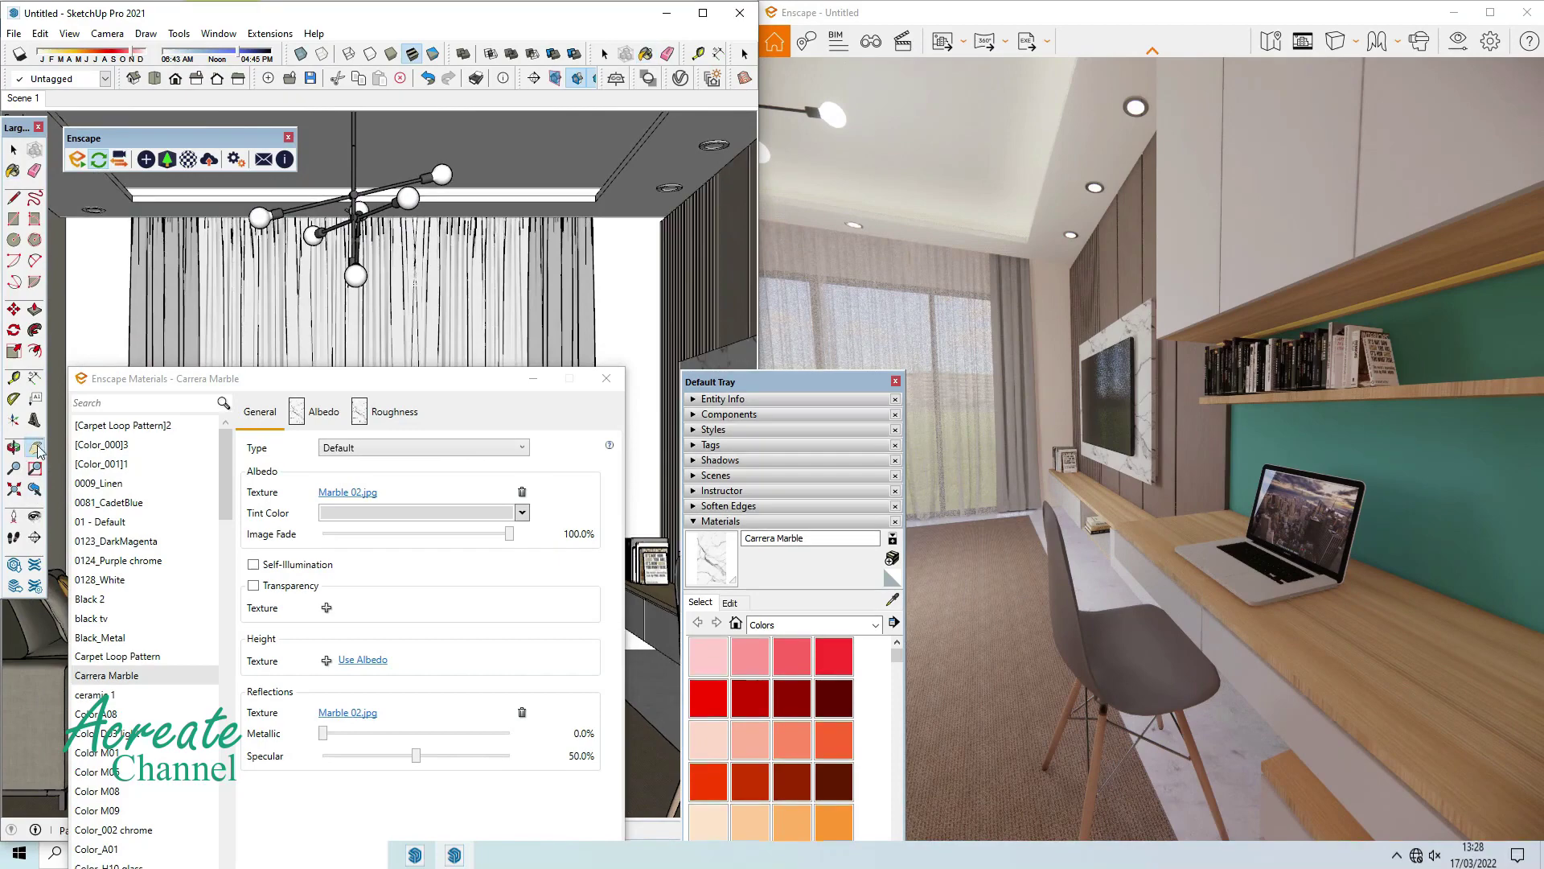
pyautogui.click(606, 378)
pyautogui.moveTo(632, 338); pyautogui.dragTo(455, 326)
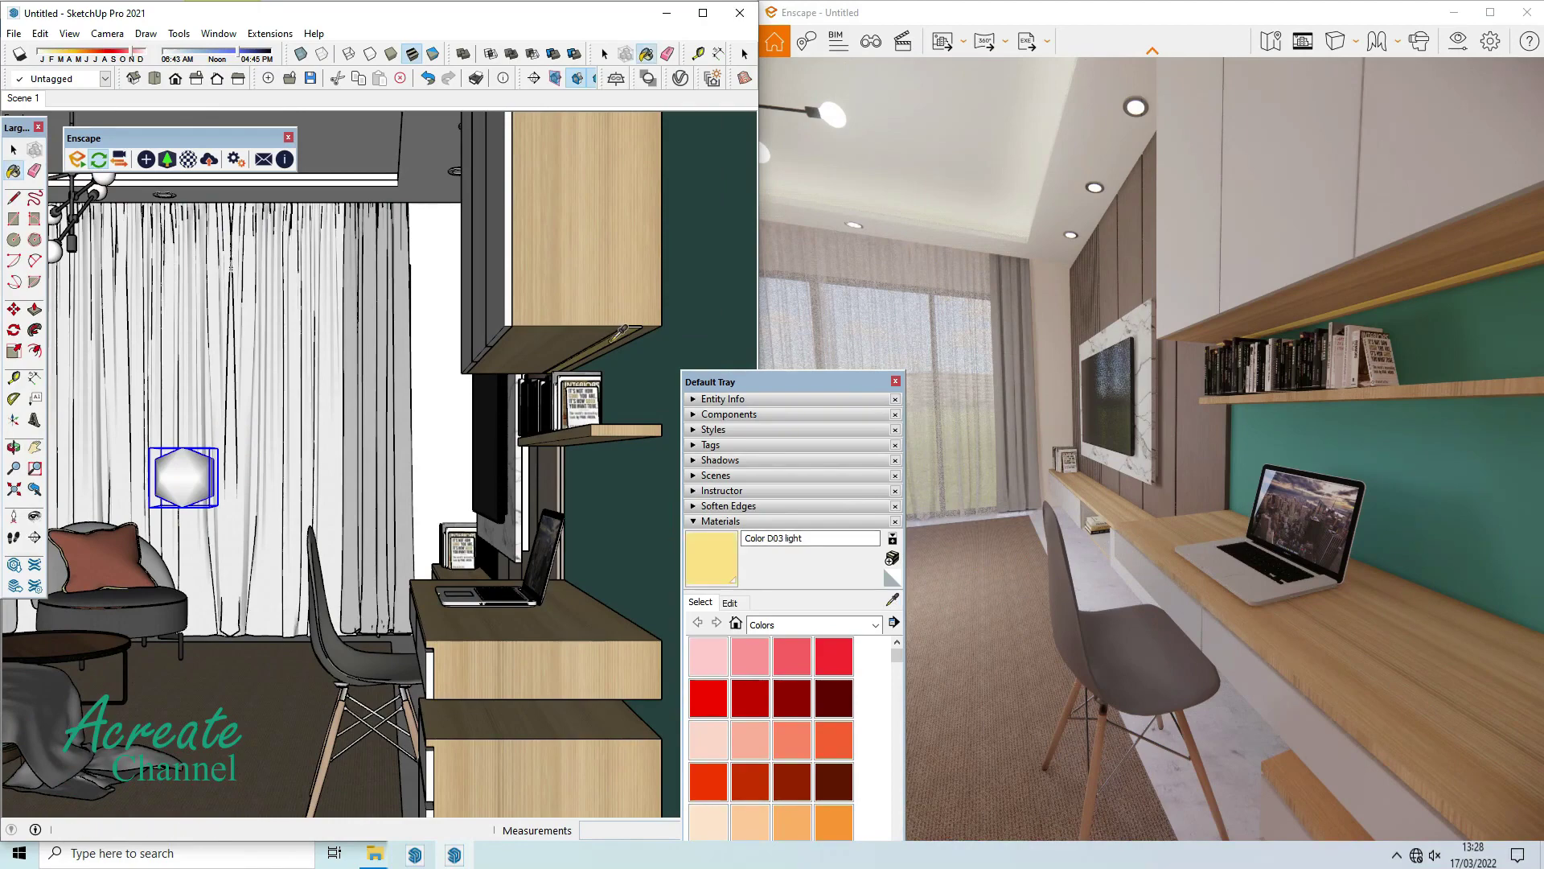
# Make Color D03 light self-illuminate at about 8856 cd/m², then close its editor.
pyautogui.click(188, 160)
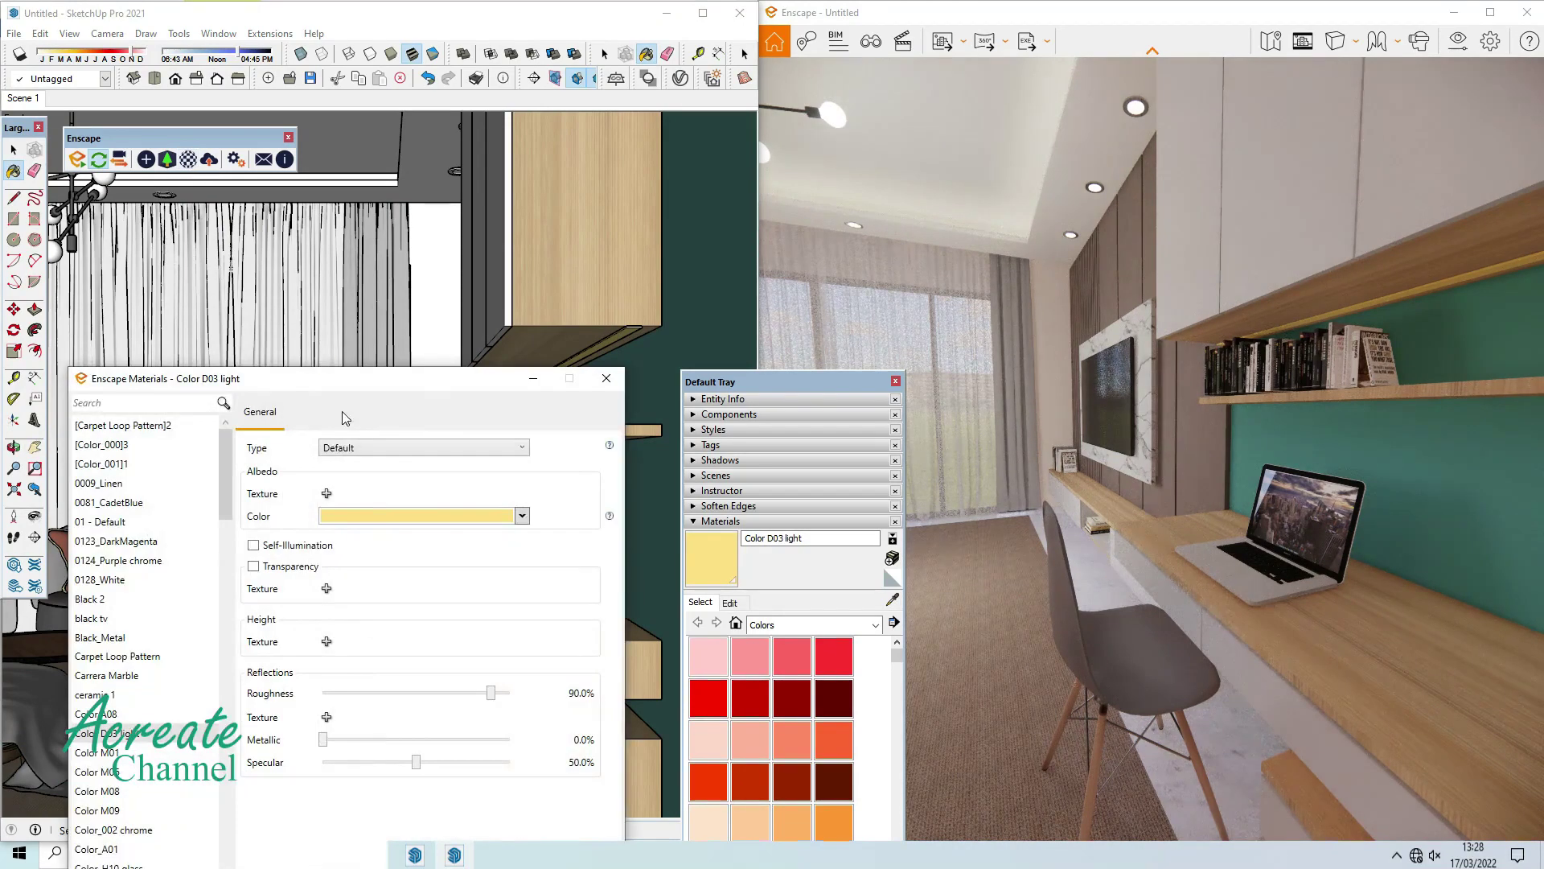
pyautogui.click(256, 548)
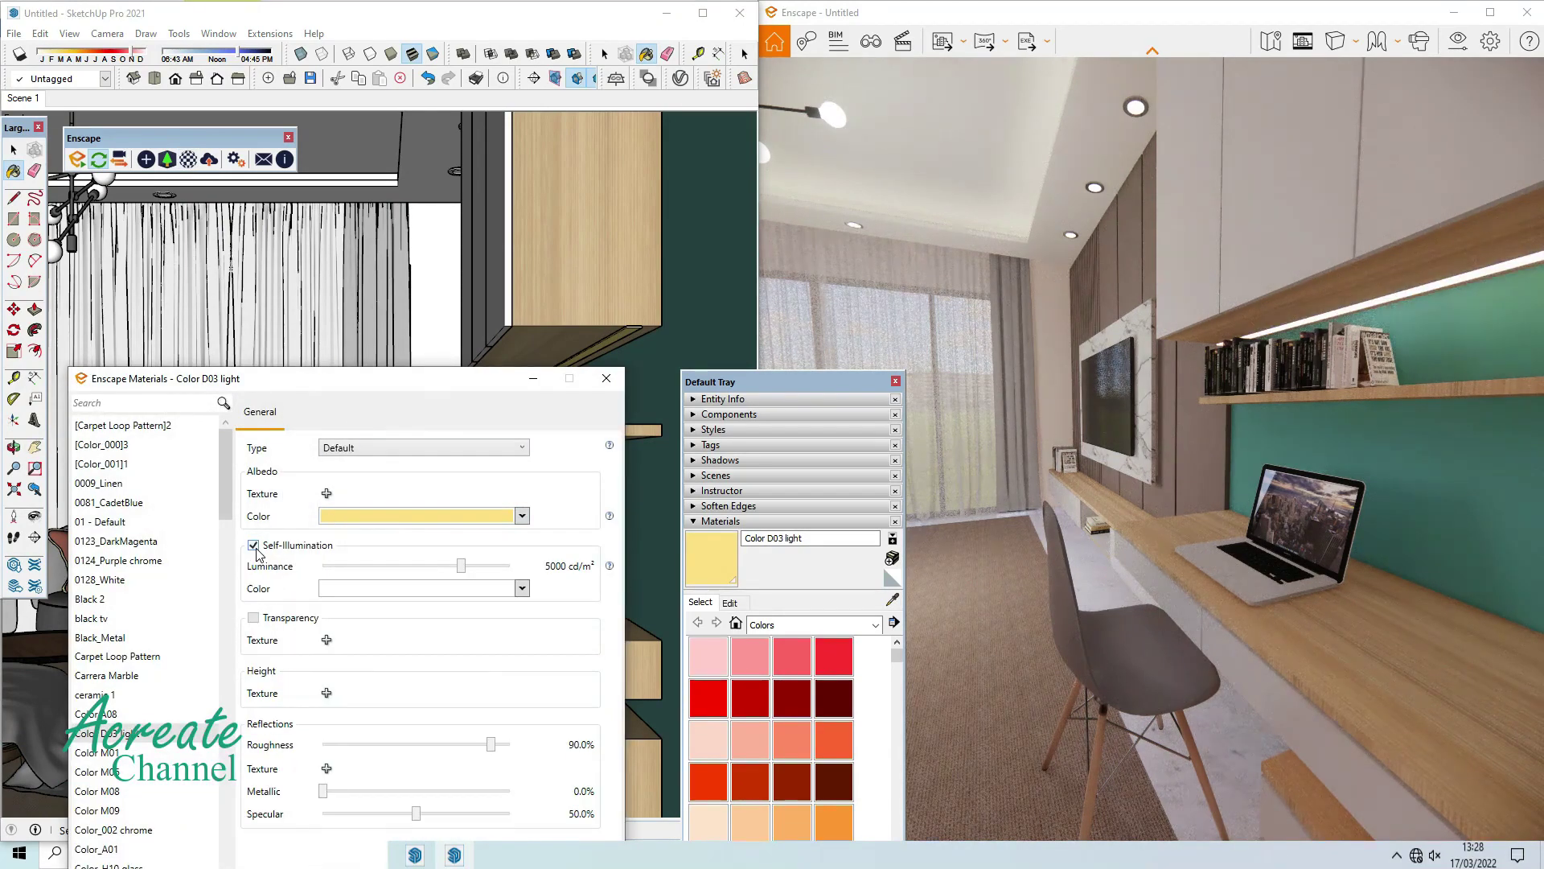
pyautogui.scroll(5, 1216, 356)
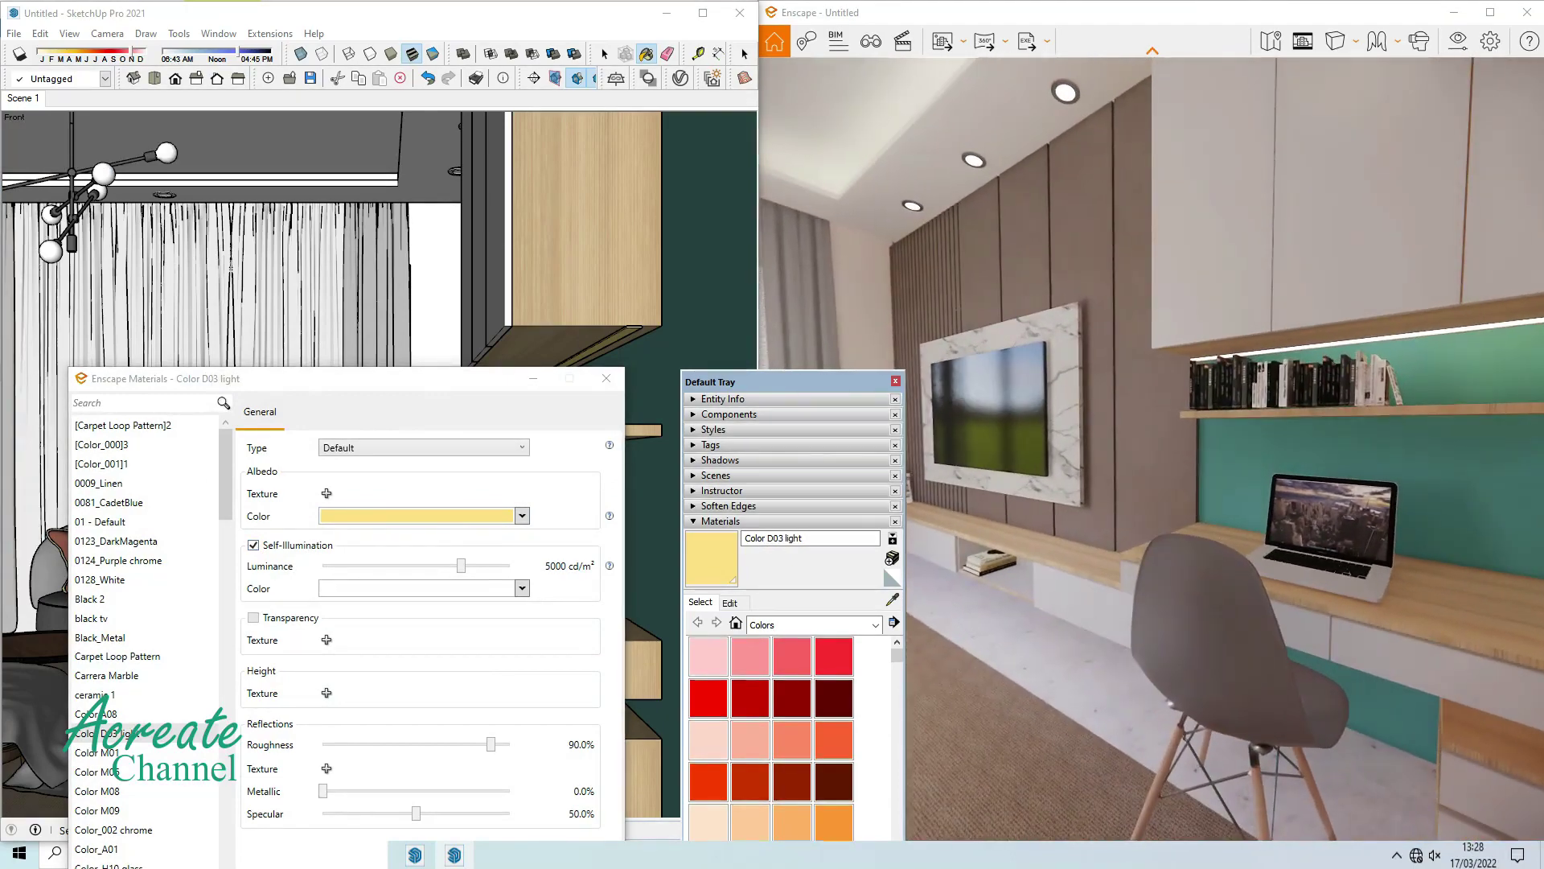
pyautogui.moveTo(462, 566); pyautogui.dragTo(488, 568)
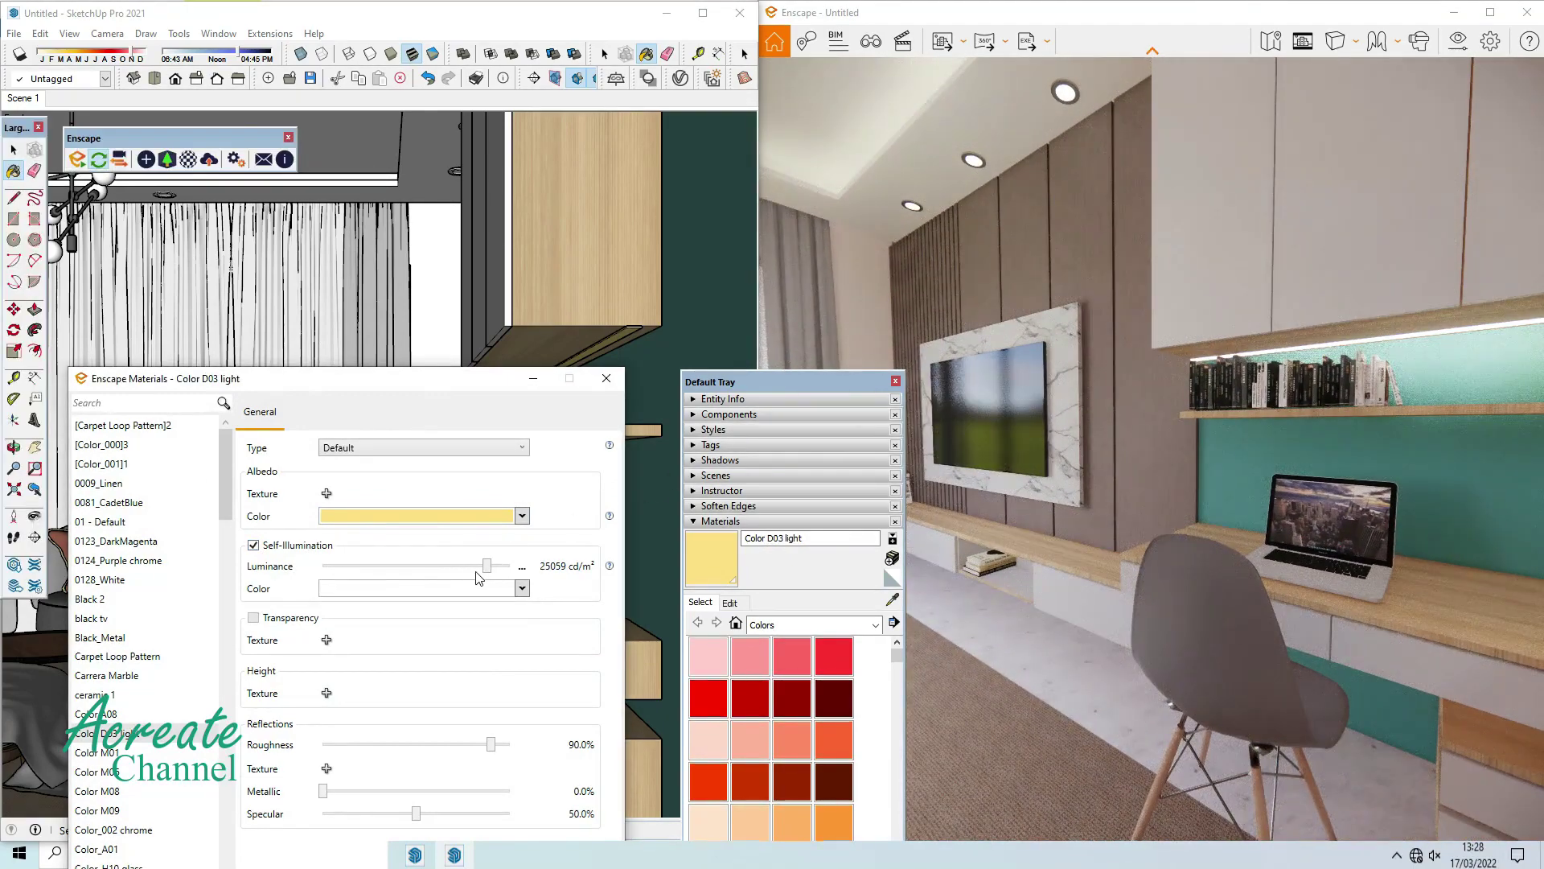
pyautogui.moveTo(477, 574); pyautogui.dragTo(471, 572)
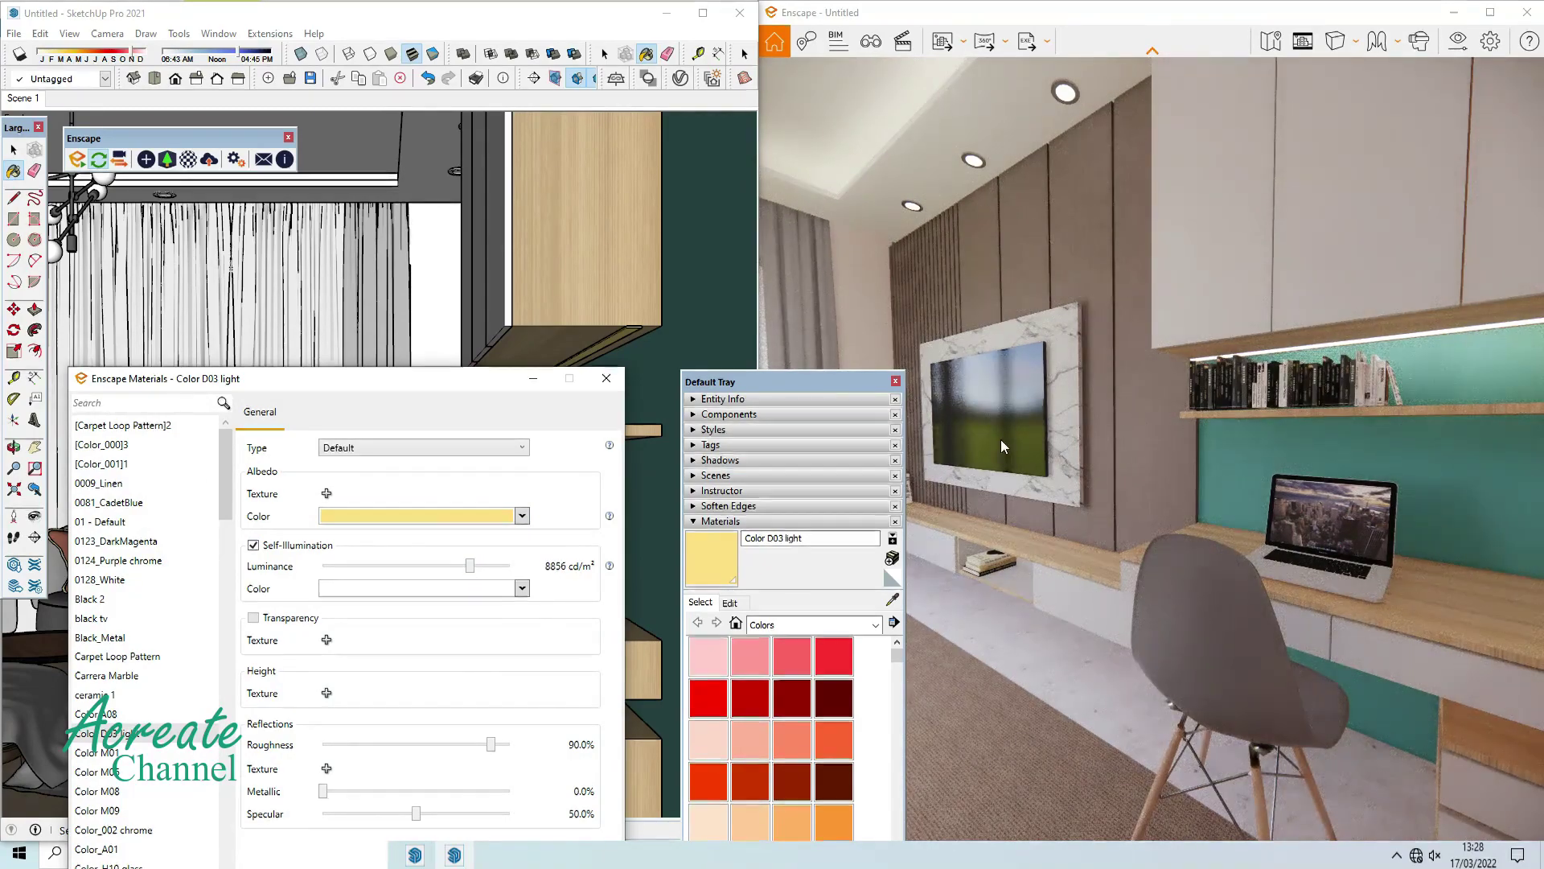
pyautogui.click(606, 379)
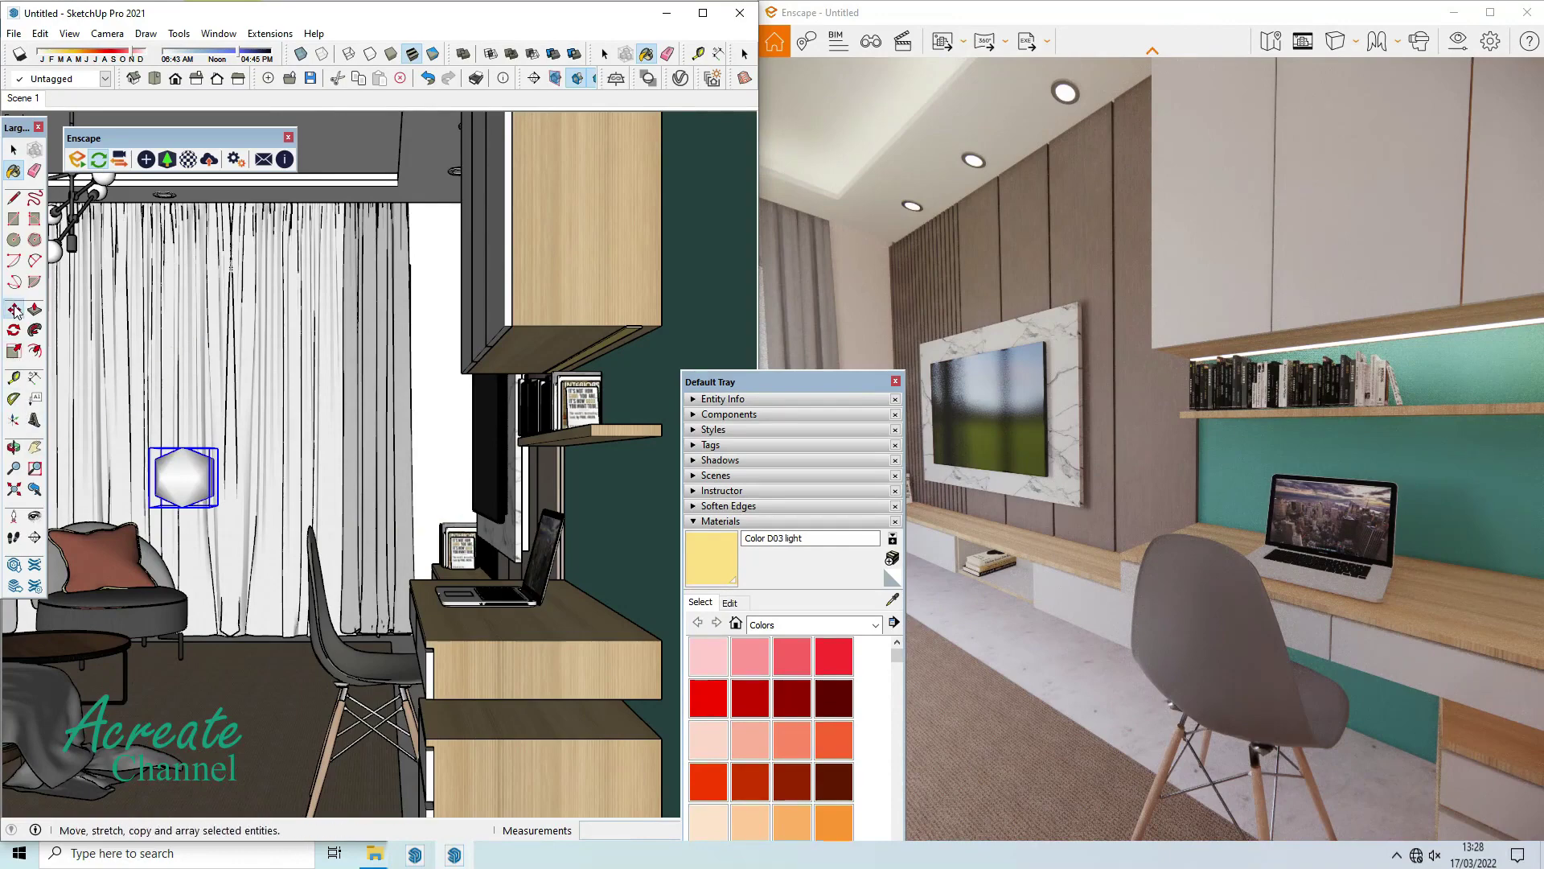
# Move the sphere light 34.8 cm left and pan toward the ceiling downlights.
pyautogui.moveTo(1152, 315); pyautogui.dragTo(1150, 316)
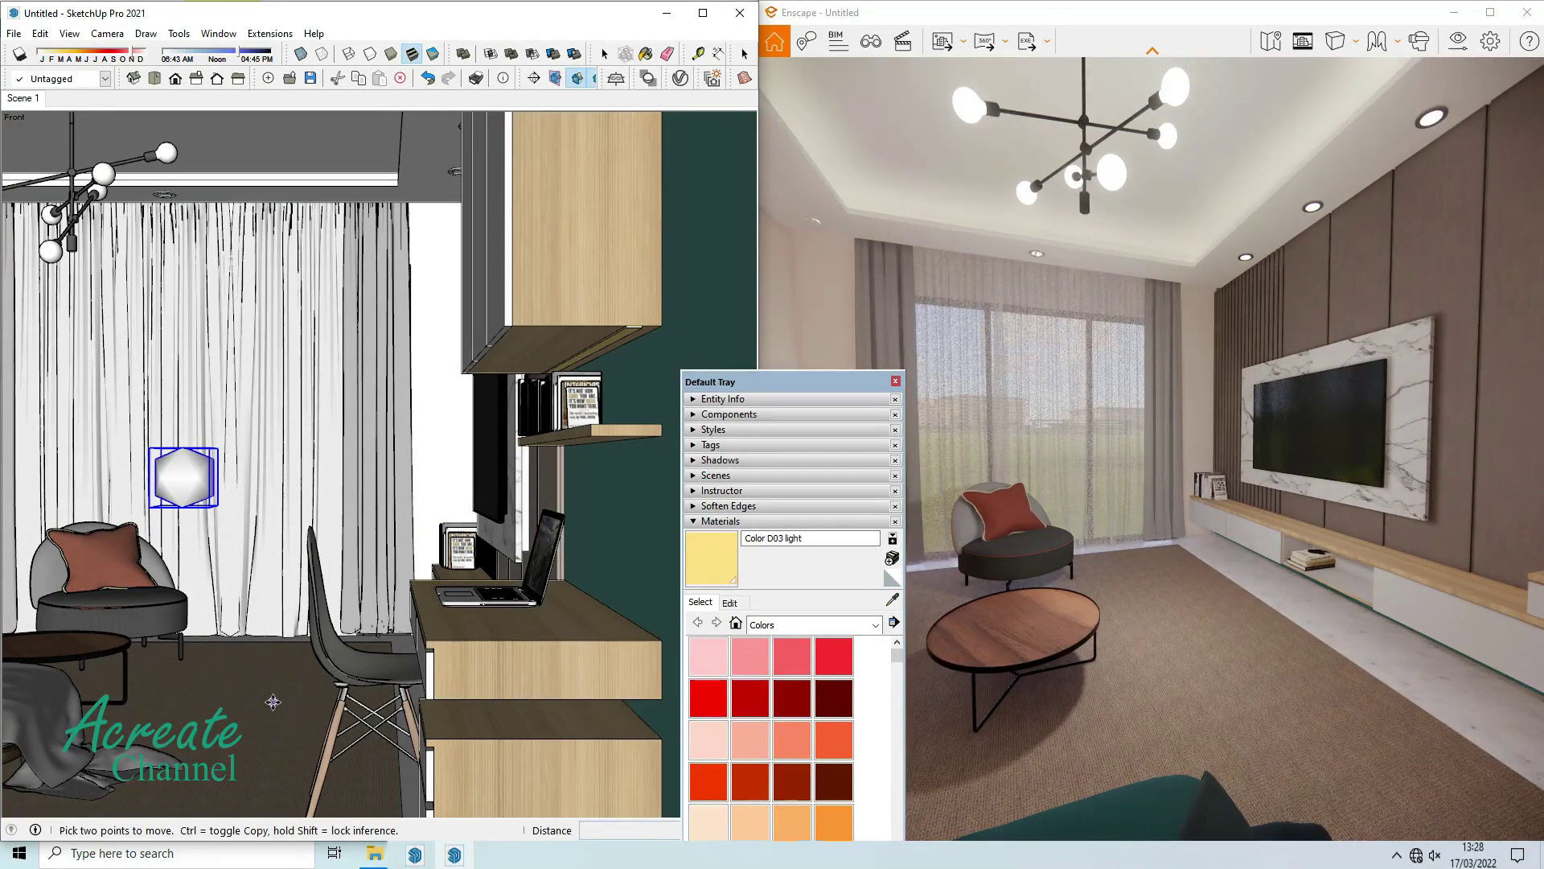
pyautogui.moveTo(273, 702); pyautogui.dragTo(204, 702)
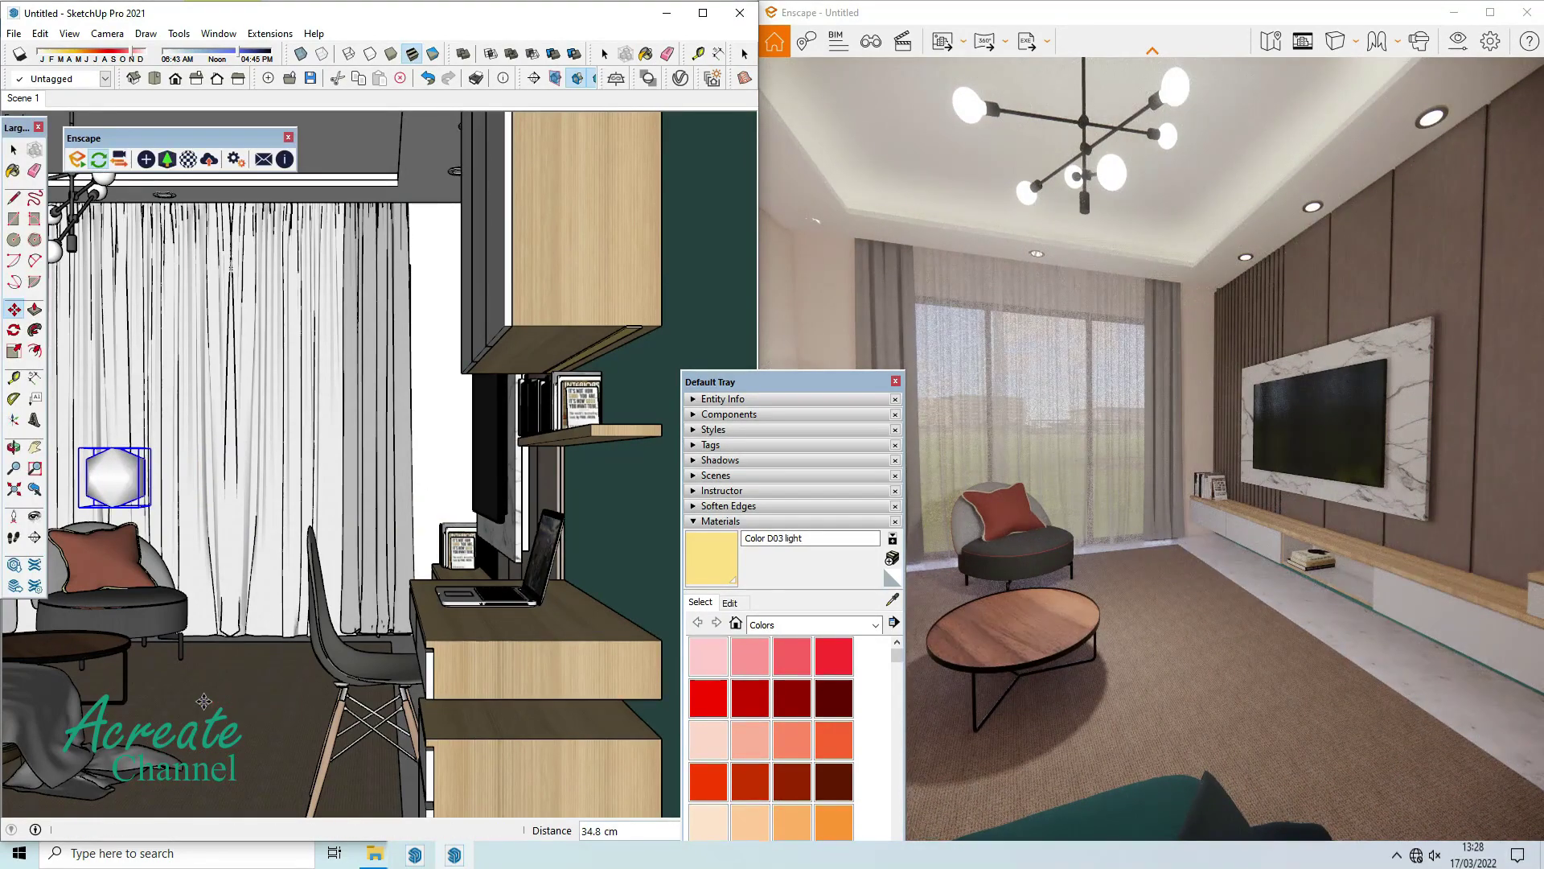
pyautogui.moveTo(1111, 557)
pyautogui.mouseDown()
pyautogui.moveTo(1093, 611)
pyautogui.moveTo(1112, 557)
pyautogui.mouseUp()
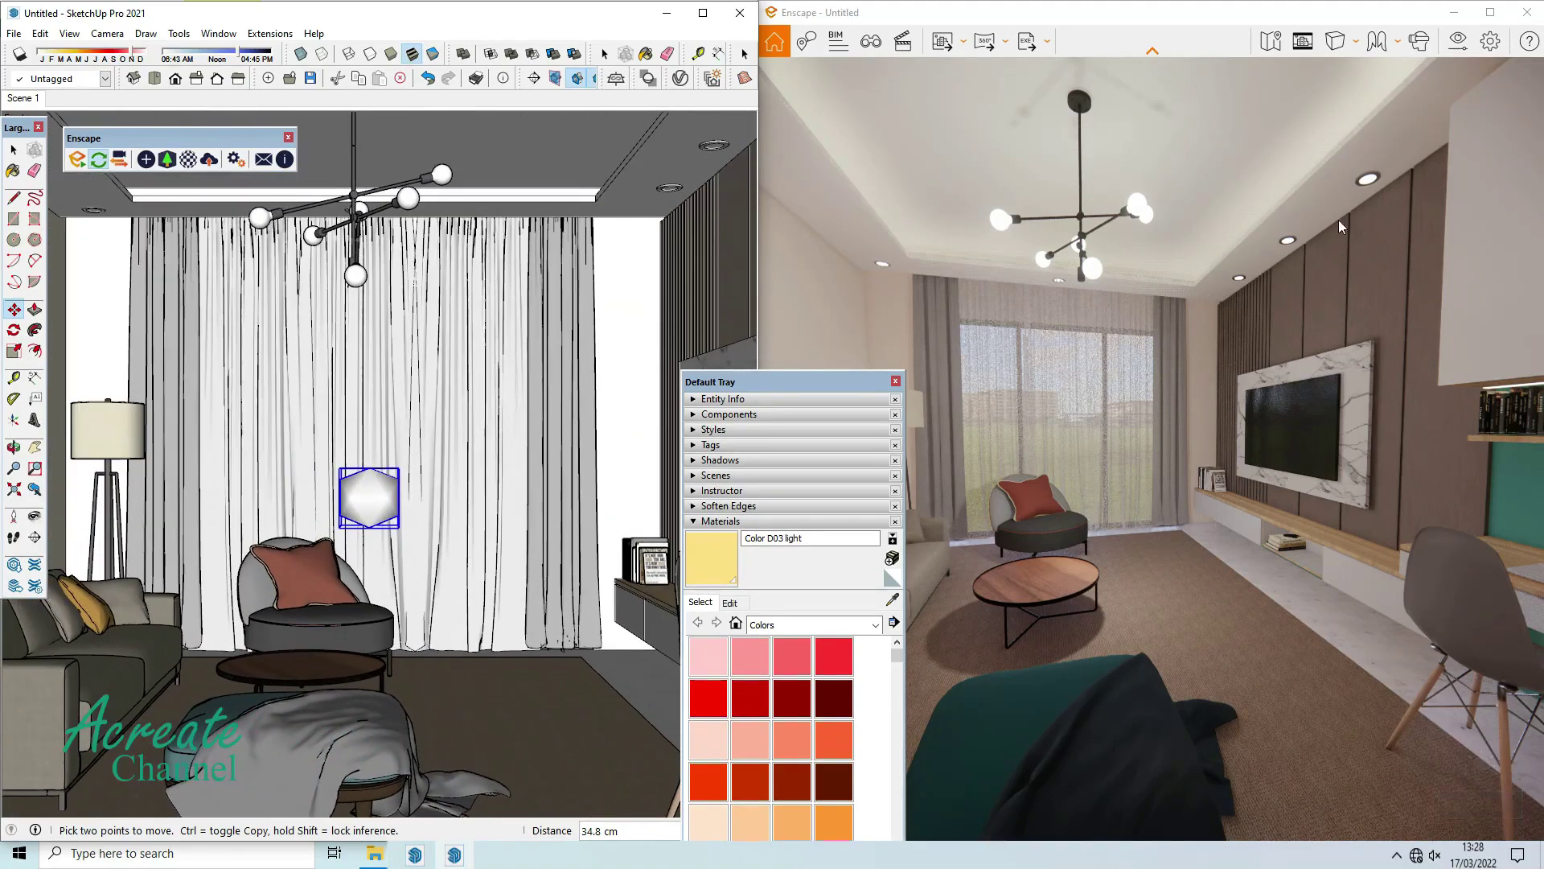
pyautogui.doubleClick(1306, 238)
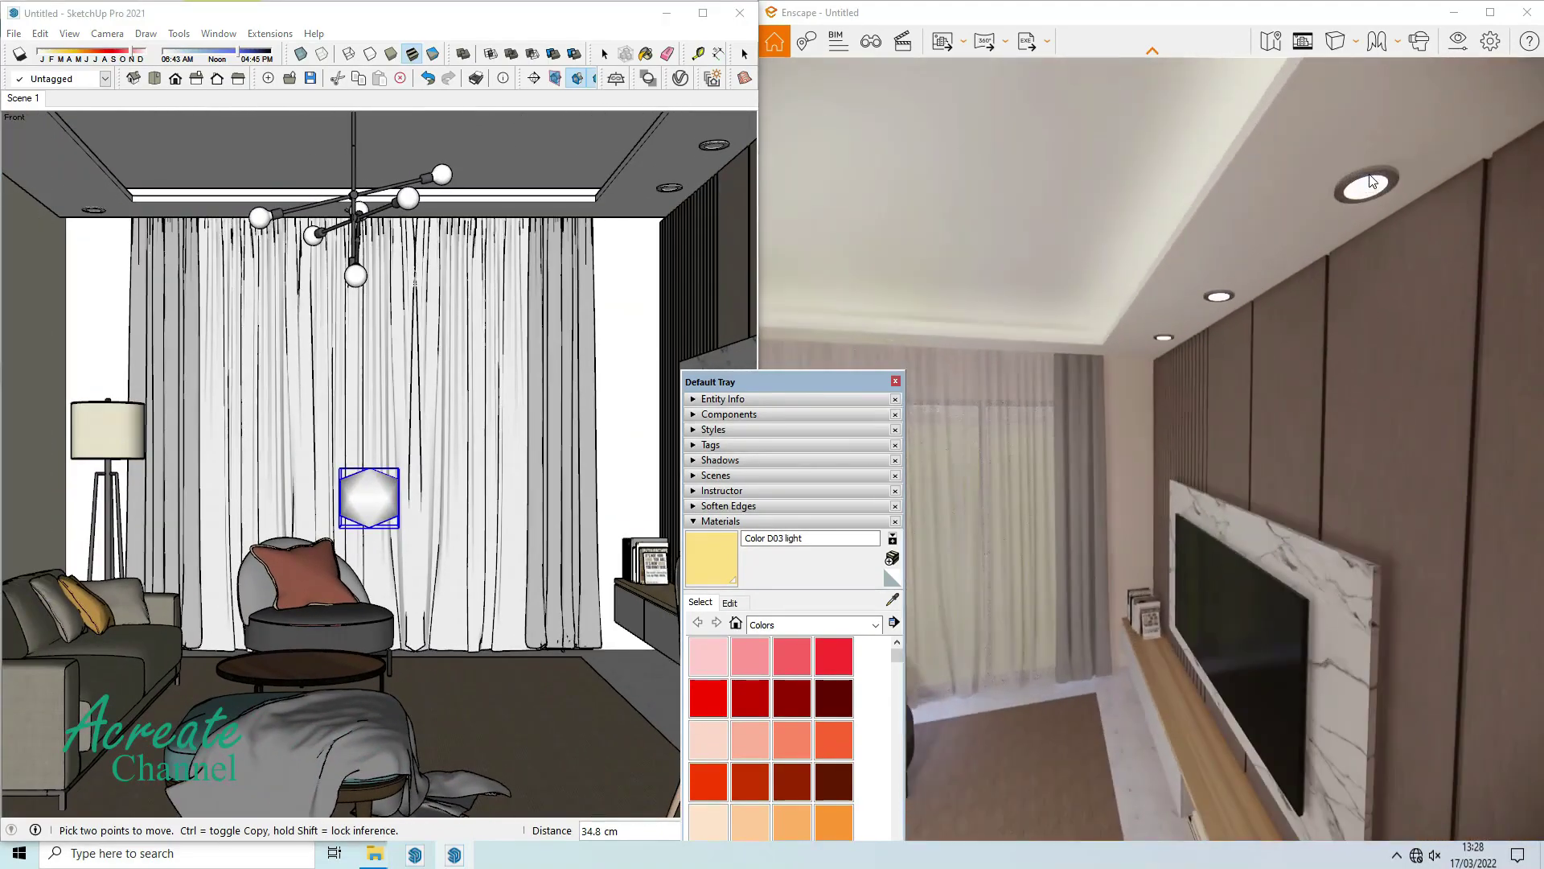
pyautogui.click(63, 102)
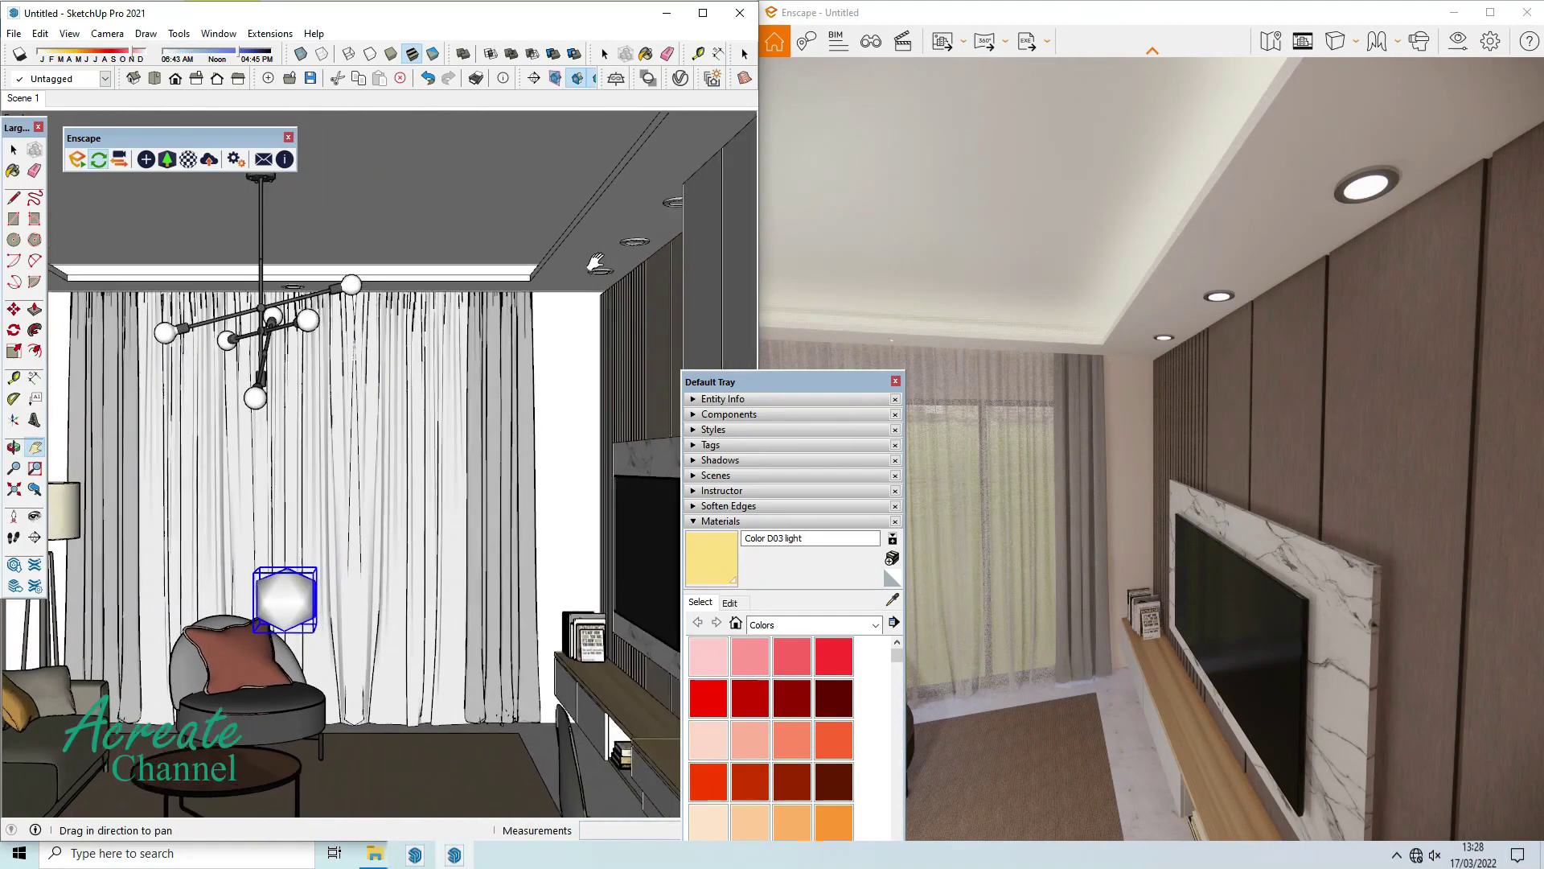
pyautogui.scroll(3, 684, 252)
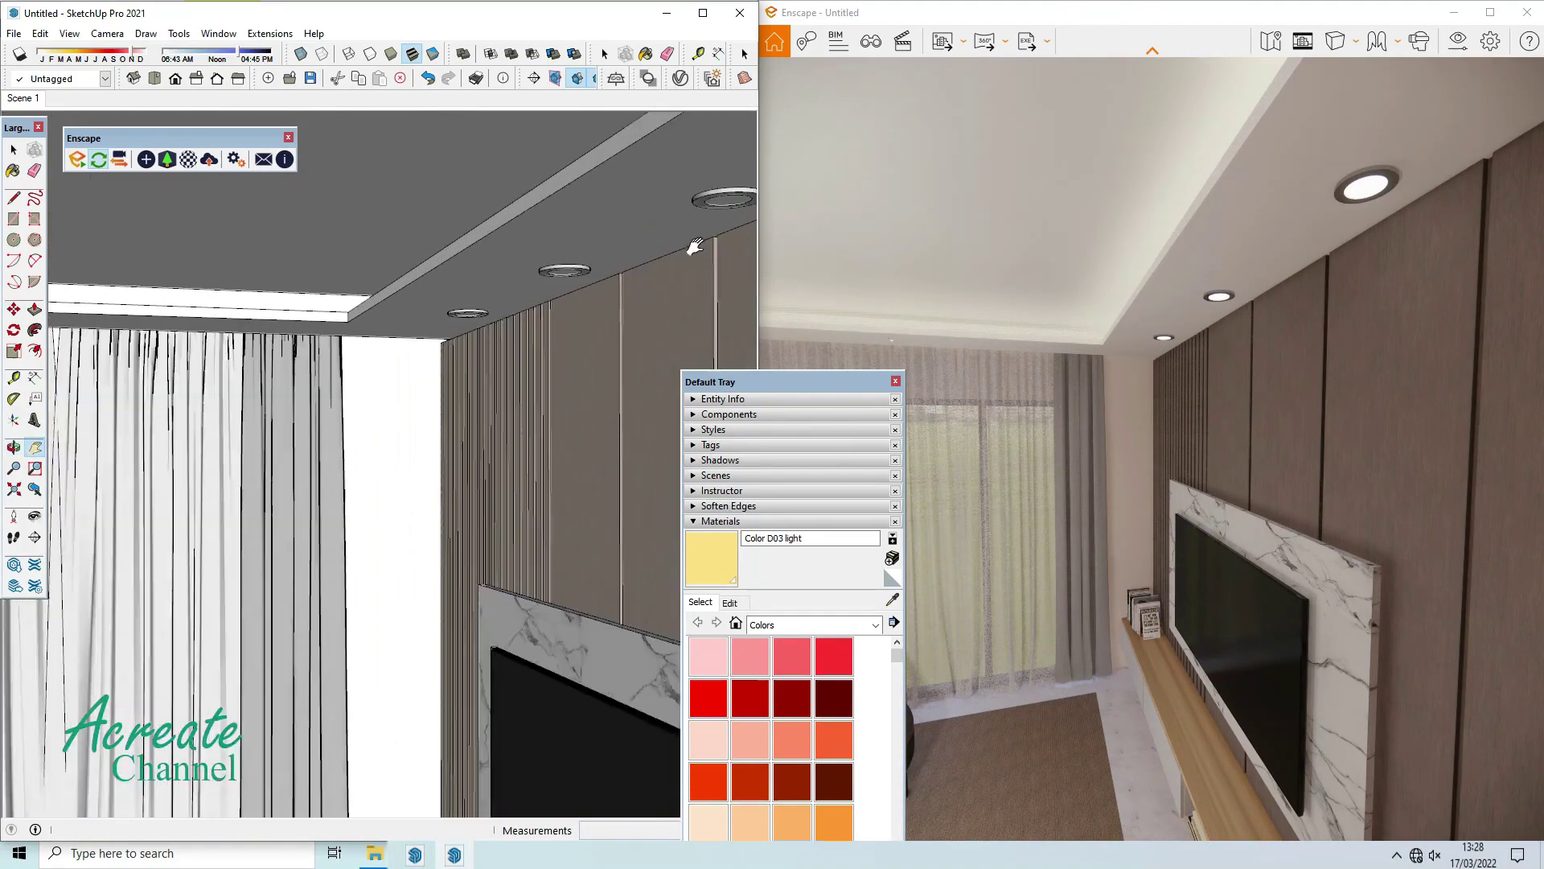
pyautogui.moveTo(684, 252); pyautogui.dragTo(508, 253)
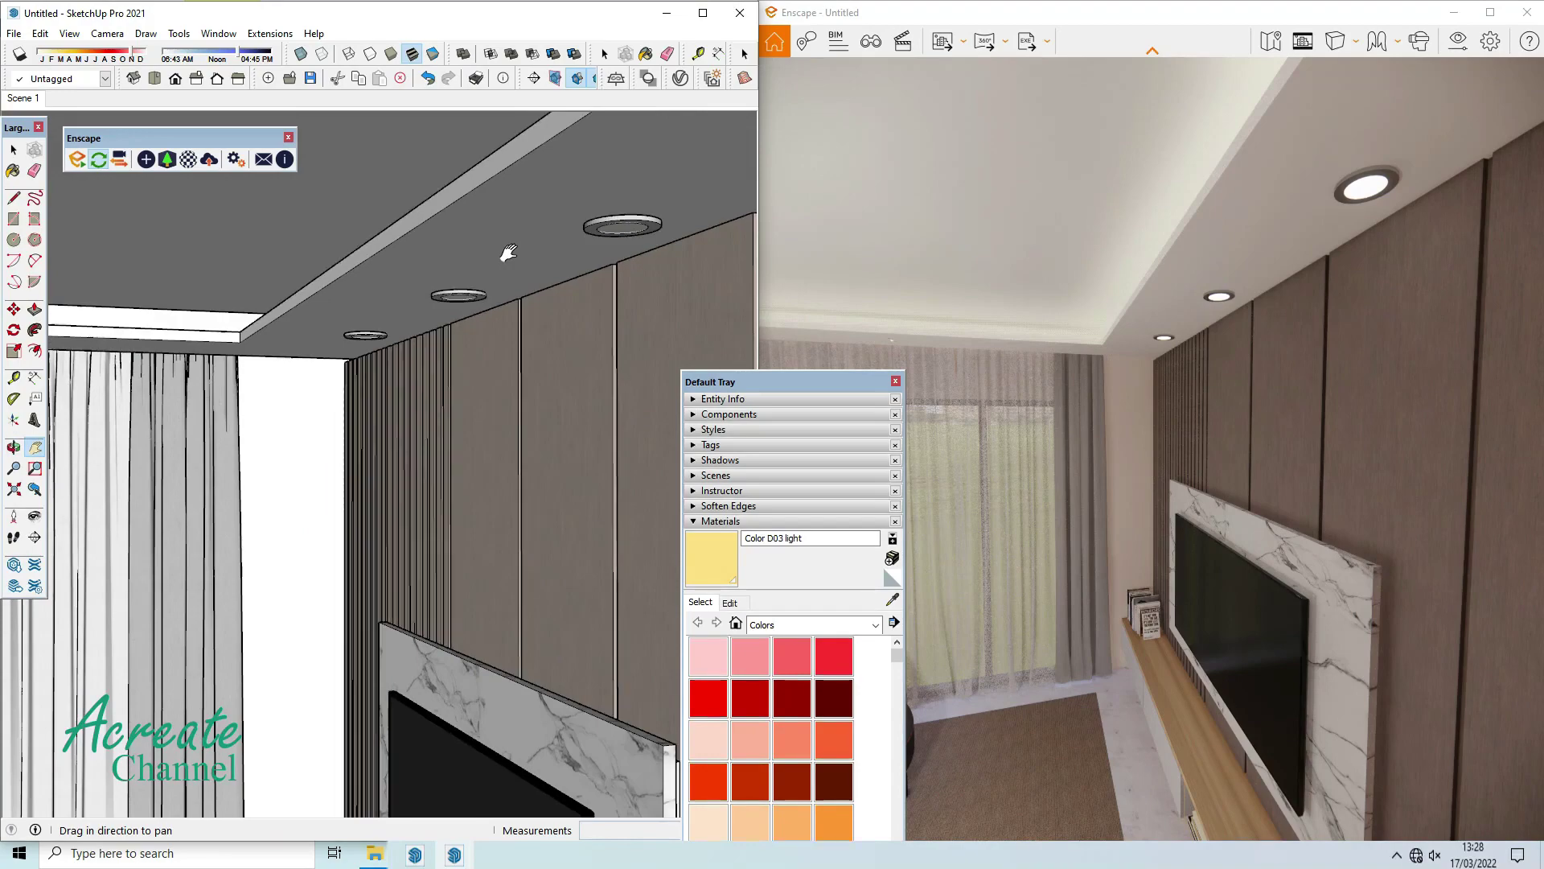
# Draw a guide line from the downlight's centre to the ceiling edge.
pyautogui.click(147, 158)
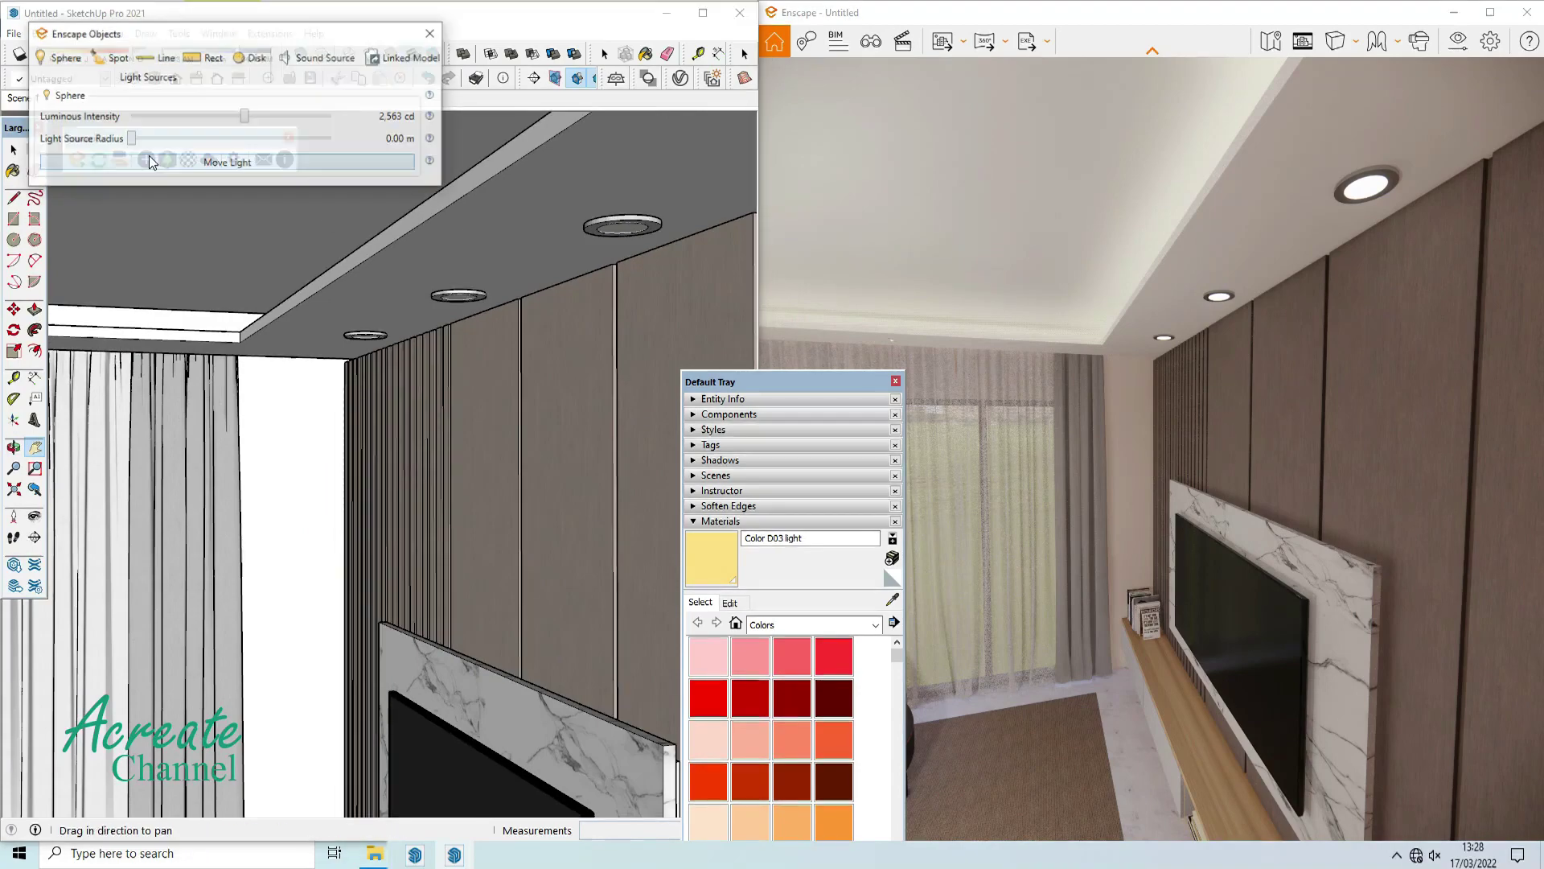
pyautogui.click(14, 199)
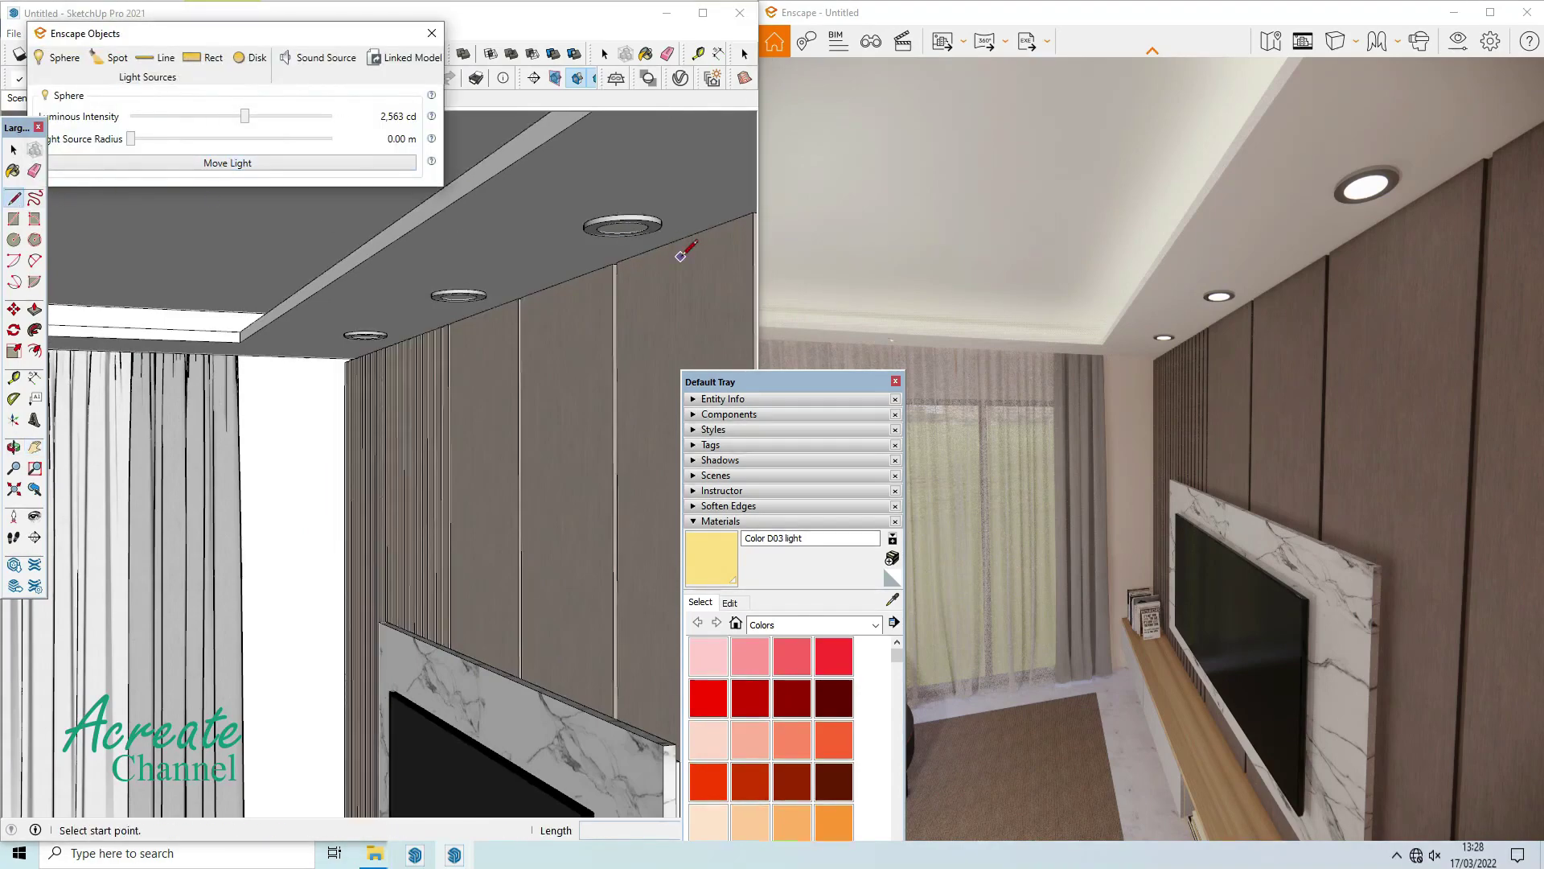
pyautogui.scroll(3, 594, 220)
pyautogui.click(569, 182)
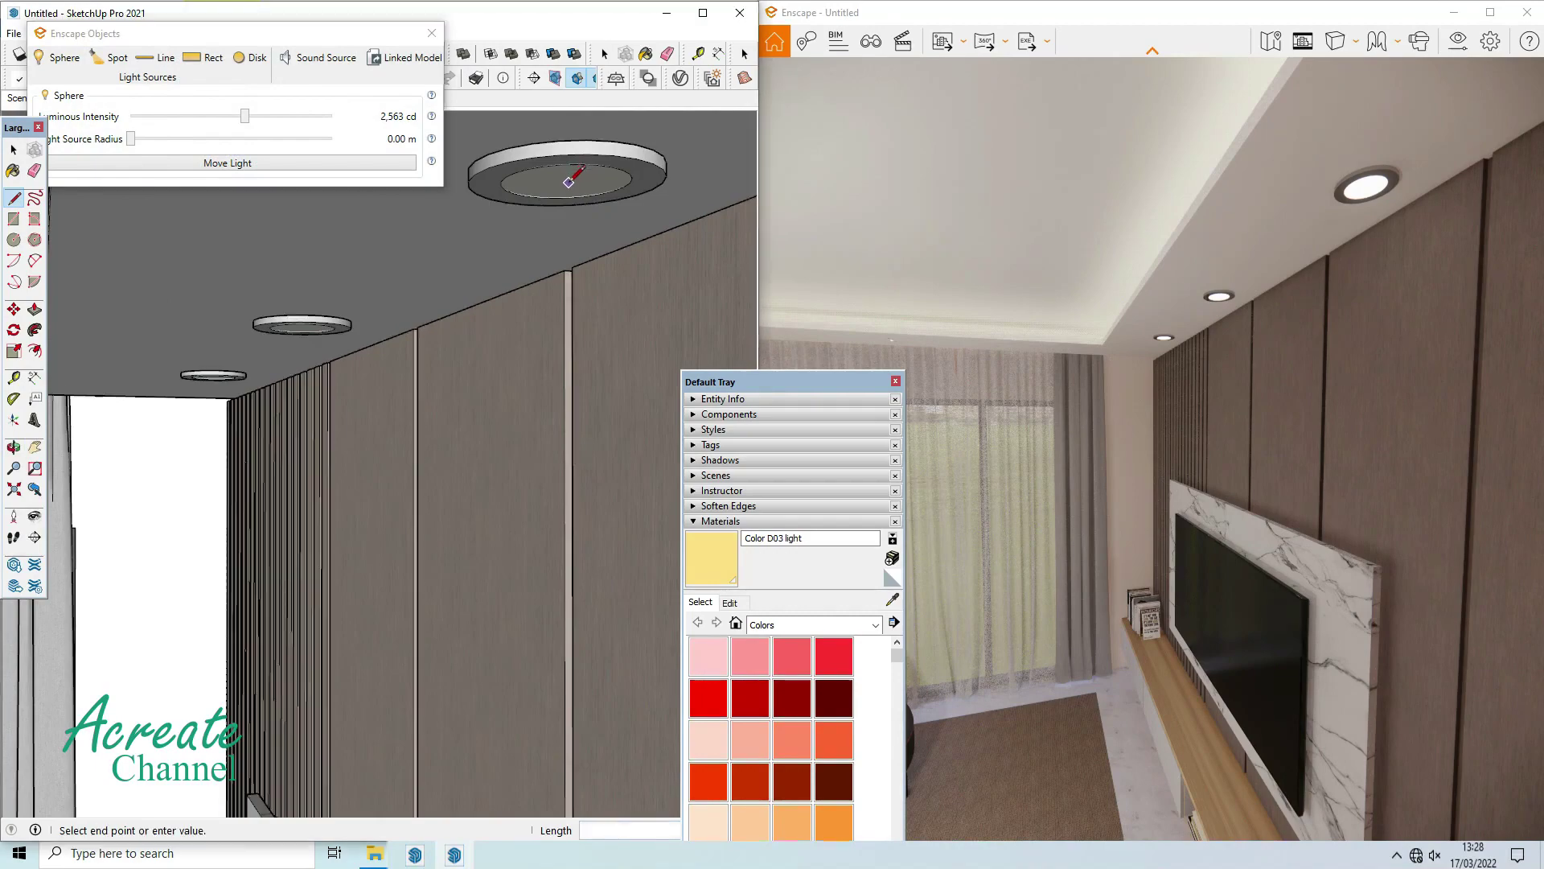
pyautogui.click(569, 259)
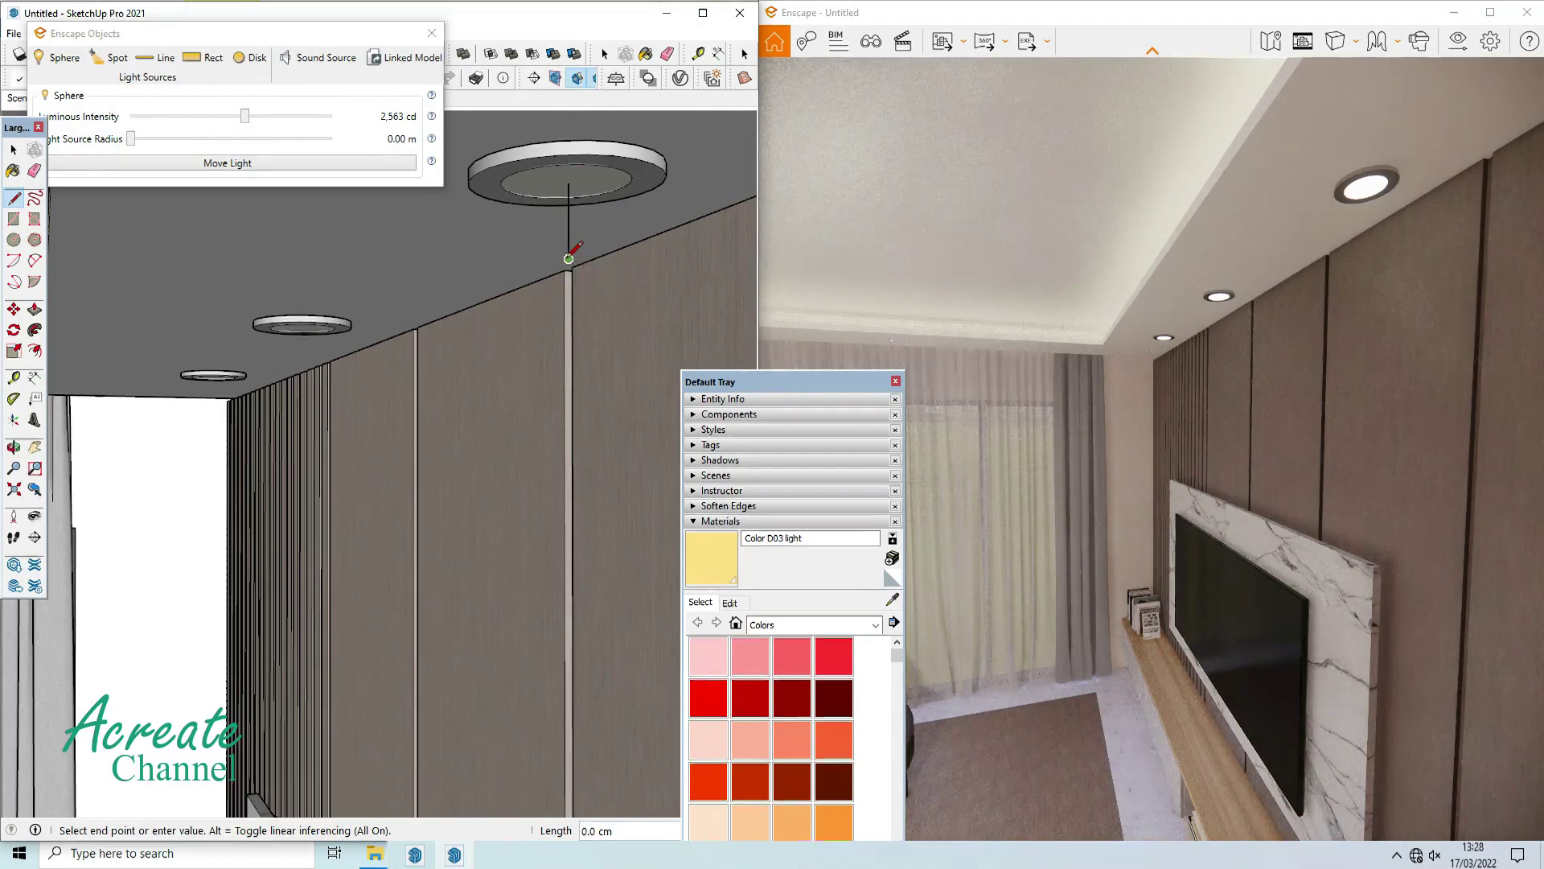
pyautogui.click(13, 149)
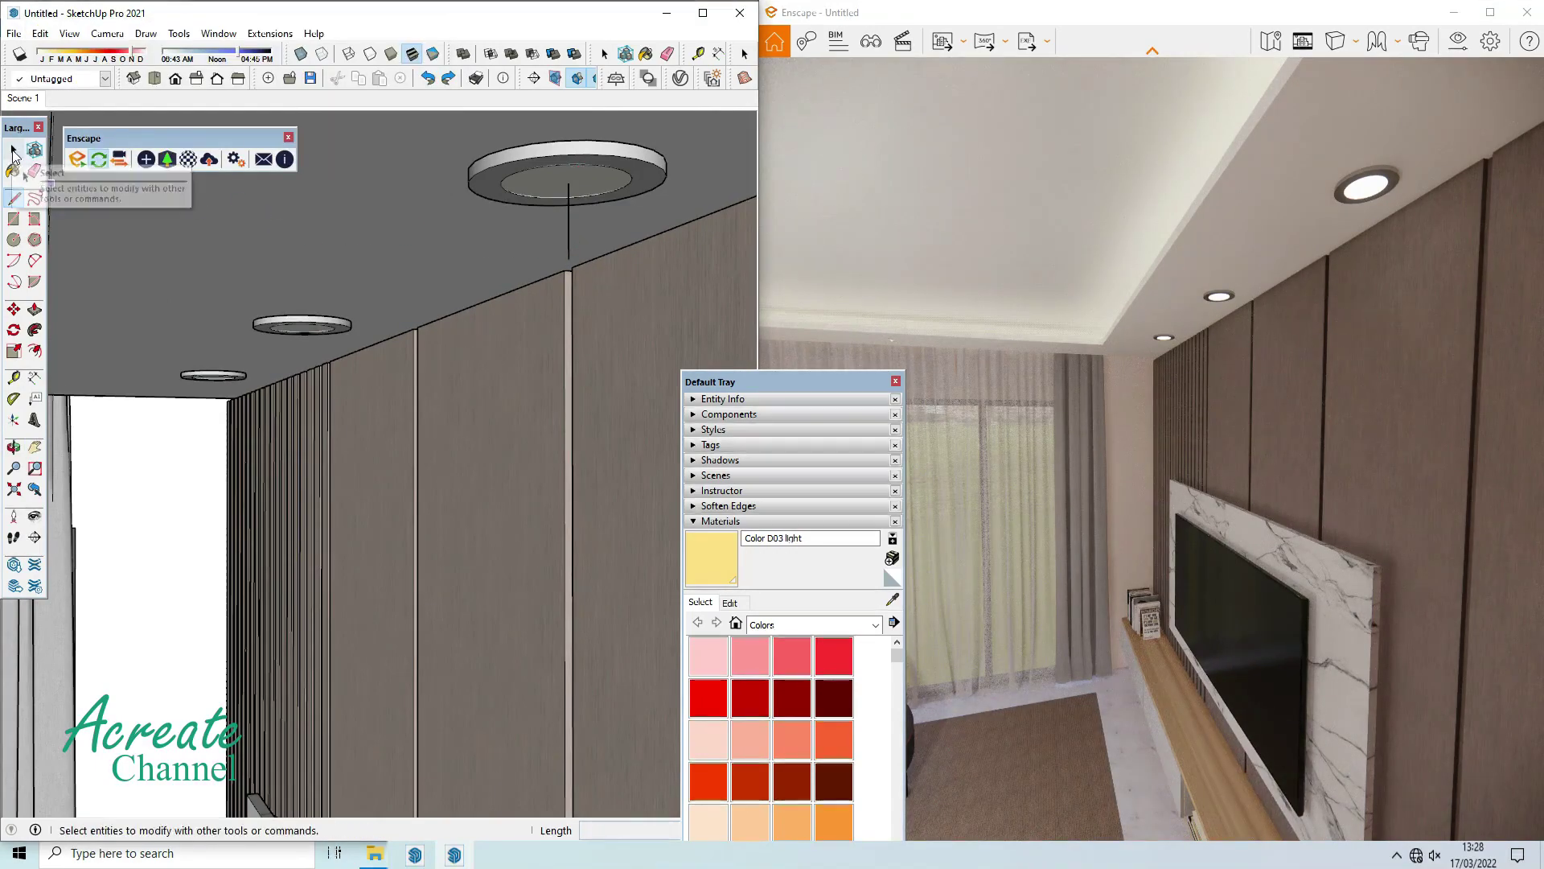
# Place a spot light inside the ceiling downlight group, aimed straight down.
pyautogui.doubleClick(568, 156)
pyautogui.click(146, 163)
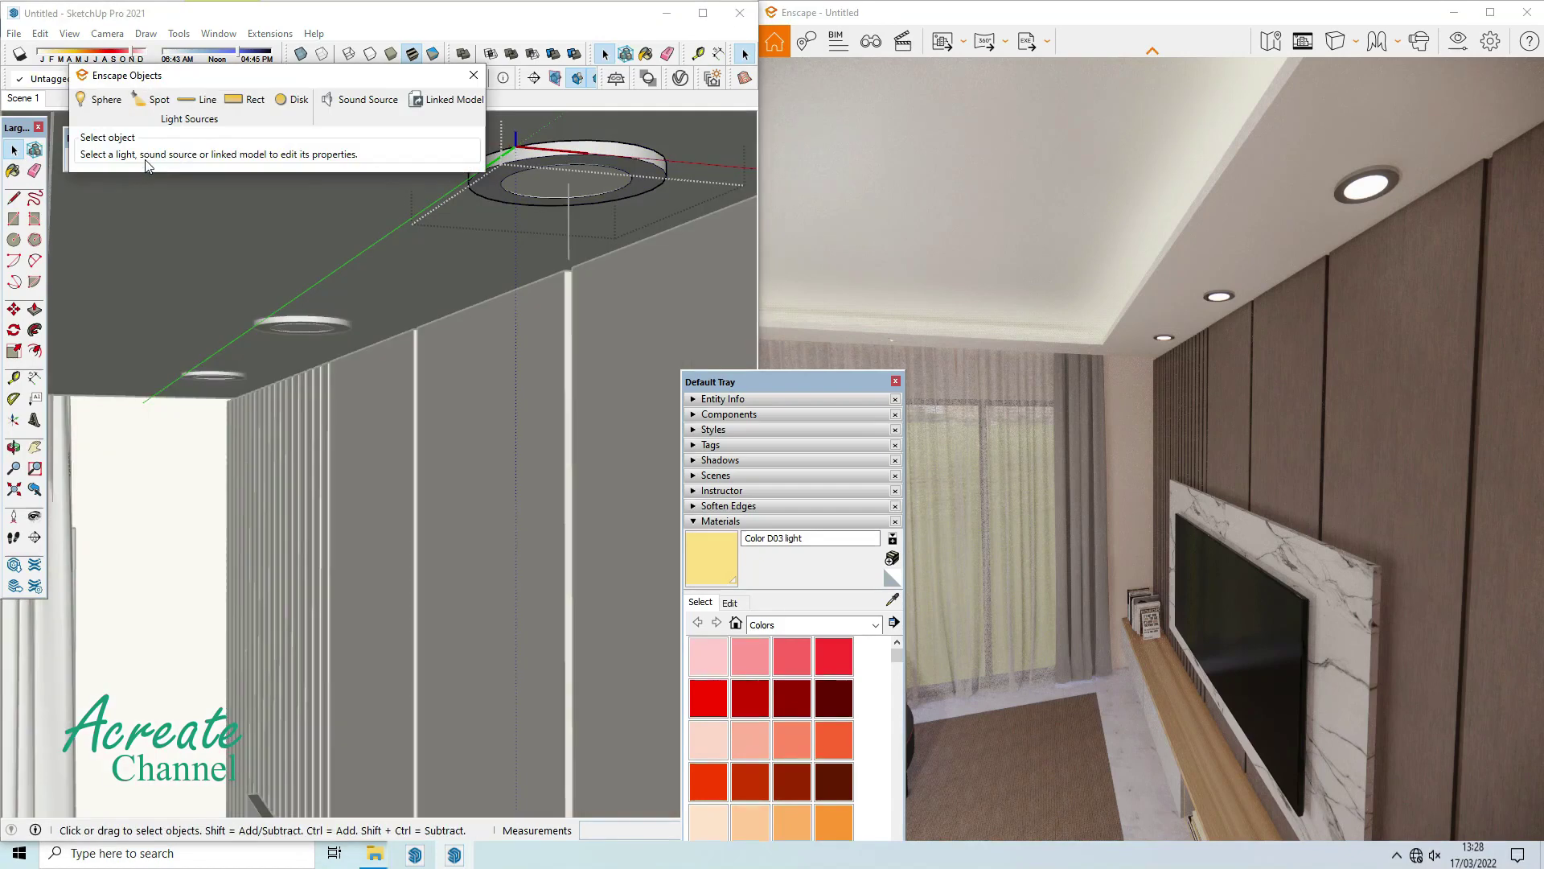
pyautogui.scroll(3, 555, 157)
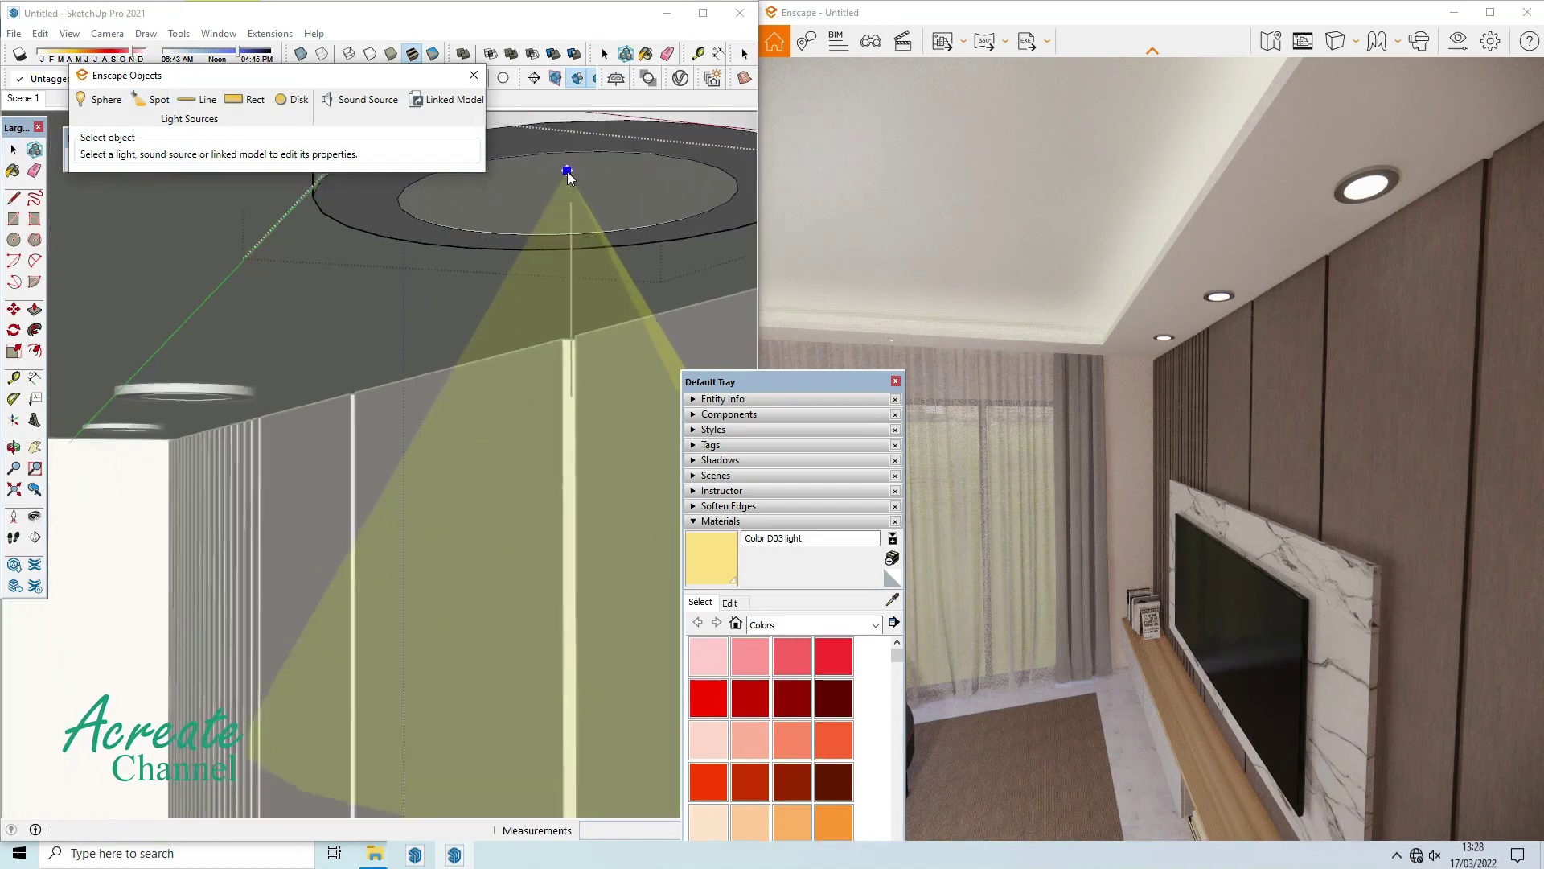
pyautogui.scroll(2, 568, 172)
pyautogui.click(571, 230)
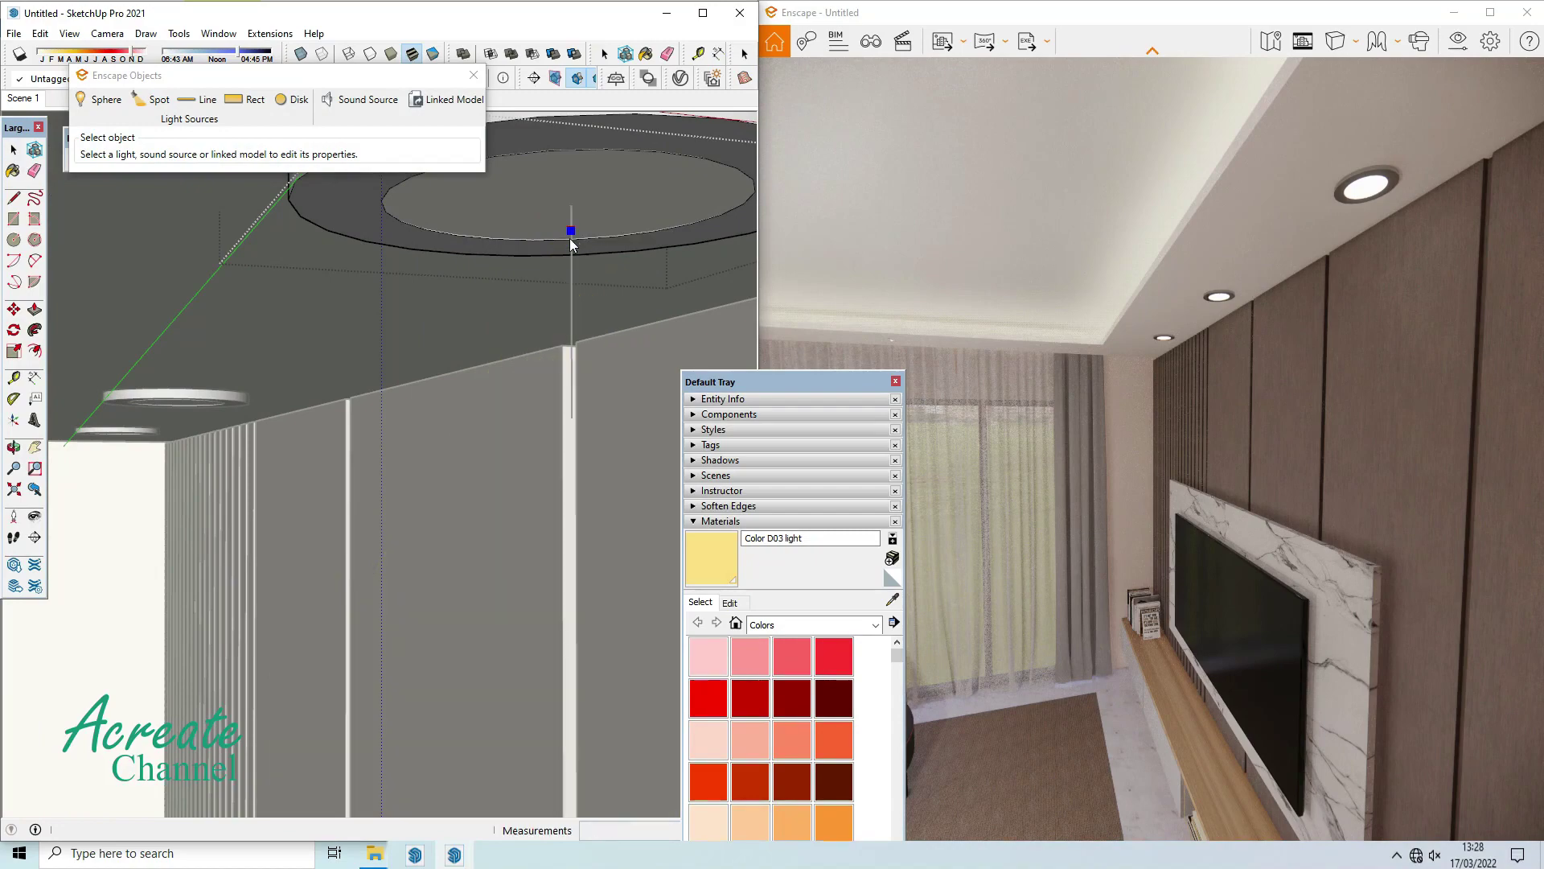
pyautogui.click(571, 330)
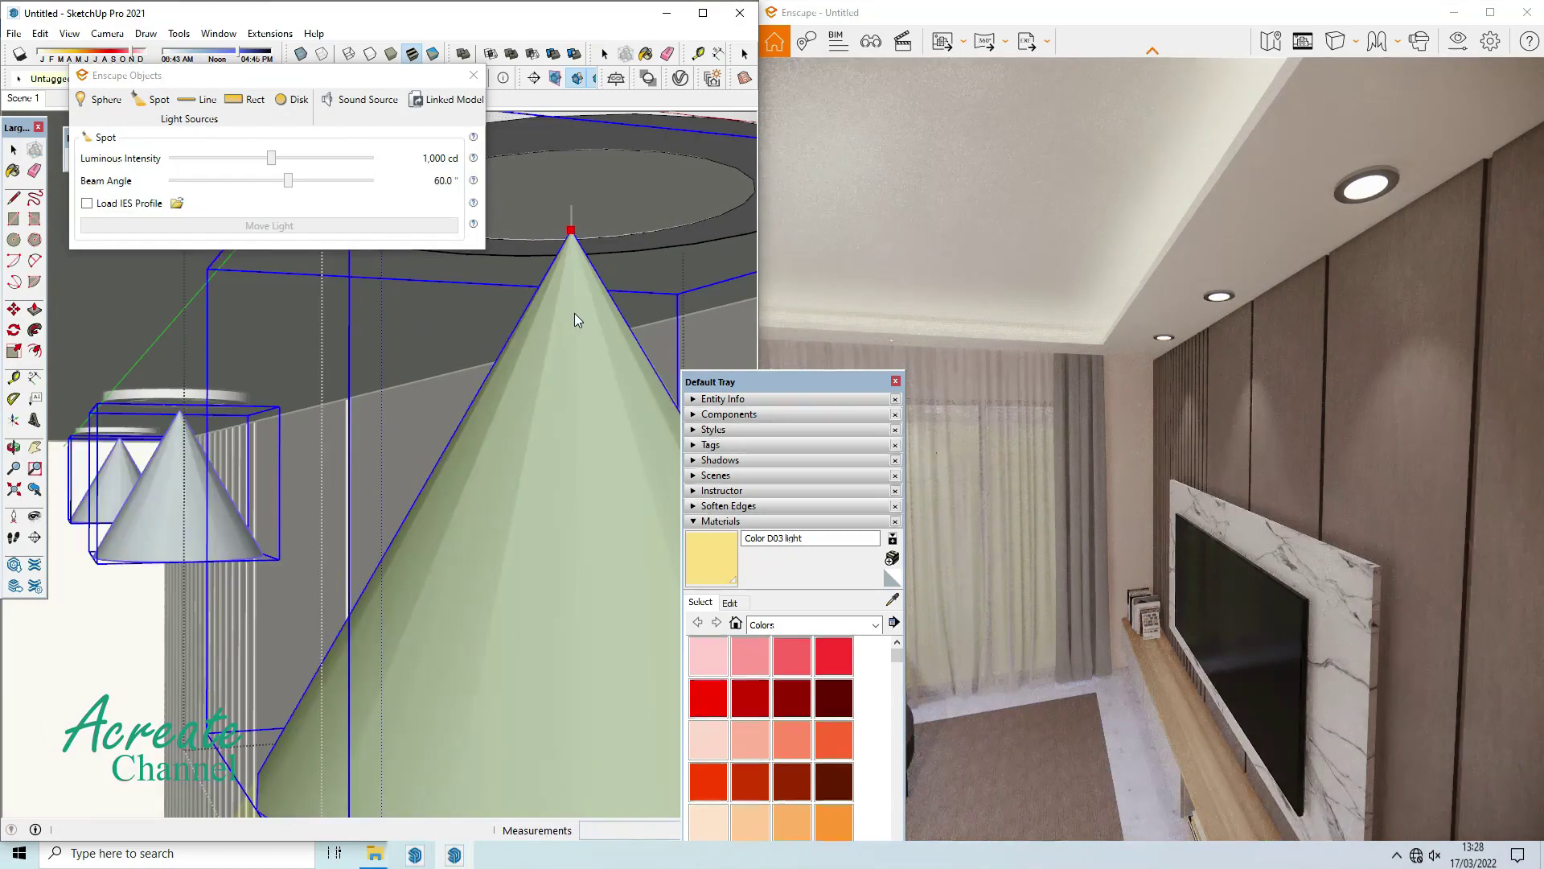
pyautogui.scroll(-1, 568, 236)
pyautogui.scroll(-1, 568, 235)
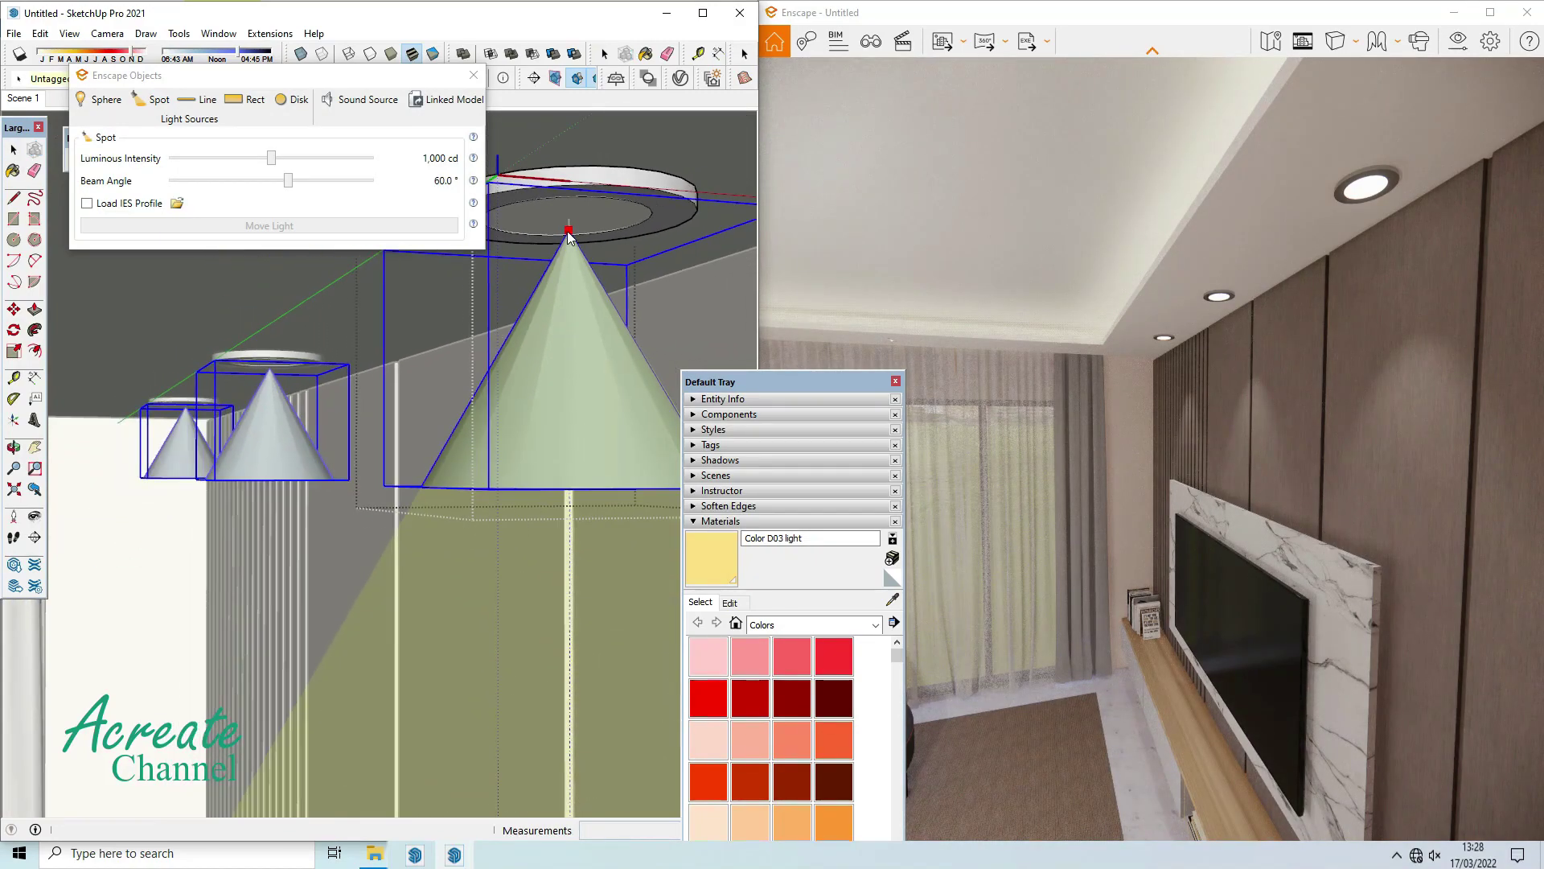
pyautogui.scroll(-1, 569, 235)
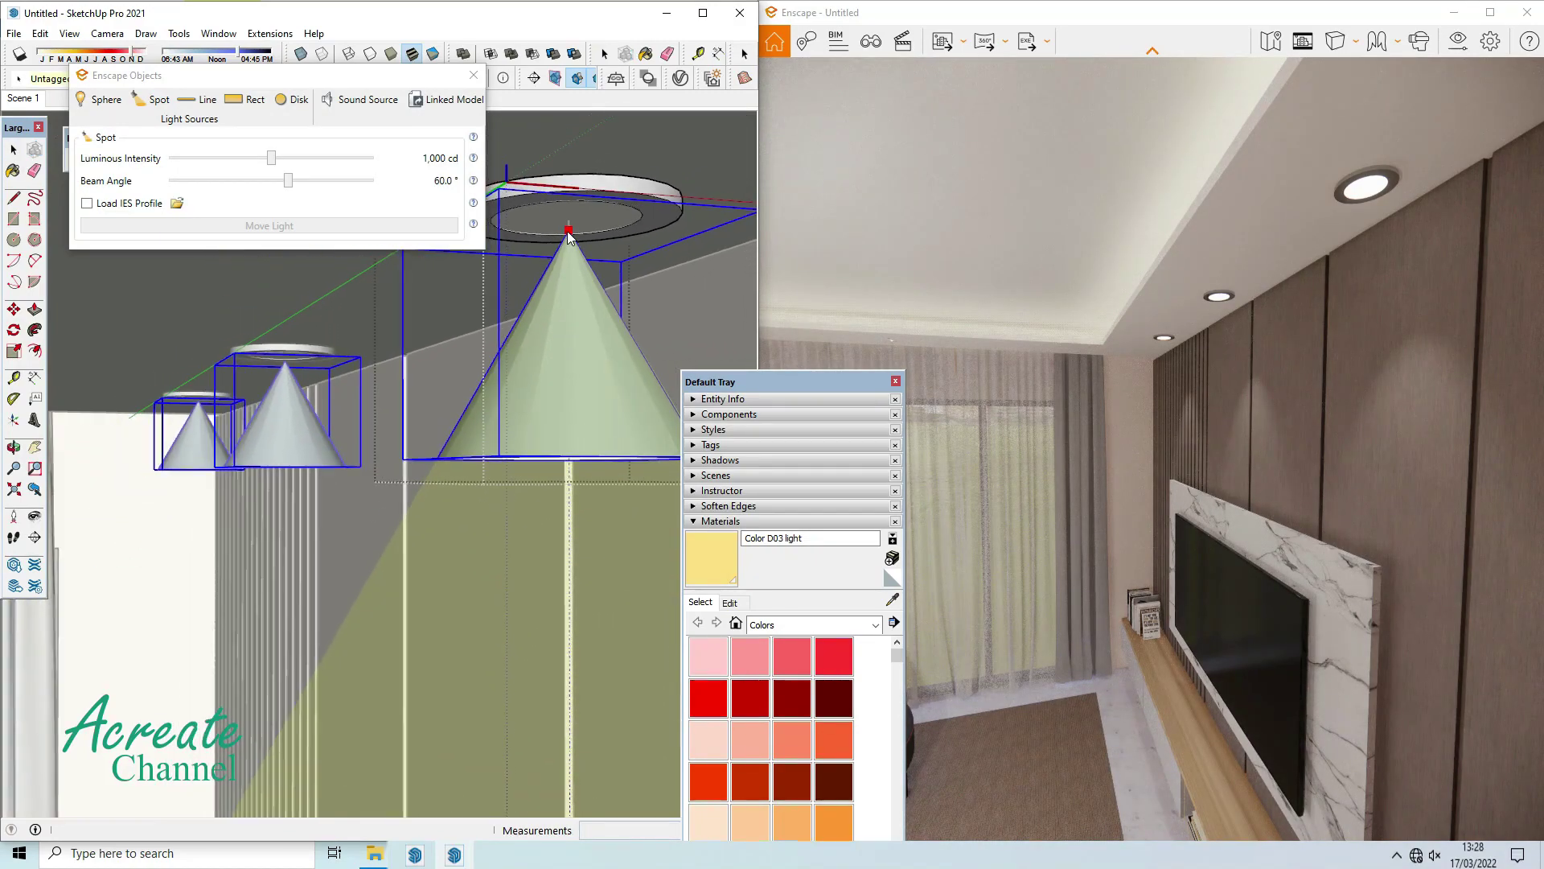
# Load the 11.ies profile and raise luminous intensity to 10,778 cd.
pyautogui.click(177, 203)
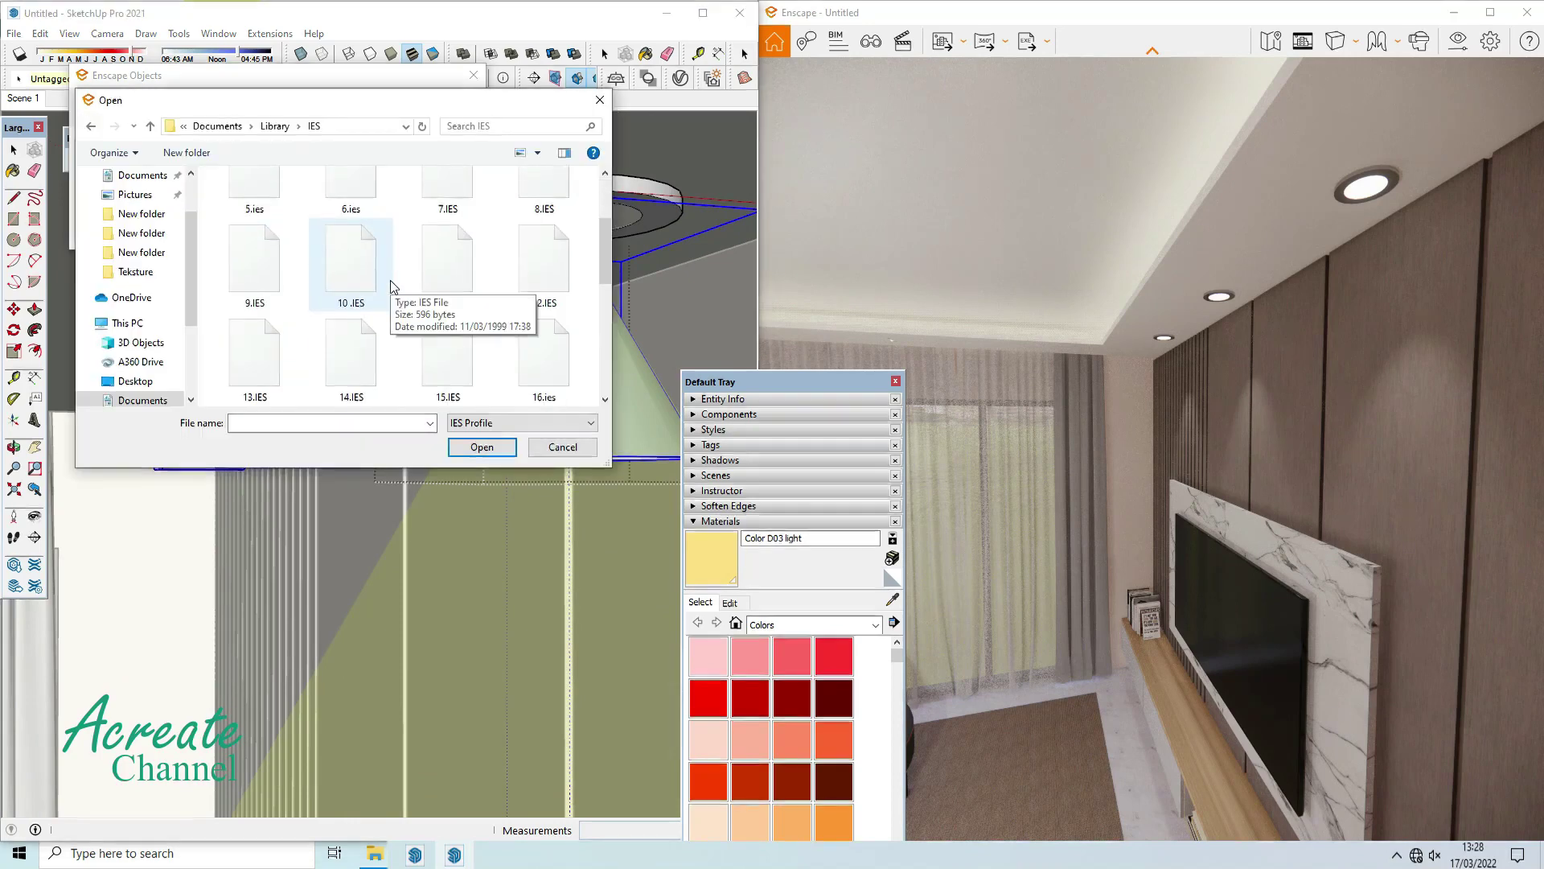
pyautogui.scroll(-2, 391, 285)
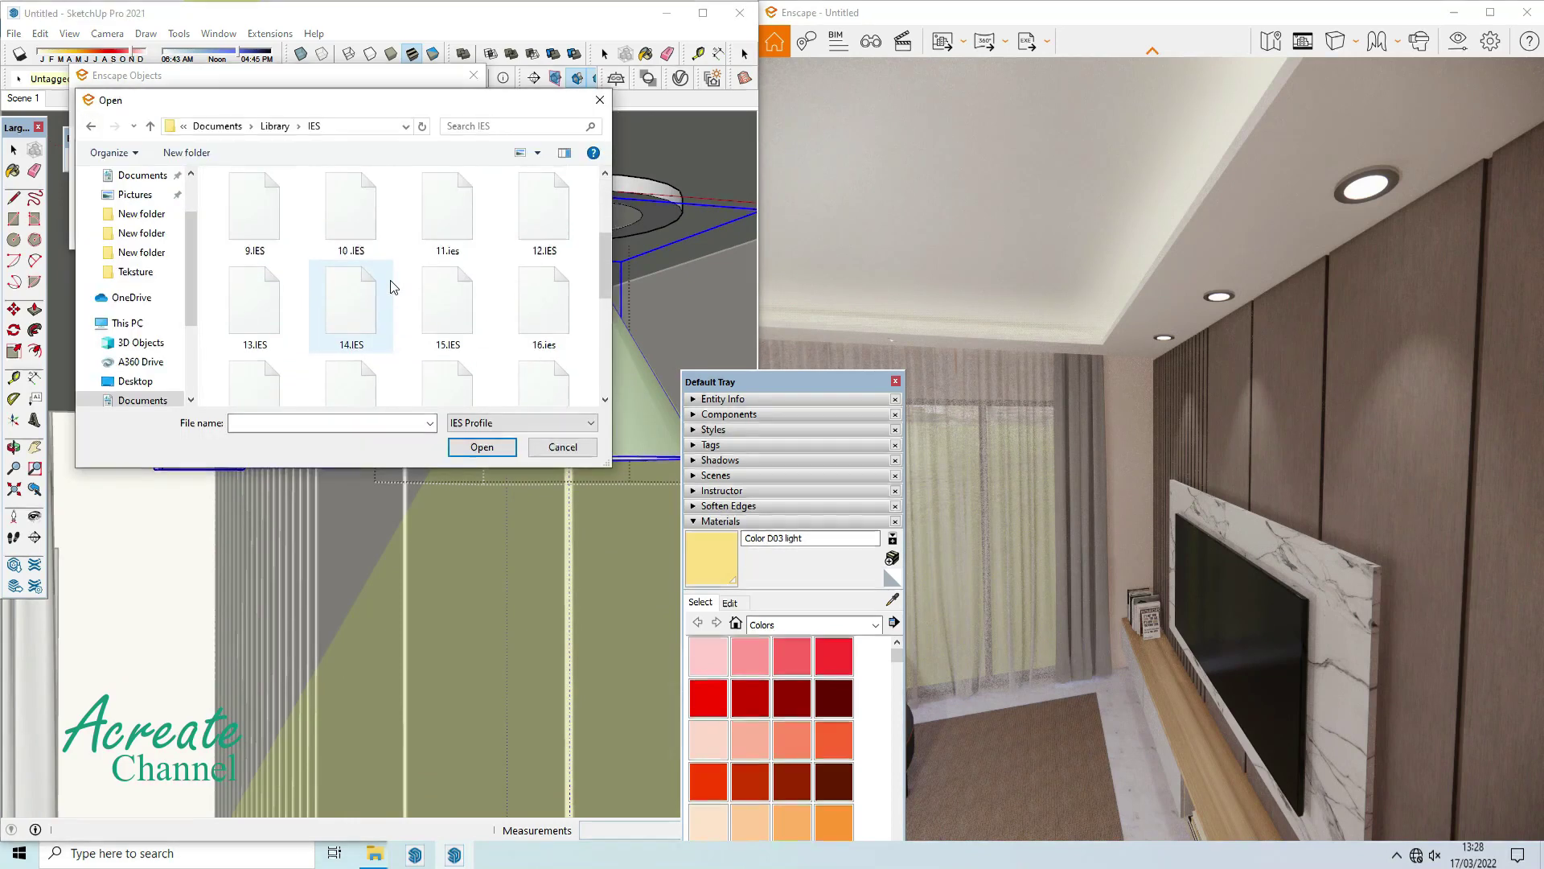
pyautogui.click(447, 211)
pyautogui.click(486, 449)
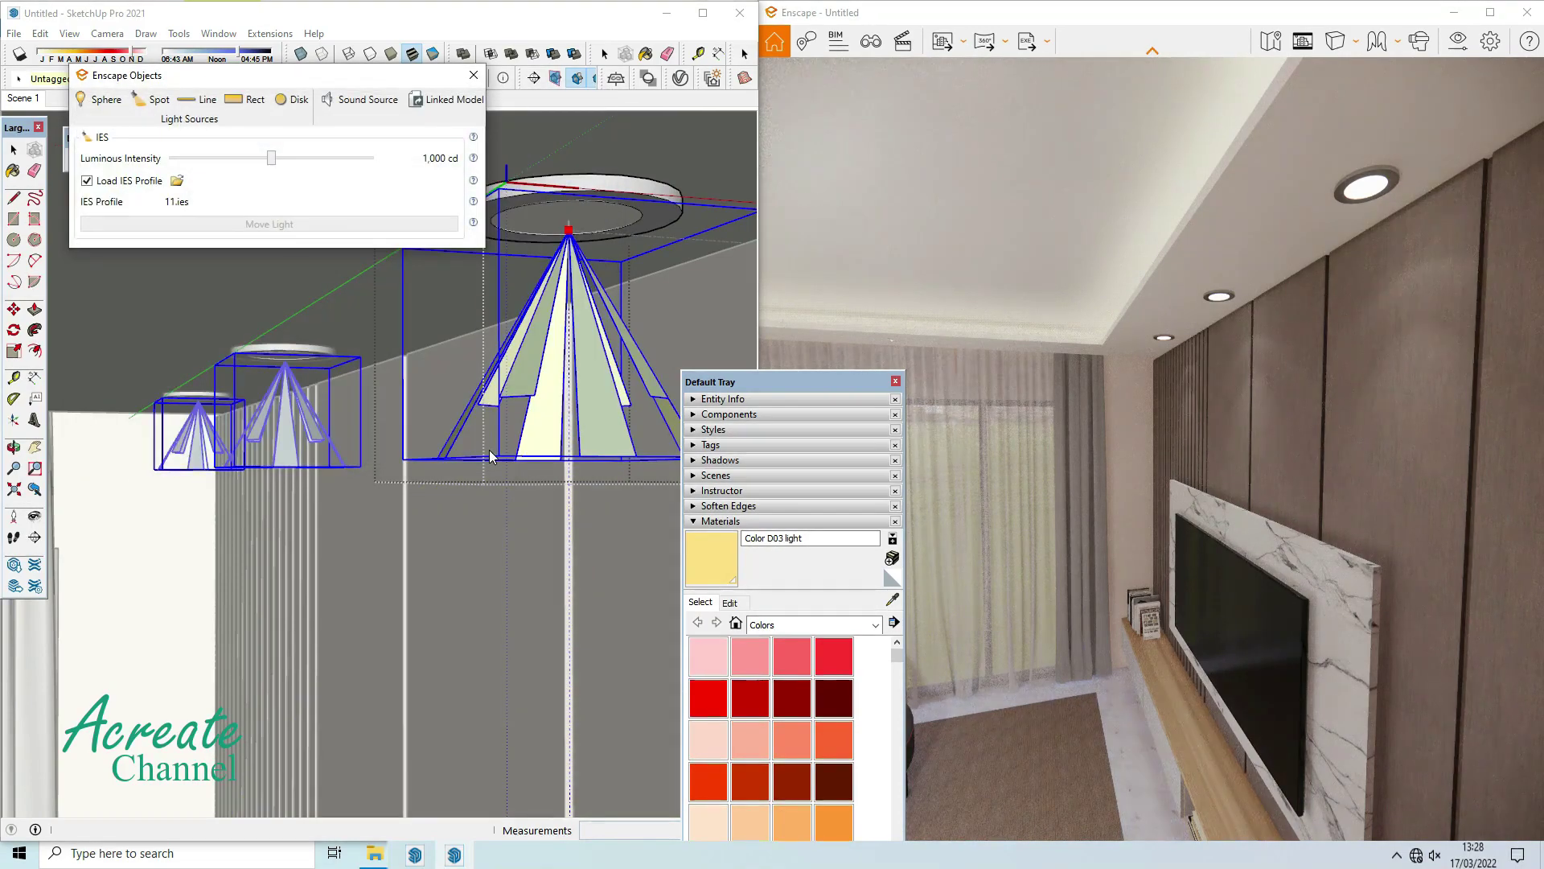
pyautogui.moveTo(271, 158)
pyautogui.mouseDown()
pyautogui.moveTo(321, 167)
pyautogui.moveTo(306, 161)
pyautogui.mouseUp()
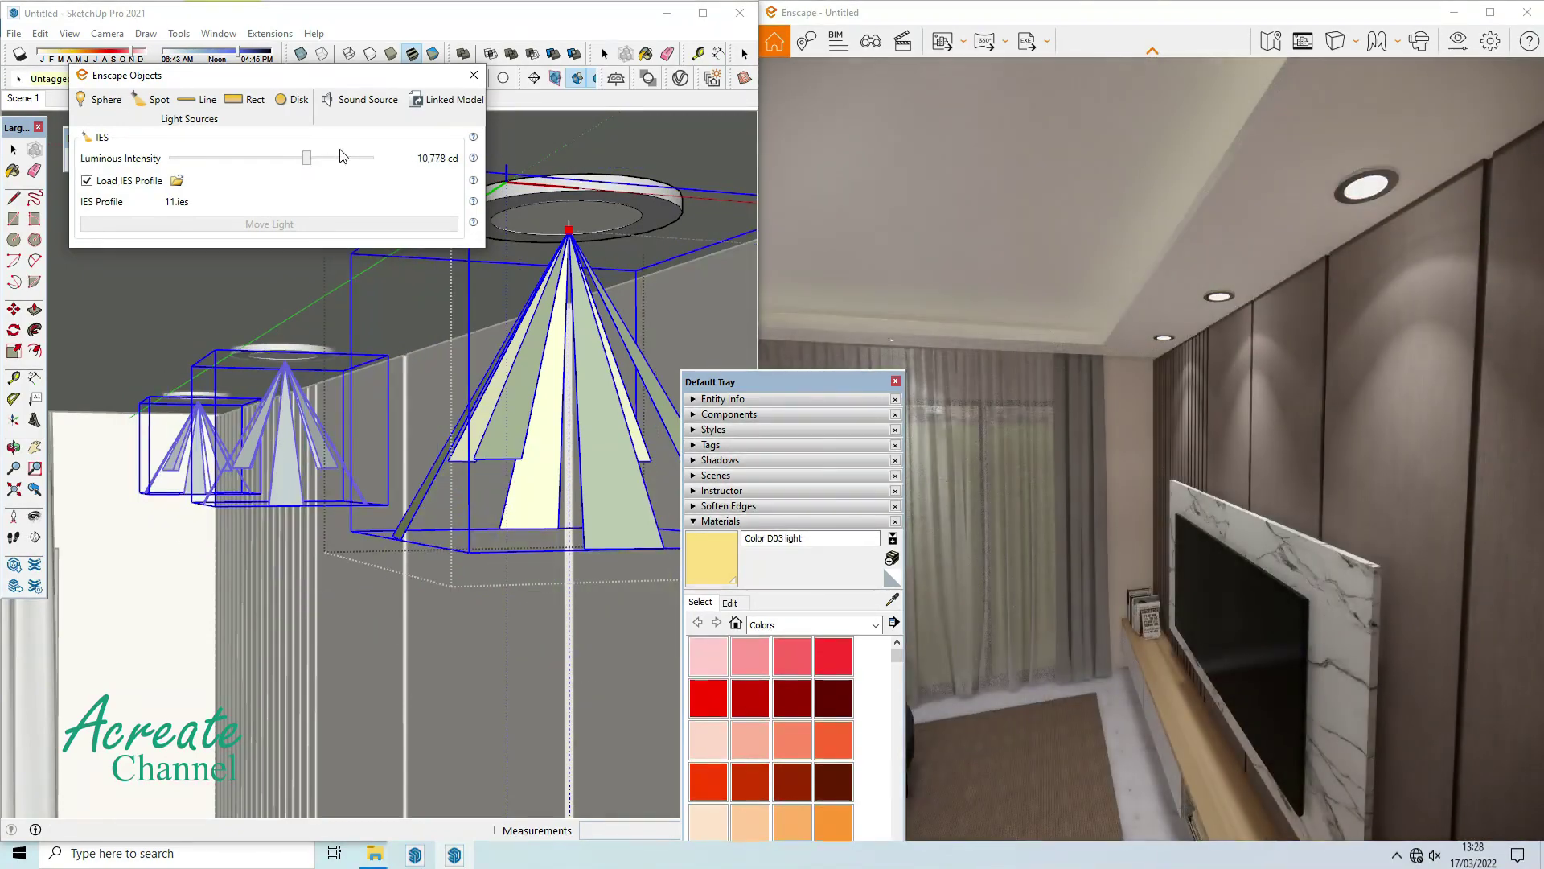
pyautogui.scroll(-3, 1219, 356)
pyautogui.scroll(-3, 1219, 356)
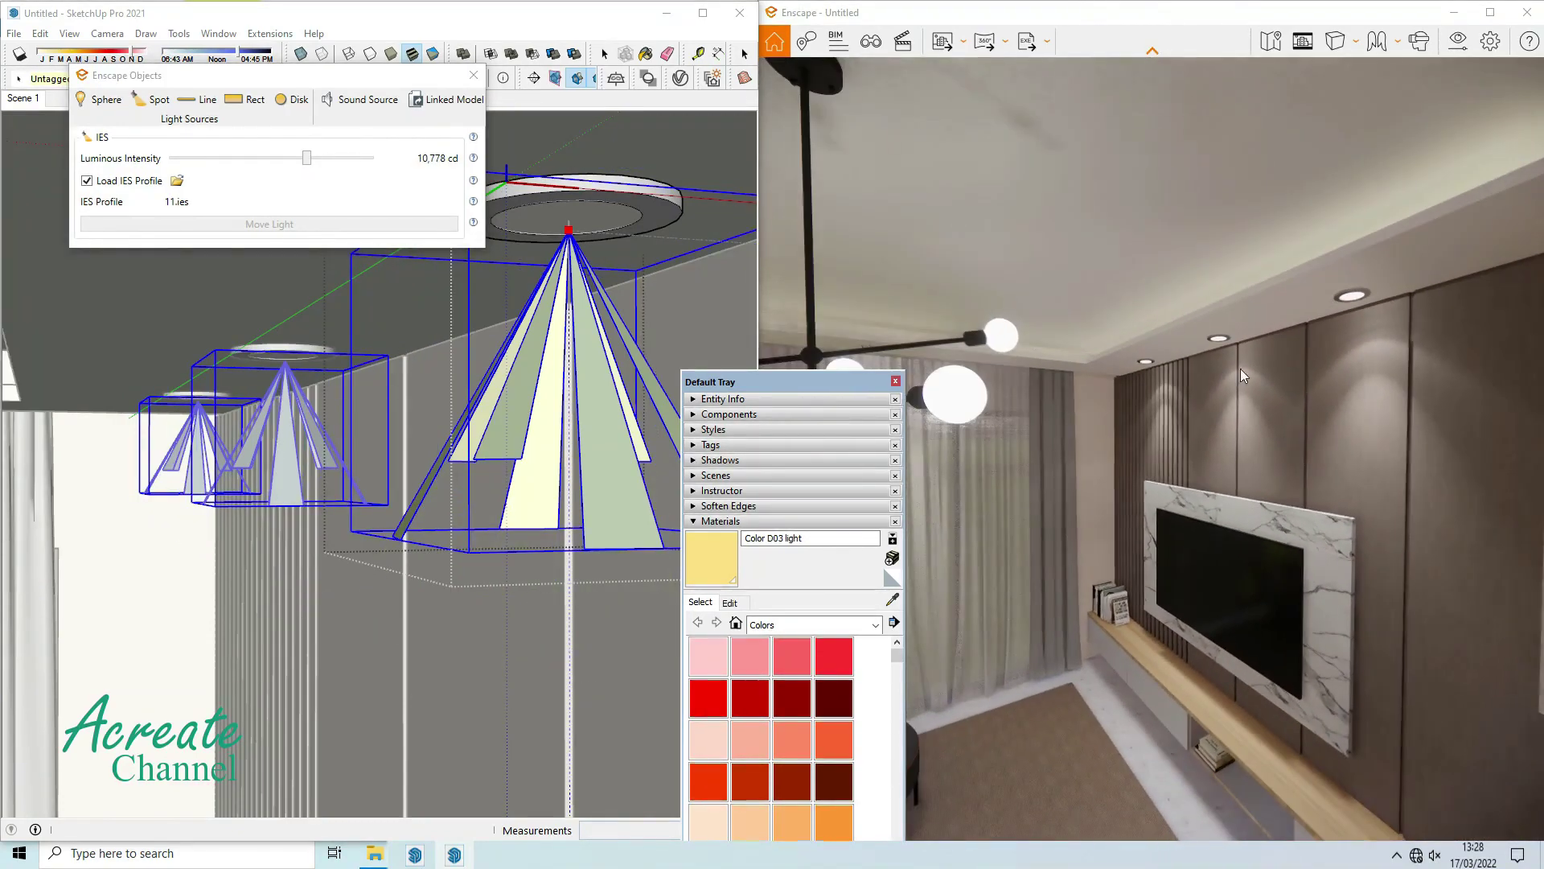
pyautogui.scroll(-2, 1319, 437)
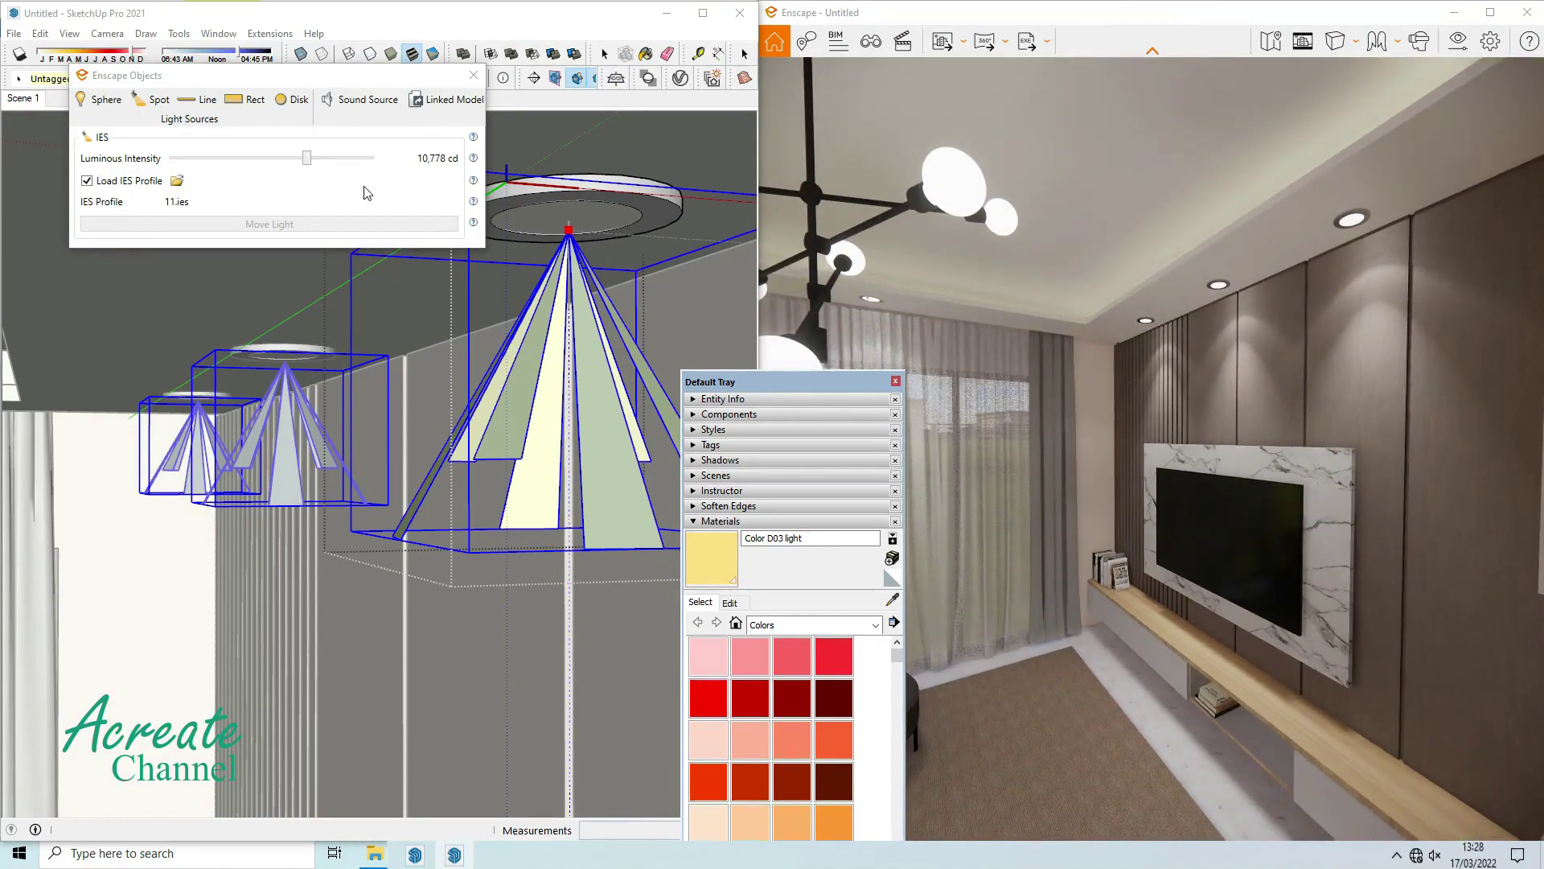
pyautogui.click(302, 167)
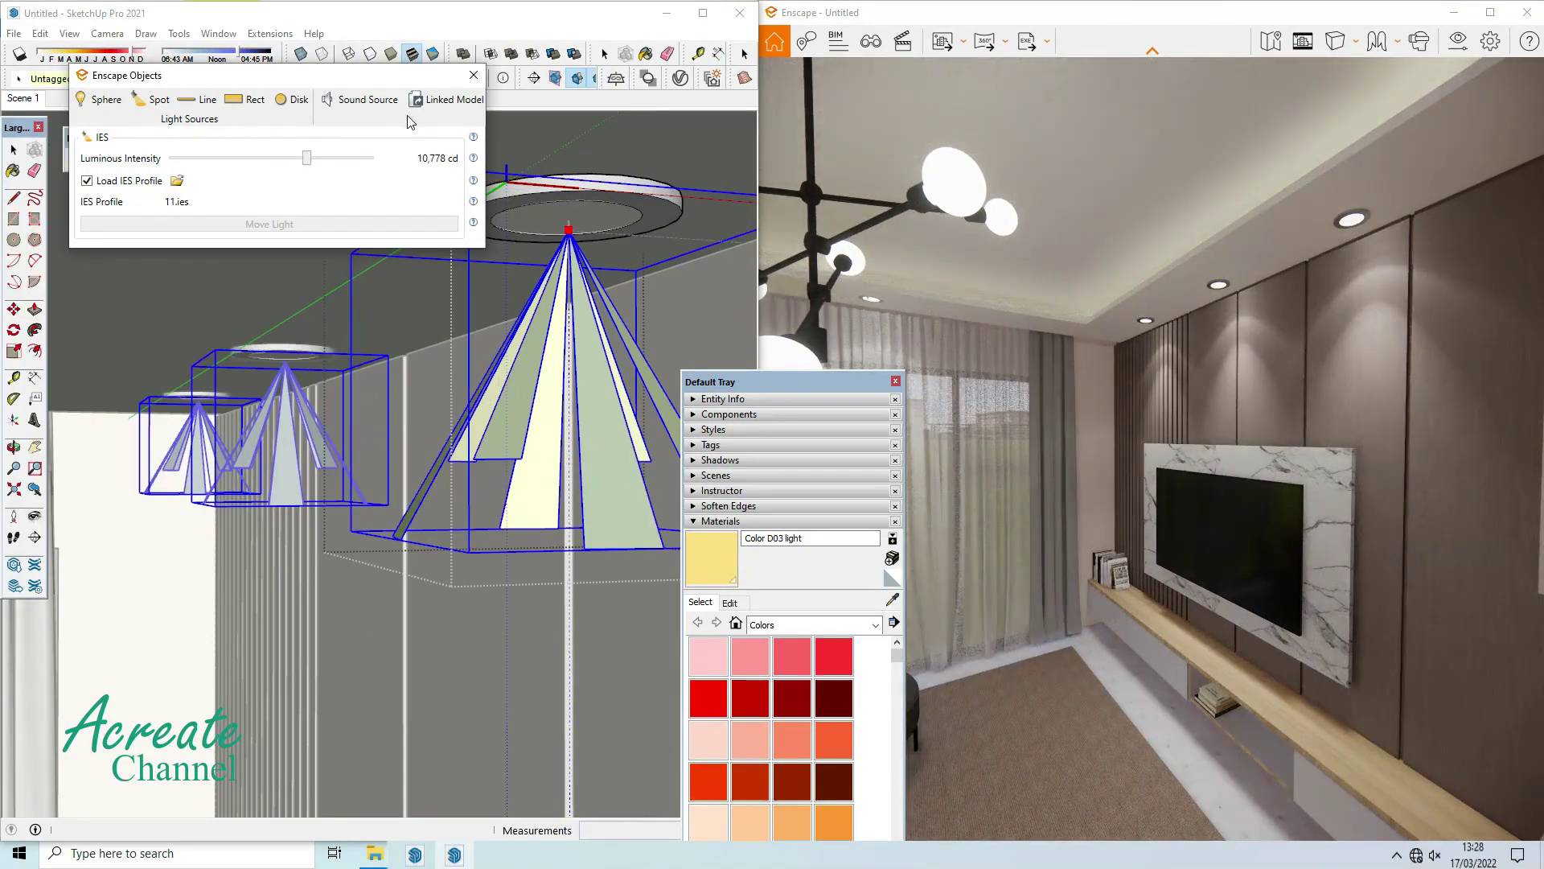
pyautogui.click(473, 77)
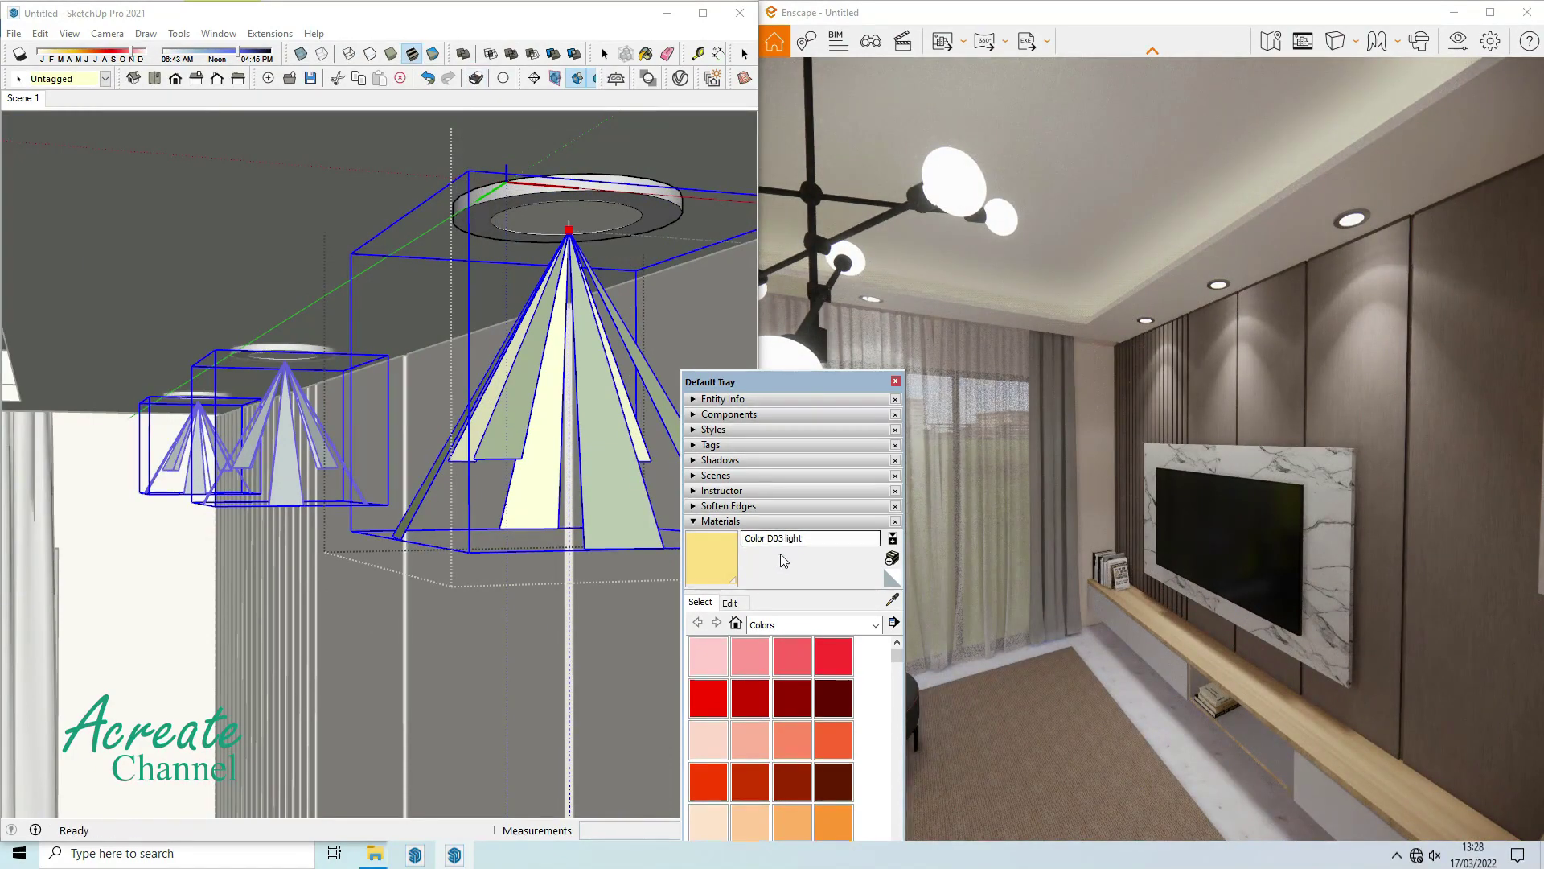
# Paint the light cone peach Color C02 and load the 10 .IES profile.
pyautogui.click(760, 812)
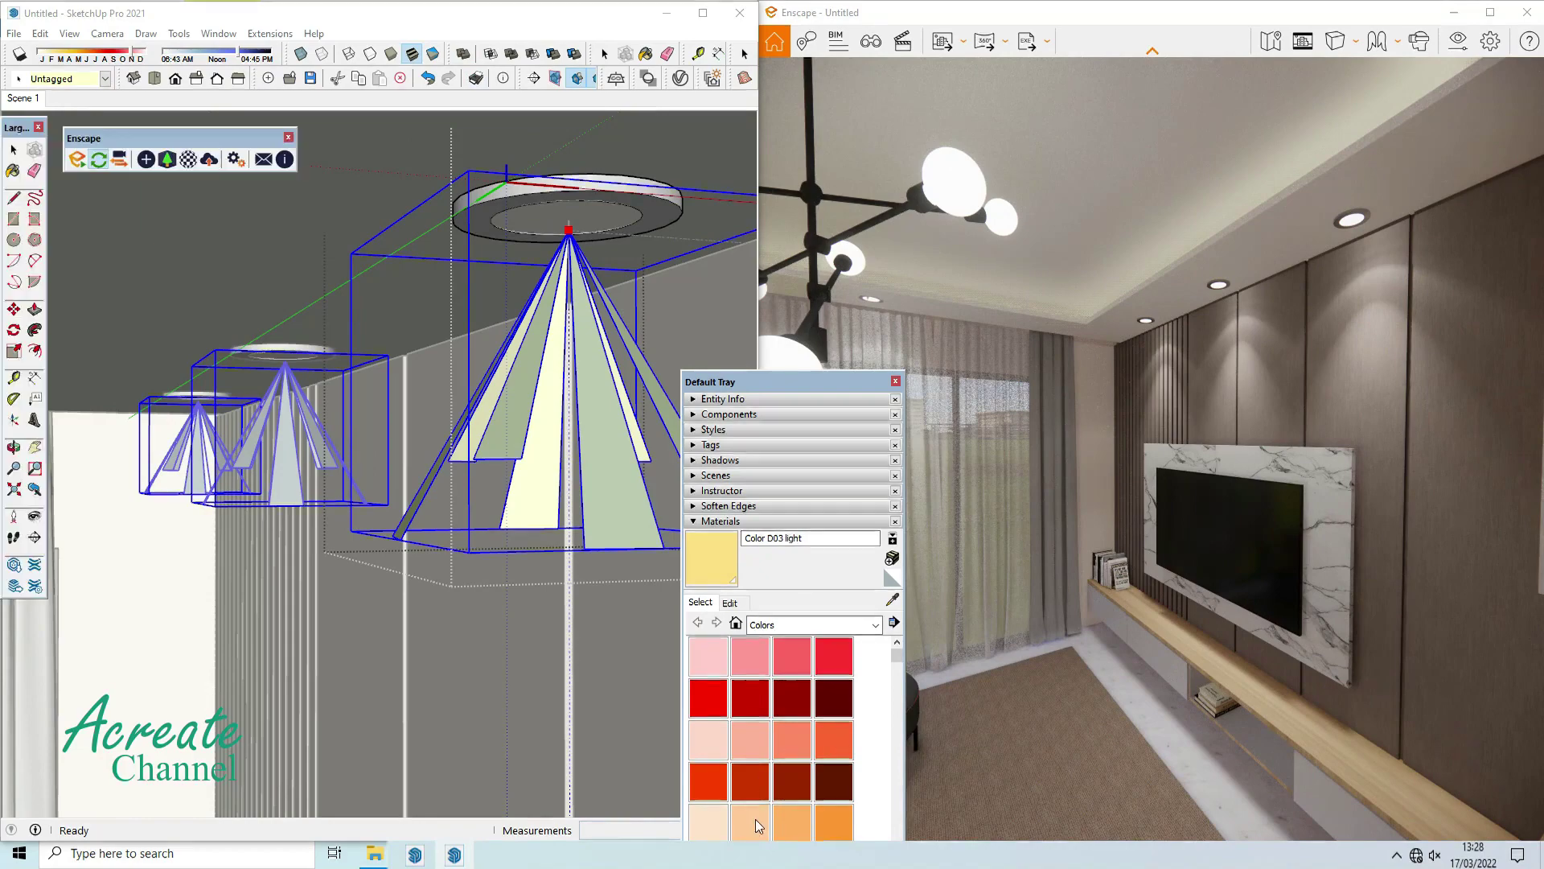
pyautogui.click(602, 419)
pyautogui.click(146, 159)
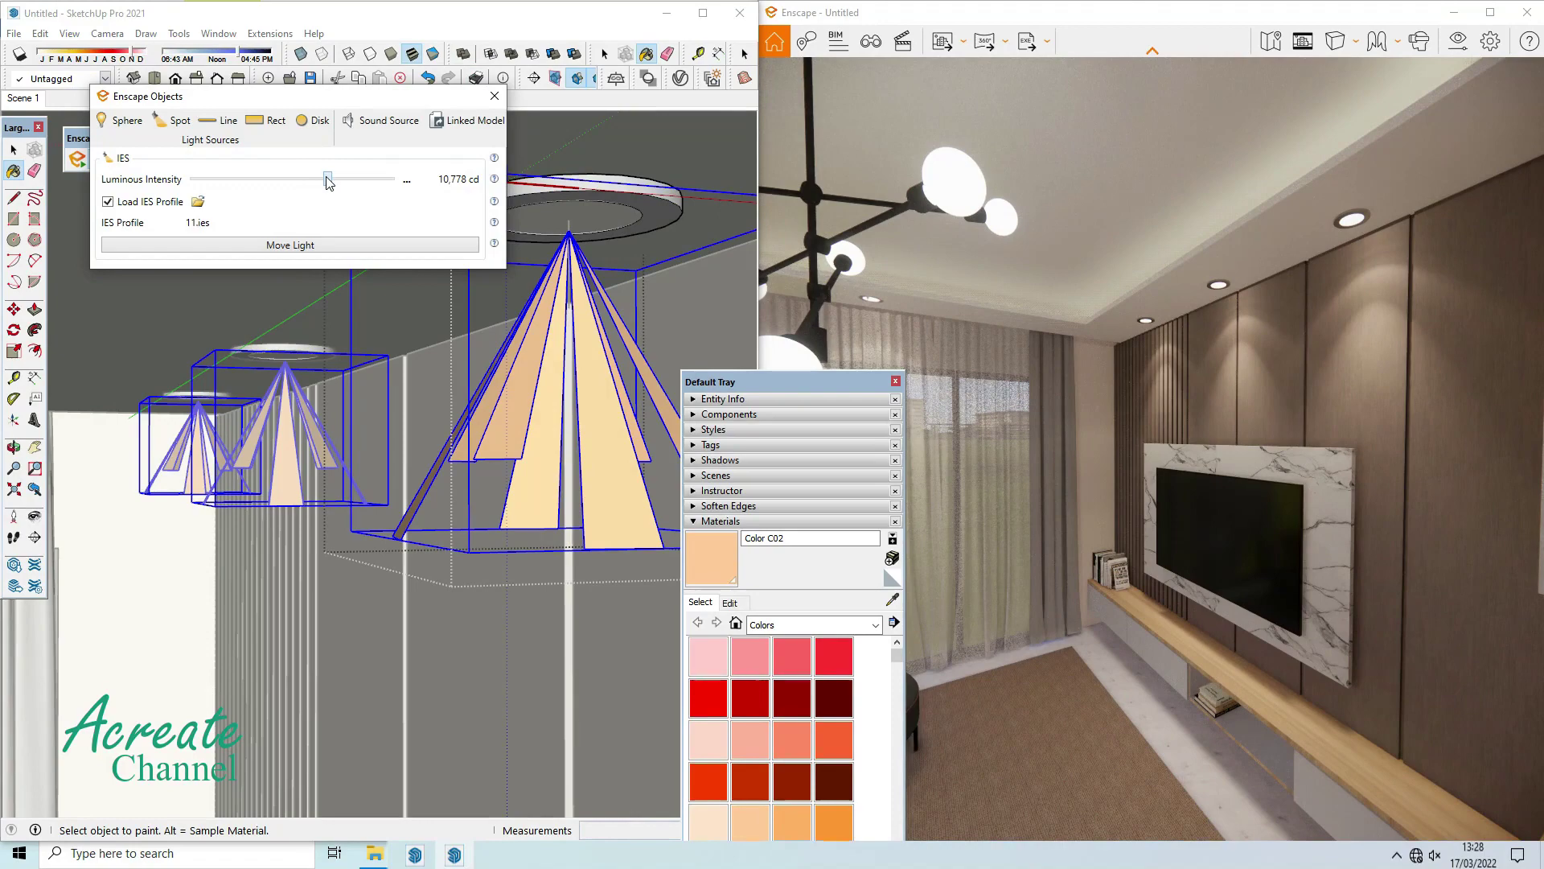
pyautogui.click(197, 202)
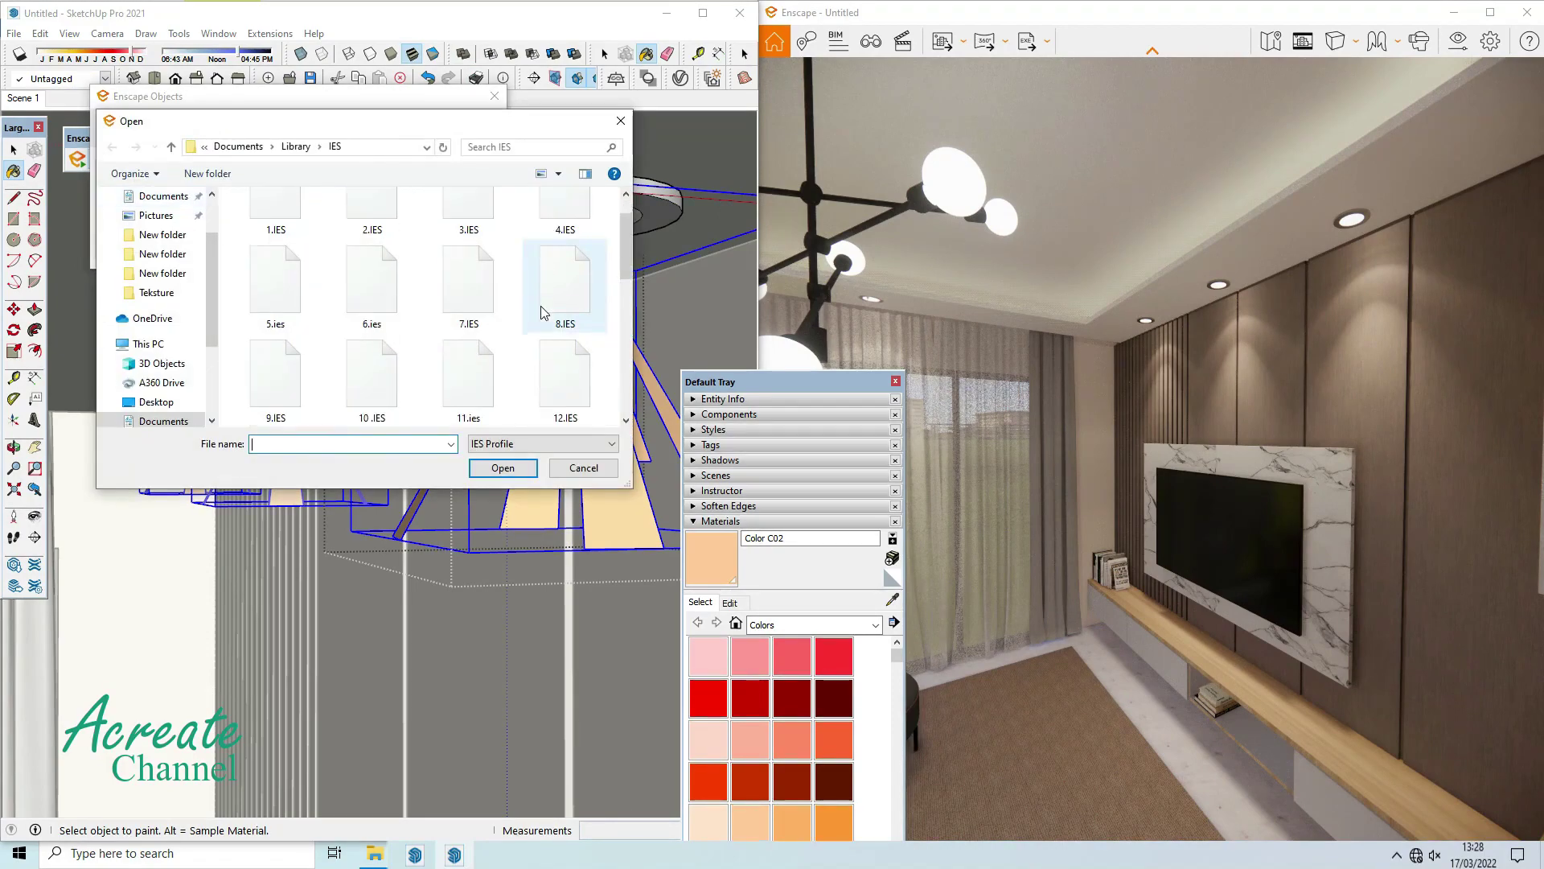
pyautogui.click(375, 295)
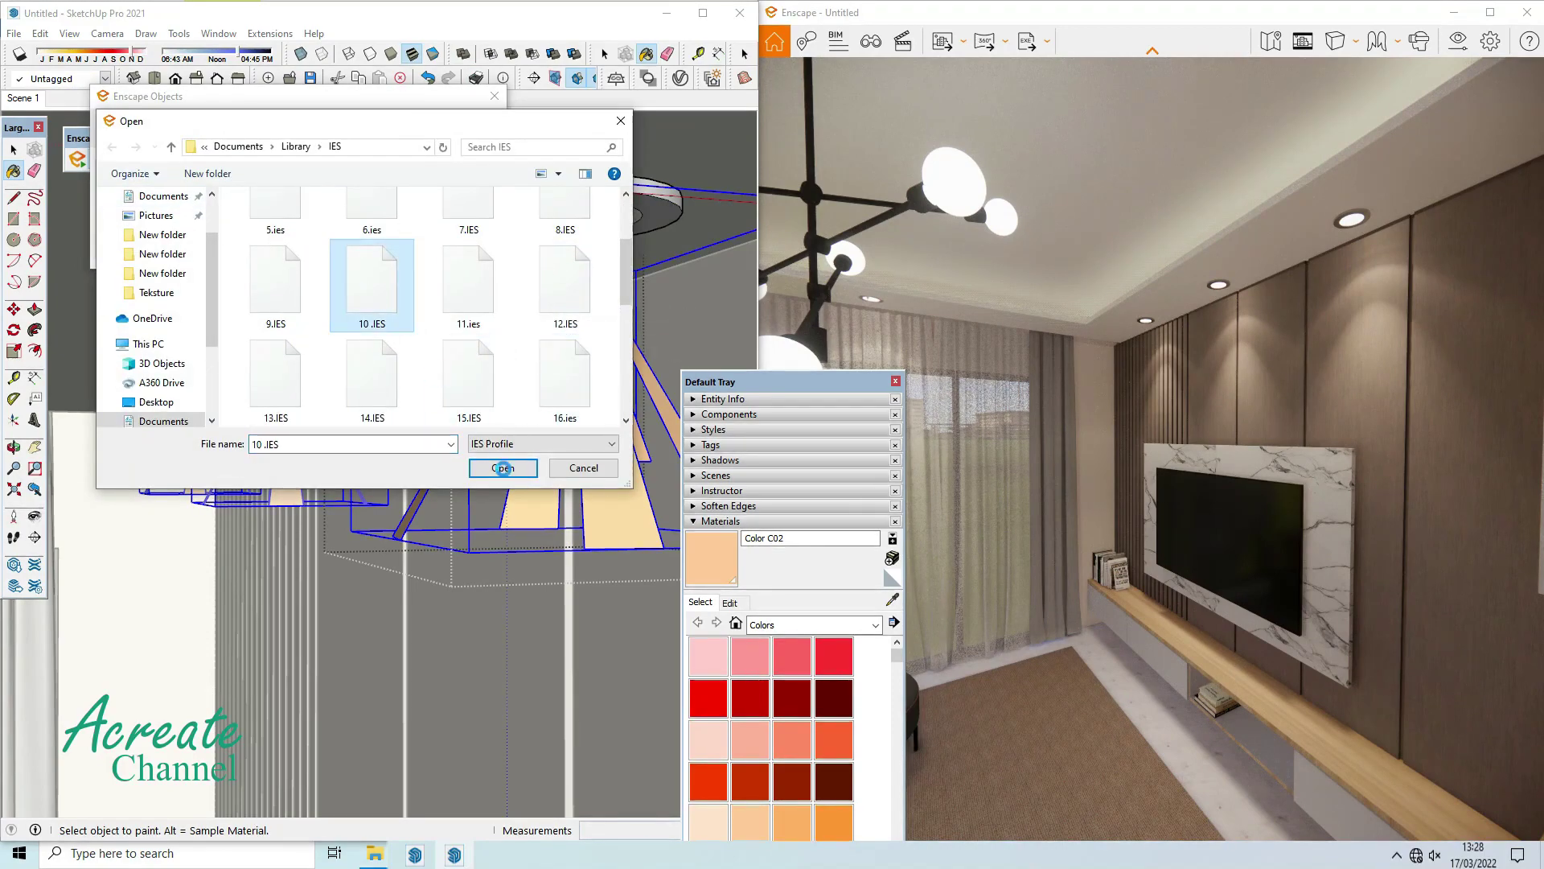
pyautogui.click(502, 468)
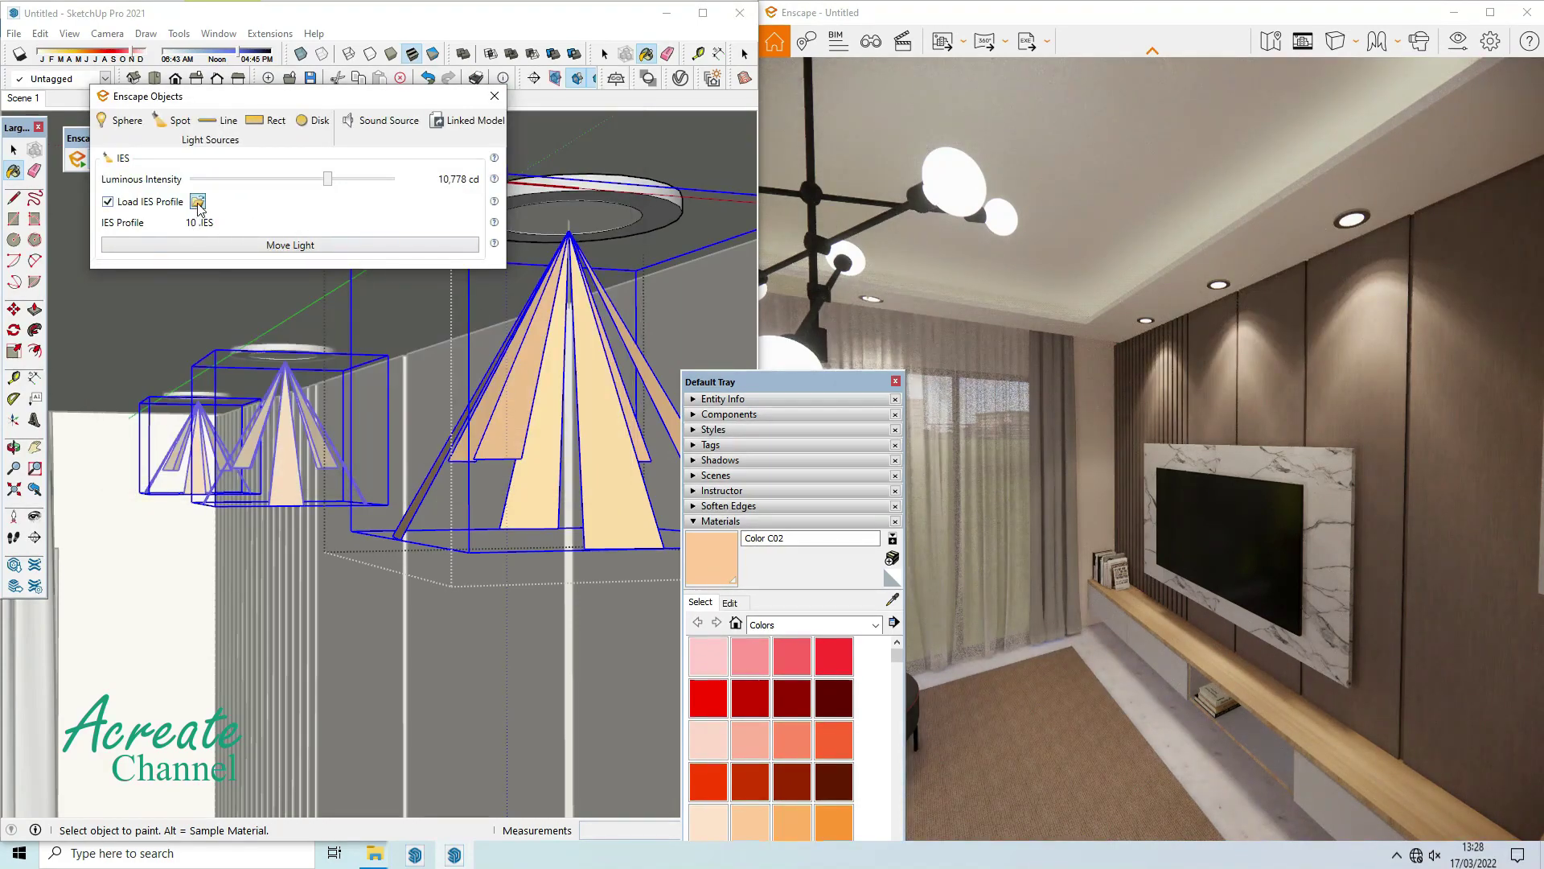
# Reload the 11.ies profile and close the light settings.
pyautogui.click(197, 202)
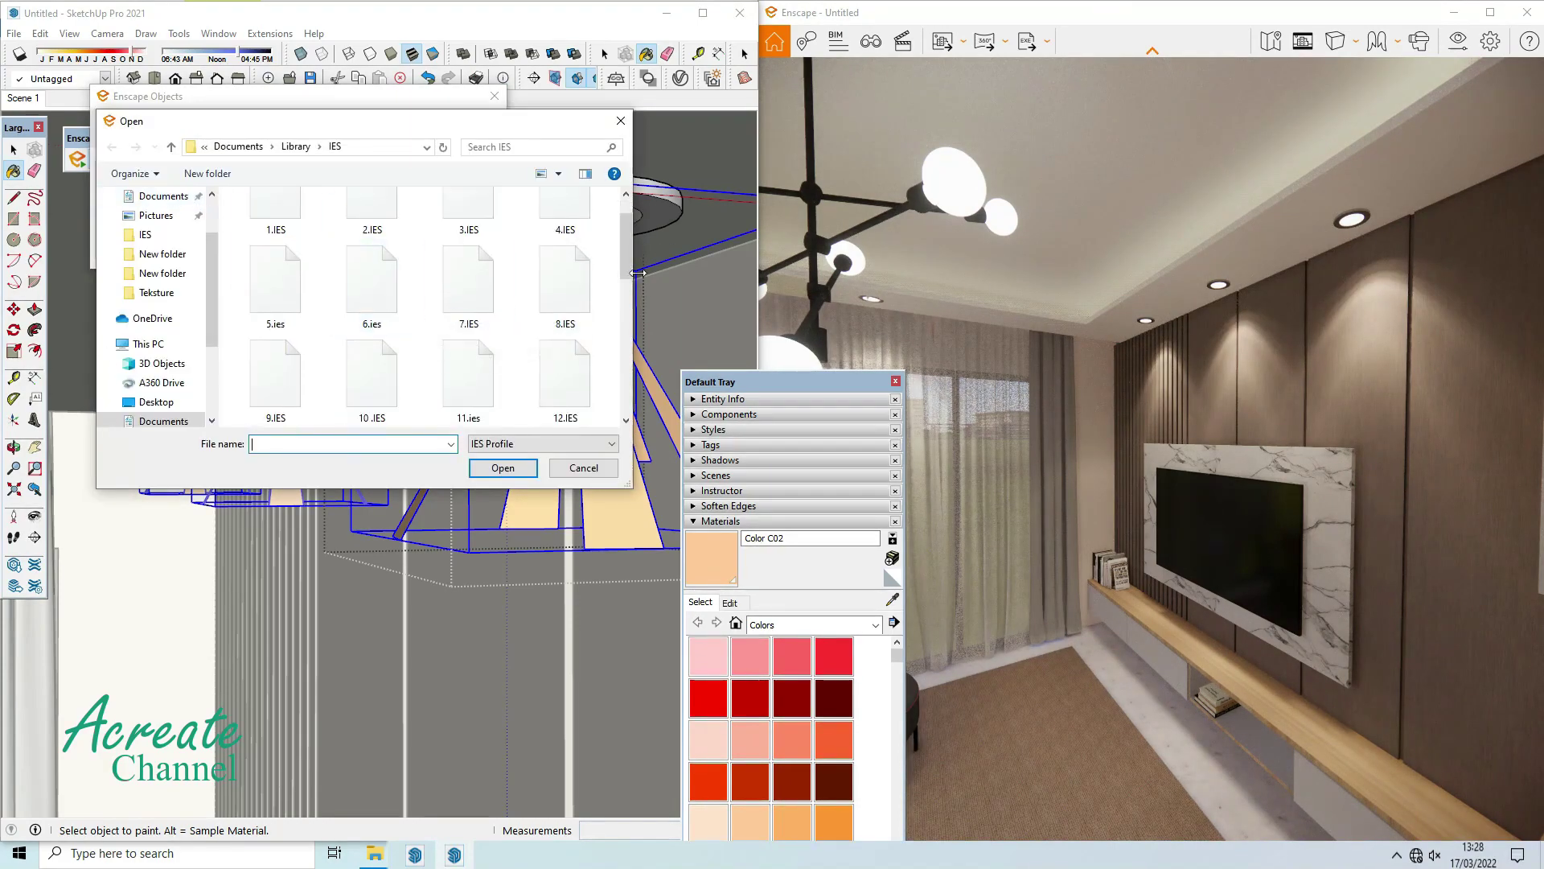
pyautogui.click(474, 370)
pyautogui.click(503, 468)
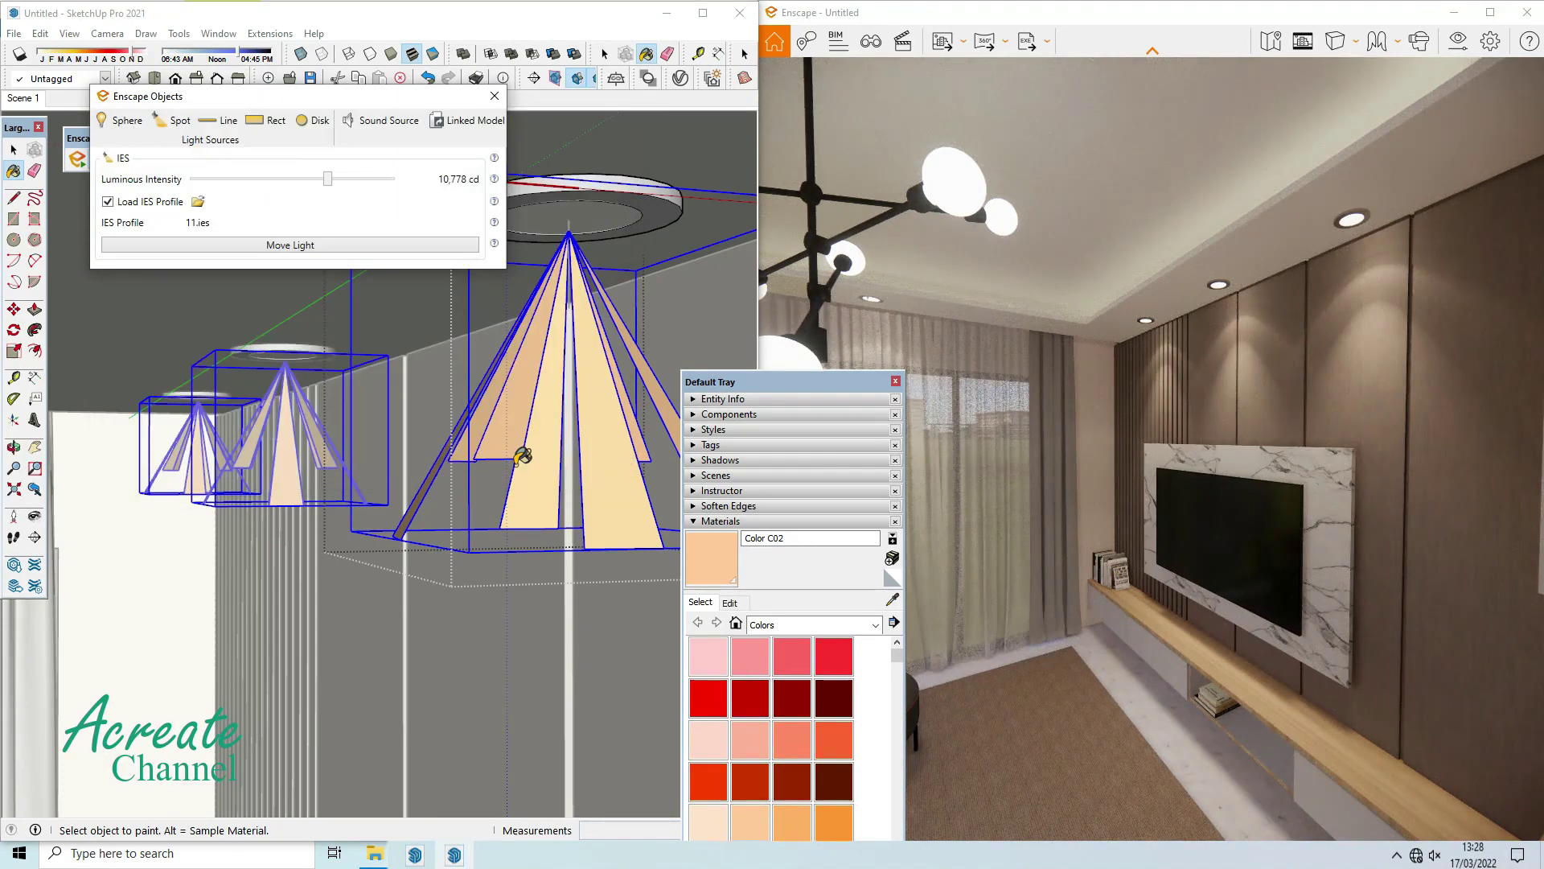
pyautogui.click(494, 97)
pyautogui.click(896, 386)
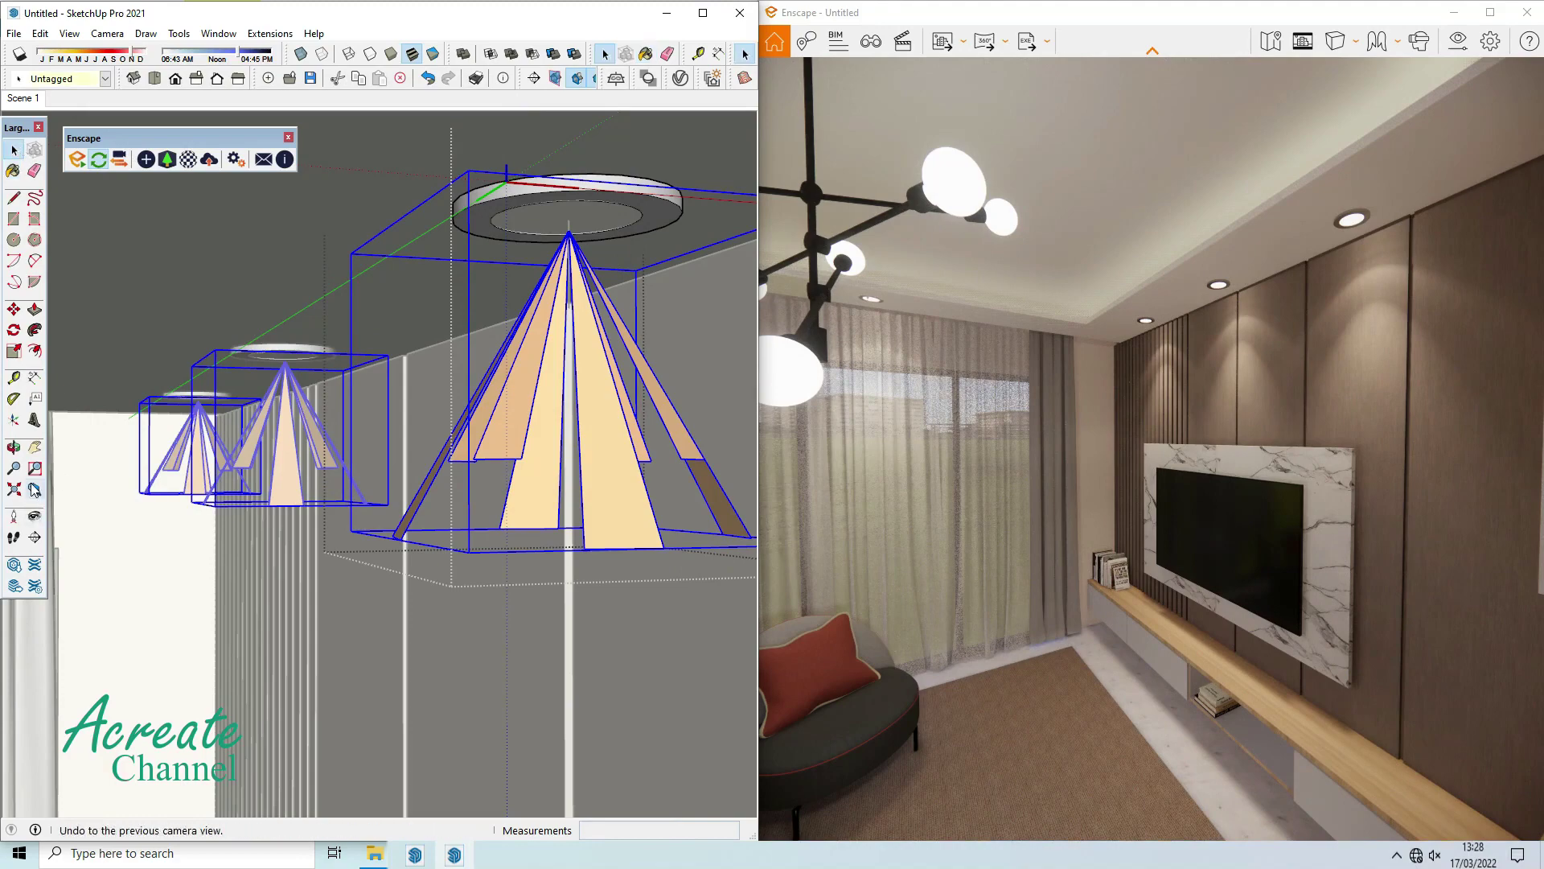
# Pan to the ceiling light and nudge its group about 1 cm.
pyautogui.click(35, 447)
pyautogui.moveTo(553, 324); pyautogui.dragTo(406, 304)
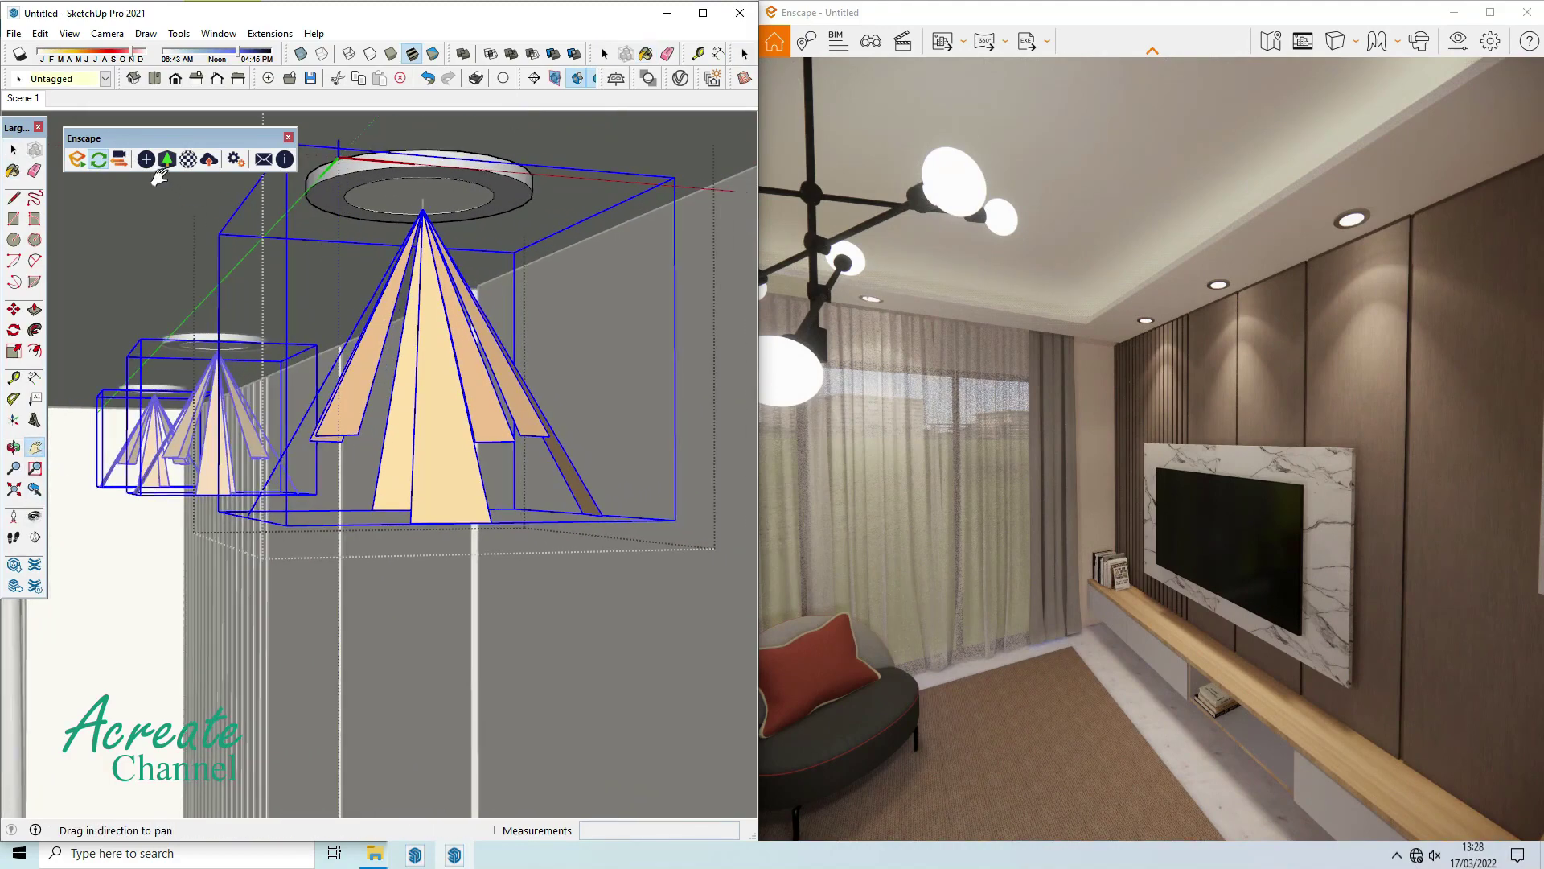
pyautogui.click(14, 310)
pyautogui.click(539, 140)
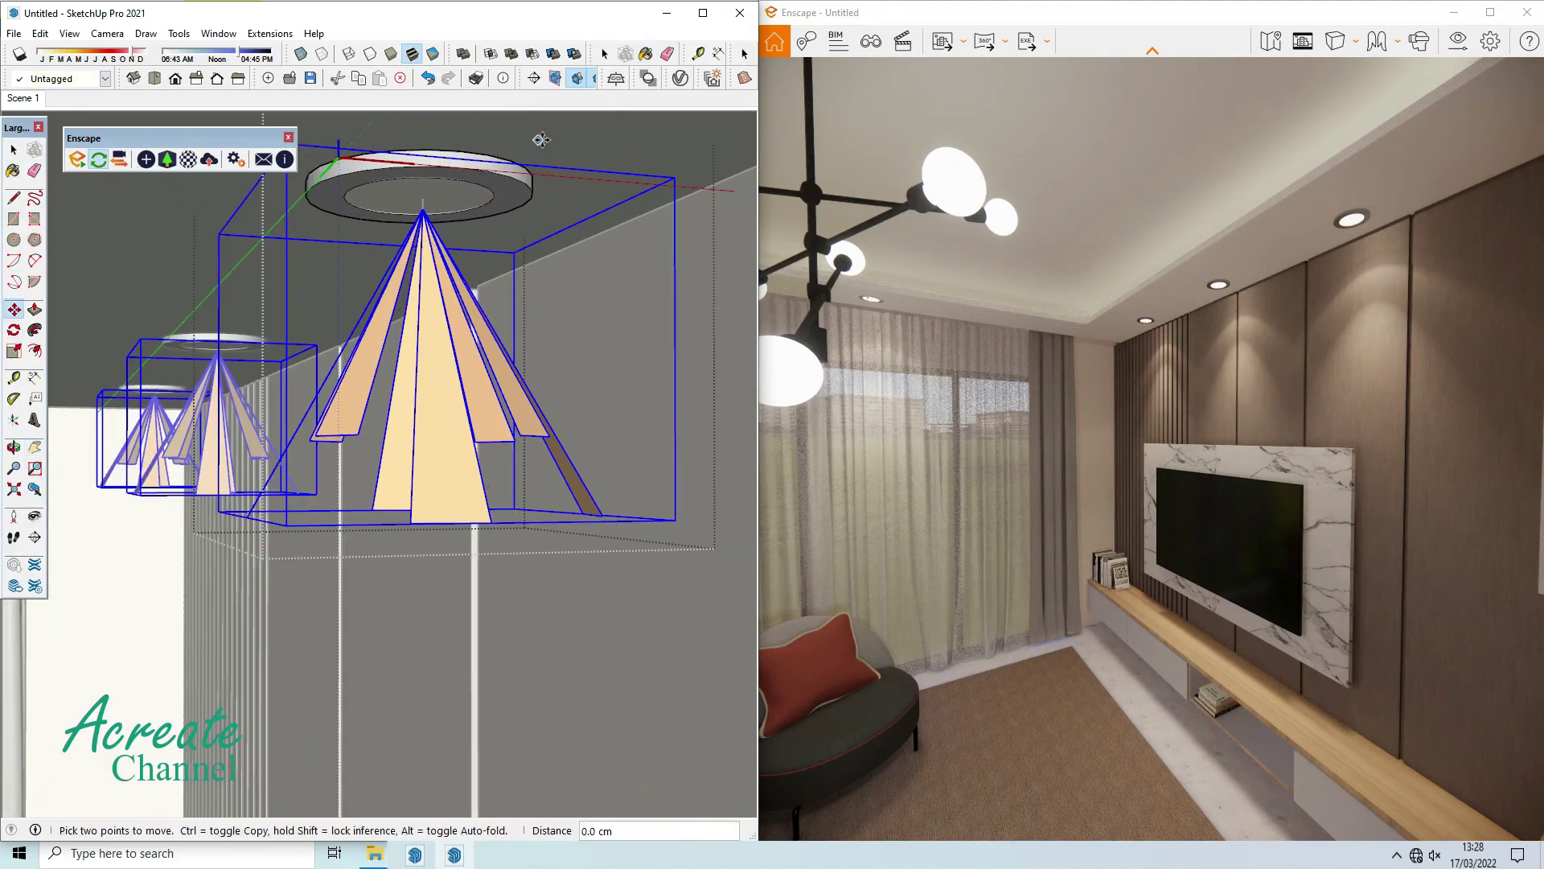
pyautogui.click(561, 147)
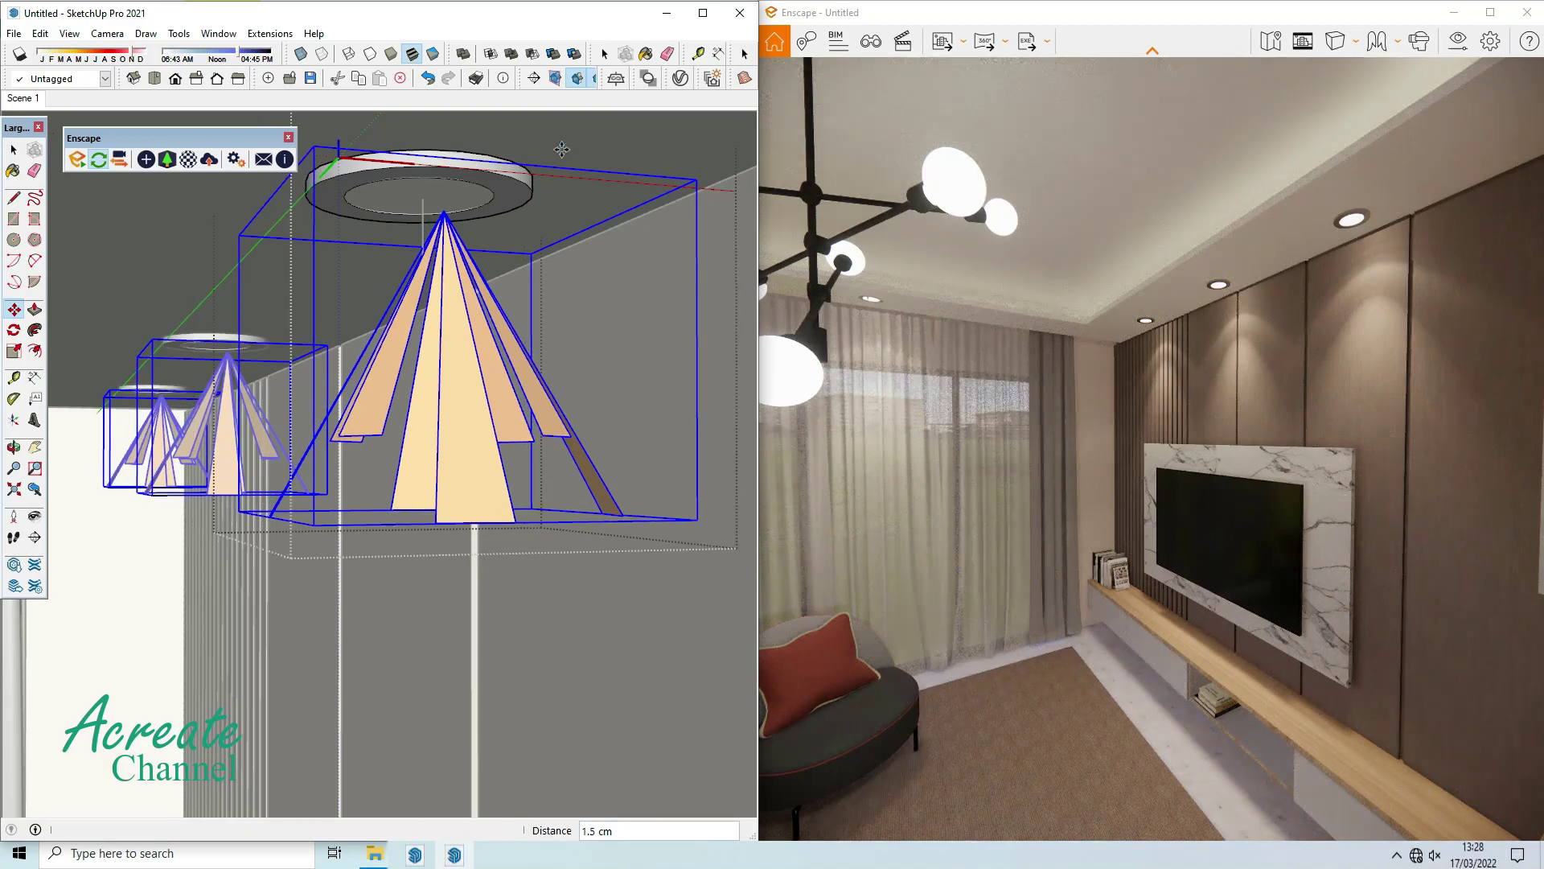
pyautogui.click(578, 153)
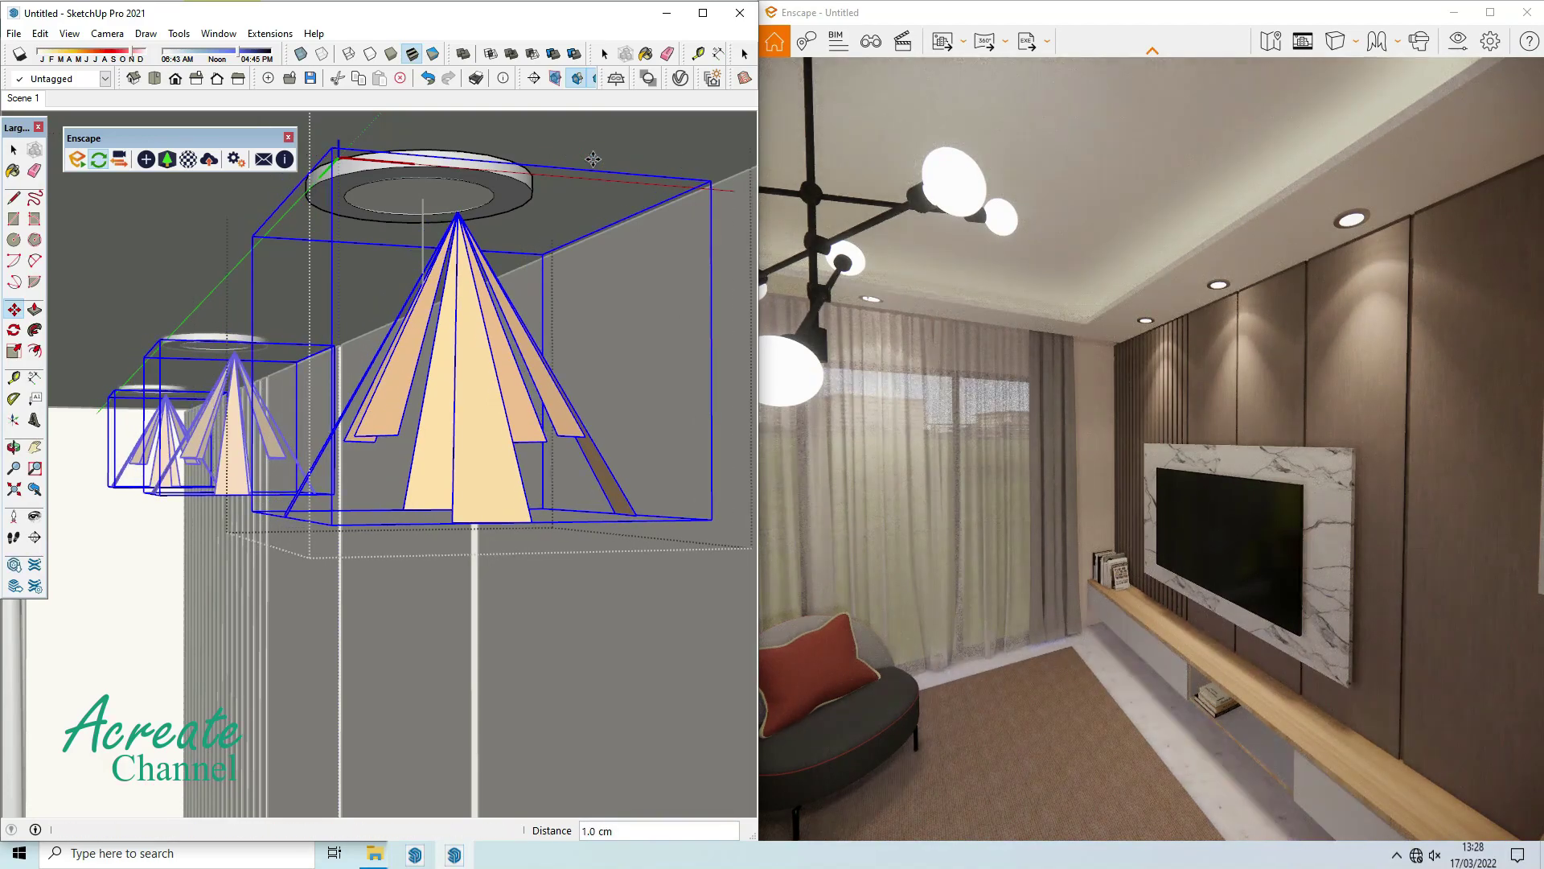
# Lower the light's luminous intensity to 3,761 cd.
pyautogui.click(145, 159)
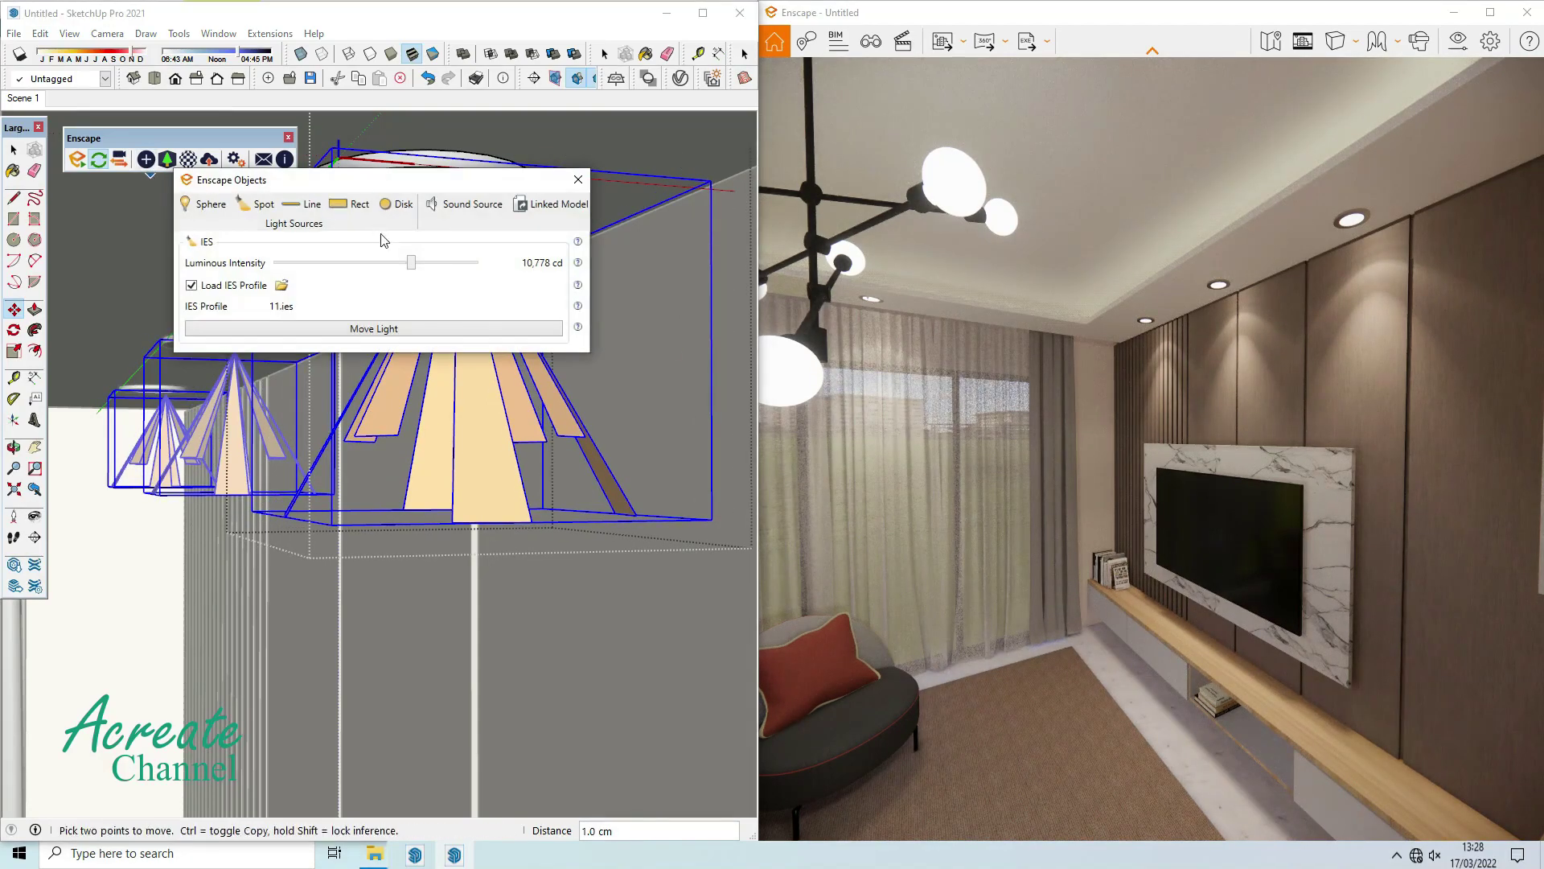
pyautogui.moveTo(409, 269); pyautogui.dragTo(399, 268)
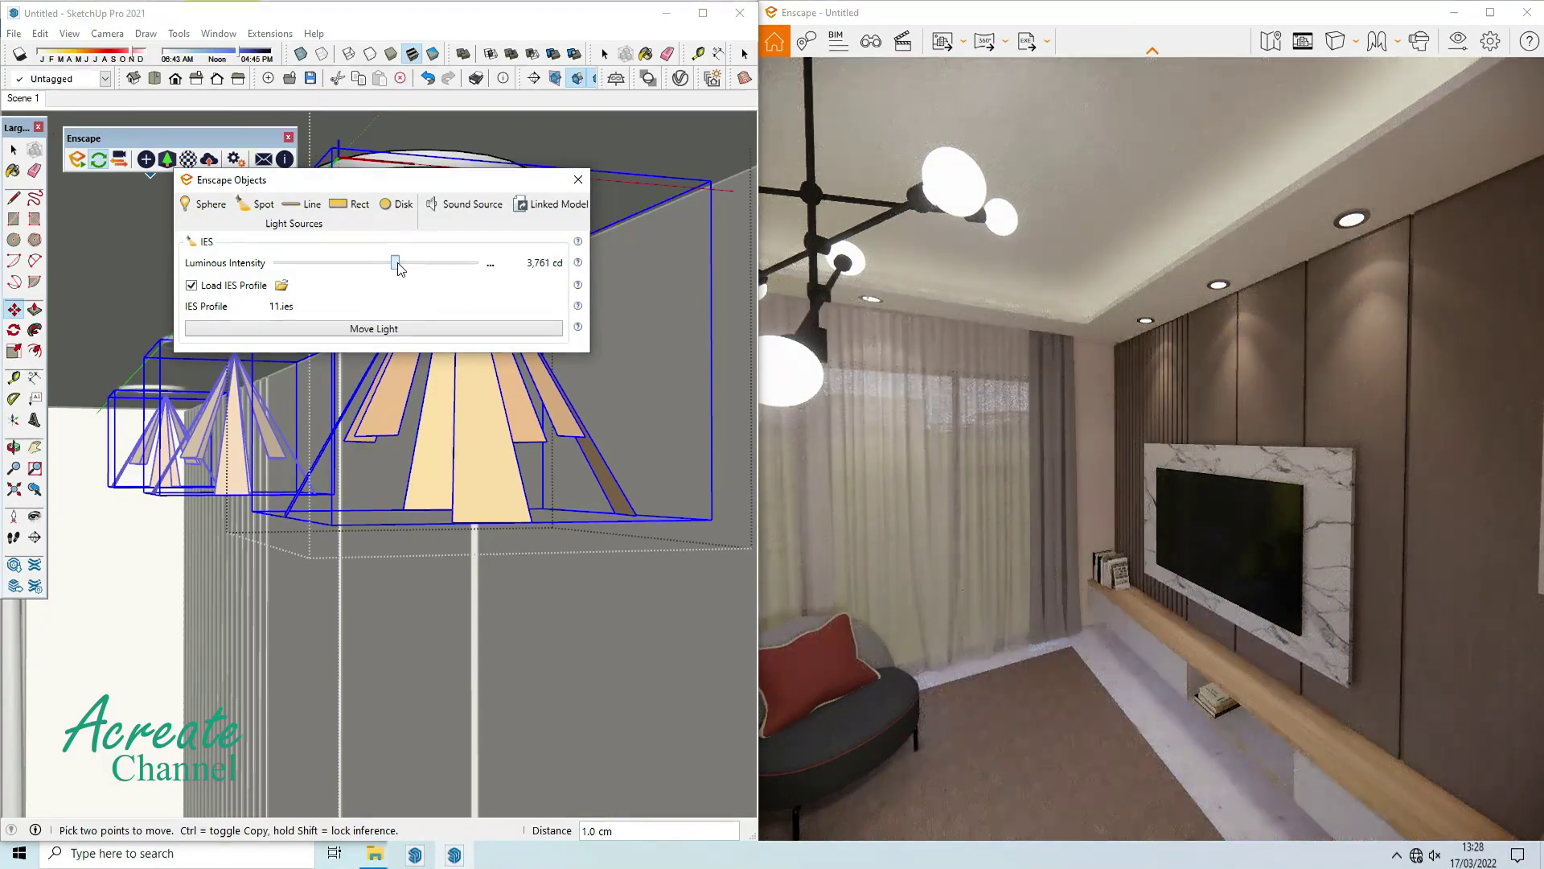
pyautogui.click(578, 179)
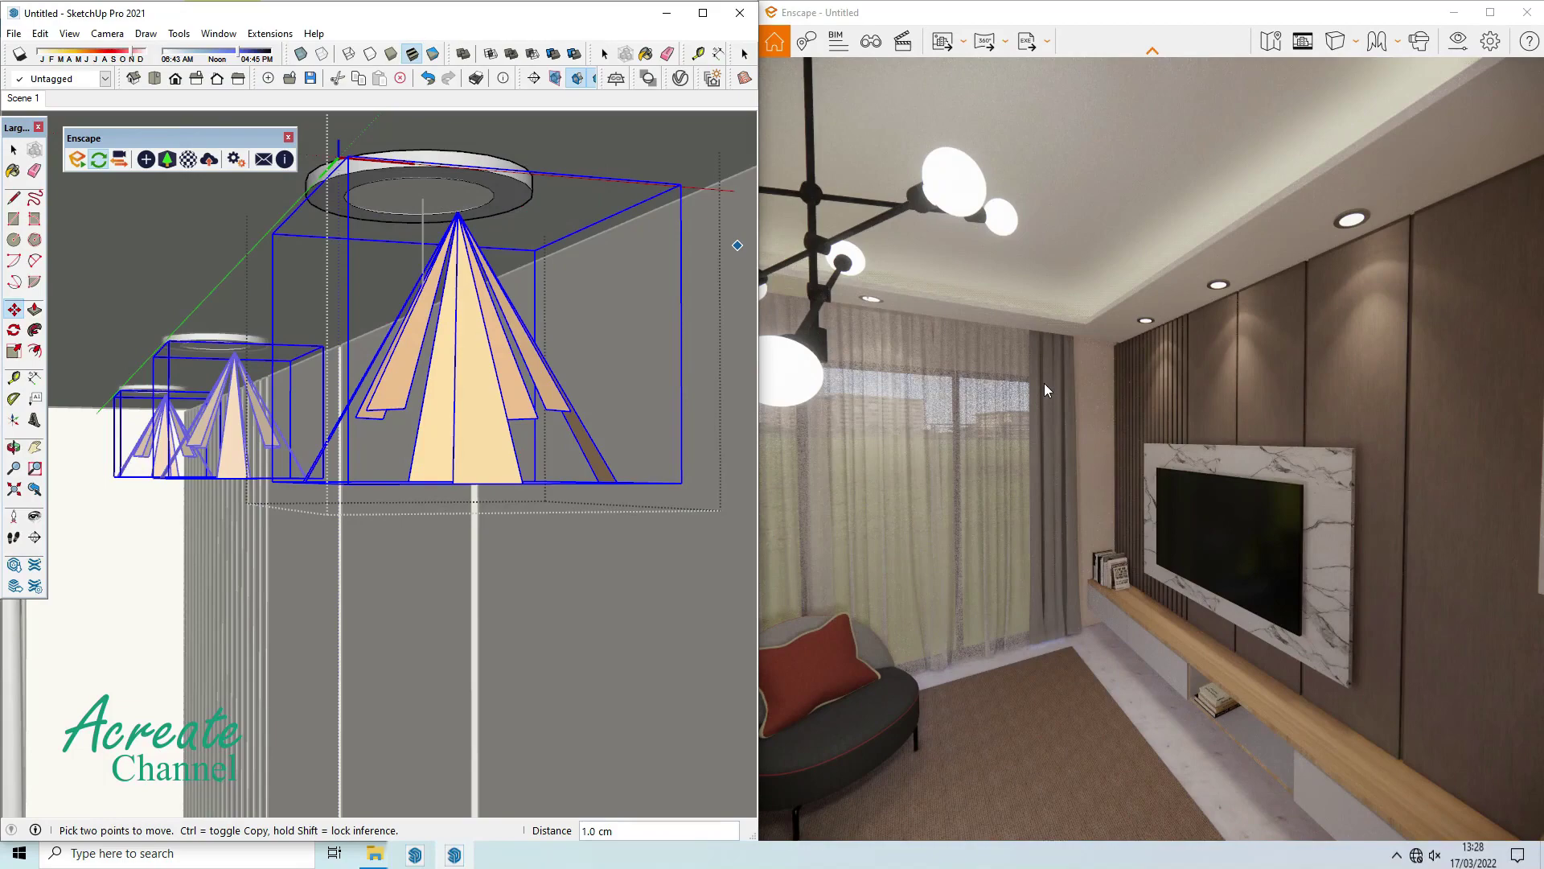
# Survey the room in Enscape, orbit SketchUp to the TV wall and desk, and open Materials.
pyautogui.click(1043, 383)
pyautogui.scroll(-5, 1044, 383)
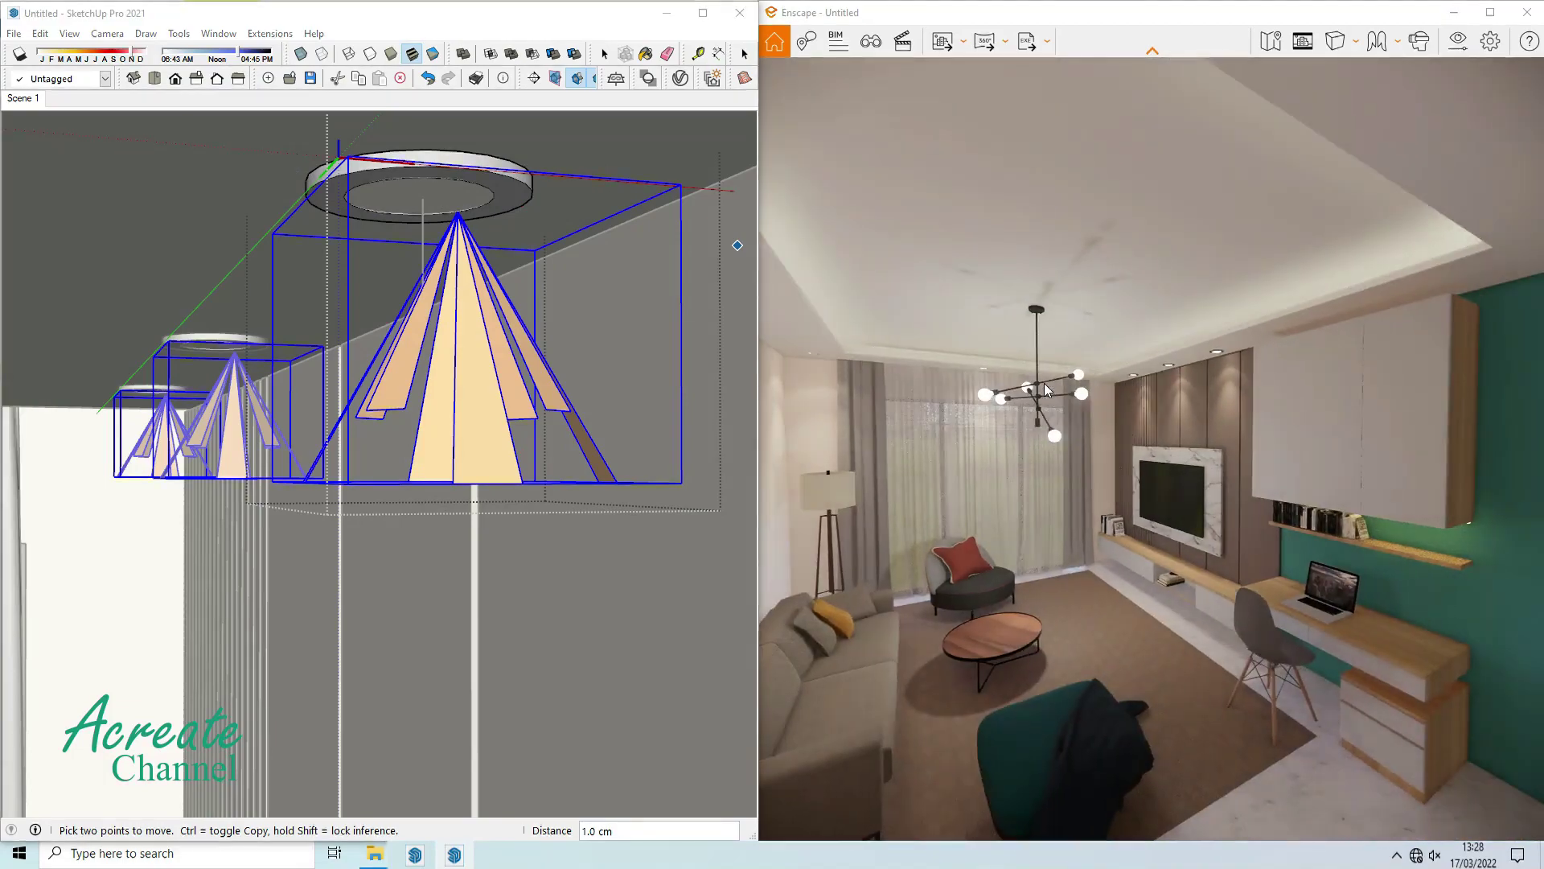
pyautogui.moveTo(1084, 403); pyautogui.dragTo(1070, 386)
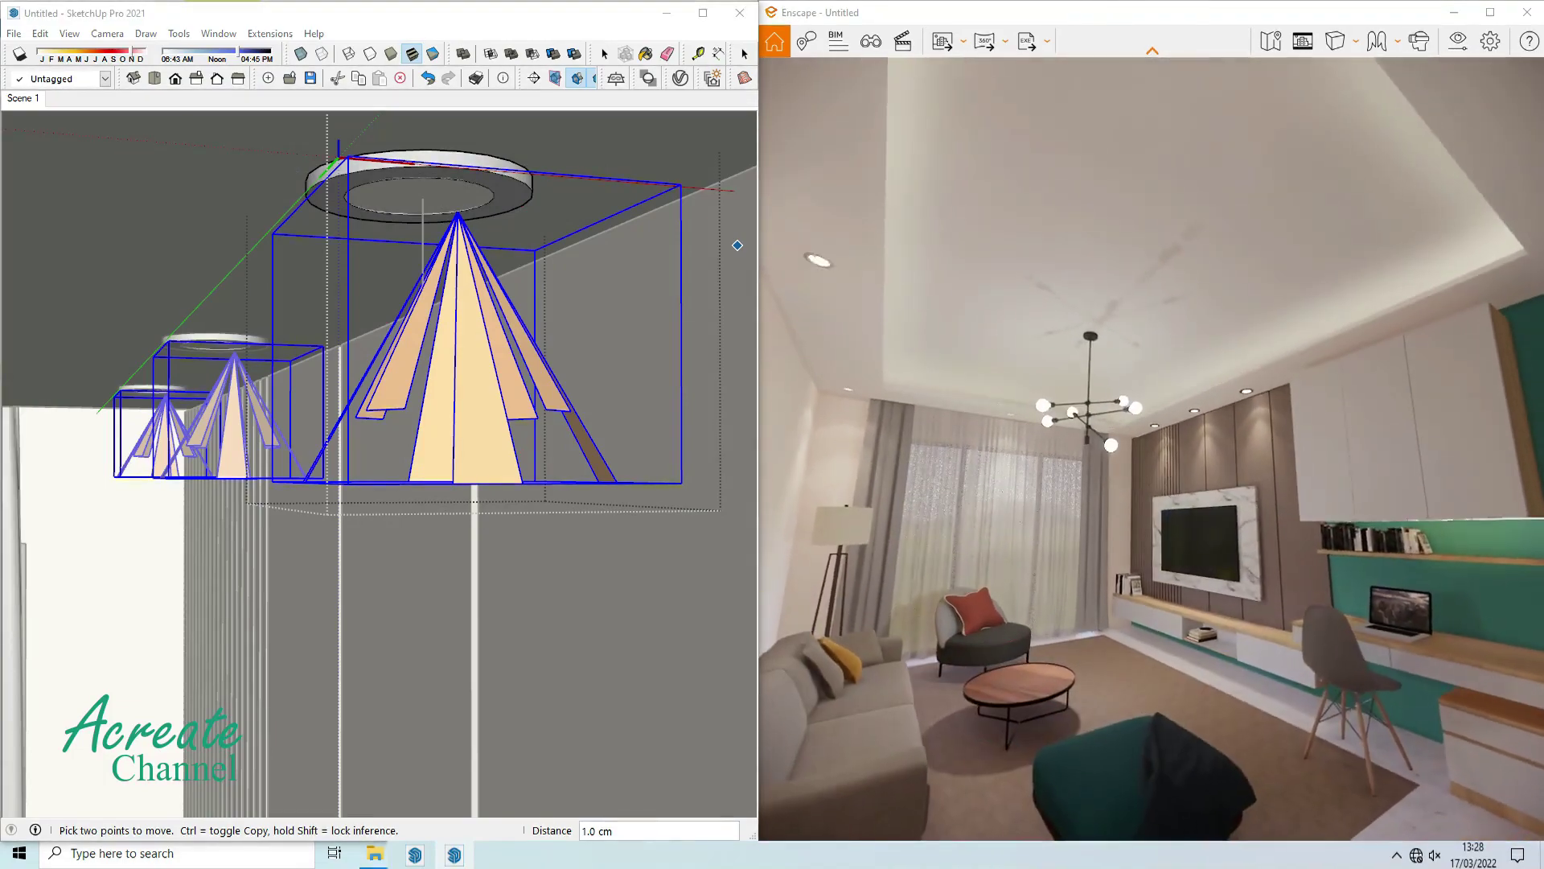
pyautogui.click(25, 98)
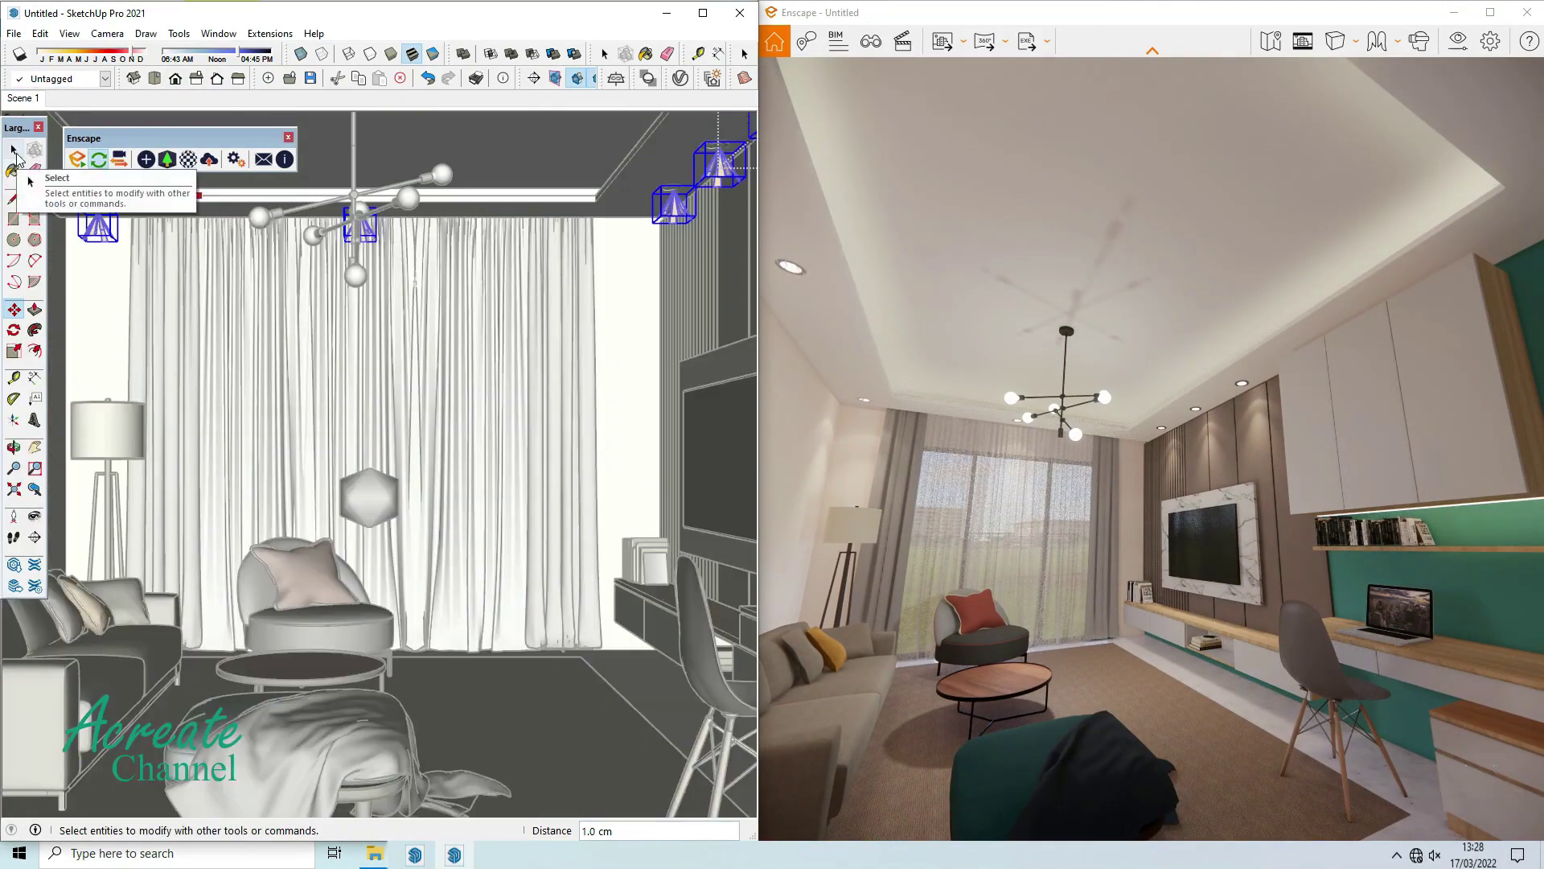
pyautogui.click(14, 149)
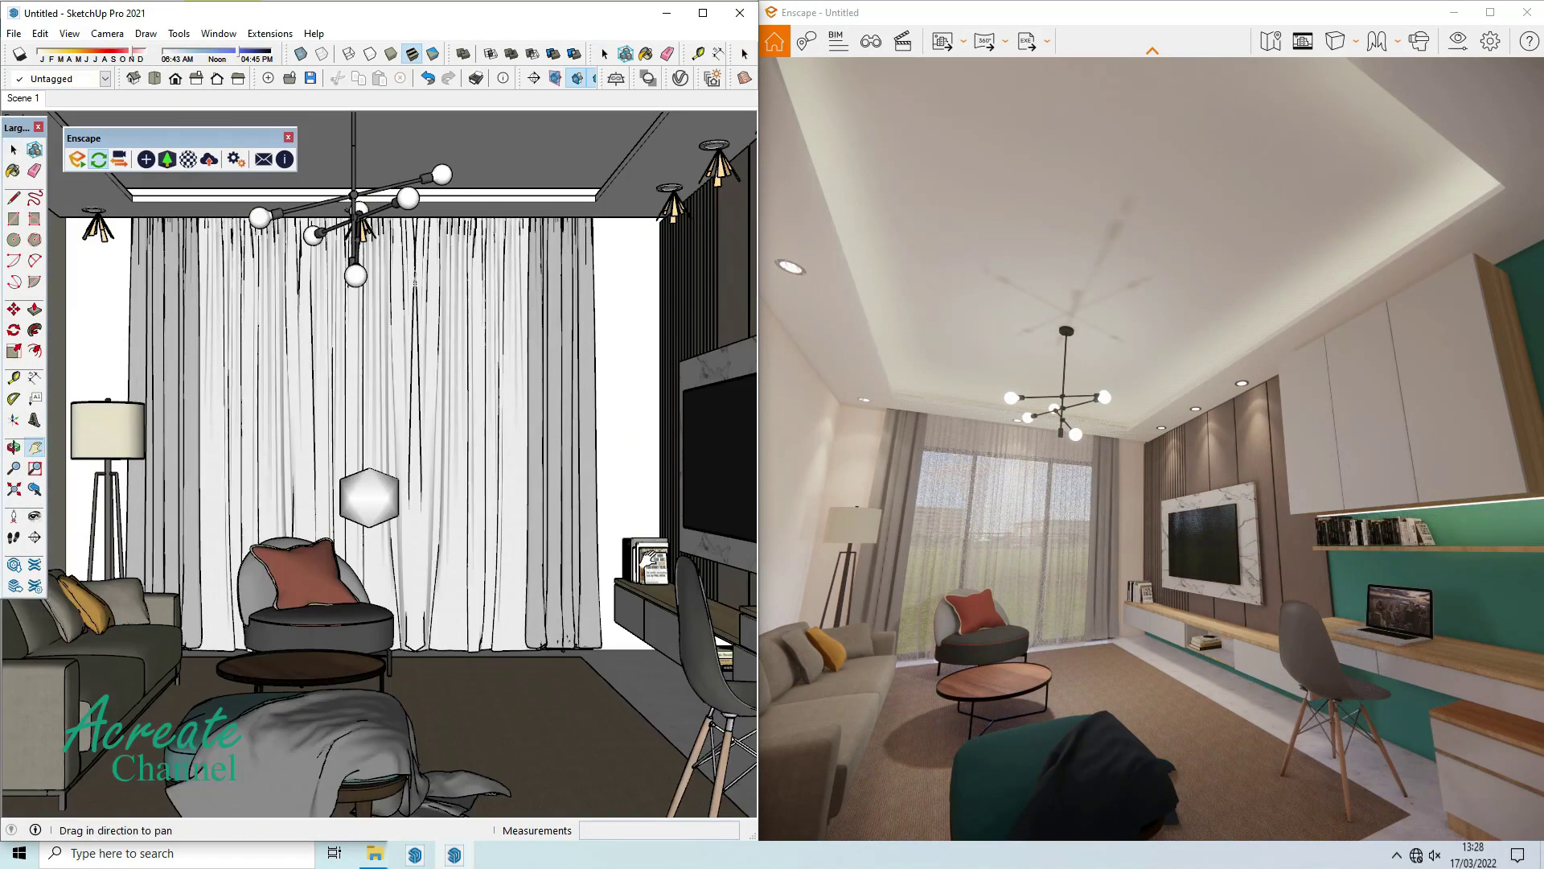
pyautogui.moveTo(415, 282)
pyautogui.mouseDown(button='middle')
pyautogui.moveTo(667, 497)
pyautogui.moveTo(575, 498)
pyautogui.mouseUp(button='middle')
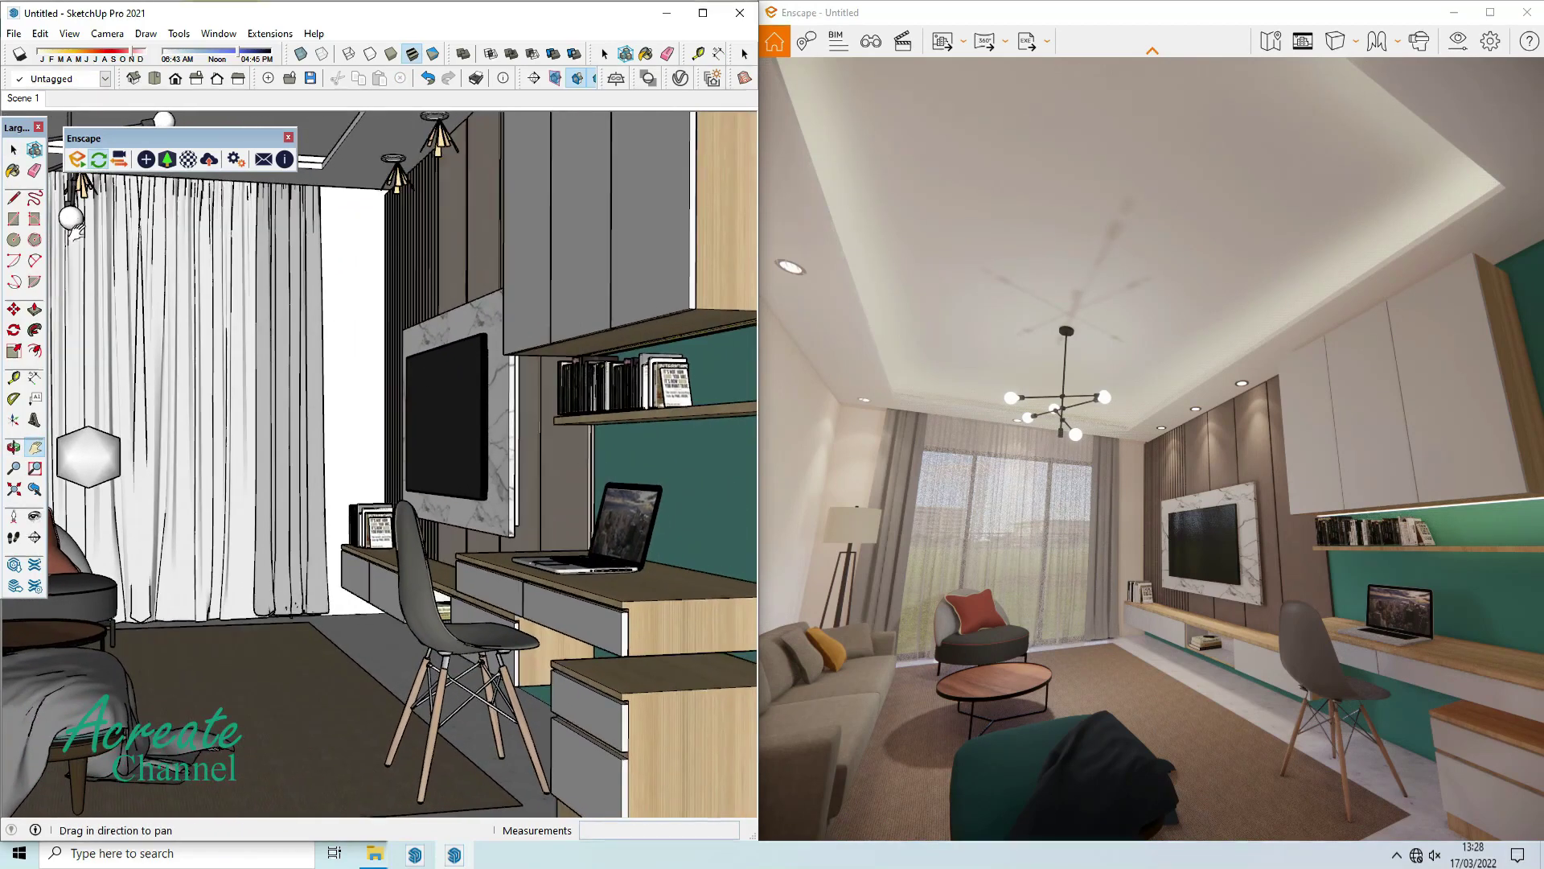
pyautogui.click(14, 171)
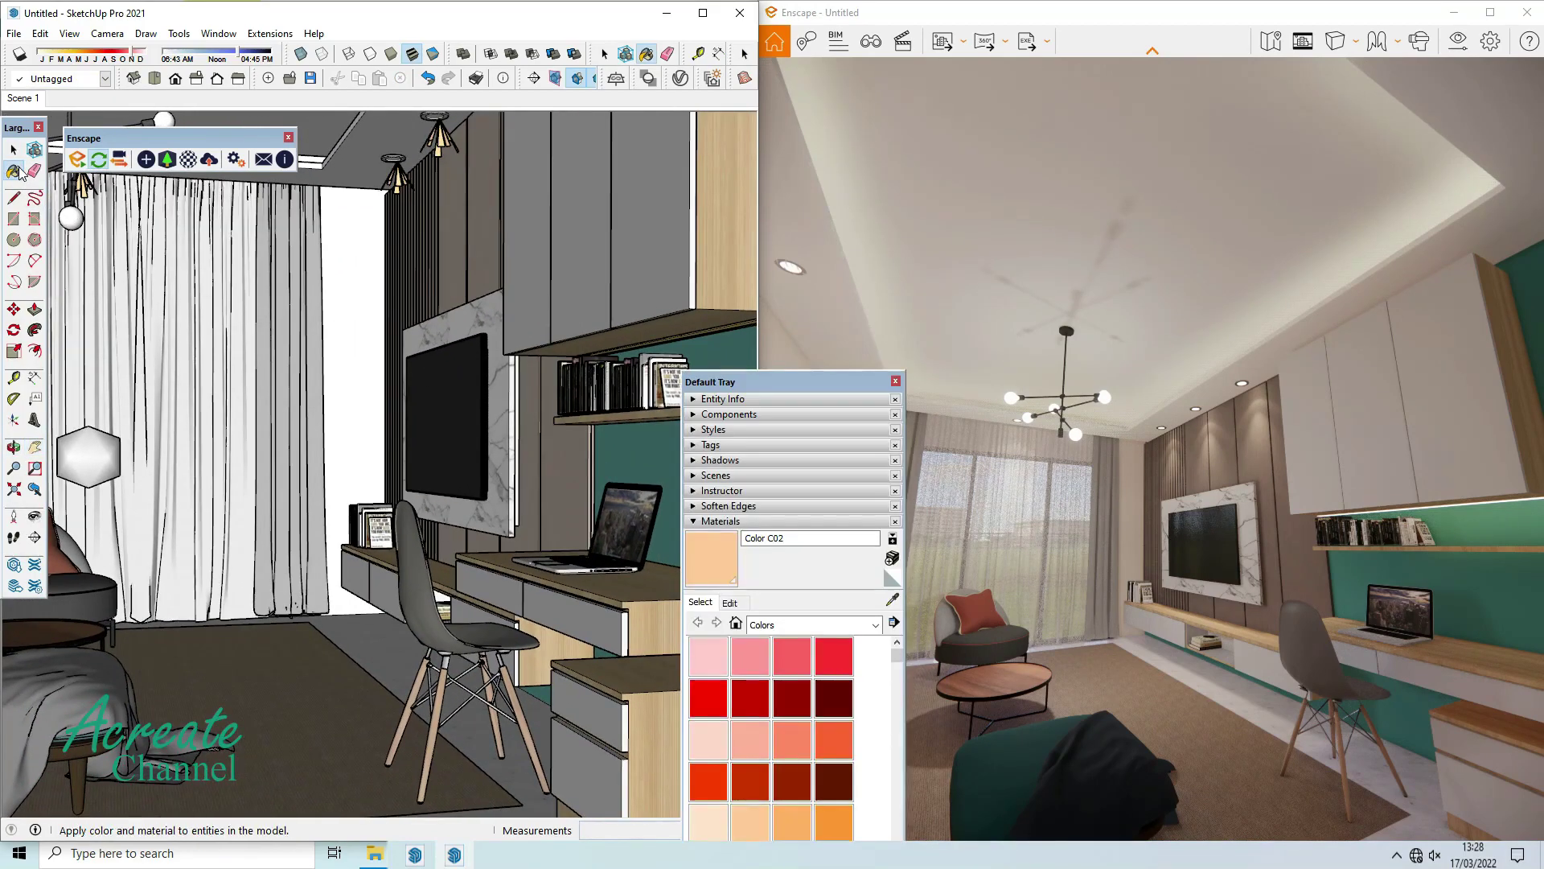
# Sample 0081_CadetBlue from the teal wall and set its Enscape colour to light gray.
pyautogui.click(891, 599)
pyautogui.click(655, 460)
pyautogui.click(190, 161)
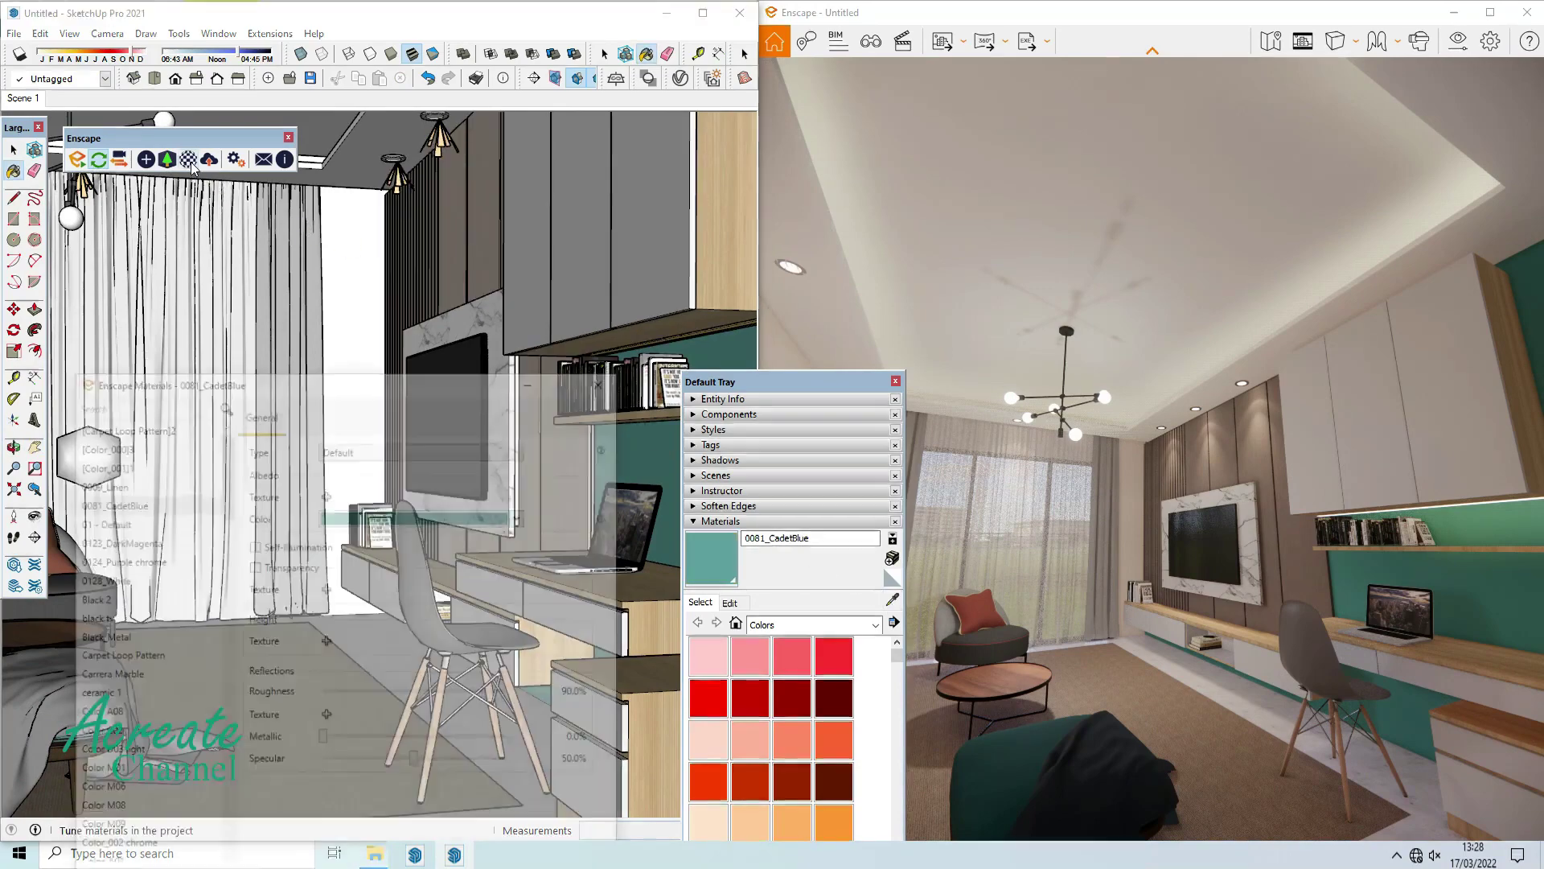
pyautogui.click(457, 514)
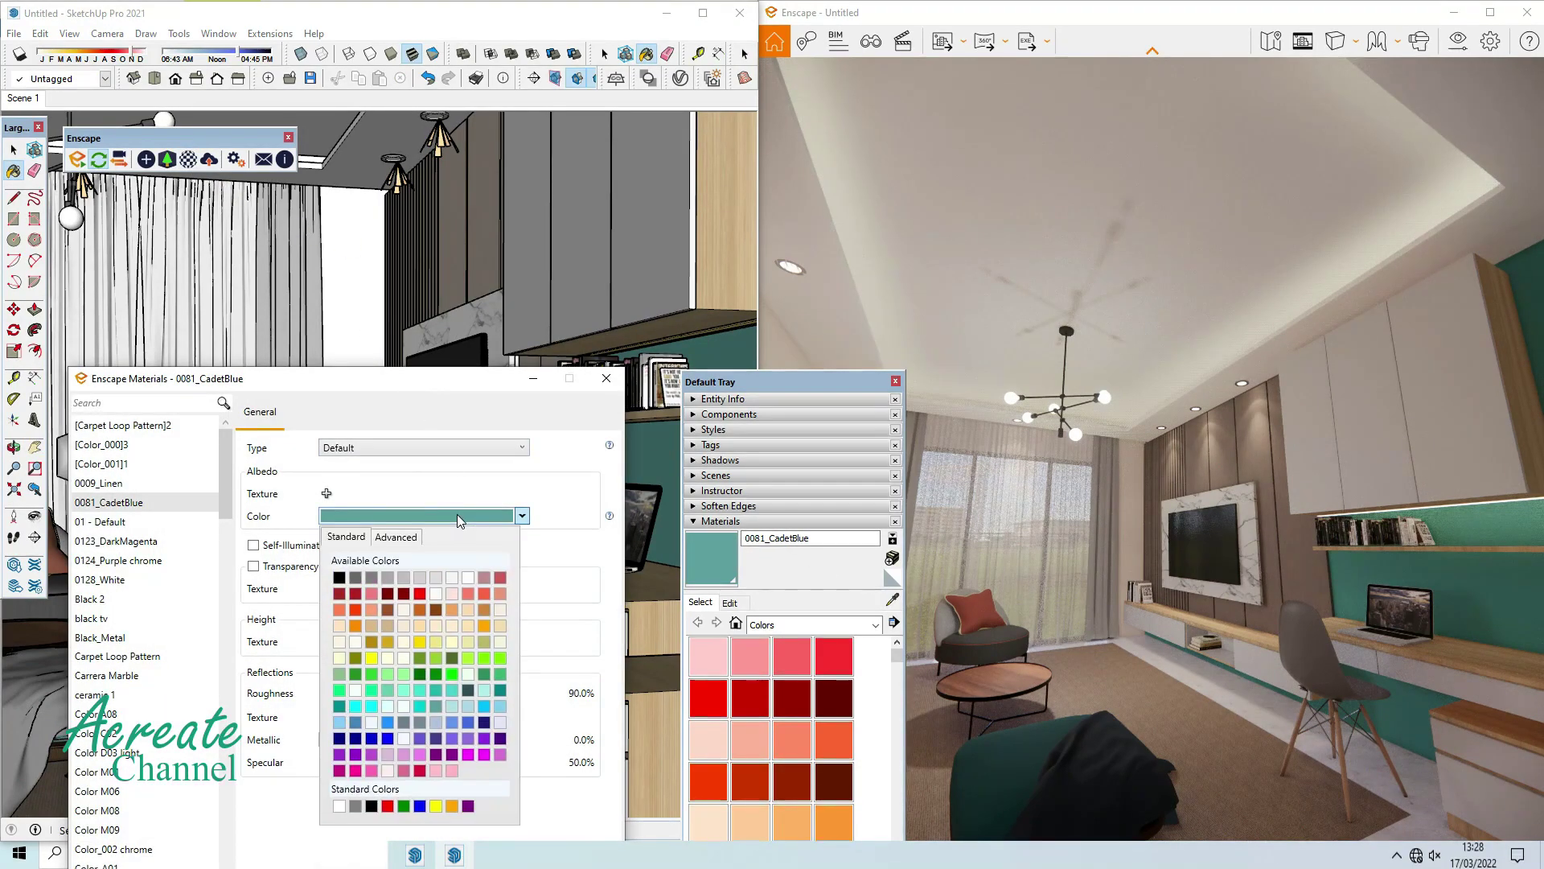
pyautogui.click(423, 579)
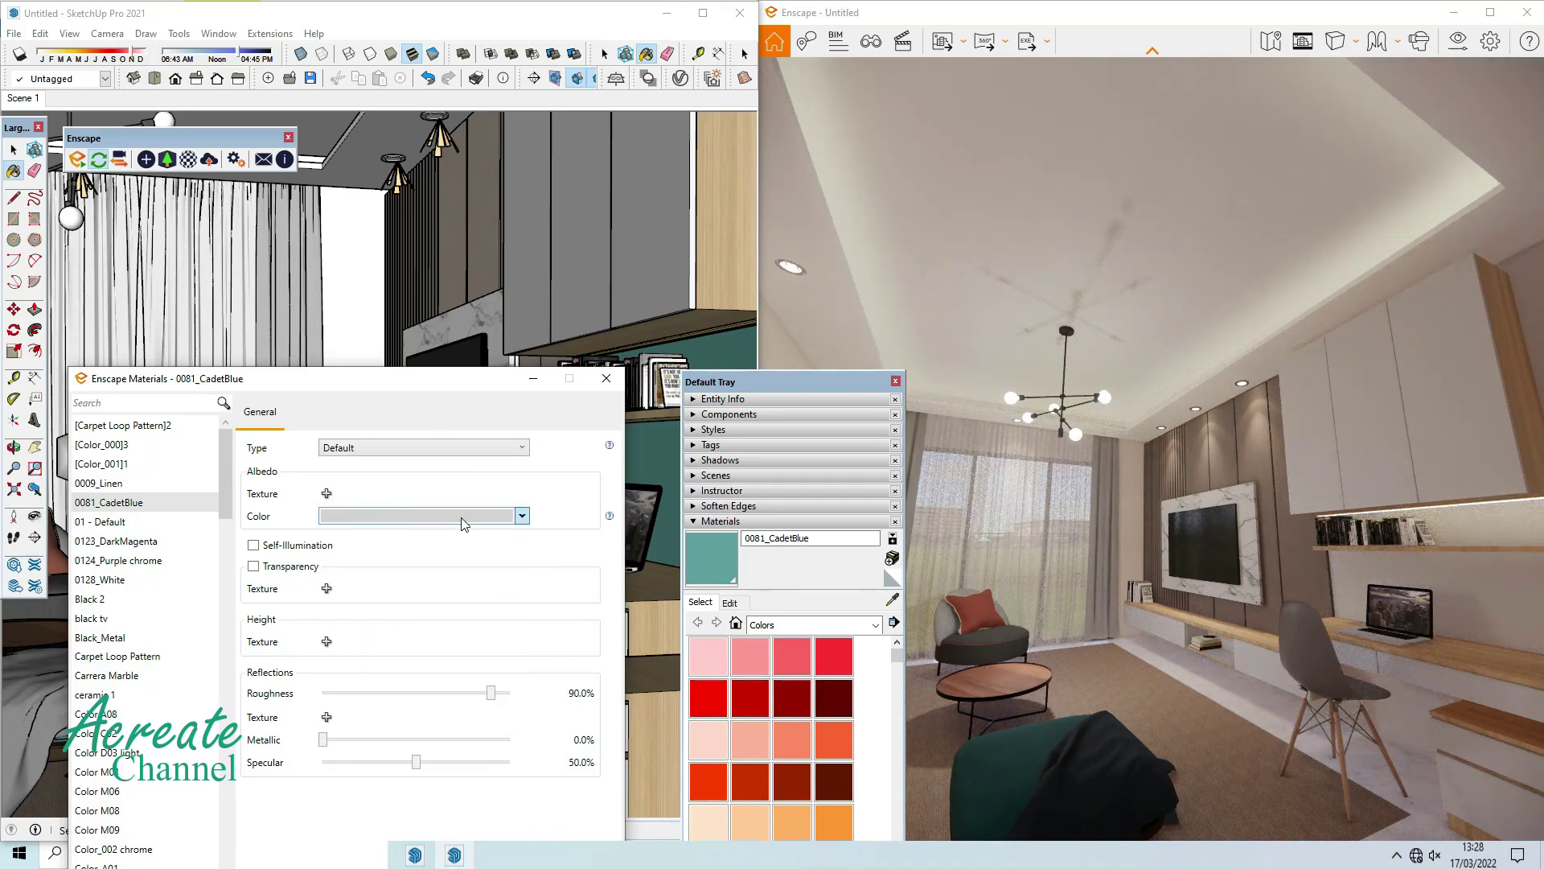
# Tint 0081_CadetBlue a darker, muted blue on the colour wheel.
pyautogui.click(736, 603)
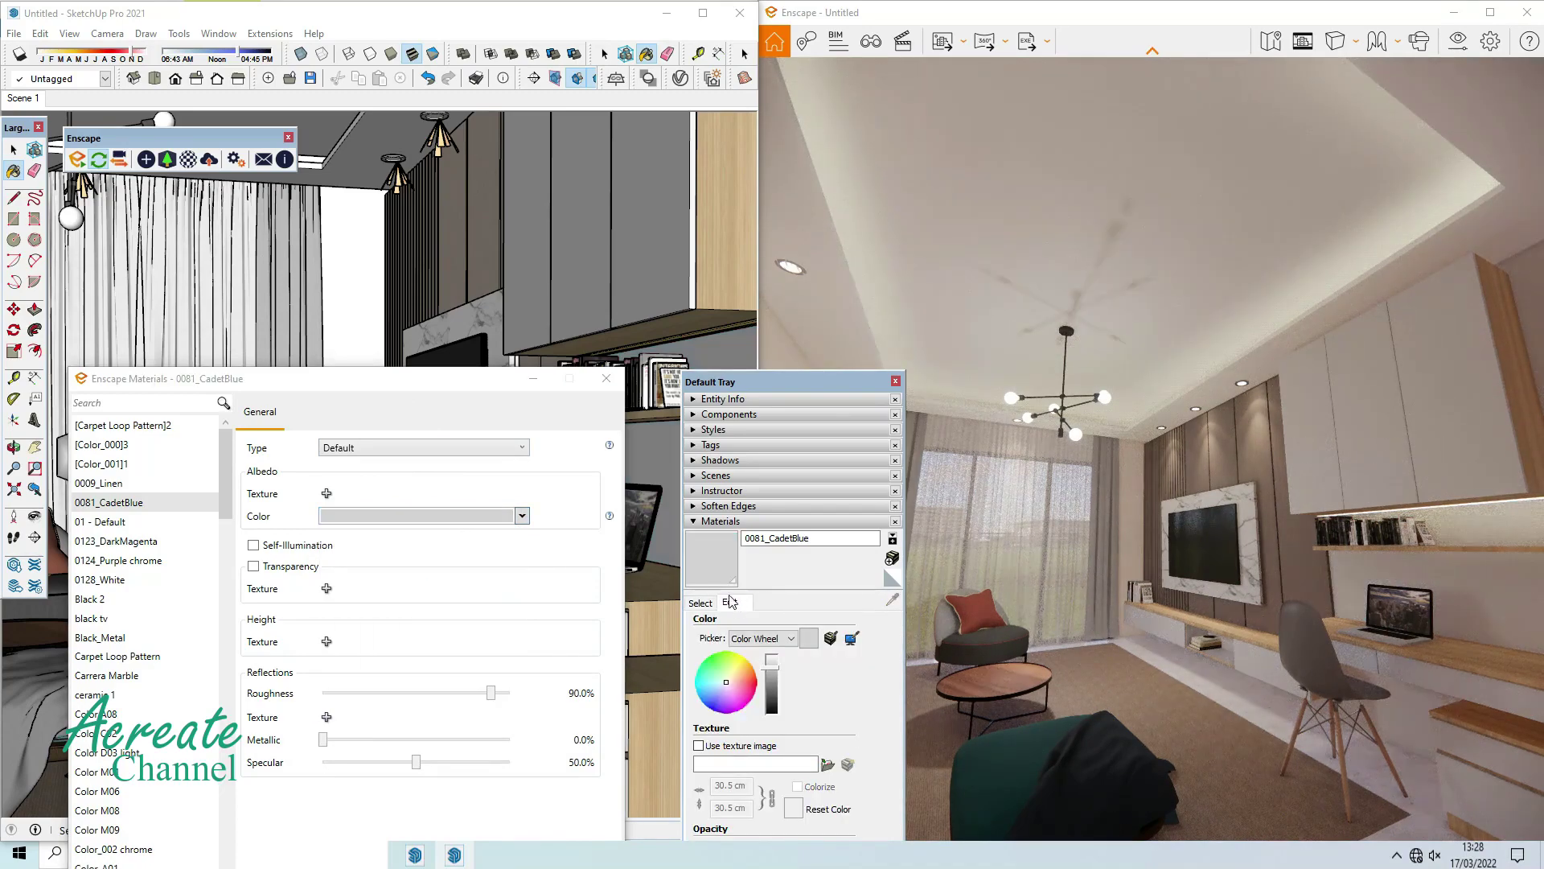
pyautogui.click(721, 683)
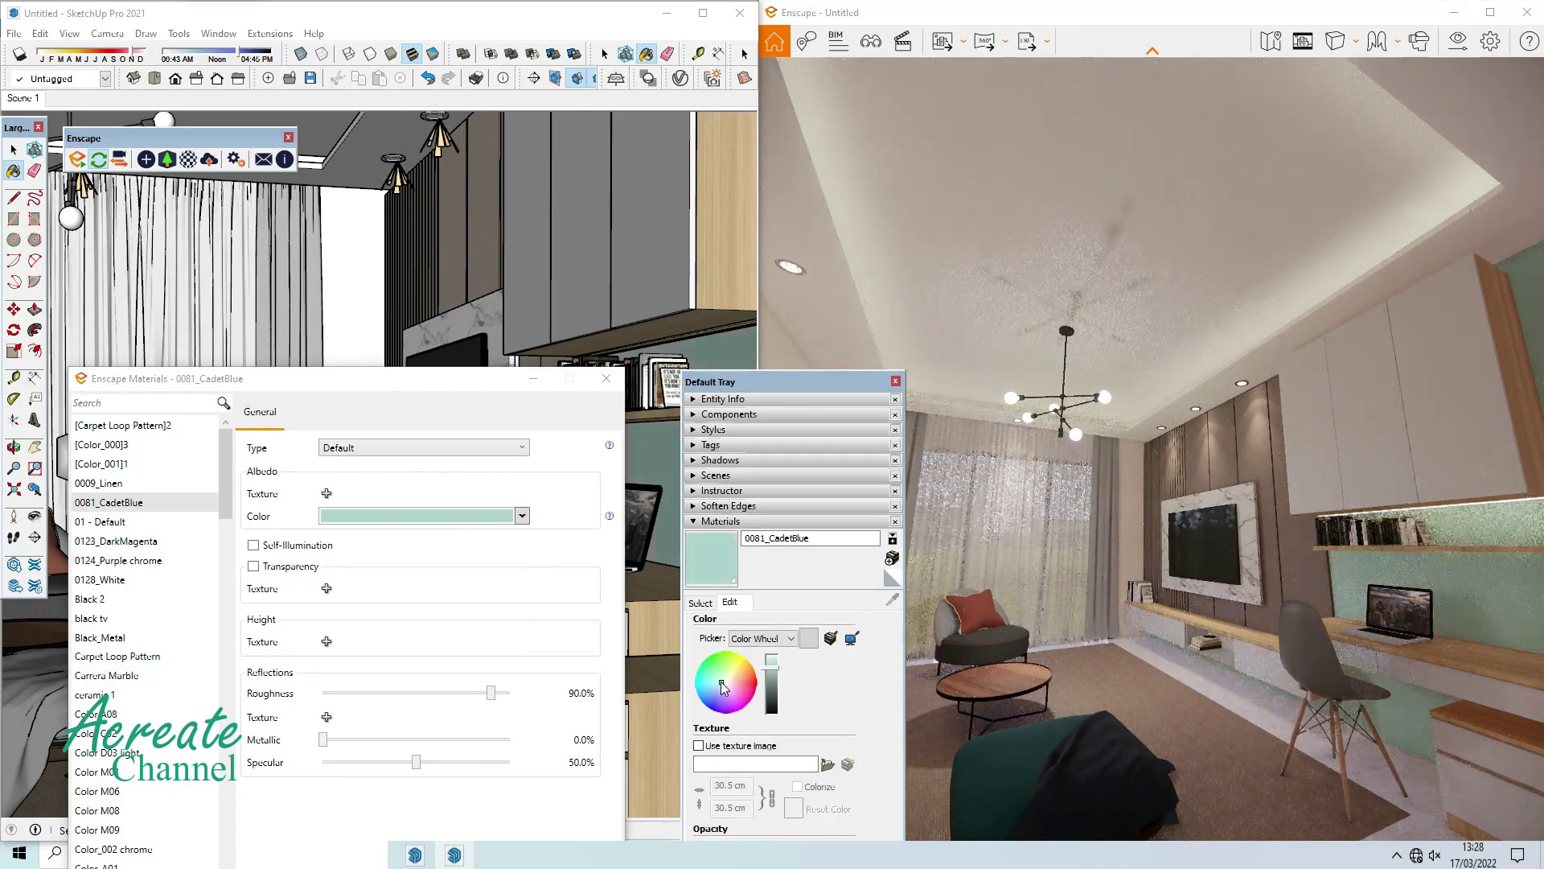
pyautogui.click(772, 684)
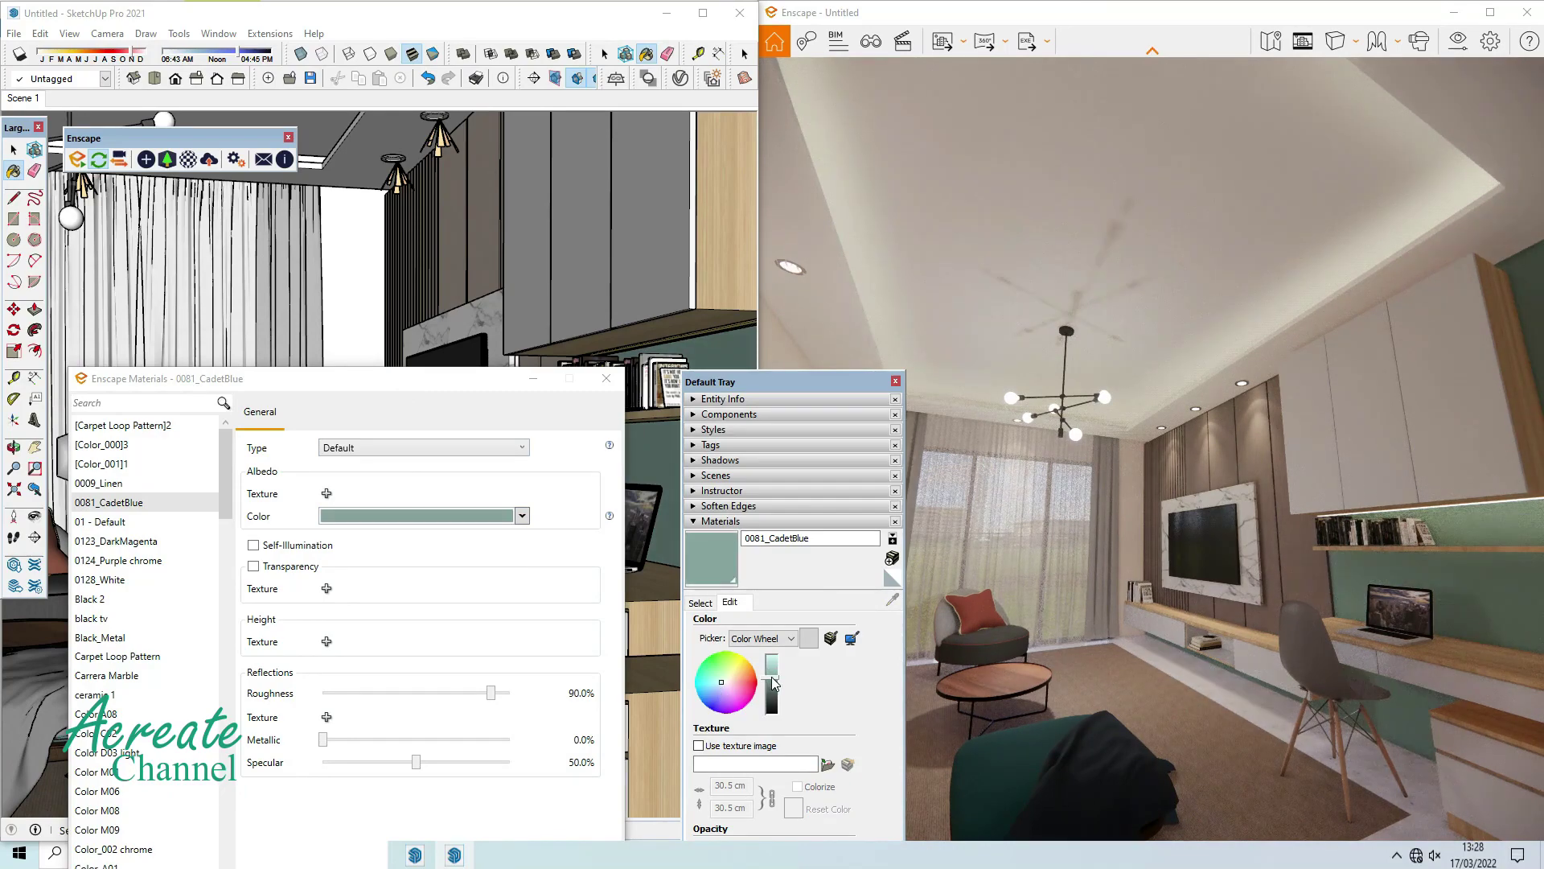
pyautogui.click(717, 686)
pyautogui.click(606, 378)
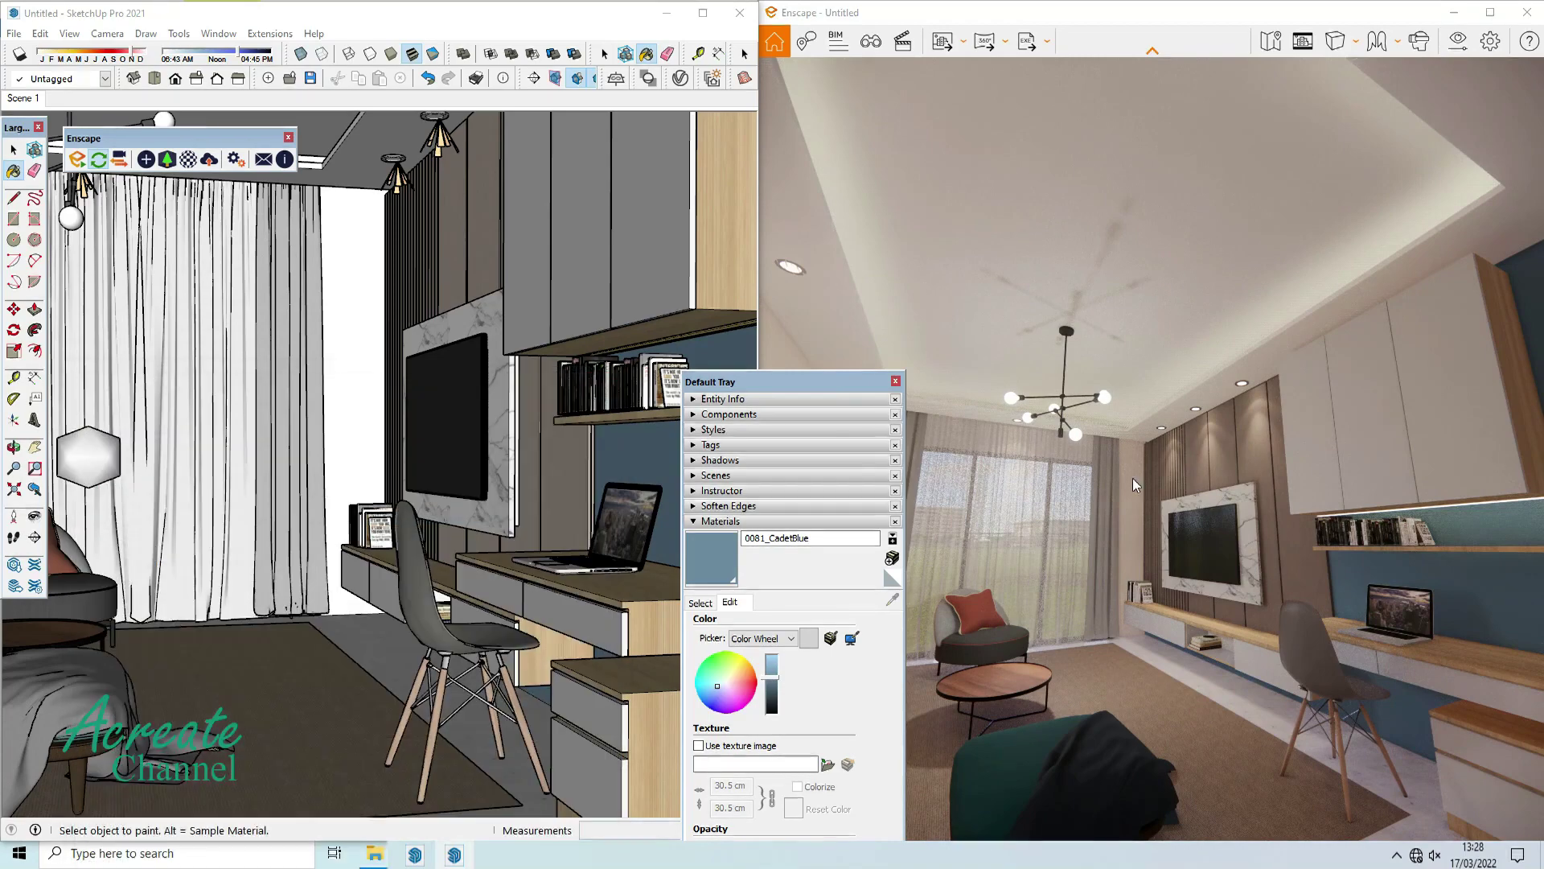
pyautogui.click(708, 605)
# Set 0009_Linen's Enscape colour to light grey, then close the editor and material tray.
pyautogui.keyDown('alt'); pyautogui.click(370, 326); pyautogui.keyUp('alt')
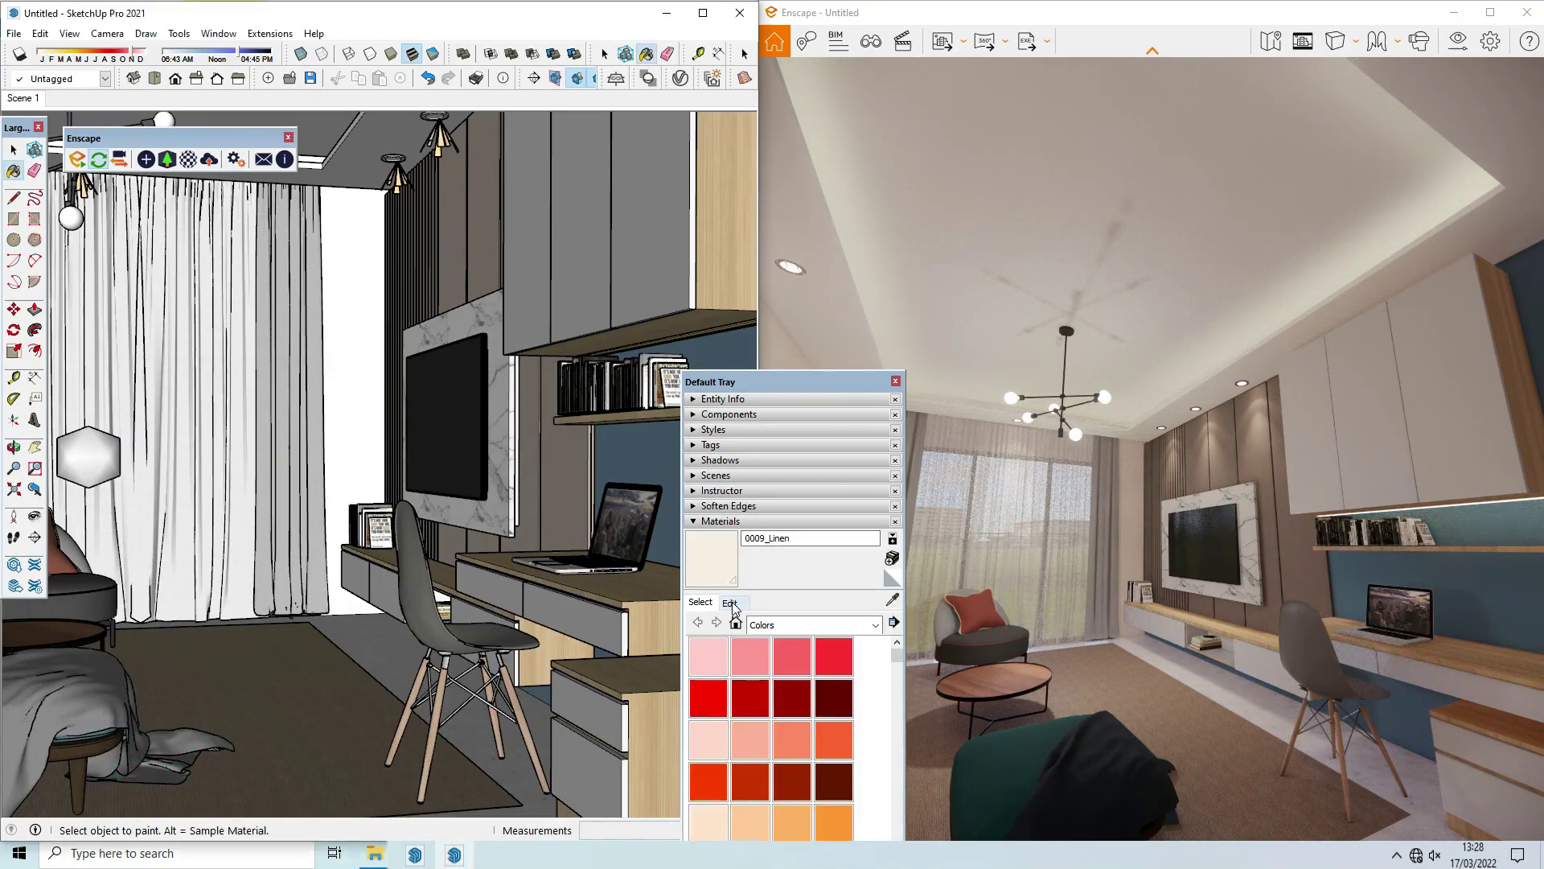
pyautogui.click(191, 167)
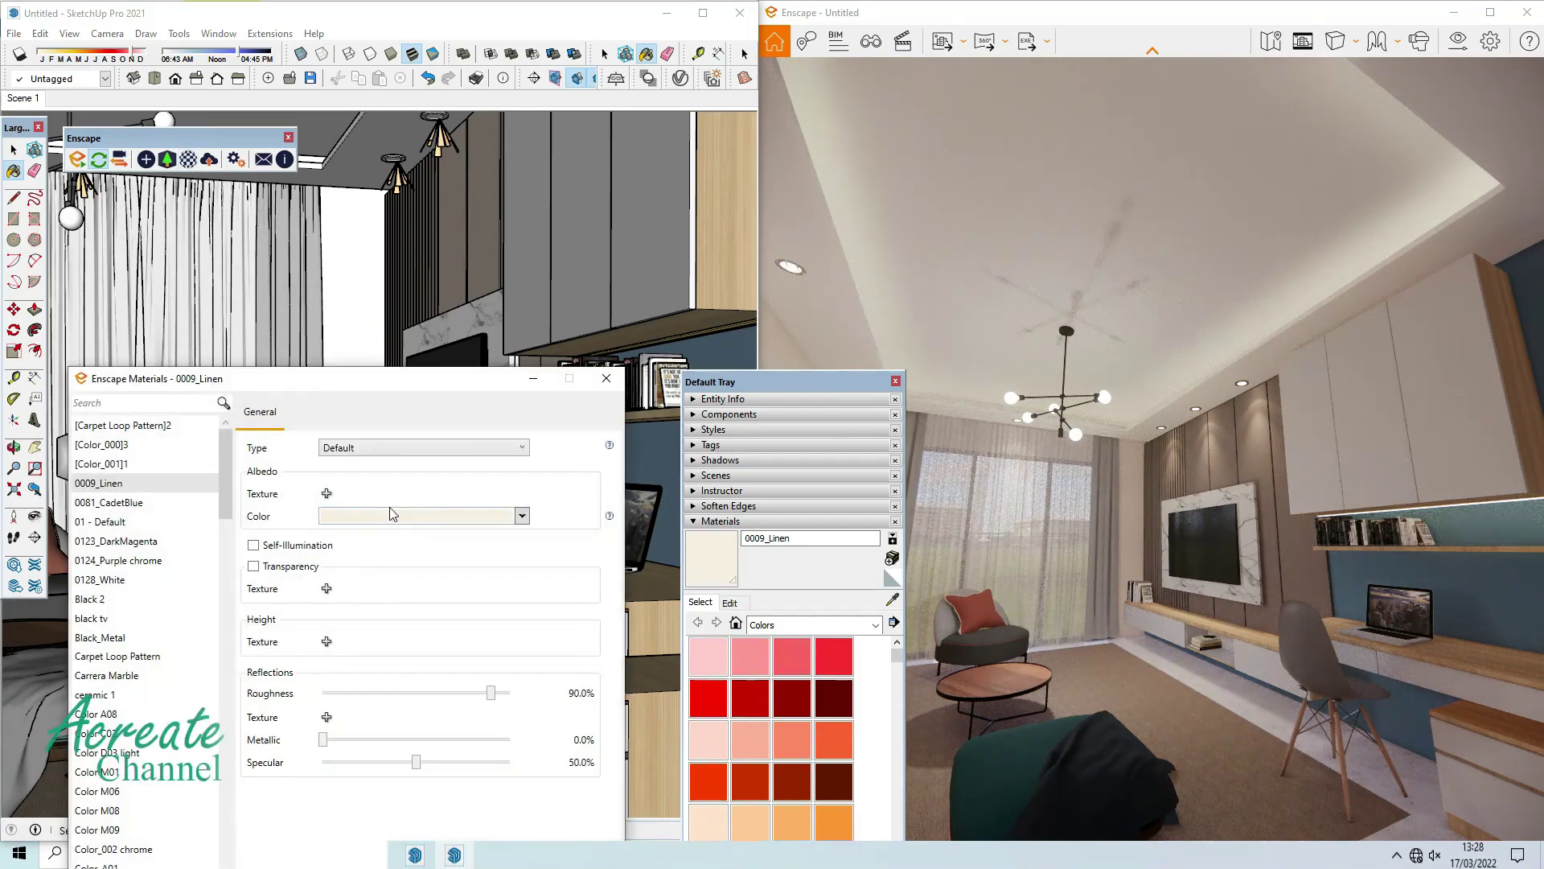
pyautogui.click(400, 516)
pyautogui.click(421, 579)
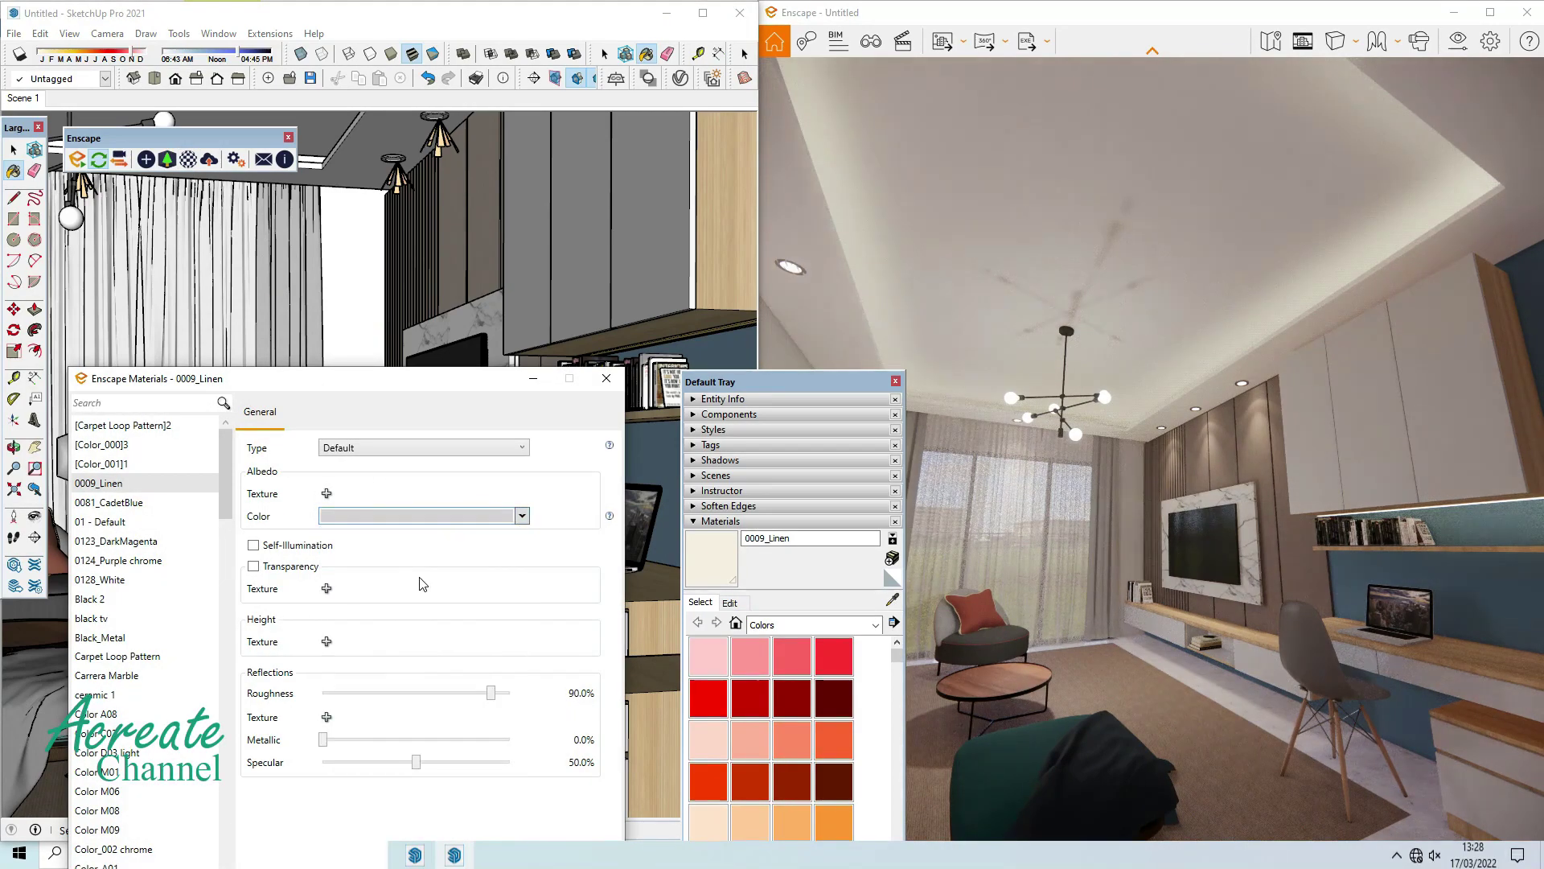
pyautogui.click(605, 379)
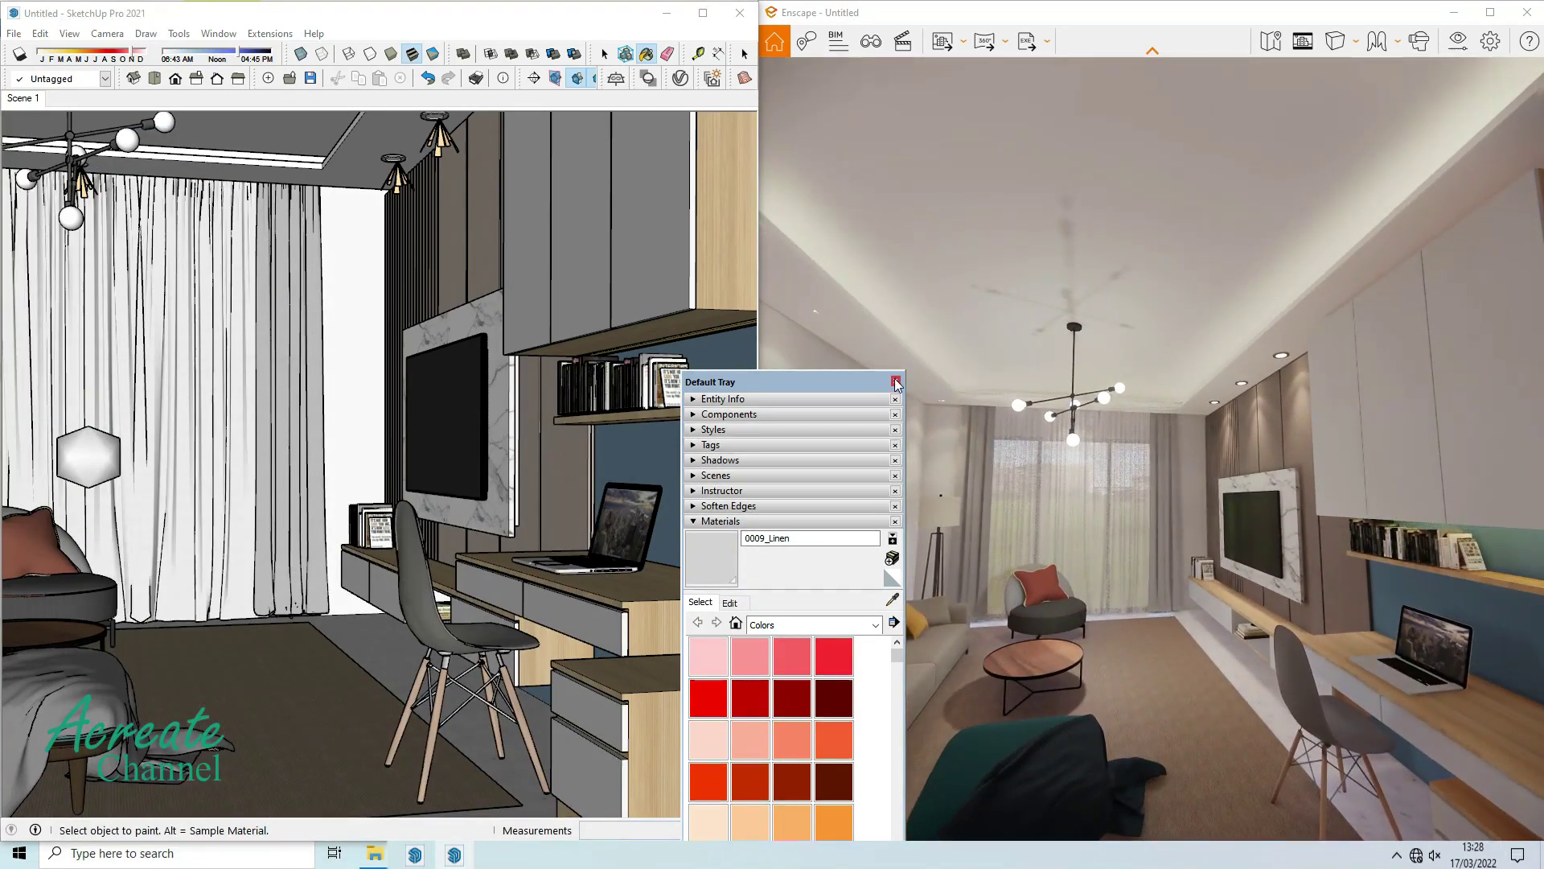
pyautogui.click(896, 382)
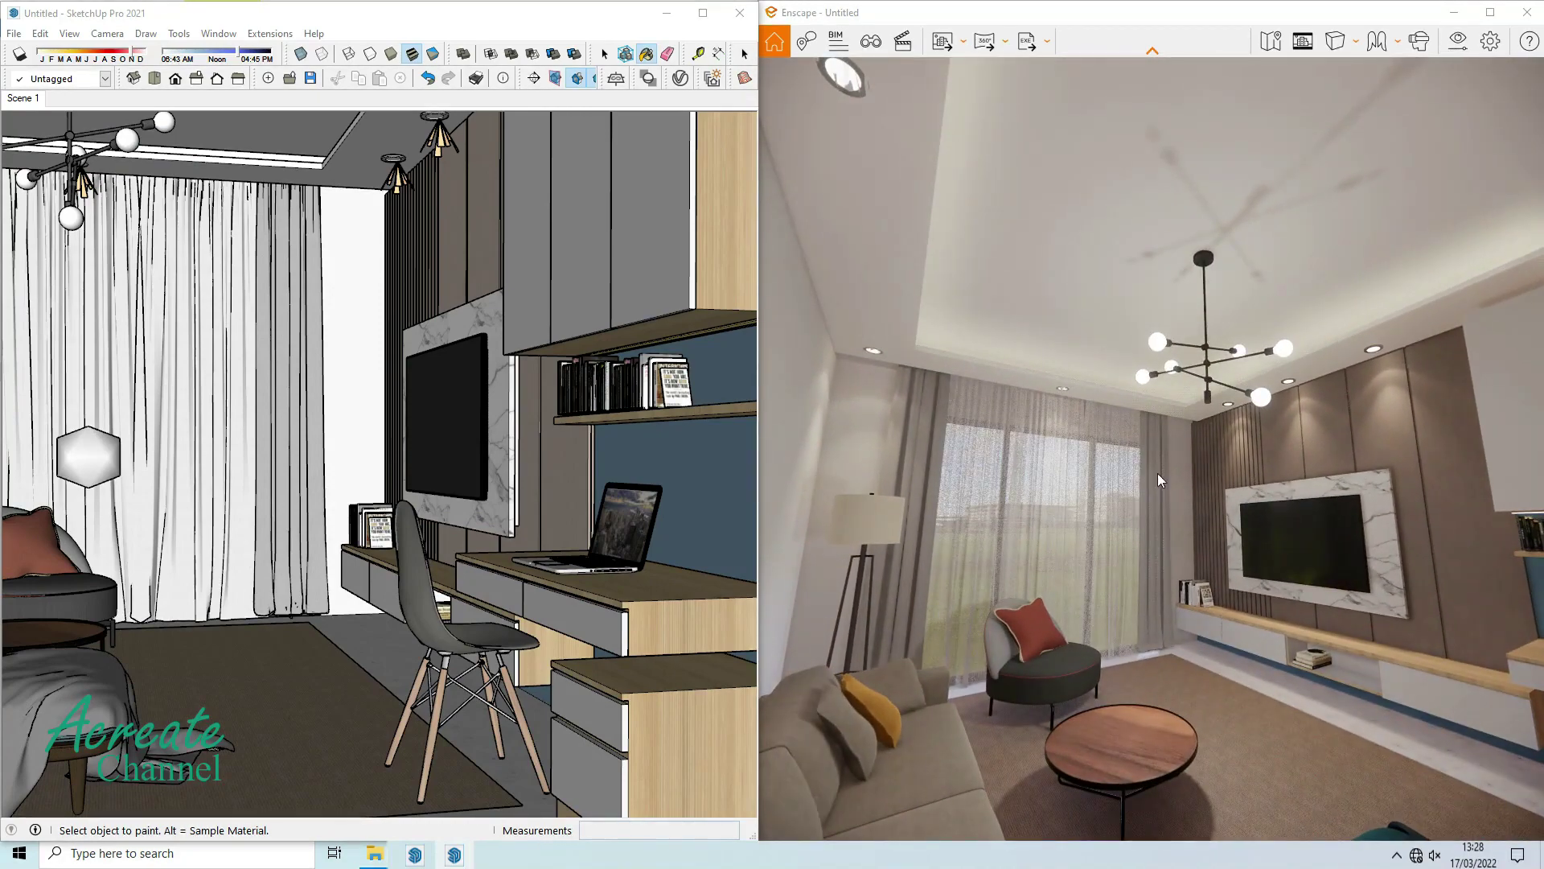
# Open Visual Settings, nudge exposure to 52%, and maximize the Enscape render window.
pyautogui.click(1456, 44)
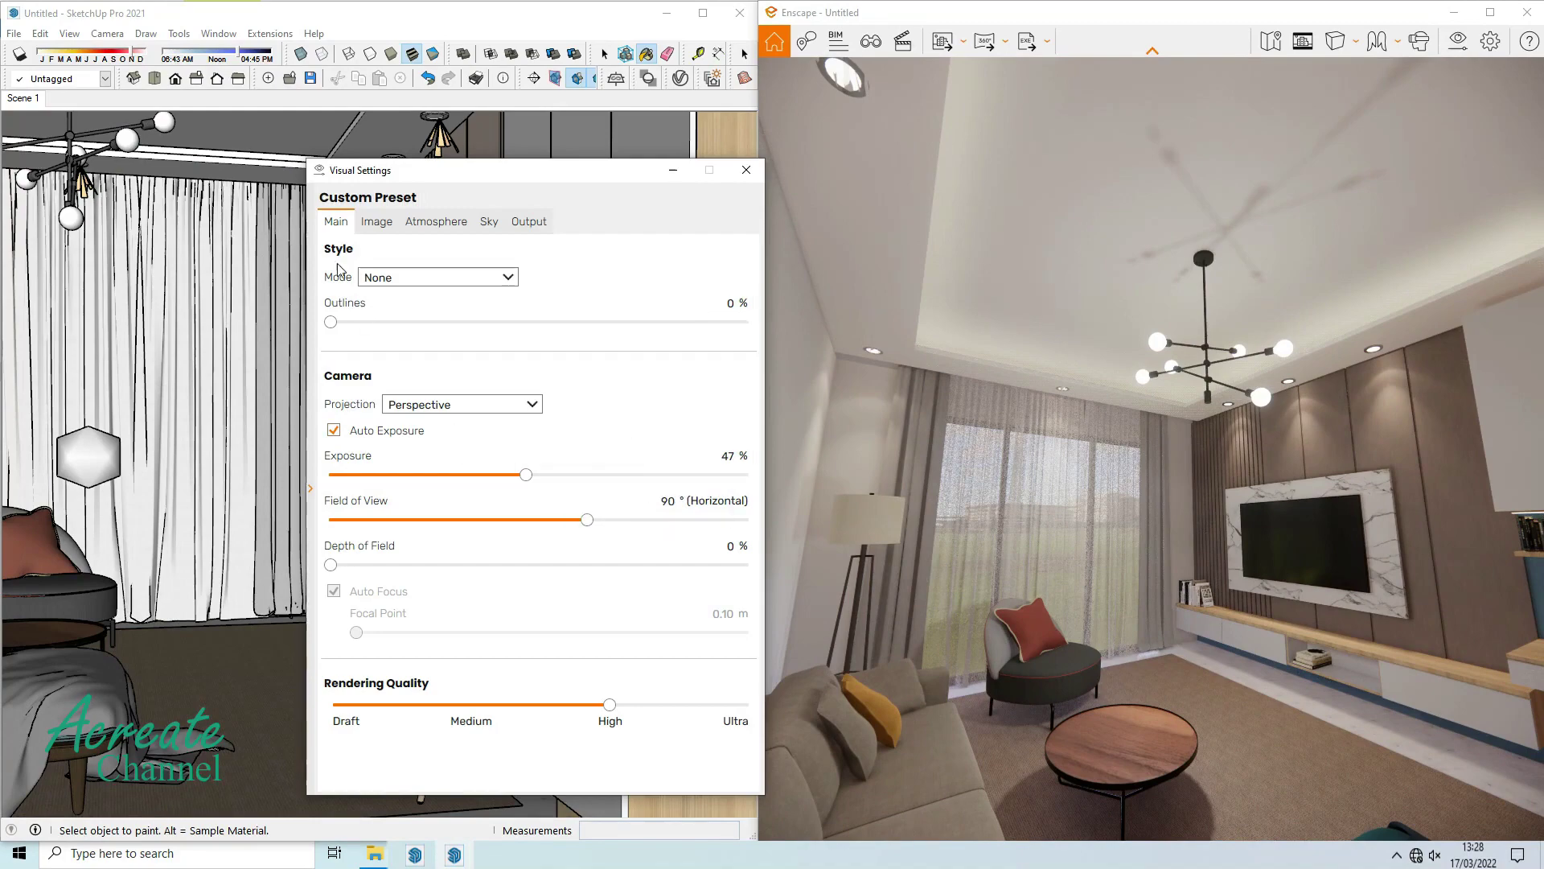
pyautogui.moveTo(526, 475); pyautogui.dragTo(539, 475)
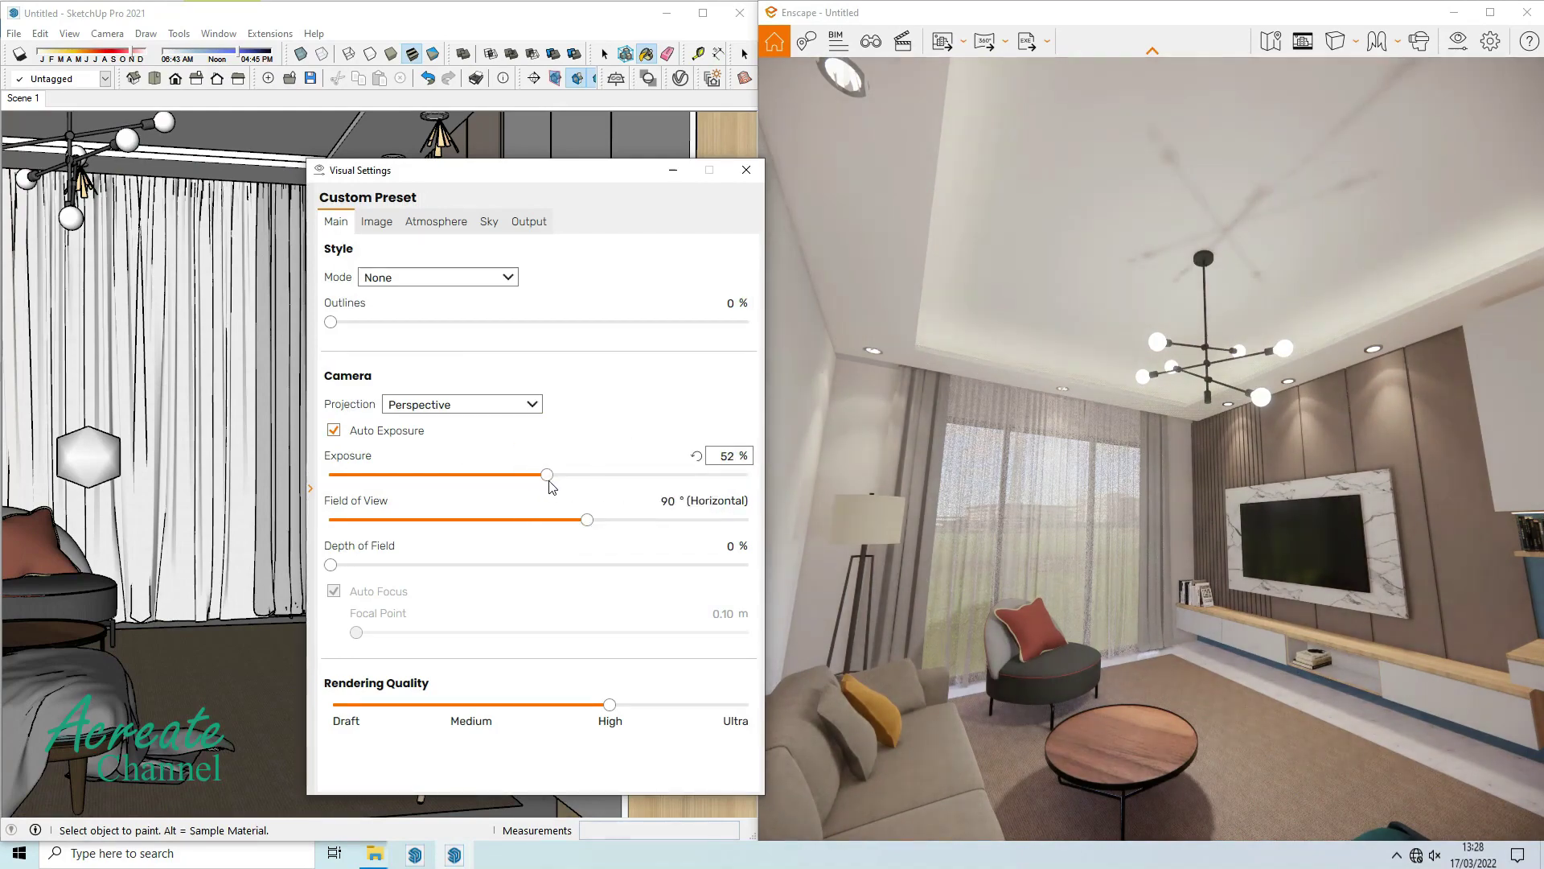
pyautogui.click(1490, 12)
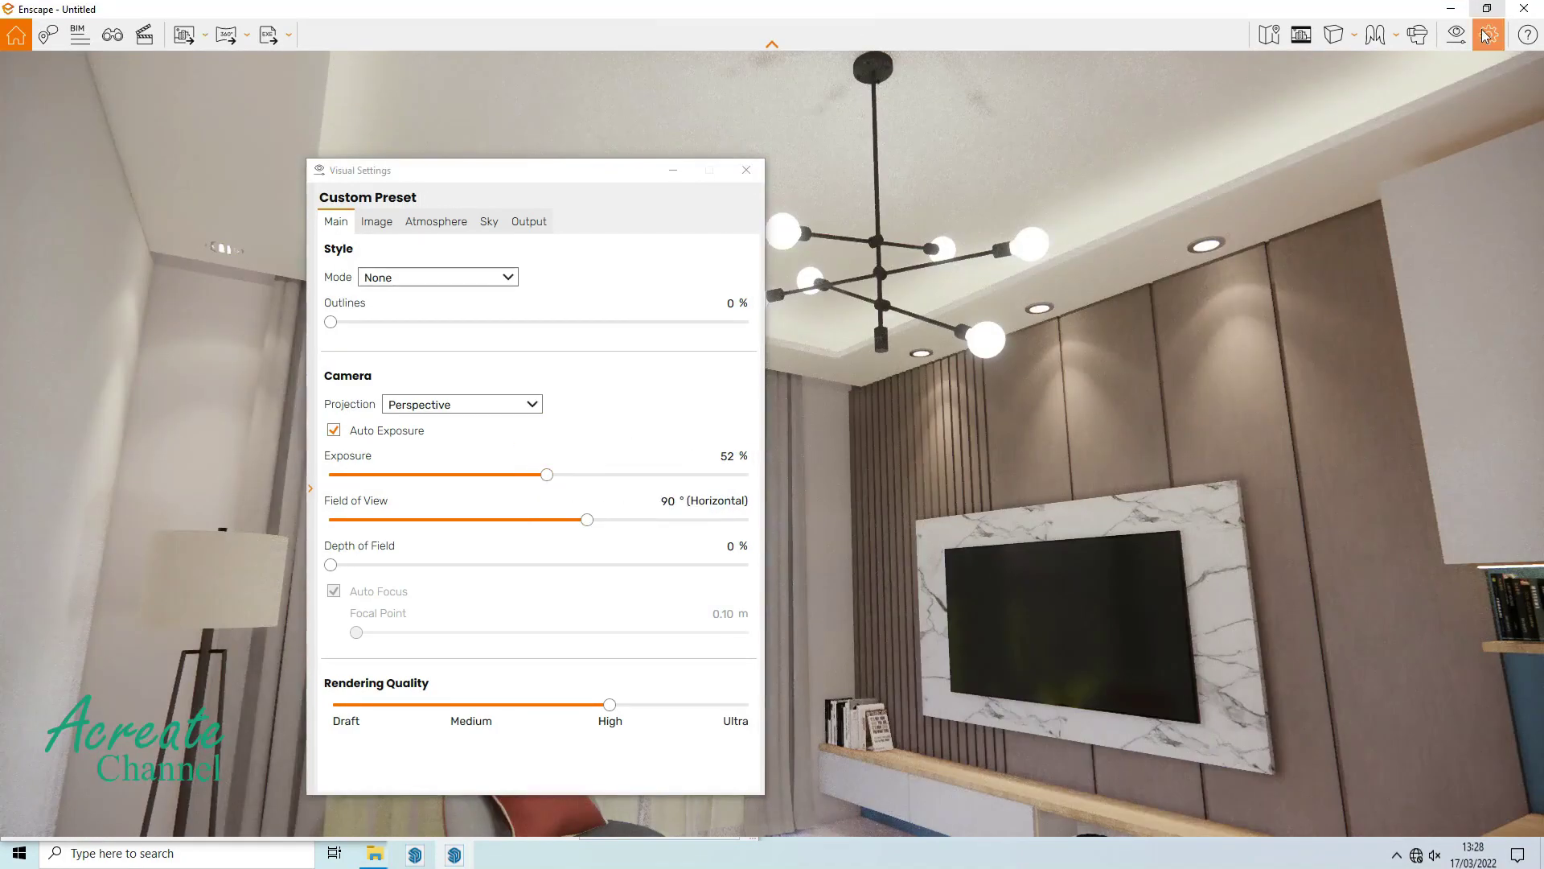
pyautogui.moveTo(620, 177); pyautogui.dragTo(470, 227)
# Turn the view toward the TV wall and desk, then lower exposure to 46%.
pyautogui.scroll(-3, 944, 399)
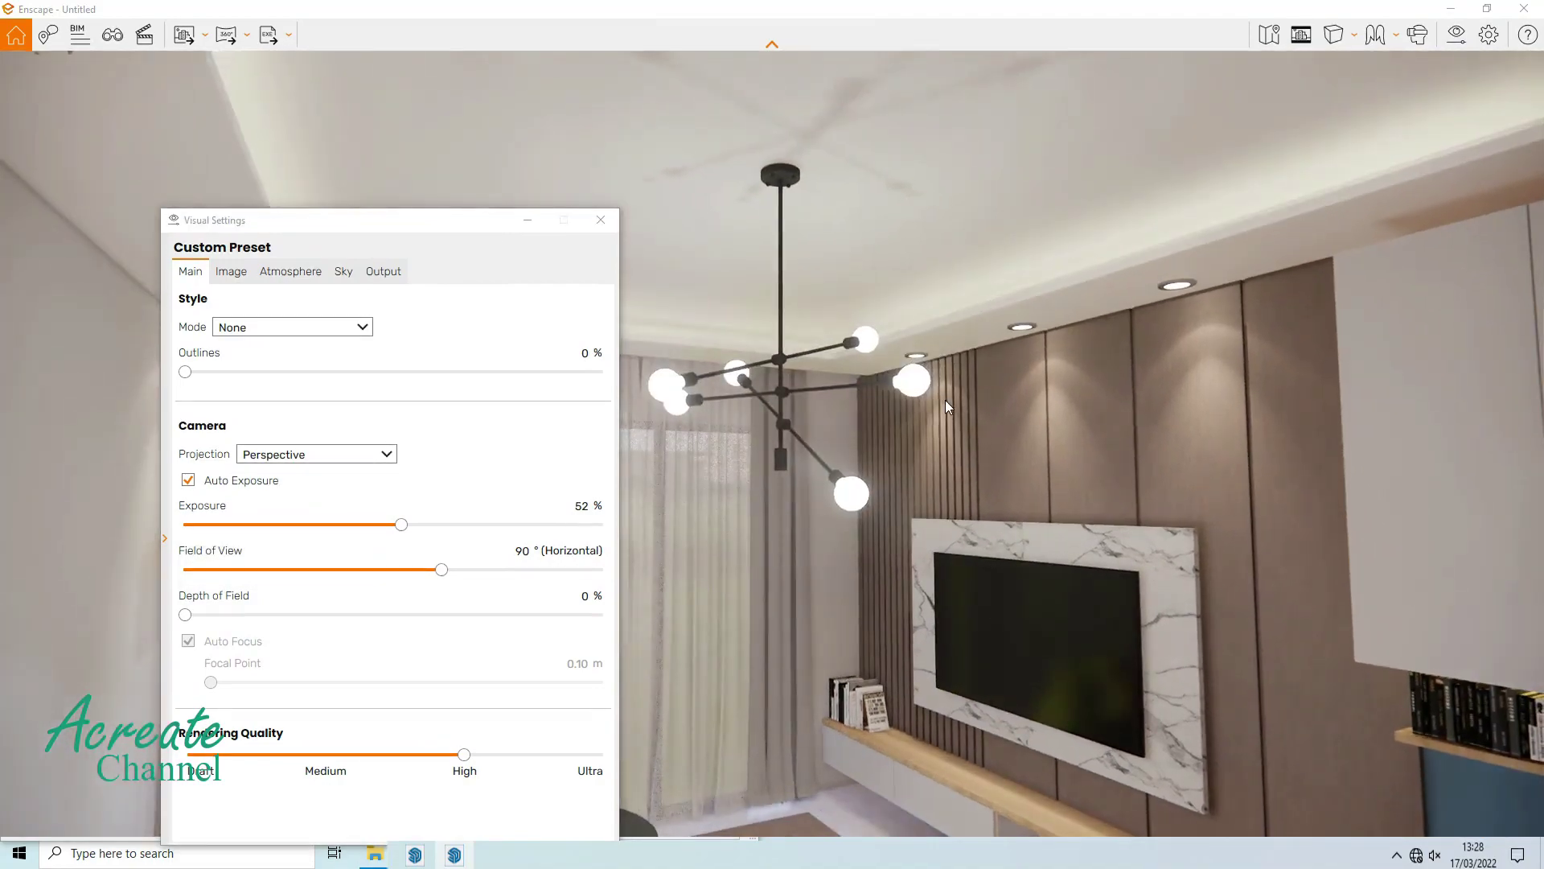
pyautogui.scroll(-3, 944, 399)
pyautogui.scroll(-3, 944, 413)
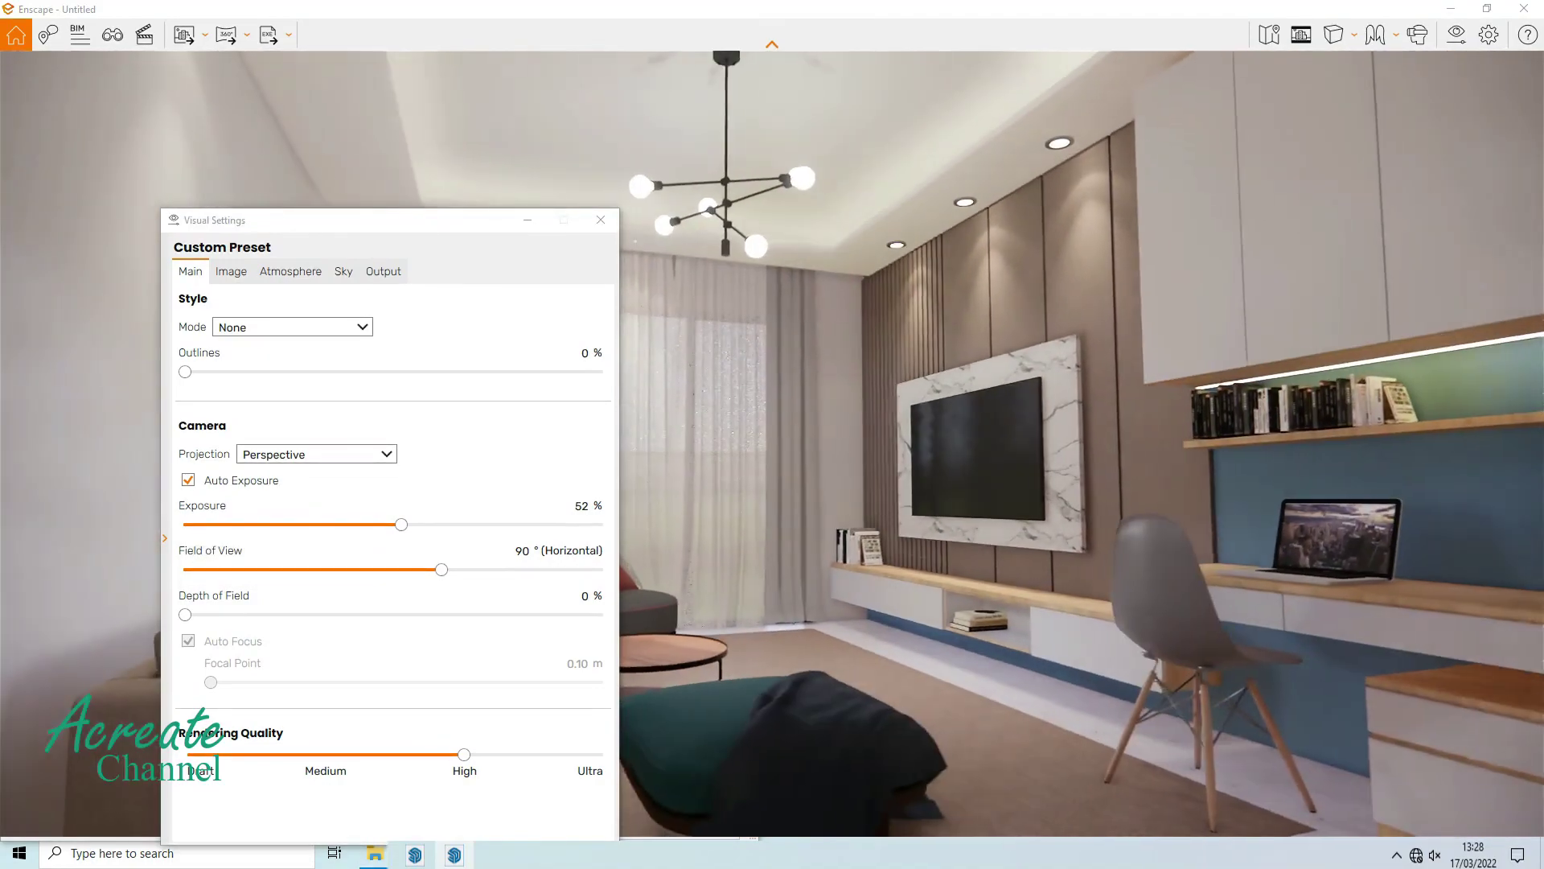
pyautogui.moveTo(431, 229); pyautogui.dragTo(235, 240)
pyautogui.moveTo(804, 402); pyautogui.dragTo(724, 418)
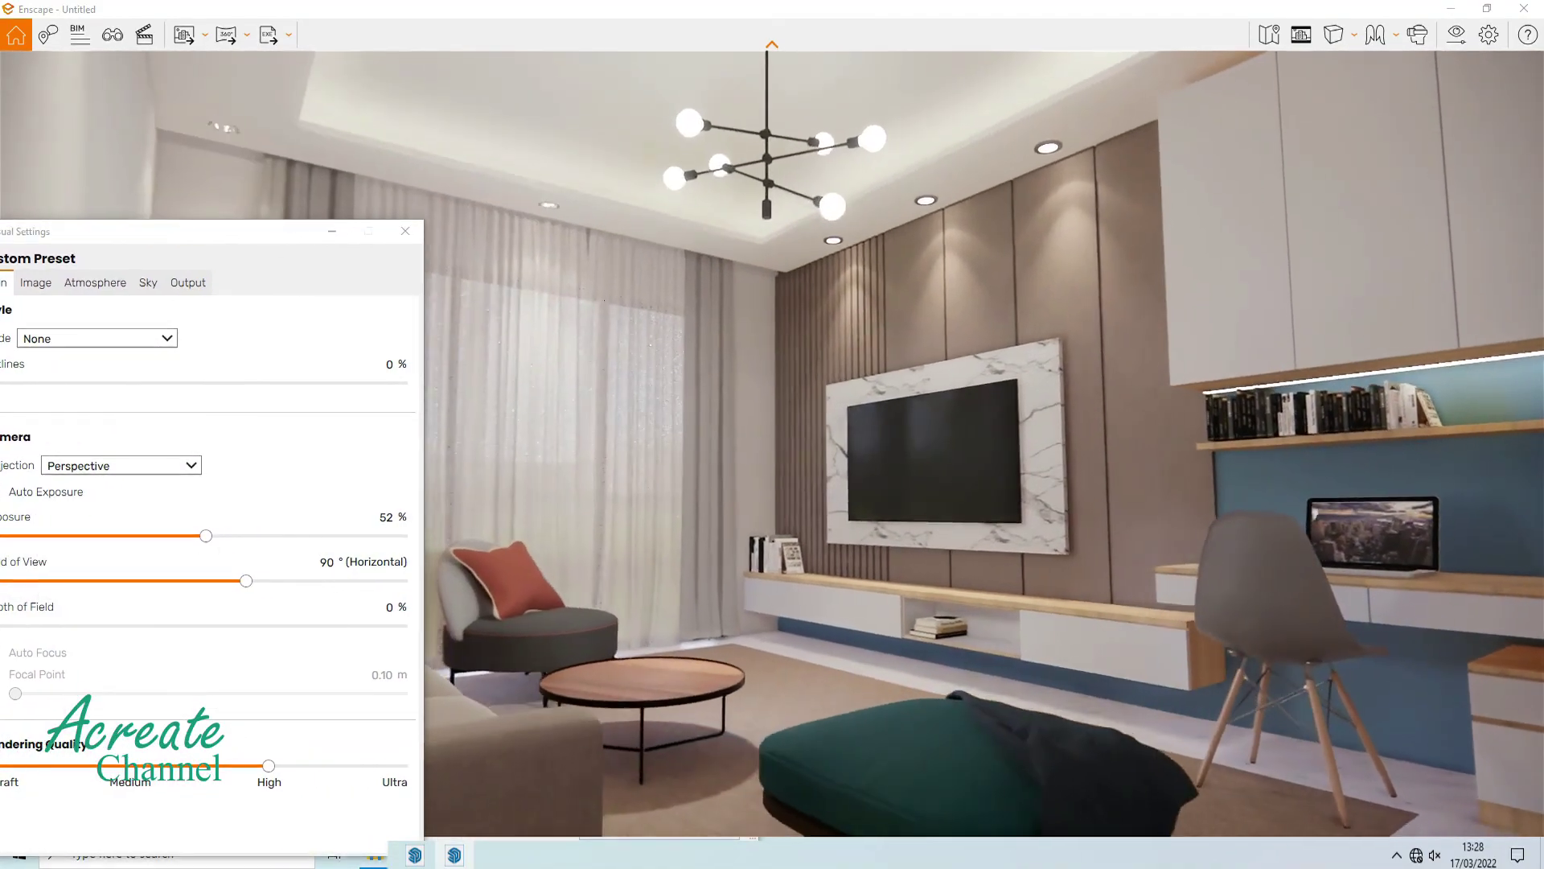
pyautogui.moveTo(1029, 406); pyautogui.dragTo(1064, 406)
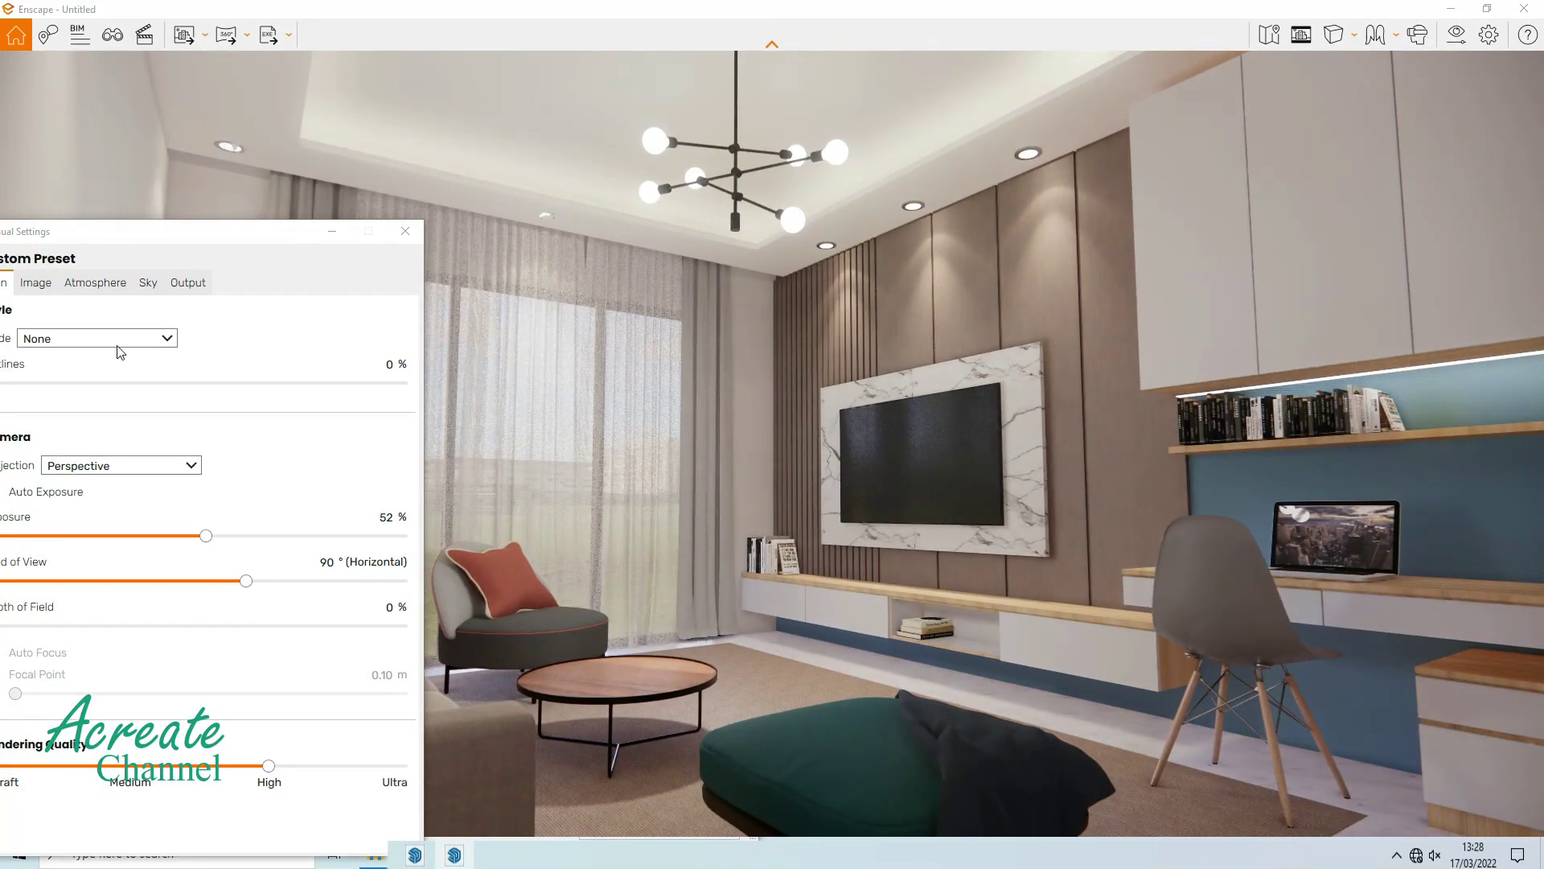
pyautogui.moveTo(133, 231); pyautogui.dragTo(191, 221)
pyautogui.moveTo(265, 525)
pyautogui.mouseDown()
pyautogui.moveTo(280, 525)
pyautogui.moveTo(249, 525)
pyautogui.mouseUp()
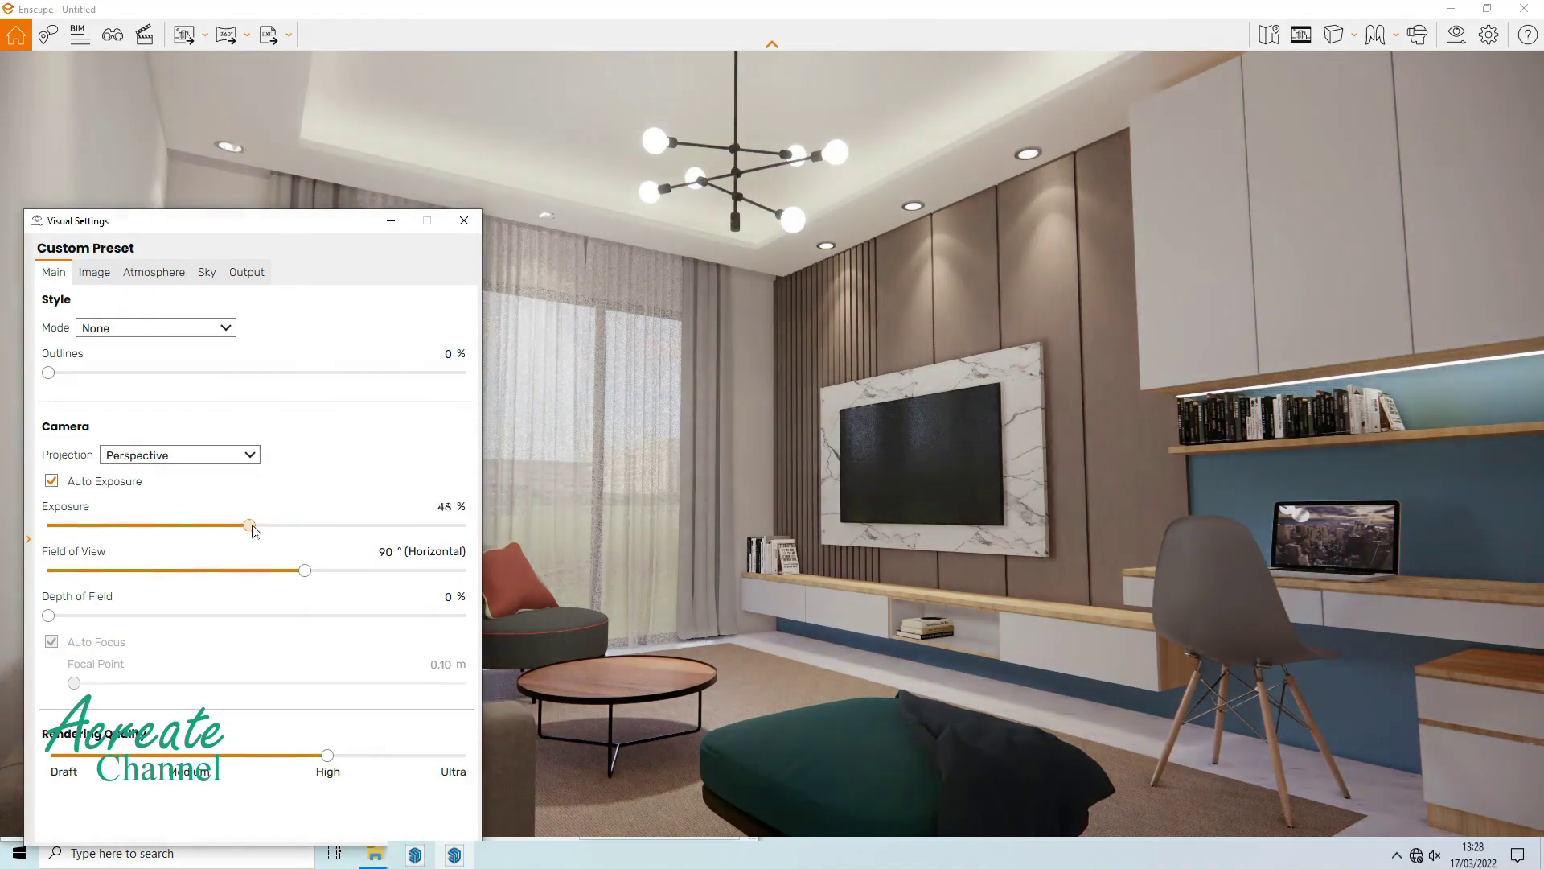
# On the Image tab, set colour temperature 8,242 K, motion blur 16%, lens flare and bloom 4%, vignette 0%.
pyautogui.click(95, 273)
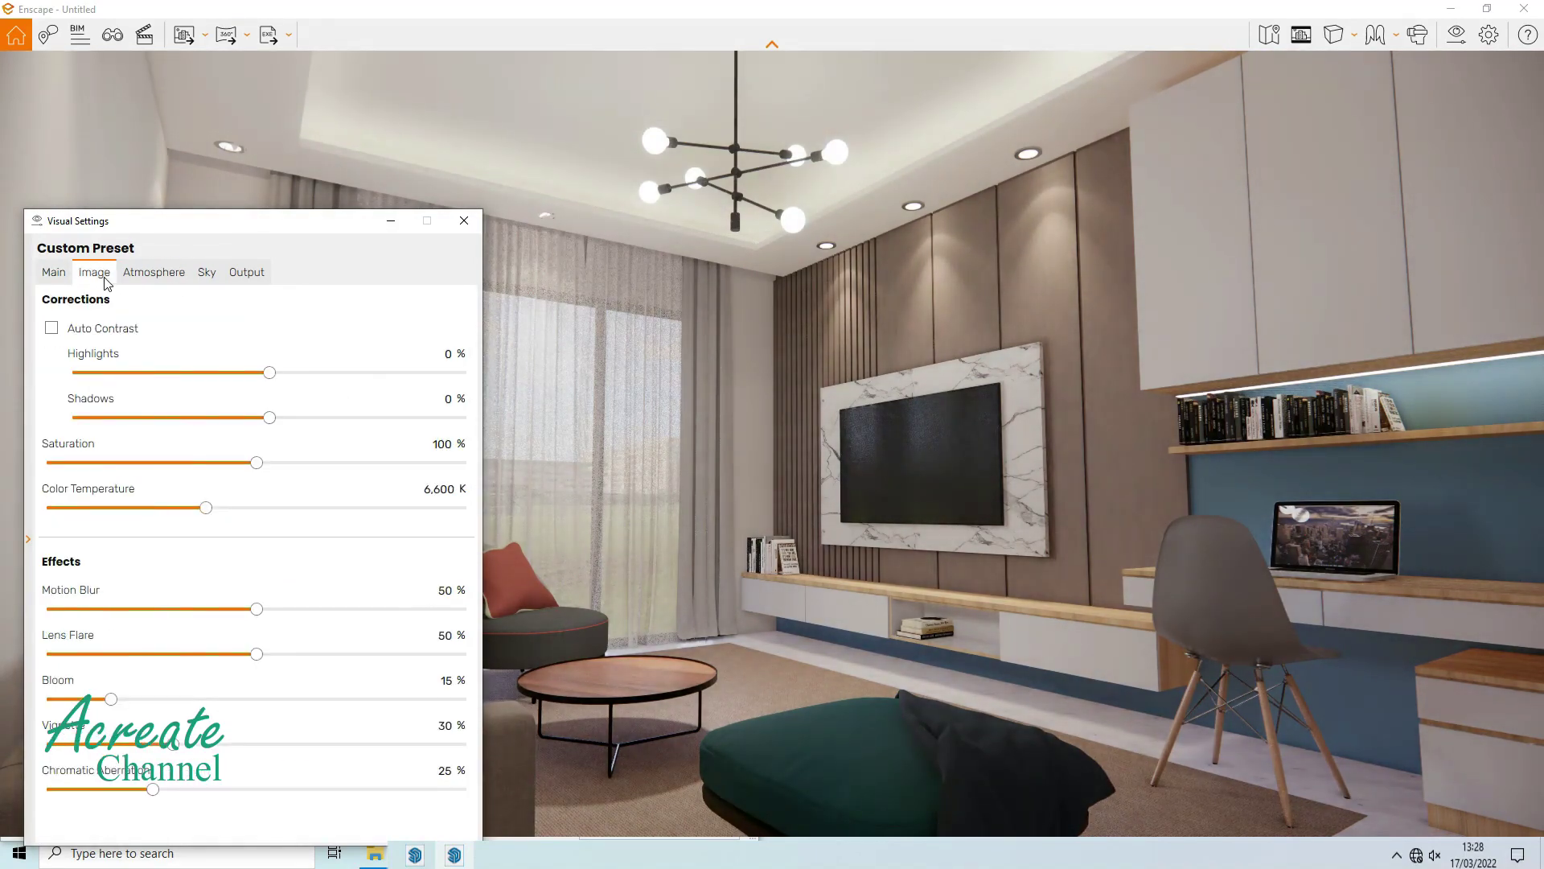
pyautogui.moveTo(207, 509); pyautogui.dragTo(256, 509)
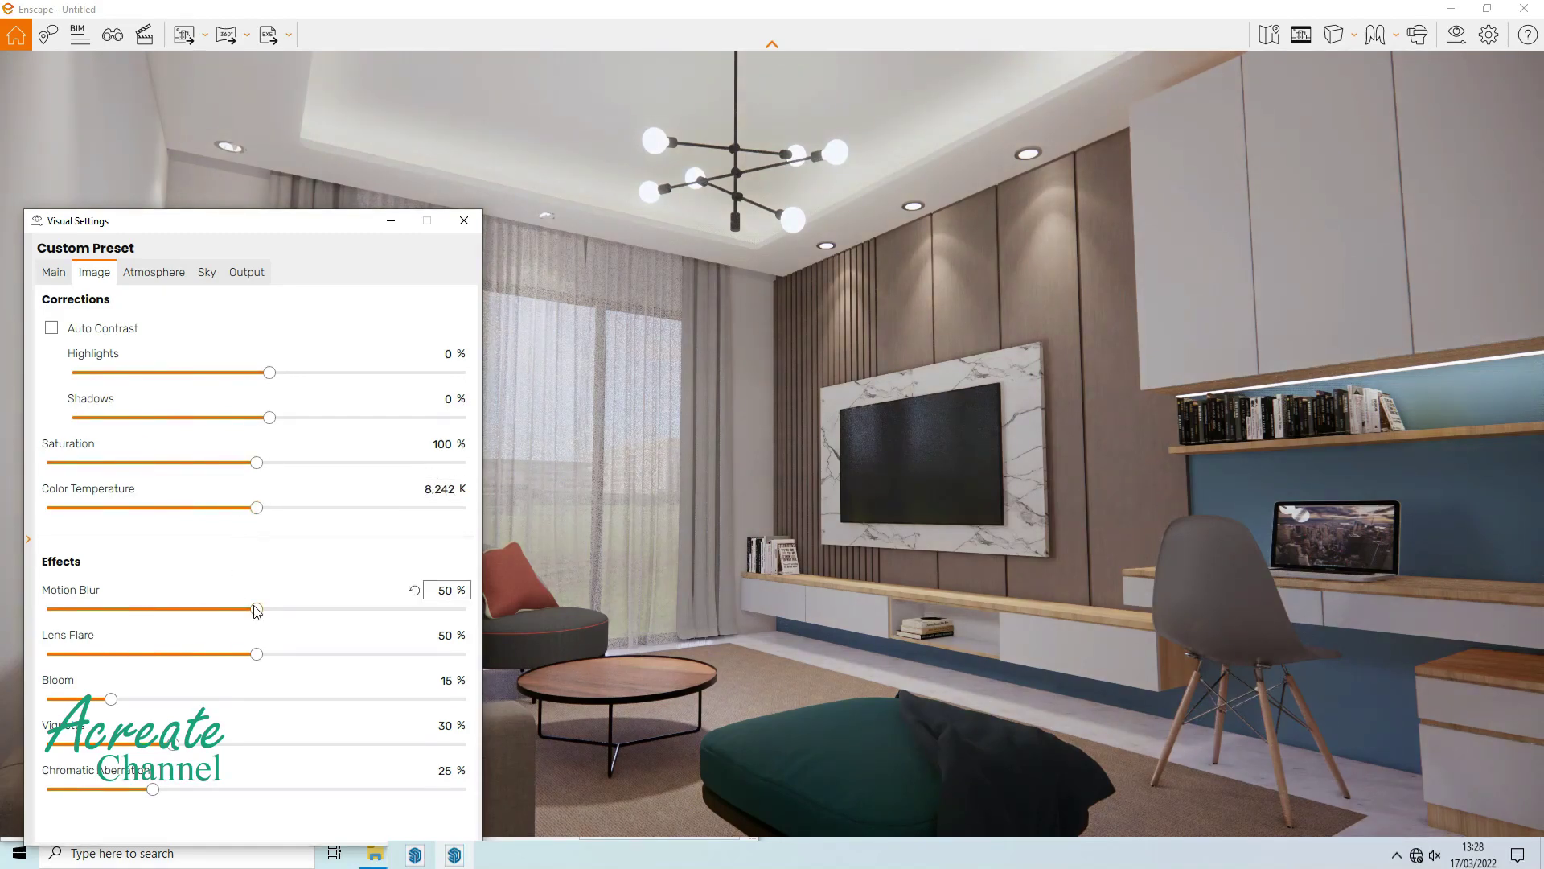
pyautogui.moveTo(256, 609); pyautogui.dragTo(116, 609)
pyautogui.moveTo(256, 654); pyautogui.dragTo(64, 654)
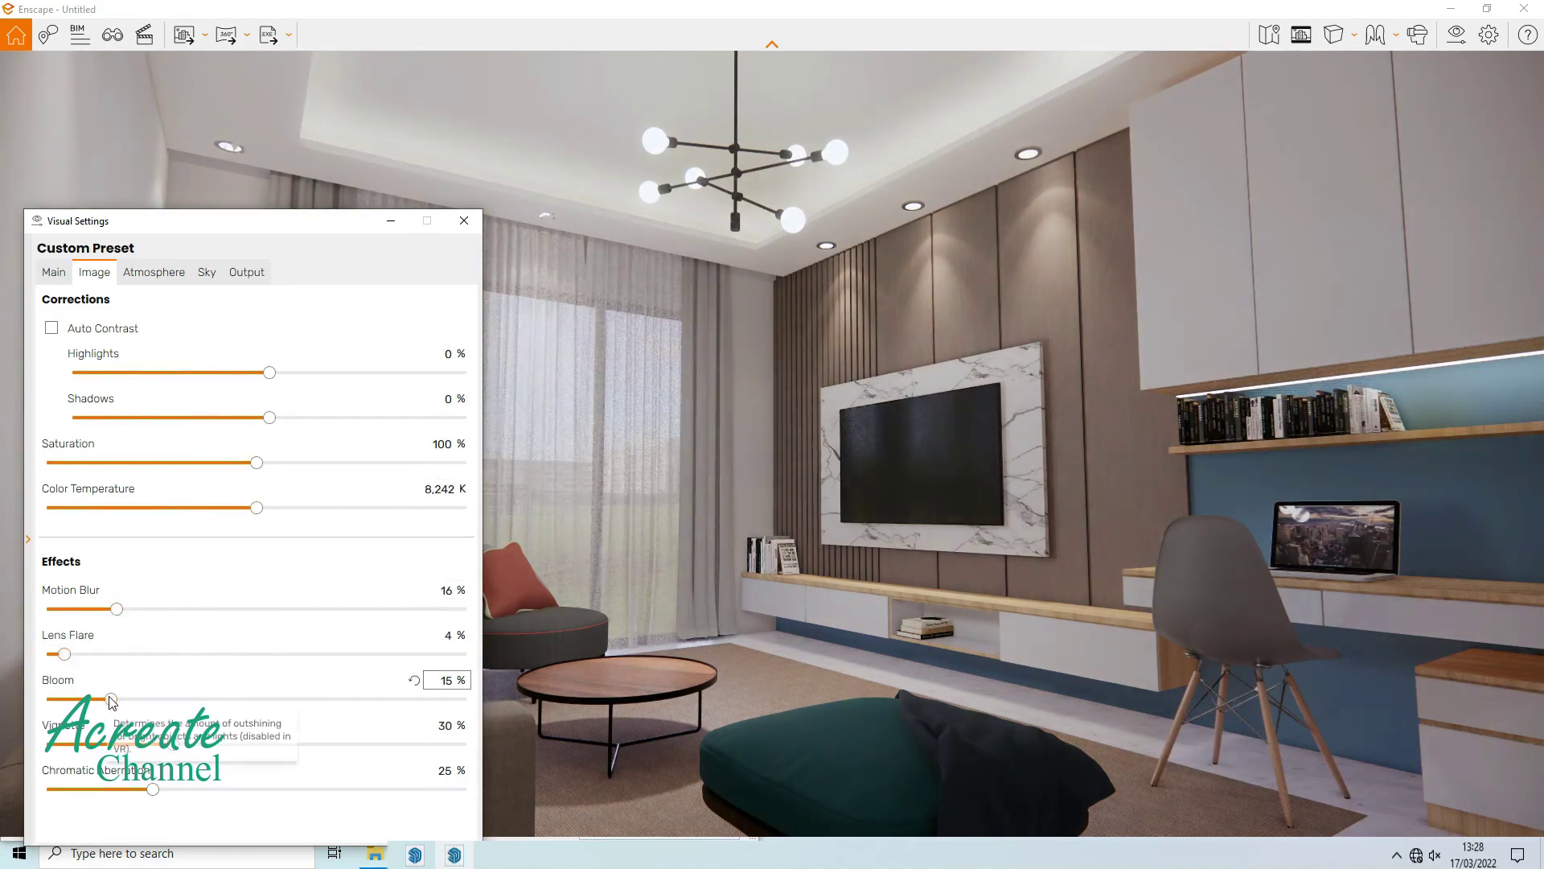
pyautogui.moveTo(111, 699); pyautogui.dragTo(67, 699)
pyautogui.moveTo(173, 744); pyautogui.dragTo(47, 744)
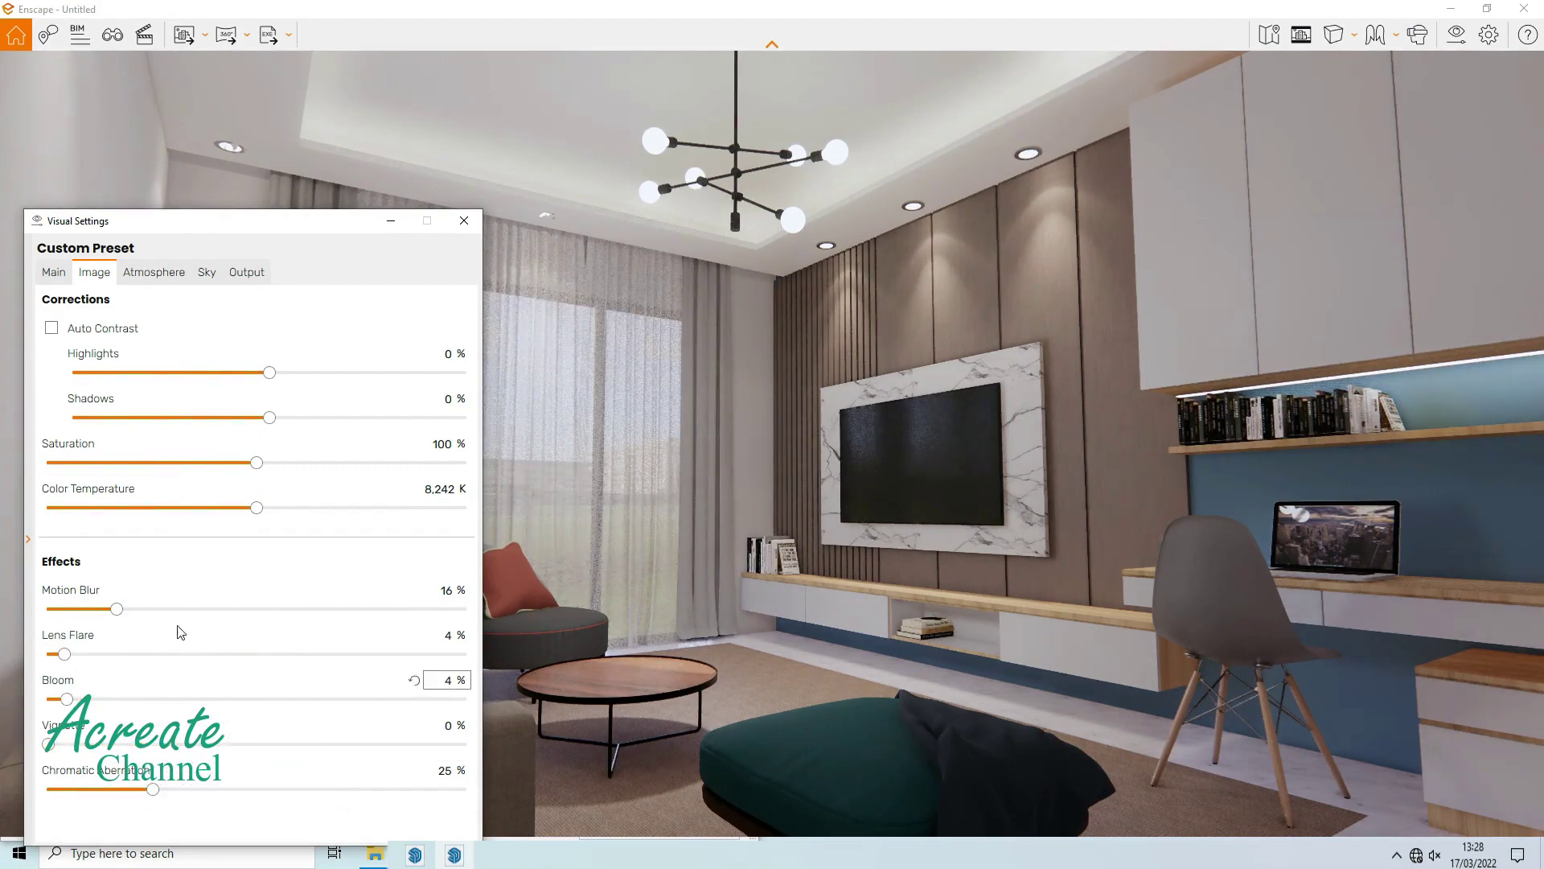
pyautogui.click(157, 272)
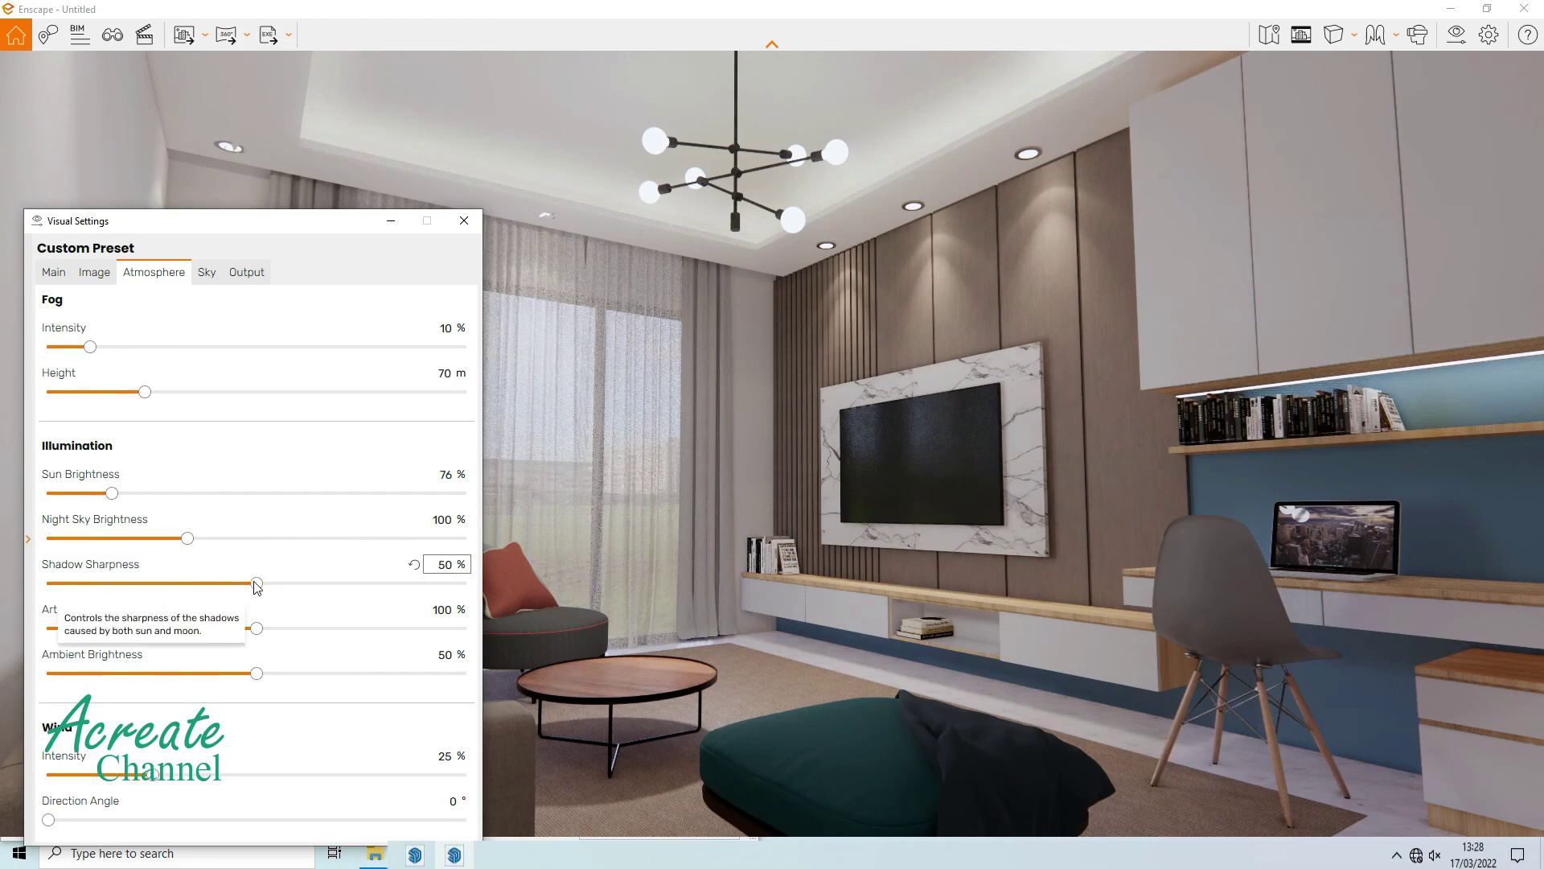
# Lower shadow sharpness to 34%, raise artificial light brightness to 125%, then close Visual Settings.
pyautogui.moveTo(256, 583)
pyautogui.mouseDown()
pyautogui.moveTo(214, 583)
pyautogui.moveTo(275, 583)
pyautogui.moveTo(311, 632)
pyautogui.moveTo(279, 639)
pyautogui.moveTo(344, 638)
pyautogui.moveTo(289, 641)
pyautogui.moveTo(311, 646)
pyautogui.mouseUp()
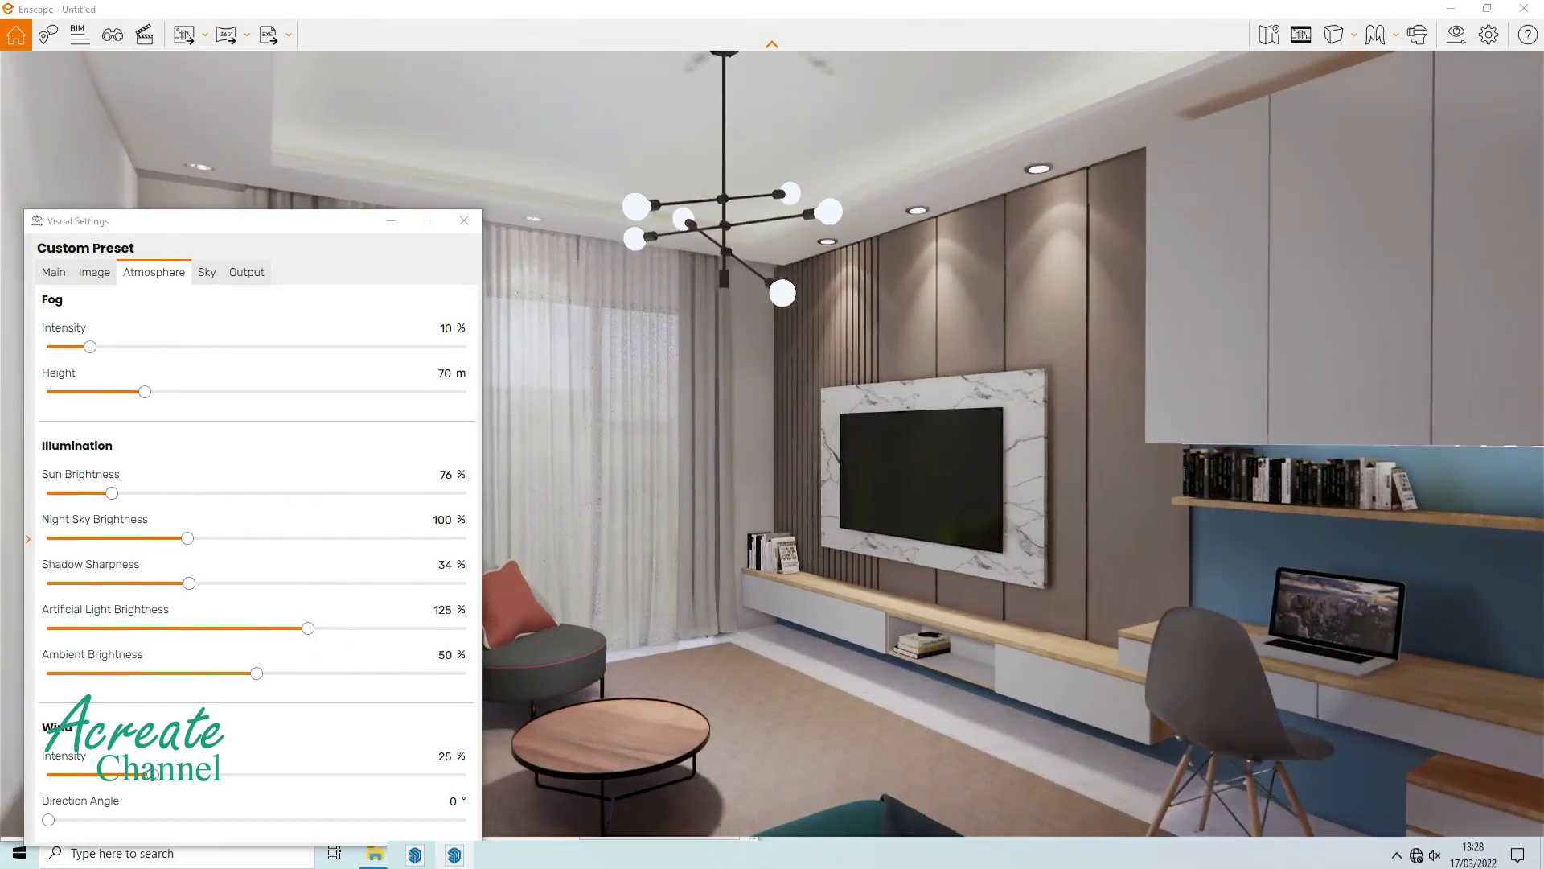
pyautogui.moveTo(784, 555); pyautogui.dragTo(563, 554)
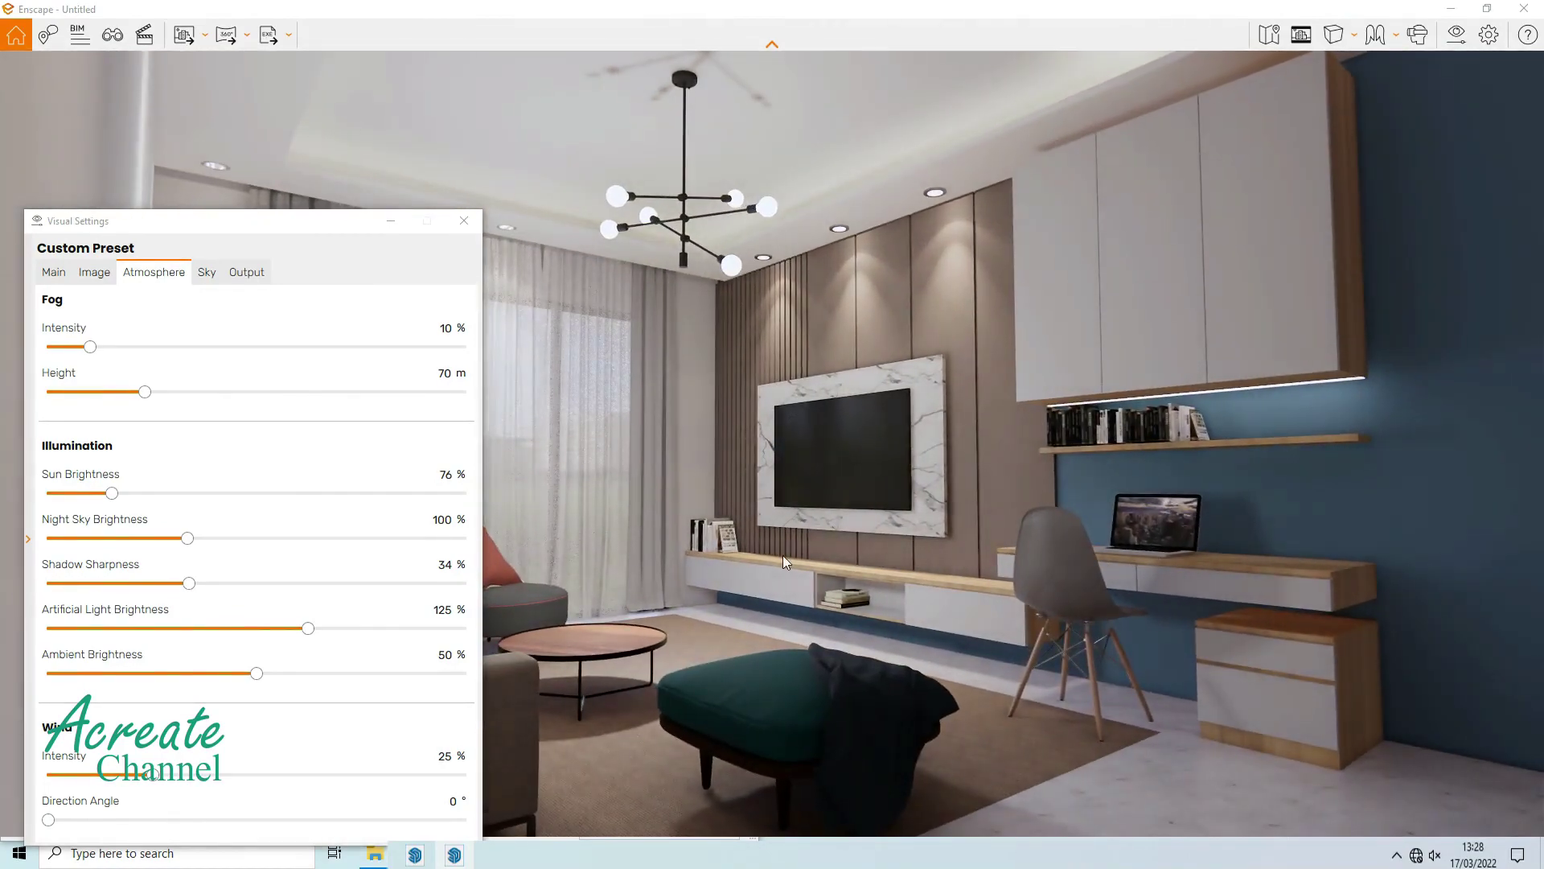
pyautogui.click(464, 220)
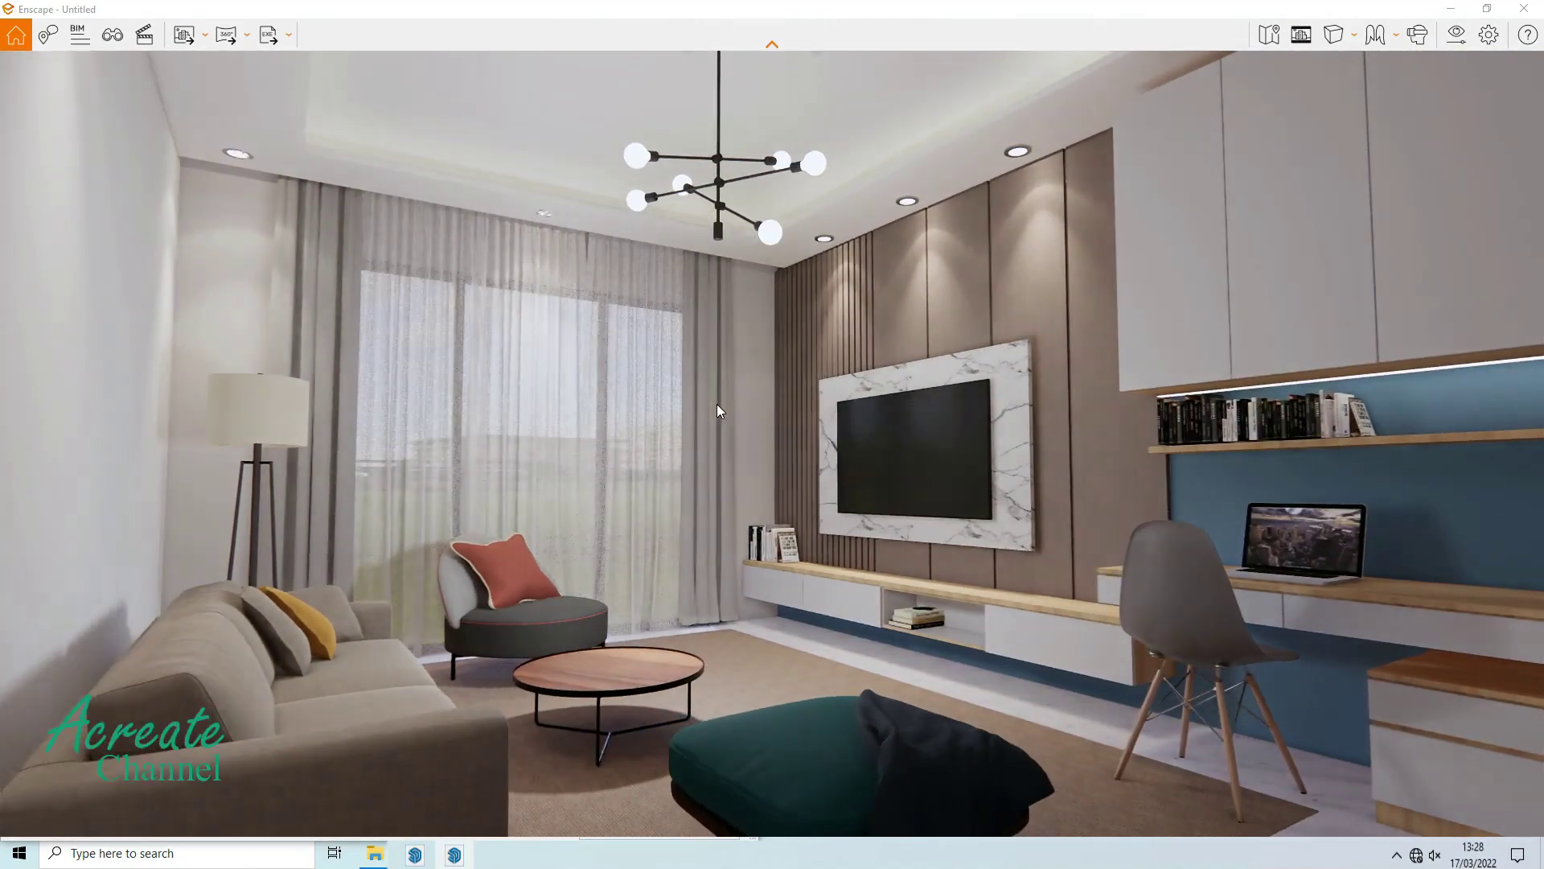
# Switch the camera to Two-Point projection, lower artificial light brightness to 119%, and restore Enscape beside SketchUp.
pyautogui.click(1455, 37)
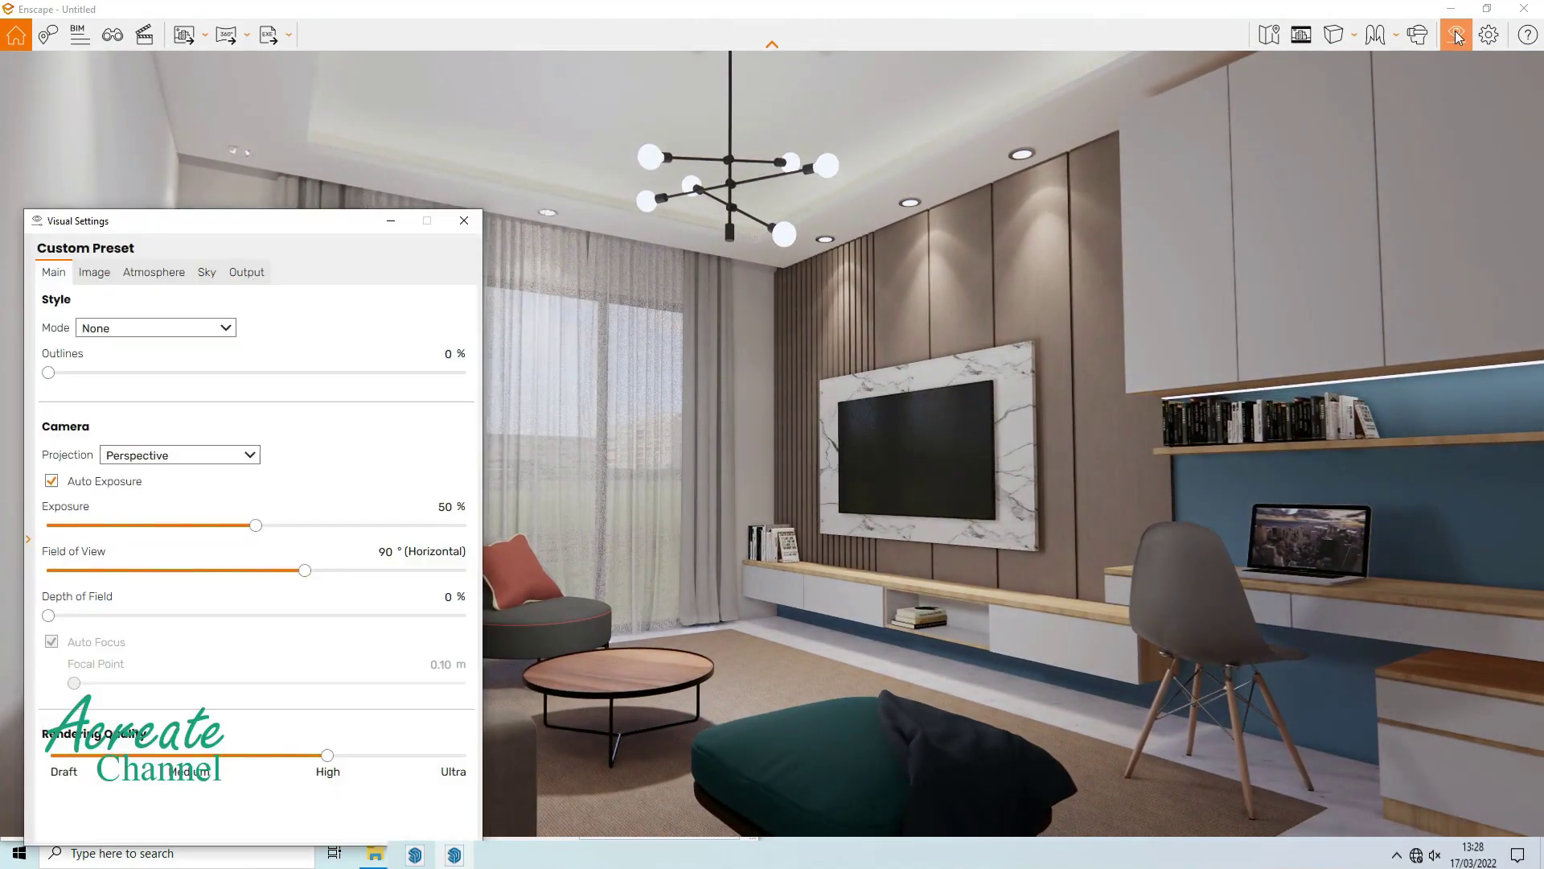
pyautogui.click(229, 456)
pyautogui.click(201, 486)
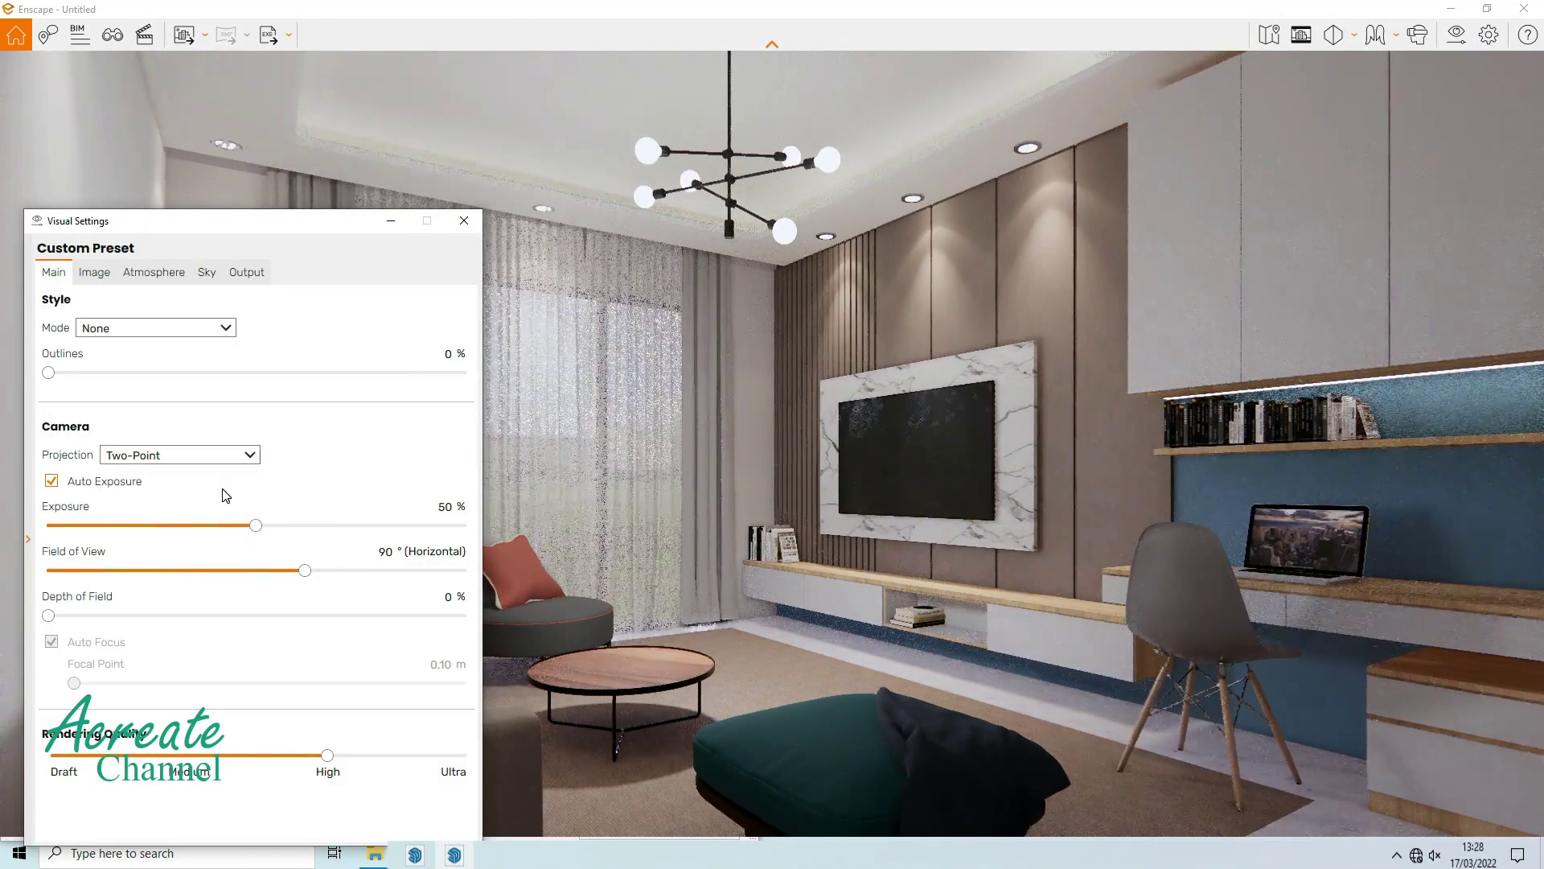
pyautogui.click(169, 275)
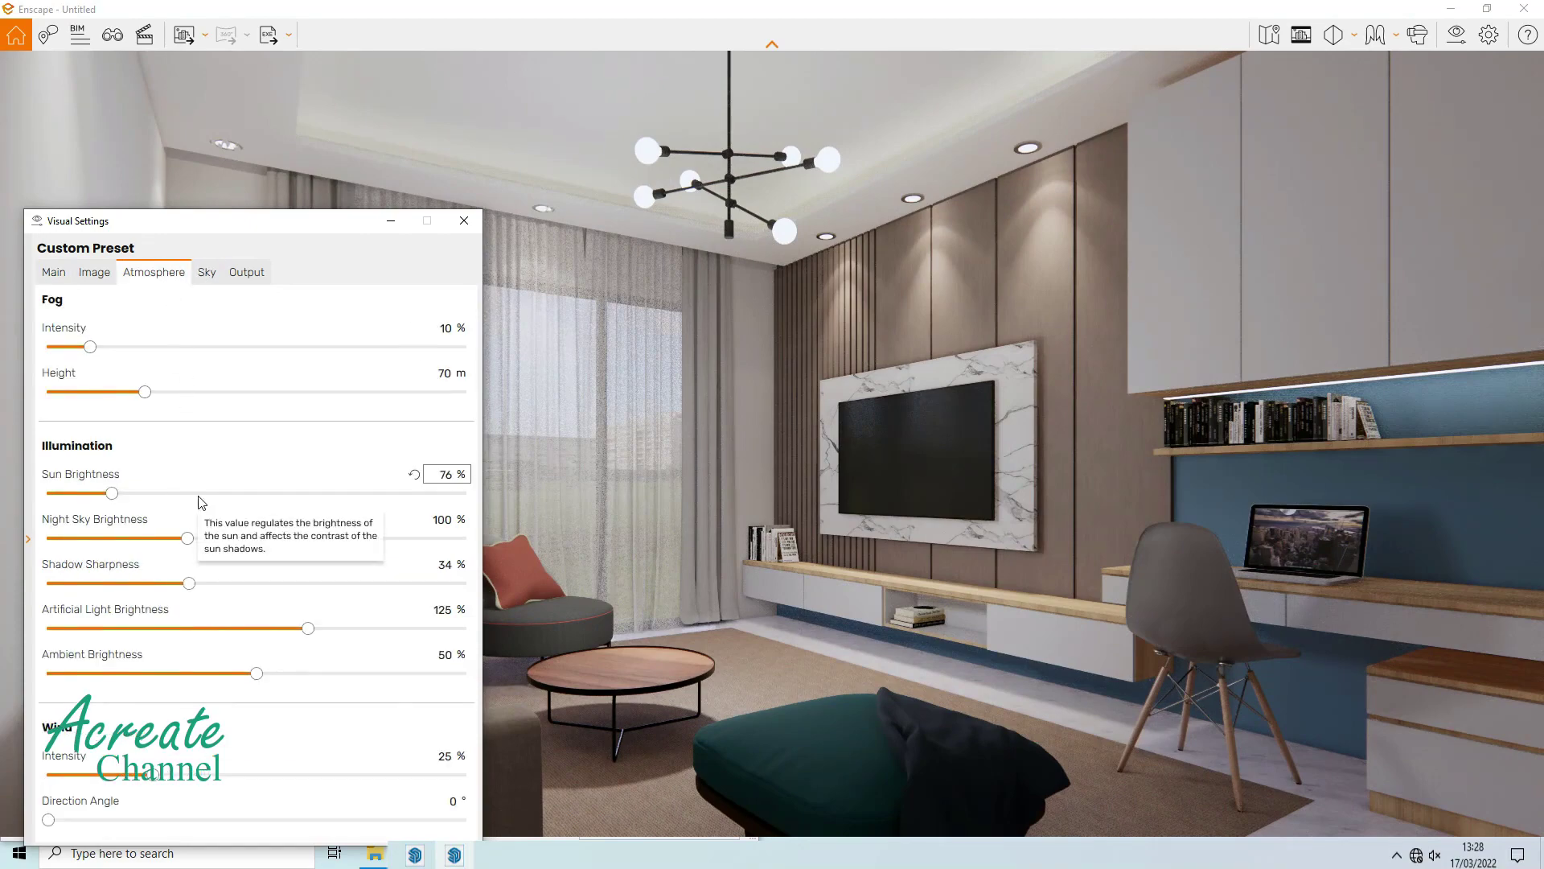
pyautogui.moveTo(322, 630); pyautogui.dragTo(304, 632)
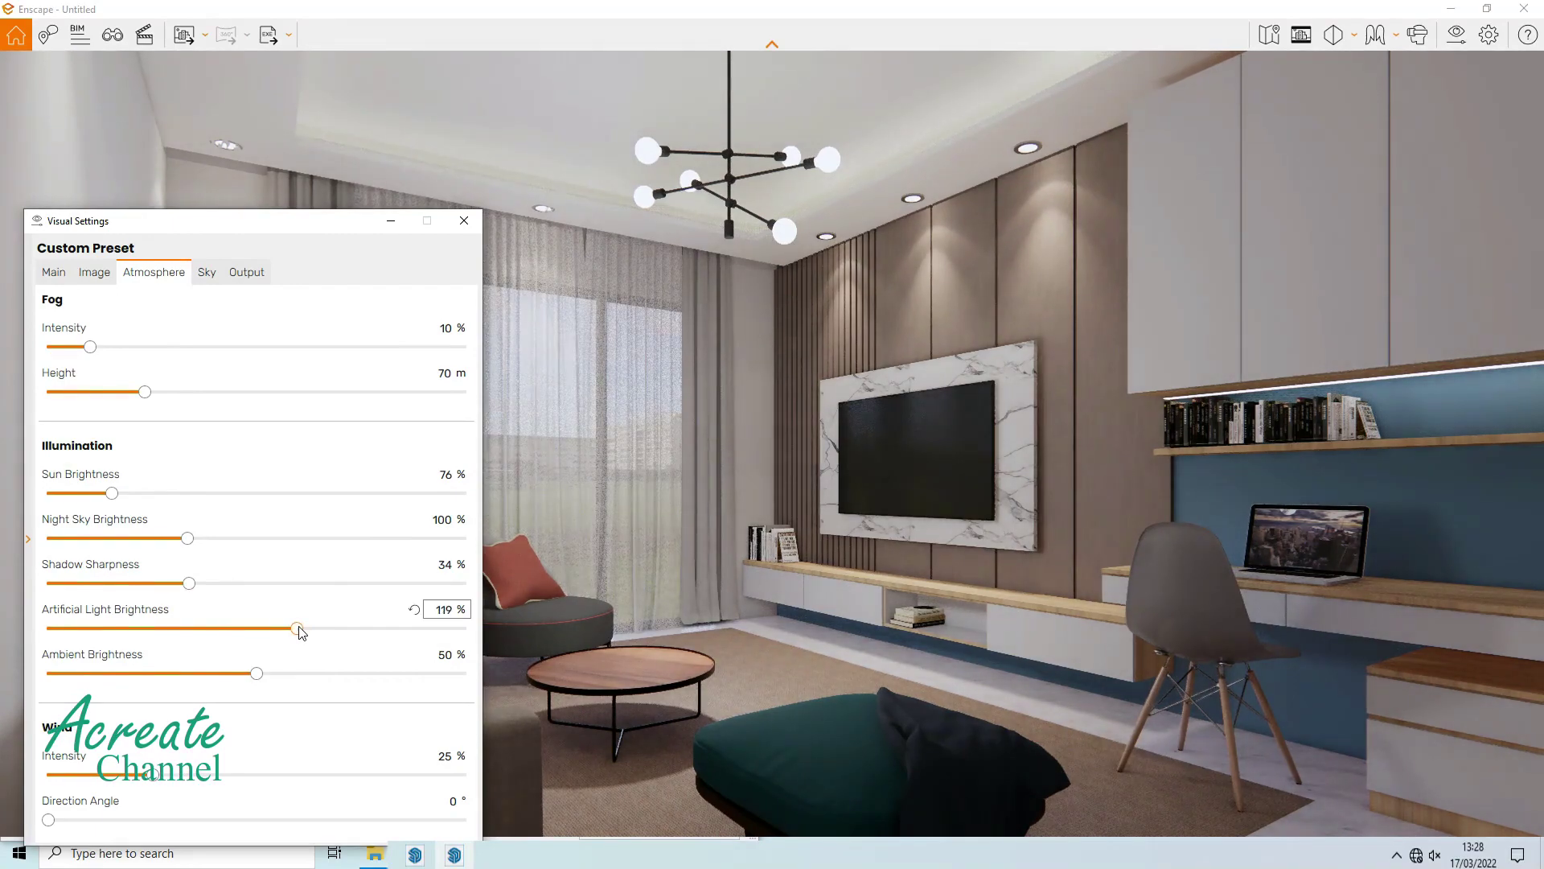
pyautogui.click(469, 222)
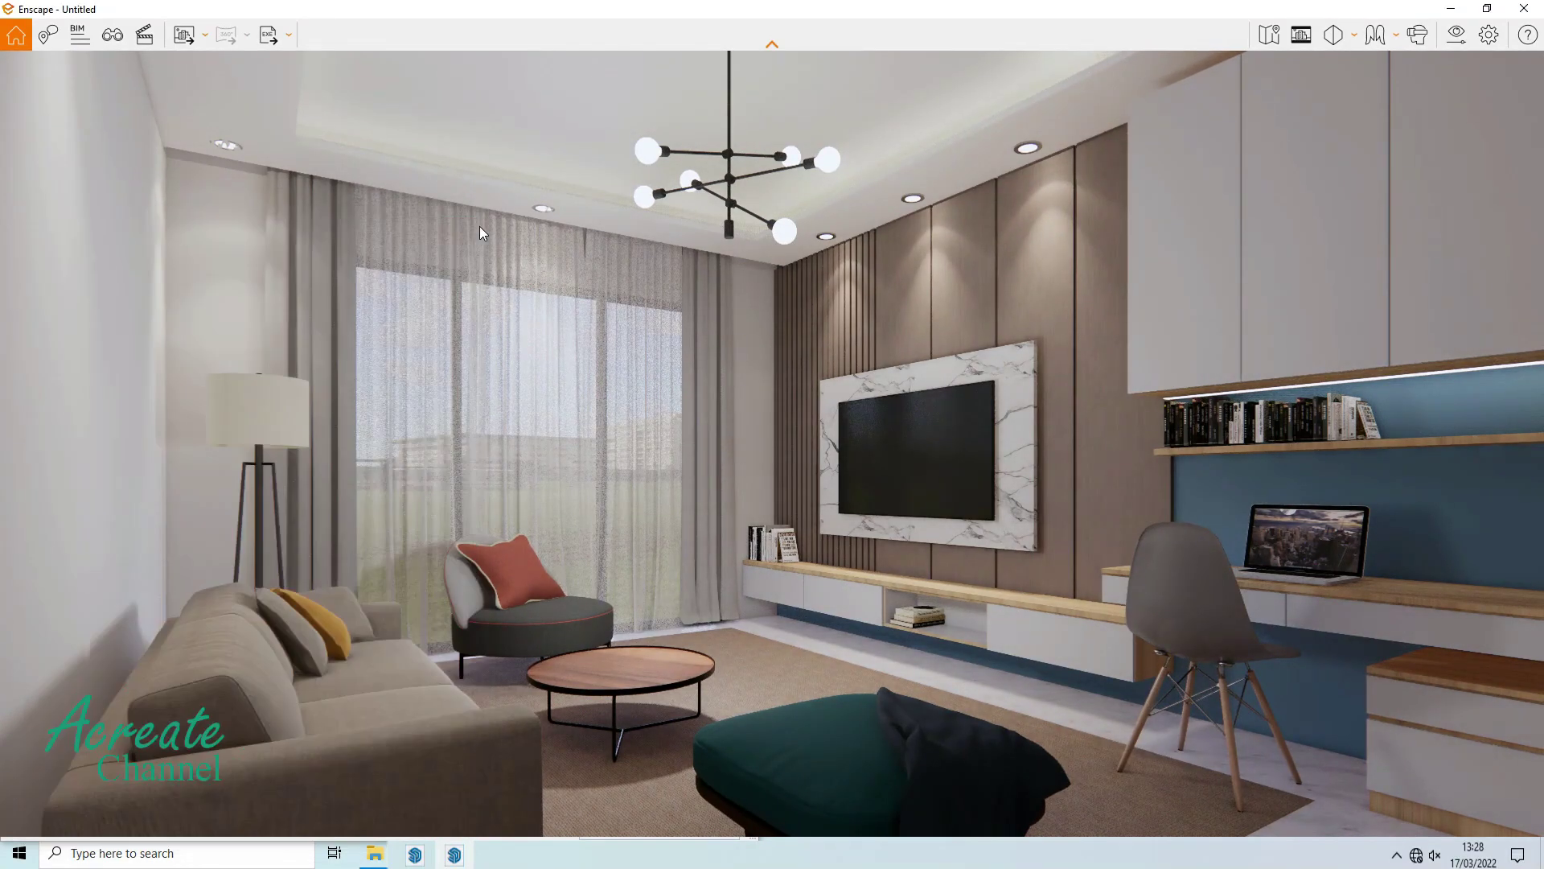
pyautogui.click(1487, 8)
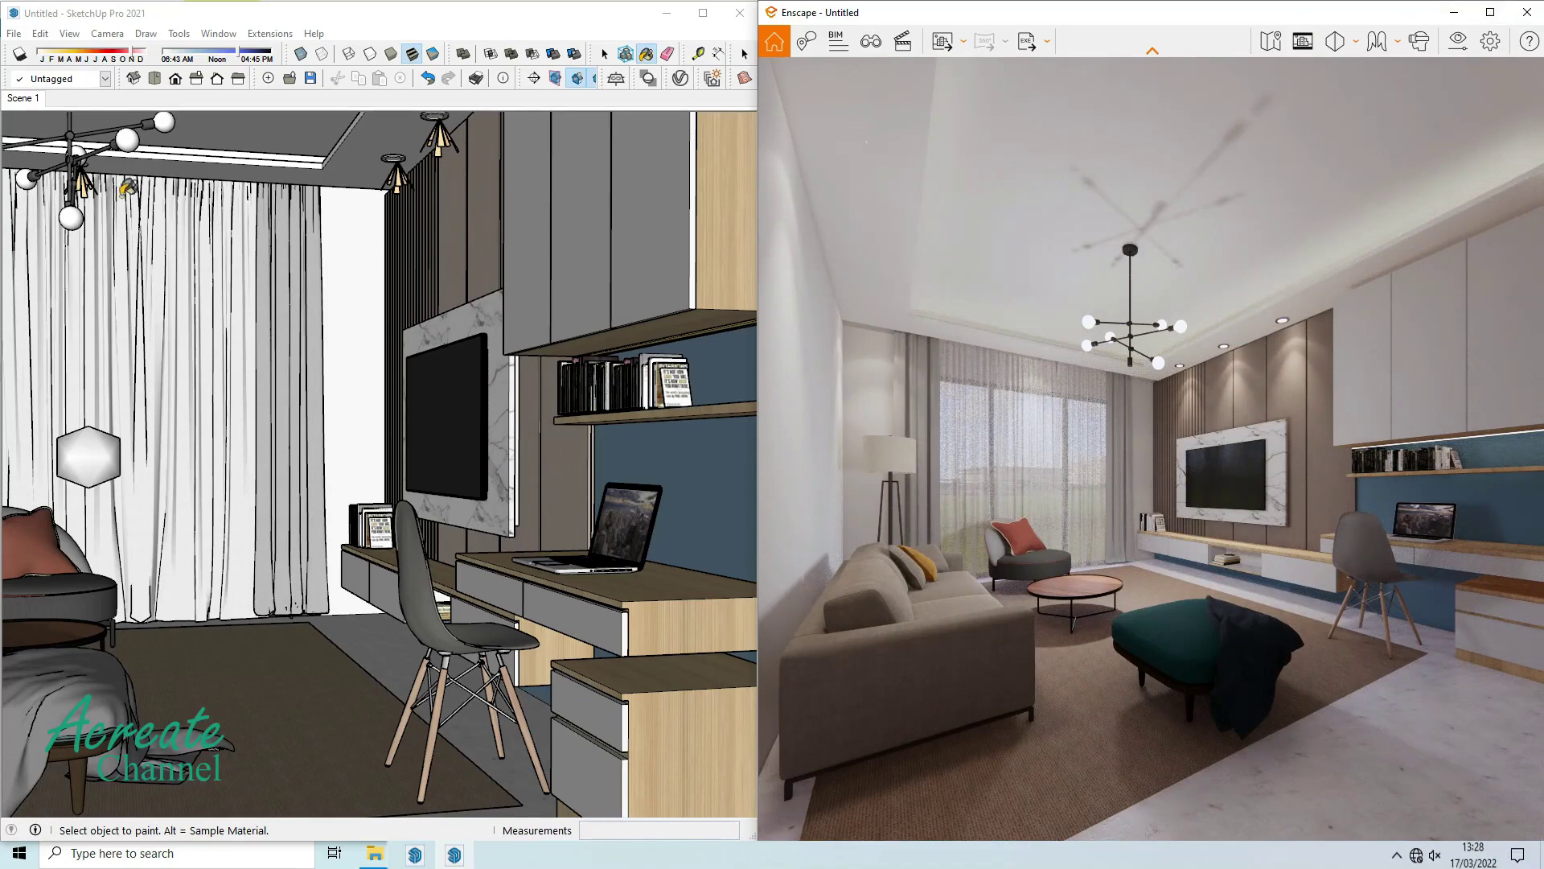
# Pan the SketchUp view up to the ceiling strip and sample its light 1 material.
pyautogui.click(103, 103)
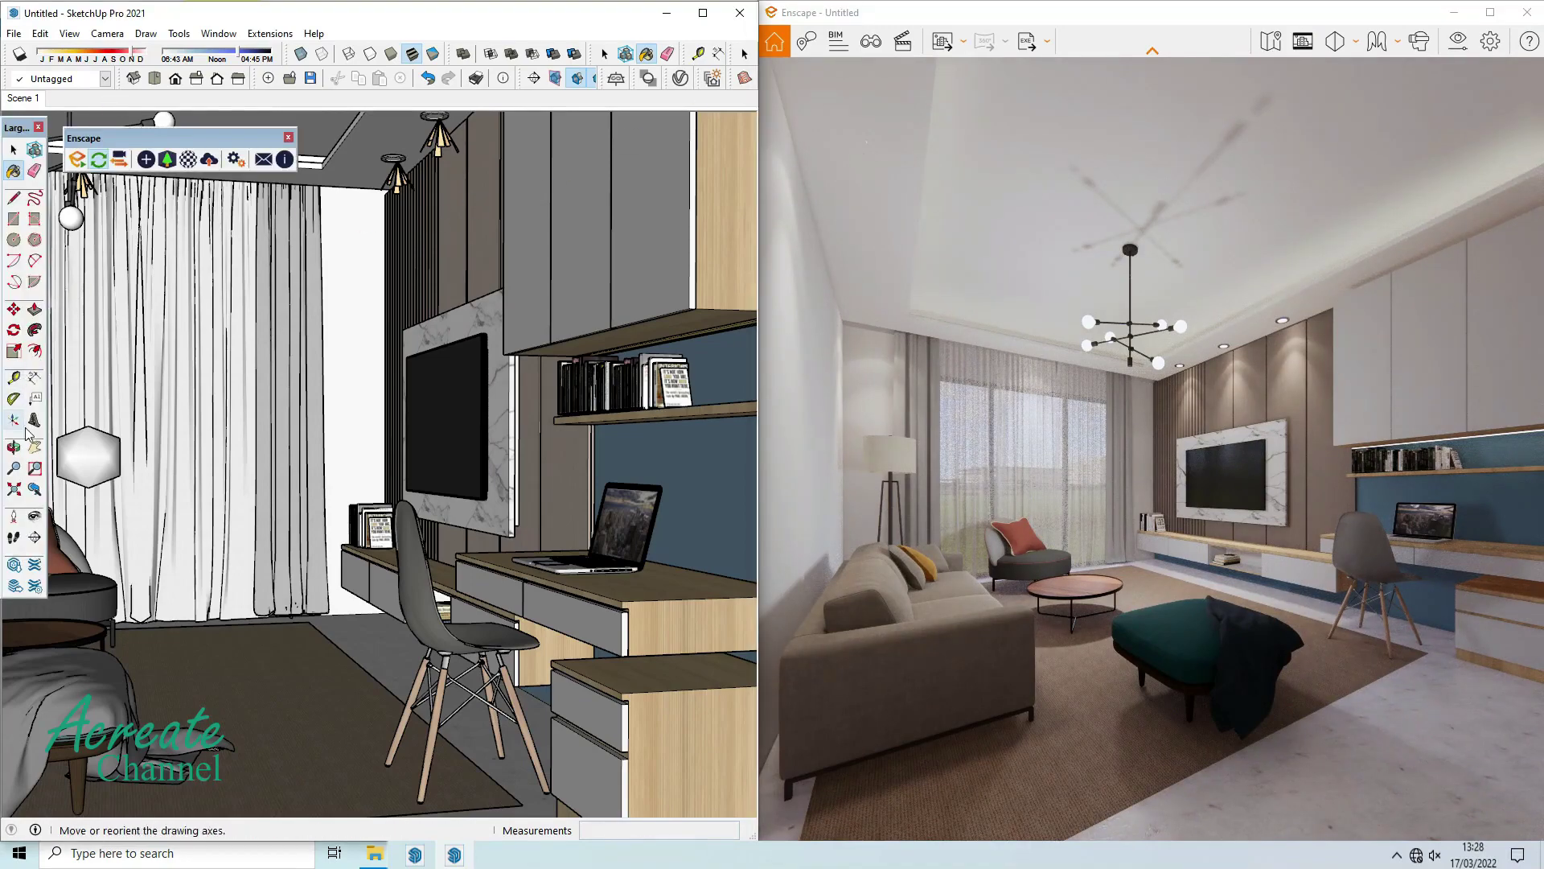
pyautogui.click(35, 446)
pyautogui.moveTo(403, 235); pyautogui.dragTo(497, 390)
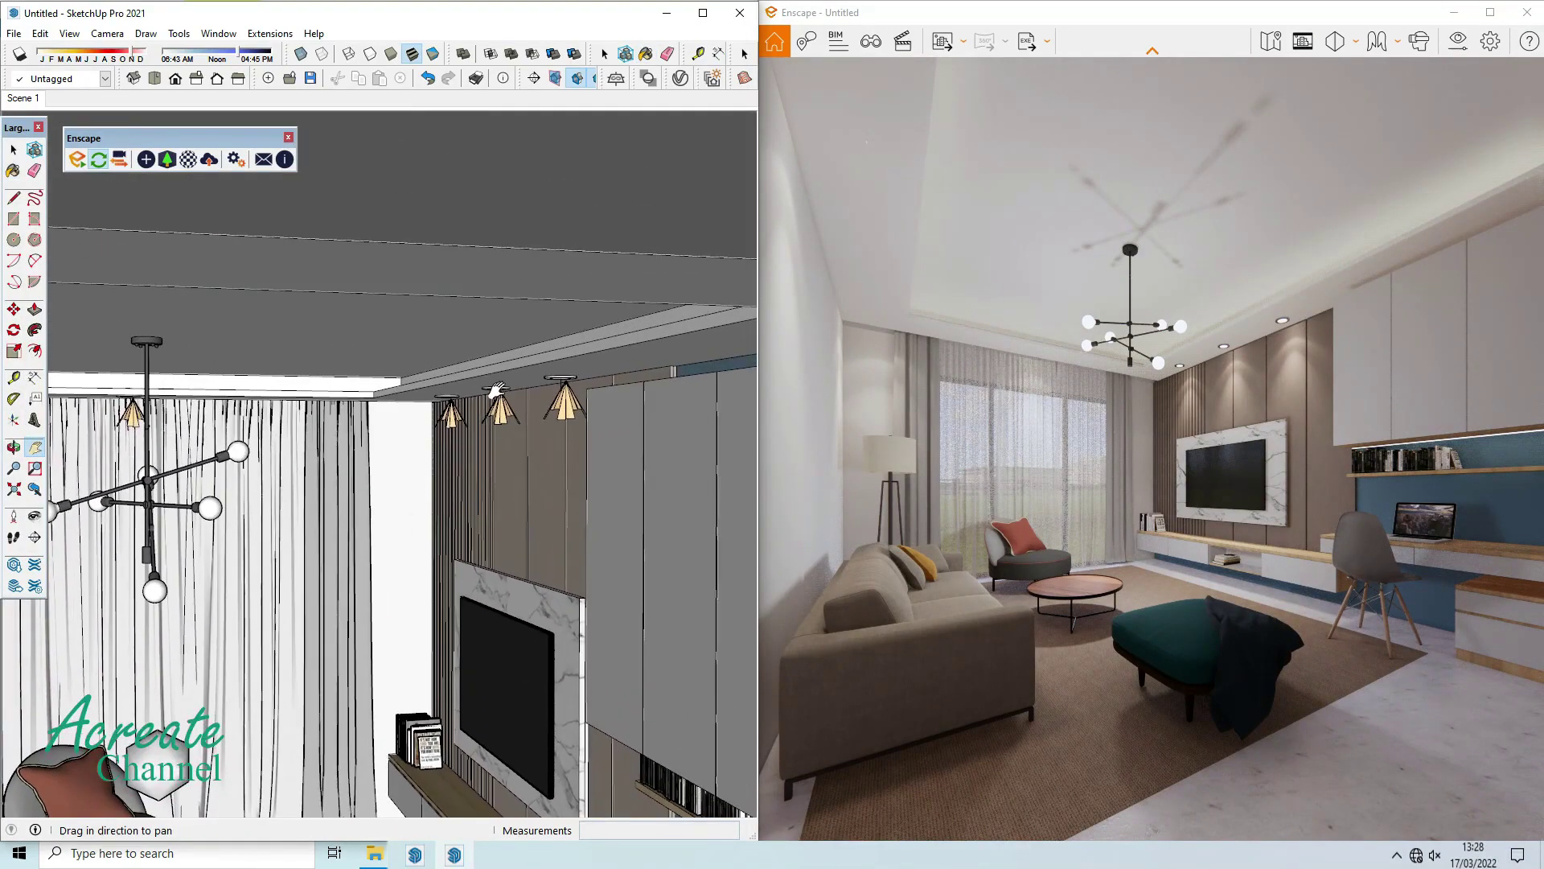
pyautogui.moveTo(506, 326); pyautogui.dragTo(482, 463)
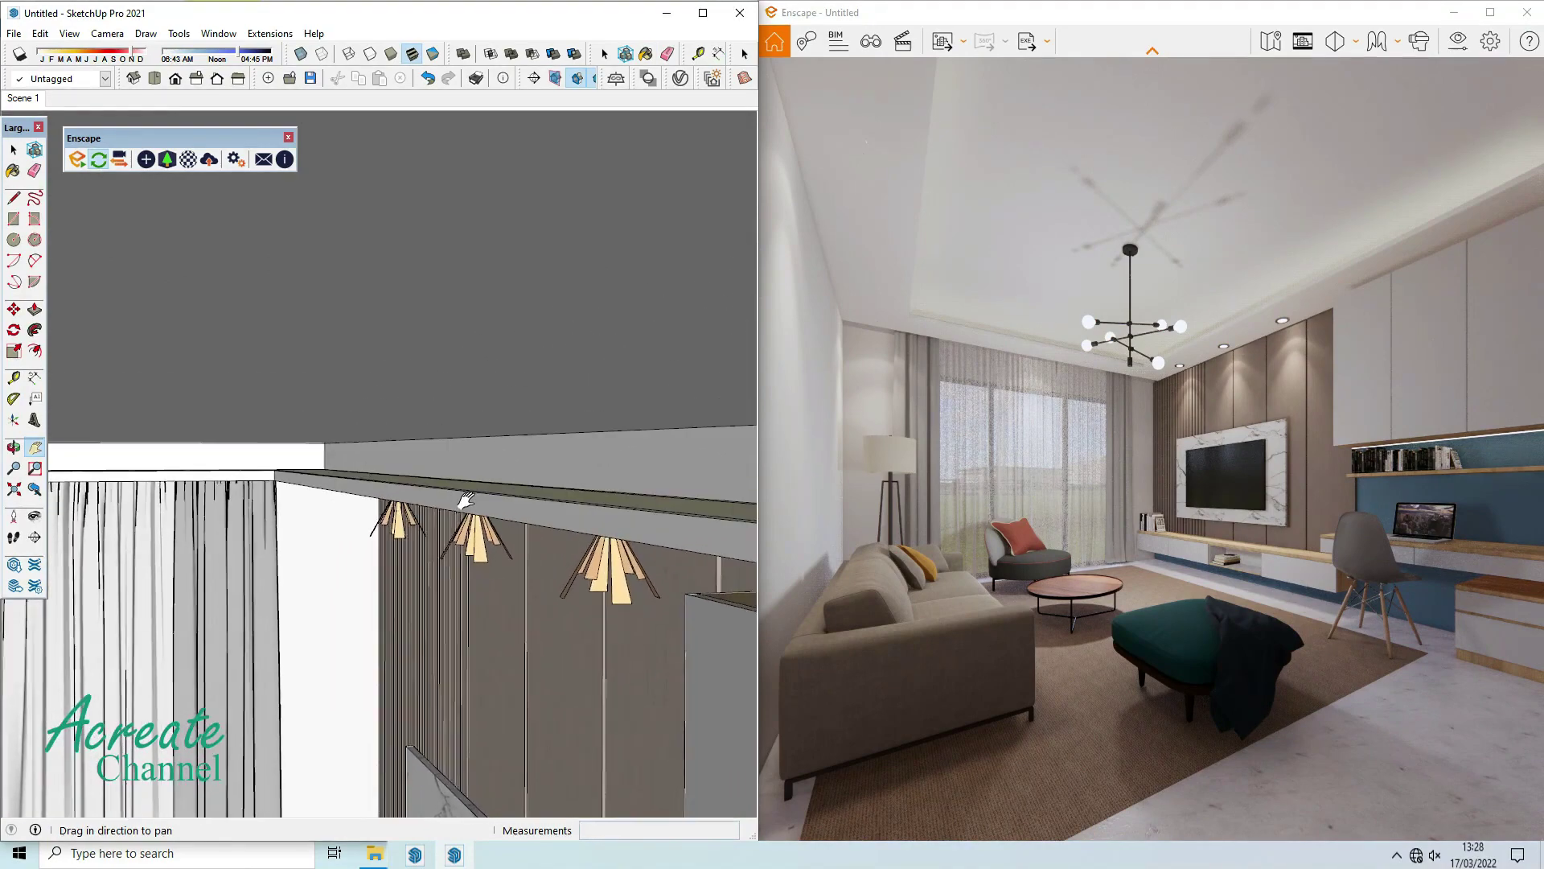
pyautogui.press('b')
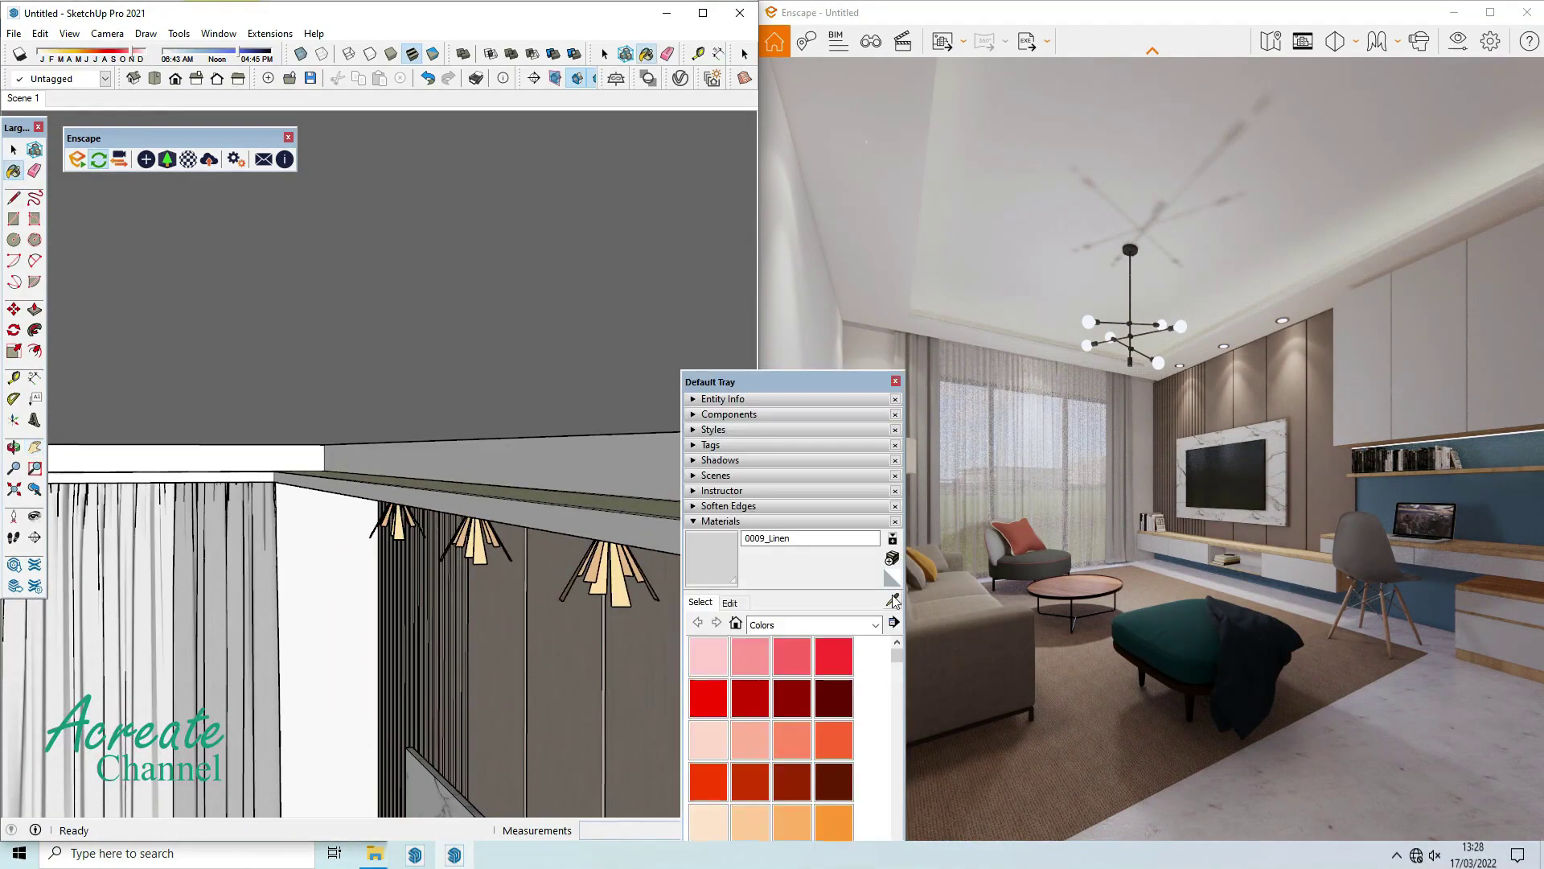
pyautogui.click(892, 600)
pyautogui.click(636, 504)
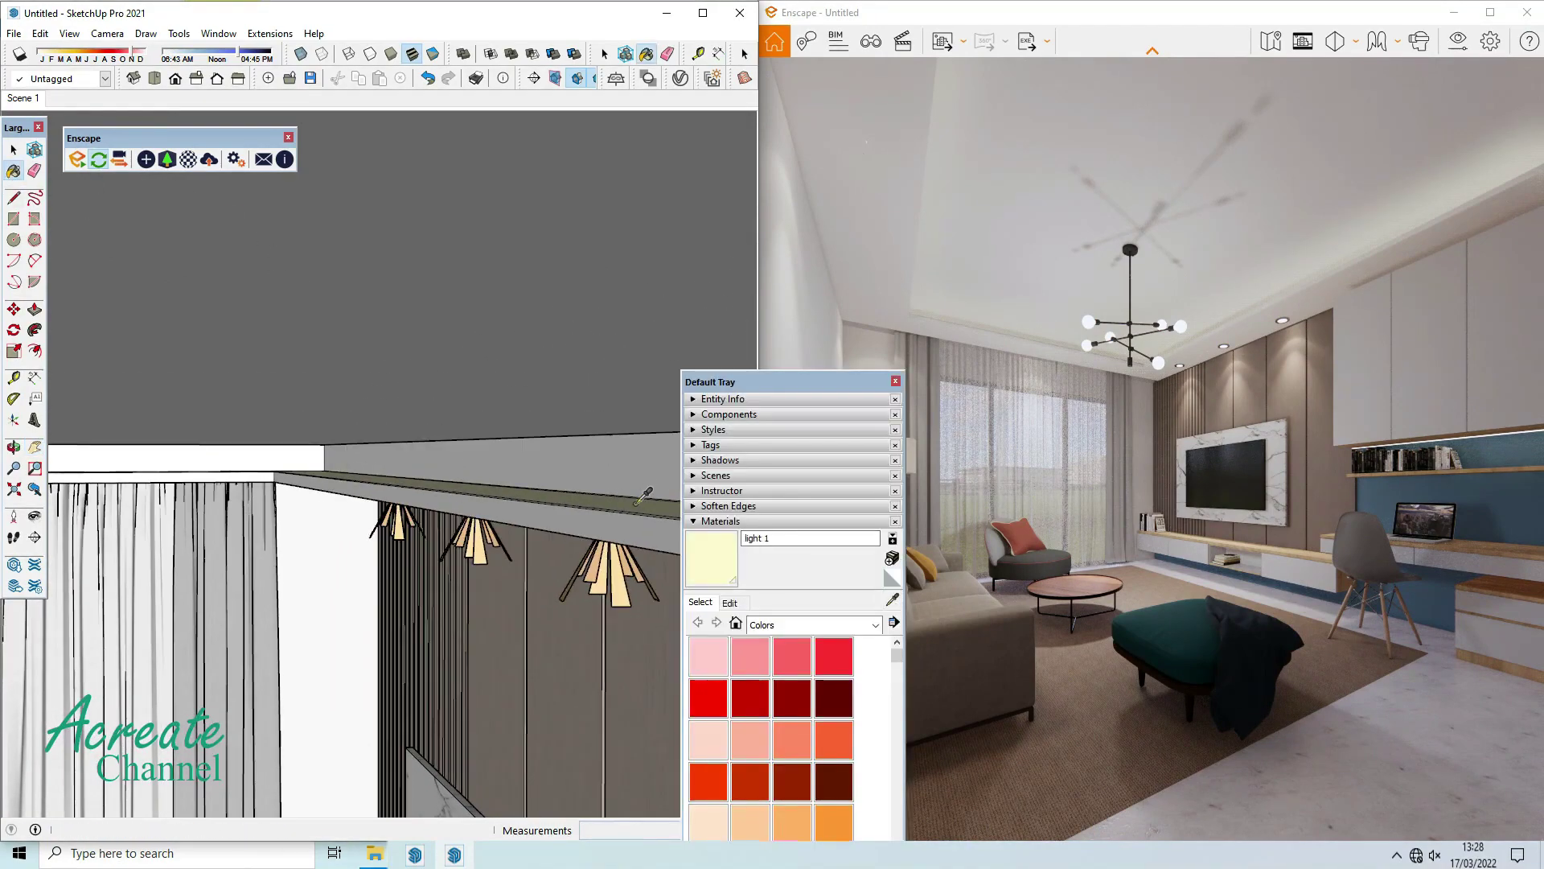
# In Enscape Materials, raise light 1's luminance and set its albedo colour to #FFFFFF.
pyautogui.click(187, 164)
pyautogui.moveTo(452, 570); pyautogui.dragTo(472, 571)
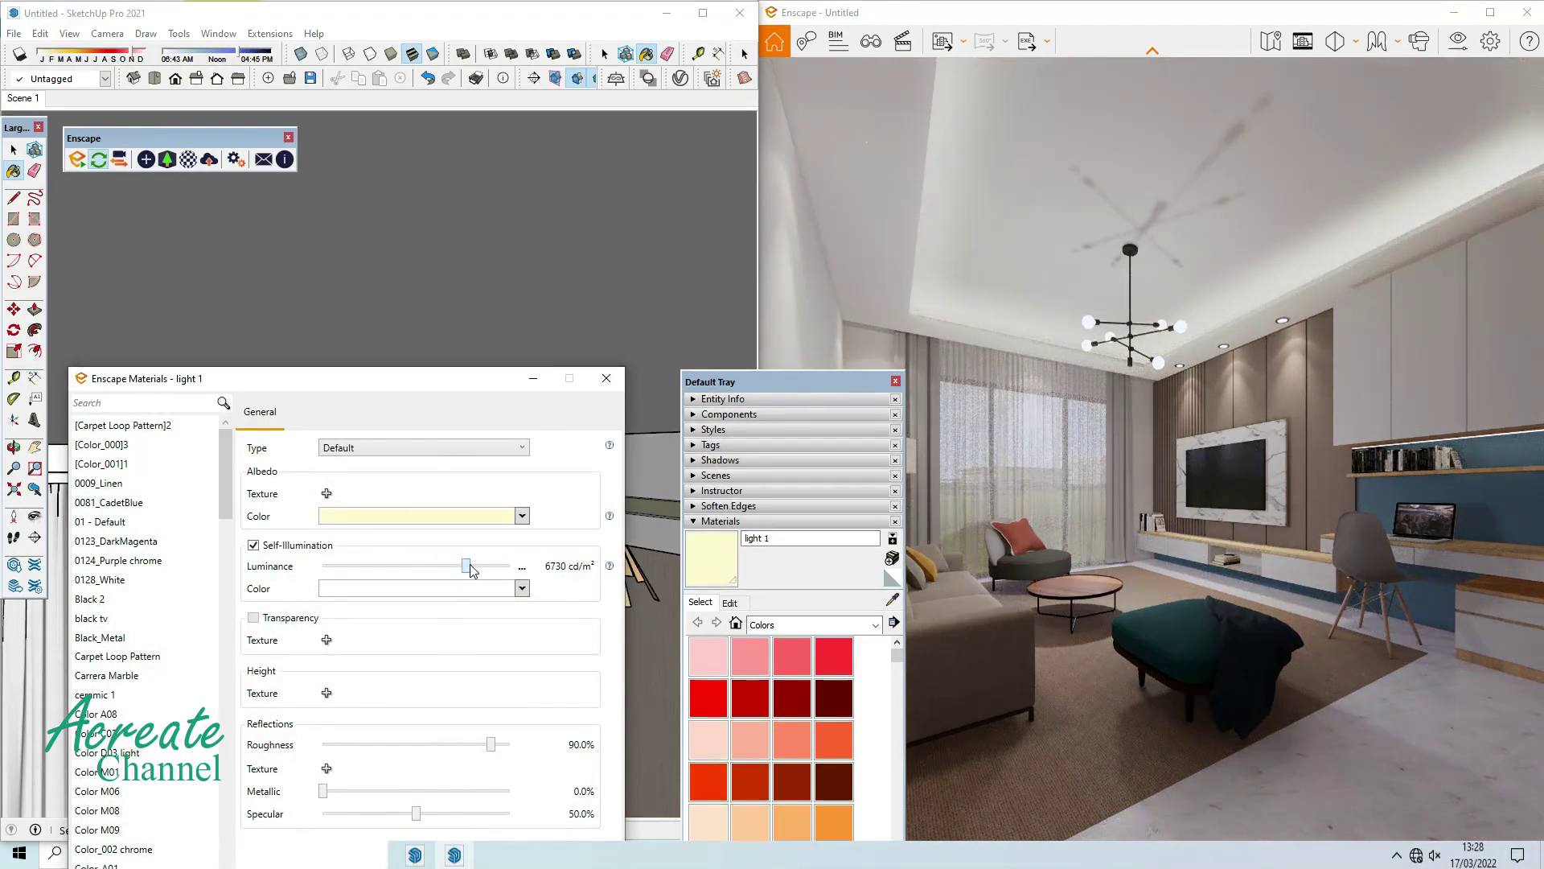
pyautogui.moveTo(467, 569); pyautogui.dragTo(464, 568)
pyautogui.click(522, 516)
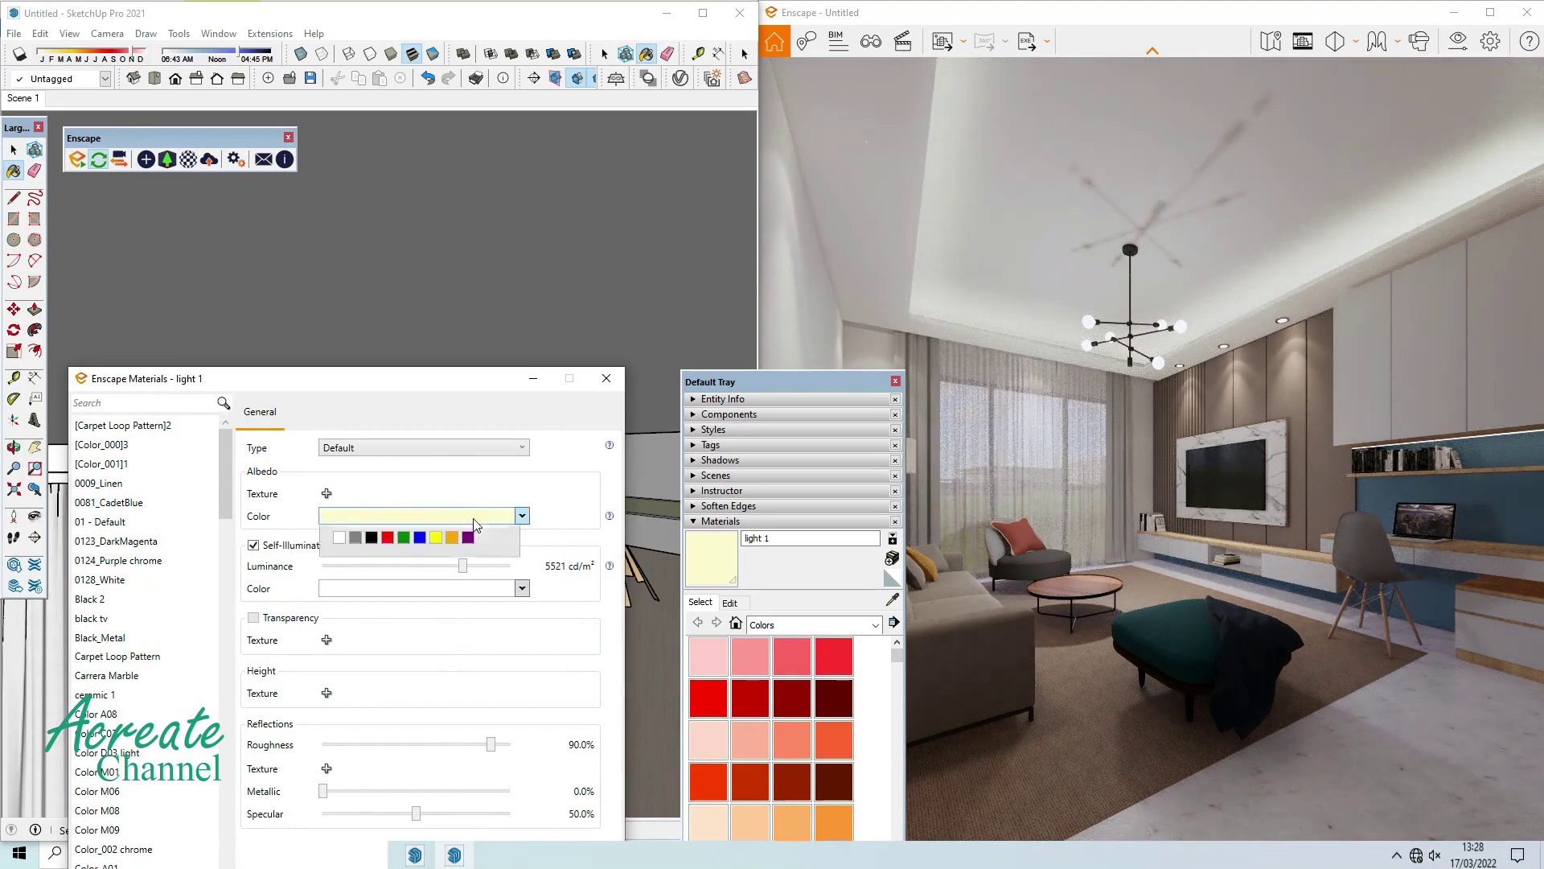
pyautogui.click(407, 539)
pyautogui.click(348, 568)
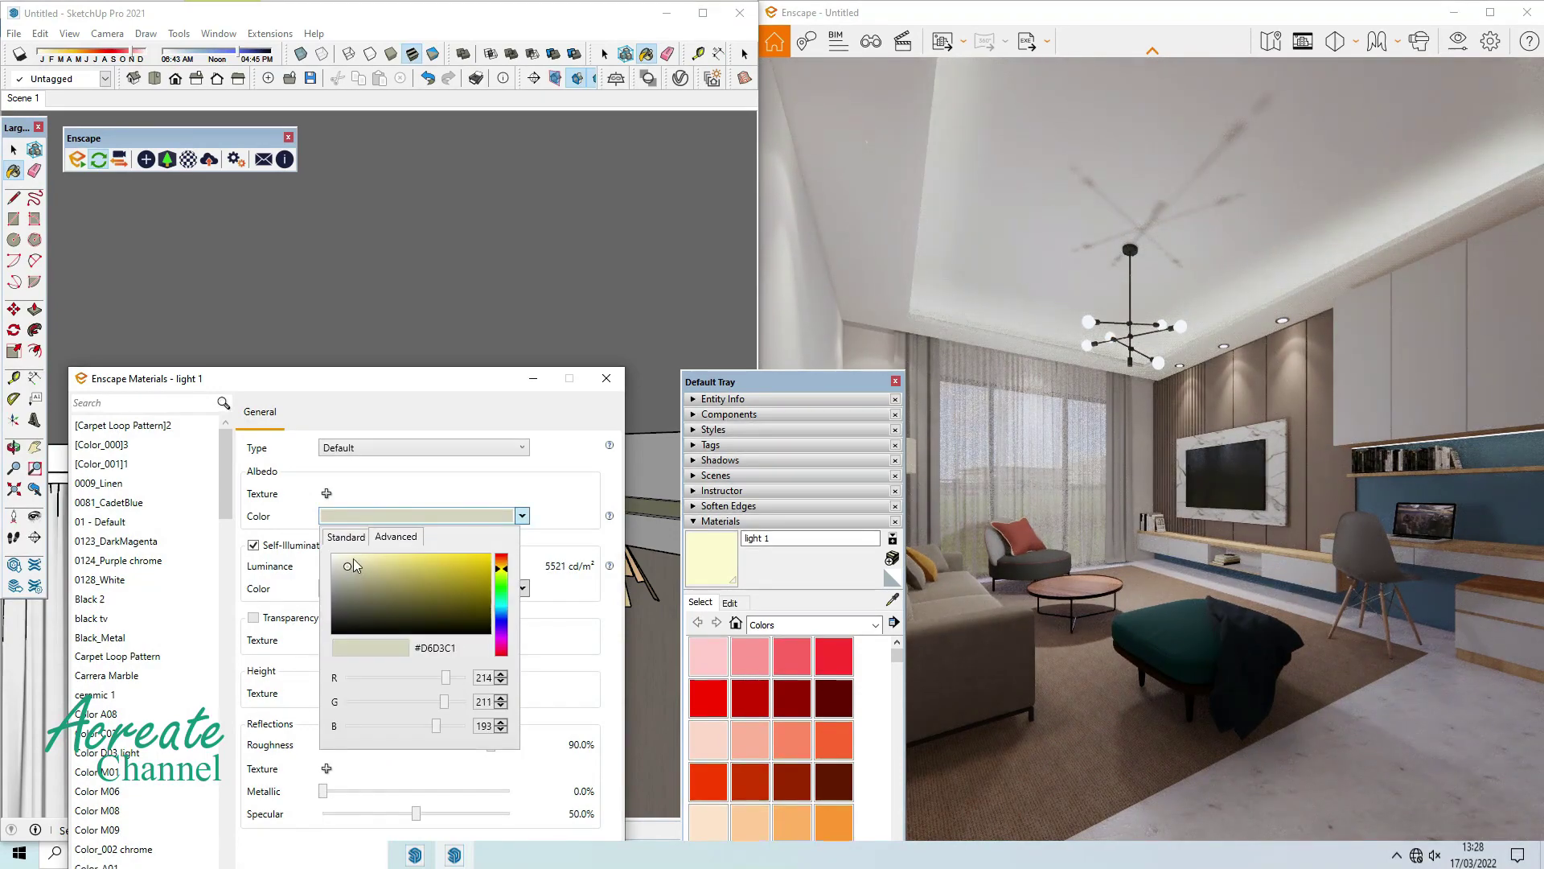
pyautogui.moveTo(351, 569); pyautogui.dragTo(324, 553)
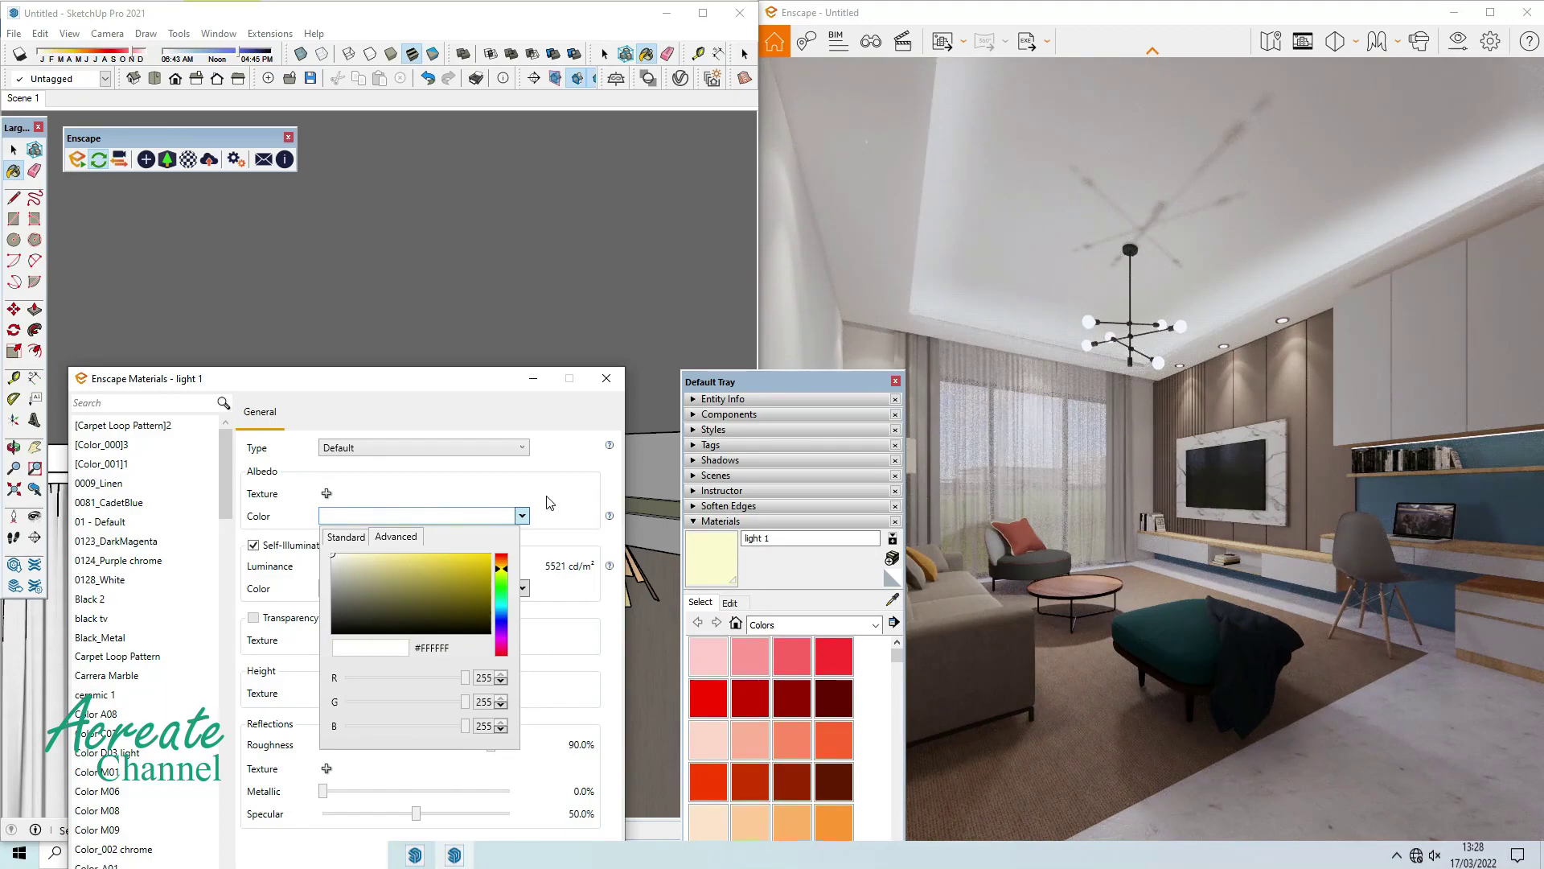
pyautogui.click(487, 515)
# Raise light 1 luminance to 7809 cd/m², close the editors, and check the render full screen.
pyautogui.moveTo(463, 568); pyautogui.dragTo(473, 572)
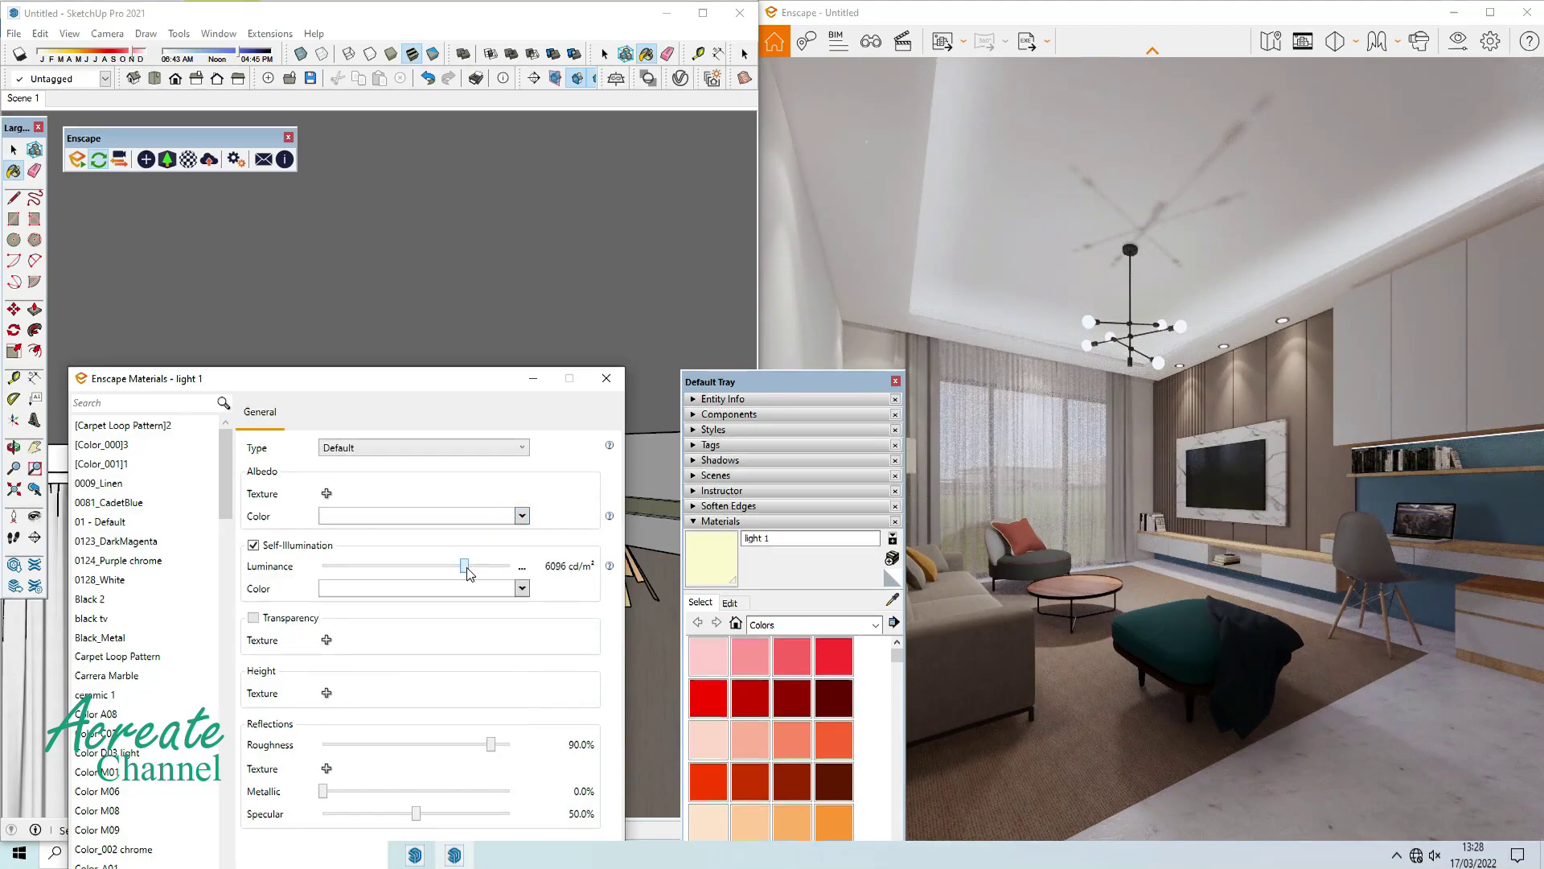
pyautogui.click(607, 379)
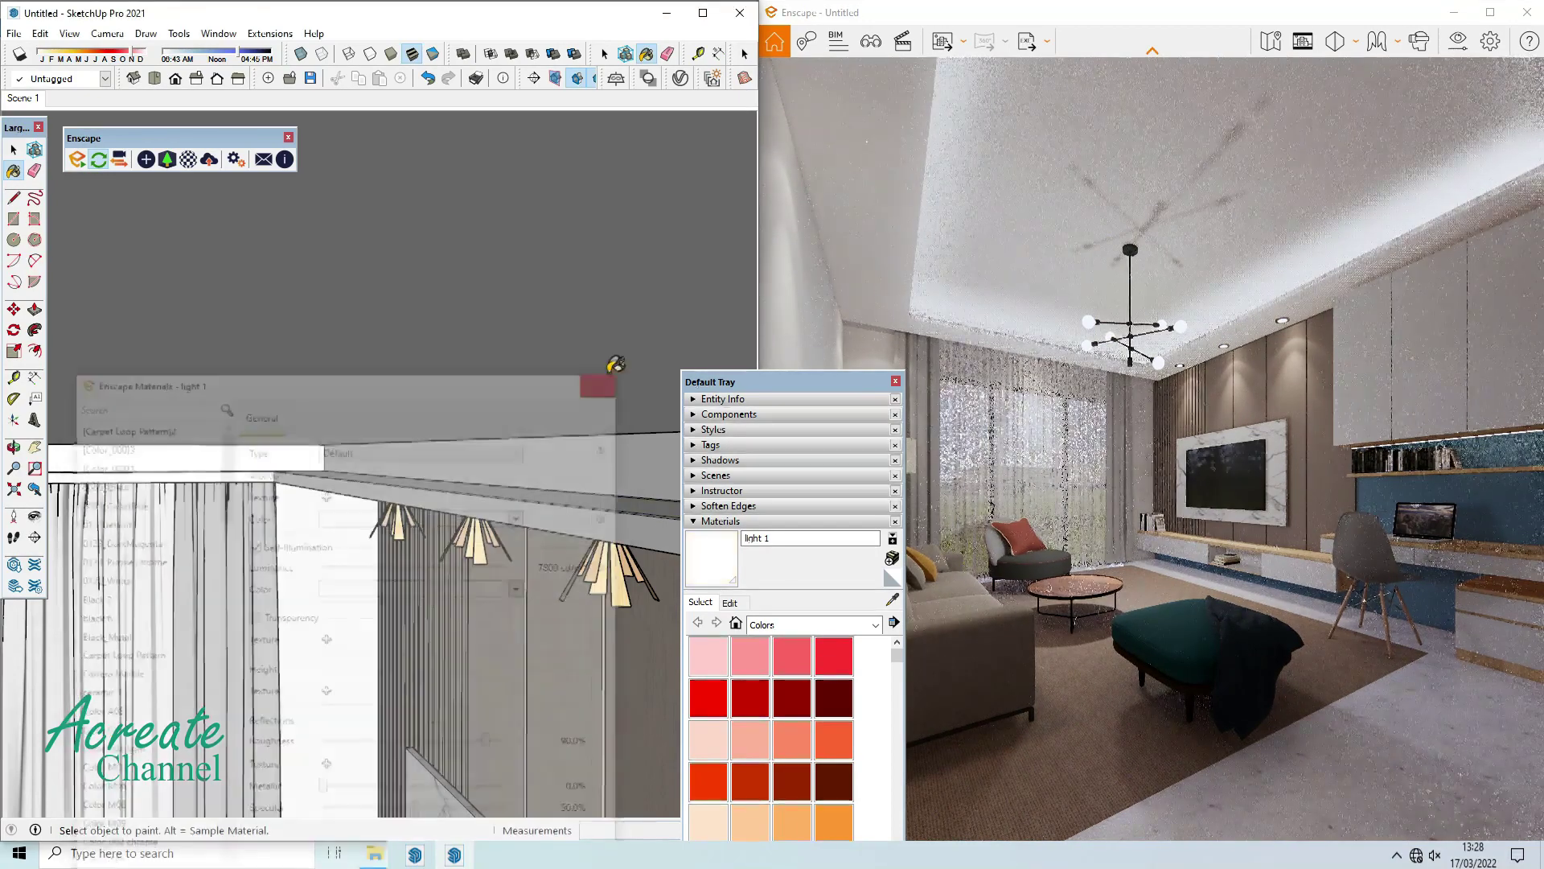
pyautogui.click(895, 381)
pyautogui.click(1491, 13)
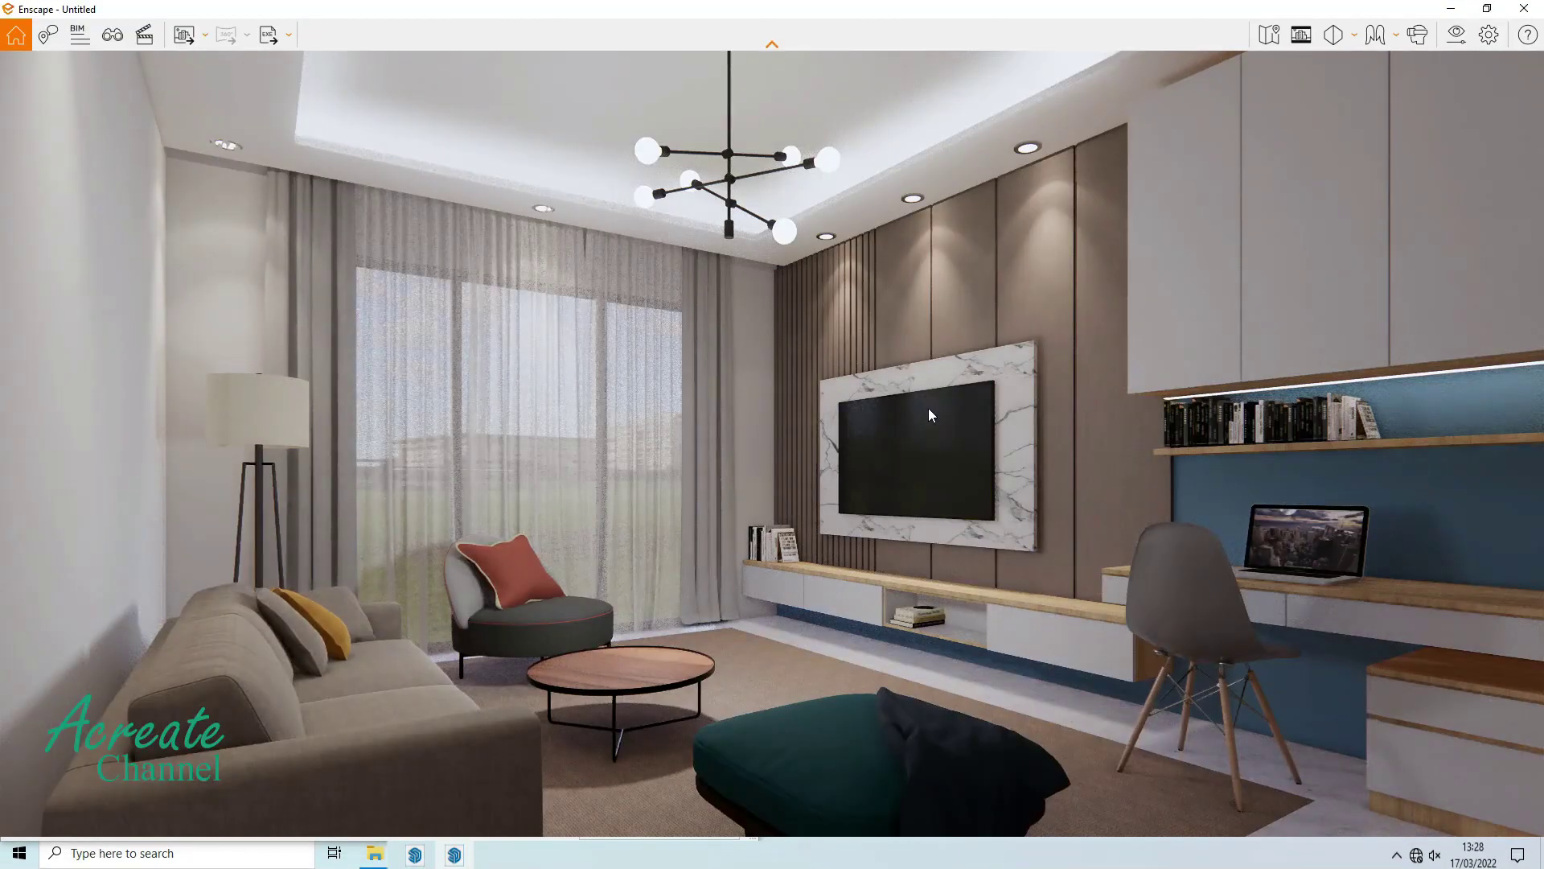
pyautogui.click(1487, 9)
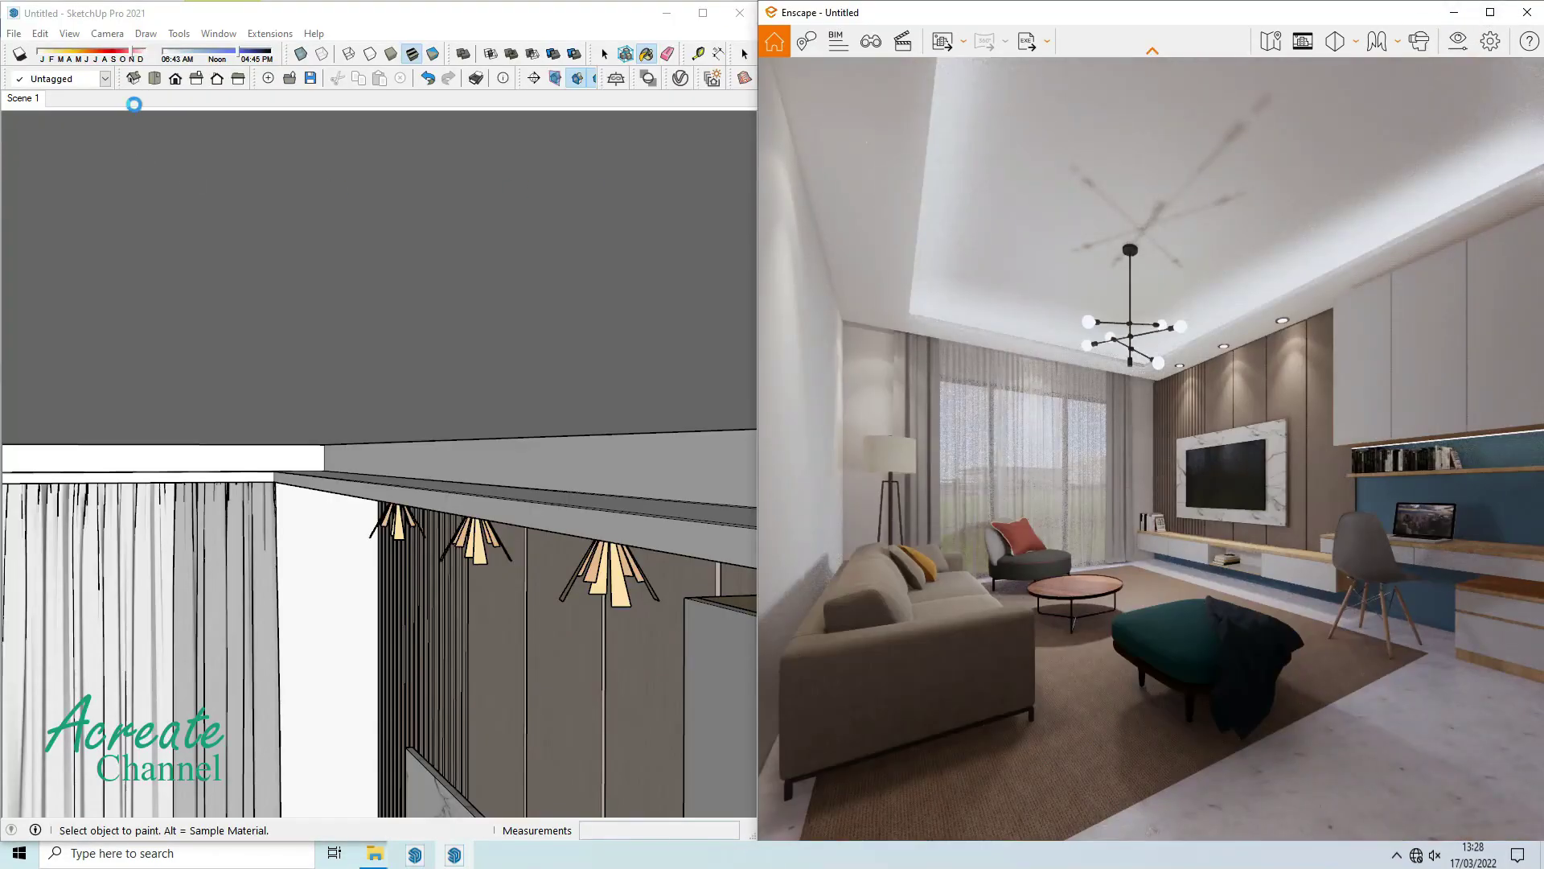
# Reopen light 1's Enscape material settings and lower its luminance to 2626 cd/m².
pyautogui.click(189, 161)
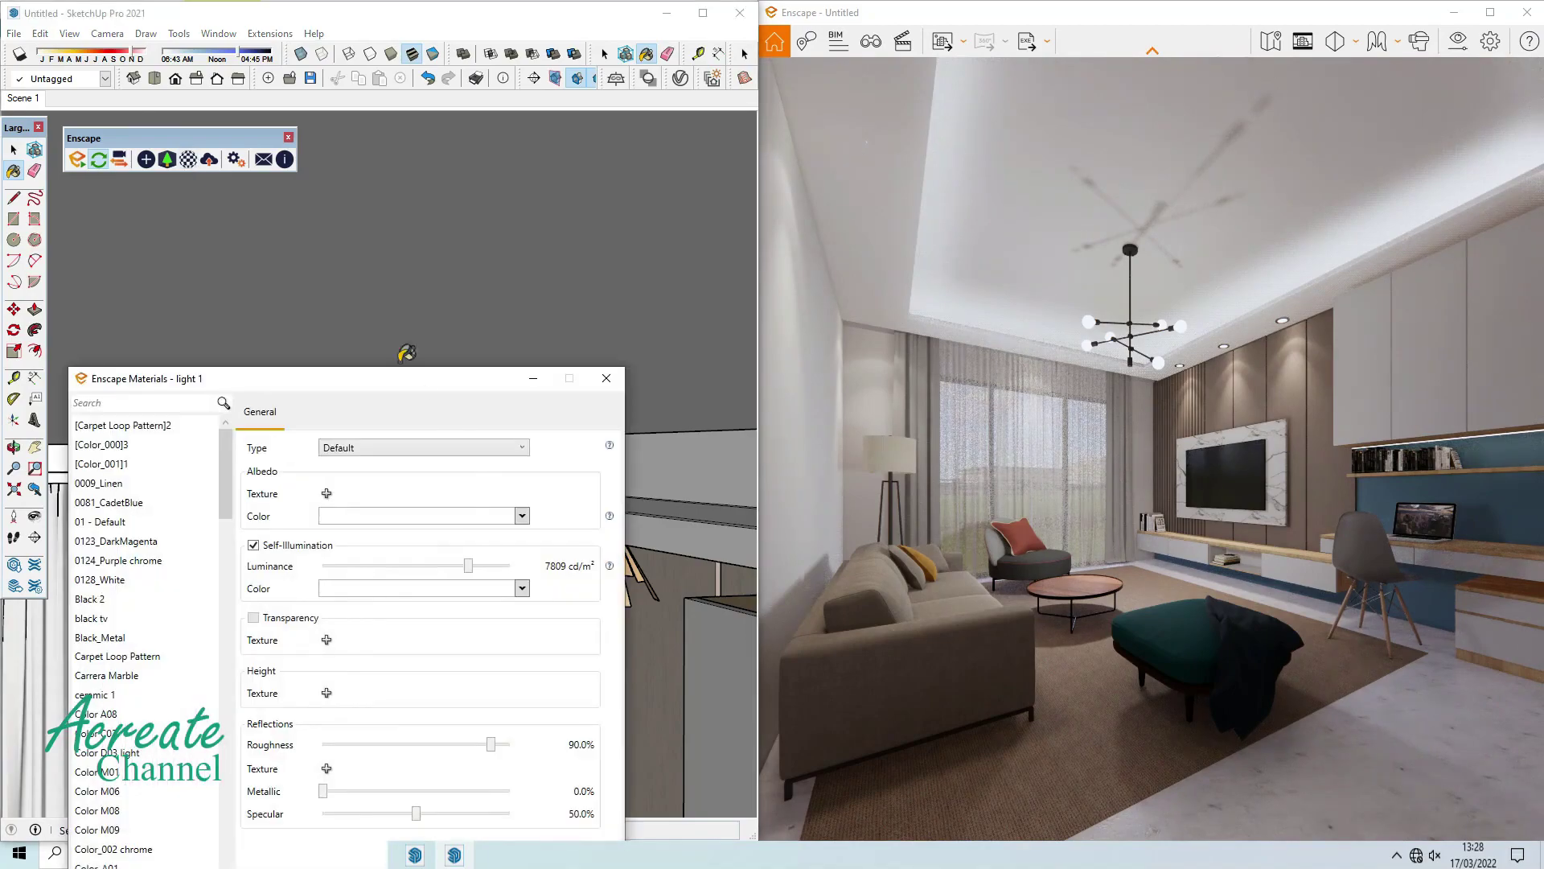
pyautogui.moveTo(469, 567); pyautogui.dragTo(452, 572)
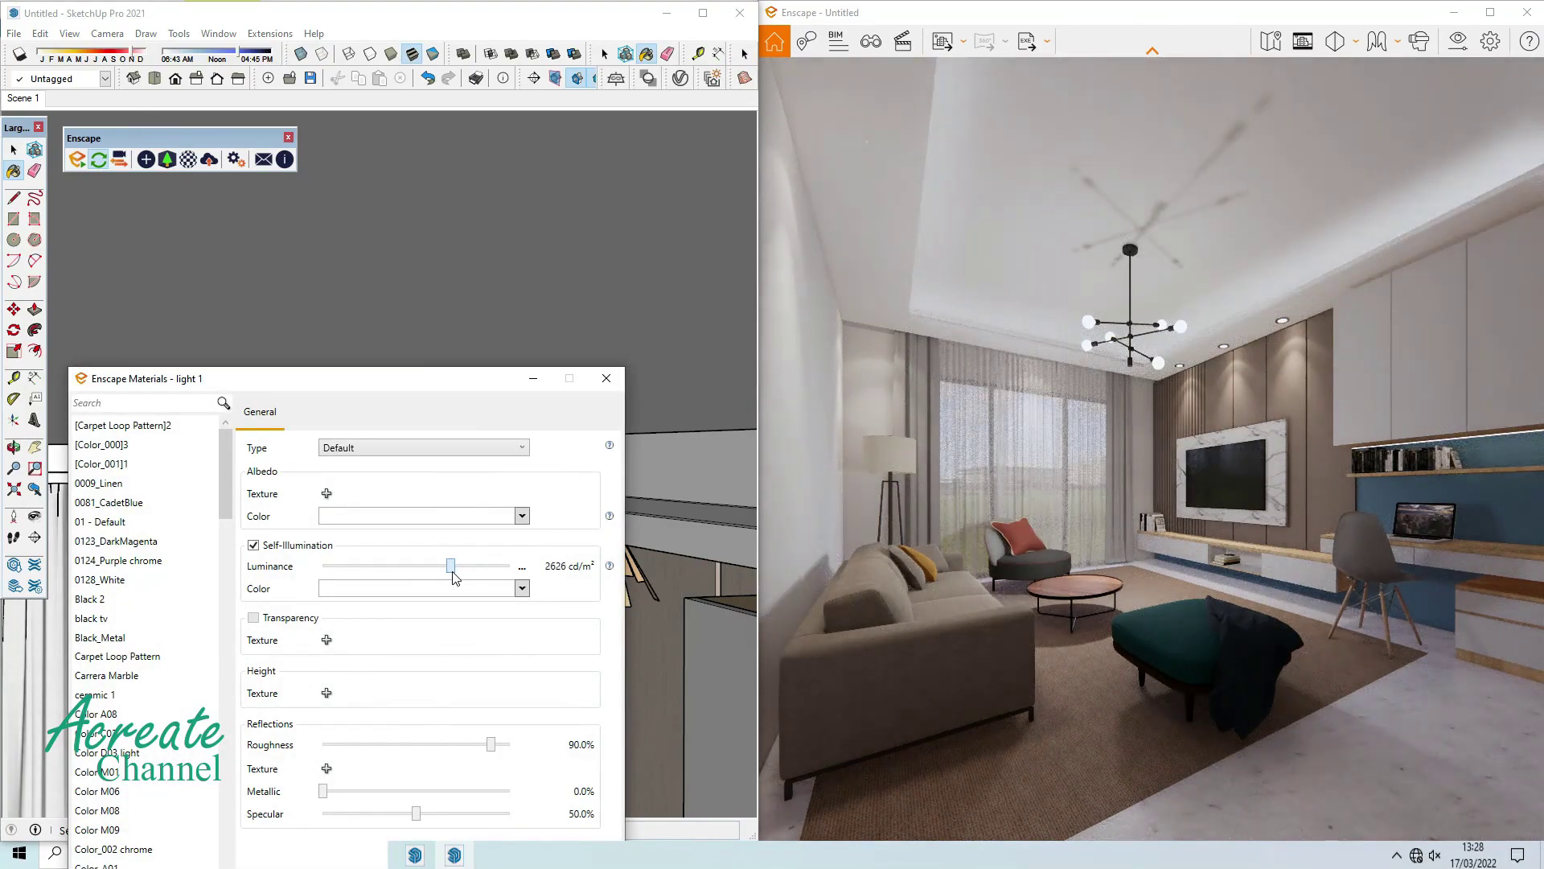
pyautogui.click(606, 378)
# Maximize the Enscape render and walk the camera left around the room.
pyautogui.doubleClick(1002, 12)
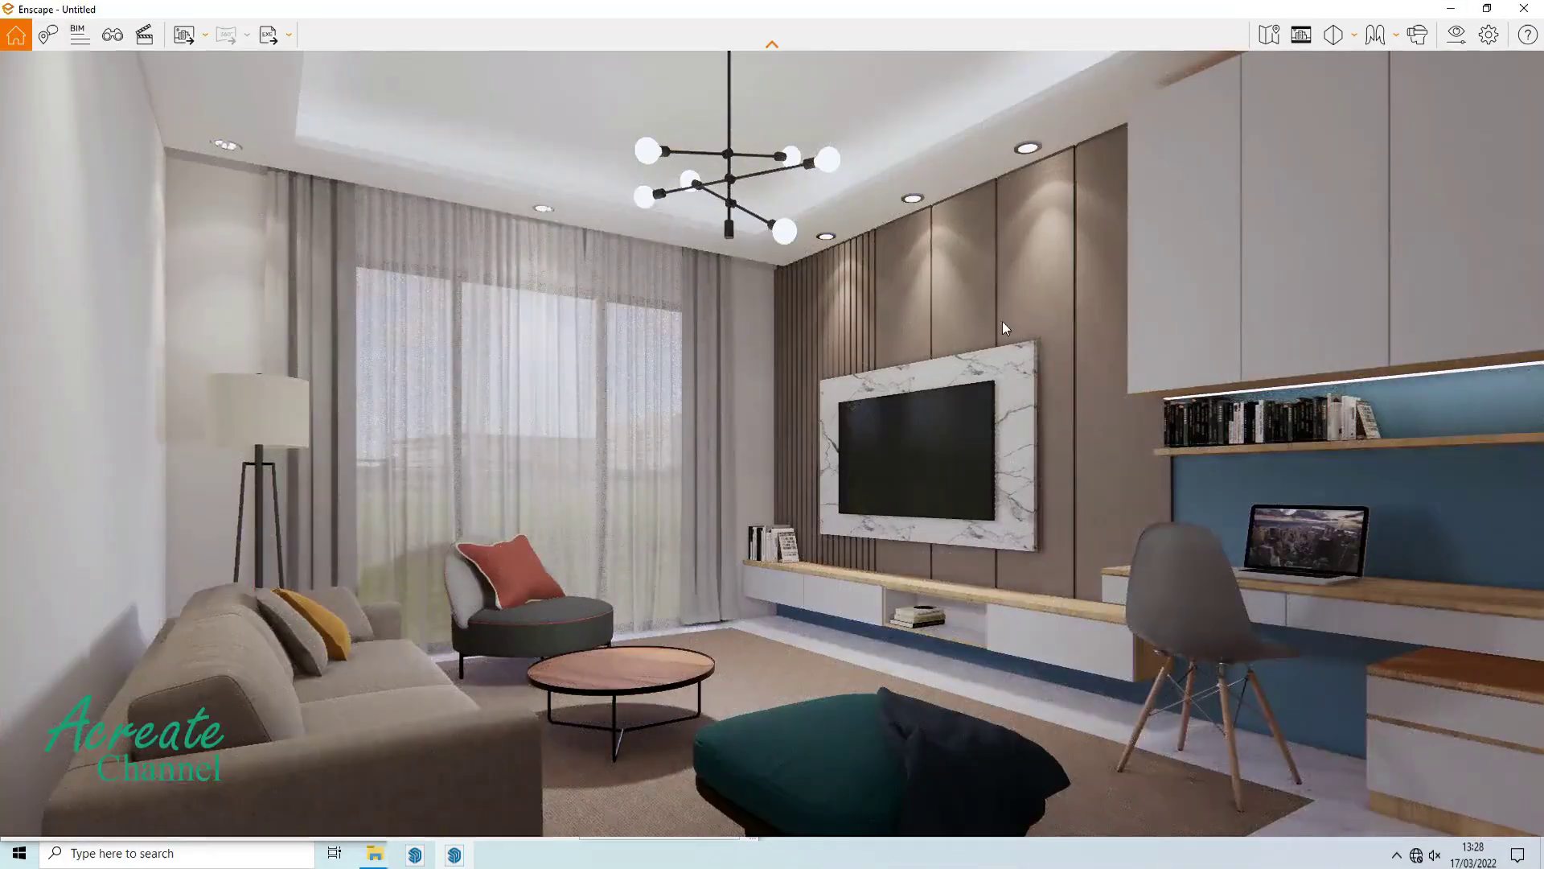
pyautogui.press('a')
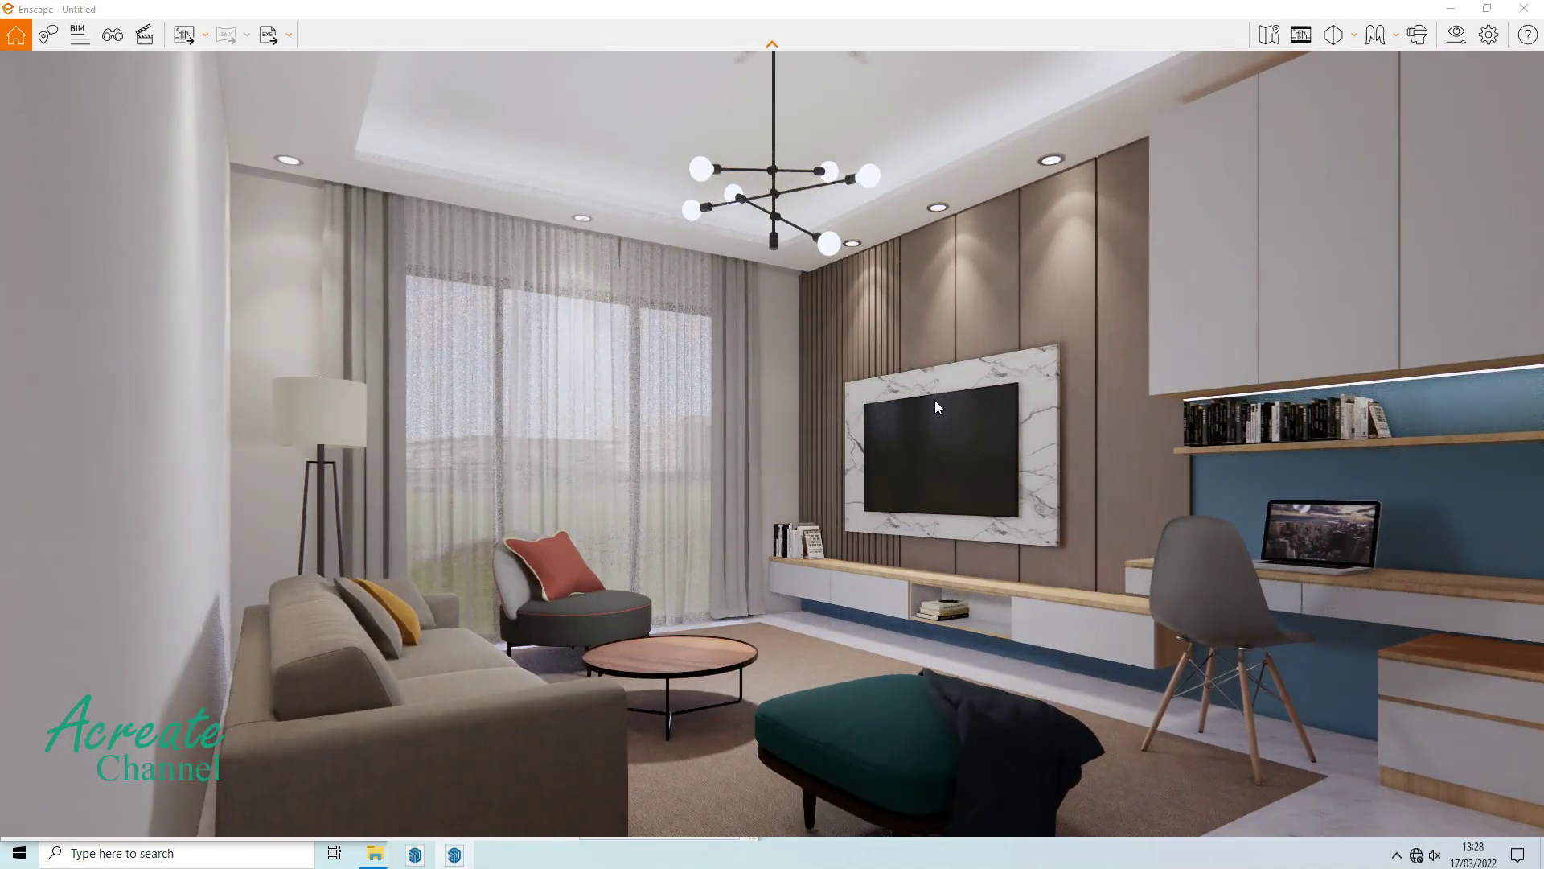
pyautogui.press('a')
pyautogui.press('a')
pyautogui.rightClick(934, 399)
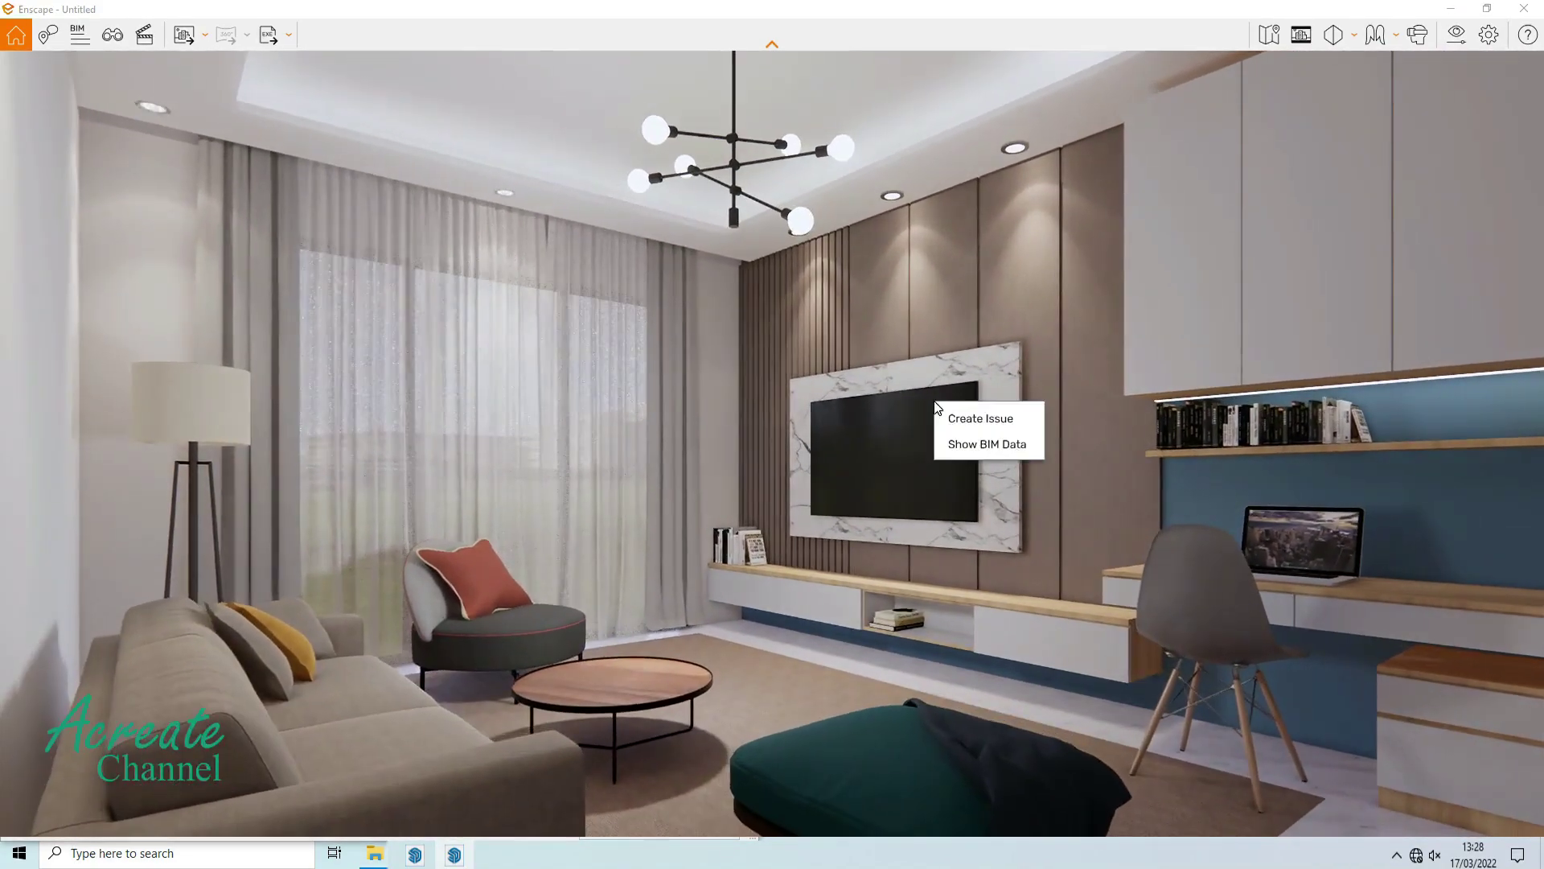
pyautogui.press('a')
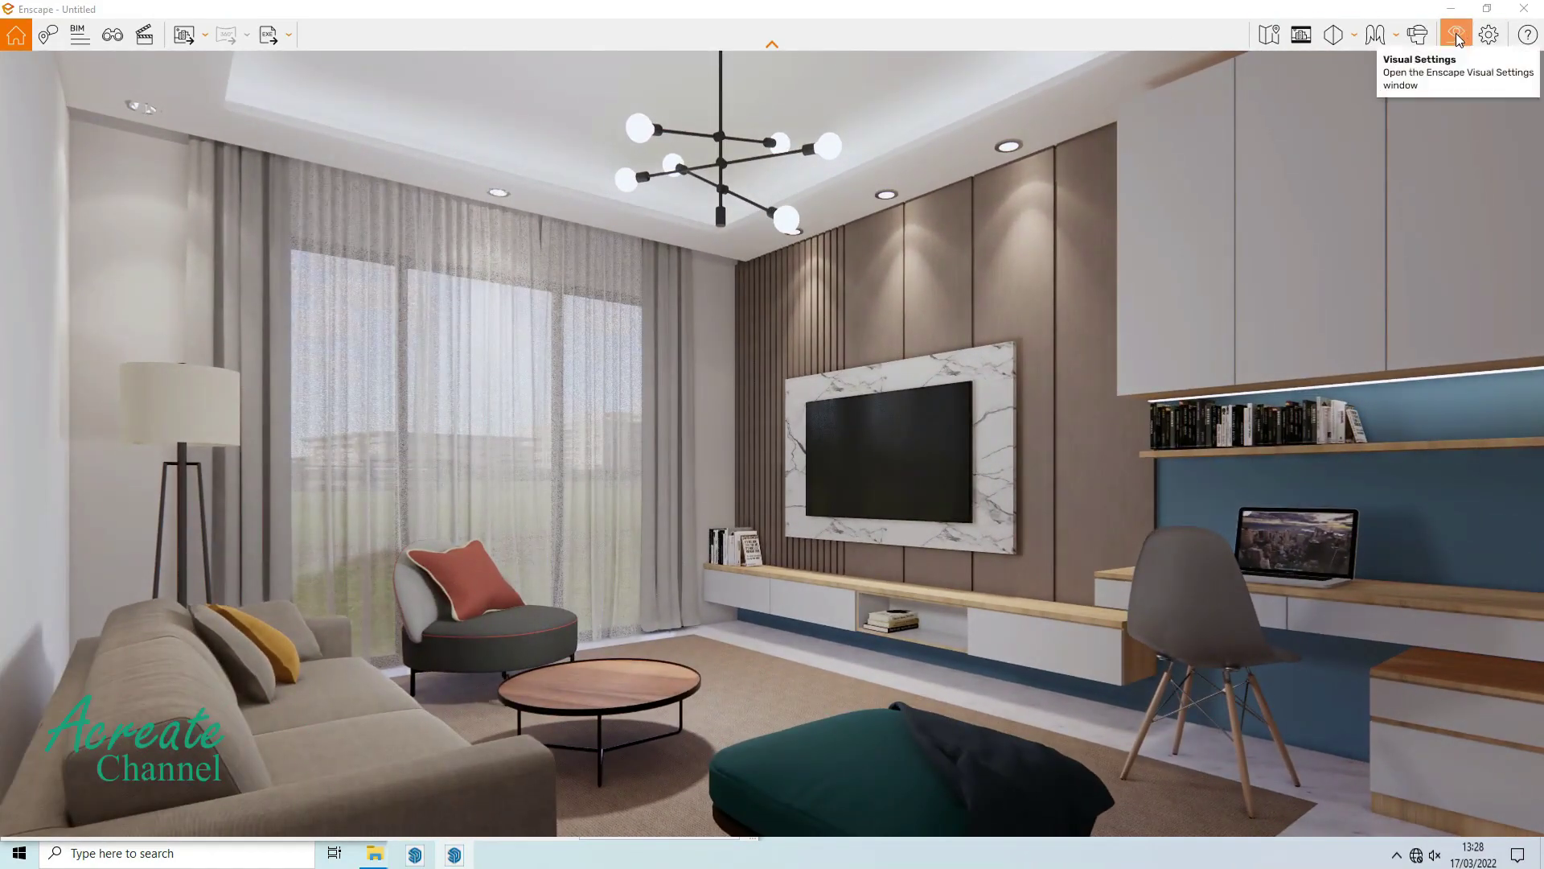
# Set exposure to 49%, colour temperature to 9,675 K and saturation to 109%.
pyautogui.click(1442, 42)
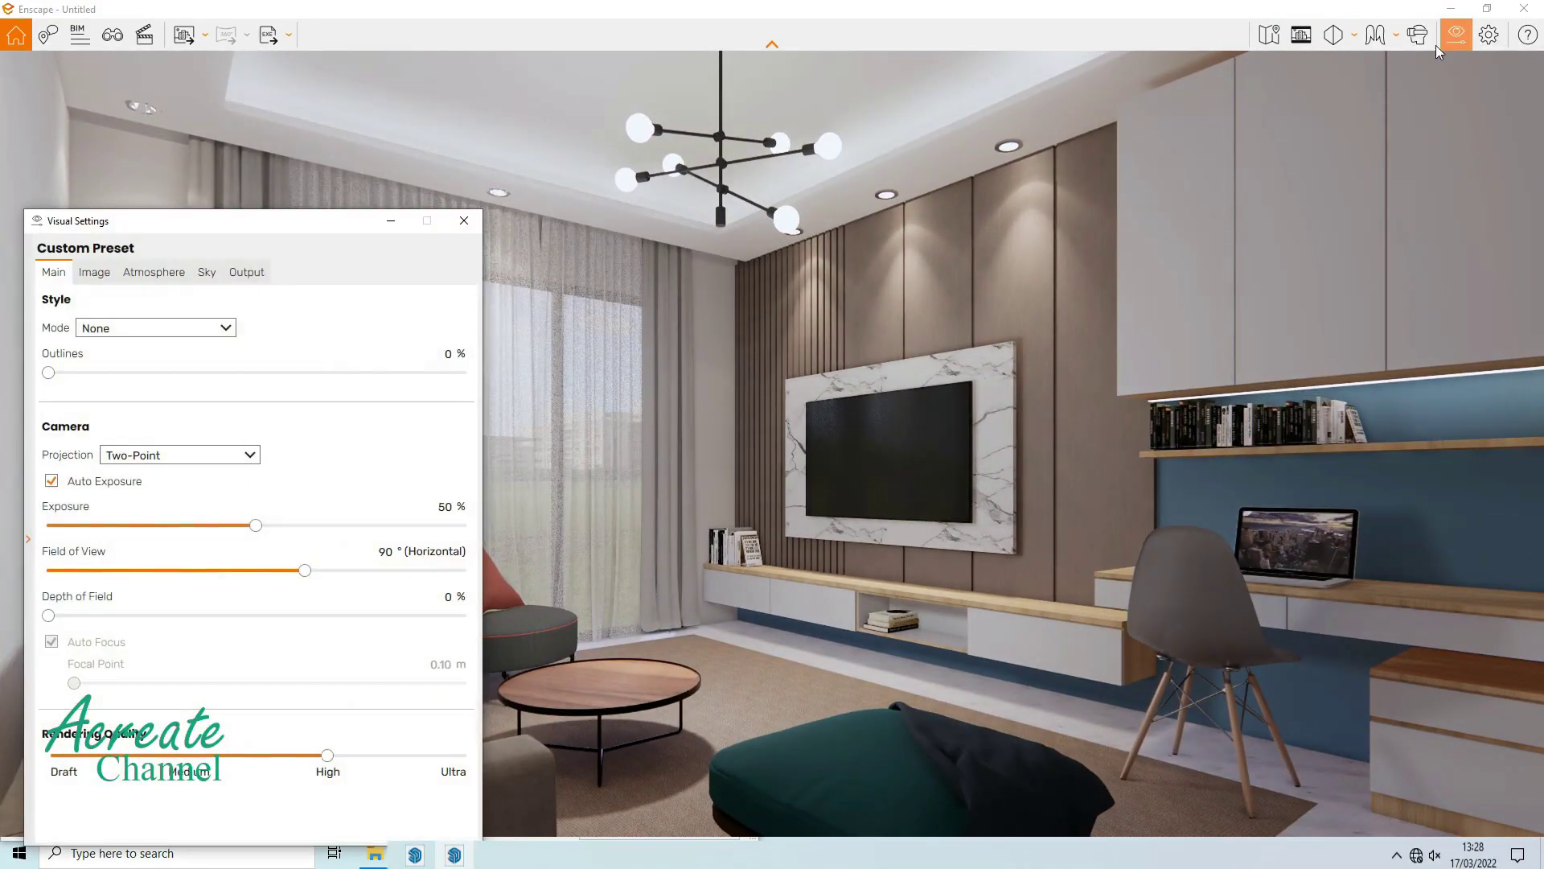
pyautogui.click(96, 273)
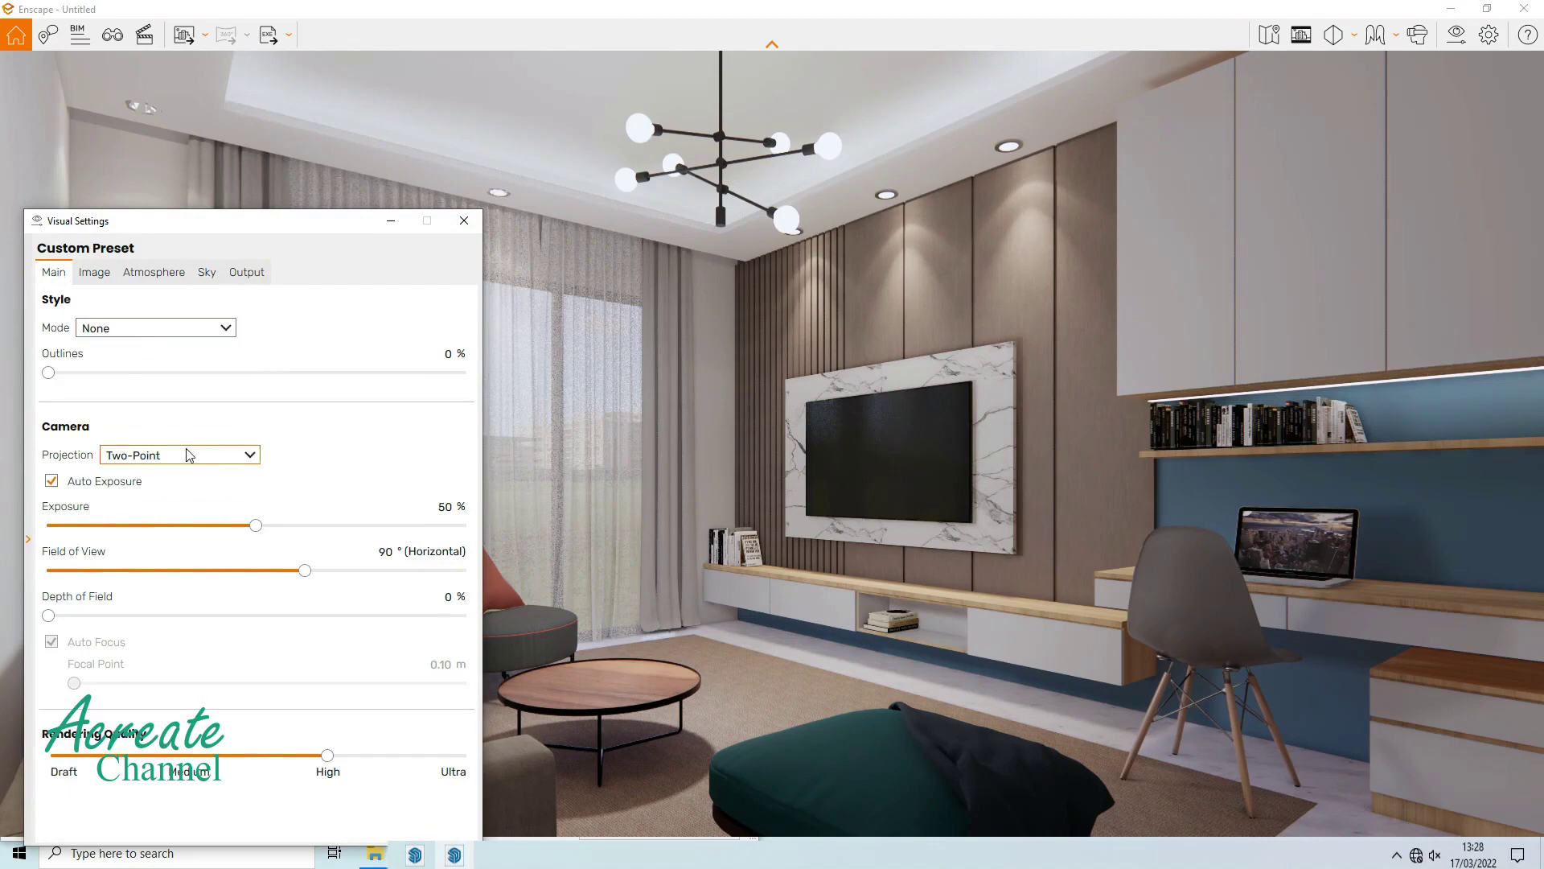
pyautogui.moveTo(254, 527)
pyautogui.mouseDown()
pyautogui.moveTo(286, 527)
pyautogui.moveTo(255, 534)
pyautogui.mouseUp()
pyautogui.click(95, 274)
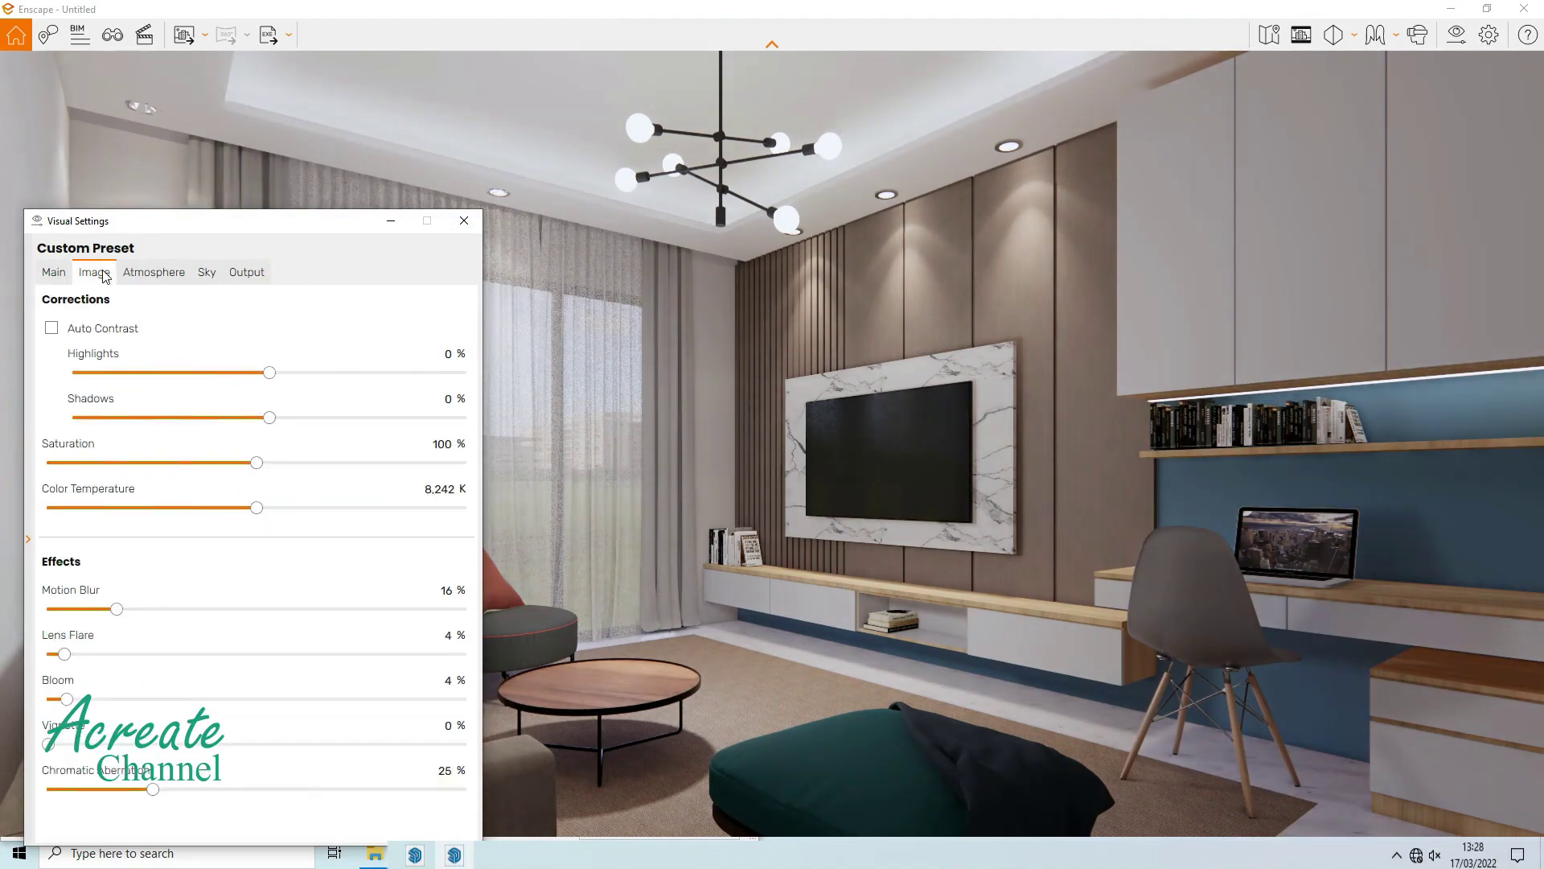
pyautogui.moveTo(275, 464)
pyautogui.mouseDown()
pyautogui.moveTo(305, 477)
pyautogui.moveTo(257, 483)
pyautogui.mouseUp()
pyautogui.moveTo(258, 462); pyautogui.dragTo(345, 471)
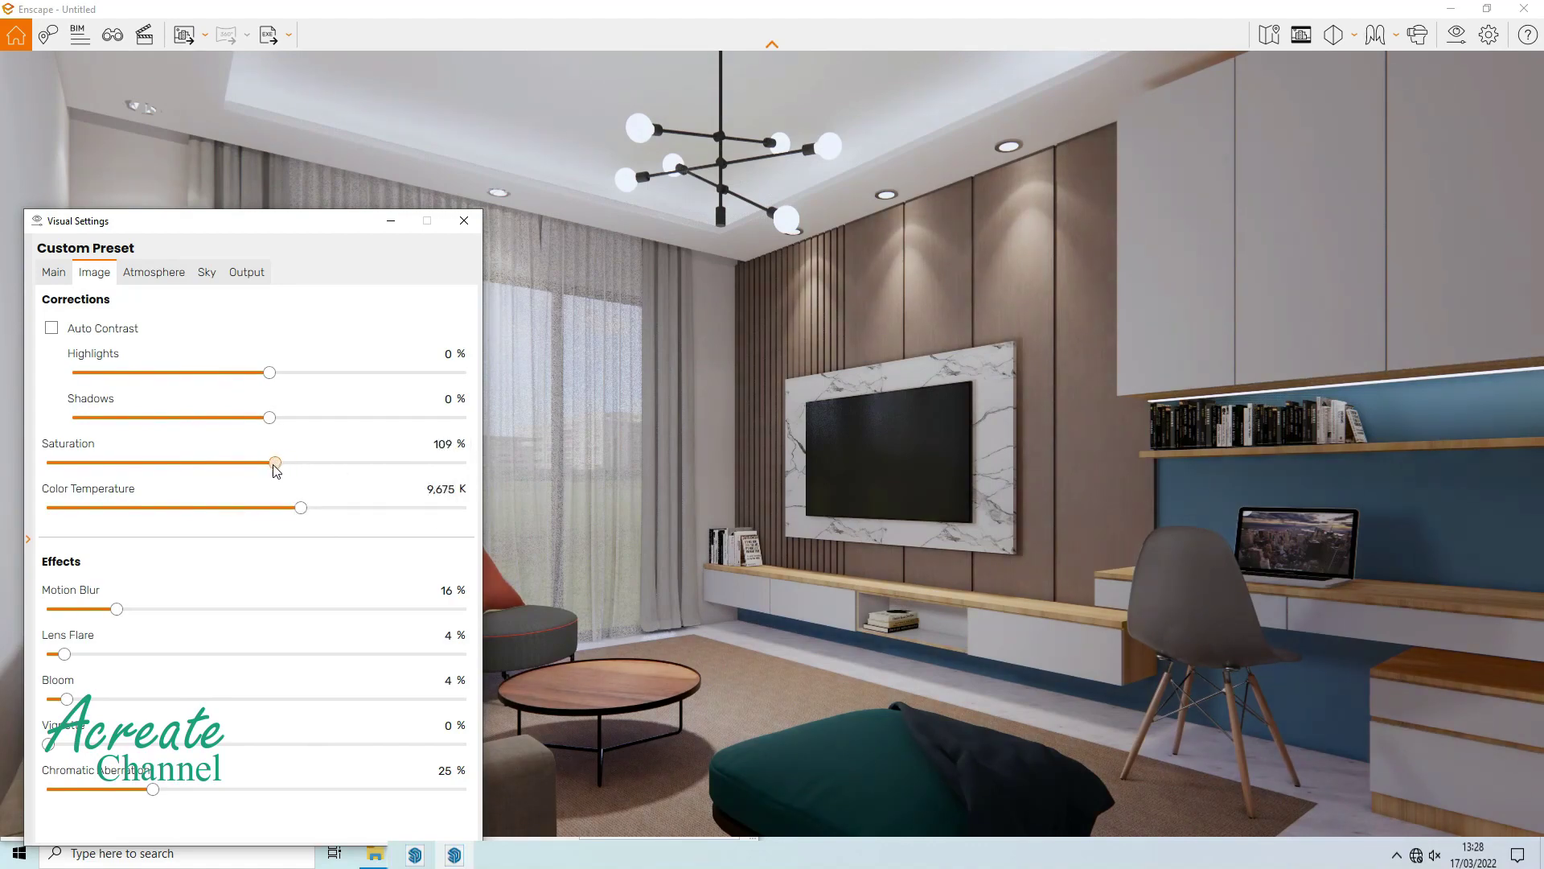
pyautogui.click(464, 220)
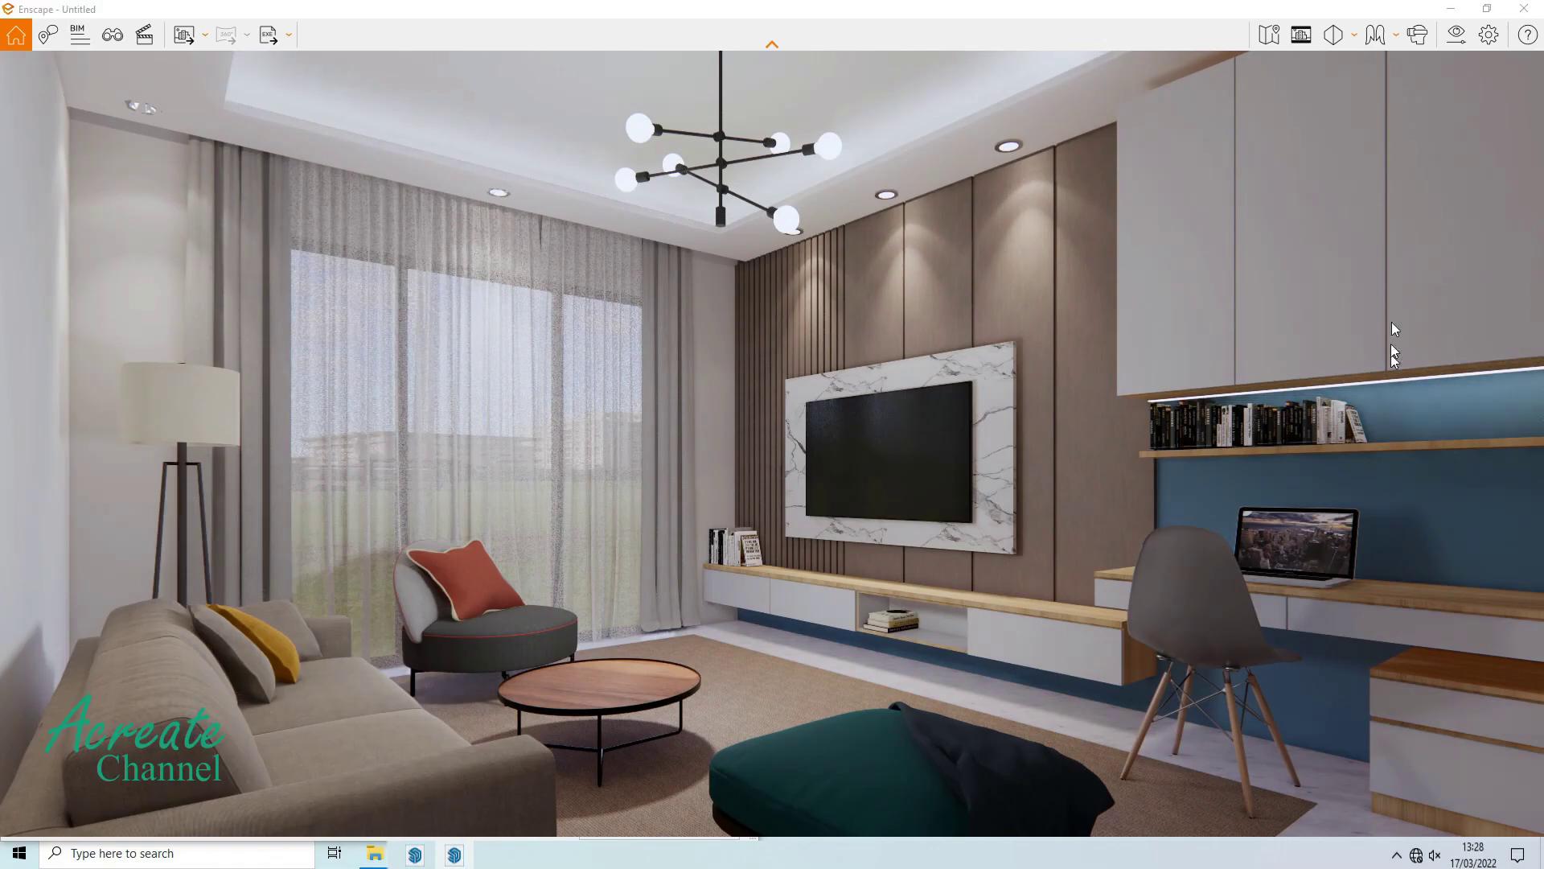
# Restore Enscape beside SketchUp and give light 1 a Moccasin albedo colour.
pyautogui.click(1487, 10)
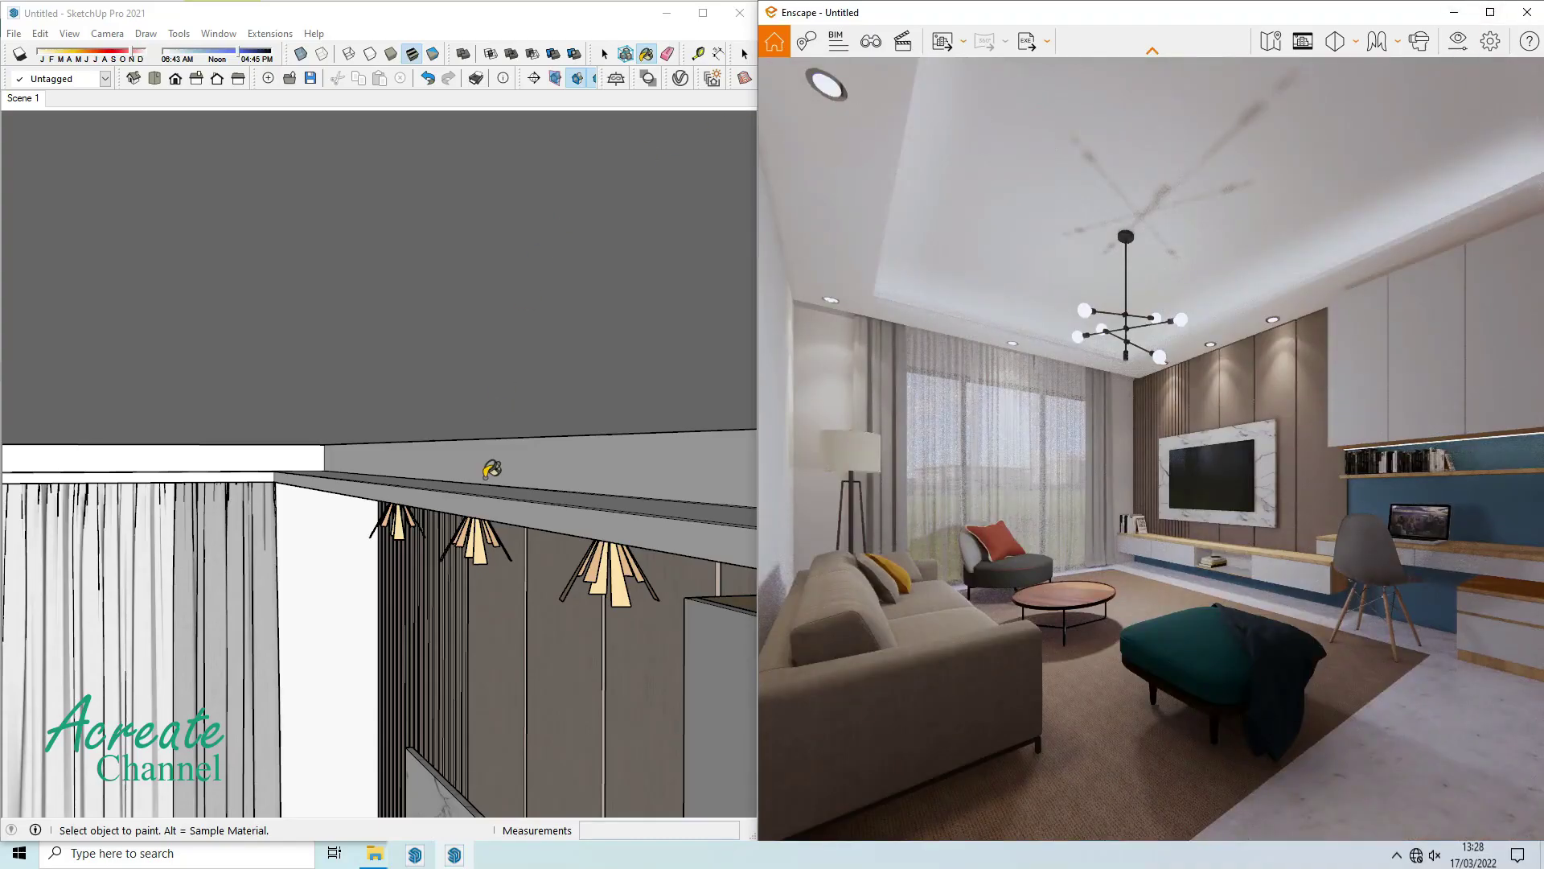
pyautogui.click(143, 103)
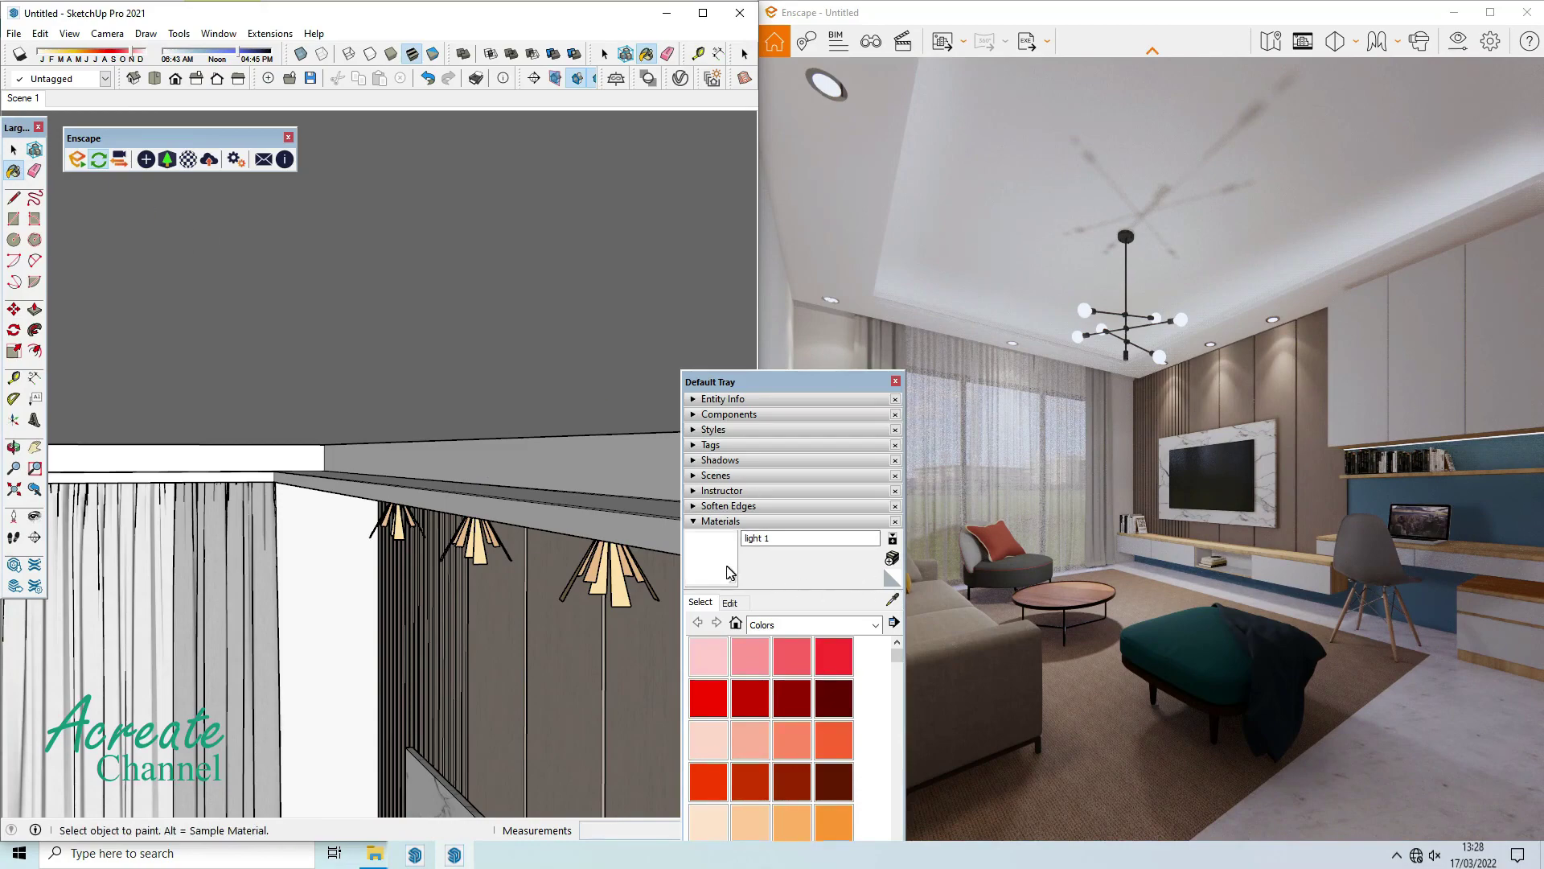
pyautogui.click(187, 160)
pyautogui.click(464, 519)
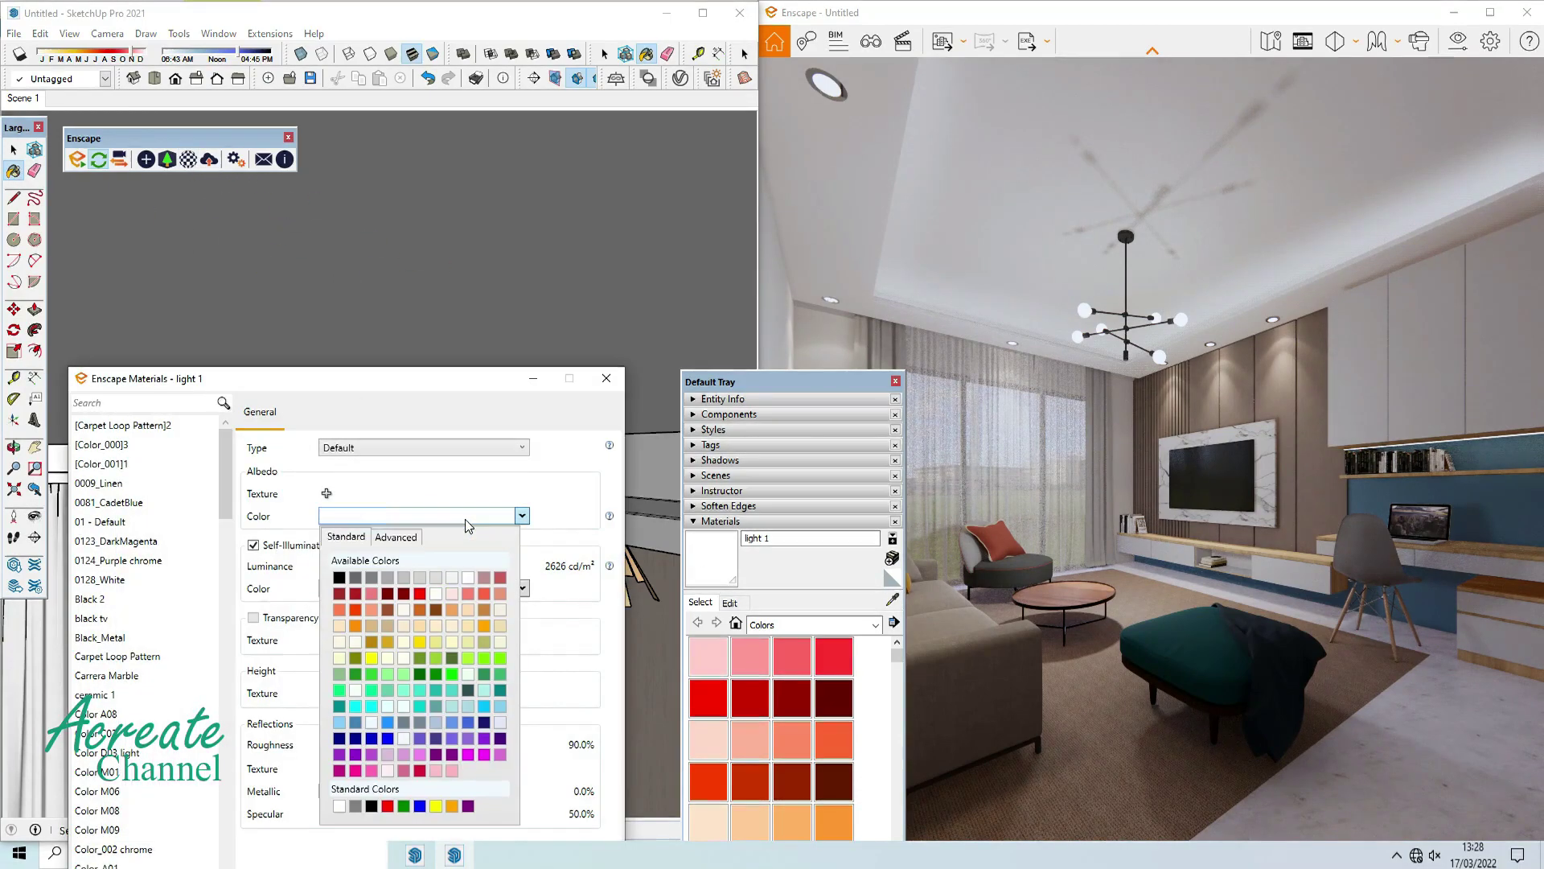
pyautogui.click(471, 625)
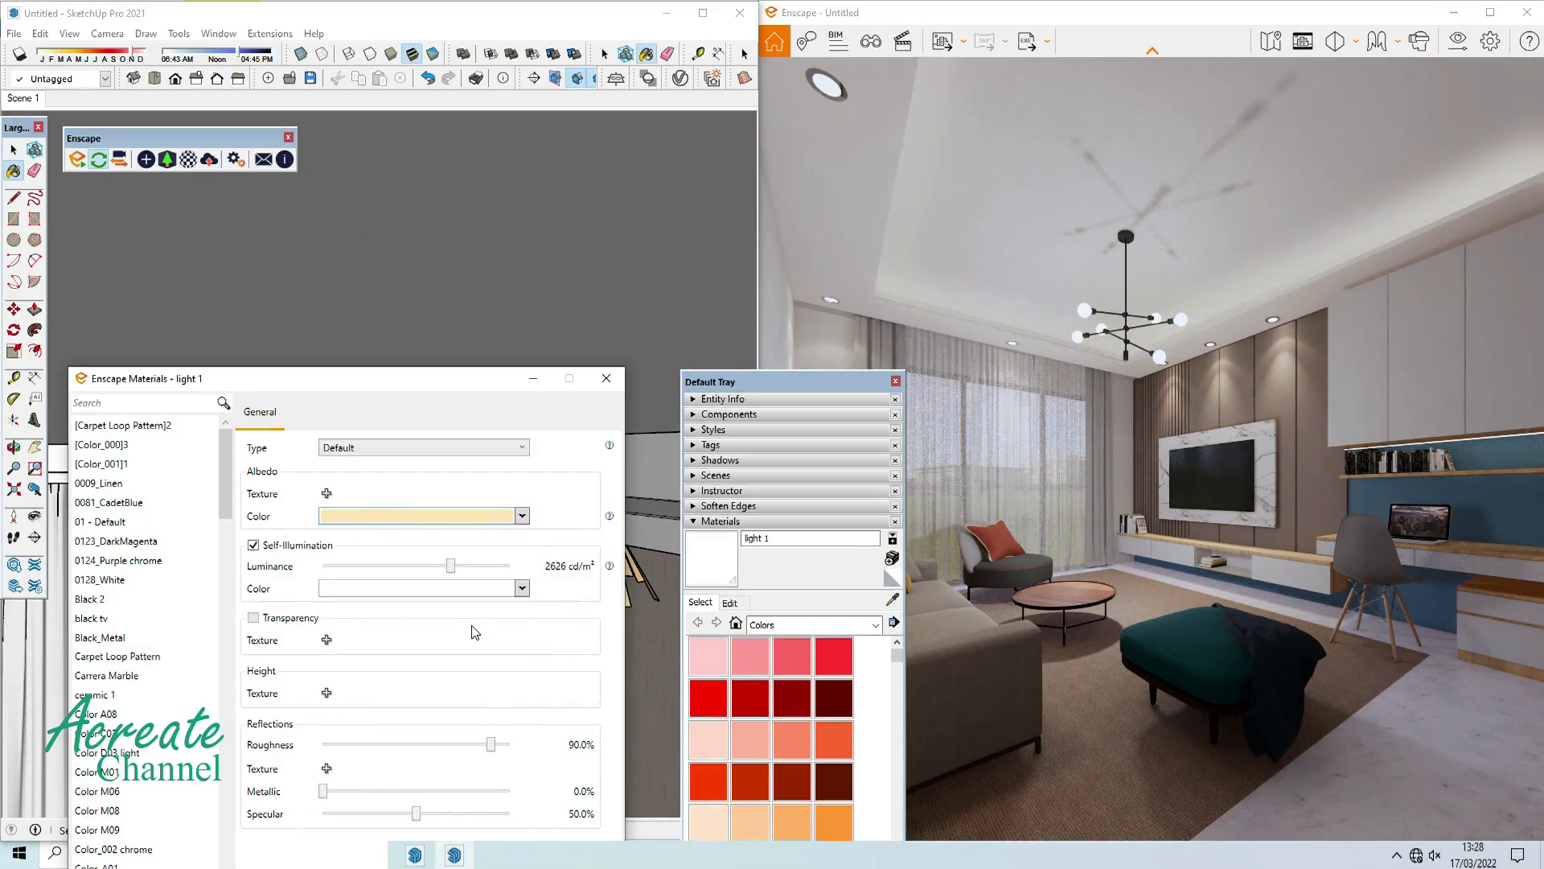
# Refine light 1's albedo to warm amber #F7C572 in the custom colour picker.
pyautogui.click(441, 513)
pyautogui.click(402, 535)
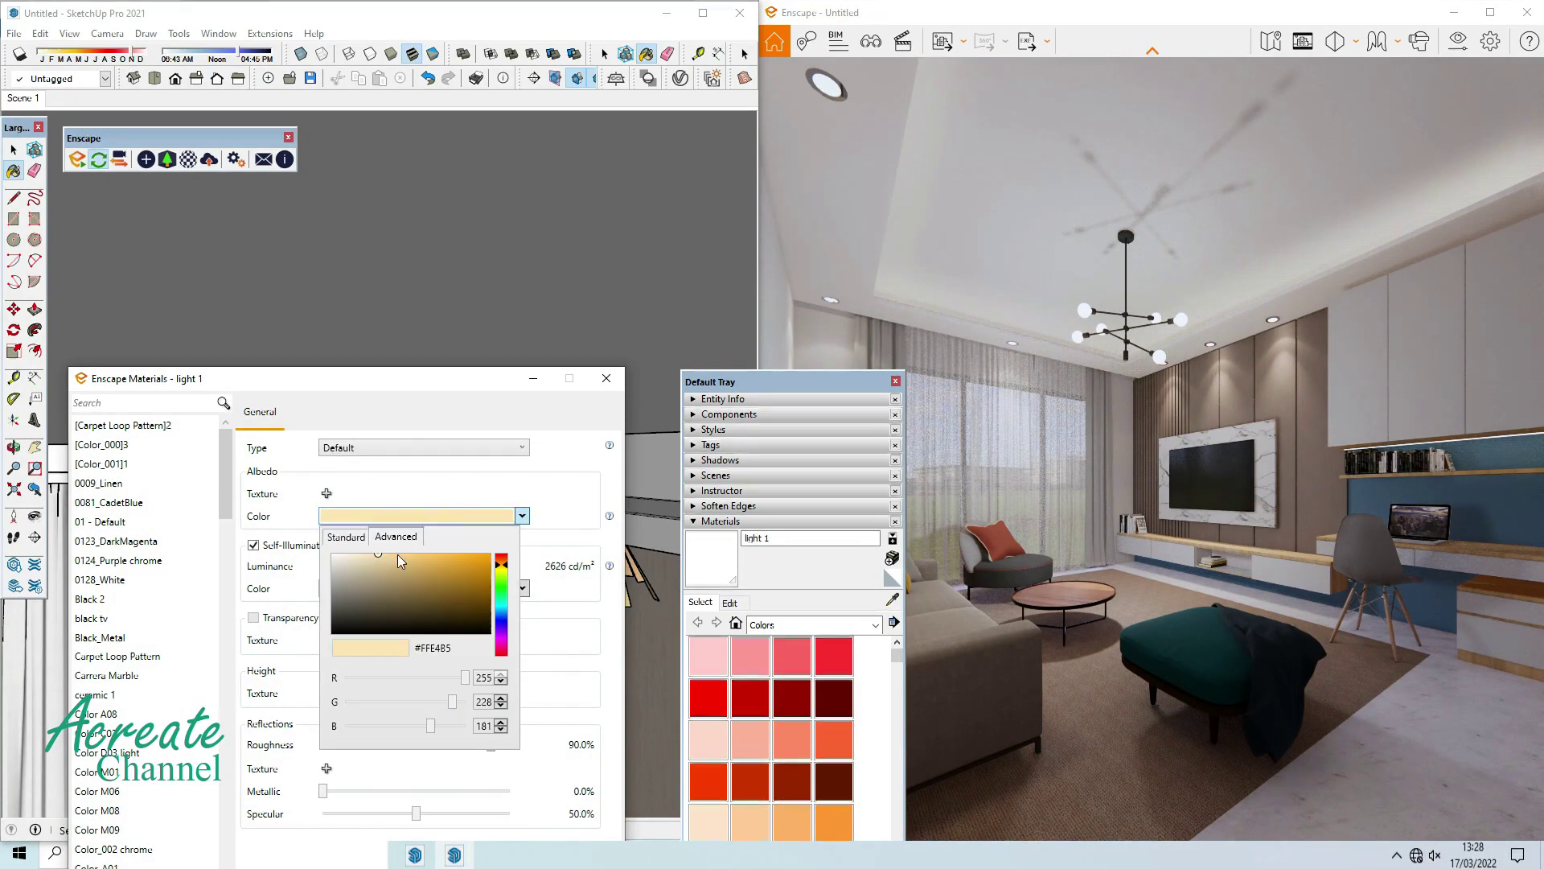
pyautogui.click(501, 570)
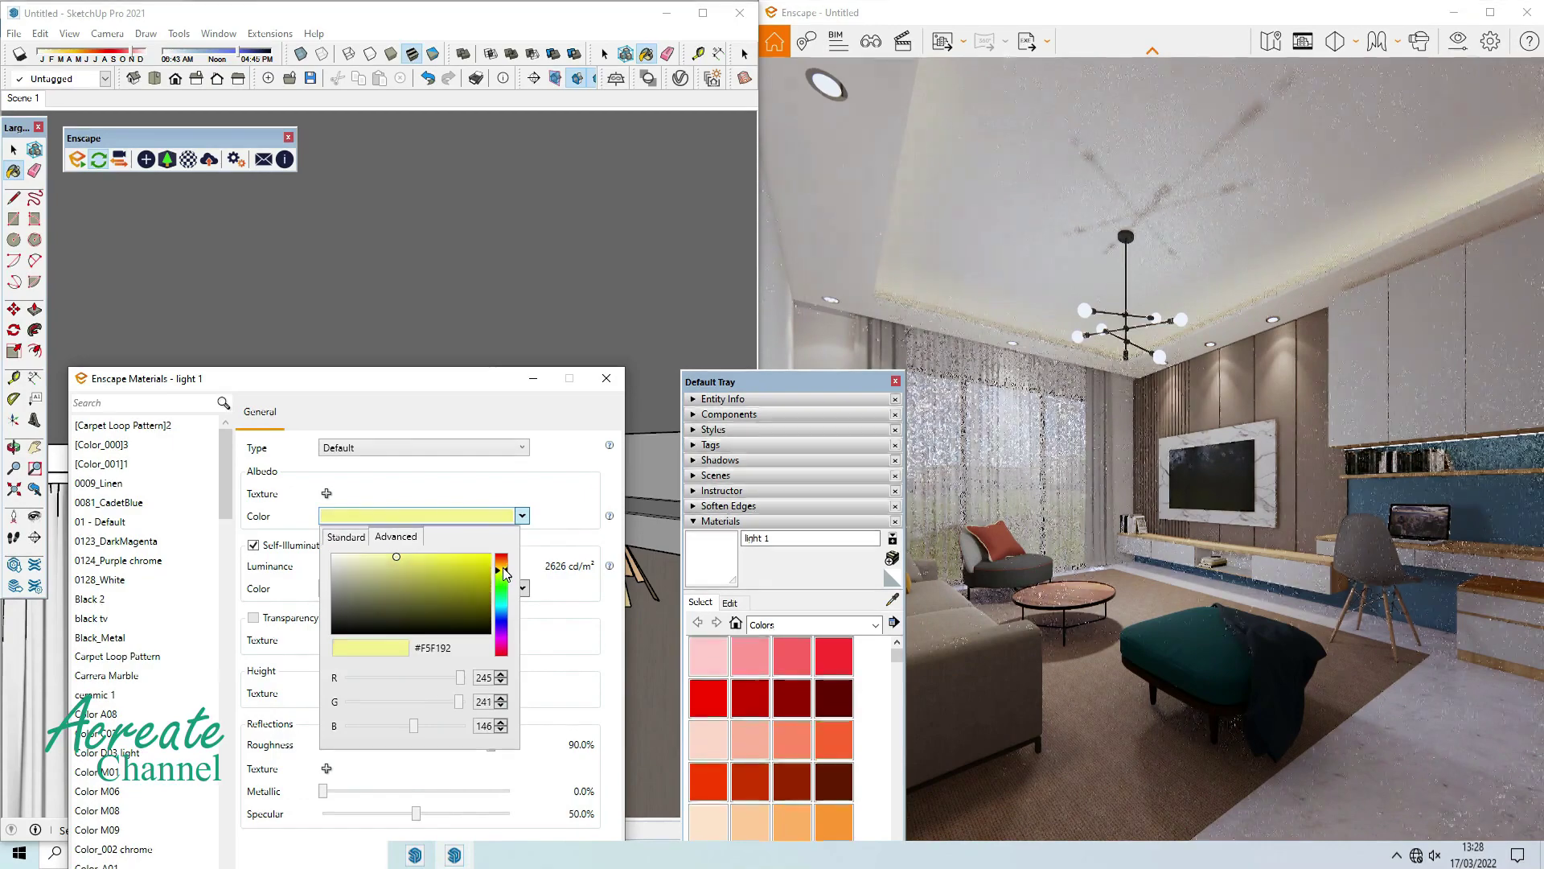
pyautogui.click(502, 568)
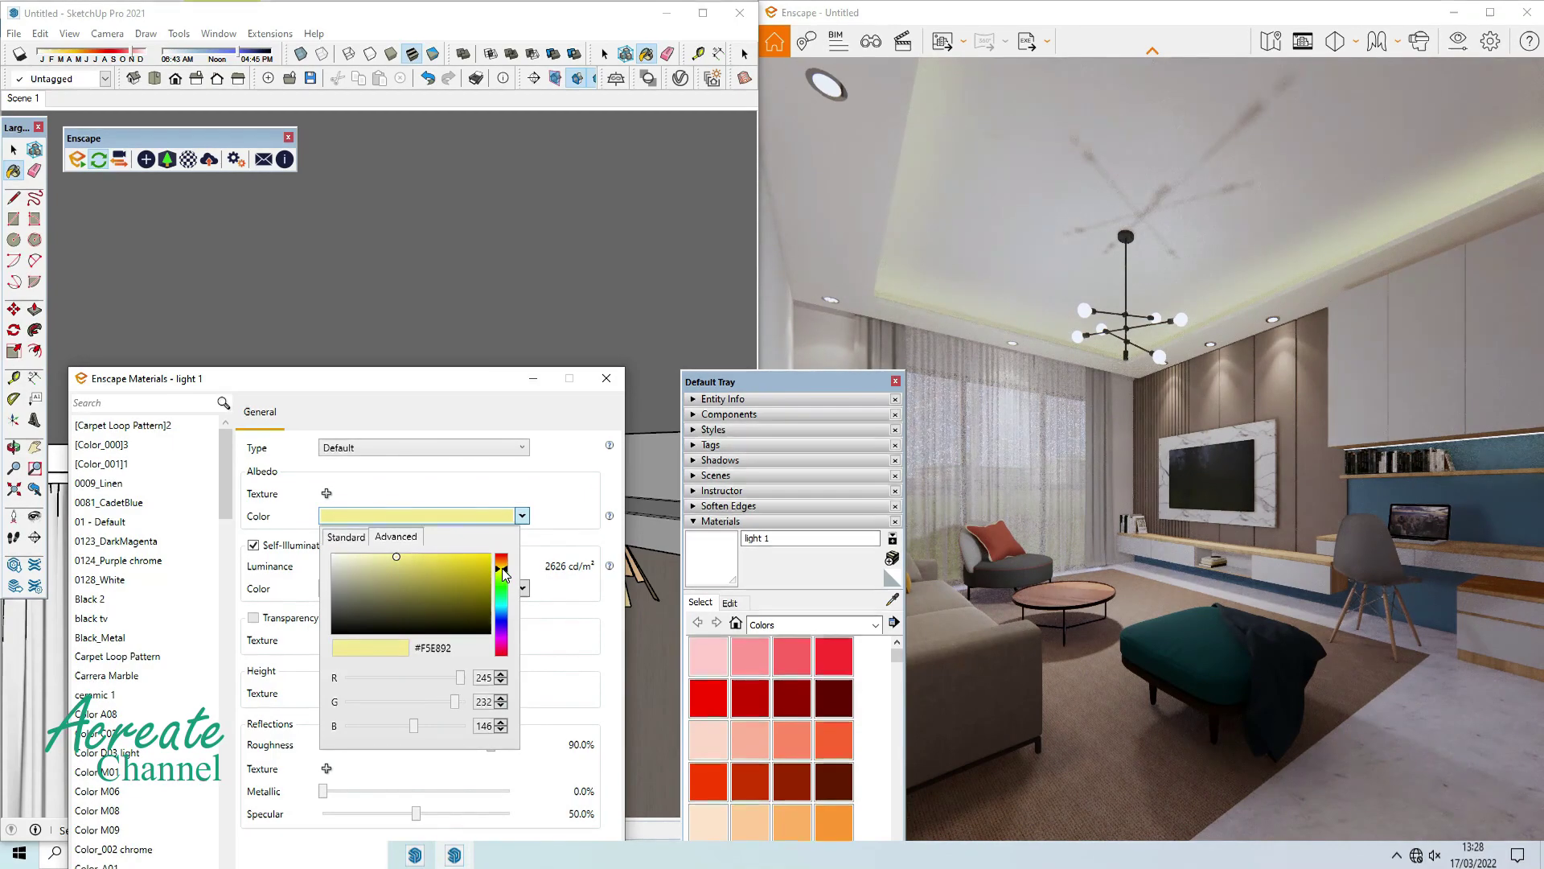
pyautogui.click(399, 567)
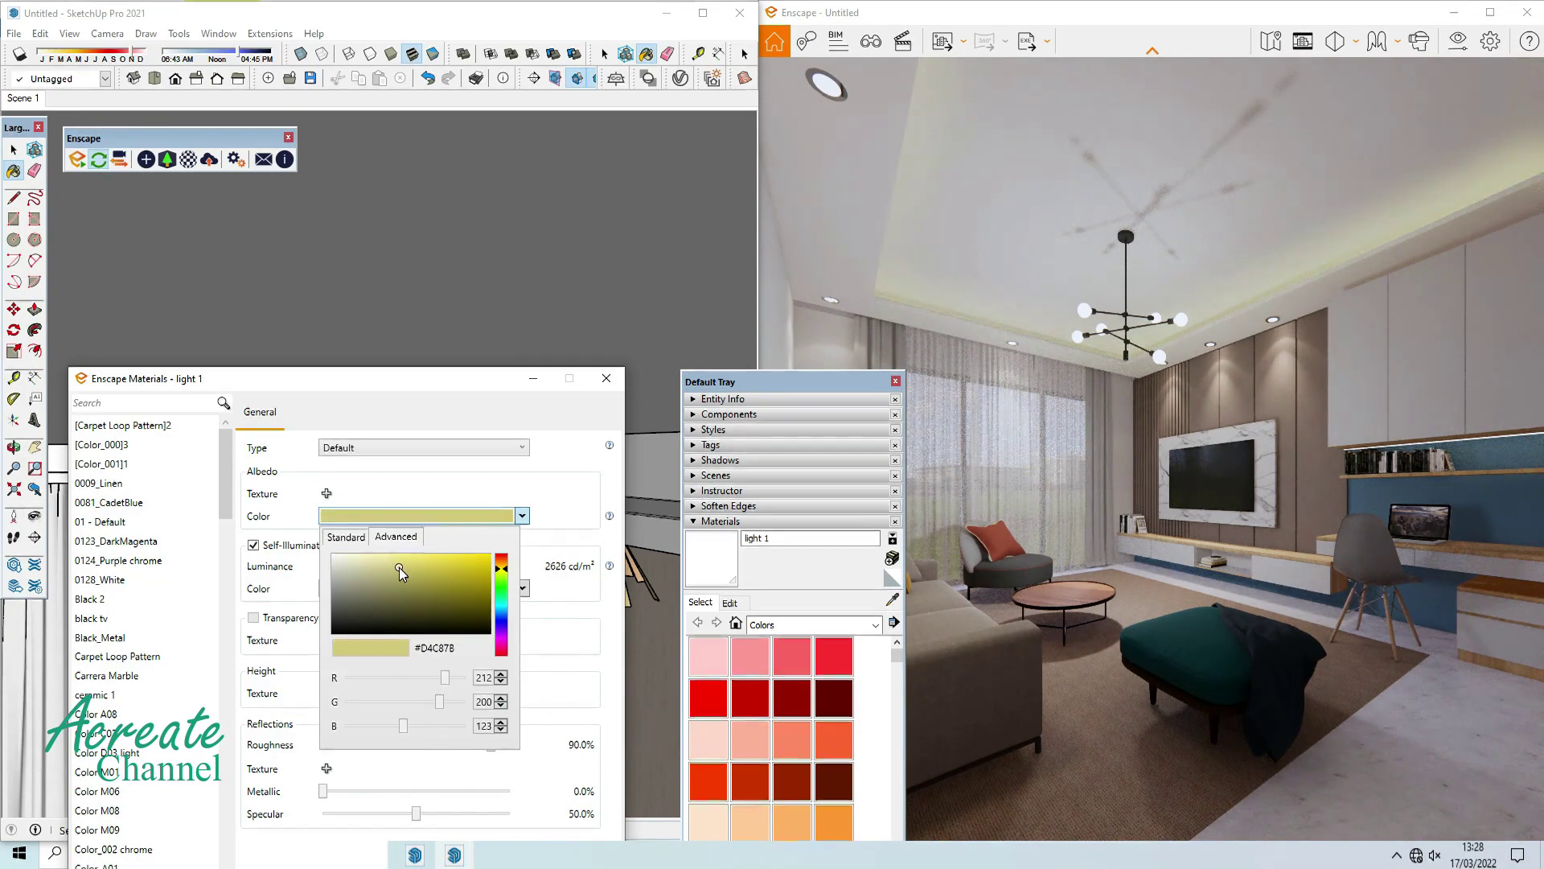
pyautogui.click(504, 567)
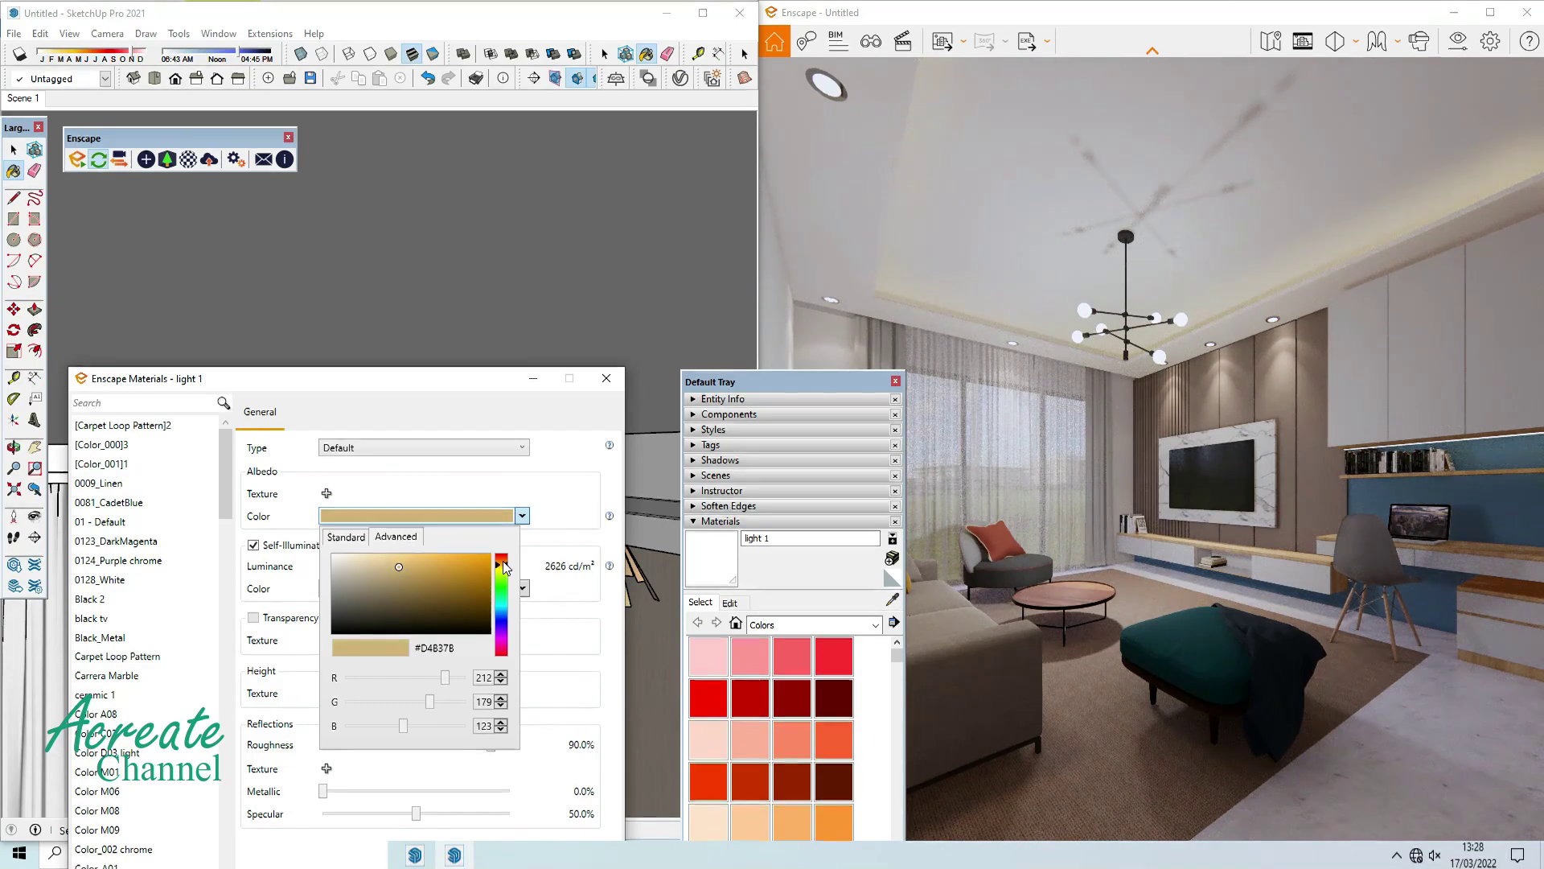
pyautogui.click(396, 557)
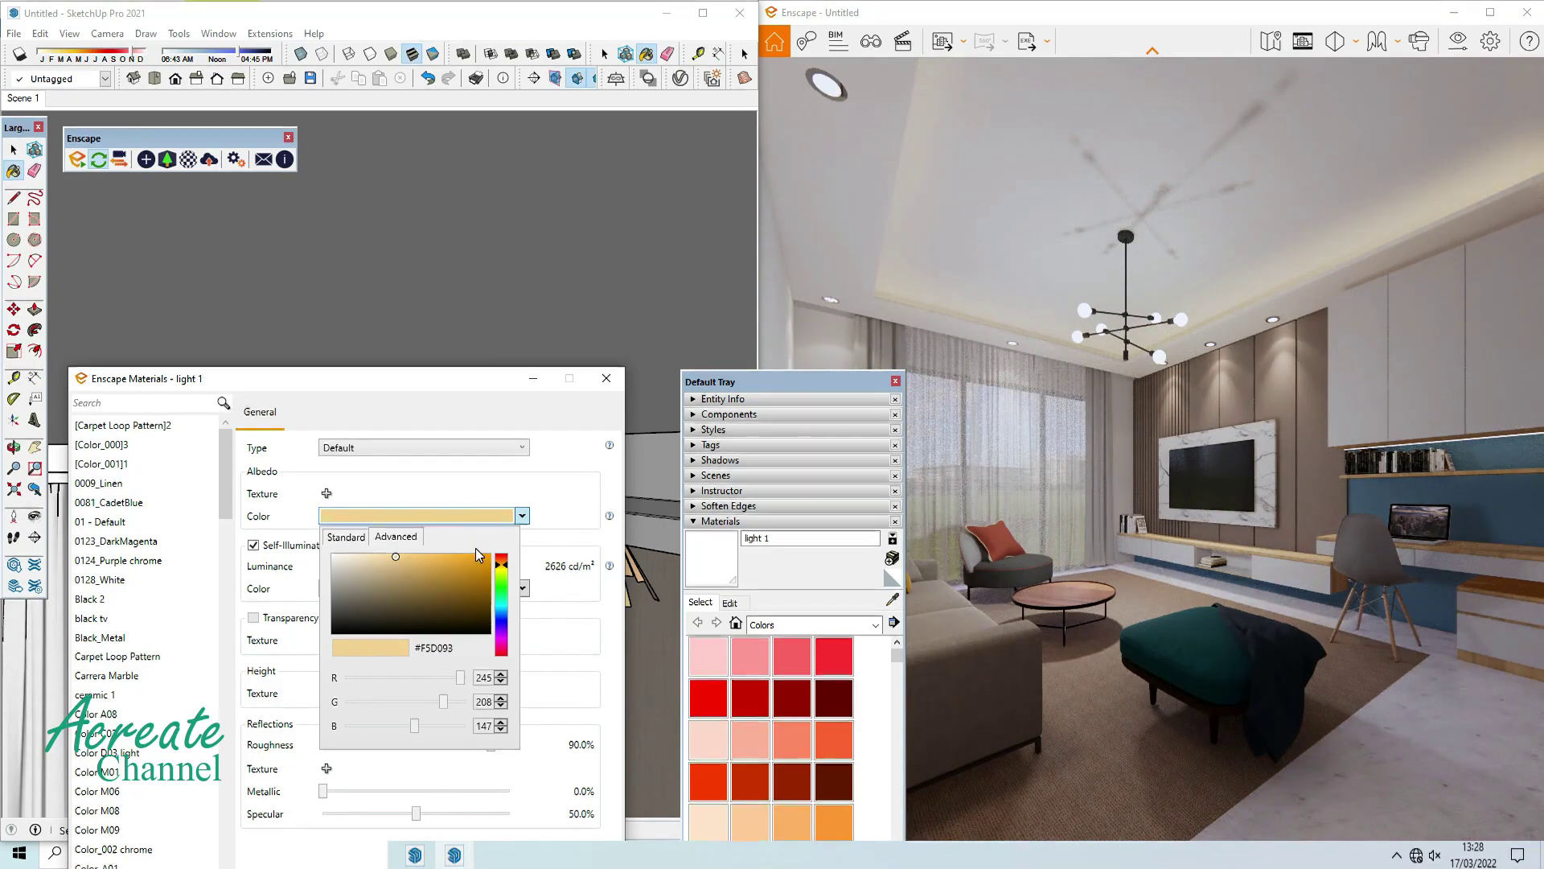
pyautogui.click(418, 556)
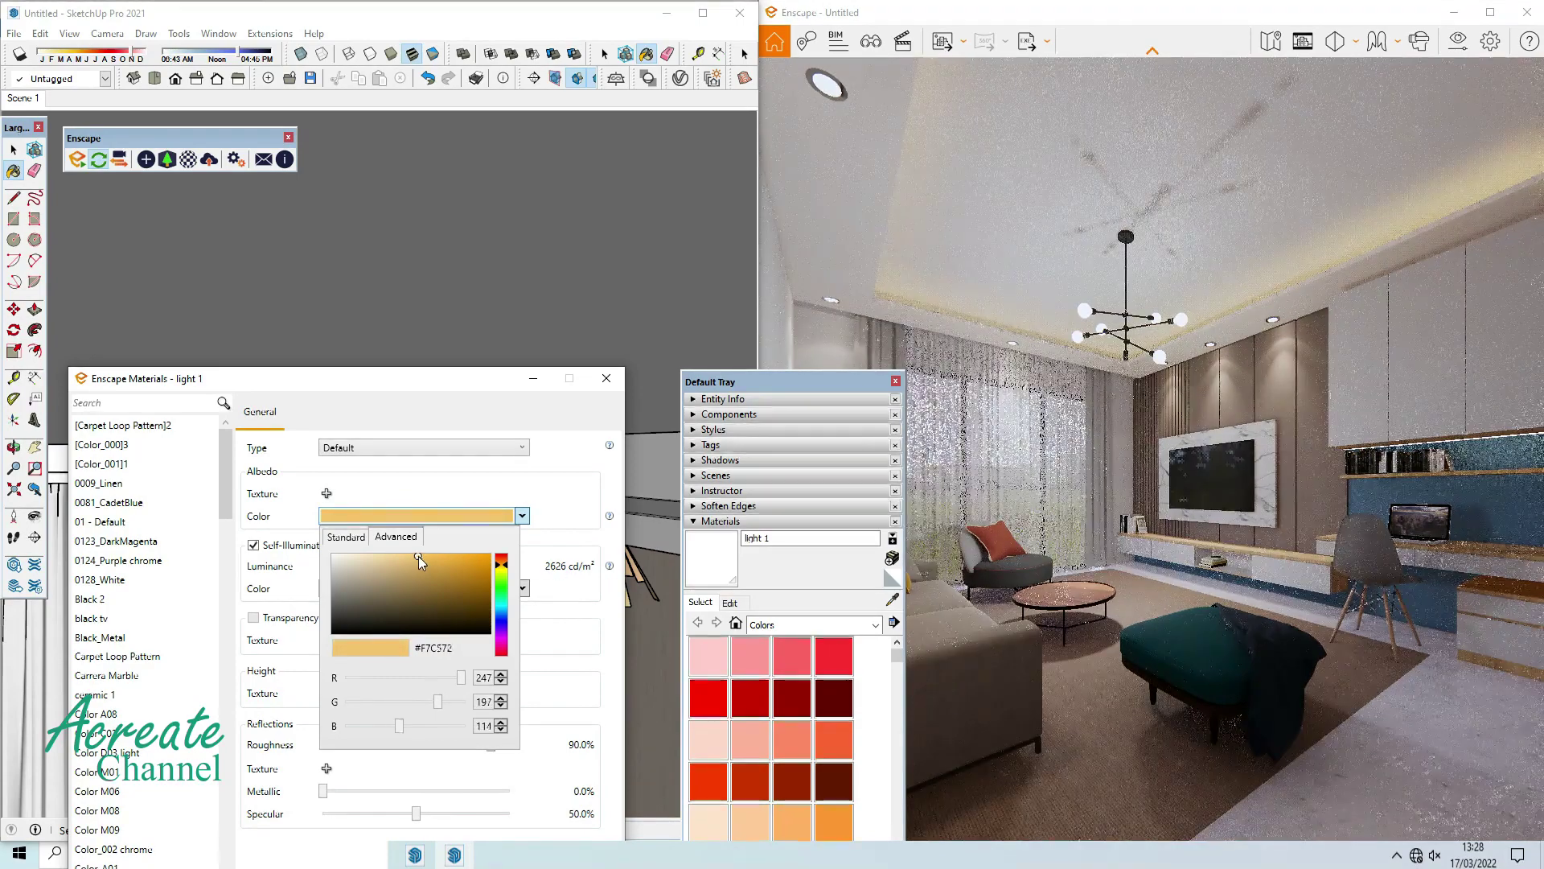
pyautogui.click(607, 377)
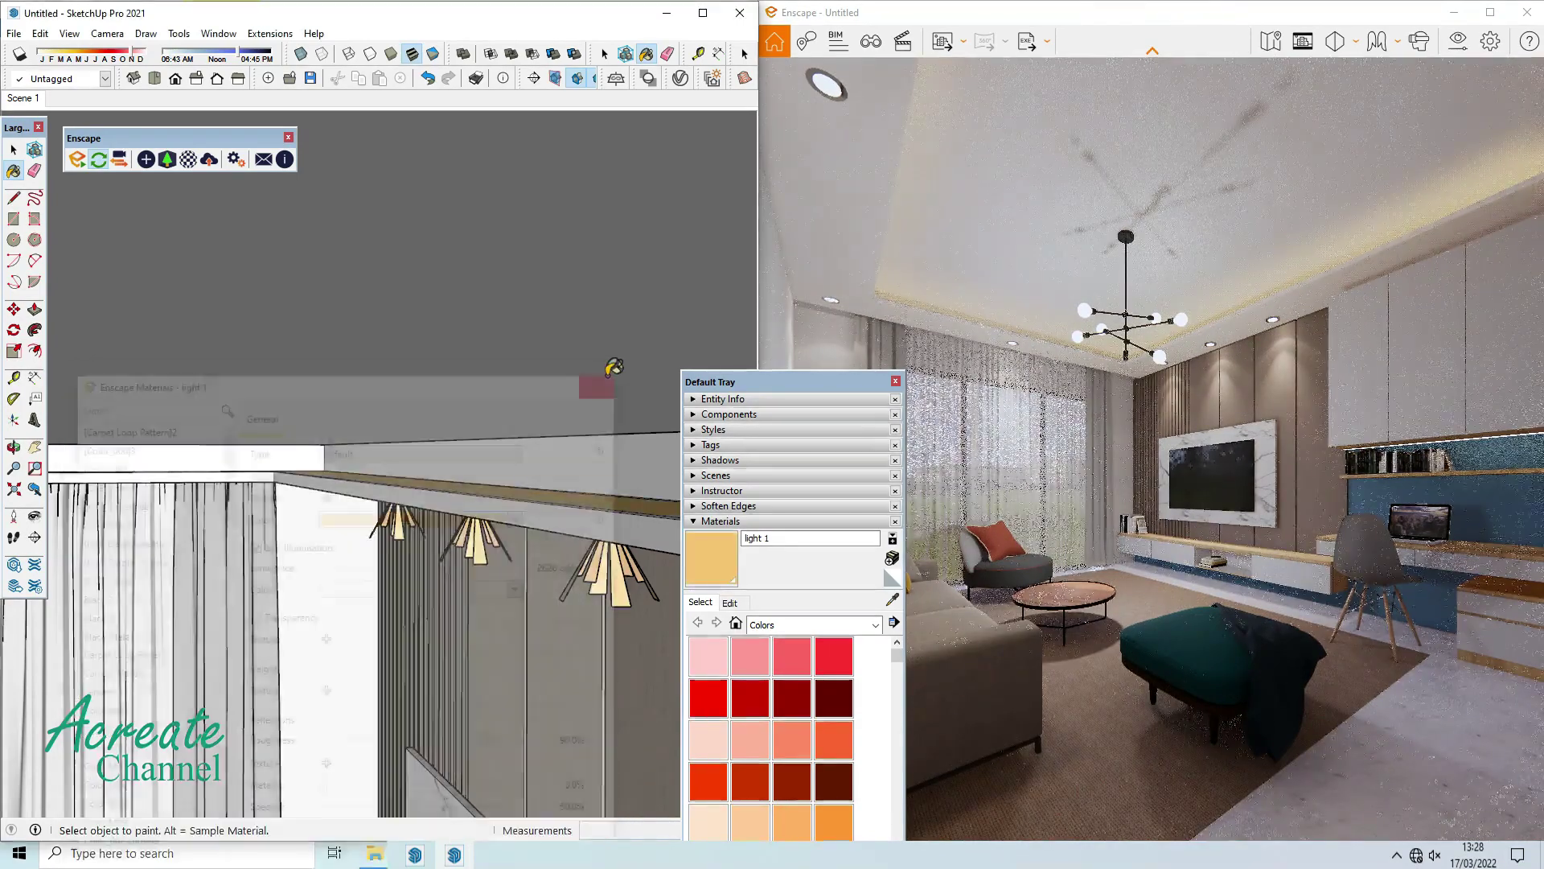
# Go to the Scene 1 view and lower the sphere light's luminous intensity to 1,057 cd.
pyautogui.click(14, 149)
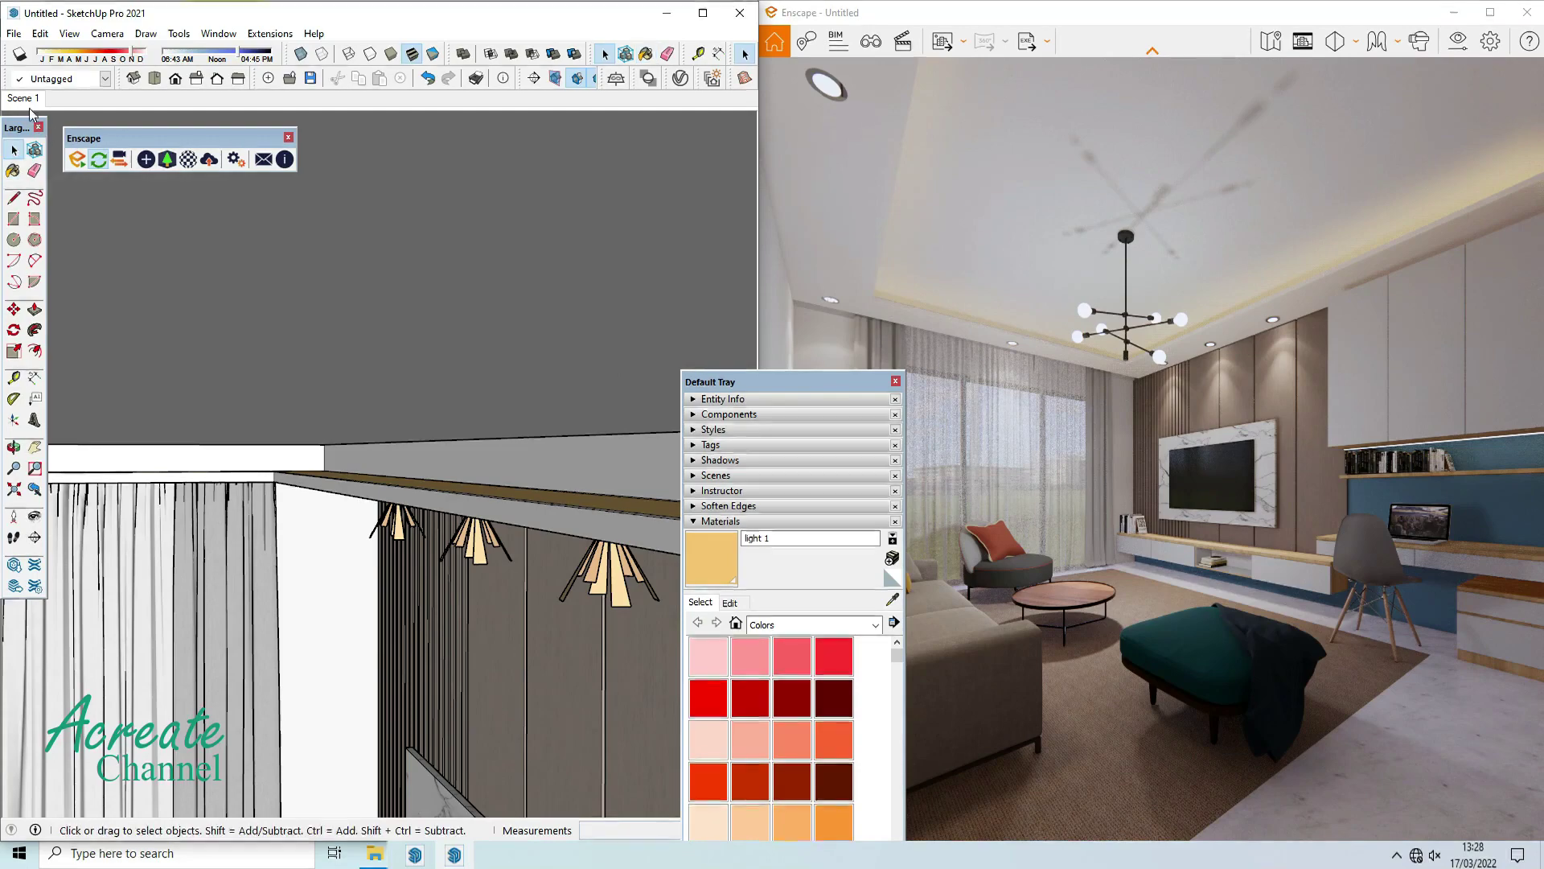
pyautogui.click(24, 98)
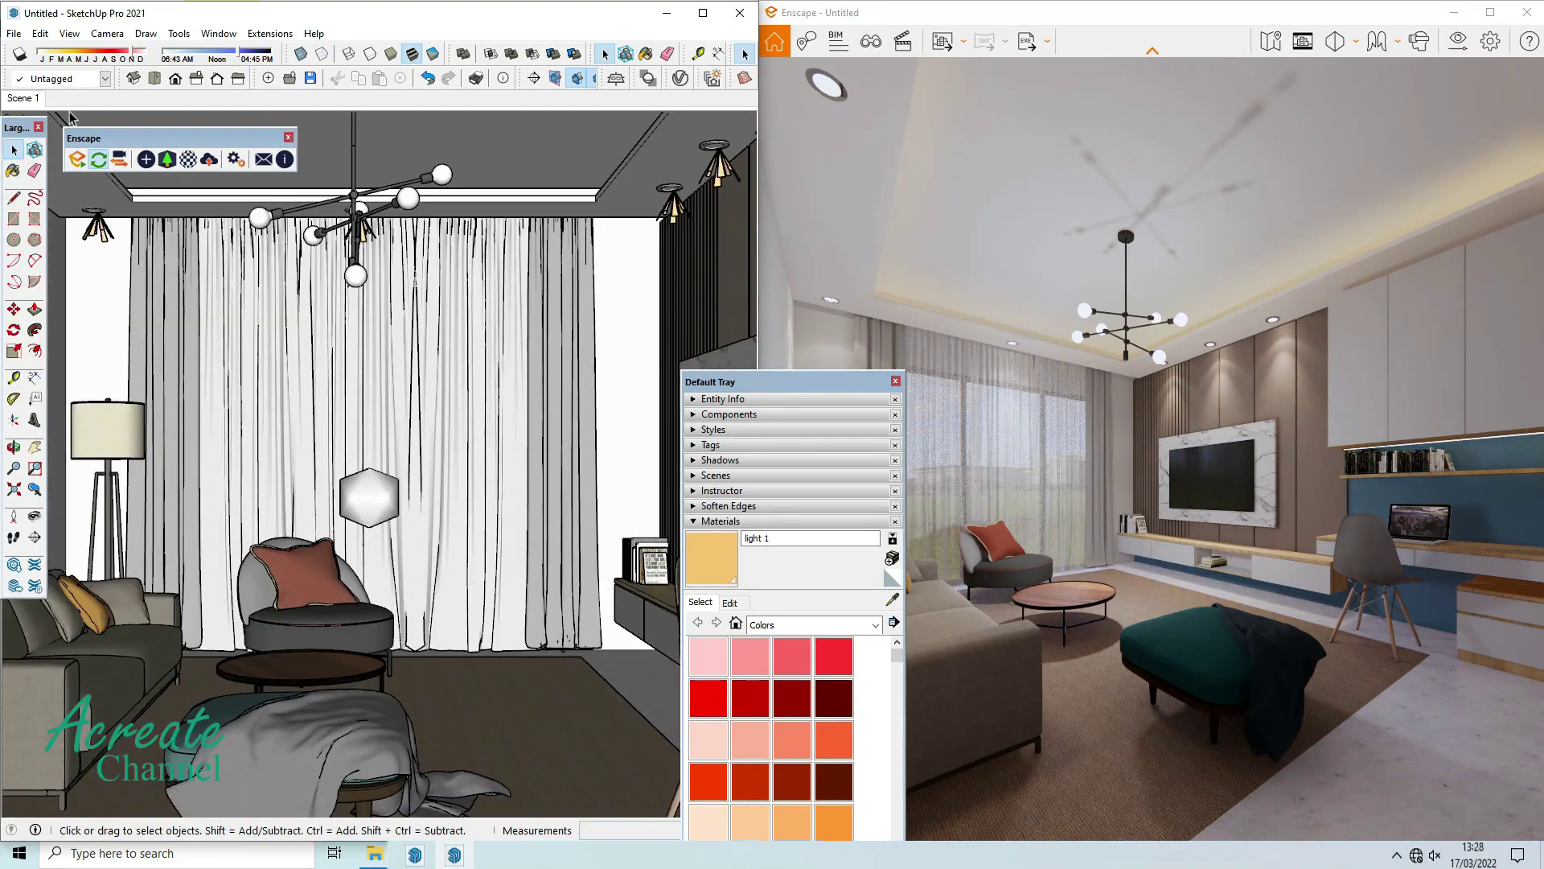
pyautogui.click(895, 381)
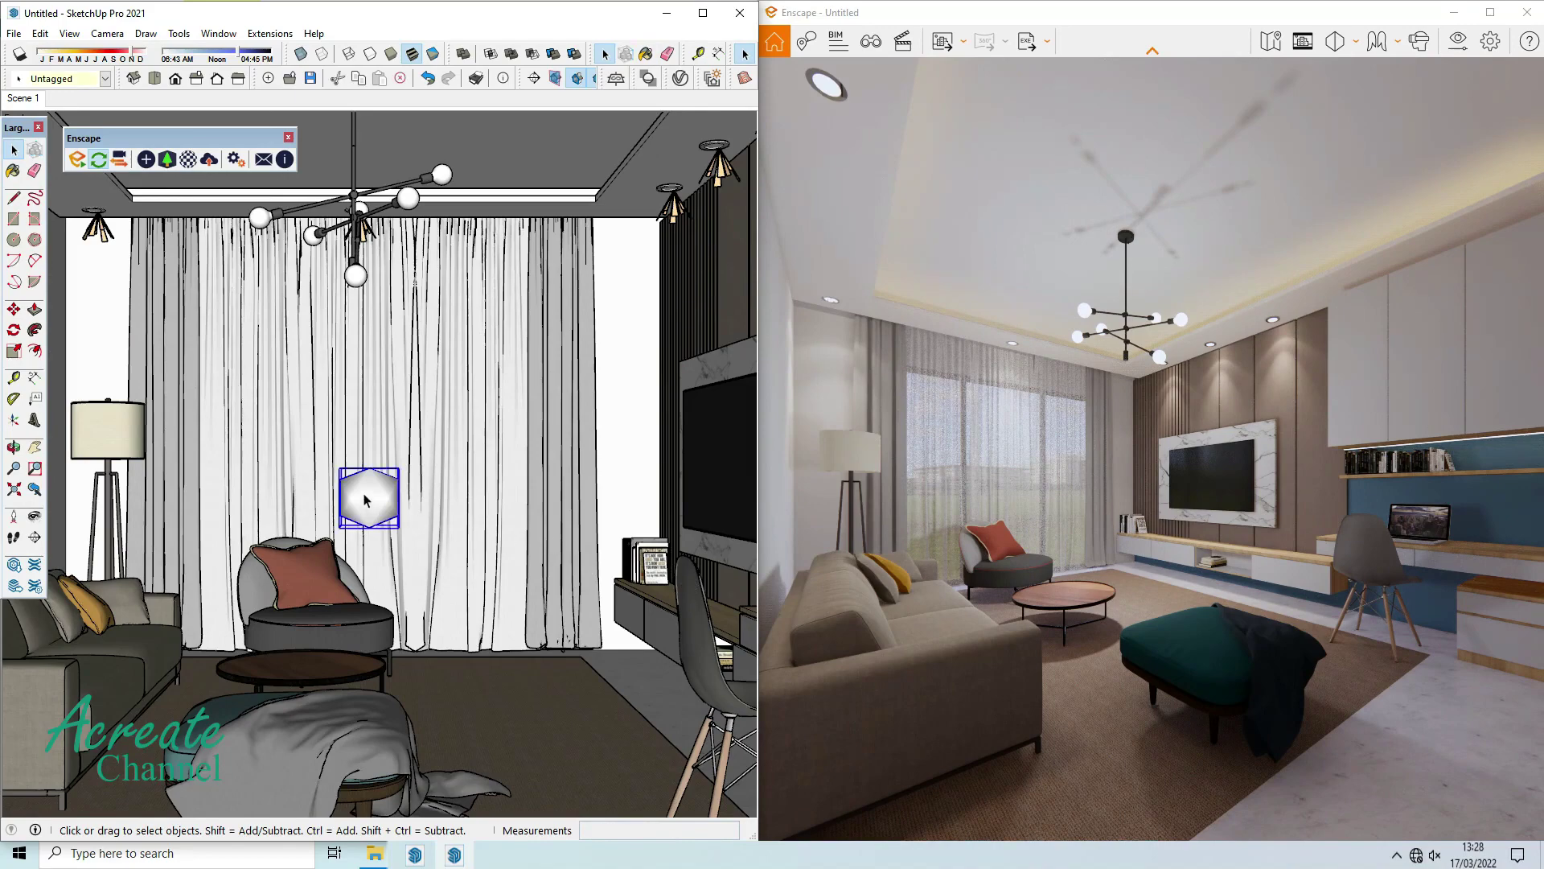
pyautogui.click(148, 161)
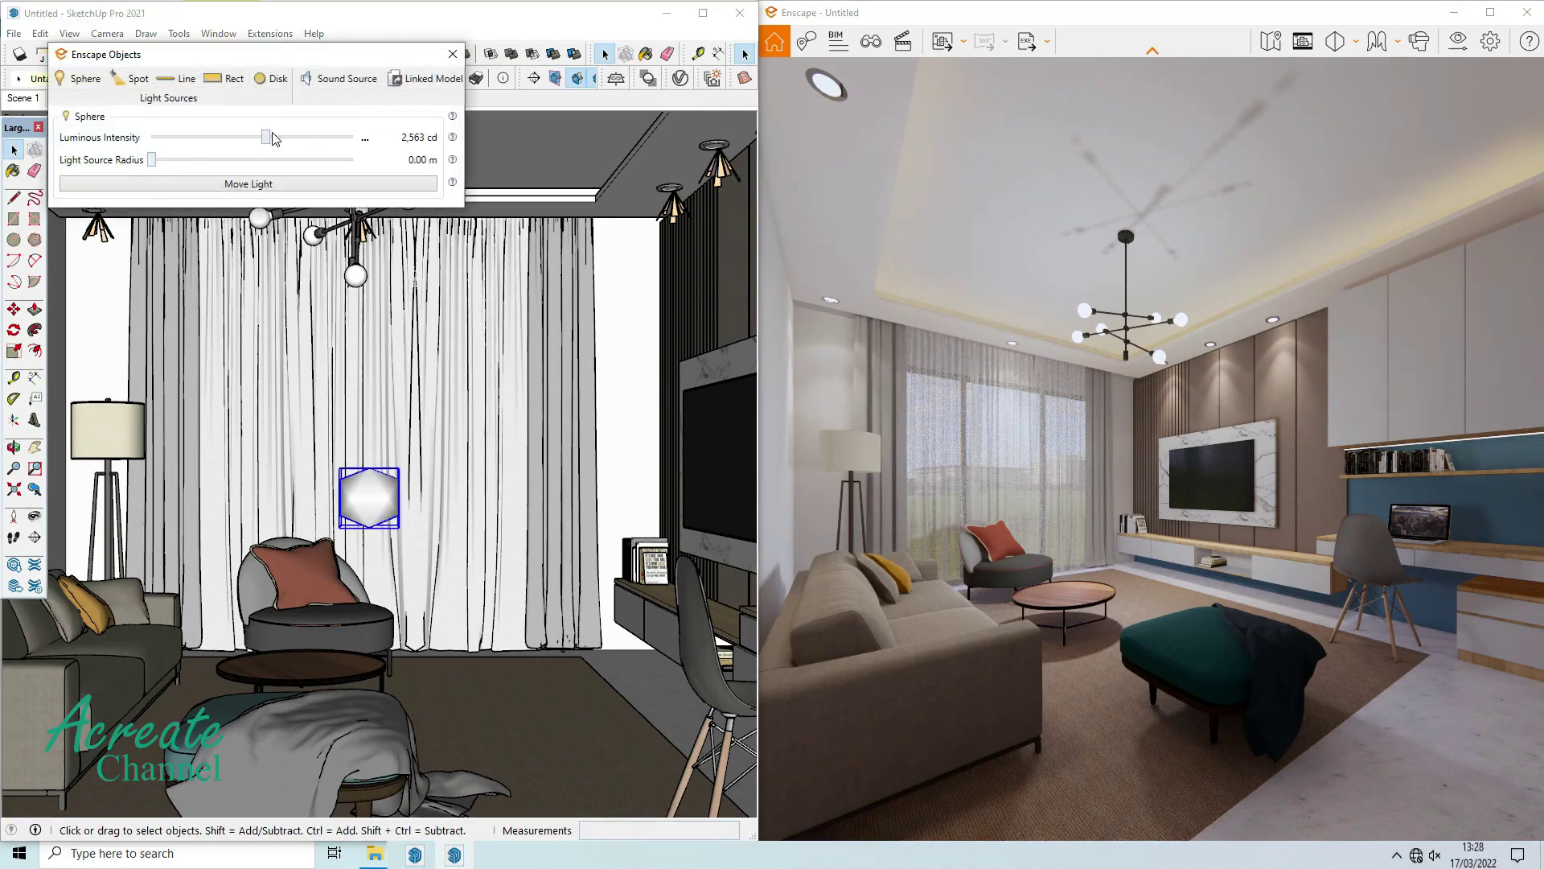
pyautogui.moveTo(276, 138)
pyautogui.mouseDown()
pyautogui.moveTo(230, 150)
pyautogui.moveTo(258, 156)
pyautogui.mouseUp()
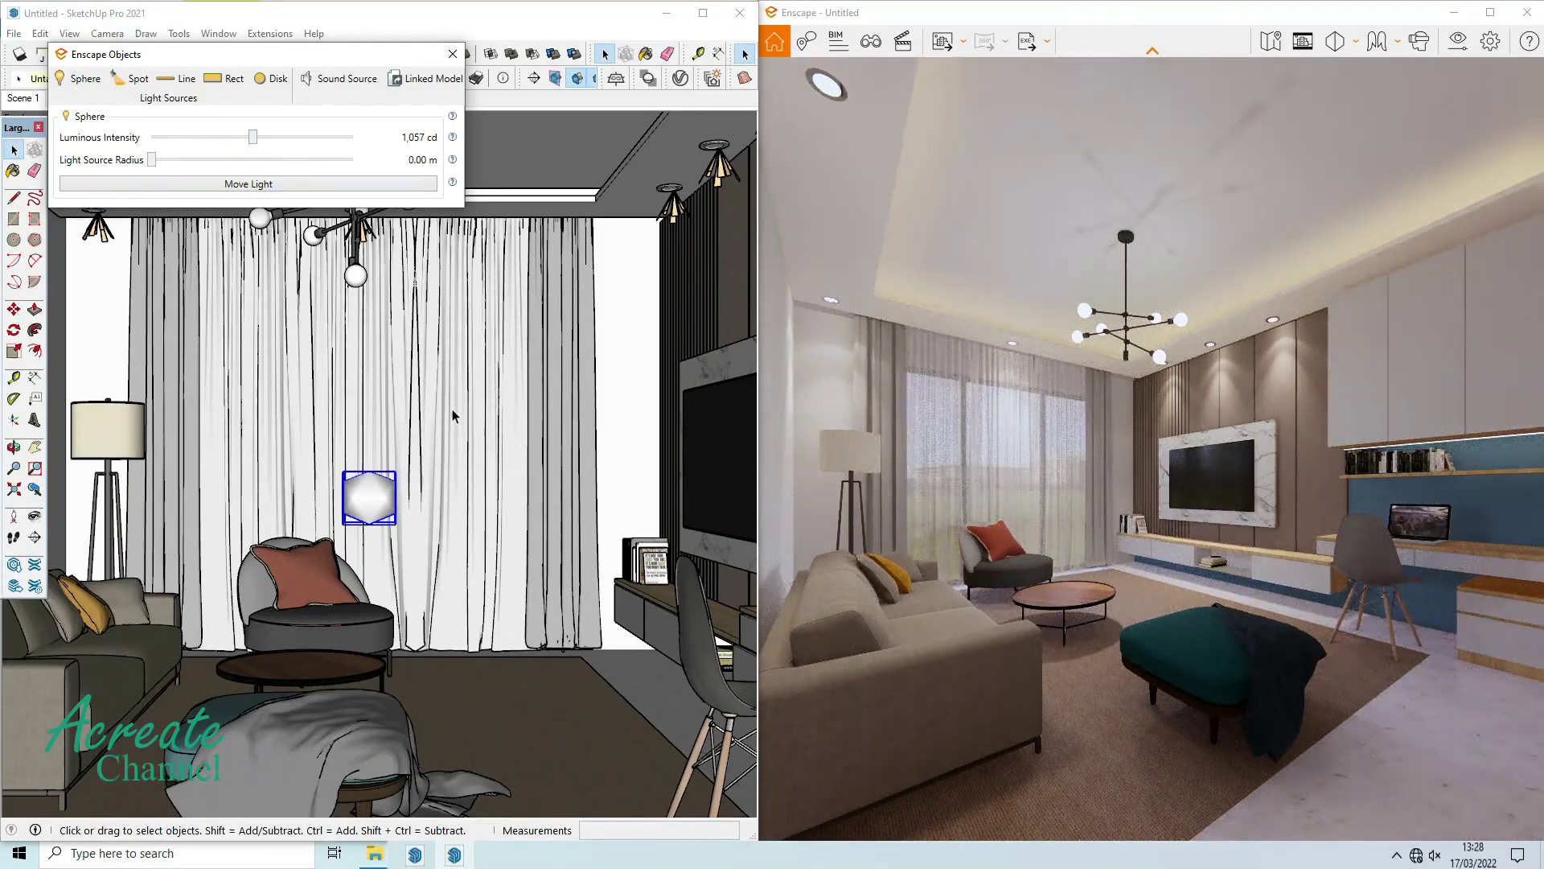
pyautogui.click(452, 53)
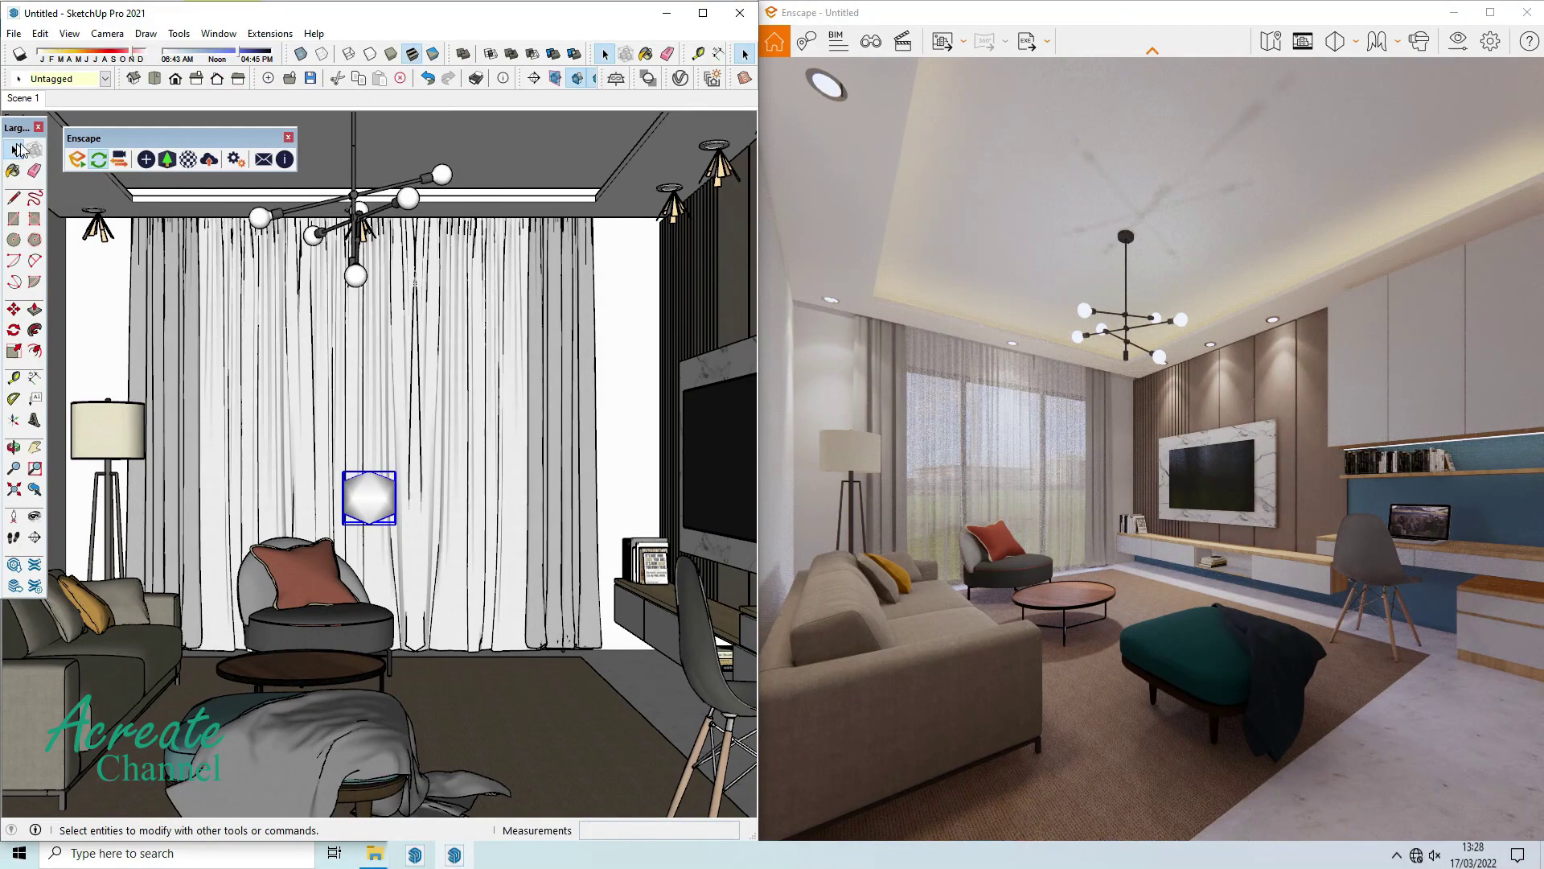
# Zoom and orbit the model to view the room from further back.
pyautogui.scroll(-3, 563, 470)
pyautogui.moveTo(563, 471); pyautogui.dragTo(637, 599, button='middle')
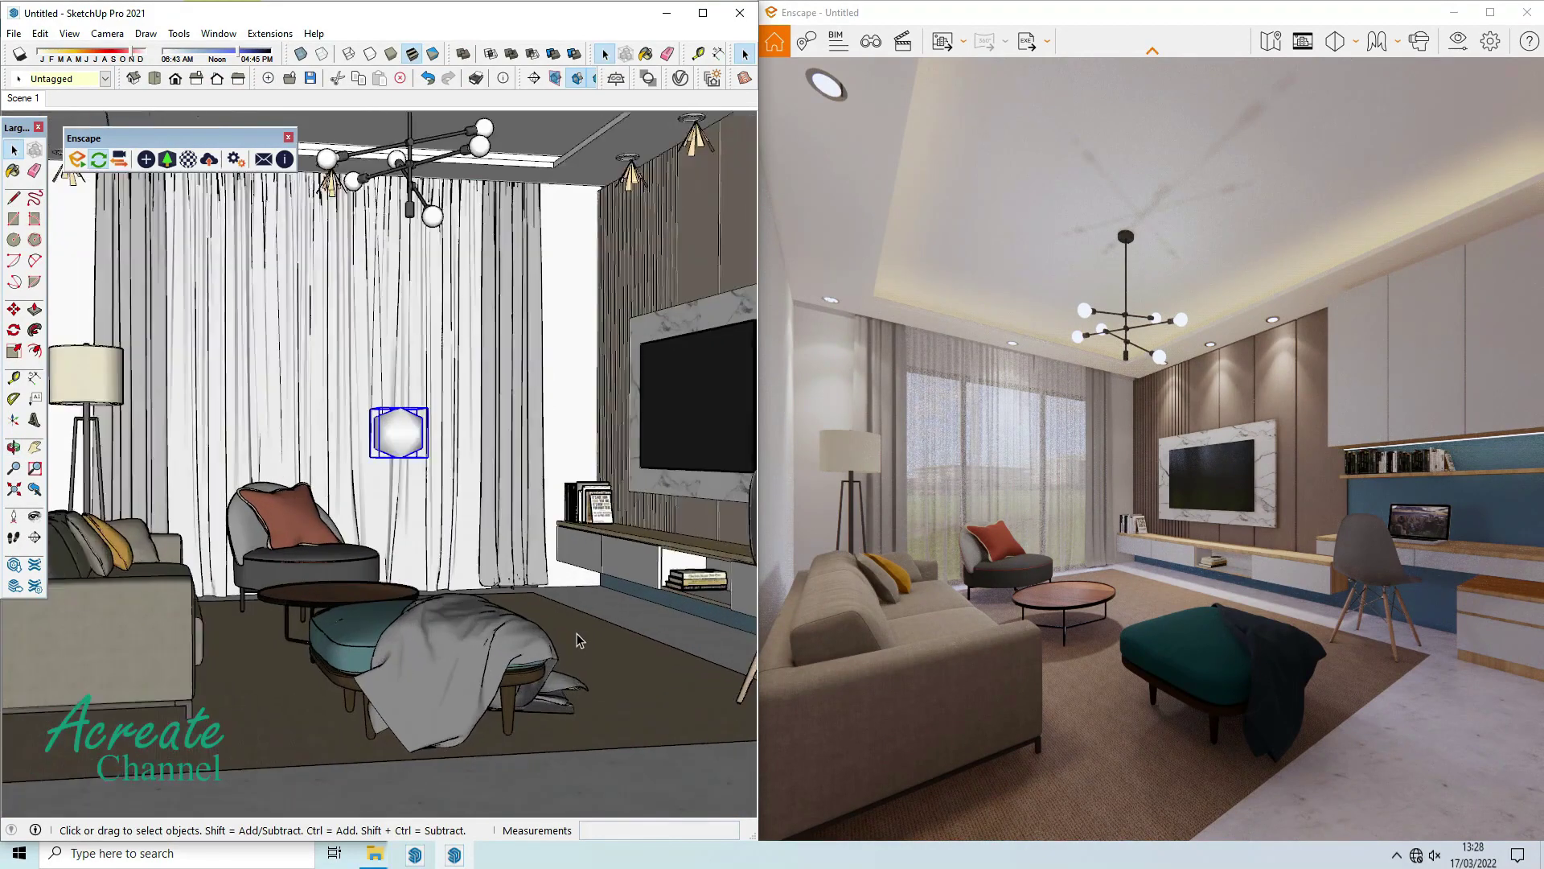
pyautogui.scroll(3, 577, 634)
pyautogui.scroll(3, 484, 640)
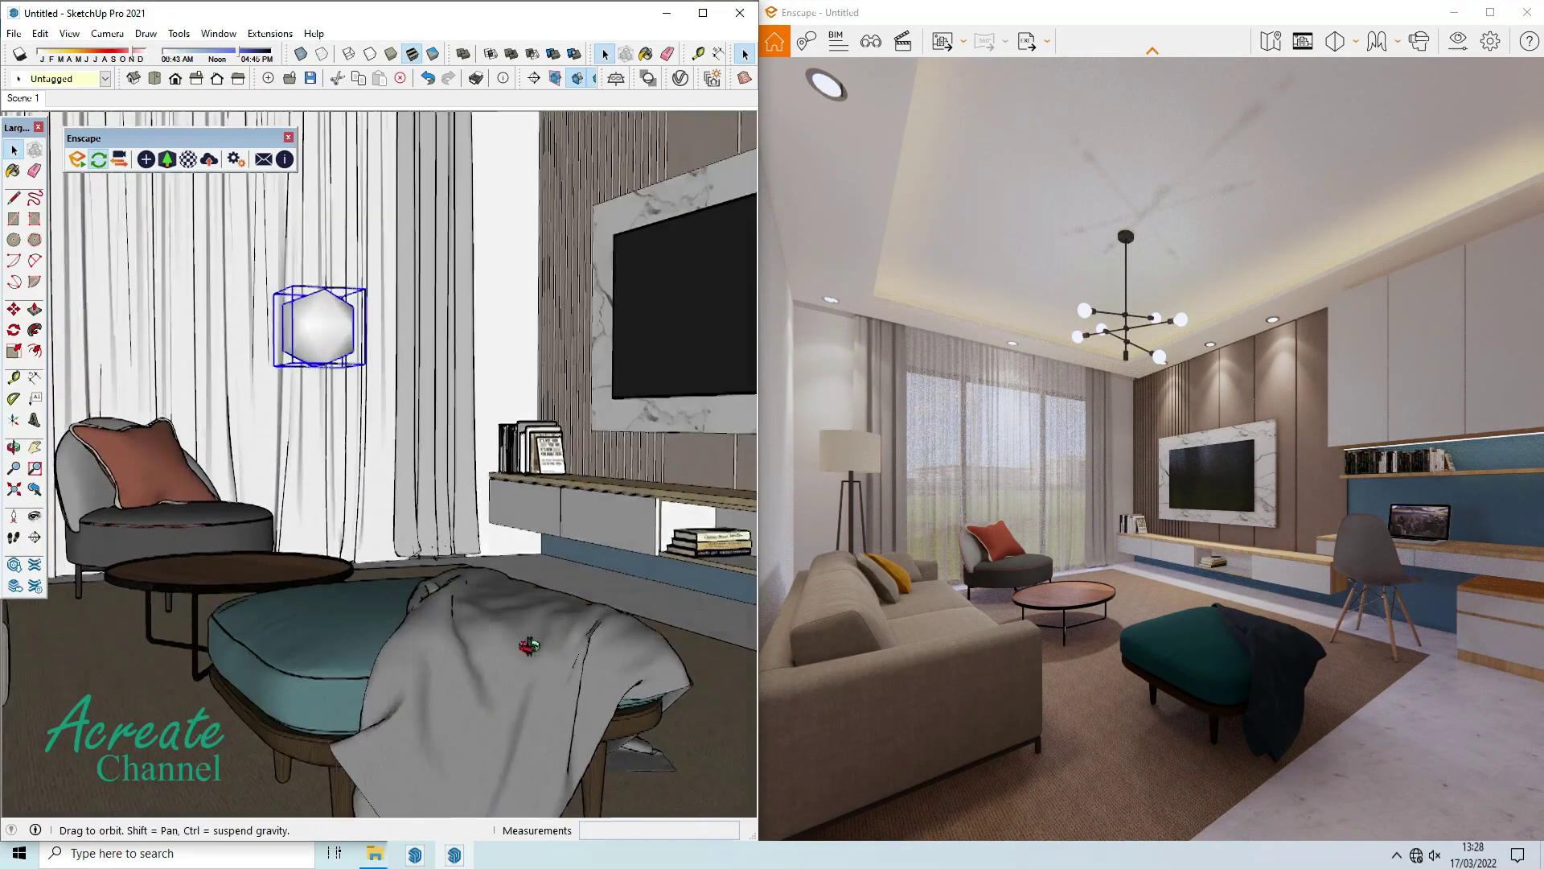
pyautogui.scroll(2, 576, 652)
# Sample the teal velvet cushion material [Color_000]3 and open its Enscape material settings.
pyautogui.click(13, 170)
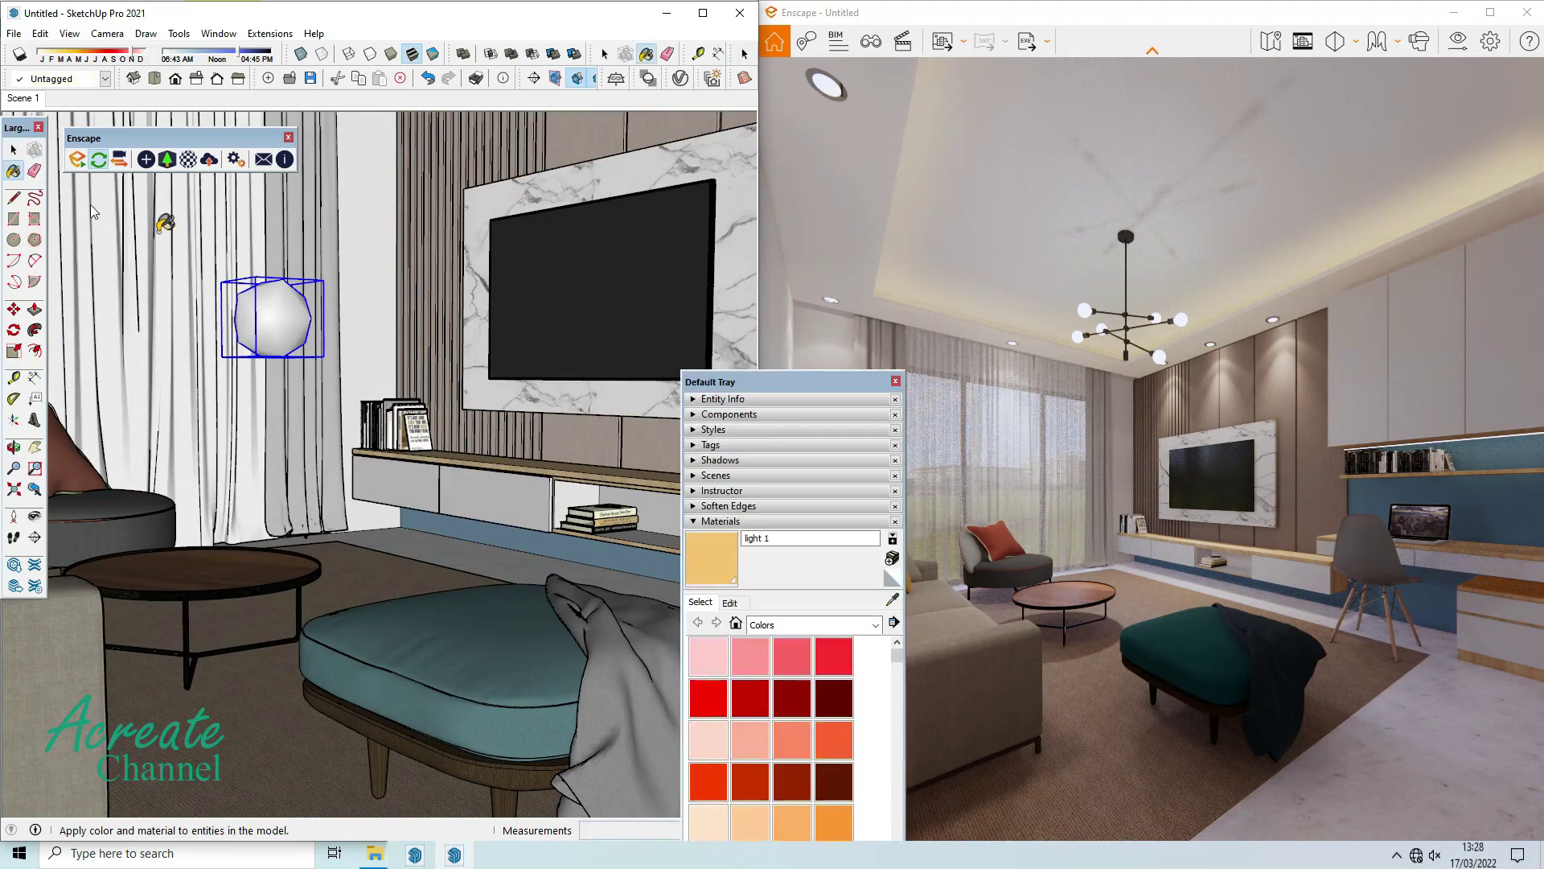
pyautogui.click(893, 600)
pyautogui.click(506, 637)
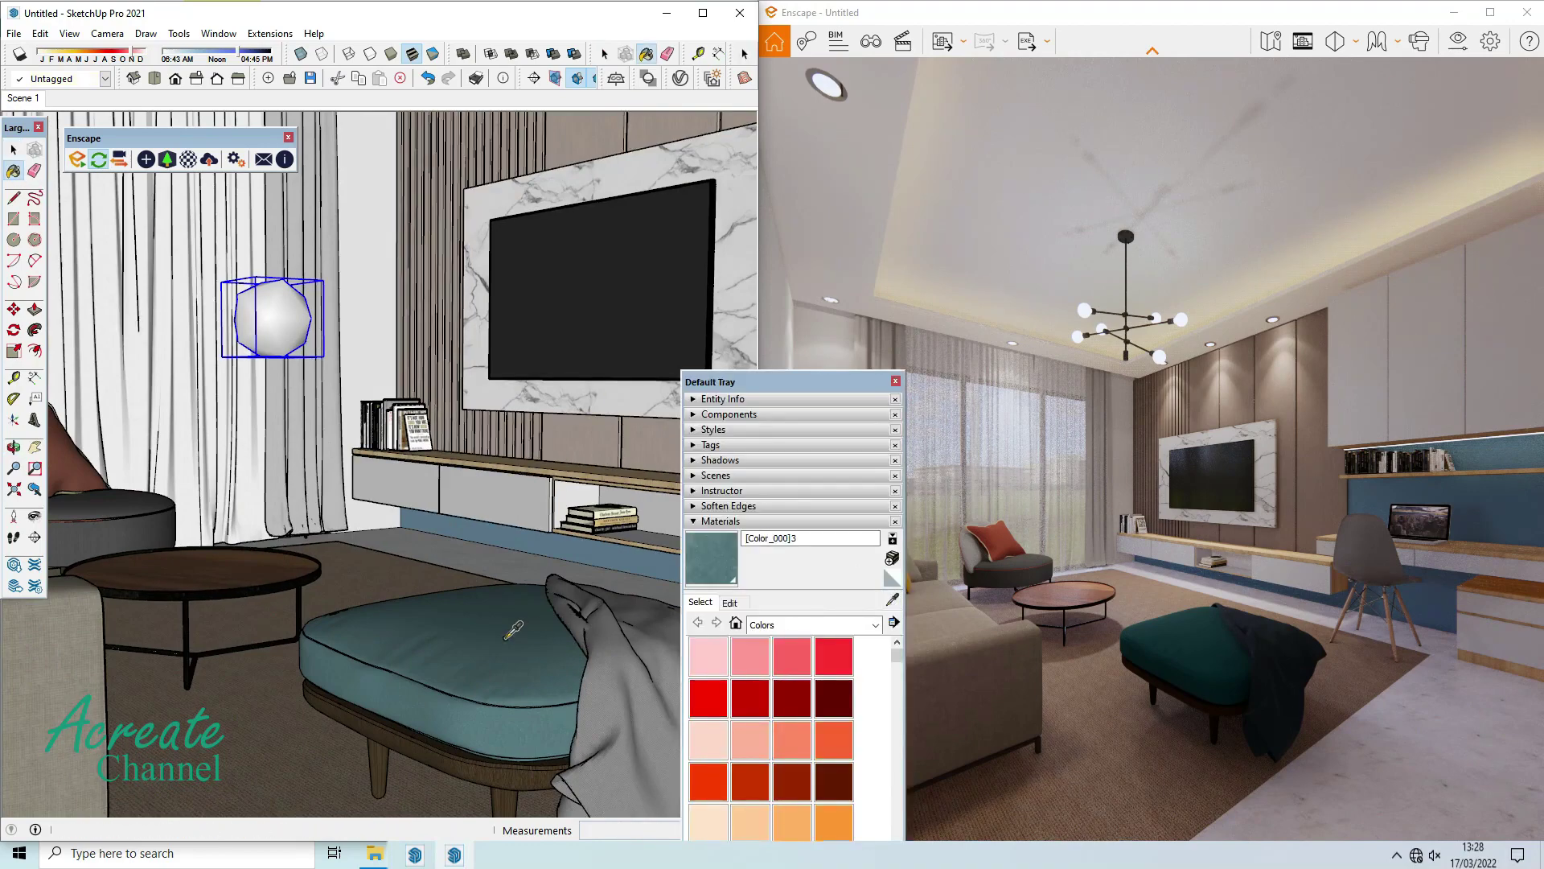
pyautogui.click(190, 160)
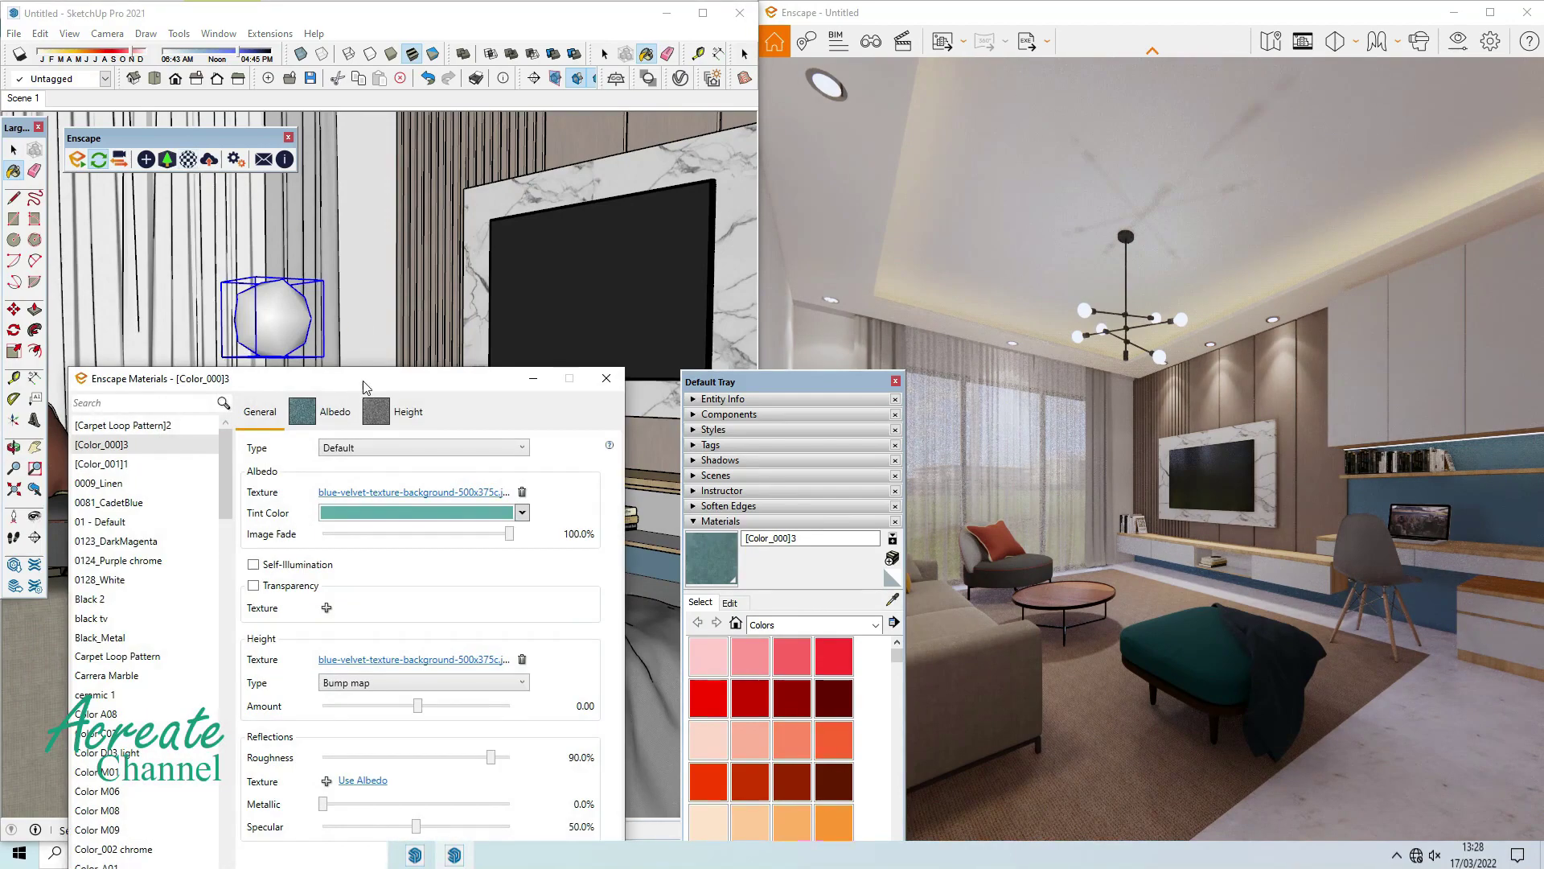
pyautogui.moveTo(364, 387); pyautogui.dragTo(358, 297)
# Set the cushion material's tint colour to pale cyan #B9FDFF.
pyautogui.click(427, 428)
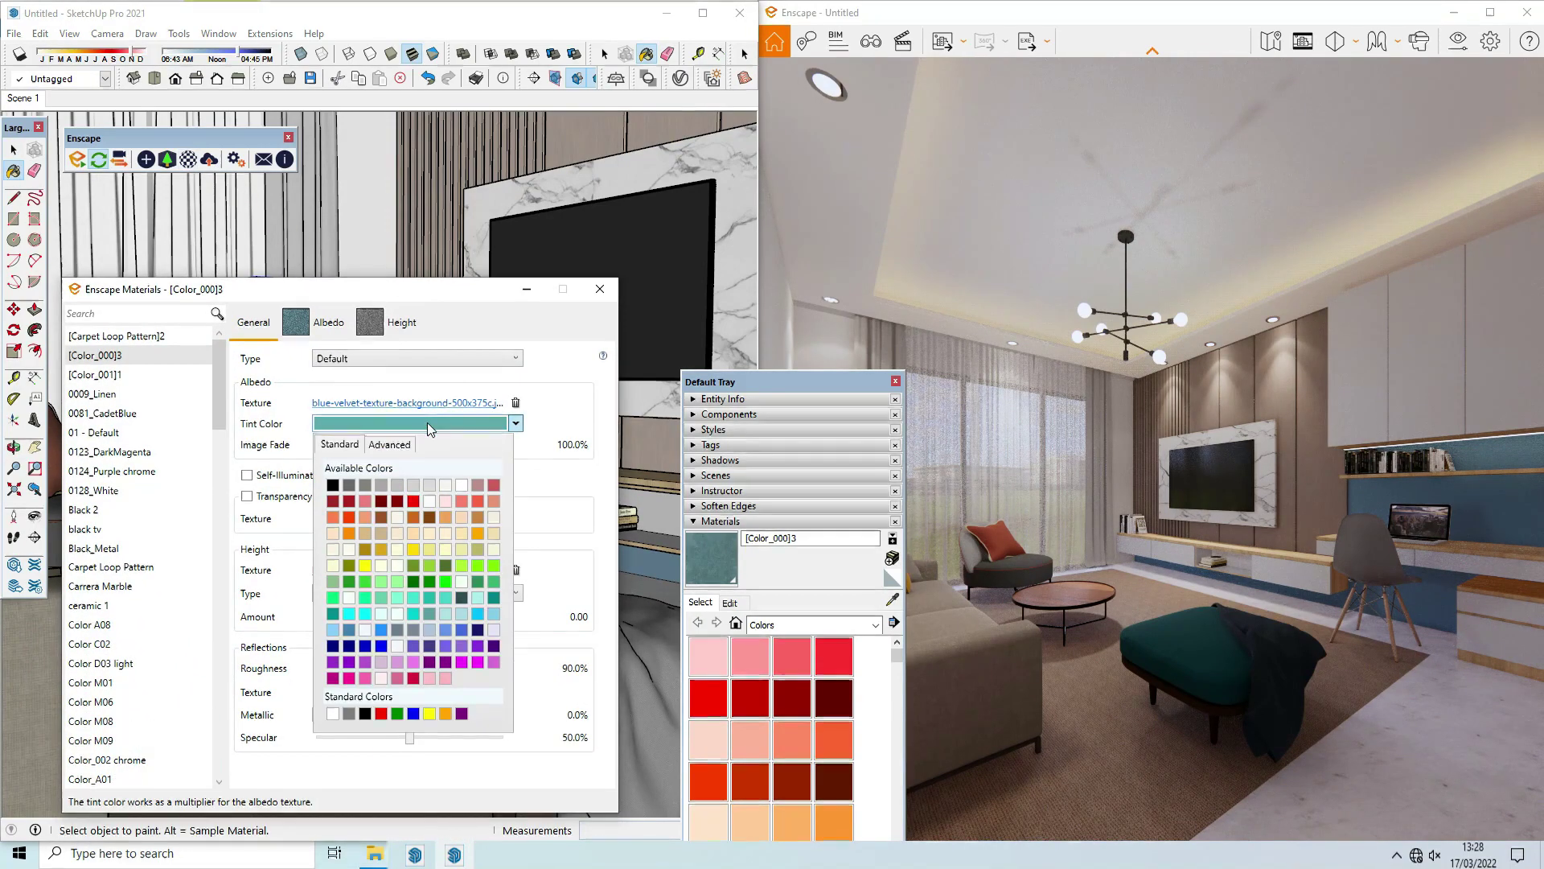
pyautogui.click(389, 444)
pyautogui.moveTo(394, 468); pyautogui.dragTo(369, 456)
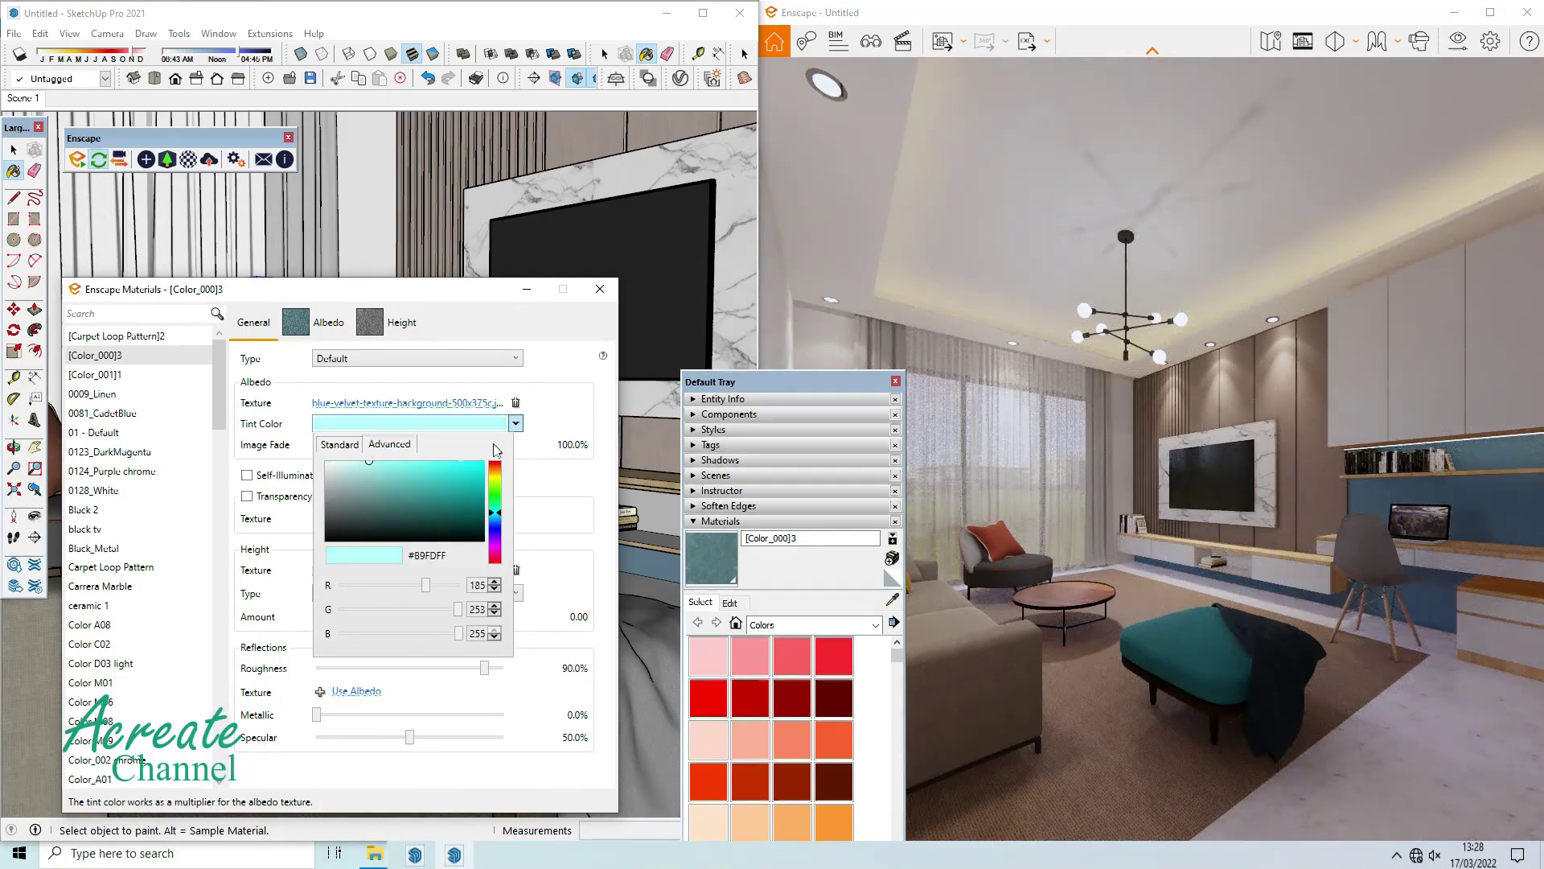
pyautogui.click(493, 324)
pyautogui.moveTo(479, 291); pyautogui.dragTo(382, 289)
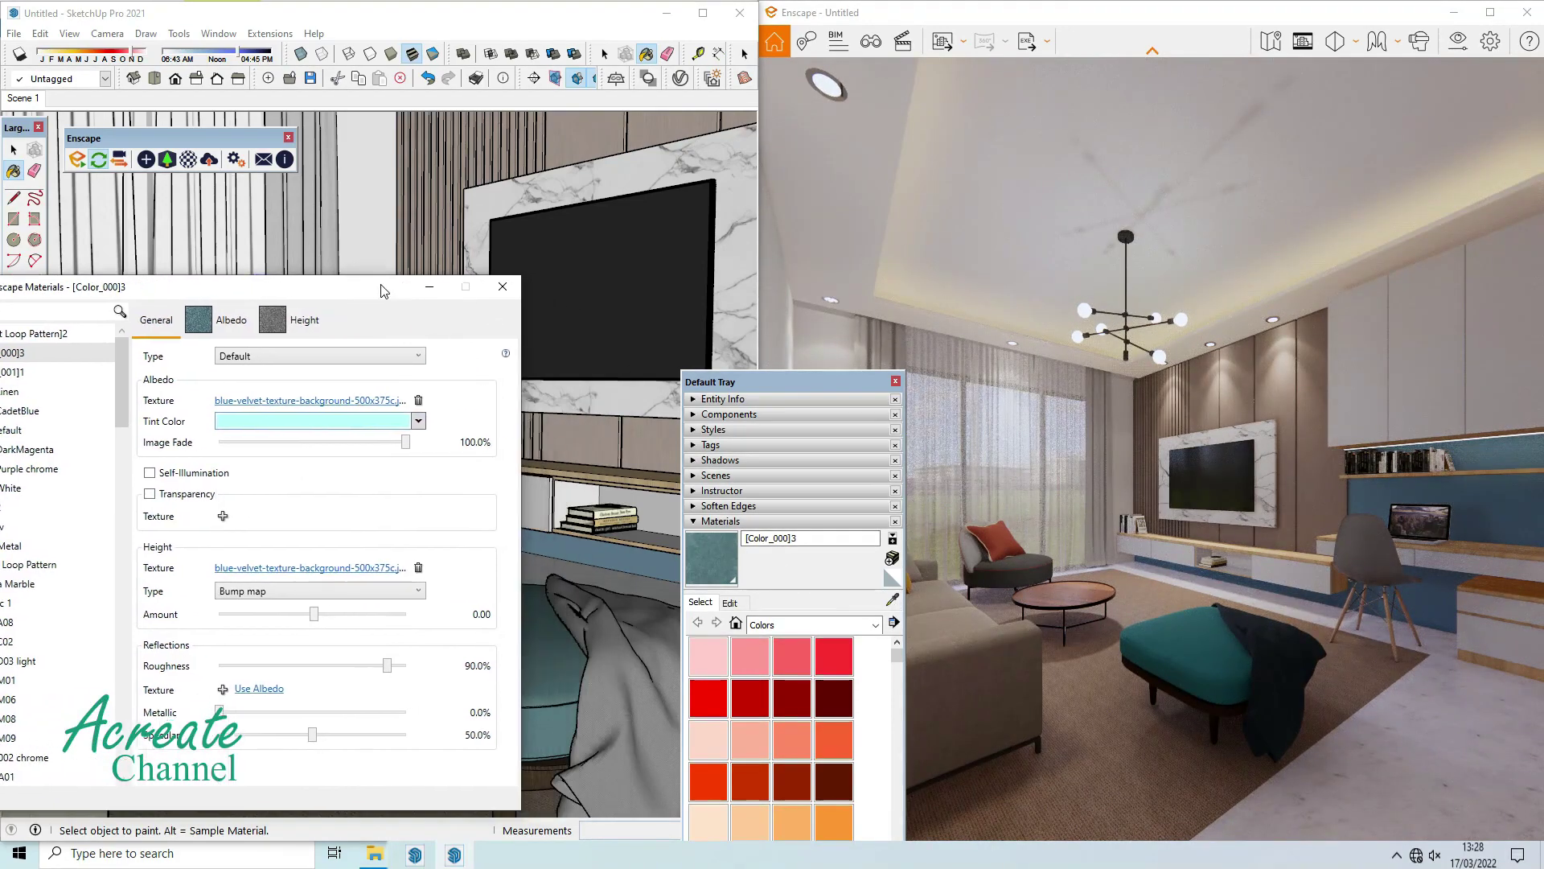
pyautogui.click(892, 600)
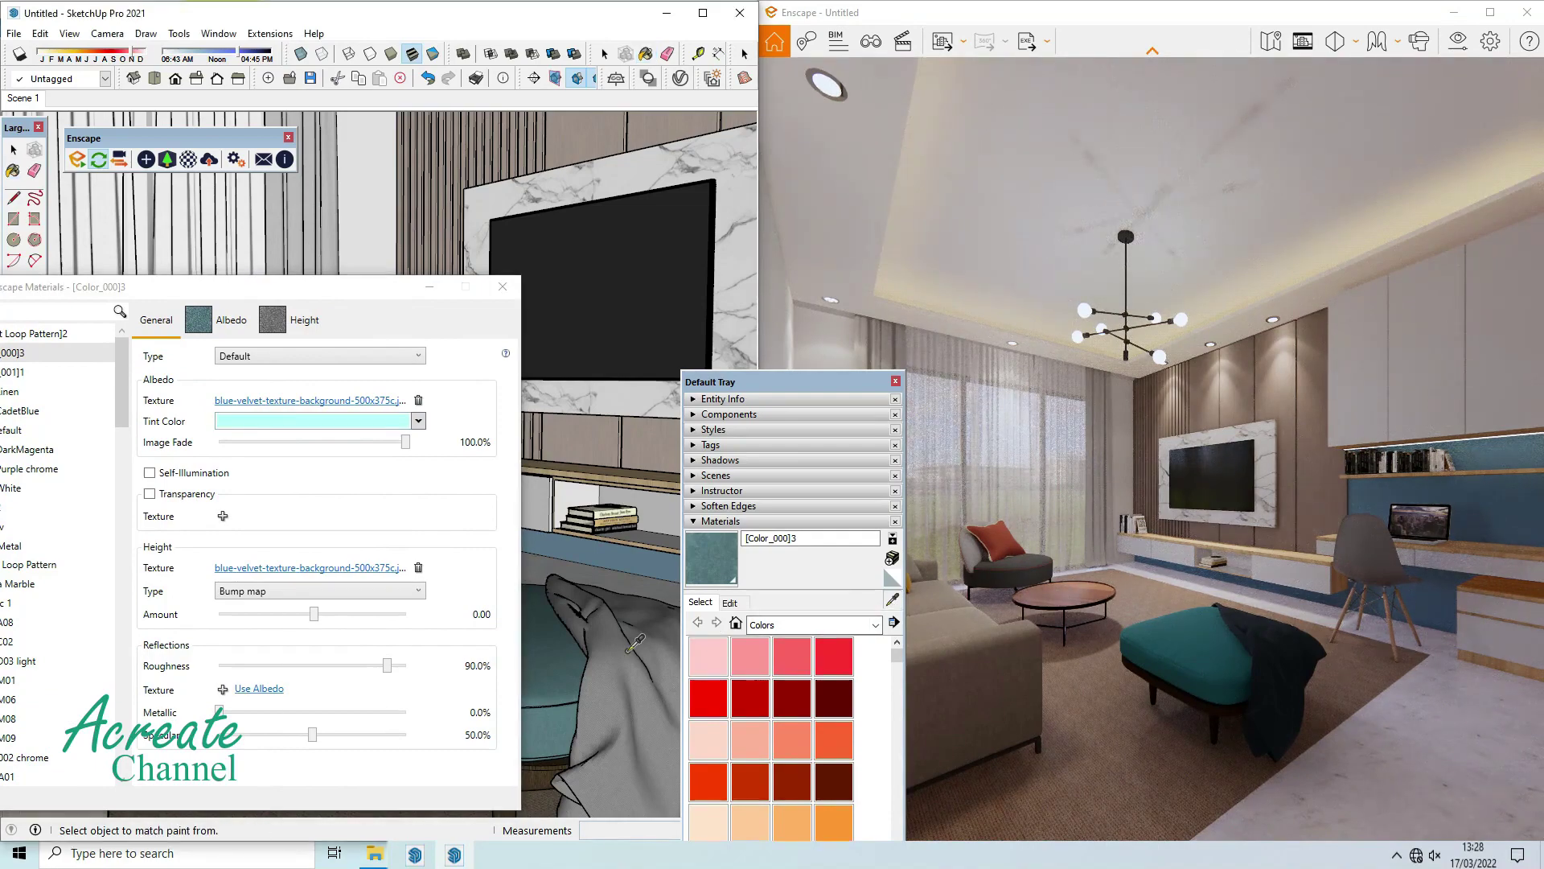
# Pick up the throw's OURO material and make its roughness use the albedo texture.
pyautogui.click(629, 650)
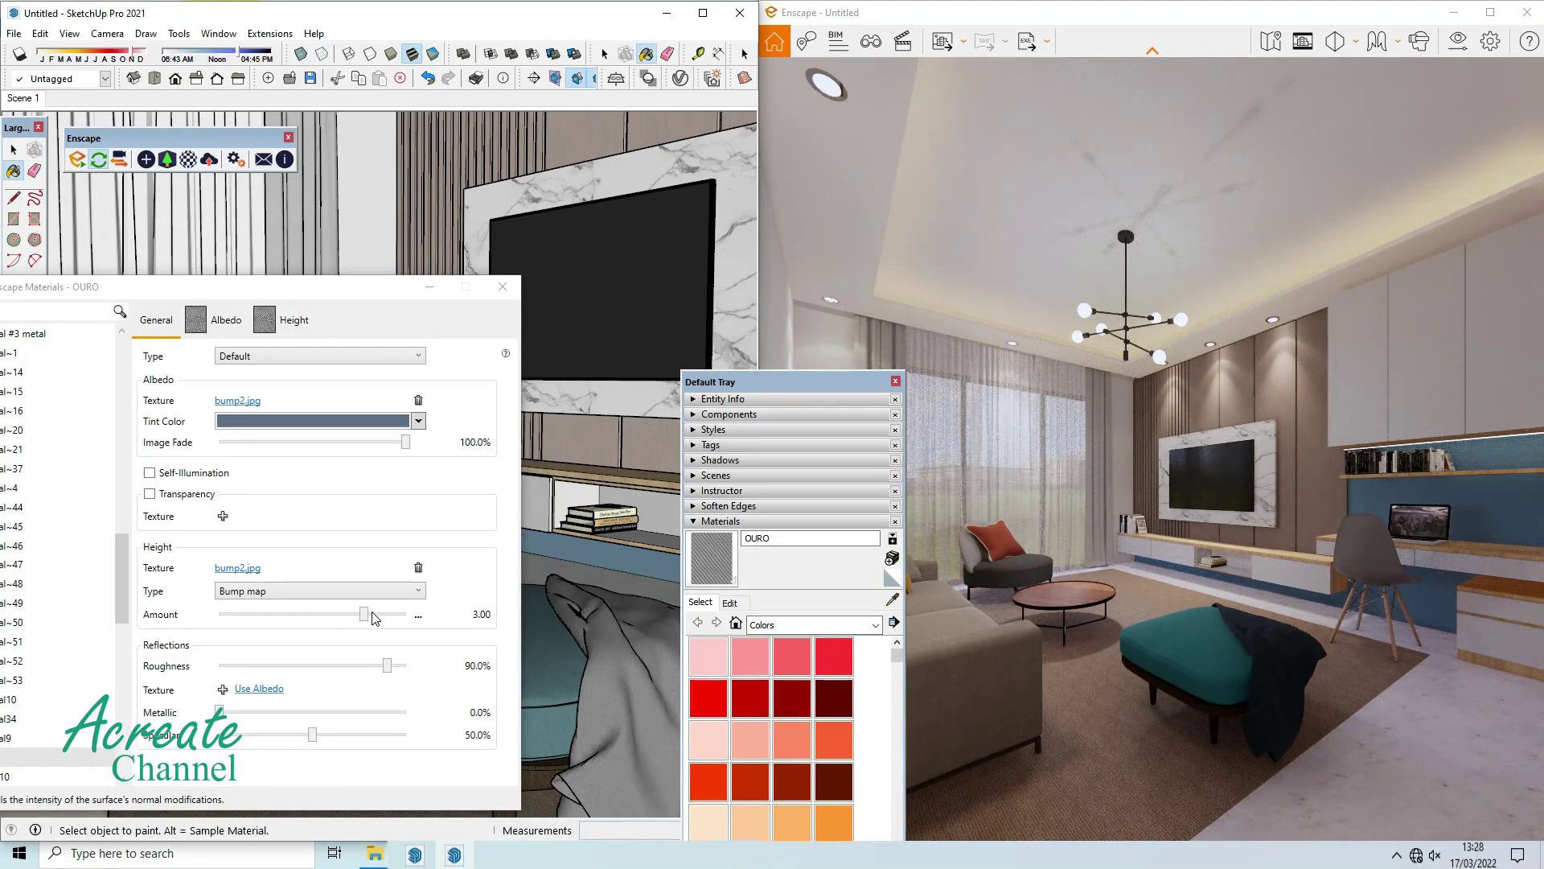
pyautogui.click(244, 692)
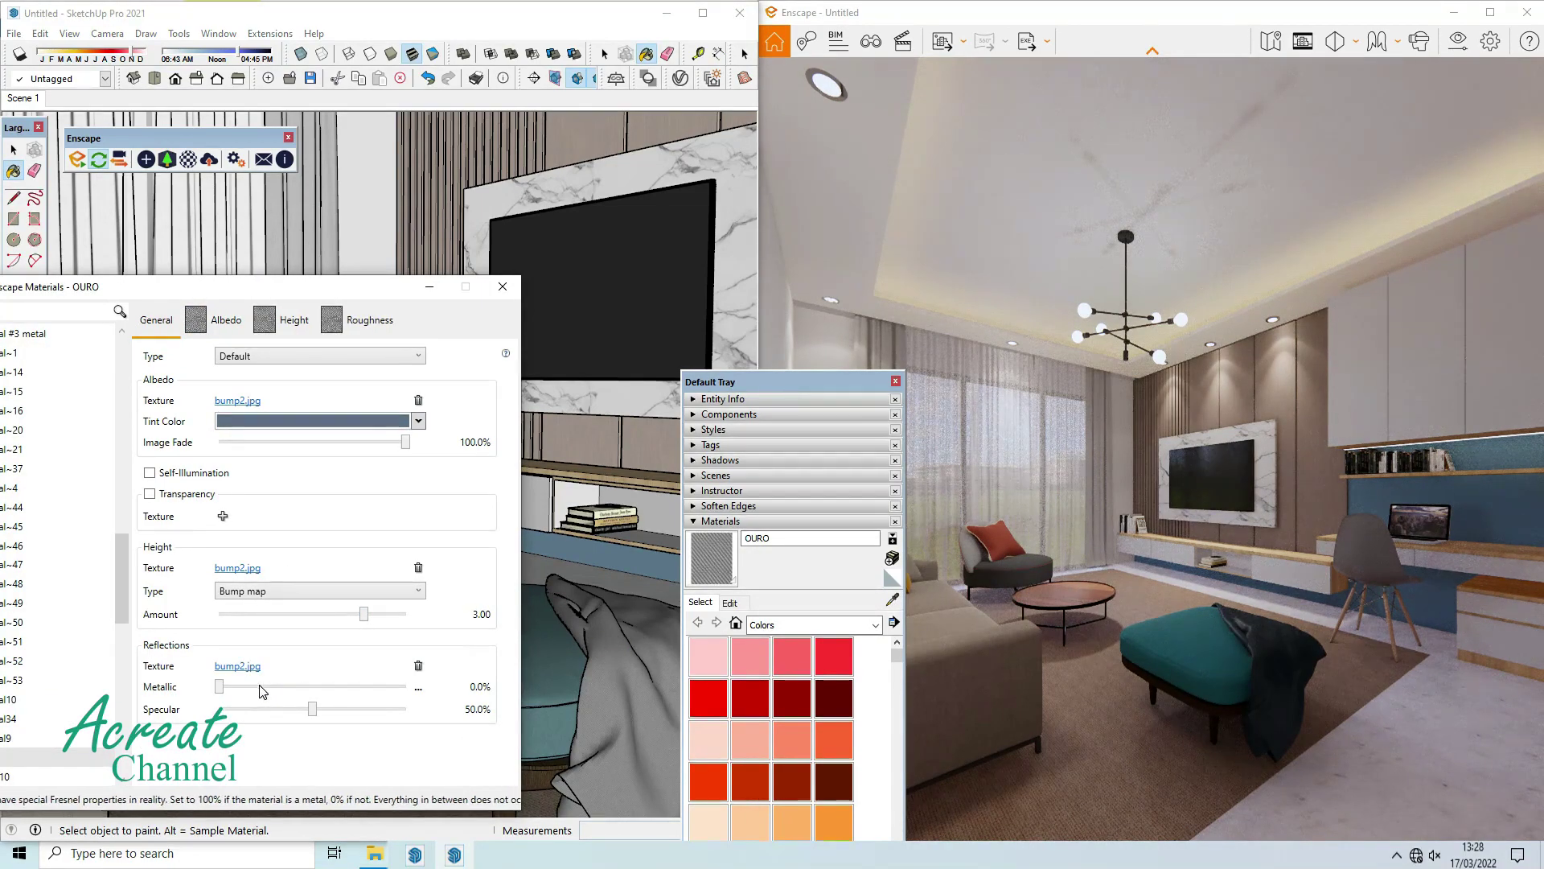
pyautogui.scroll(3, 1265, 690)
pyautogui.scroll(-3, 1266, 688)
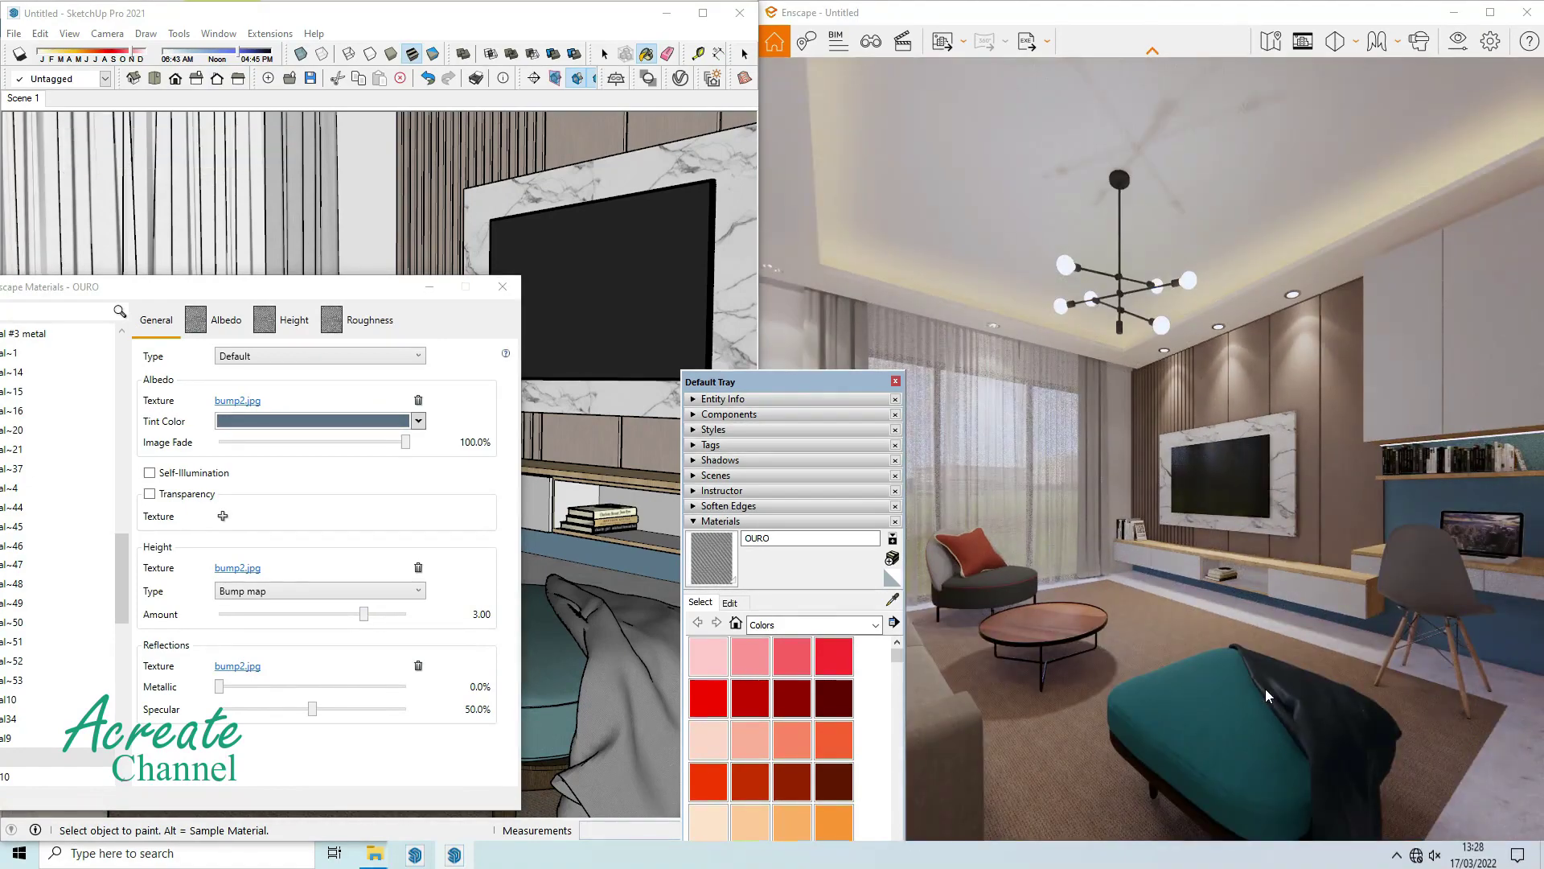
# Tint the OURO material soft blue #99BDE0 and check it in the live render.
pyautogui.click(312, 421)
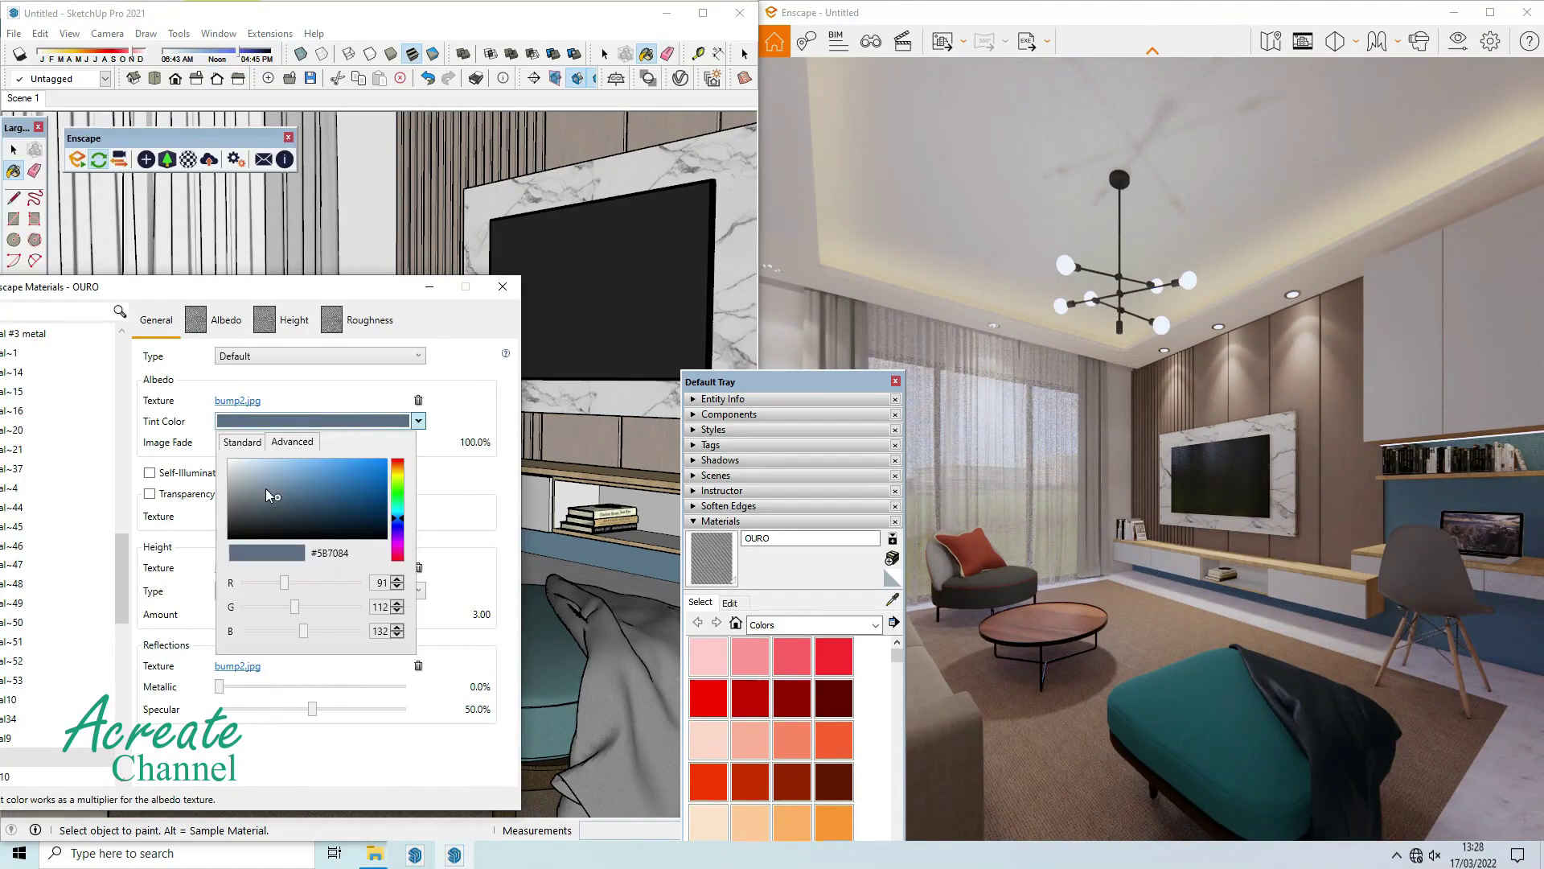
pyautogui.click(262, 485)
pyautogui.moveTo(262, 485); pyautogui.dragTo(278, 468)
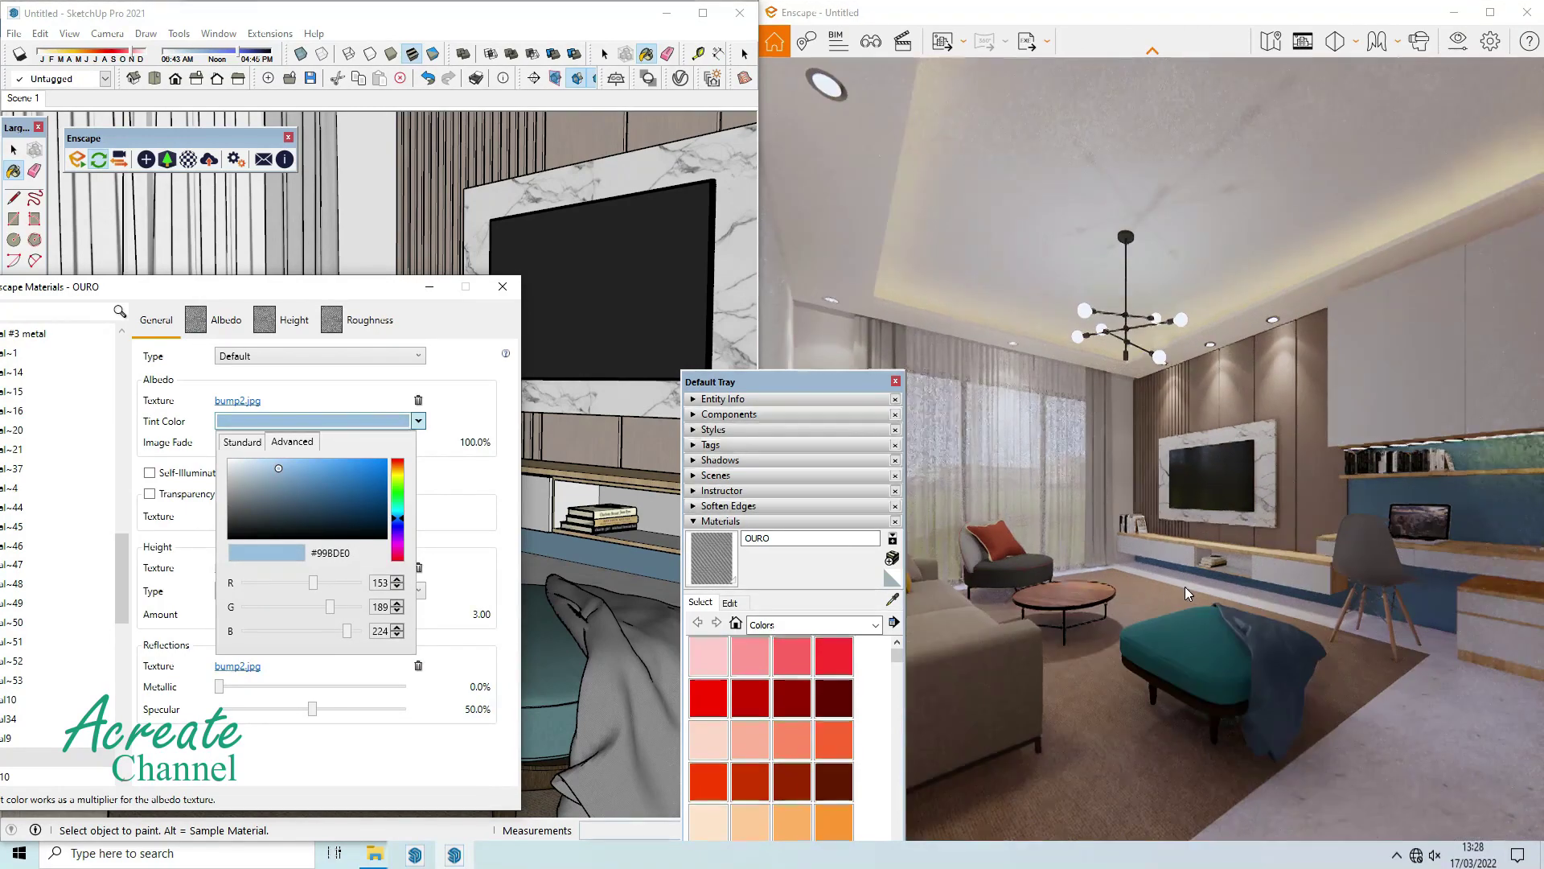
pyautogui.moveTo(1185, 586); pyautogui.dragTo(1216, 523)
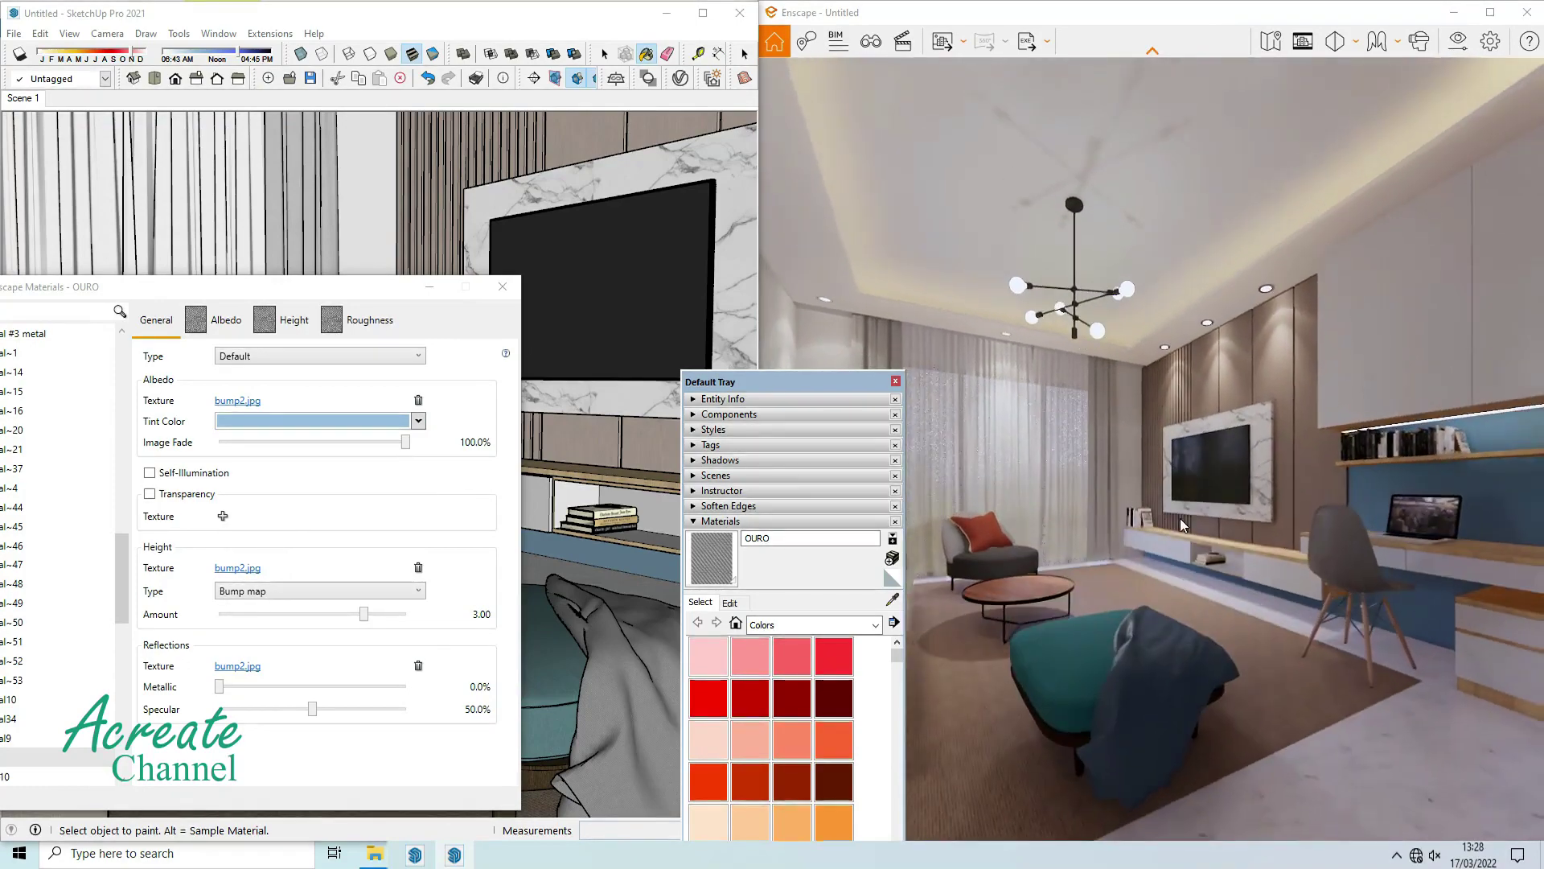
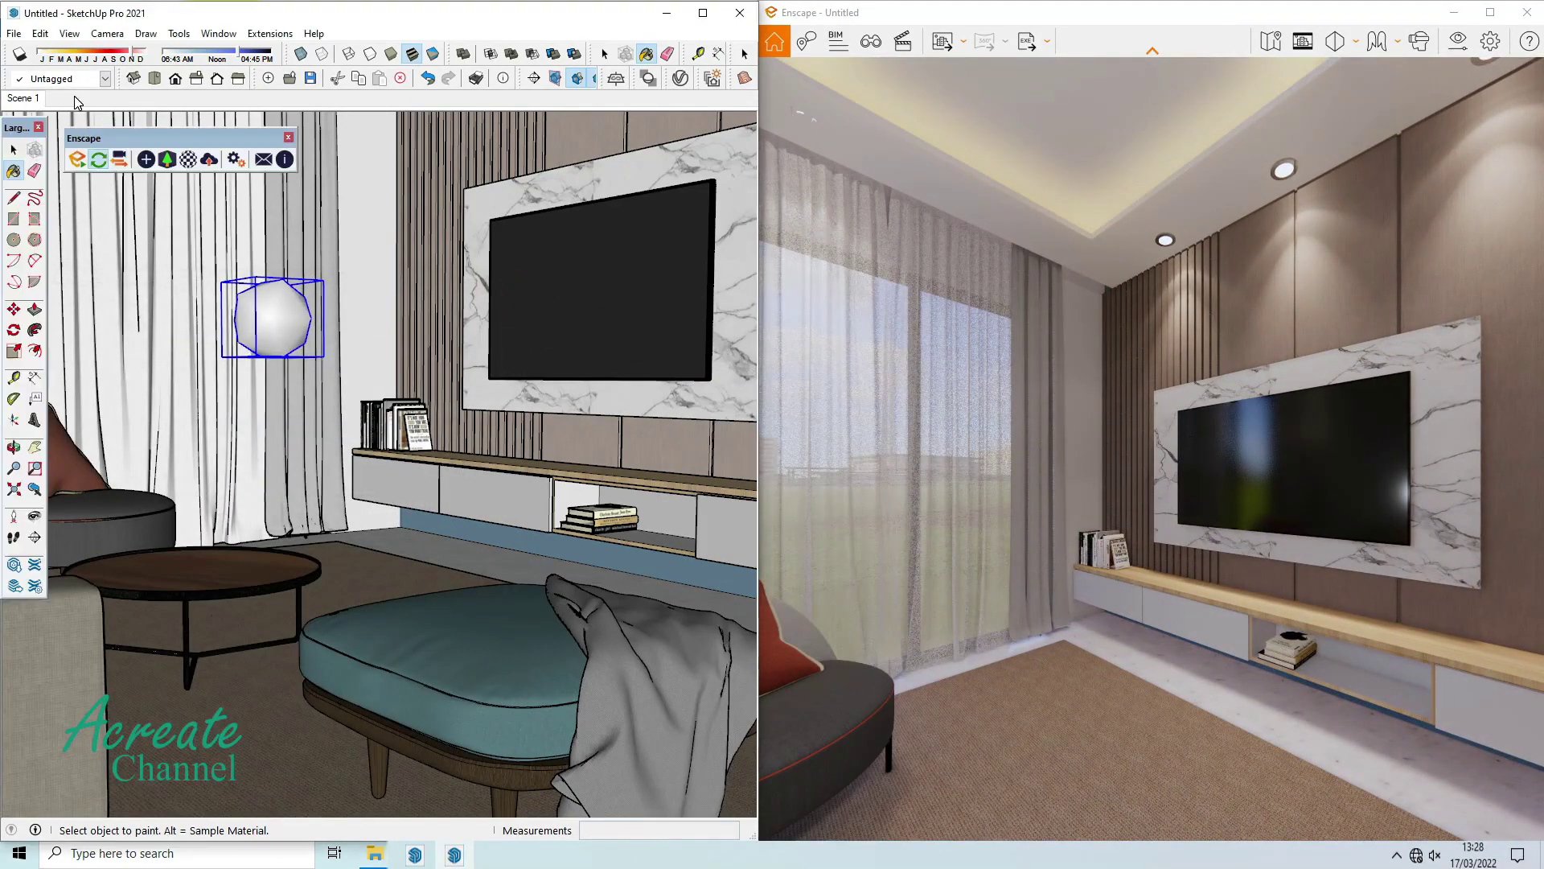
# Zoom in on the TV wall's marble-and-wood panel junction and open Enscape Objects.
pyautogui.click(14, 151)
pyautogui.scroll(5, 505, 380)
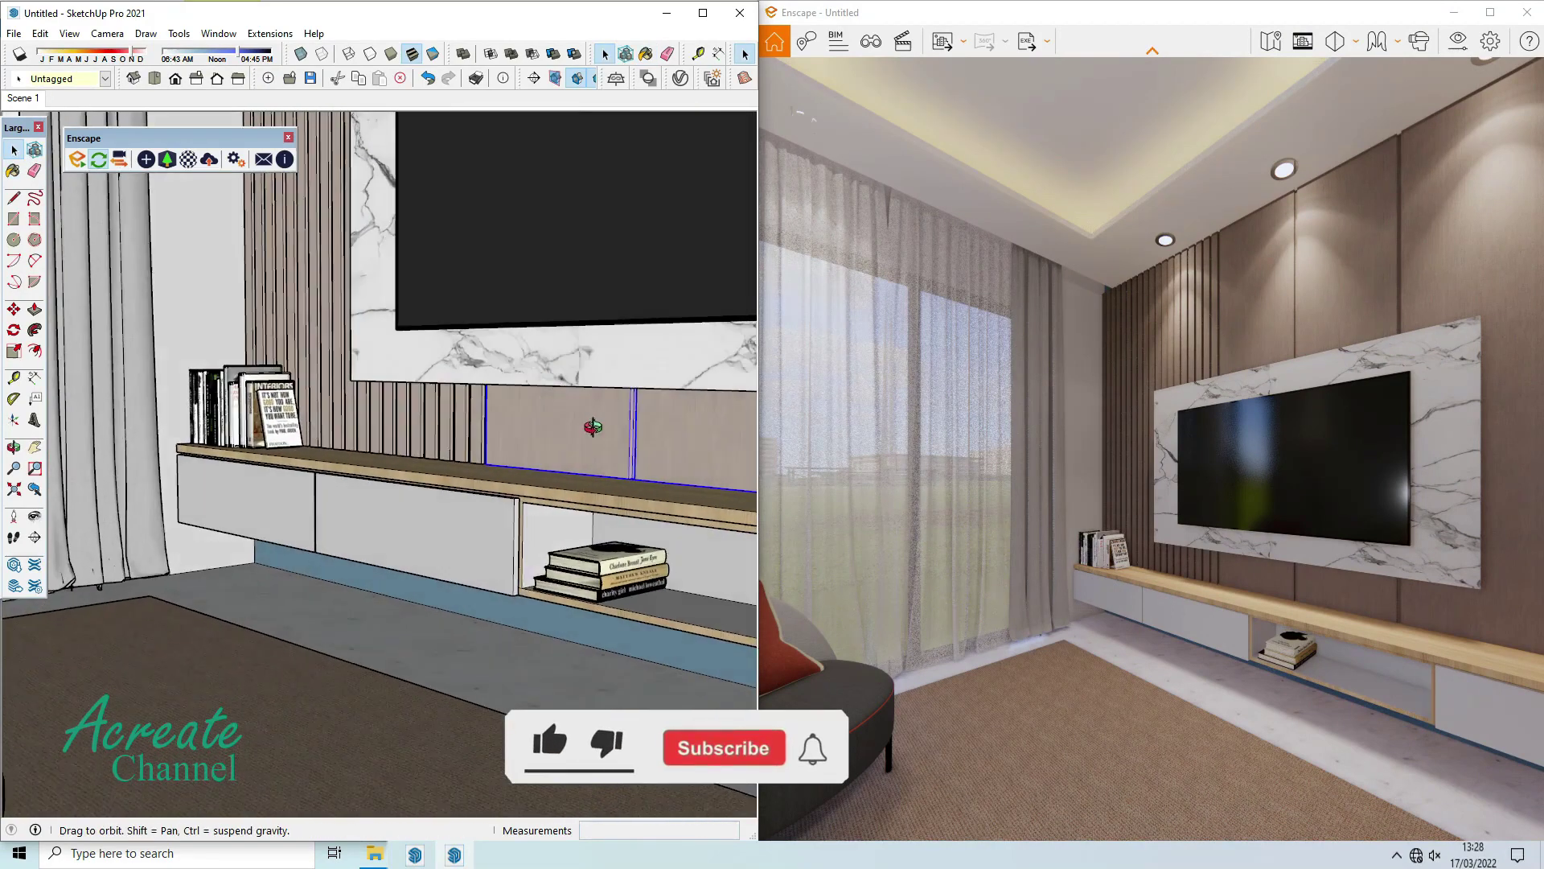
pyautogui.scroll(2, 505, 380)
pyautogui.click(35, 446)
pyautogui.moveTo(218, 218); pyautogui.dragTo(127, 220)
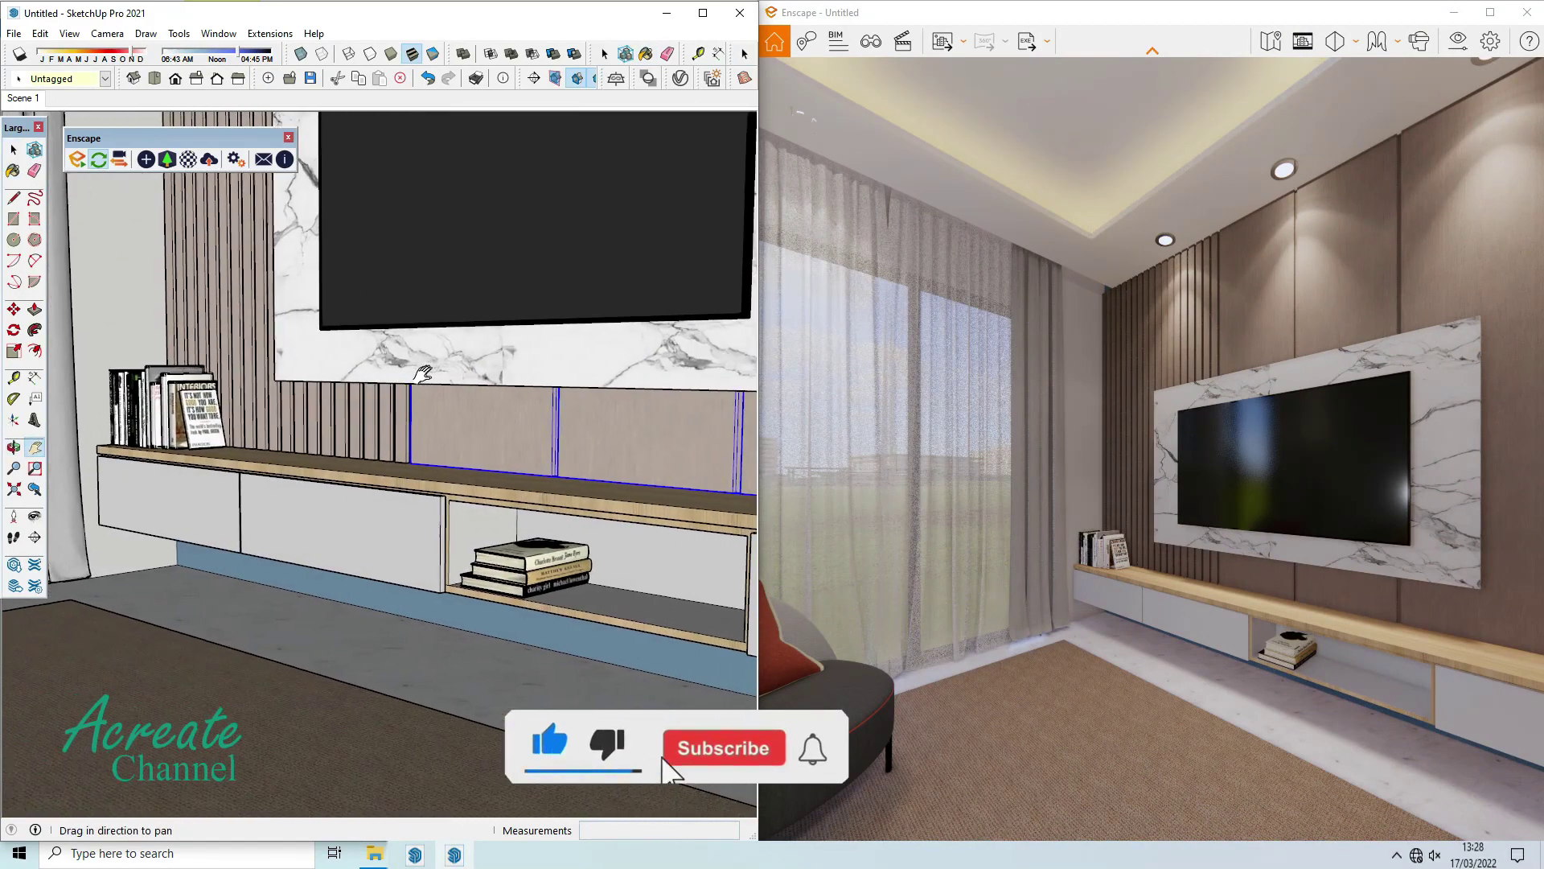
pyautogui.press('space')
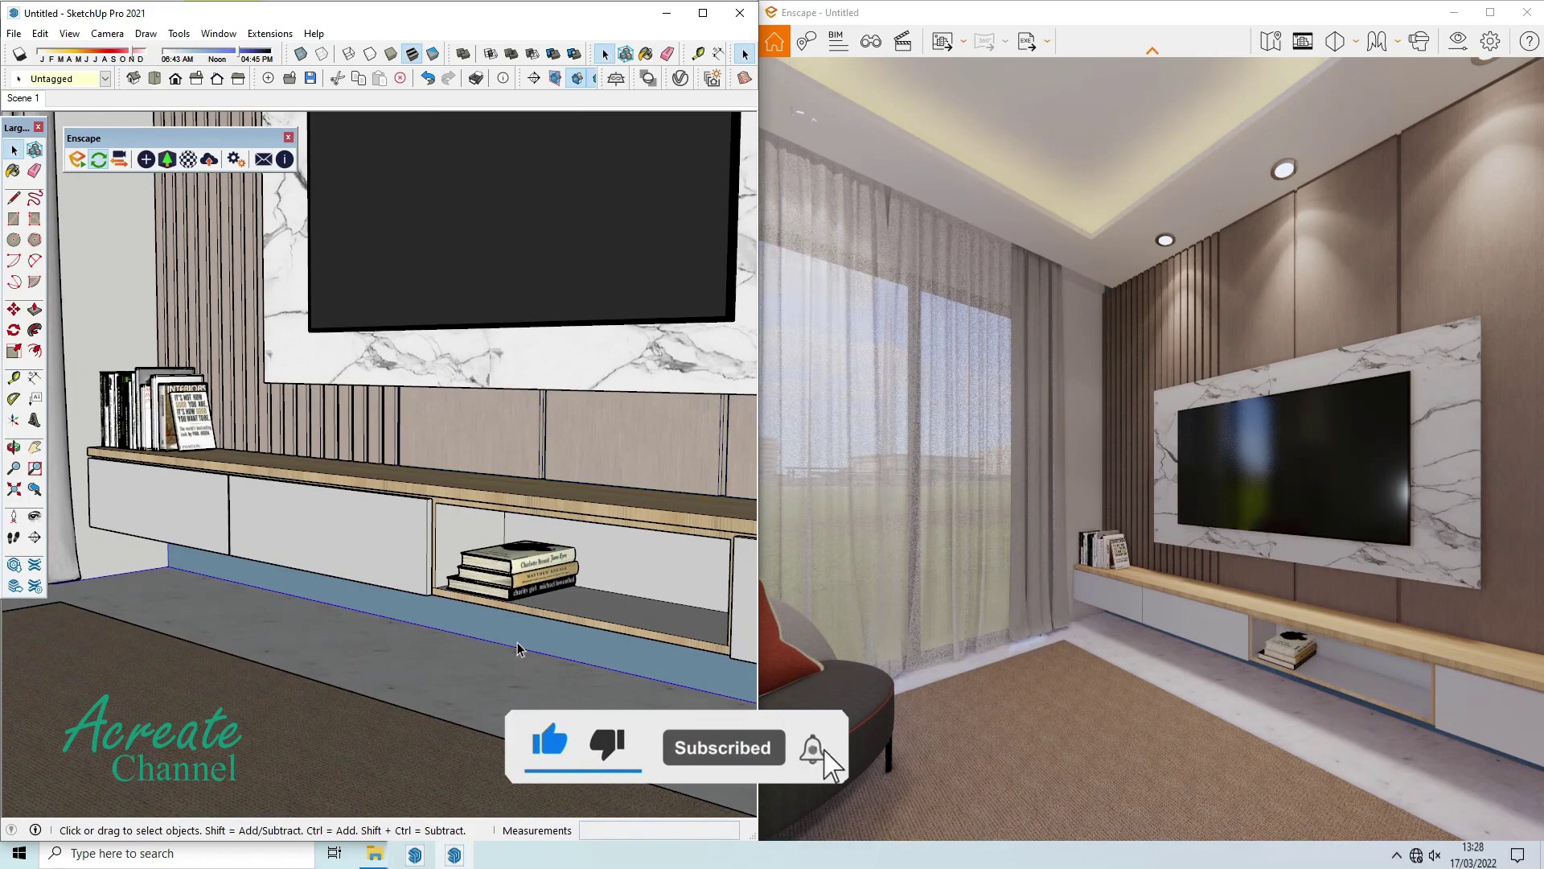
pyautogui.scroll(3, 572, 327)
pyautogui.moveTo(572, 327); pyautogui.dragTo(458, 365, button='middle')
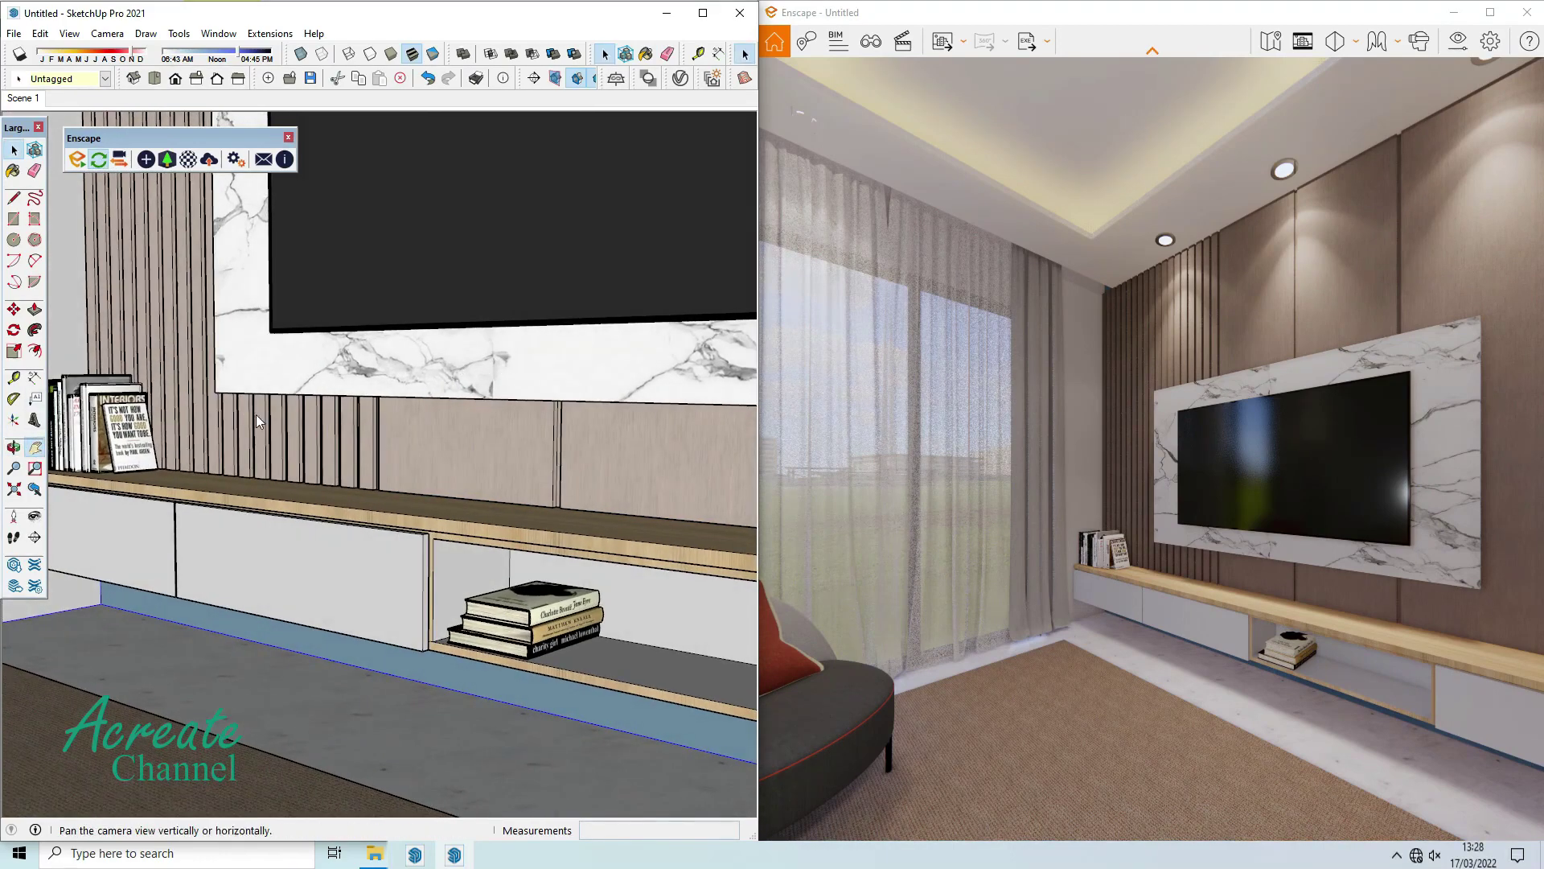
pyautogui.press('h')
pyautogui.moveTo(481, 363); pyautogui.dragTo(319, 375)
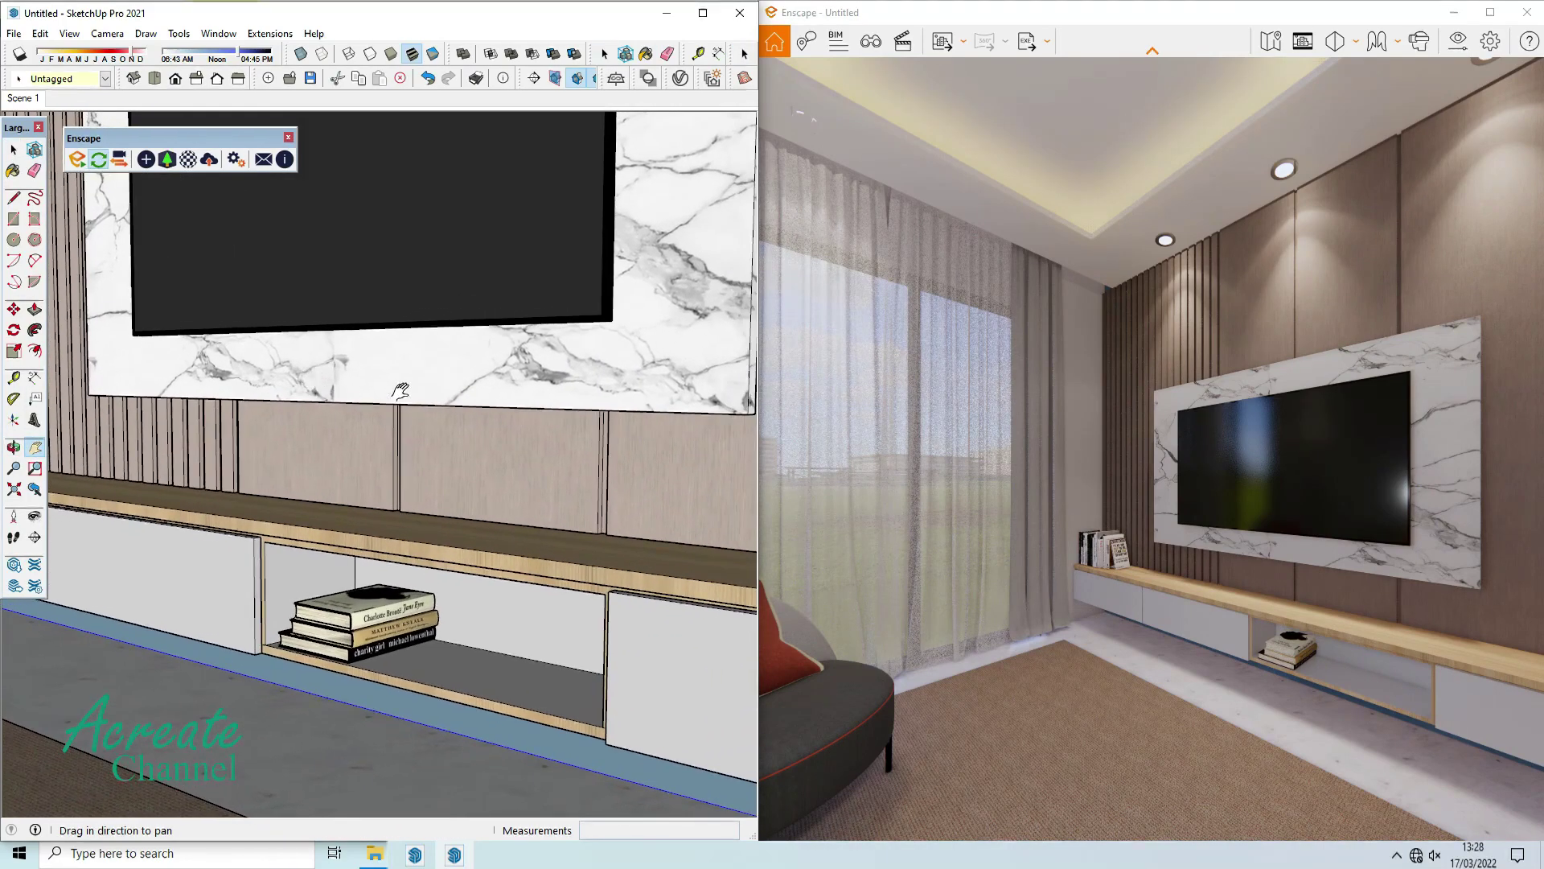
pyautogui.scroll(5, 400, 390)
pyautogui.moveTo(413, 335); pyautogui.dragTo(424, 292, button='middle')
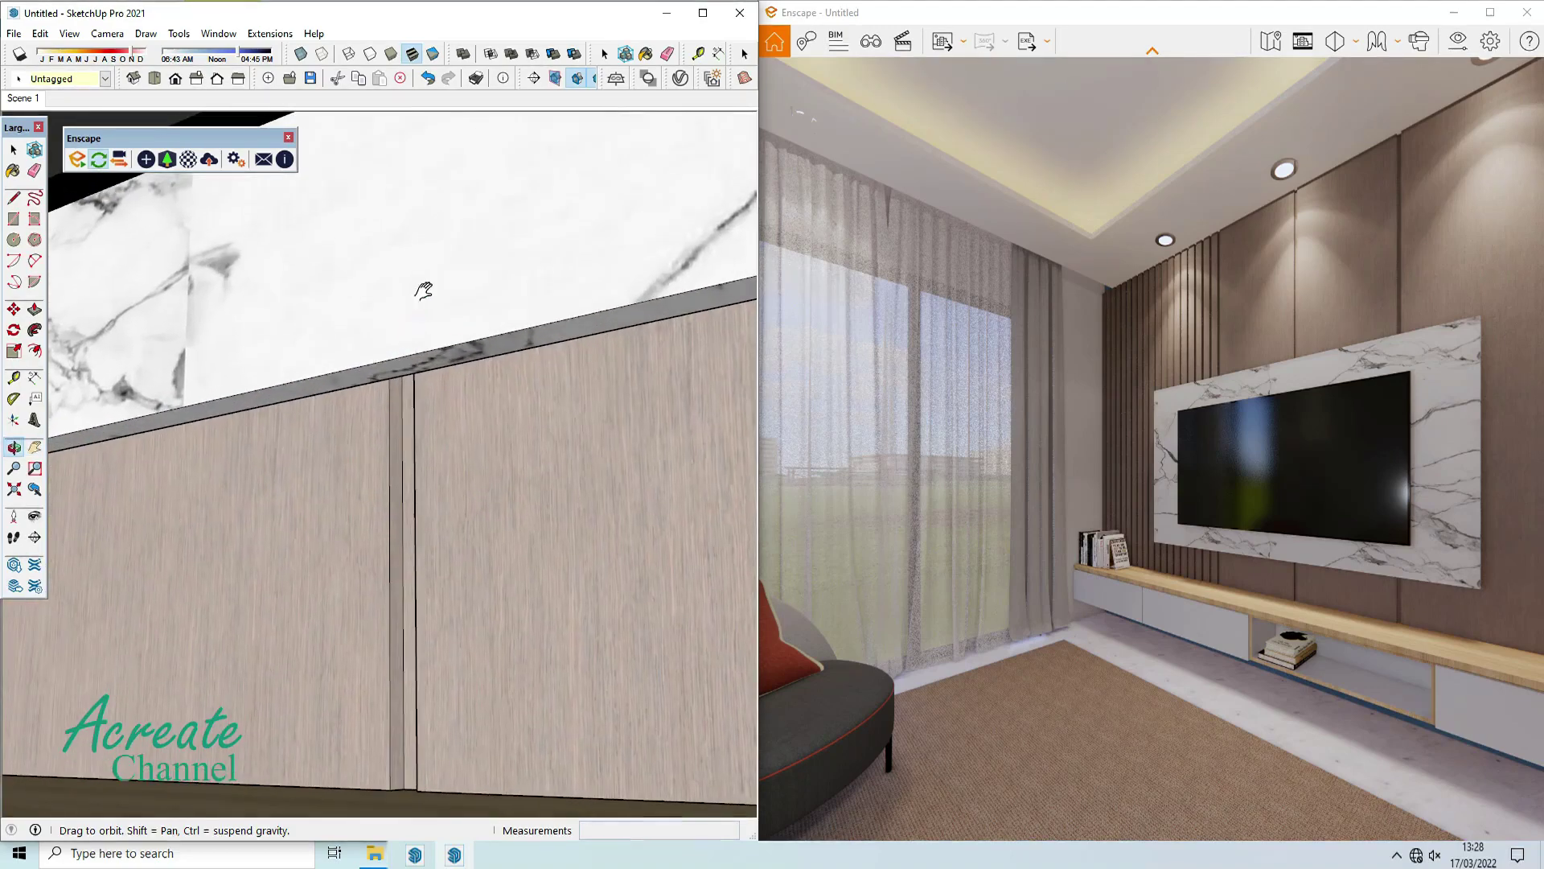
pyautogui.click(148, 160)
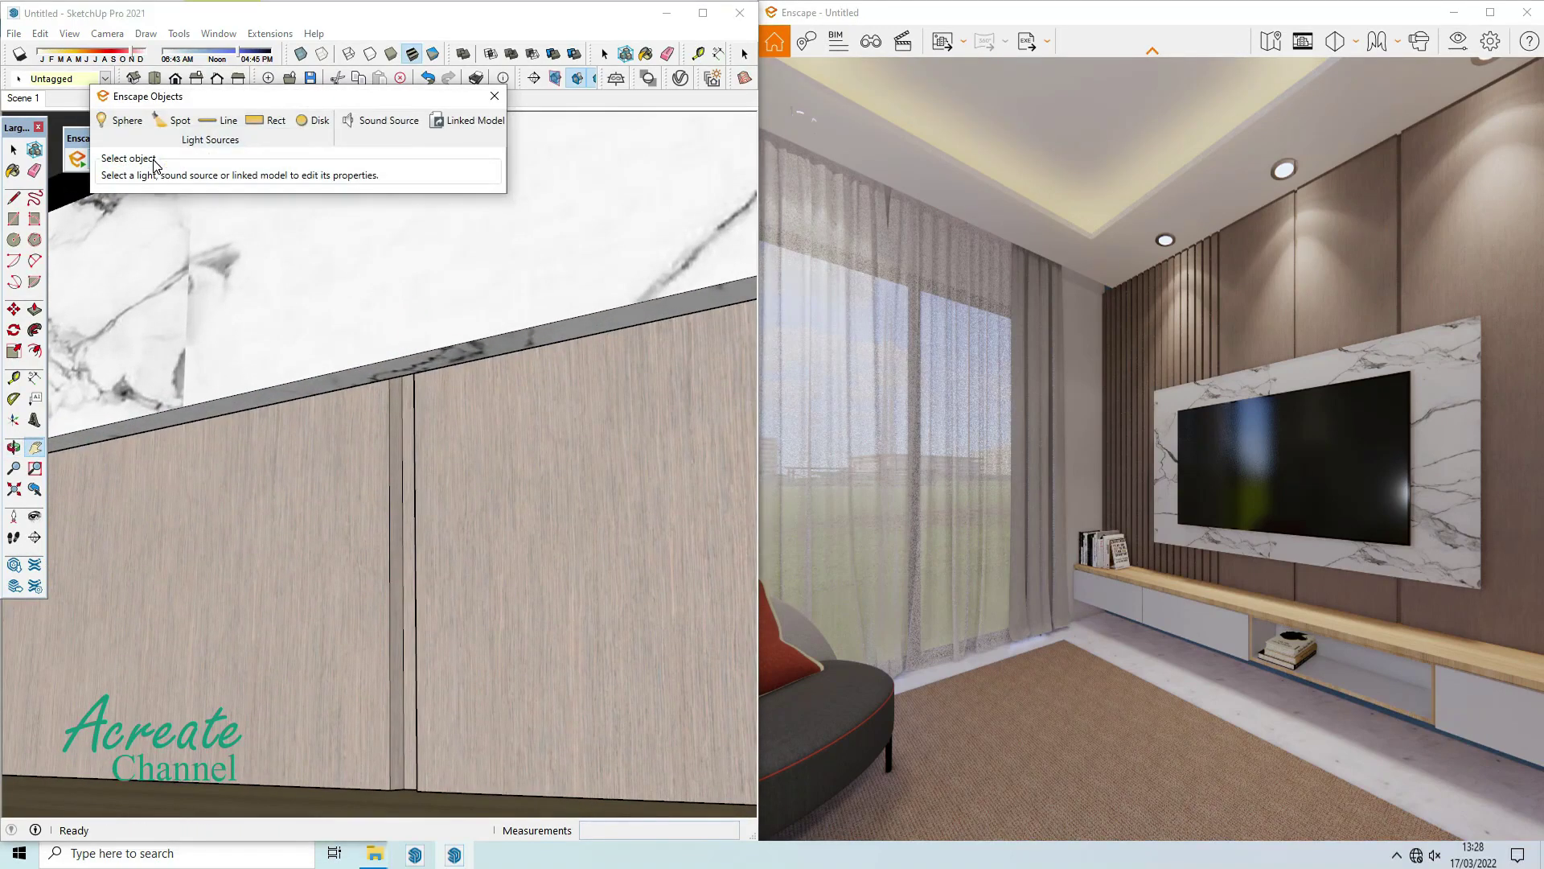
# Place an Enscape line light along the marble panel's bottom edge, initially 0.50 m long.
pyautogui.click(218, 125)
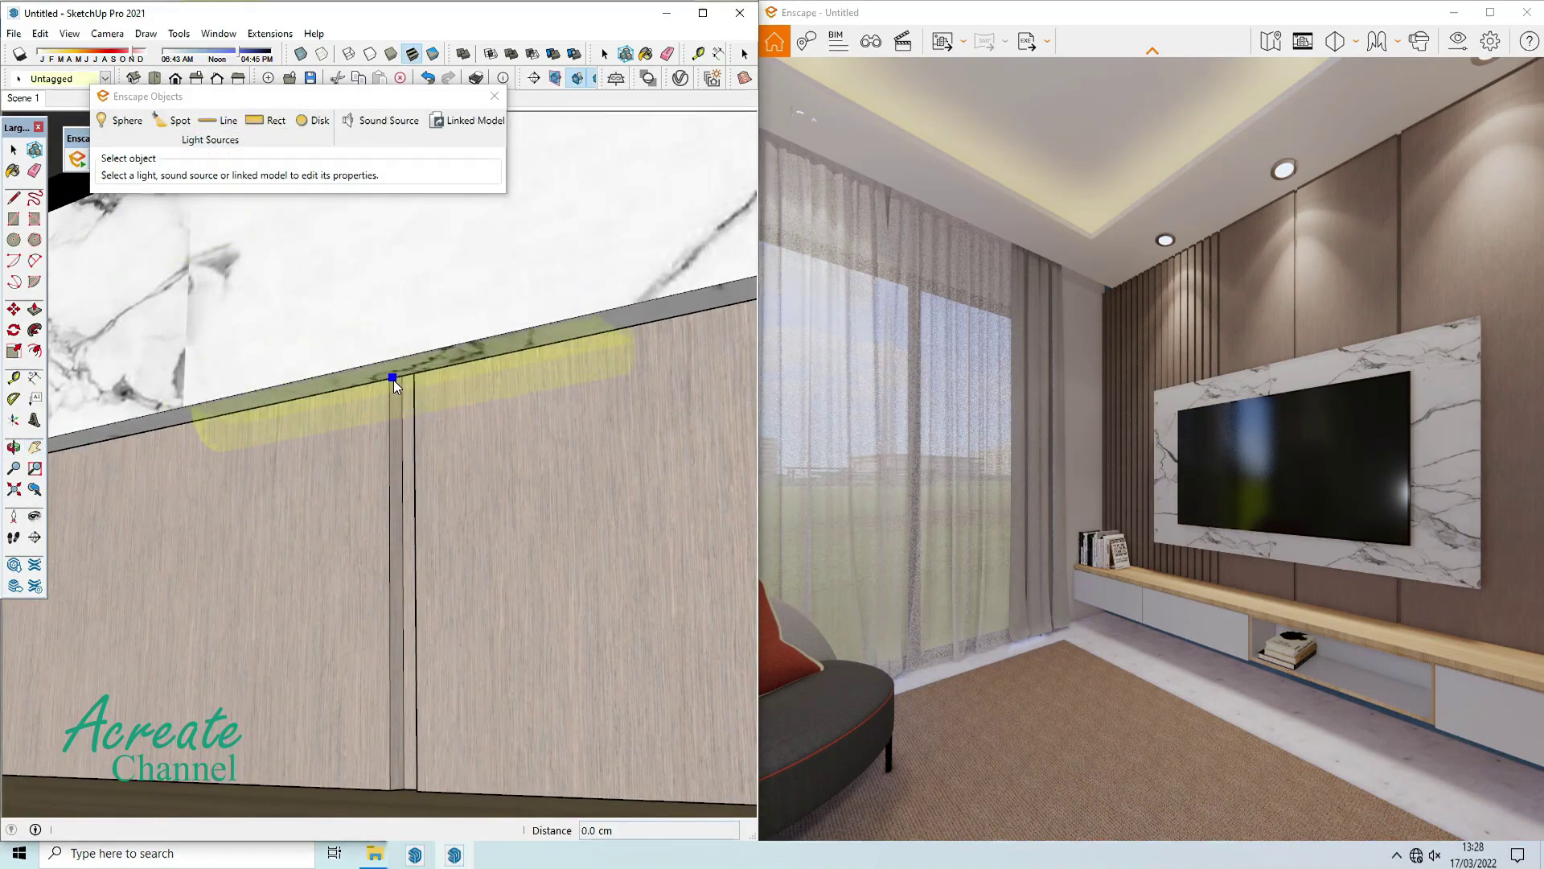
pyautogui.click(393, 385)
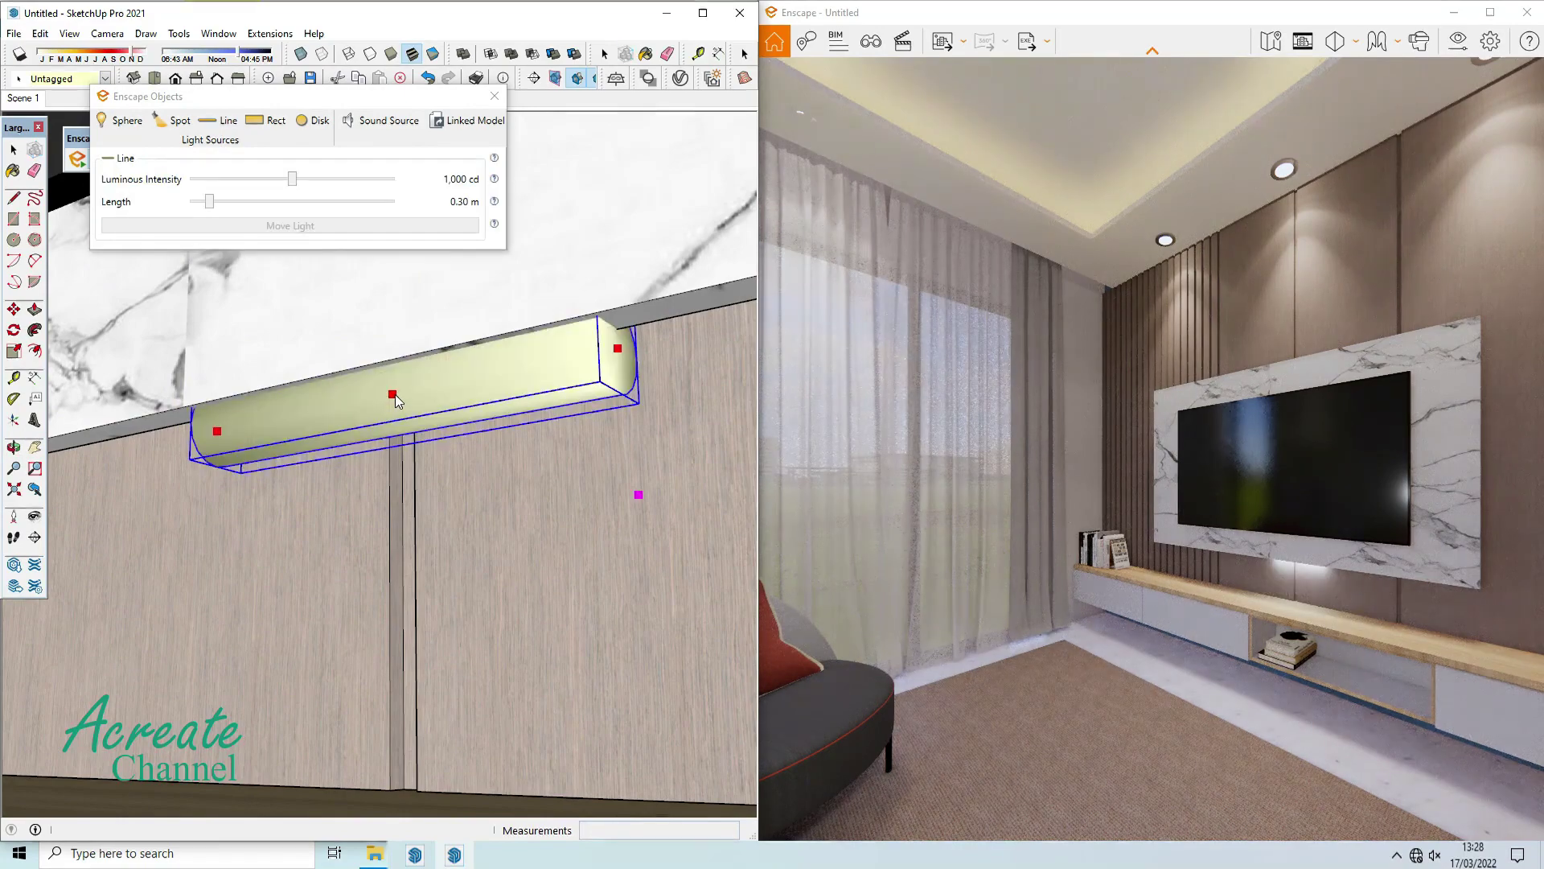
pyautogui.scroll(-2, 500, 495)
pyautogui.scroll(-2, 500, 496)
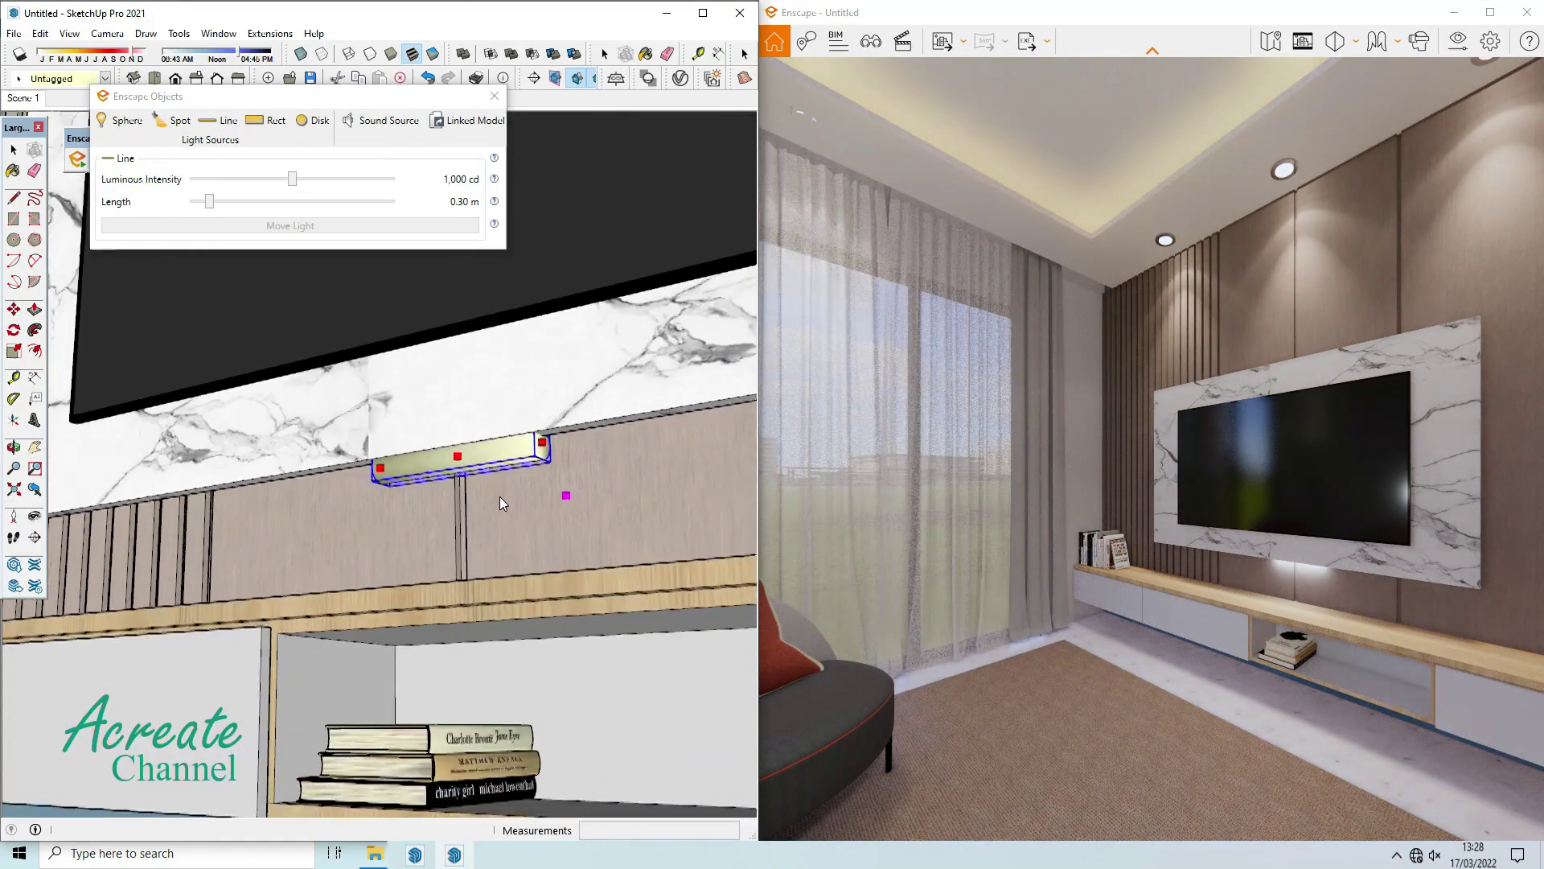
pyautogui.scroll(-2, 500, 496)
pyautogui.moveTo(534, 485)
pyautogui.mouseDown(button='middle')
pyautogui.moveTo(581, 435)
pyautogui.moveTo(581, 489)
pyautogui.mouseUp(button='middle')
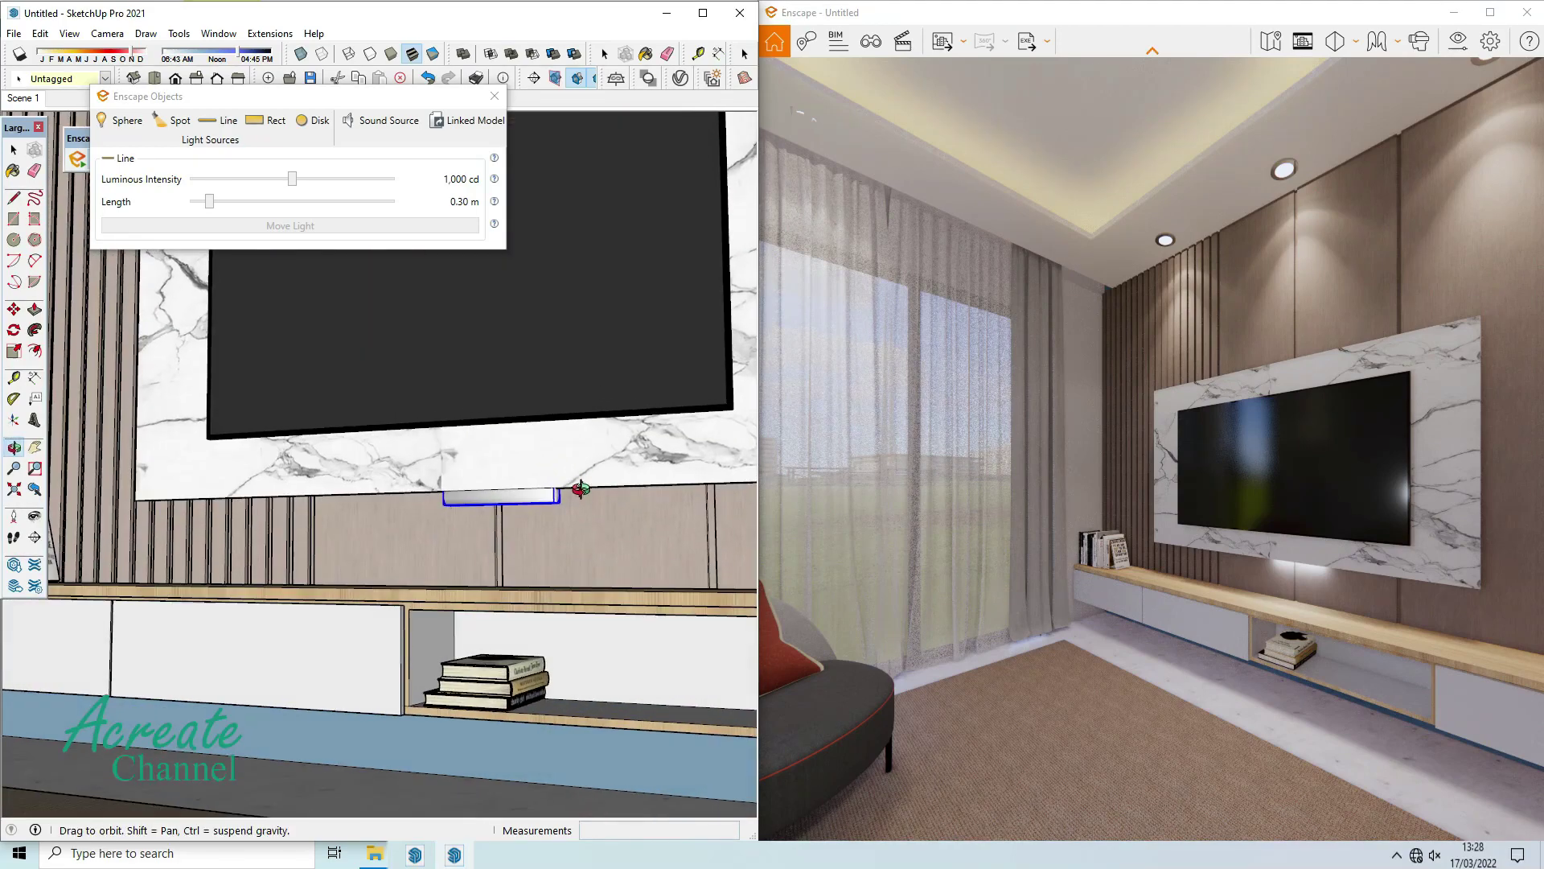
pyautogui.moveTo(391, 449); pyautogui.dragTo(318, 449)
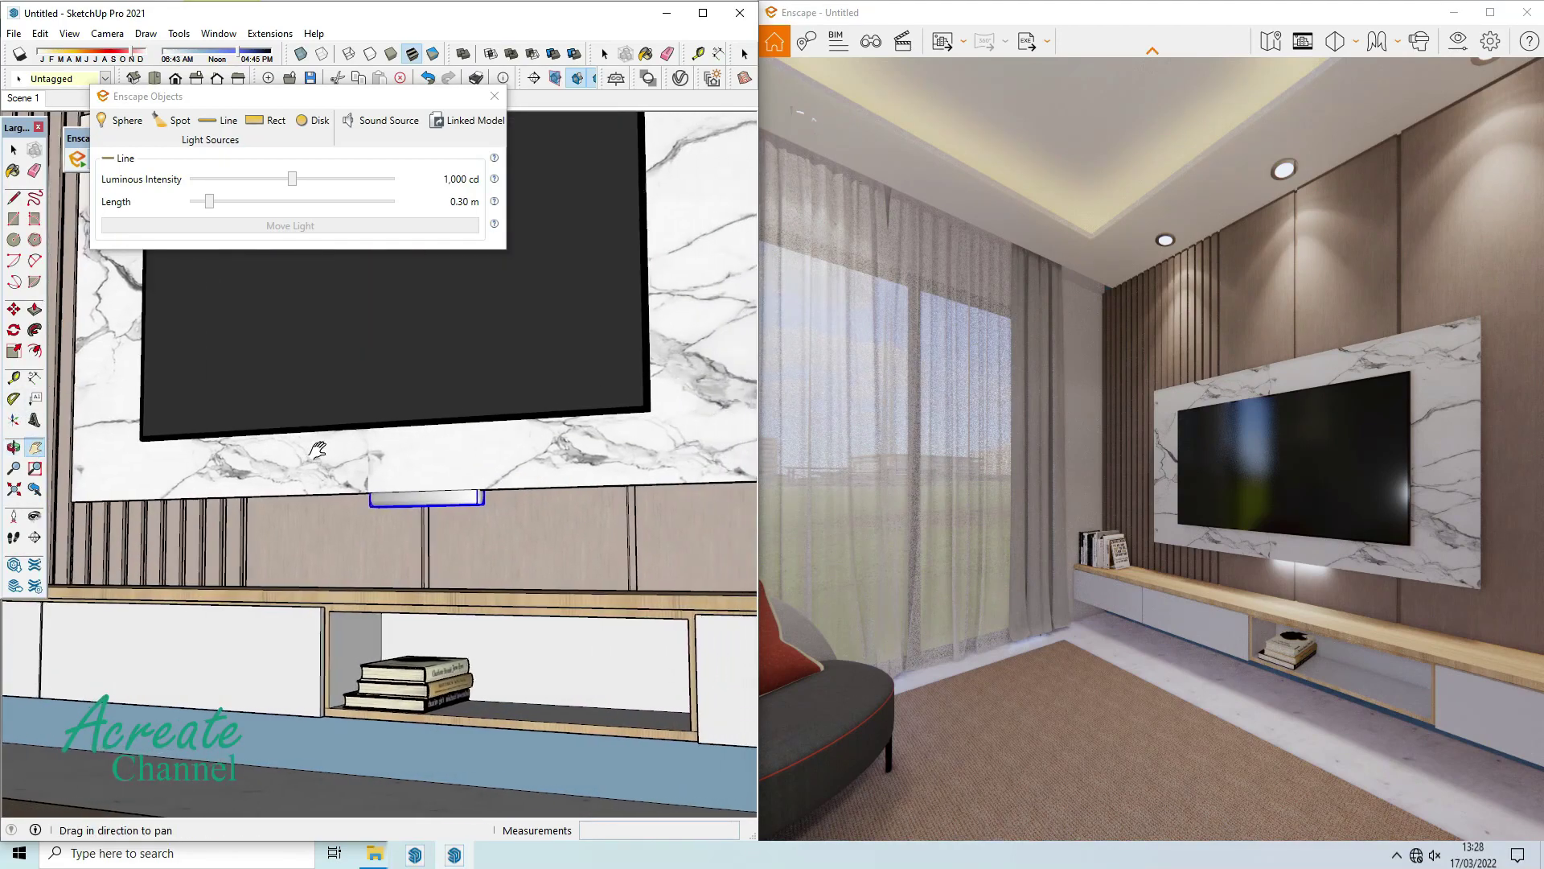
pyautogui.moveTo(224, 211); pyautogui.dragTo(306, 210)
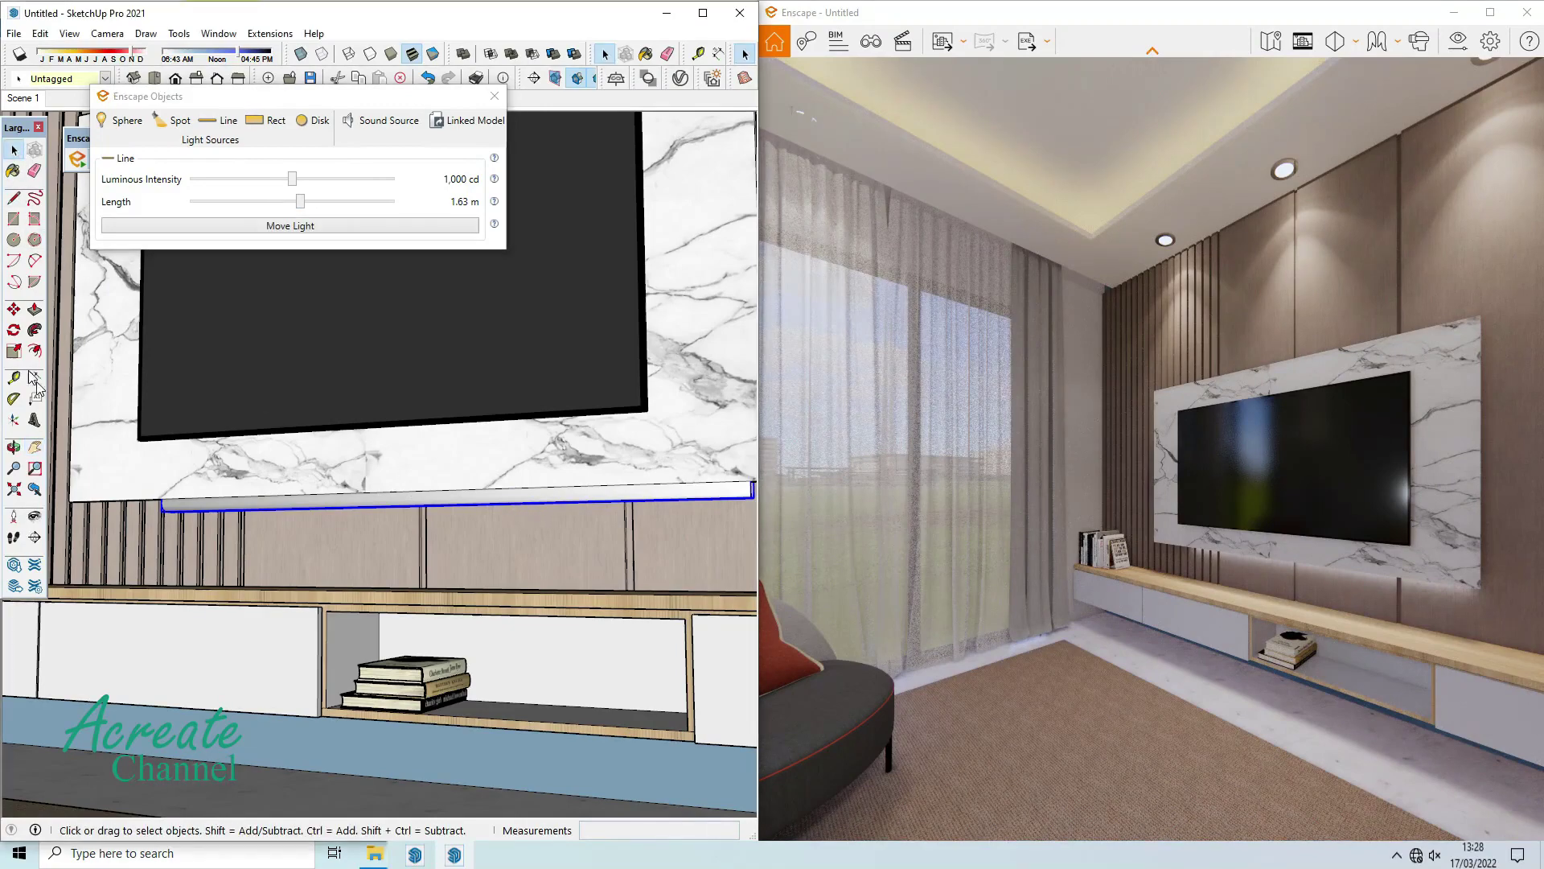
# Move the line light 3.4 cm and stretch it to 1.86 m.
pyautogui.click(14, 309)
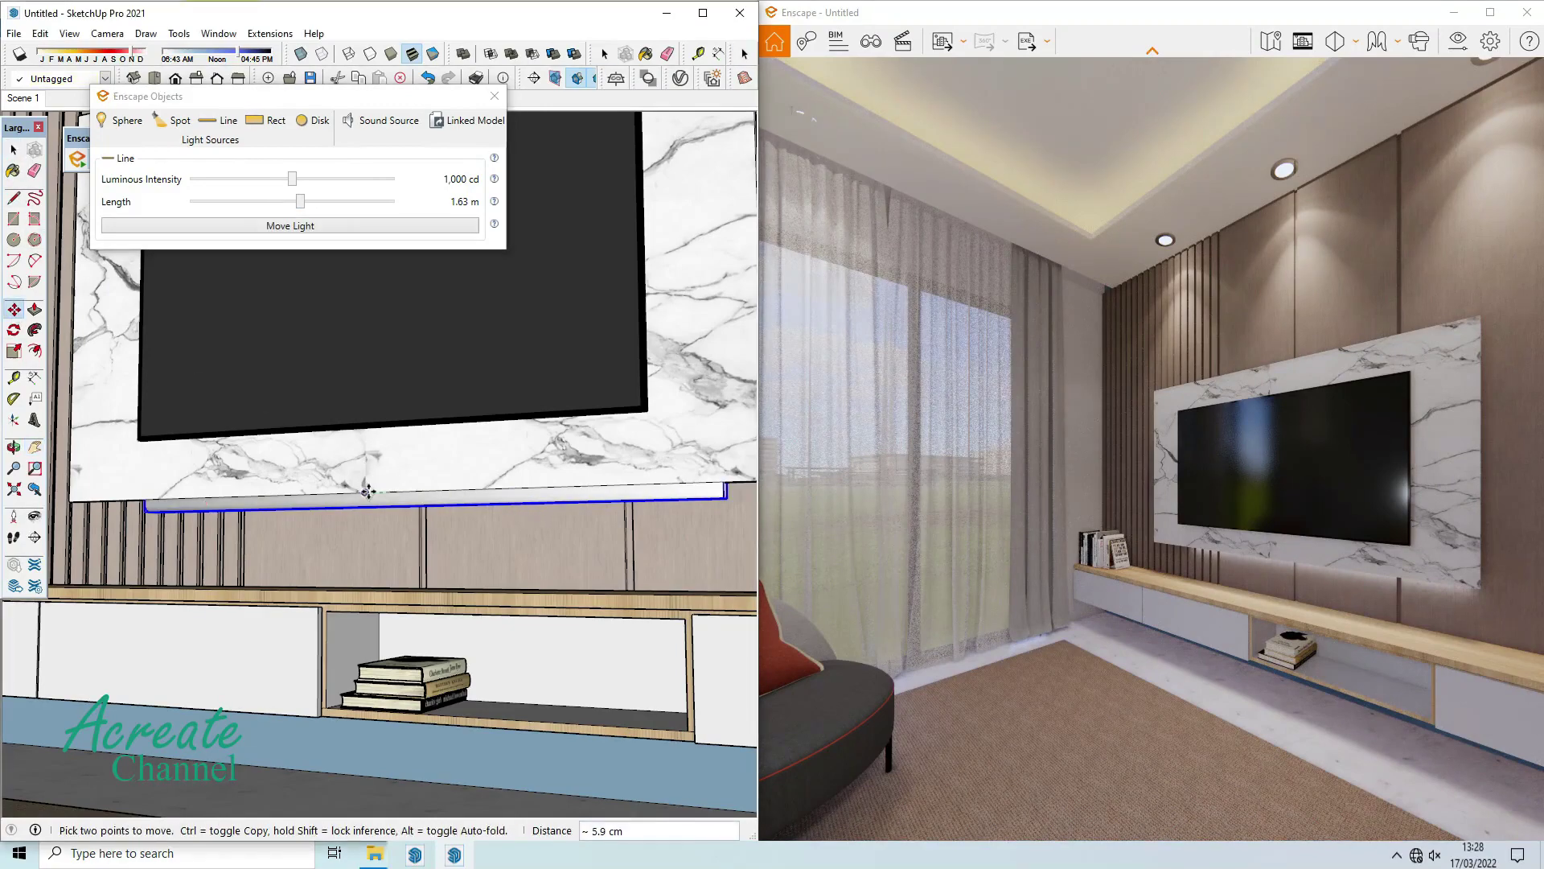
pyautogui.write('3.4')
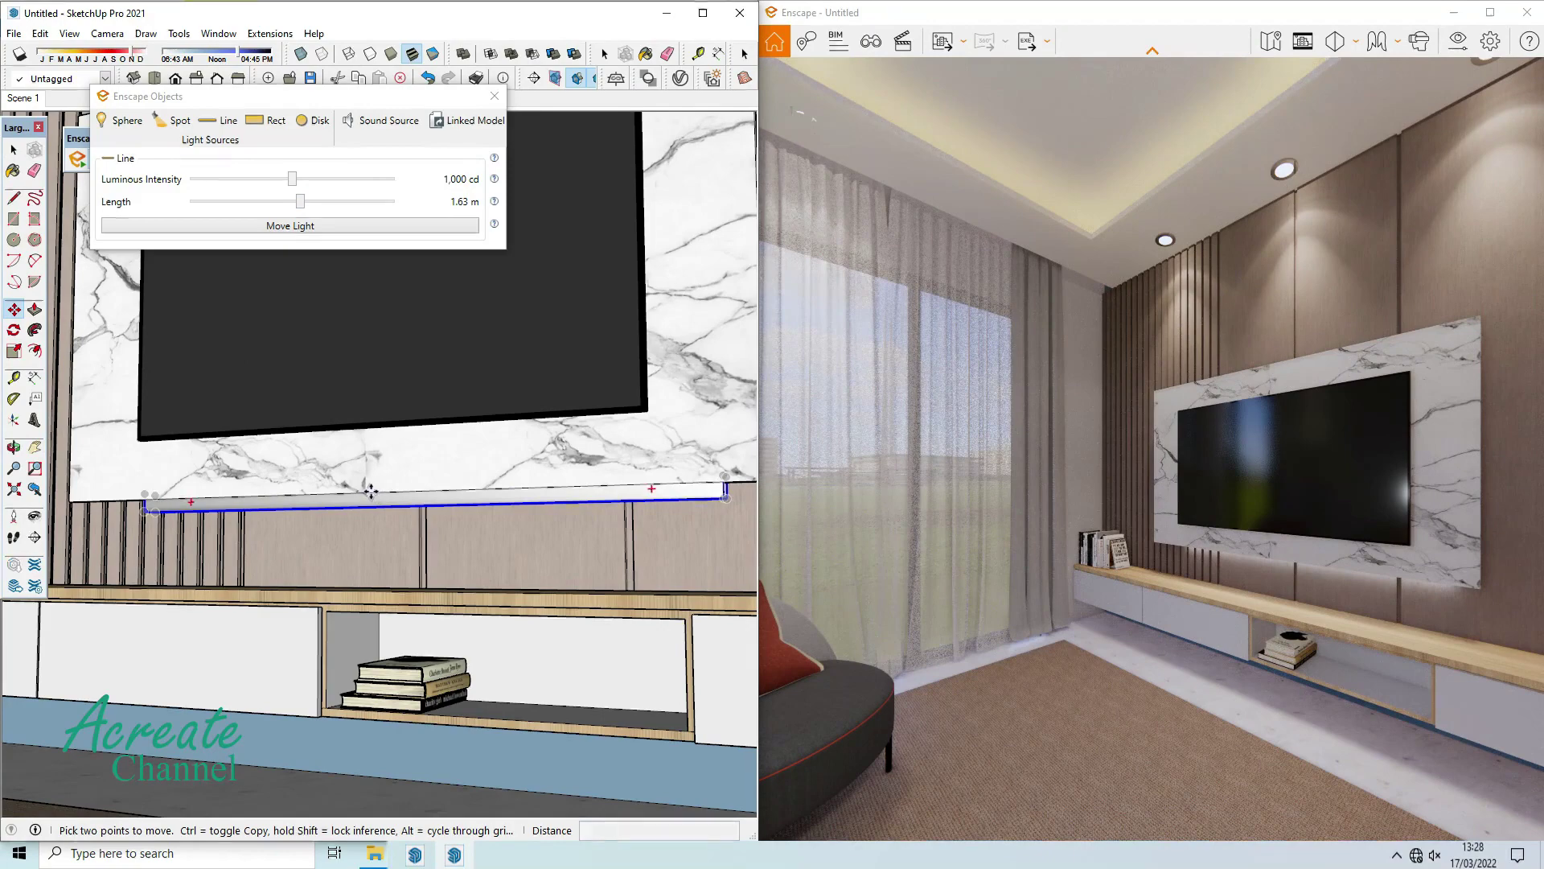
pyautogui.press('Return')
pyautogui.moveTo(300, 201); pyautogui.dragTo(319, 206)
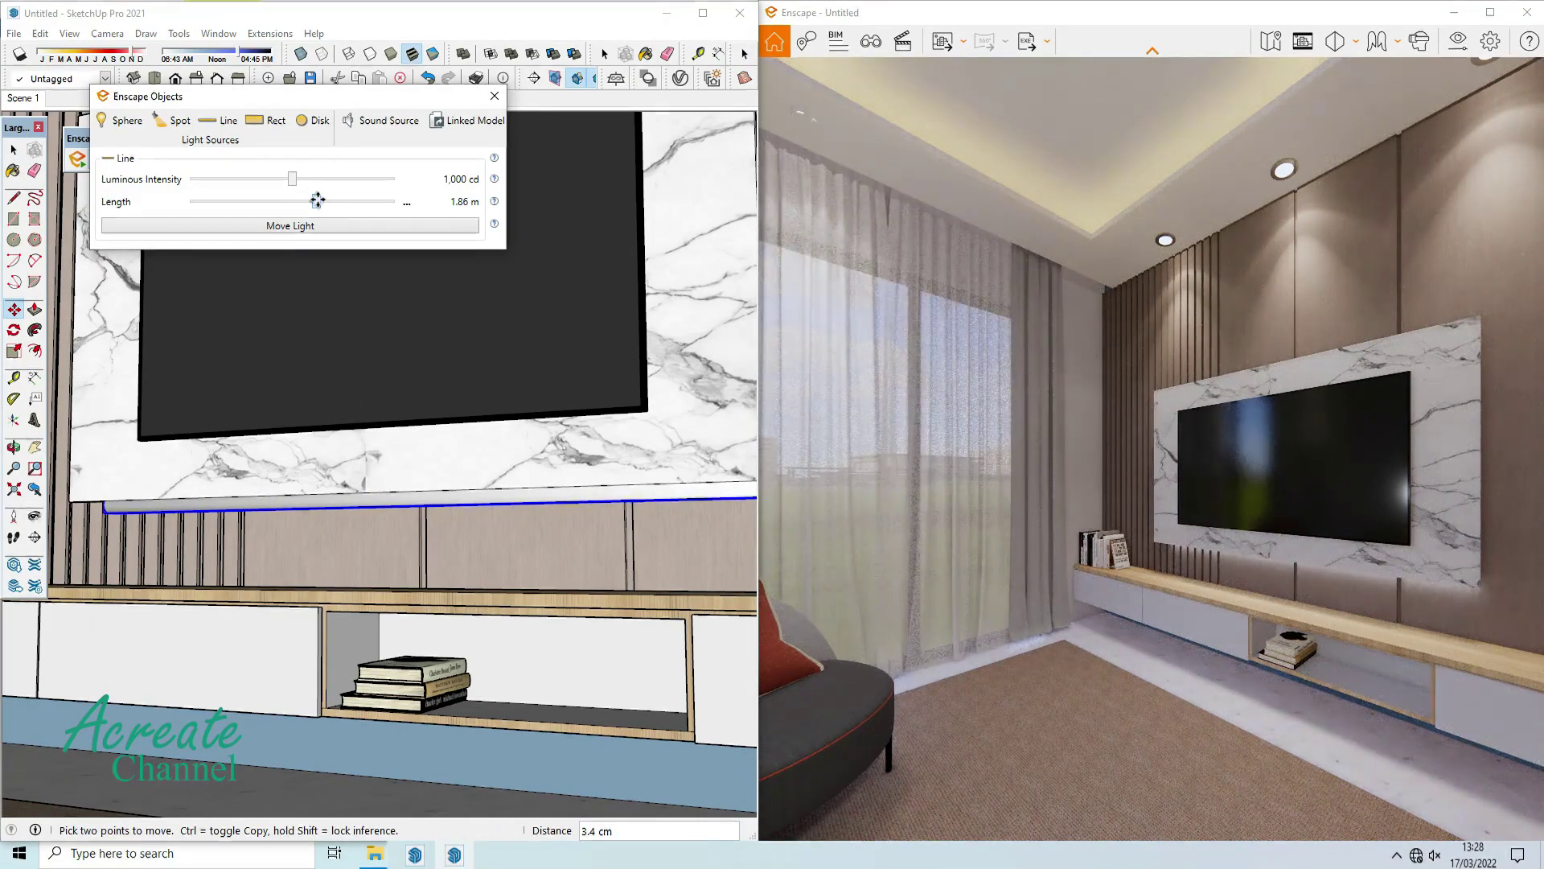
pyautogui.click(496, 96)
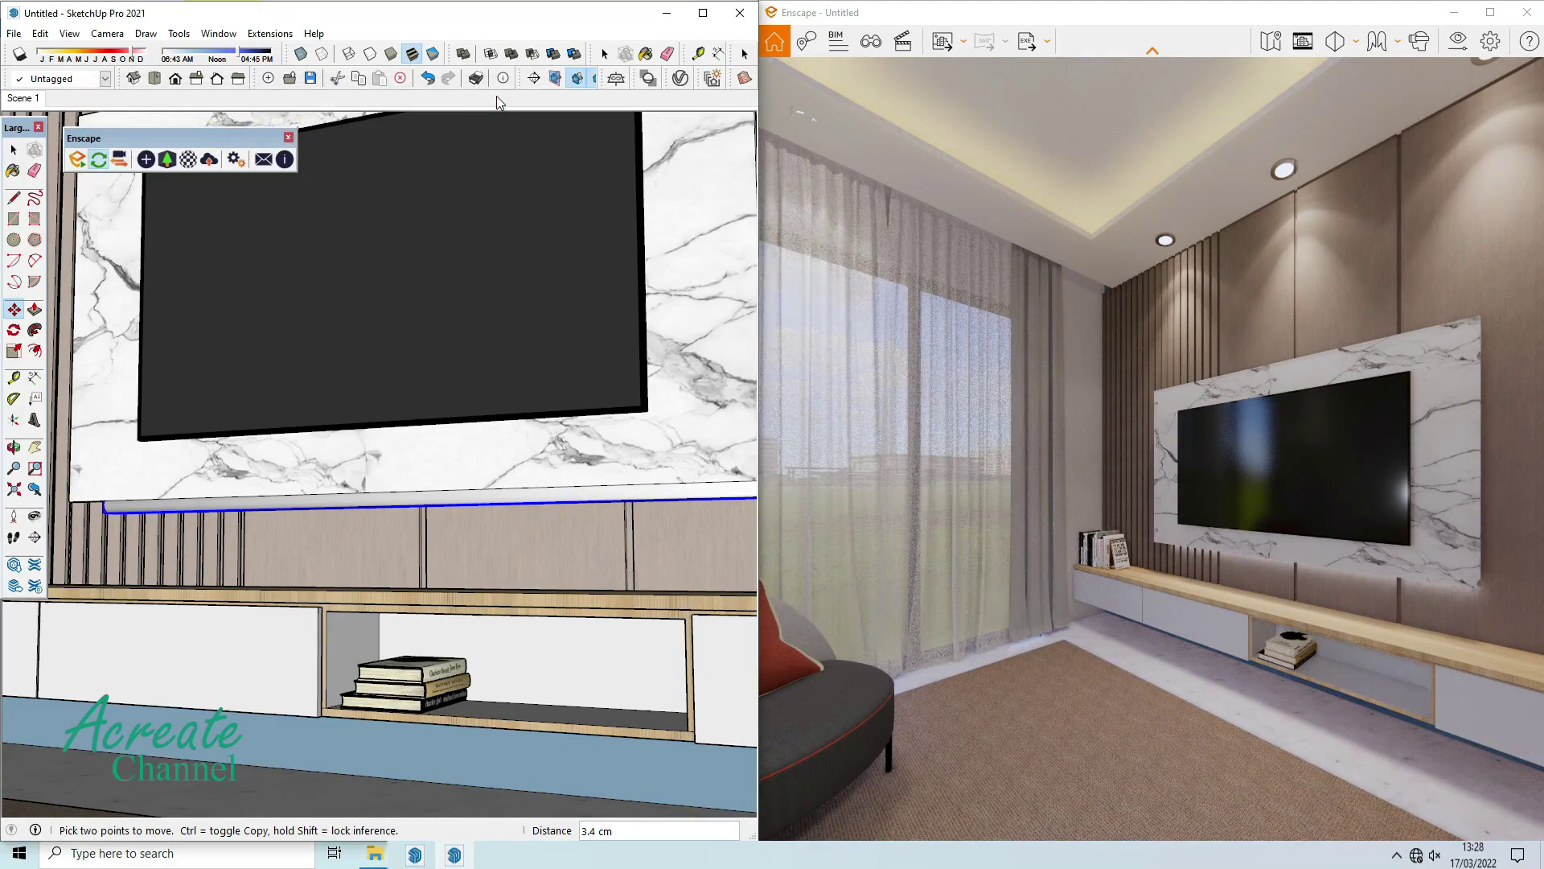
# Paint the strip under the marble panel with the orange Color C04 material.
pyautogui.click(20, 172)
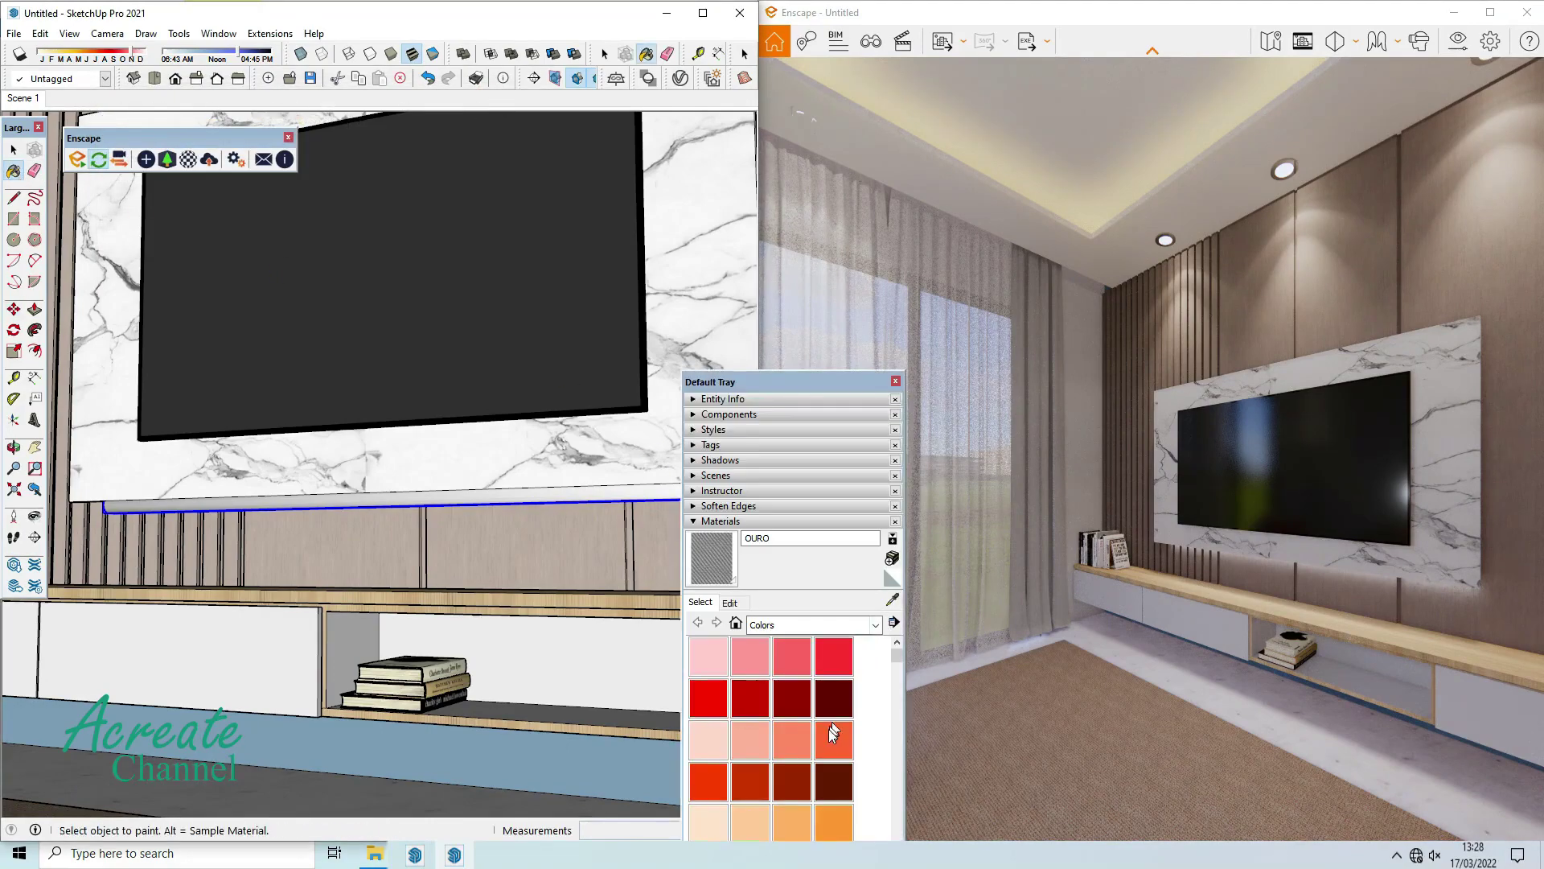
pyautogui.scroll(-3, 833, 732)
pyautogui.click(832, 646)
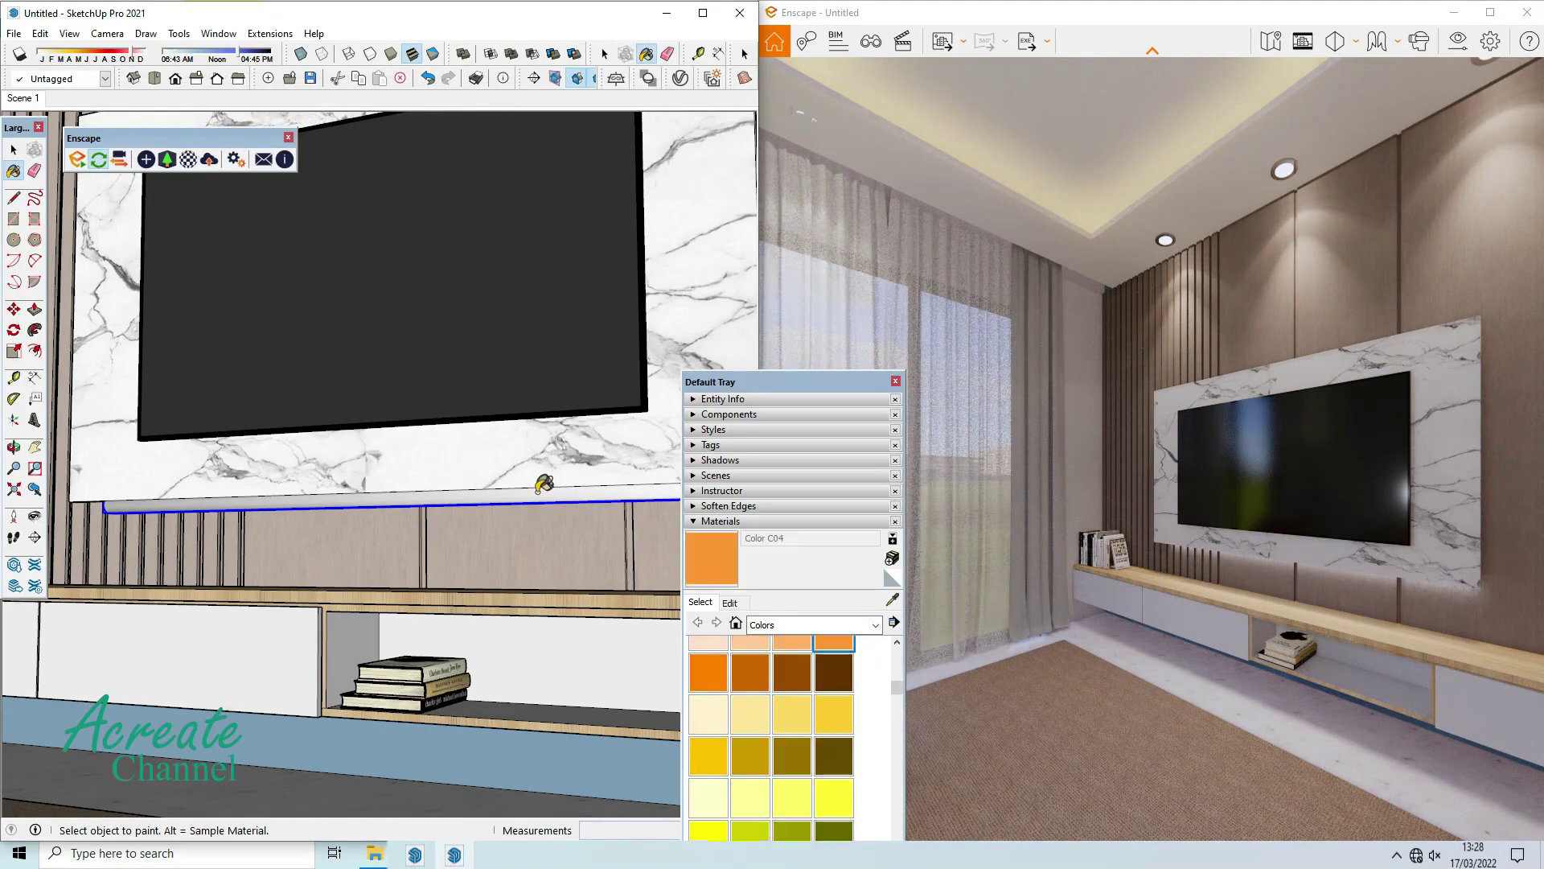
pyautogui.click(539, 489)
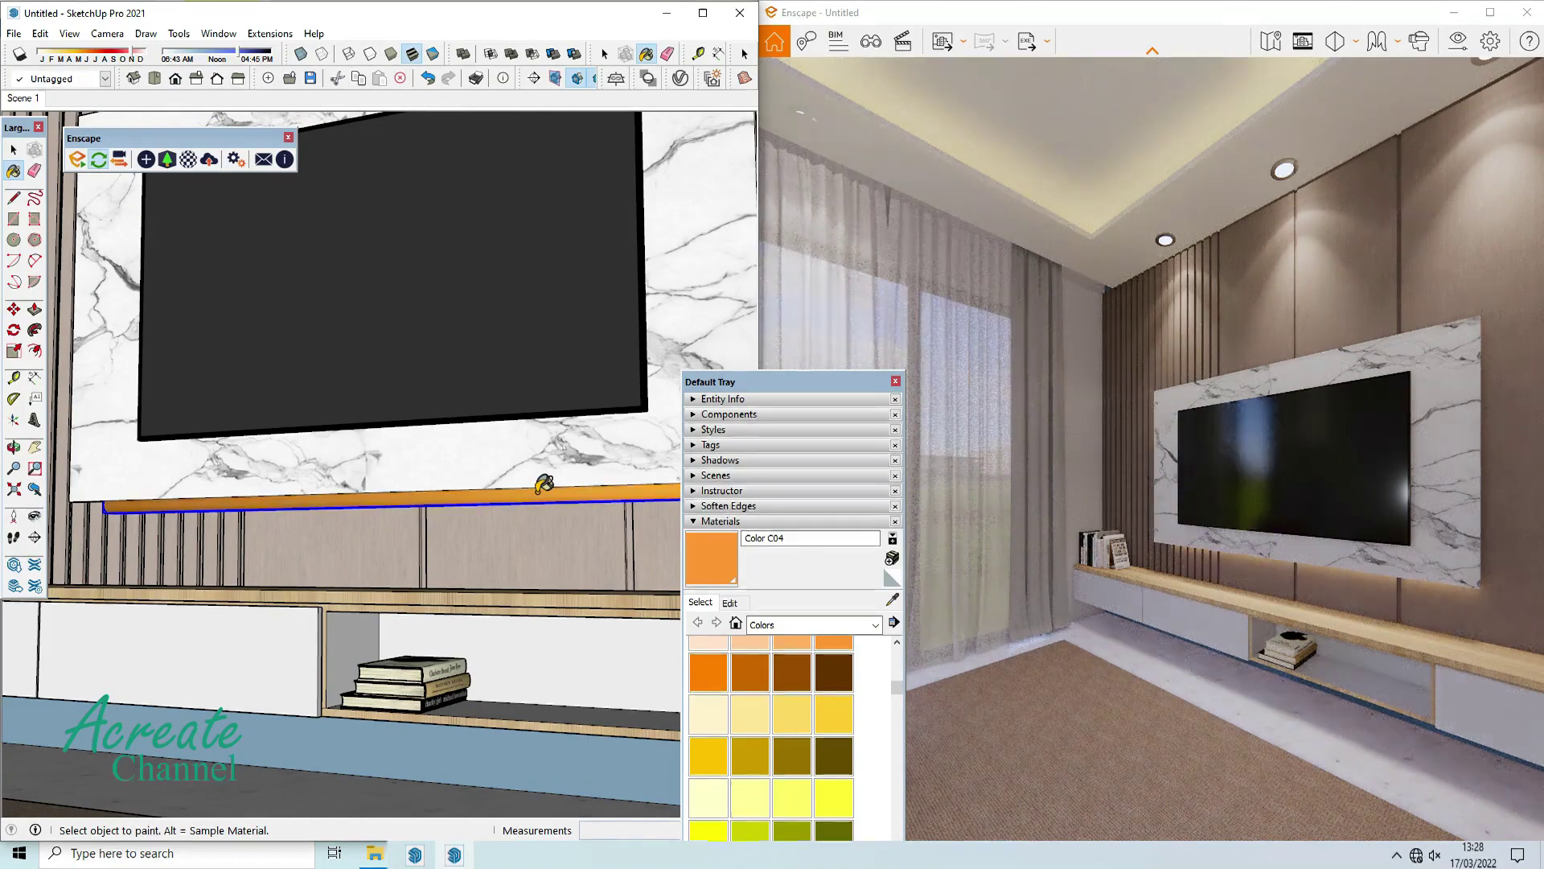
# Raise the line light's luminous intensity to about 3,890 cd and return to Scene 1.
pyautogui.click(146, 160)
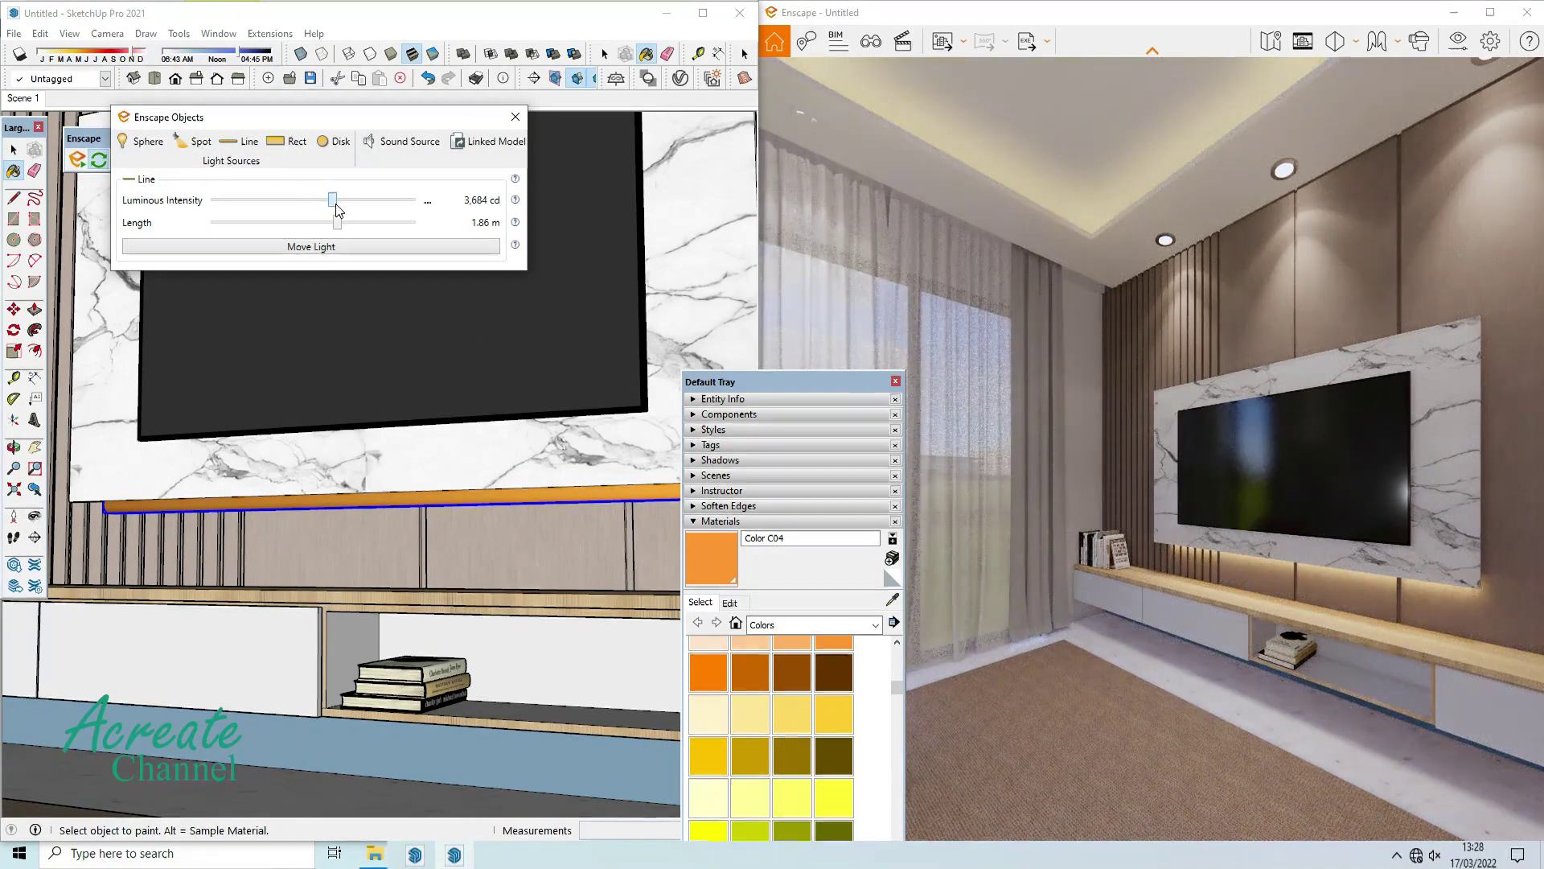
pyautogui.moveTo(335, 204); pyautogui.dragTo(337, 204)
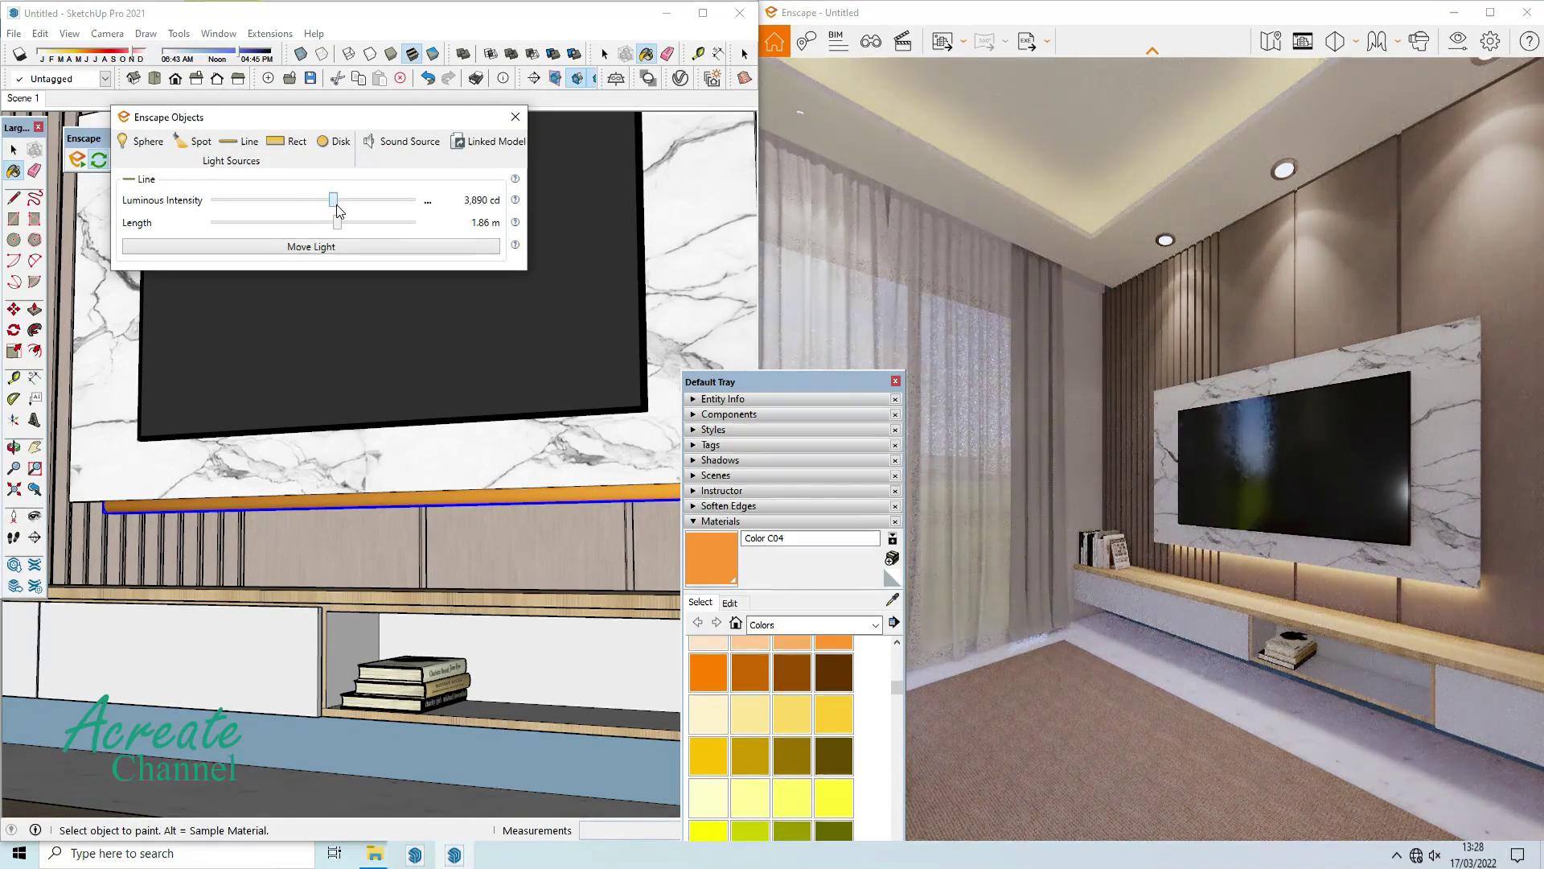
pyautogui.click(895, 382)
pyautogui.click(516, 116)
pyautogui.click(14, 149)
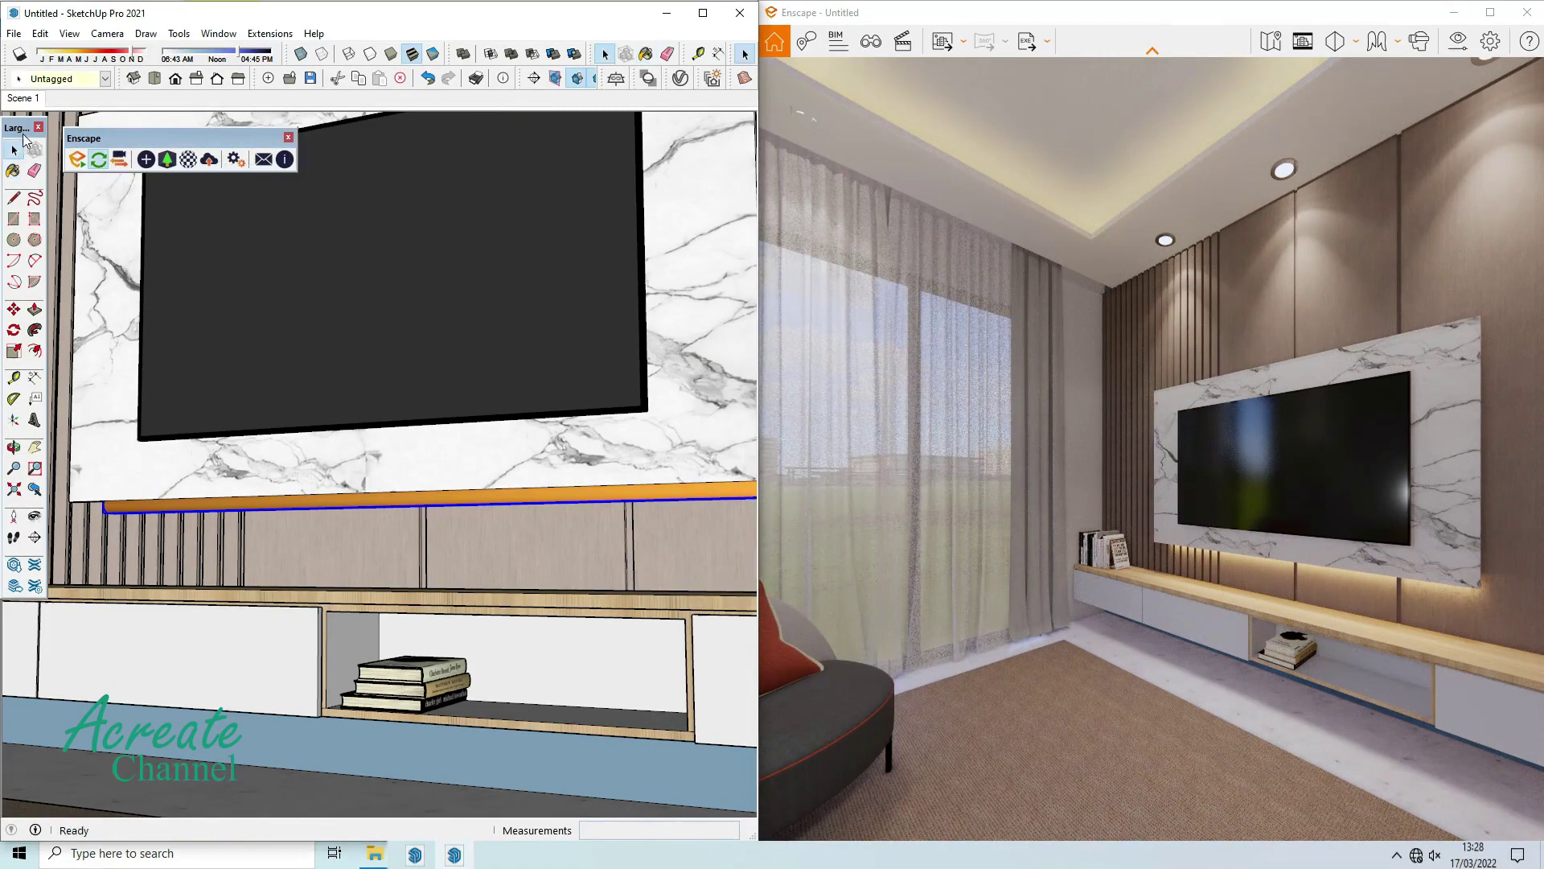
pyautogui.click(27, 99)
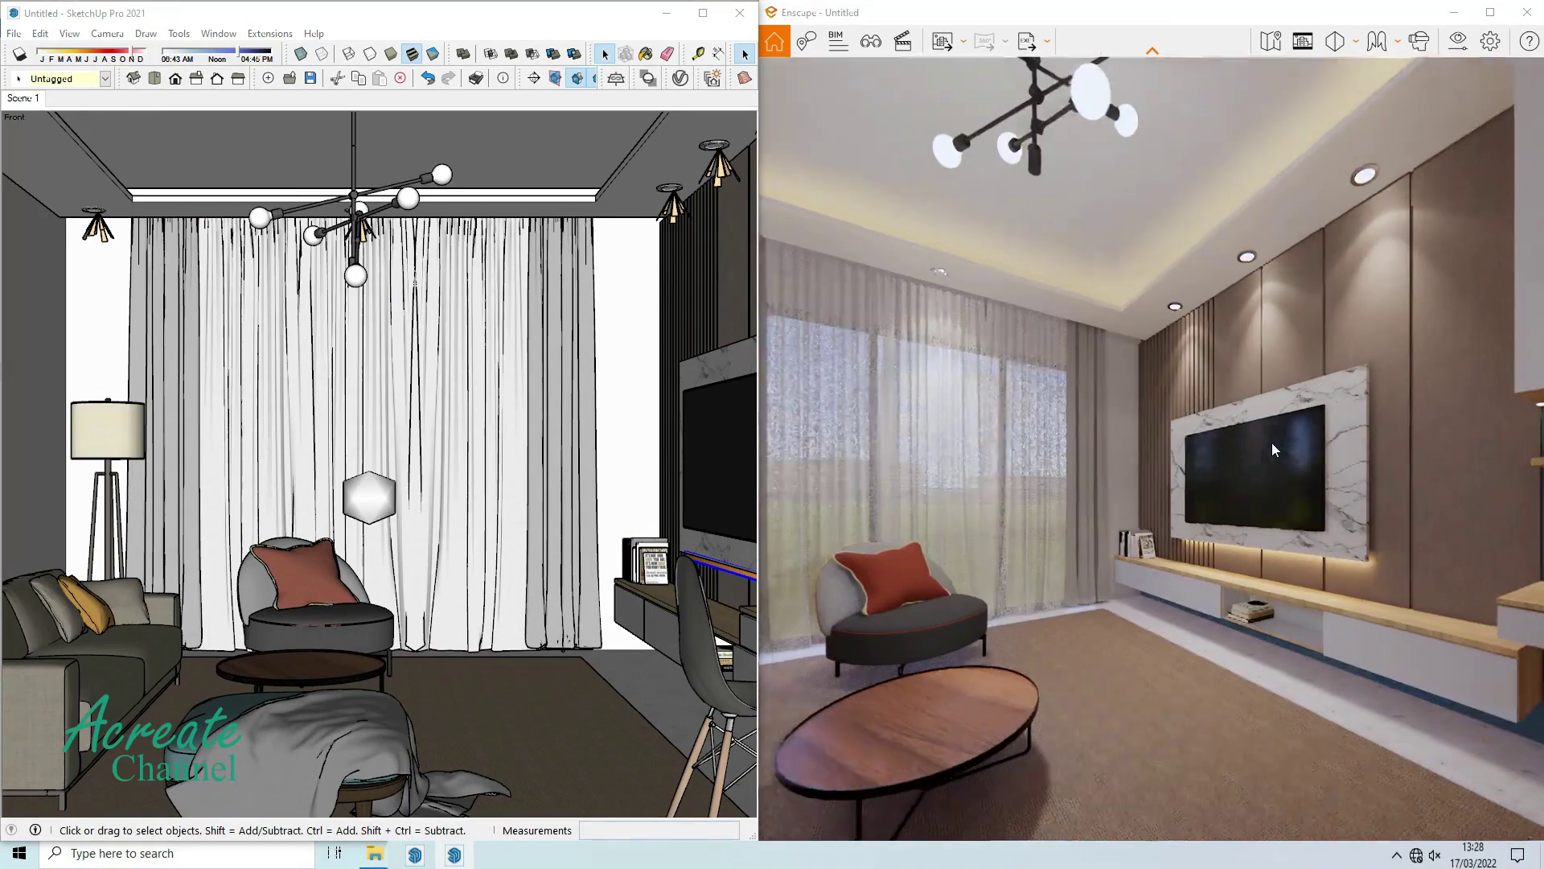
# Aim the view at the armchair and coffee table and browse Enscape's Accessories assets.
pyautogui.moveTo(1271, 442); pyautogui.dragTo(1166, 442)
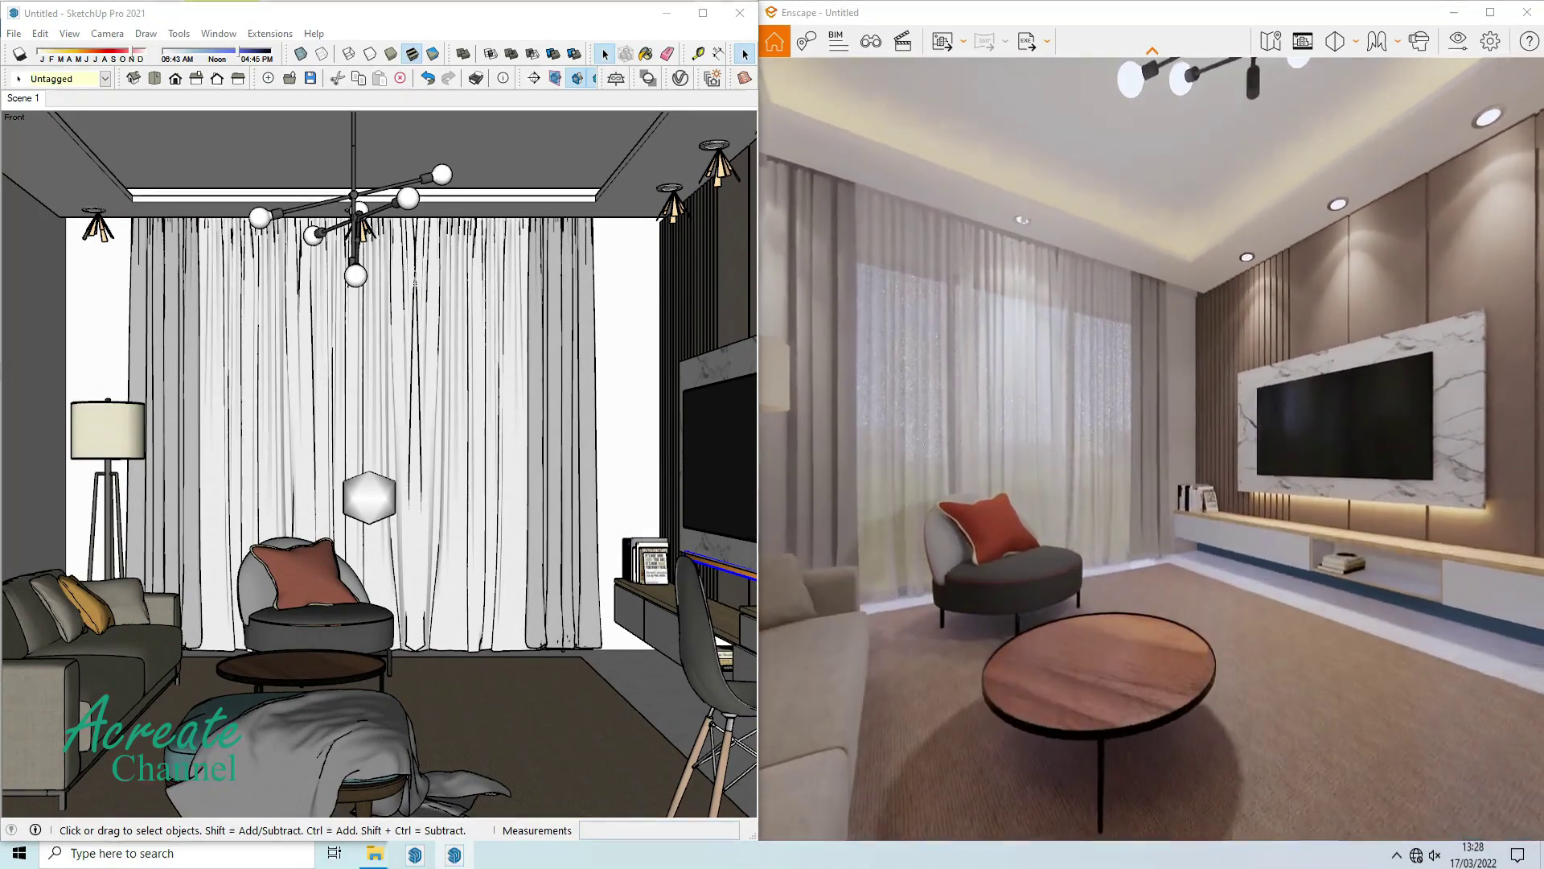
pyautogui.moveTo(886, 599); pyautogui.dragTo(836, 599)
pyautogui.click(228, 671)
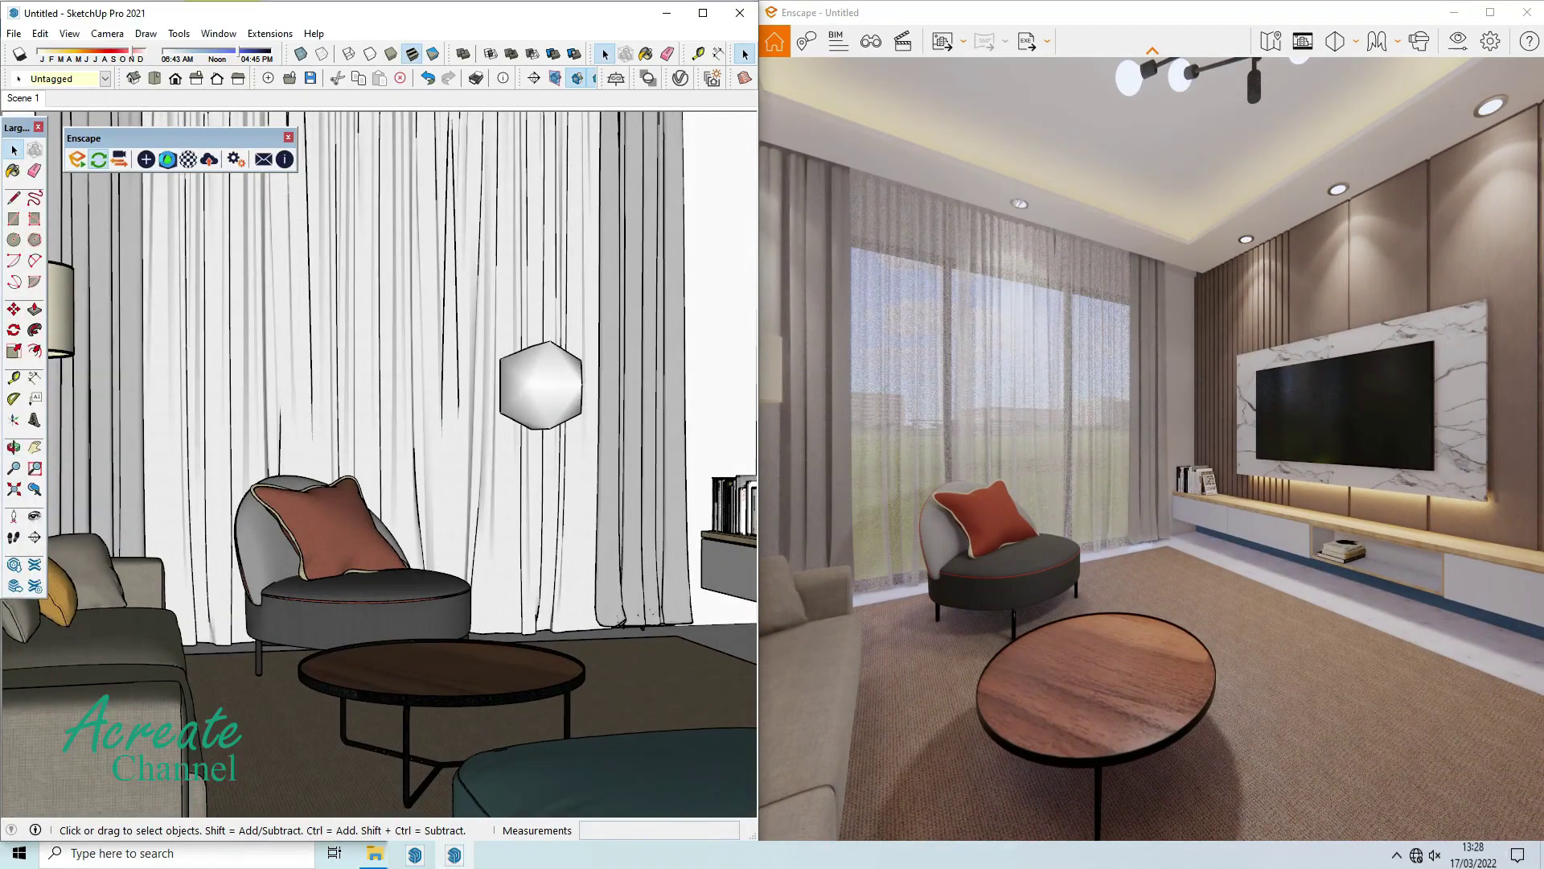
pyautogui.click(168, 160)
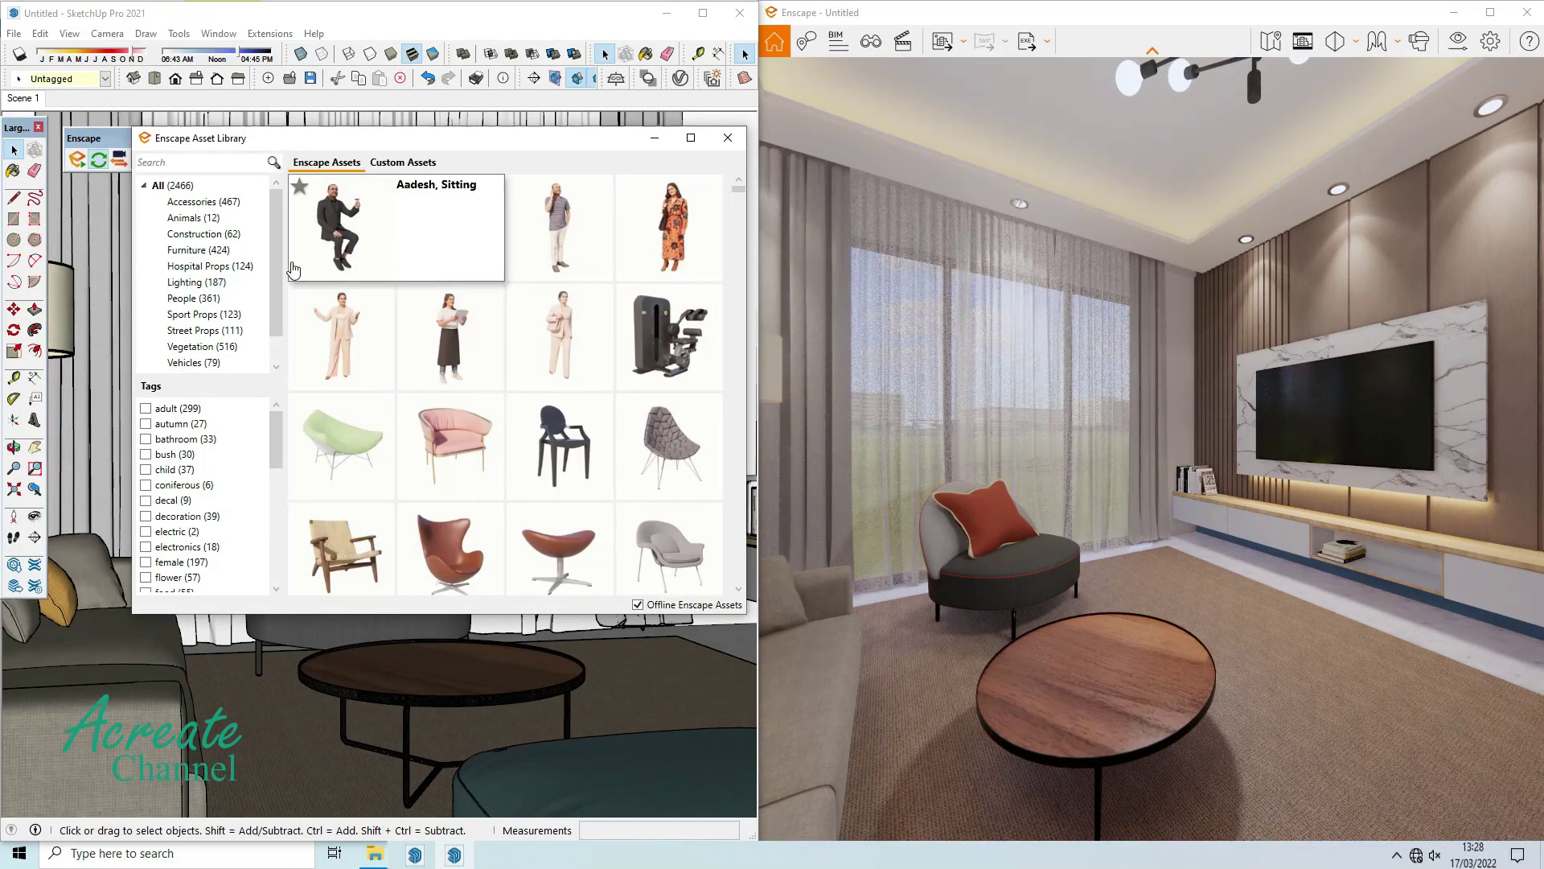
pyautogui.click(205, 202)
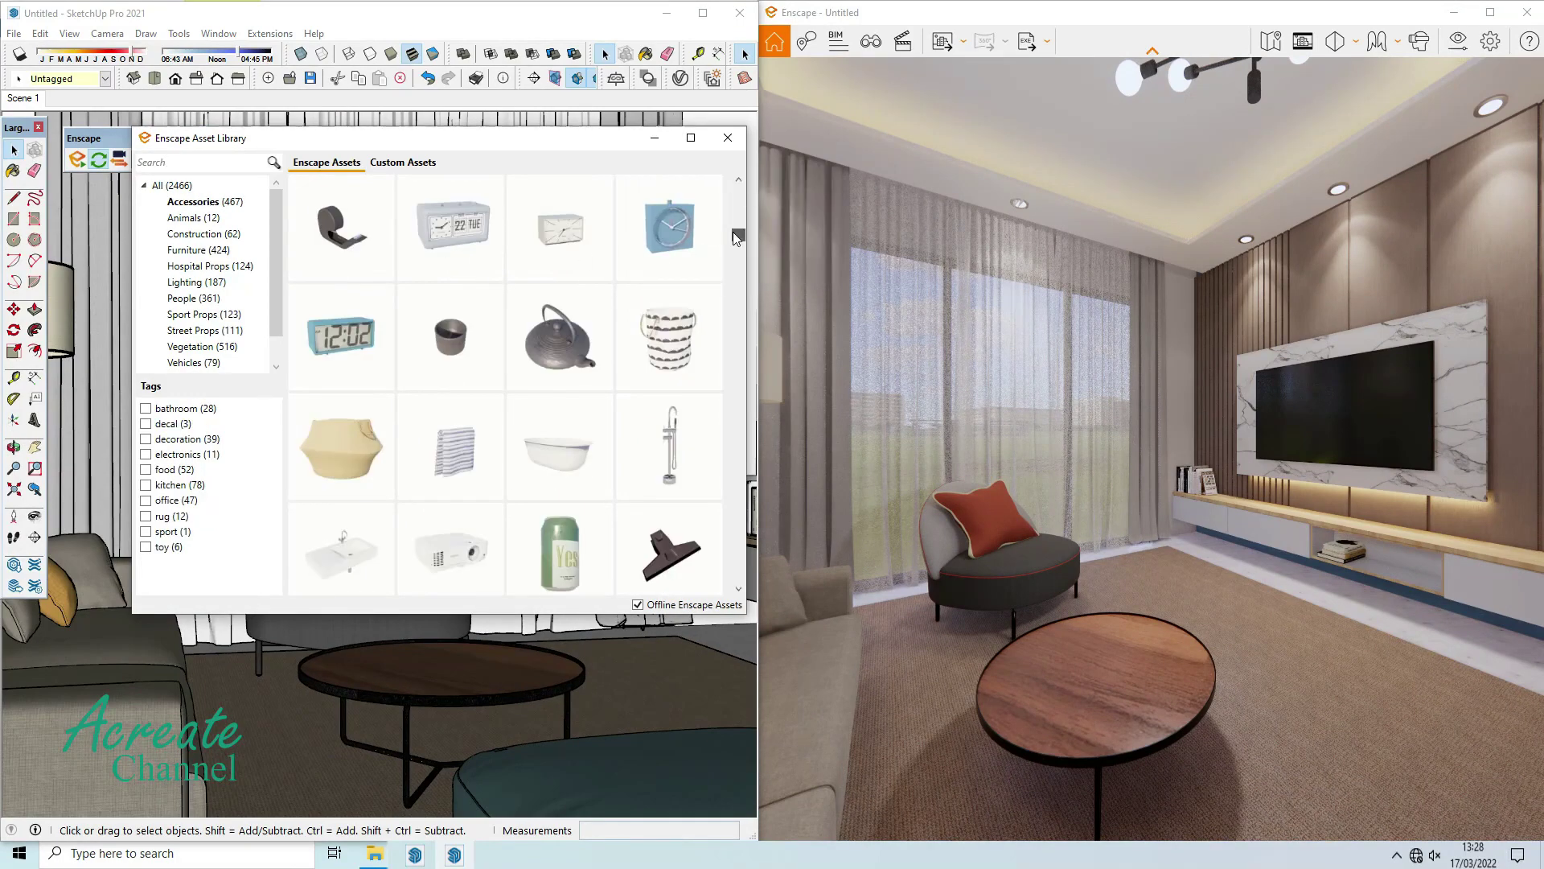
pyautogui.scroll(-2, 585, 371)
pyautogui.scroll(-2, 586, 371)
pyautogui.scroll(-2, 585, 371)
pyautogui.scroll(-2, 585, 372)
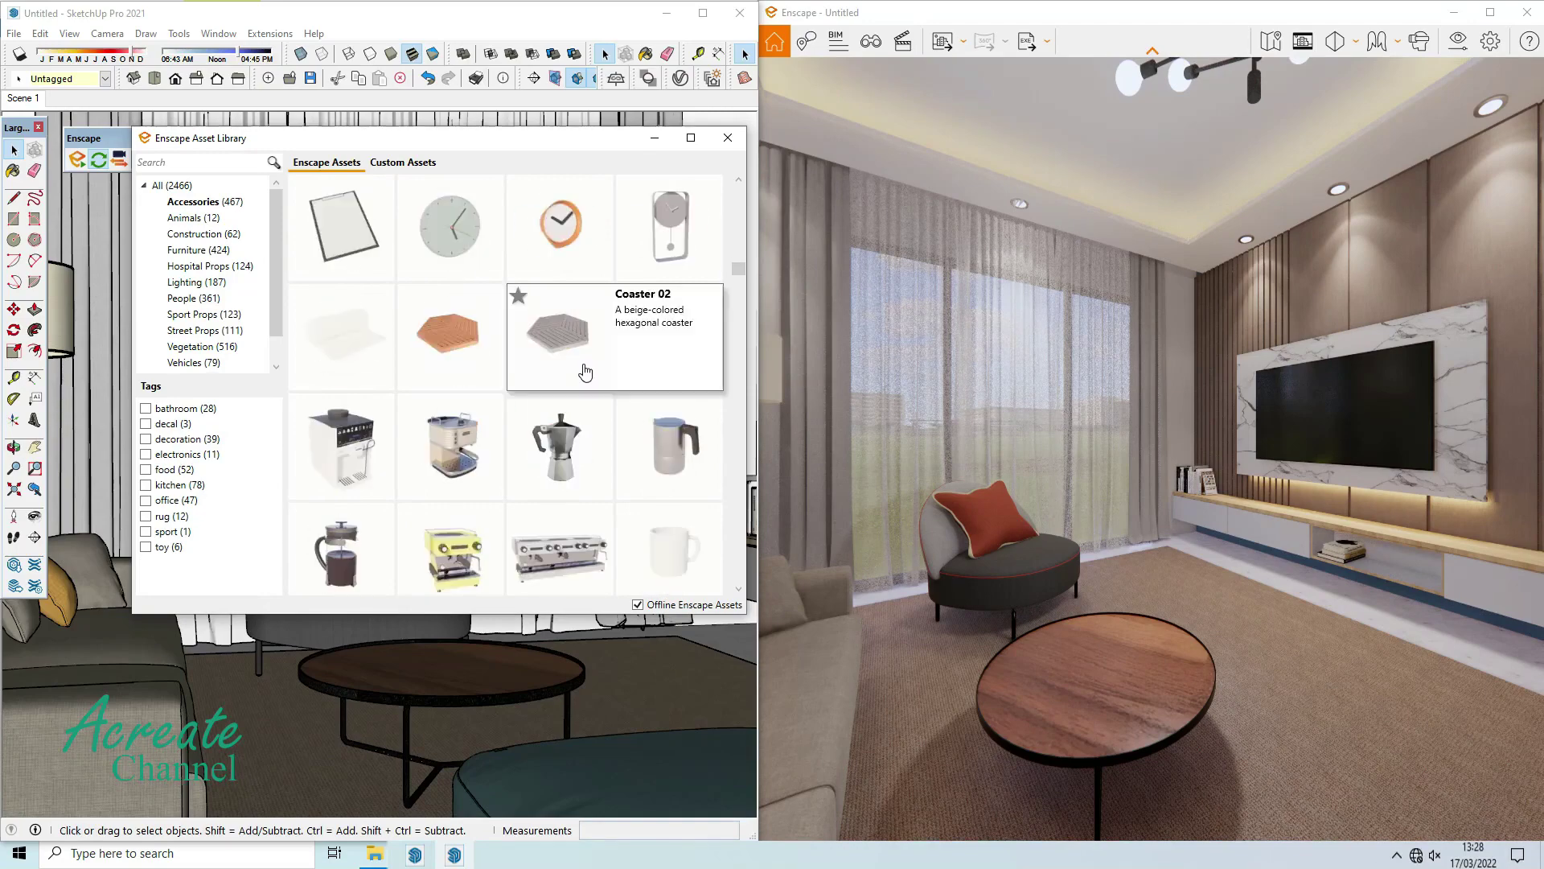
pyautogui.scroll(-2, 585, 371)
pyautogui.scroll(-1, 537, 377)
pyautogui.scroll(-3, 537, 377)
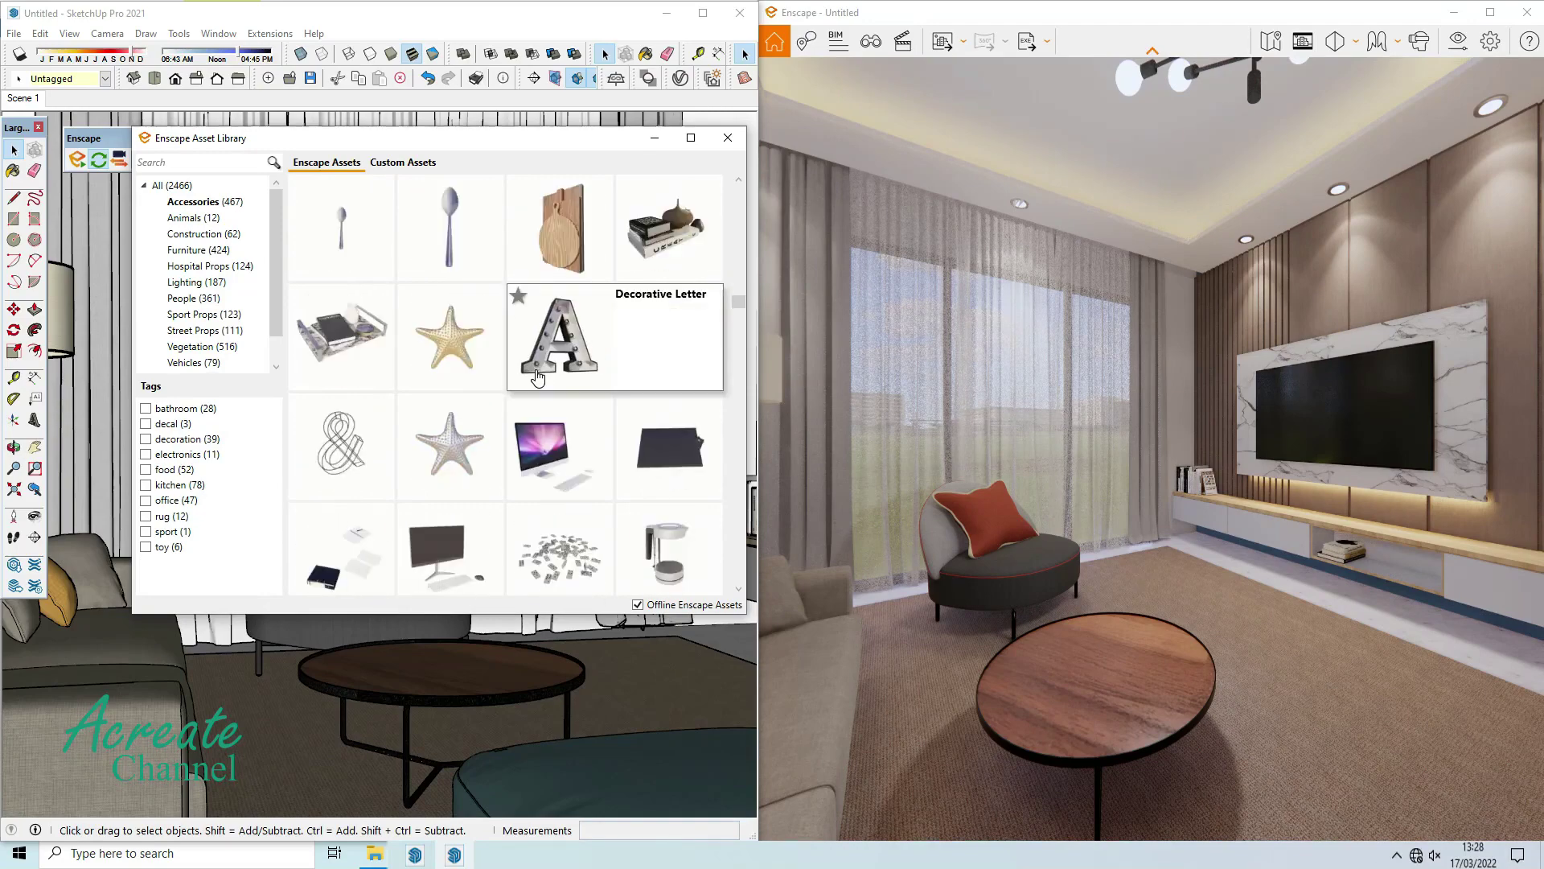
pyautogui.scroll(-3, 537, 377)
pyautogui.scroll(-2, 537, 377)
# Place the white orchid vase asset on the round coffee table.
pyautogui.click(537, 377)
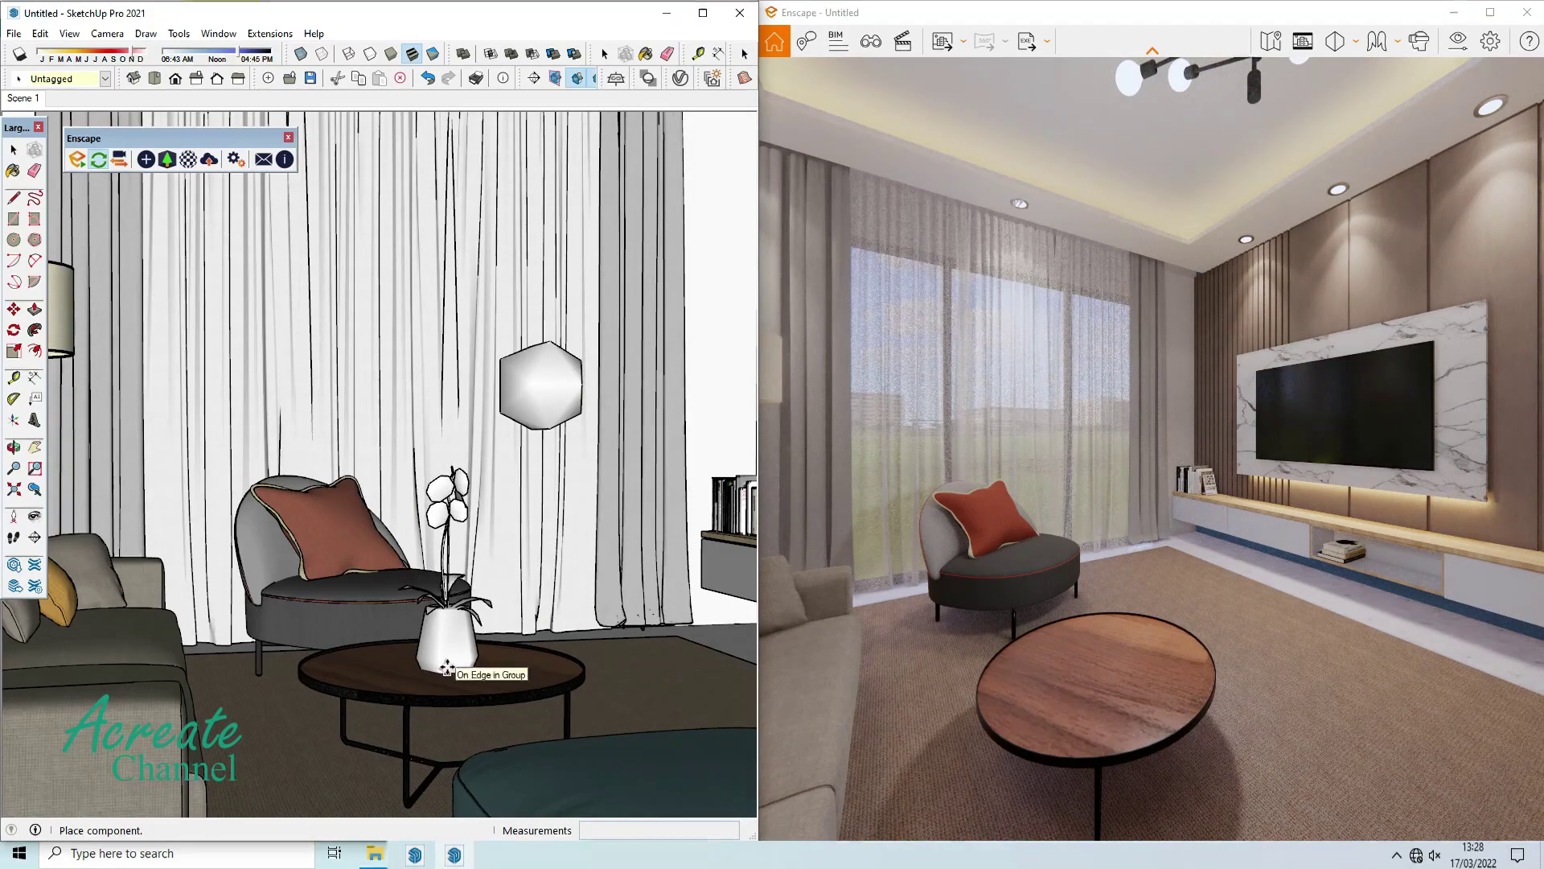
pyautogui.click(448, 668)
pyautogui.scroll(3, 448, 668)
pyautogui.rightClick(461, 650)
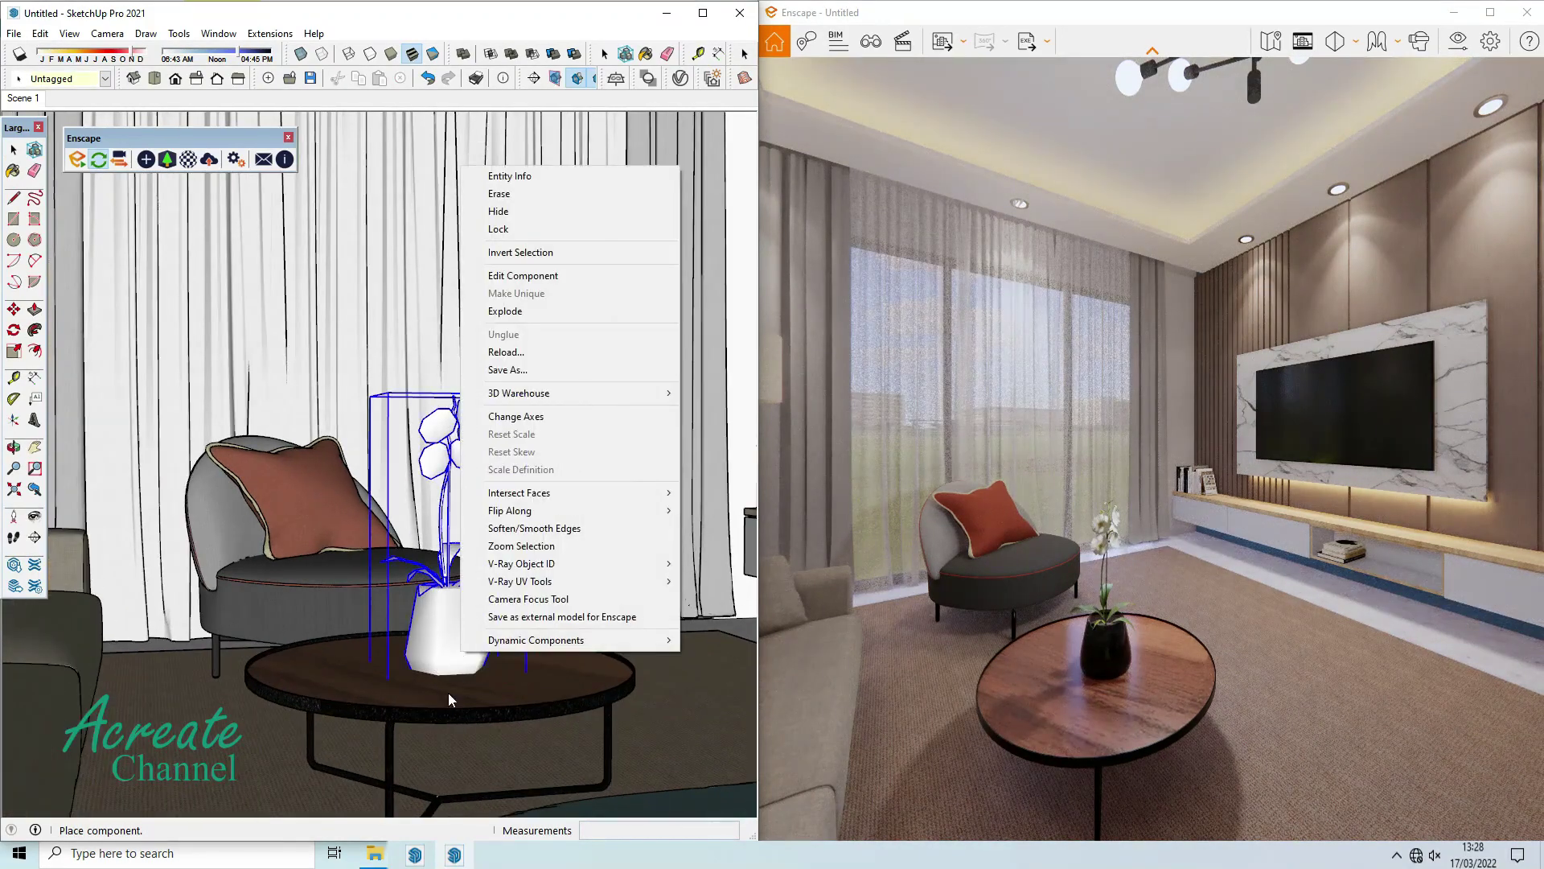
pyautogui.press('Escape')
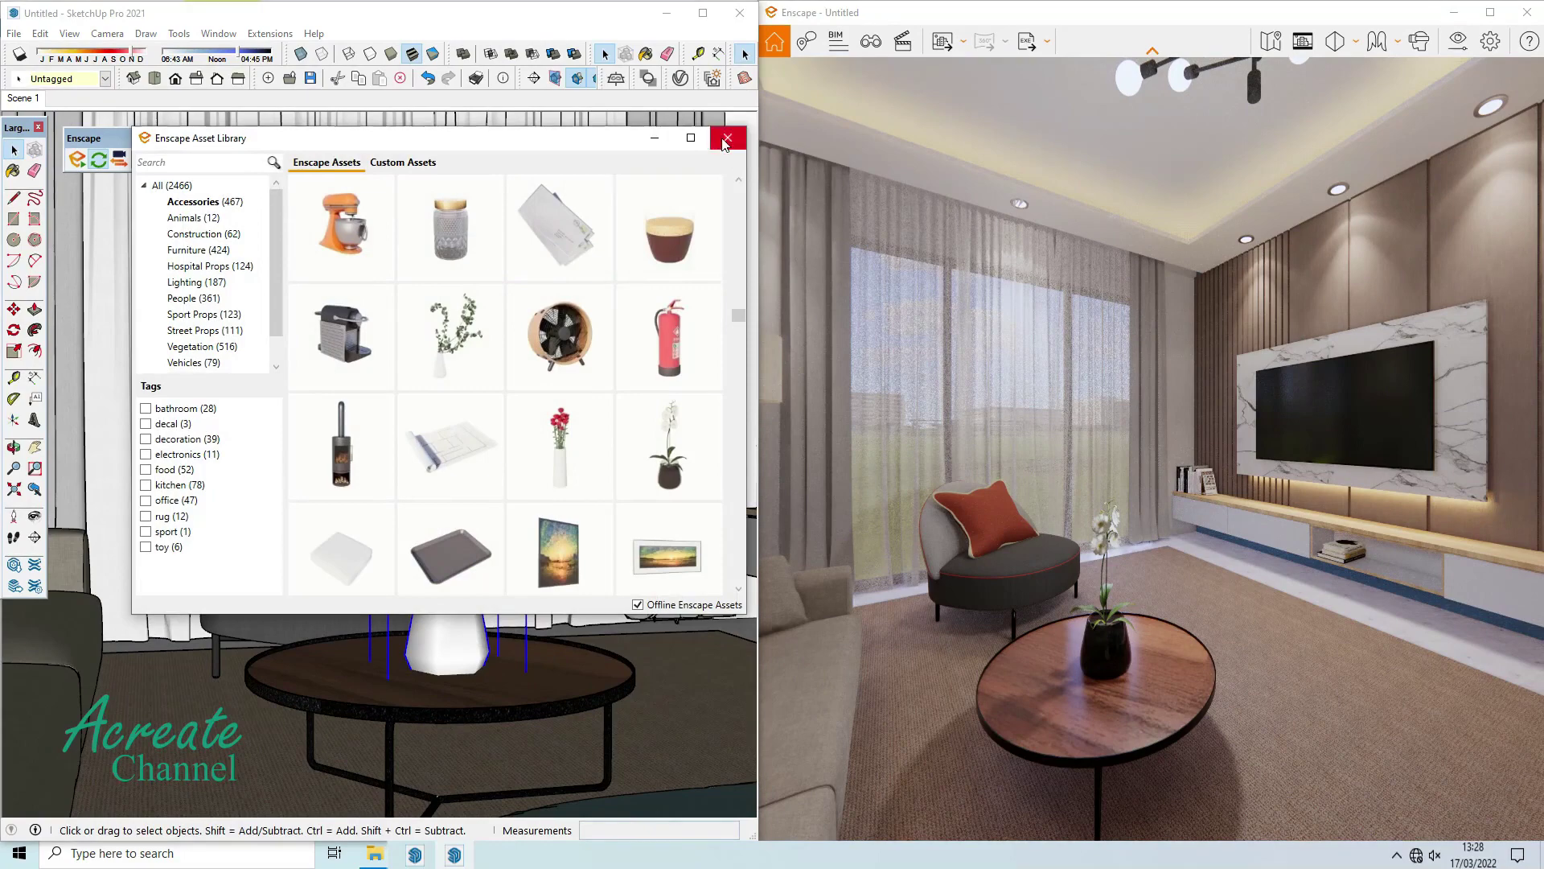
pyautogui.click(726, 139)
# Nudge the orchid vase 3.7 cm across the coffee table.
pyautogui.scroll(2, 503, 547)
pyautogui.scroll(2, 503, 547)
pyautogui.scroll(2, 503, 547)
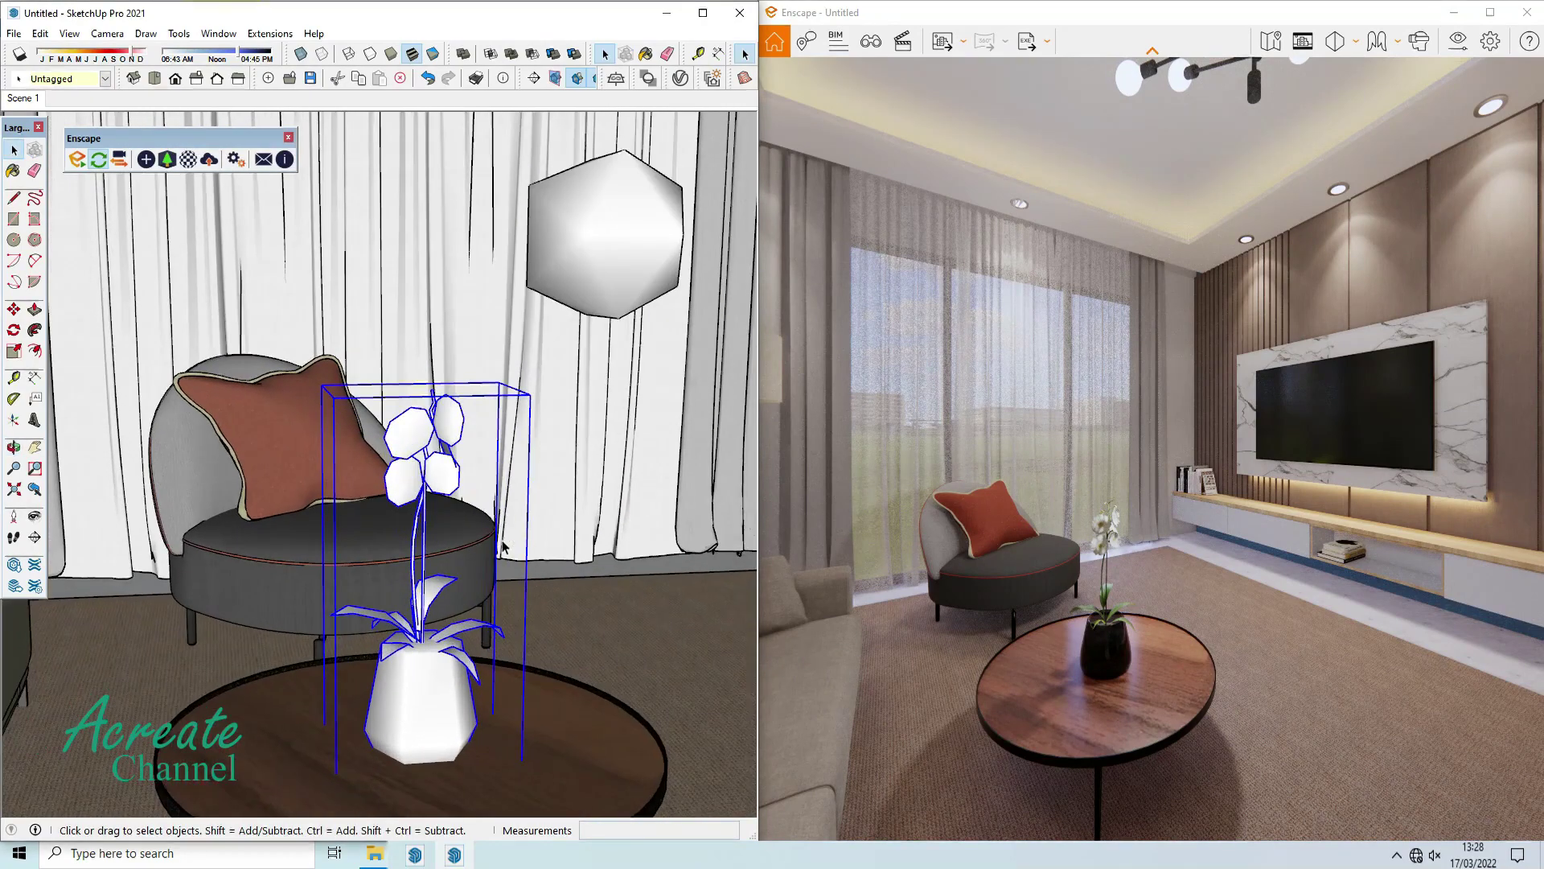
pyautogui.scroll(-3, 503, 547)
pyautogui.moveTo(503, 547); pyautogui.dragTo(474, 739, button='middle')
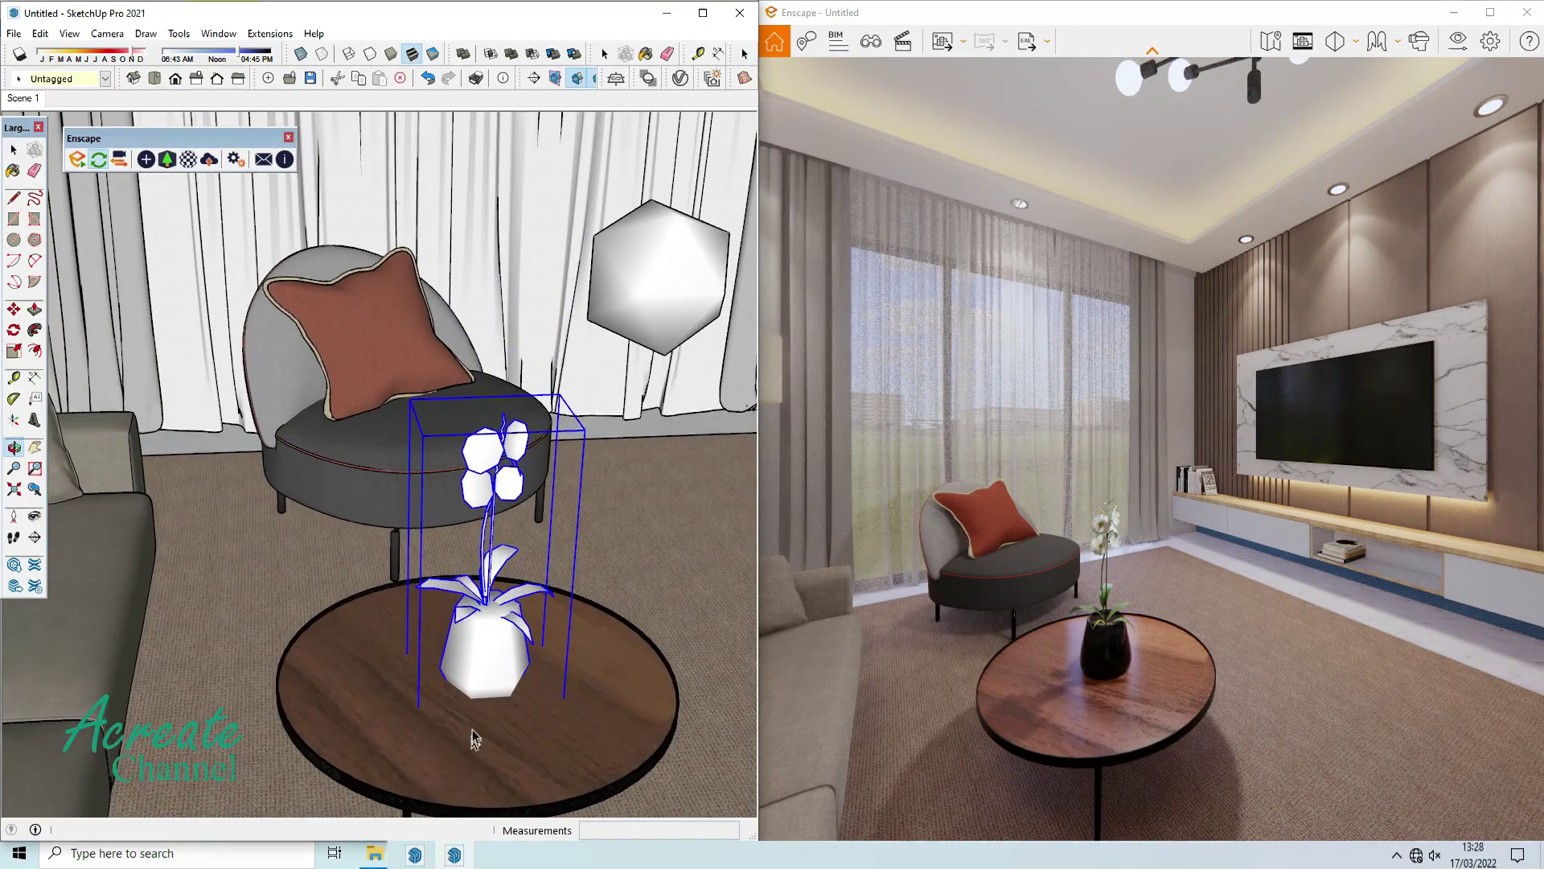
pyautogui.click(490, 613)
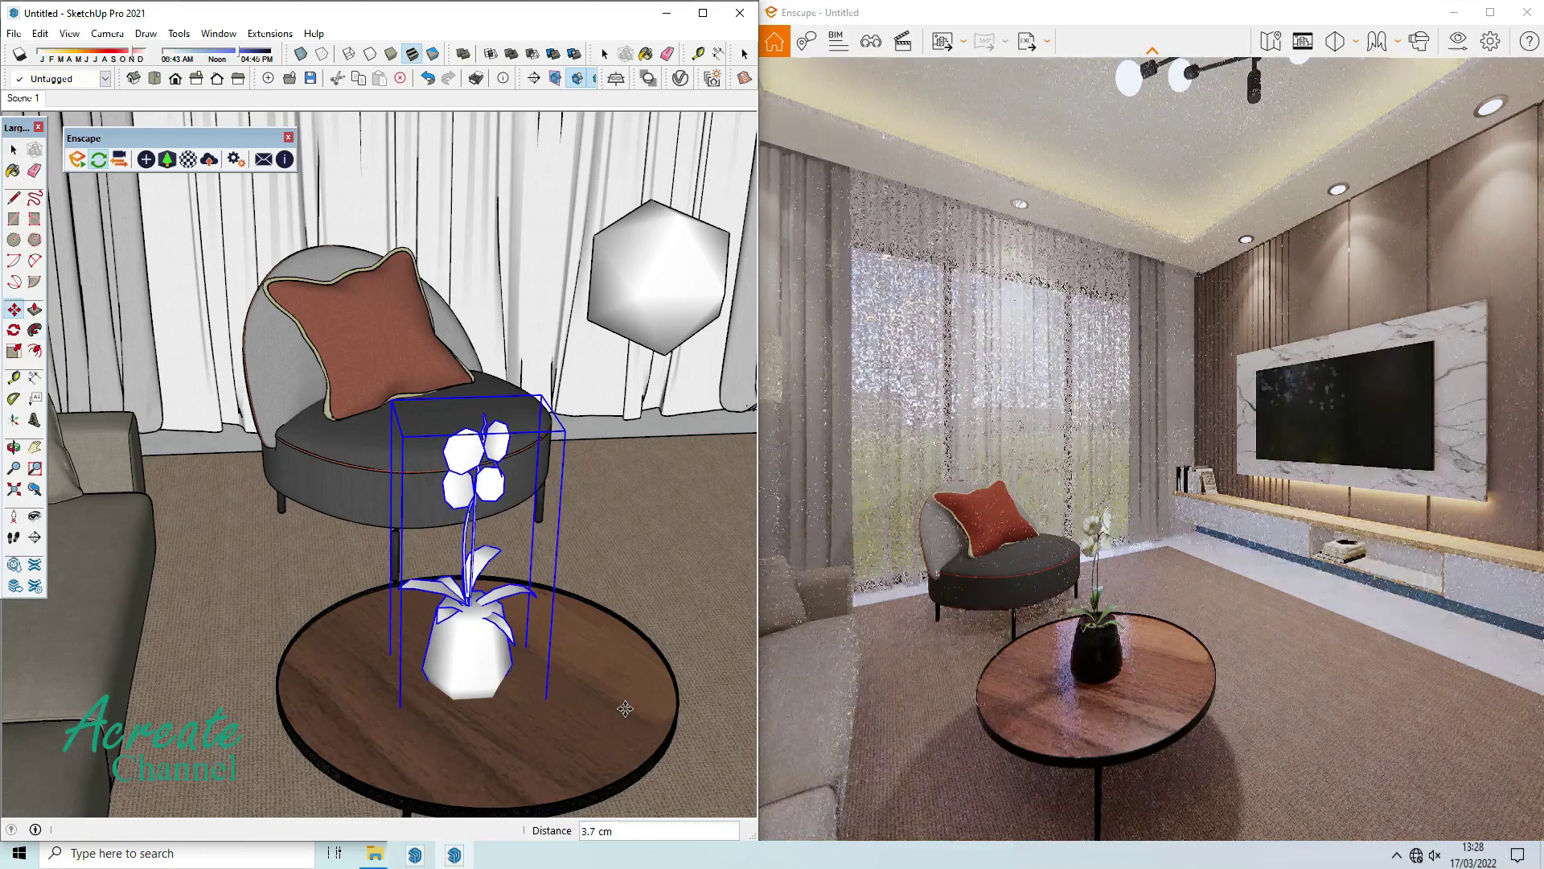
pyautogui.scroll(-1, 505, 330)
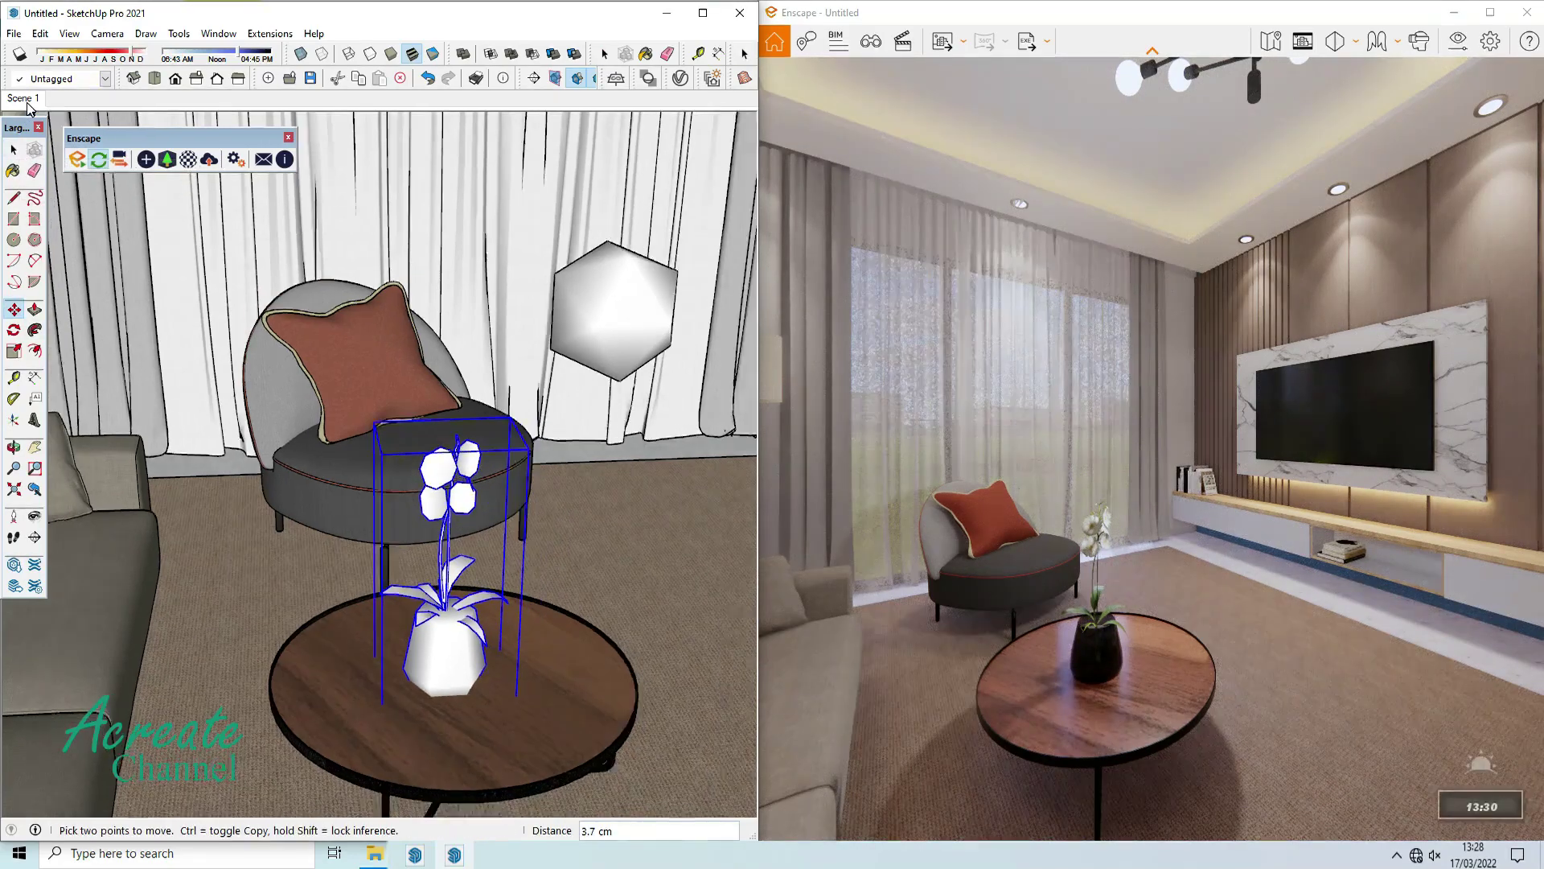
pyautogui.scroll(-2, 505, 330)
pyautogui.scroll(-1, 505, 331)
pyautogui.scroll(-1, 505, 330)
pyautogui.press('space')
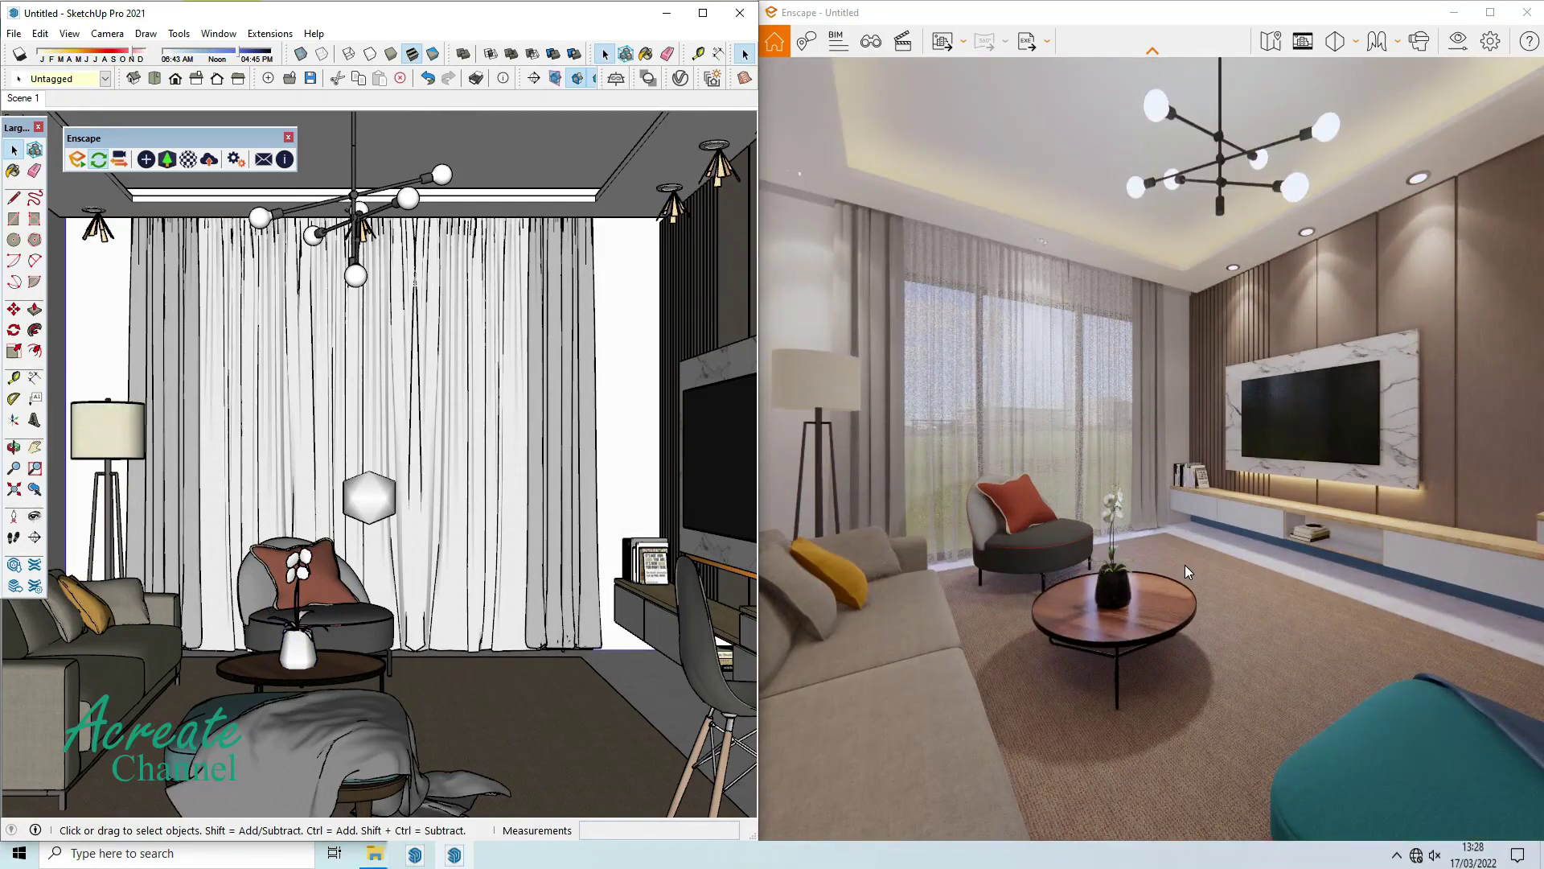
# Turn the Enscape camera to the TV wall and browse the Accessories assets.
pyautogui.moveTo(1187, 571)
pyautogui.mouseDown()
pyautogui.moveTo(1347, 537)
pyautogui.moveTo(1227, 524)
pyautogui.mouseUp()
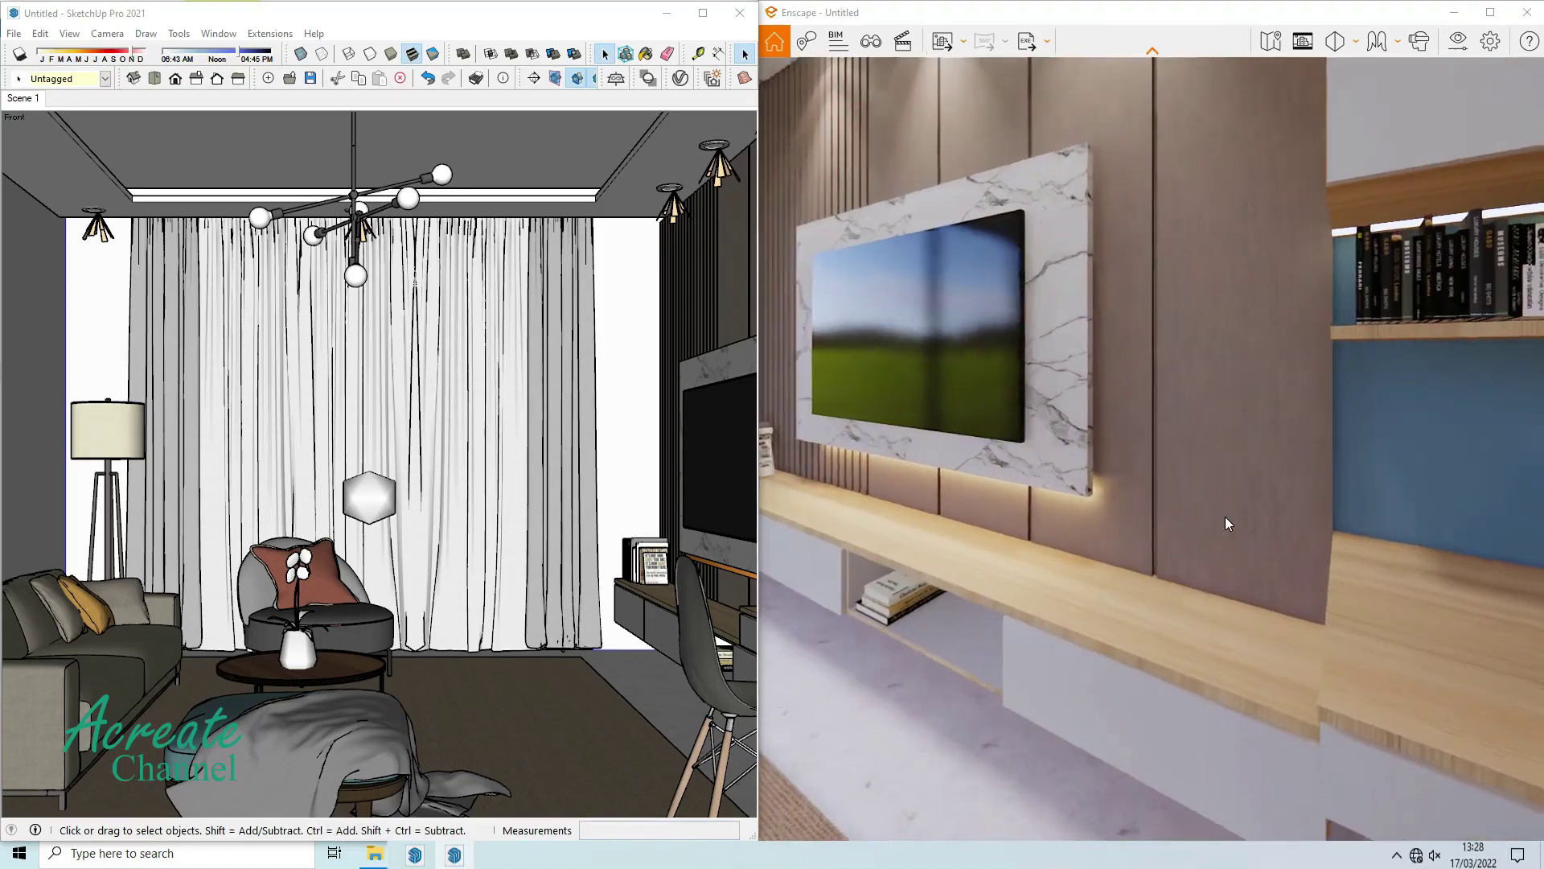
pyautogui.scroll(-3, 1227, 523)
pyautogui.click(138, 119)
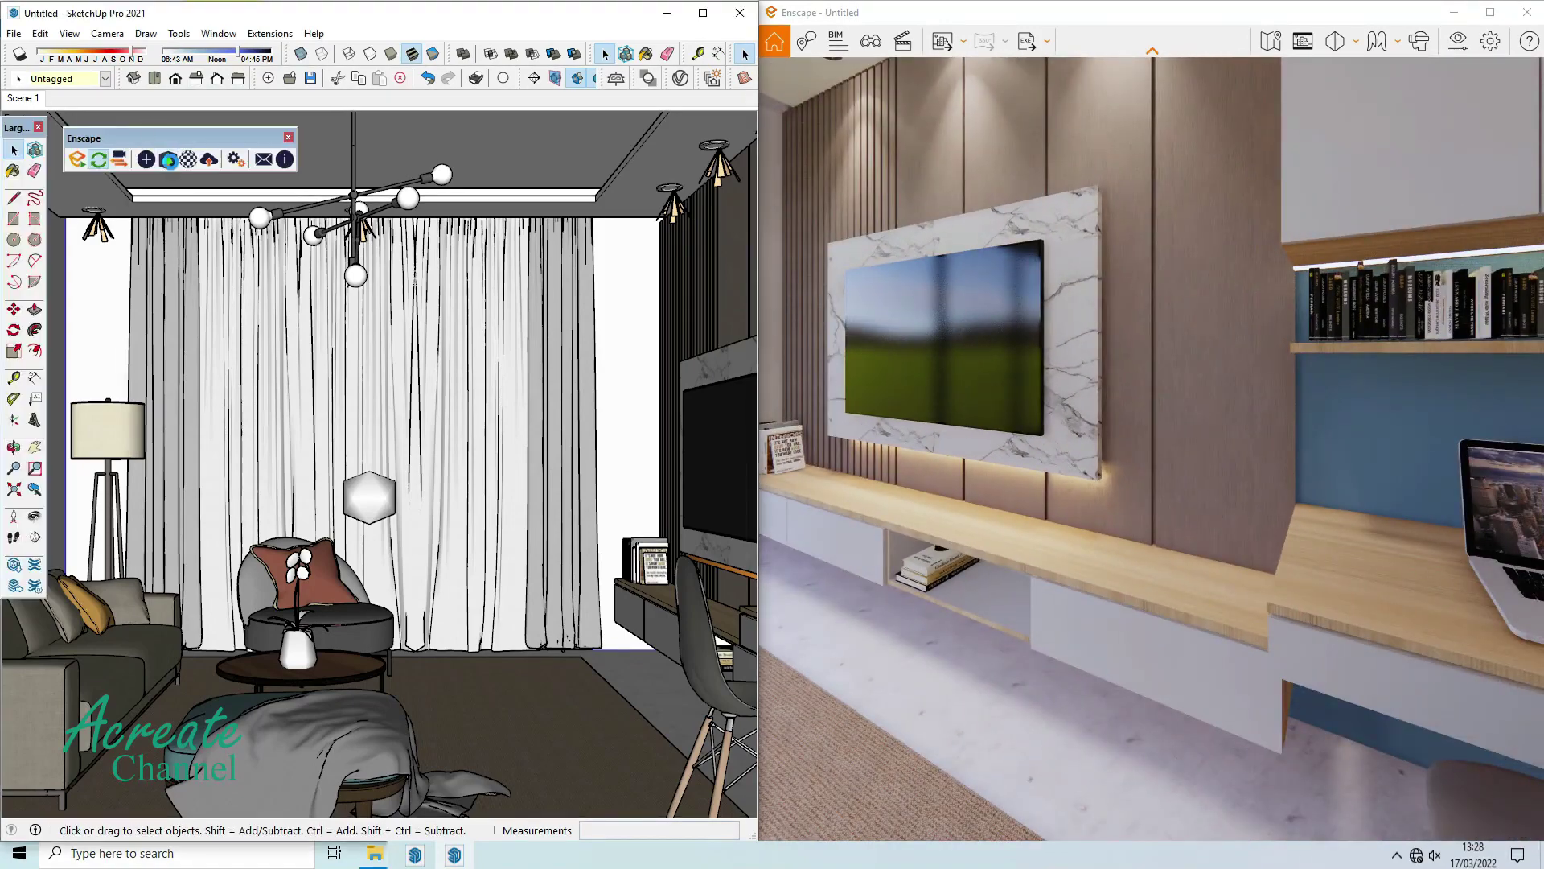
pyautogui.click(169, 160)
pyautogui.click(193, 201)
pyautogui.scroll(-3, 563, 217)
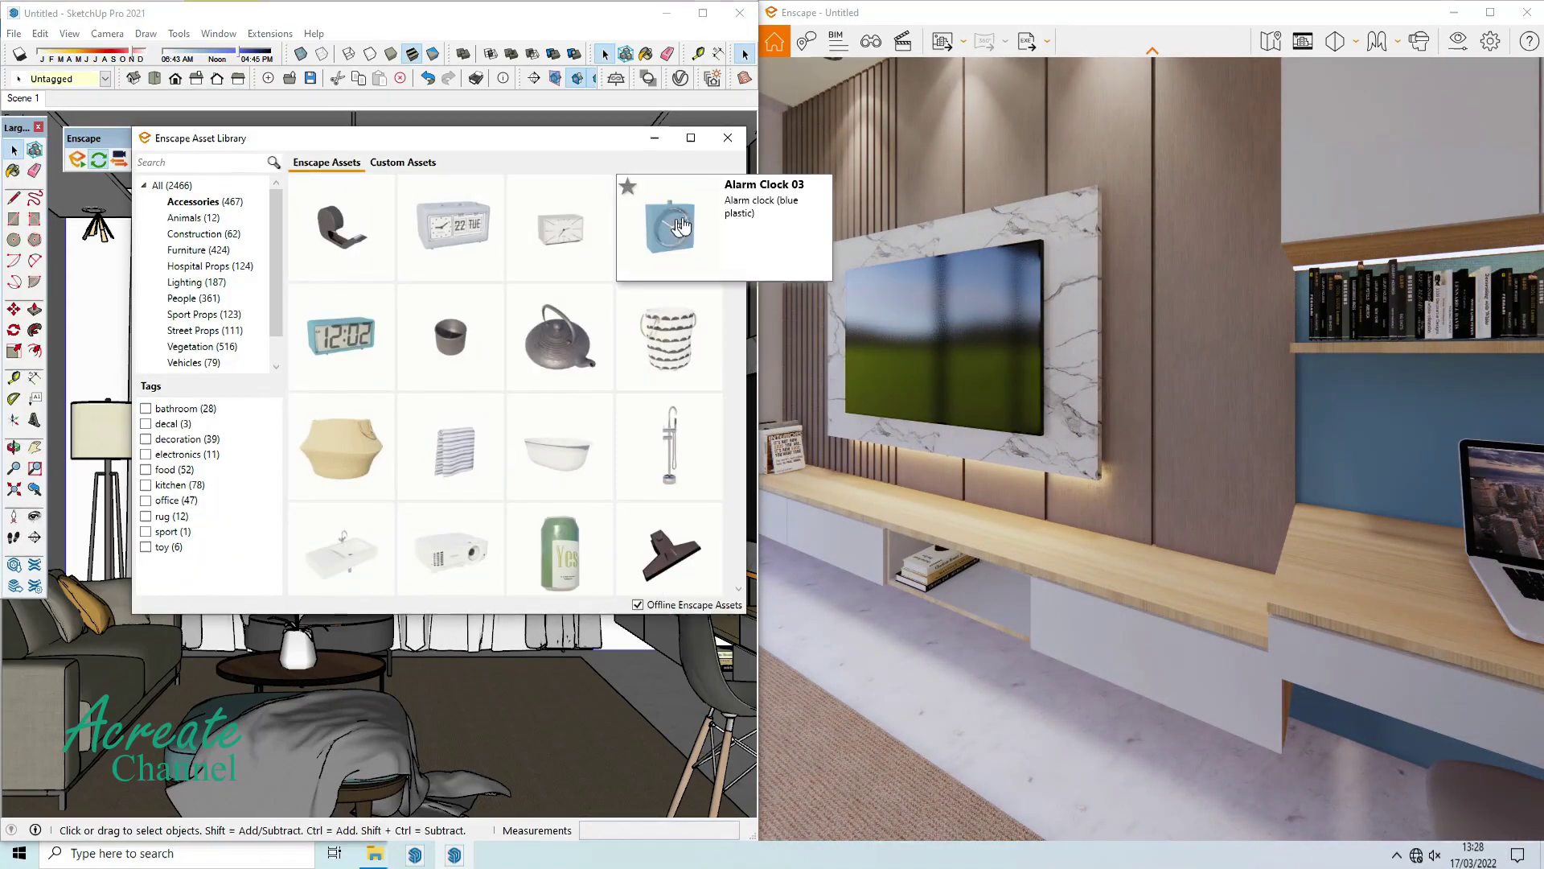
pyautogui.scroll(-3, 555, 322)
pyautogui.scroll(-3, 552, 344)
pyautogui.scroll(-3, 553, 344)
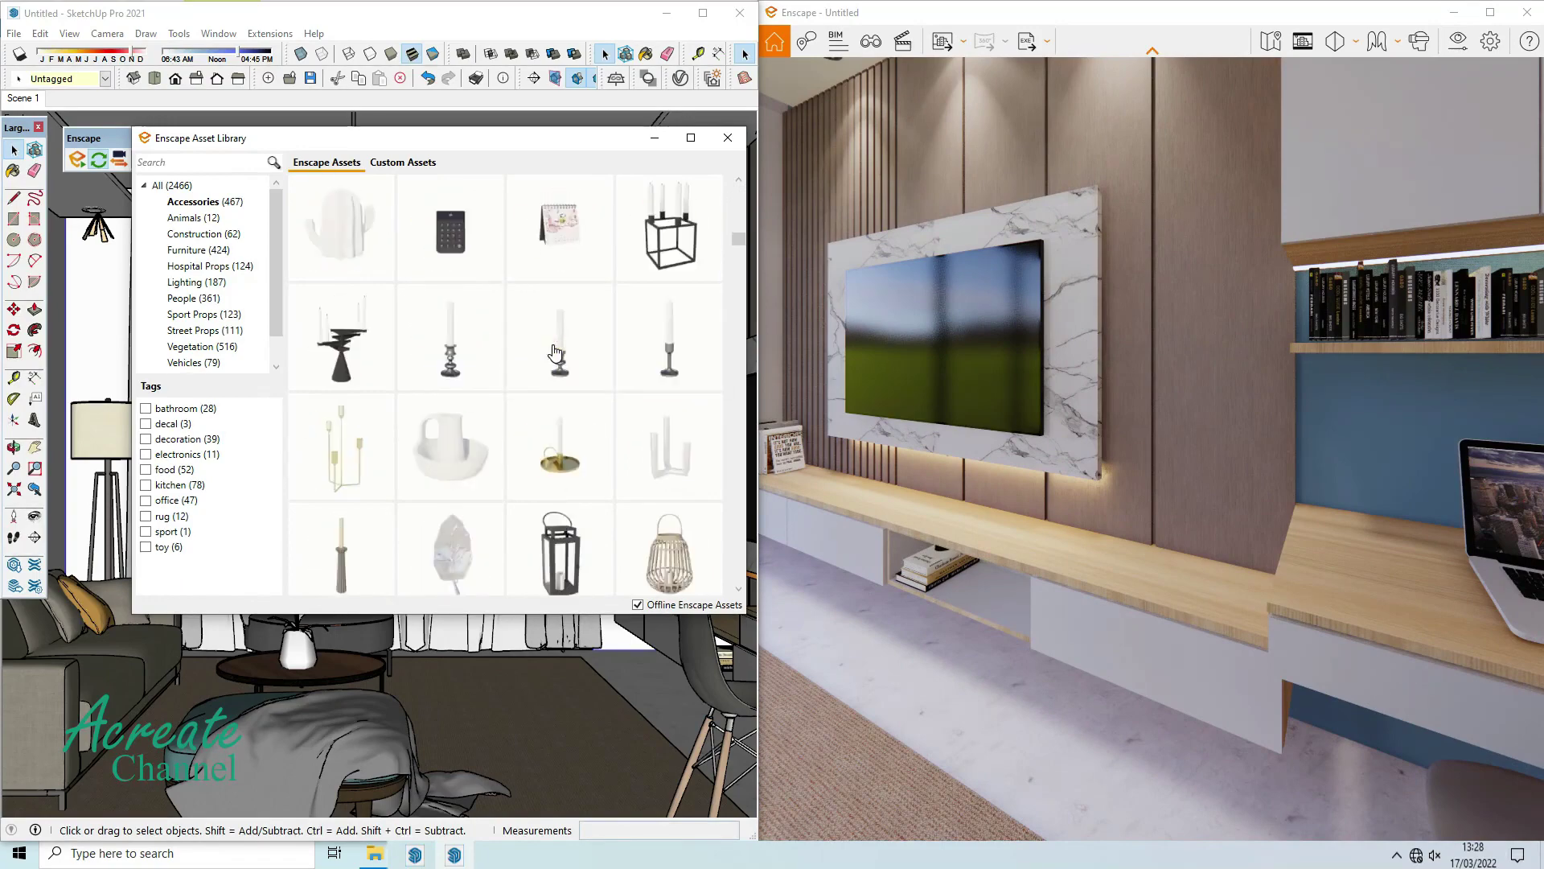
pyautogui.scroll(-3, 553, 348)
pyautogui.scroll(-3, 554, 353)
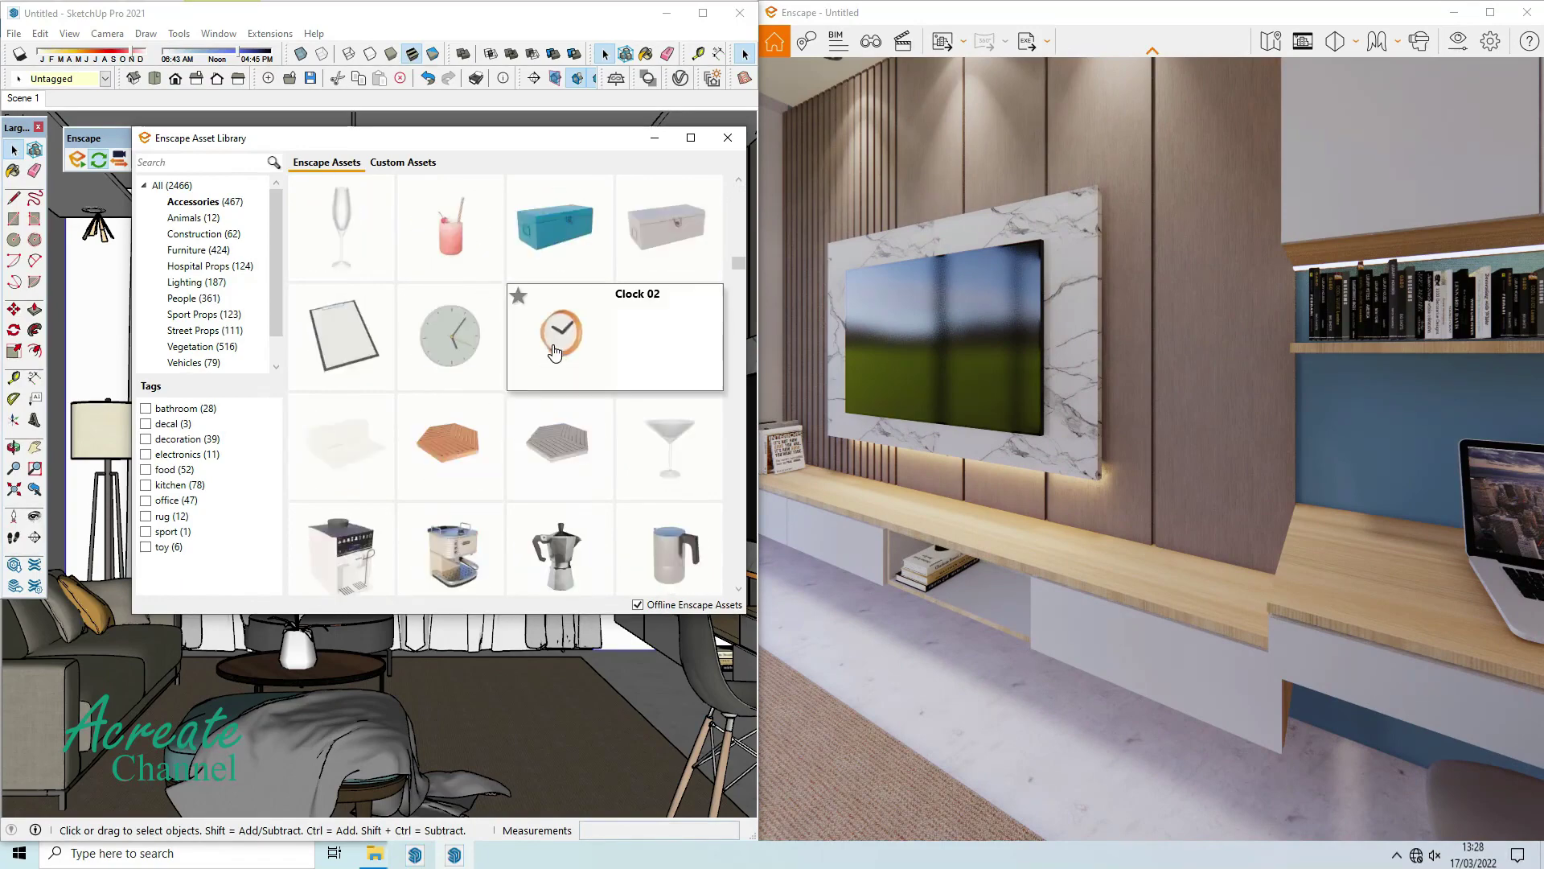
pyautogui.scroll(-3, 554, 352)
pyautogui.scroll(-3, 554, 352)
pyautogui.scroll(-3, 554, 353)
pyautogui.scroll(-3, 554, 352)
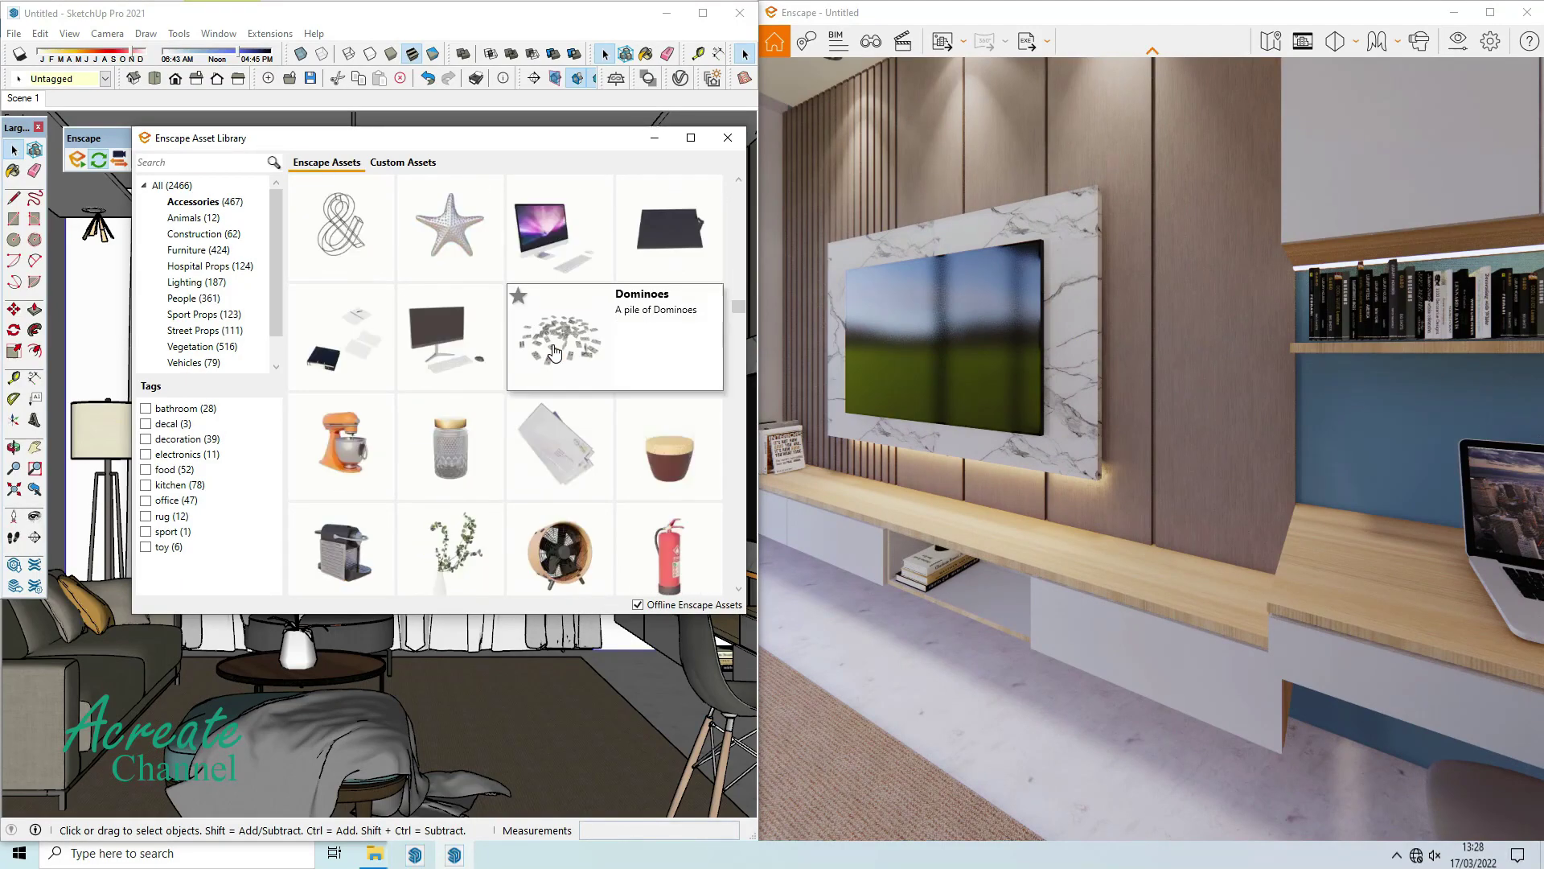
pyautogui.scroll(-3, 555, 352)
pyautogui.scroll(-3, 554, 353)
pyautogui.scroll(-3, 554, 354)
pyautogui.scroll(-3, 555, 353)
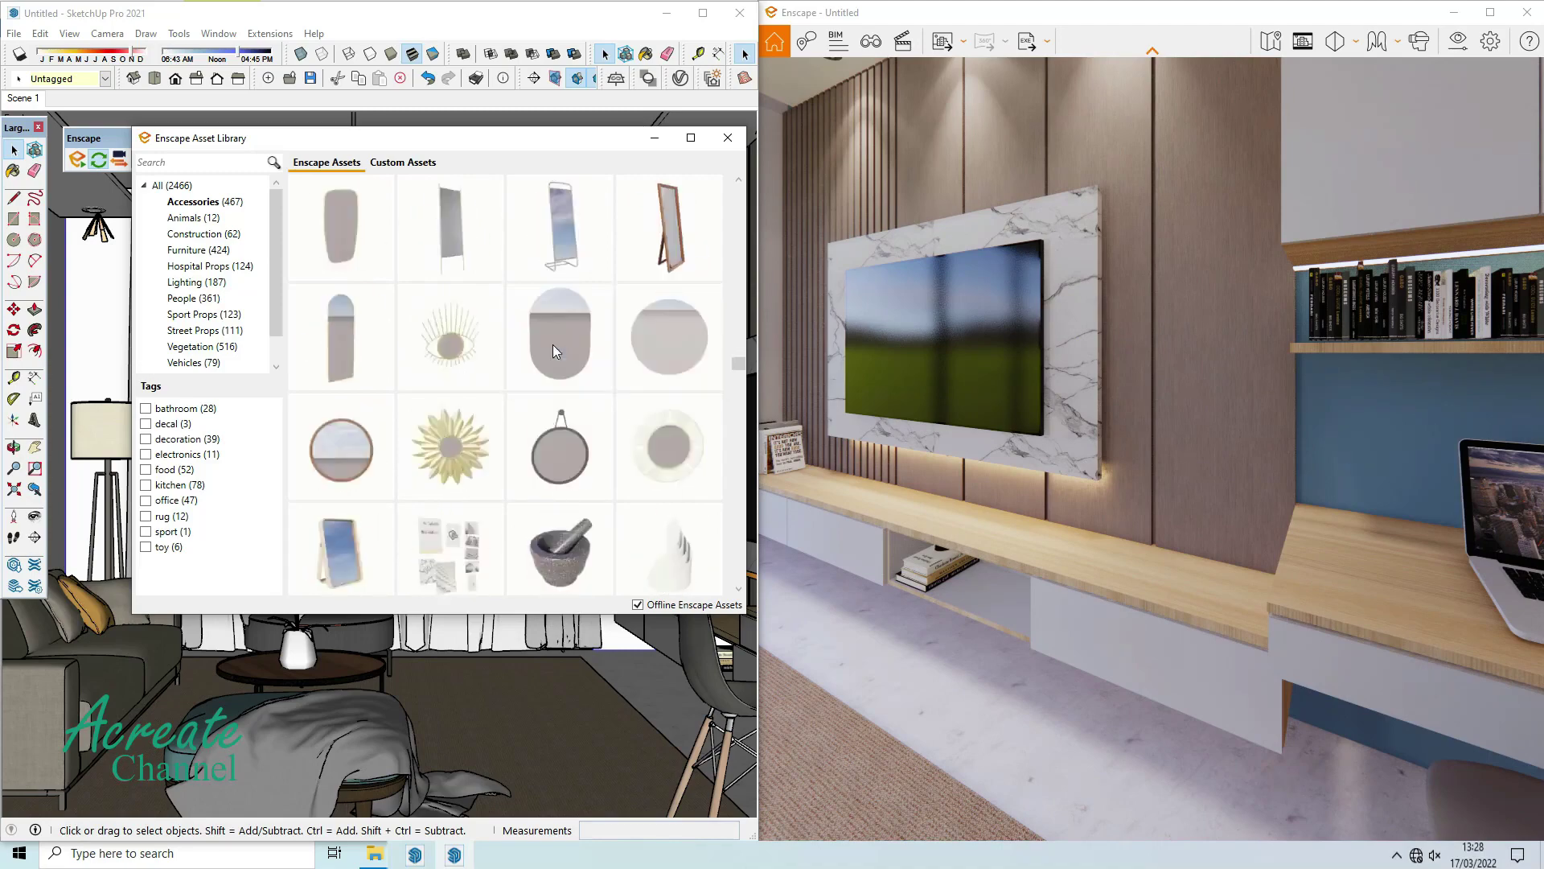
pyautogui.scroll(-3, 554, 352)
pyautogui.scroll(-3, 554, 353)
pyautogui.scroll(-3, 554, 352)
pyautogui.scroll(-3, 554, 353)
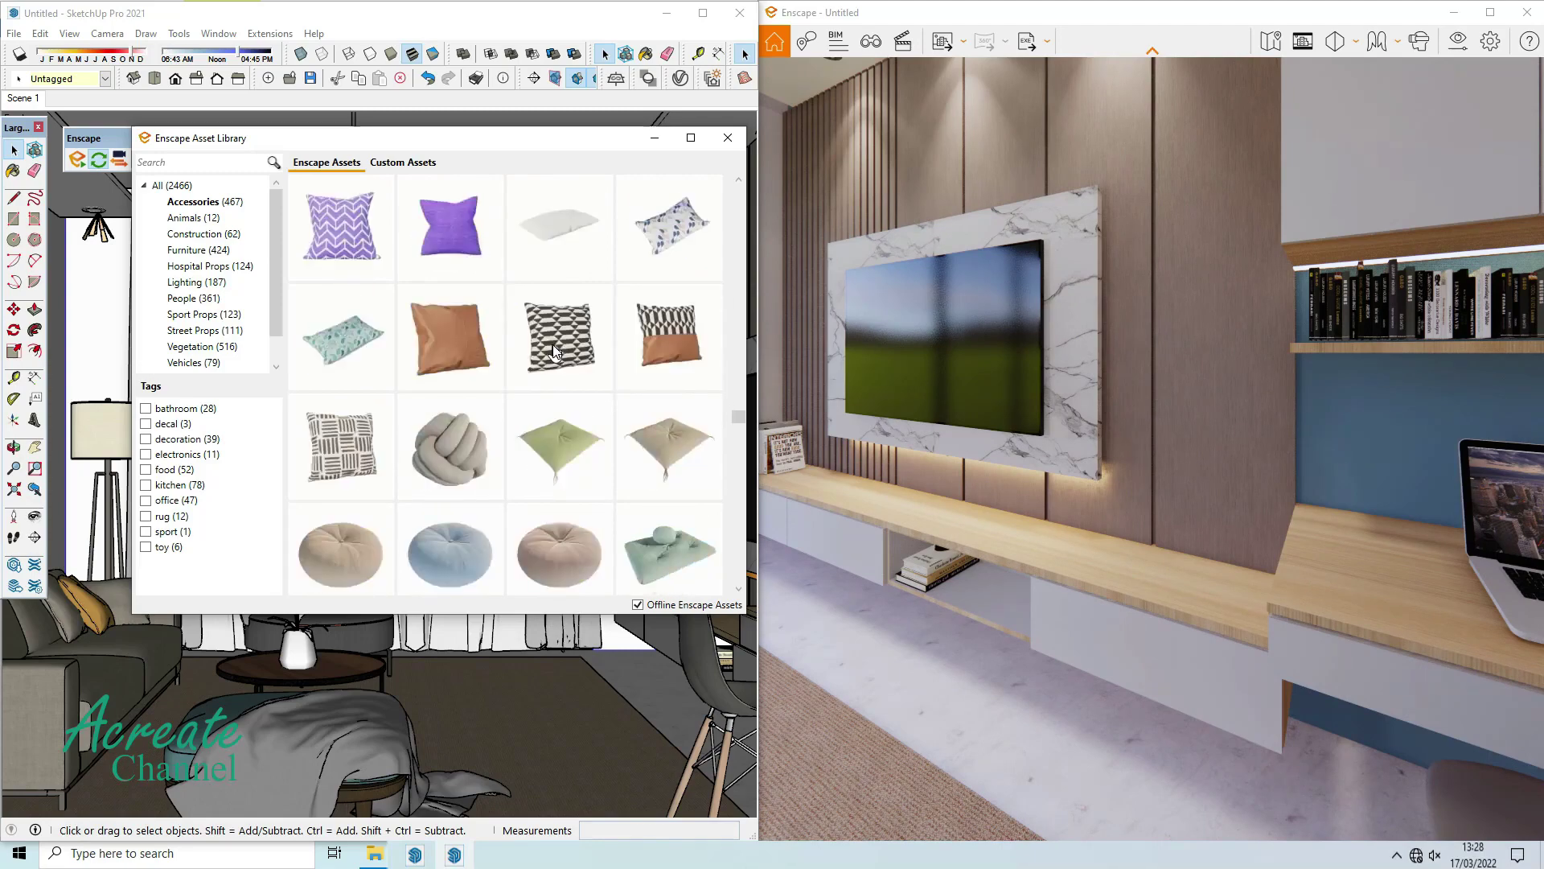
pyautogui.scroll(-3, 554, 353)
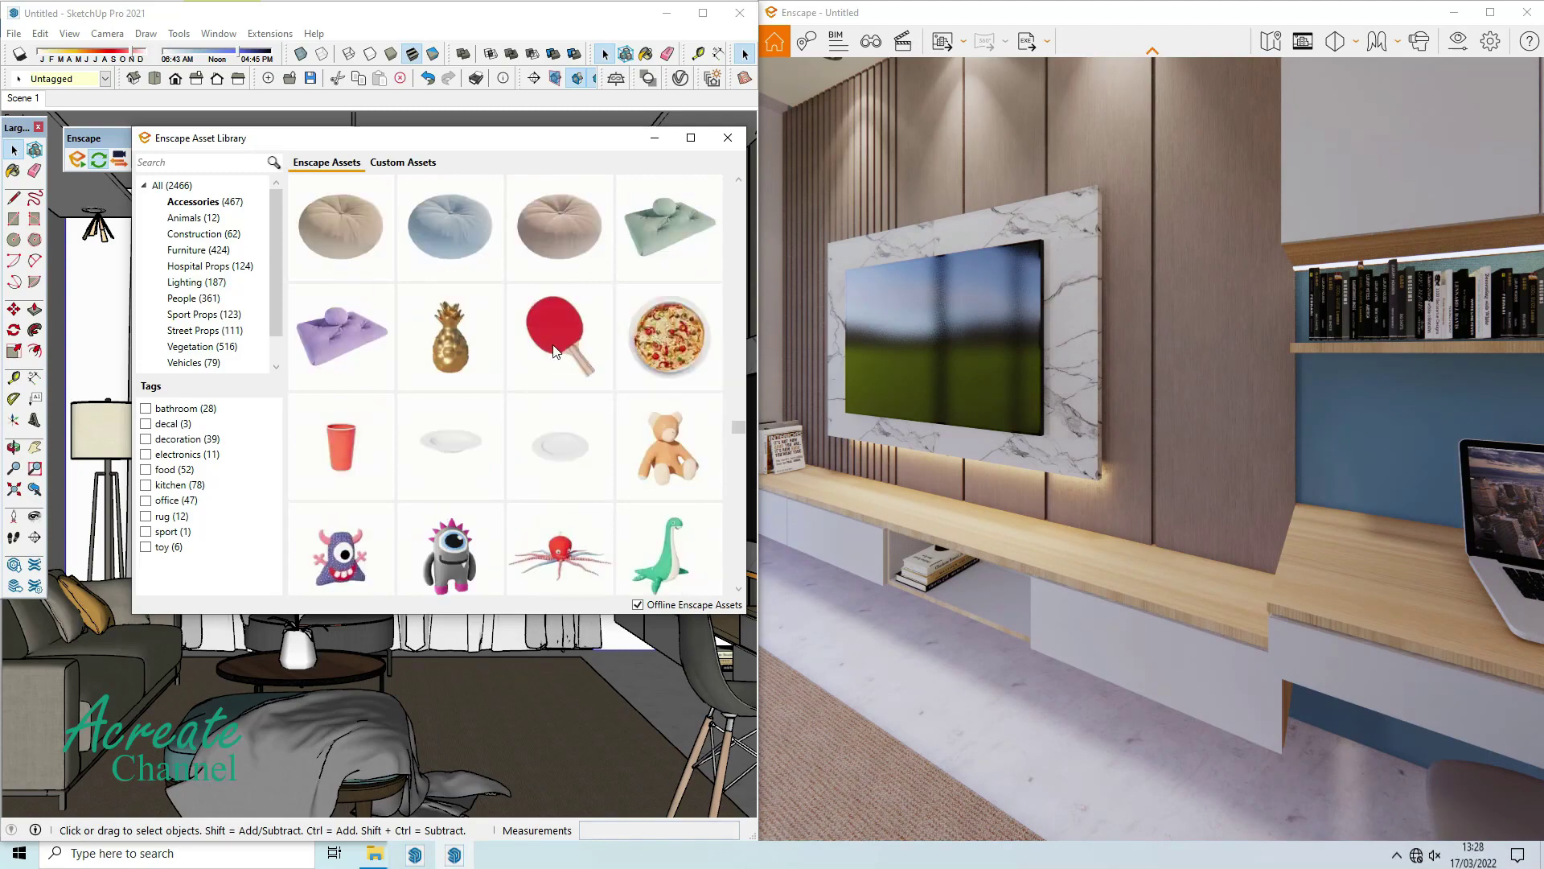
# Pick the monster toy asset, then cancel its placement and close the library.
pyautogui.click(467, 535)
pyautogui.scroll(3, 509, 563)
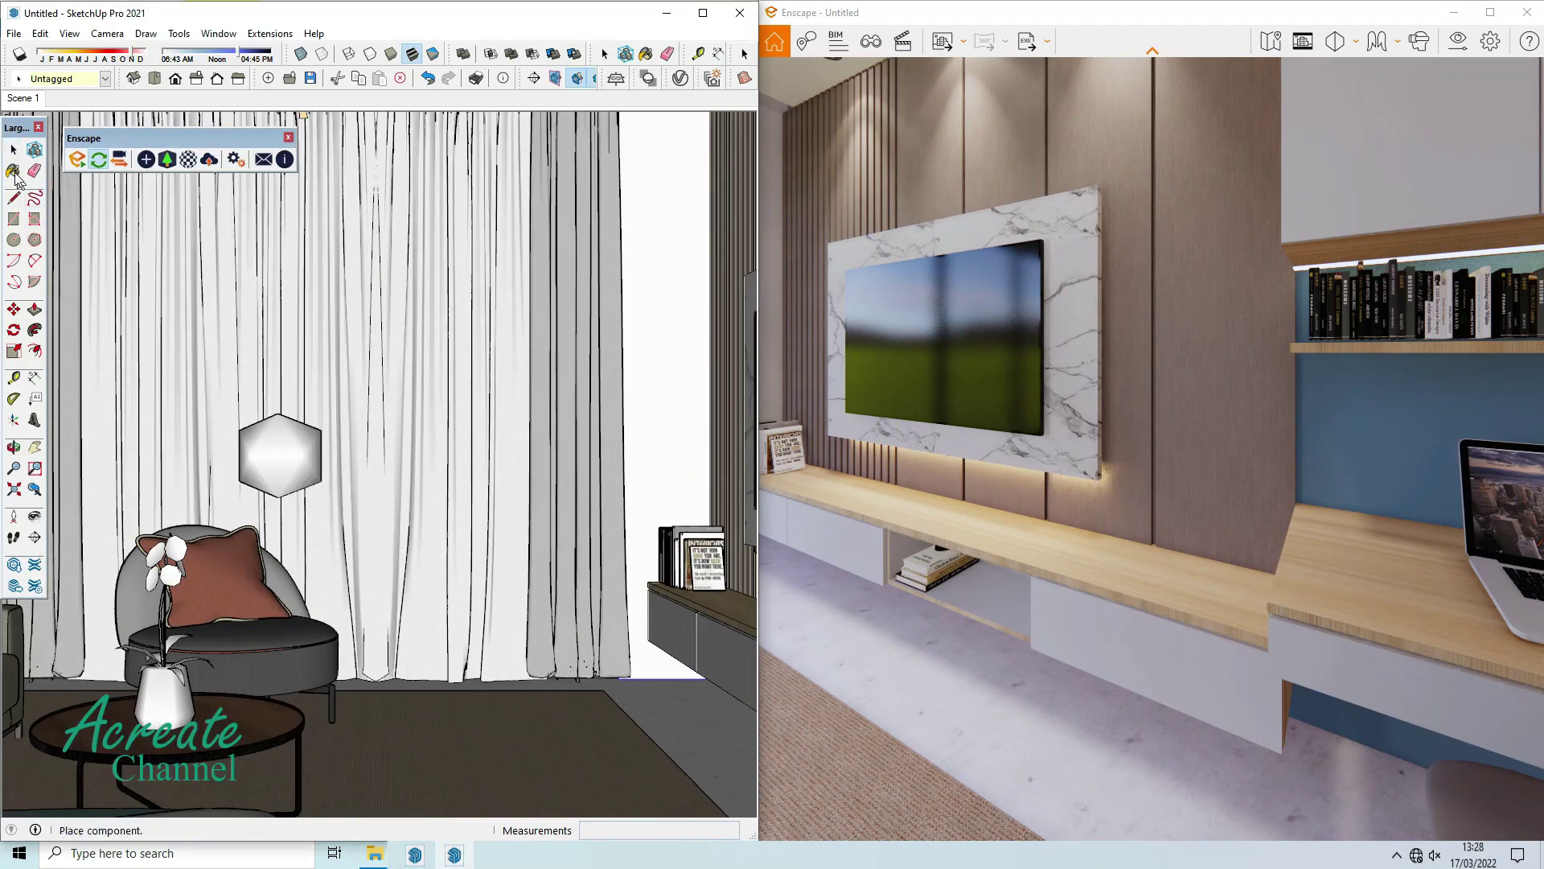
pyautogui.press('Escape')
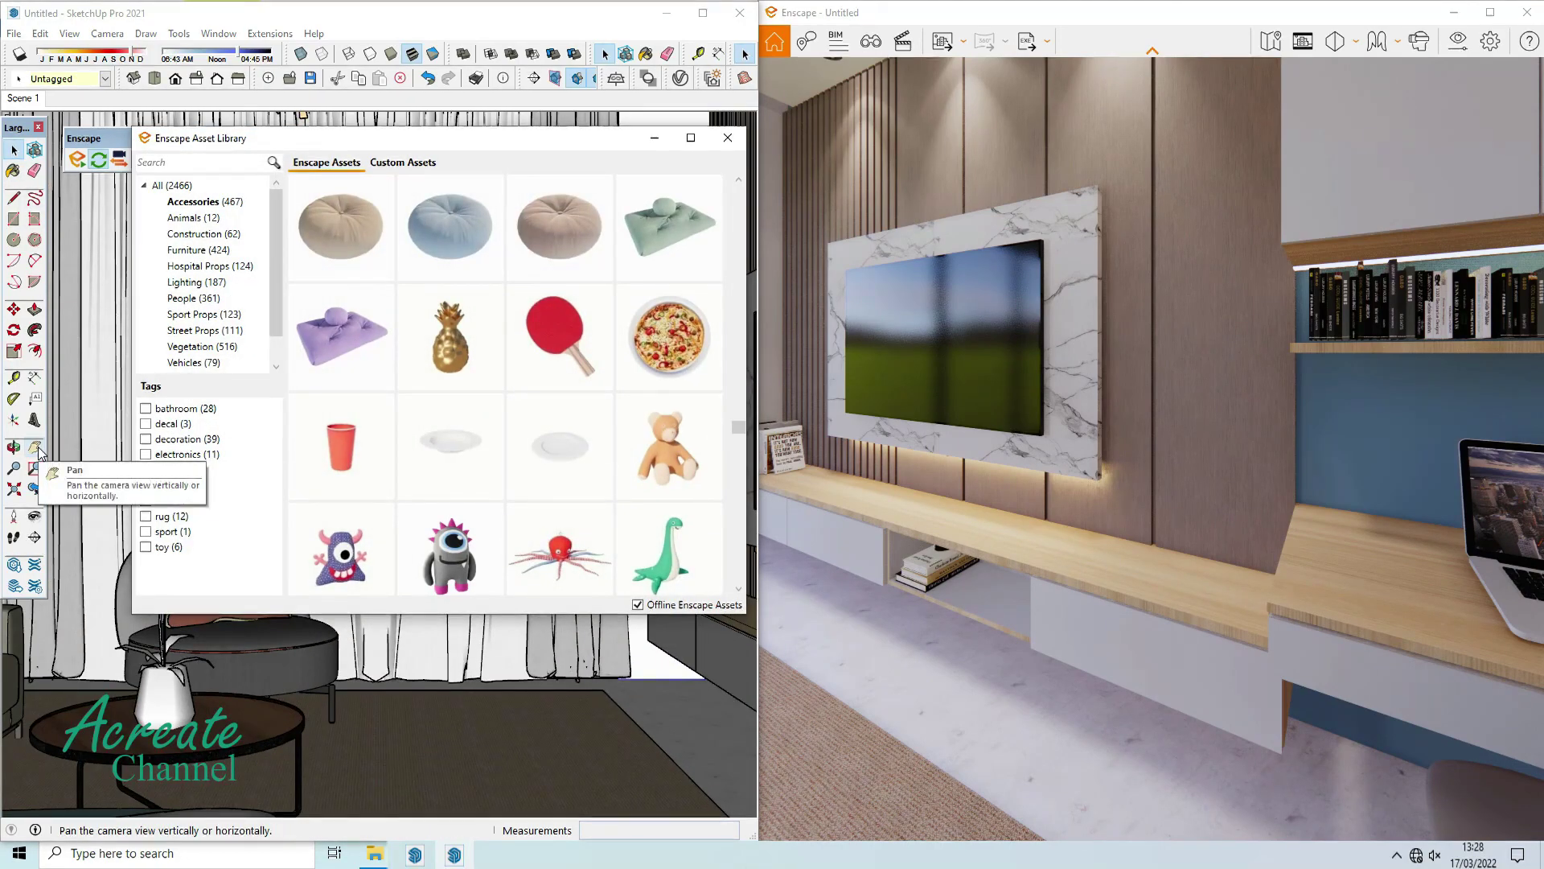
pyautogui.click(728, 137)
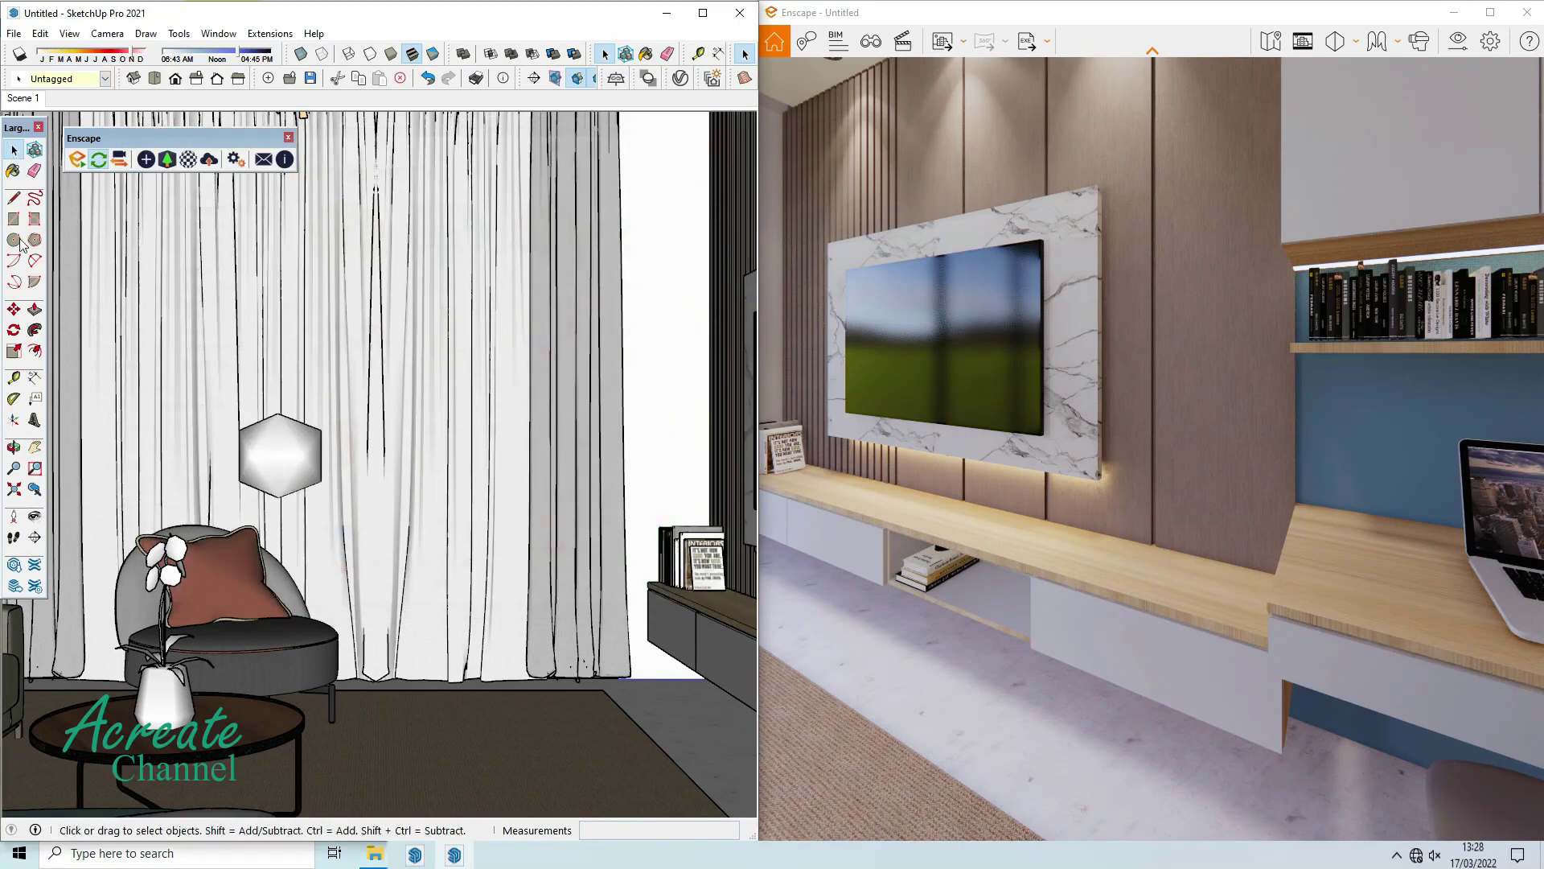
# Orbit from the curtains to the TV wall and show Enscape's Accessories assets.
pyautogui.click(13, 447)
pyautogui.moveTo(306, 515); pyautogui.dragTo(490, 524)
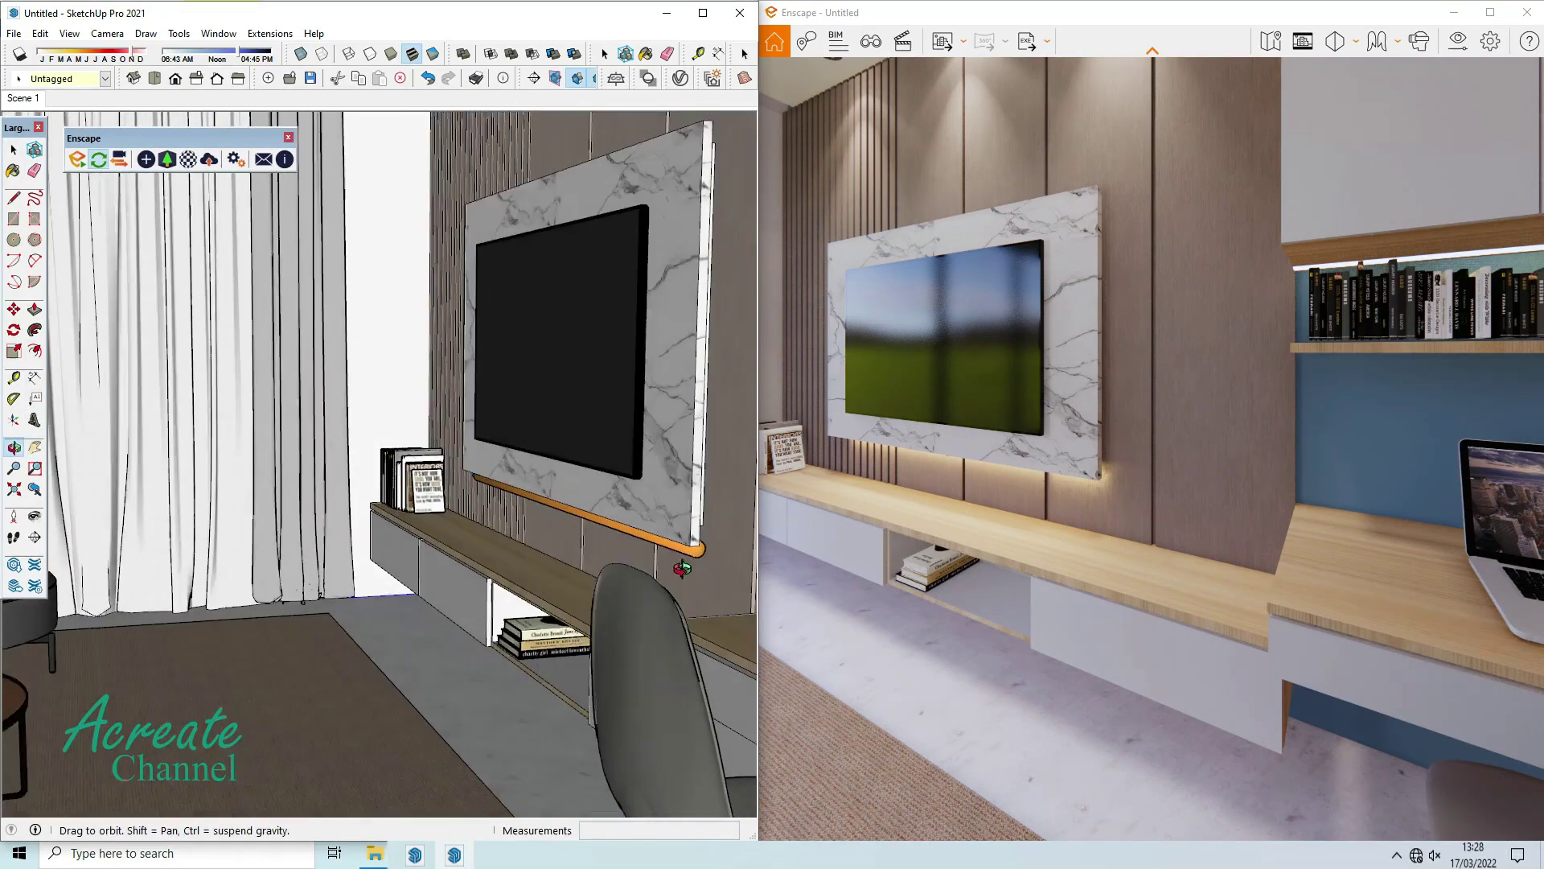
pyautogui.scroll(5, 491, 524)
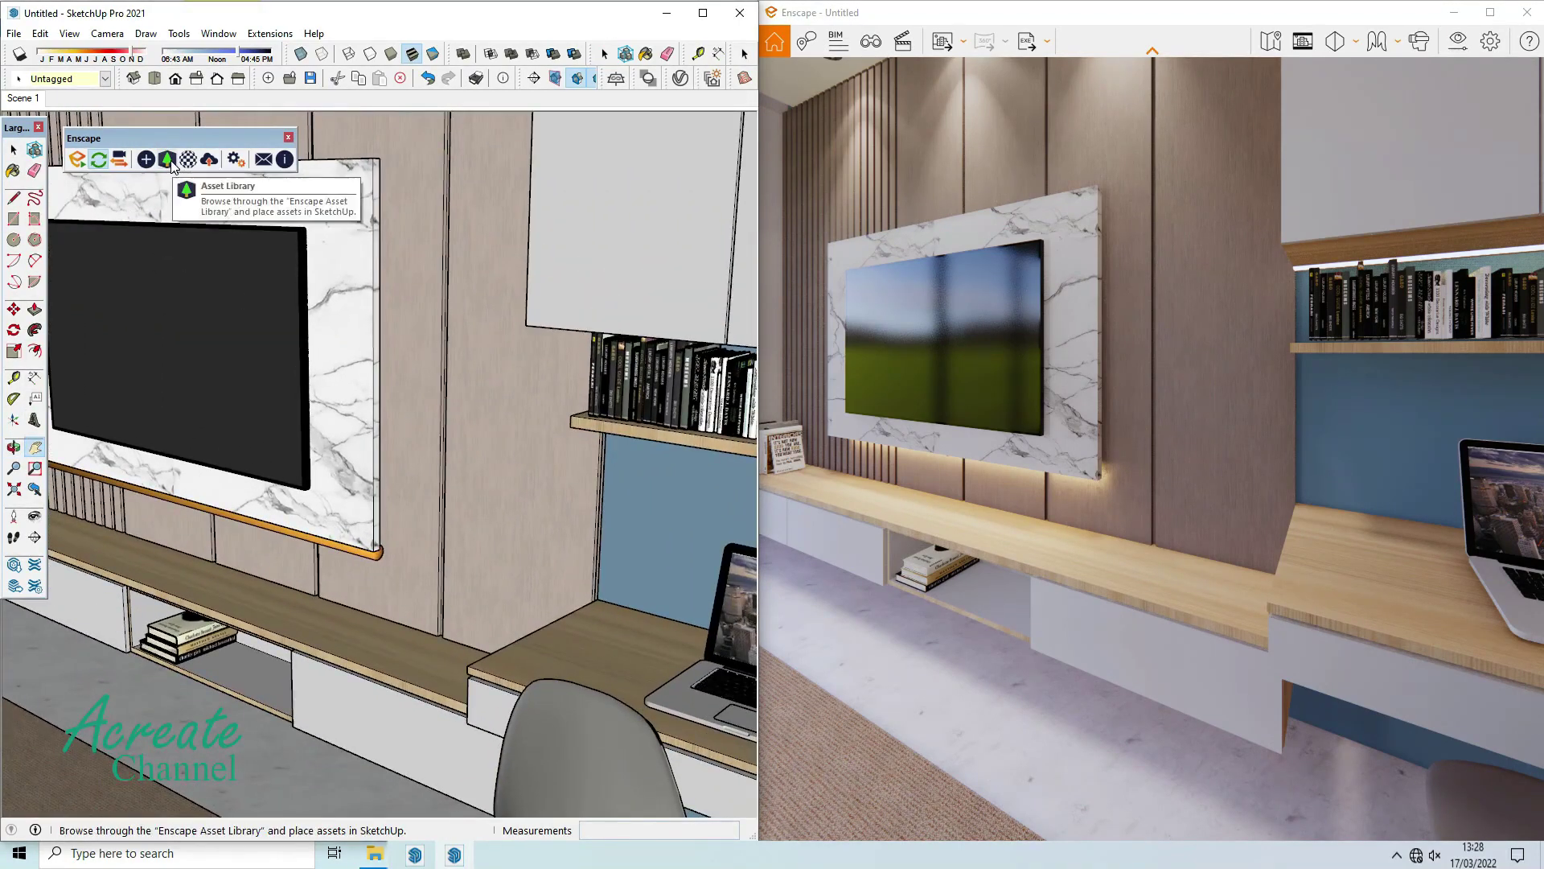
pyautogui.click(167, 159)
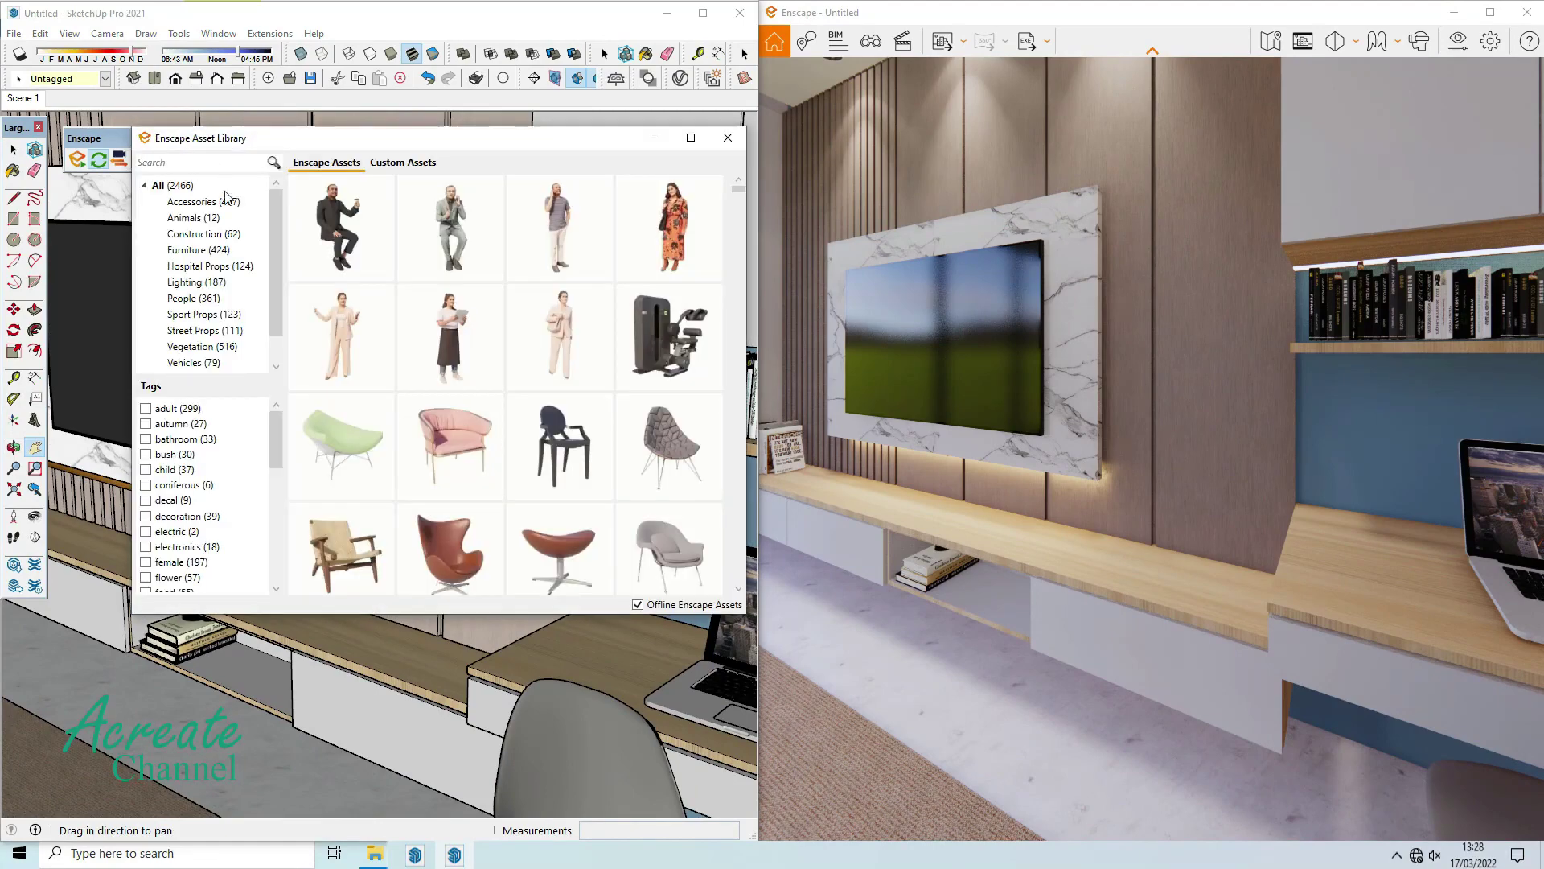
pyautogui.click(221, 203)
# Scroll the Accessories list and pick the Plushy monster toy asset.
pyautogui.scroll(-5, 626, 335)
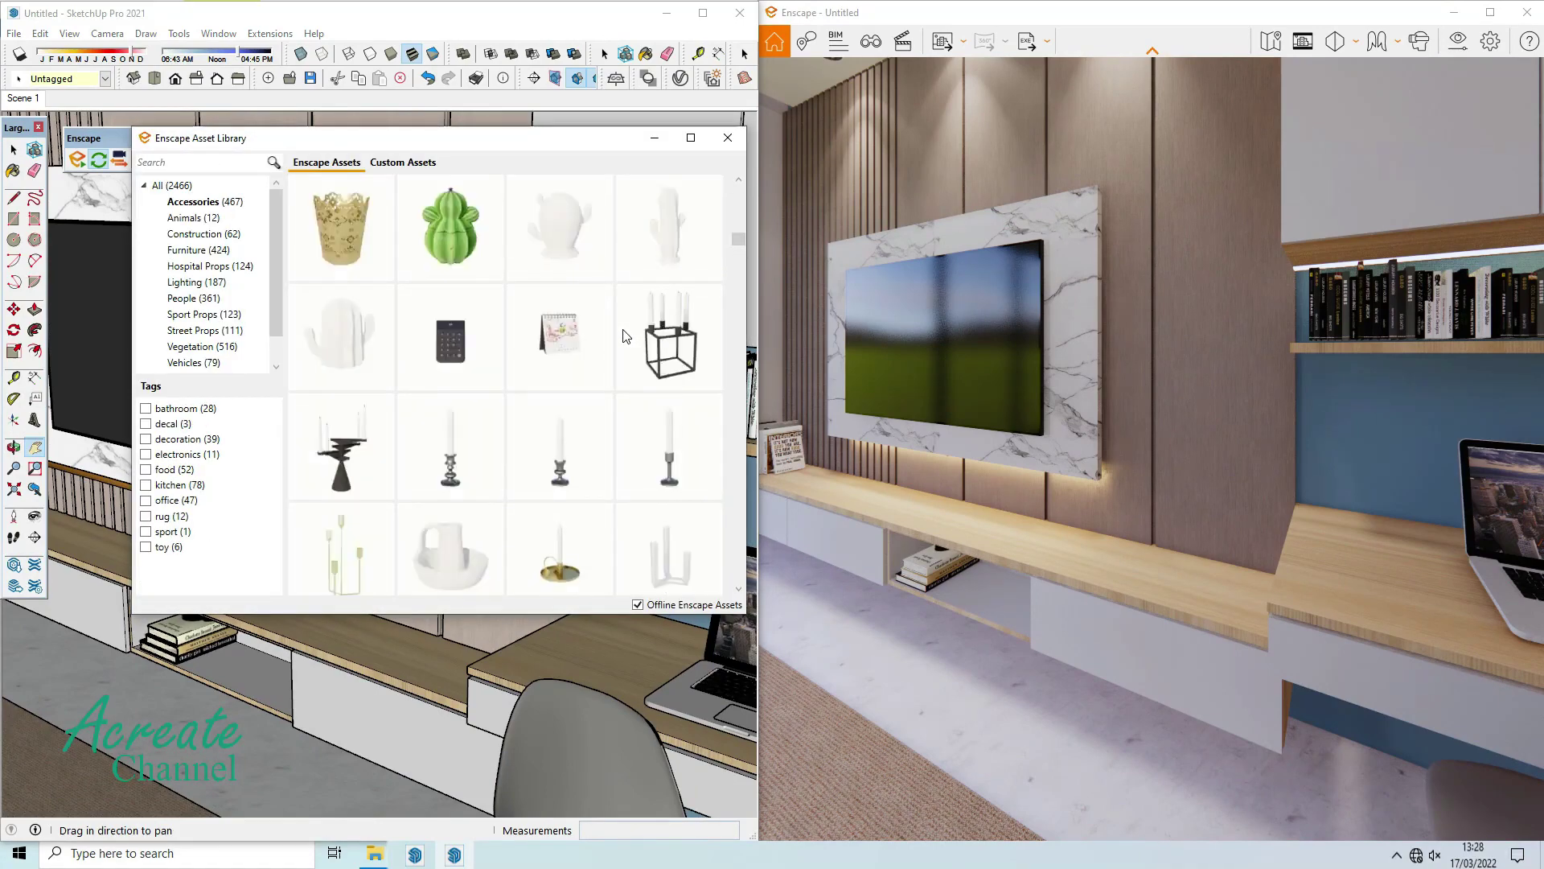
pyautogui.scroll(-5, 627, 335)
pyautogui.scroll(-3, 626, 336)
pyautogui.scroll(-3, 626, 335)
pyautogui.scroll(-3, 627, 335)
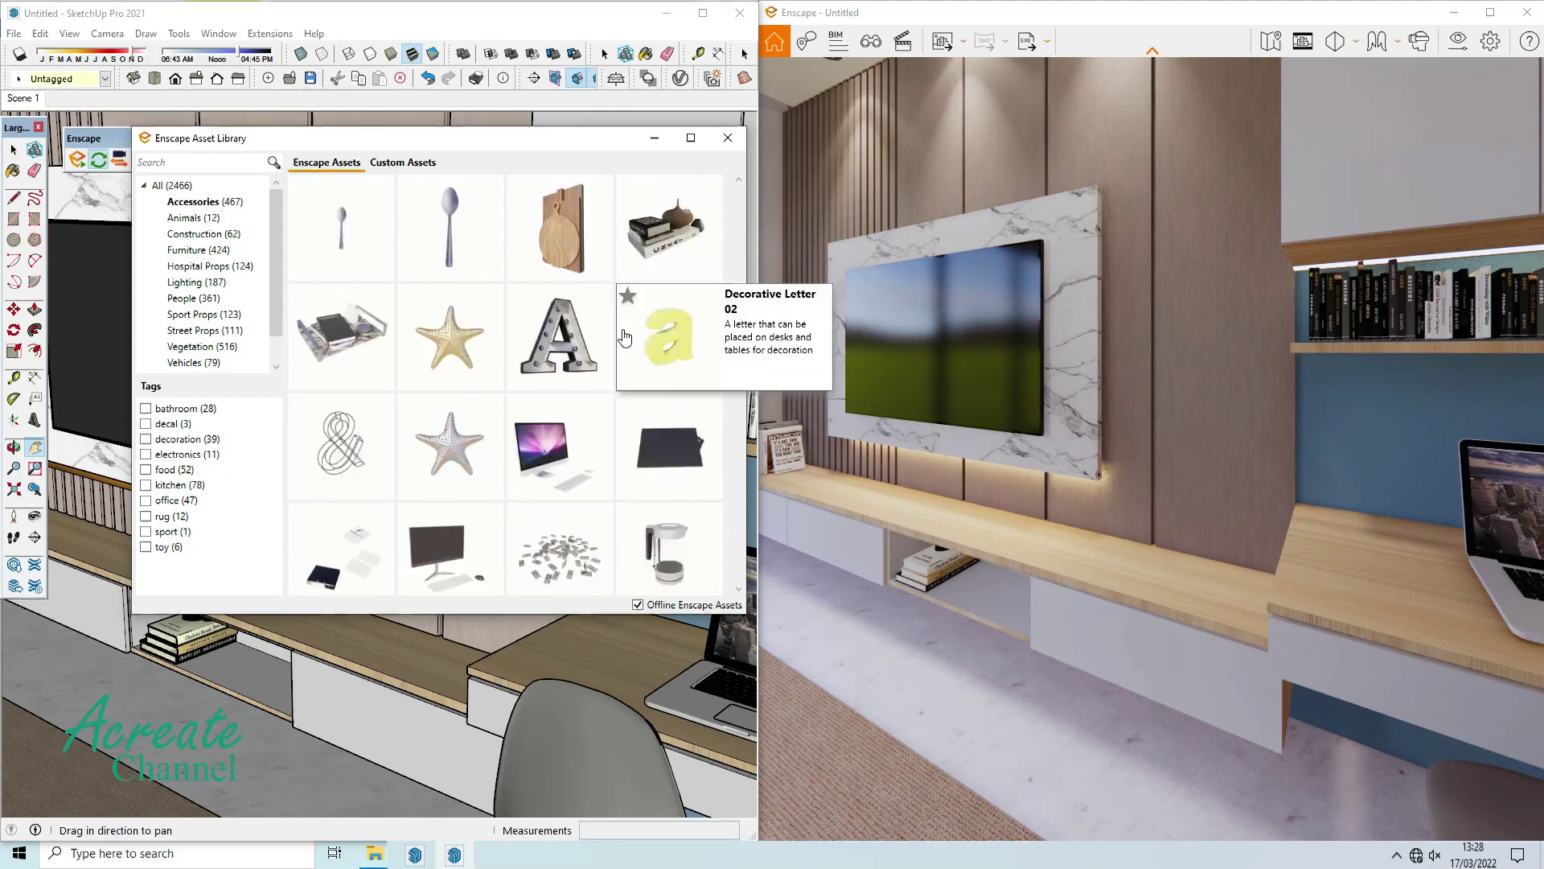
pyautogui.scroll(-3, 627, 336)
pyautogui.scroll(-3, 627, 335)
pyautogui.scroll(-3, 627, 335)
pyautogui.scroll(-3, 627, 335)
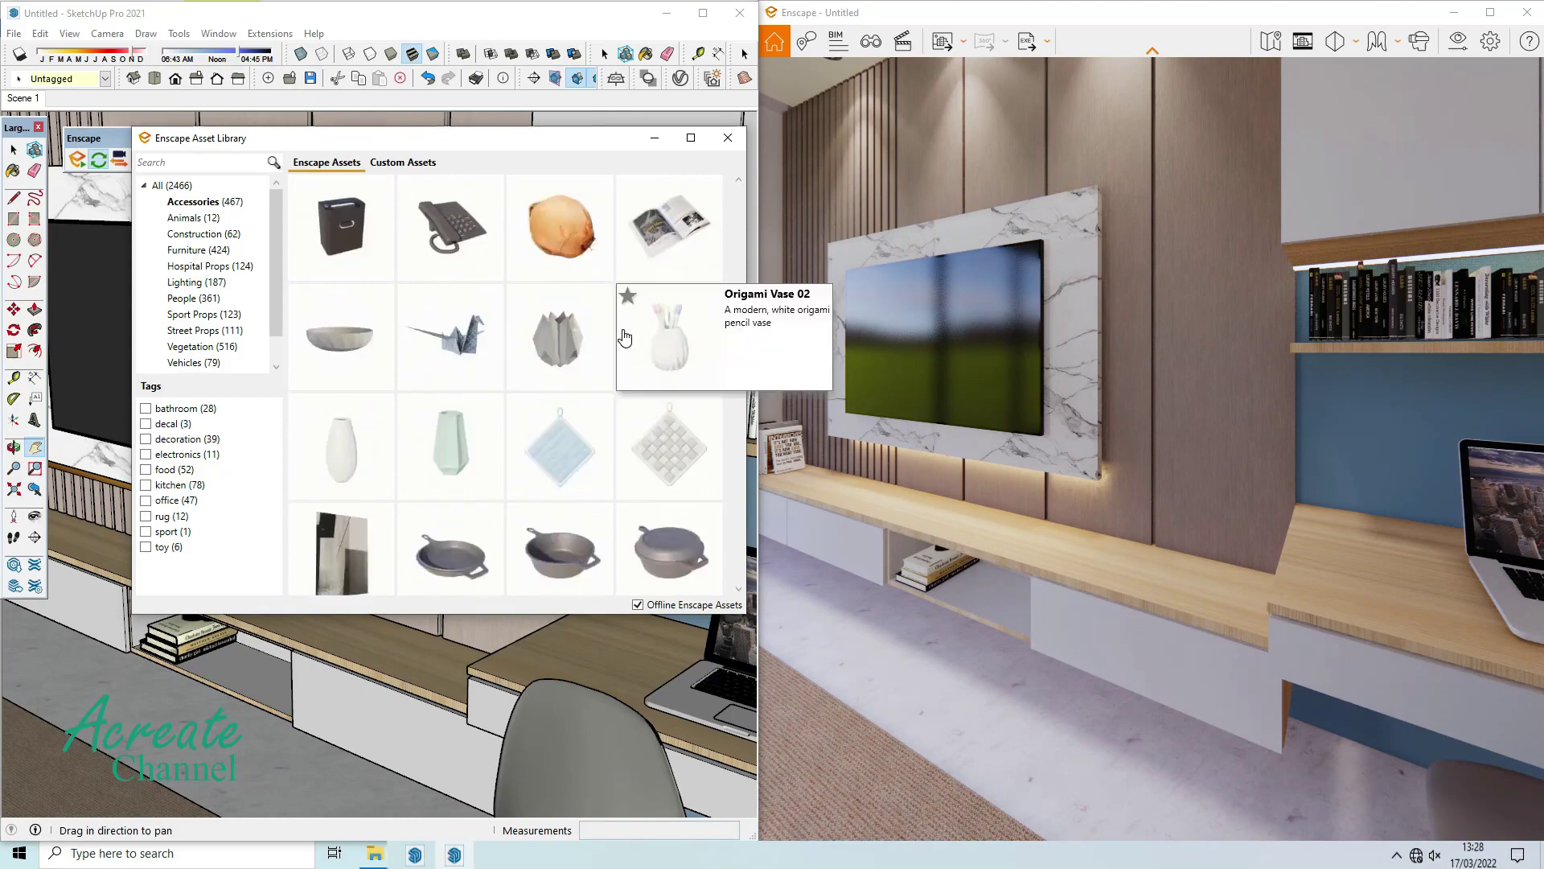
pyautogui.scroll(-3, 626, 335)
pyautogui.scroll(-3, 626, 335)
pyautogui.scroll(-3, 626, 336)
pyautogui.scroll(-3, 626, 335)
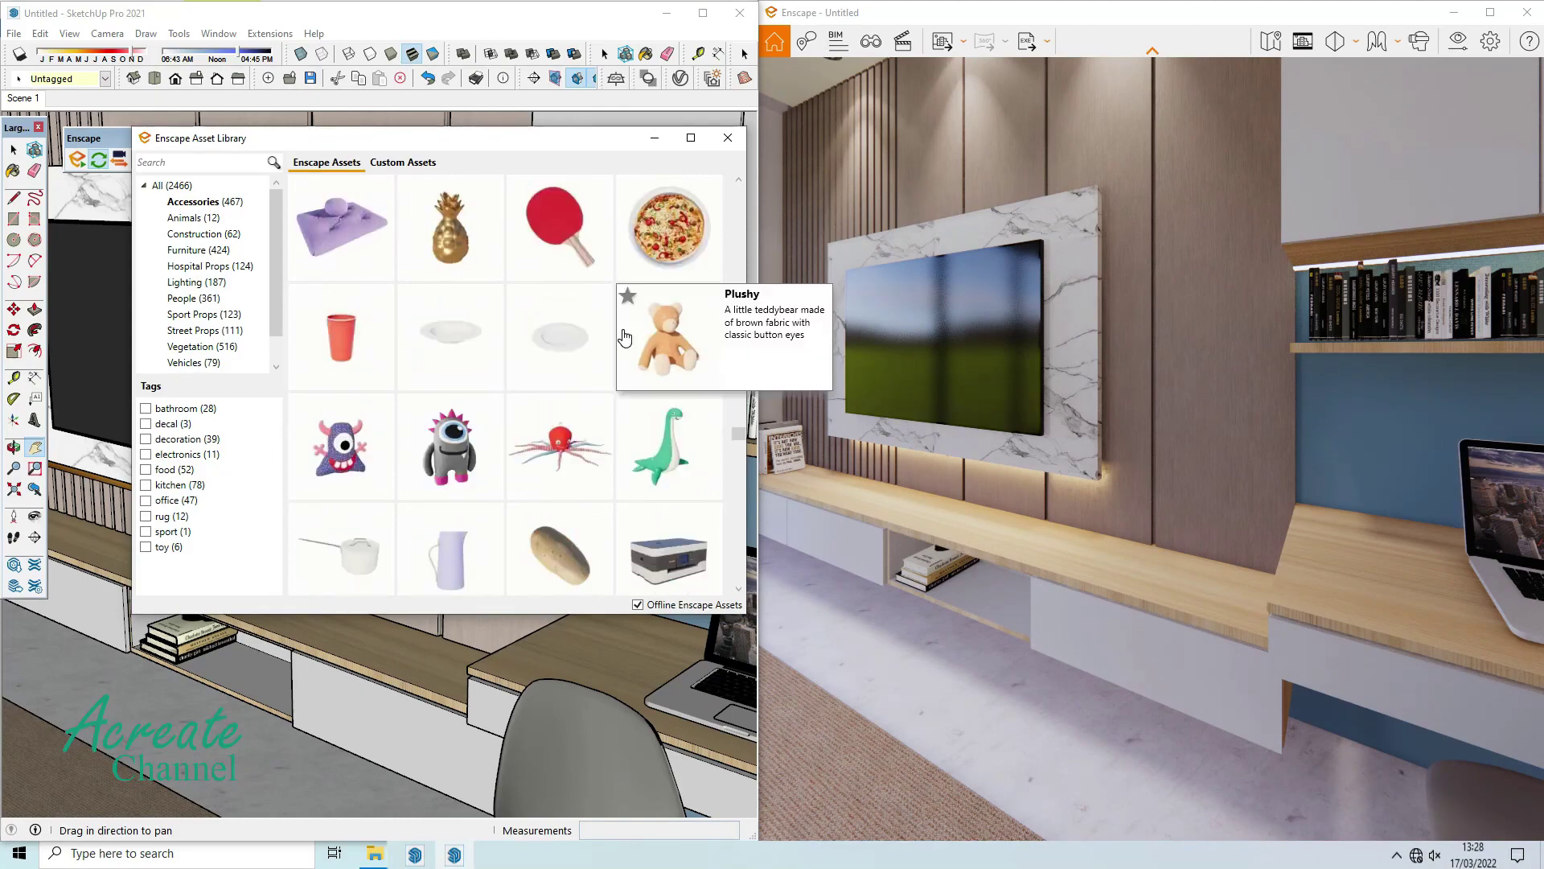
pyautogui.click(467, 457)
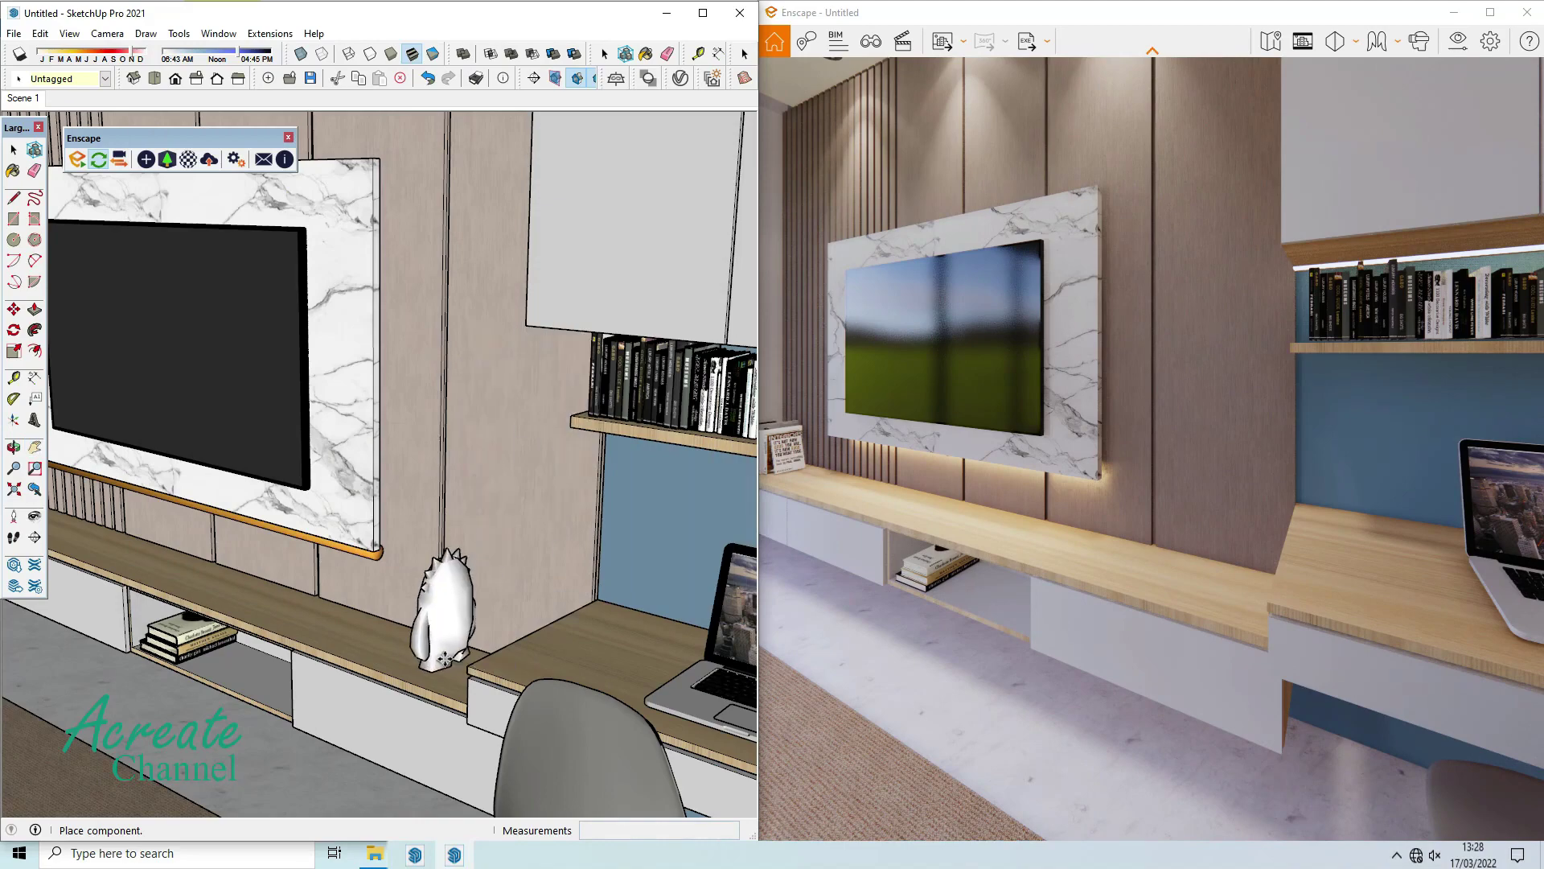
# Place the plush toy on the desk and rotate it to face the room.
pyautogui.click(443, 658)
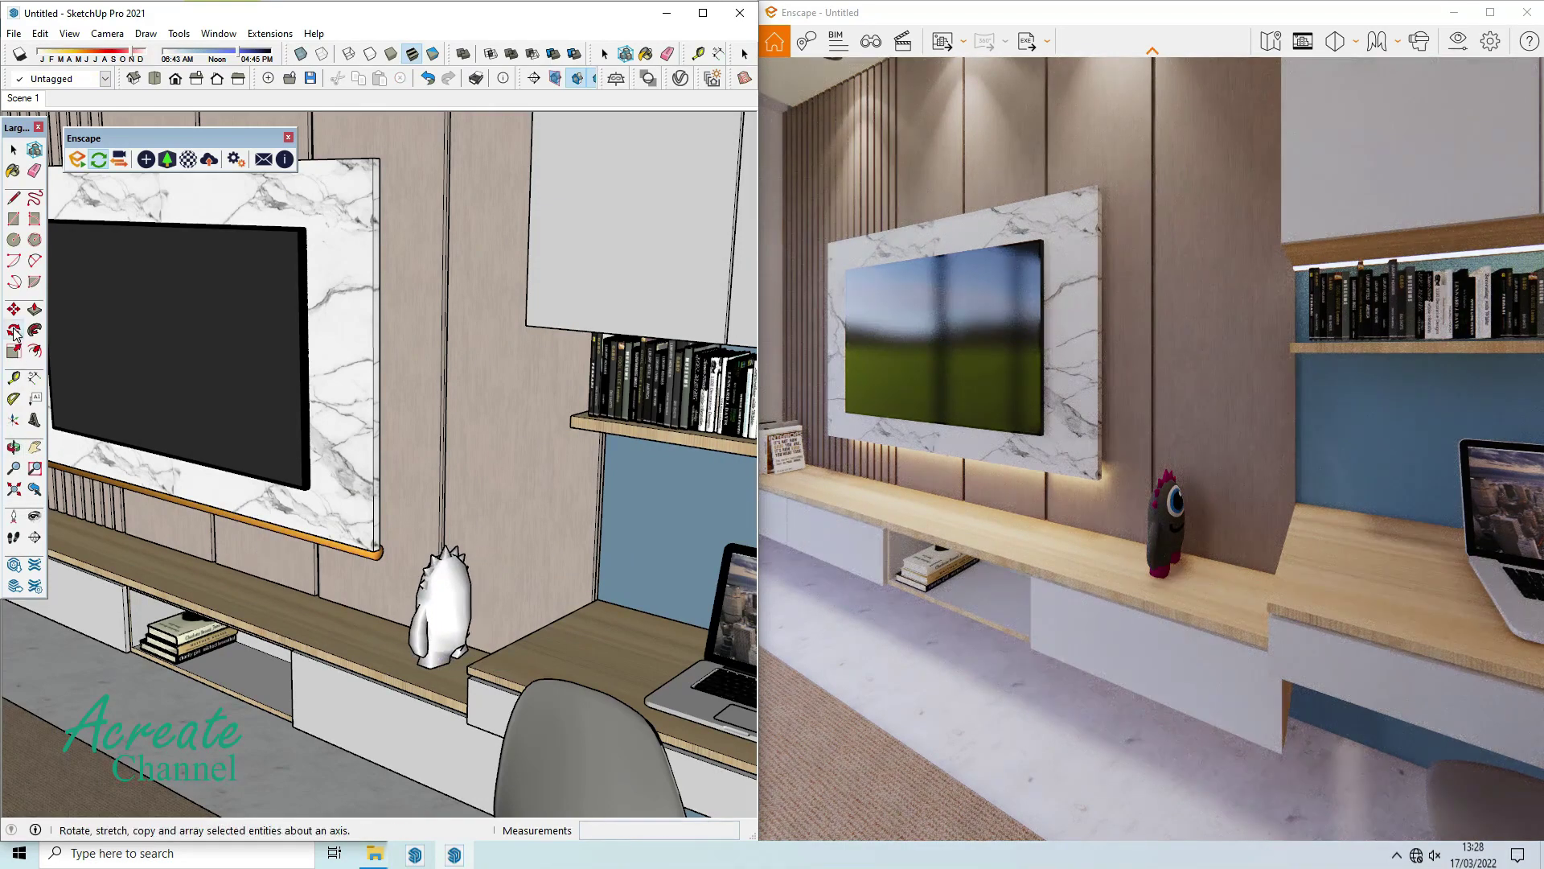
pyautogui.click(13, 152)
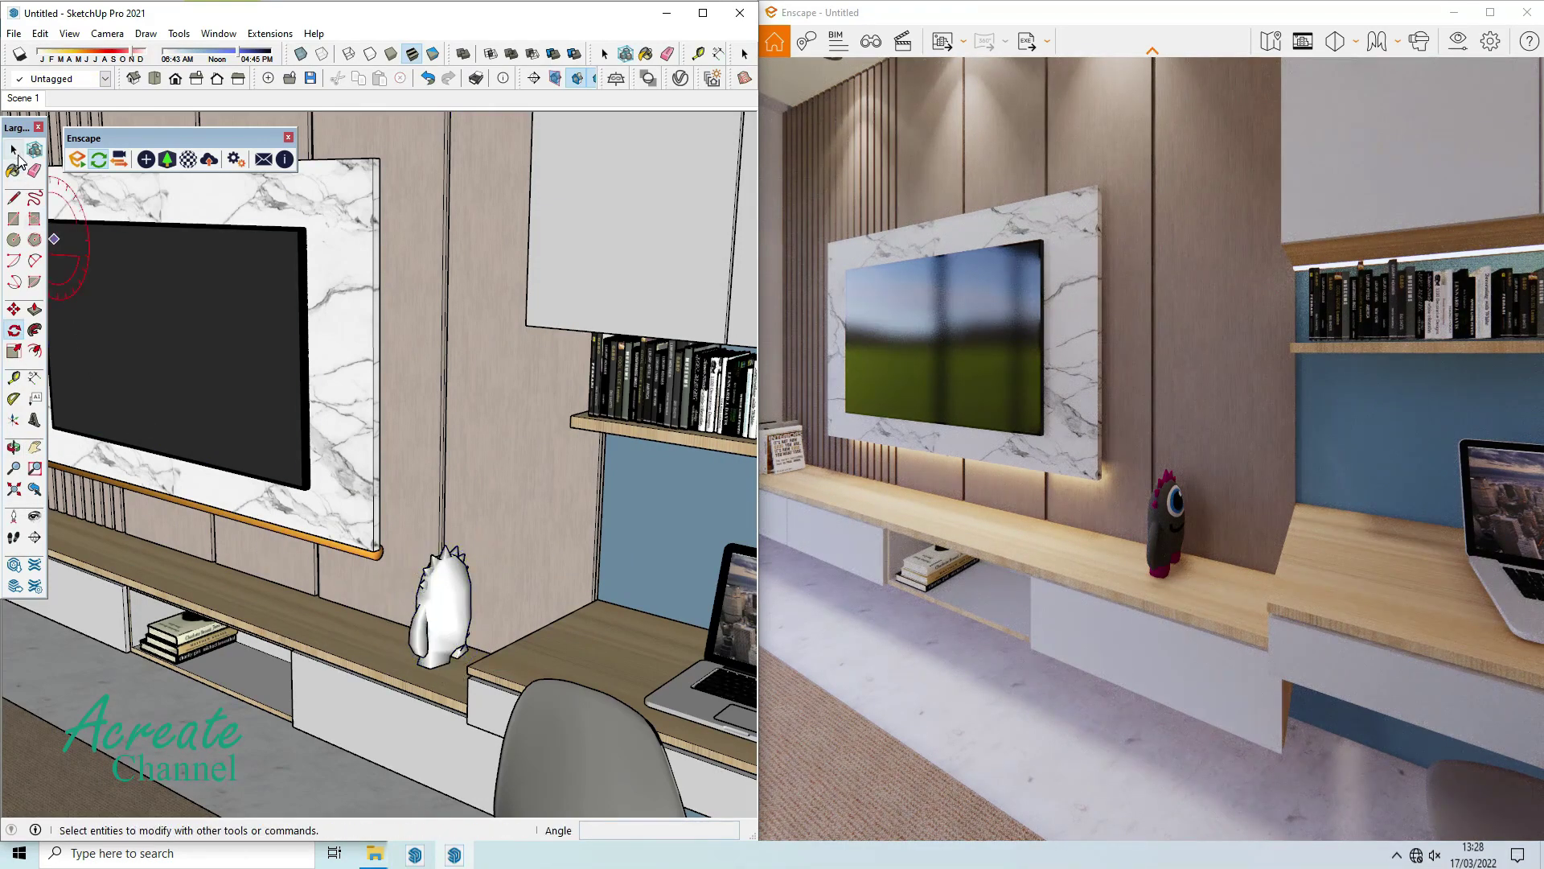
pyautogui.click(378, 657)
pyautogui.click(415, 639)
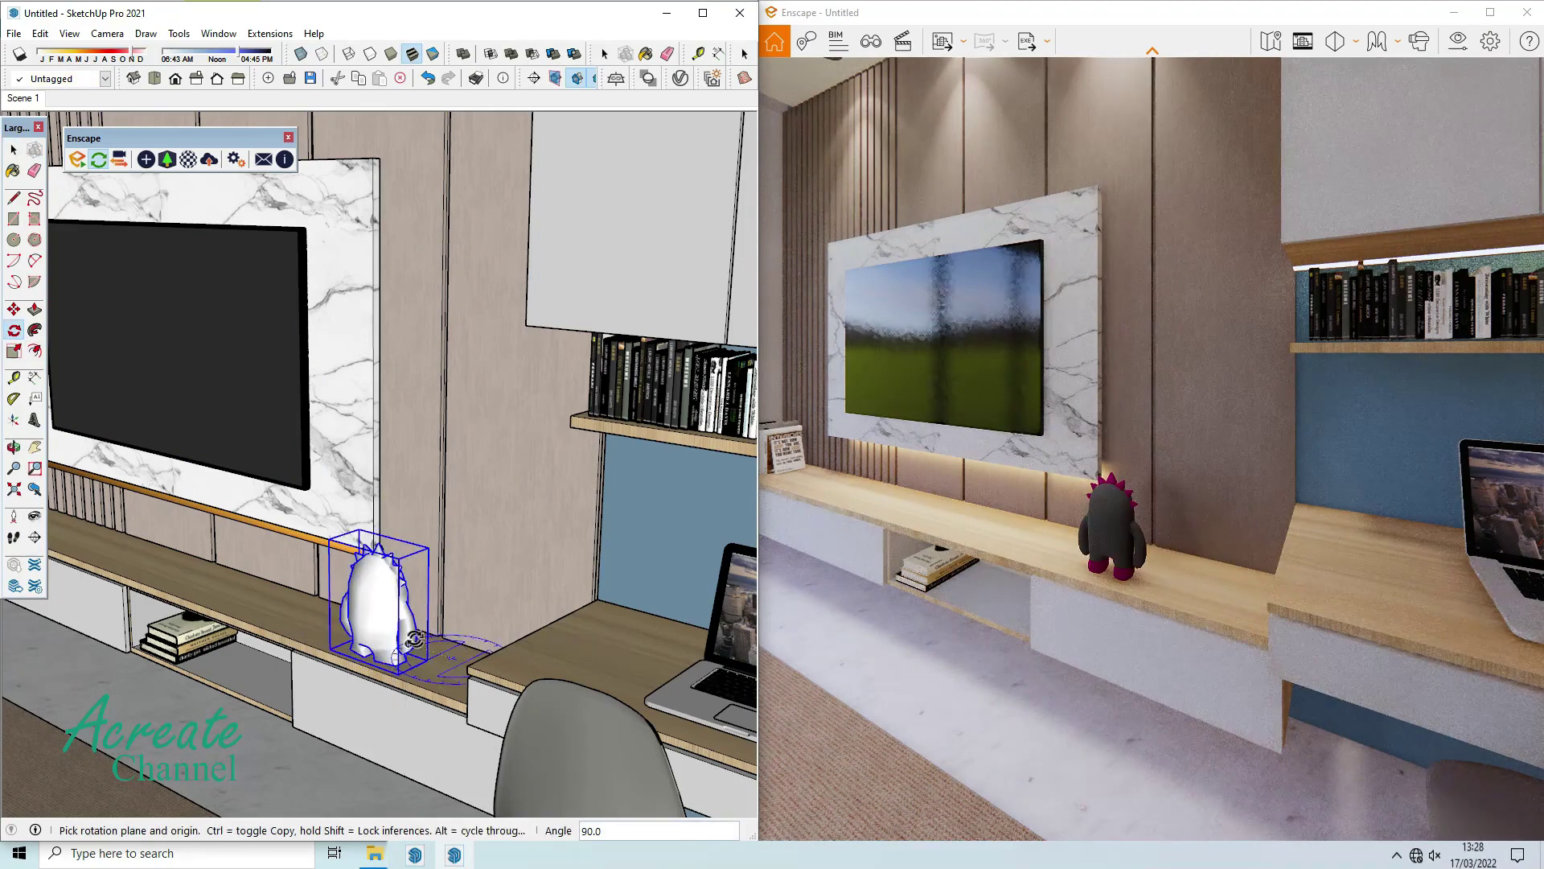
pyautogui.click(307, 634)
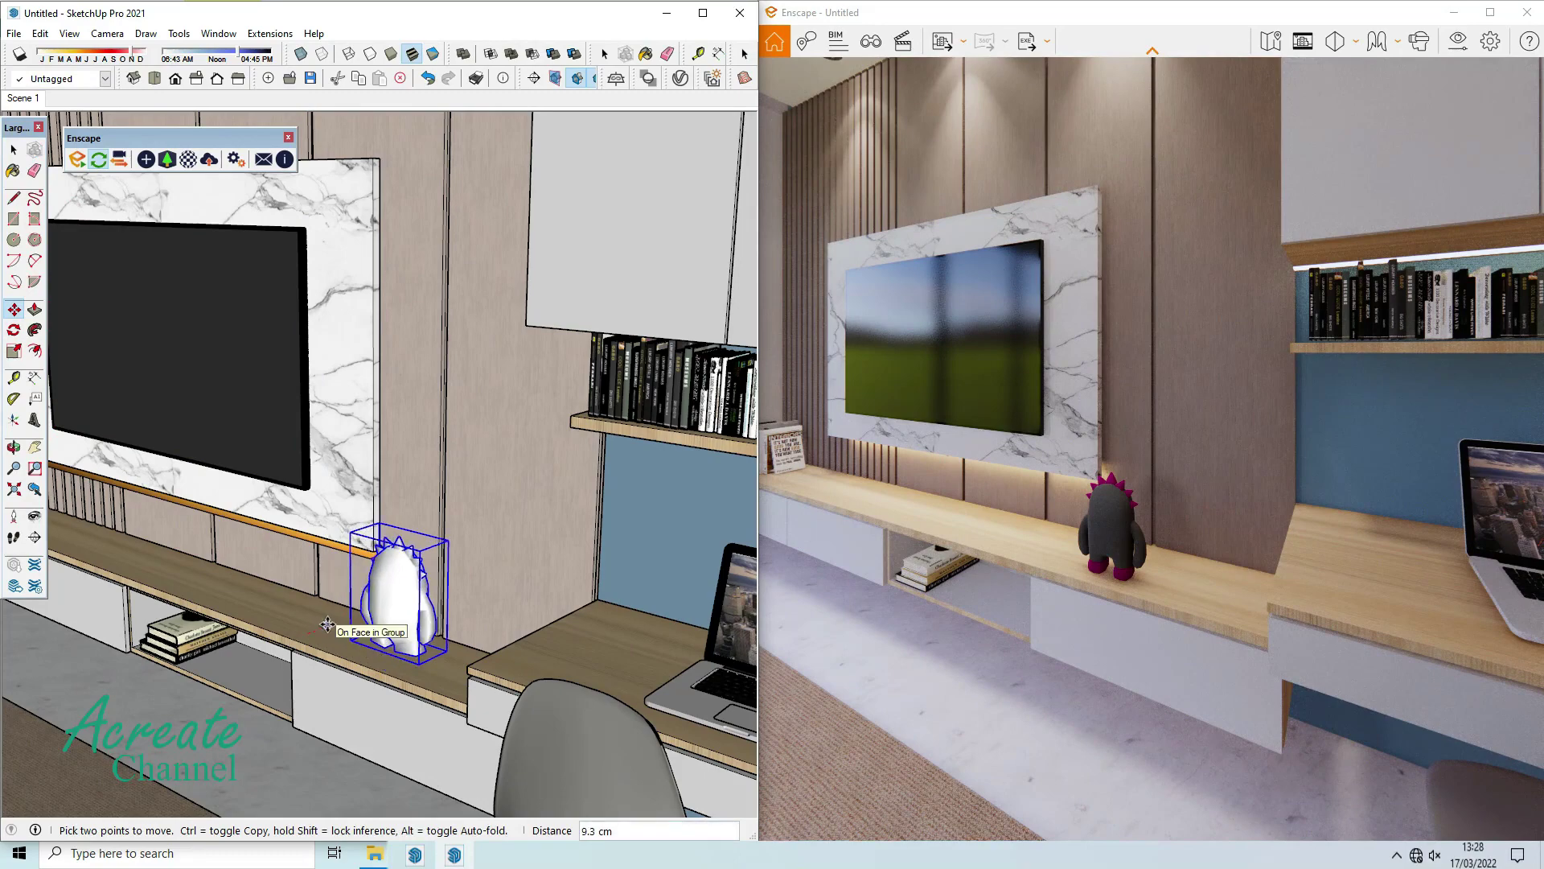
pyautogui.press('q')
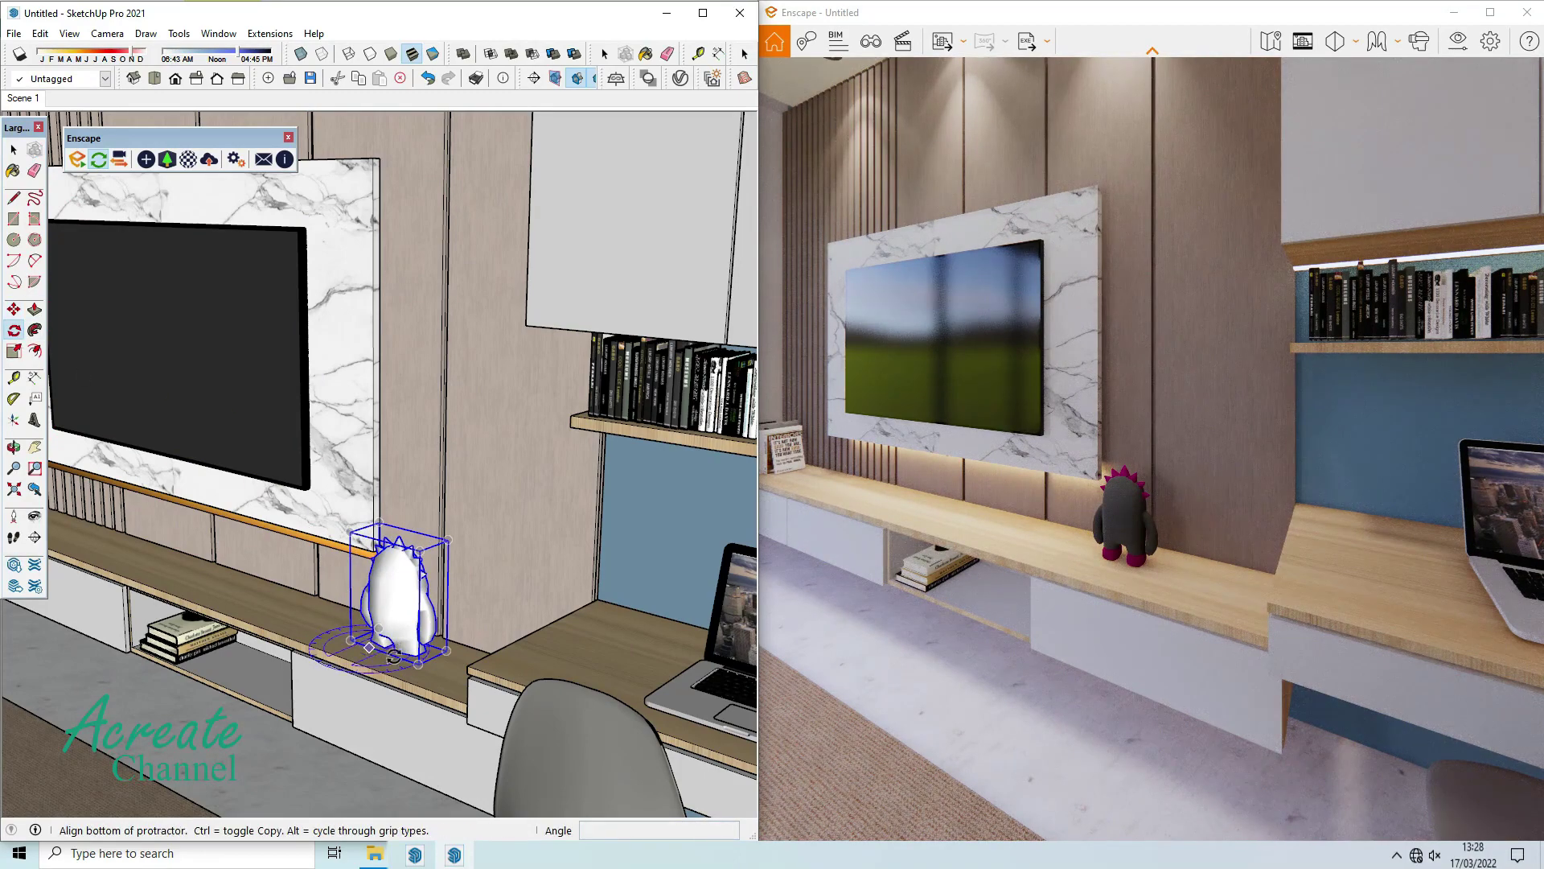
pyautogui.click(369, 648)
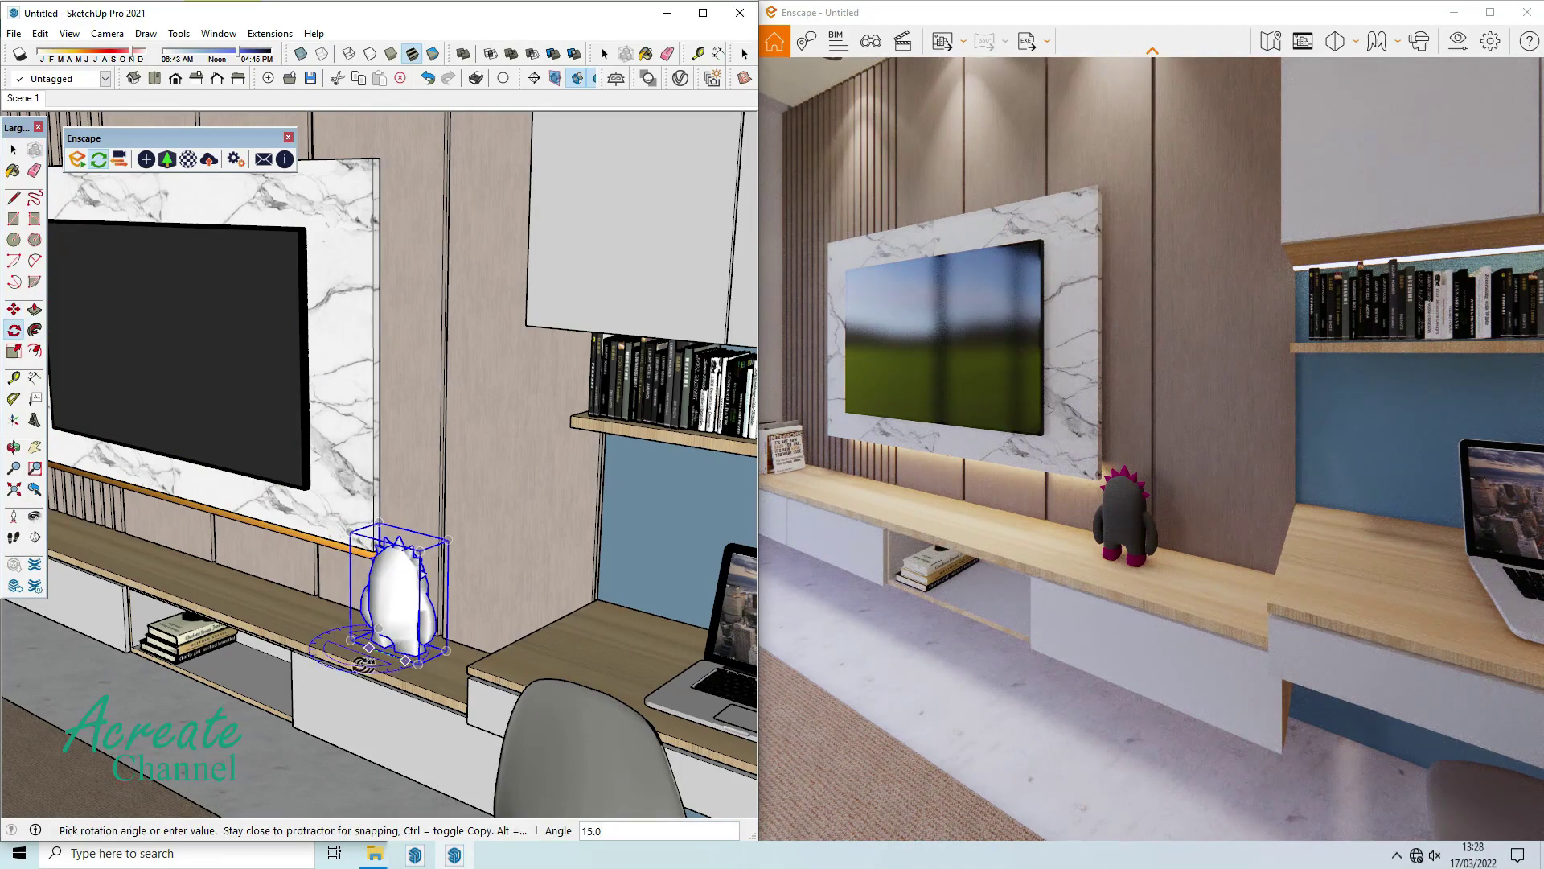
pyautogui.click(278, 611)
# Move the plush toy right along the desk by 11 then 21.5 cm.
pyautogui.press('m')
pyautogui.click(406, 660)
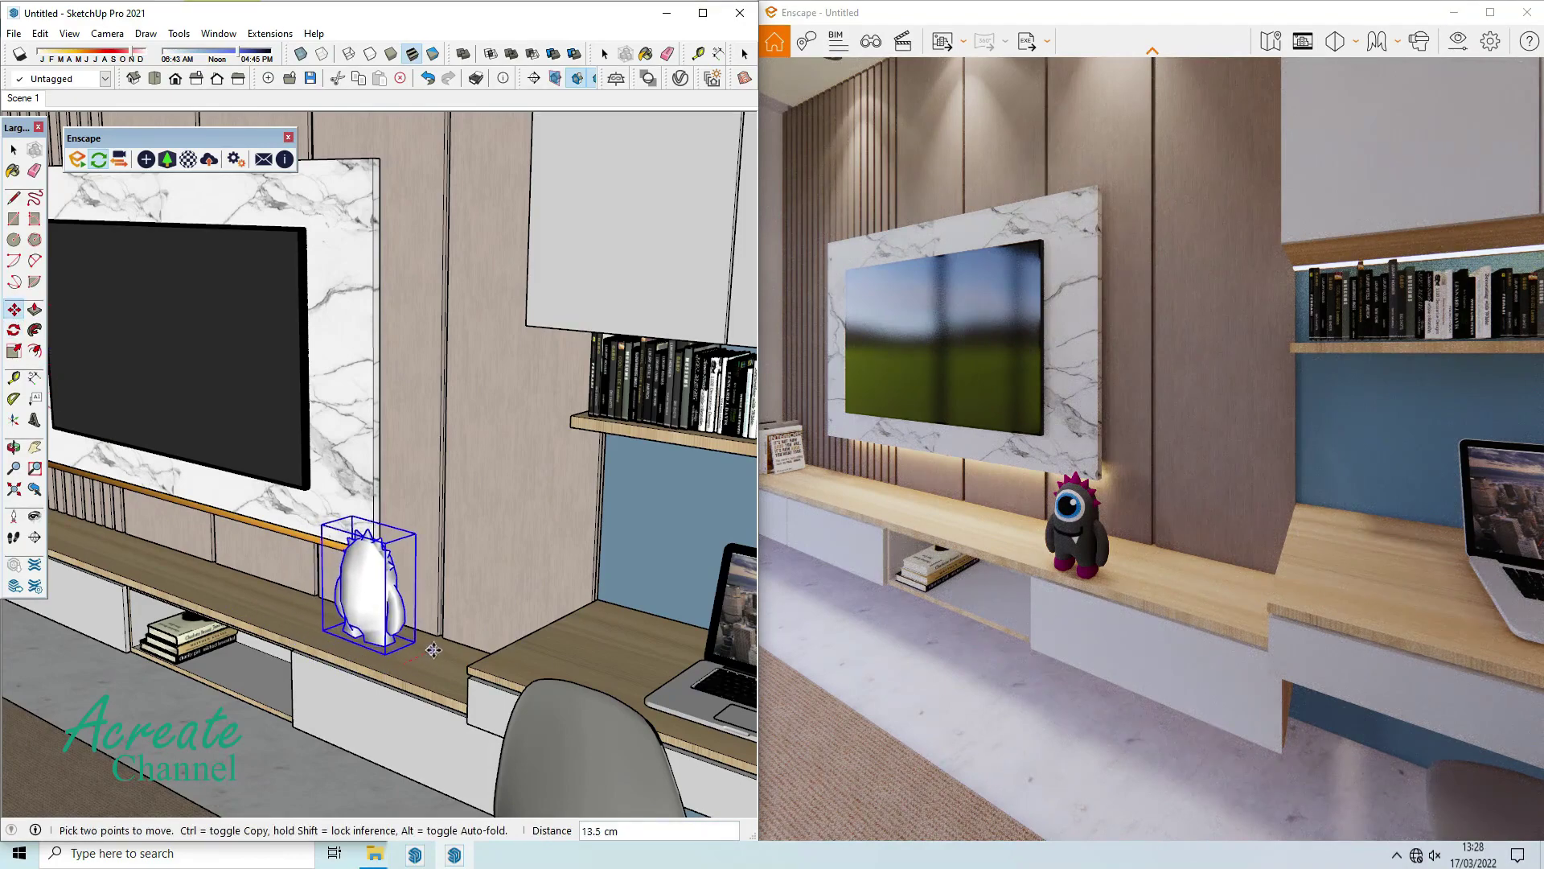
pyautogui.write('11')
pyautogui.press('Return')
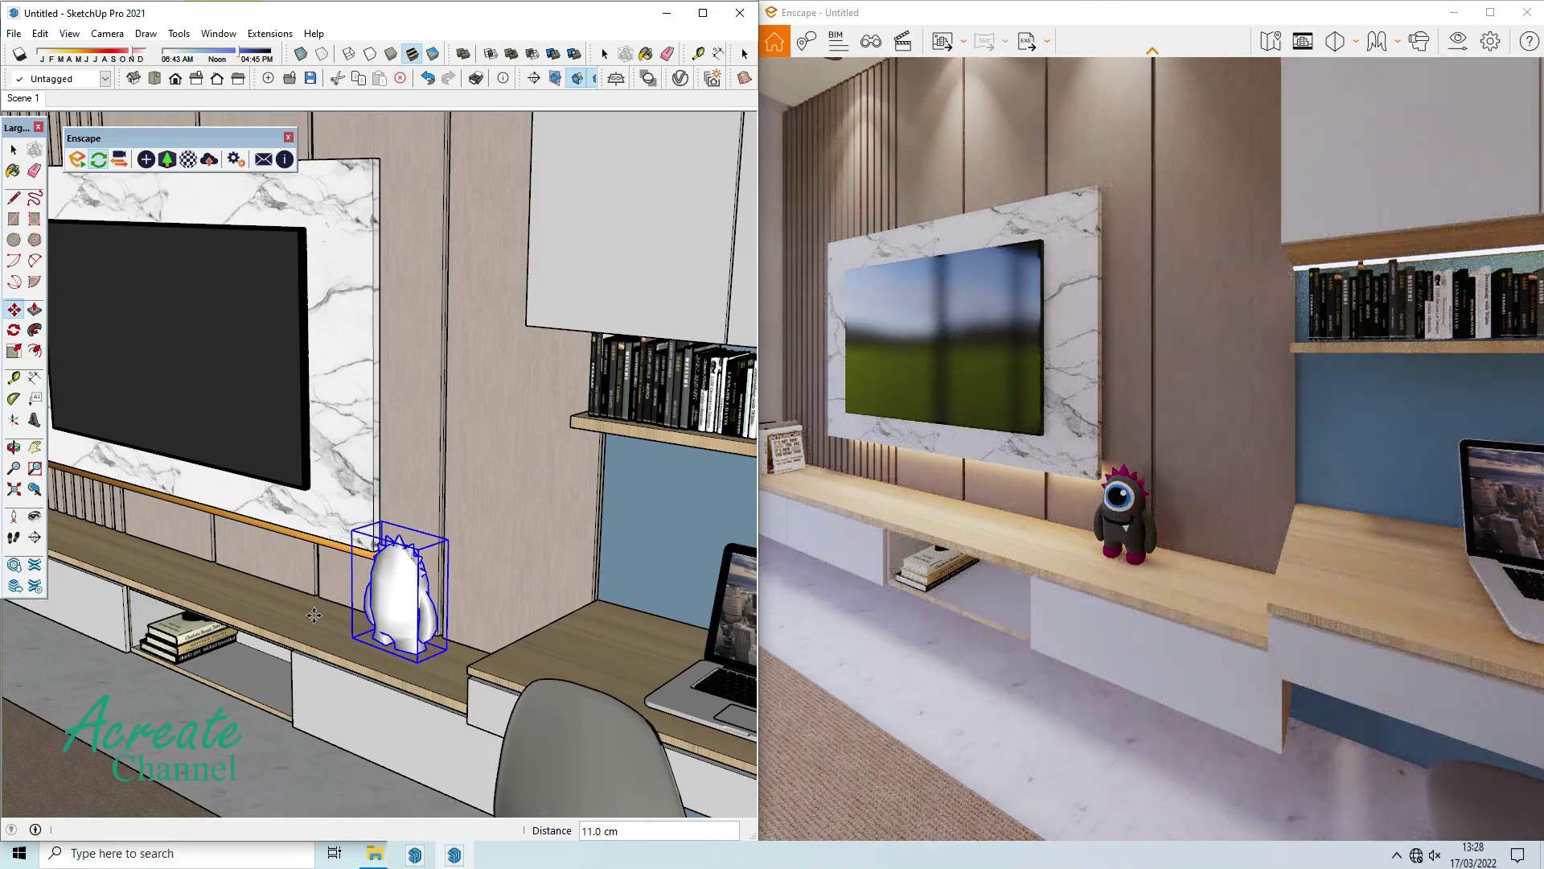
pyautogui.write('21.5')
pyautogui.press('Return')
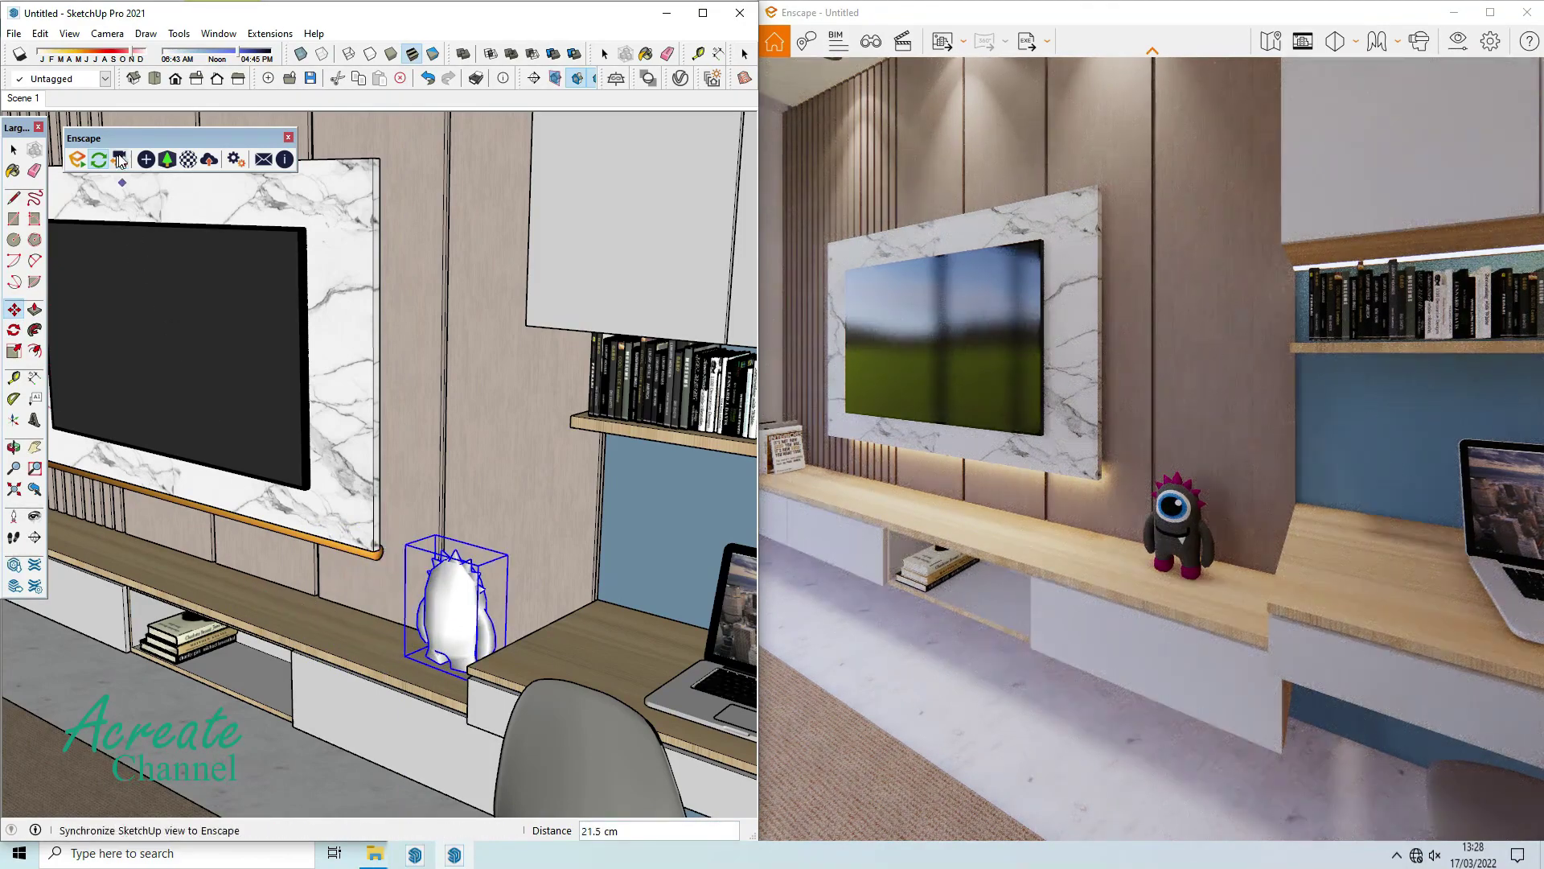
# Place two small peg-doll figurines from Accessories on the desk beside the plush toy.
pyautogui.scroll(-5, 528, 428)
pyautogui.scroll(-5, 528, 428)
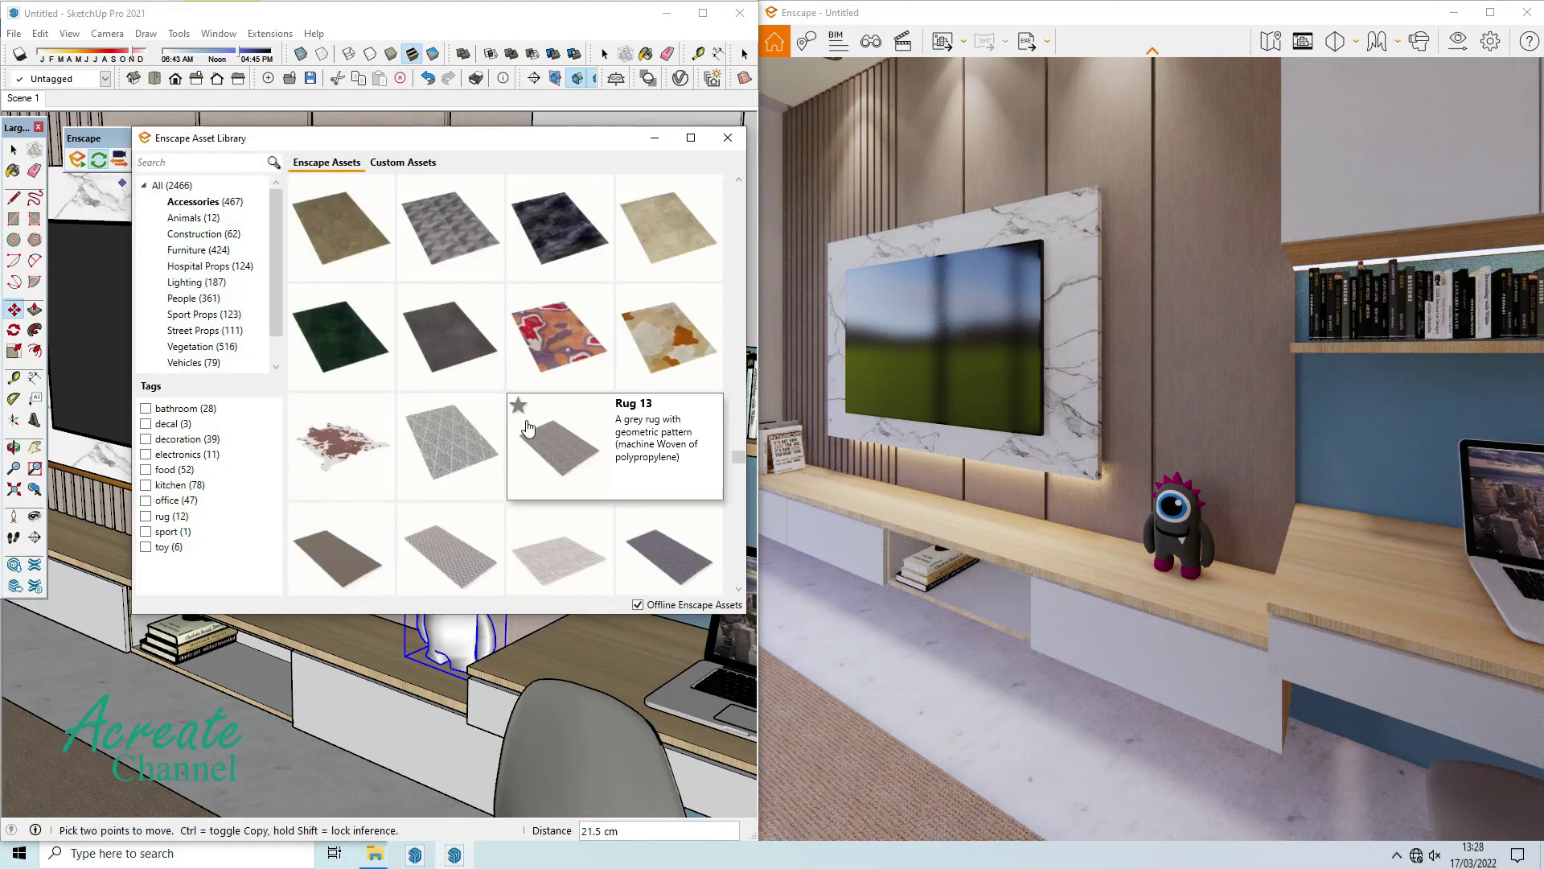
pyautogui.scroll(-3, 528, 427)
pyautogui.scroll(-2, 528, 428)
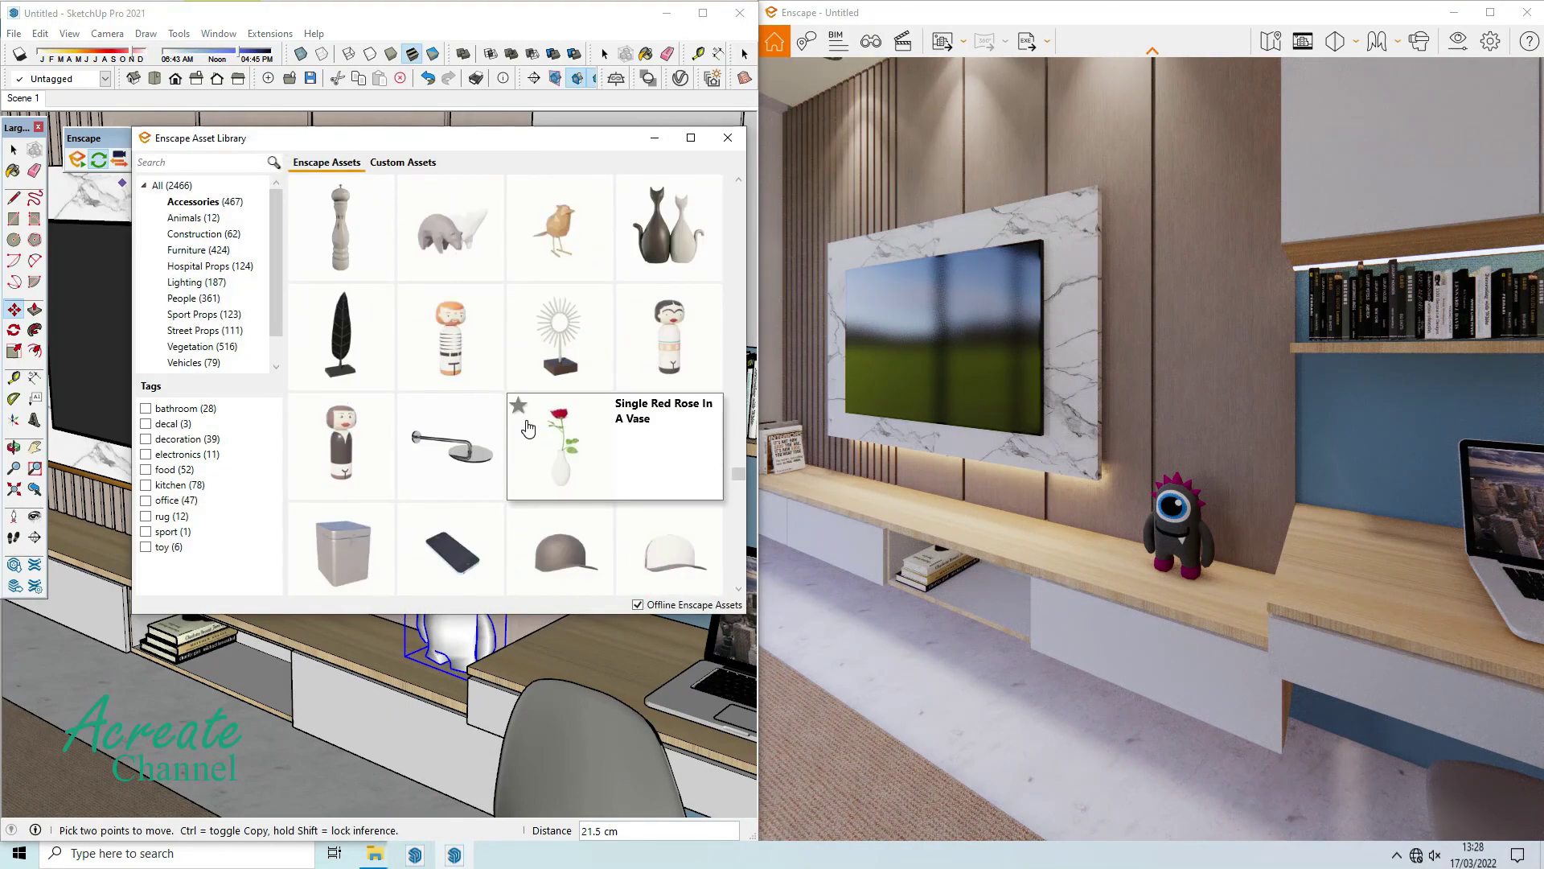
pyautogui.click(528, 428)
pyautogui.click(383, 643)
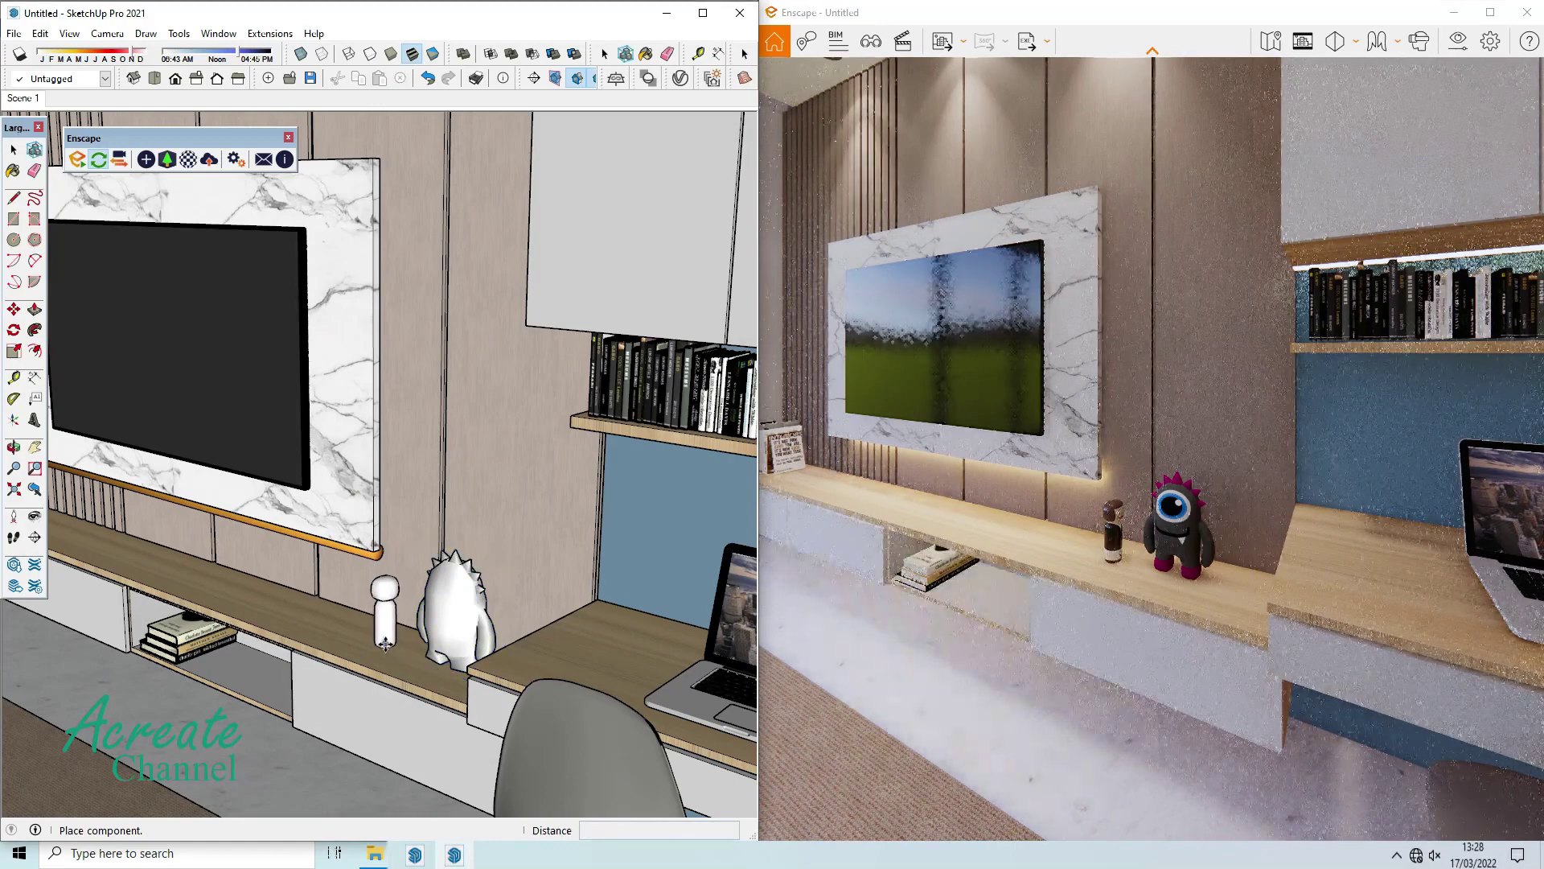
pyautogui.click(175, 167)
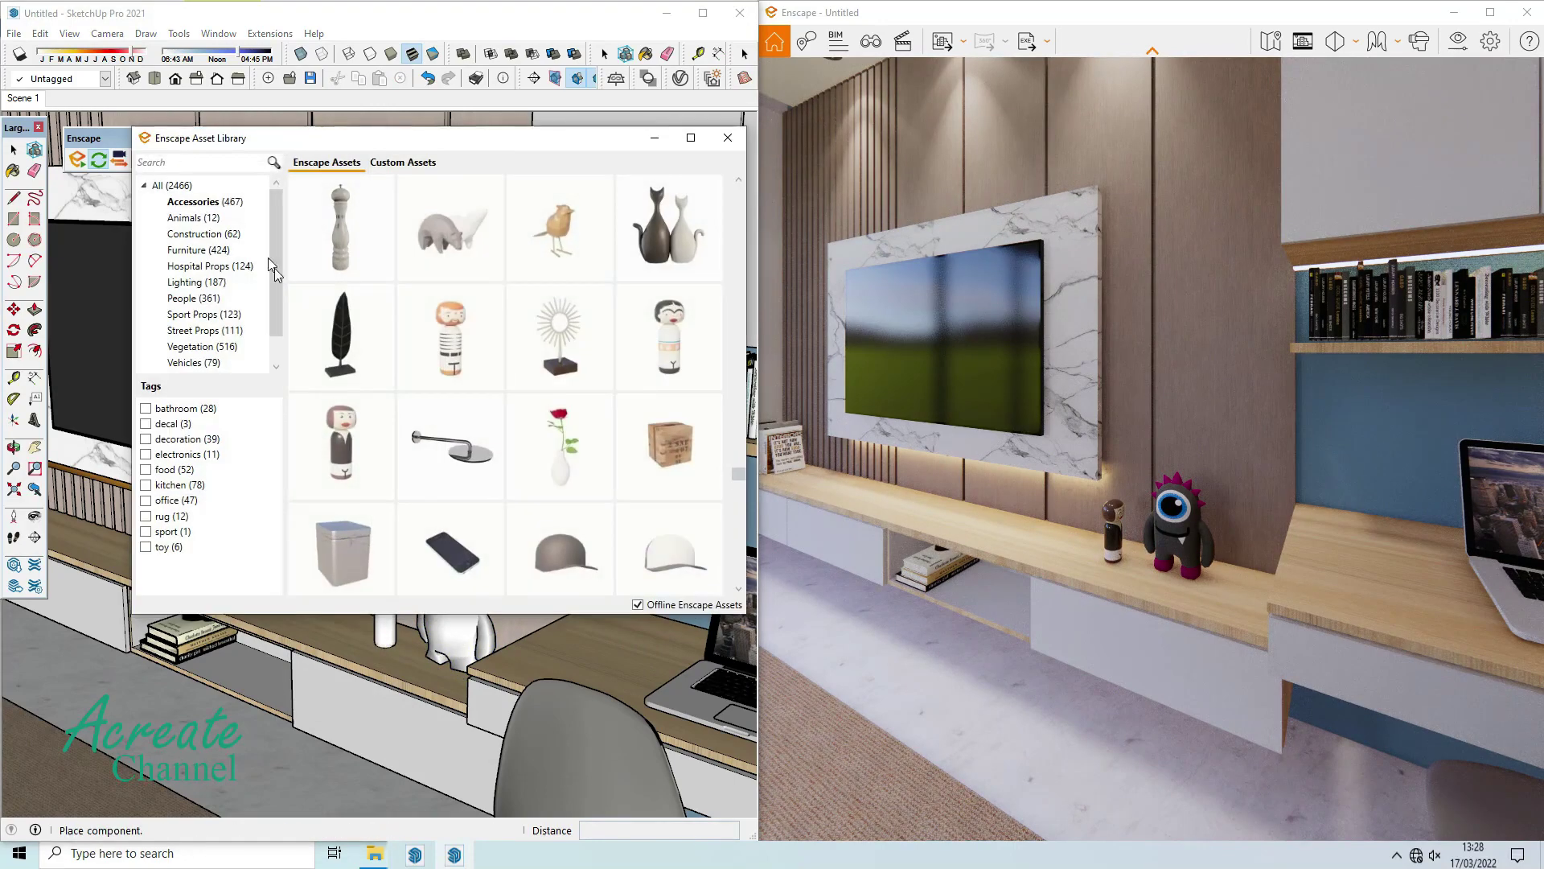
pyautogui.click(635, 317)
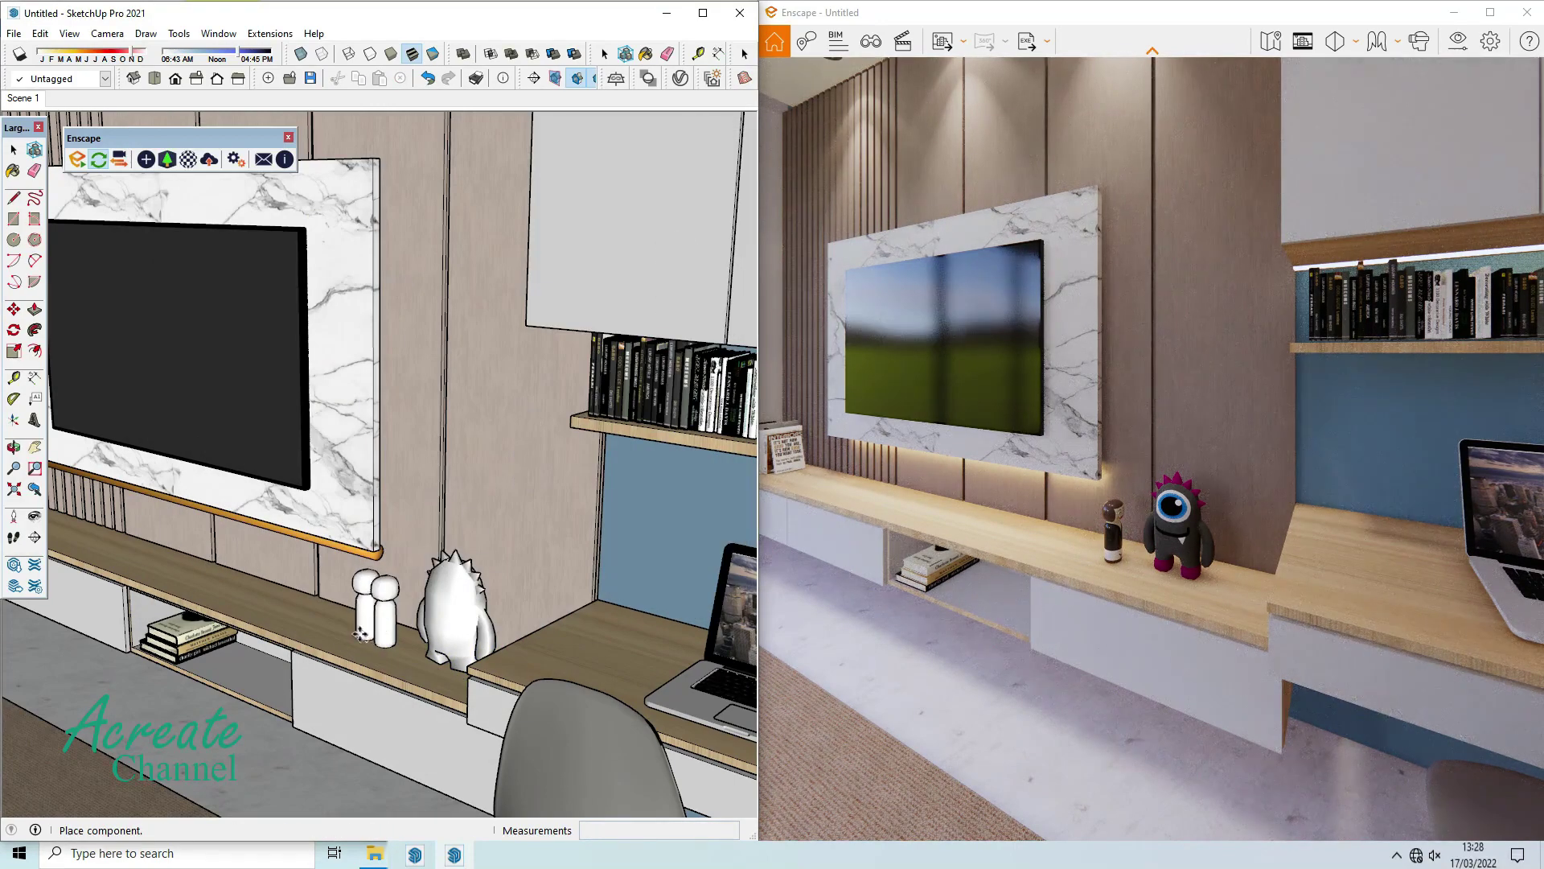
pyautogui.click(358, 632)
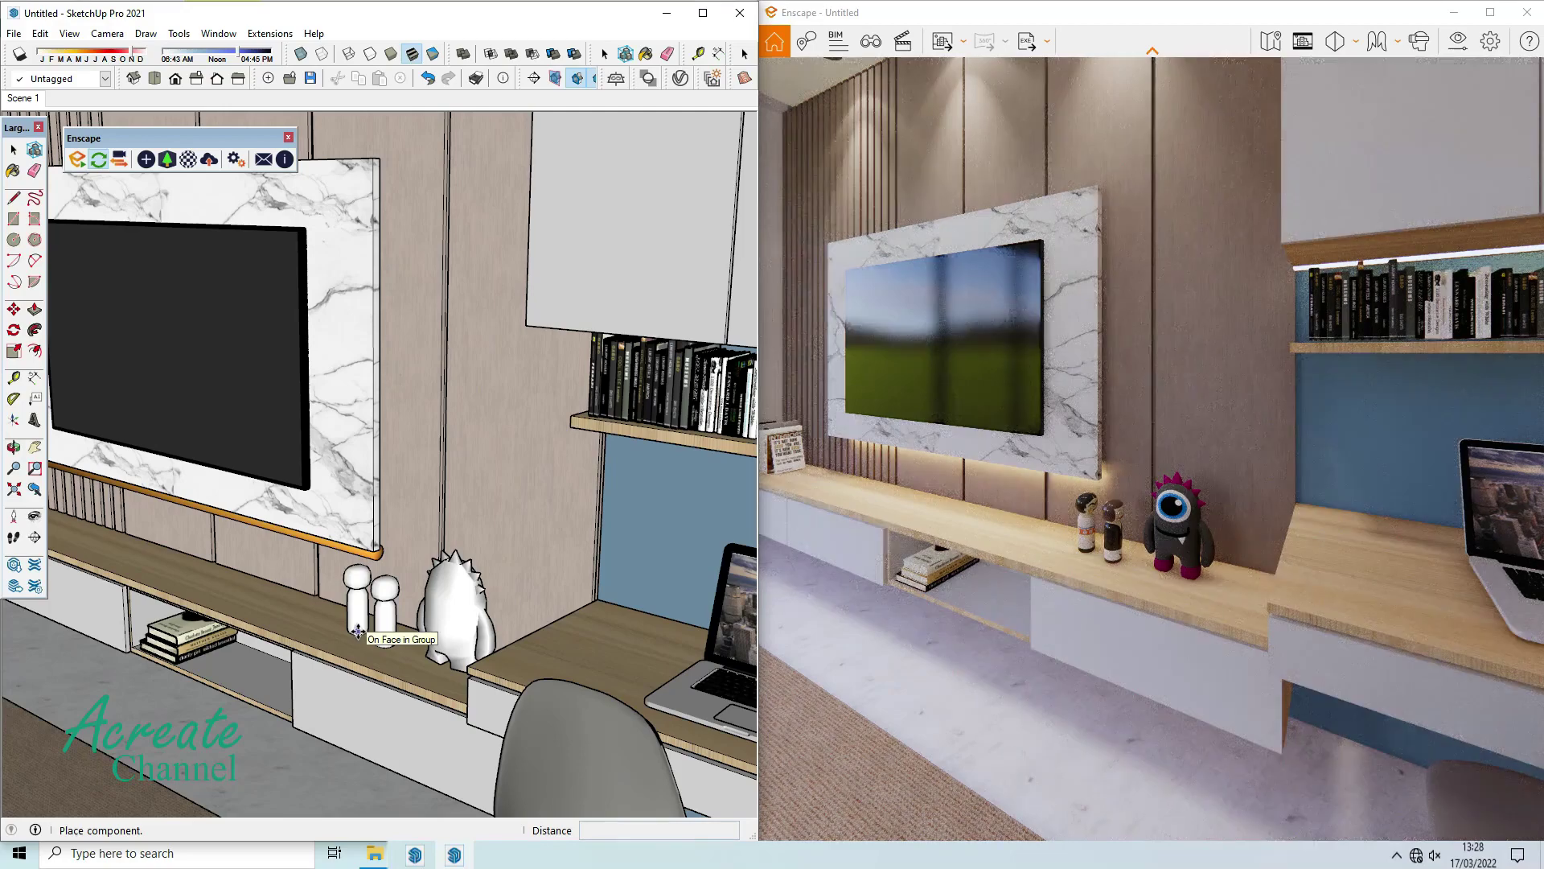
pyautogui.click(13, 152)
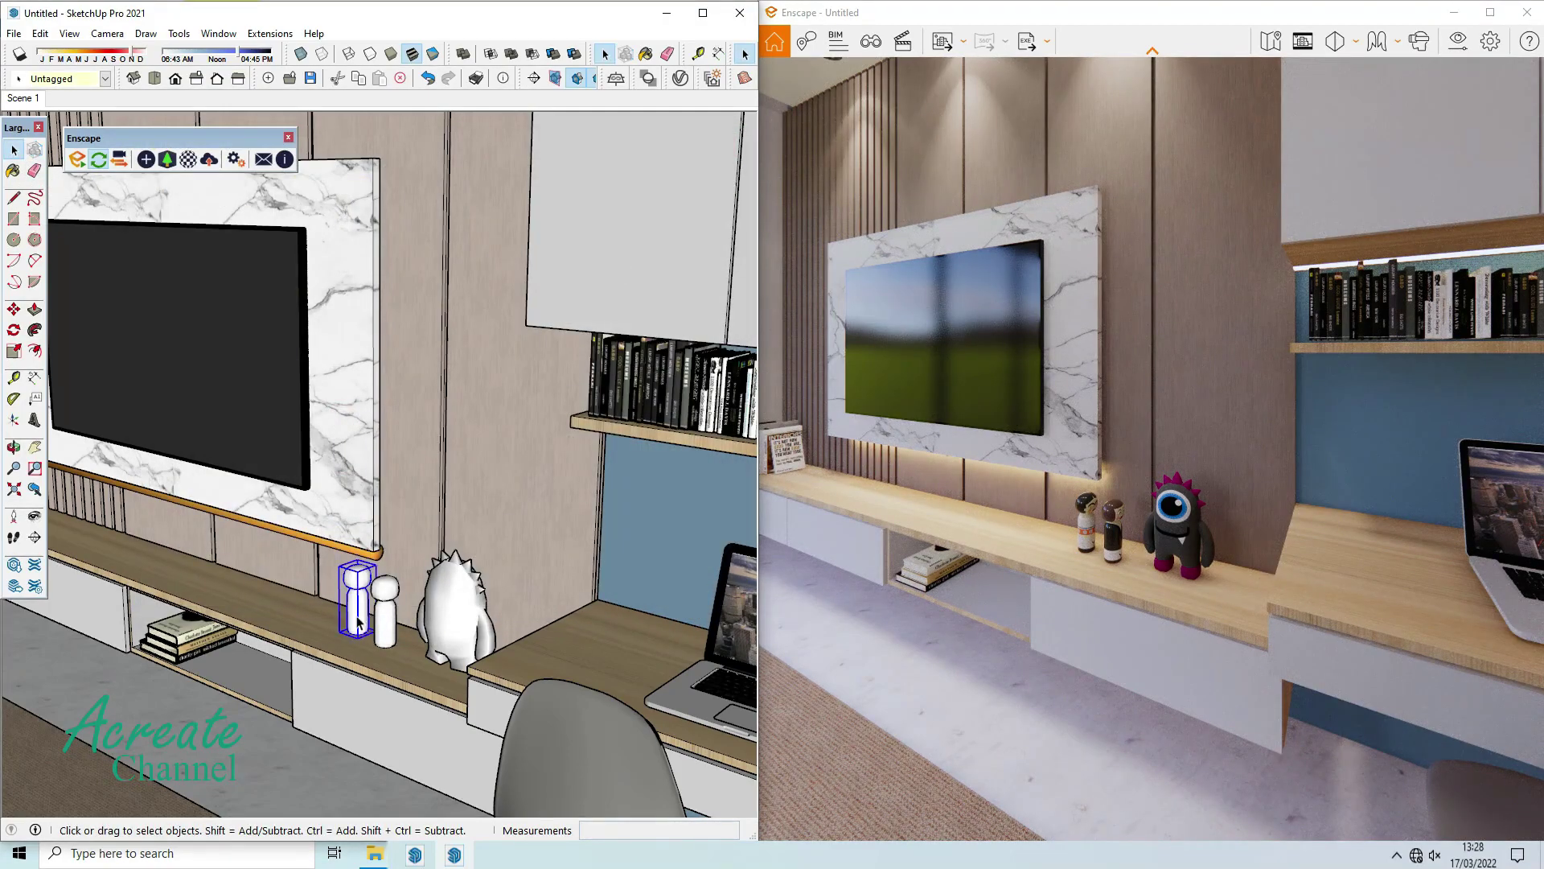
# Turn the figurine to face the room and place a copy of it to the left.
pyautogui.scroll(4, 358, 621)
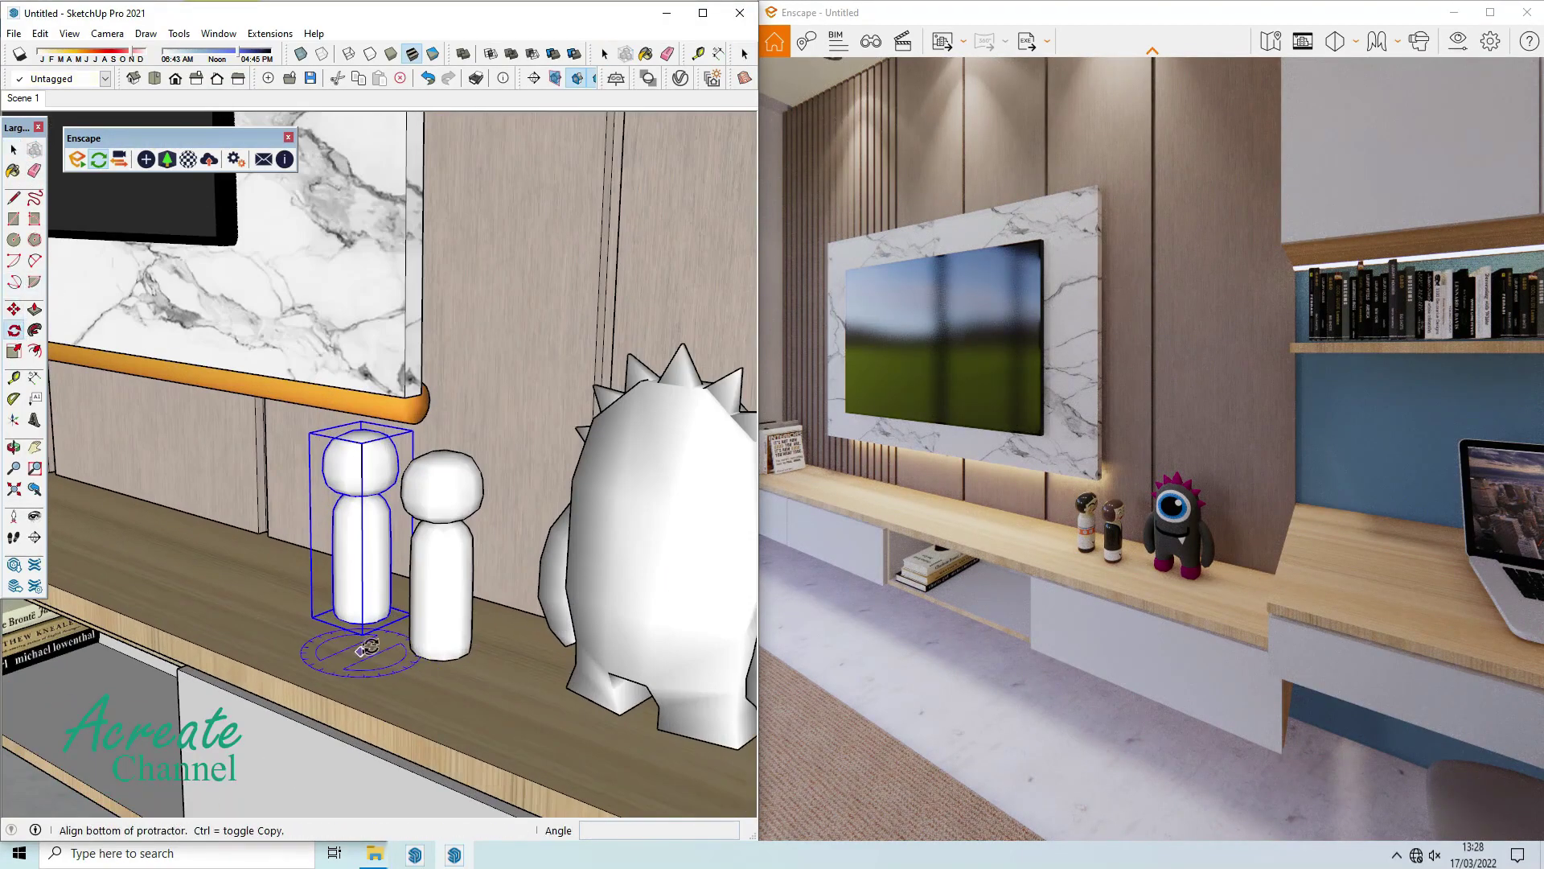
pyautogui.click(339, 659)
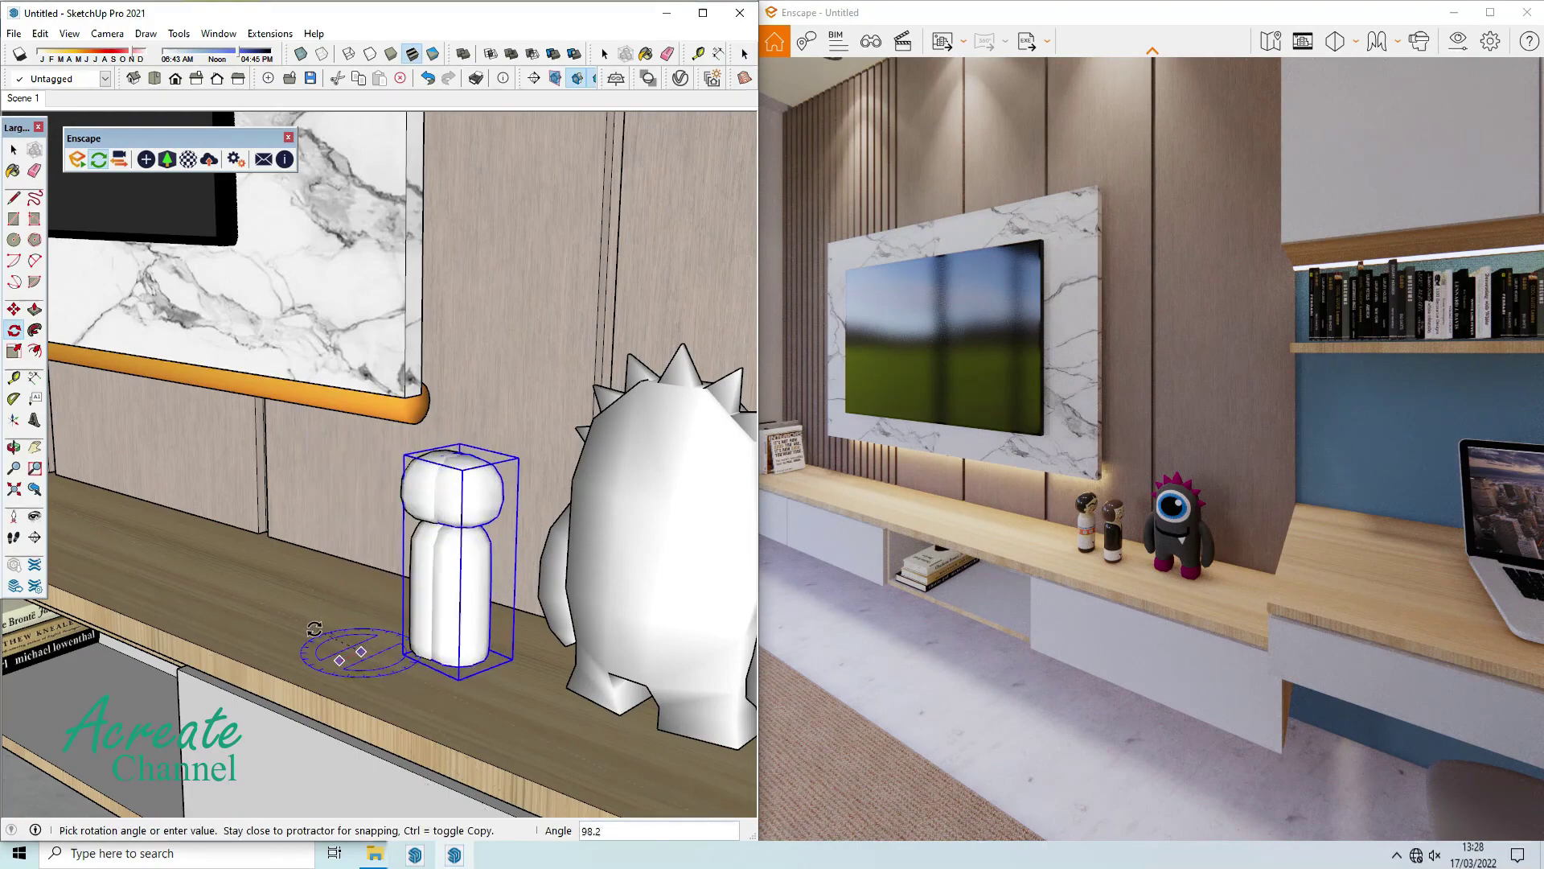
pyautogui.click(298, 628)
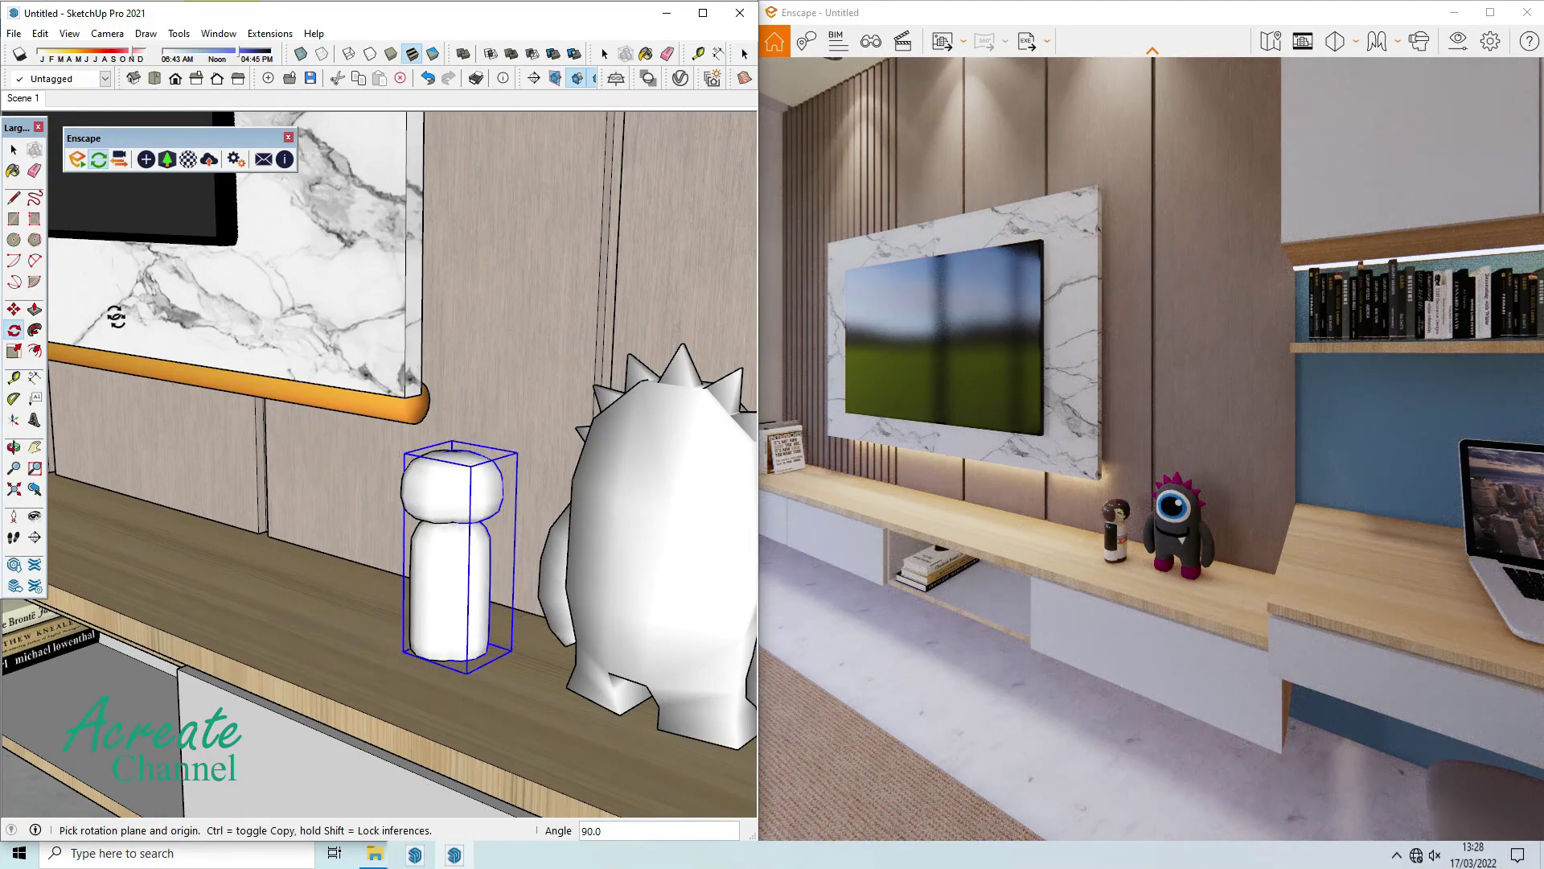
pyautogui.click(394, 680)
pyautogui.press('ctrl')
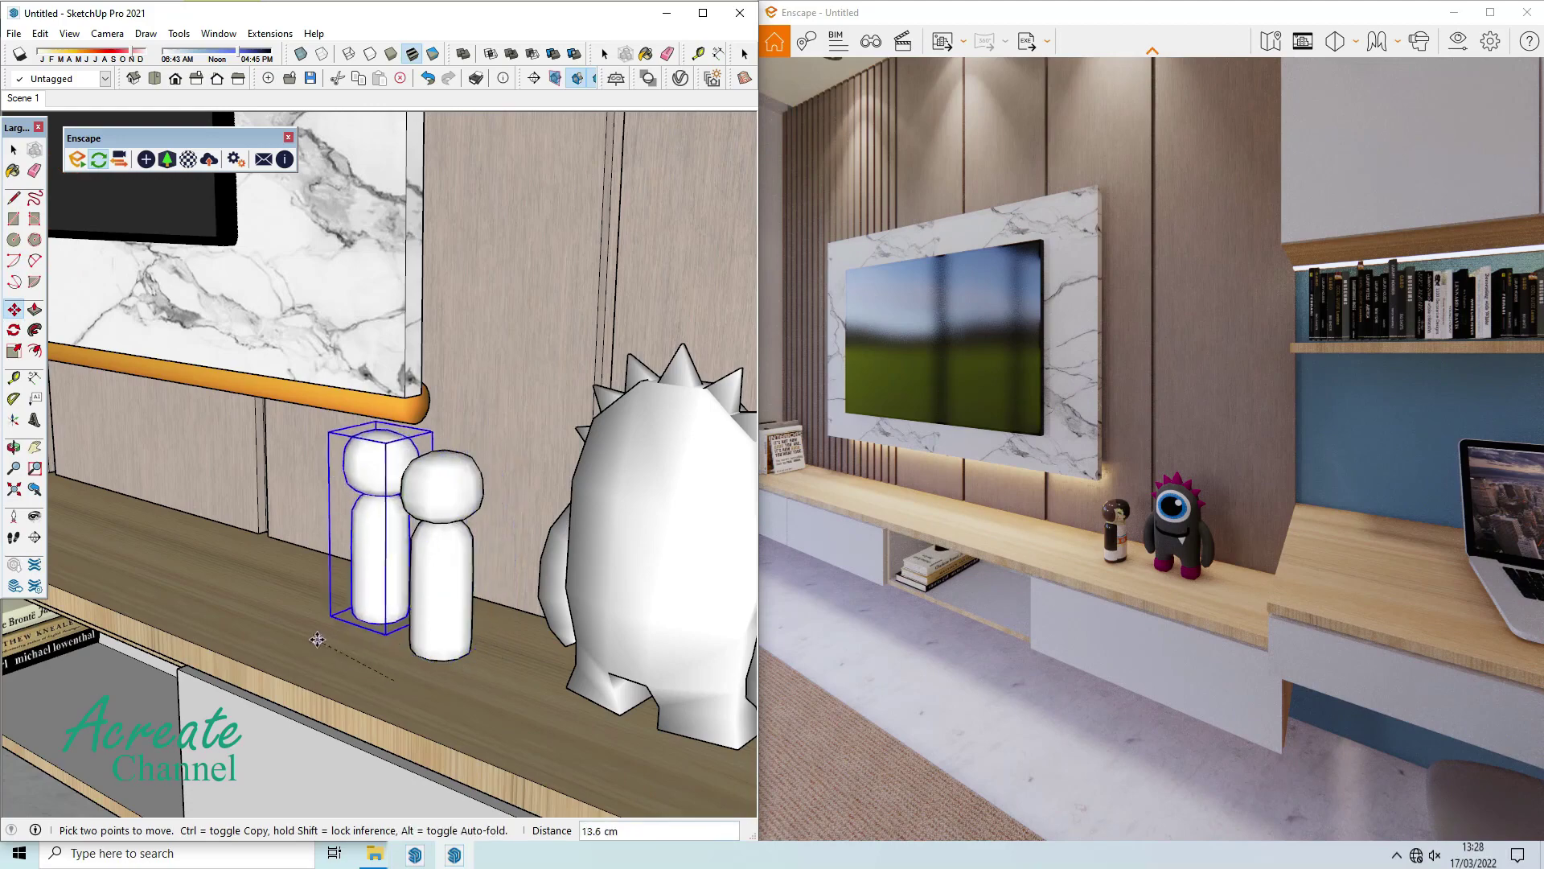
pyautogui.click(526, 599)
# Move the right-hand figurine beside the monster toy, then 2.8 cm left toward its twin.
pyautogui.click(15, 153)
pyautogui.click(454, 558)
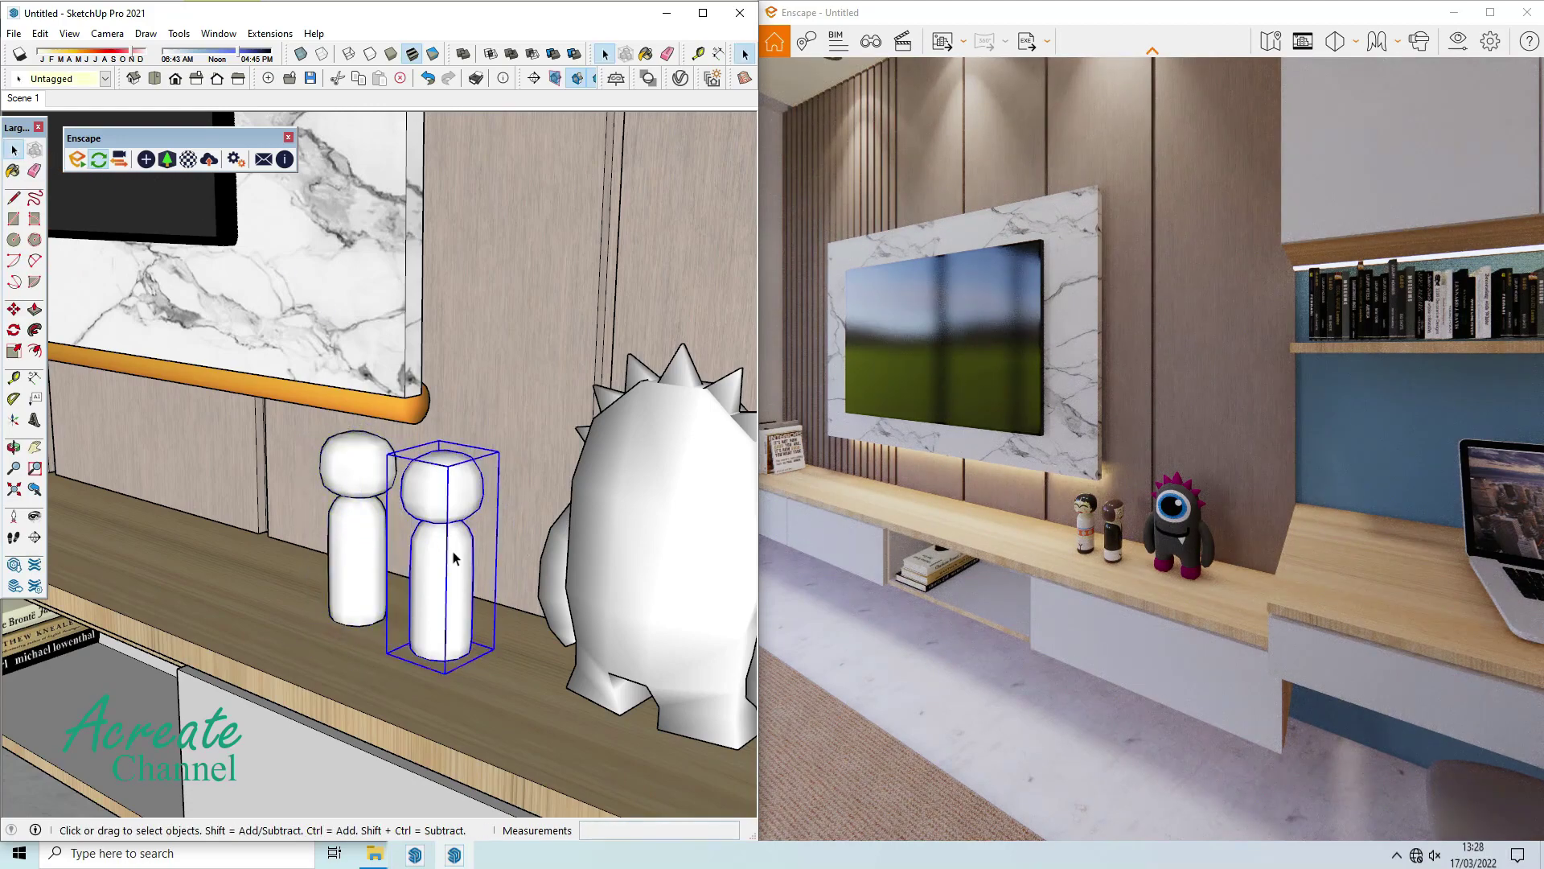
pyautogui.press('m')
pyautogui.click(503, 670)
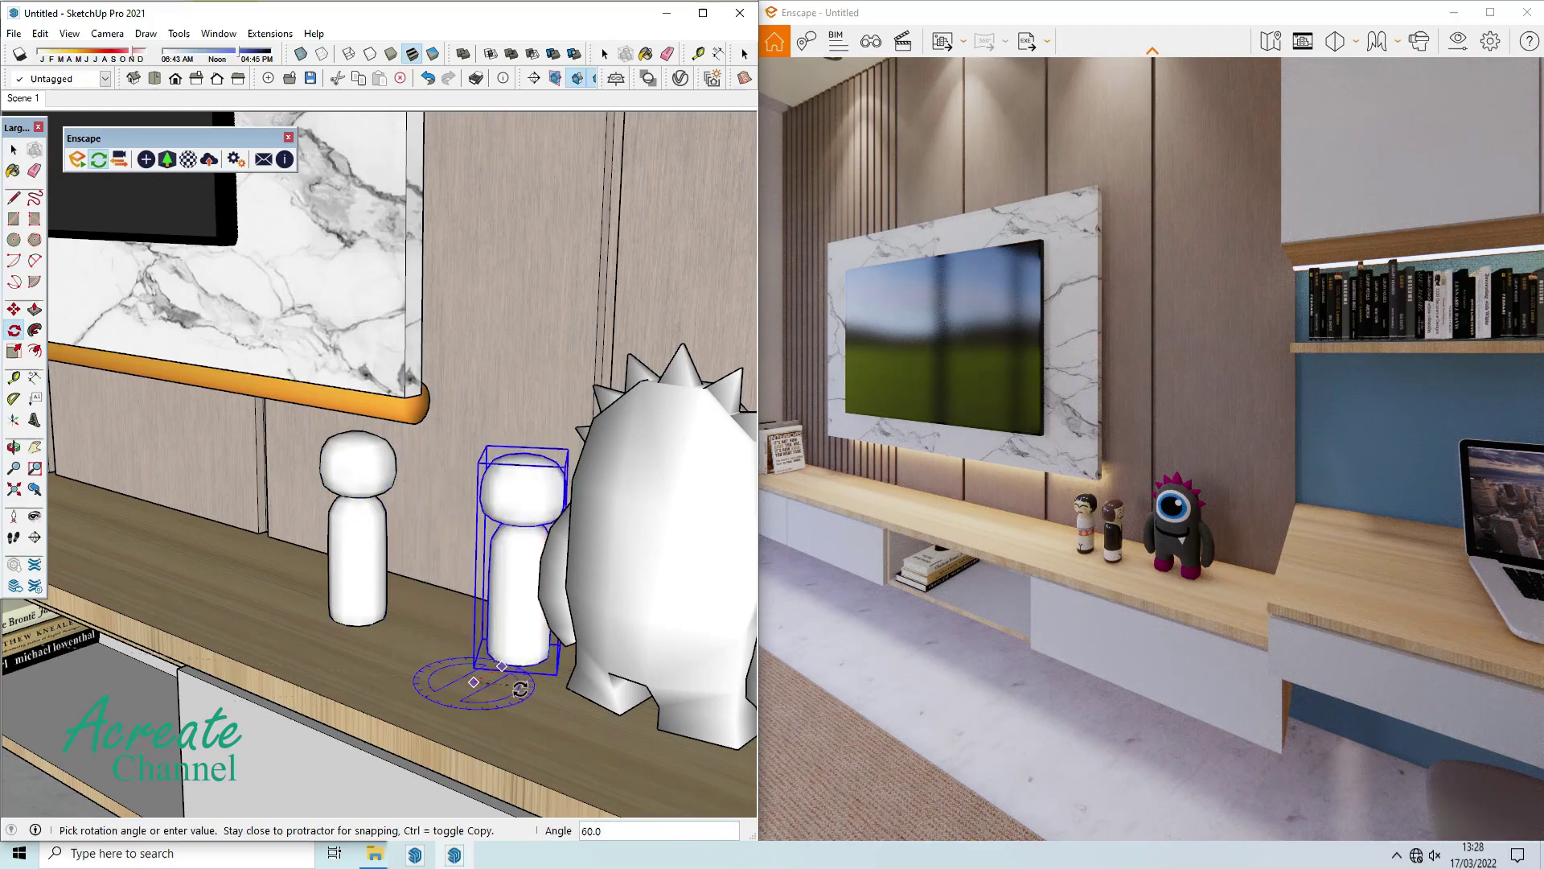
pyautogui.click(522, 663)
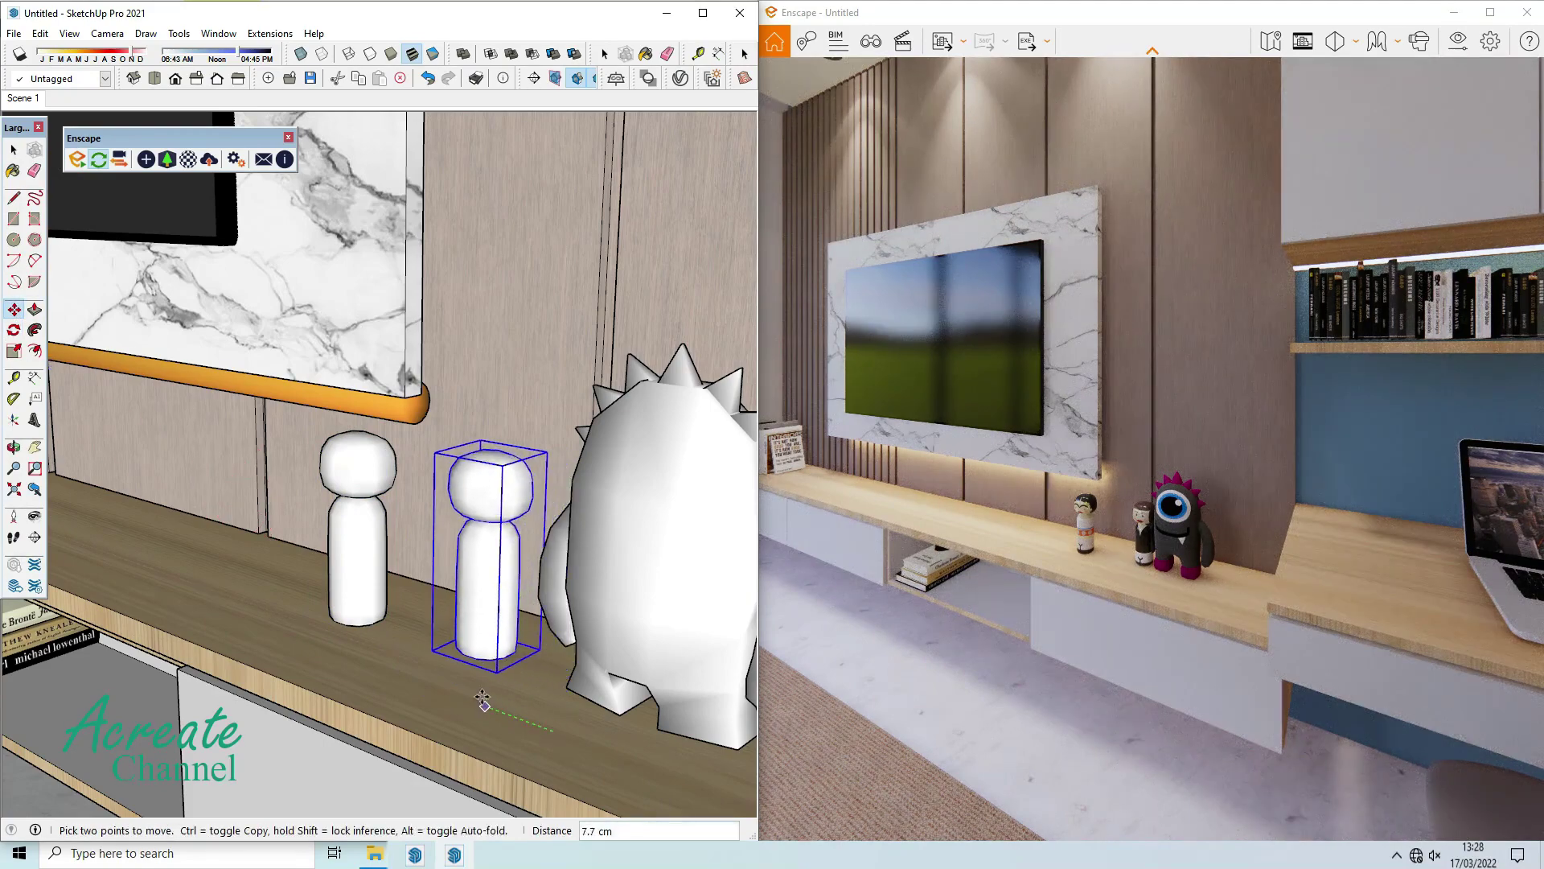
pyautogui.click(514, 678)
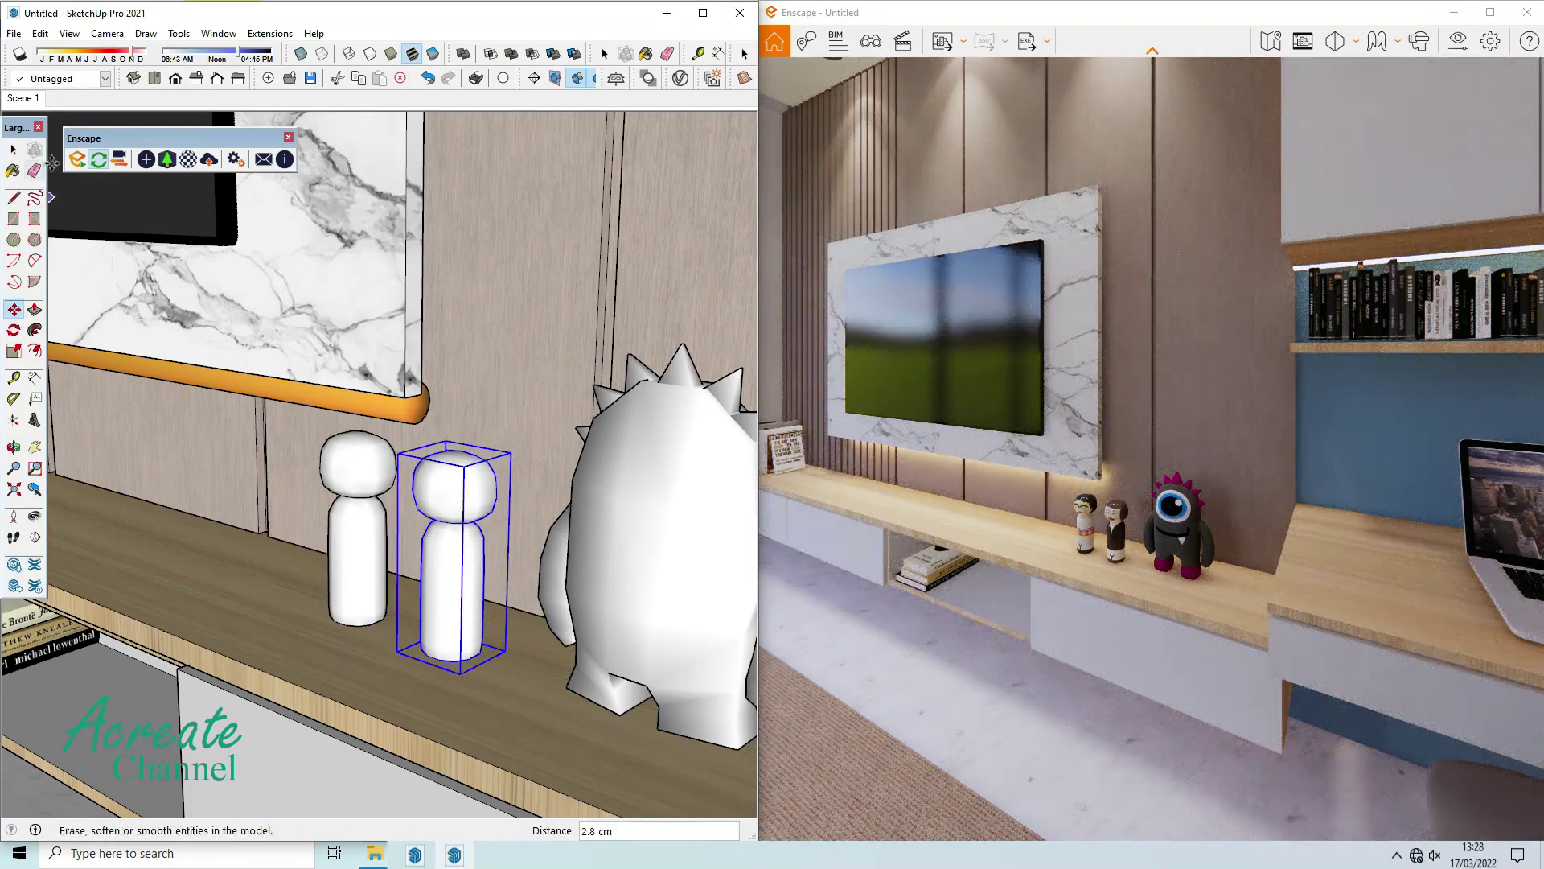
# Place a Rattan Pencil Container from the Enscape Asset Library on the desk beside the laptop.
pyautogui.click(167, 160)
pyautogui.moveTo(560, 443)
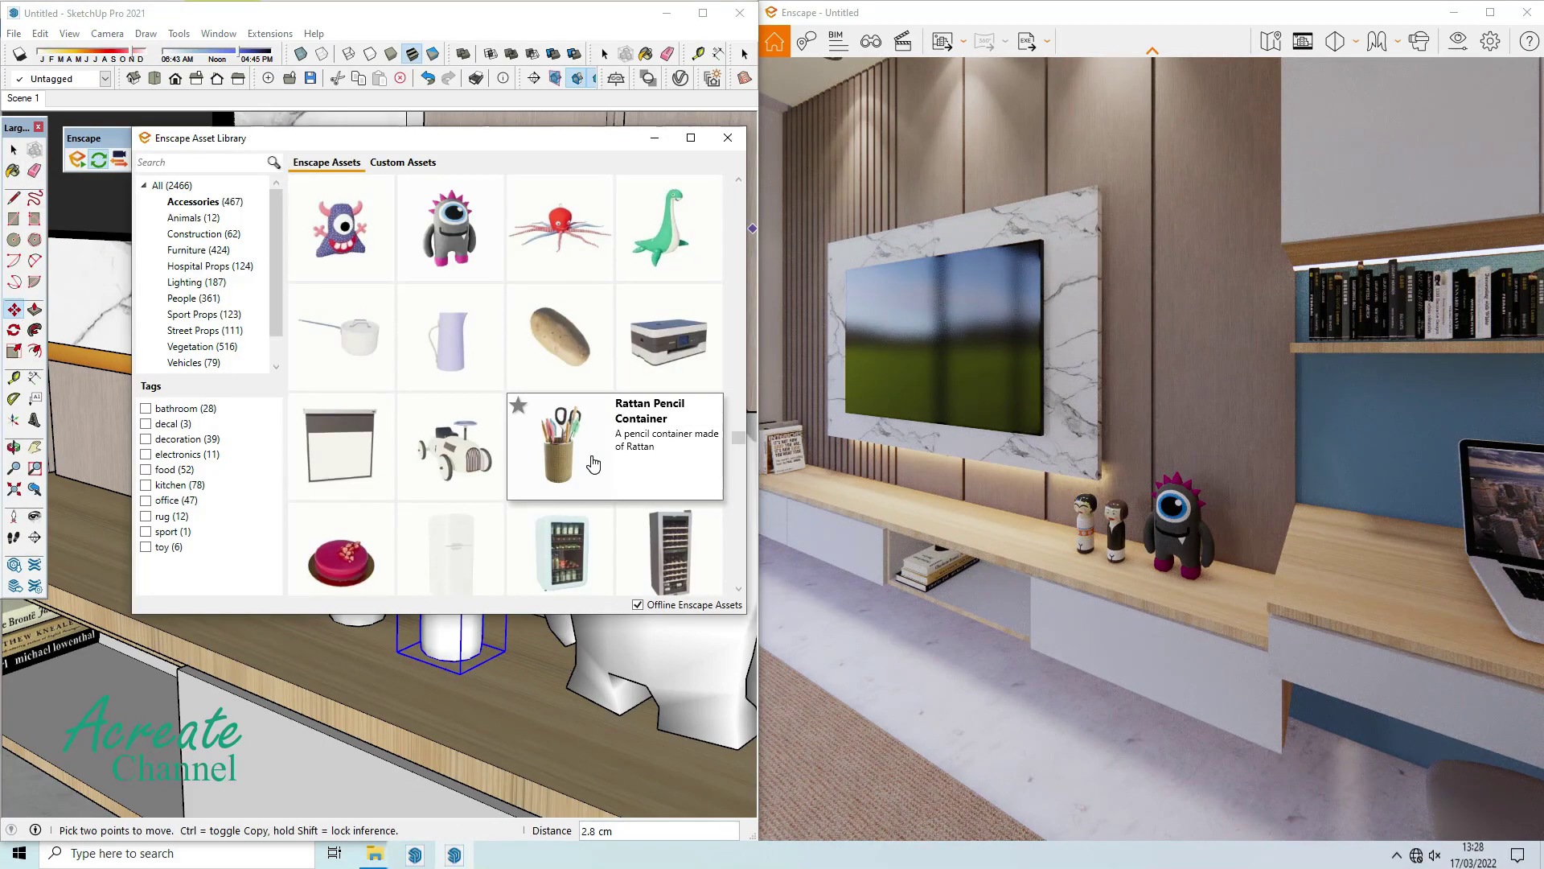
pyautogui.click(593, 465)
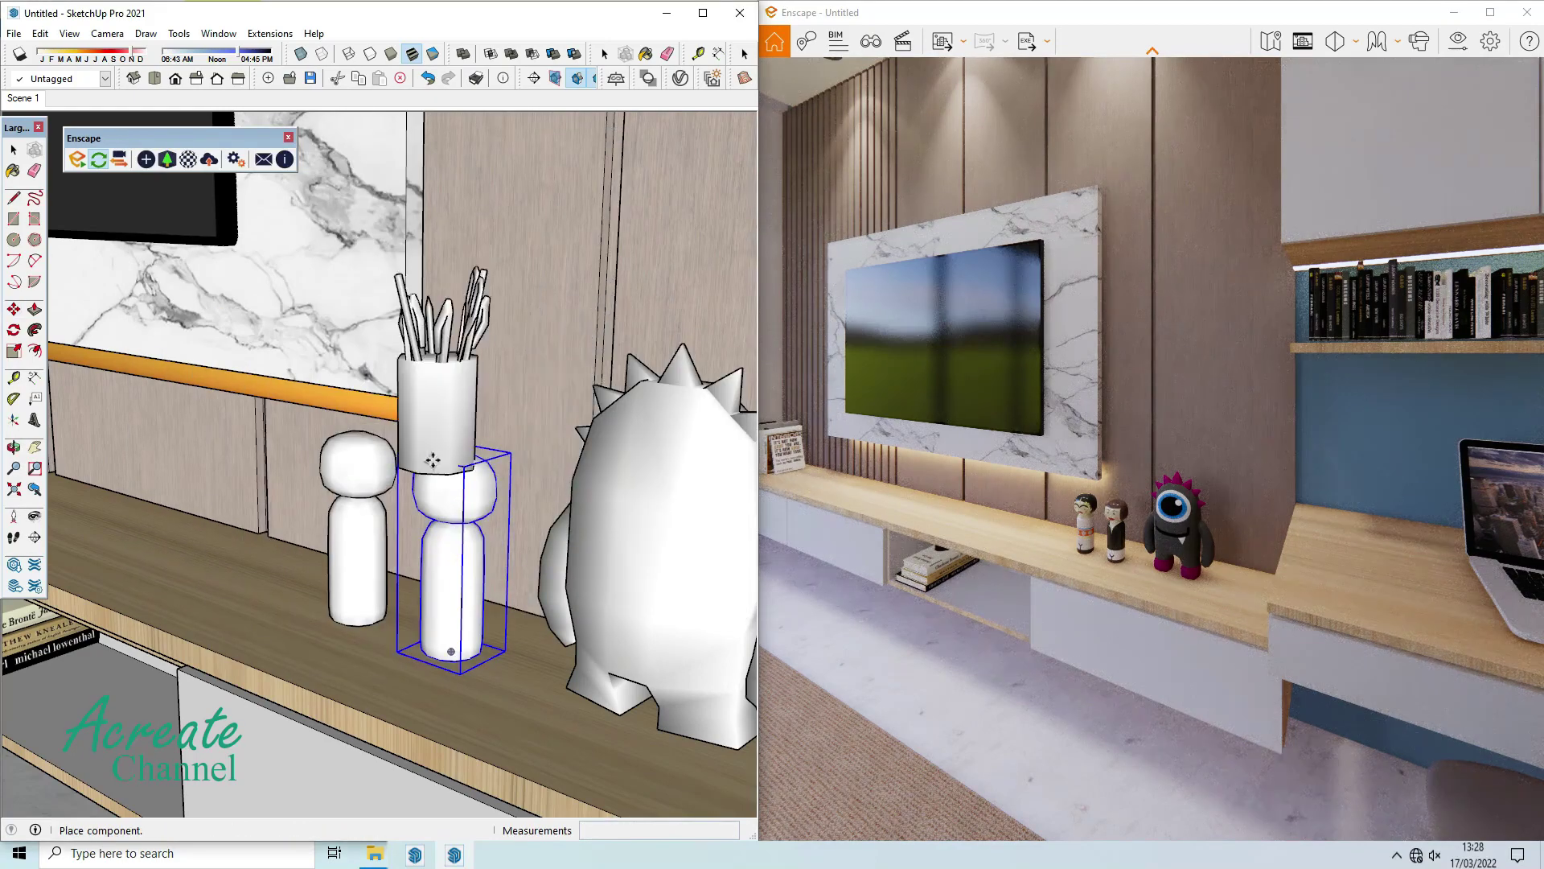
pyautogui.moveTo(433, 460)
pyautogui.mouseDown(button='middle')
pyautogui.moveTo(685, 479)
pyautogui.moveTo(667, 519)
pyautogui.mouseUp(button='middle')
pyautogui.click(666, 523)
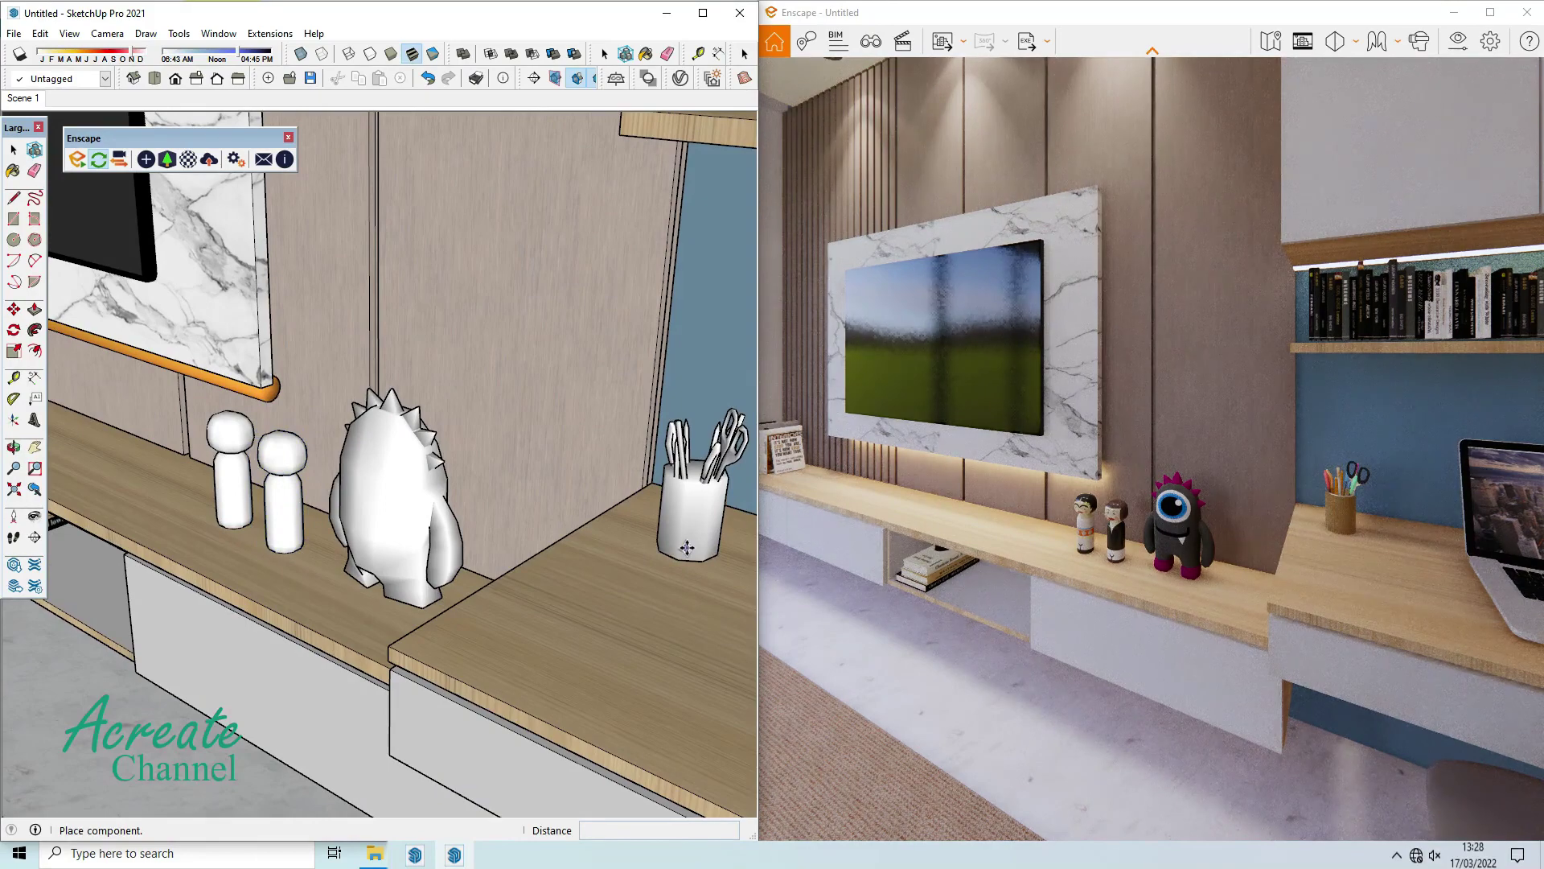
pyautogui.click(15, 151)
# Return to Scene 1, maximize the Enscape window and pull back to a wide living-room view.
pyautogui.click(22, 98)
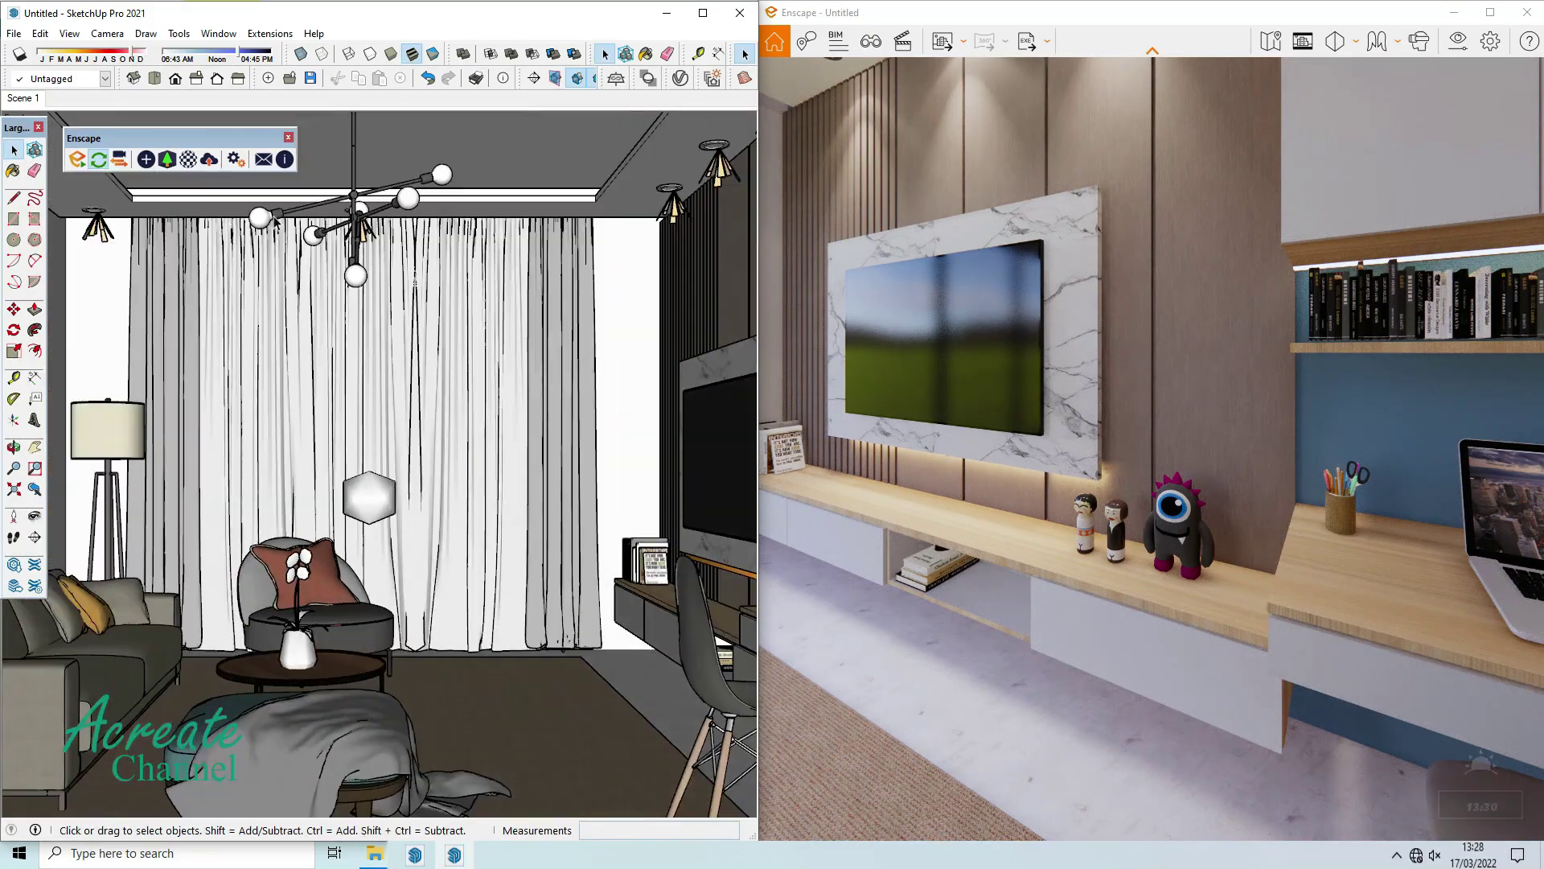
pyautogui.click(1142, 484)
pyautogui.scroll(-5, 1141, 484)
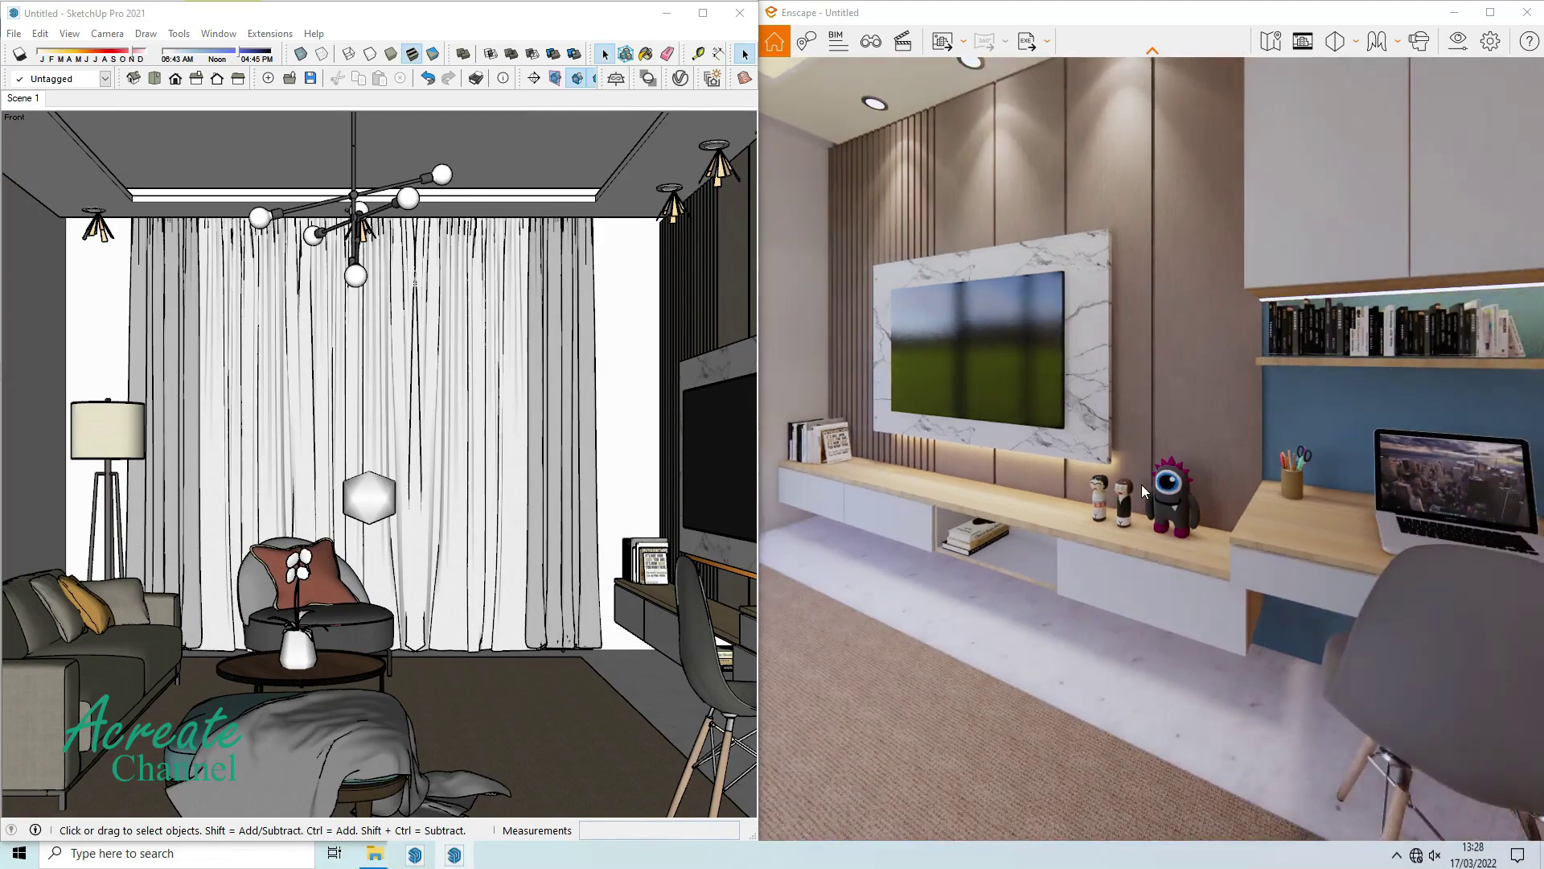
pyautogui.click(1490, 12)
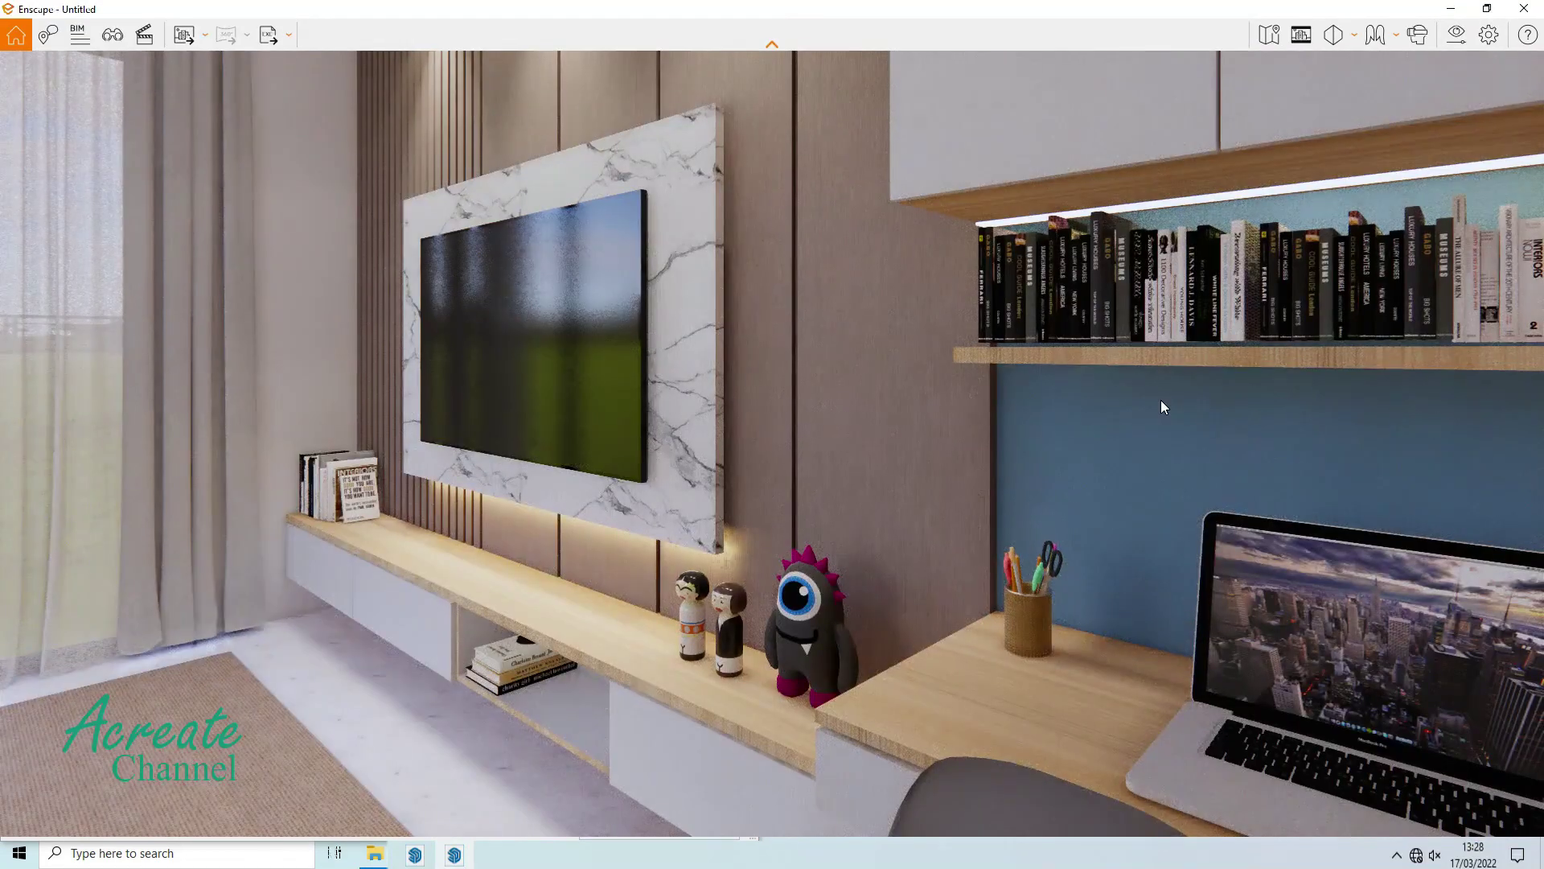
pyautogui.scroll(-3, 1161, 399)
pyautogui.scroll(-3, 1161, 398)
pyautogui.scroll(-5, 1151, 401)
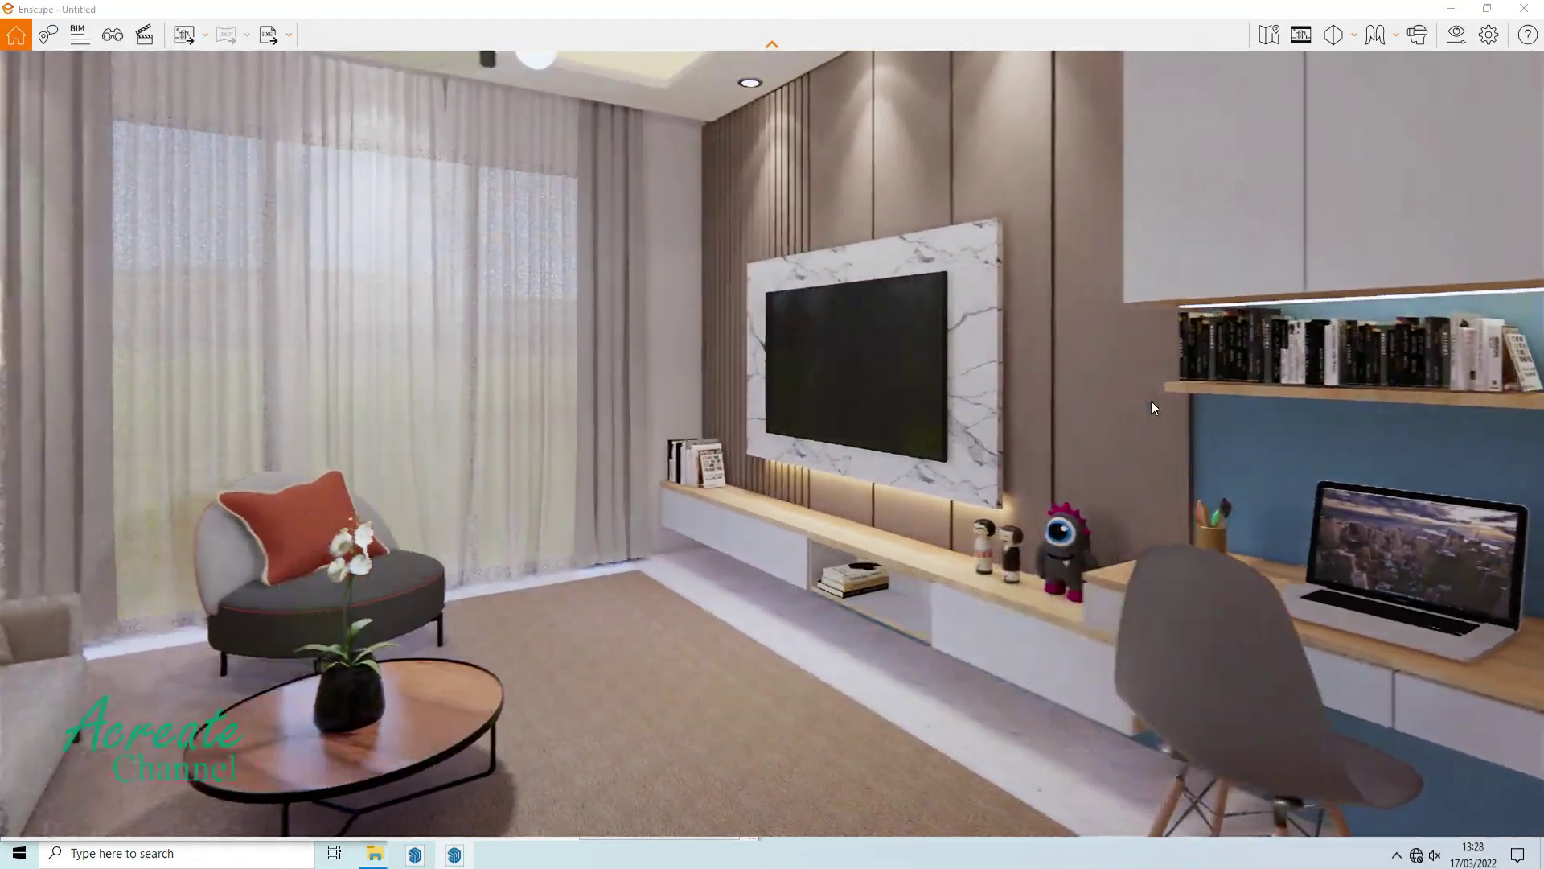
pyautogui.scroll(-3, 1151, 400)
pyautogui.scroll(-3, 1151, 401)
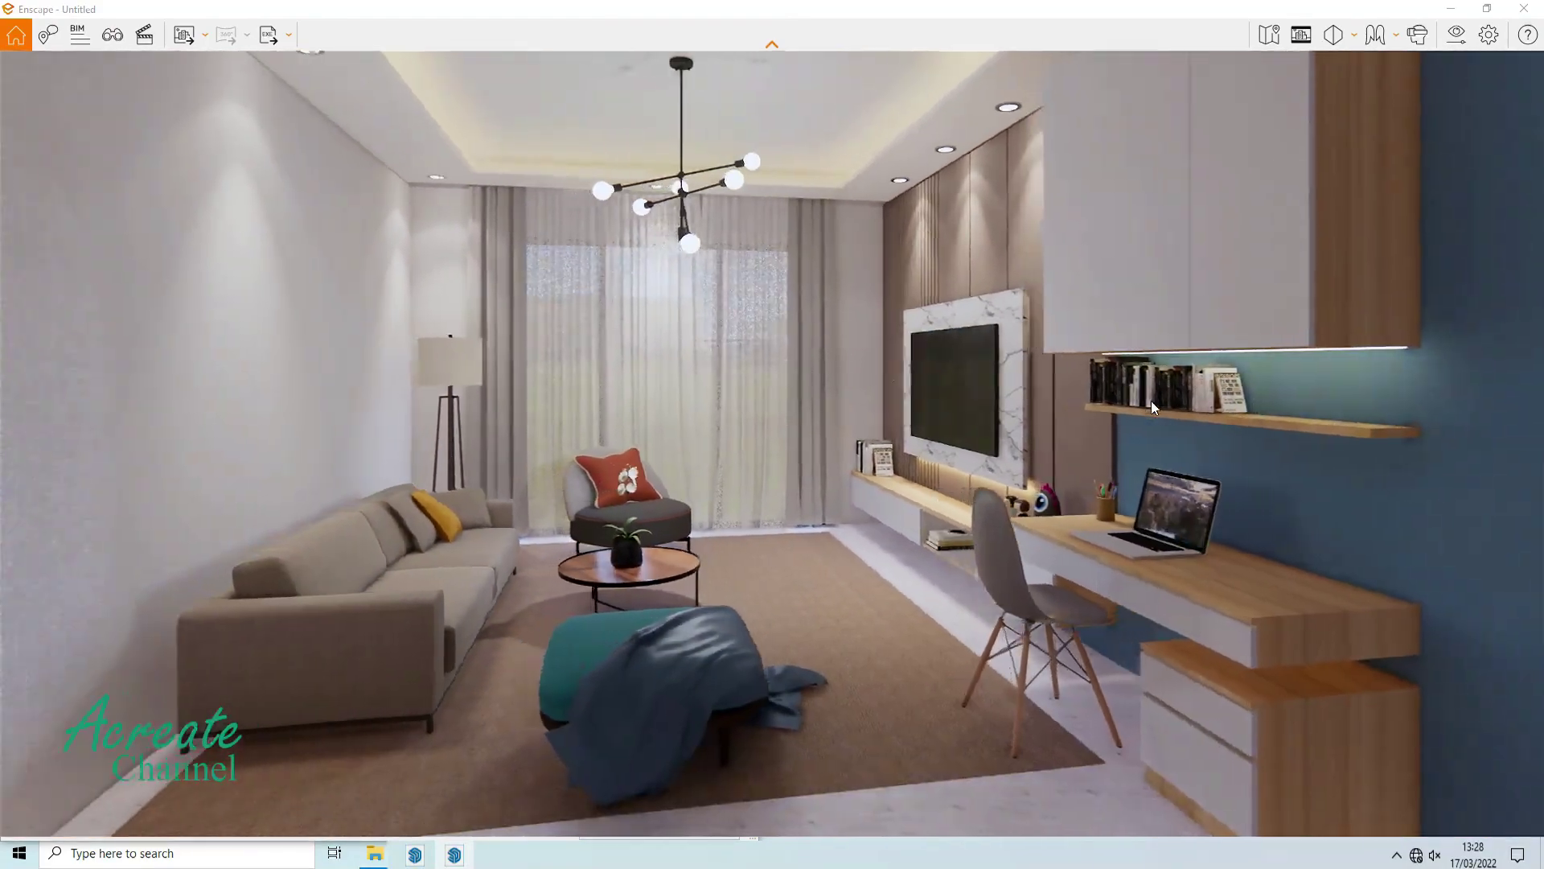
pyautogui.scroll(1, 1190, 403)
pyautogui.scroll(2, 772, 443)
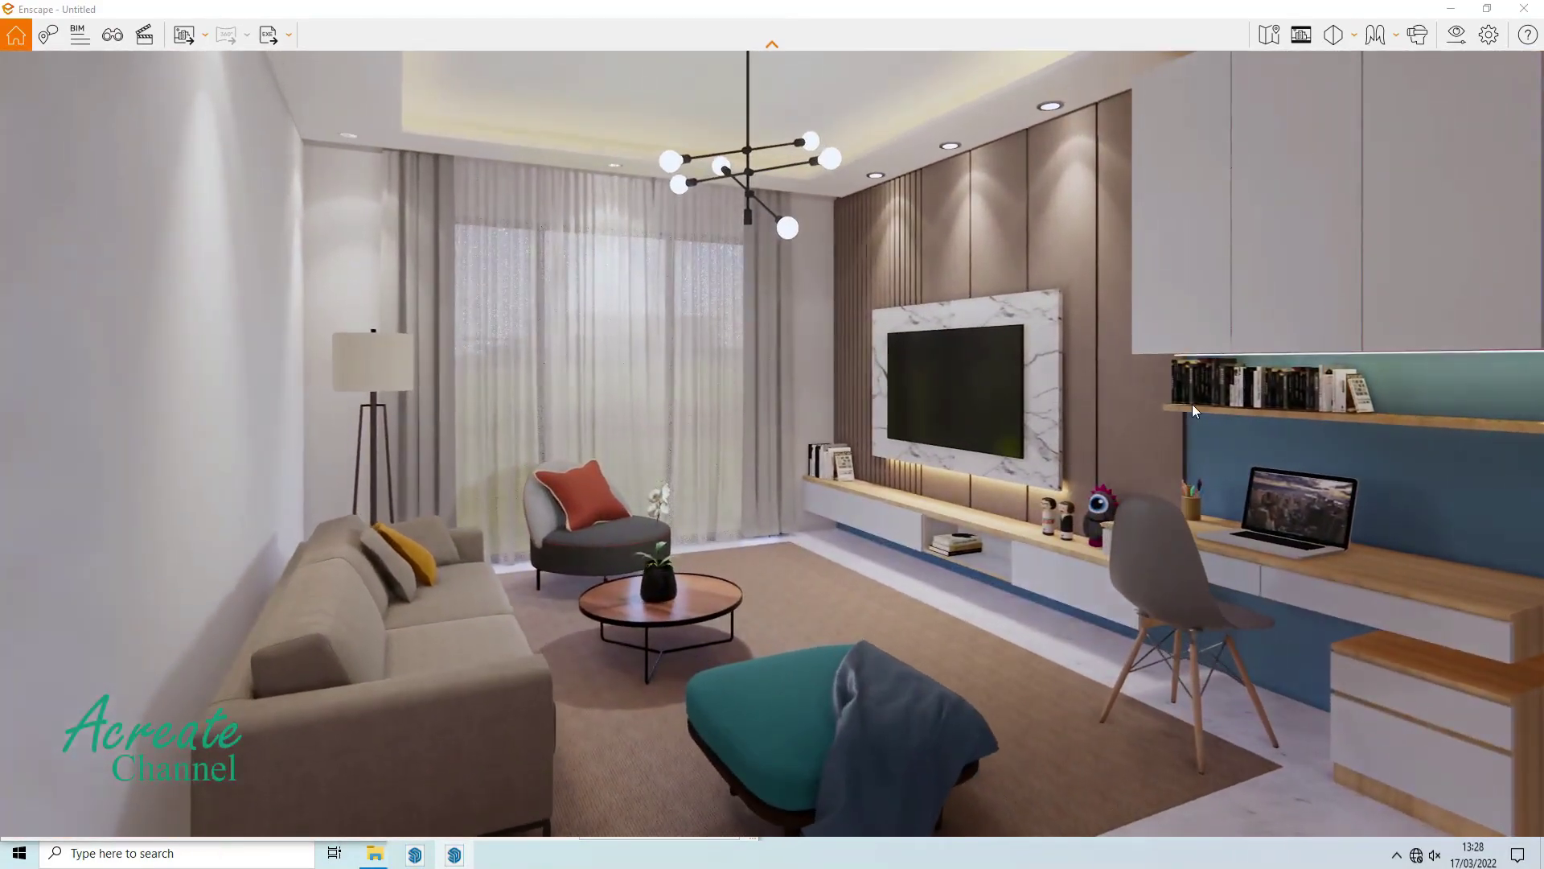
pyautogui.scroll(2, 772, 442)
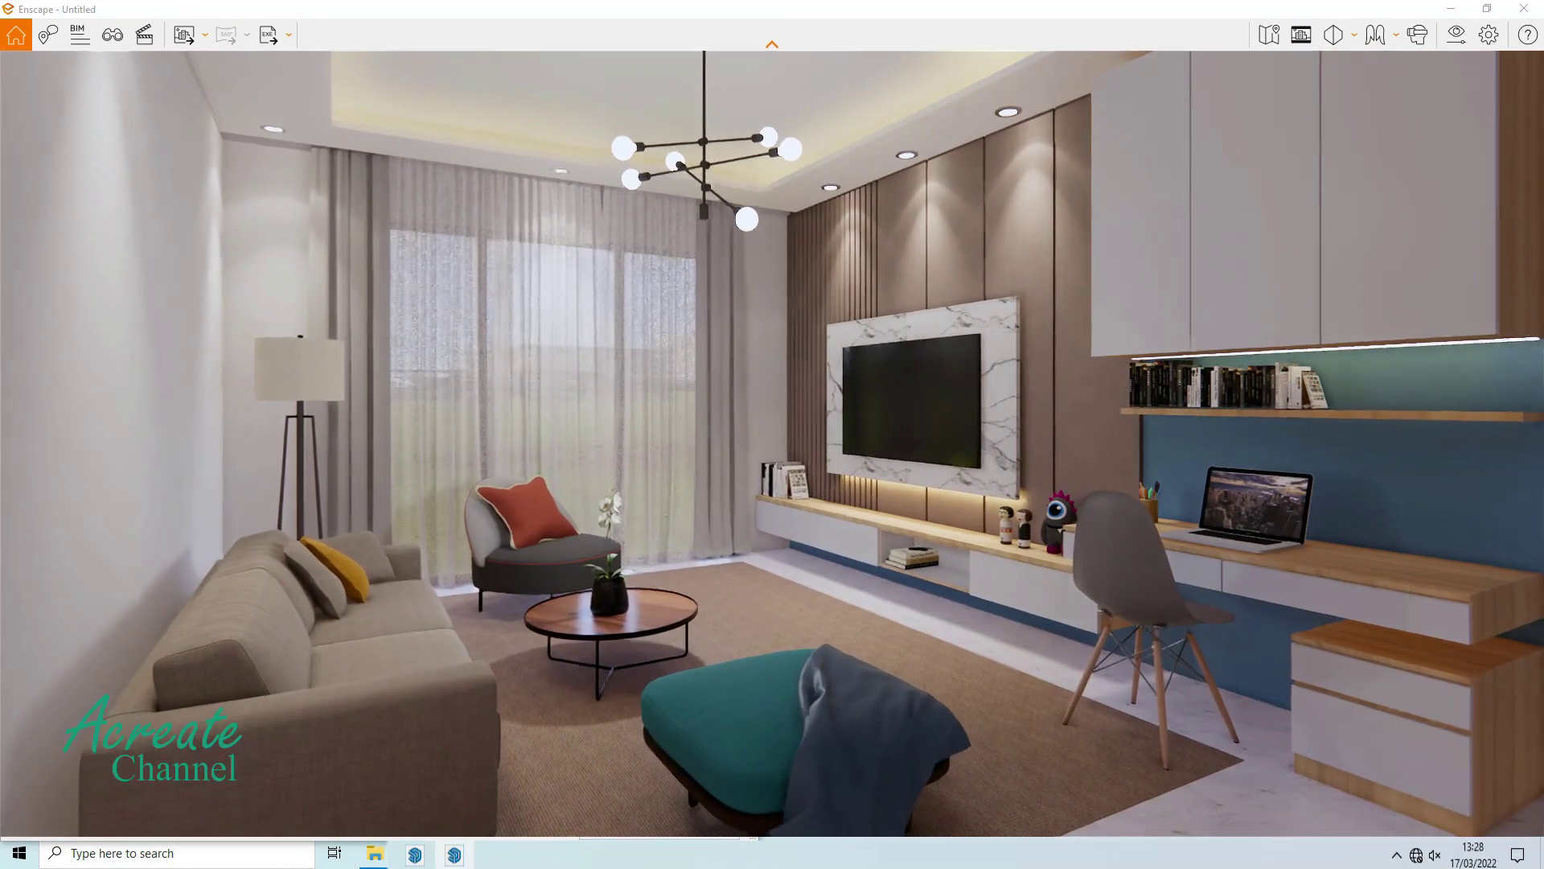
# Reframe the camera, try Perspective projection in Visual Settings, then revert to Two-Point.
pyautogui.click(1456, 36)
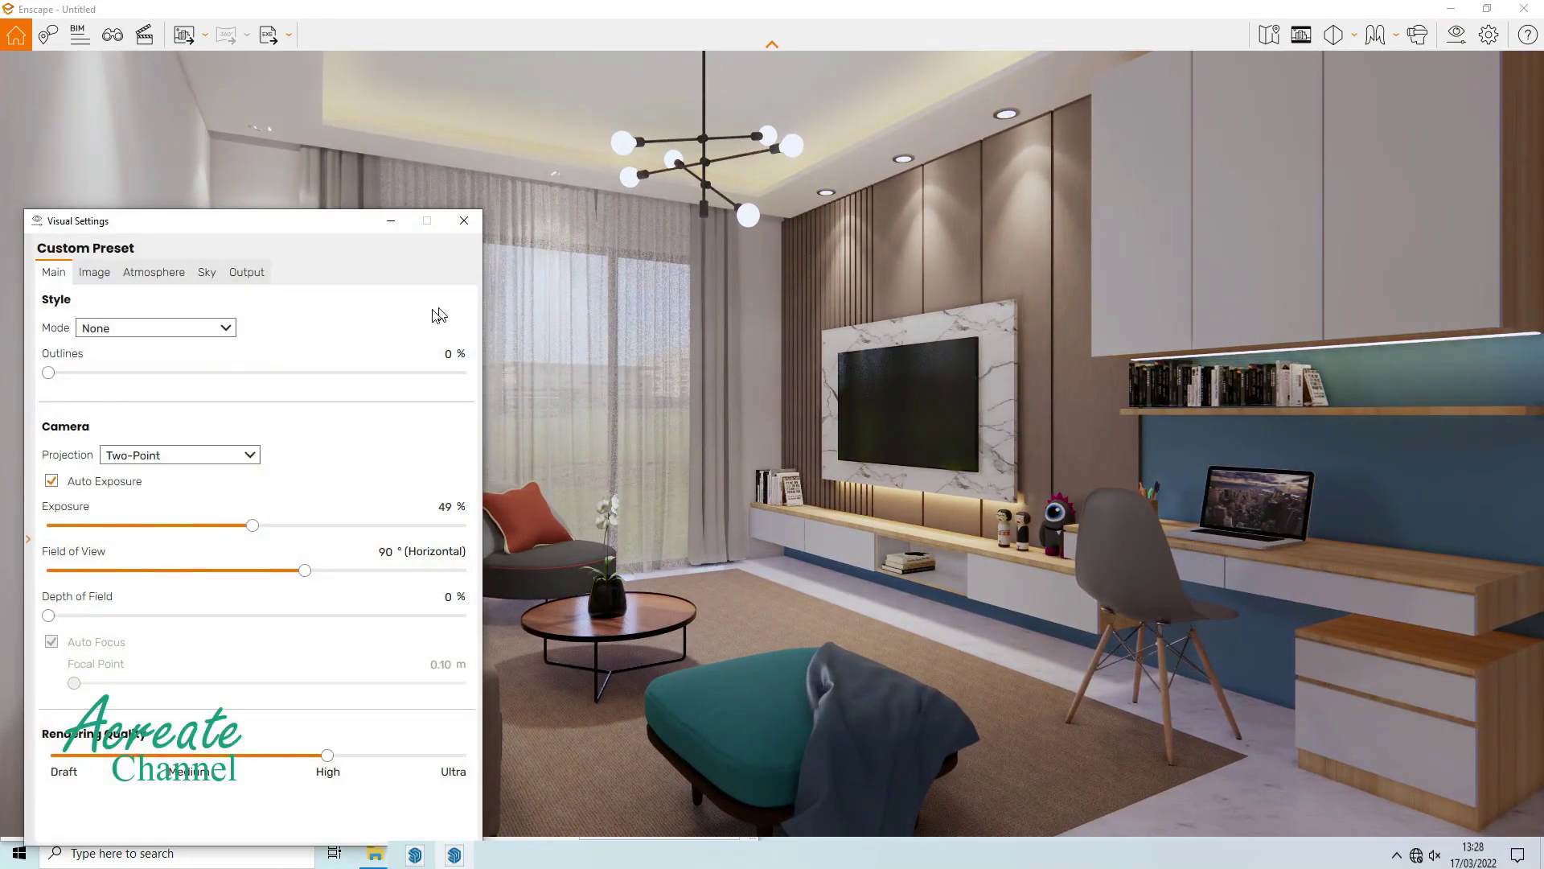
pyautogui.click(108, 273)
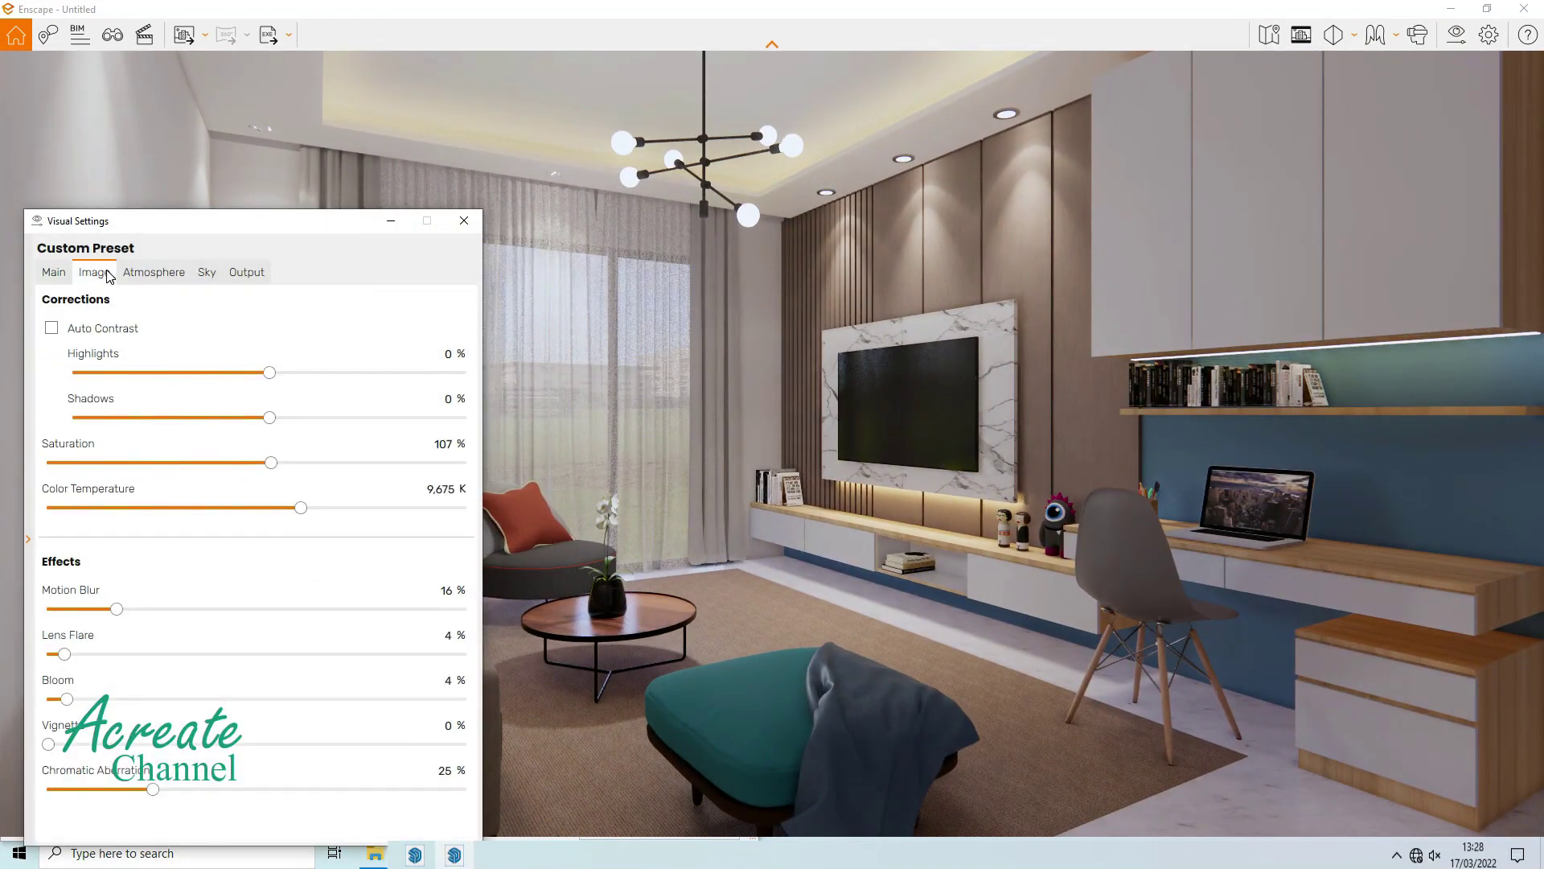
pyautogui.click(464, 220)
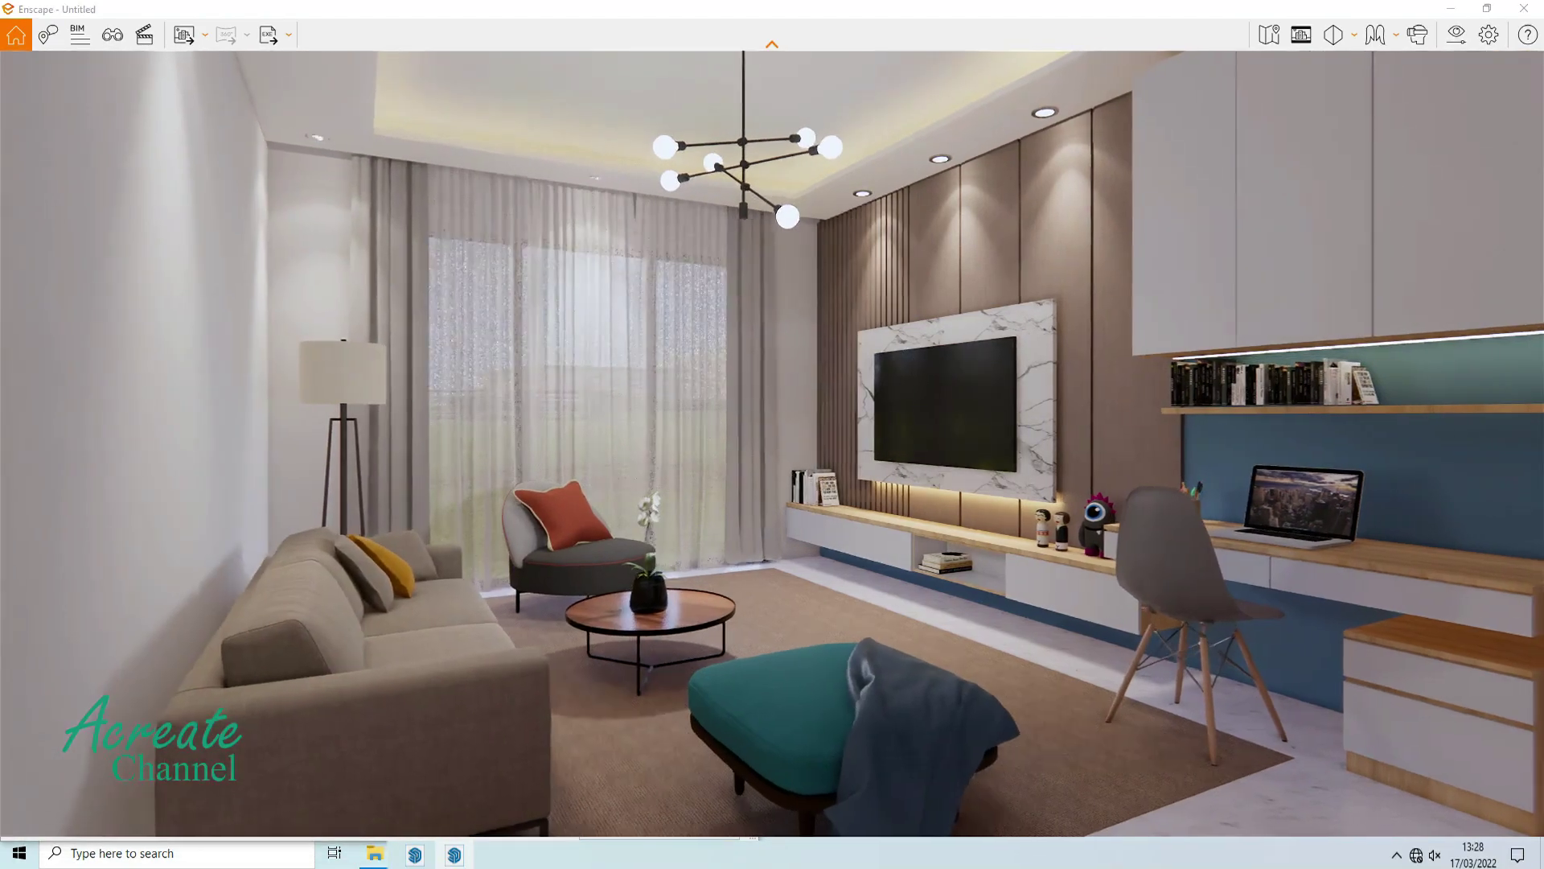
pyautogui.moveTo(948, 431); pyautogui.dragTo(913, 356)
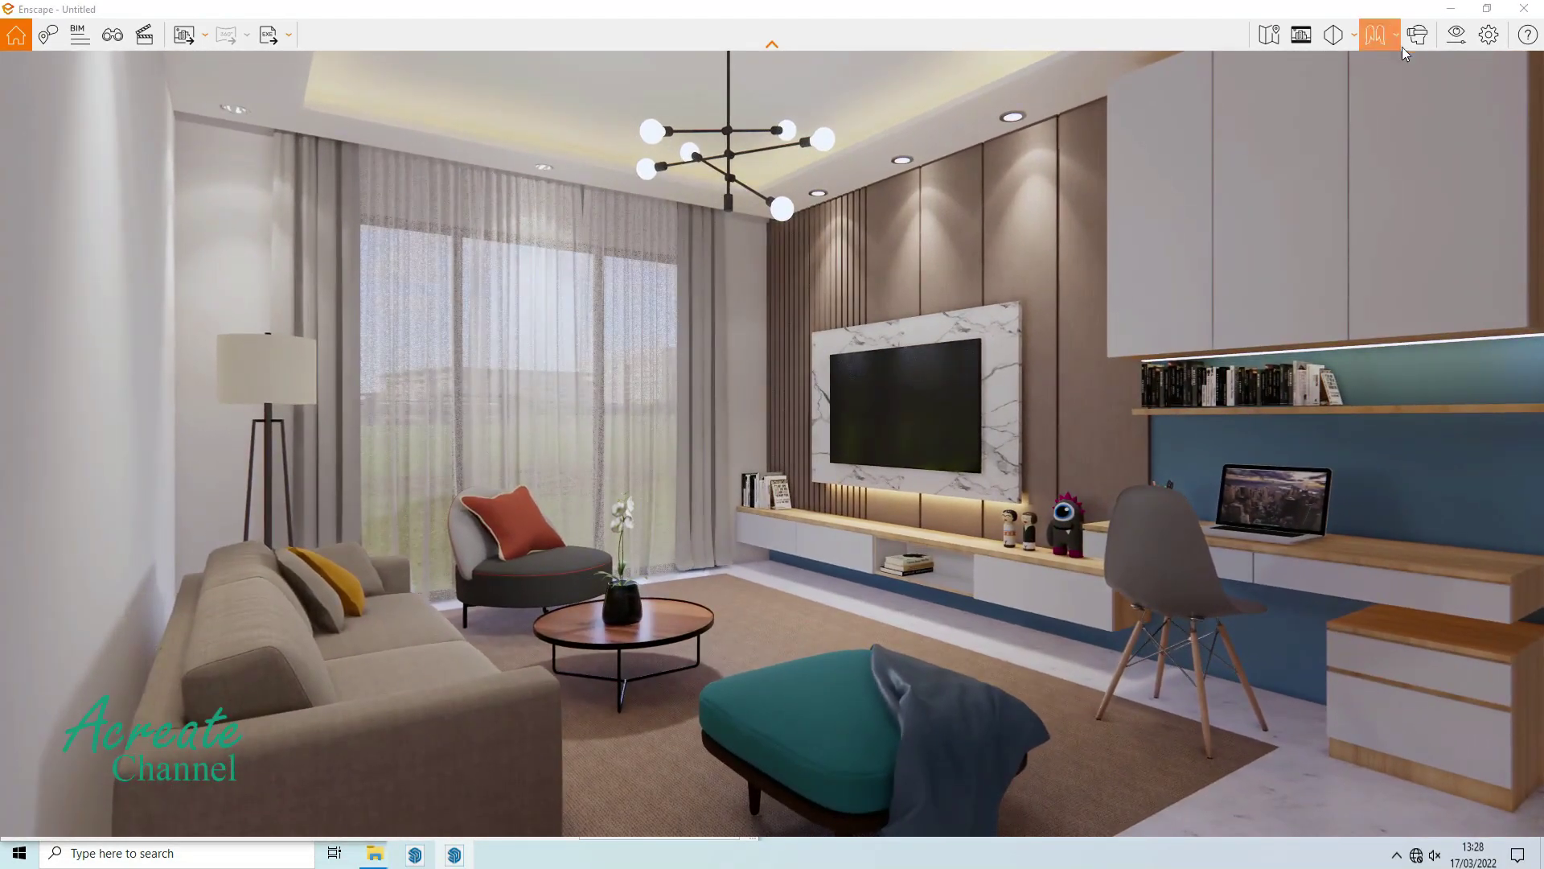
pyautogui.click(1456, 34)
pyautogui.moveTo(306, 219); pyautogui.dragTo(286, 146)
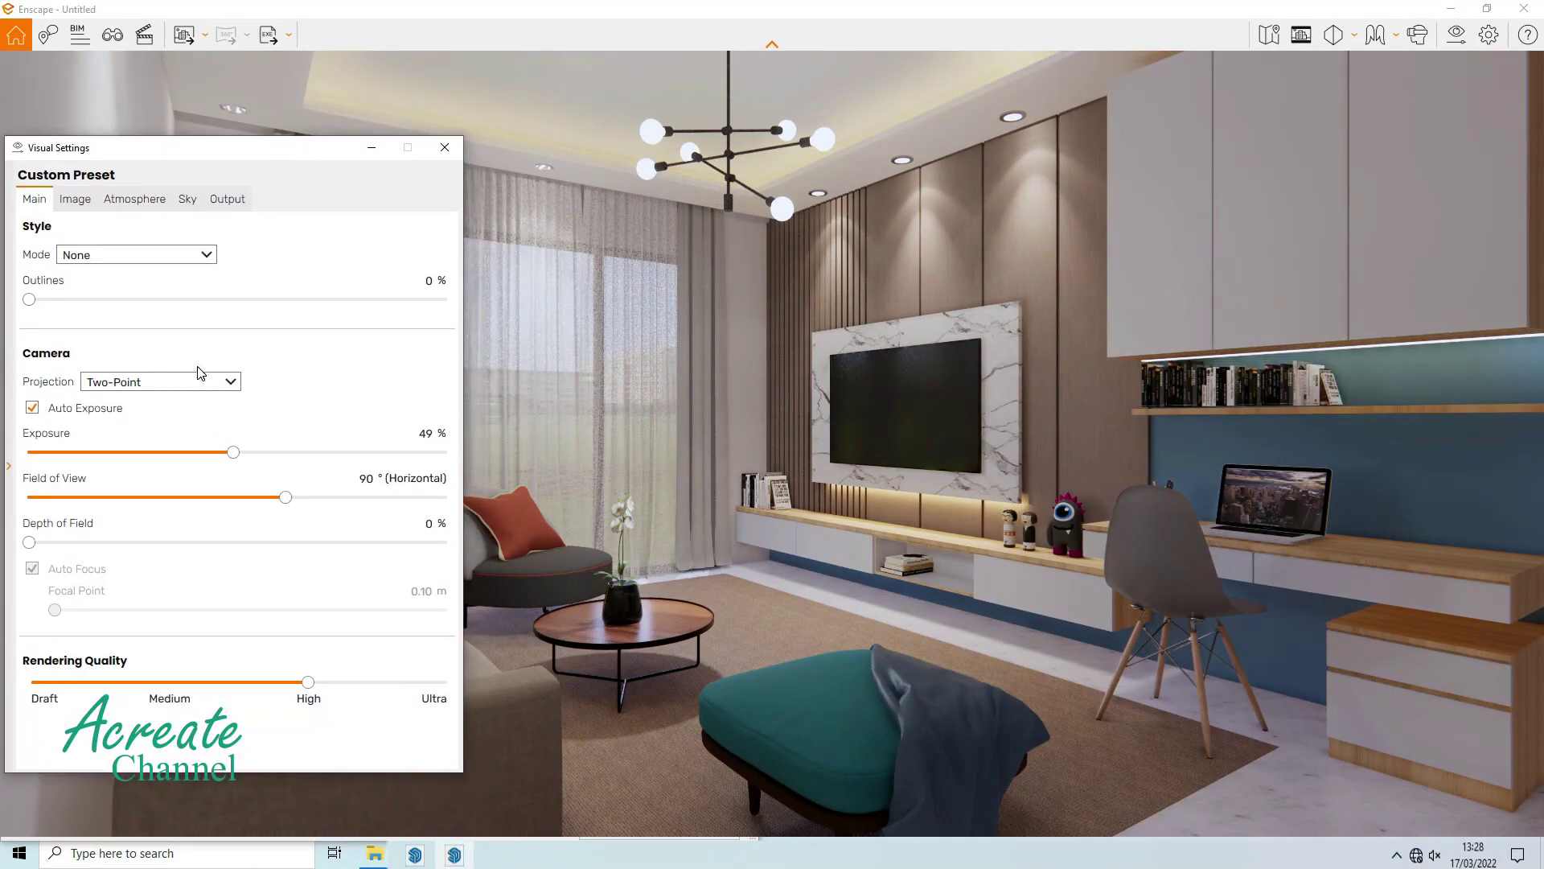
pyautogui.click(210, 400)
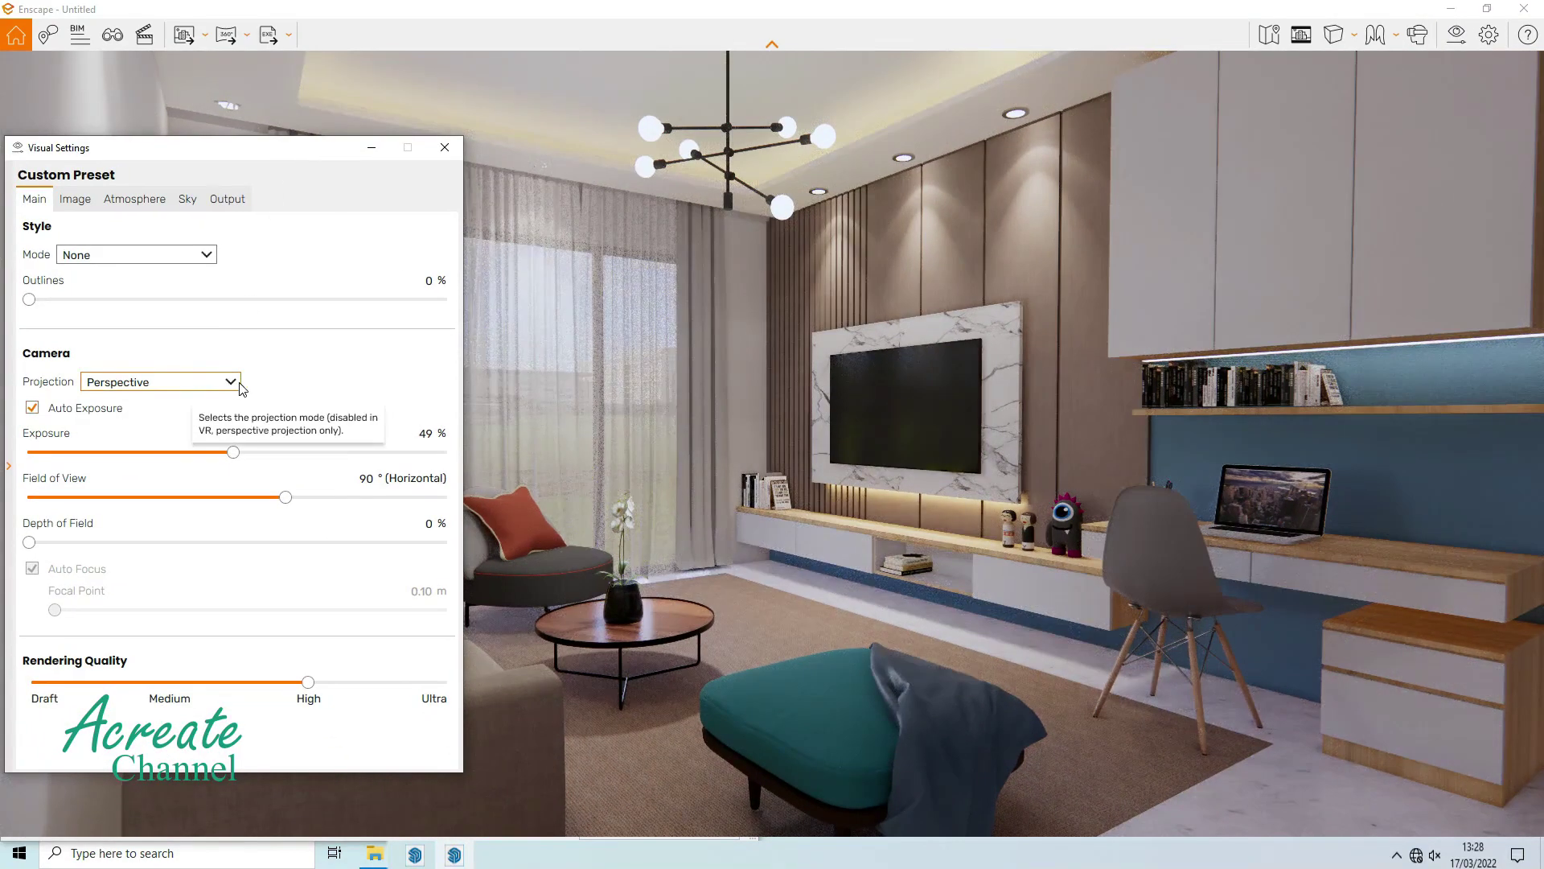
pyautogui.click(235, 385)
pyautogui.click(192, 417)
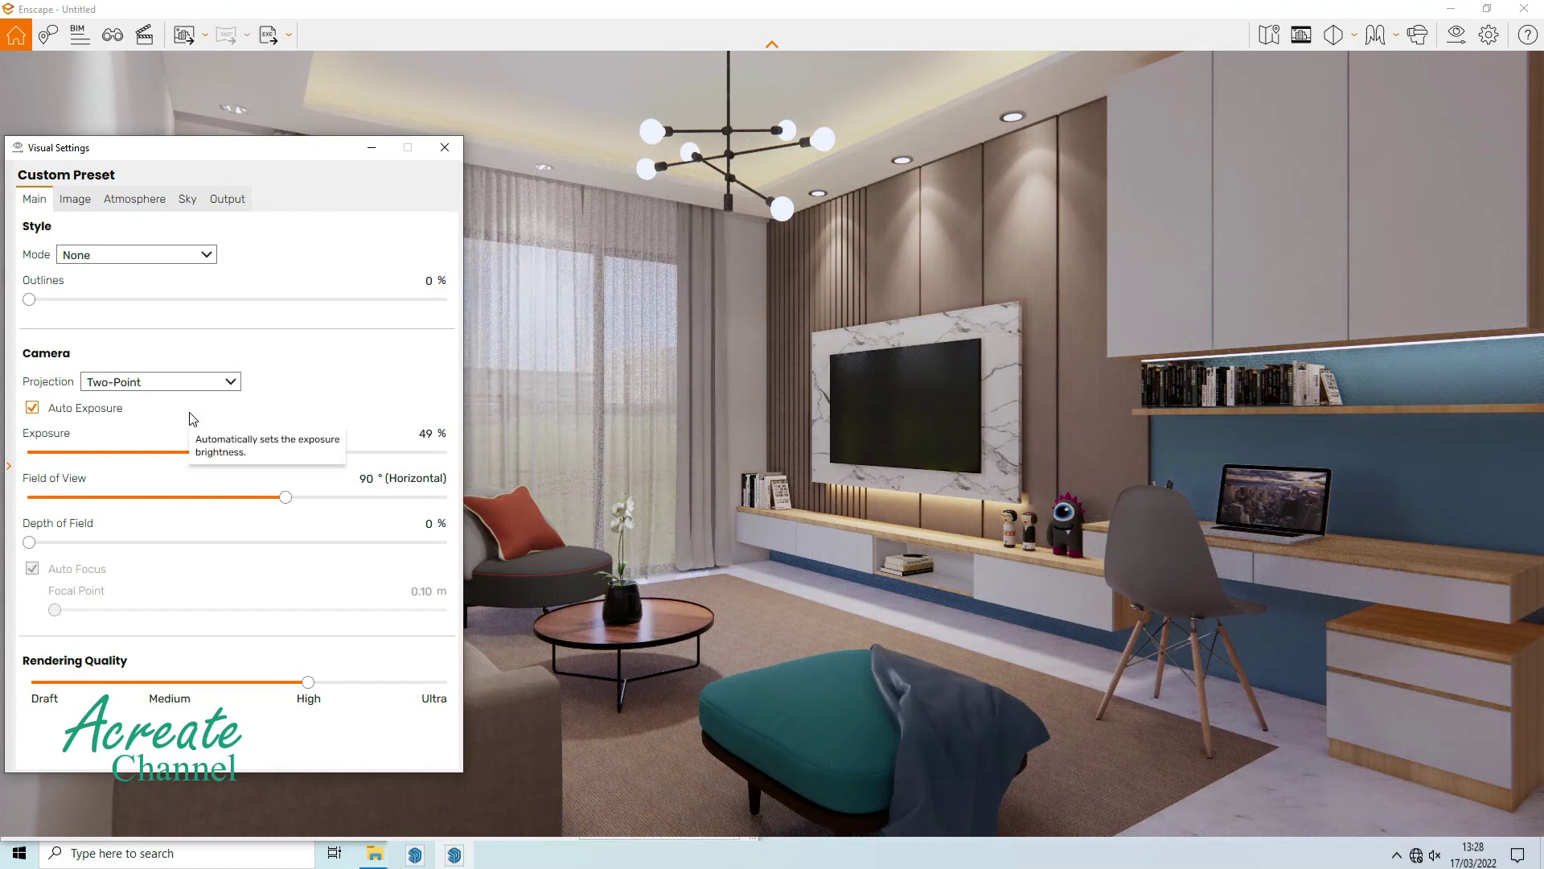
# Set auto contrast, 9,154 K, 5% motion blur, 1% lens flare, 2% bloom, 11% chromatic aberration.
pyautogui.click(74, 201)
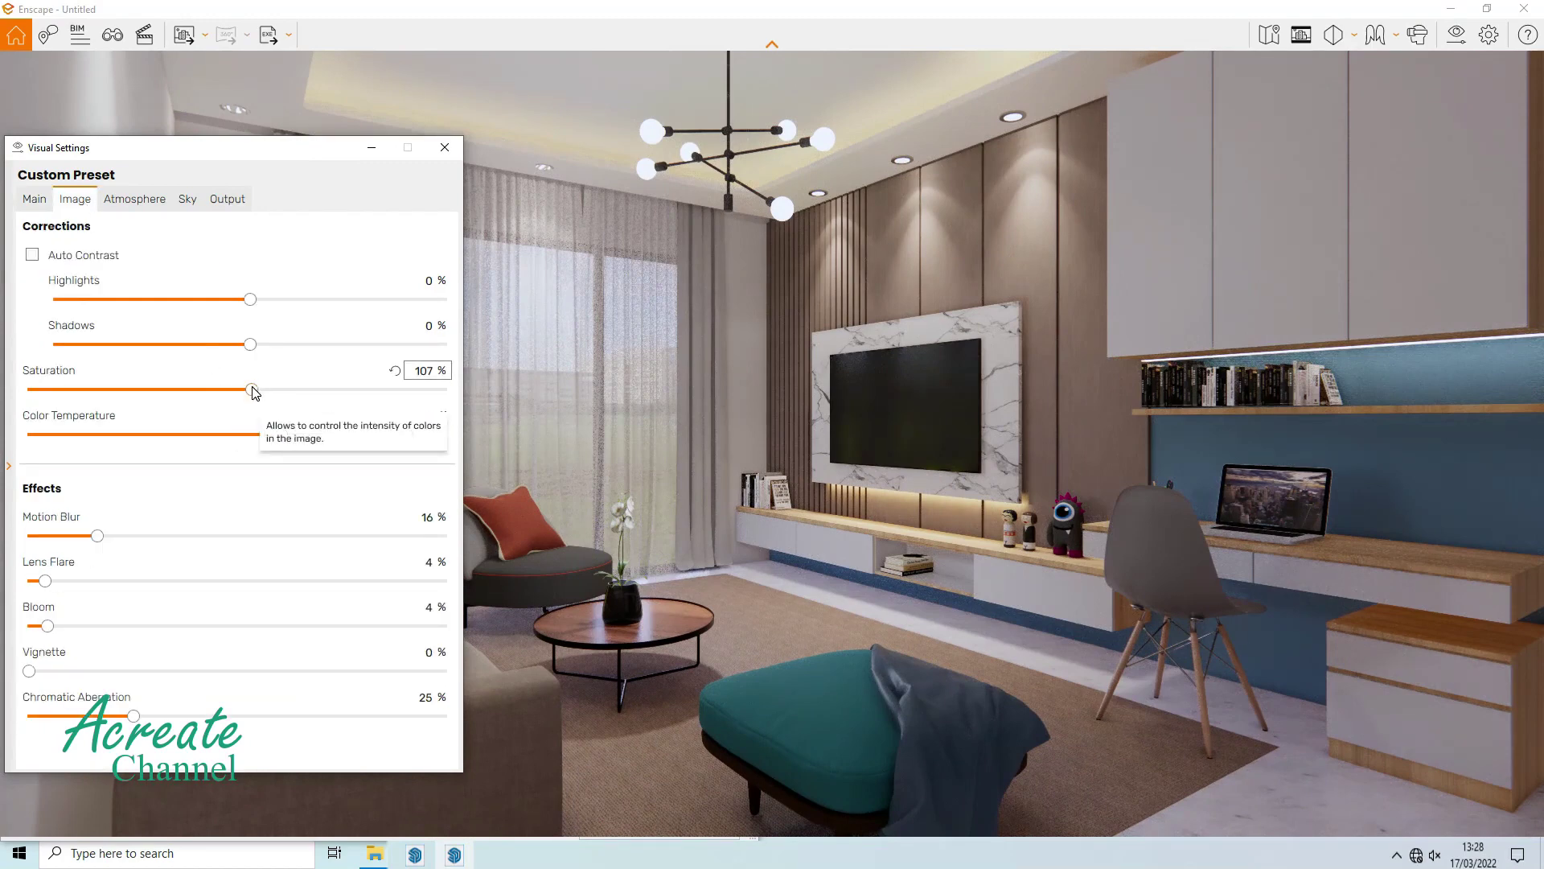
pyautogui.moveTo(254, 391); pyautogui.dragTo(264, 401)
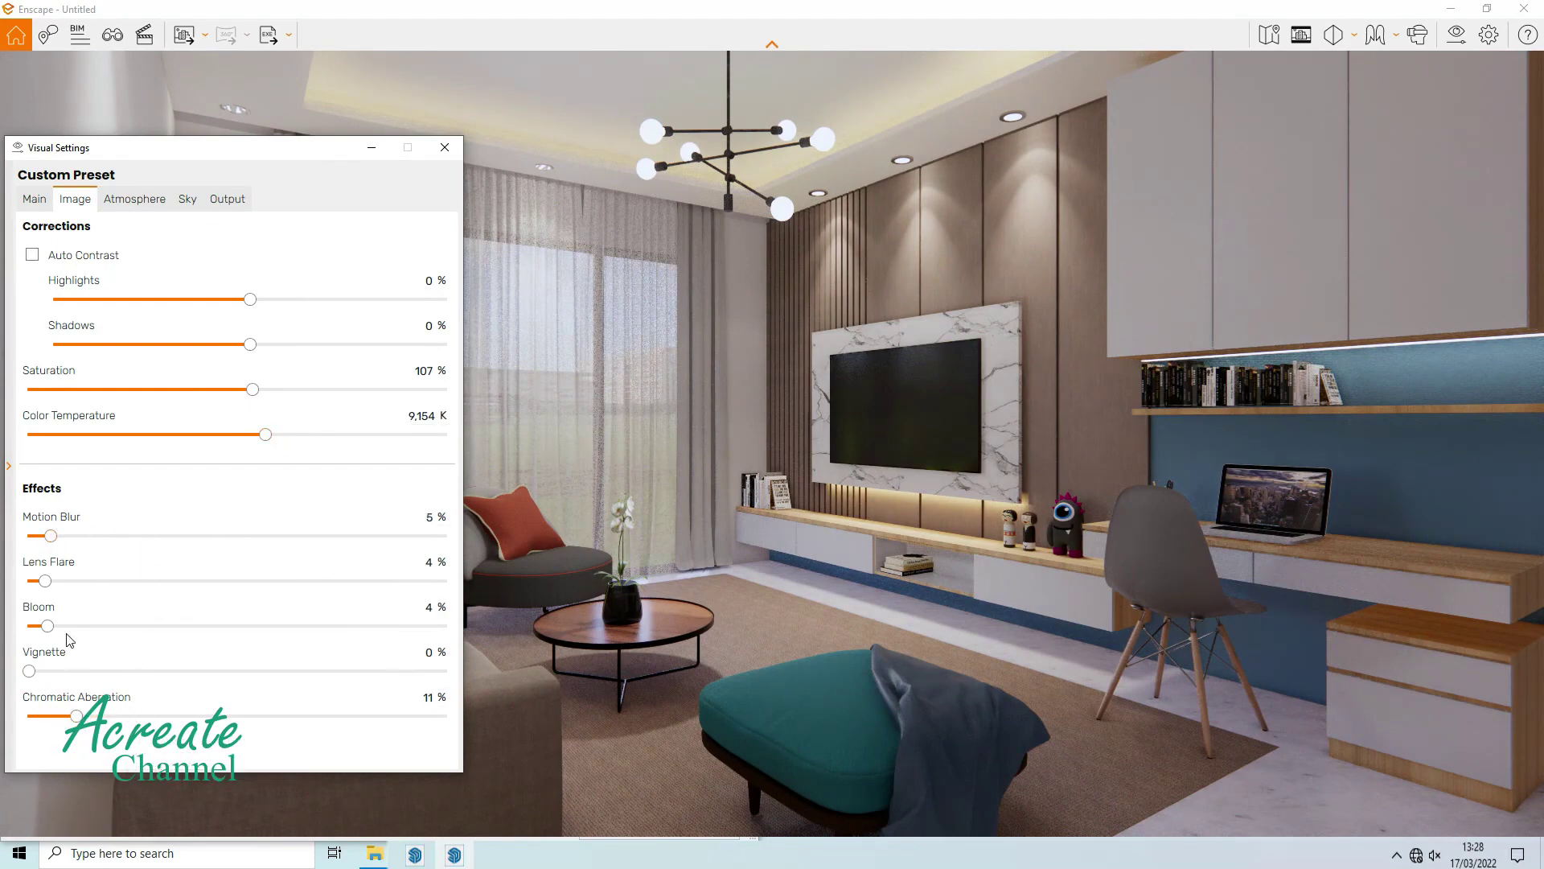
pyautogui.moveTo(48, 627); pyautogui.dragTo(34, 584)
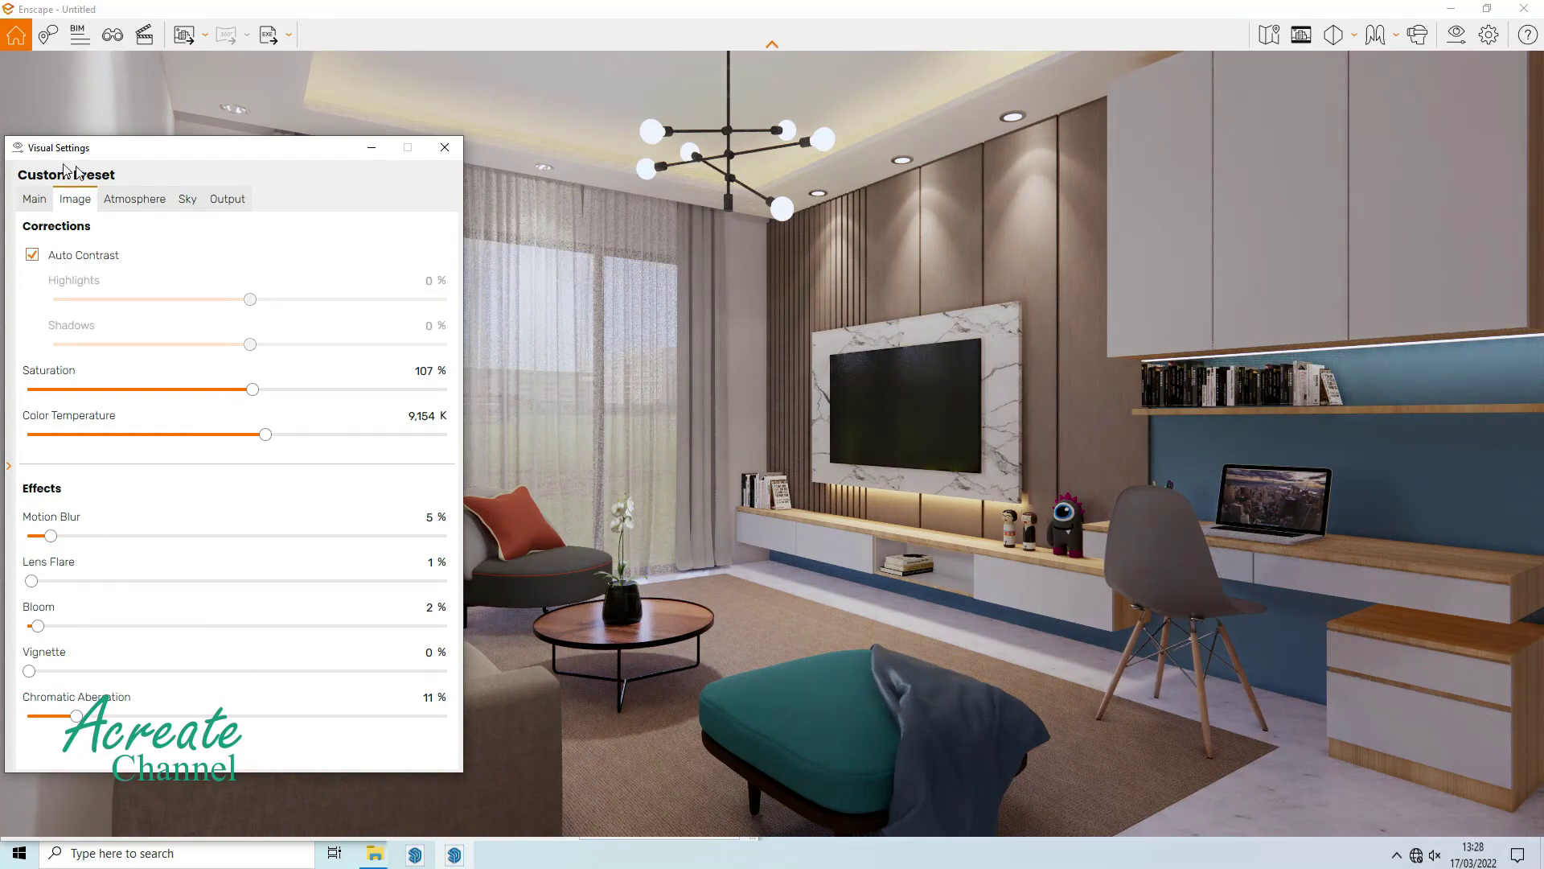
pyautogui.click(139, 200)
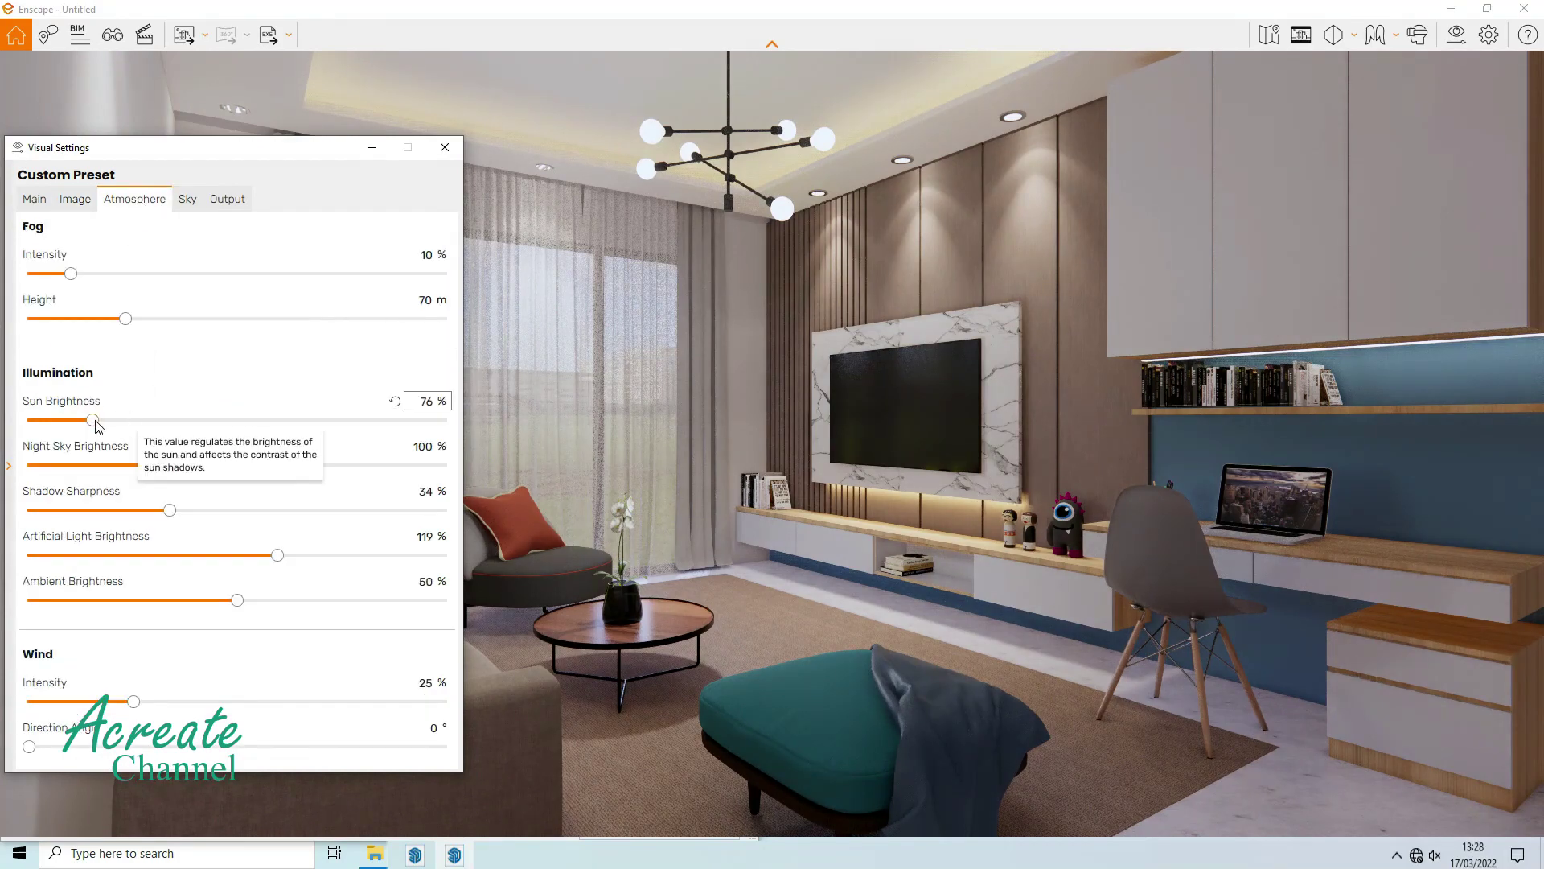
# Lower sun brightness, shadow sharpness, artificial light, and ambient brightness to 48% in Atmosphere settings.
pyautogui.moveTo(93, 419); pyautogui.dragTo(62, 420)
pyautogui.moveTo(168, 465); pyautogui.dragTo(70, 466)
pyautogui.moveTo(170, 510); pyautogui.dragTo(72, 510)
pyautogui.moveTo(277, 556); pyautogui.dragTo(255, 555)
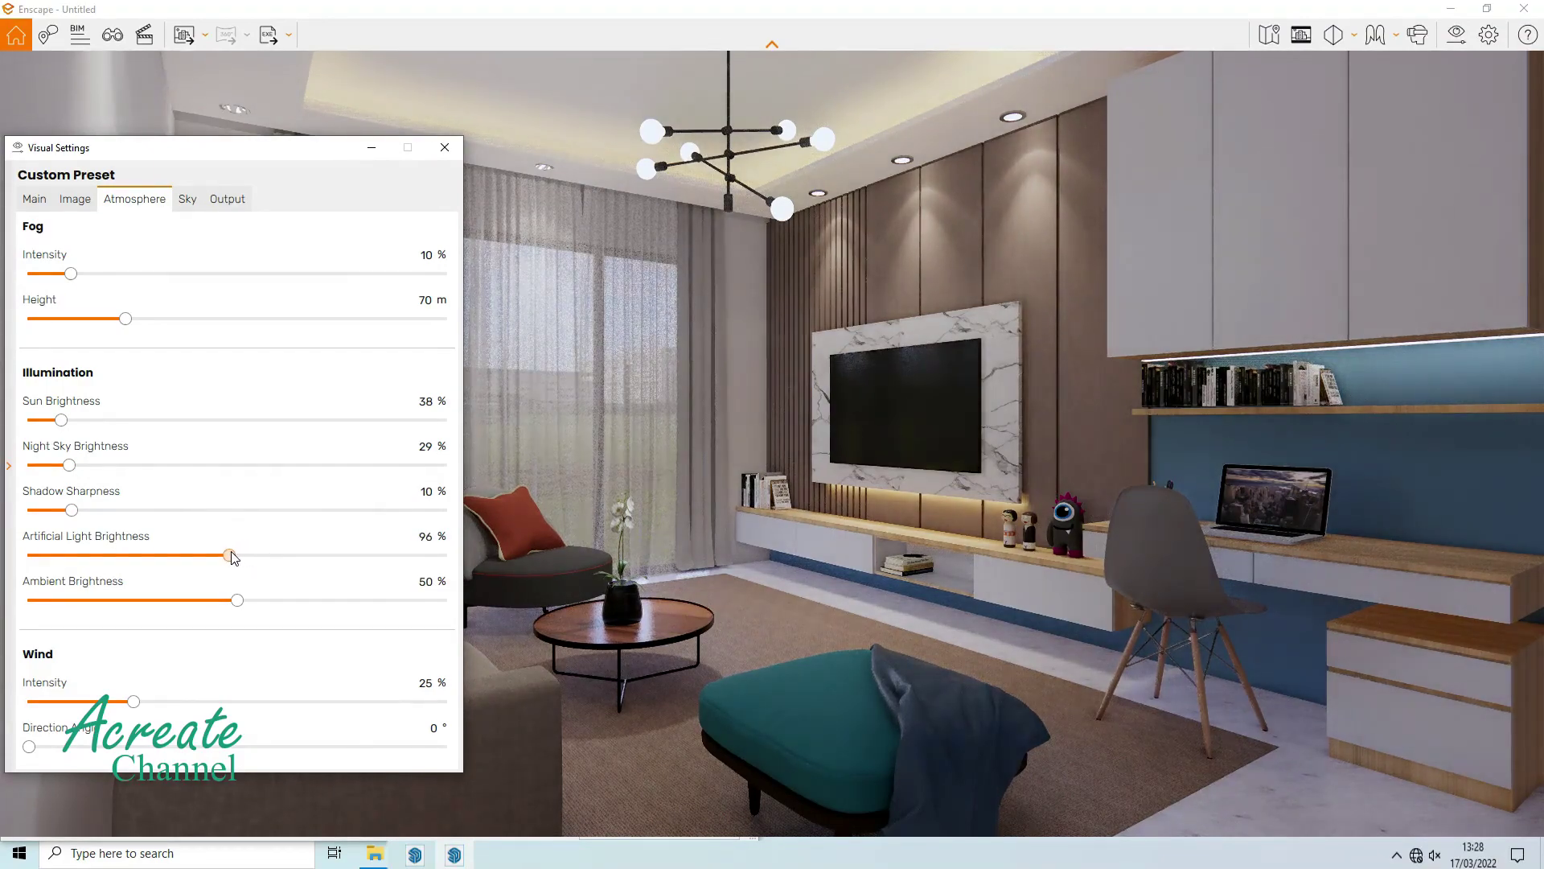
pyautogui.moveTo(238, 600)
pyautogui.mouseDown()
pyautogui.moveTo(220, 600)
pyautogui.moveTo(329, 597)
pyautogui.moveTo(228, 596)
pyautogui.mouseUp()
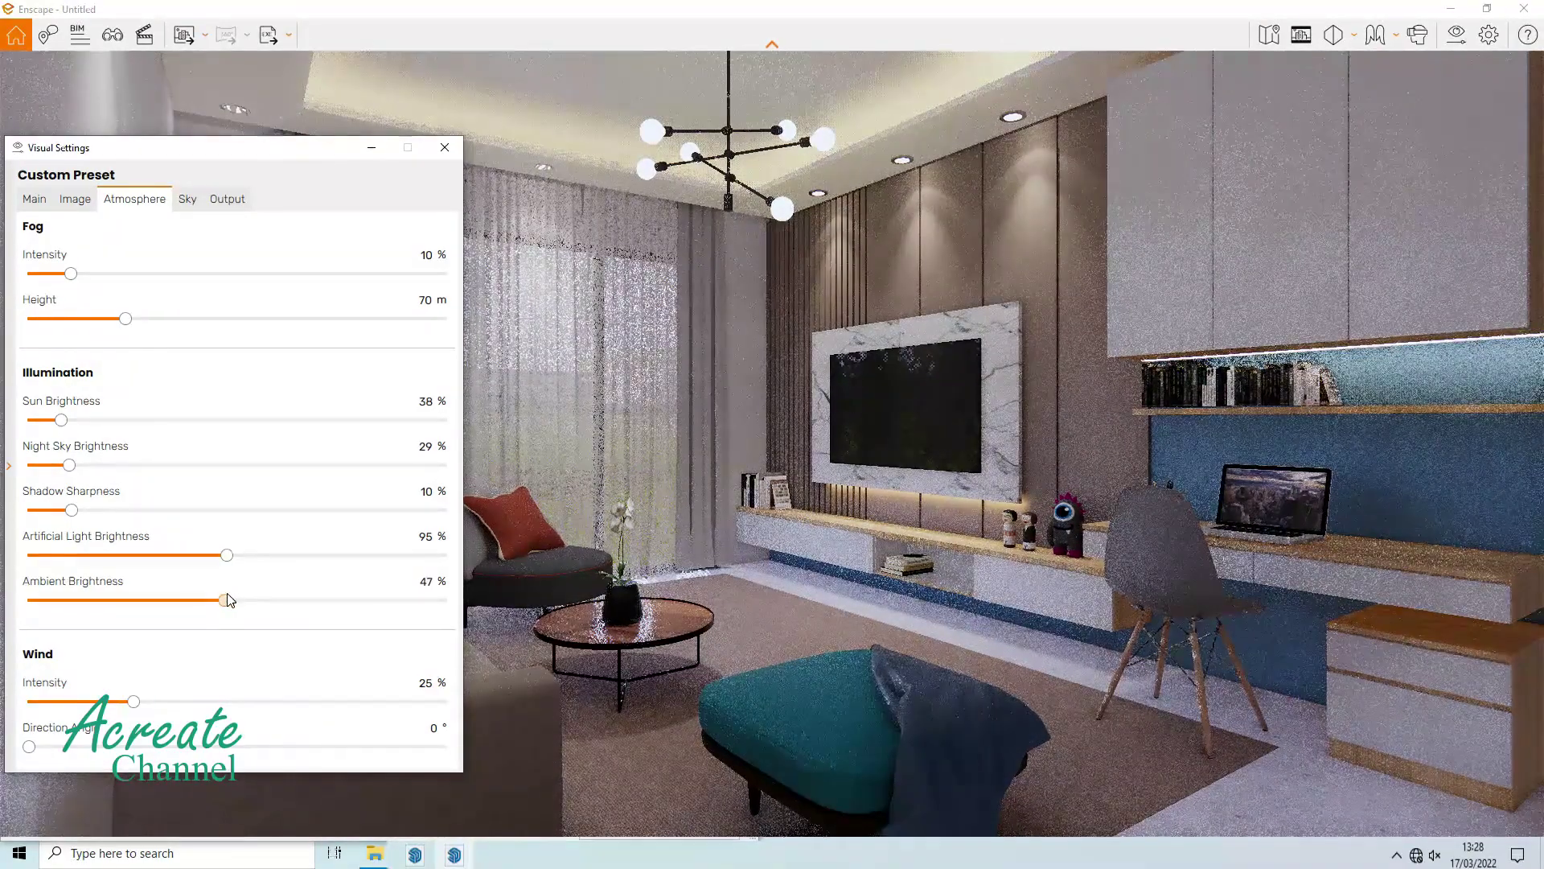
# Set the output resolution to Ultra HD 3840 × 2160 and close Visual Settings.
pyautogui.click(193, 202)
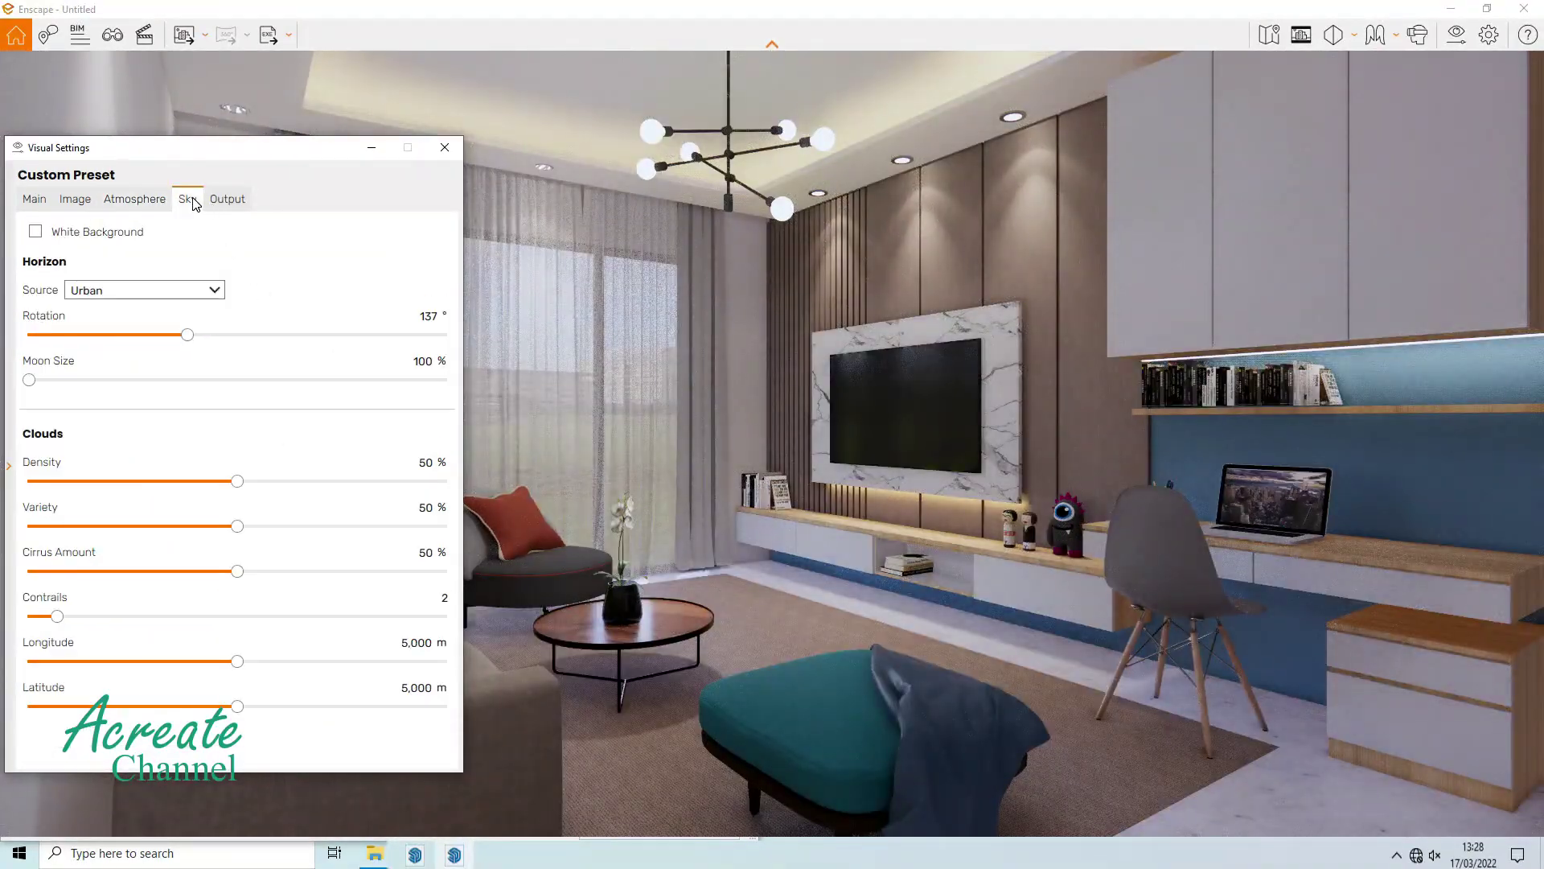
pyautogui.click(229, 203)
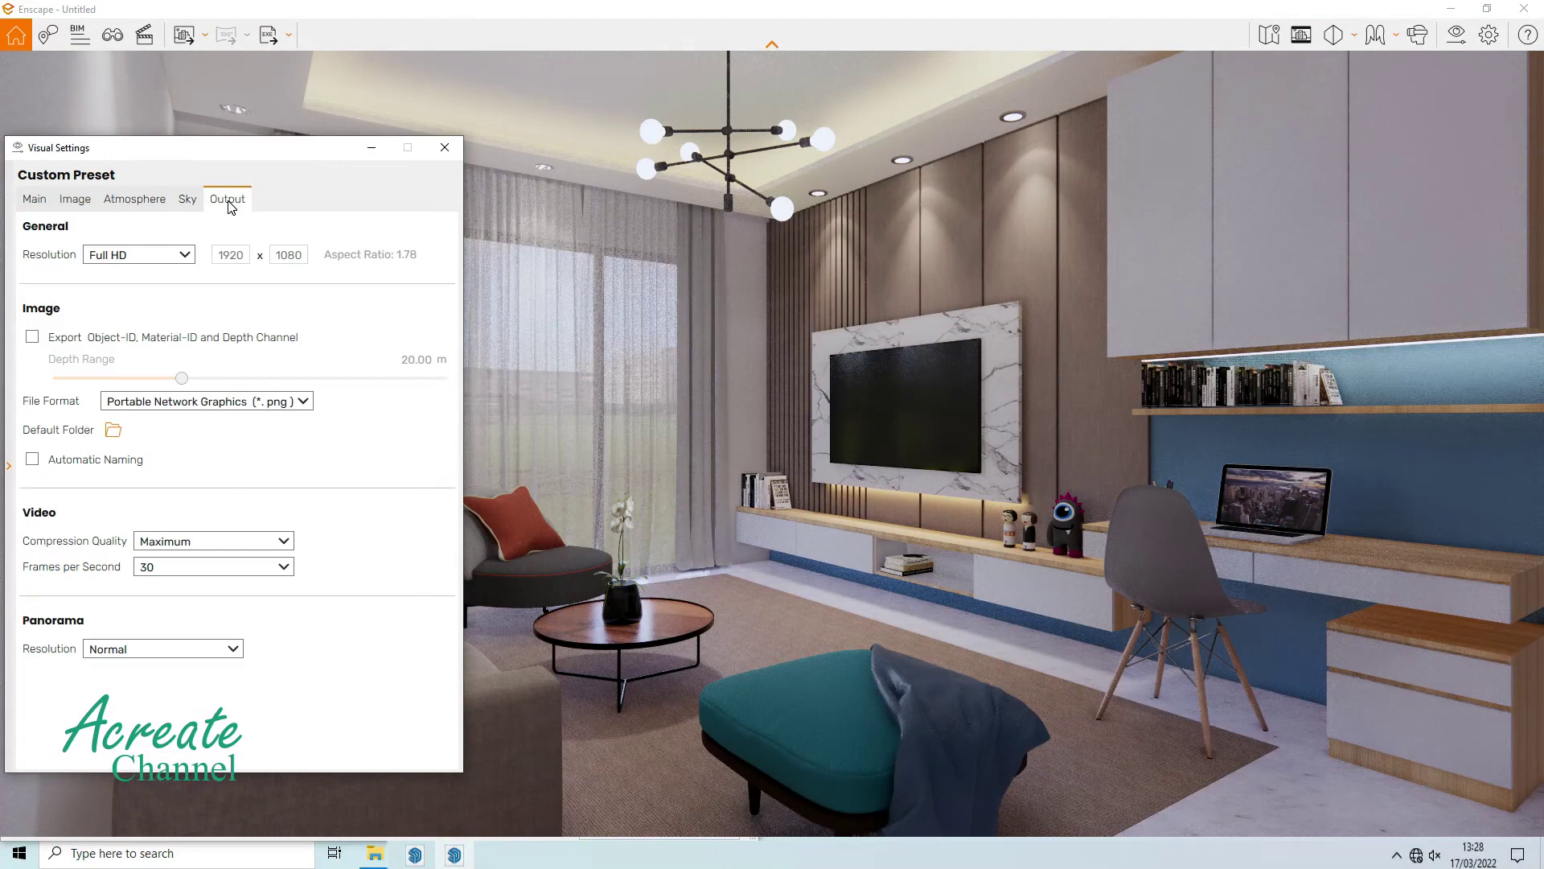
pyautogui.click(191, 257)
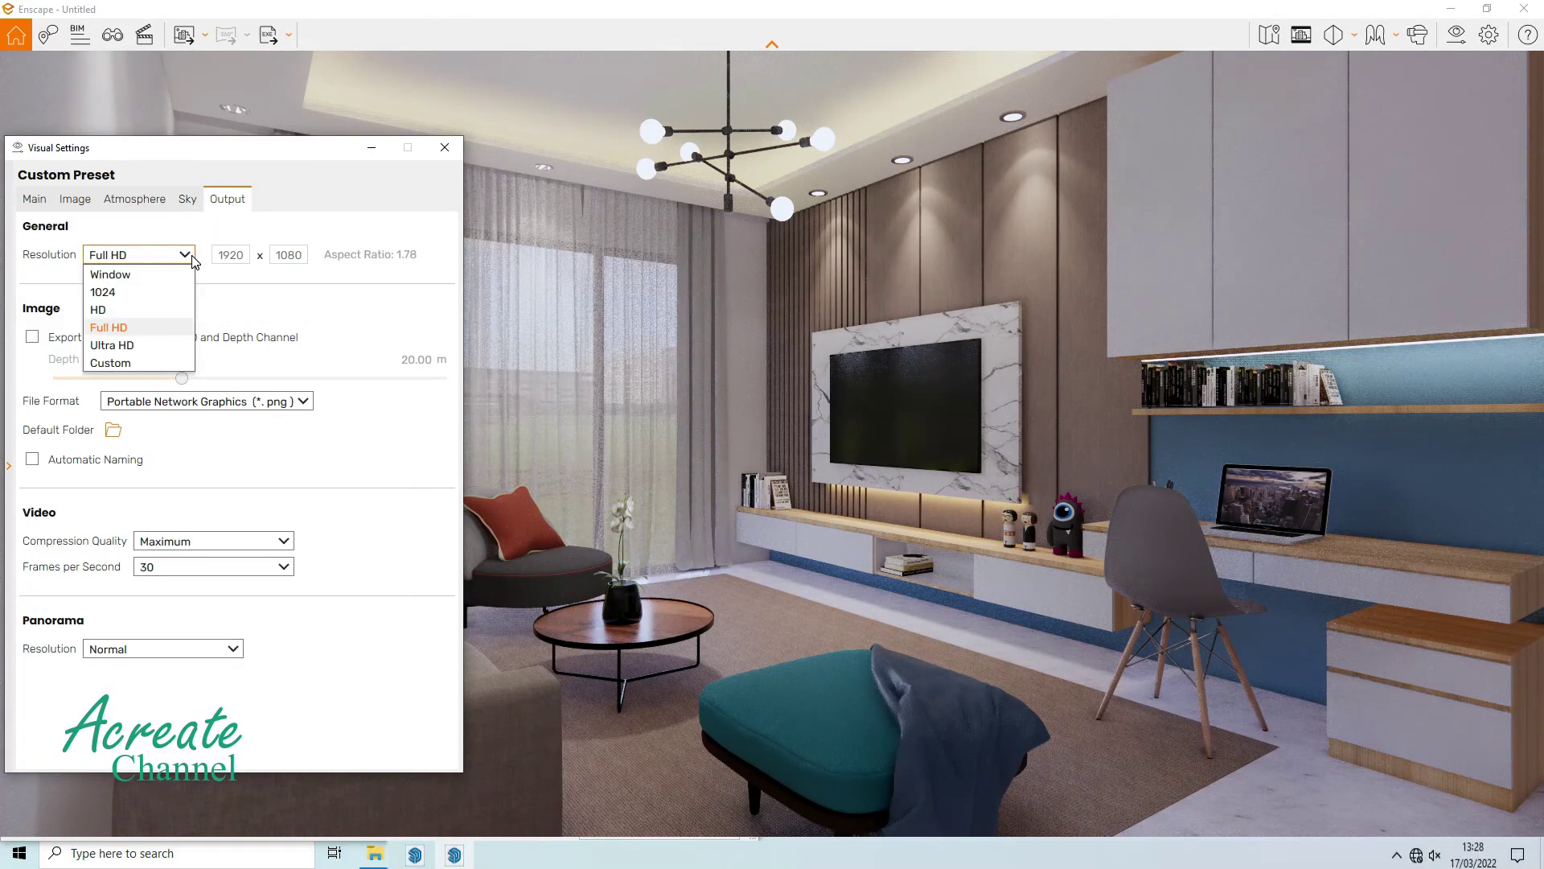
pyautogui.click(152, 345)
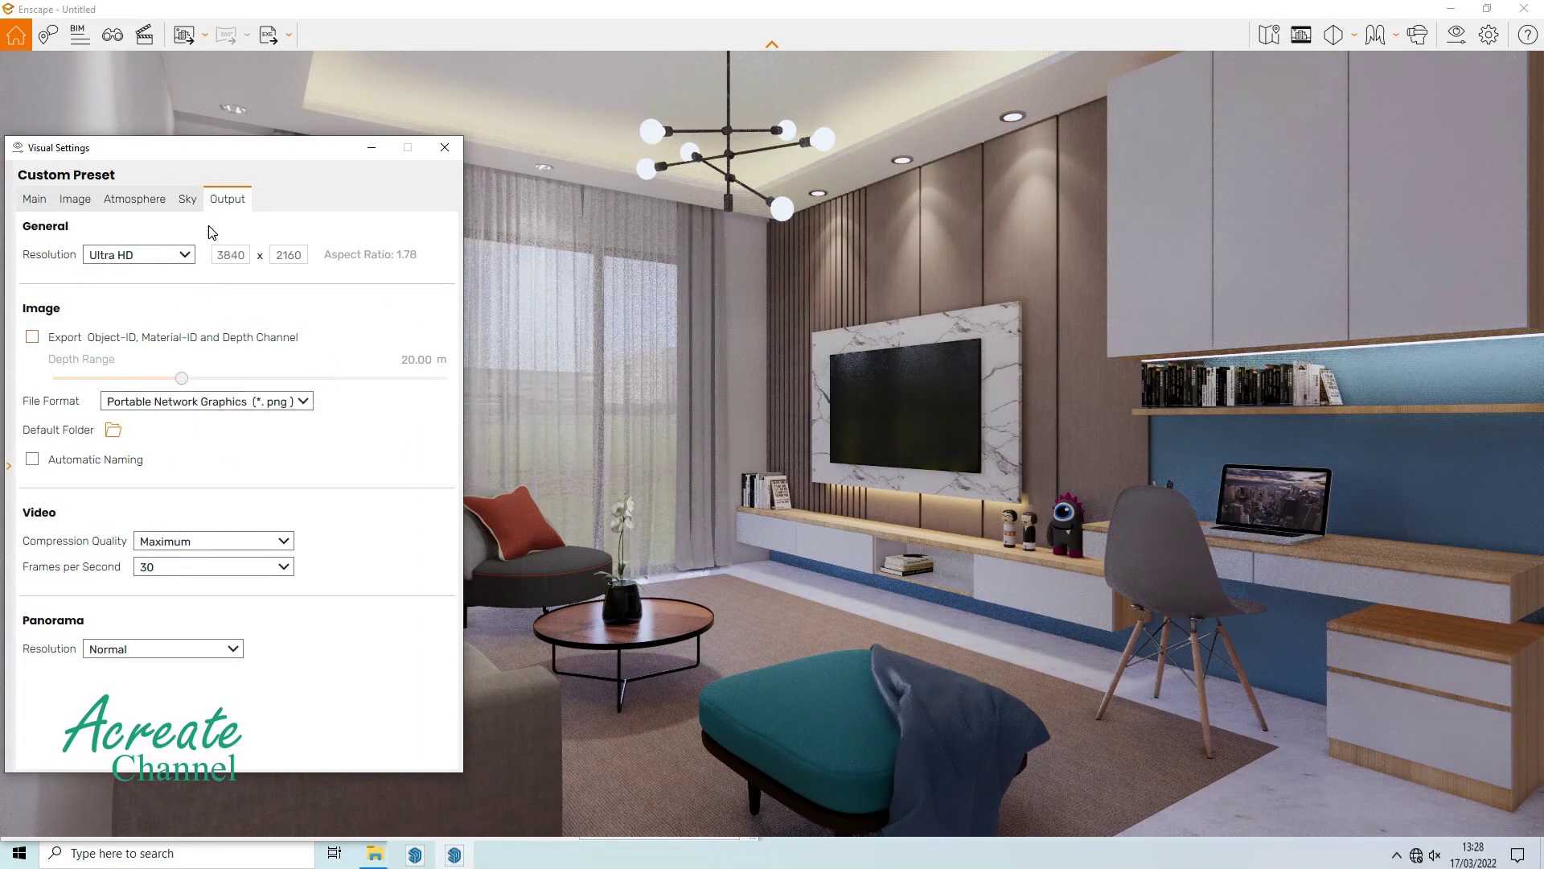
pyautogui.click(162, 206)
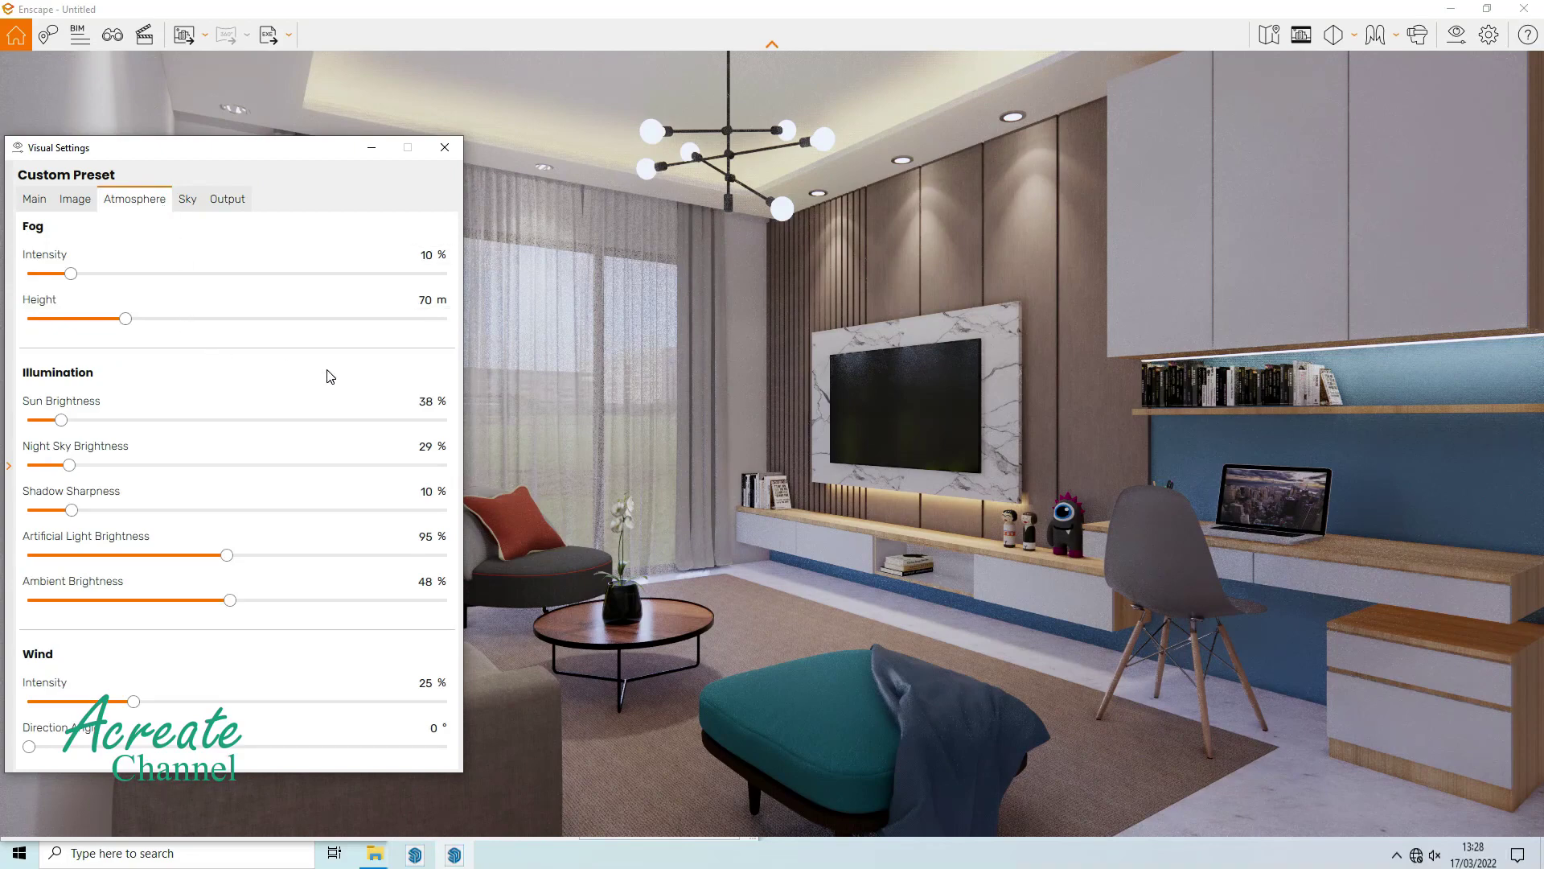
pyautogui.click(444, 149)
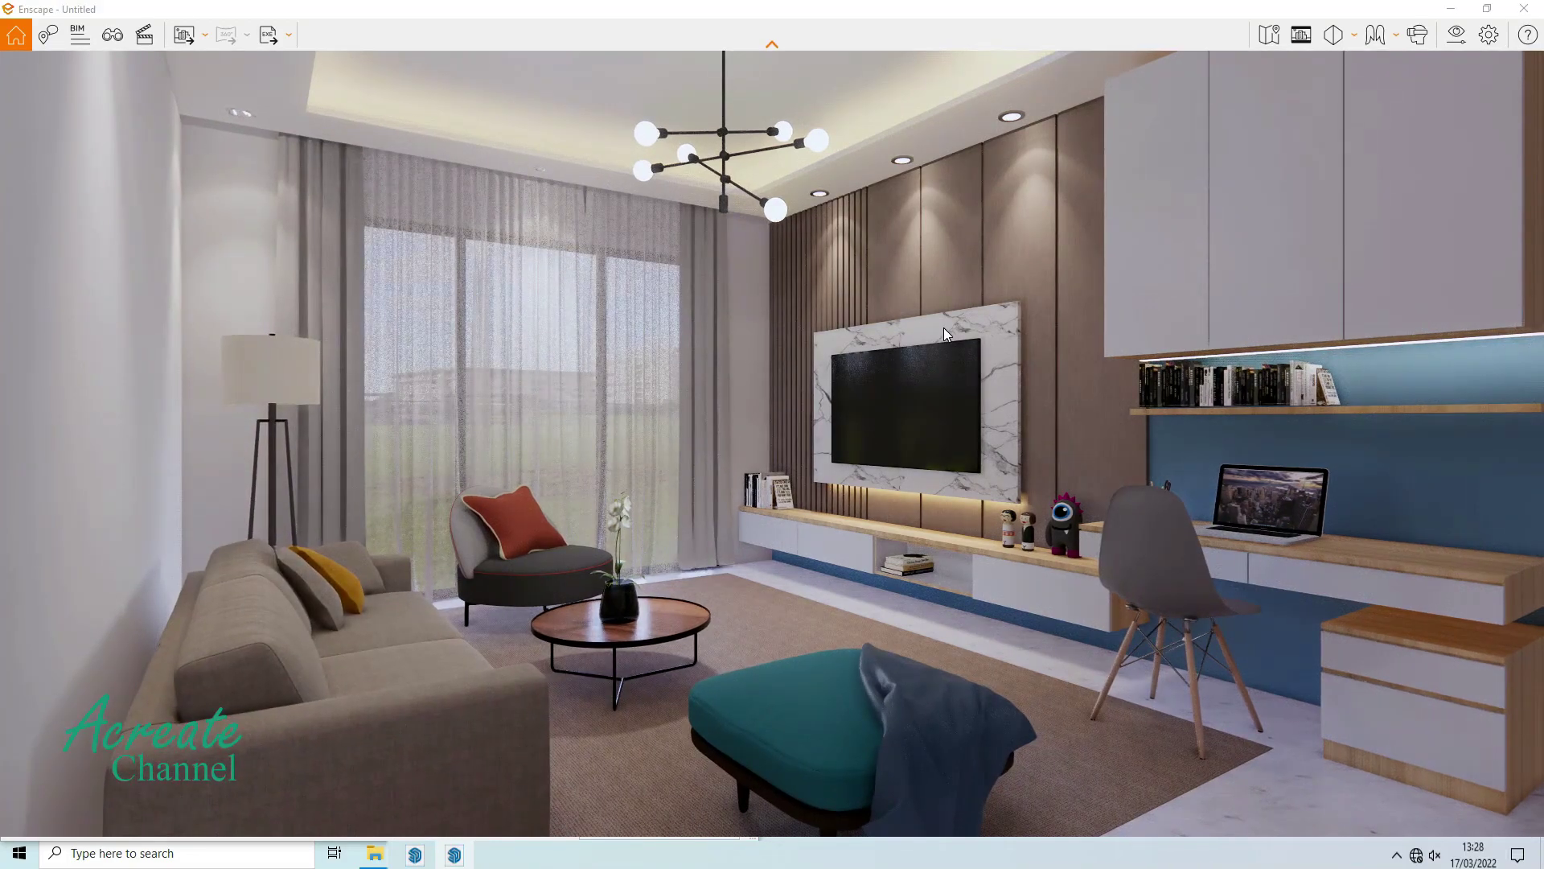
# Snap the render beside the model and sample the carpet's Carpet Loop Pattern material with Paint Bucket.
pyautogui.scroll(-1, 943, 326)
pyautogui.scroll(-1, 944, 327)
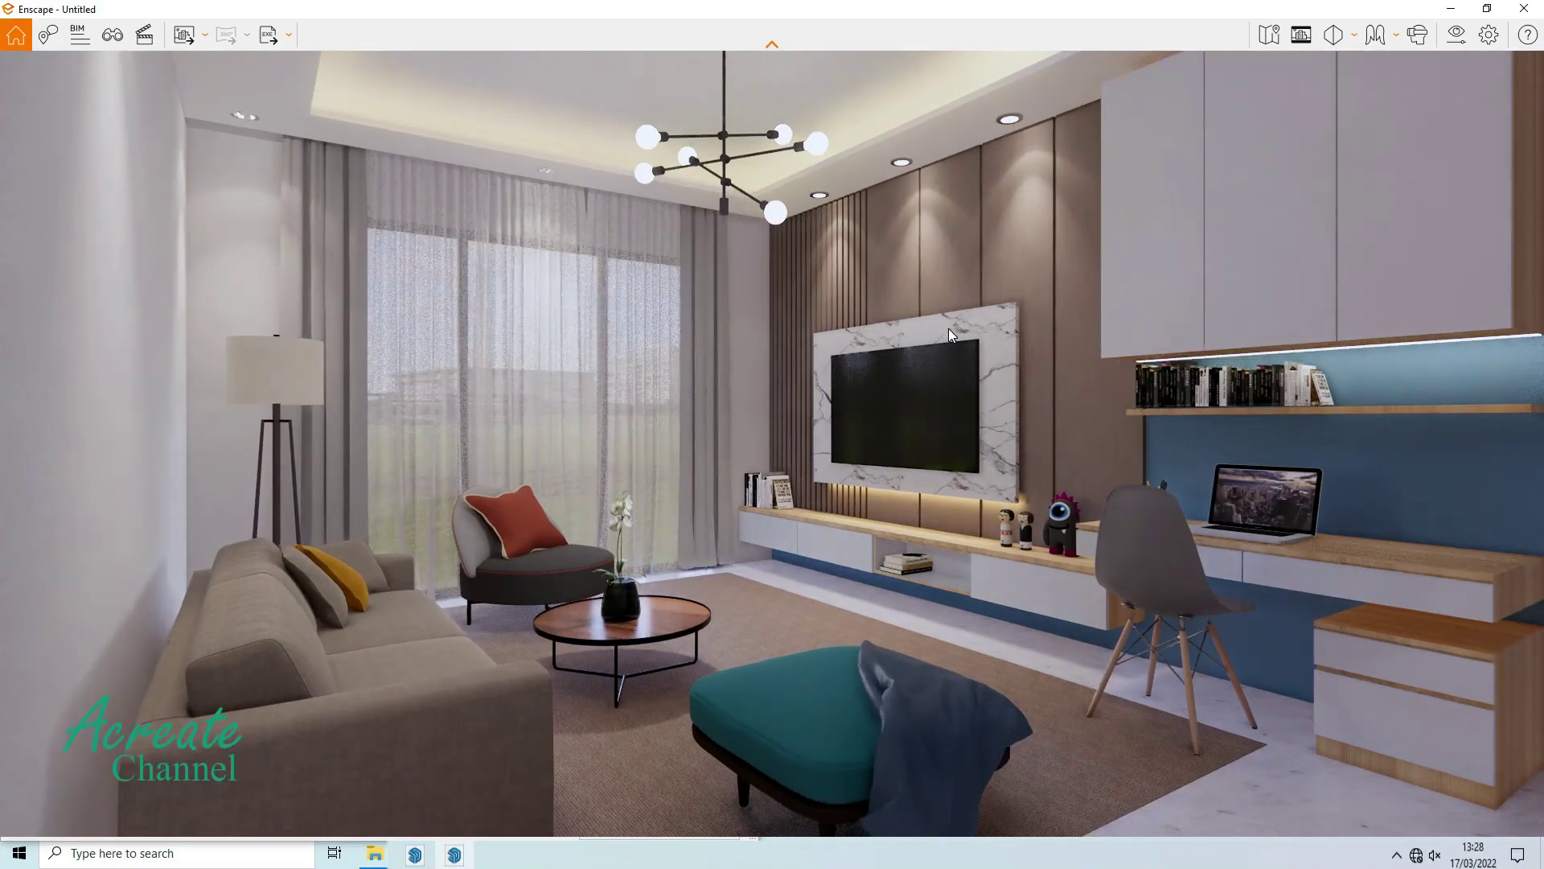
pyautogui.click(1488, 9)
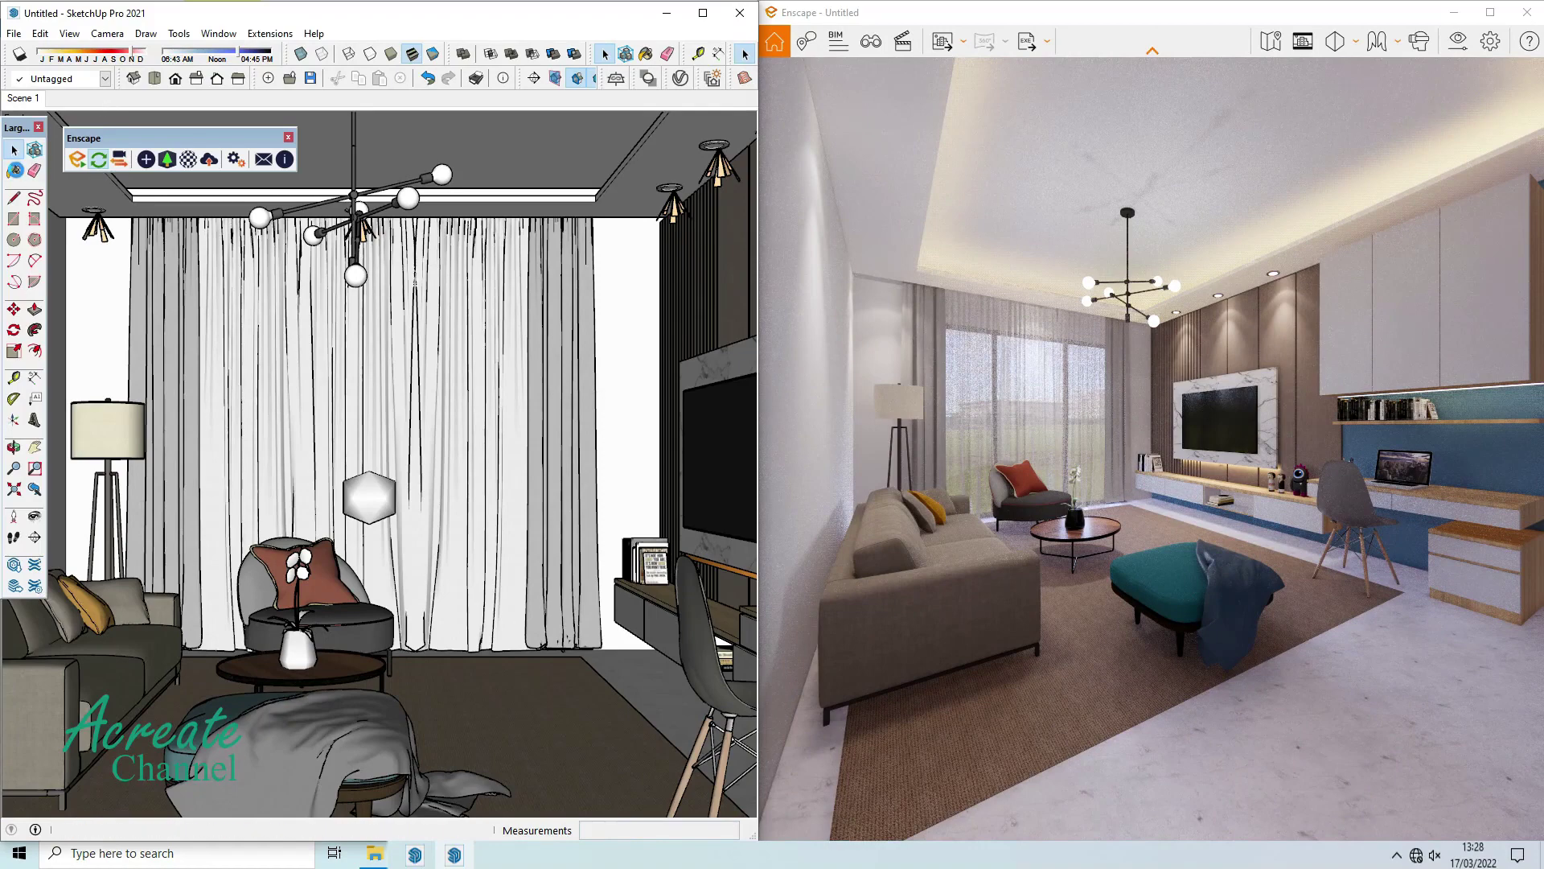
pyautogui.press('b')
pyautogui.keyDown('alt'); pyautogui.click(540, 708); pyautogui.keyUp('alt')
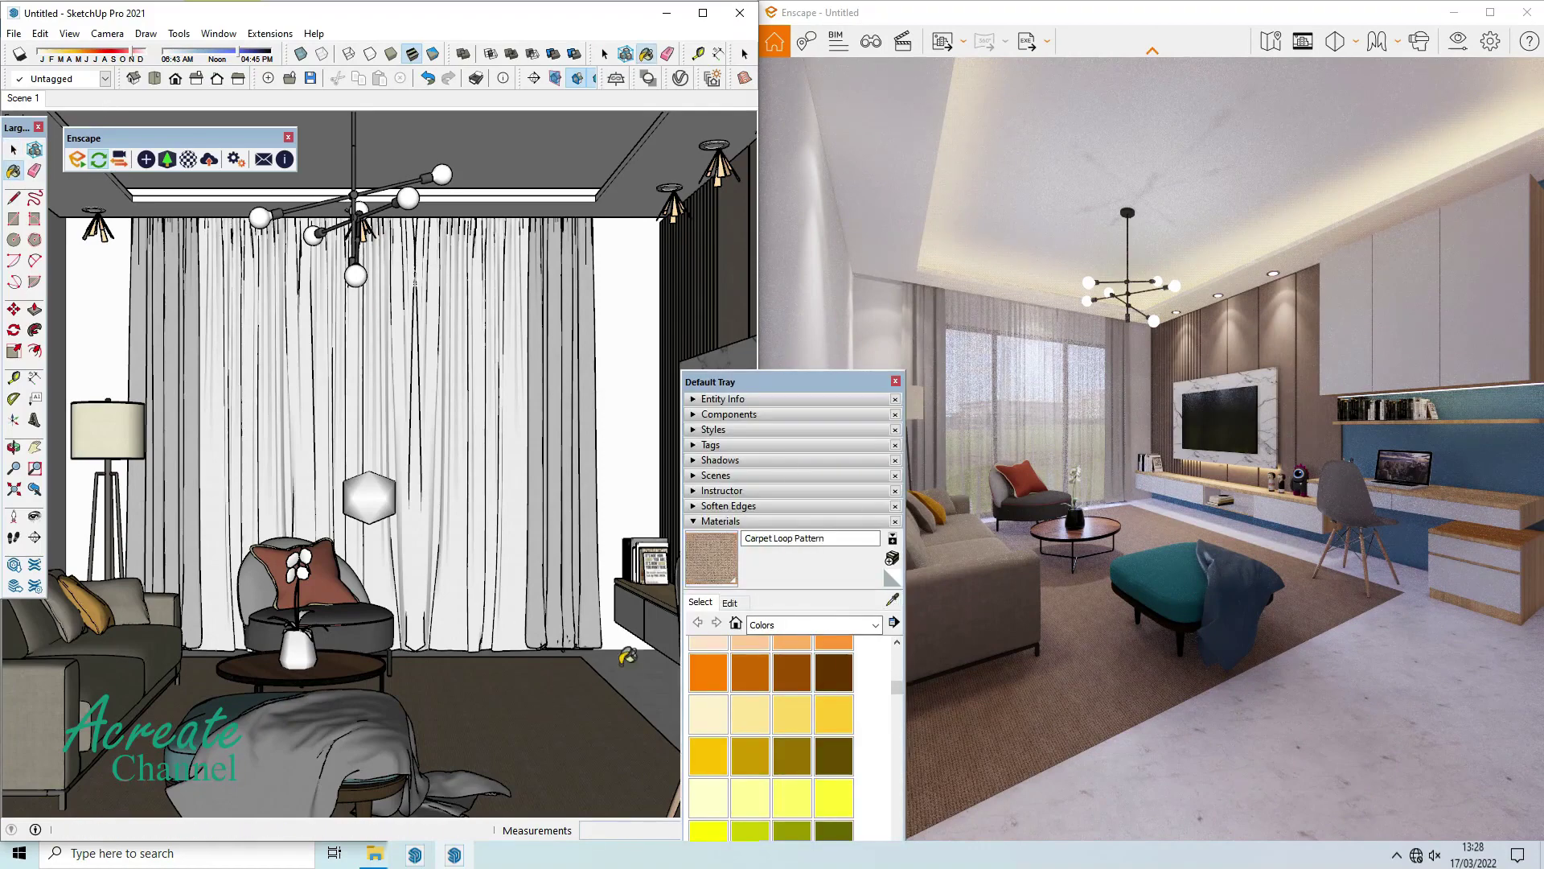
pyautogui.click(729, 603)
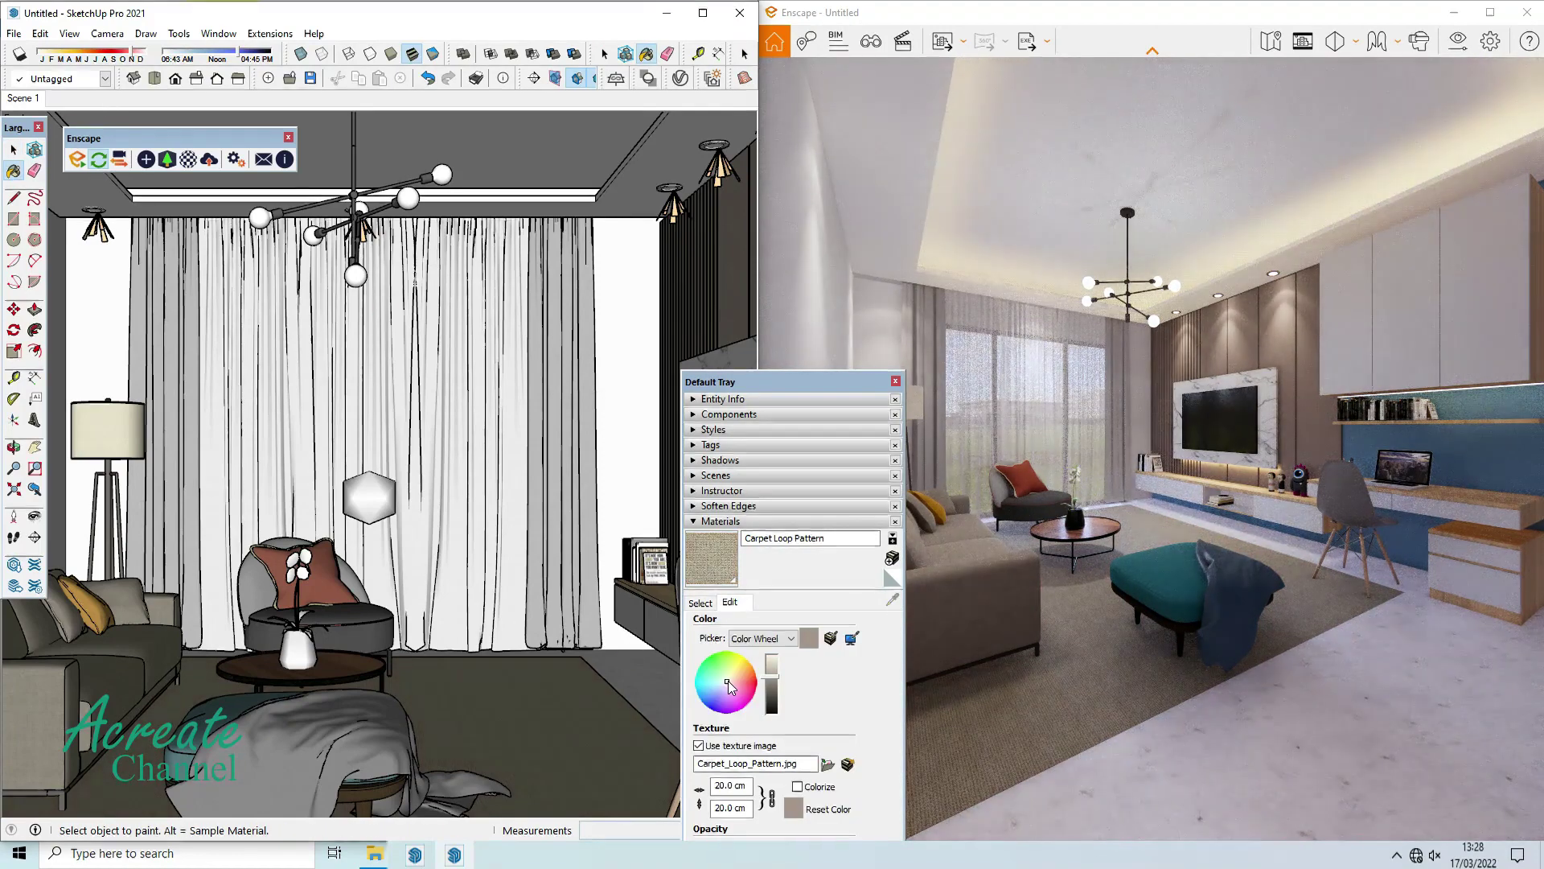
# Lower the render camera toward the ottoman and carpet, then return Enscape to full screen.
pyautogui.click(1151, 539)
pyautogui.scroll(3, 1152, 539)
pyautogui.moveTo(1151, 539); pyautogui.dragTo(1185, 522)
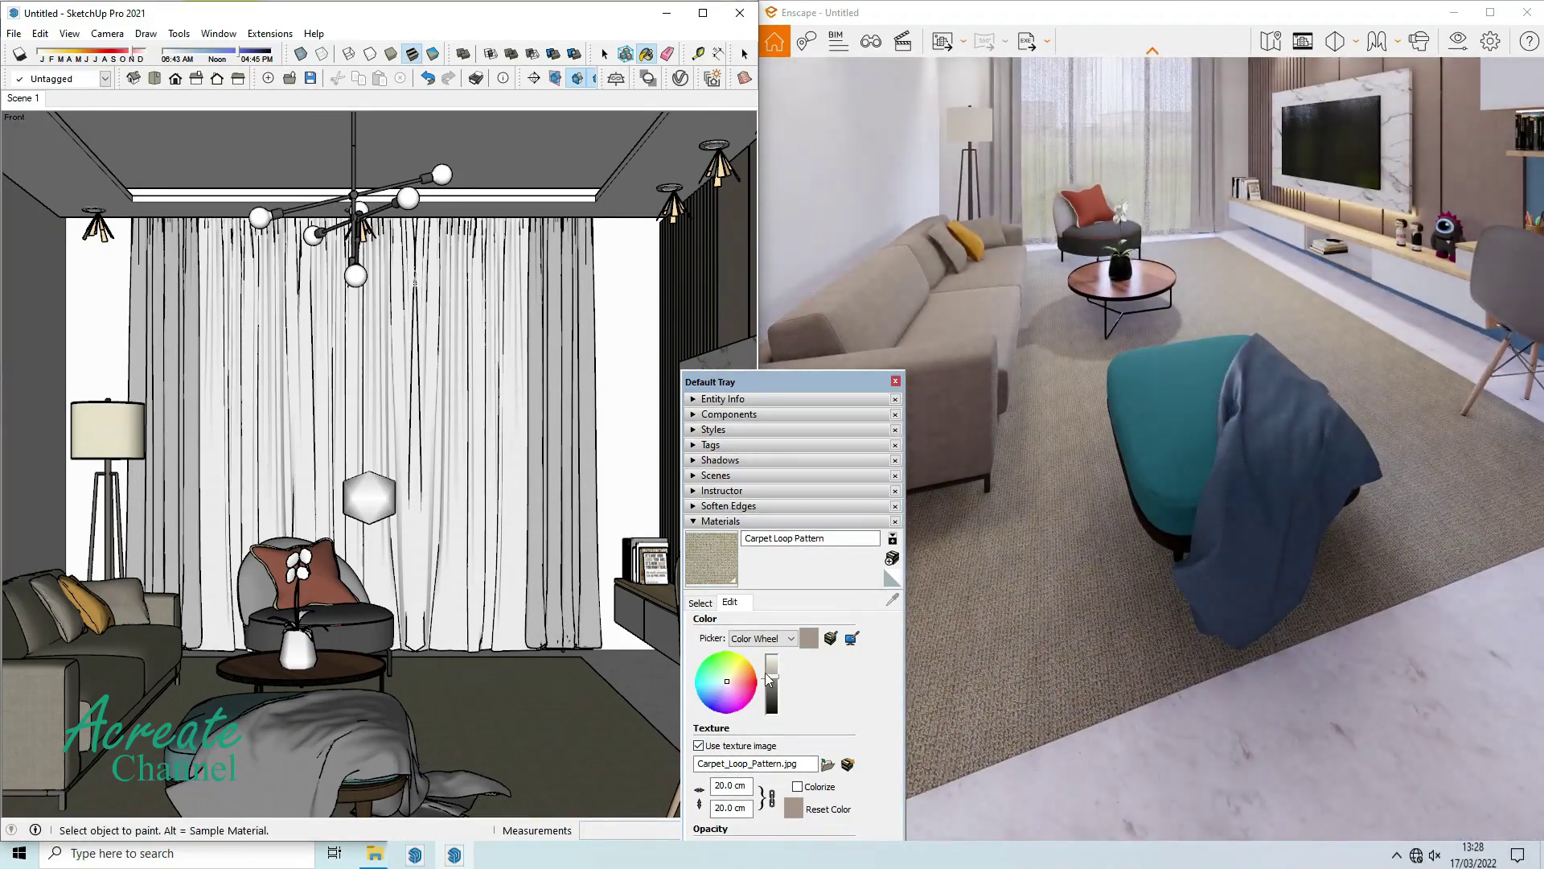
pyautogui.click(770, 677)
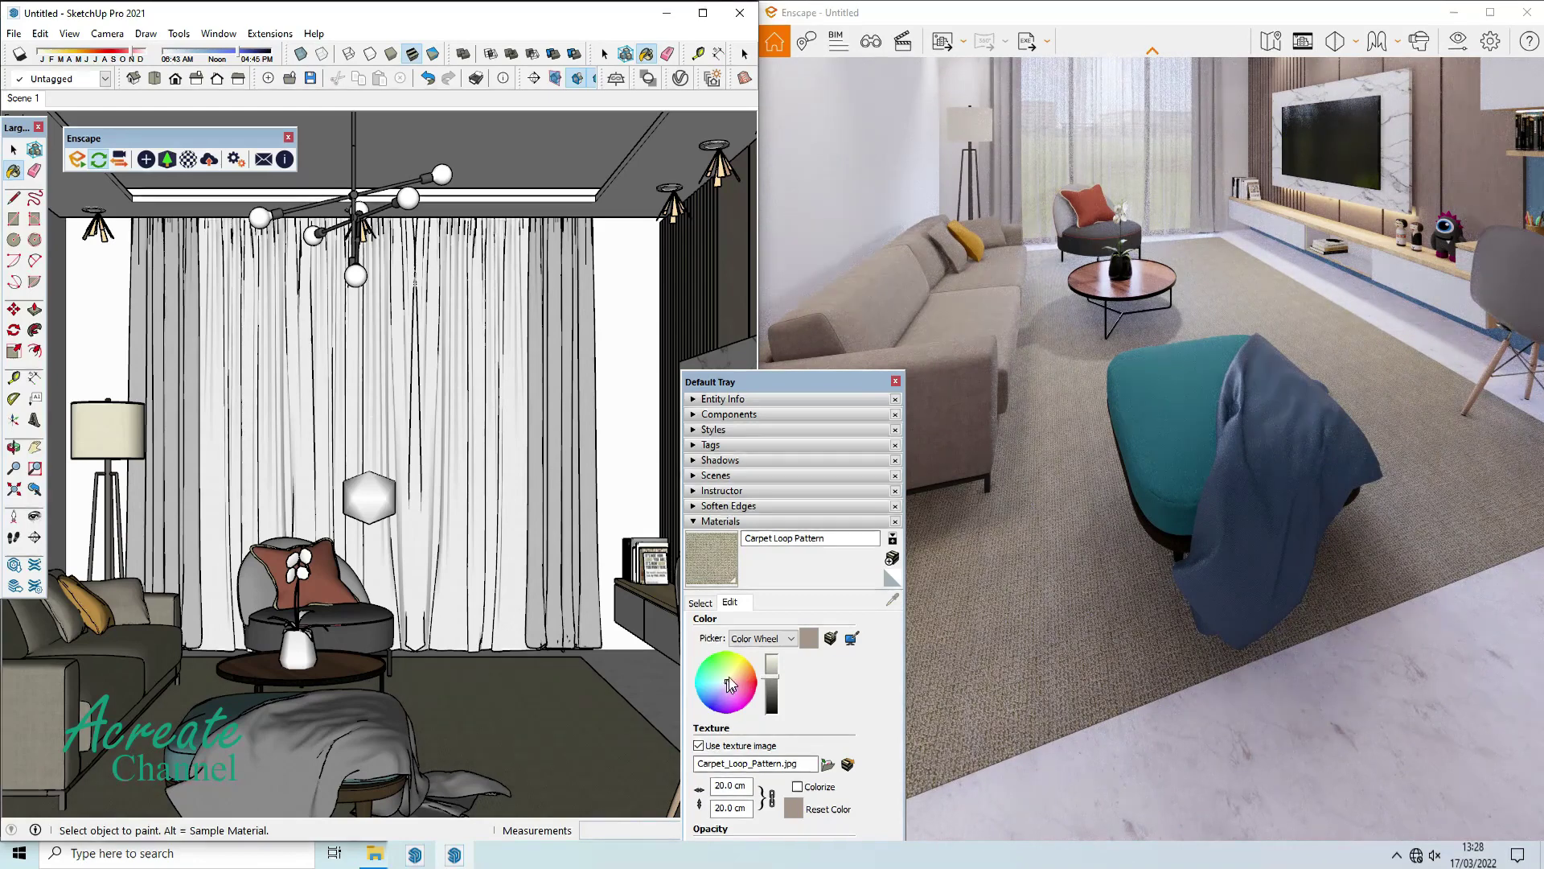
pyautogui.click(1491, 13)
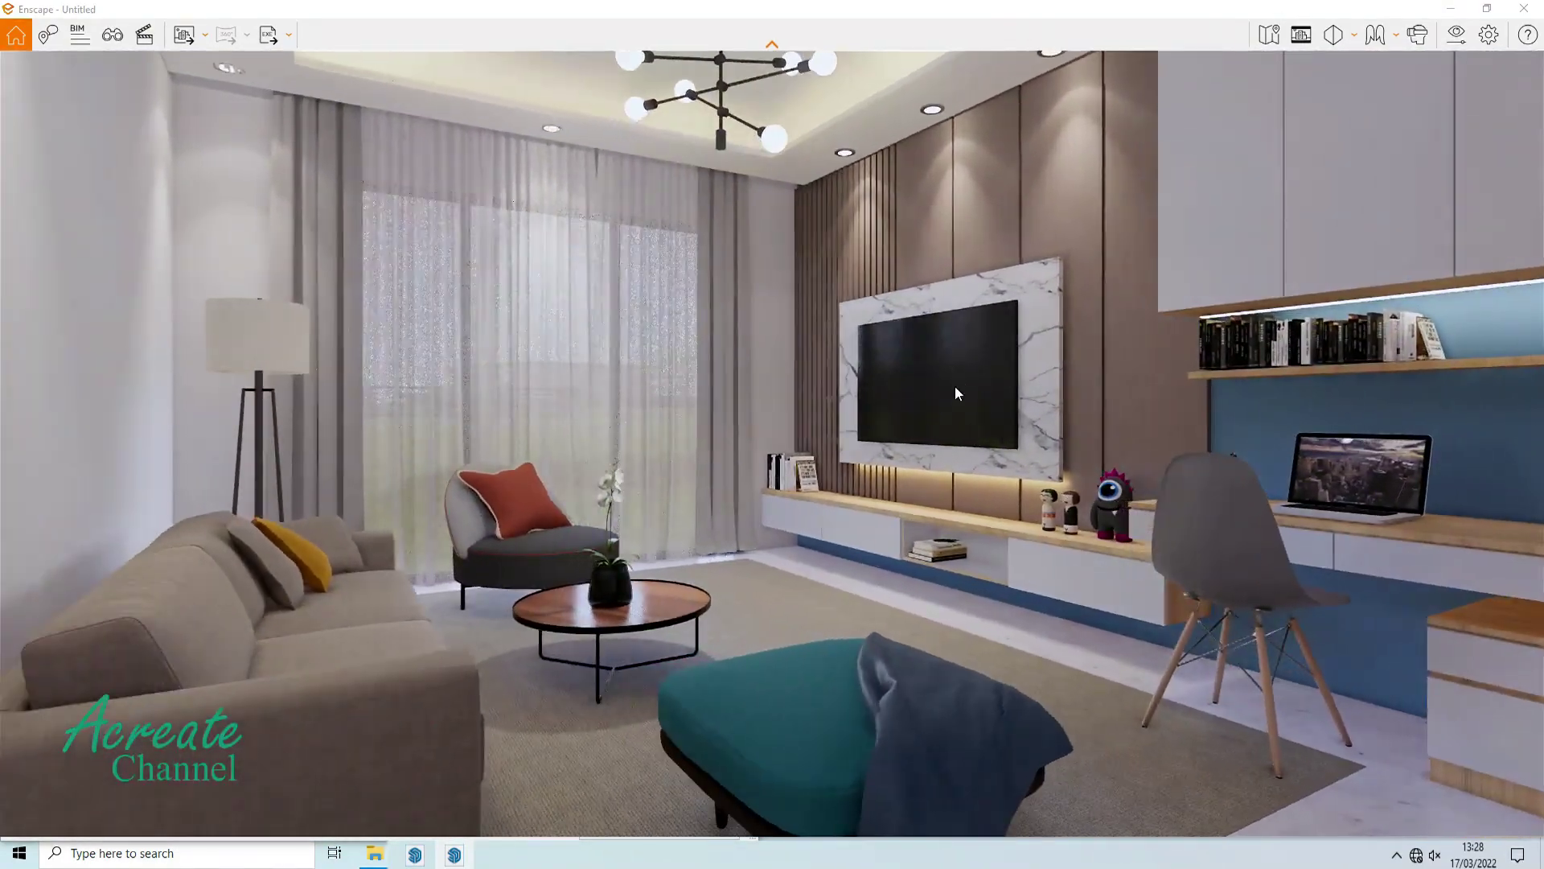
# In Visual Settings, test Perspective projection and revert to Two-Point.
pyautogui.click(1454, 35)
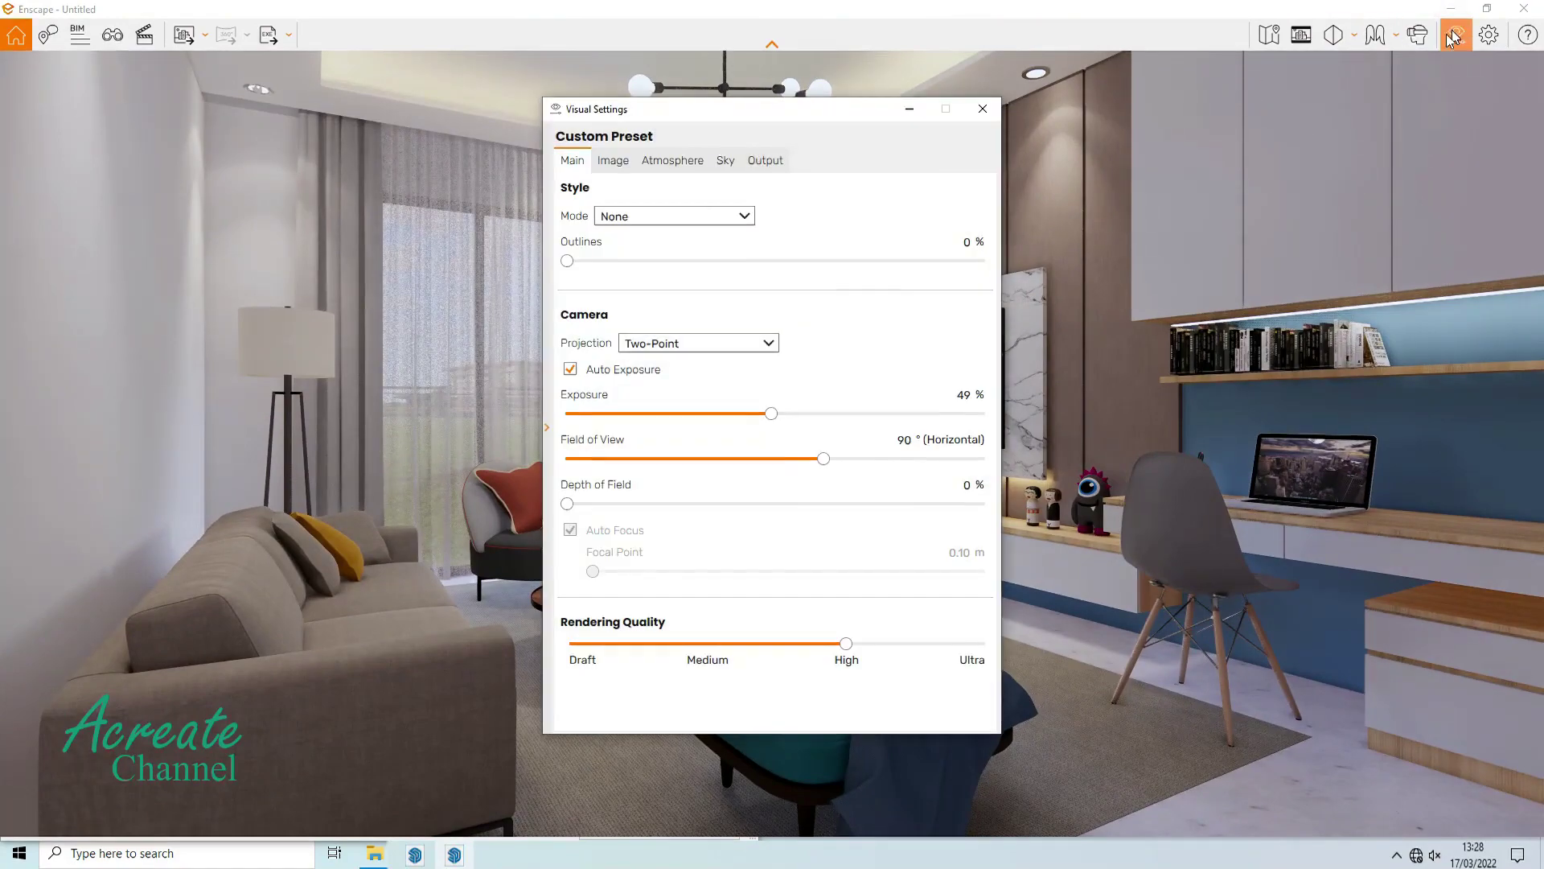
pyautogui.click(768, 343)
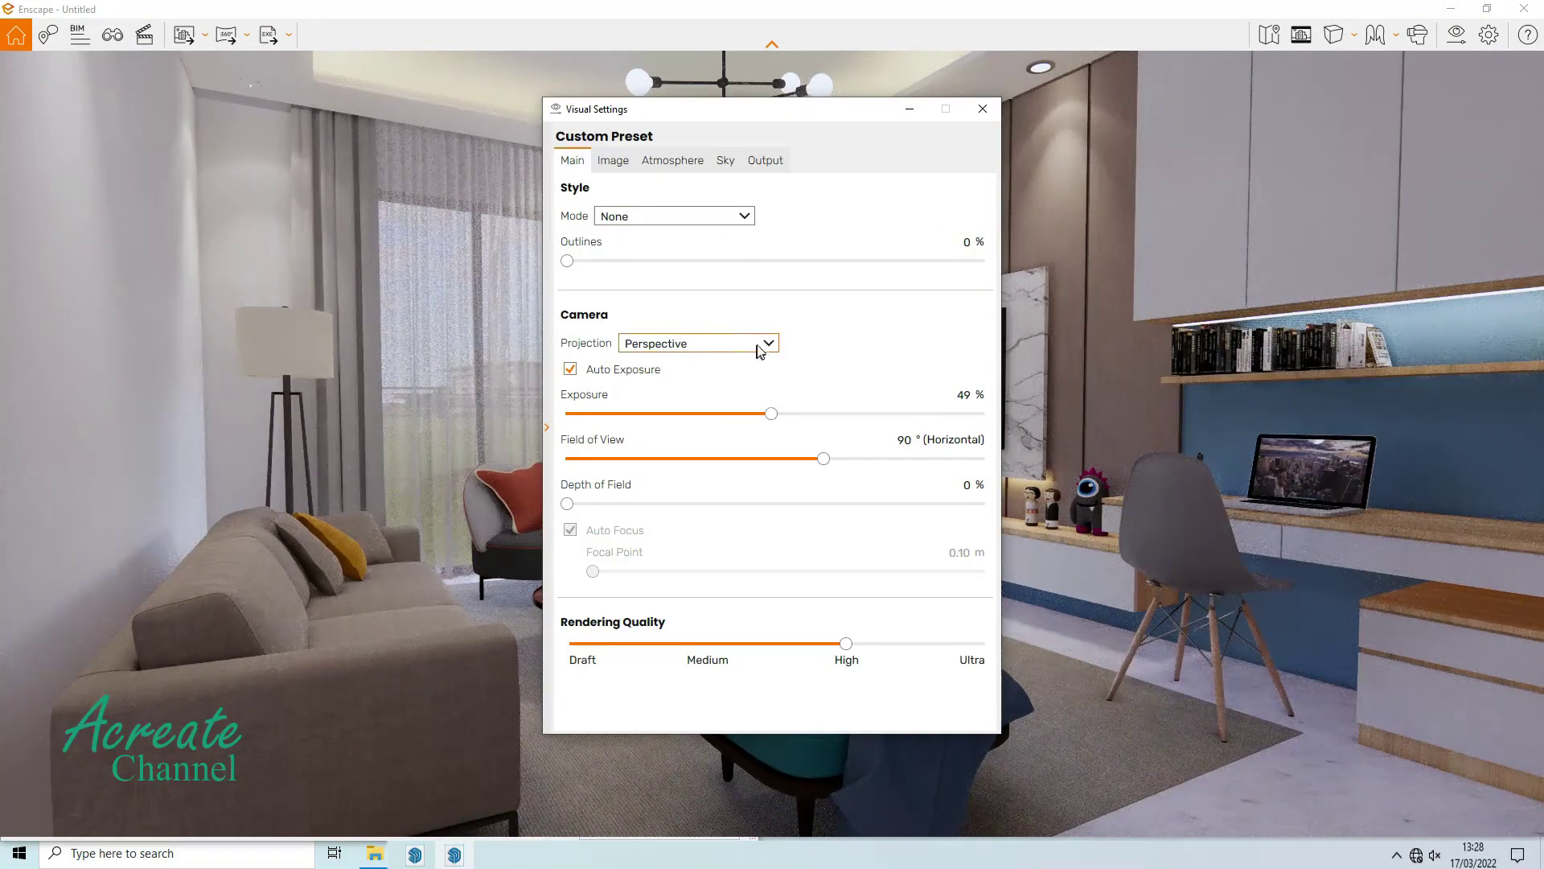
pyautogui.click(760, 350)
pyautogui.click(723, 383)
pyautogui.moveTo(855, 115); pyautogui.dragTo(458, 123)
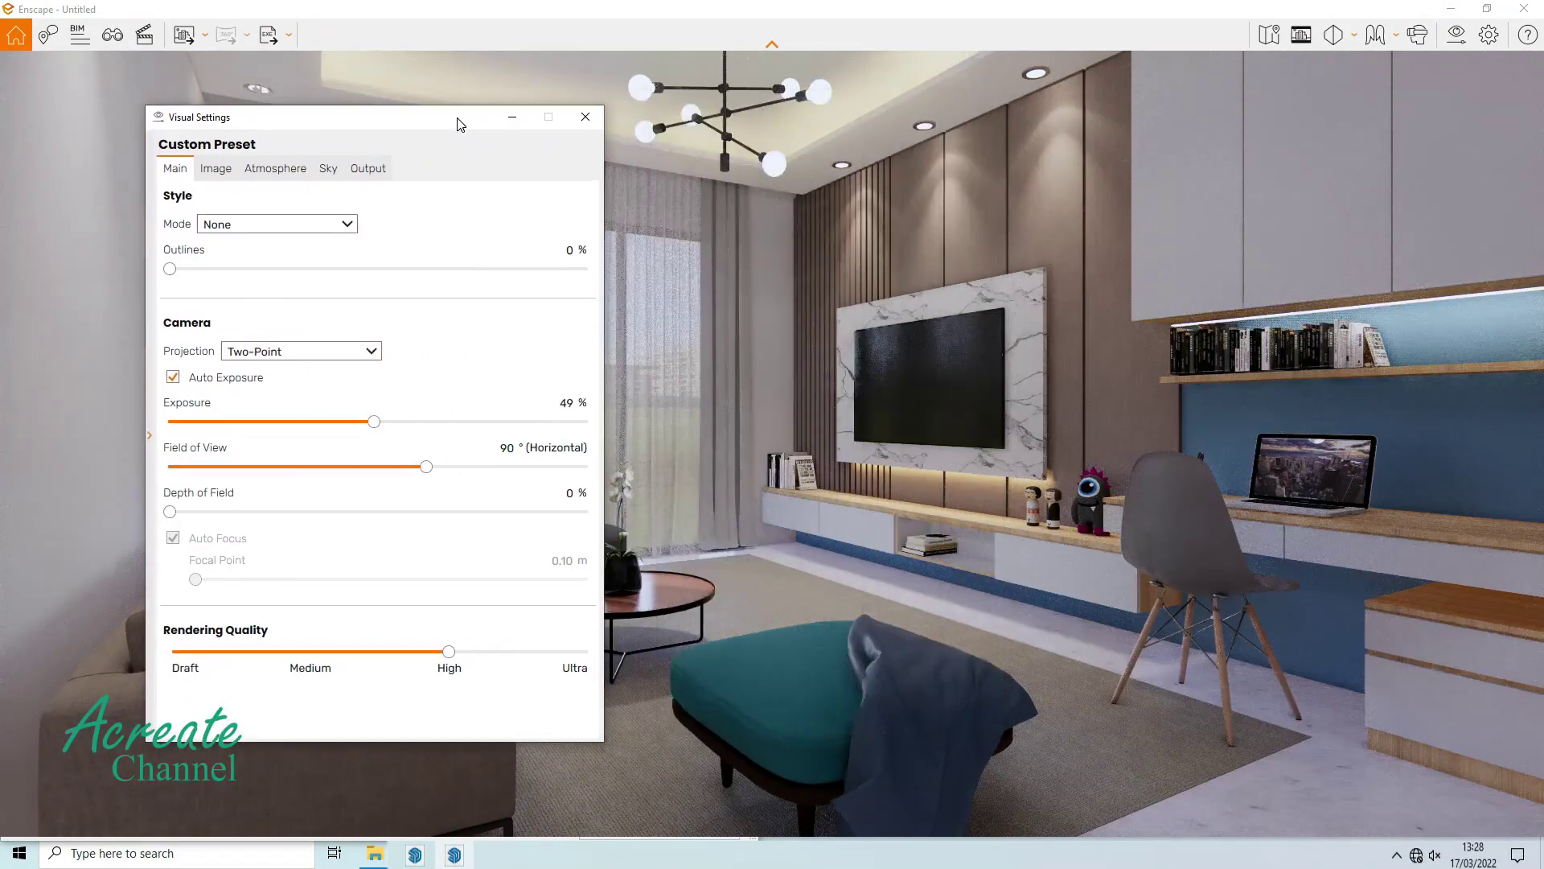
# Raise exposure to 54% and lower artificial light brightness to 80%, then close the settings.
pyautogui.moveTo(372, 422); pyautogui.dragTo(387, 422)
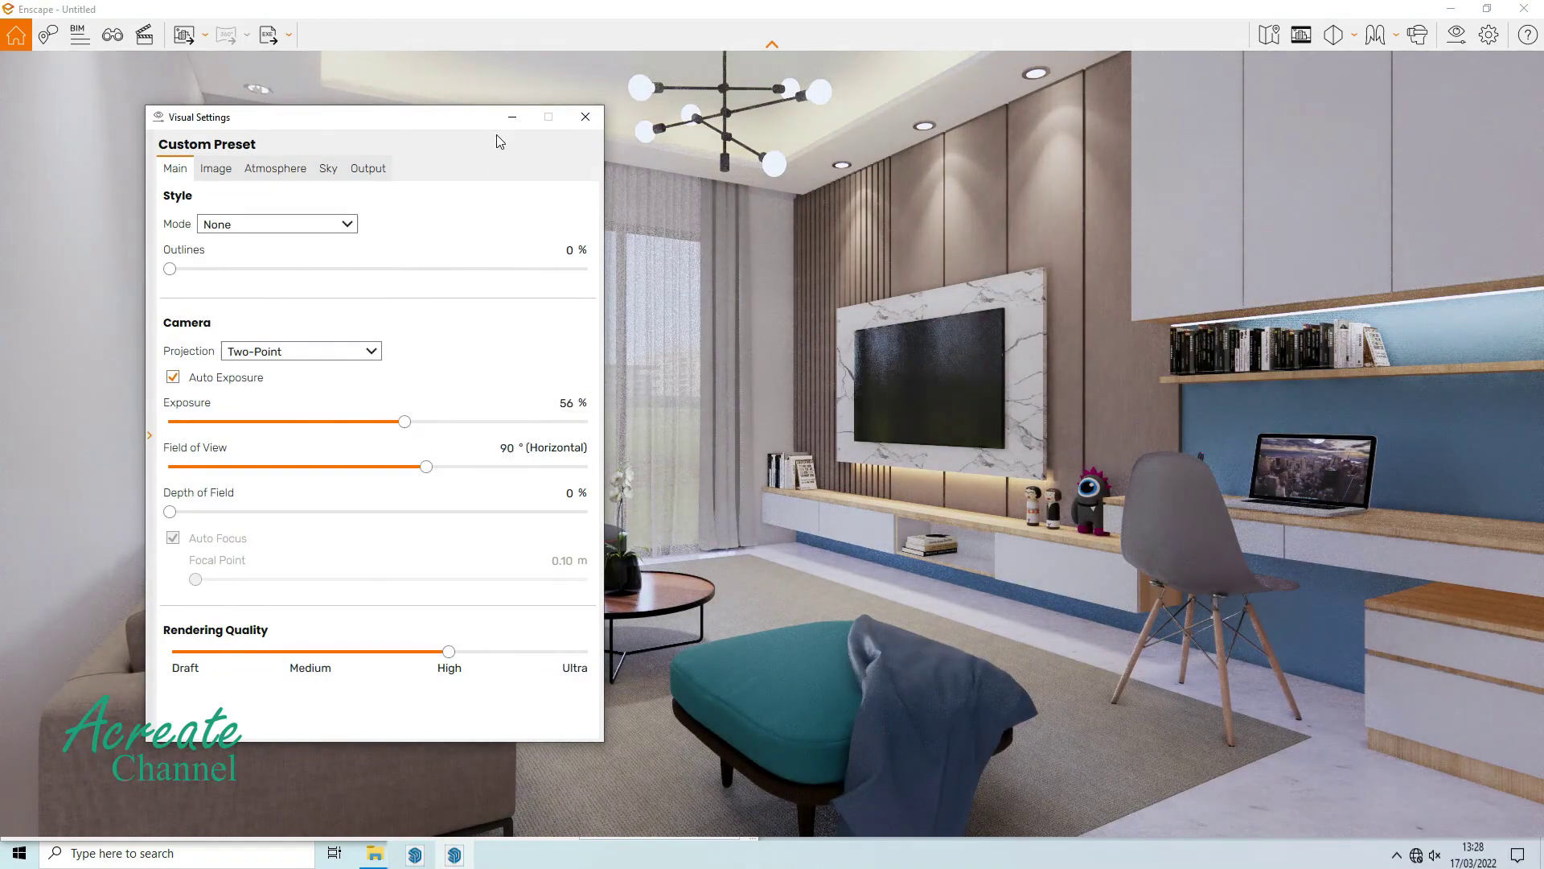
pyautogui.click(275, 169)
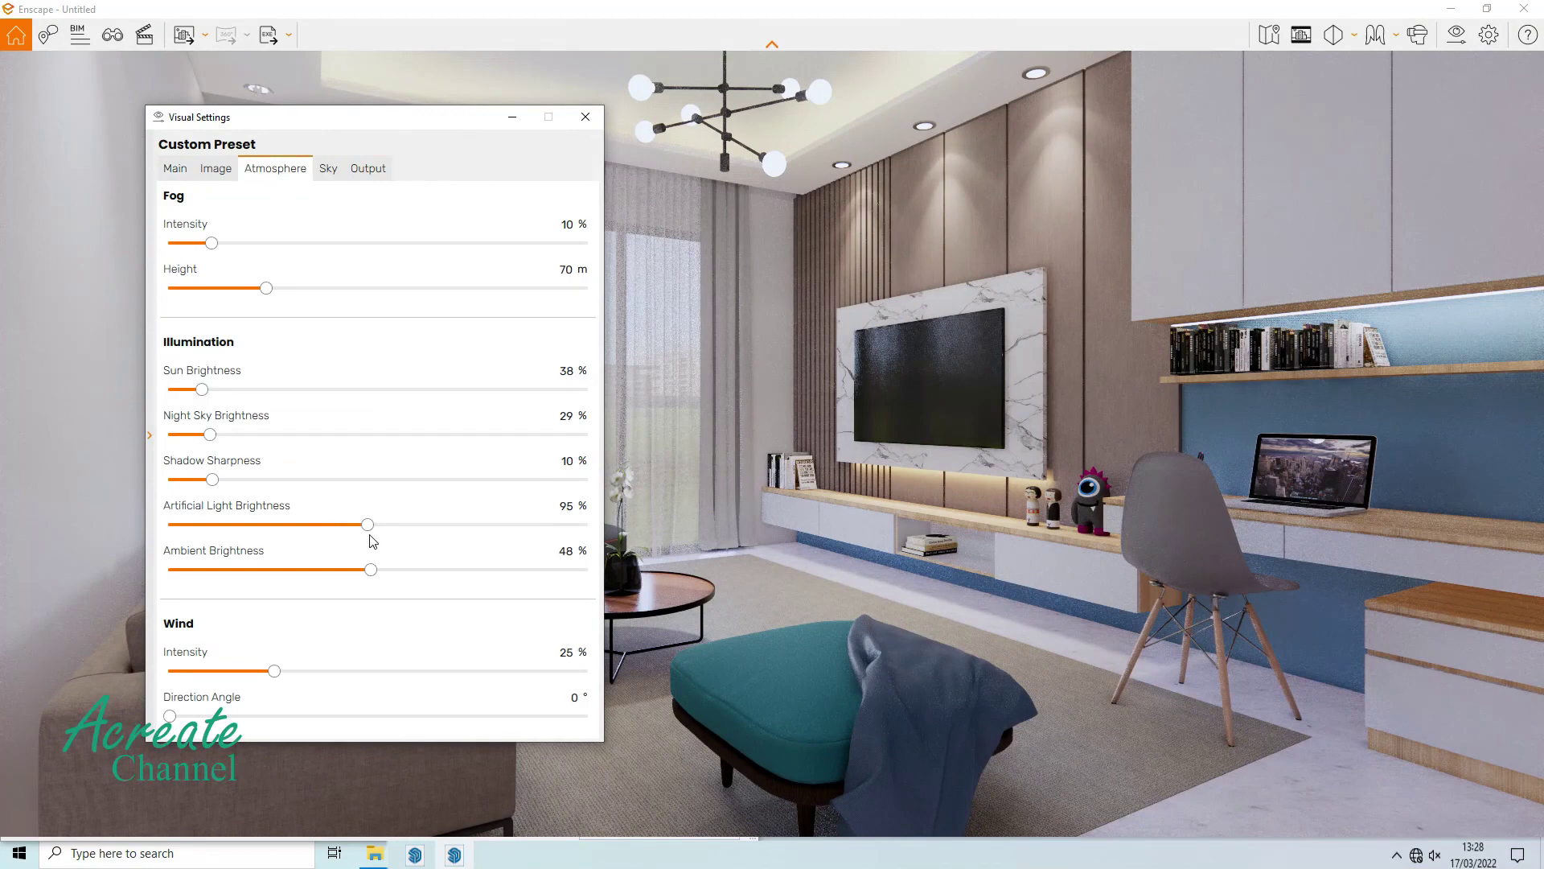
pyautogui.moveTo(367, 525); pyautogui.dragTo(336, 524)
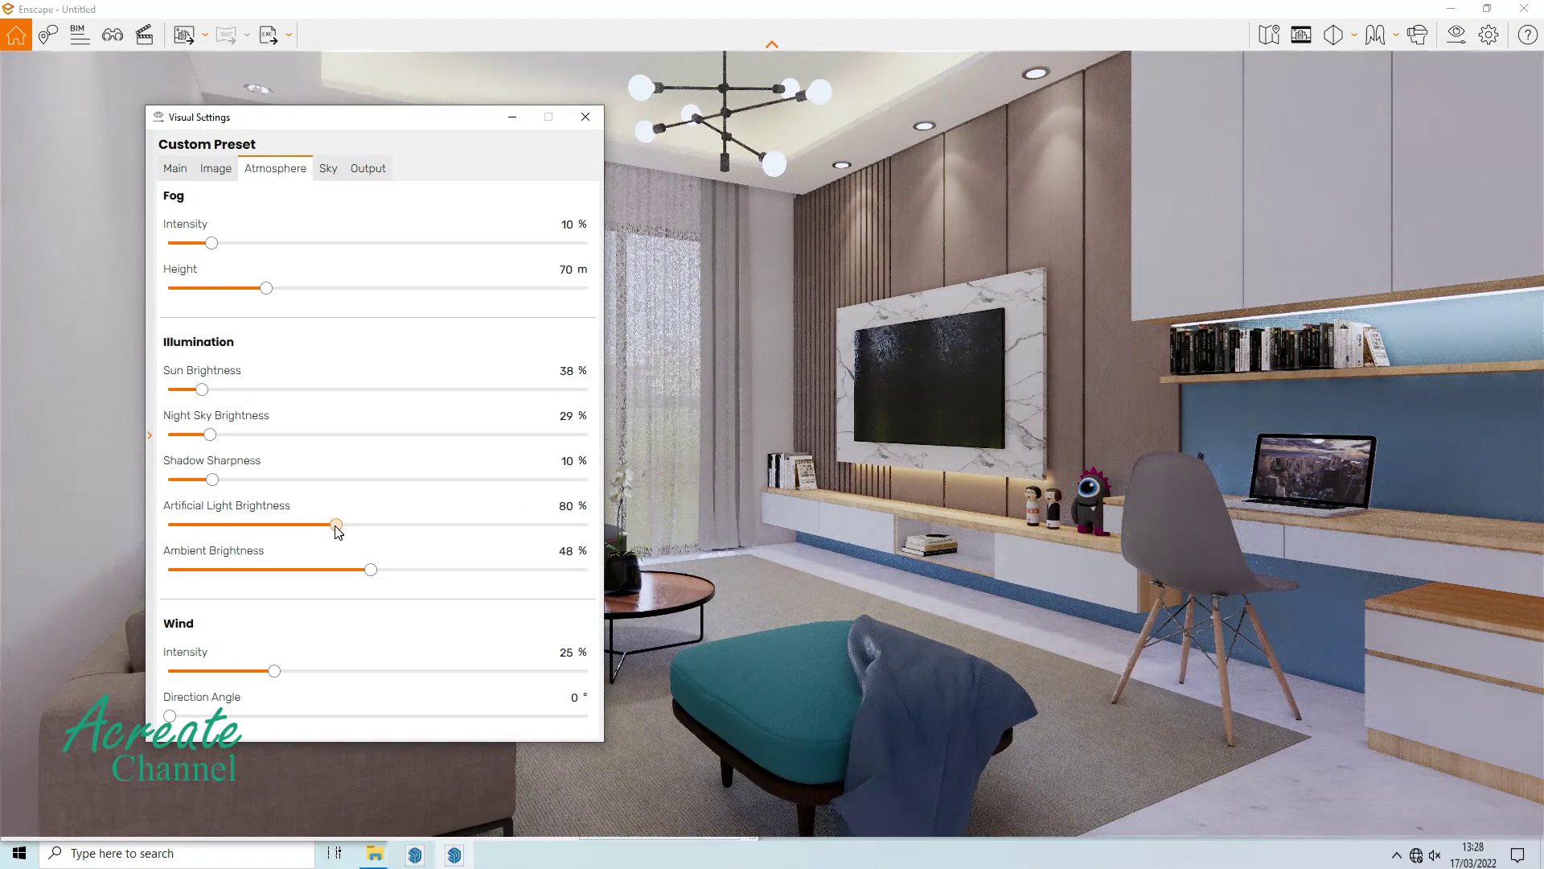
pyautogui.click(175, 168)
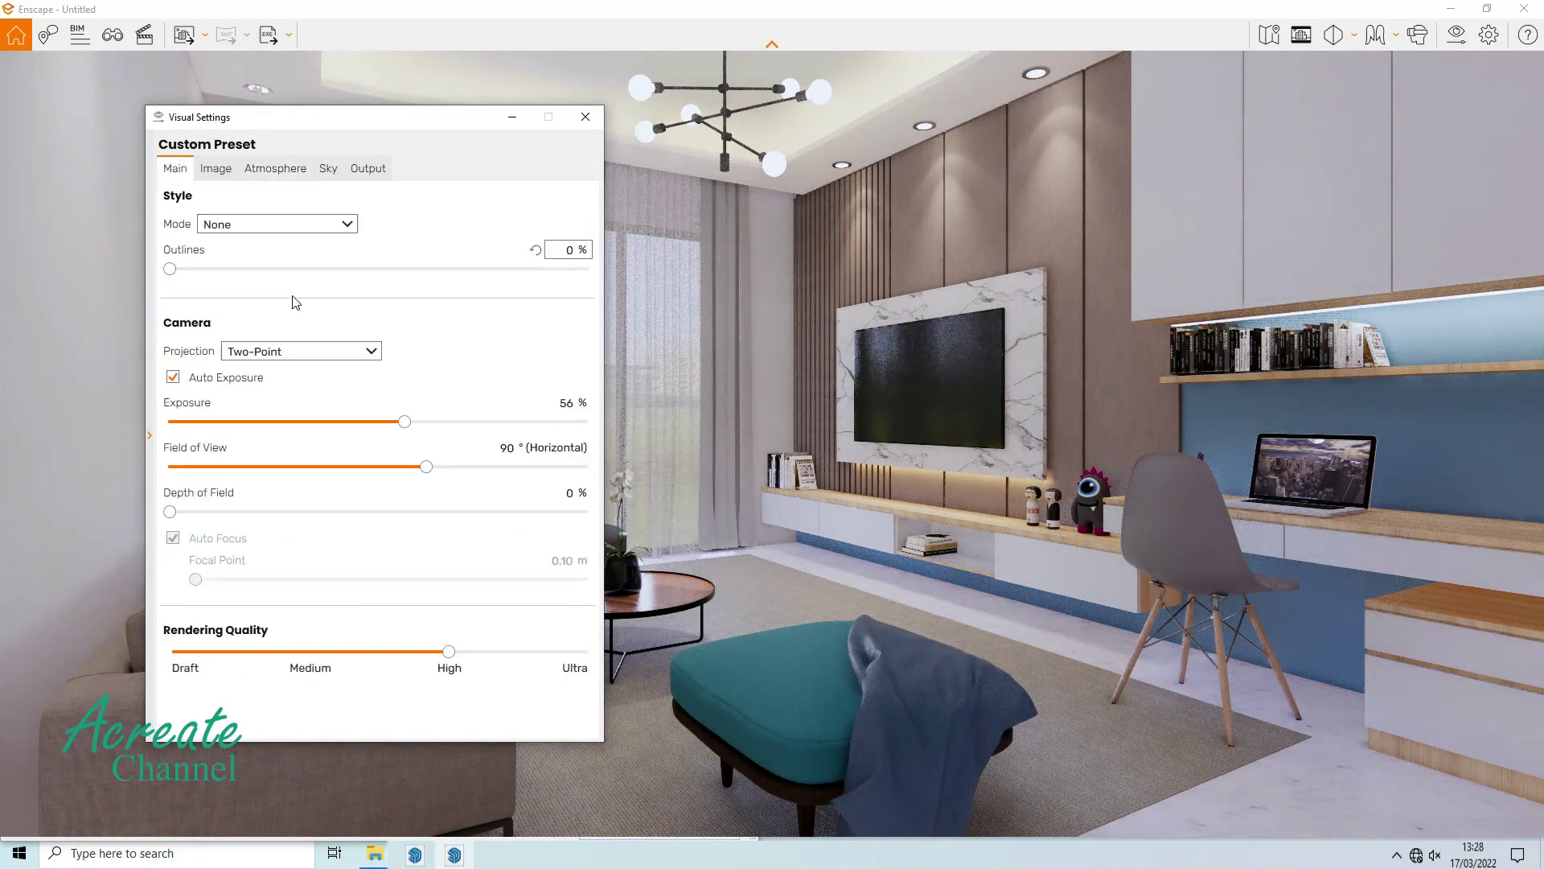
pyautogui.click(584, 118)
pyautogui.press('a')
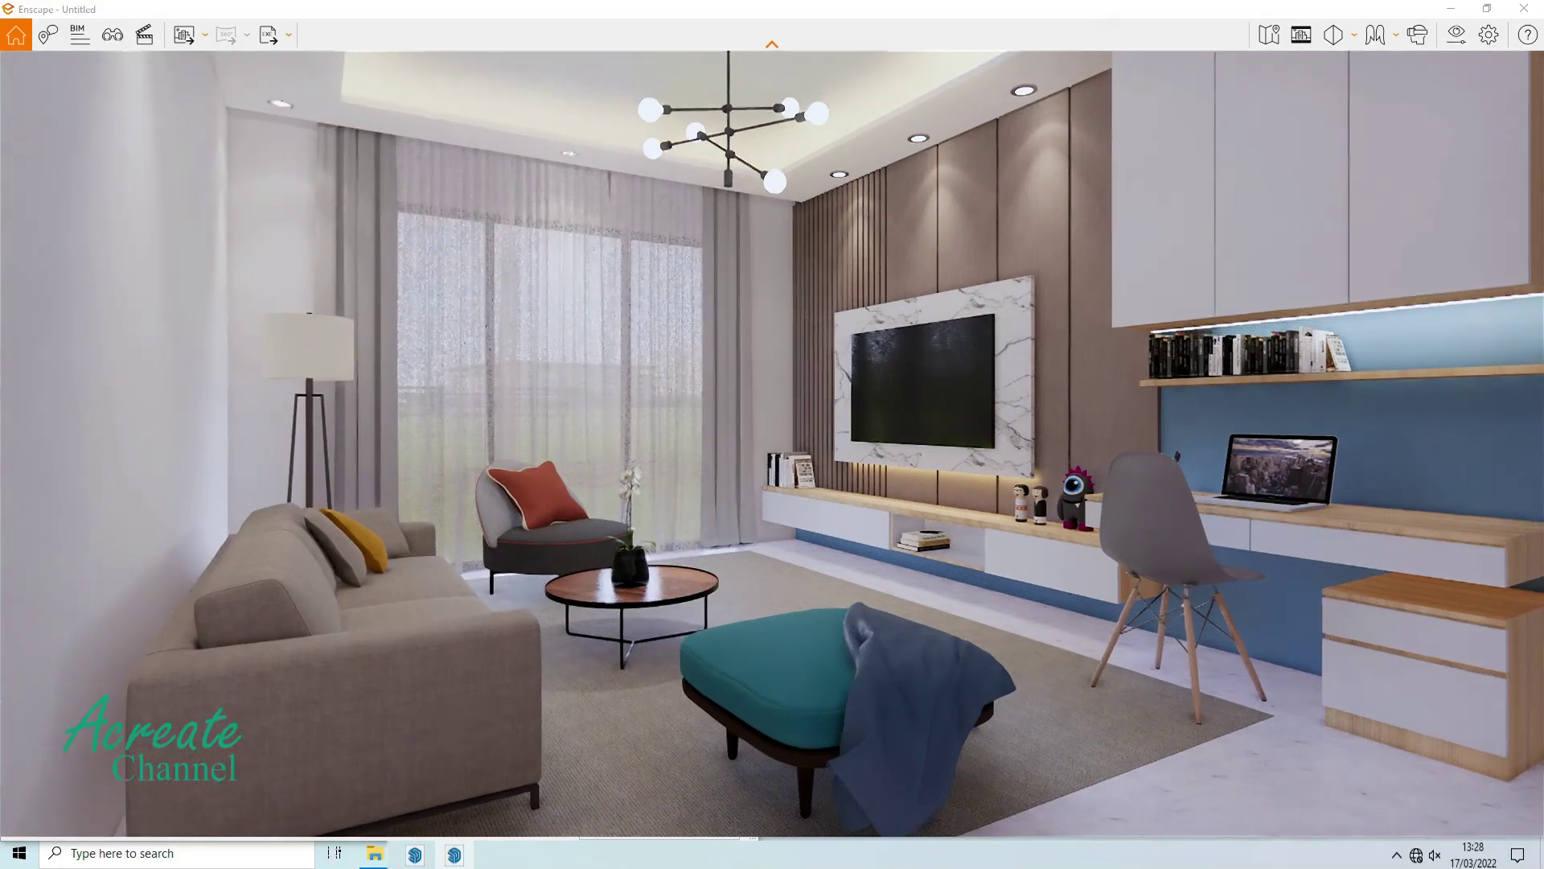
# Step the camera back and save the view as PNG screenshot 'Living room' in Pictures.
pyautogui.press('s')
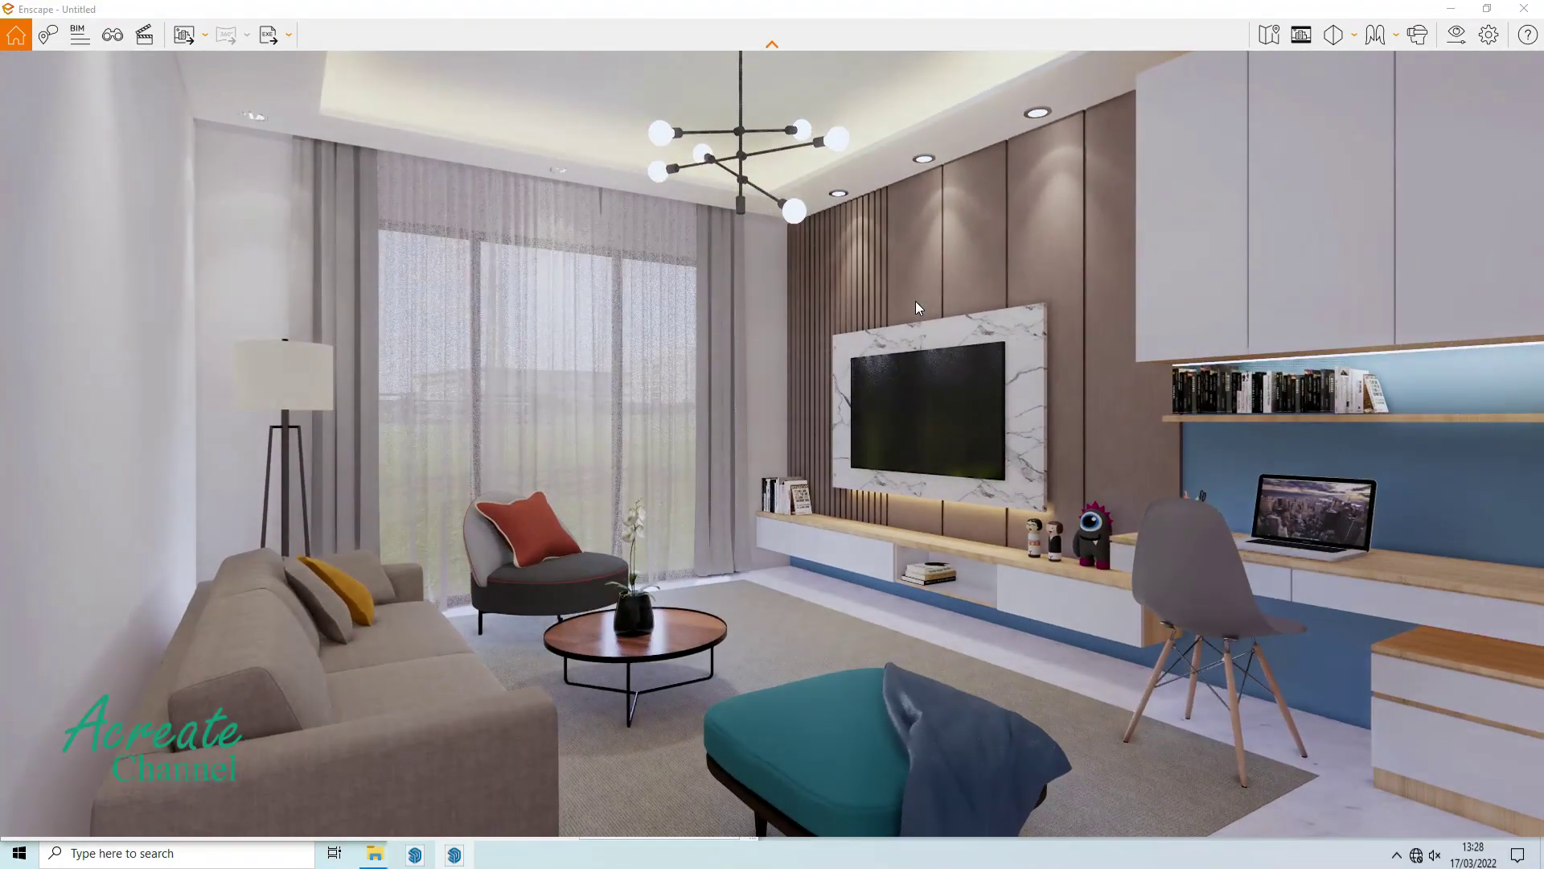
pyautogui.press('s')
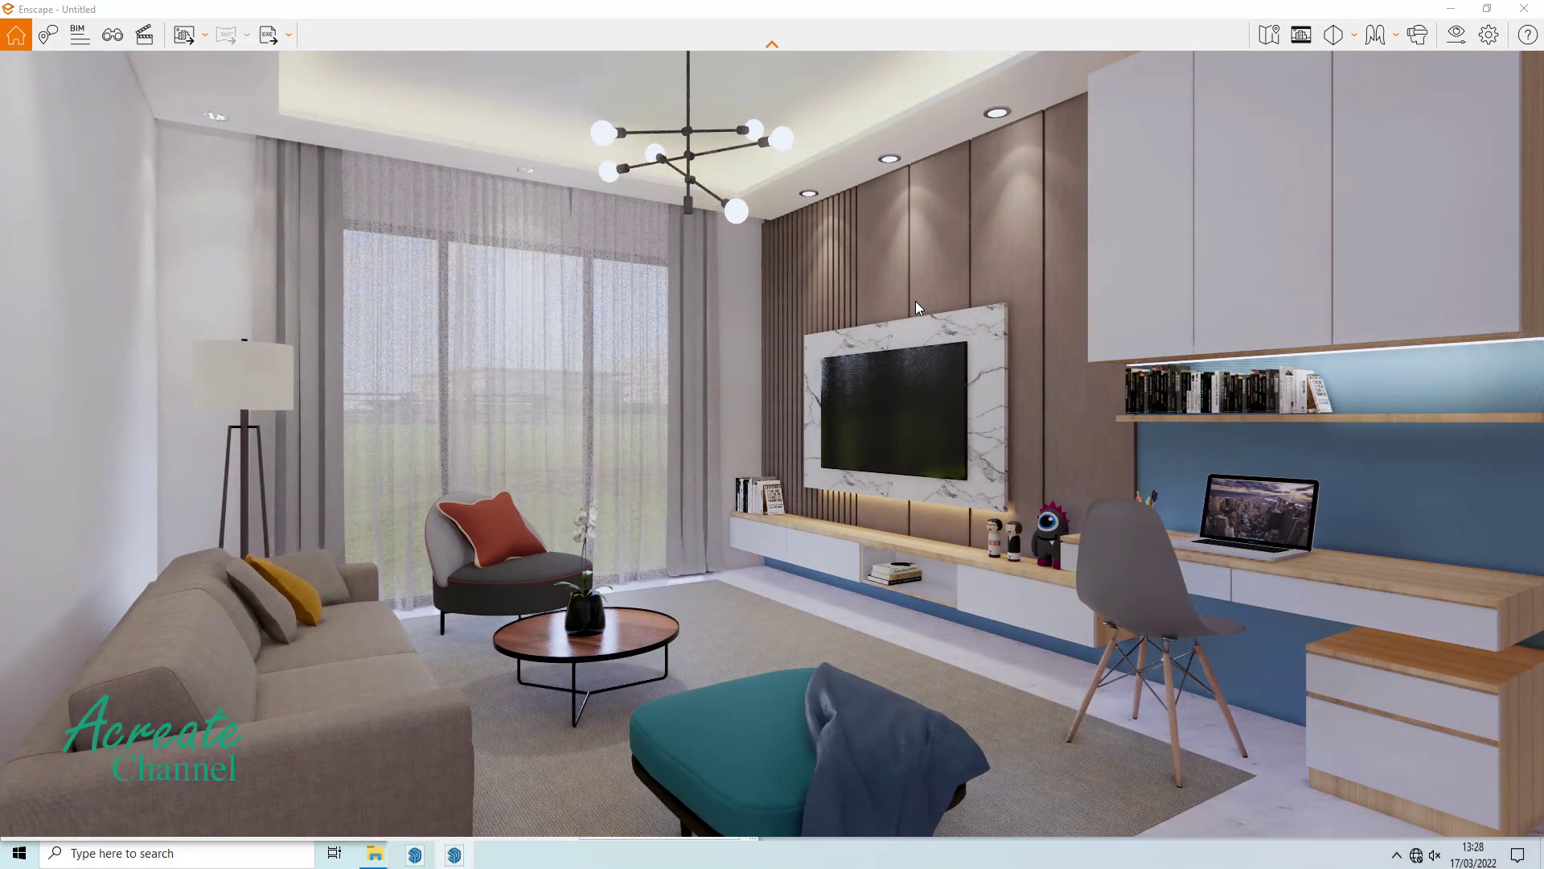
pyautogui.click(183, 39)
pyautogui.write('Living room')
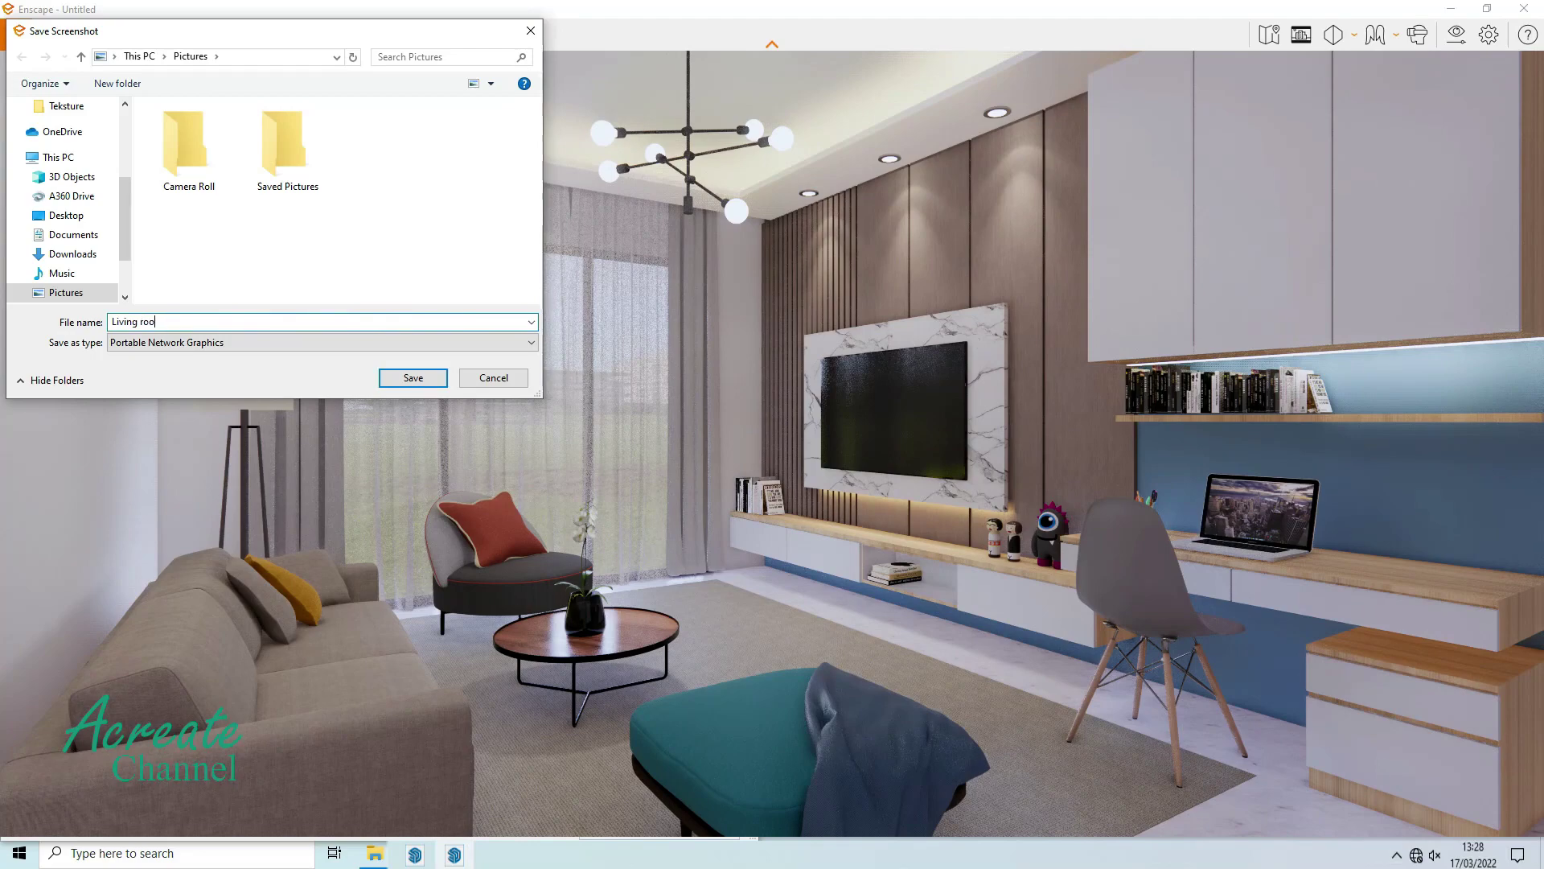
pyautogui.click(413, 378)
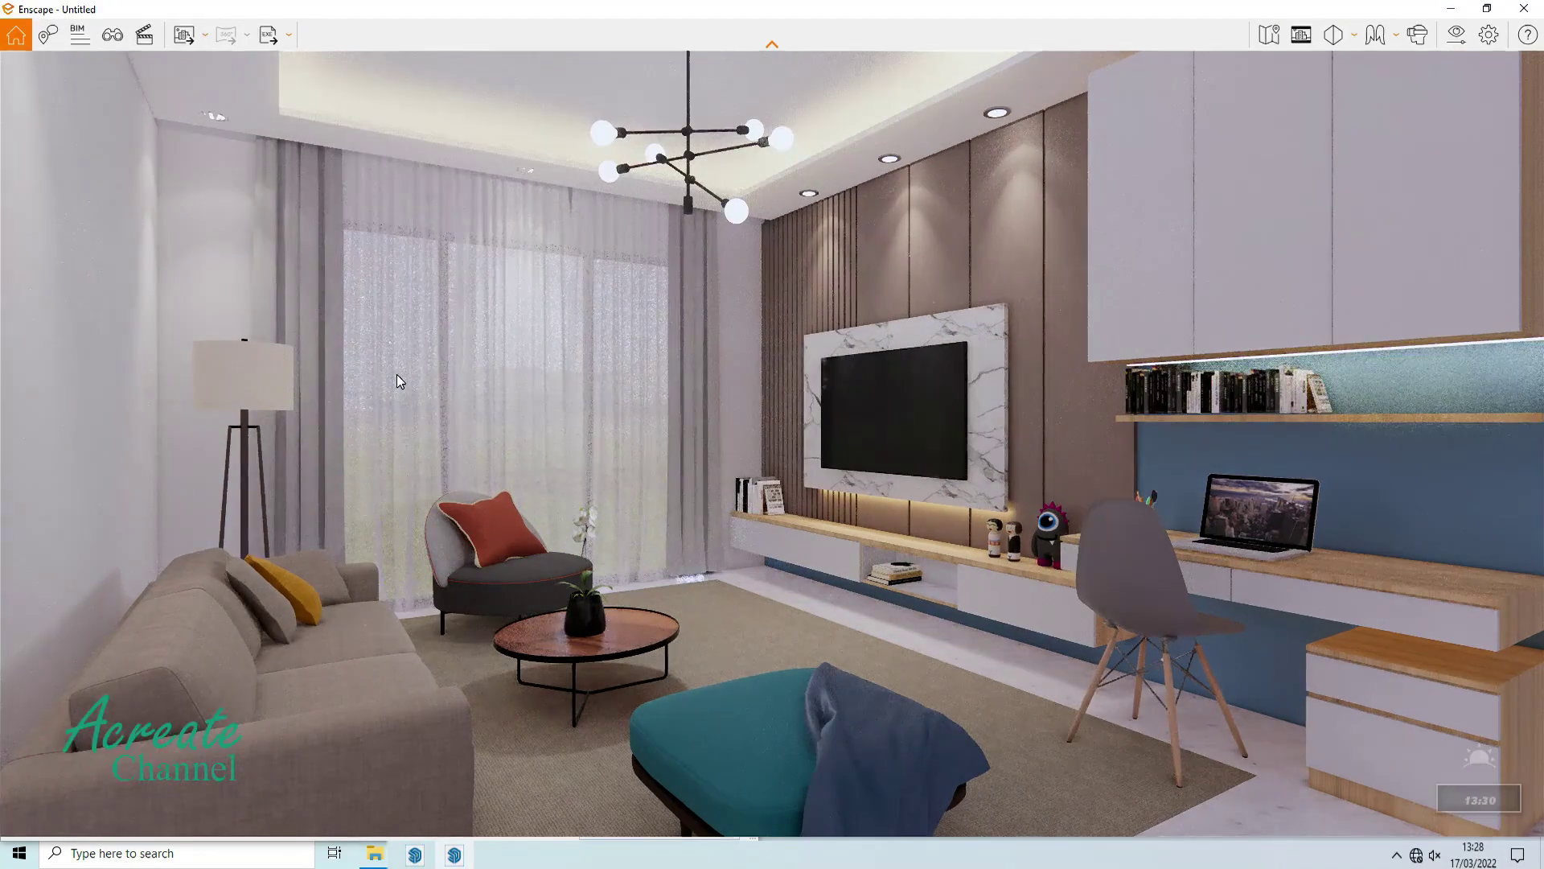
pyautogui.moveTo(375, 853)
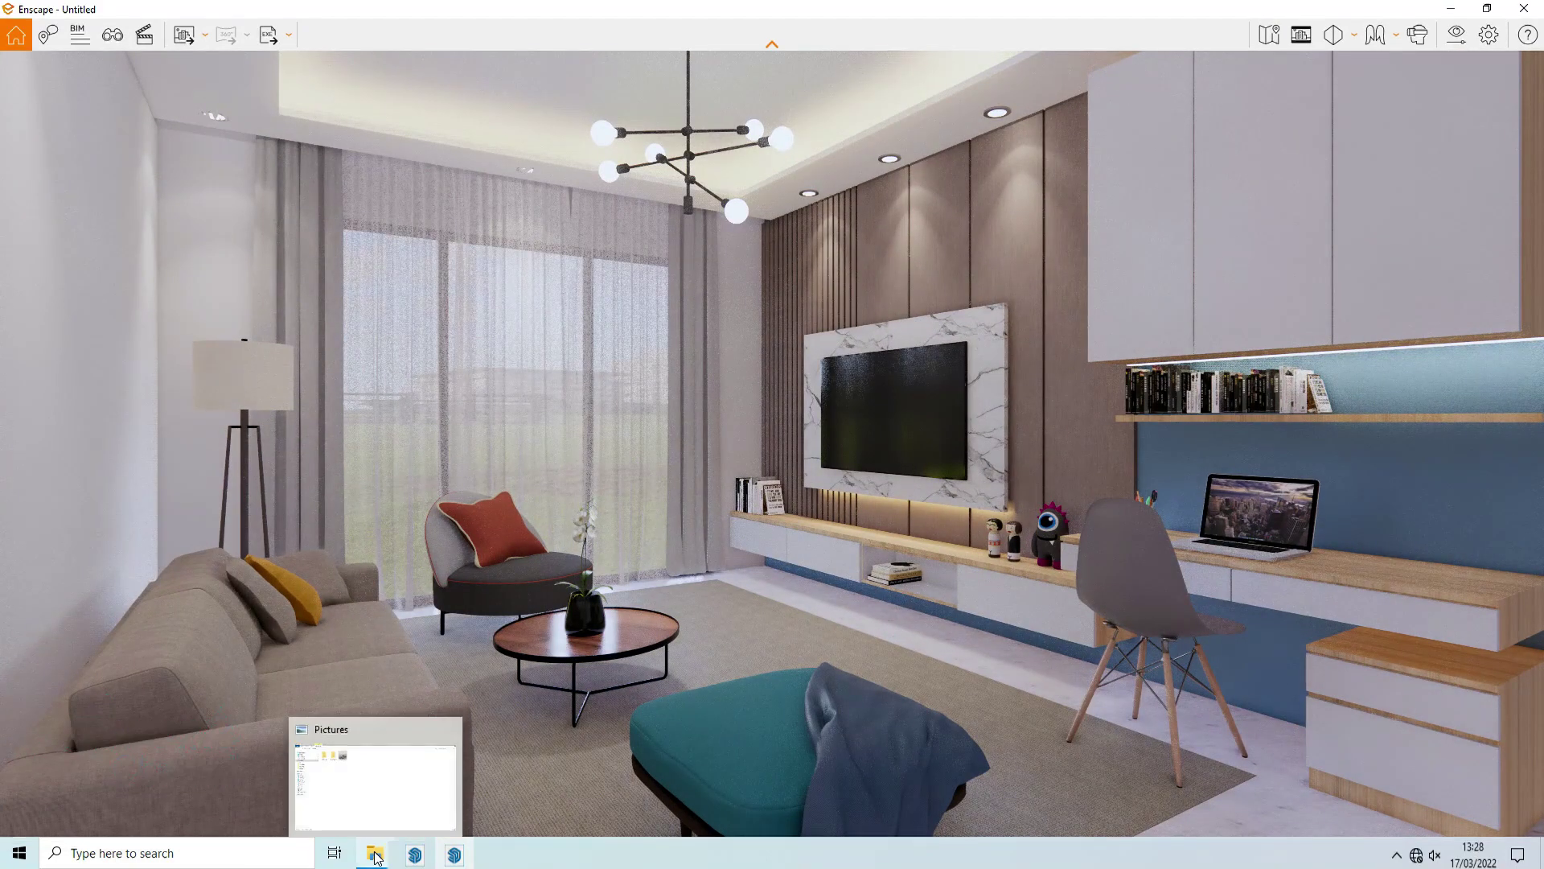
# Open the 'Living room' image from the Pictures folder in Photos.
pyautogui.click(386, 785)
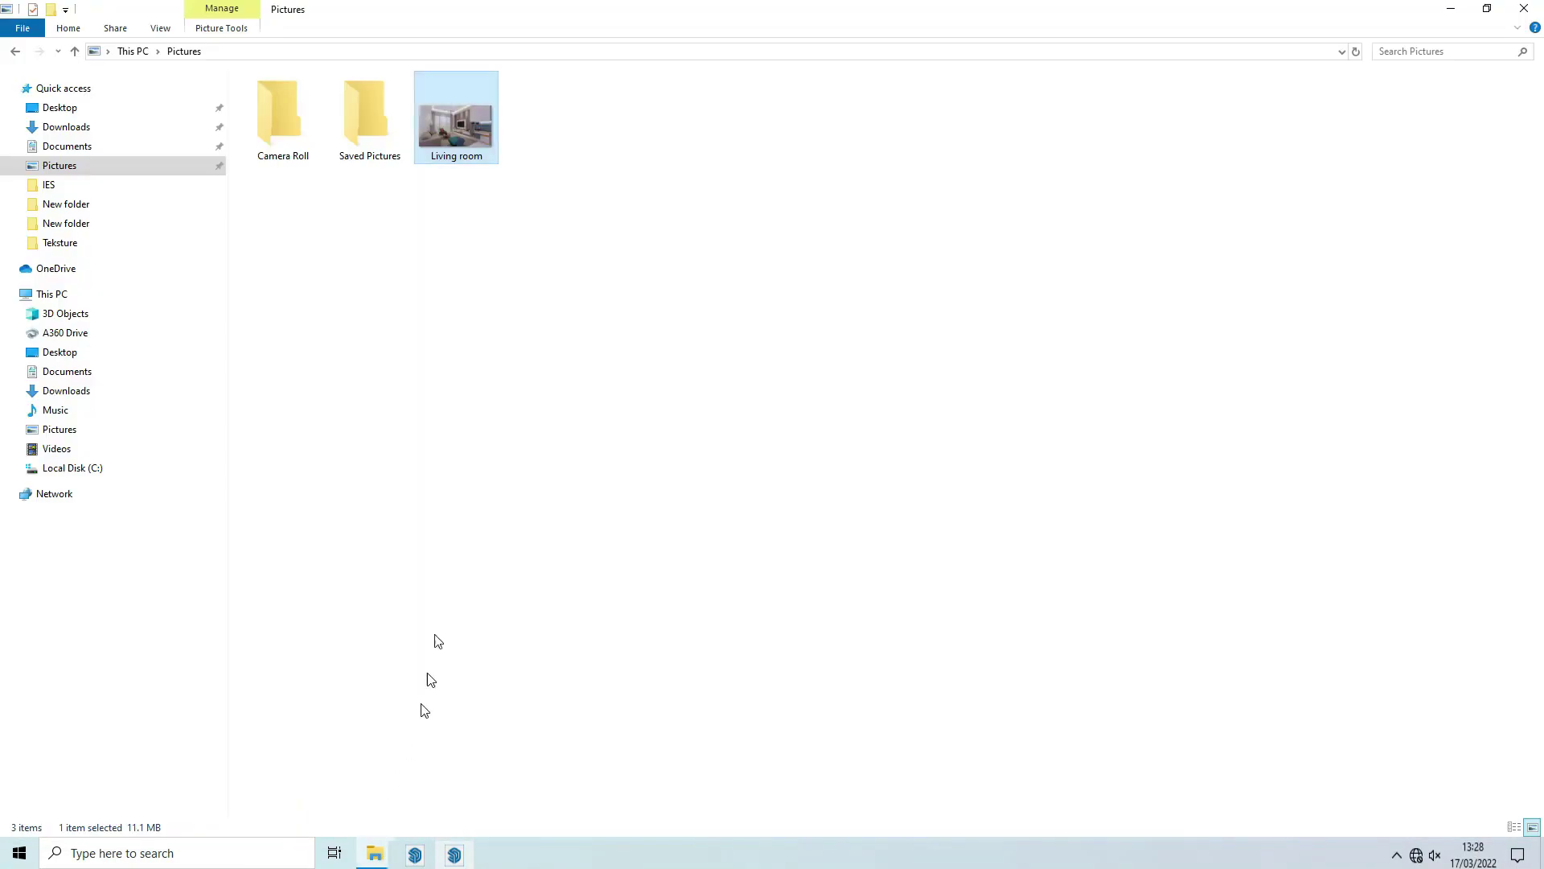
pyautogui.doubleClick(449, 138)
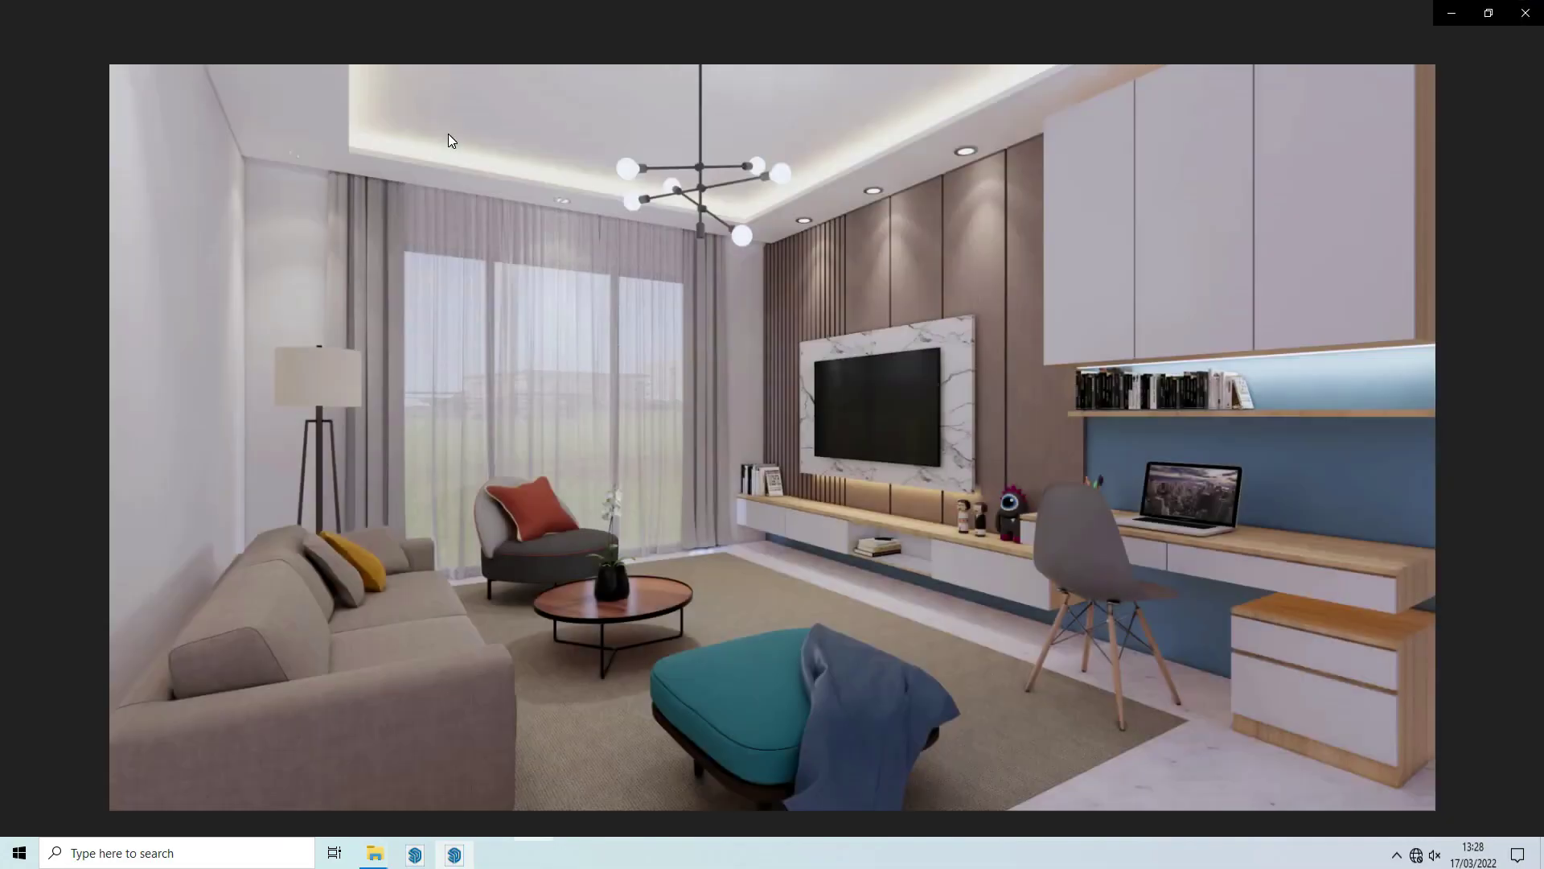